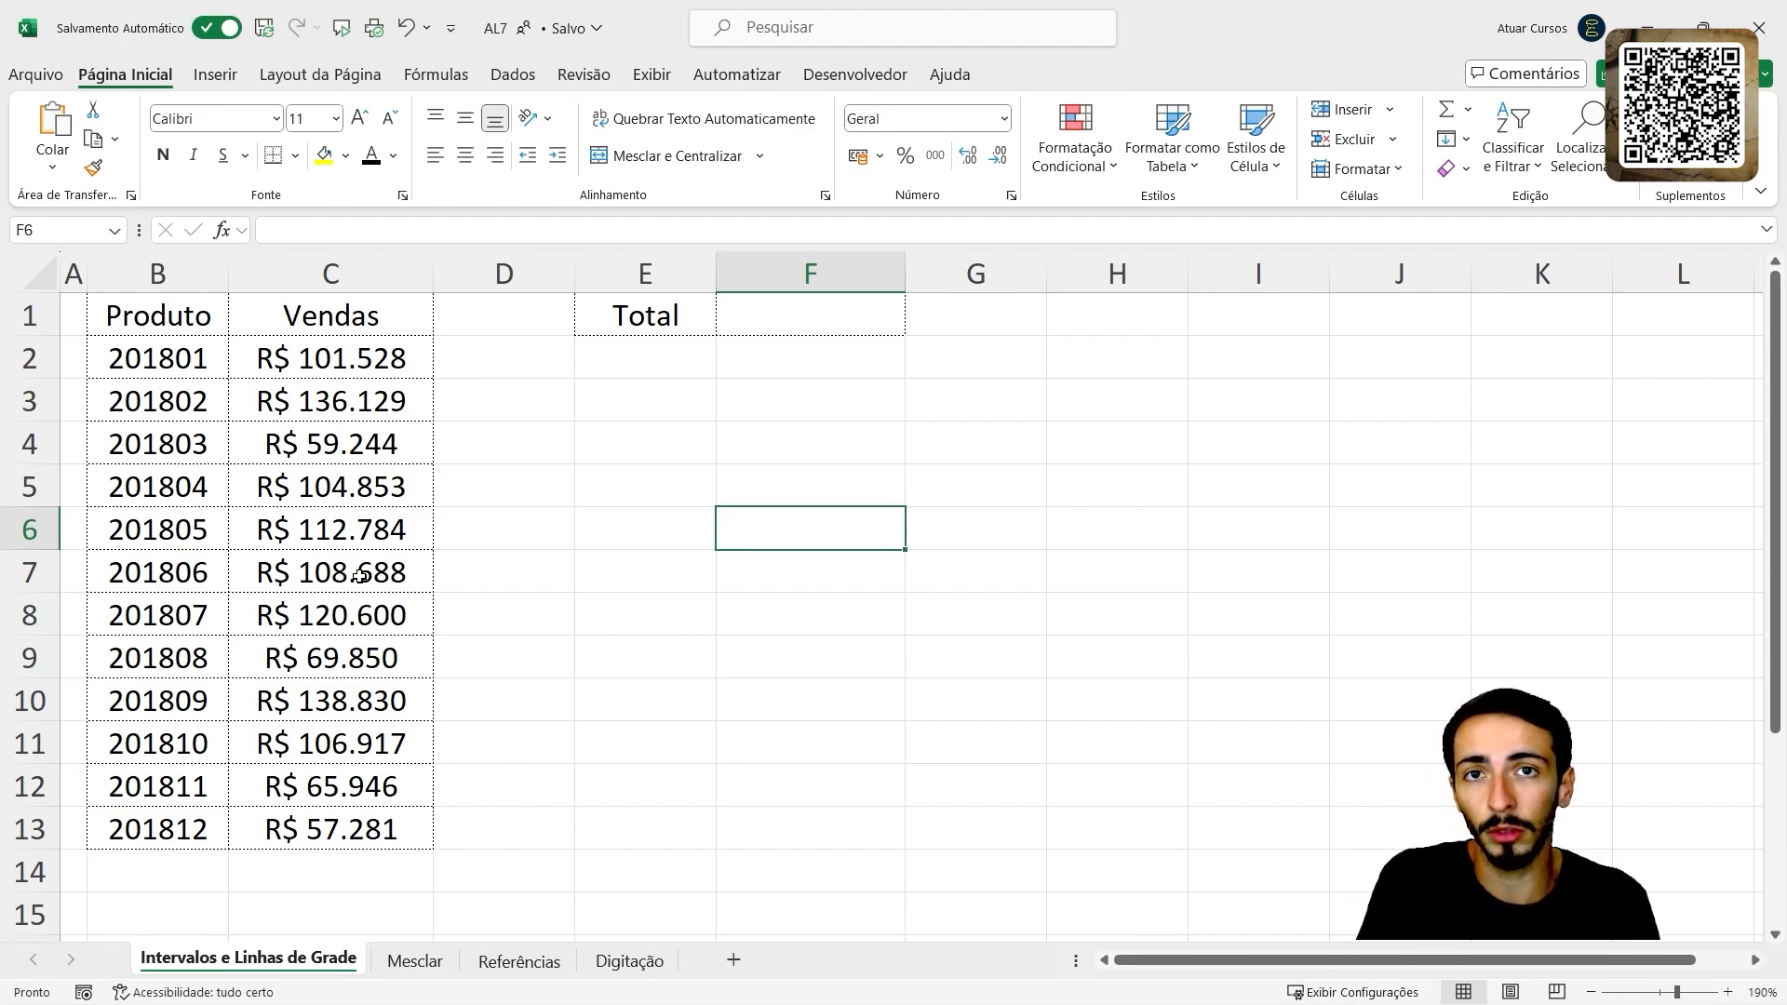
- Replace the header of the first table column in cell B1 with "Datas"
key(Down)
key(Left)
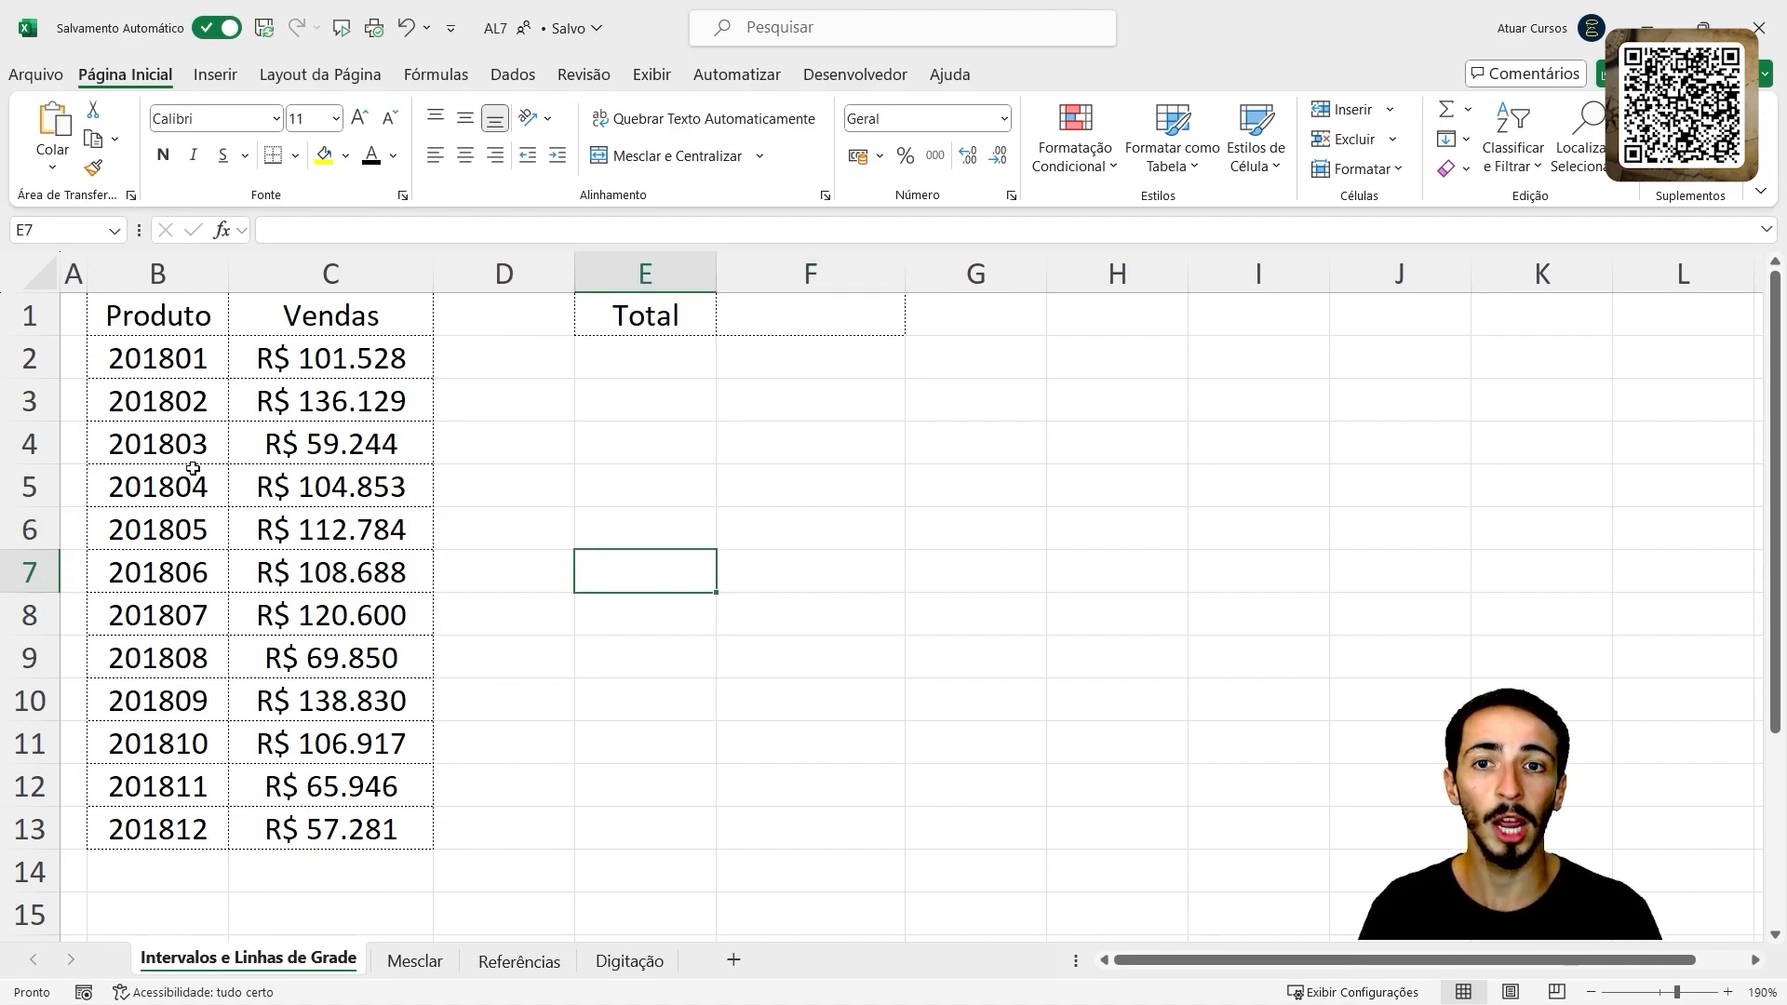
click(159, 363)
drag(159, 362, 232, 825)
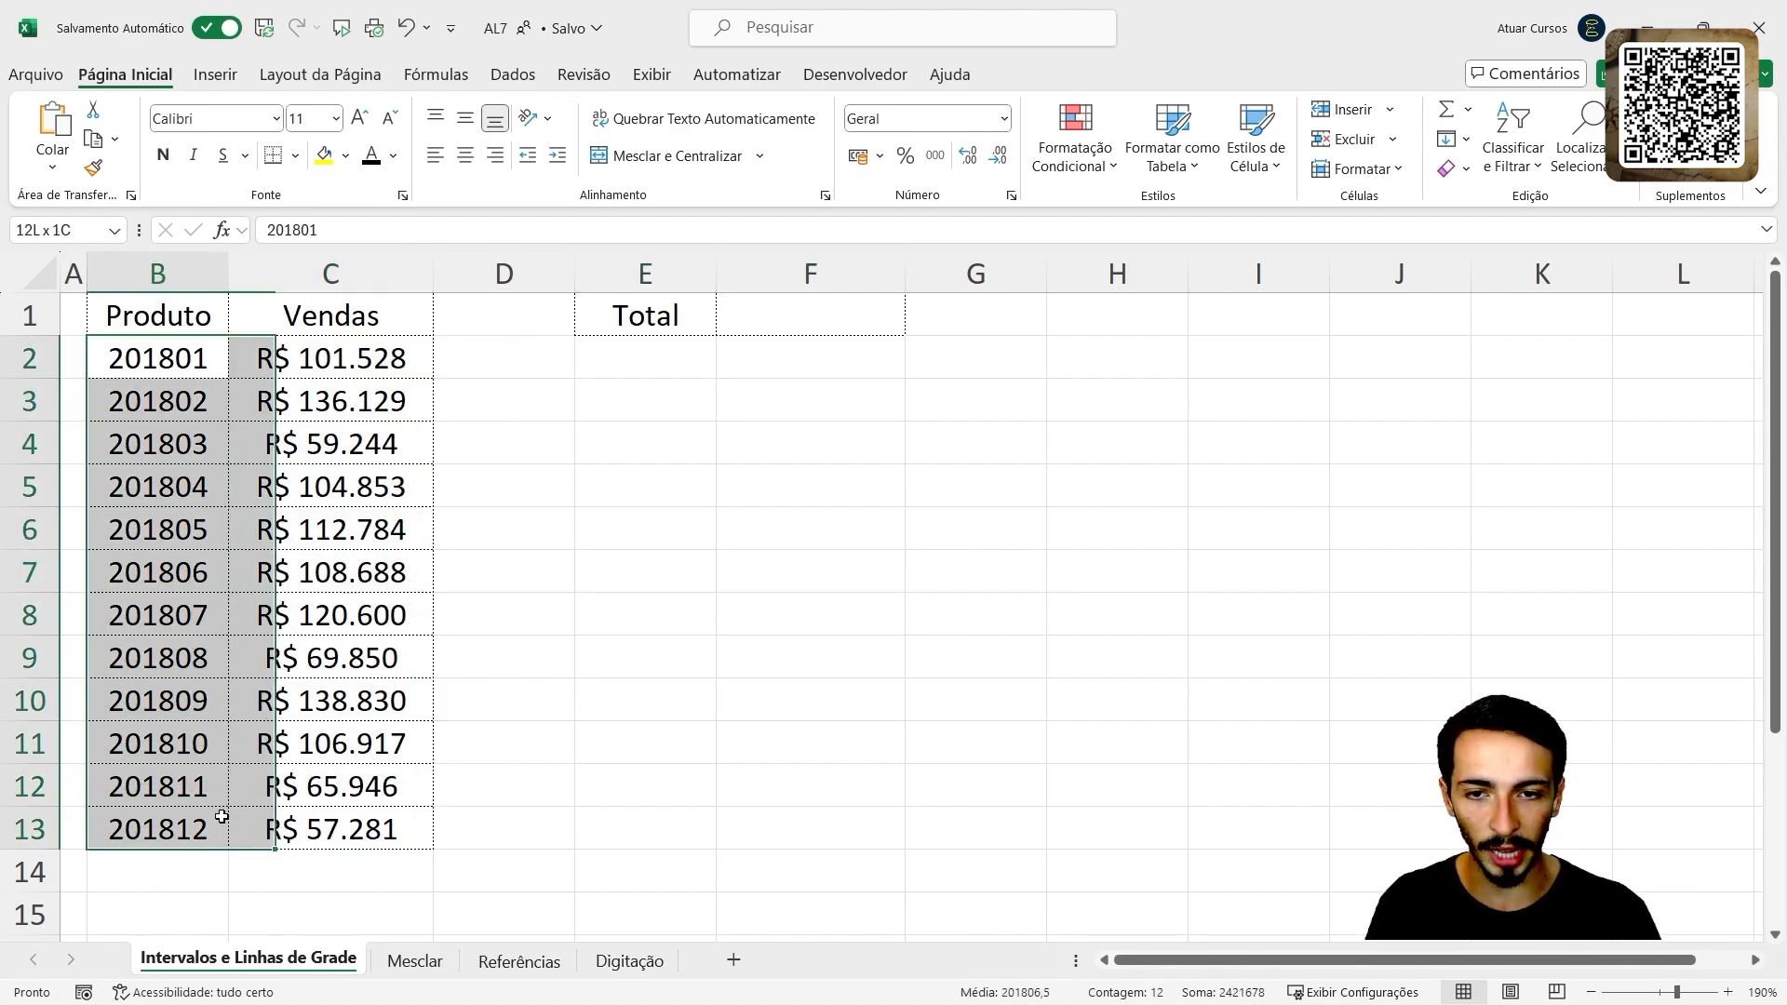
click(183, 318)
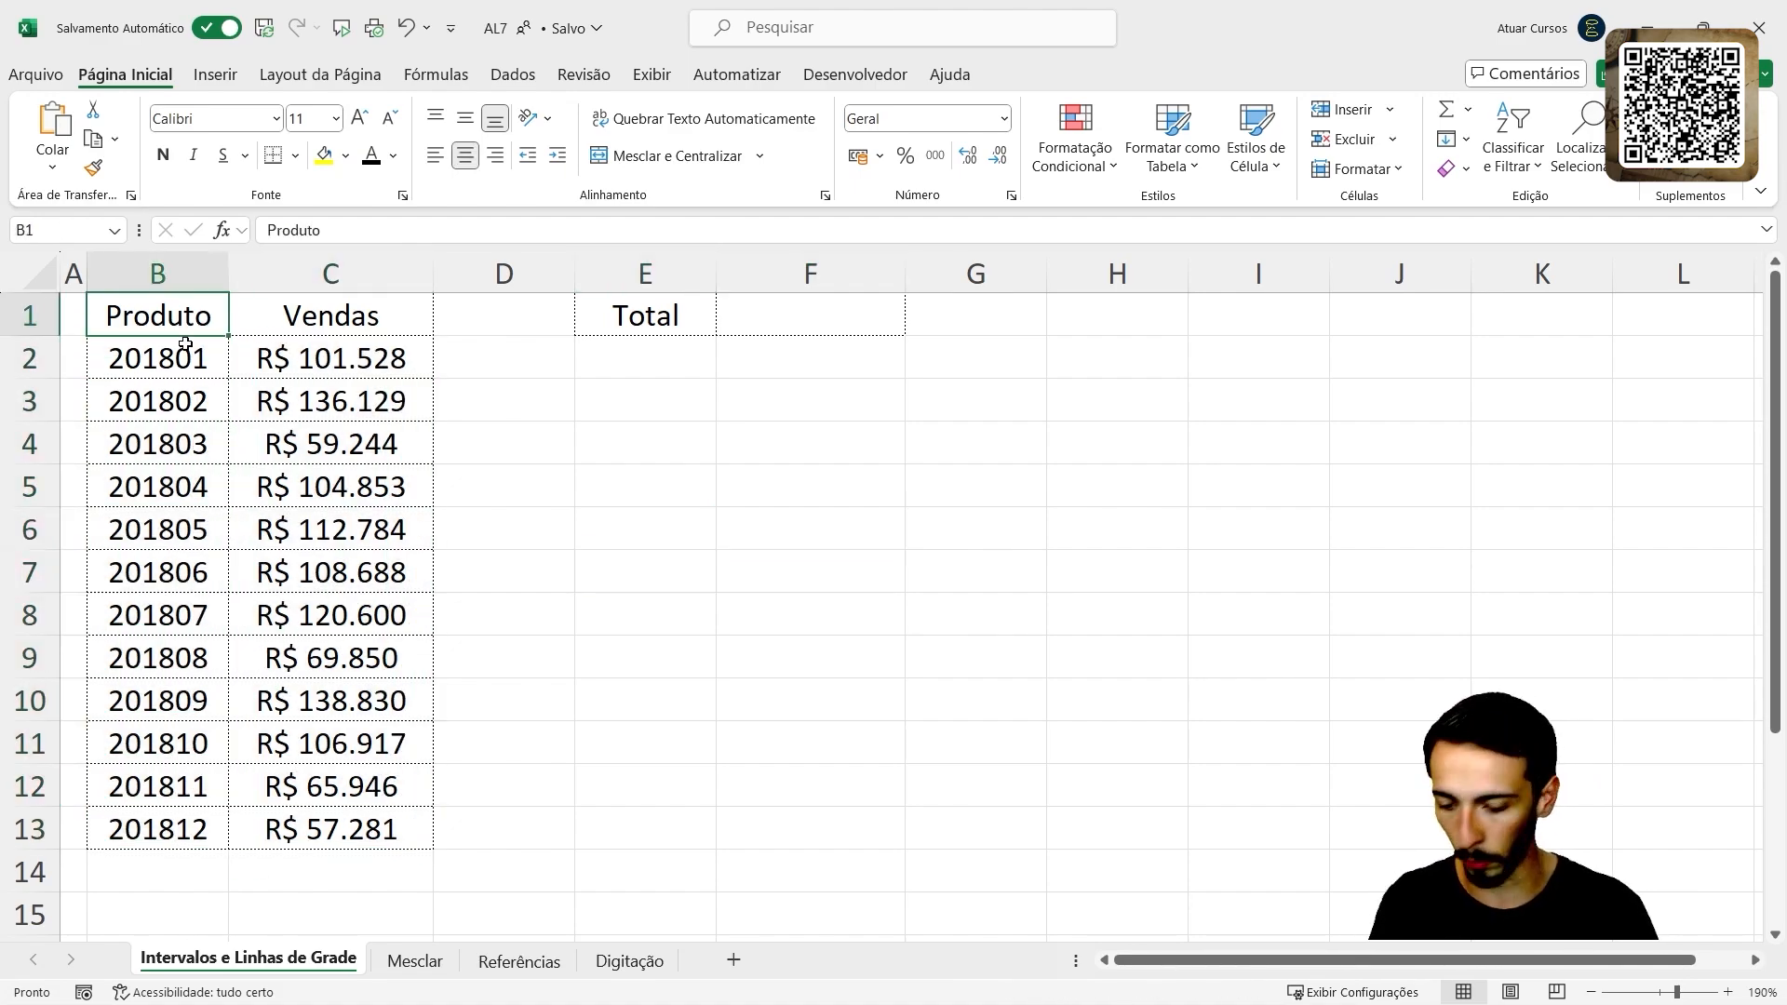
text(Datas)
key(Return)
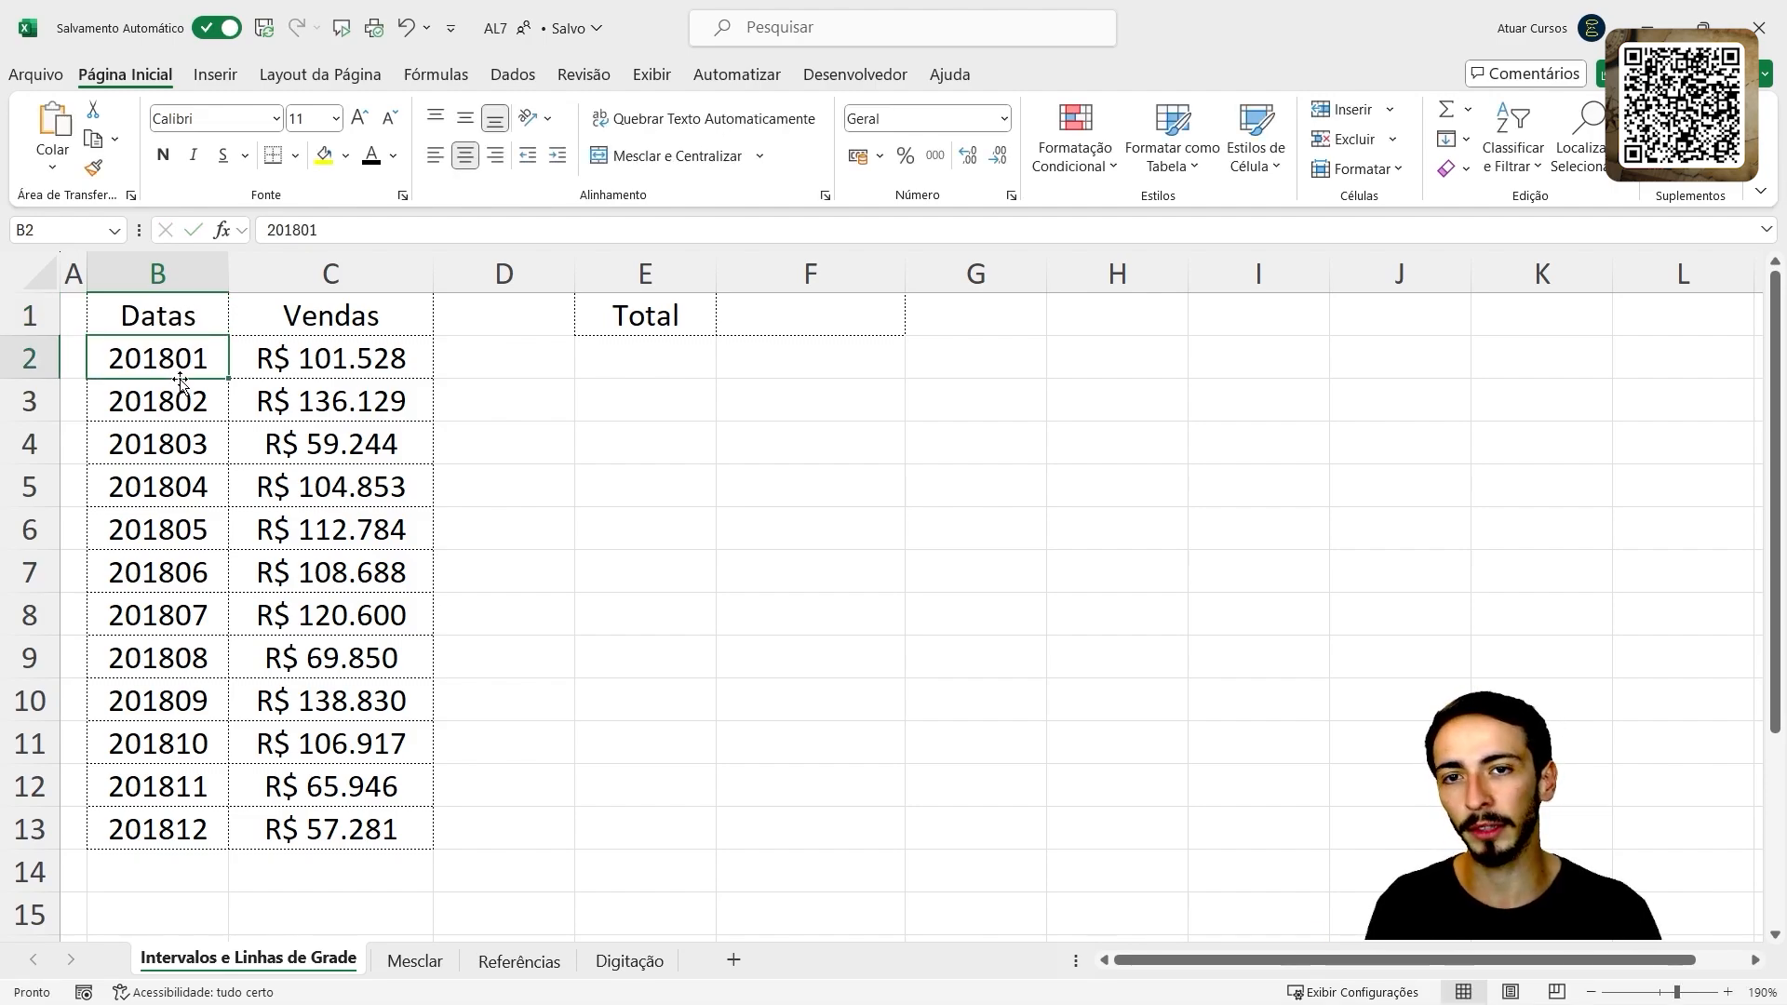
- Examine the dates in column B and the sales value that belongs to each of them in column C
click(179, 408)
click(204, 454)
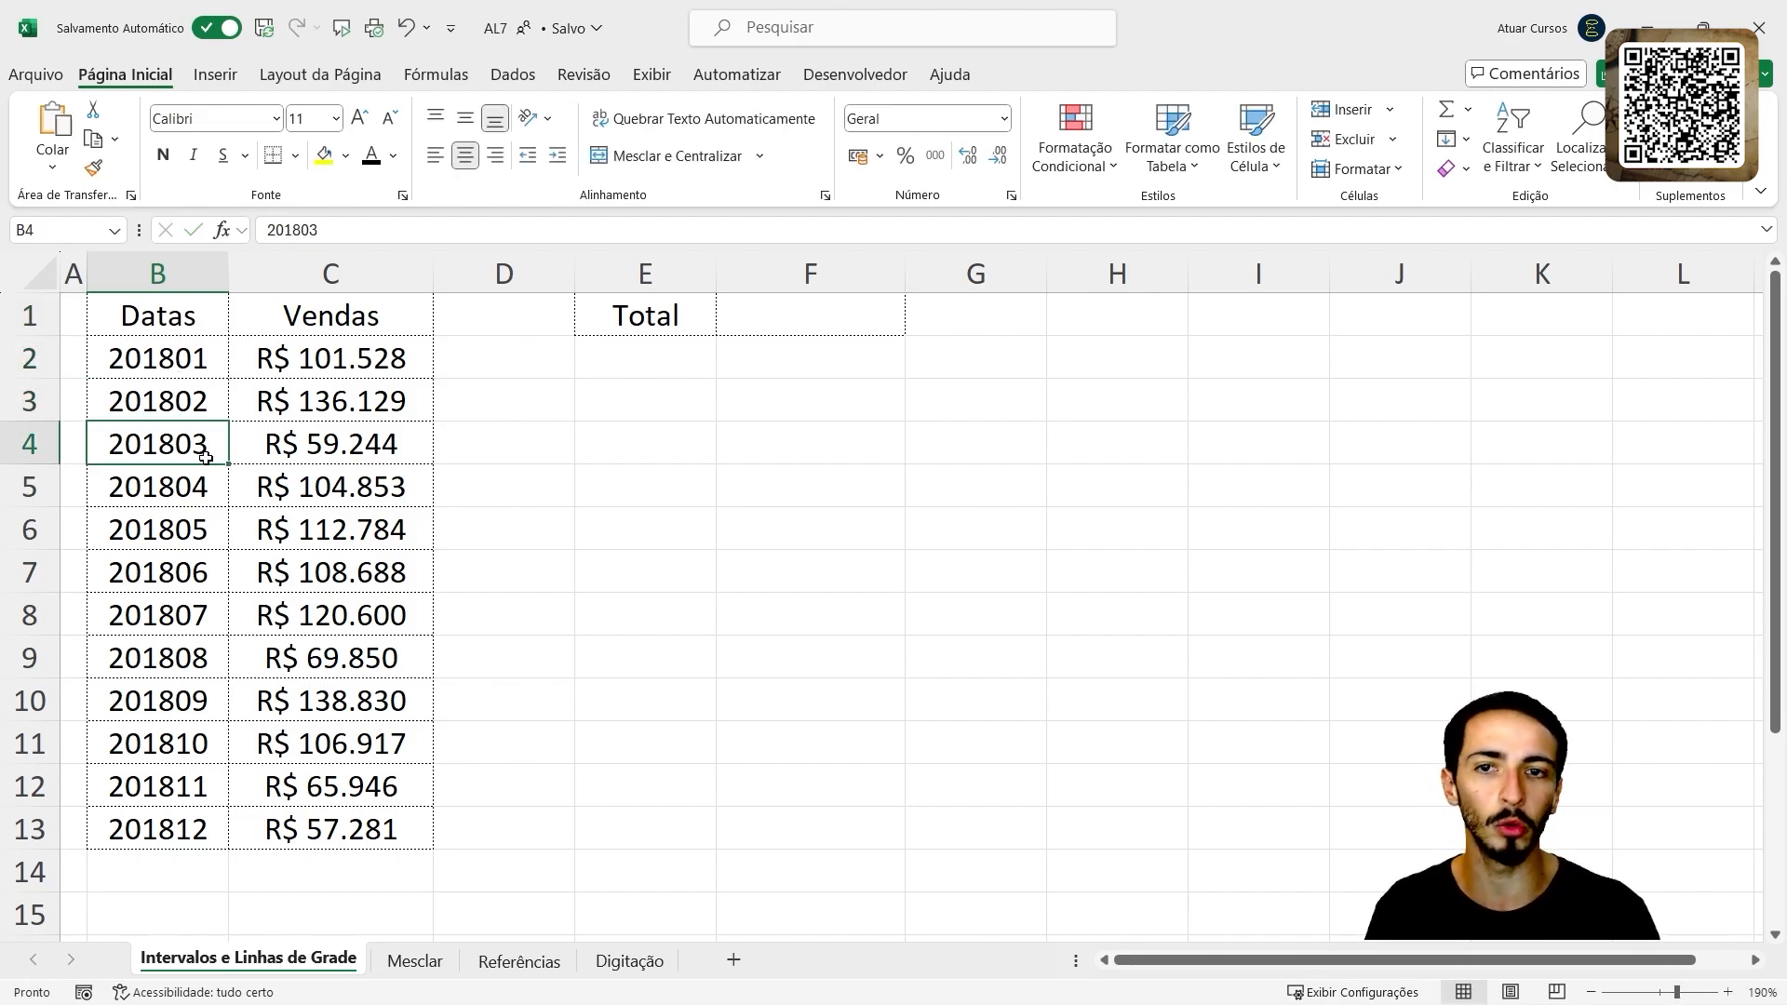
click(207, 486)
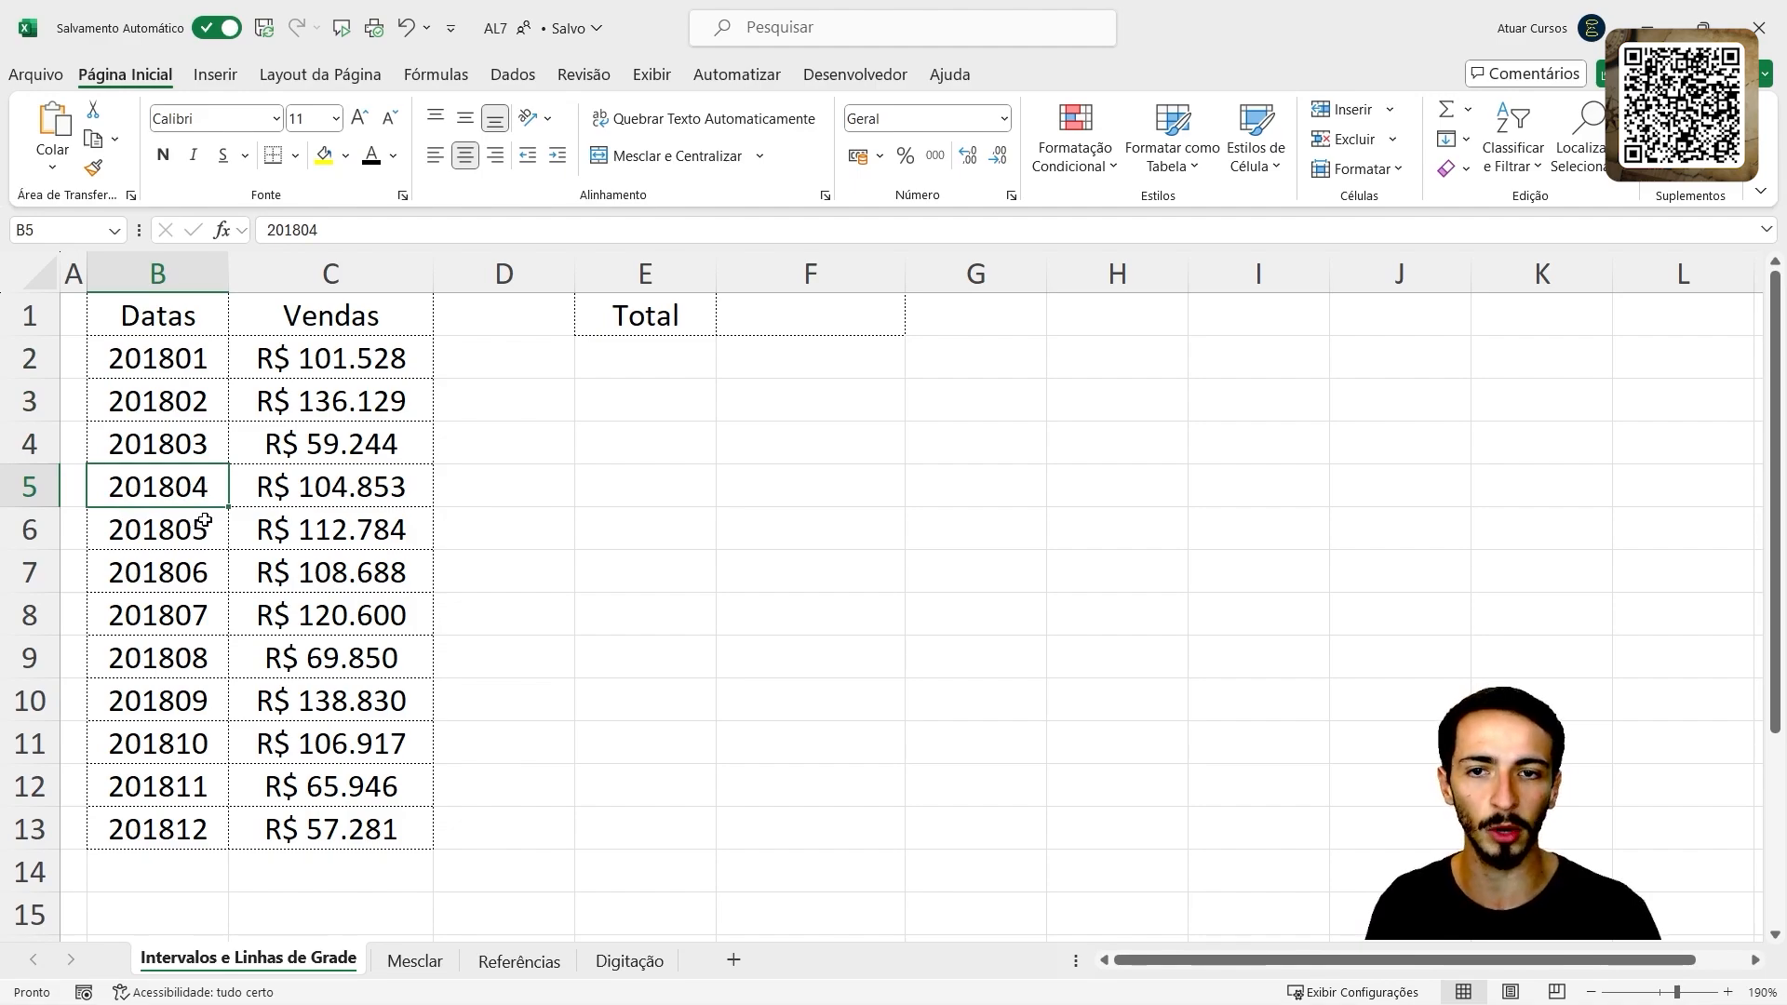
click(212, 536)
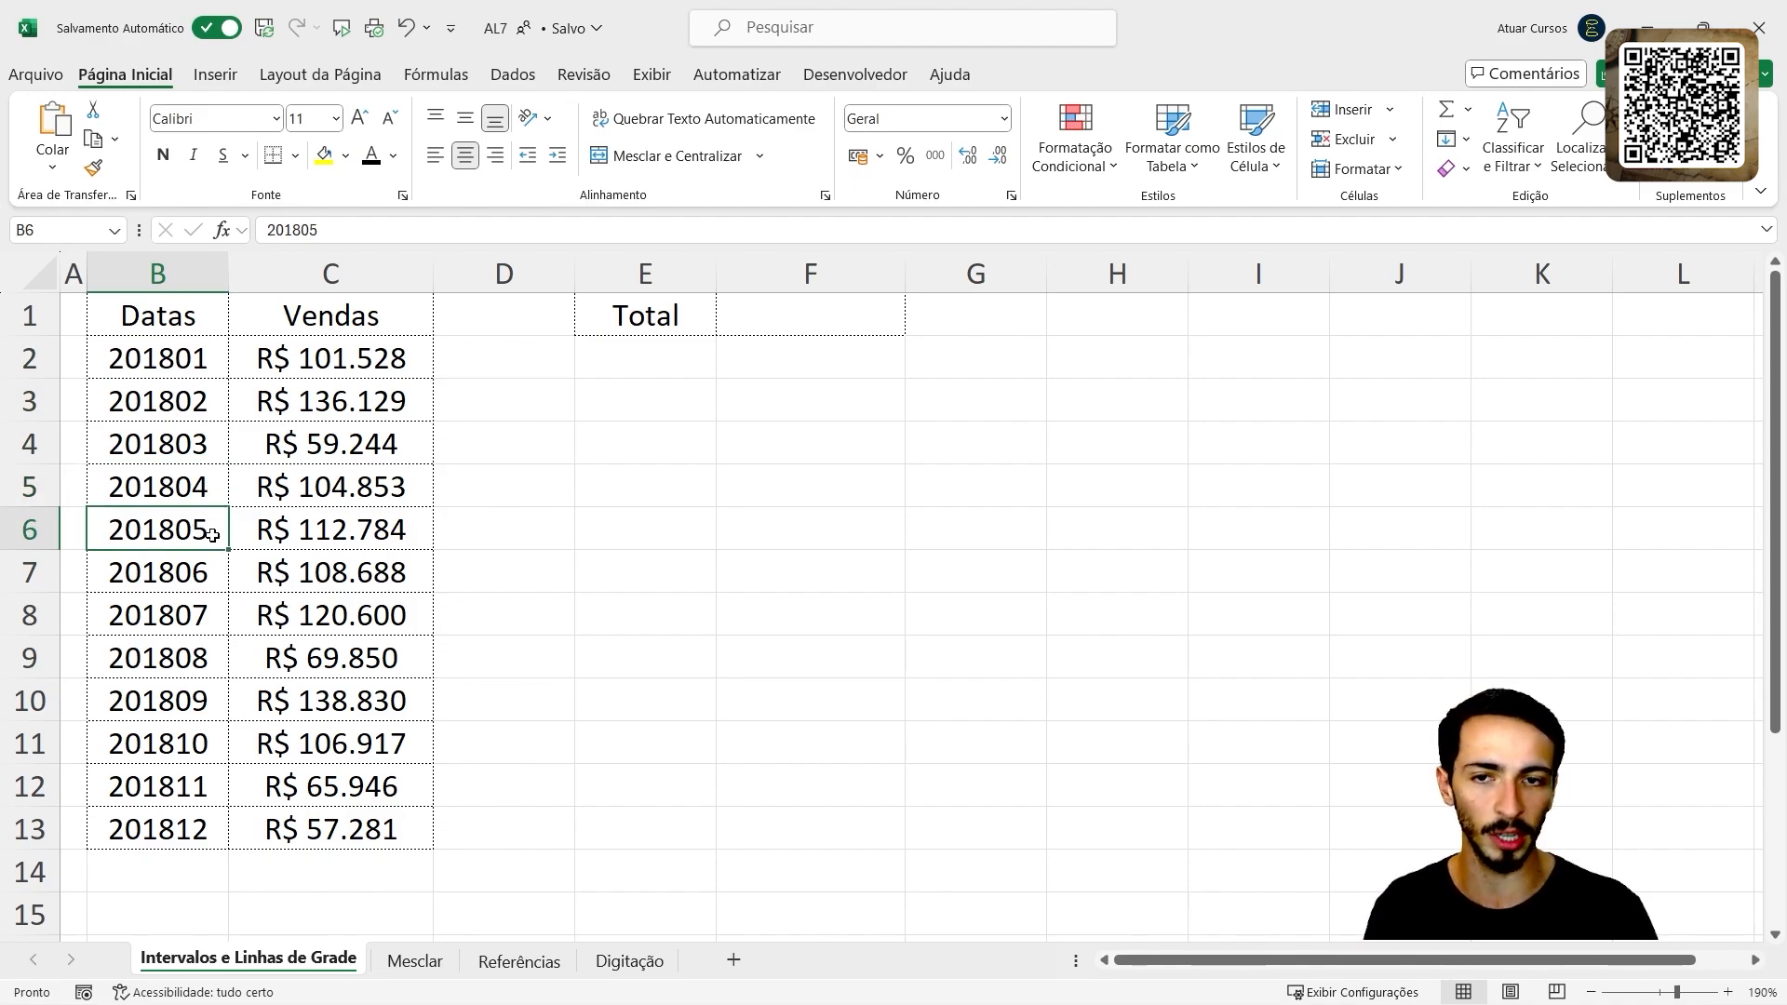
click(358, 366)
drag(358, 365, 347, 833)
click(168, 363)
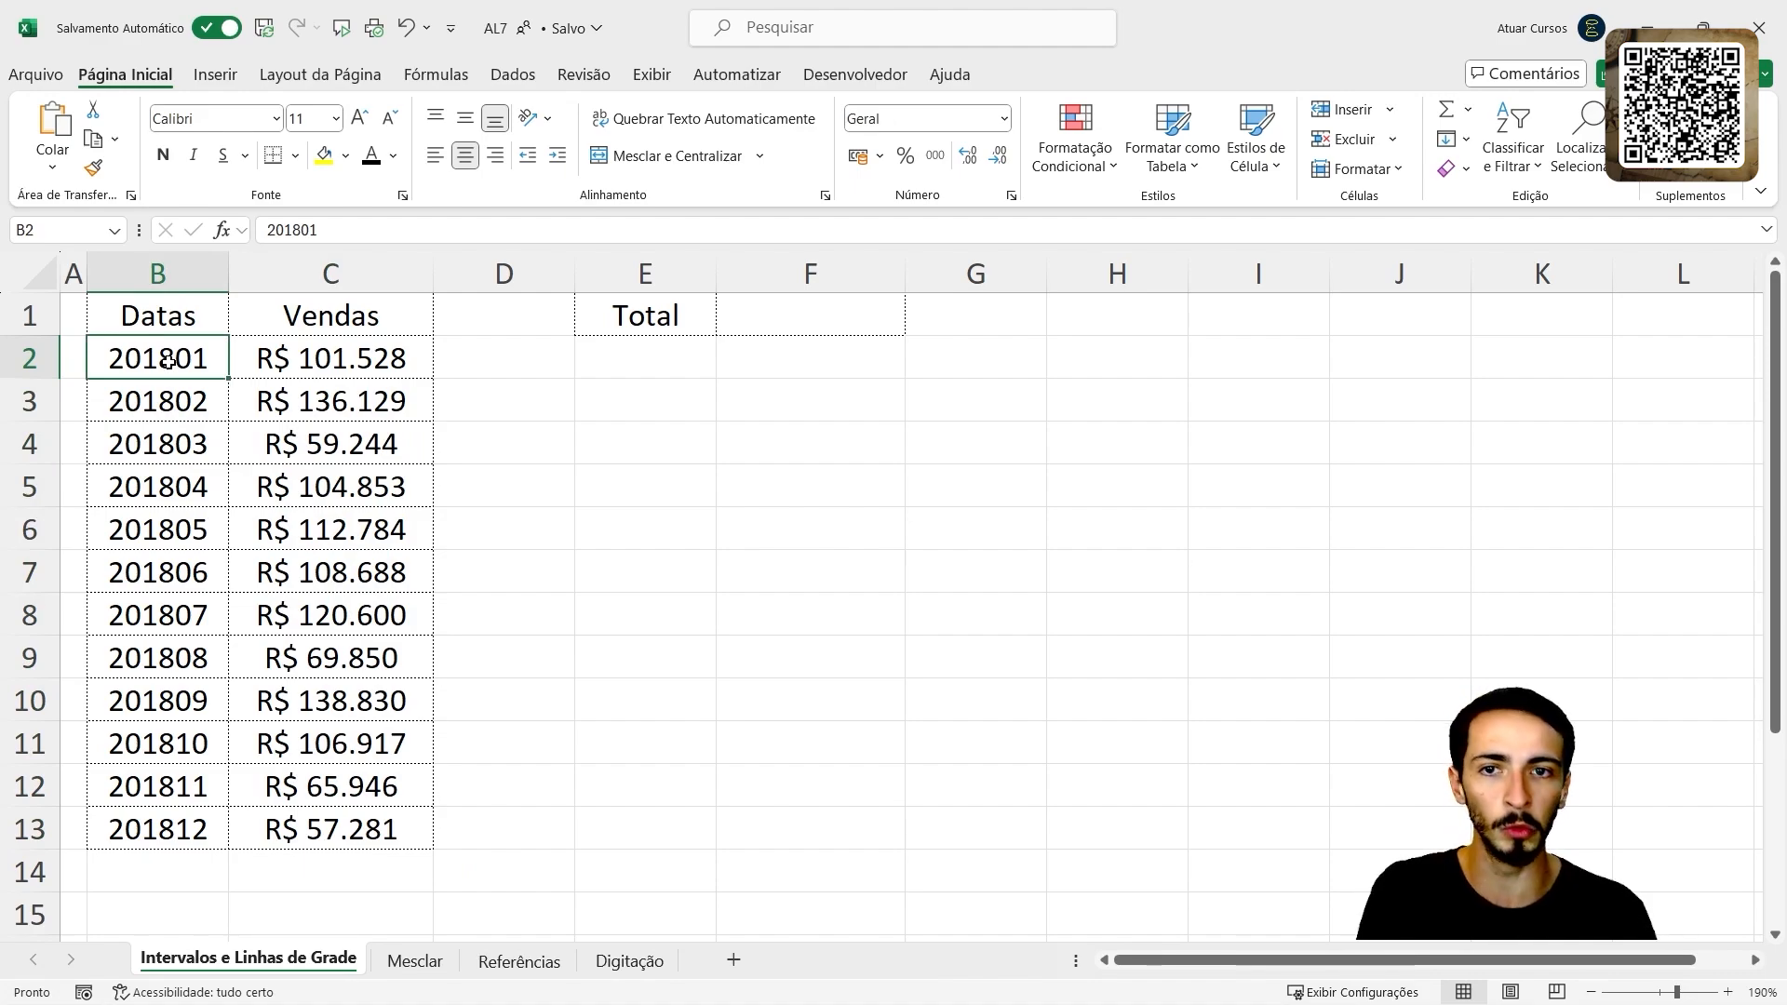
click(359, 363)
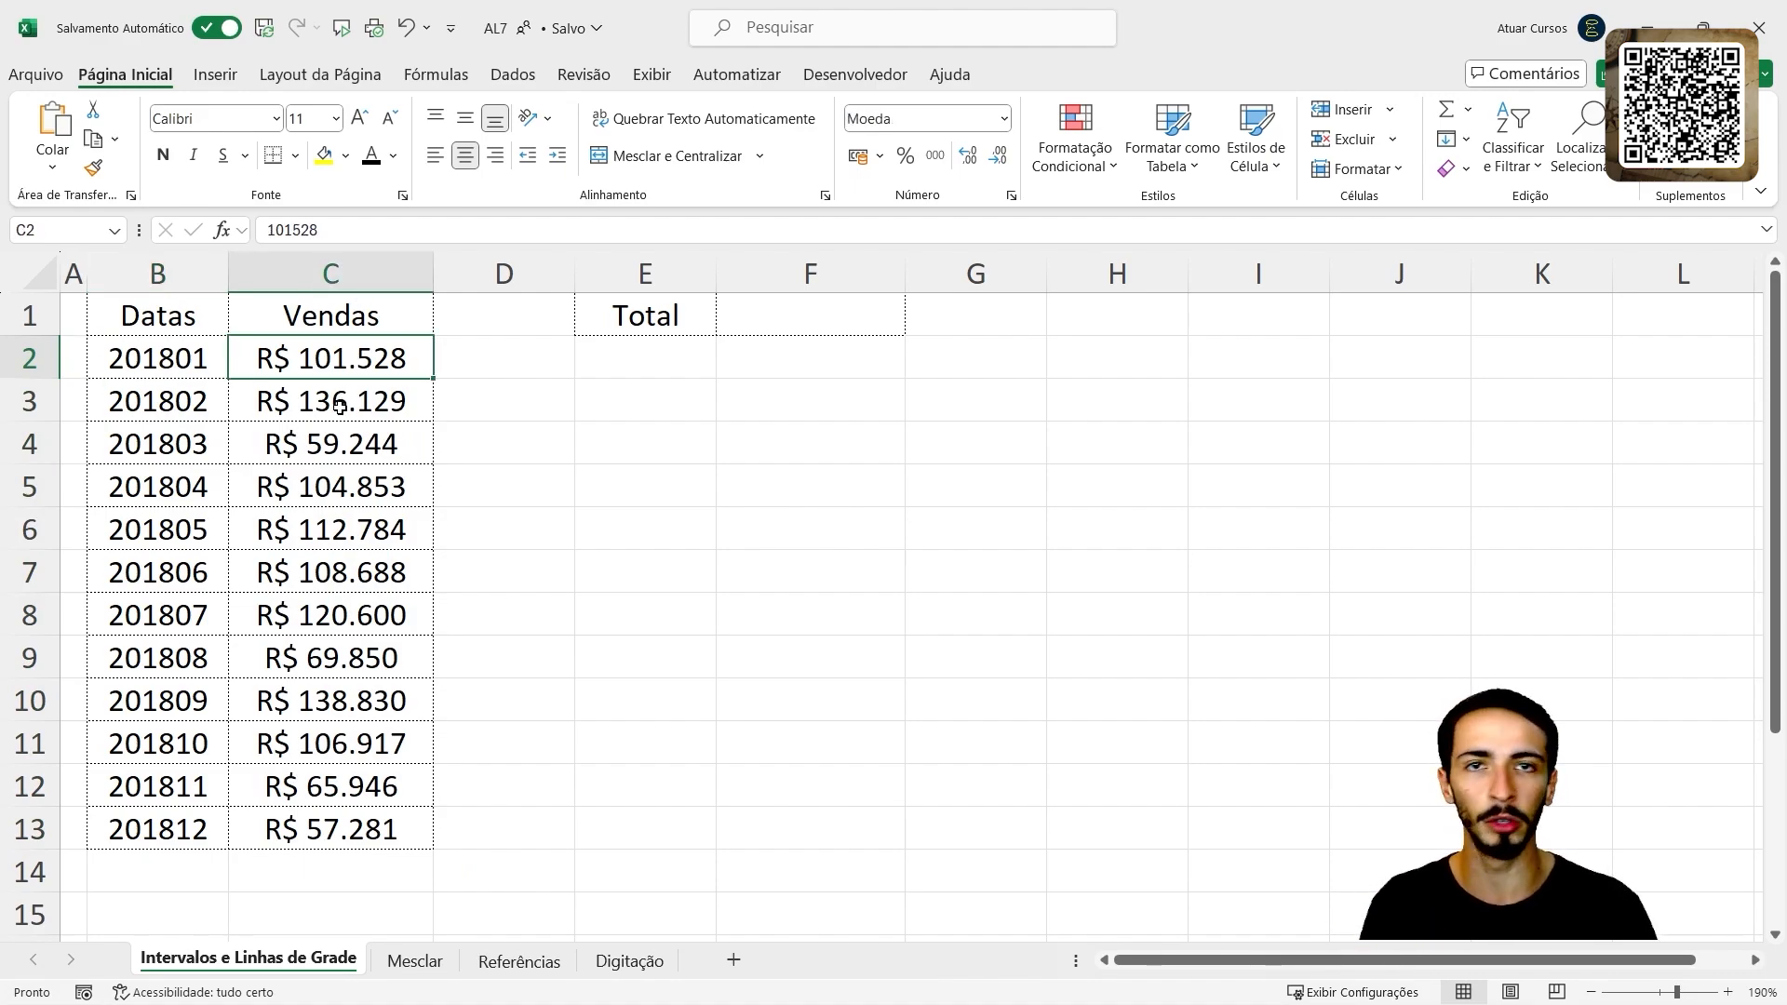
click(183, 413)
click(365, 408)
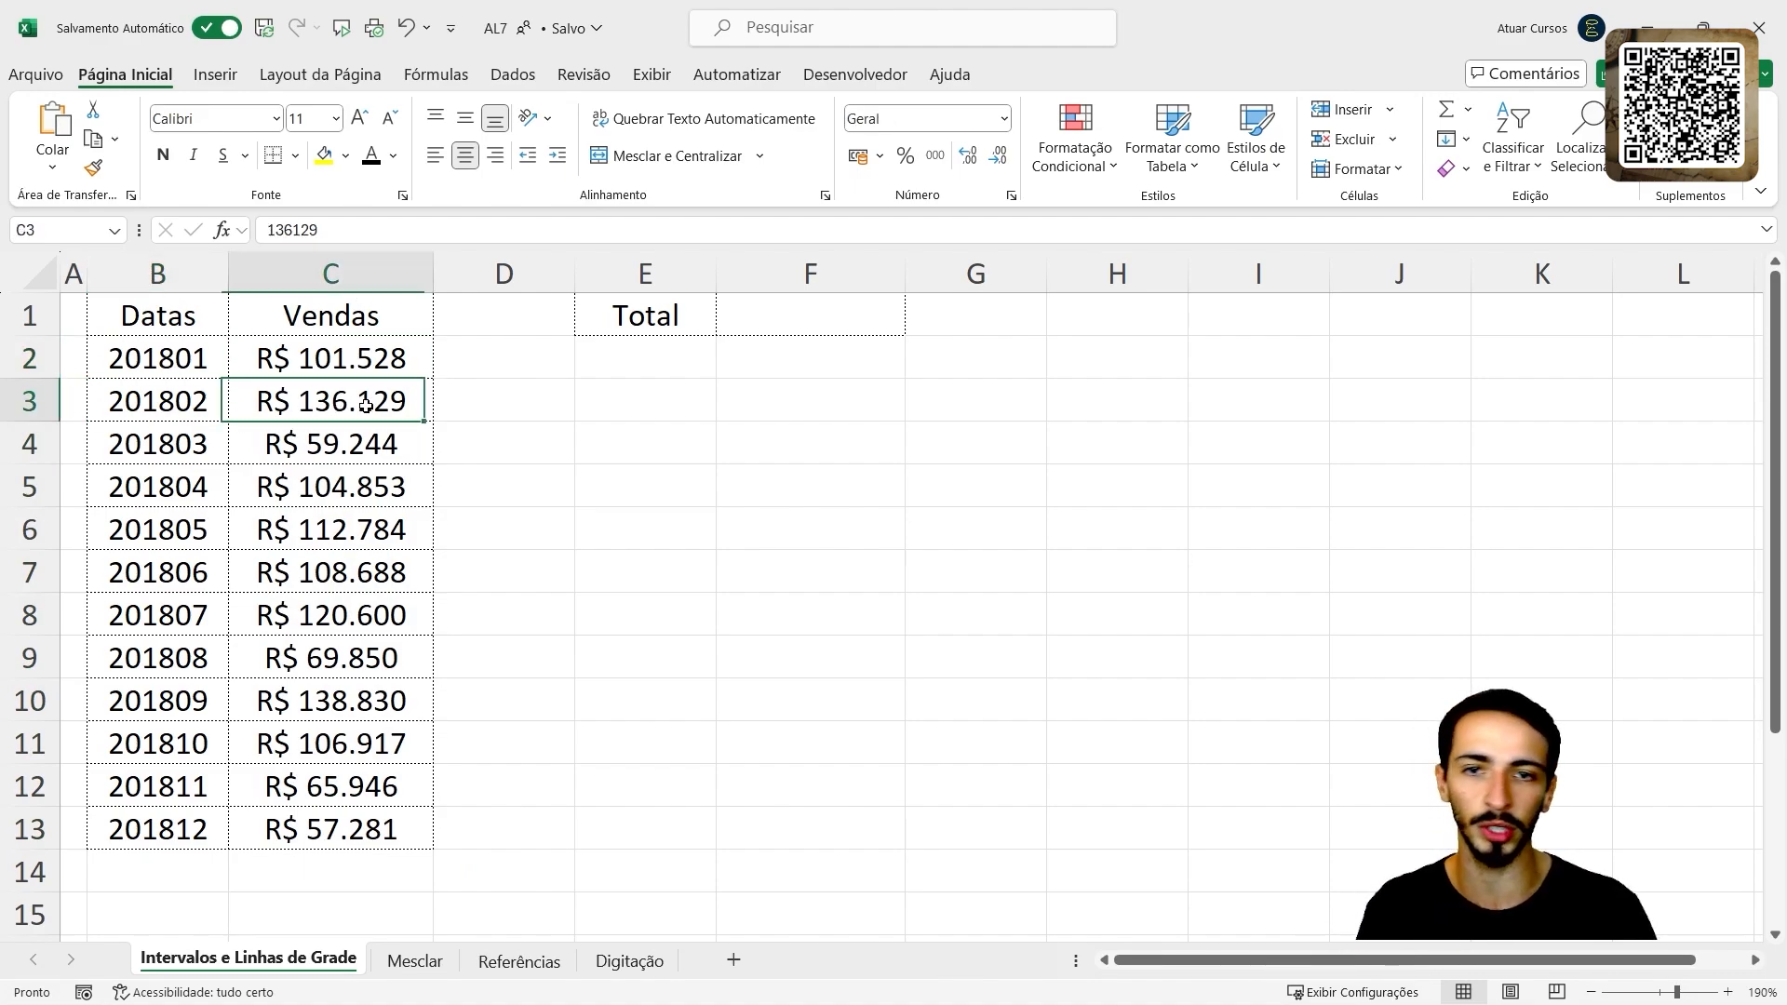
click(199, 452)
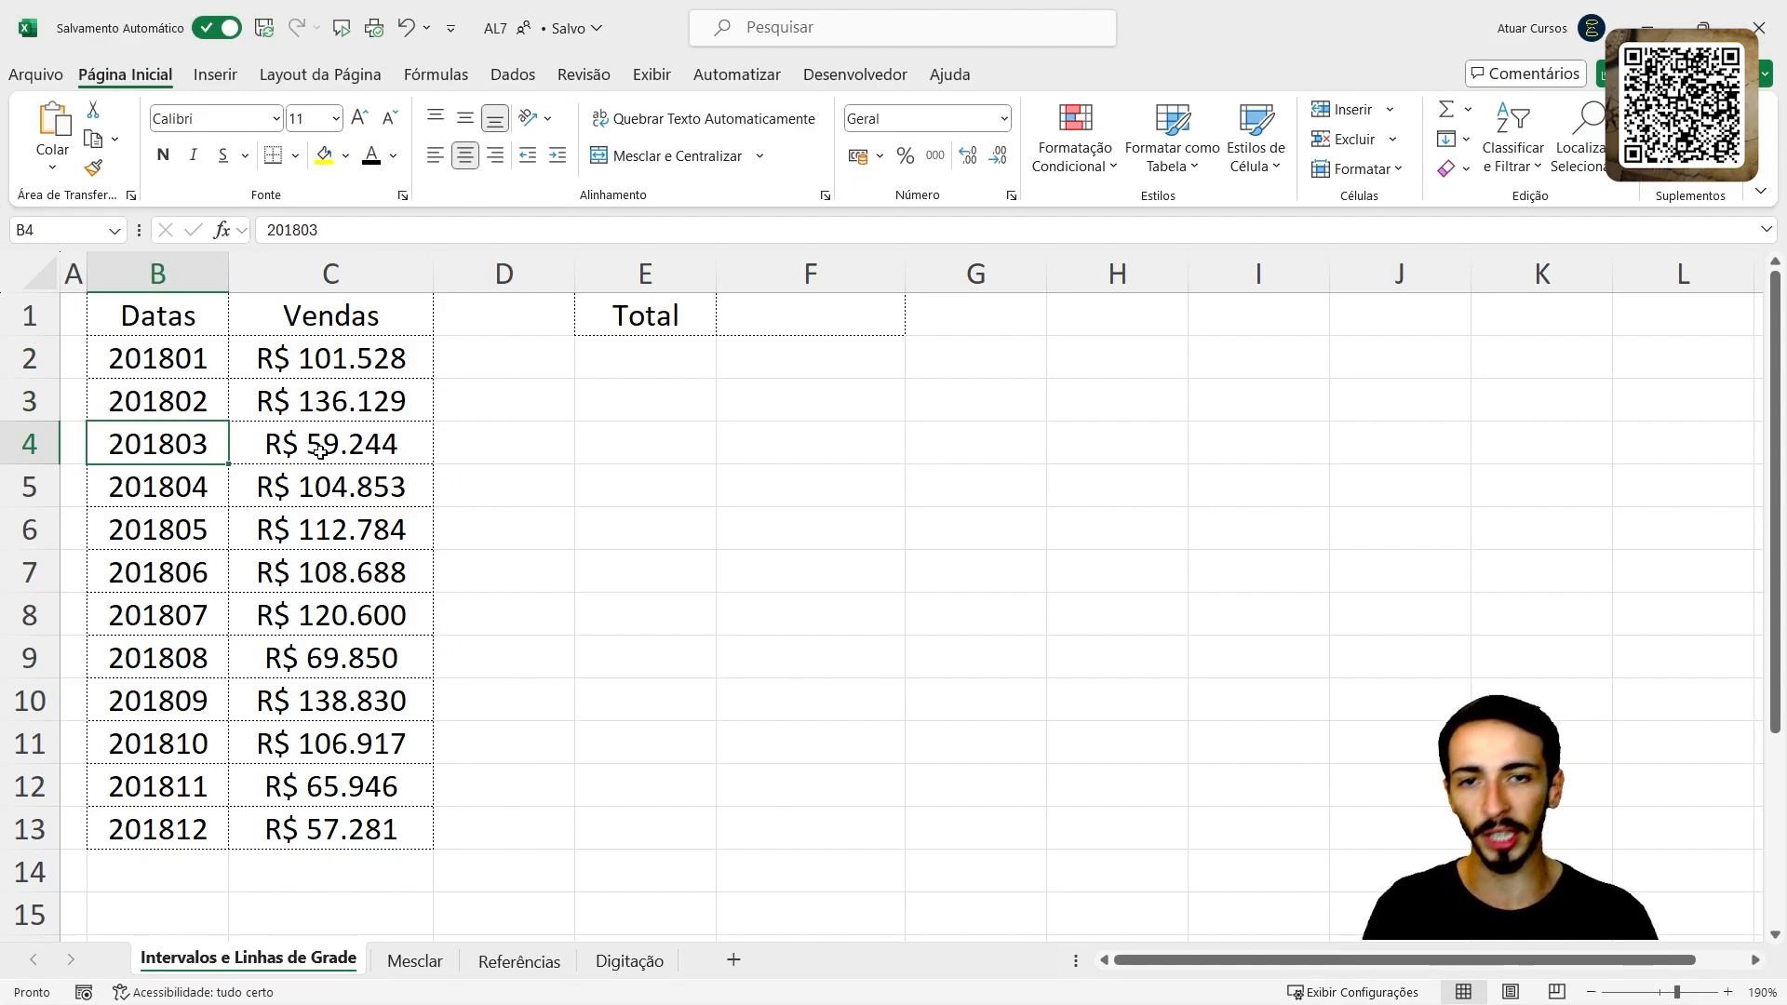
click(363, 442)
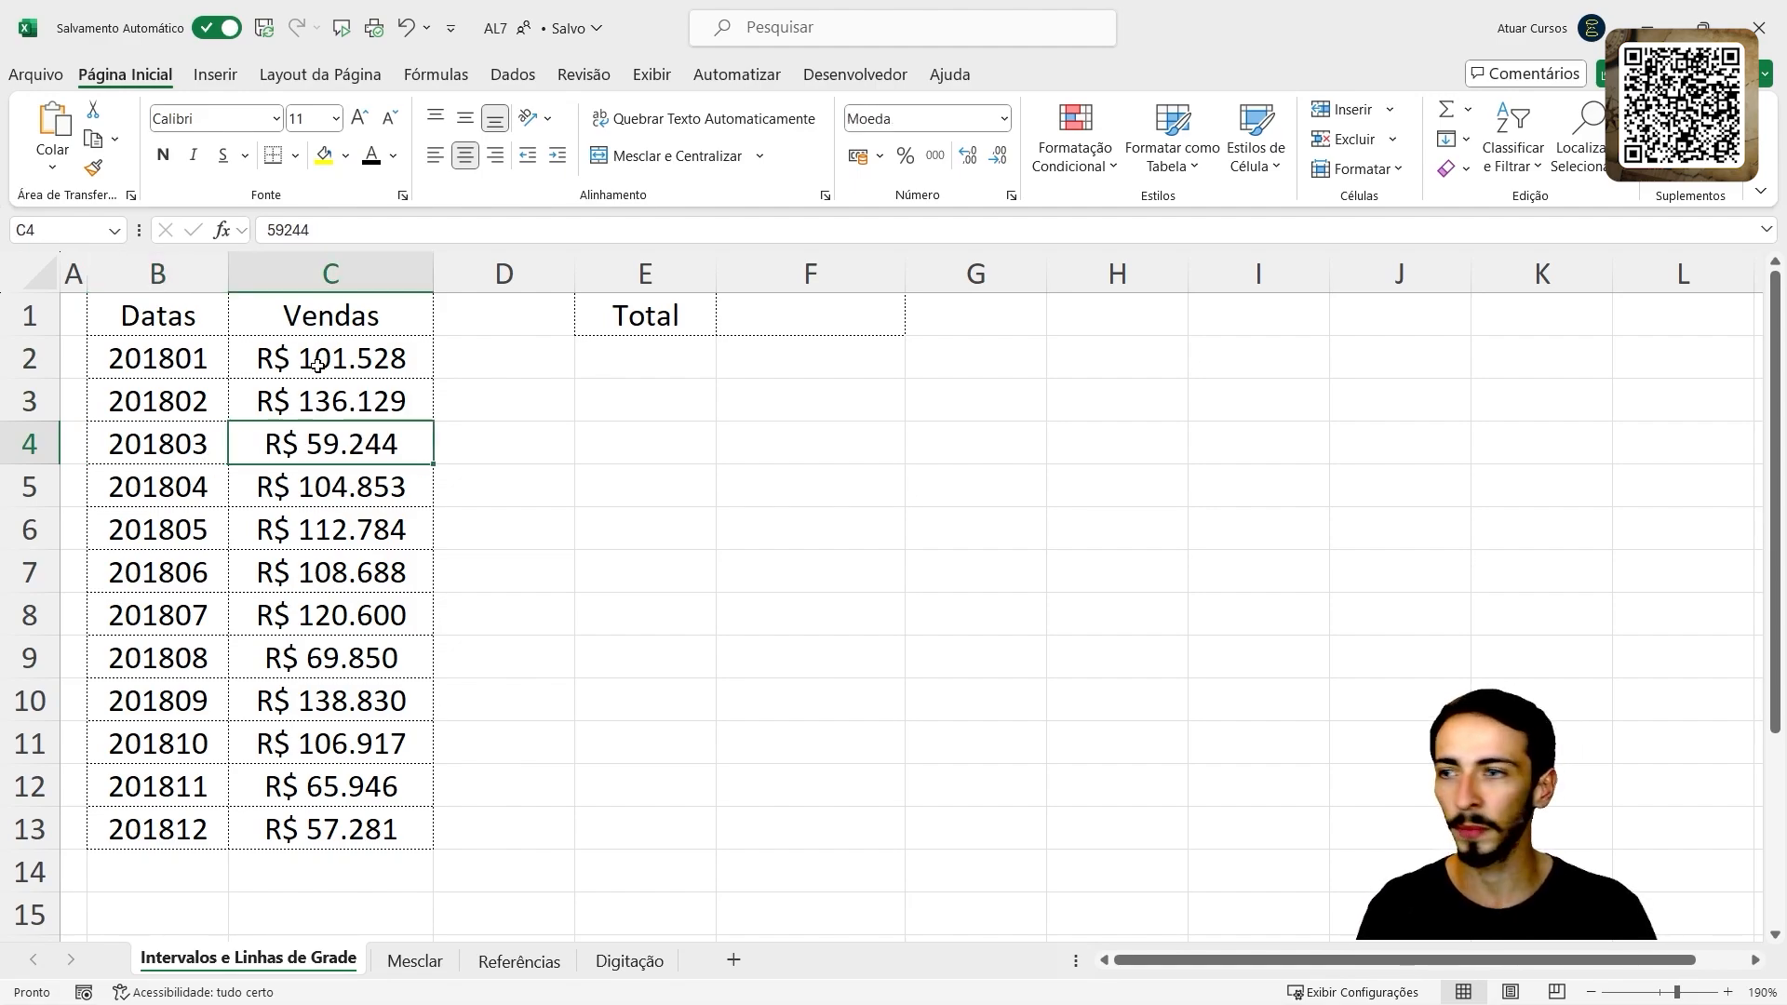
drag(318, 363, 395, 830)
- Inspect the Total cell, the sales range C2:C13 and the empty rows below the table
click(785, 318)
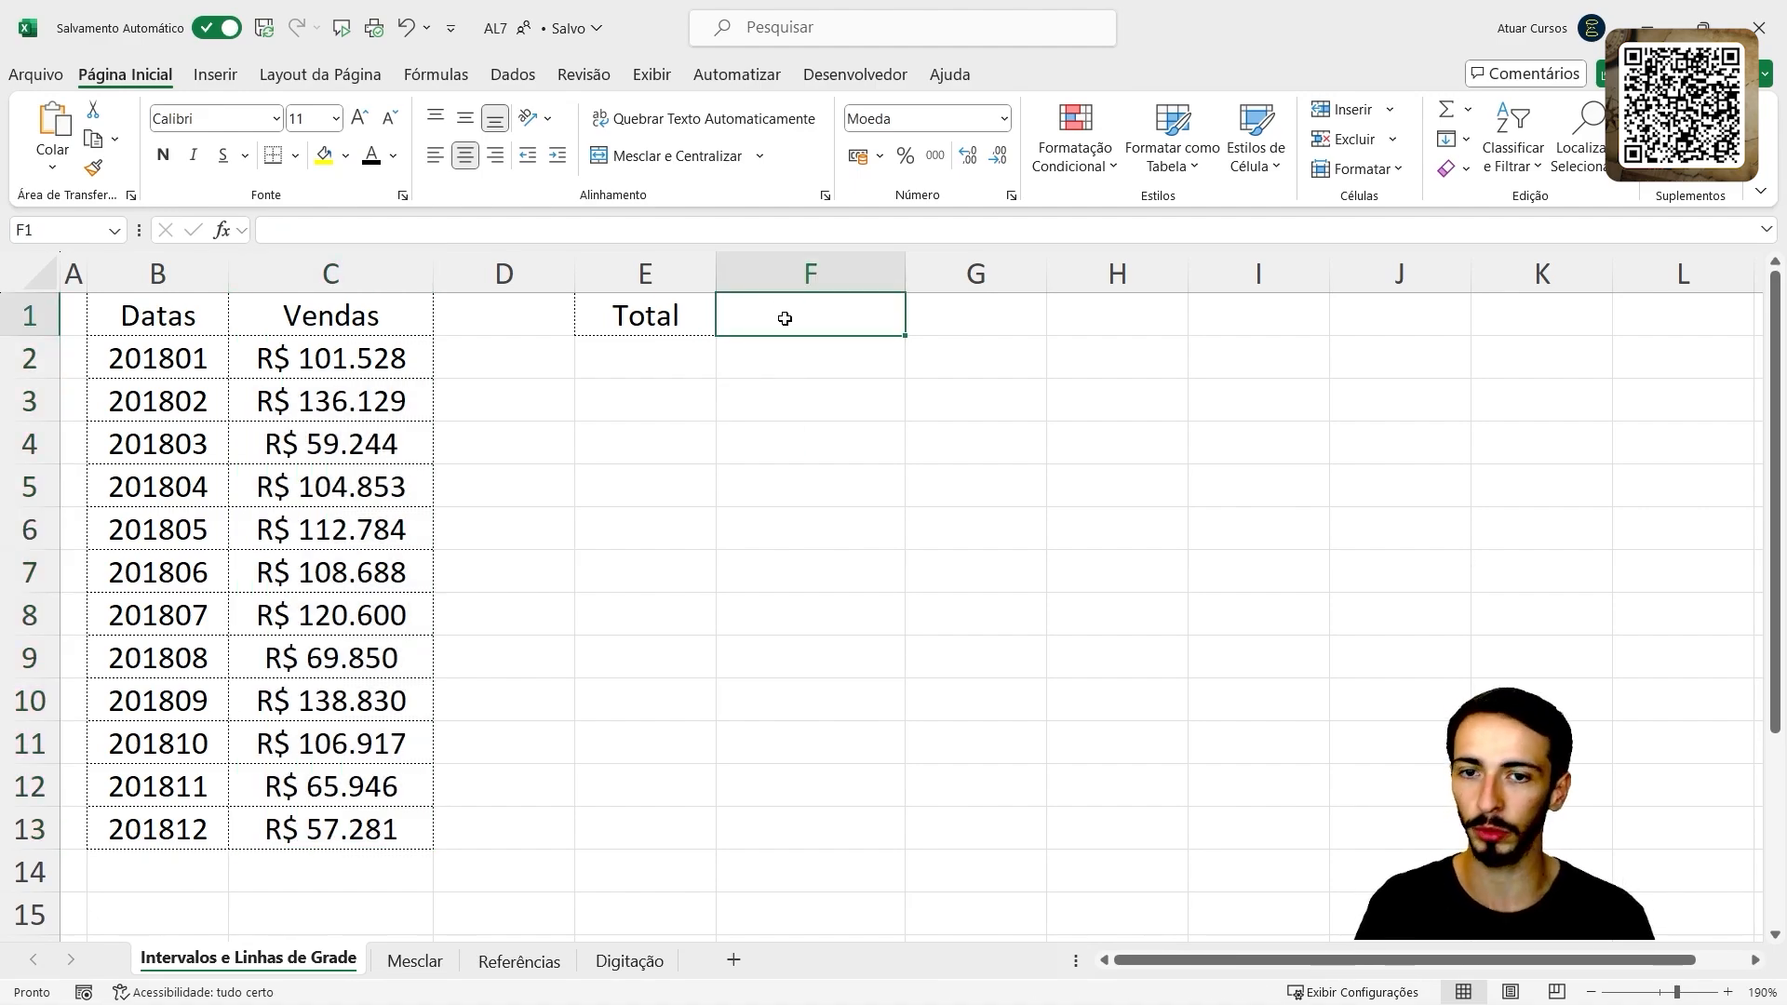
drag(395, 358, 363, 822)
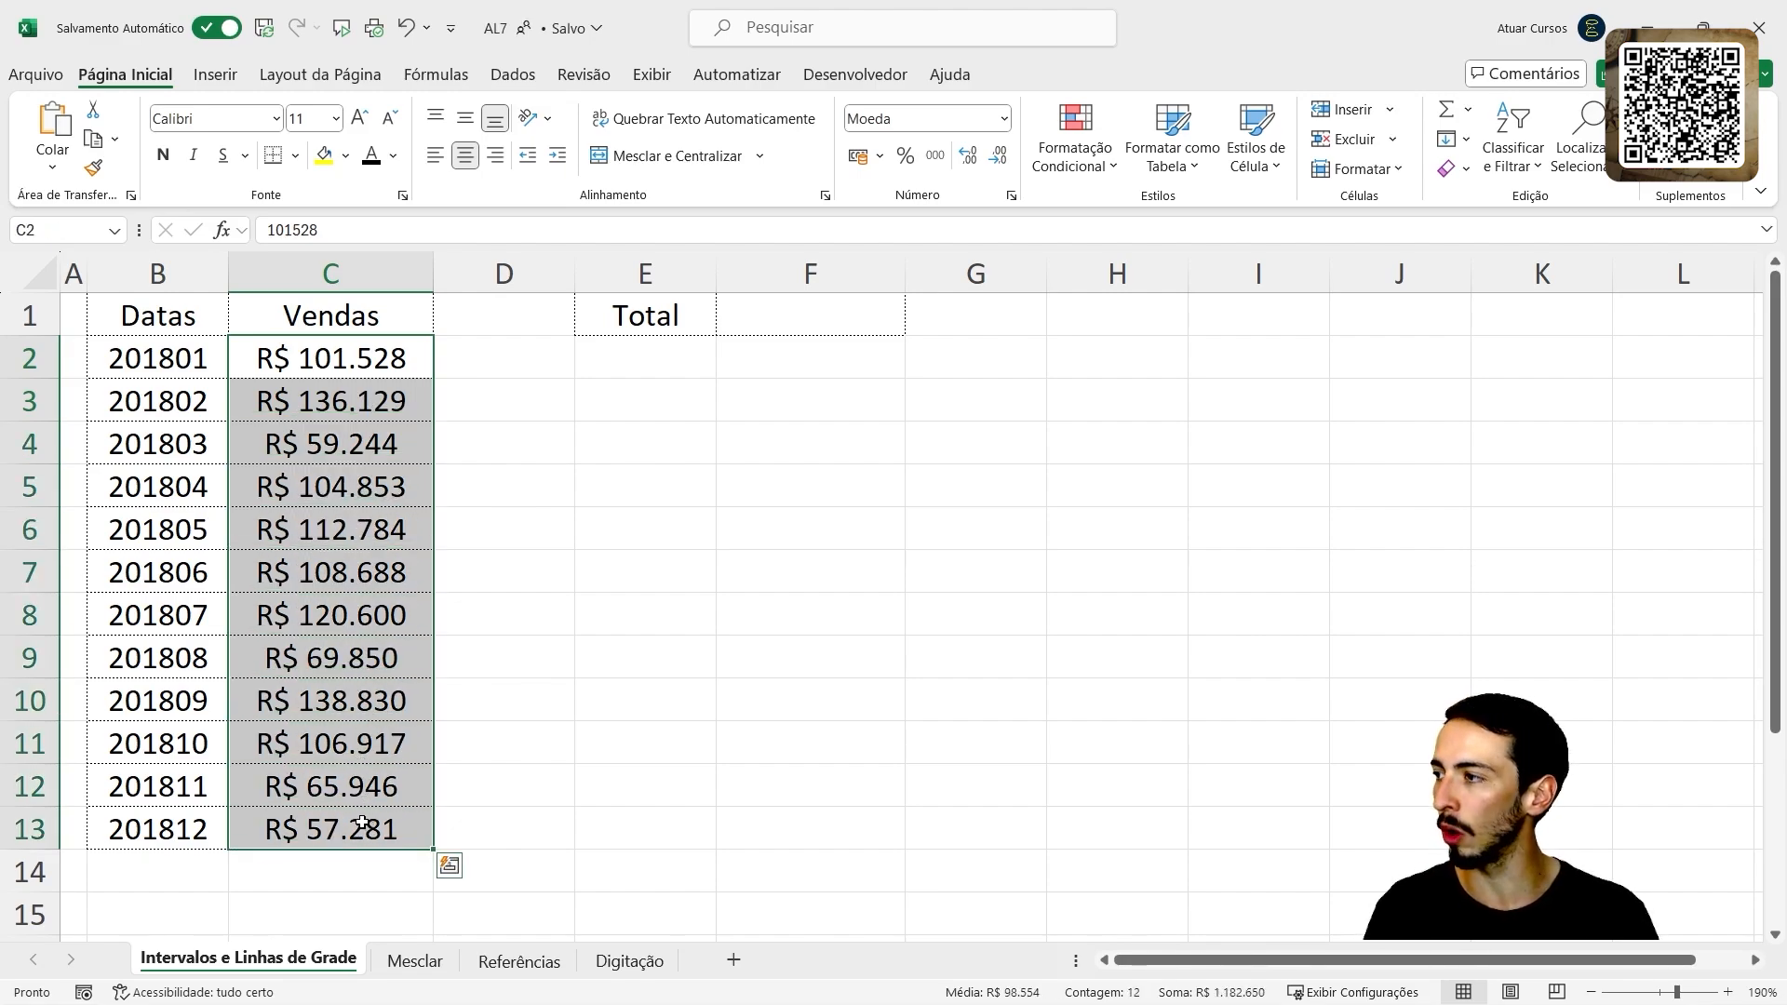
scroll(348, 693, down, 2)
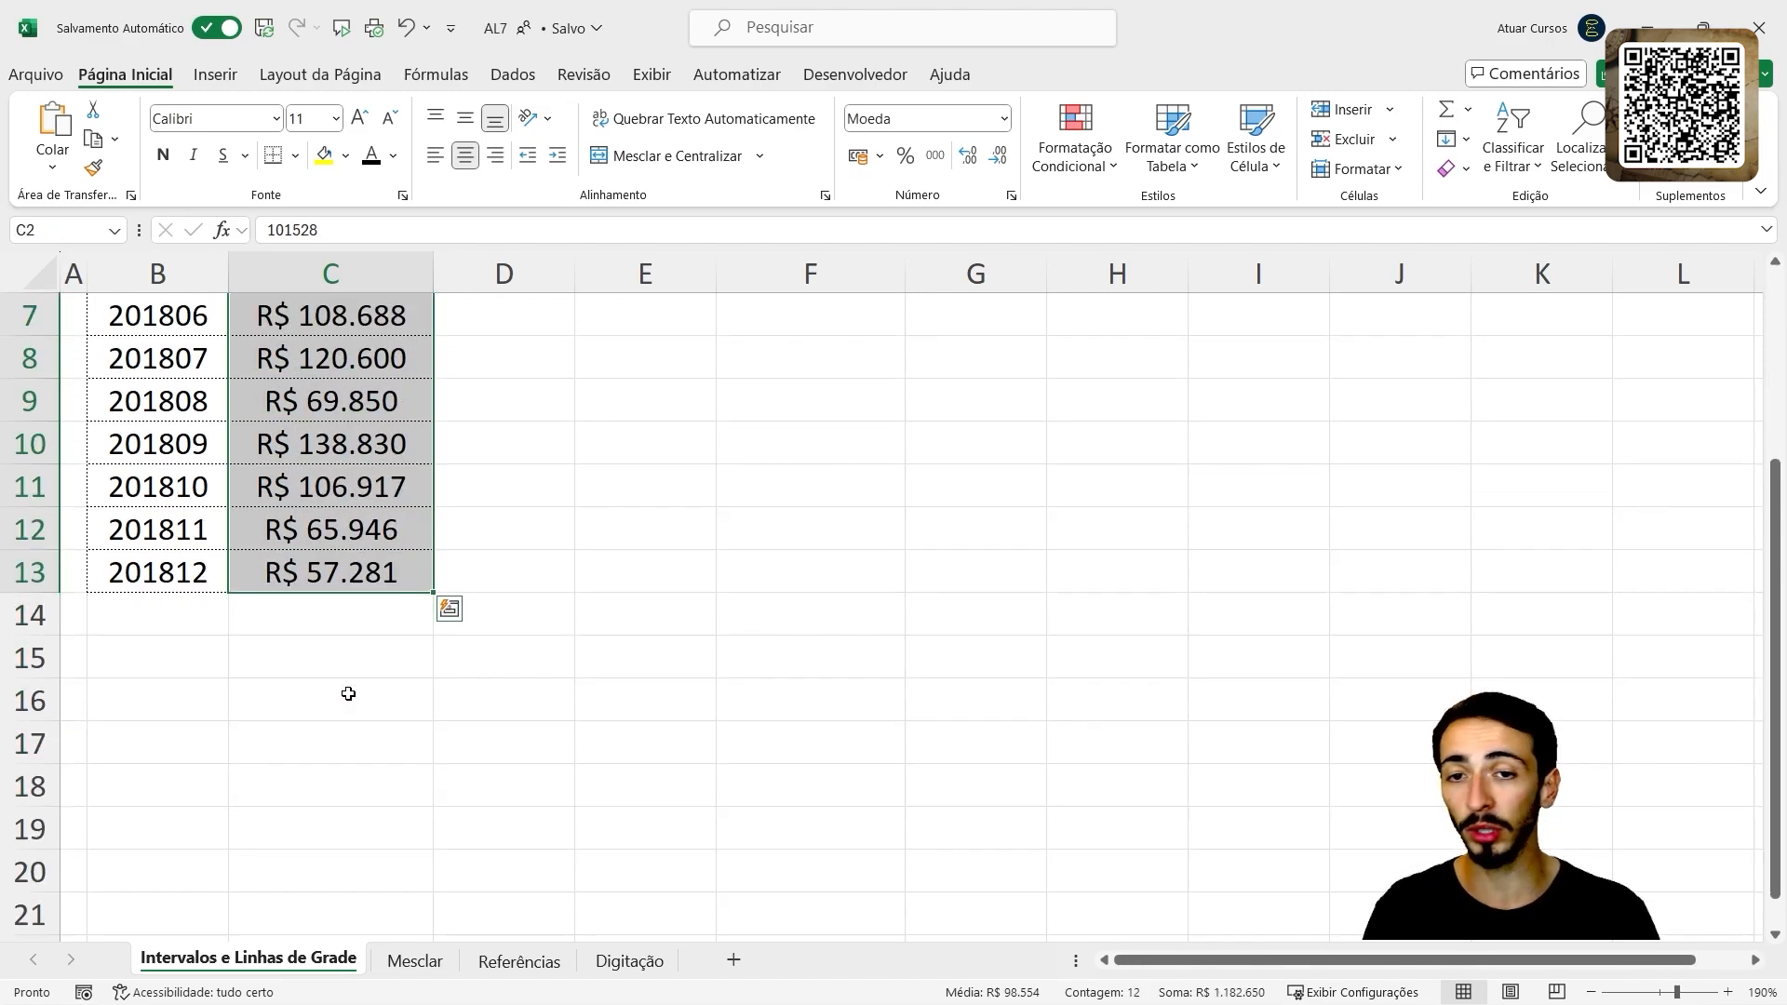
click(176, 616)
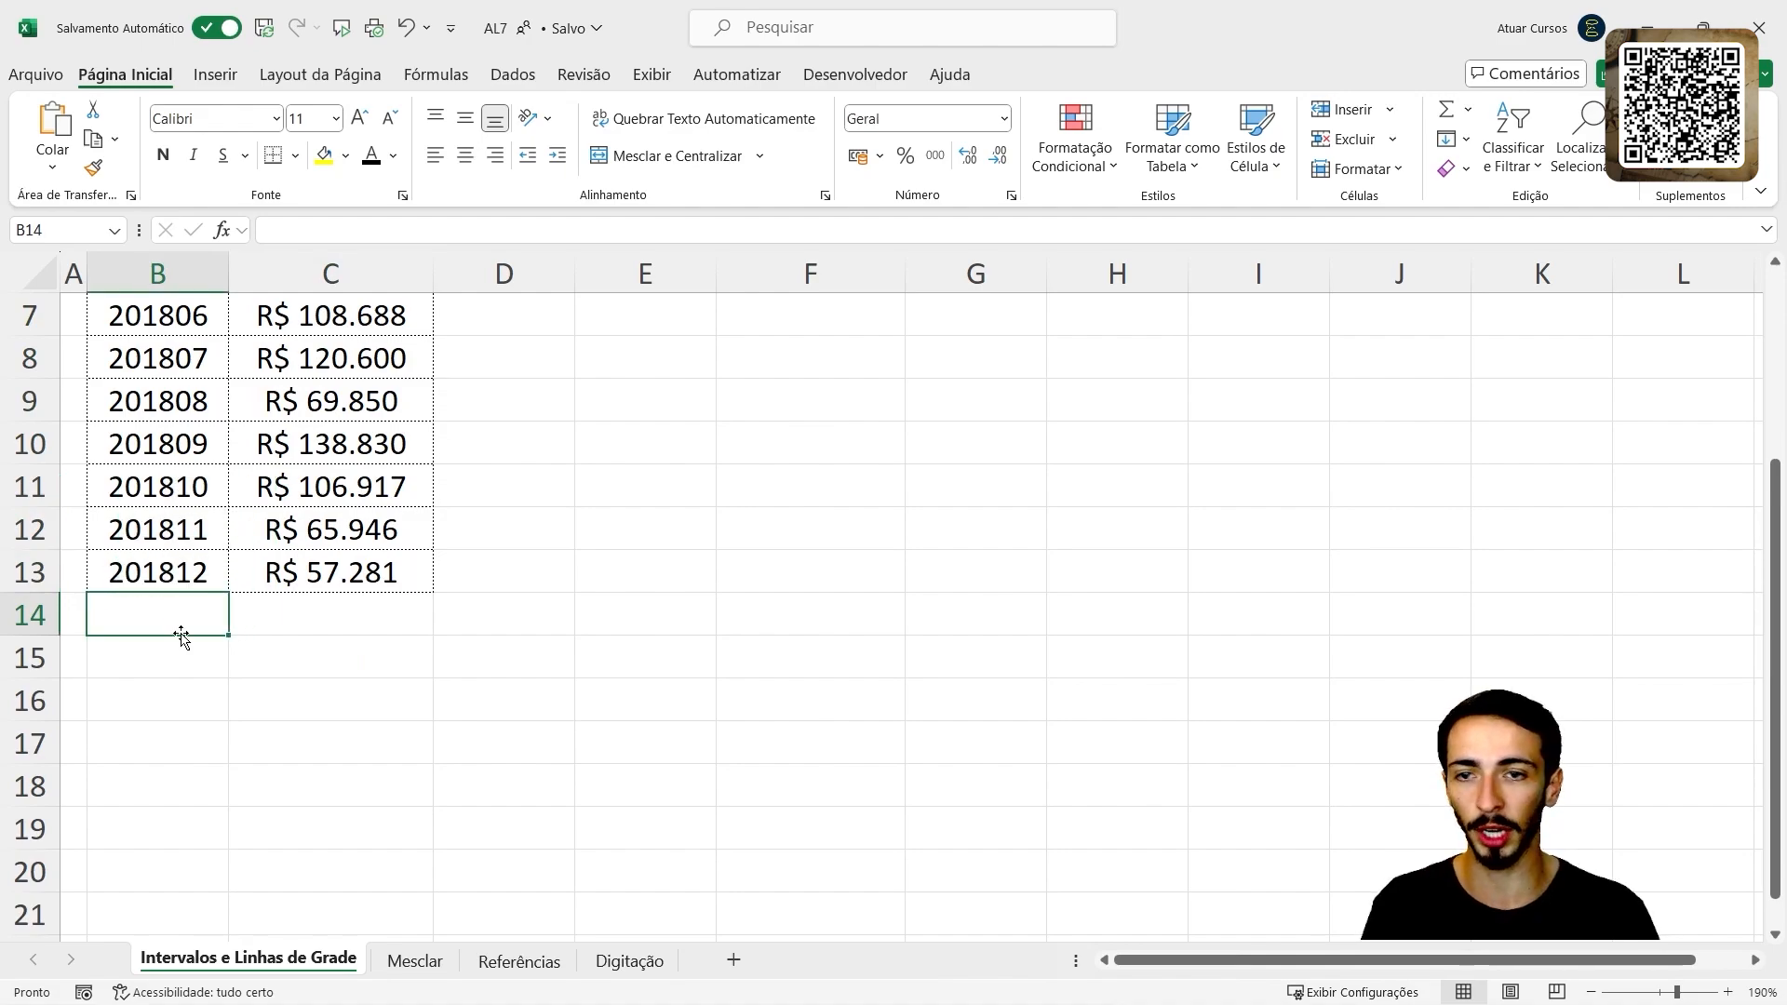
click(177, 663)
click(190, 702)
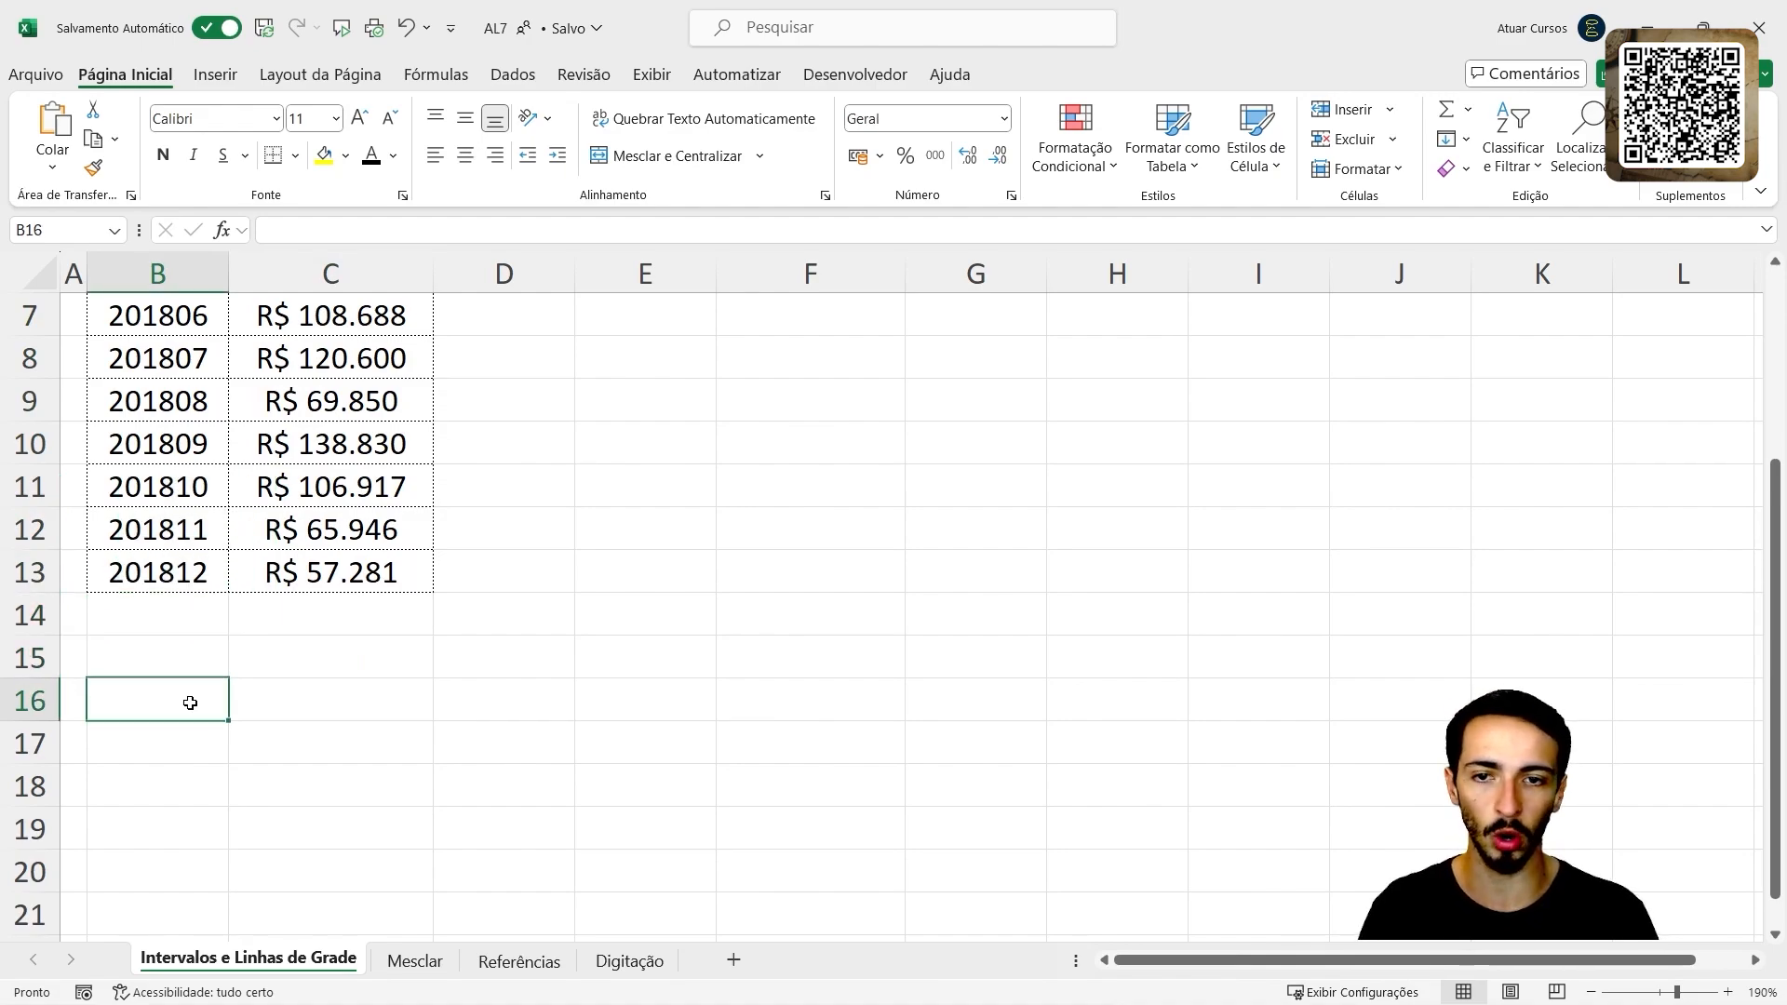
click(195, 752)
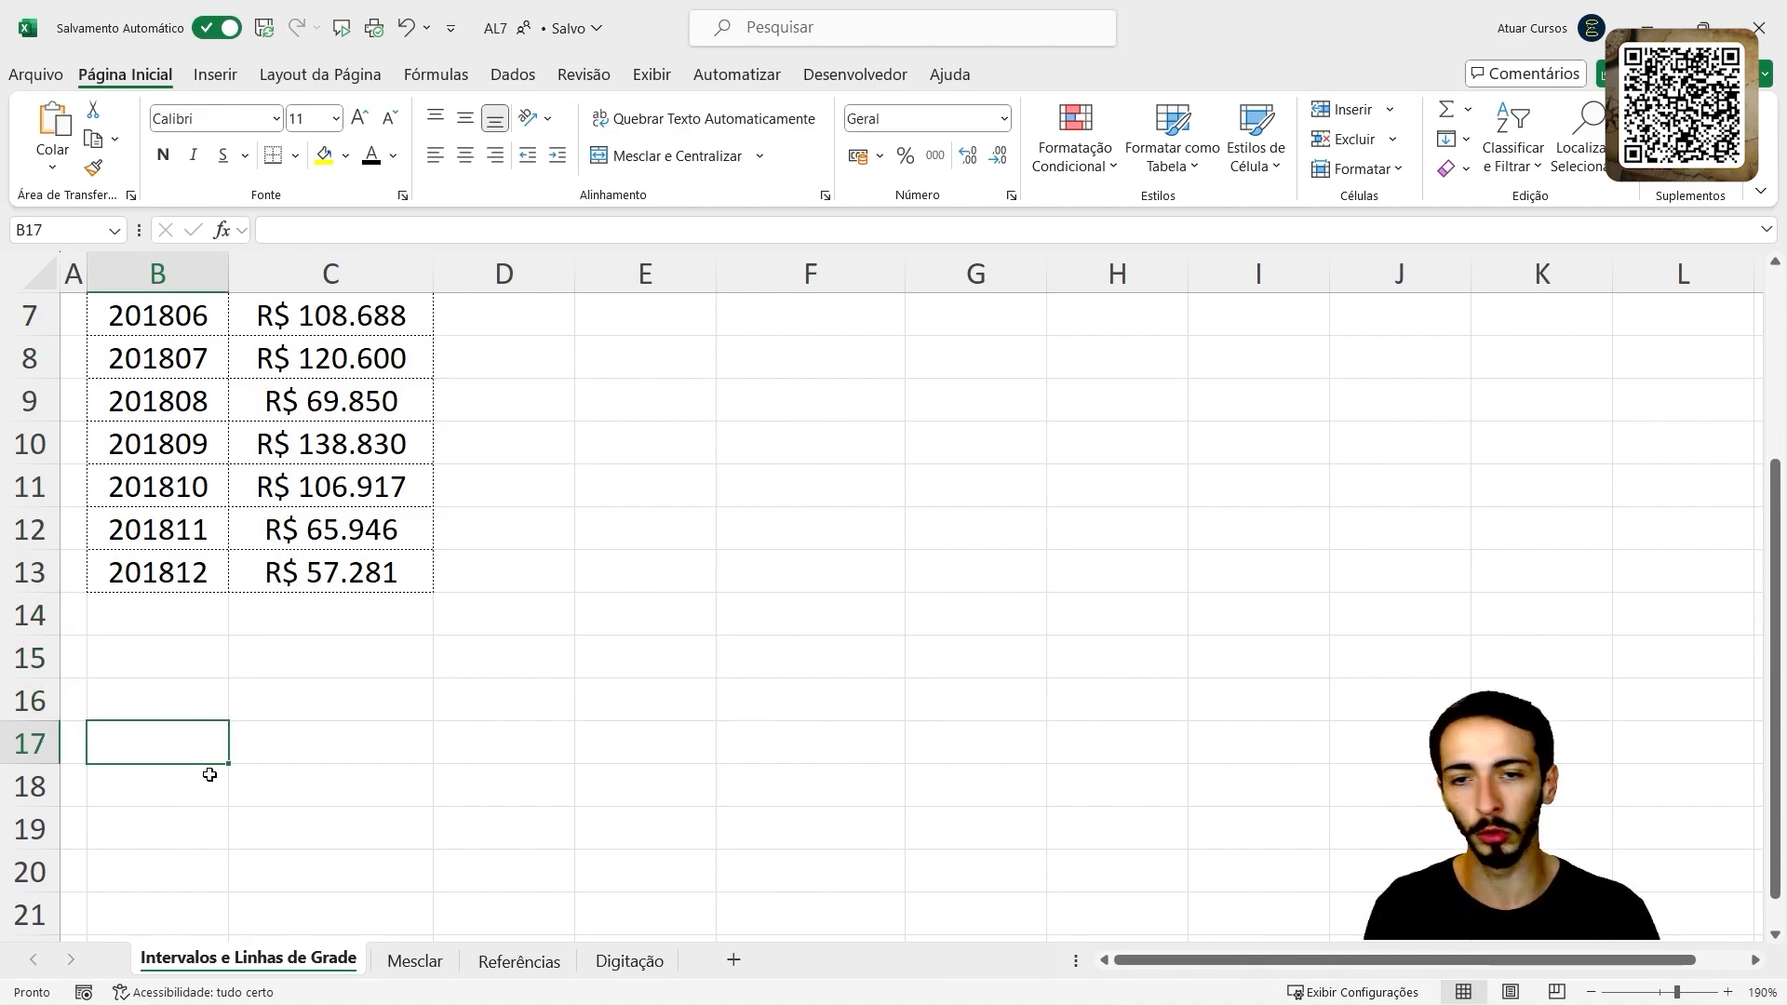
scroll(207, 797, up, 2)
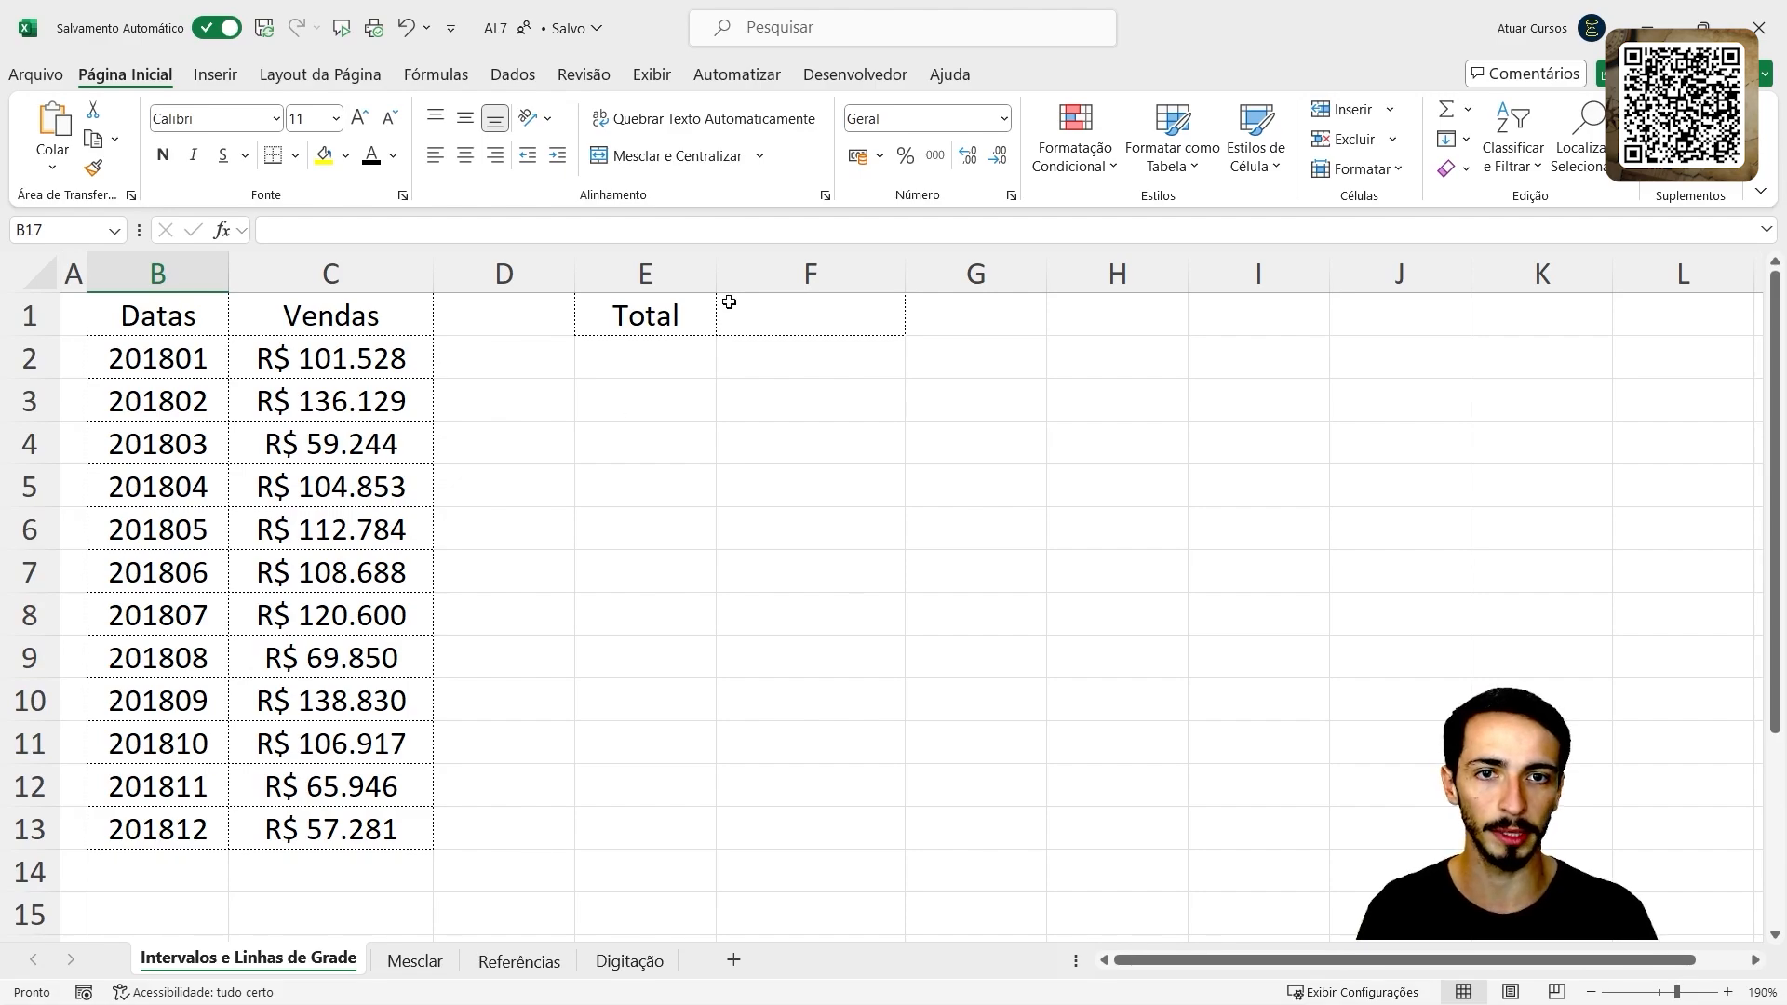
- Start a SOMA formula in cell F1, next to the Total label
click(779, 328)
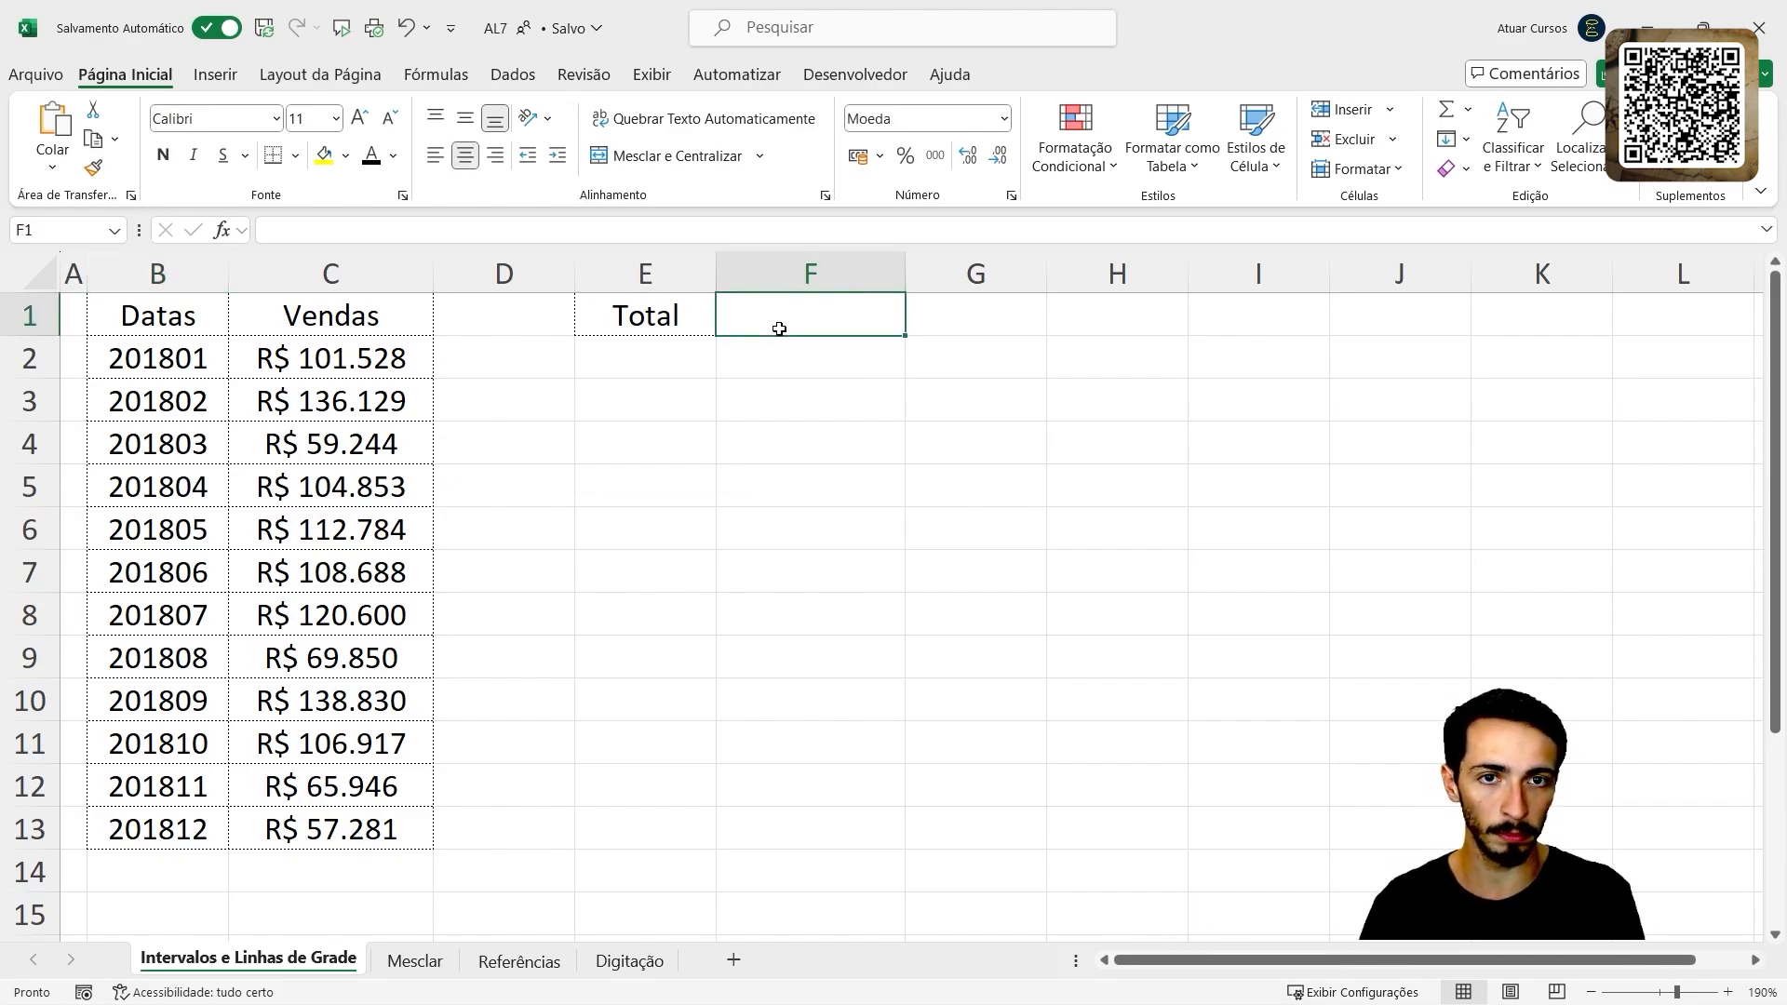
text(=som)
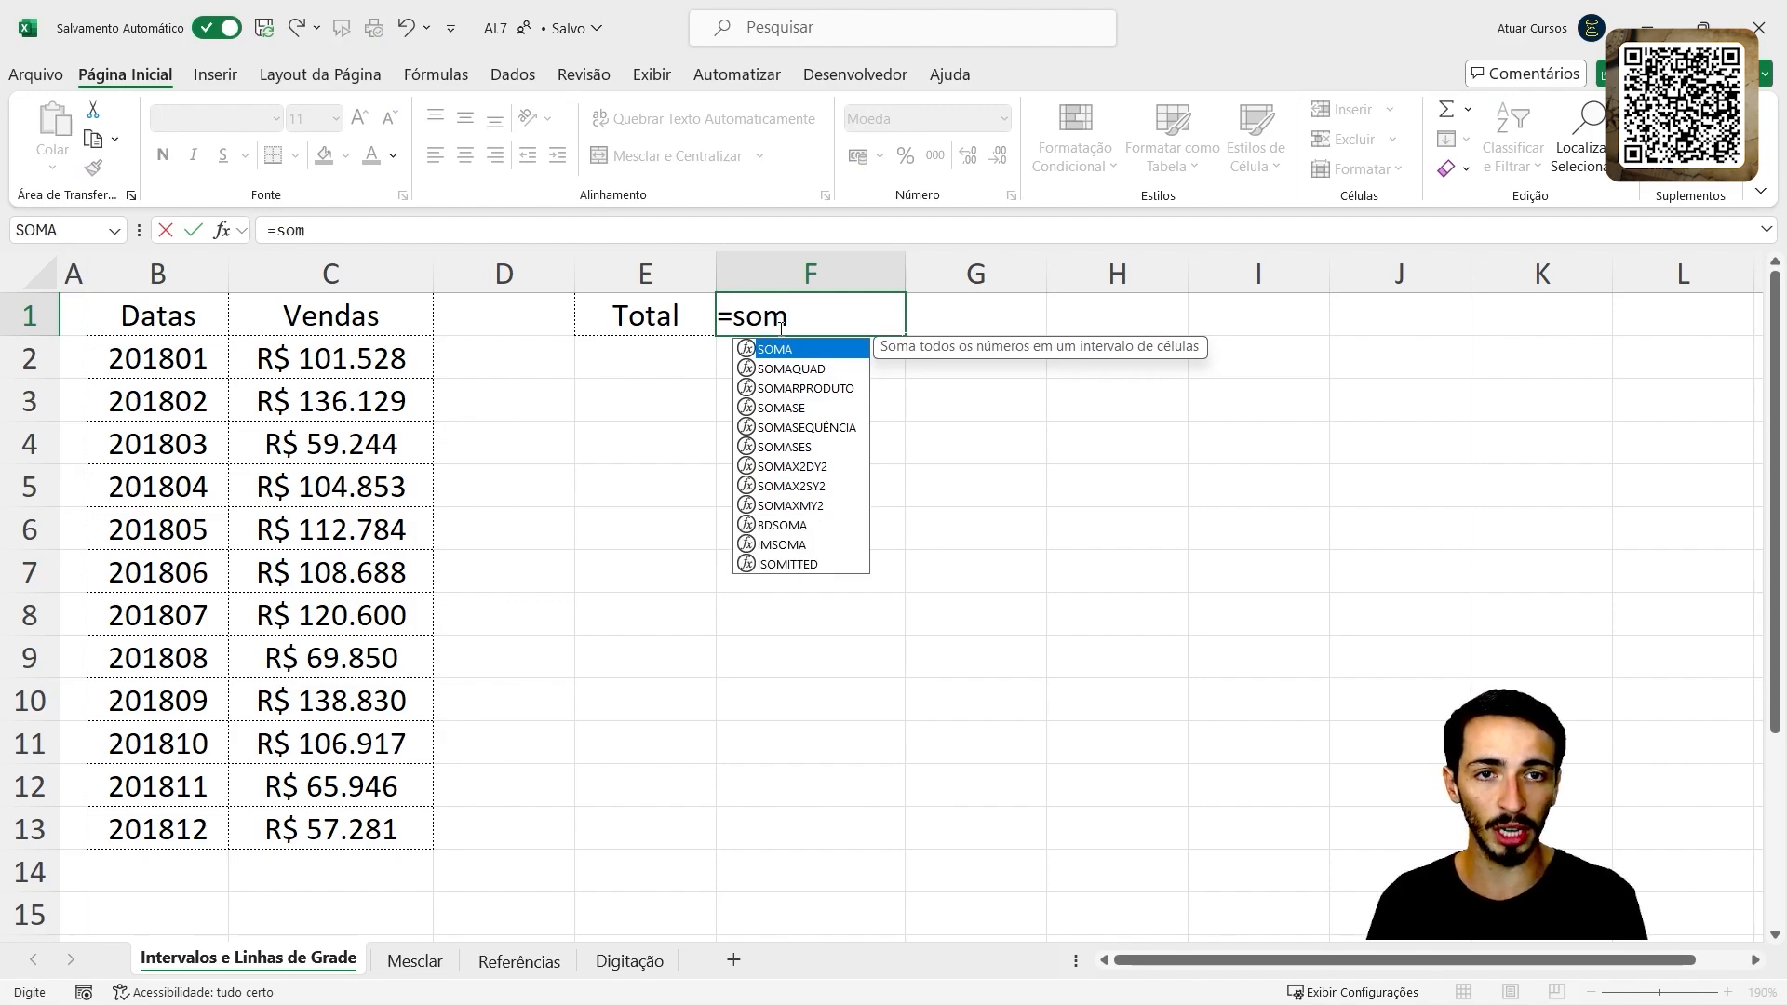
text(a)
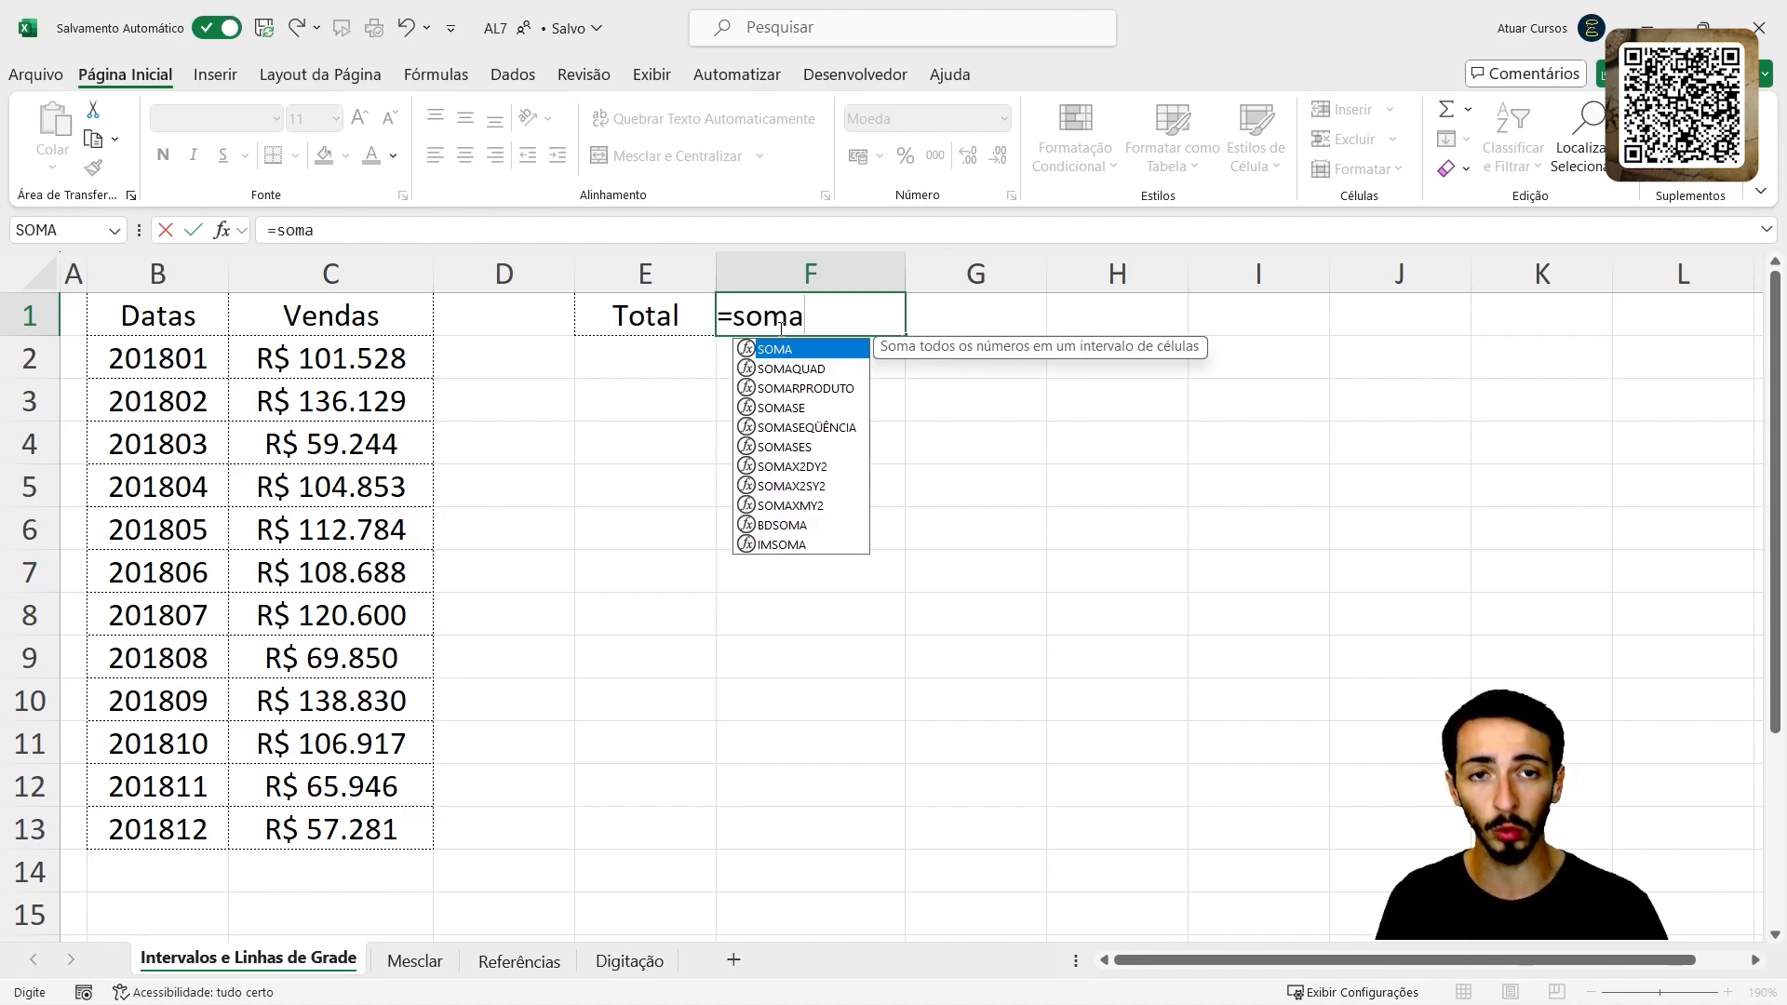
key(Tab)
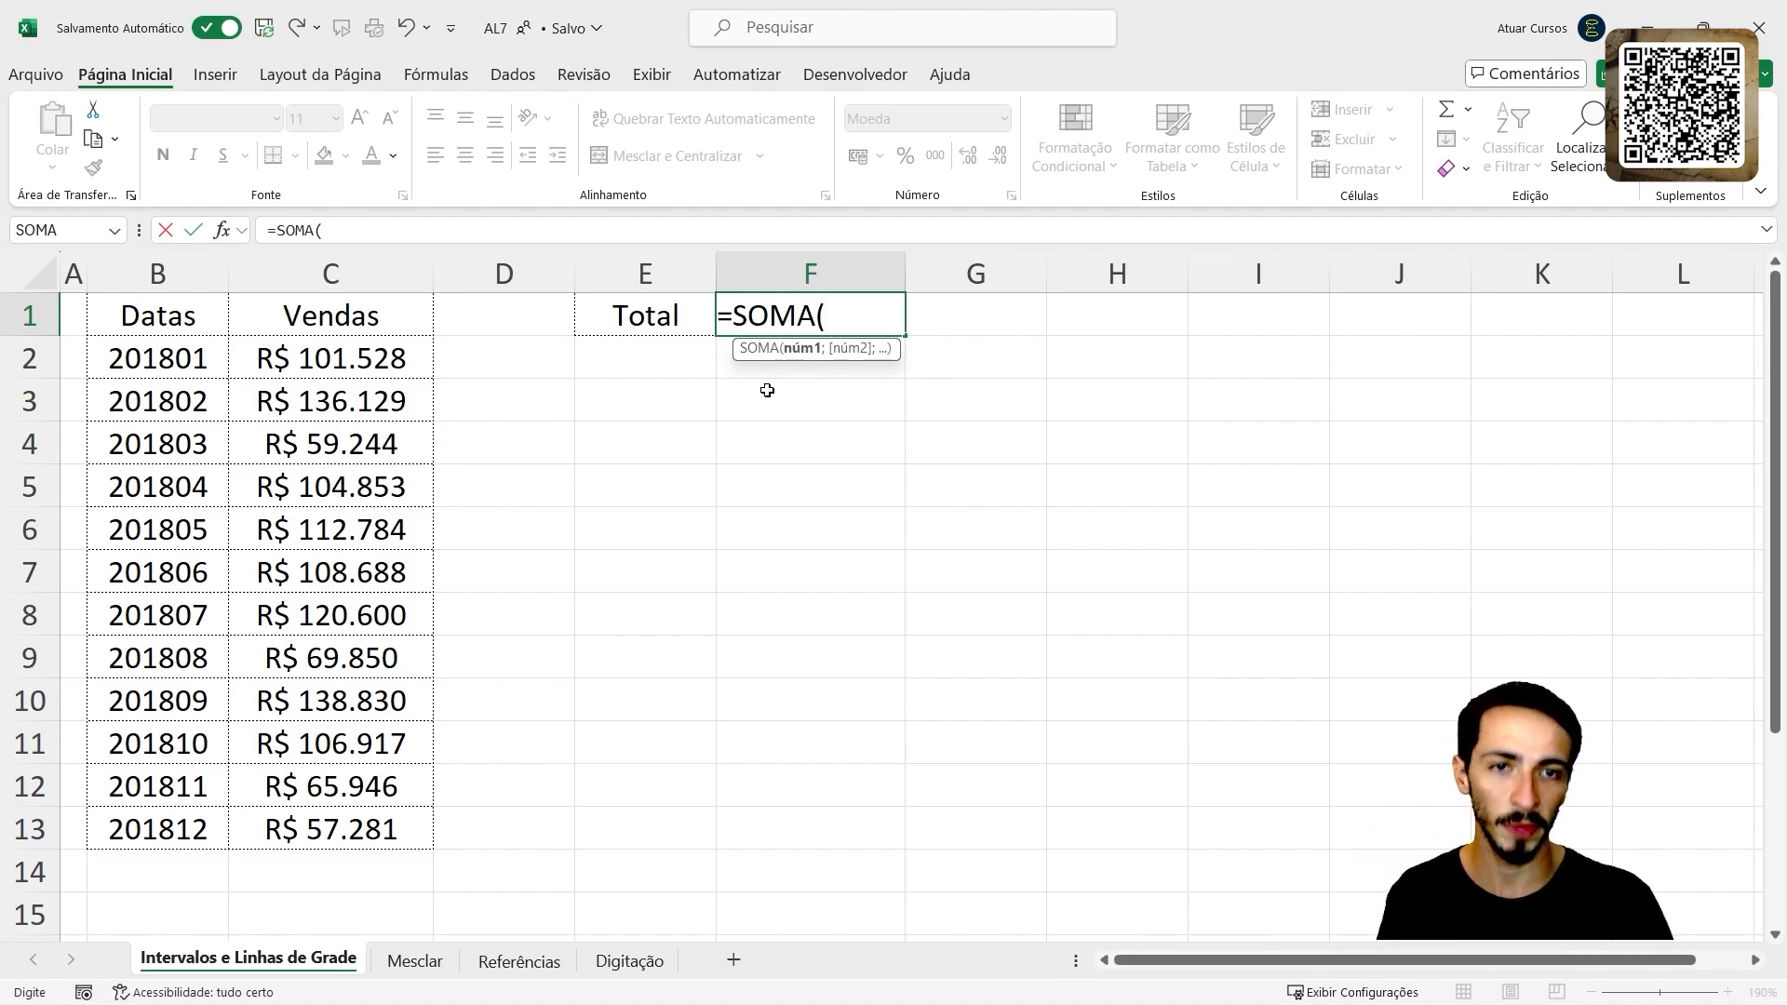
- Try listing C2, C3 and C4 as separate arguments of the SOMA formula, and remove them again
click(345, 359)
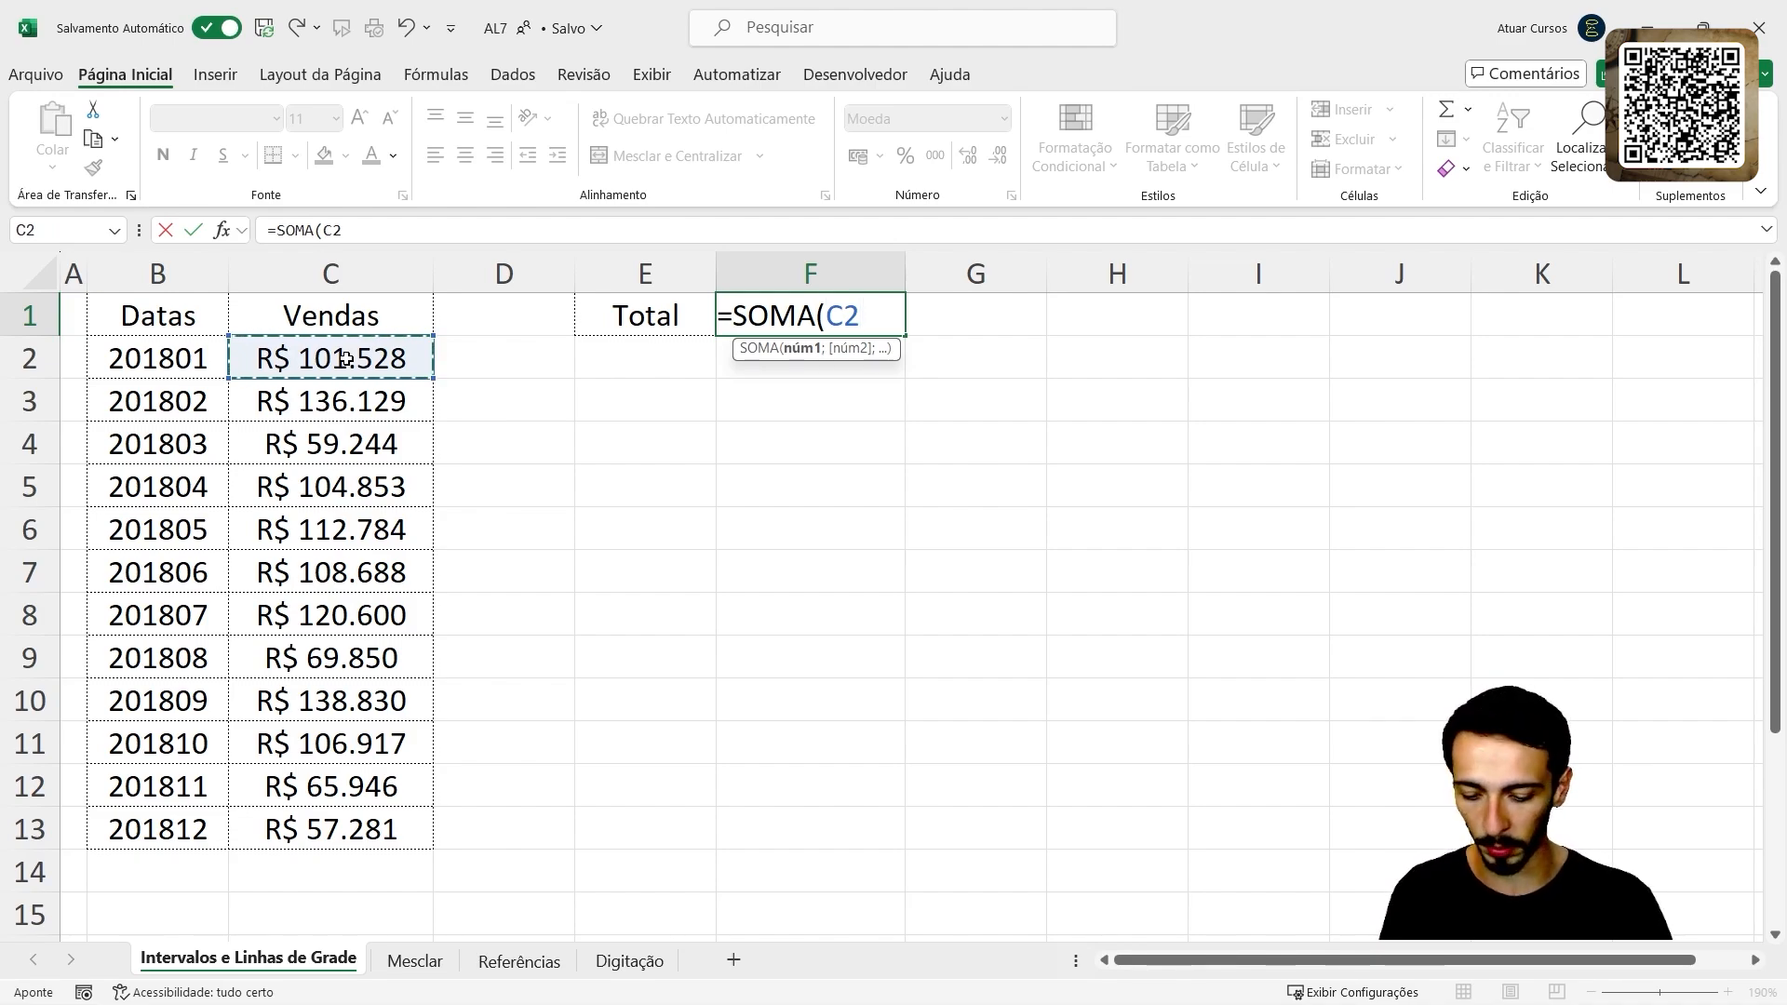
text(;)
click(366, 407)
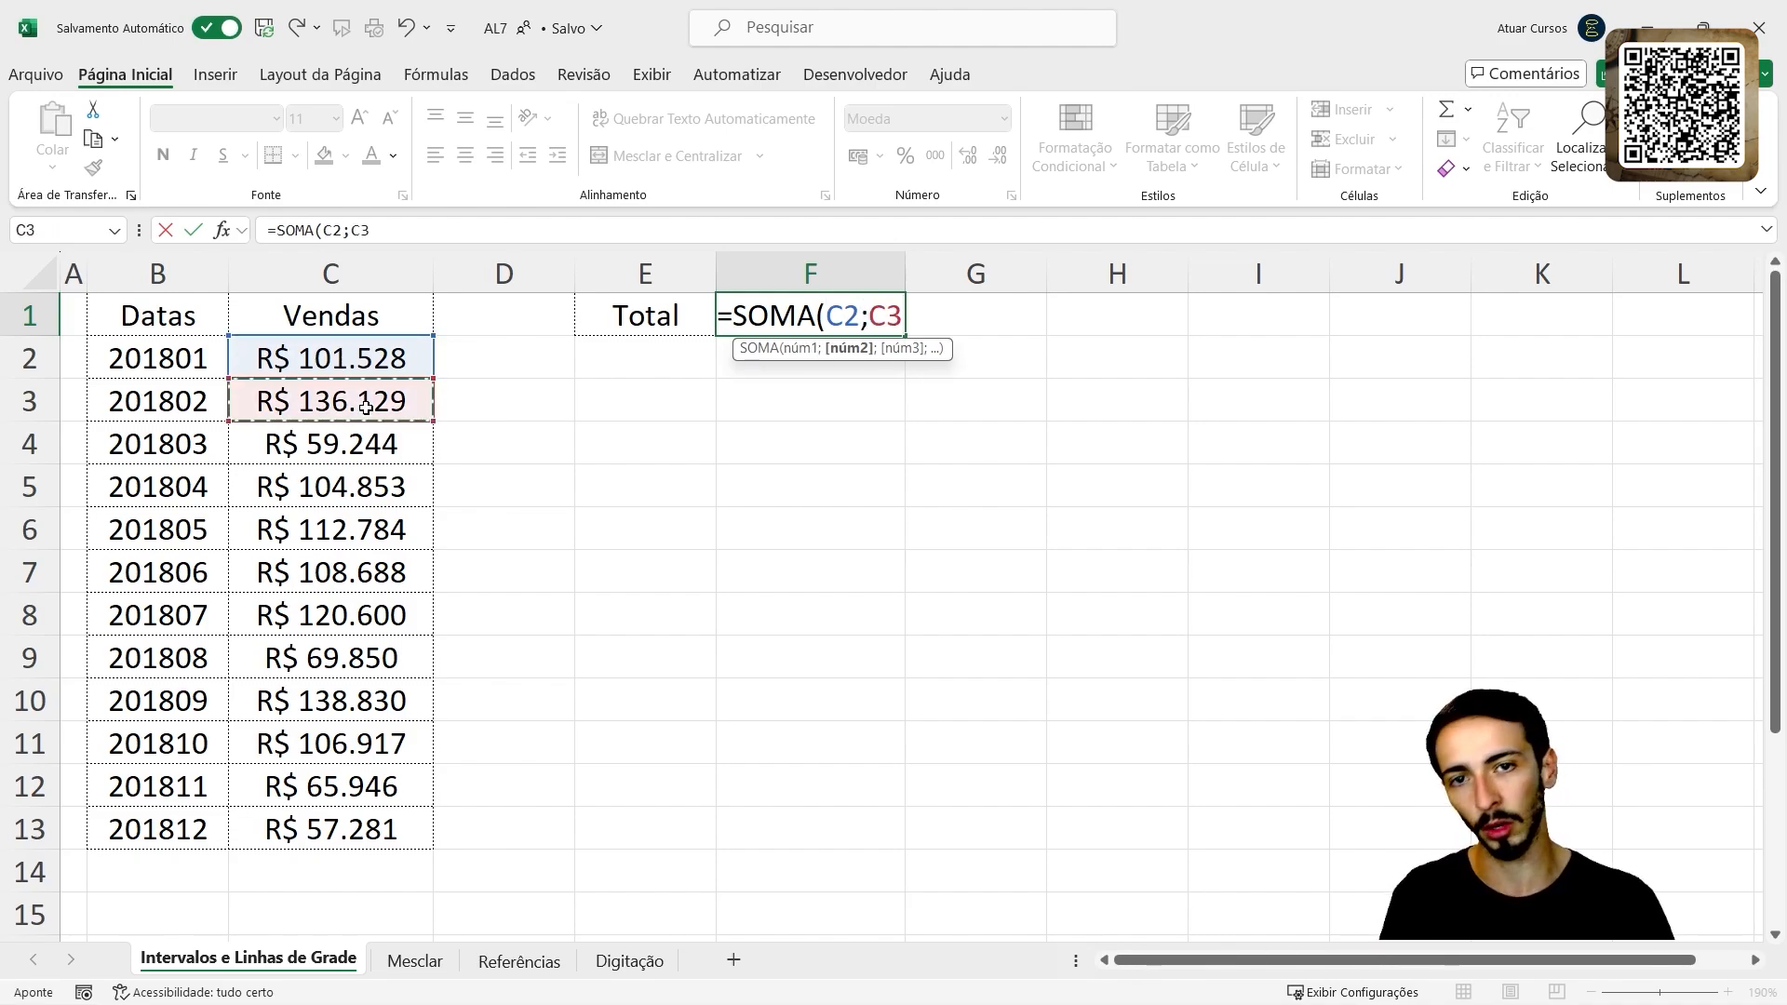
text(;)
click(365, 445)
text(;)
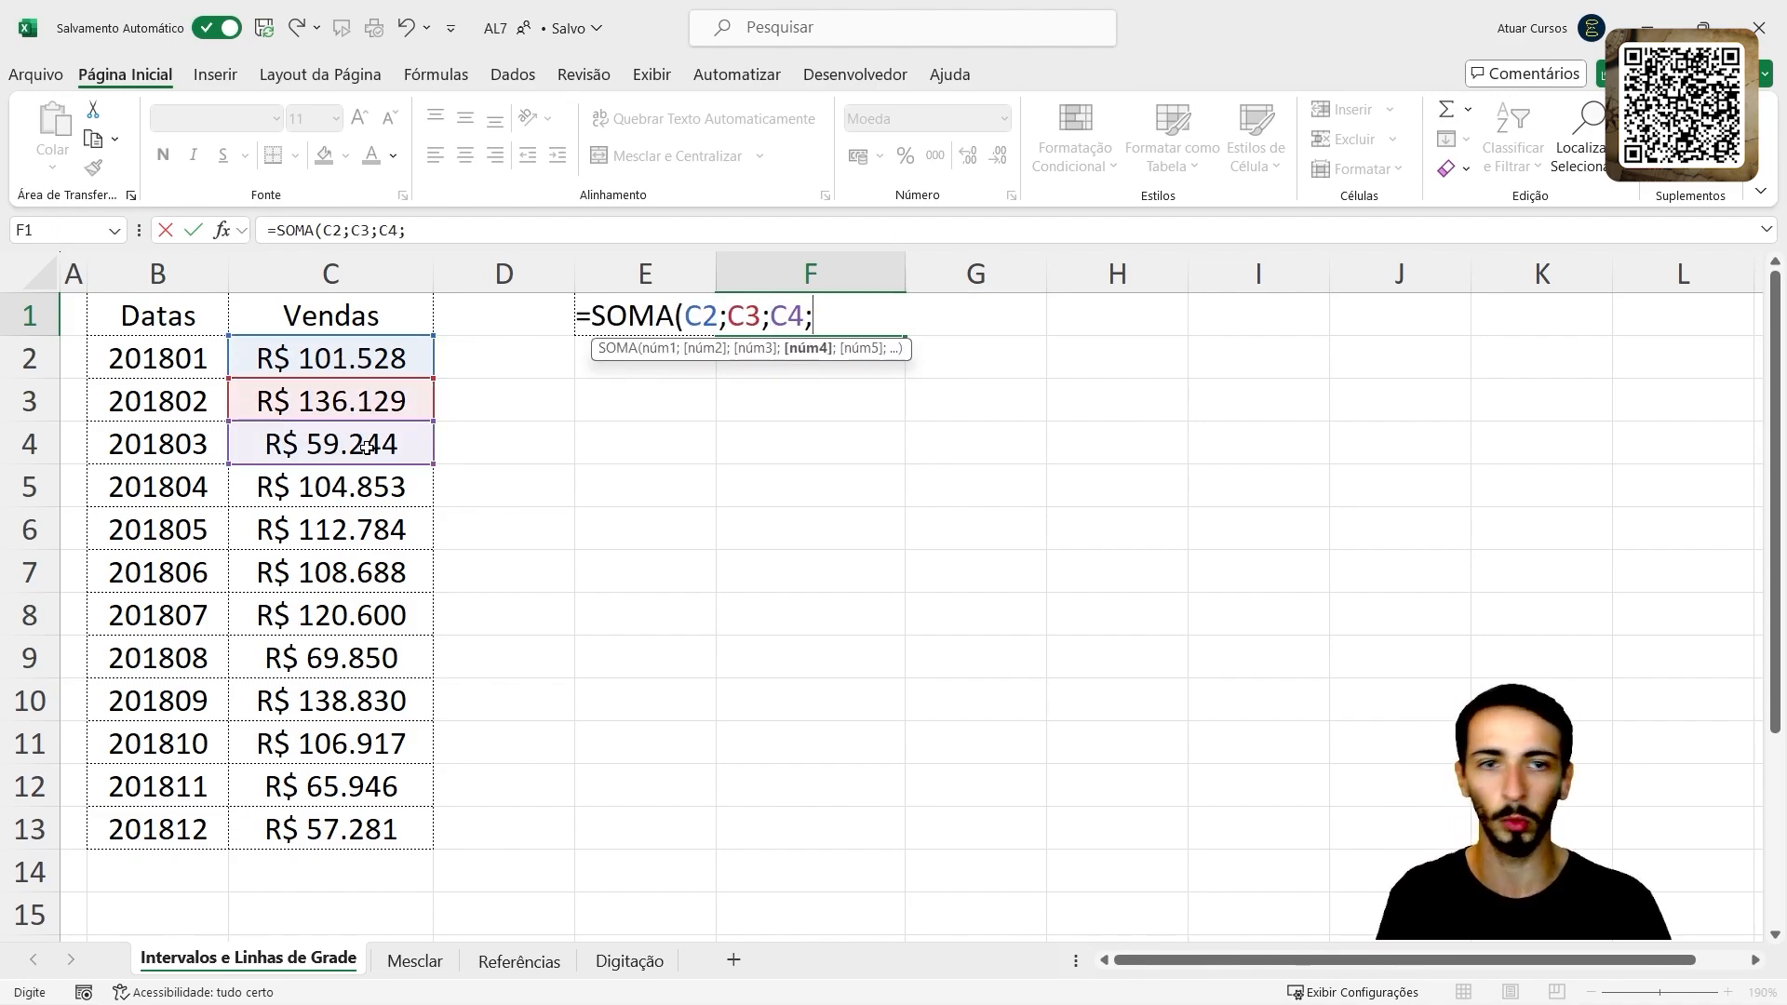
key(BackSpace)
key(BackSpace)
key(BackSpace)
key(BackSpace)
key(BackSpace)
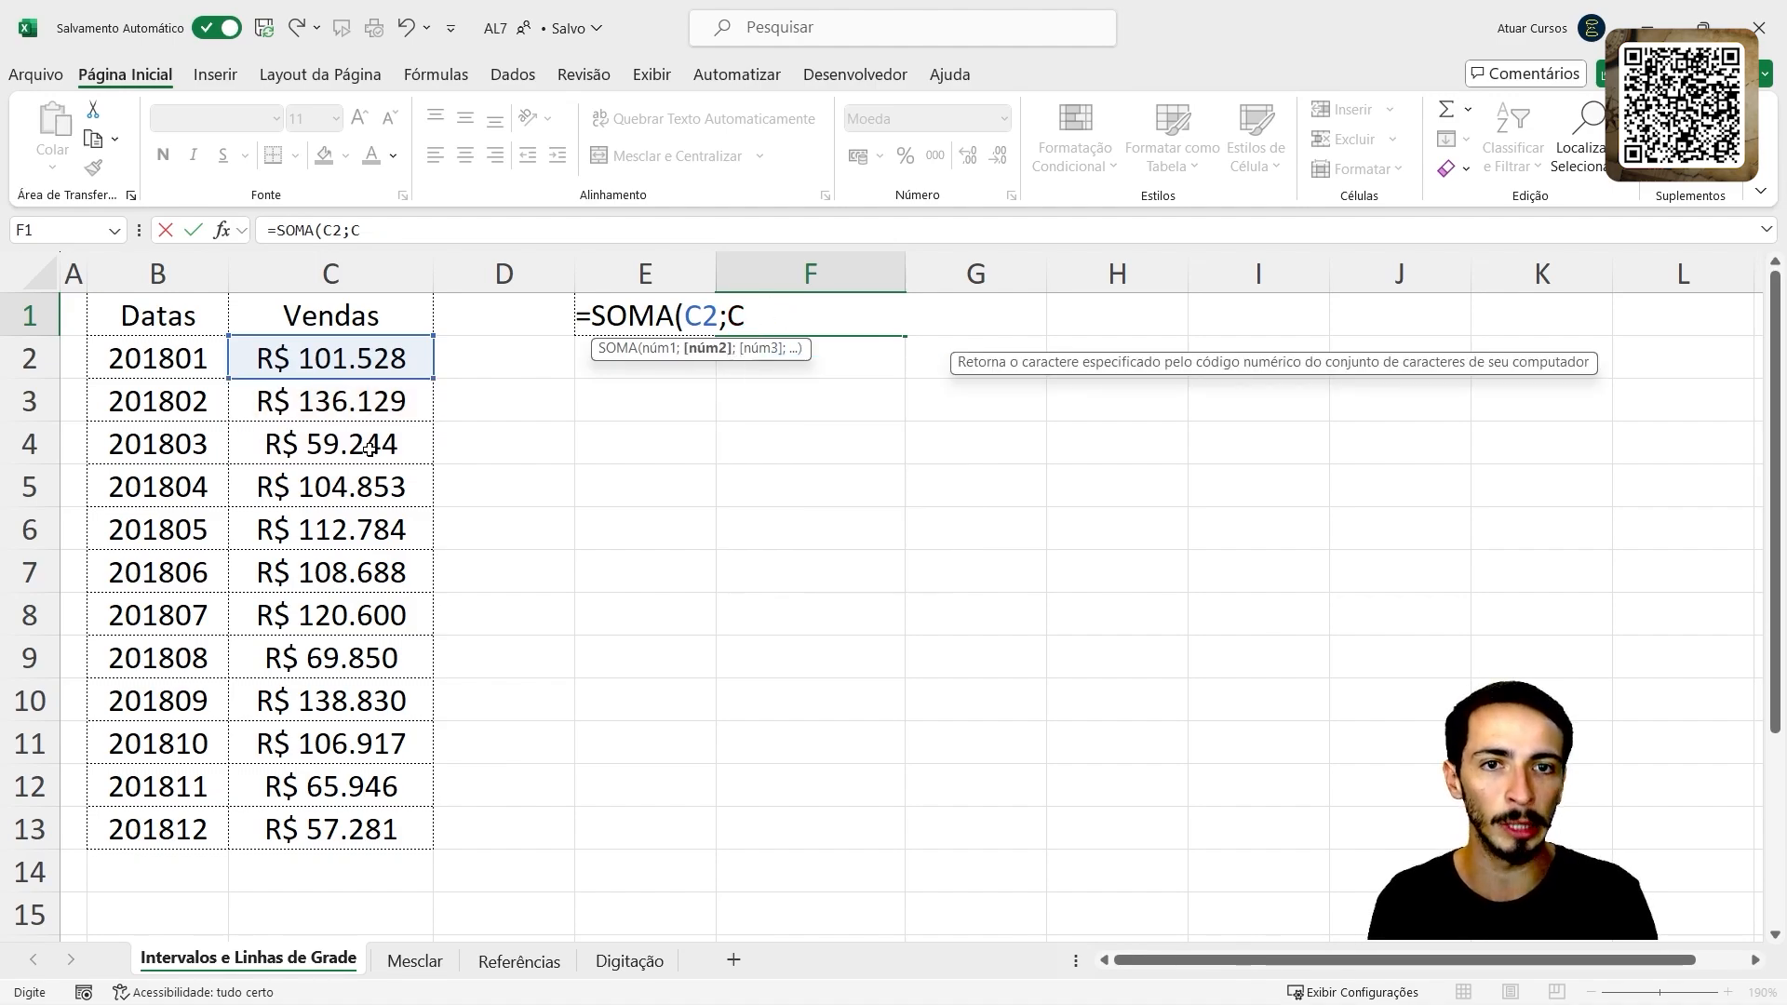
key(BackSpace)
key(BackSpace)
key(BackSpace)
key(BackSpace)
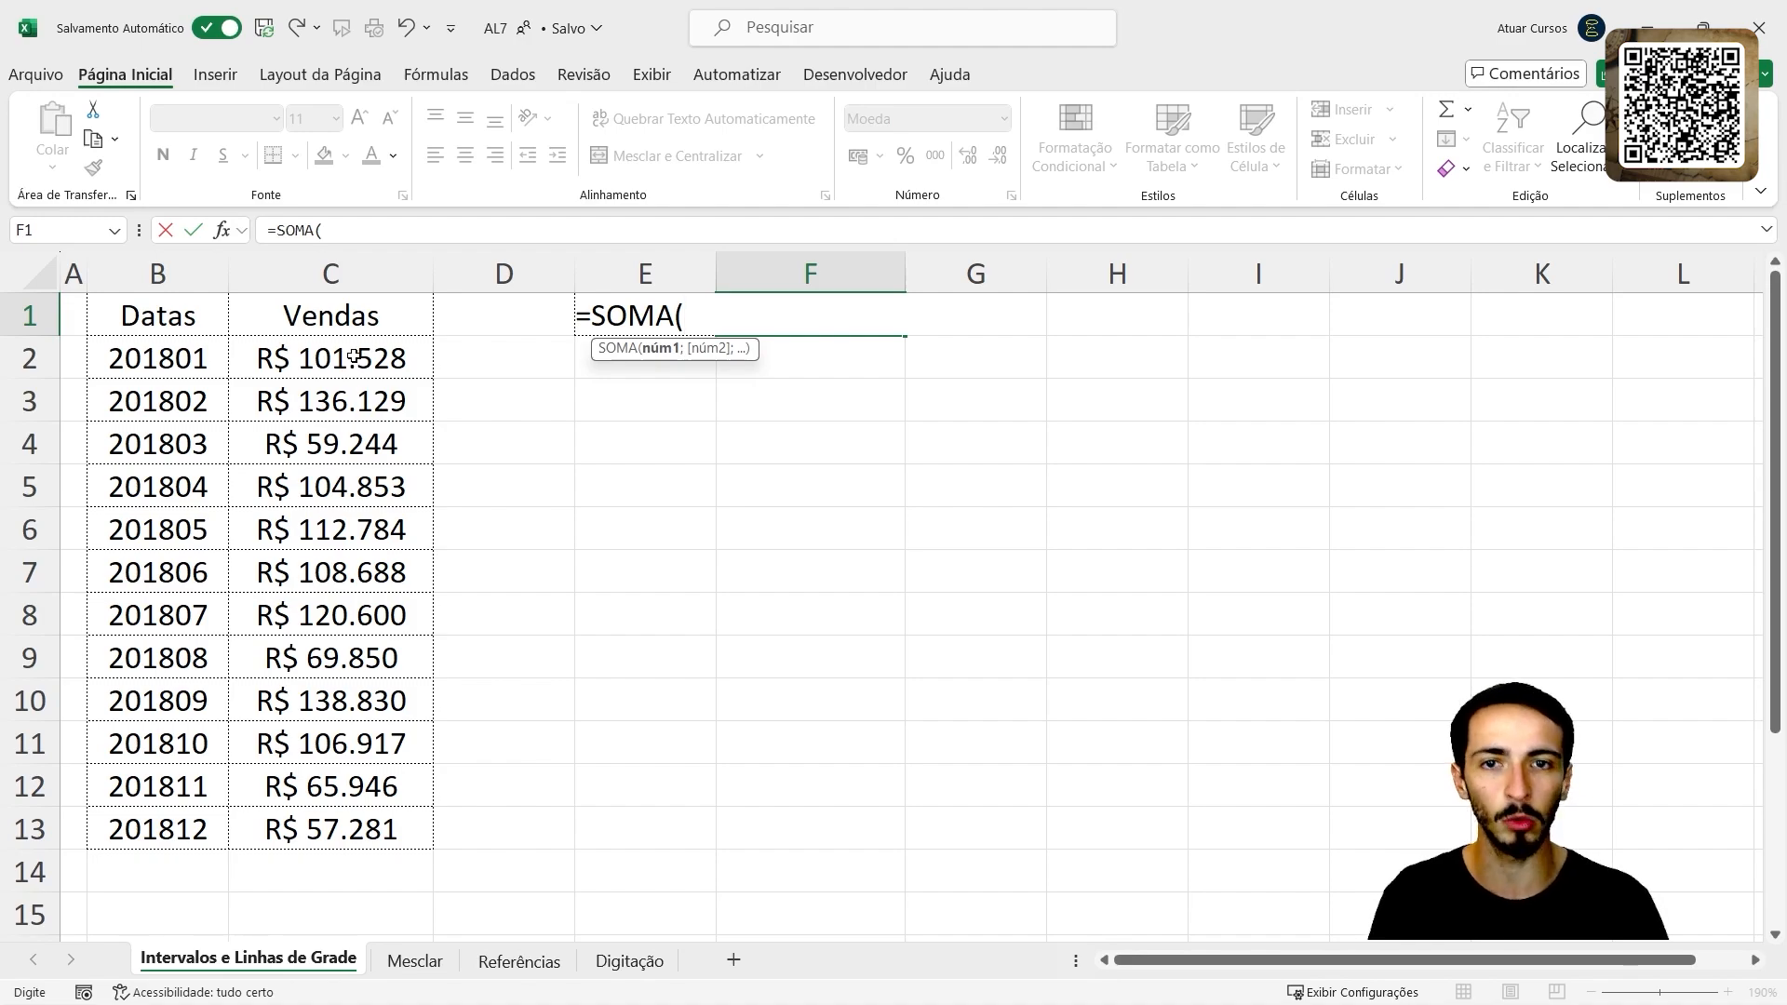
- Complete the SOMA formula in F1 with the whole sales range C2:C13
drag(354, 355, 370, 823)
text())
key(Return)
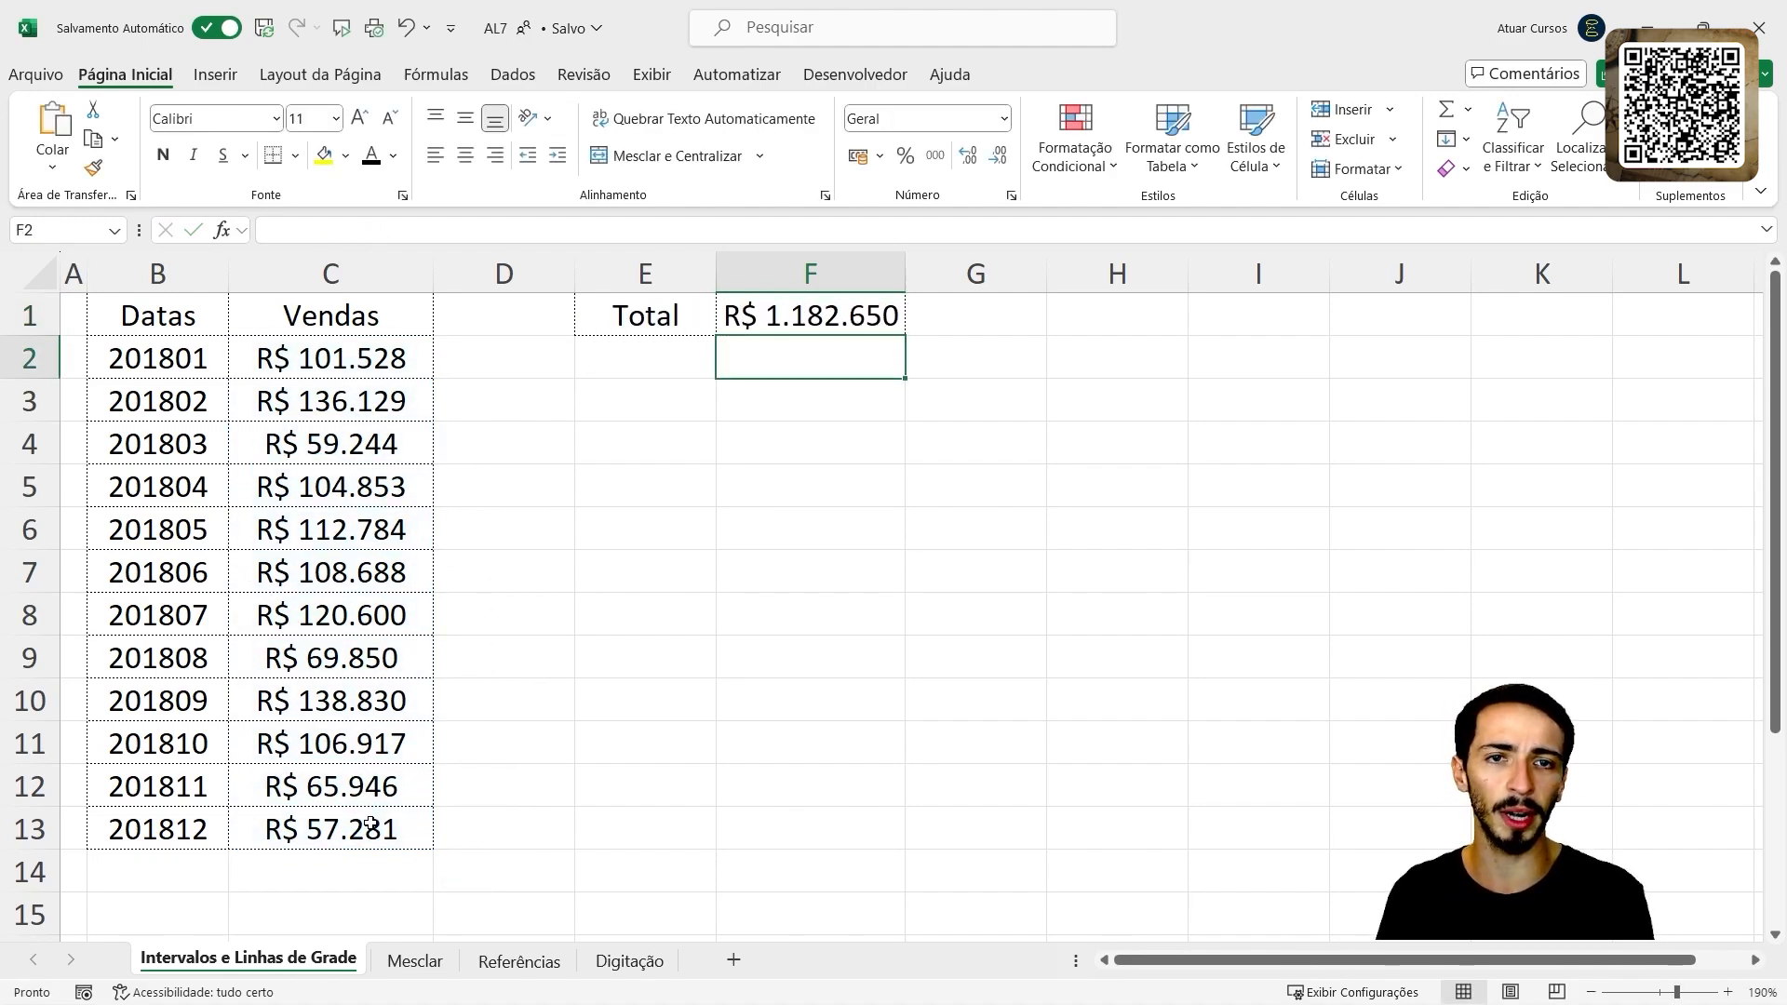
- Replace the range in F1's SOMA formula by reselecting the sales from C2 down to the last filled cell, C13
key(Up)
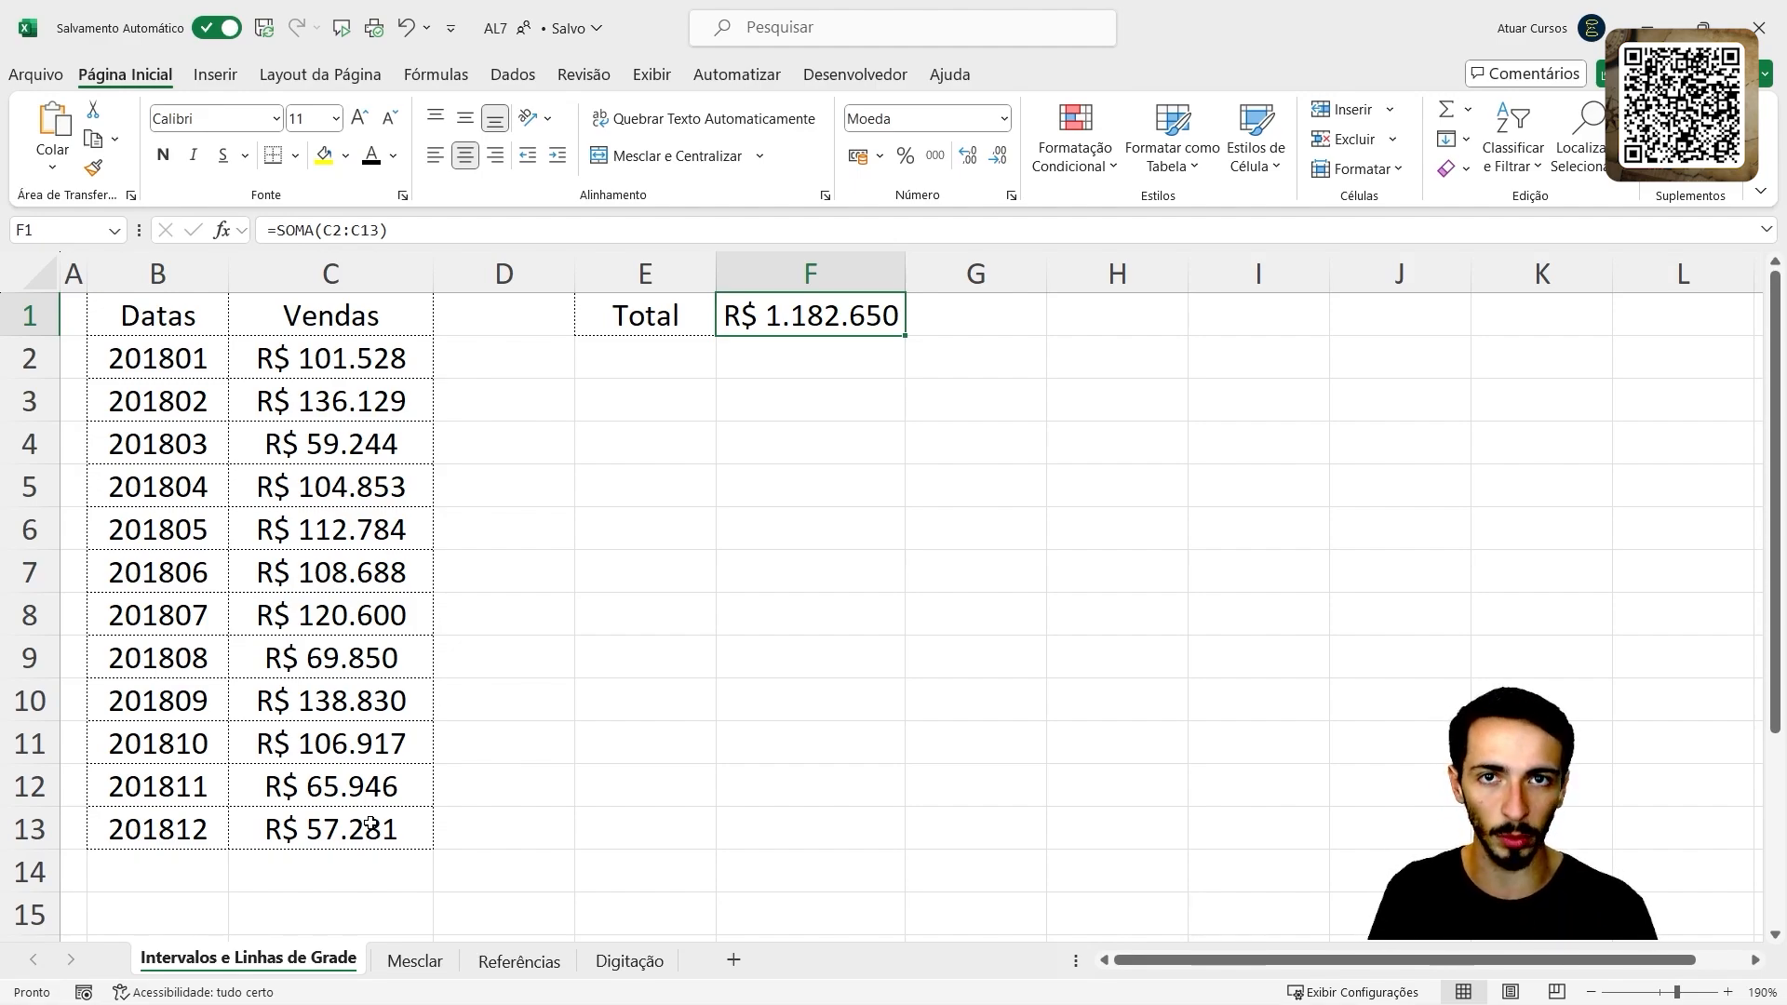
key(F2)
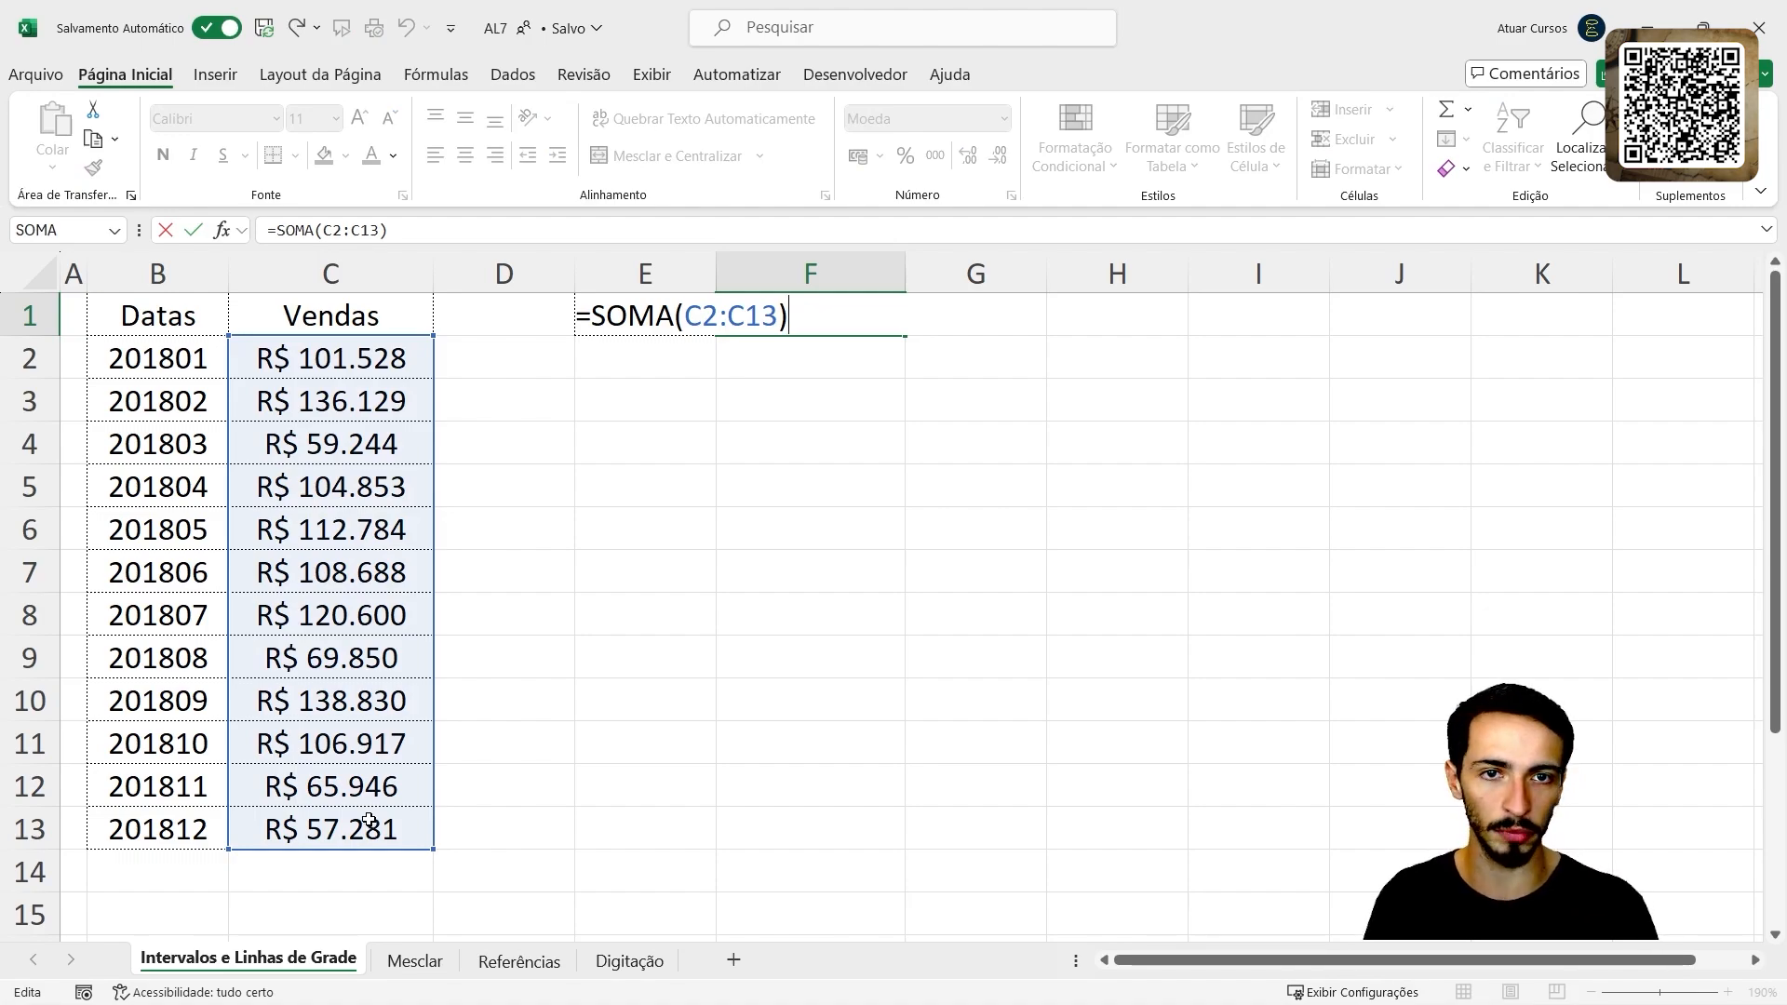
key(BackSpace)
key(BackSpace)
key(BackSpace)
key(BackSpace)
key(BackSpace)
key(BackSpace)
key(BackSpace)
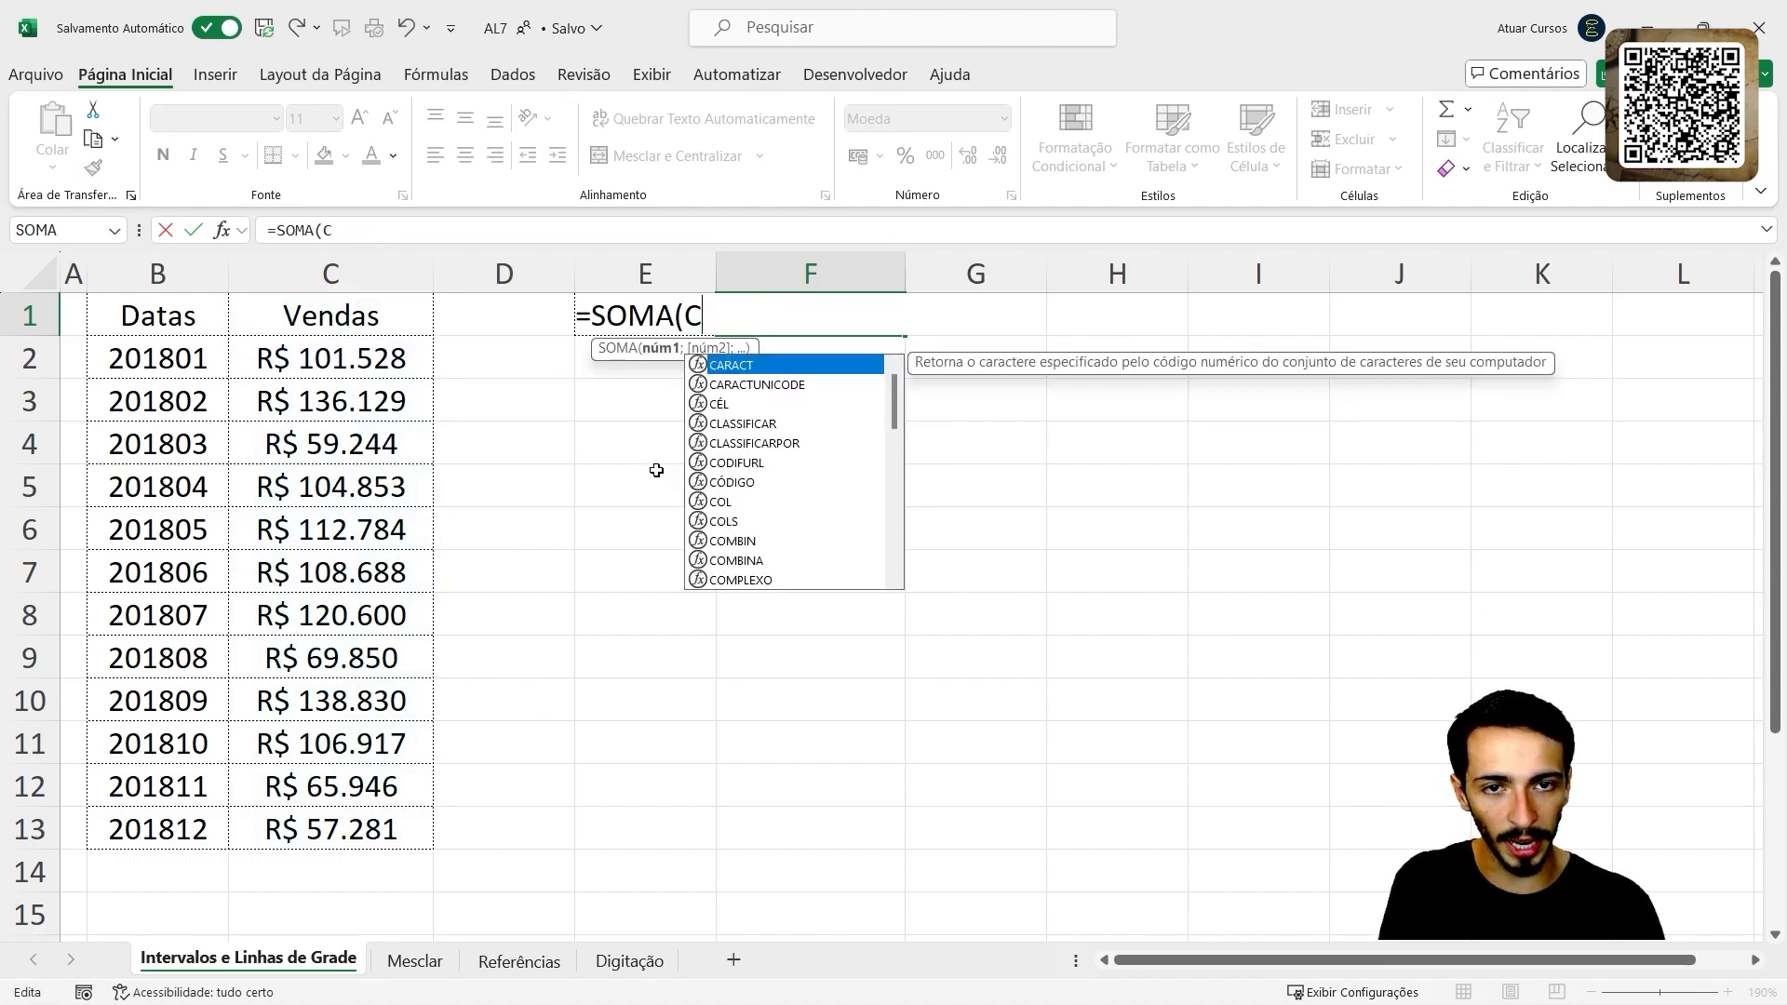
click(328, 369)
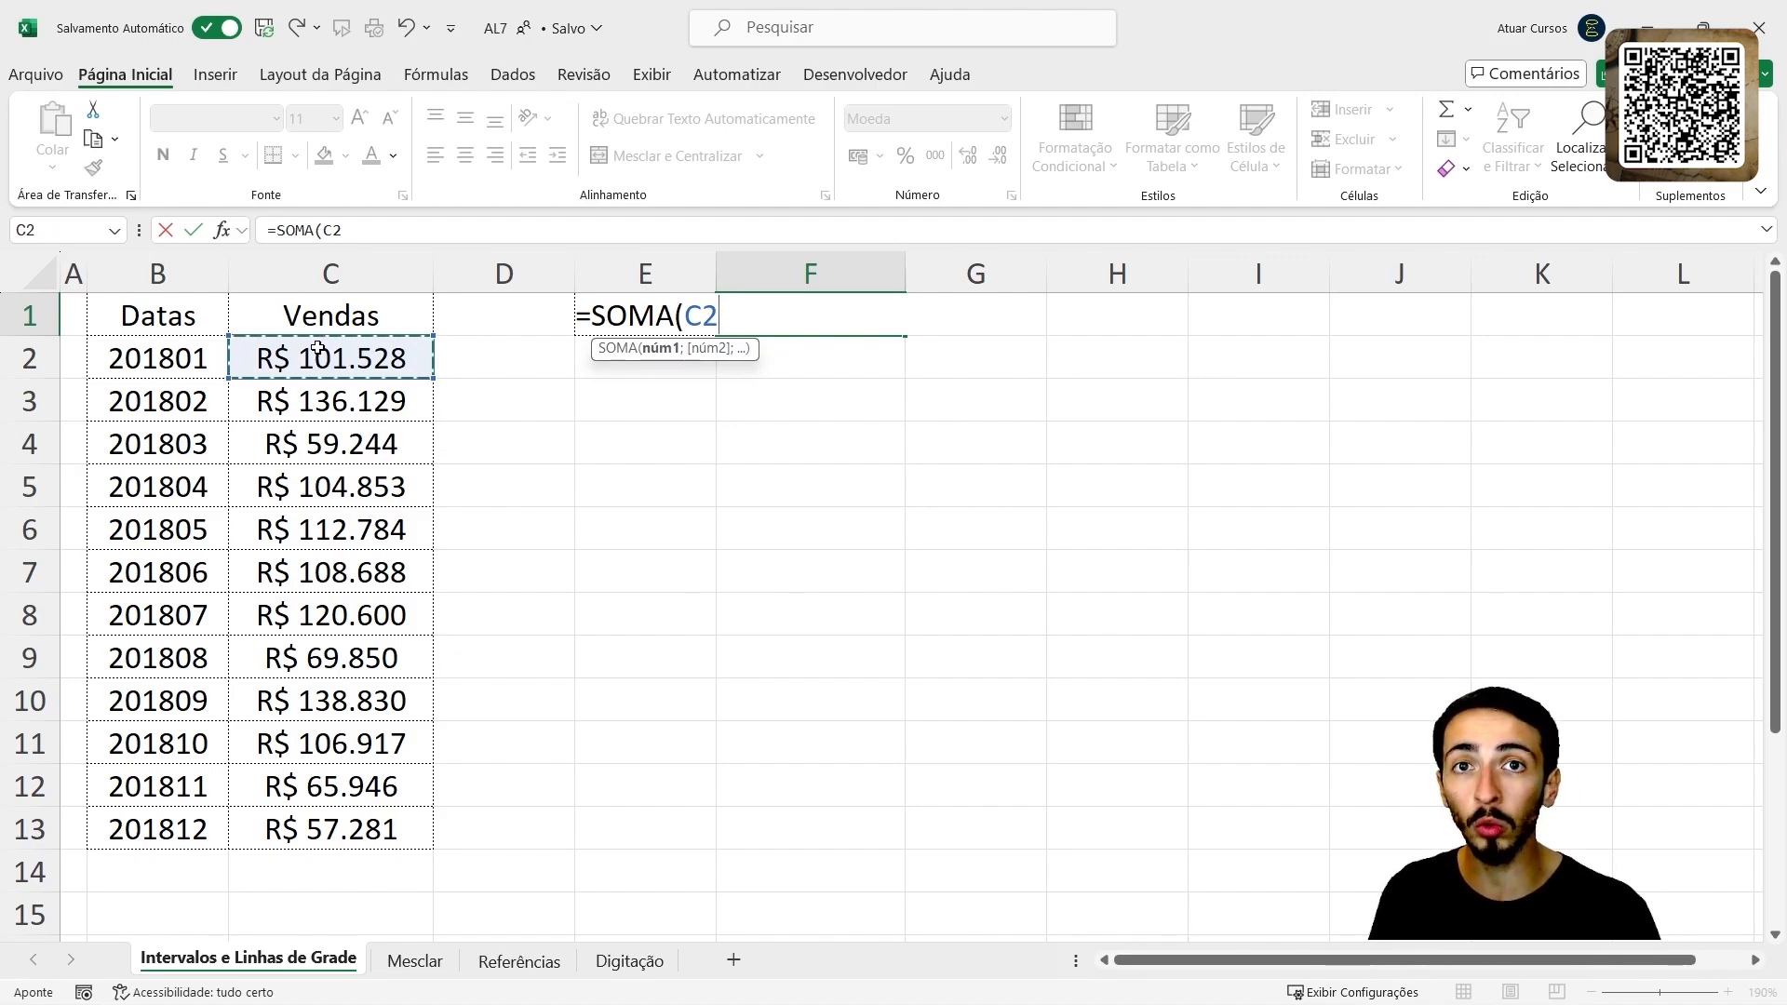
key(ctrl+shift+Down)
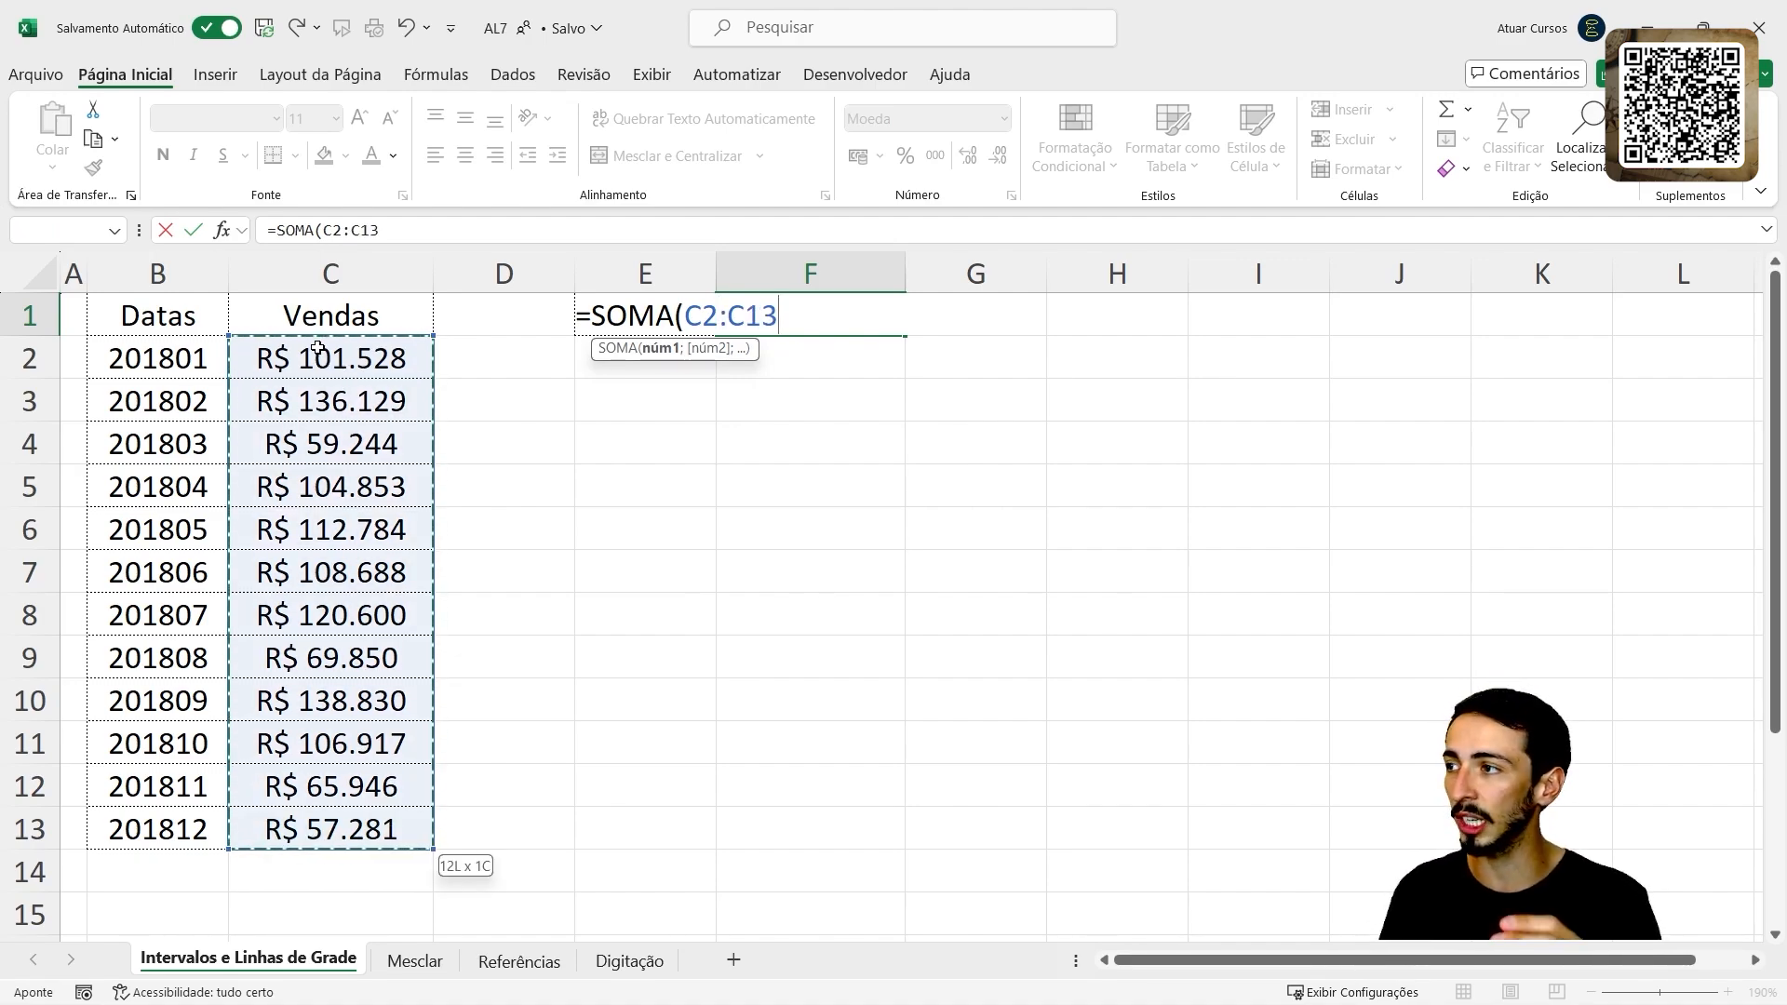
text())
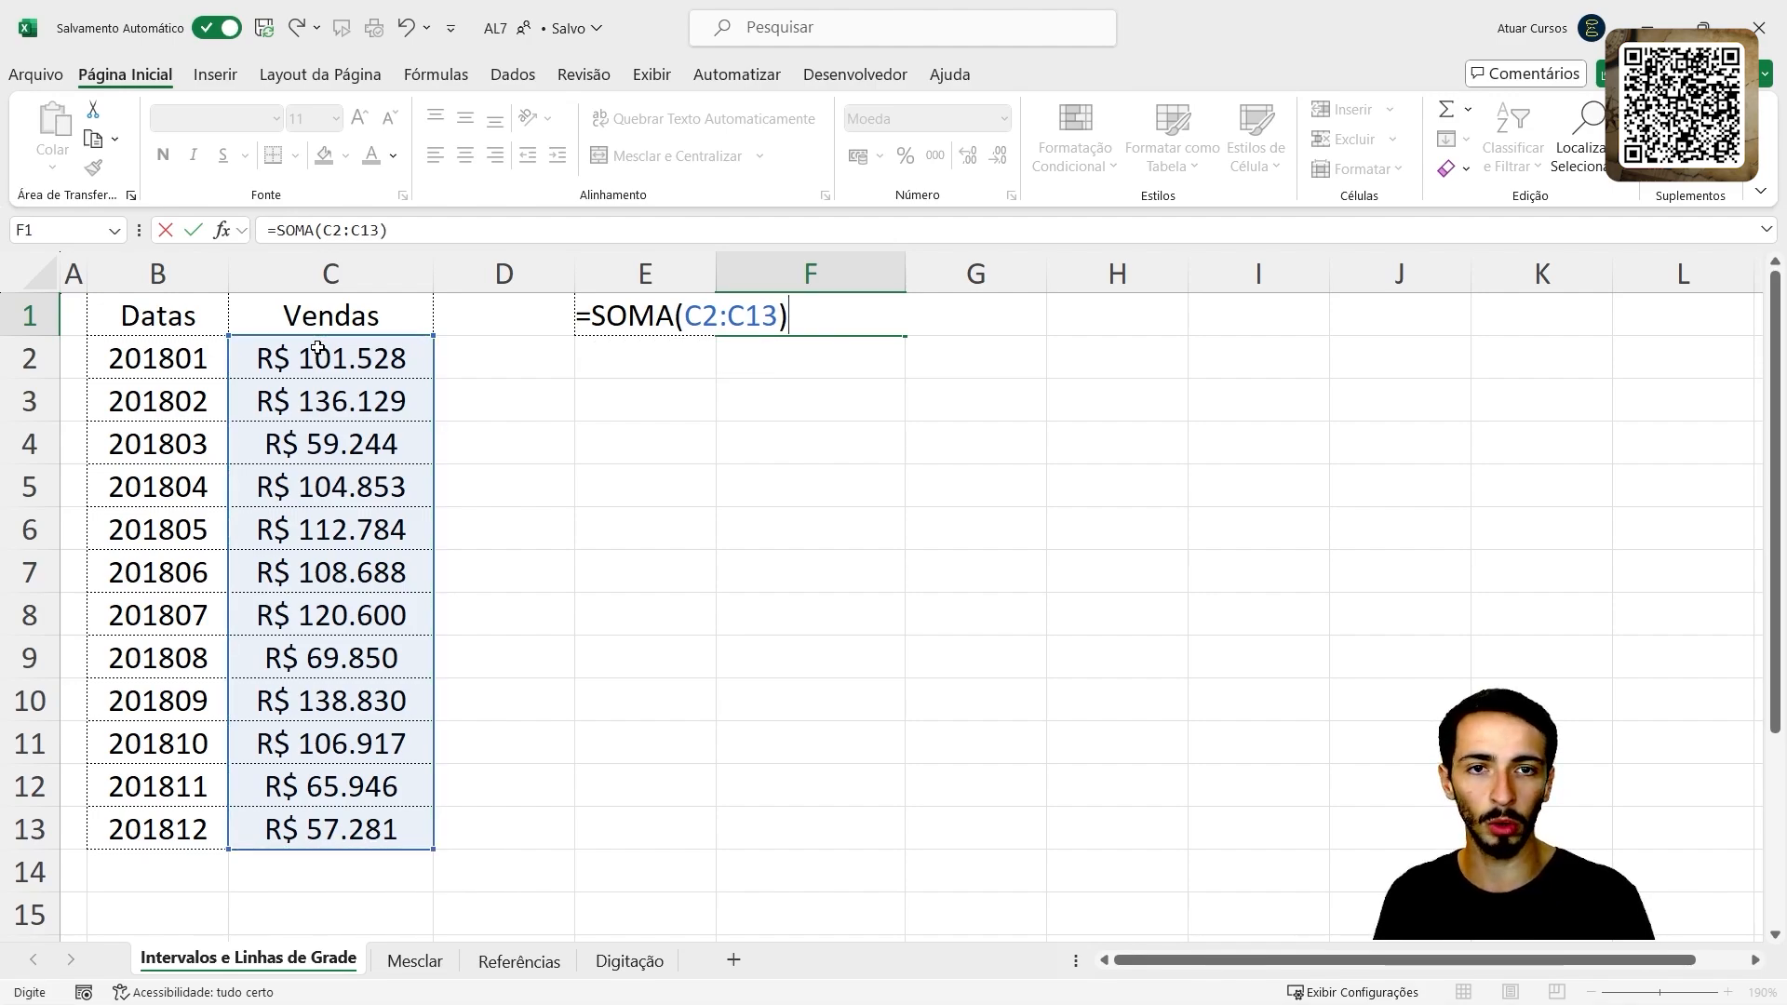
key(Return)
key(Up)
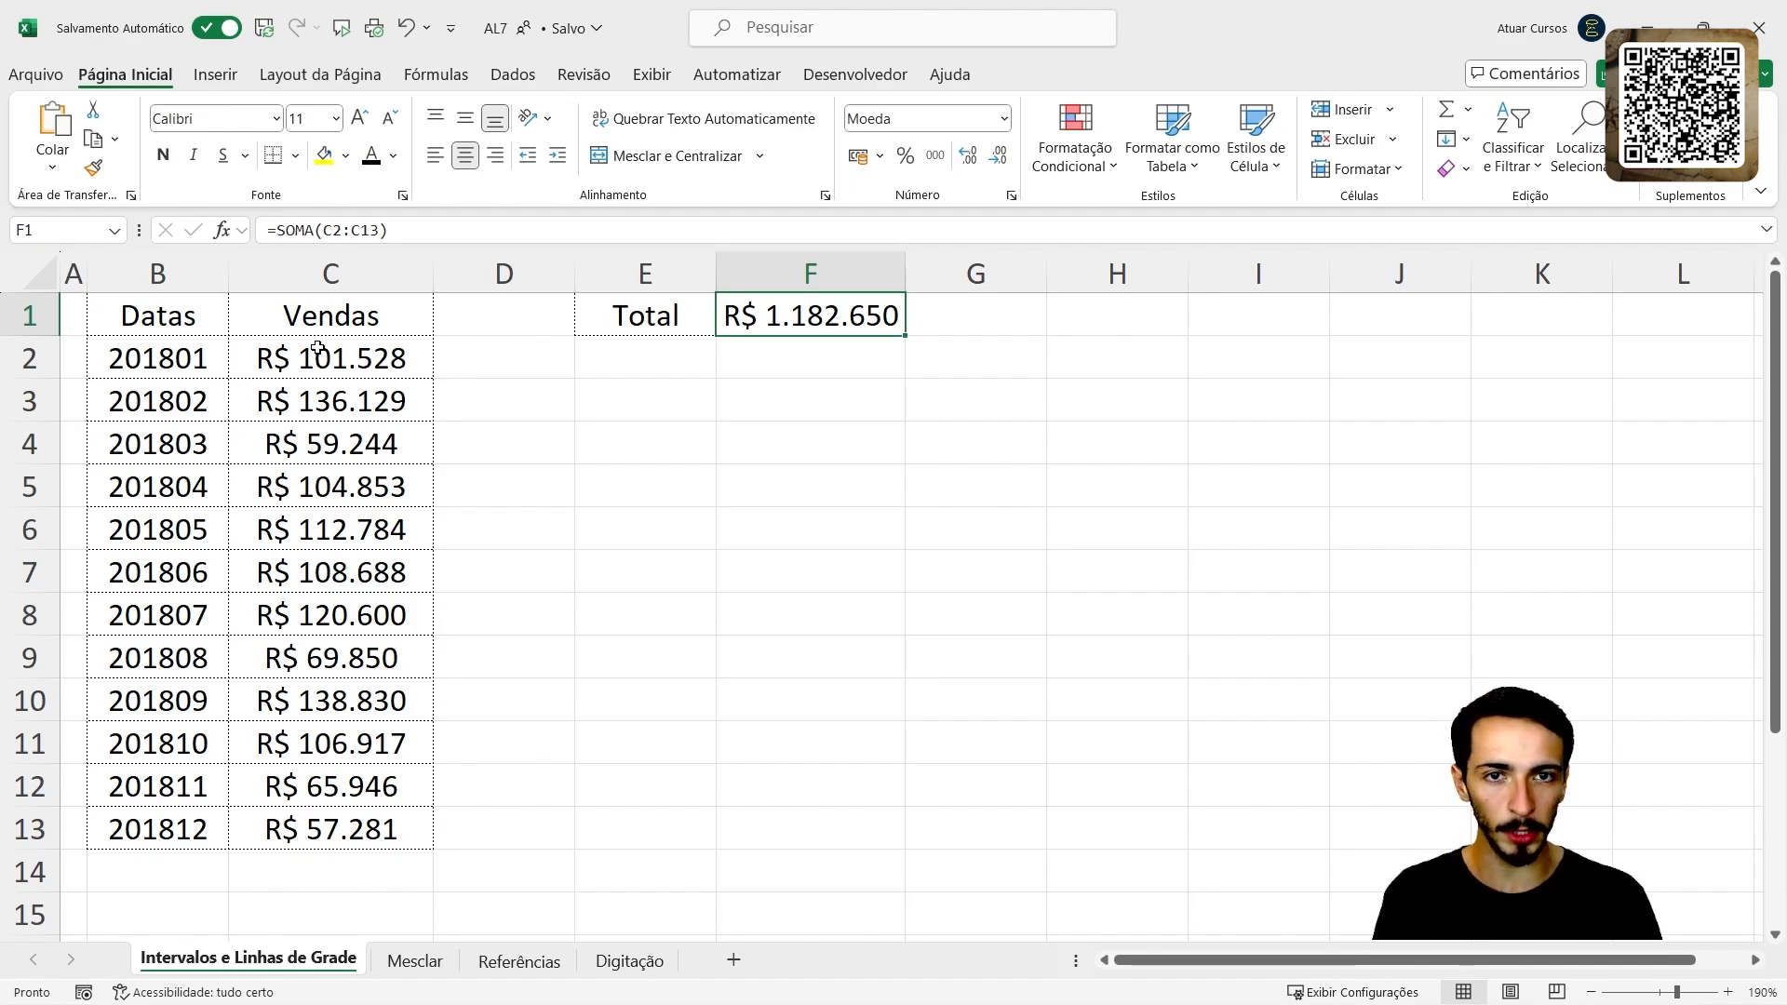
- Try 500000 as the 201805 sales value in C6, check the Total formula in F1, and undo the change
drag(380, 357, 402, 834)
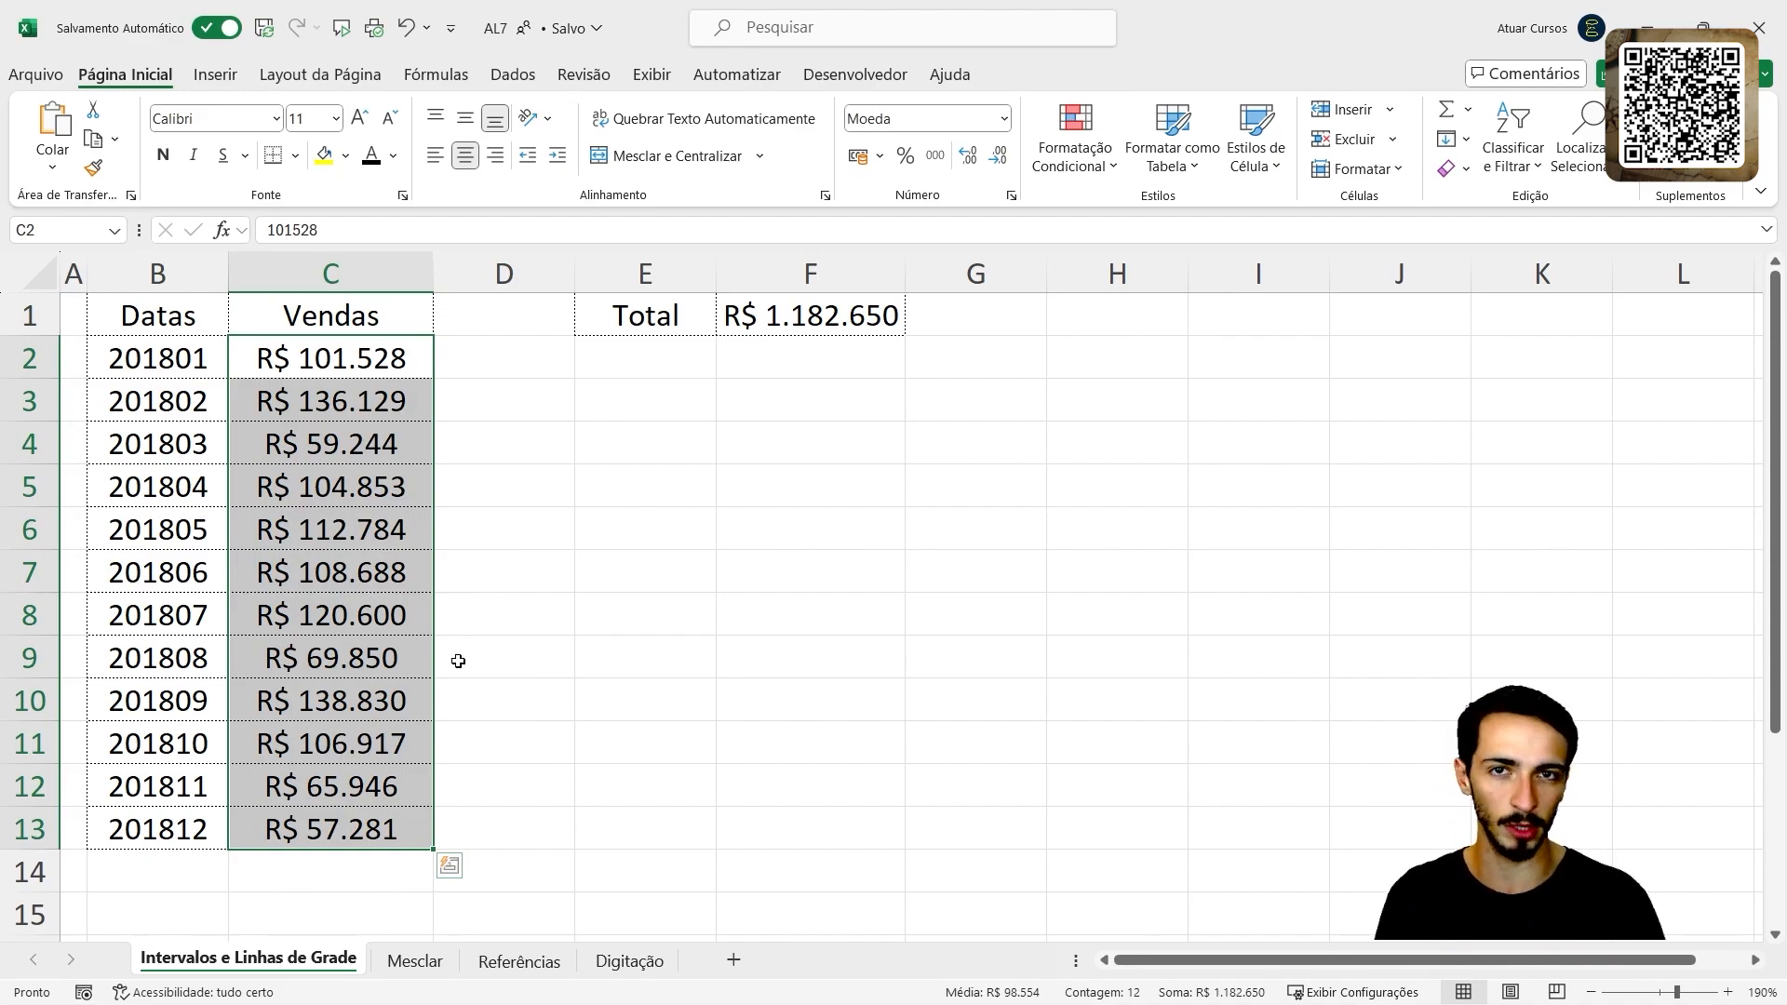
key(Up)
click(363, 566)
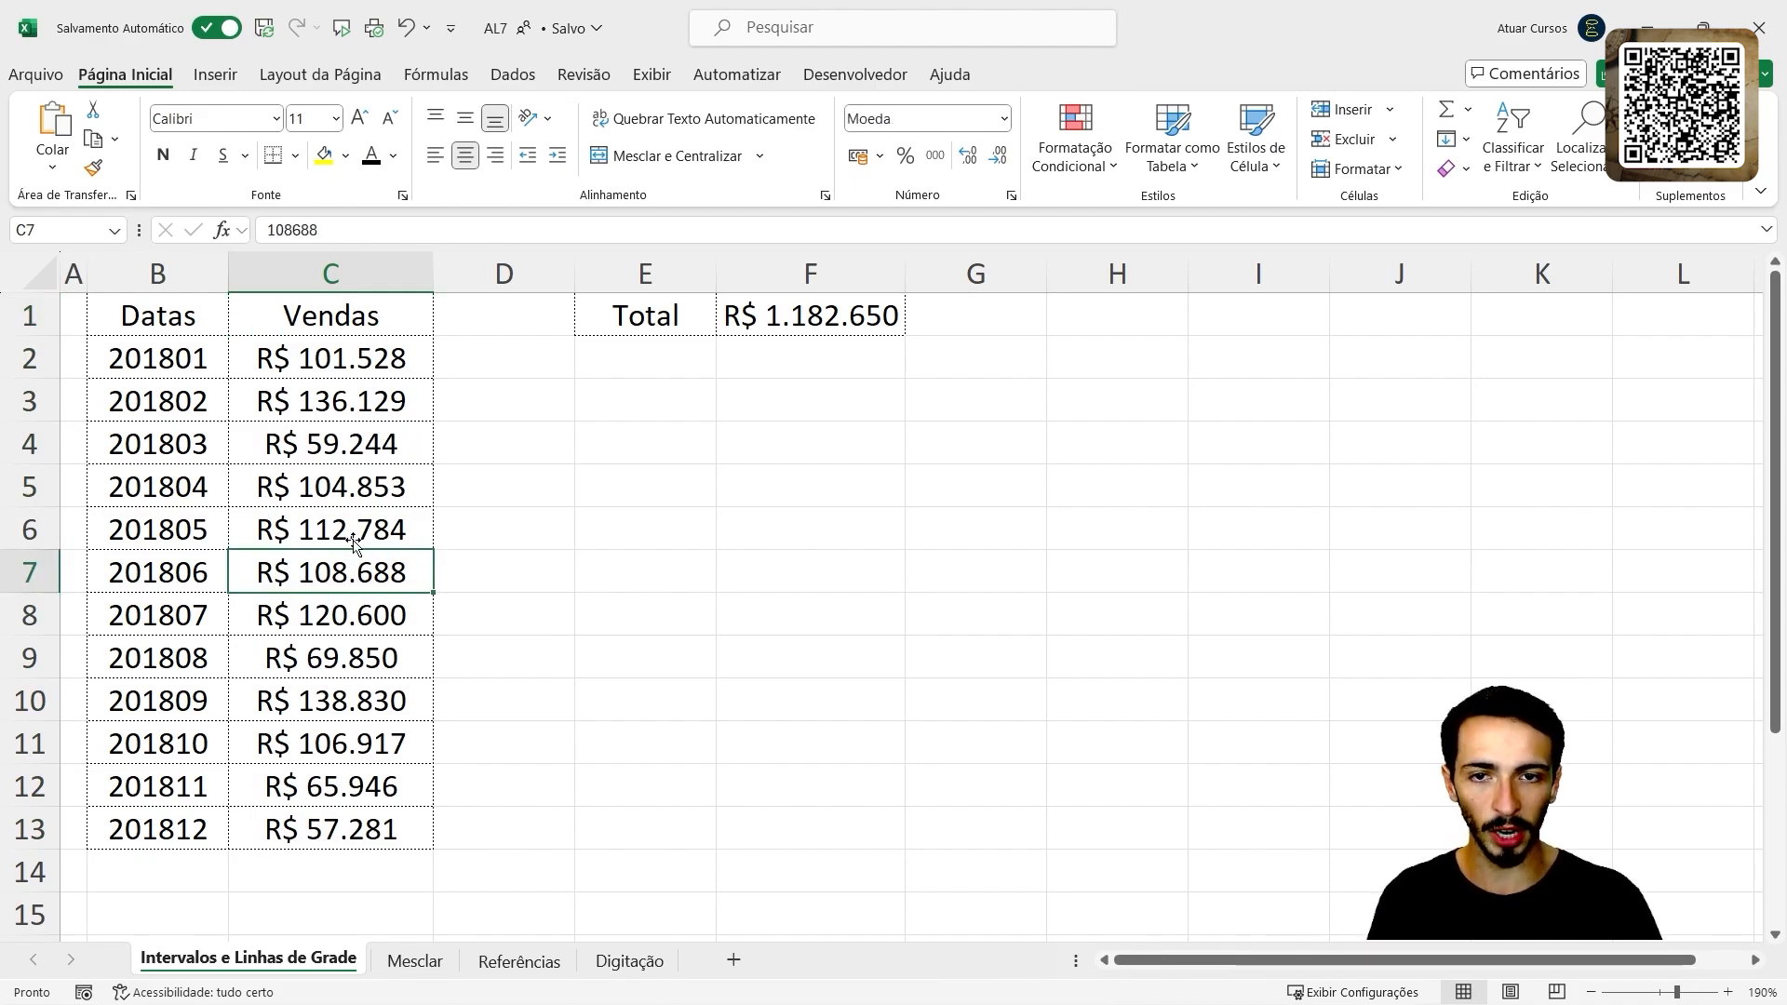
click(354, 539)
text(500000)
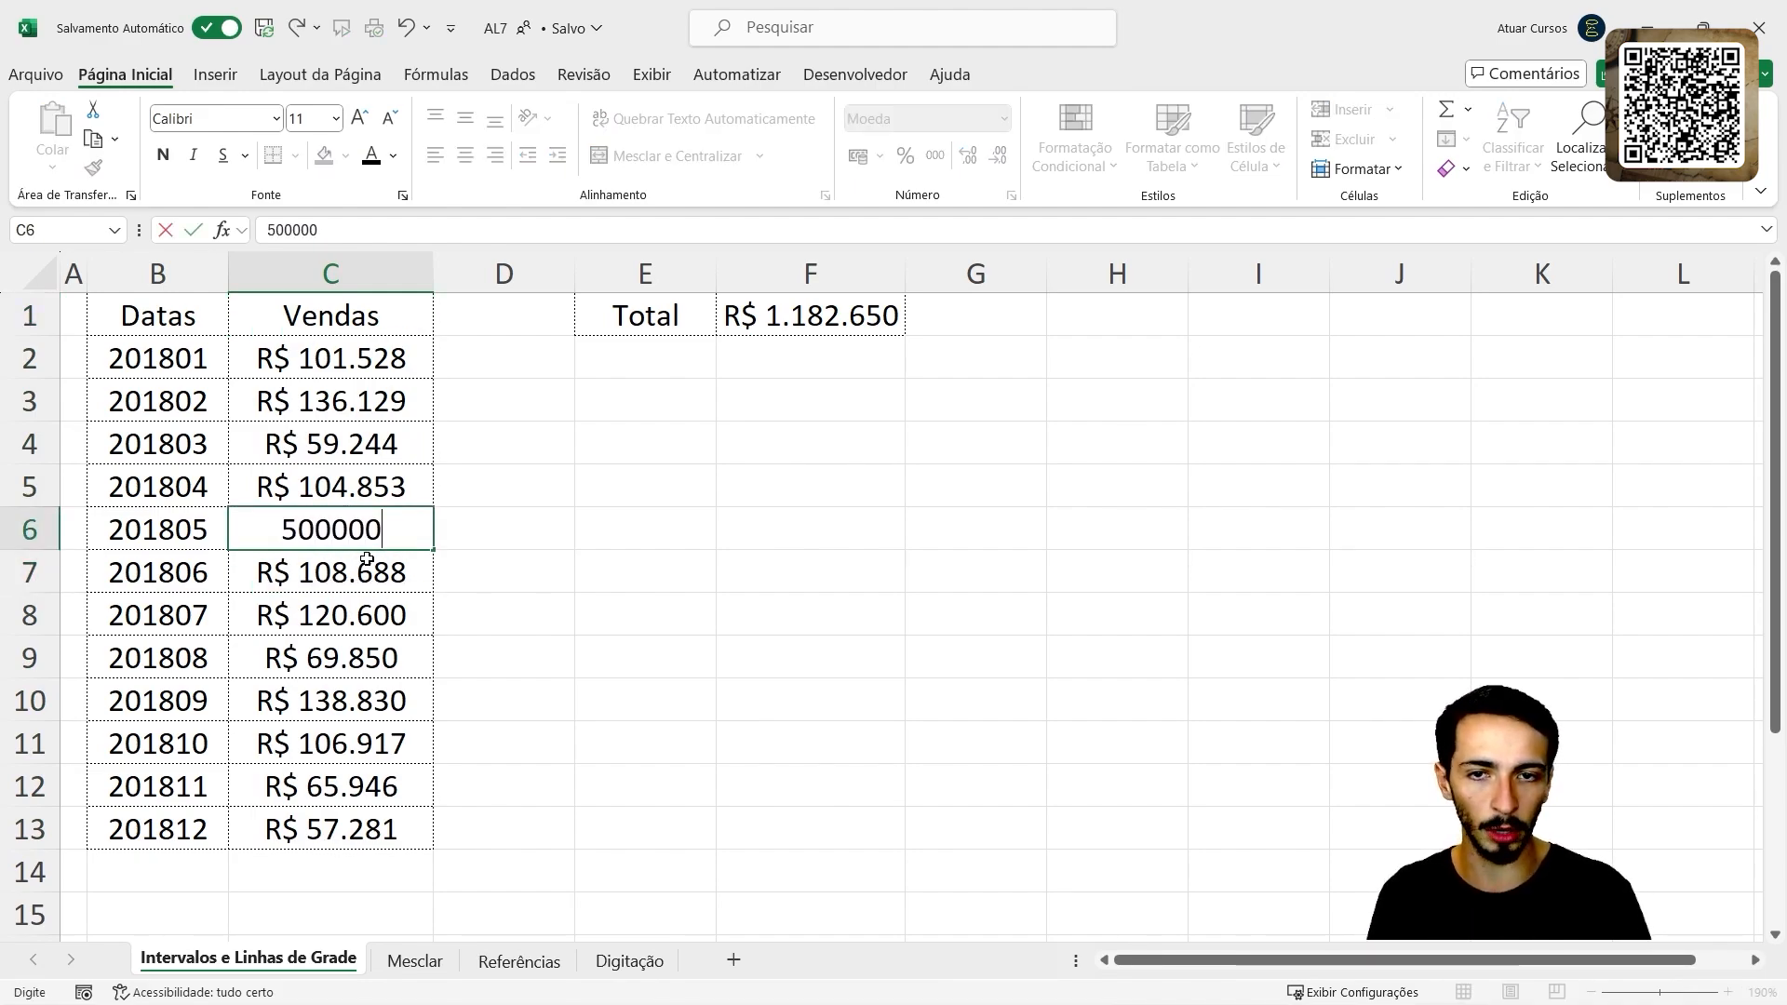
key(Return)
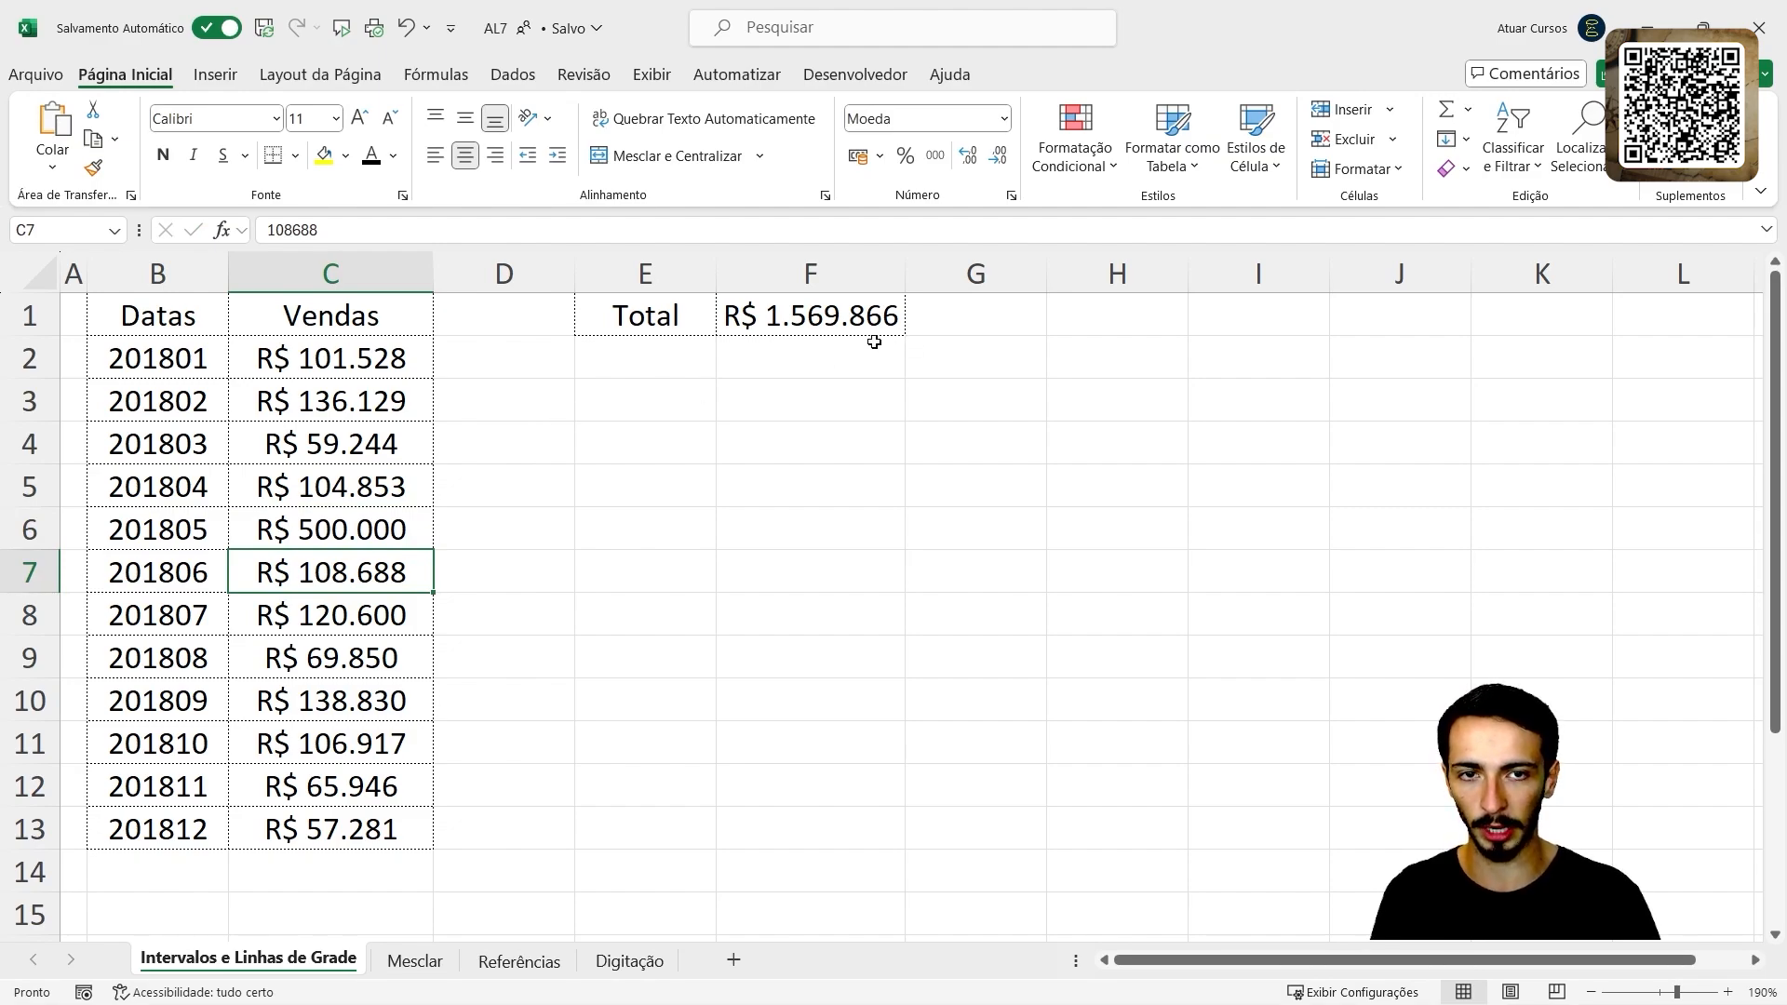
click(874, 342)
click(841, 308)
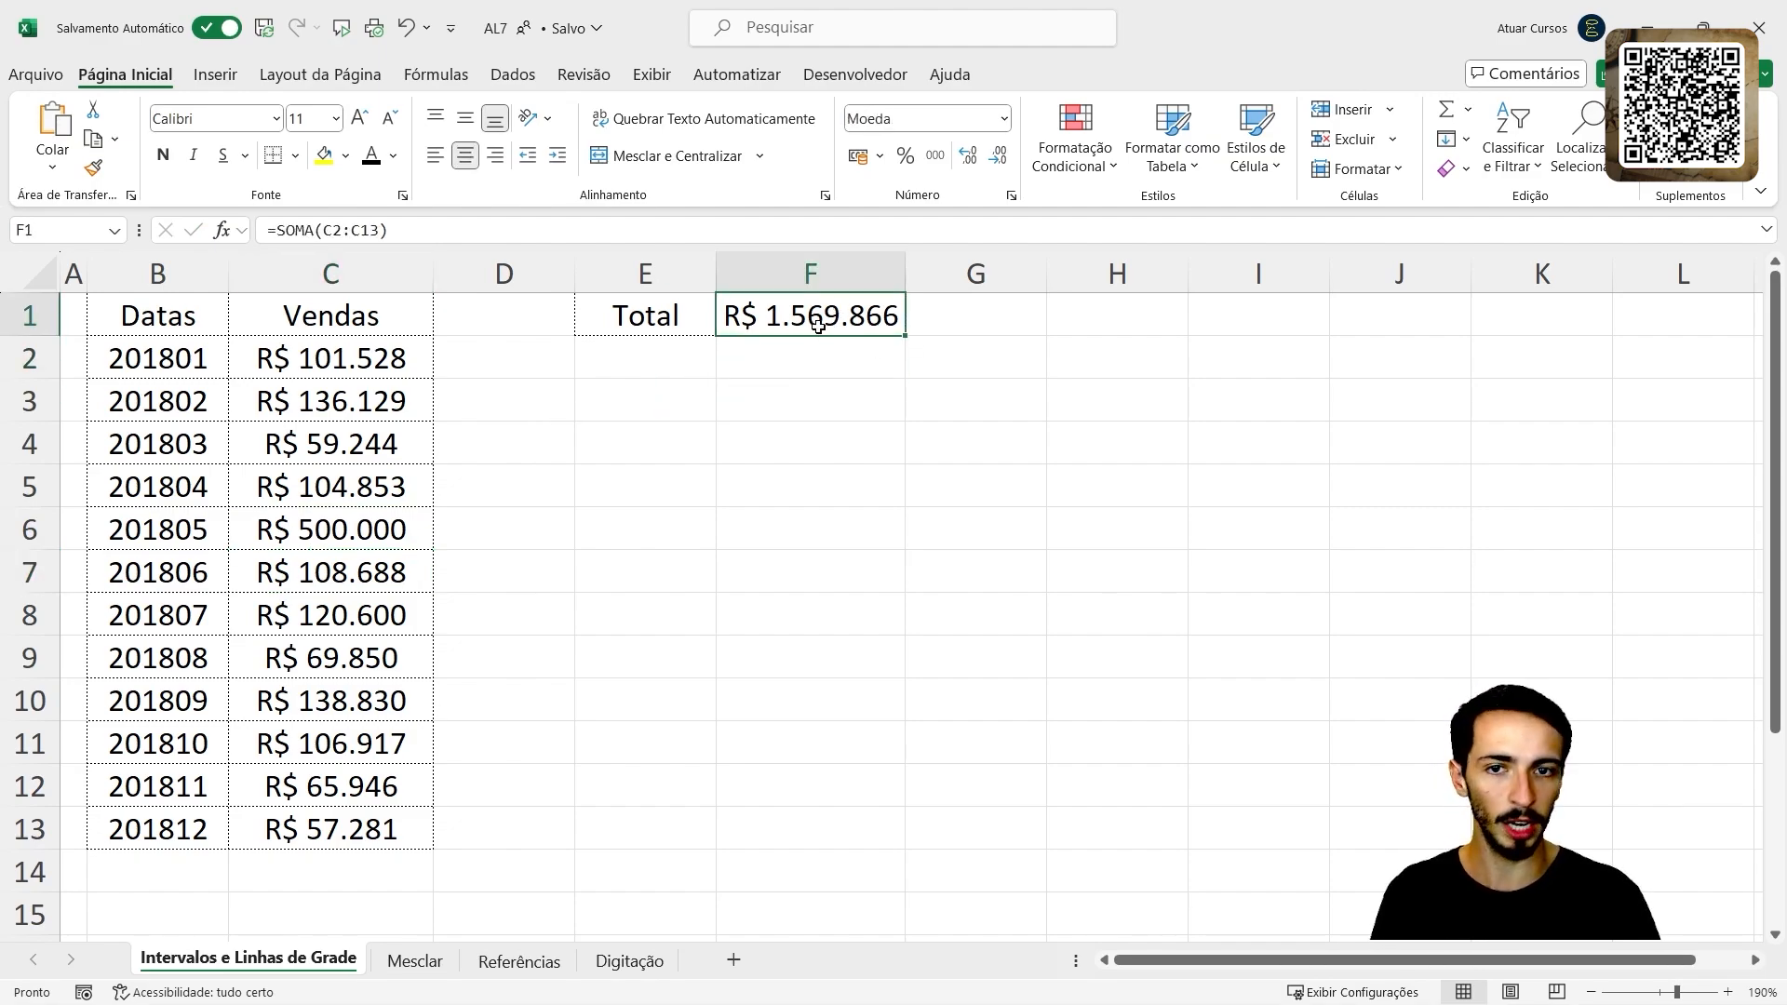
key(ctrl+z)
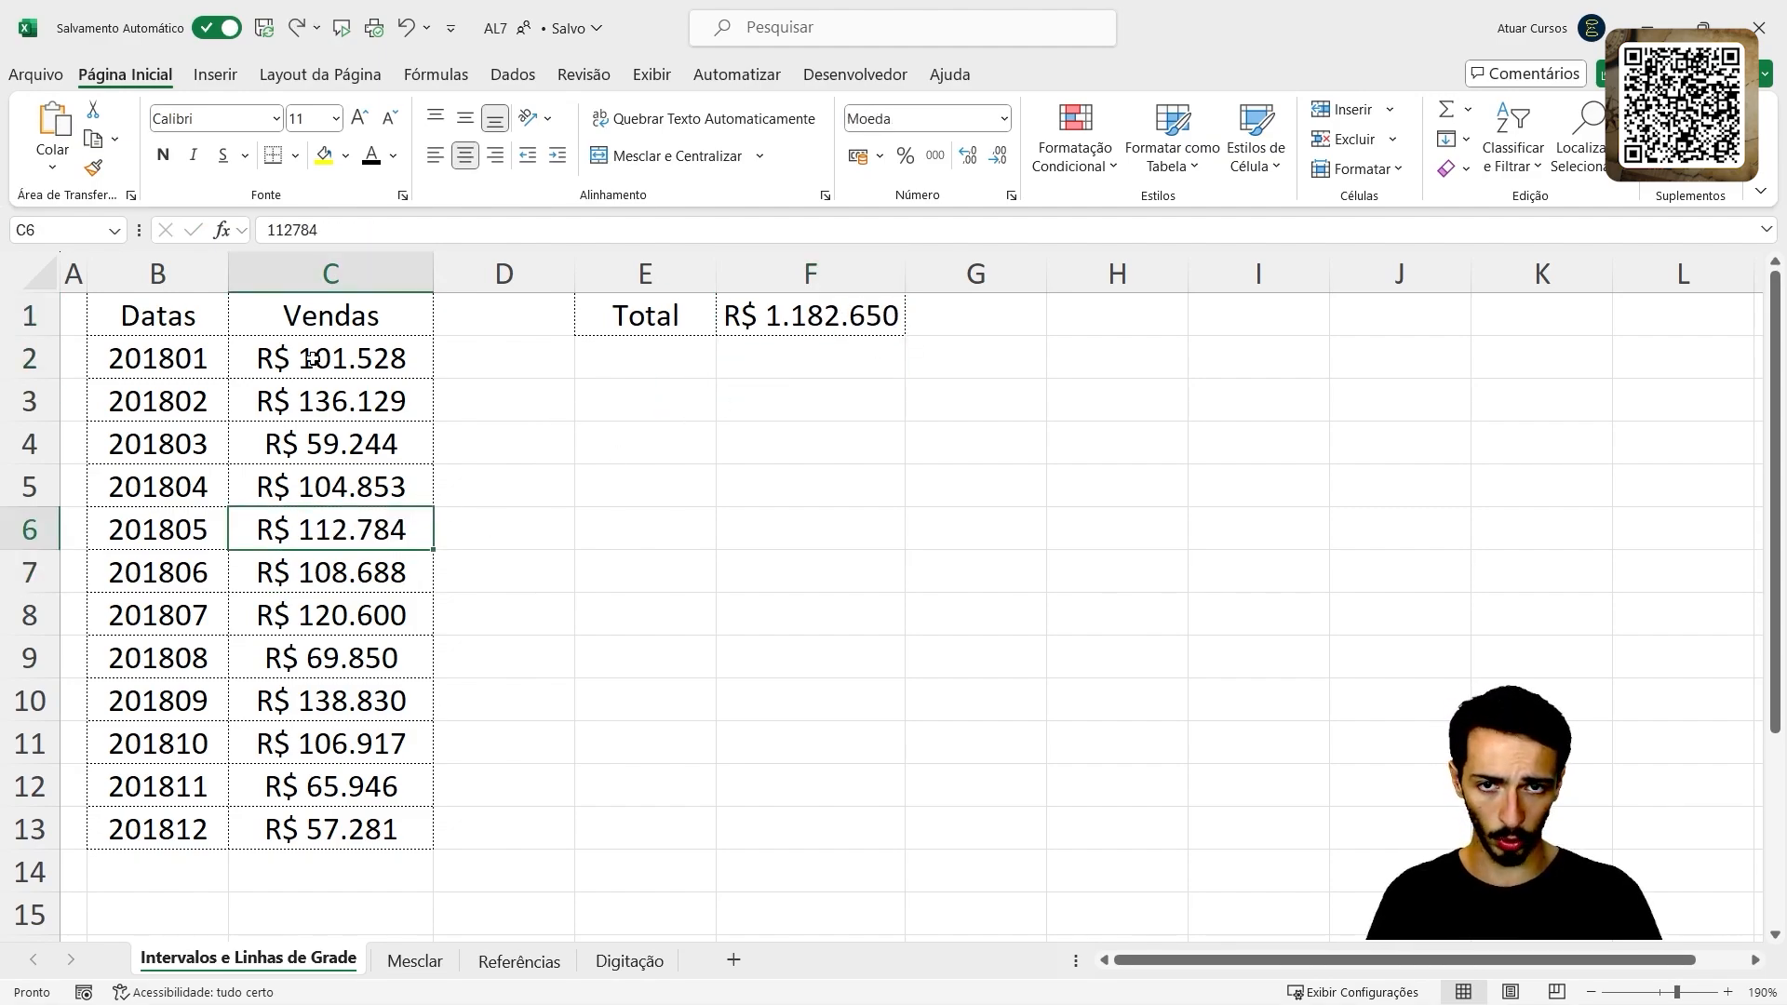
drag(313, 358, 390, 827)
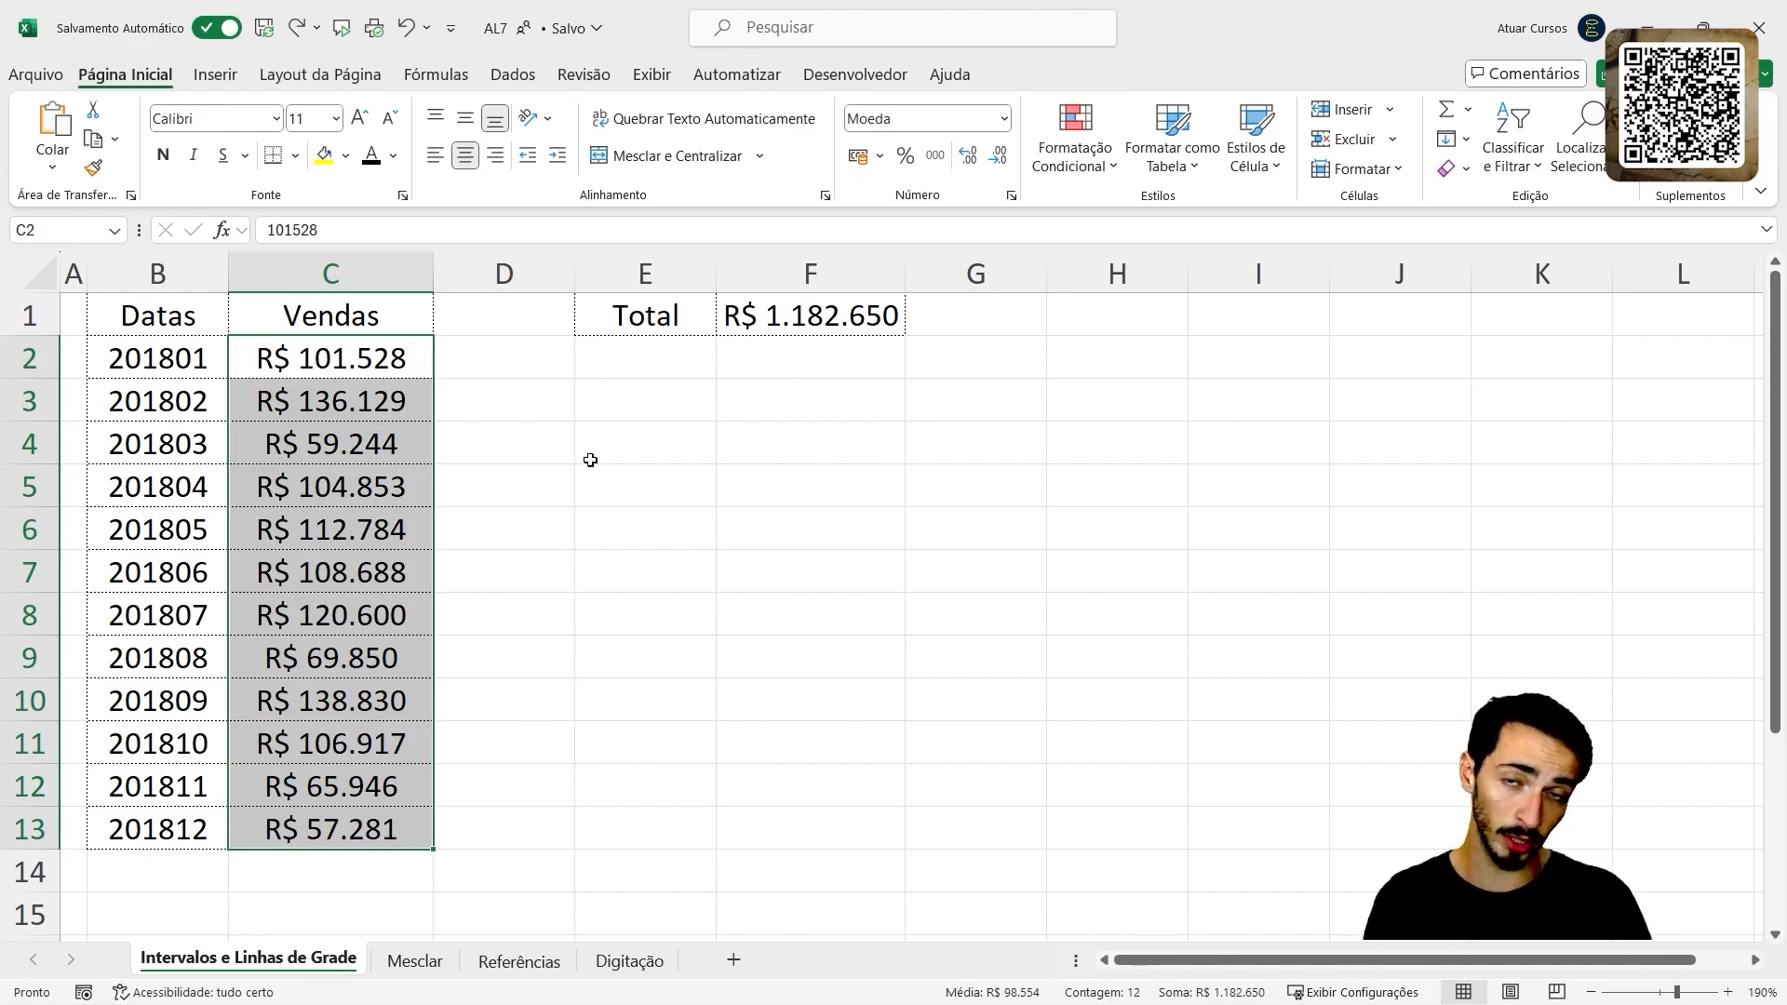
click(802, 321)
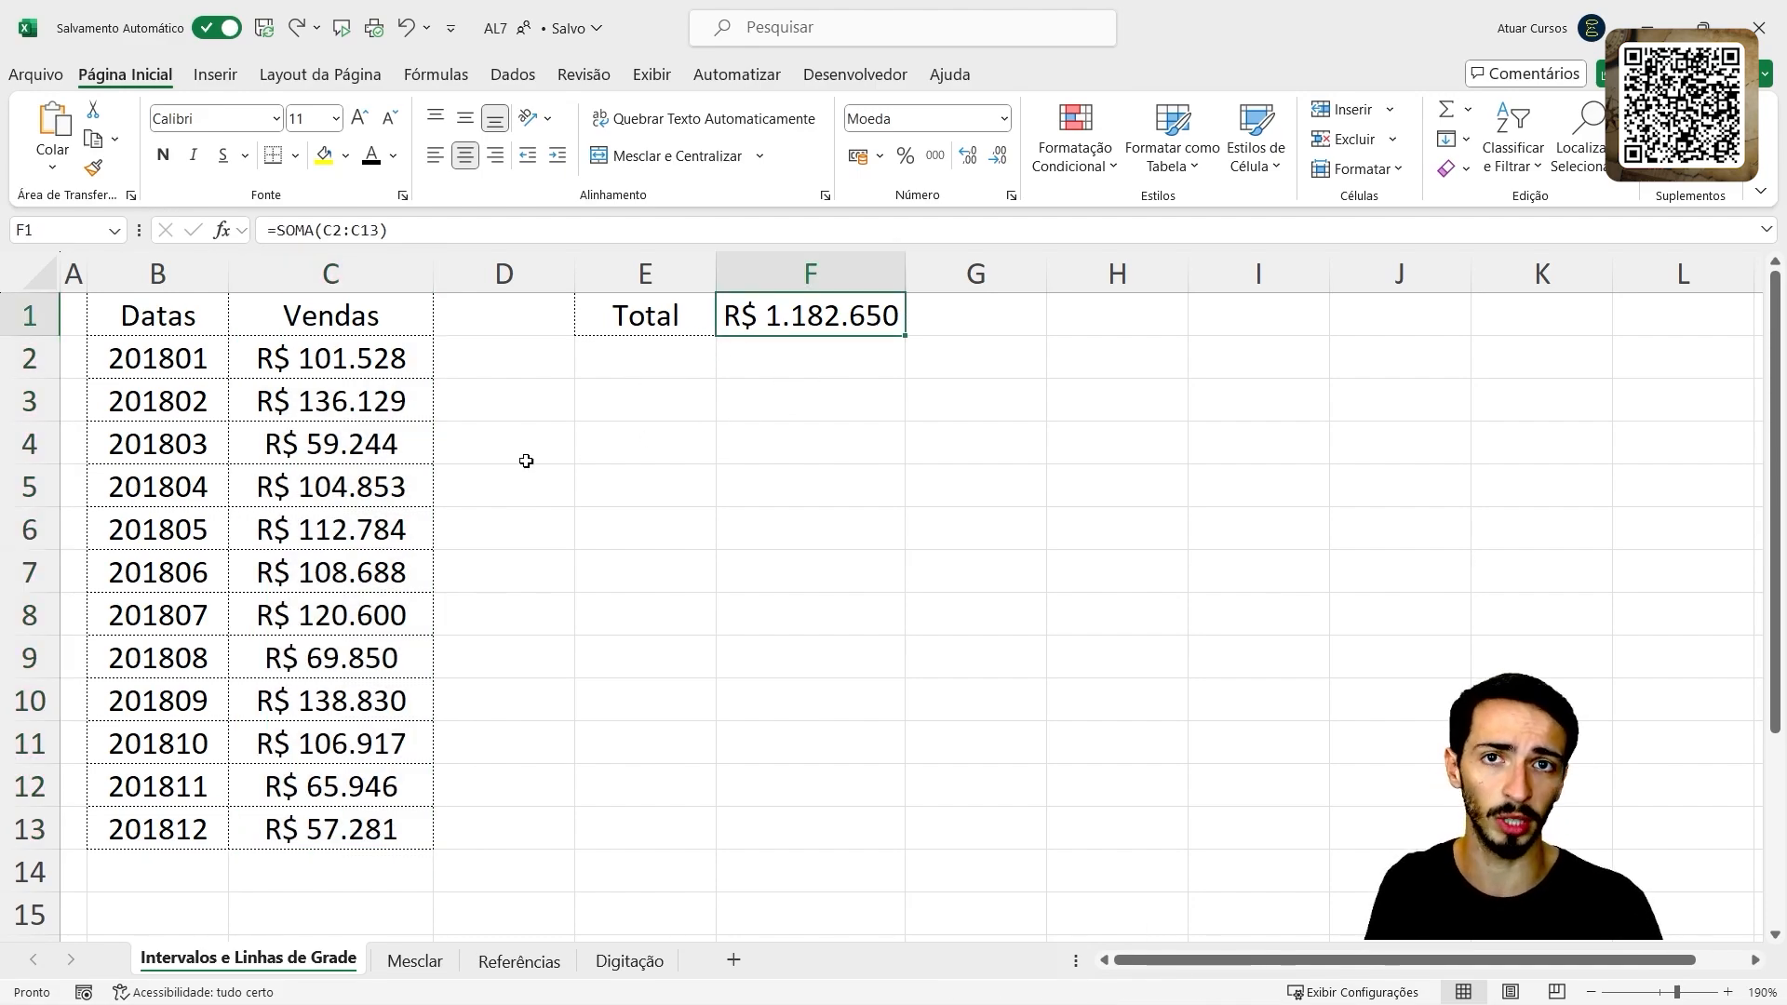
- Add a new record in row 14 with the date 201901 and sales of 500000
scroll(335, 693, down, 1)
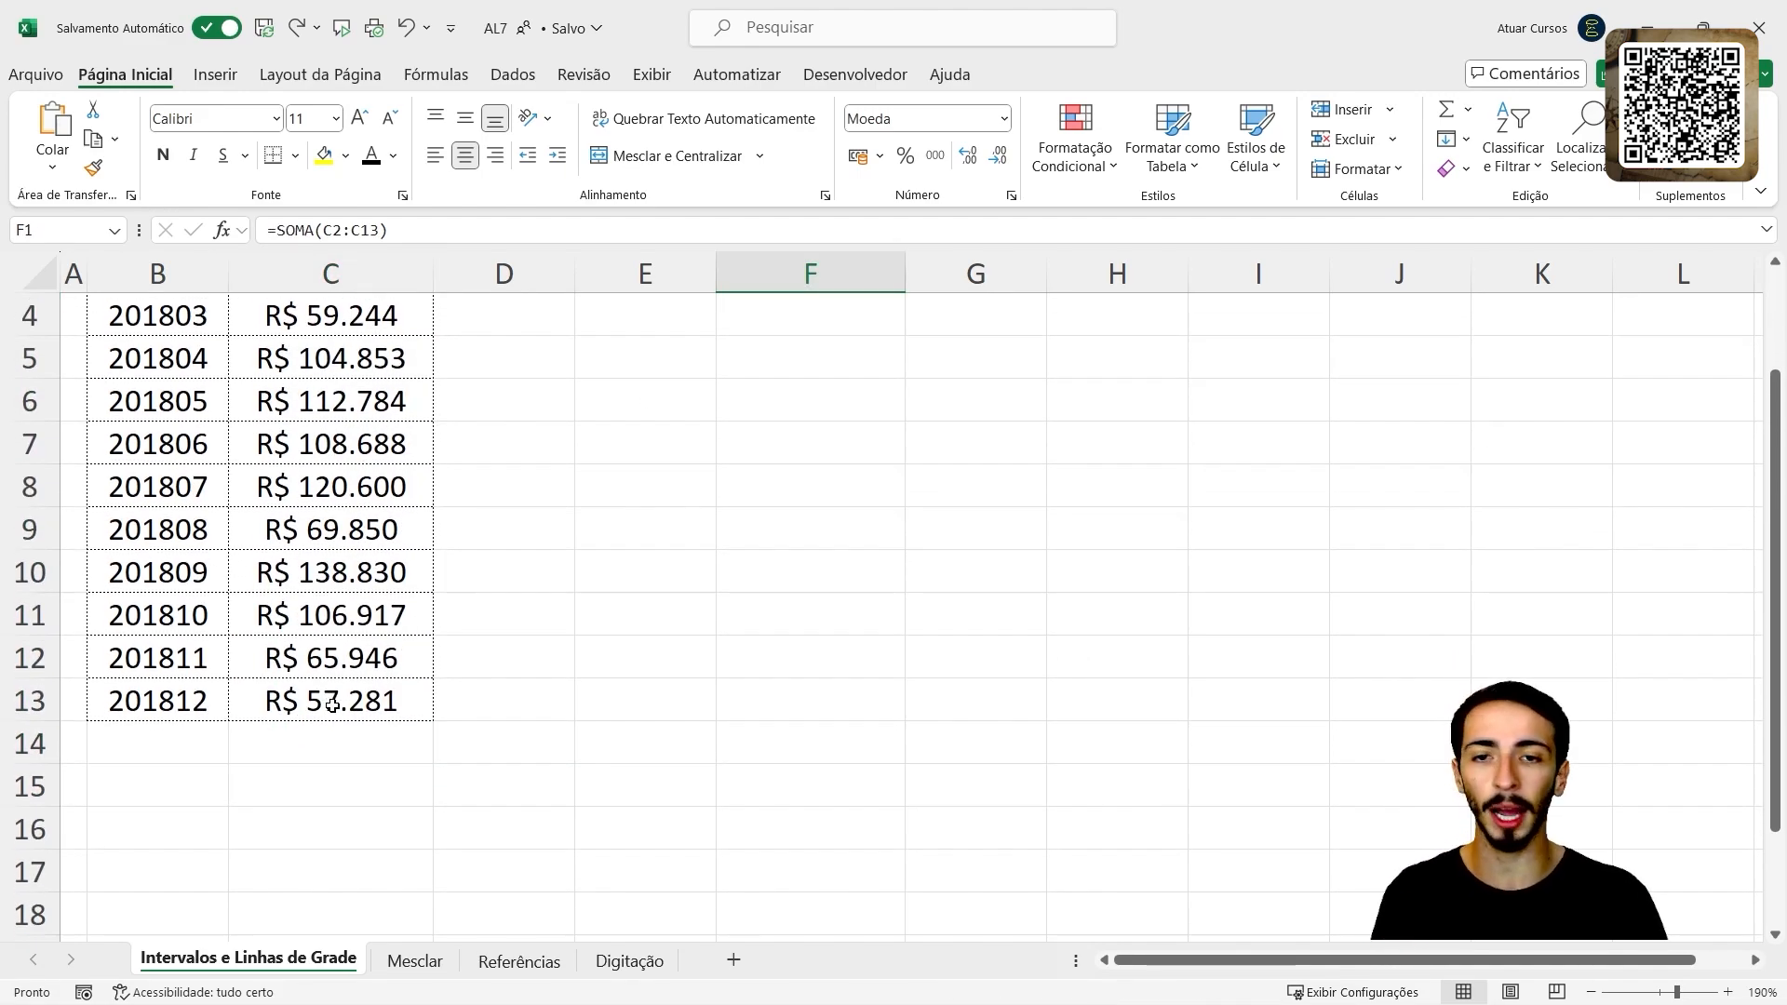
click(203, 729)
text(2019)
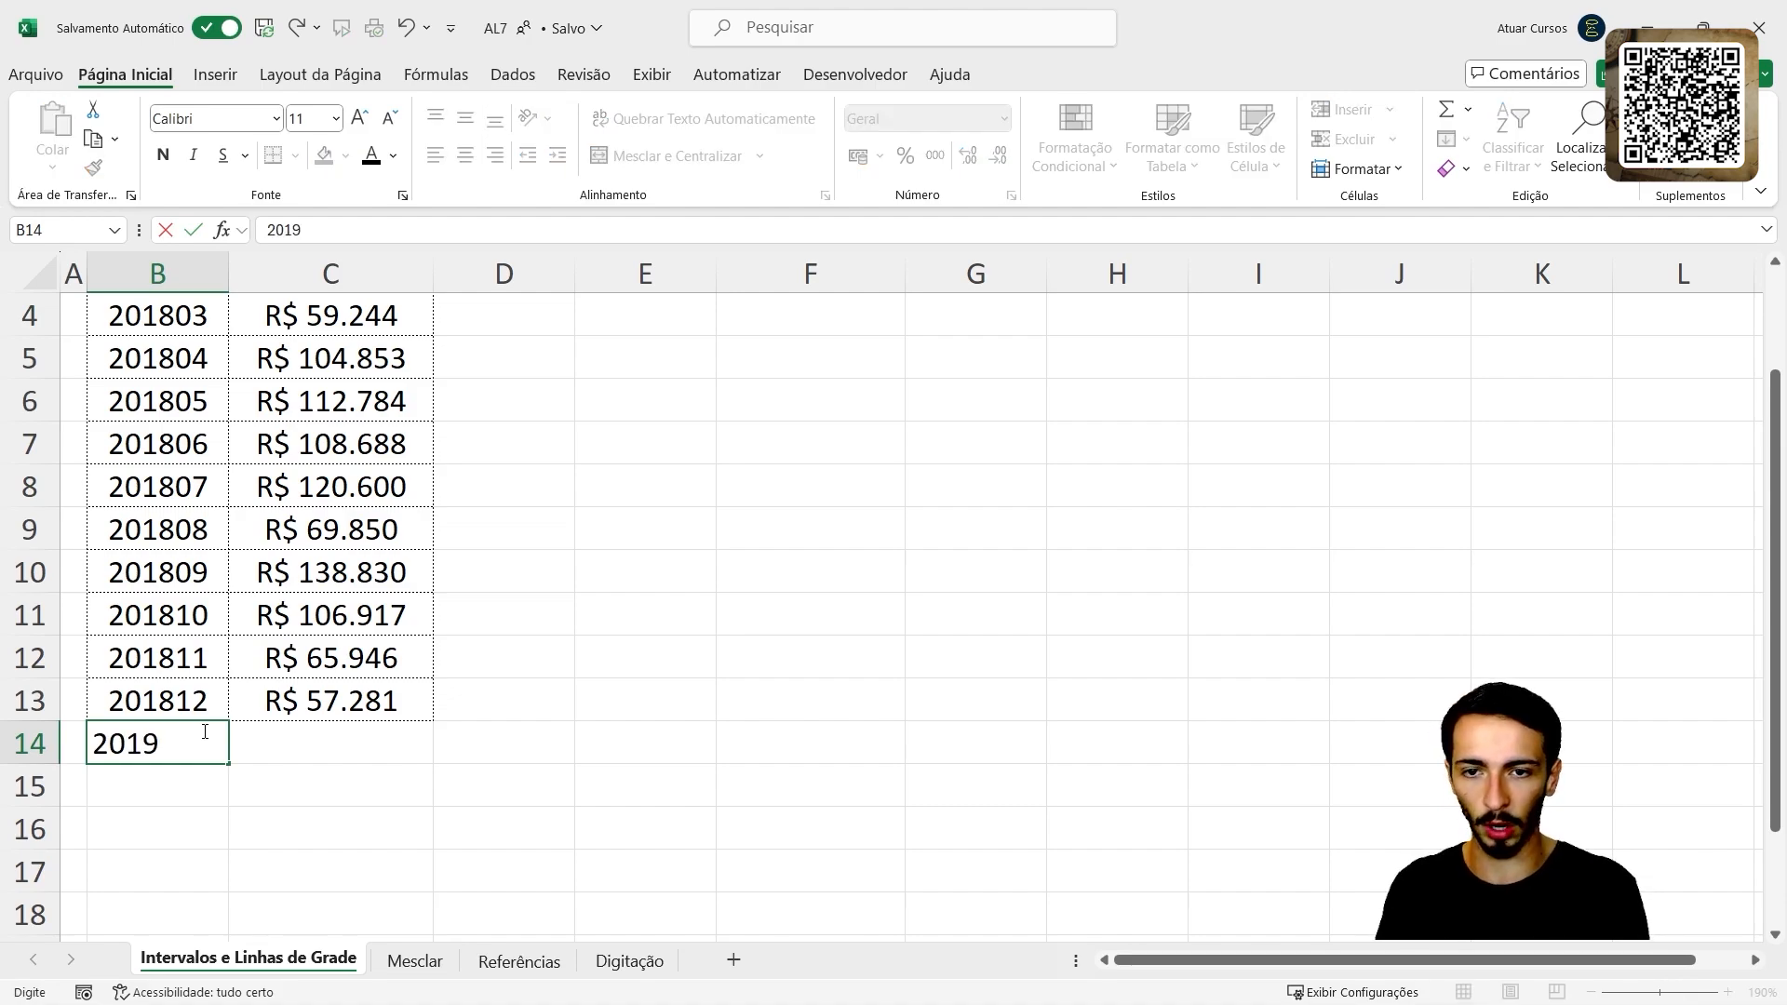
text(01)
key(Tab)
scroll(261, 649, up, 1)
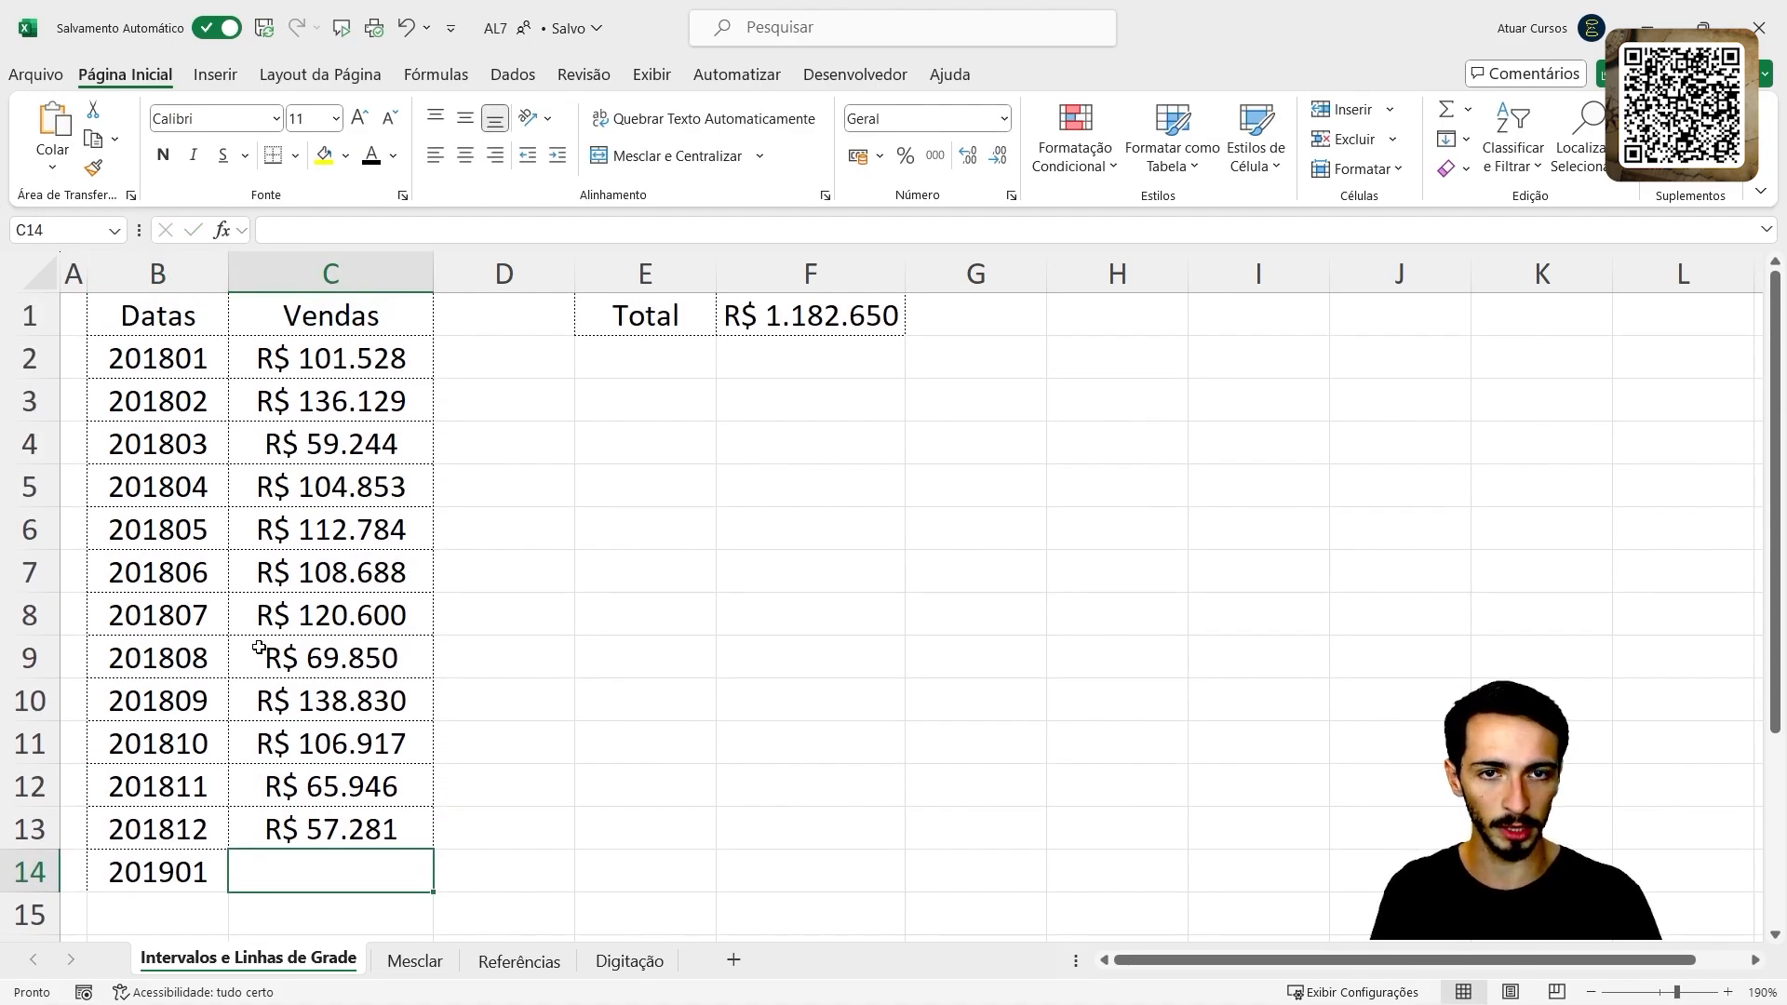
text(500000)
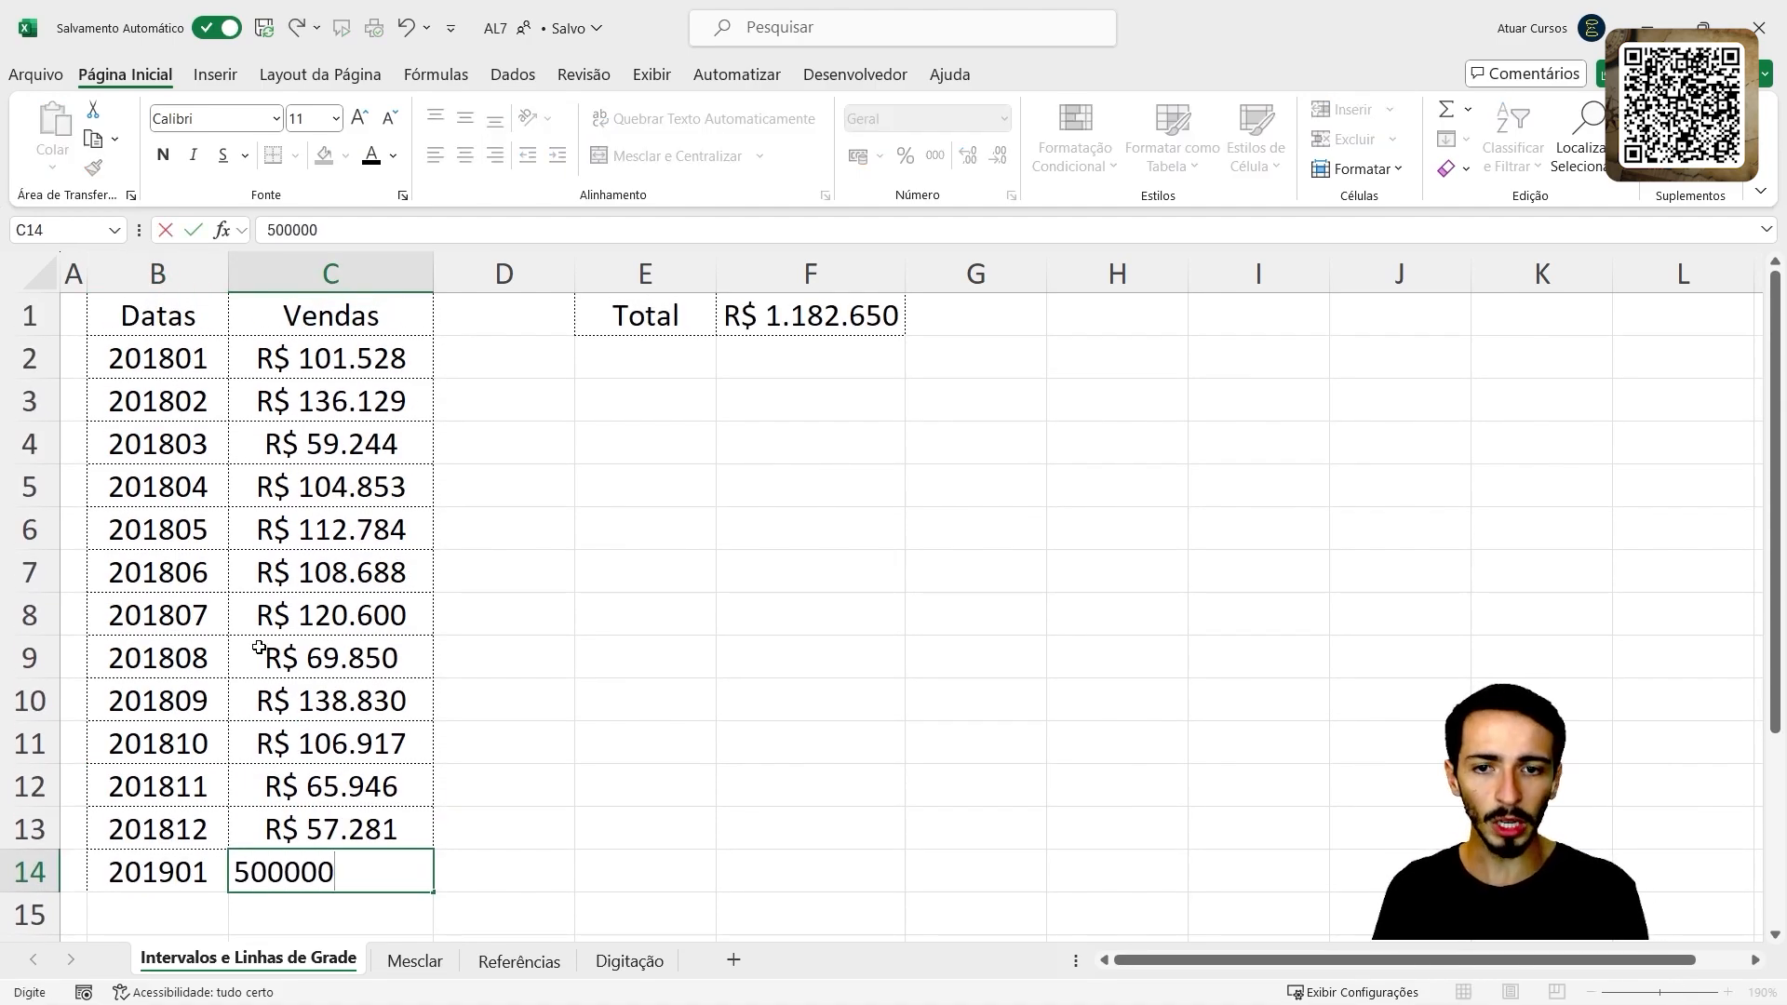
key(Return)
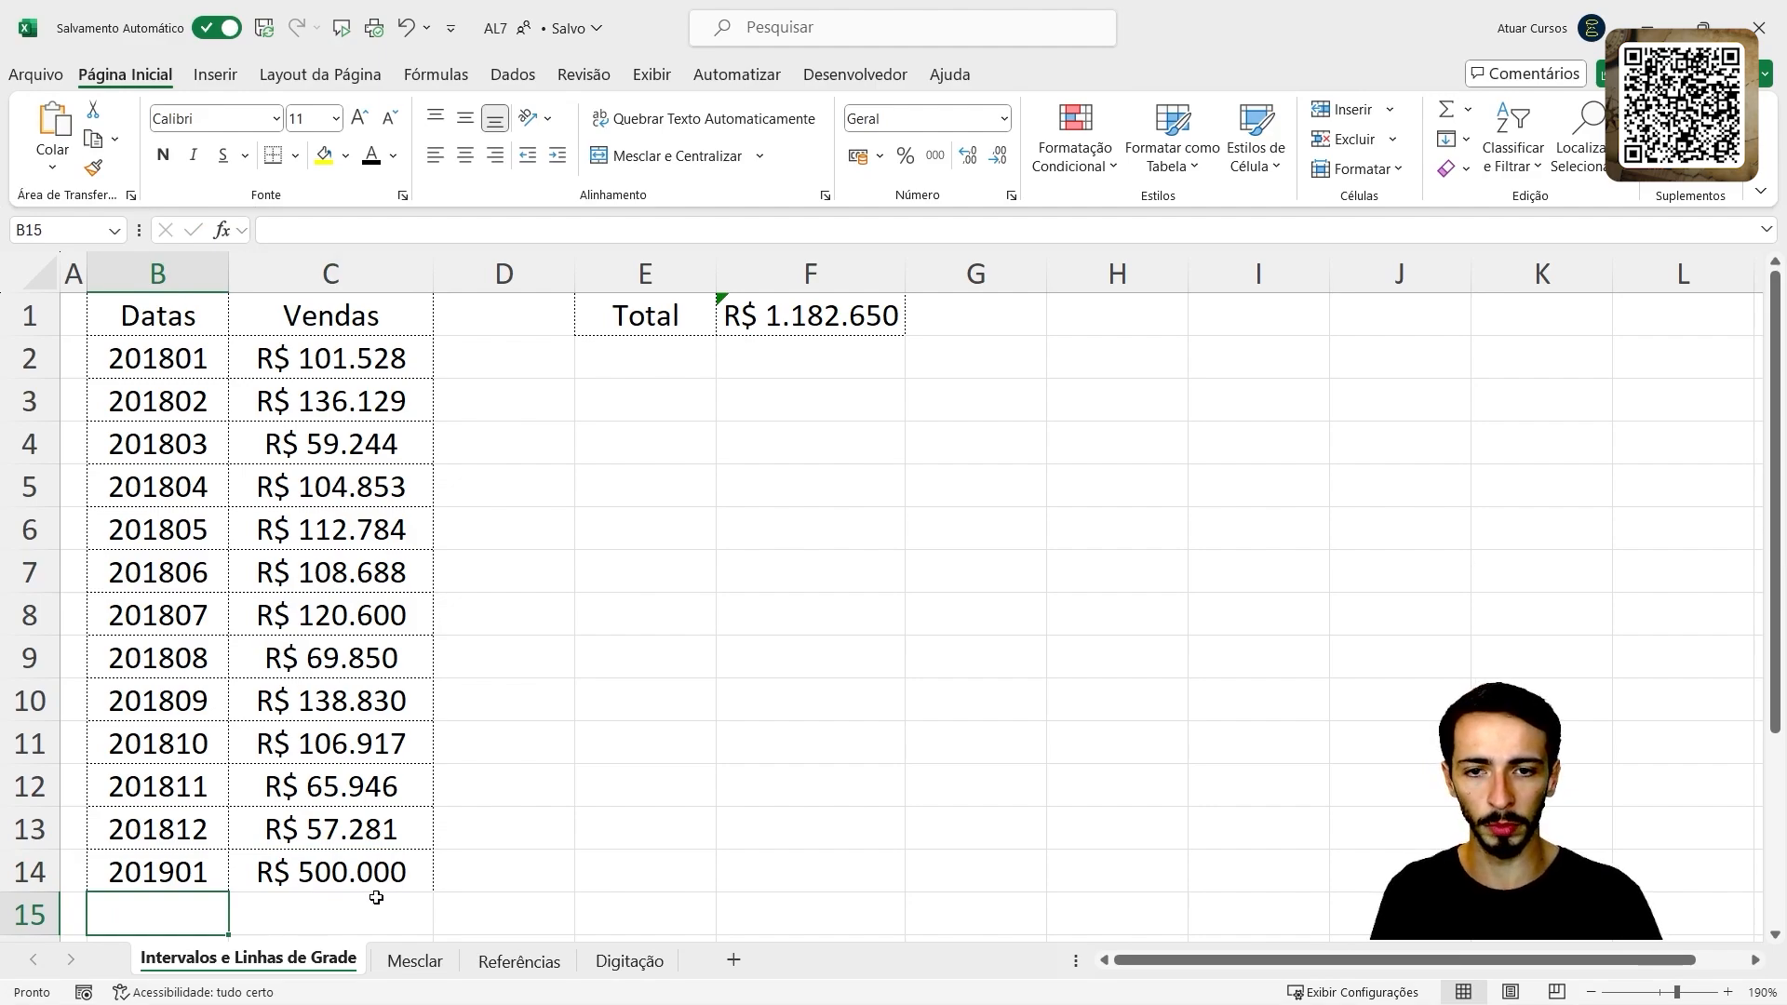
- Compare the new sales value in C14 with the range C2:C13 summed in F1, and read the error note on F1
click(350, 875)
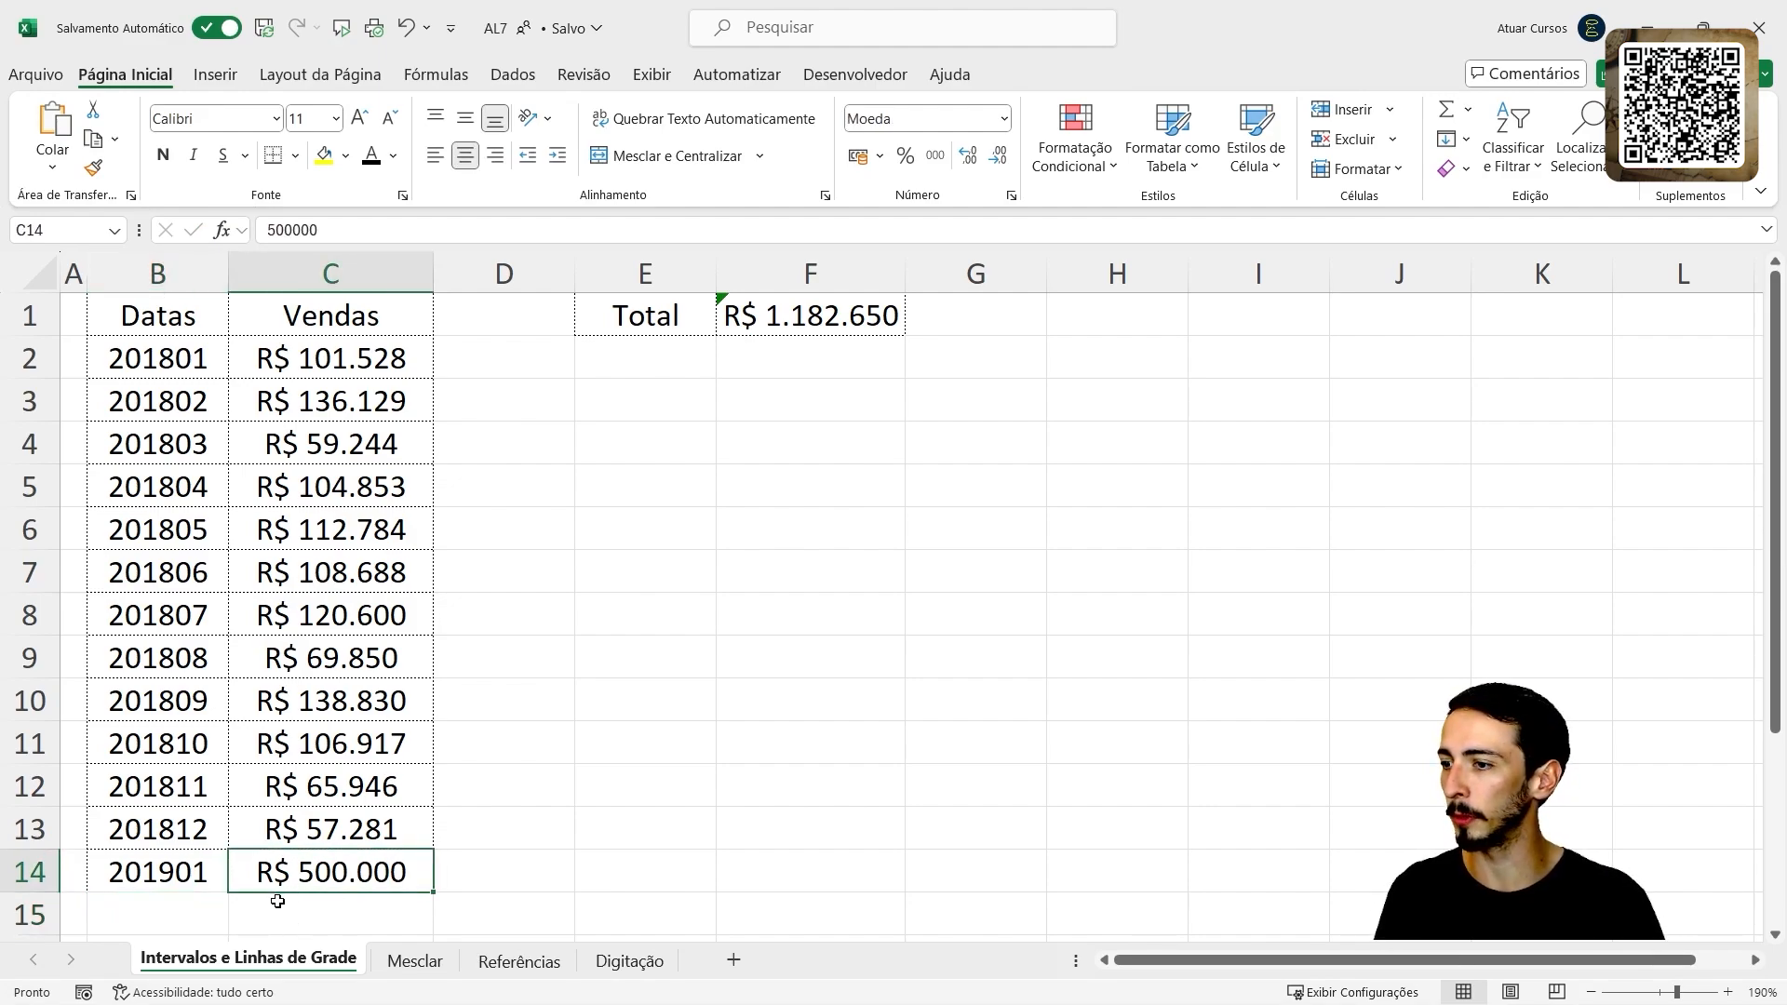
click(781, 324)
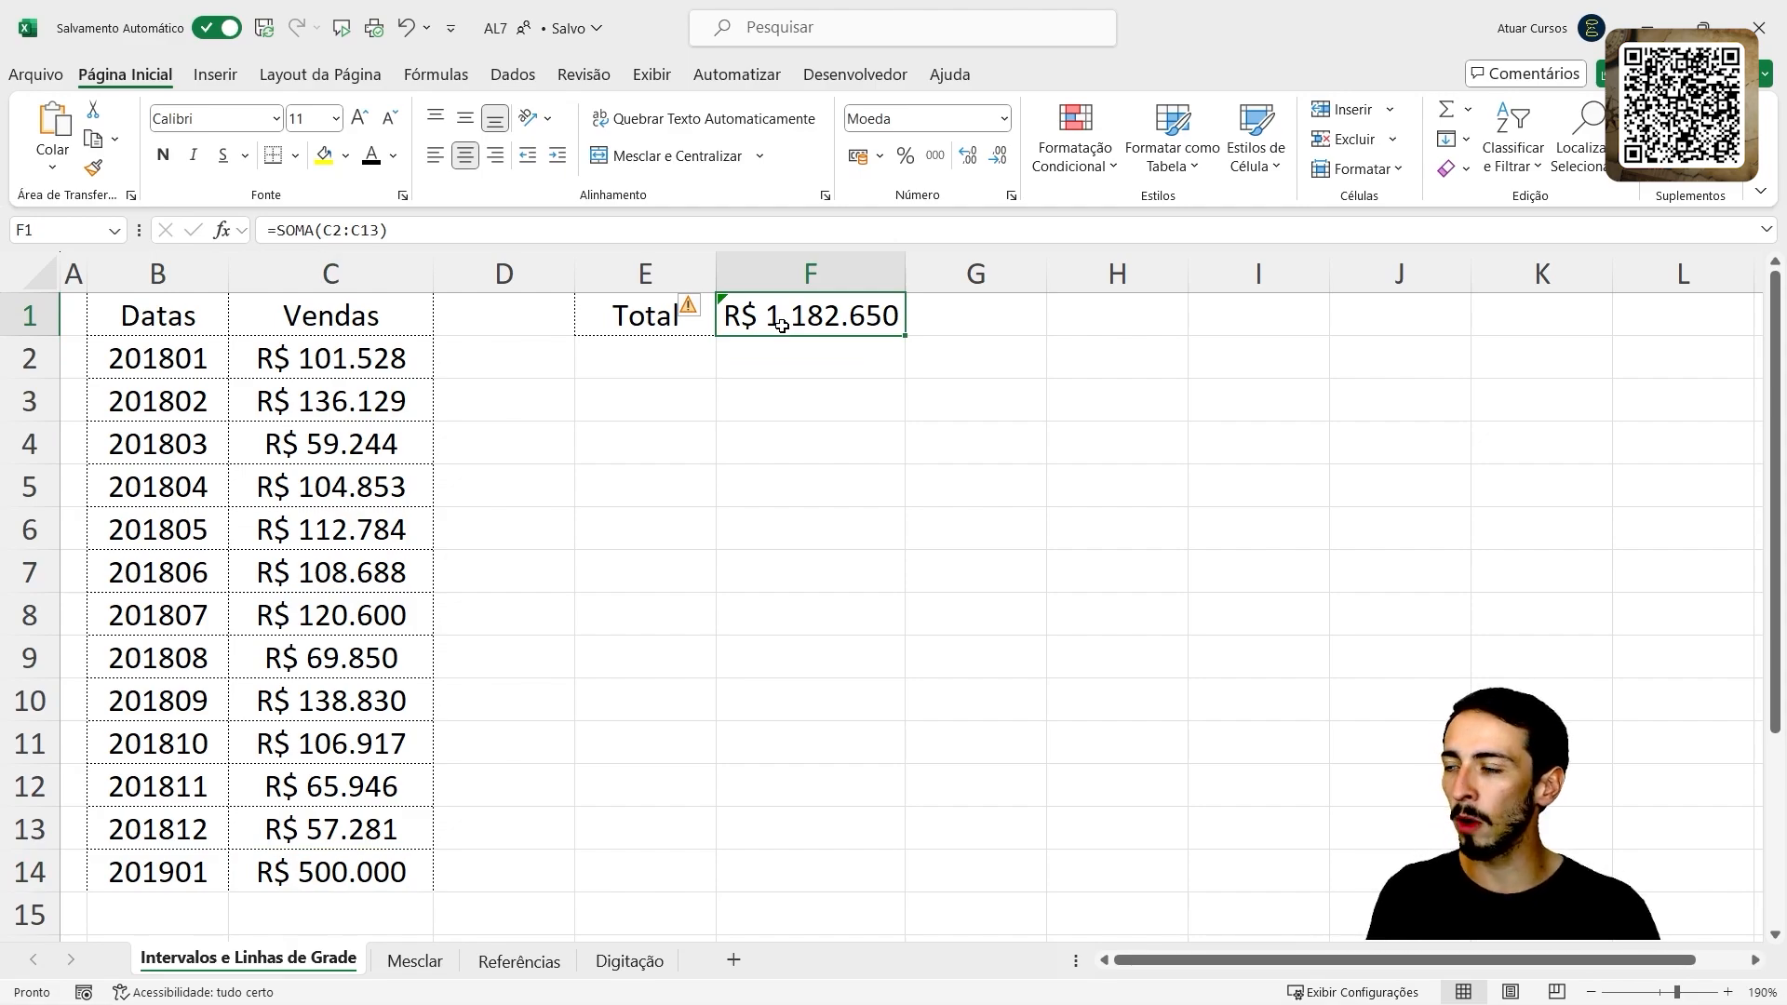
drag(398, 367, 356, 816)
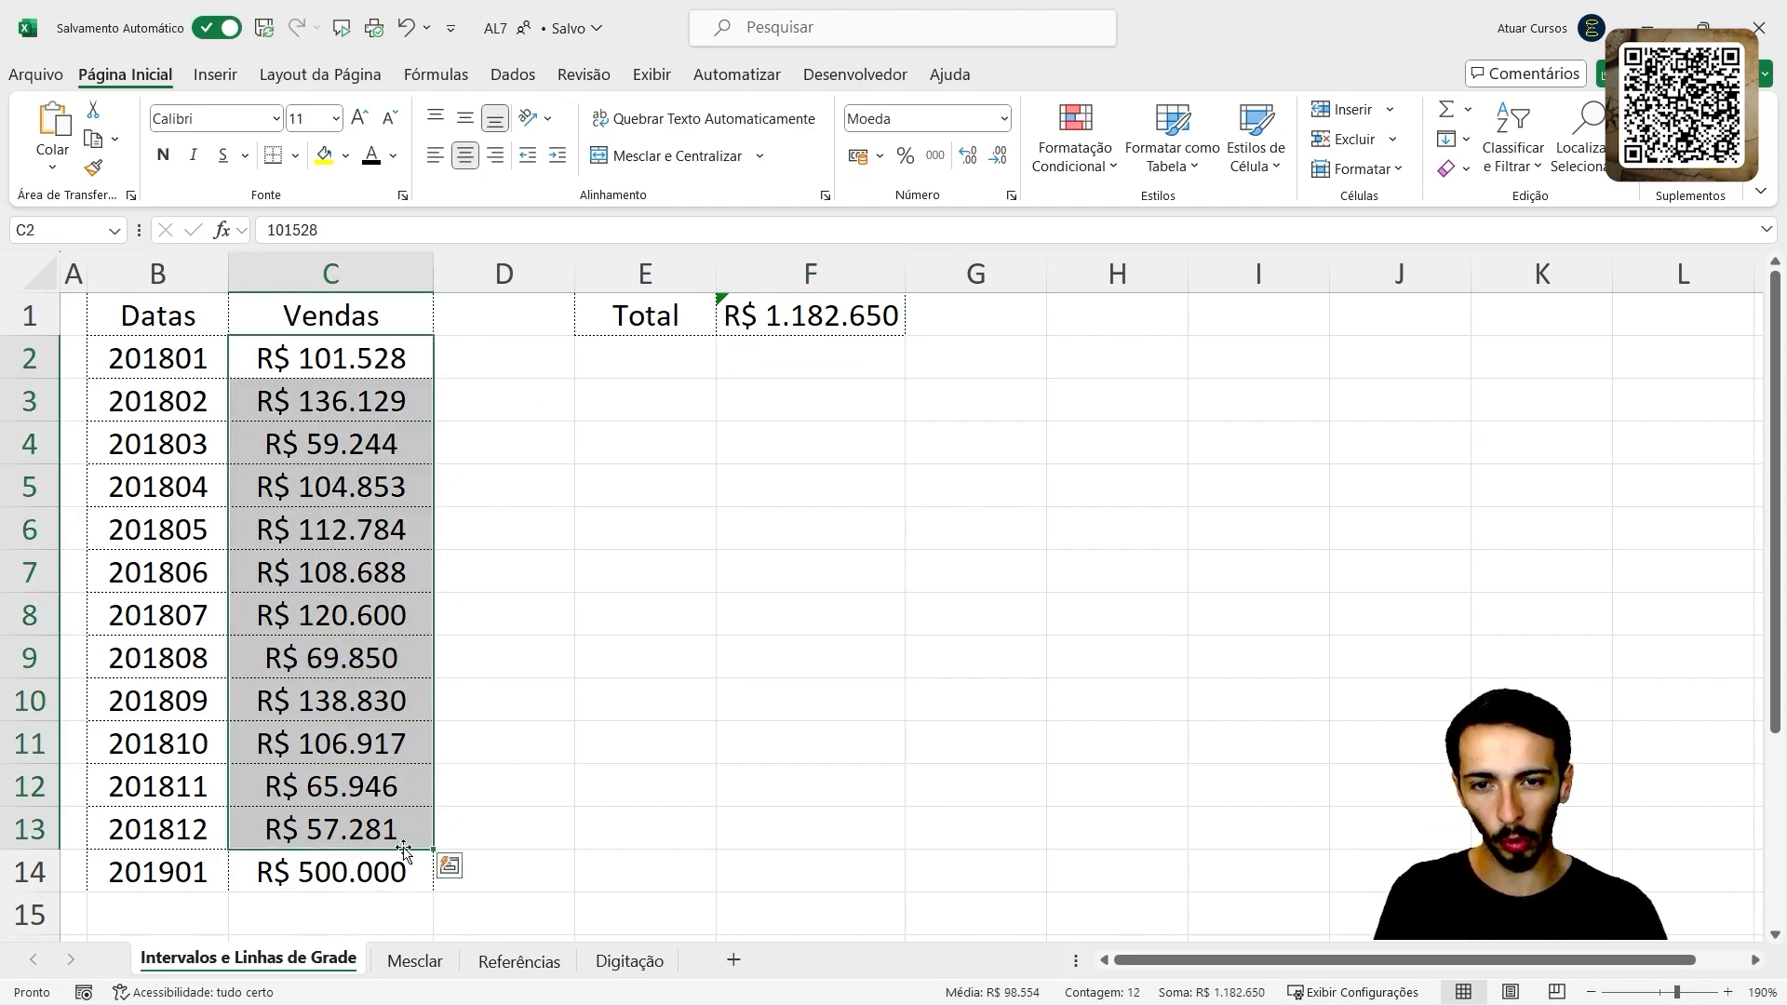
click(372, 869)
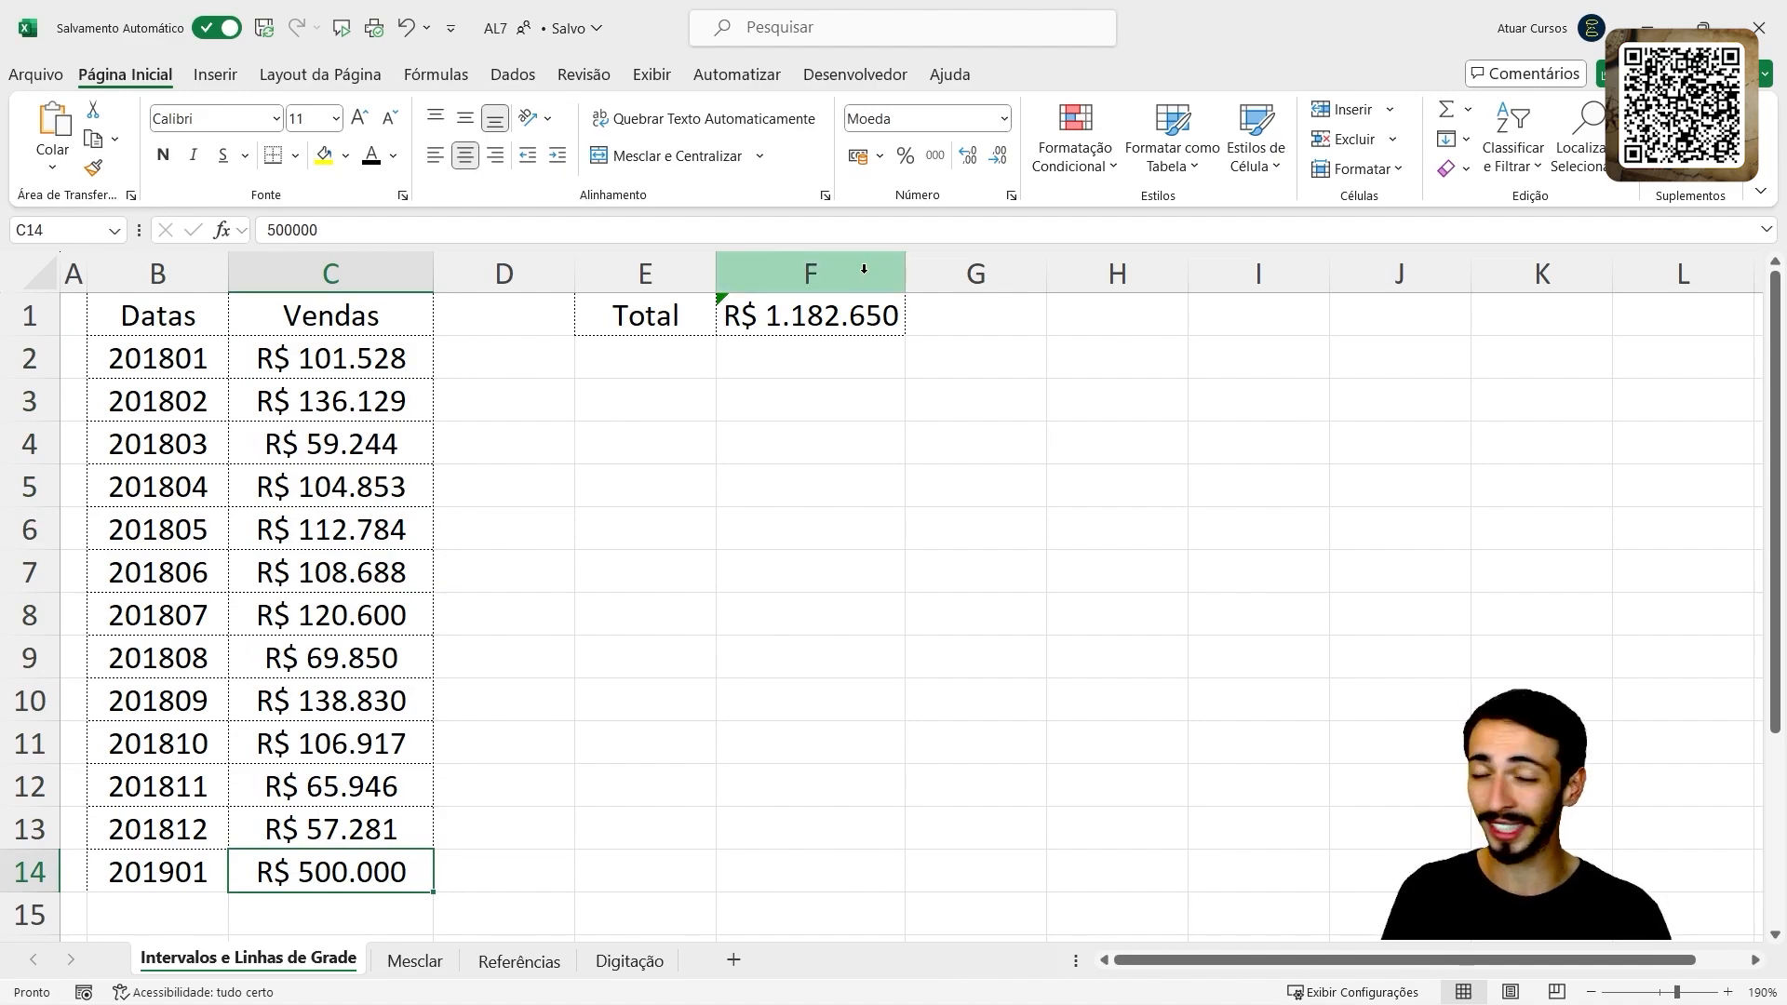
click(737, 328)
click(765, 413)
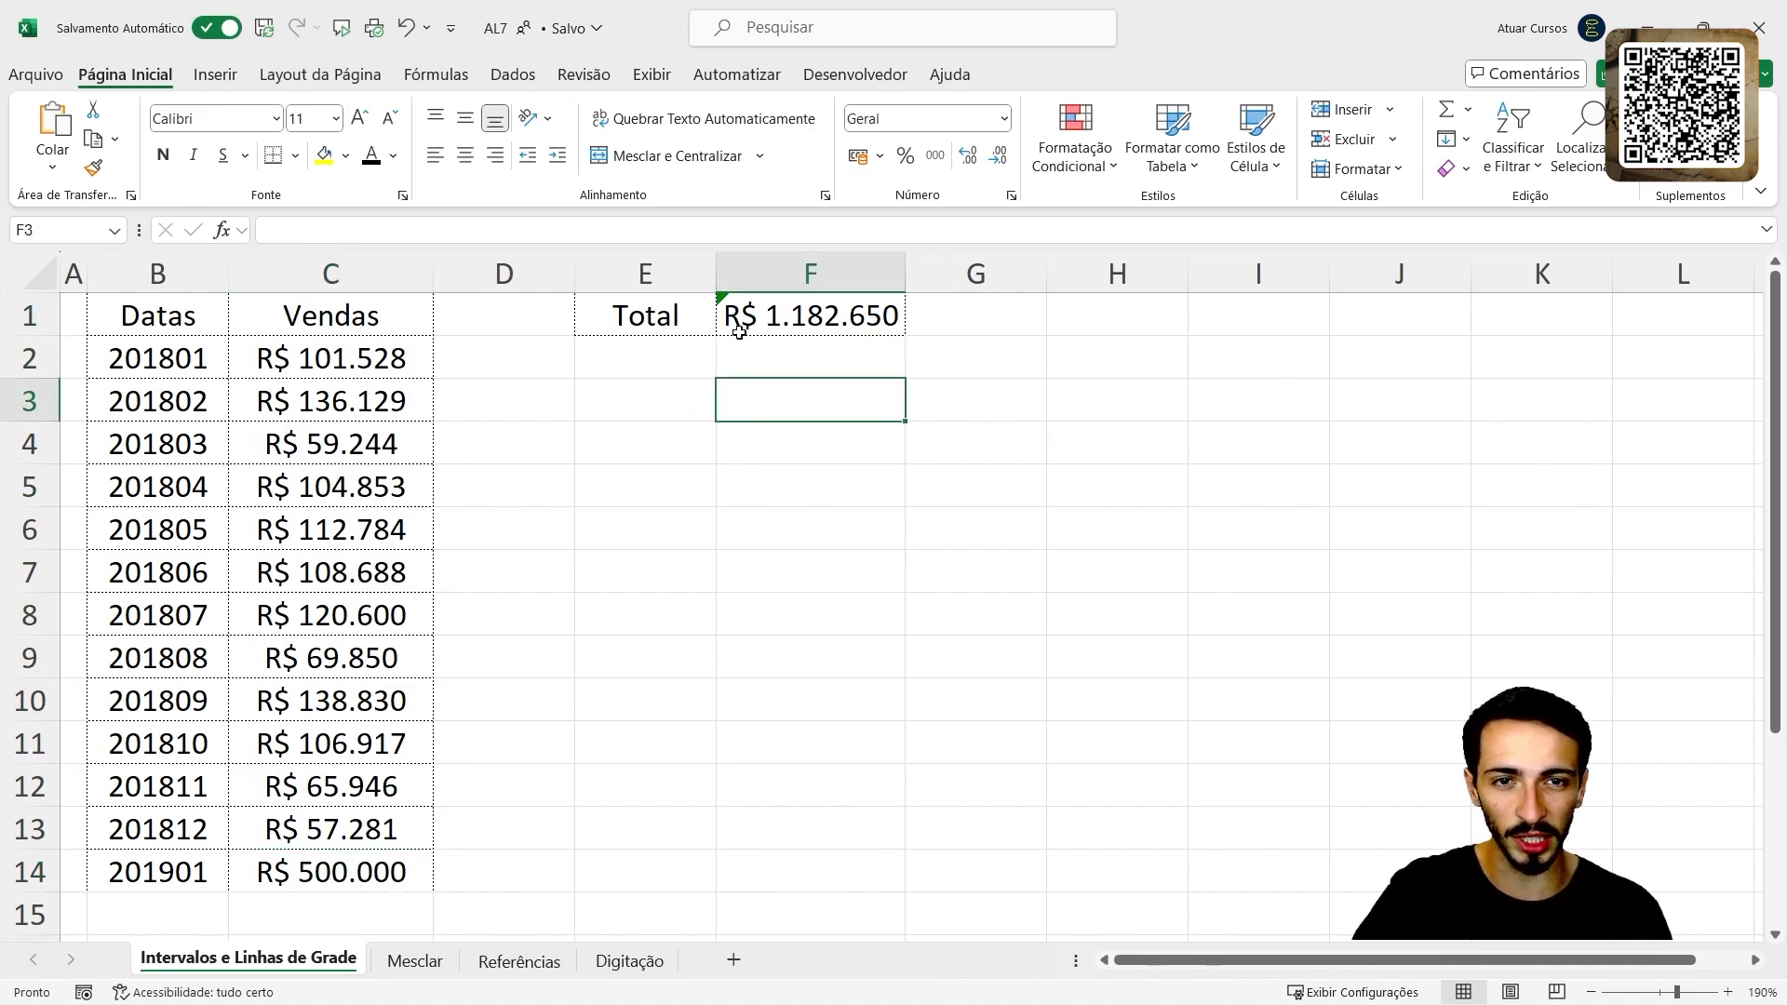
click(729, 312)
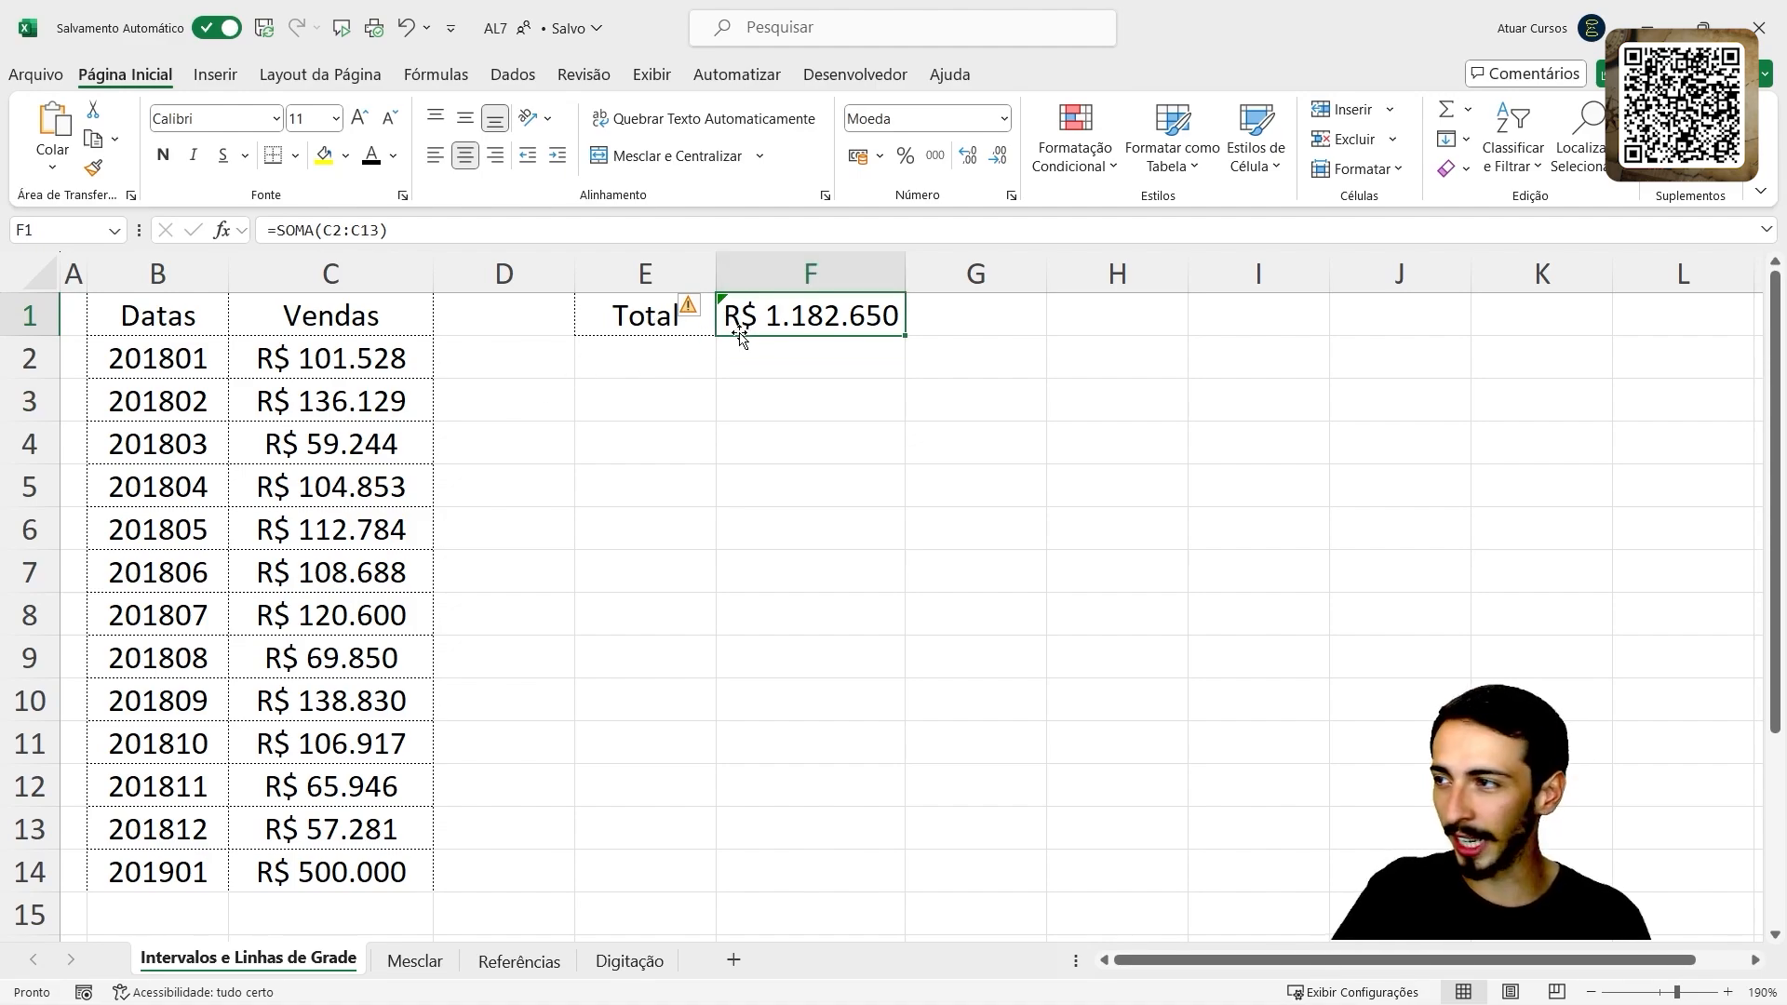
mouse_move(704, 323)
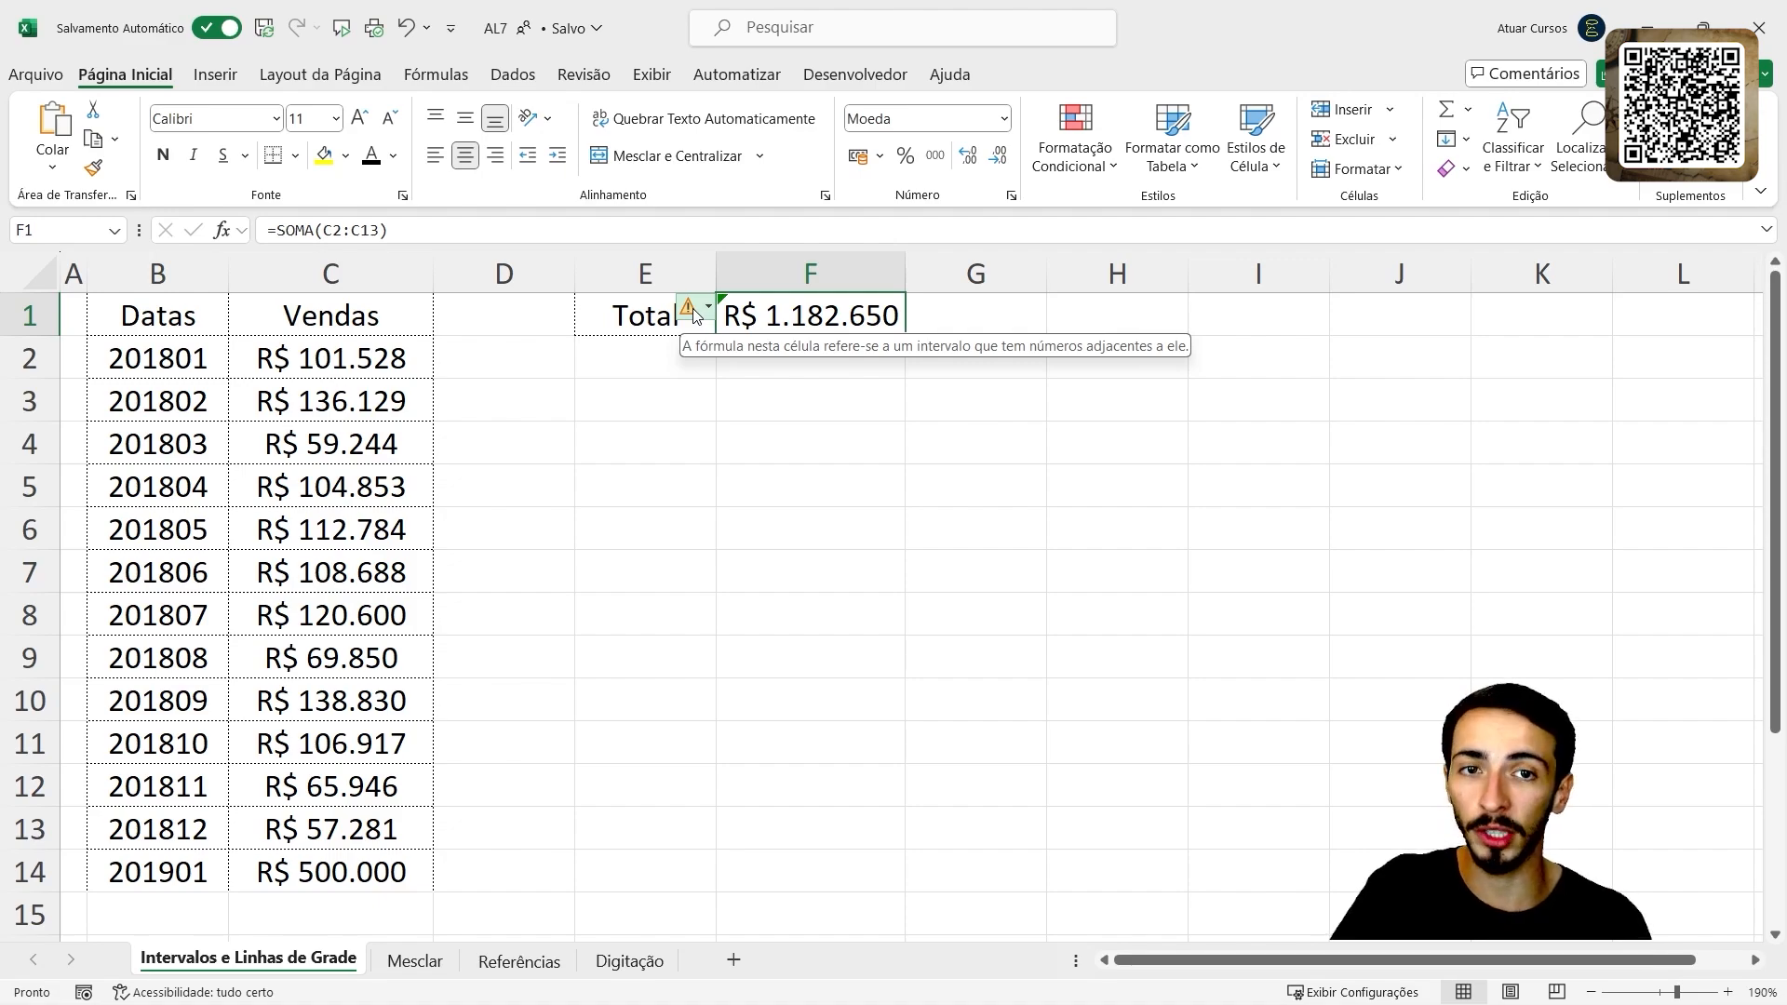
drag(379, 371, 372, 831)
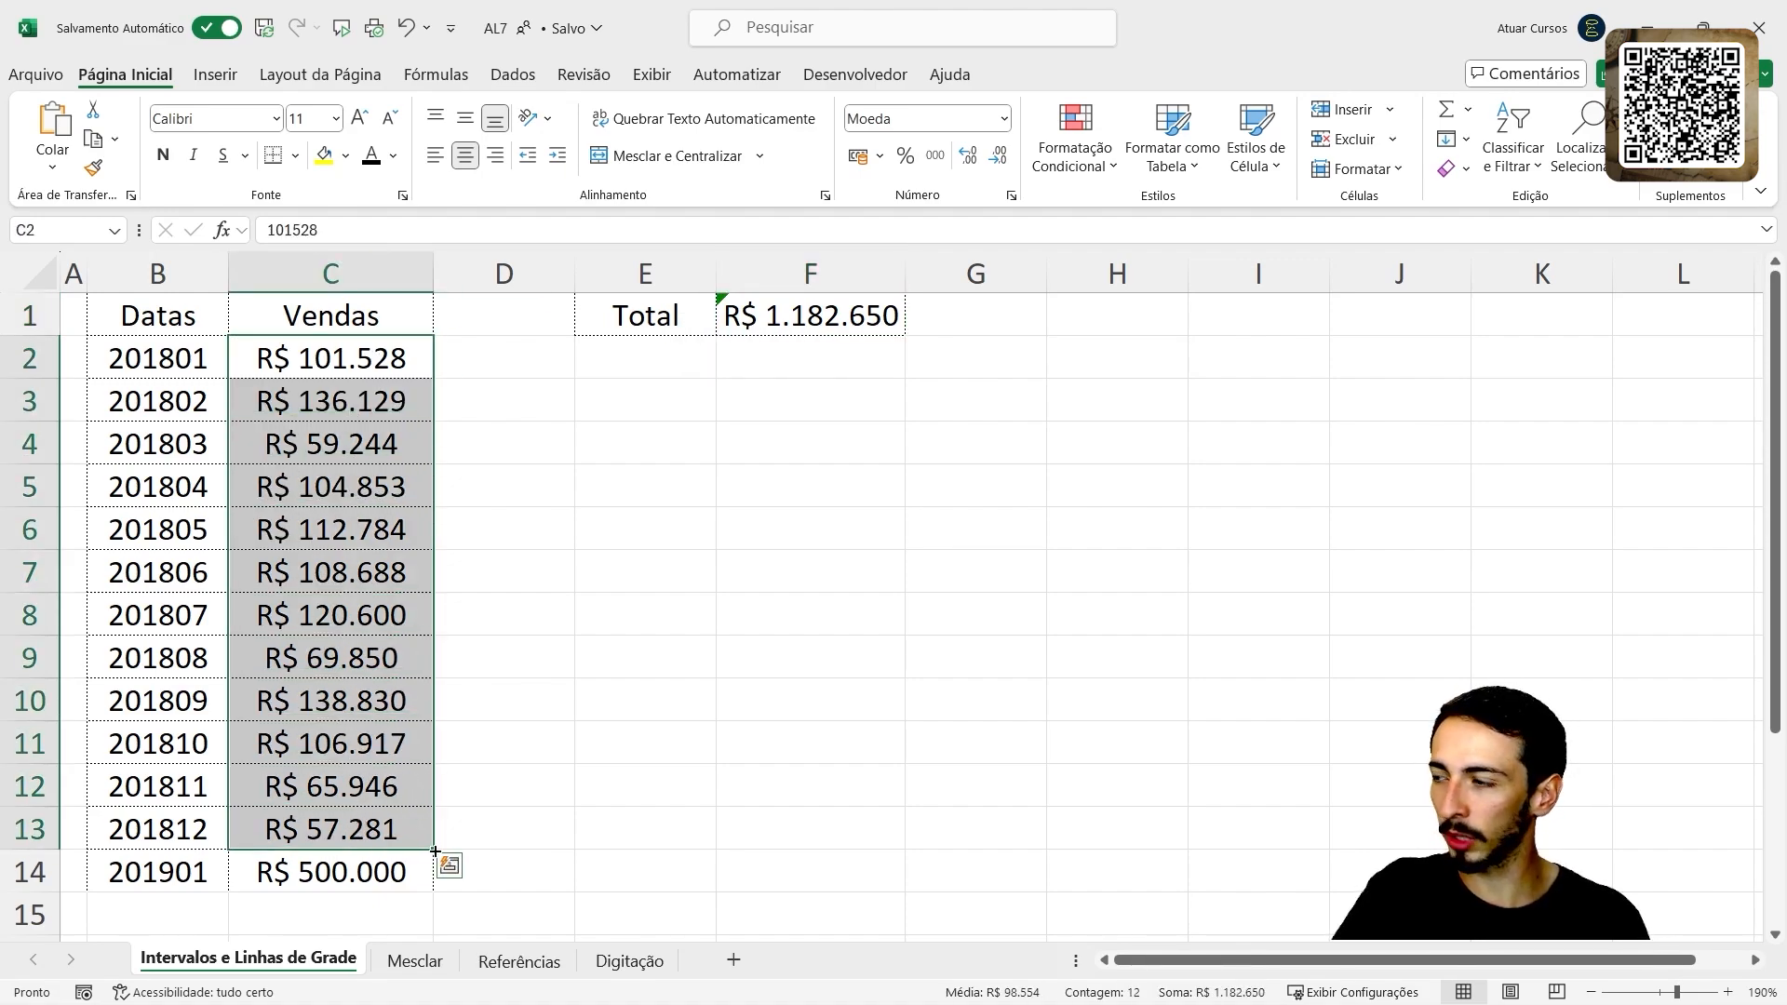
scroll(375, 846, down, 1)
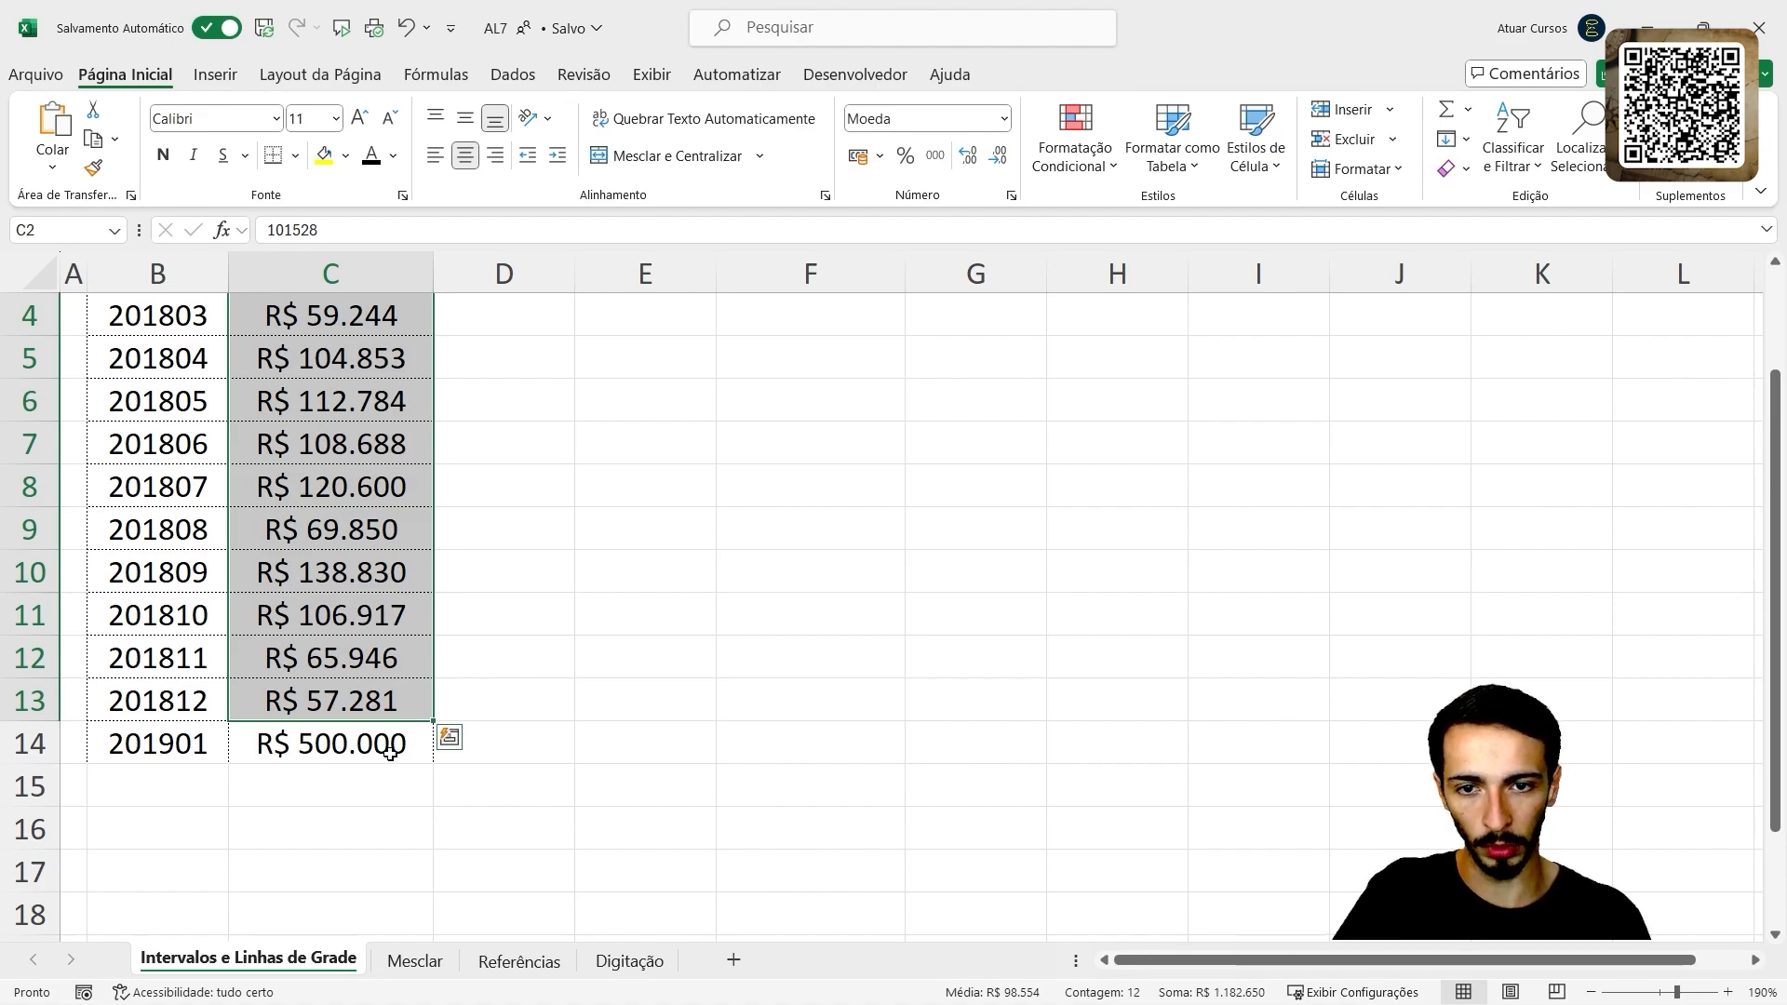
click(387, 751)
scroll(387, 751, up, 1)
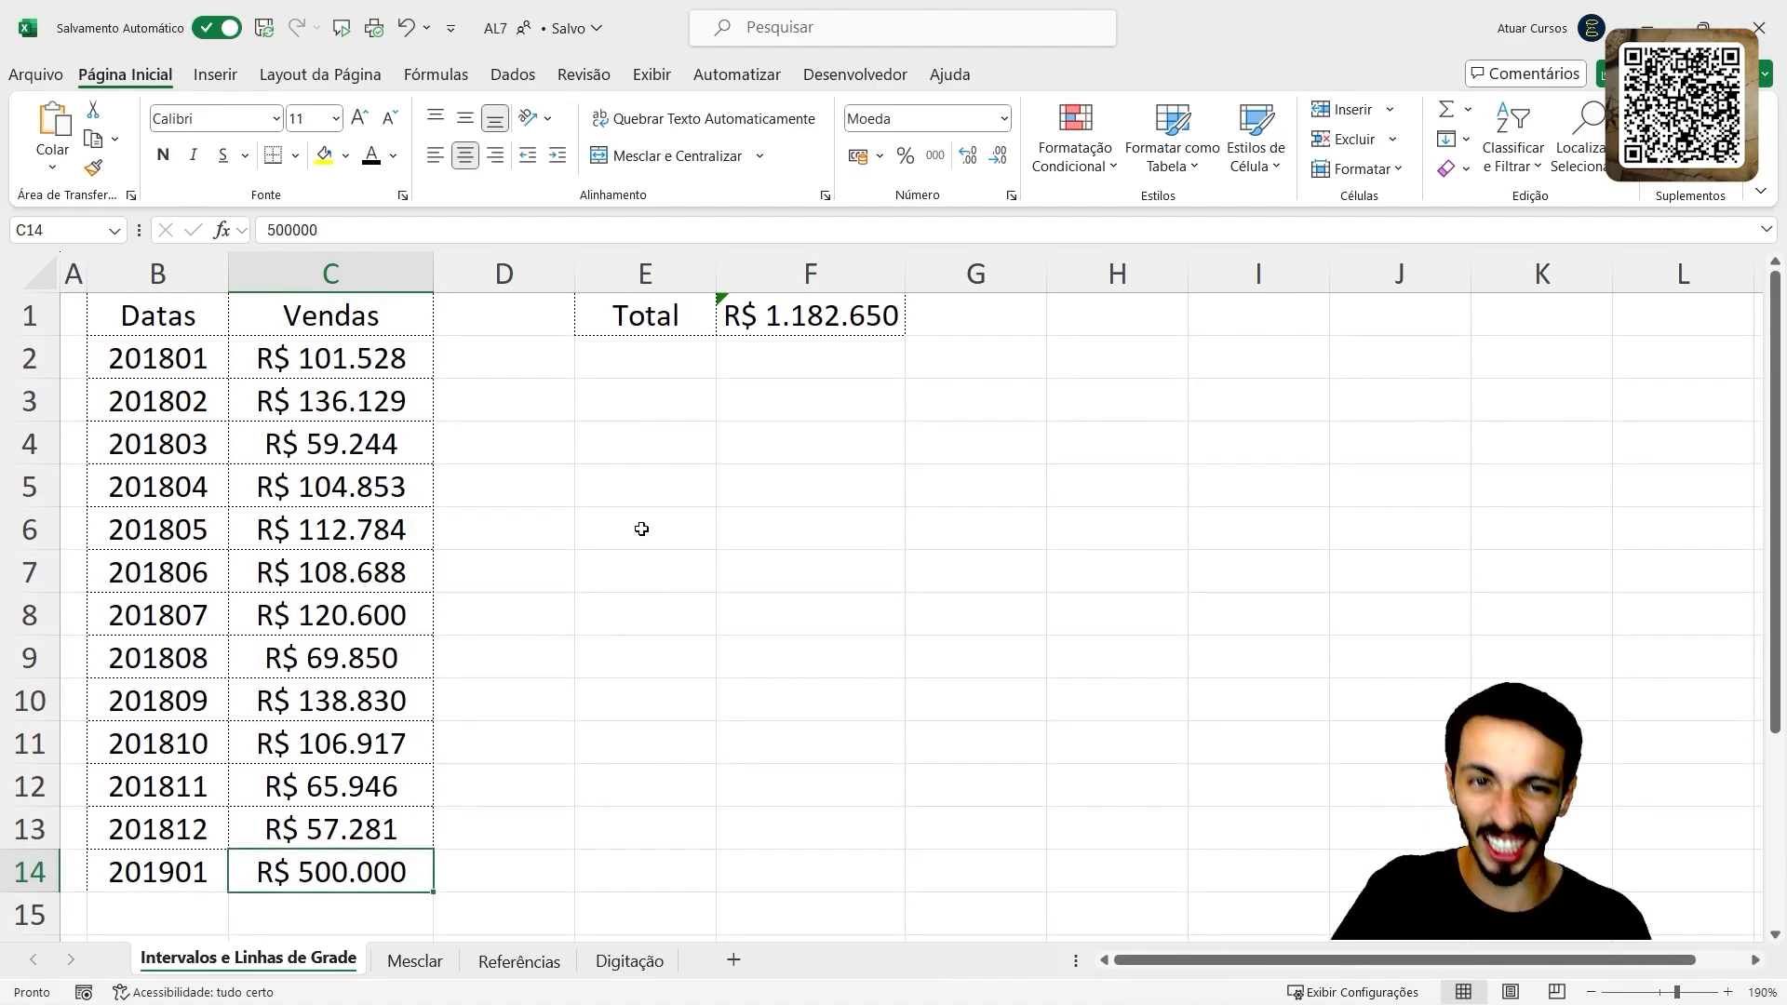
- Extend the SOMA range in F1 to C2:C14 by changing the end row, and check the updated formula
click(821, 318)
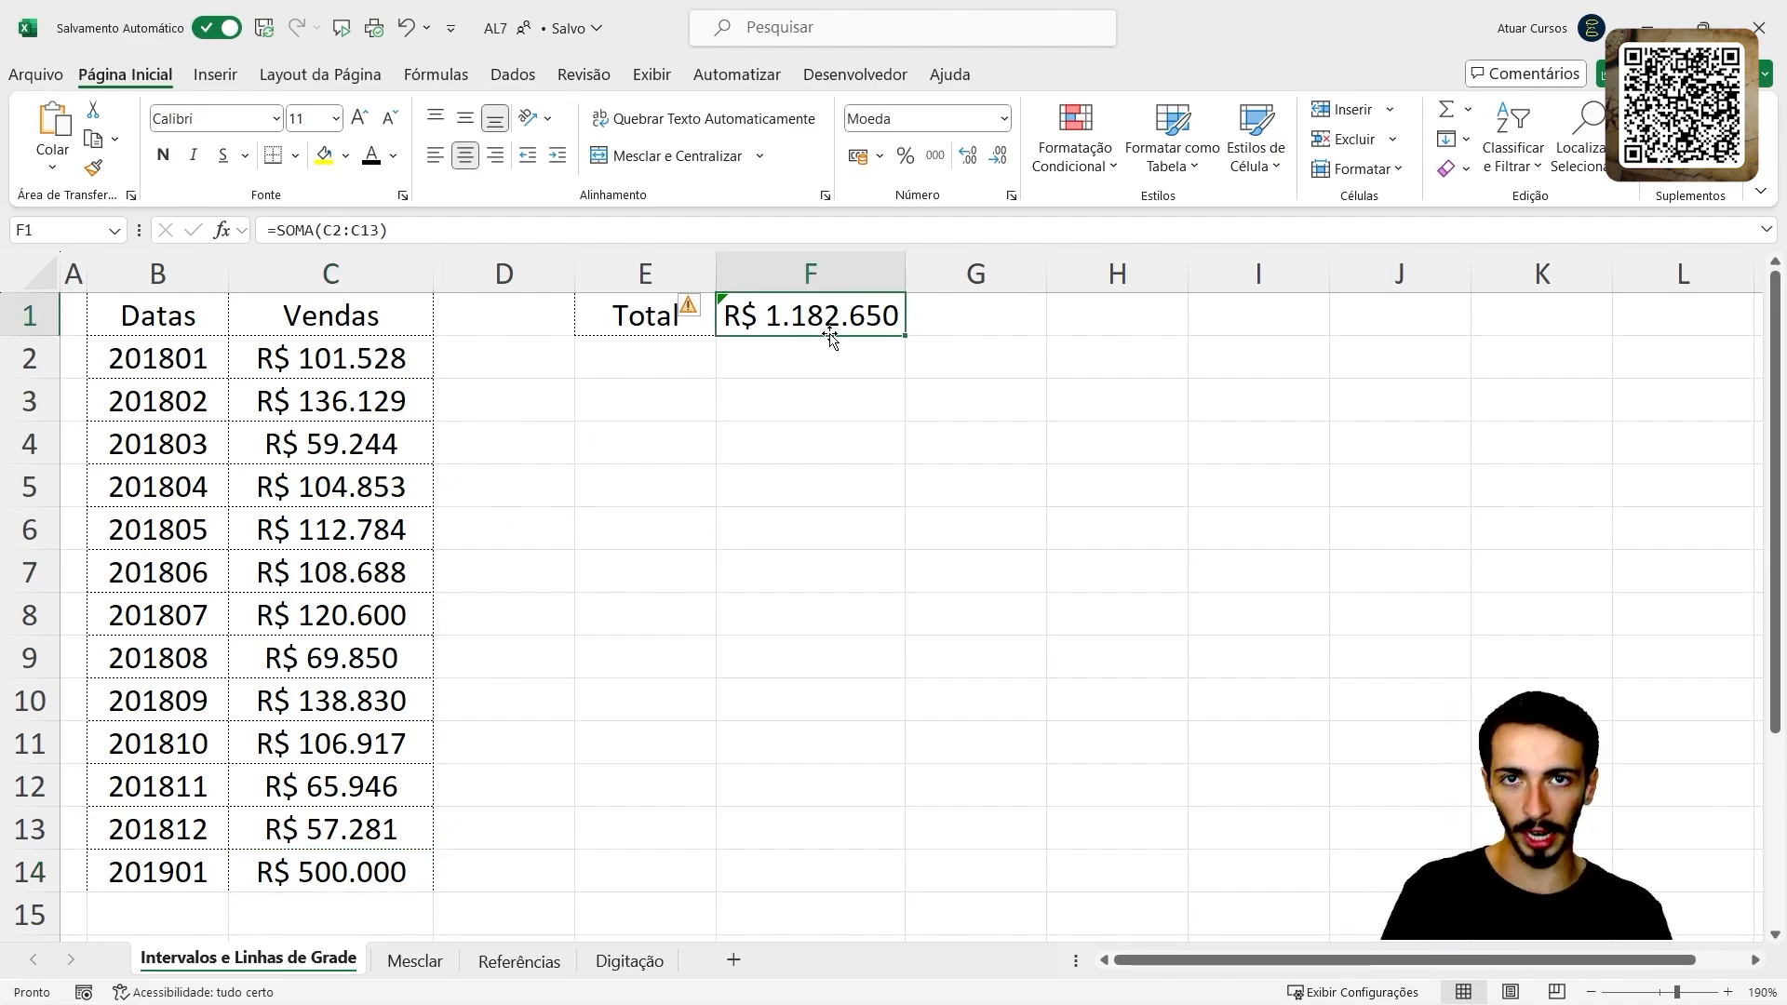
double_click(844, 328)
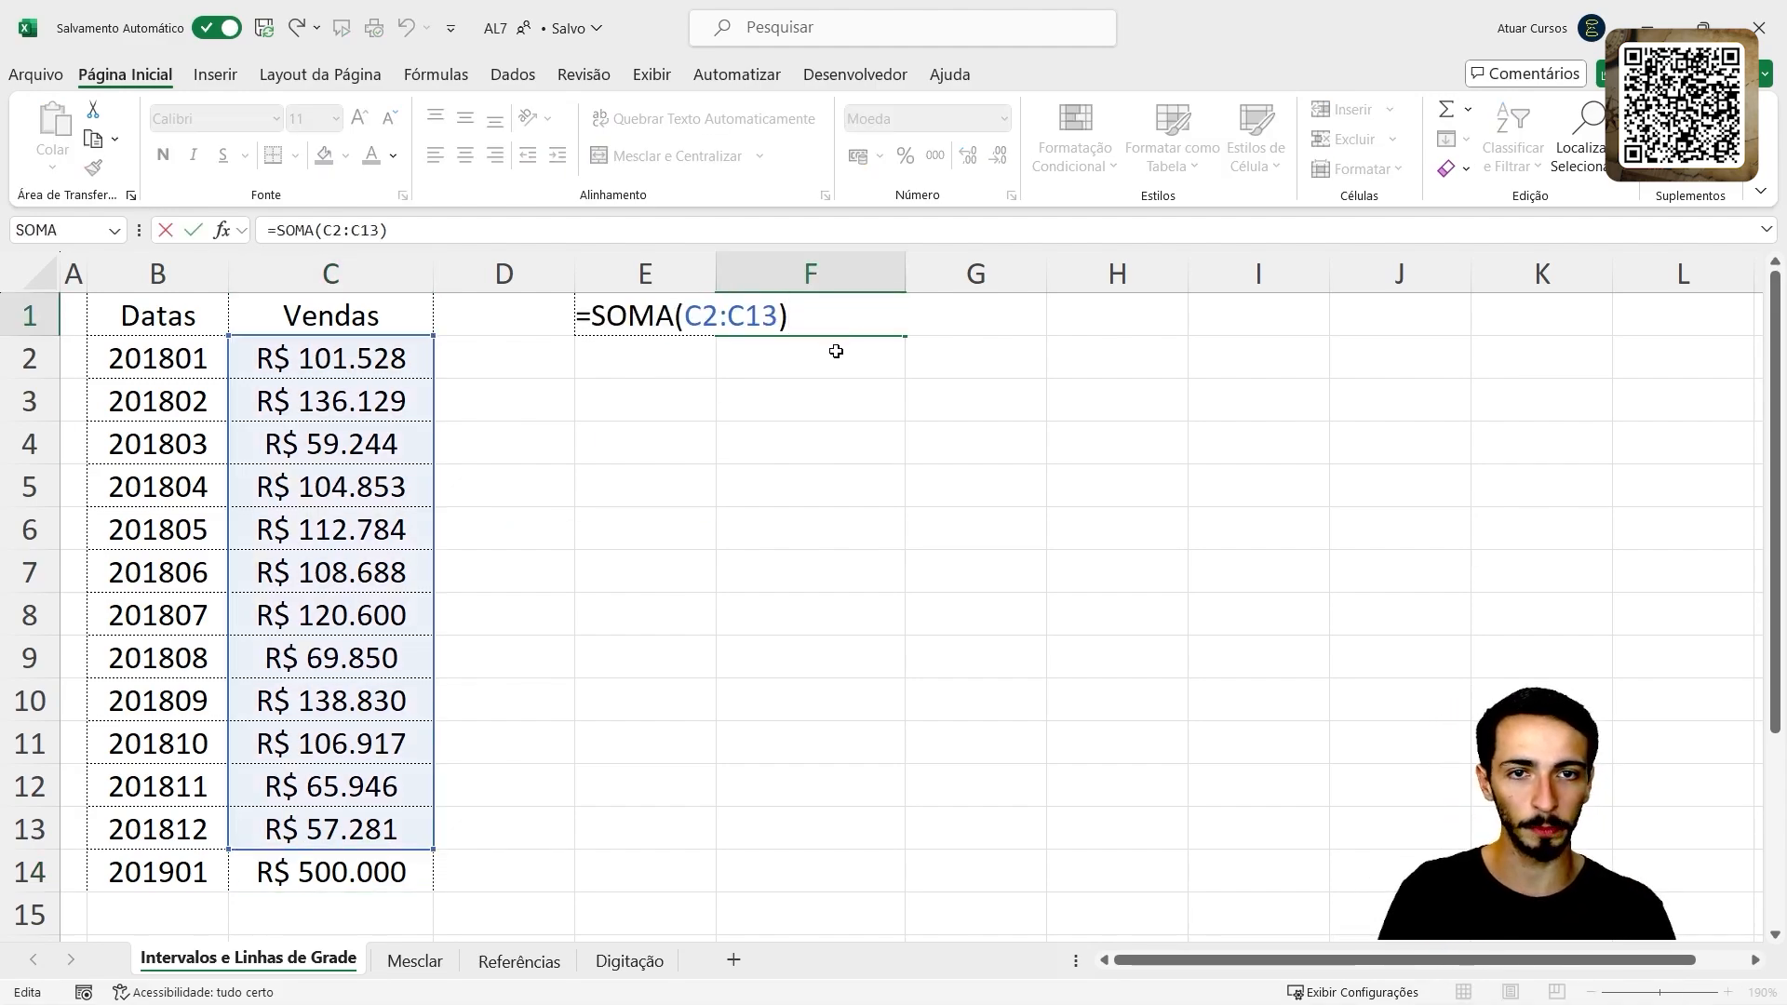
click(780, 316)
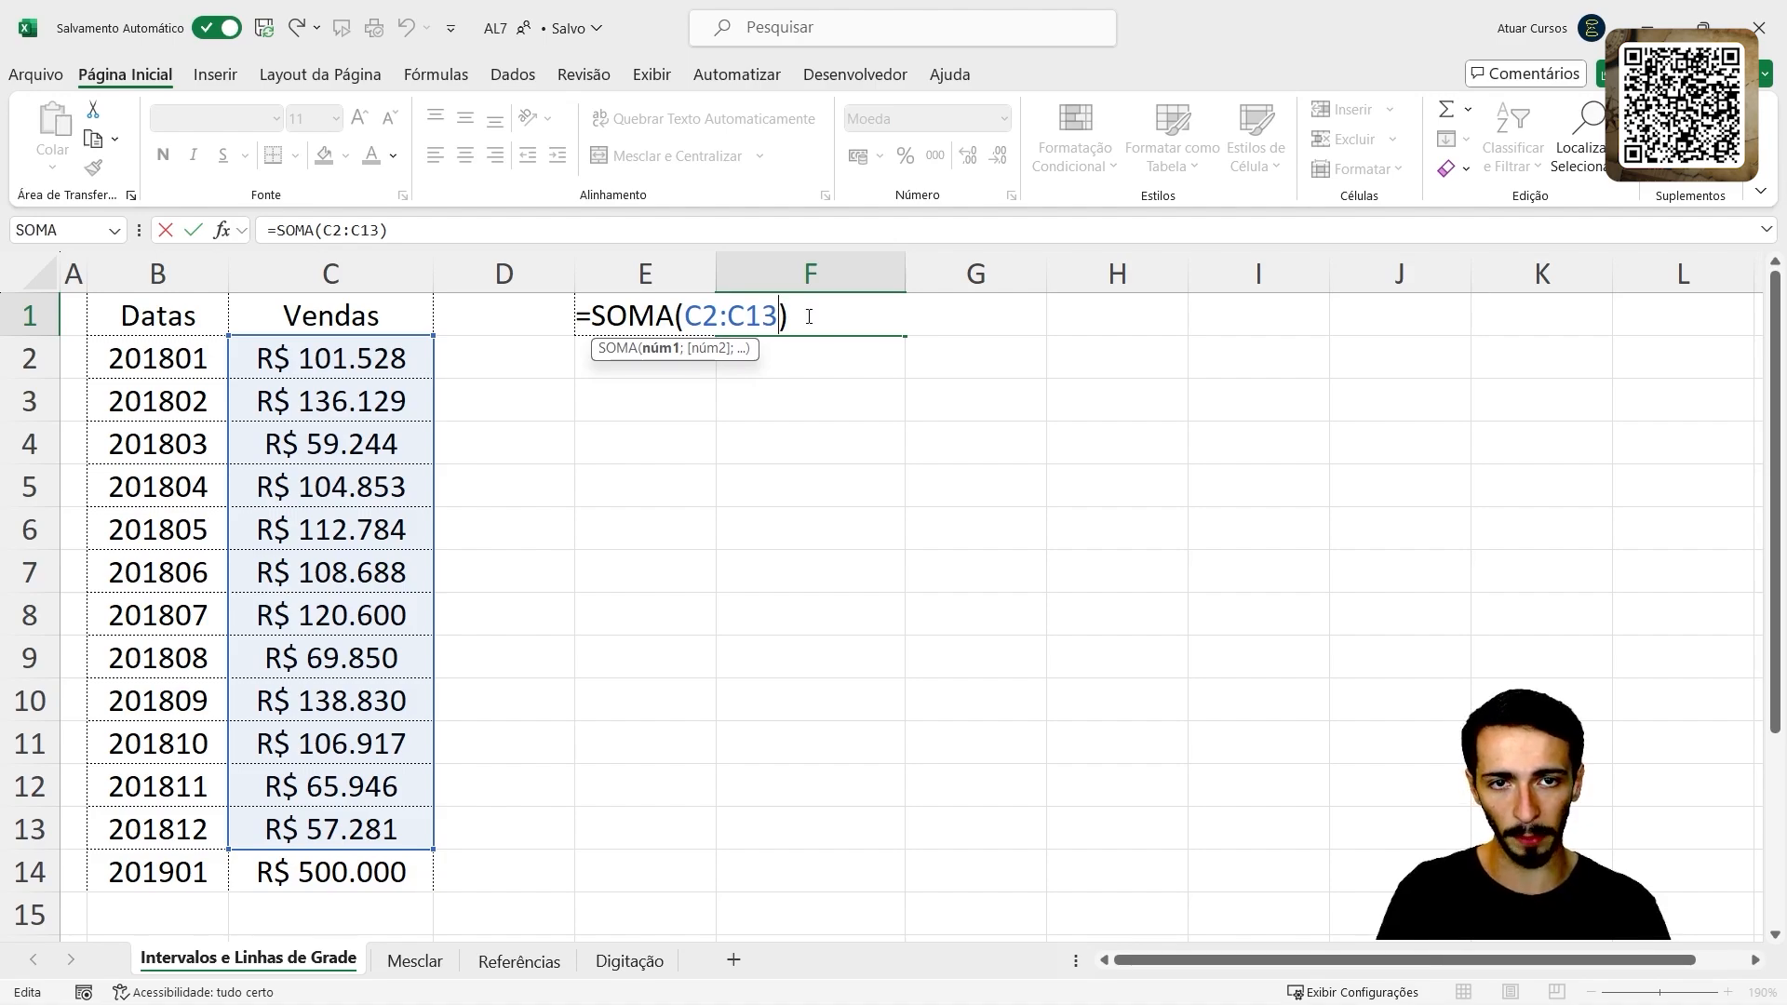
key(BackSpace)
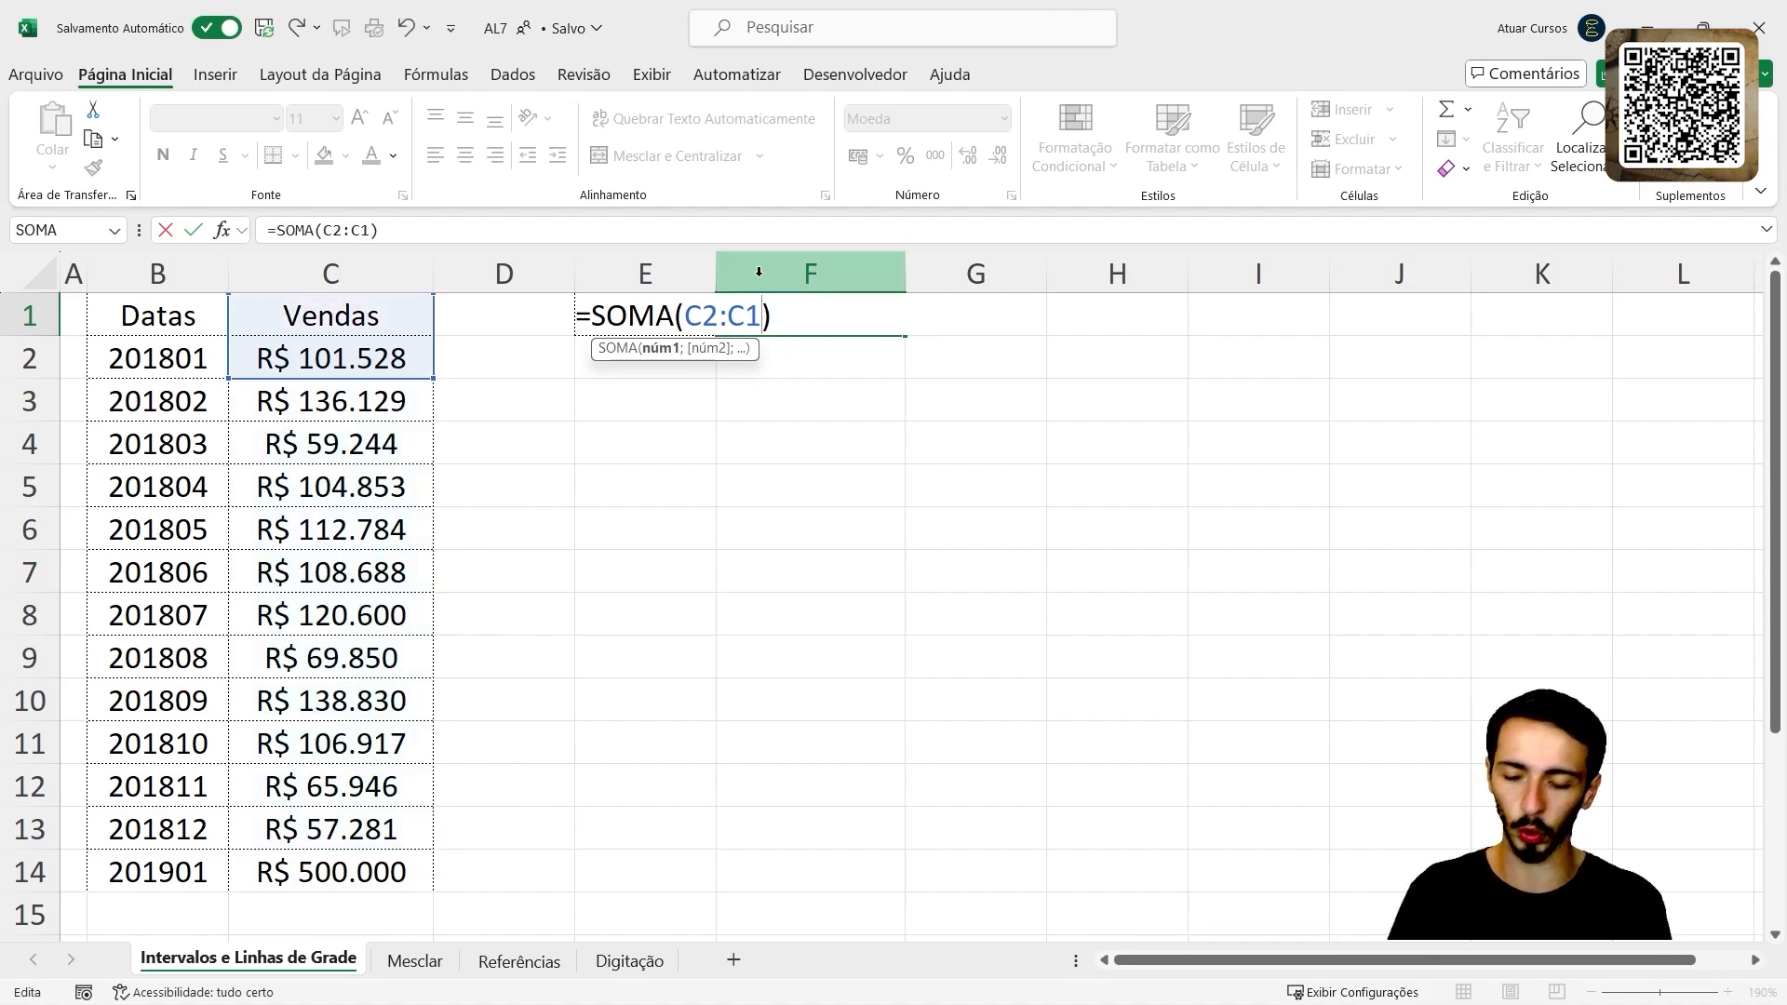
text(4)
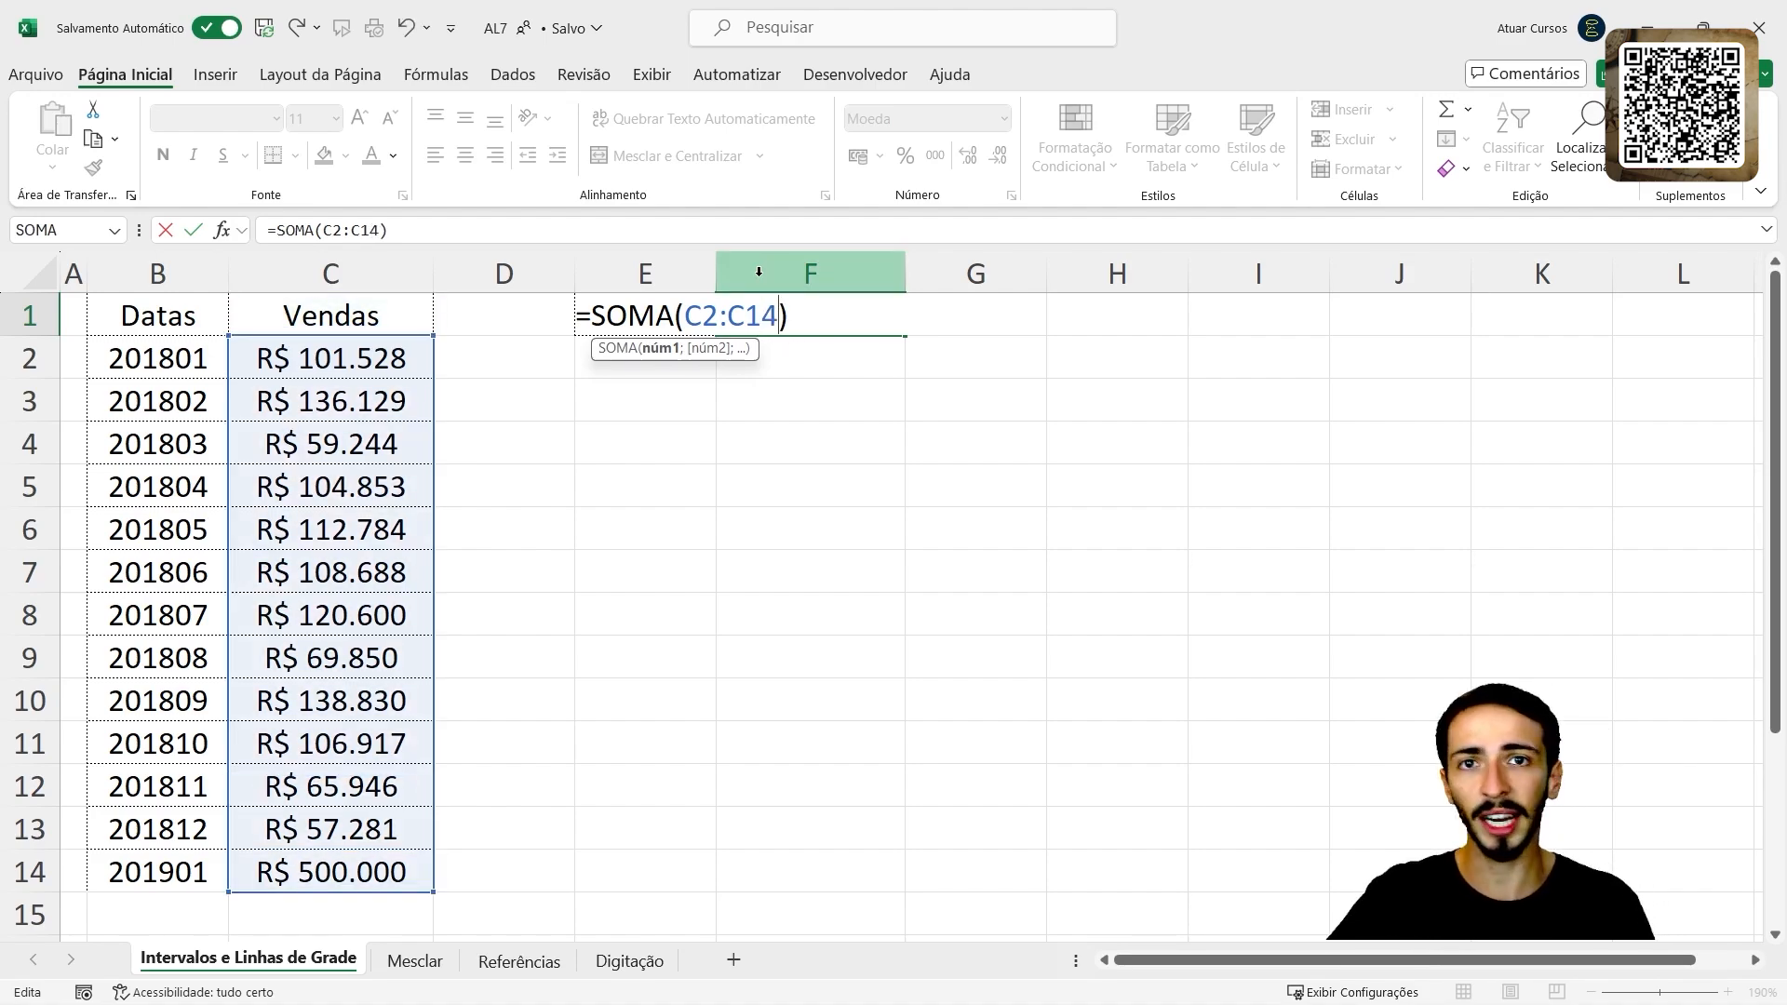
key(Return)
click(800, 319)
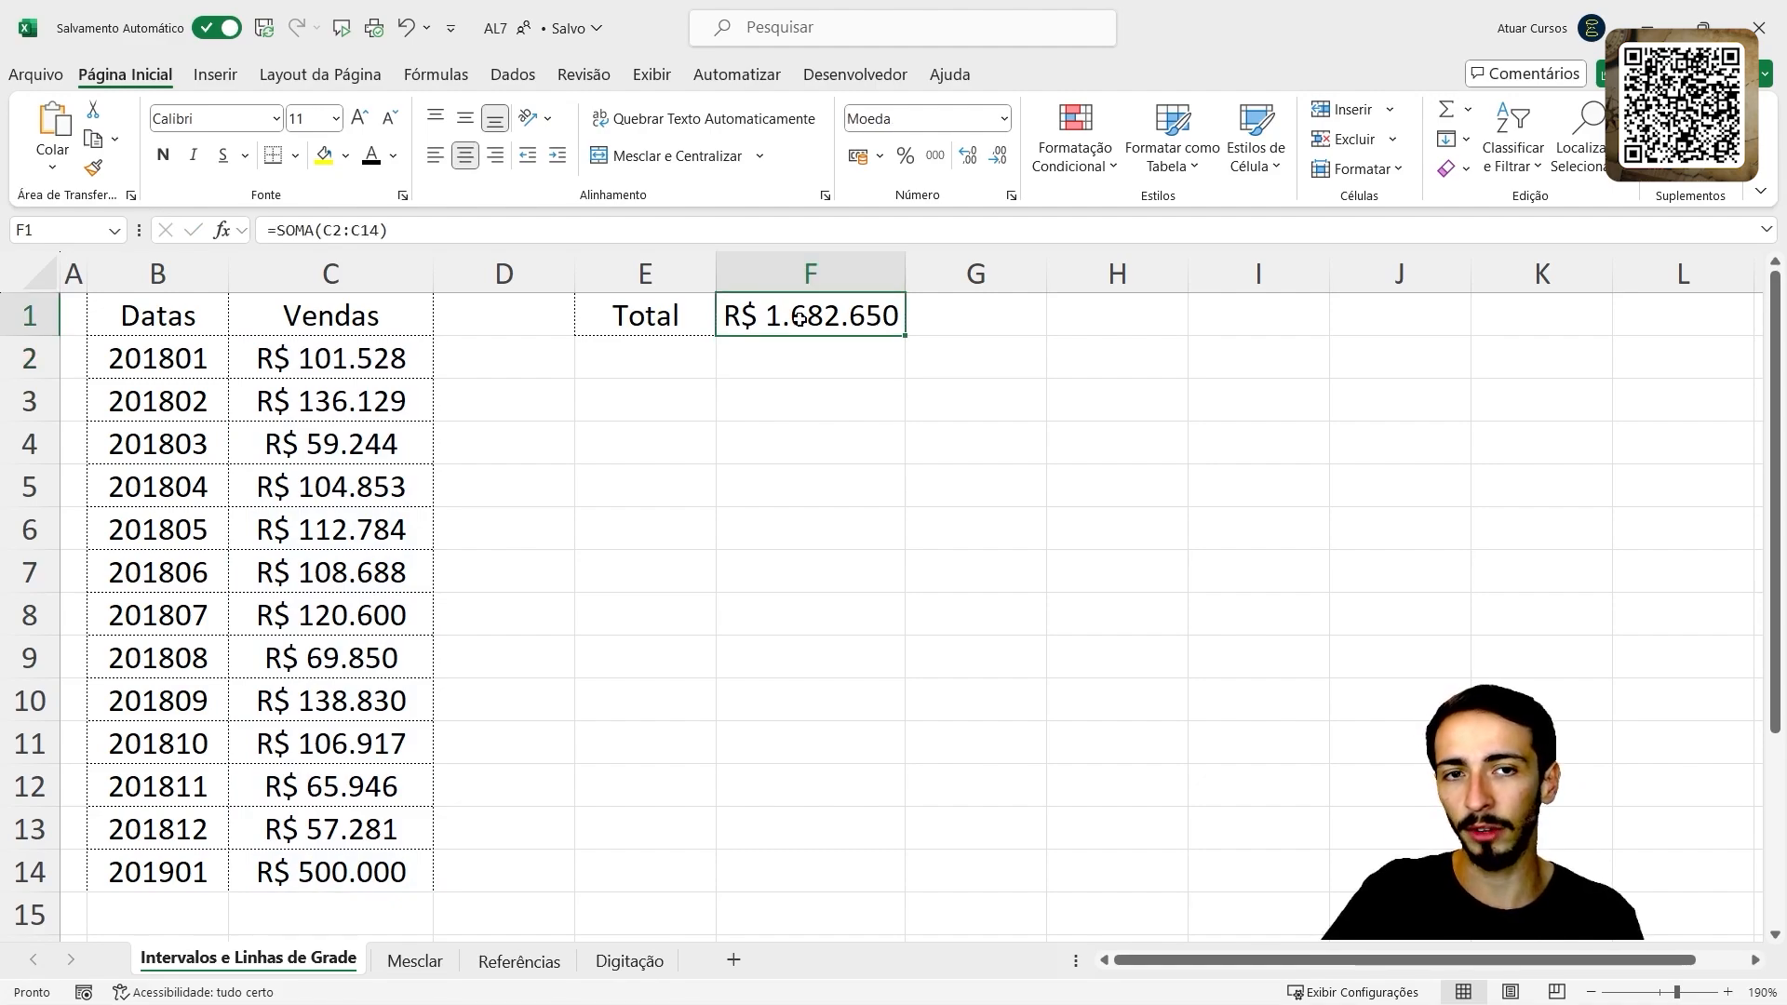
- Examine the empty rows below the table in columns B and C, from row 15 down, and the Total in F1
scroll(285, 680, down, 2)
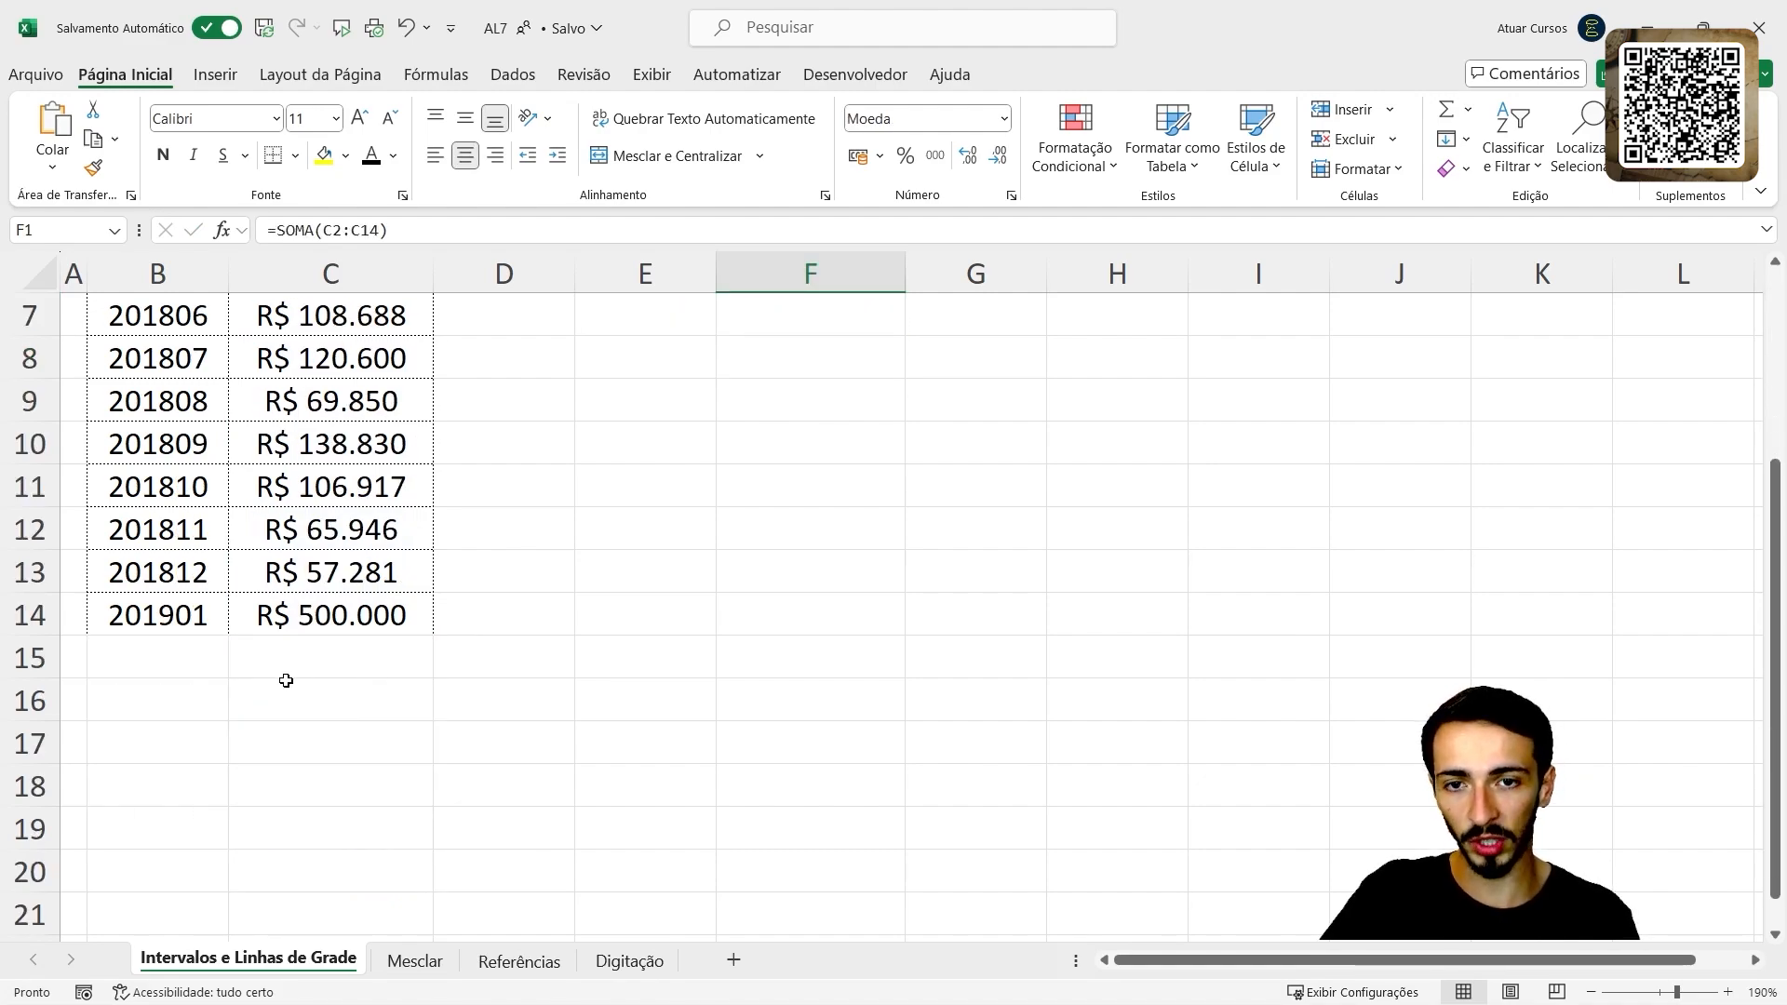
drag(174, 652, 320, 902)
scroll(294, 708, up, 4)
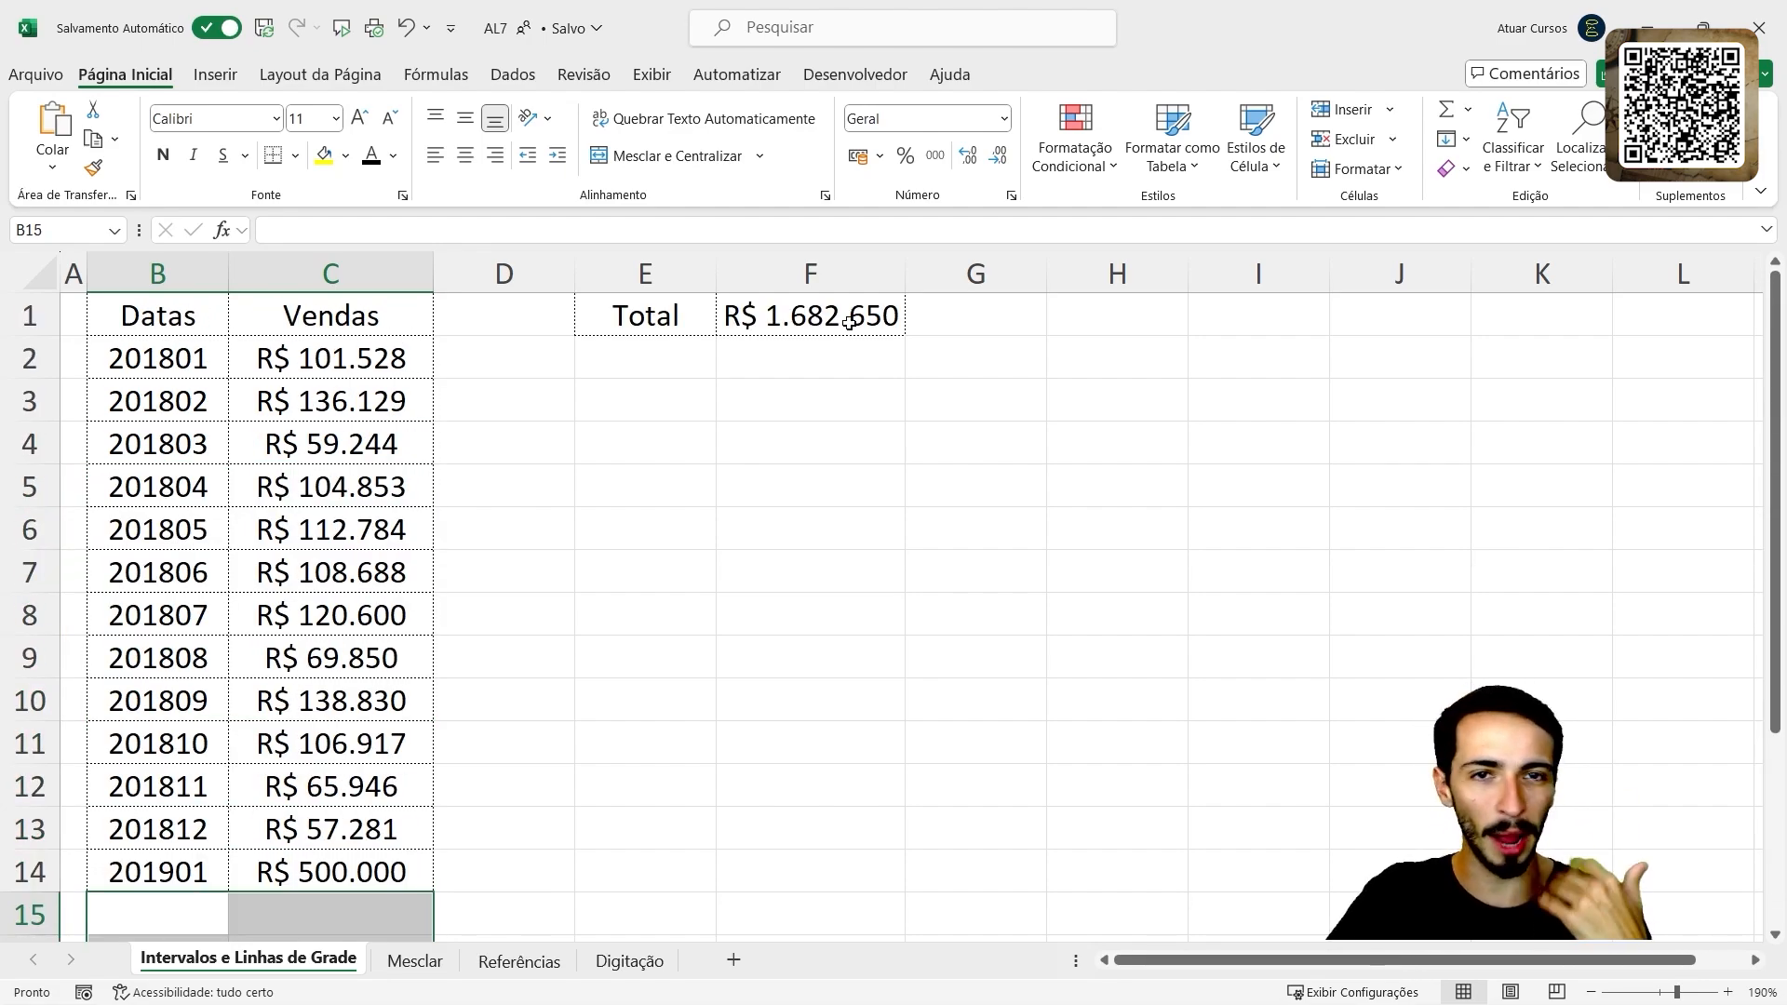
click(786, 496)
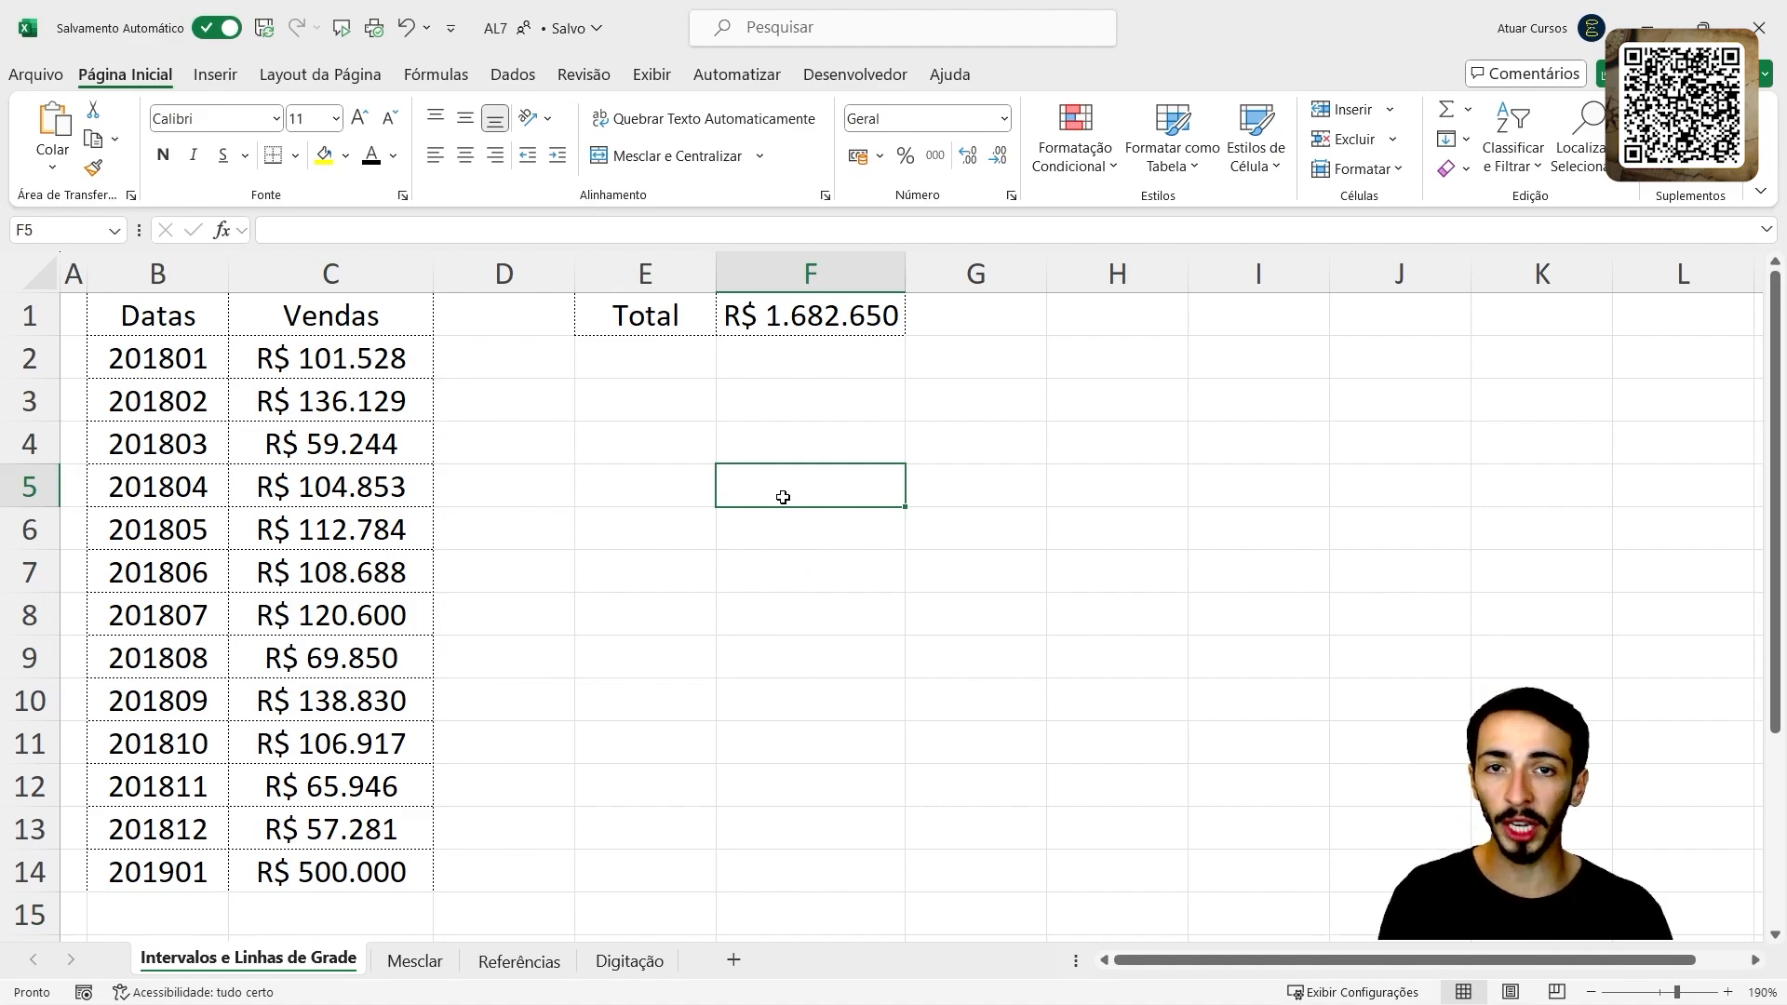
- Undo the F1 range change and the new record's sales value and date in row 14
key(ctrl+z)
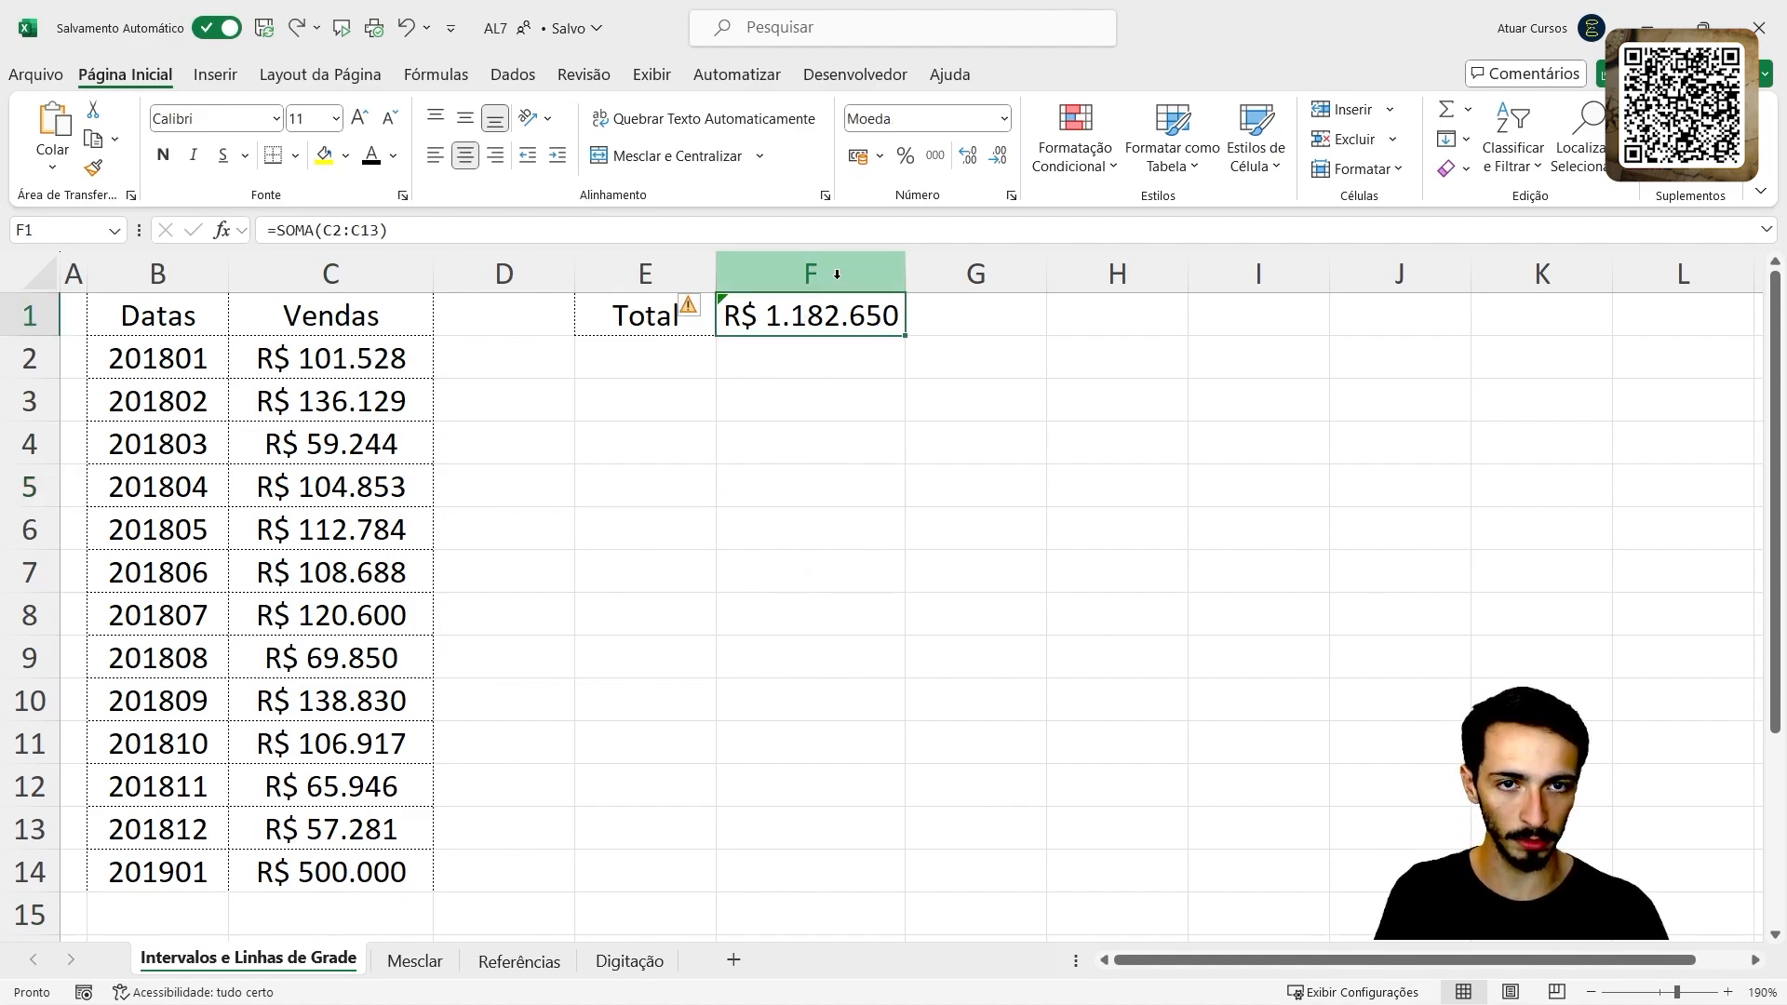
key(ctrl+z)
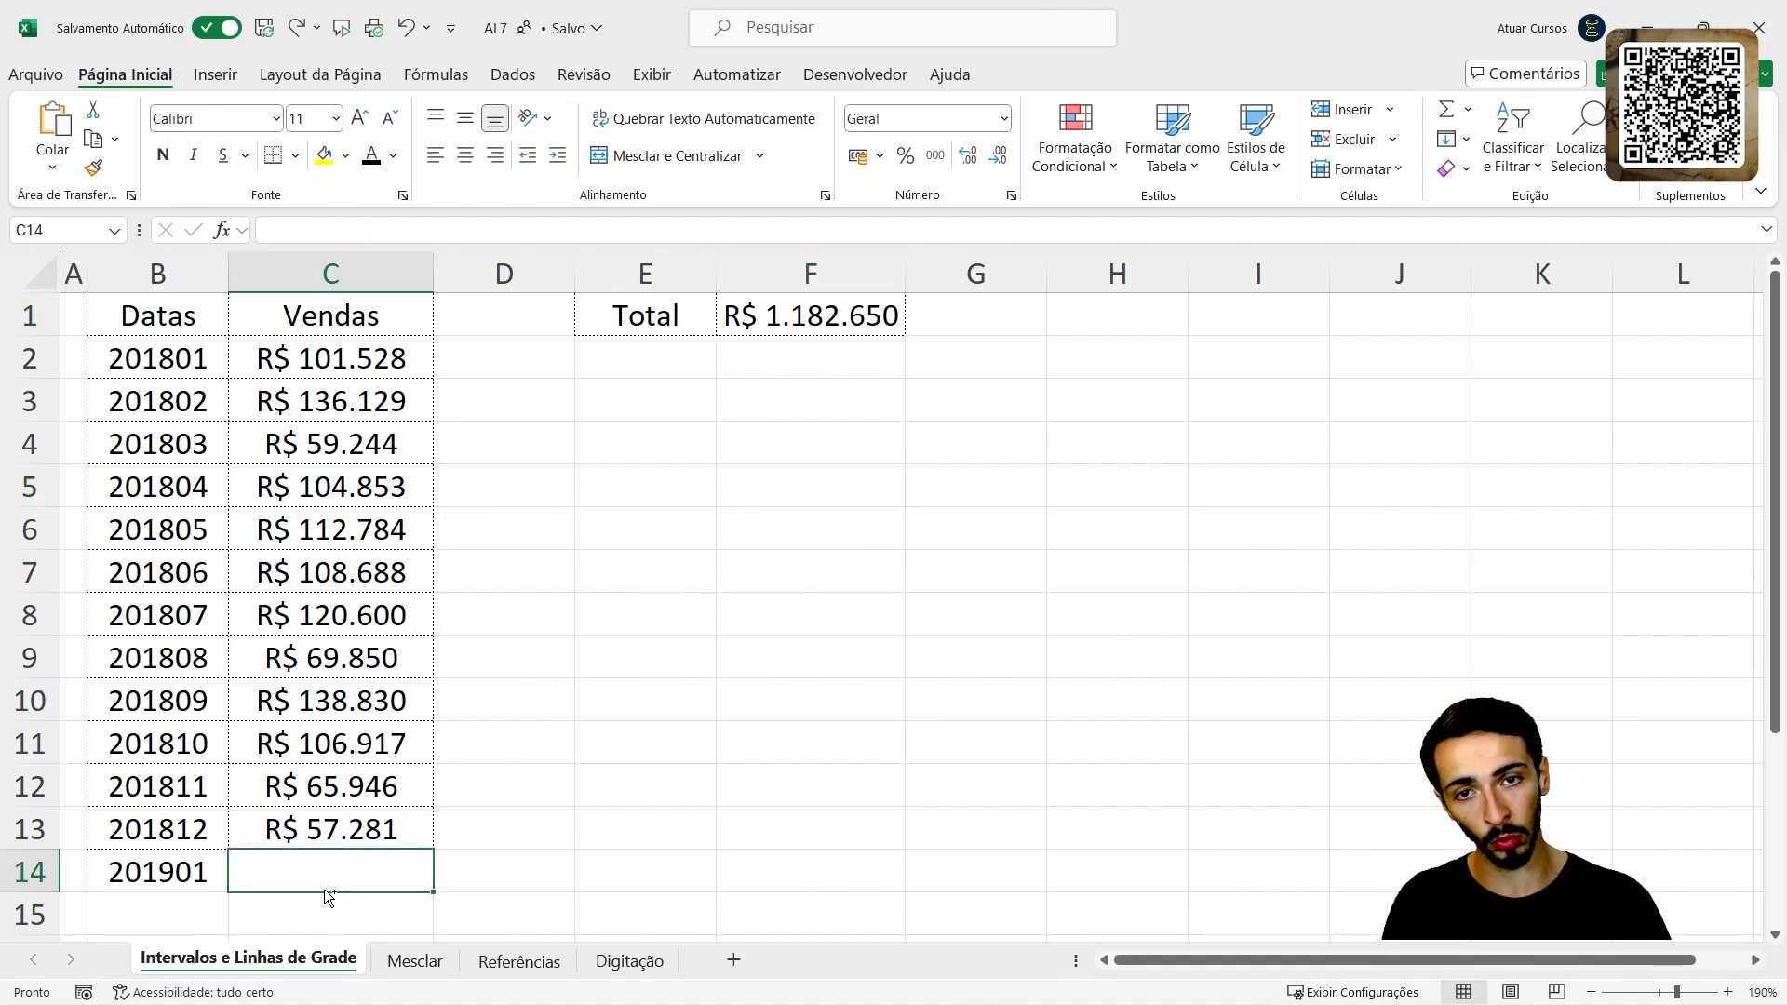
key(ctrl+z)
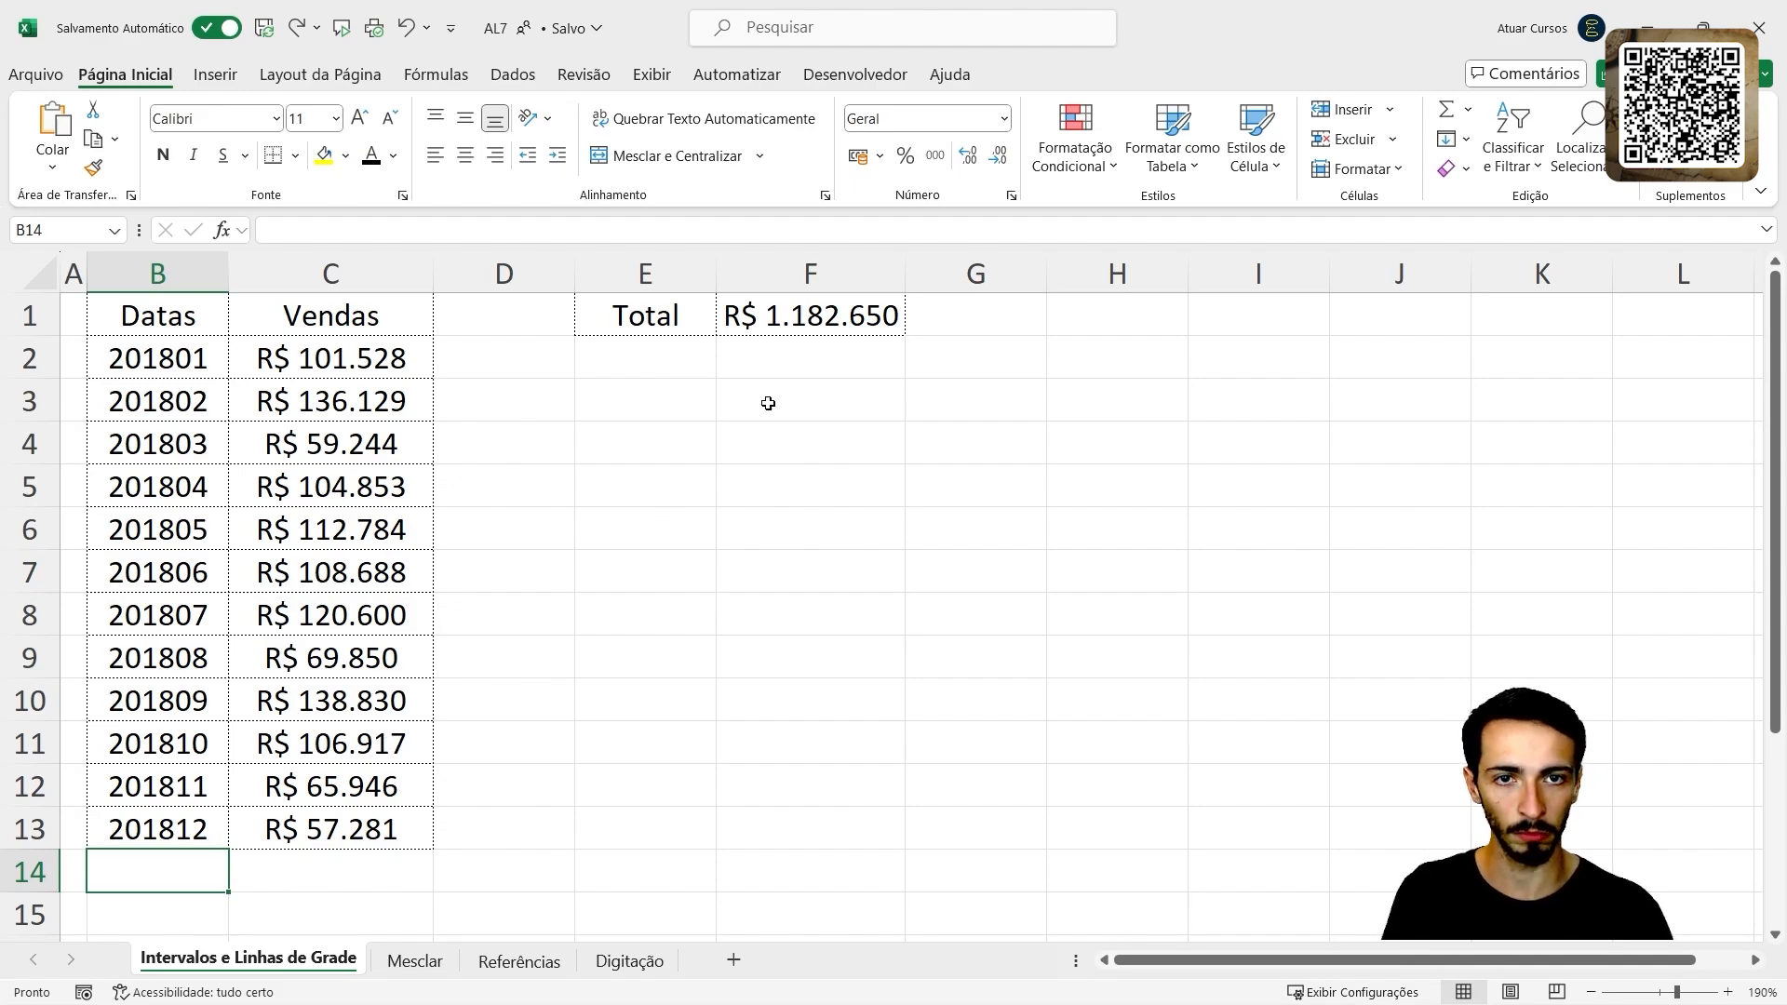
- Inspect the range summed by F1's SOMA formula and compare it with the empty cells B14:C14
click(840, 315)
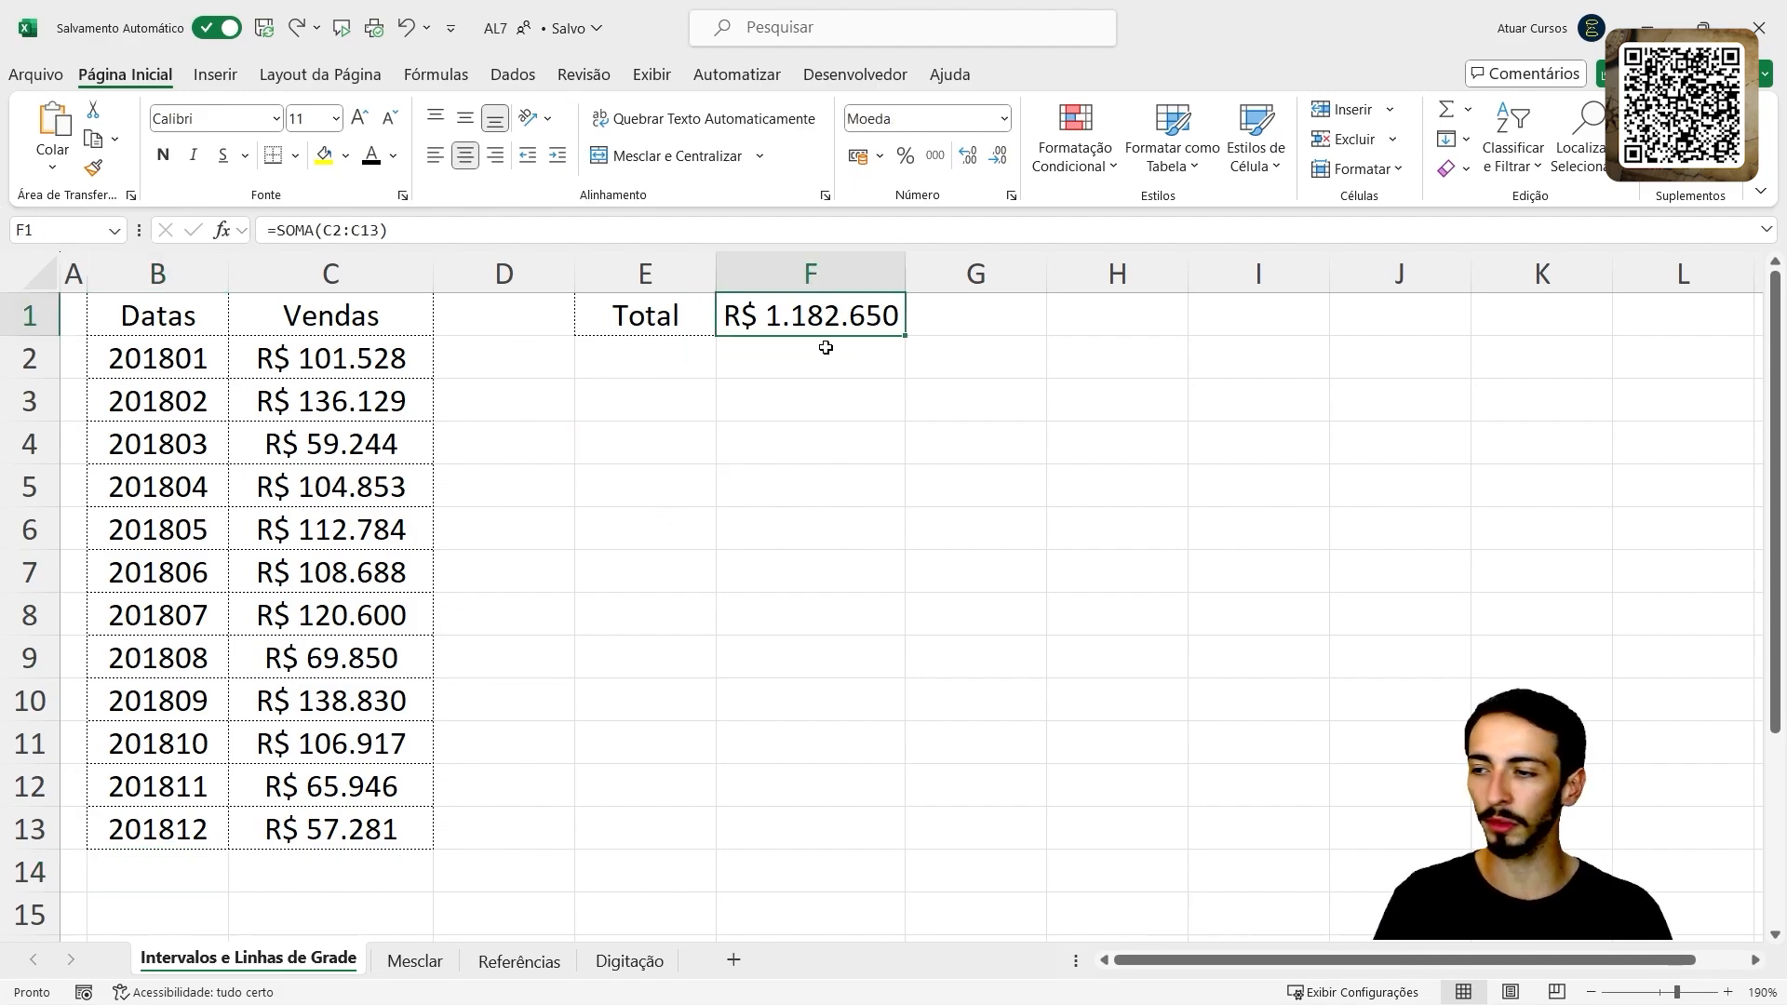
double_click(825, 330)
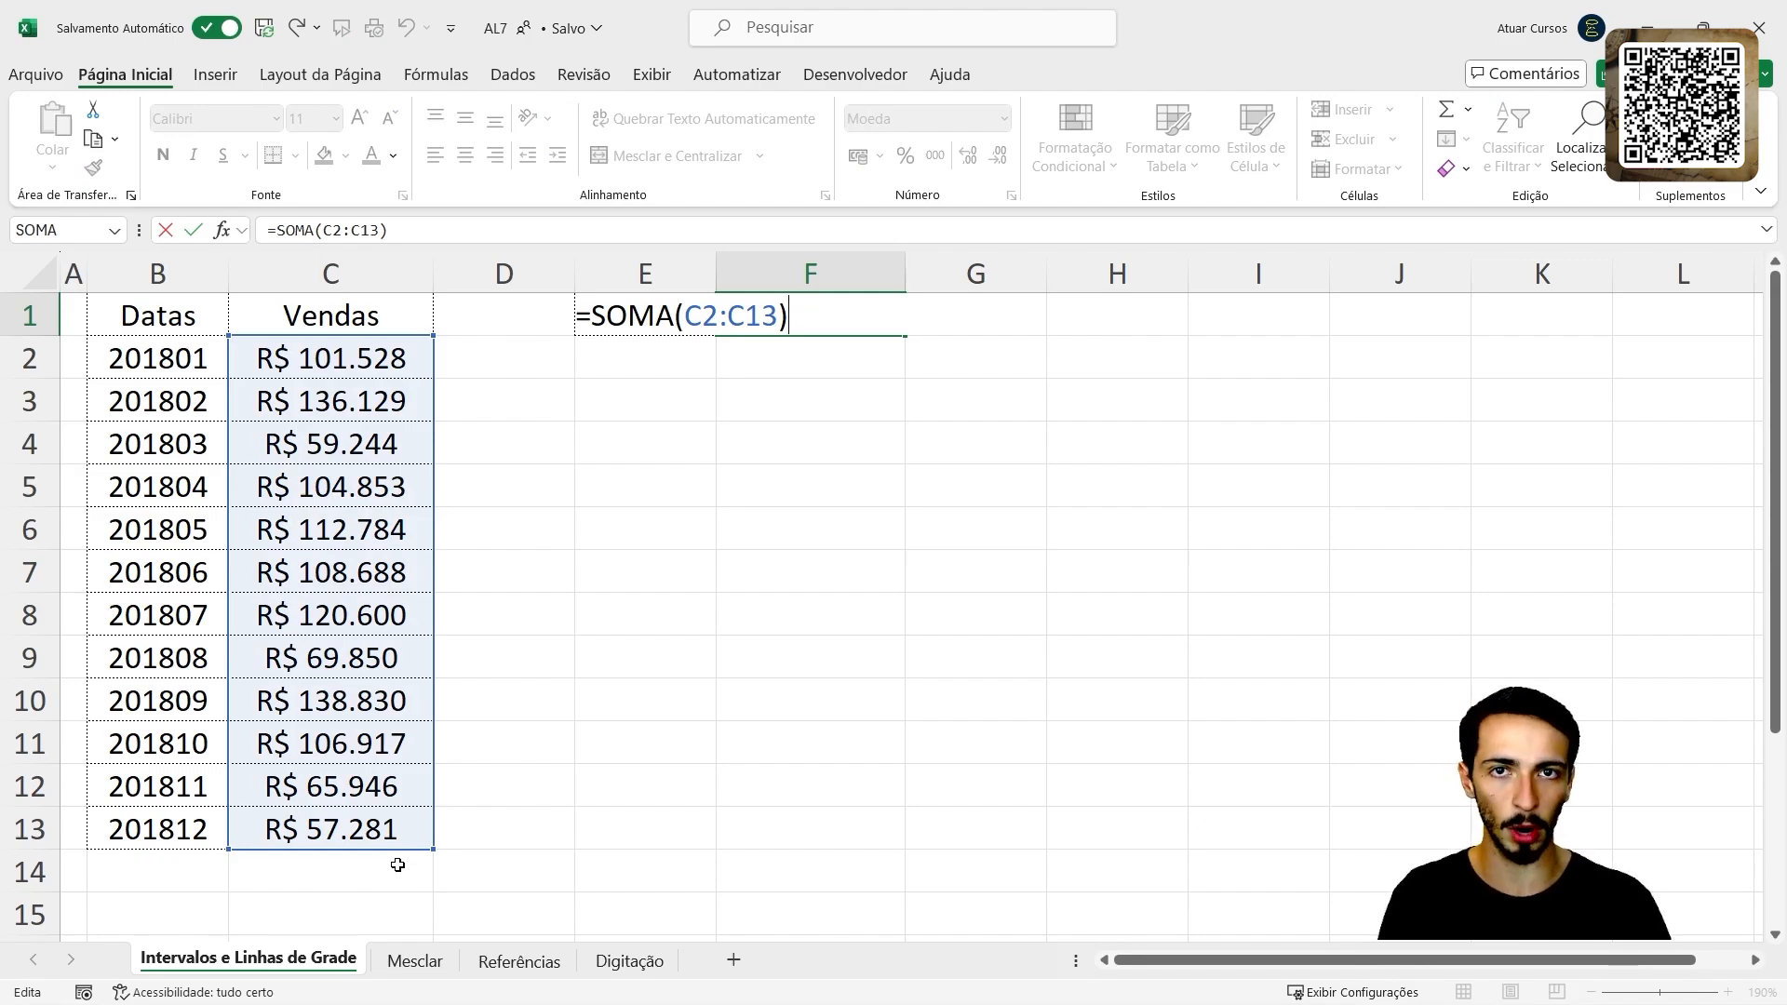
key(Escape)
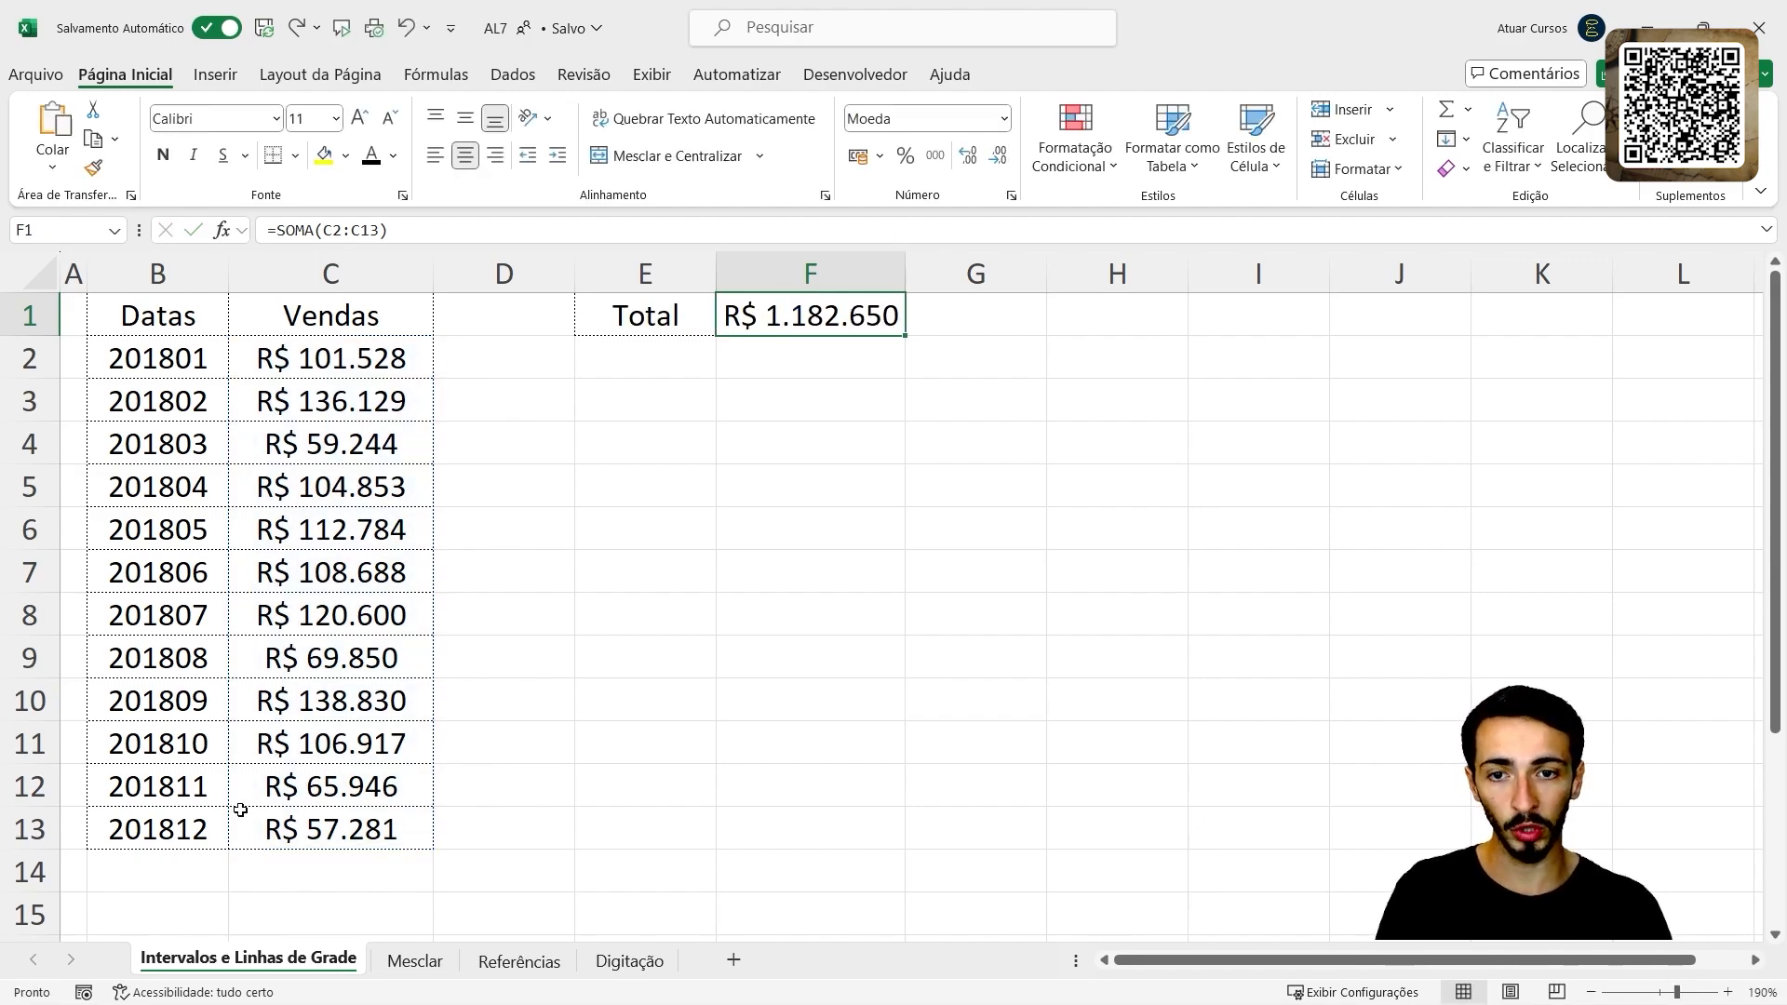
drag(135, 869, 382, 869)
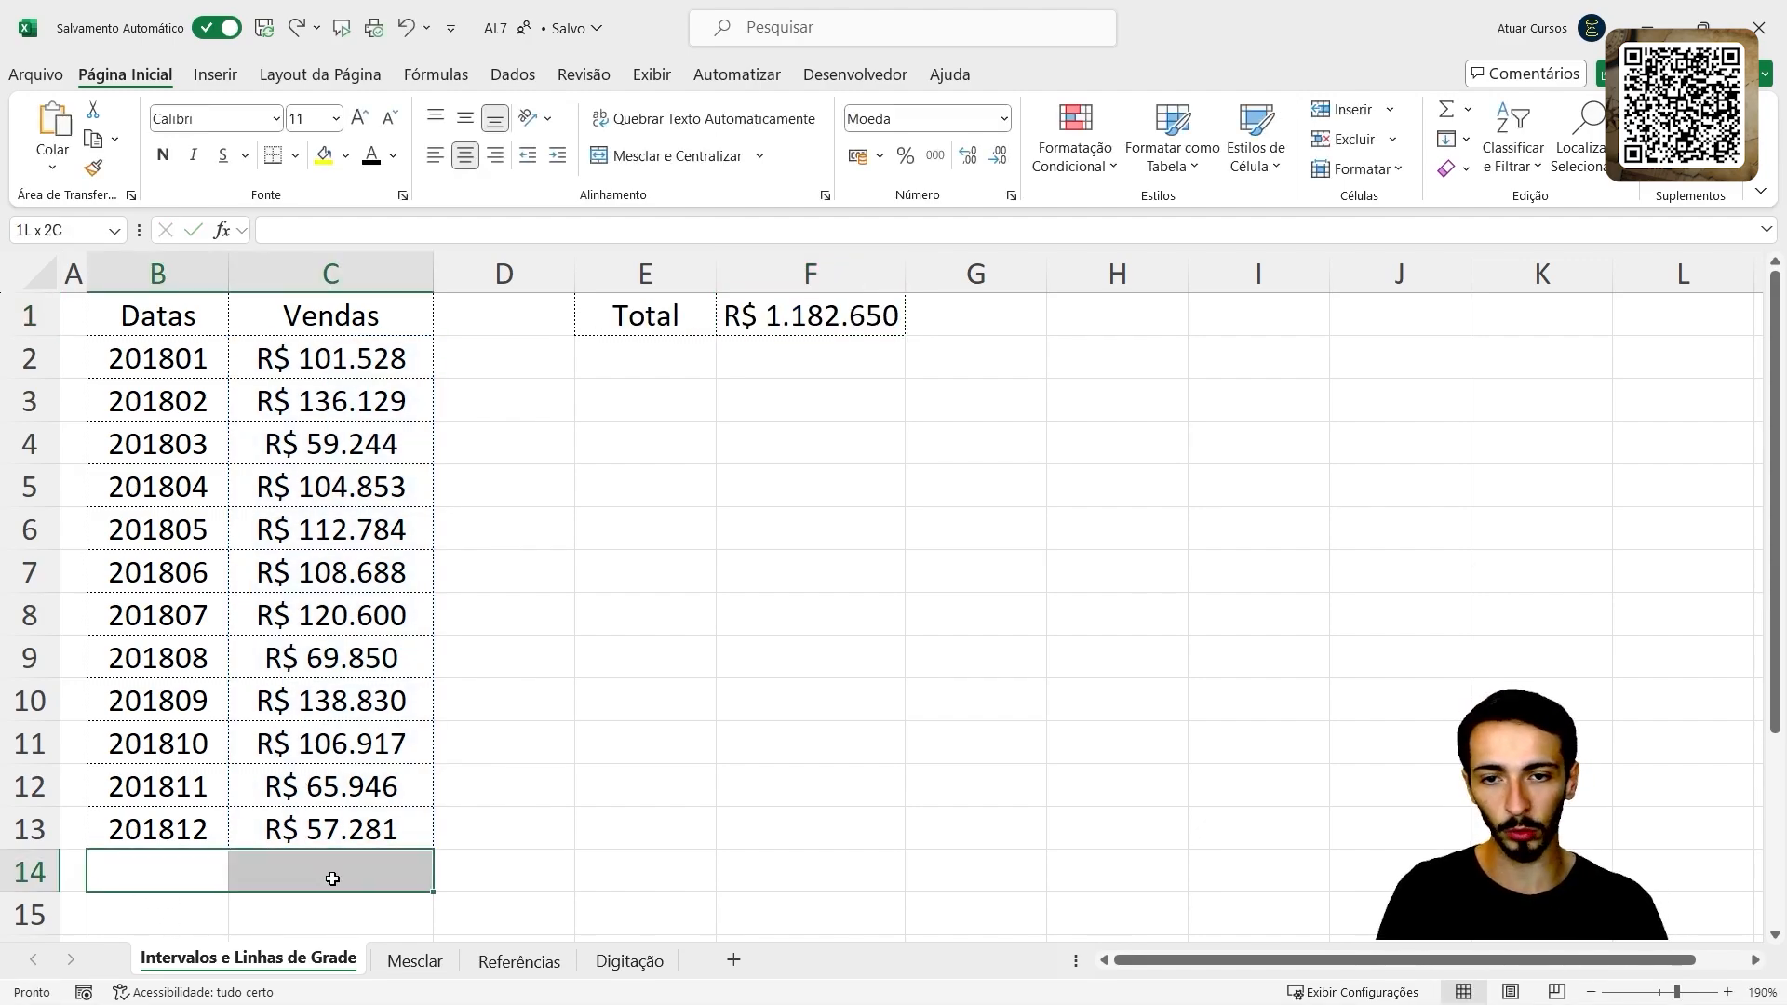
click(841, 319)
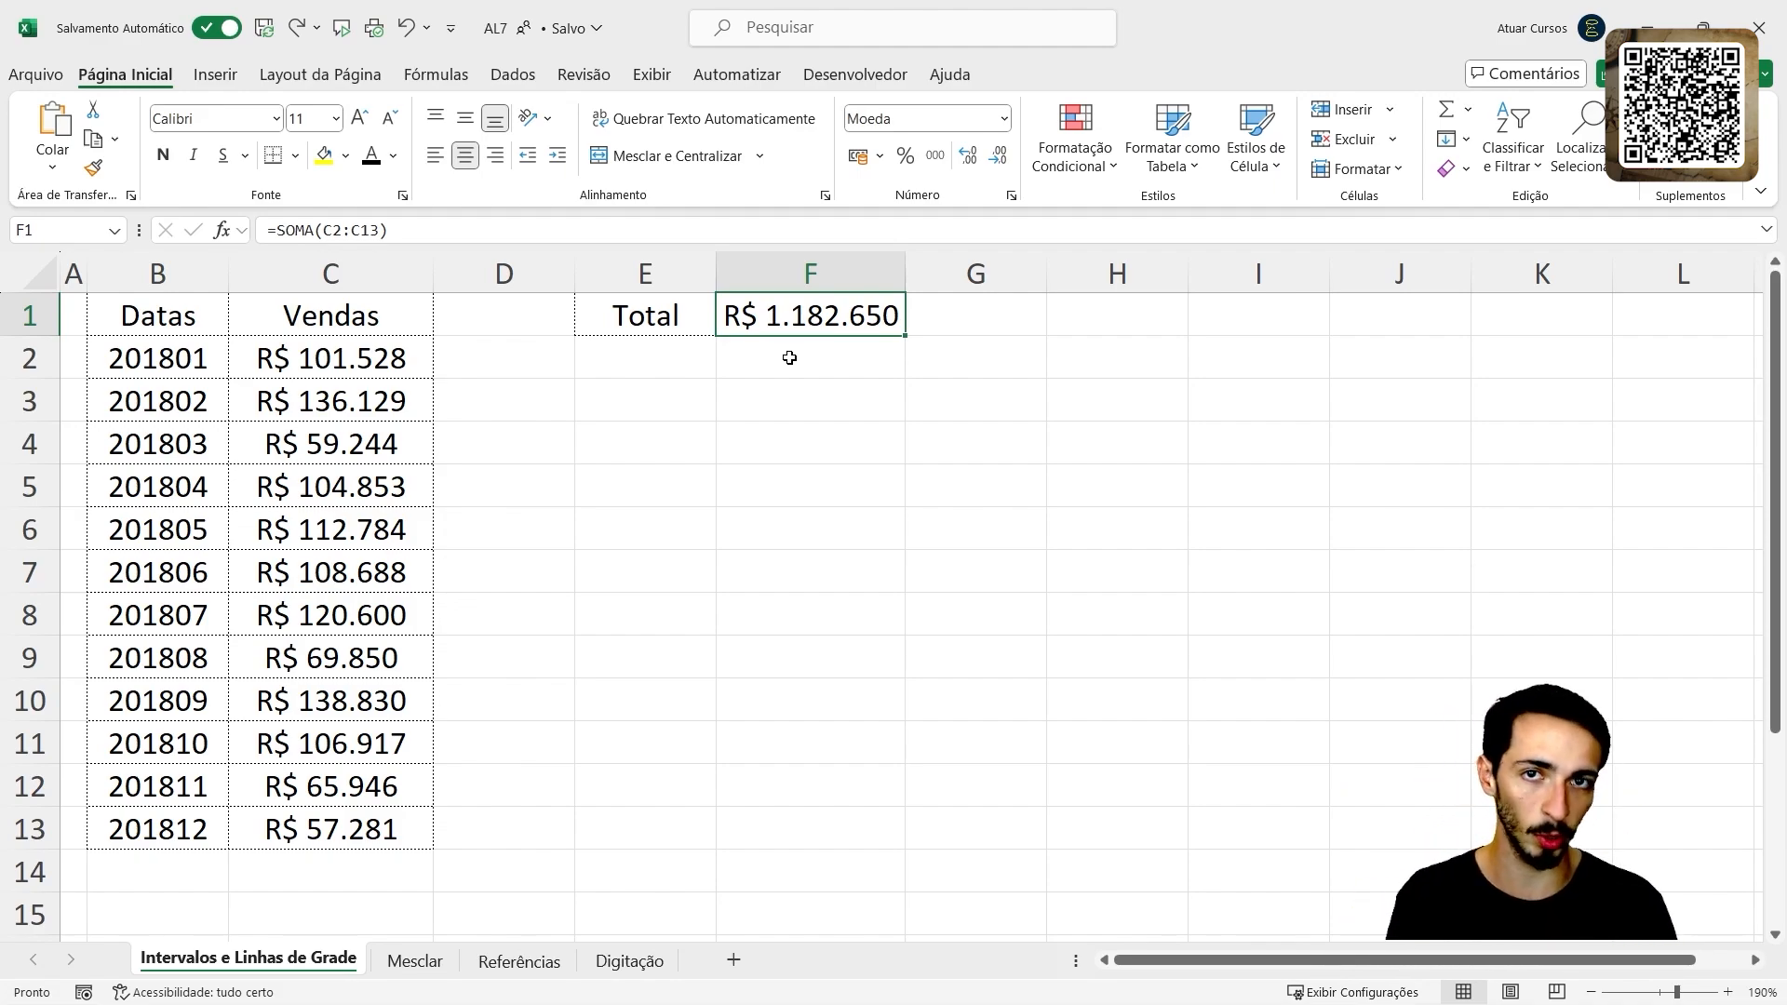
- Remove the range and closing parenthesis from F1's formula, leaving =SOMA( open for a new reference
key(F2)
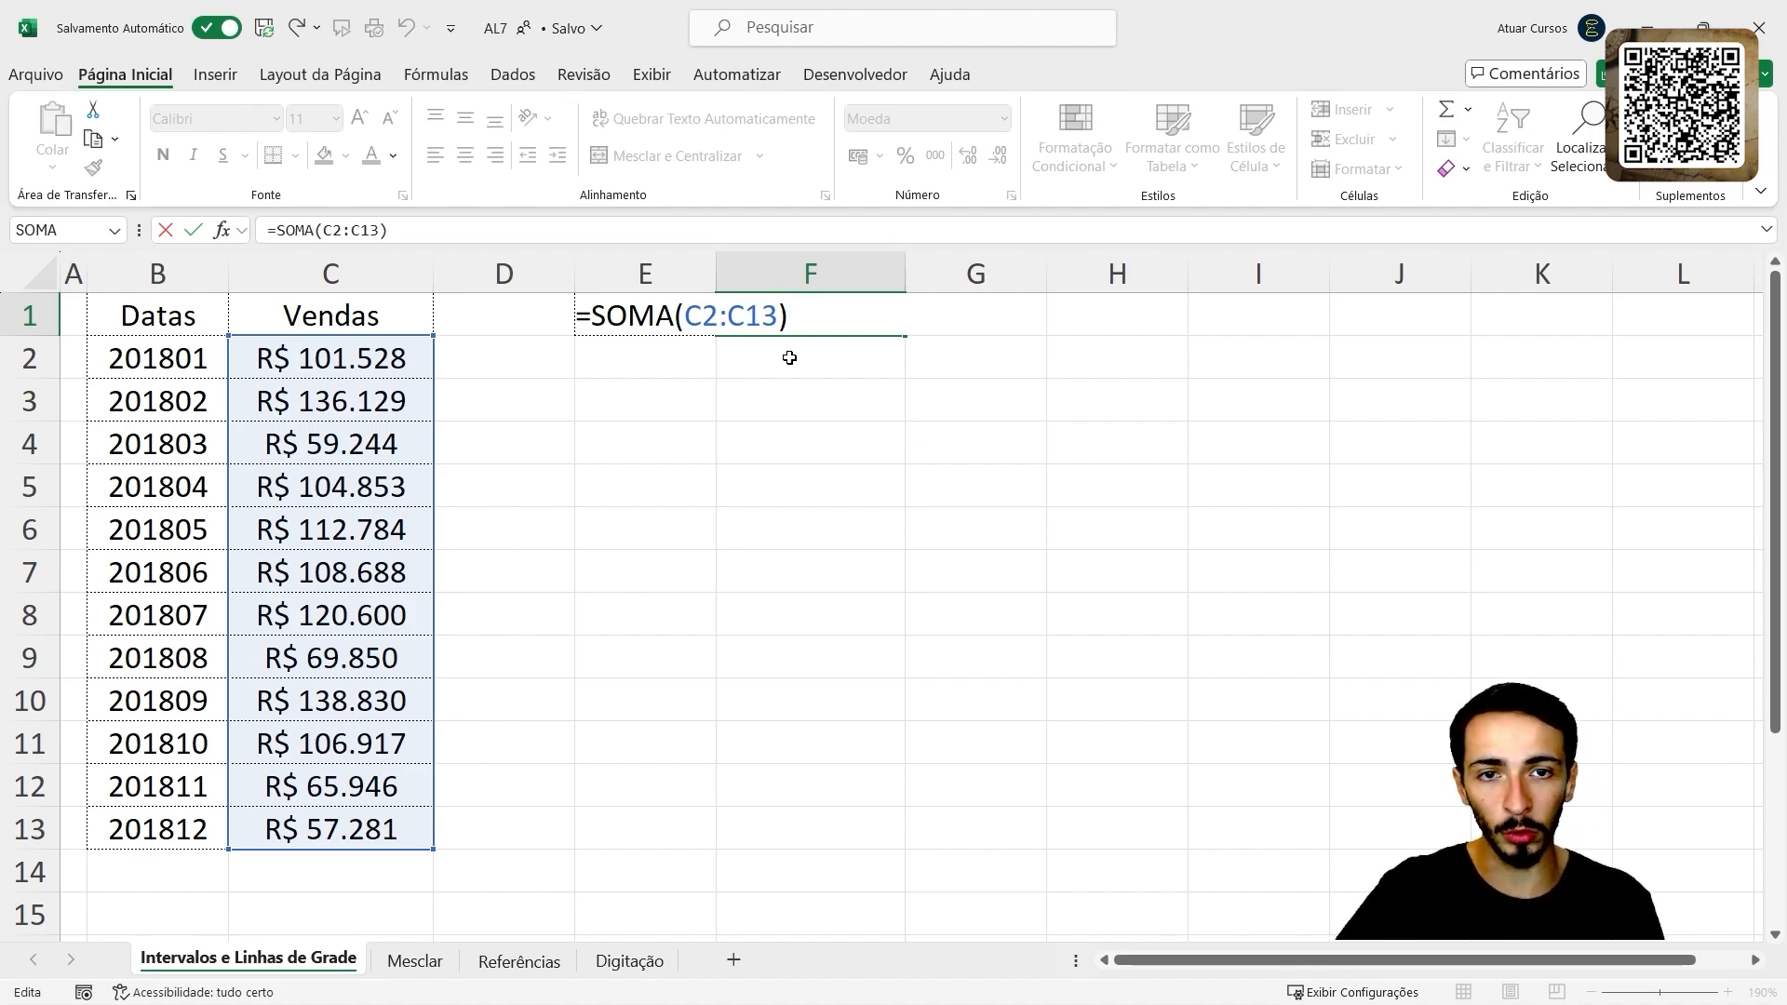
key(BackSpace)
key(BackSpace)
key(BackSpace)
key(BackSpace)
key(BackSpace)
key(BackSpace)
key(BackSpace)
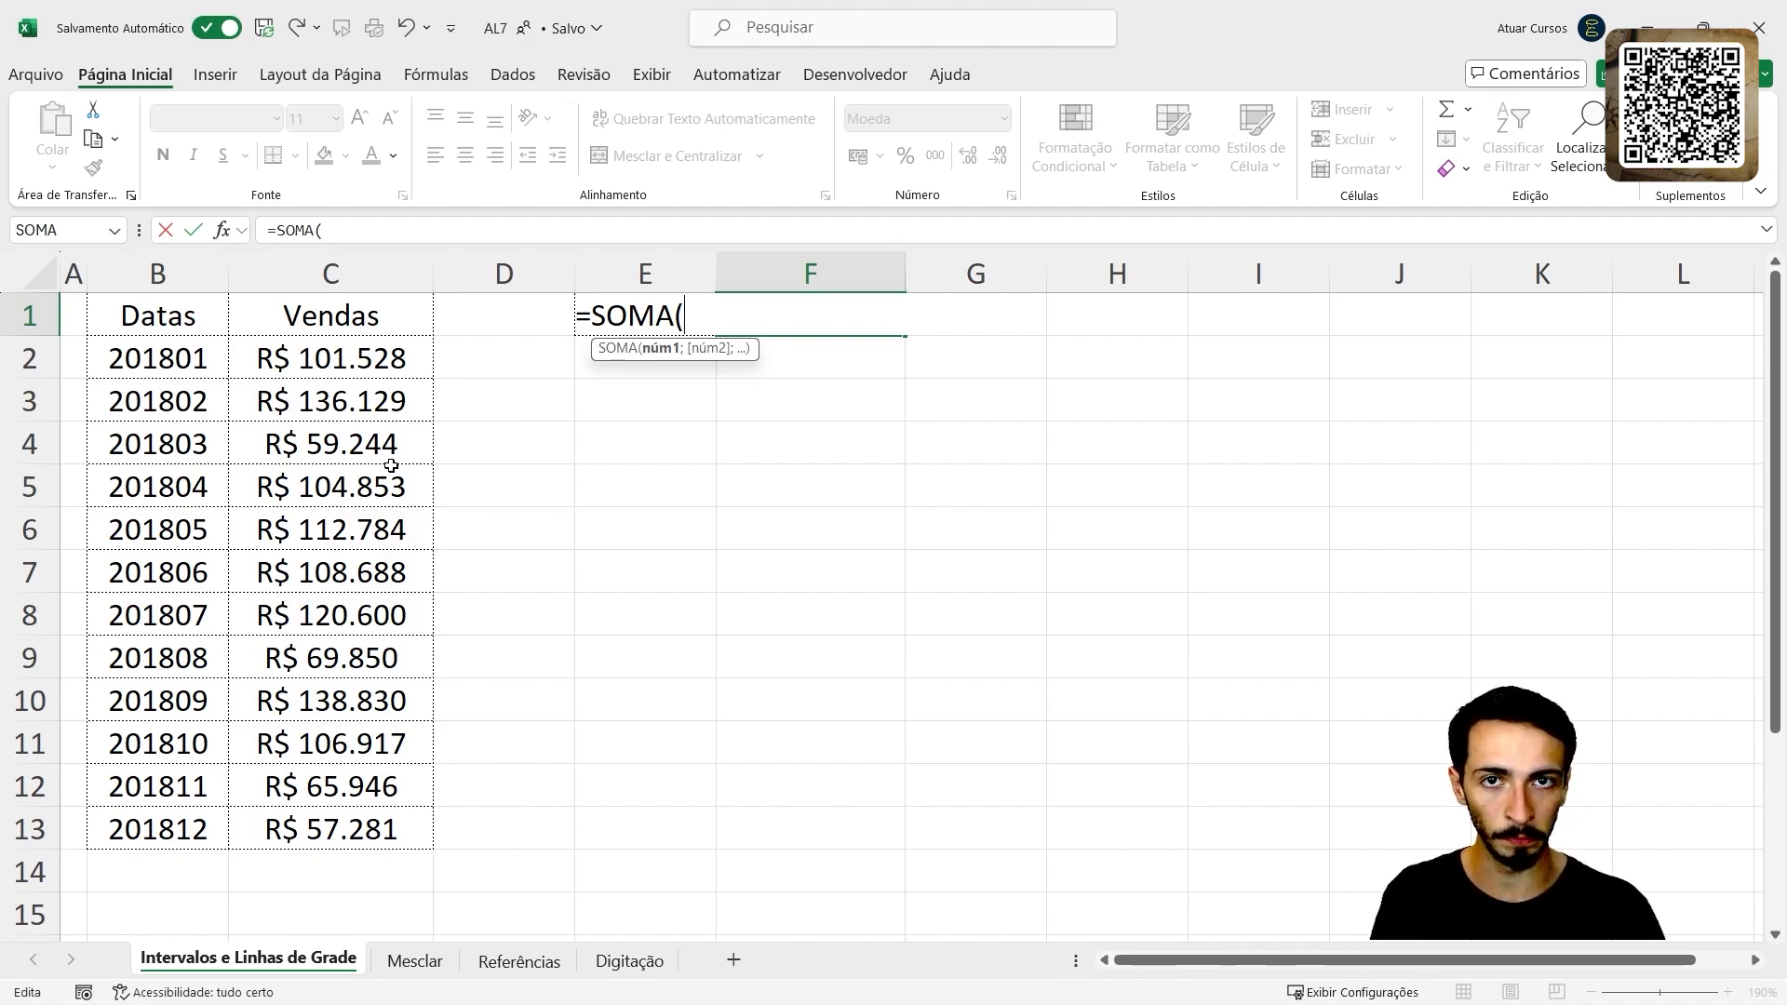
- Try various single Vendas cells, the whole of column C, and the range C2:C13 as the SOMA argument
click(361, 596)
click(347, 335)
click(331, 530)
click(330, 699)
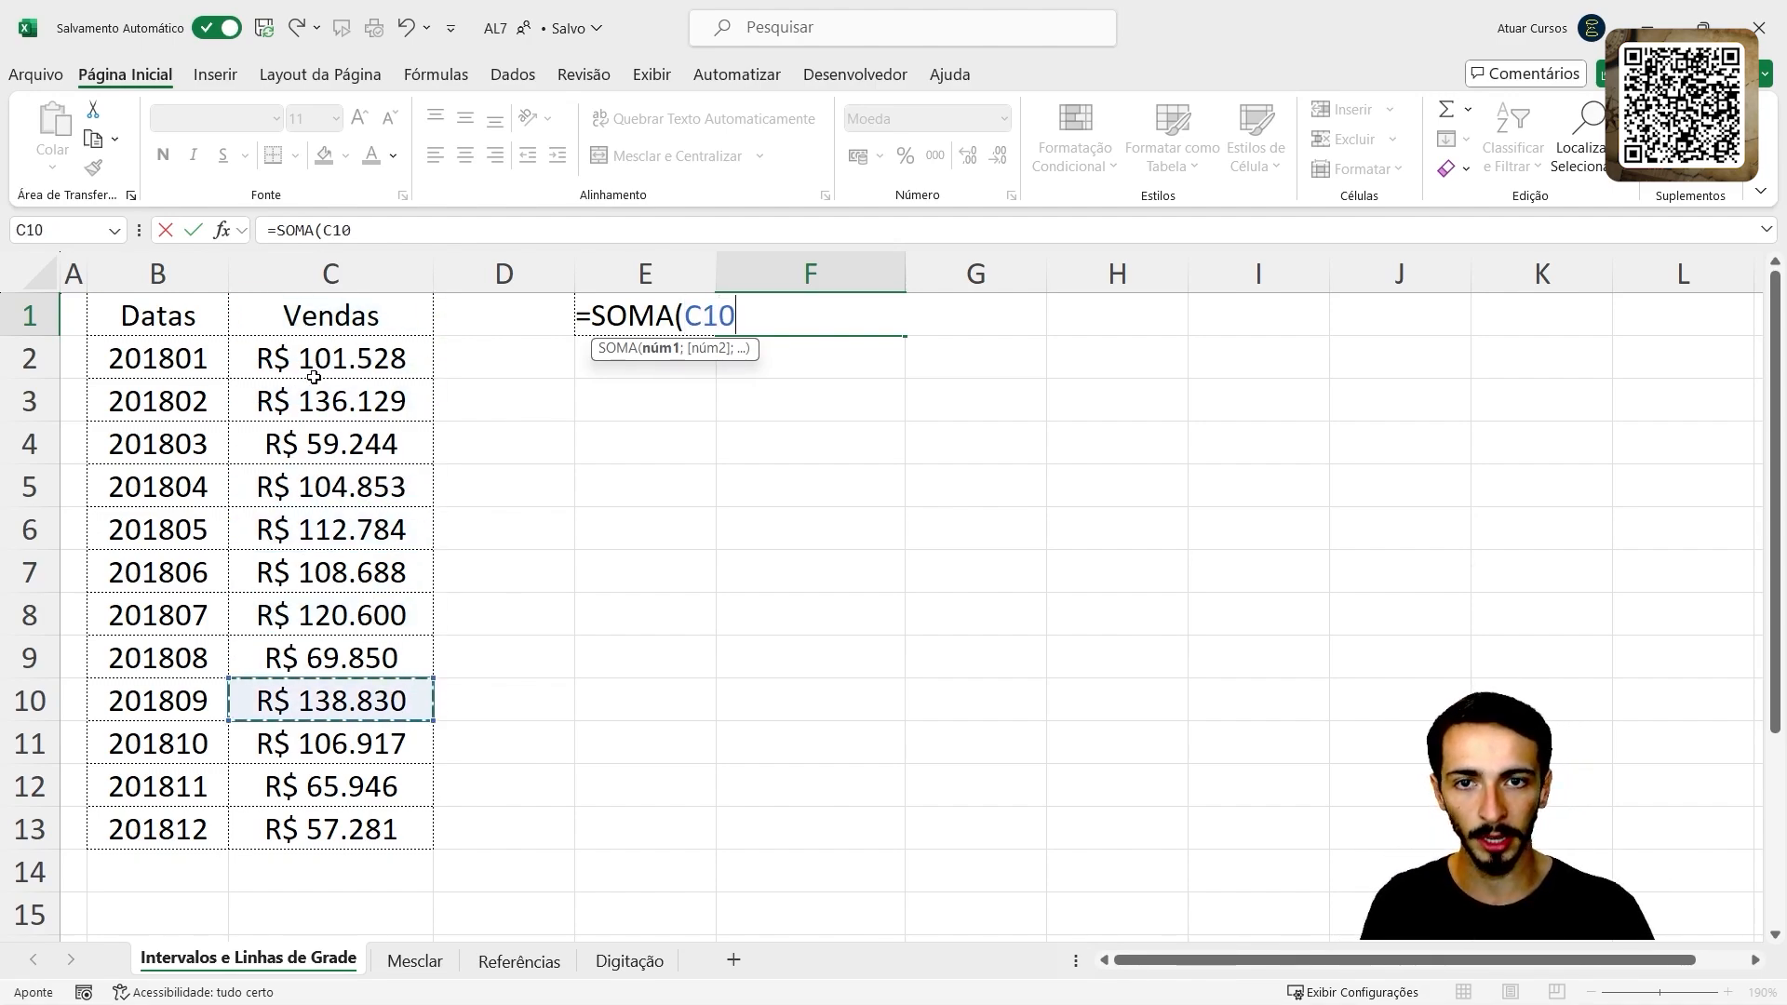
click(343, 440)
click(359, 616)
click(338, 567)
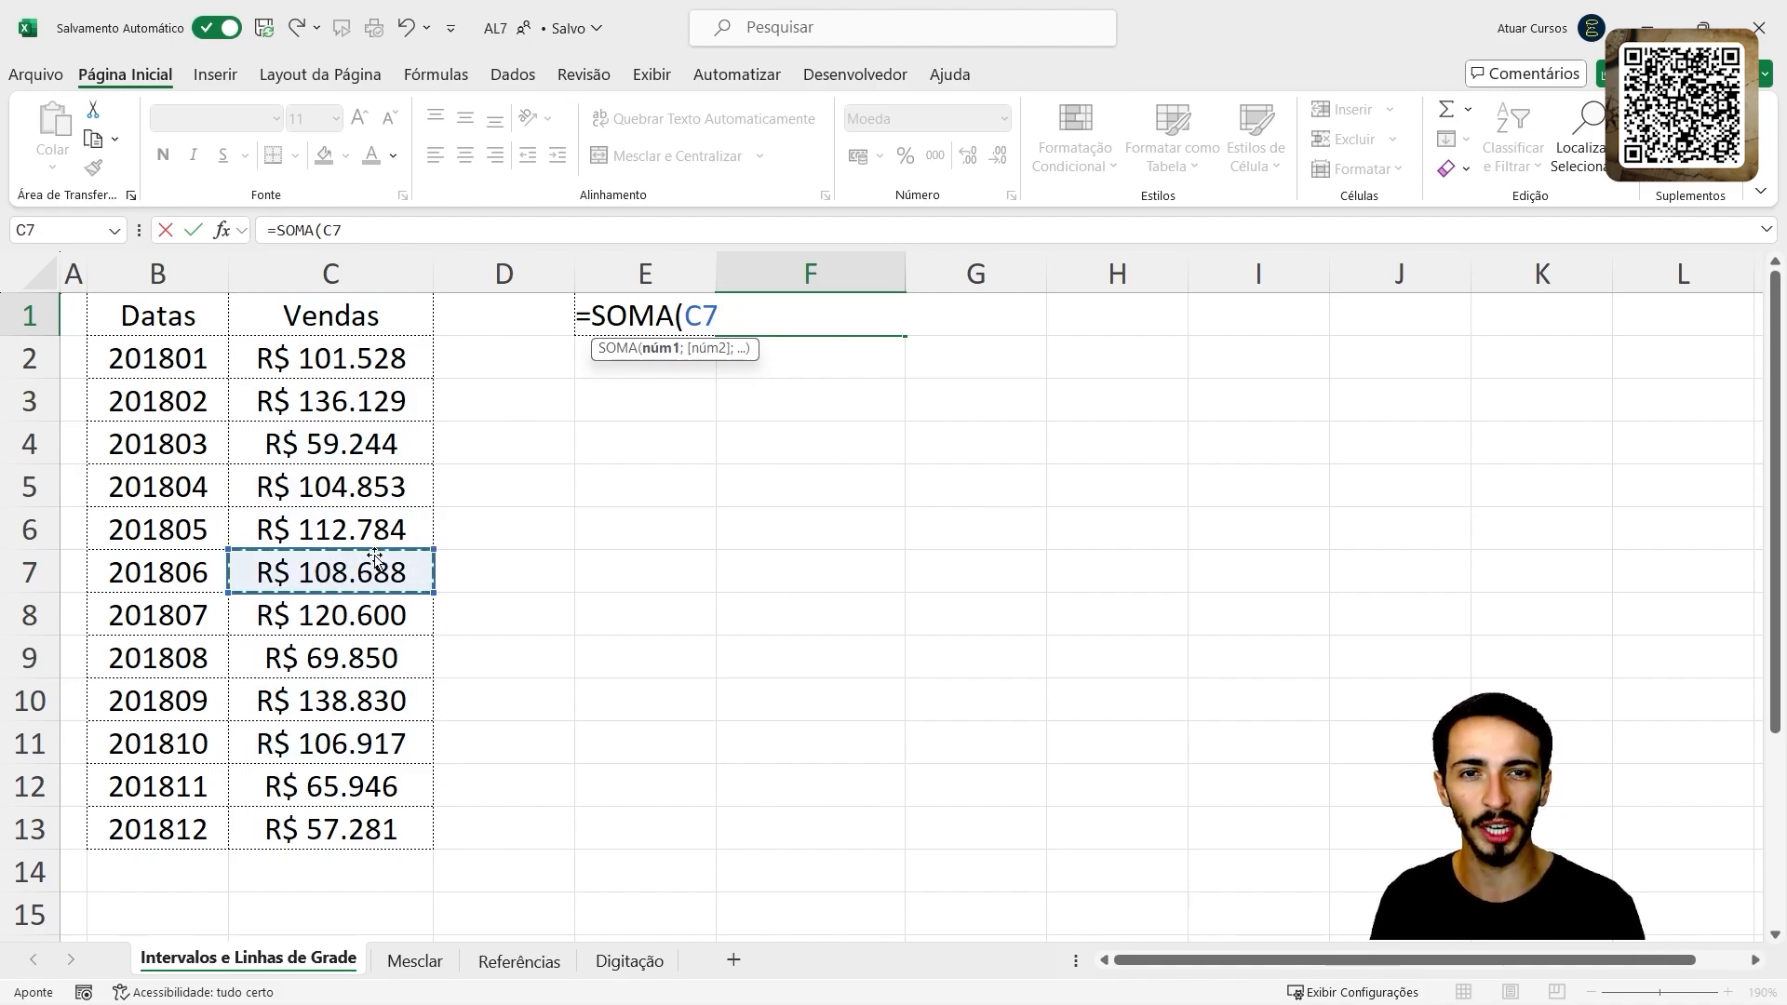
key(ctrl+space)
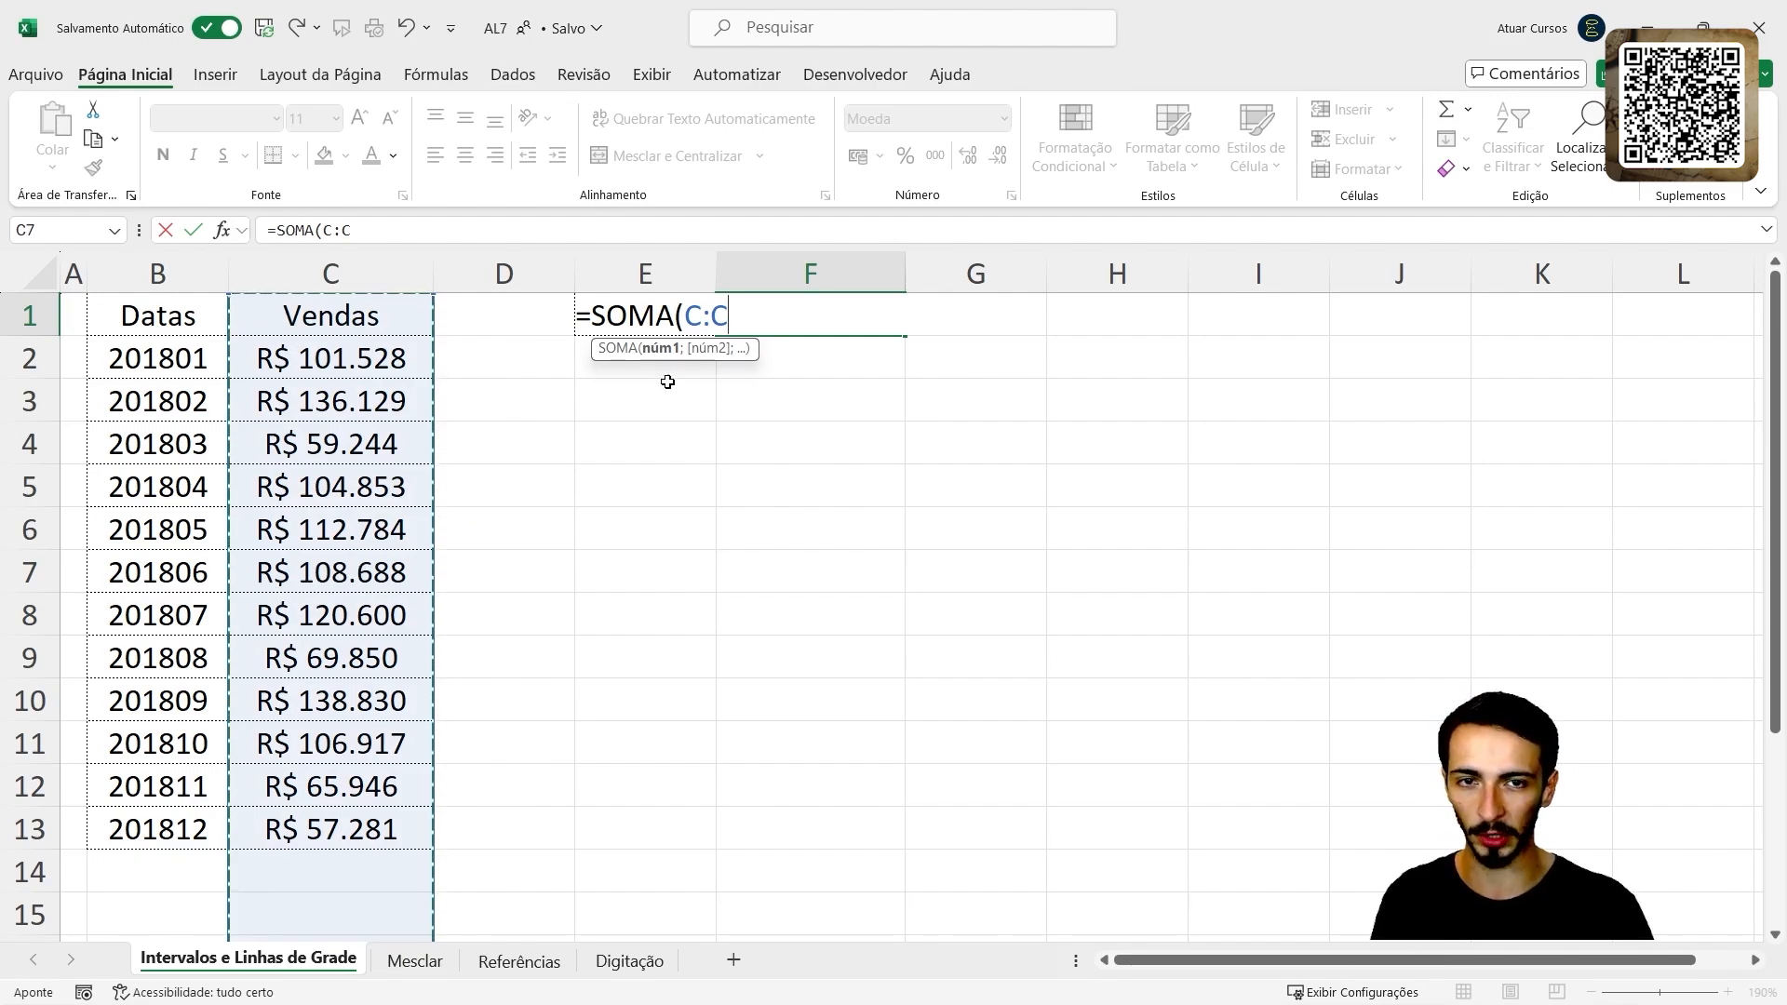
drag(410, 358, 316, 842)
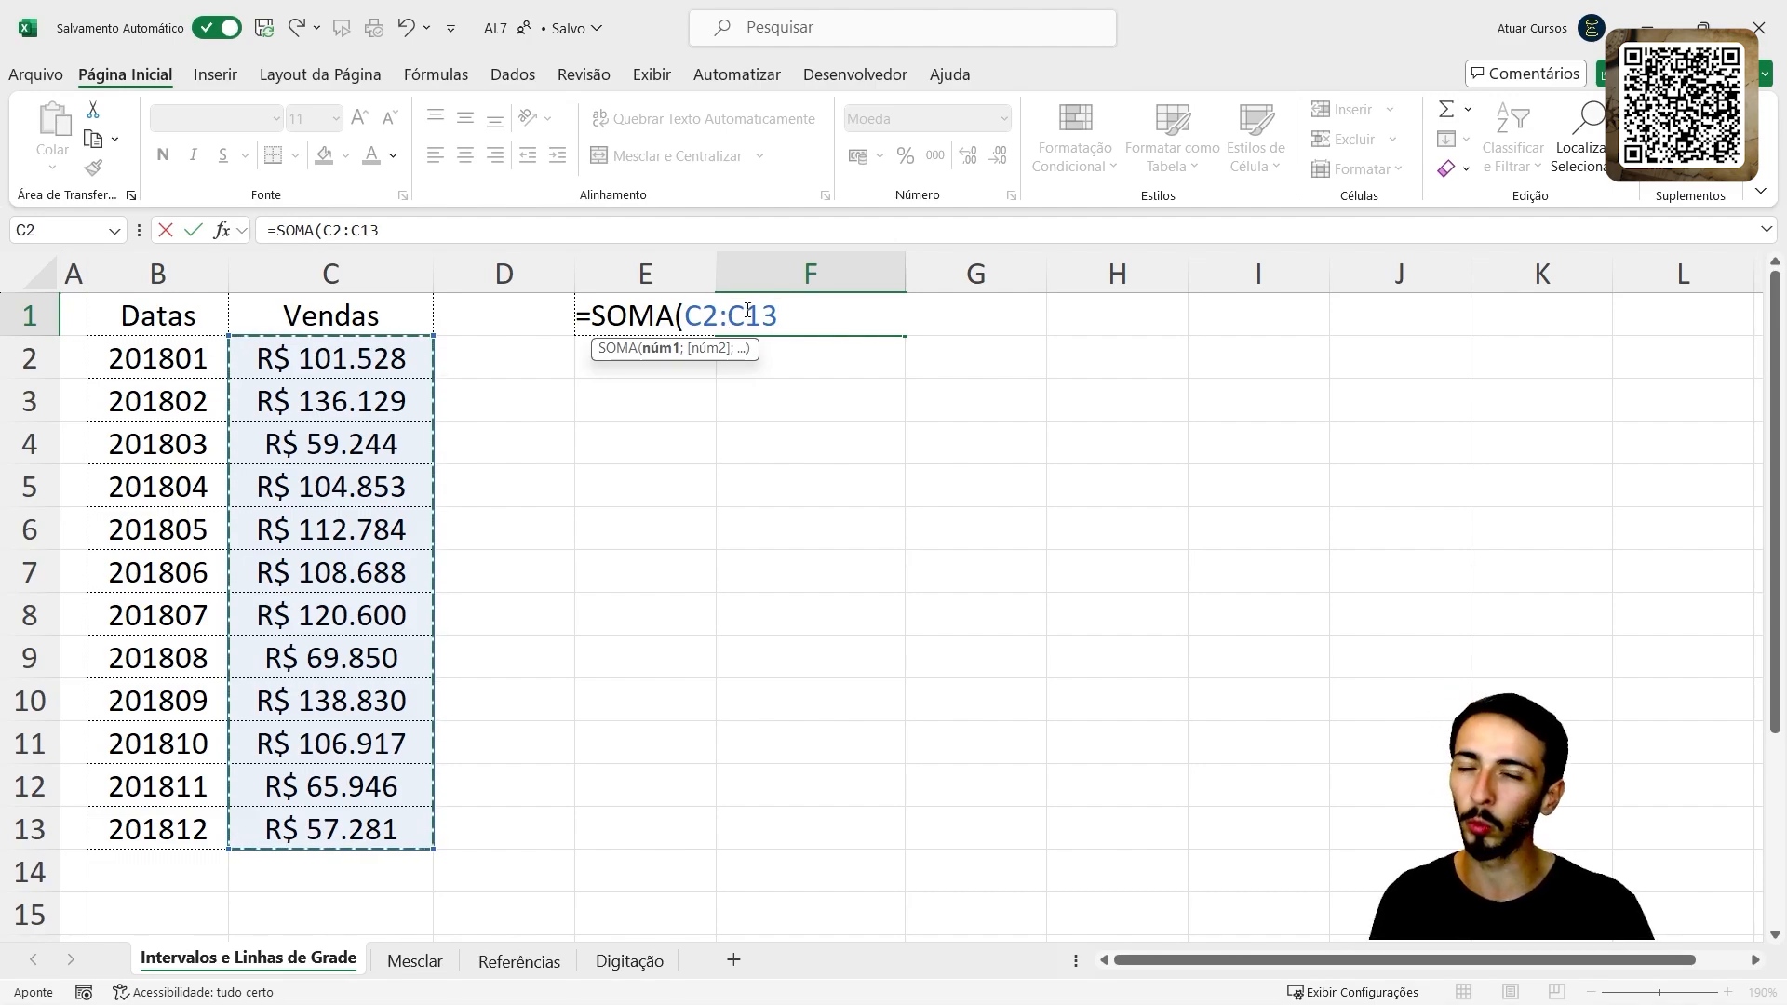
- Set the SOMA argument to the entire column C, starting from a sales cell inside it
click(362, 515)
key(ctrl+space)
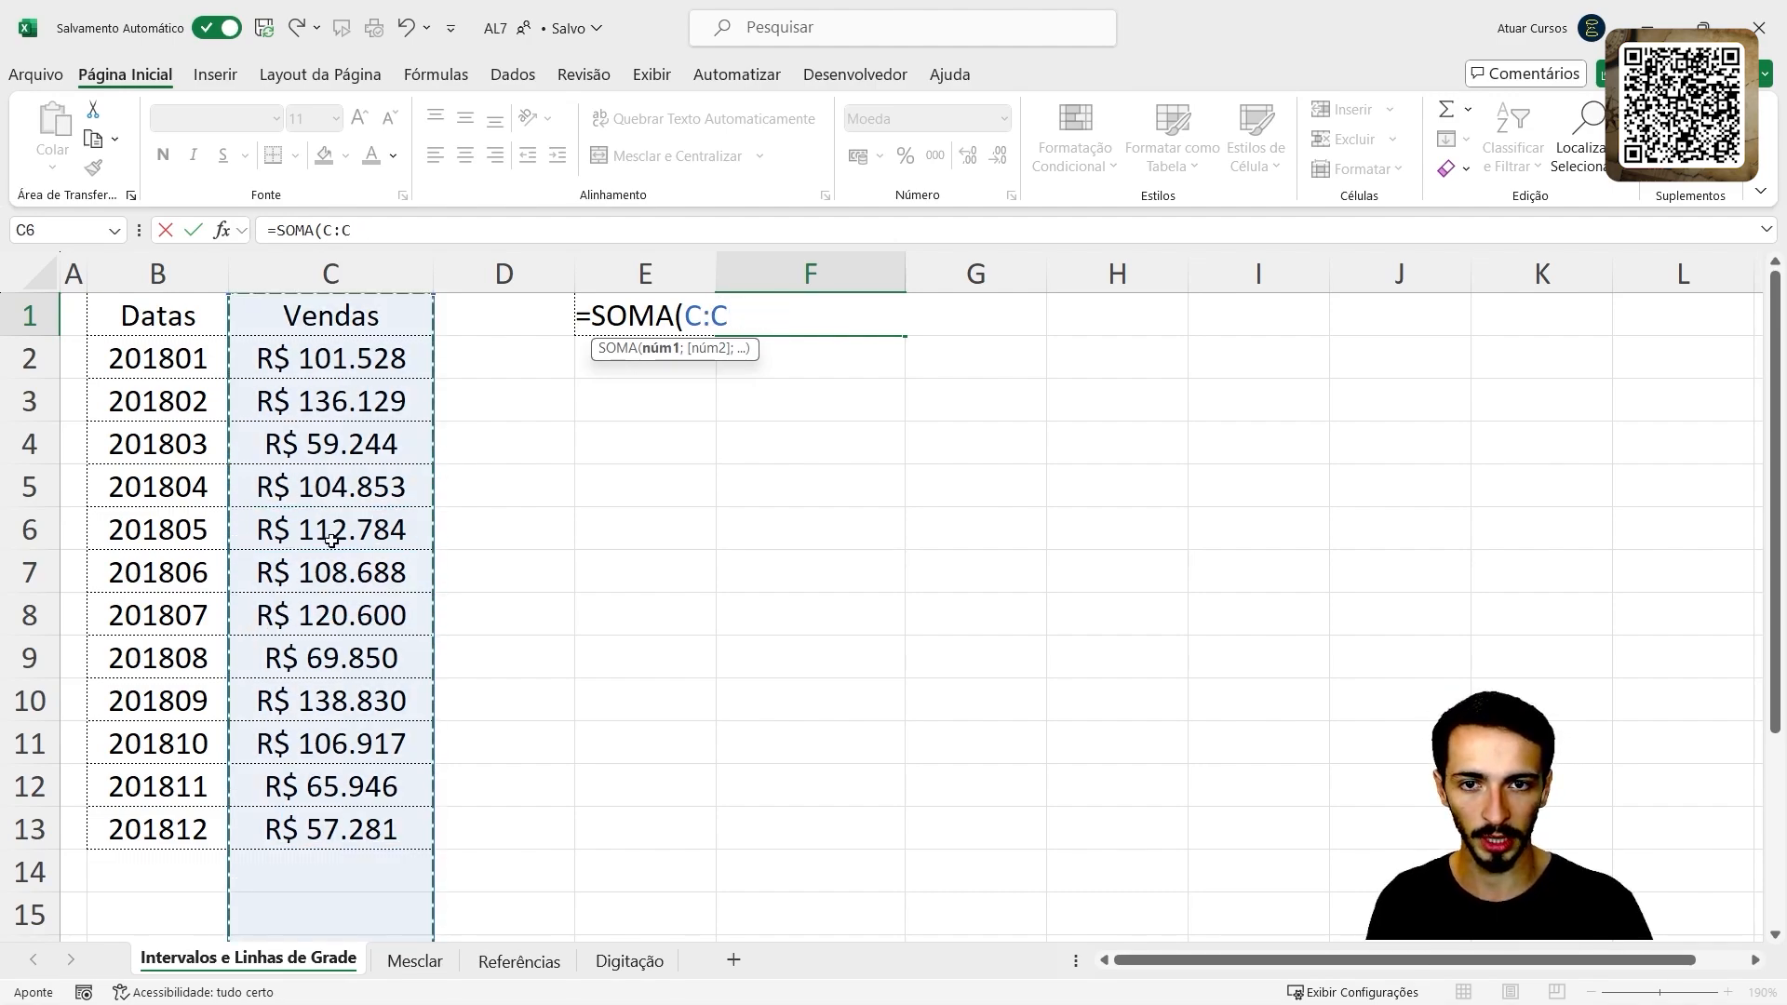
click(334, 542)
click(350, 648)
click(358, 698)
click(370, 590)
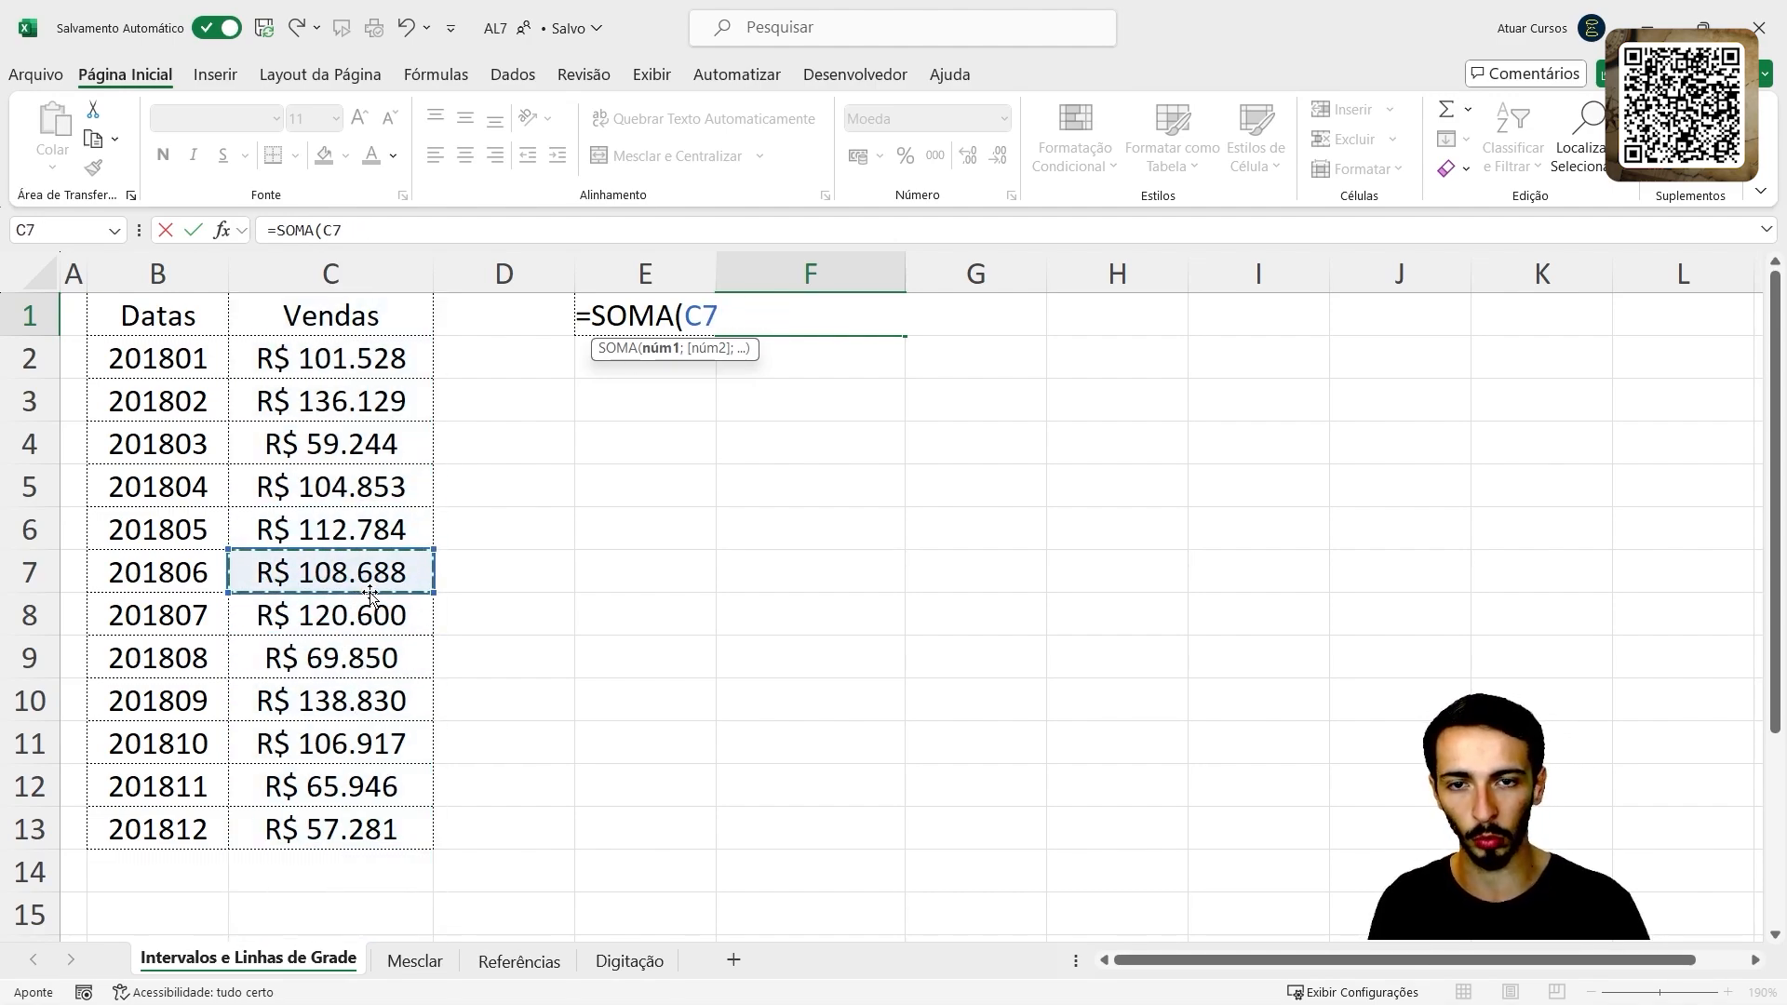
key(ctrl+space)
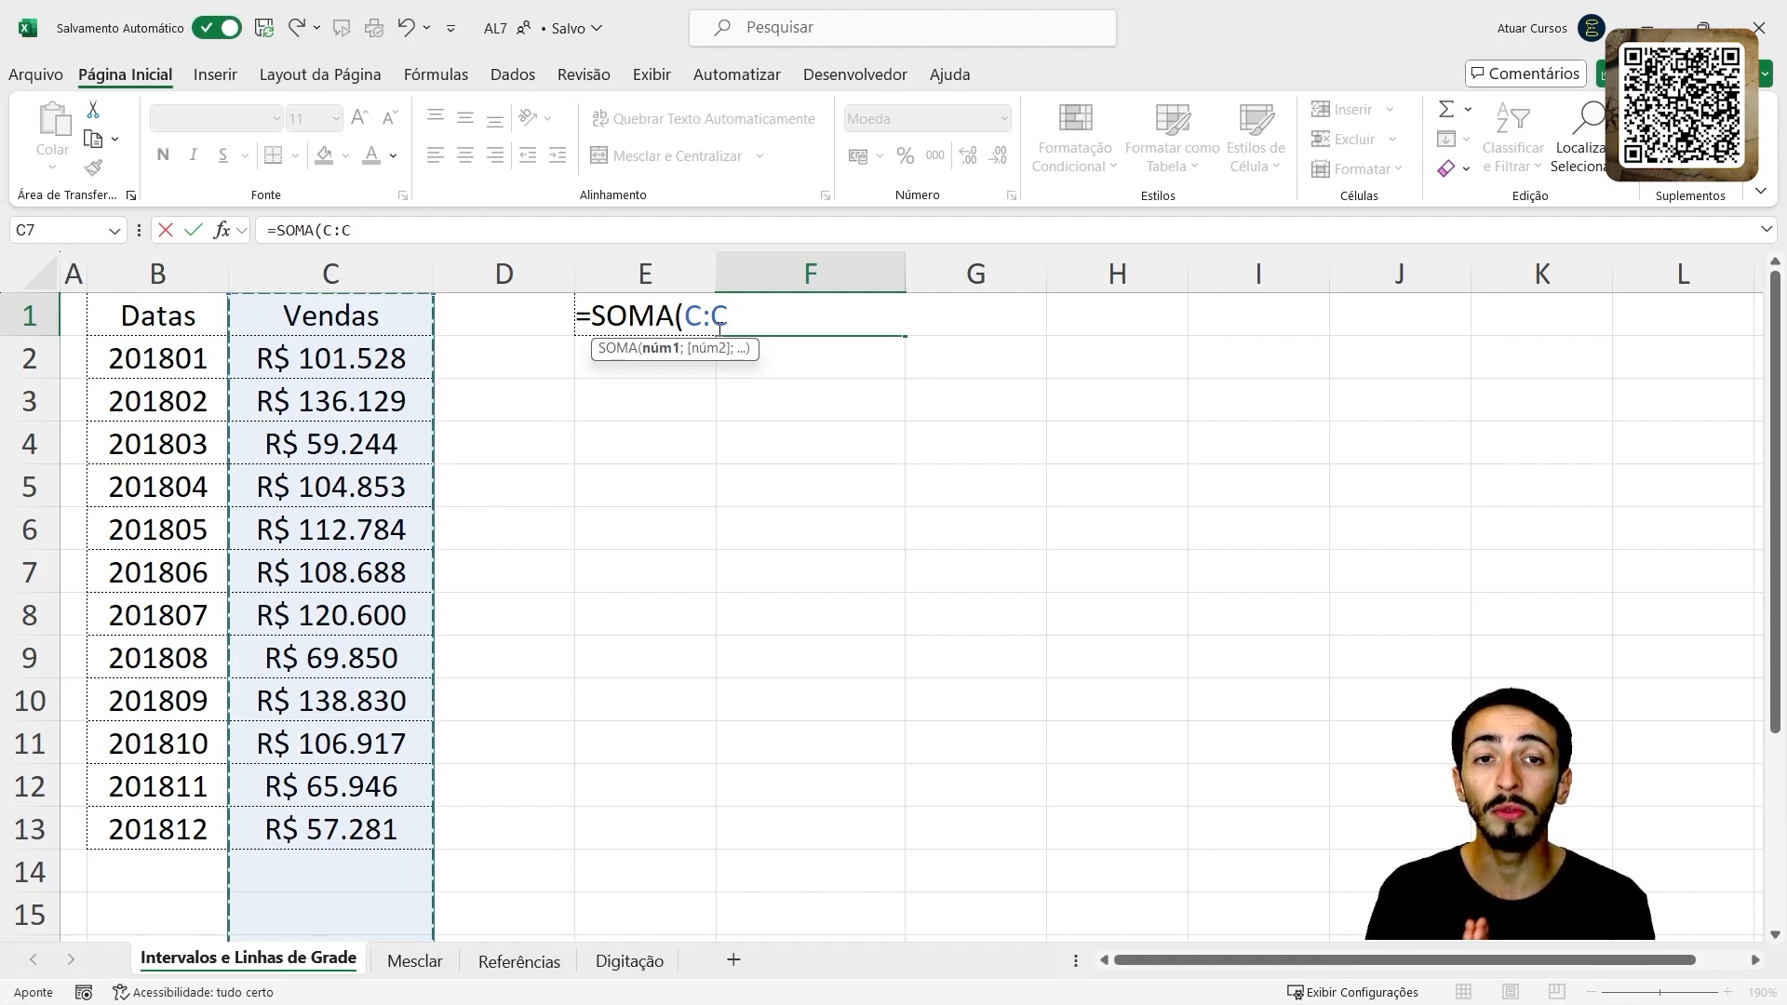
- Examine how far the column C reference extends through the rows below the sales table
scroll(334, 623, down, 20)
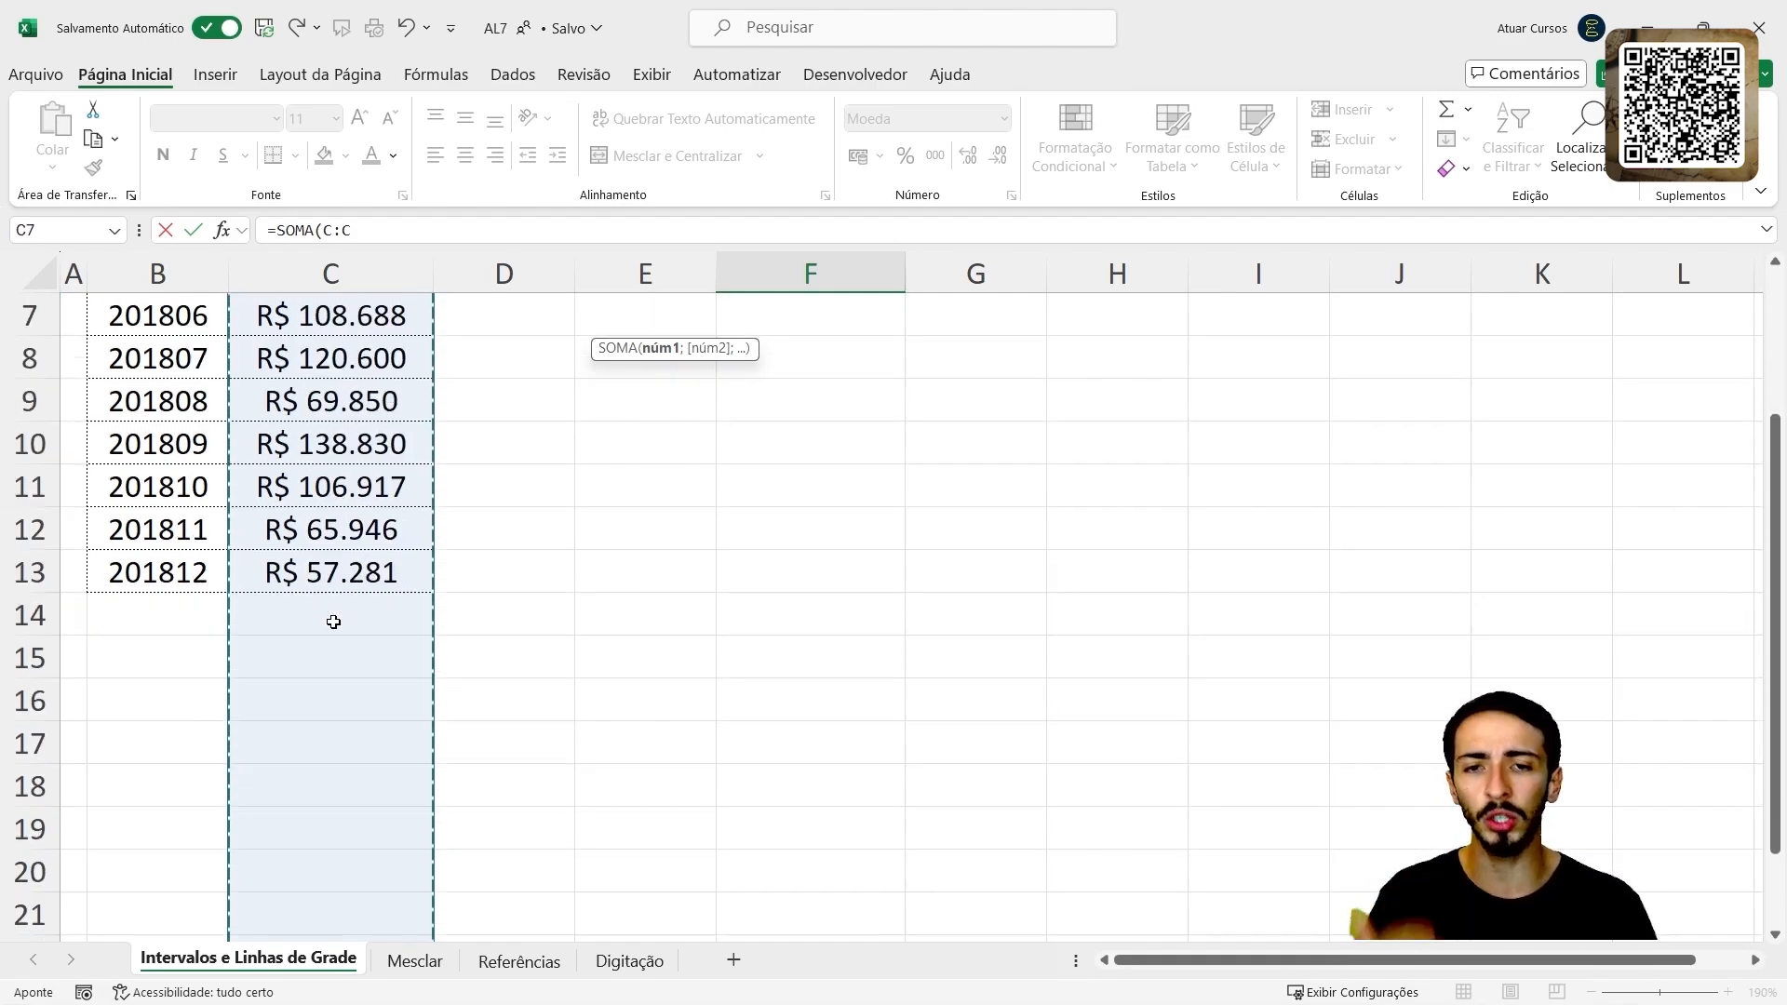
scroll(335, 623, down, 15)
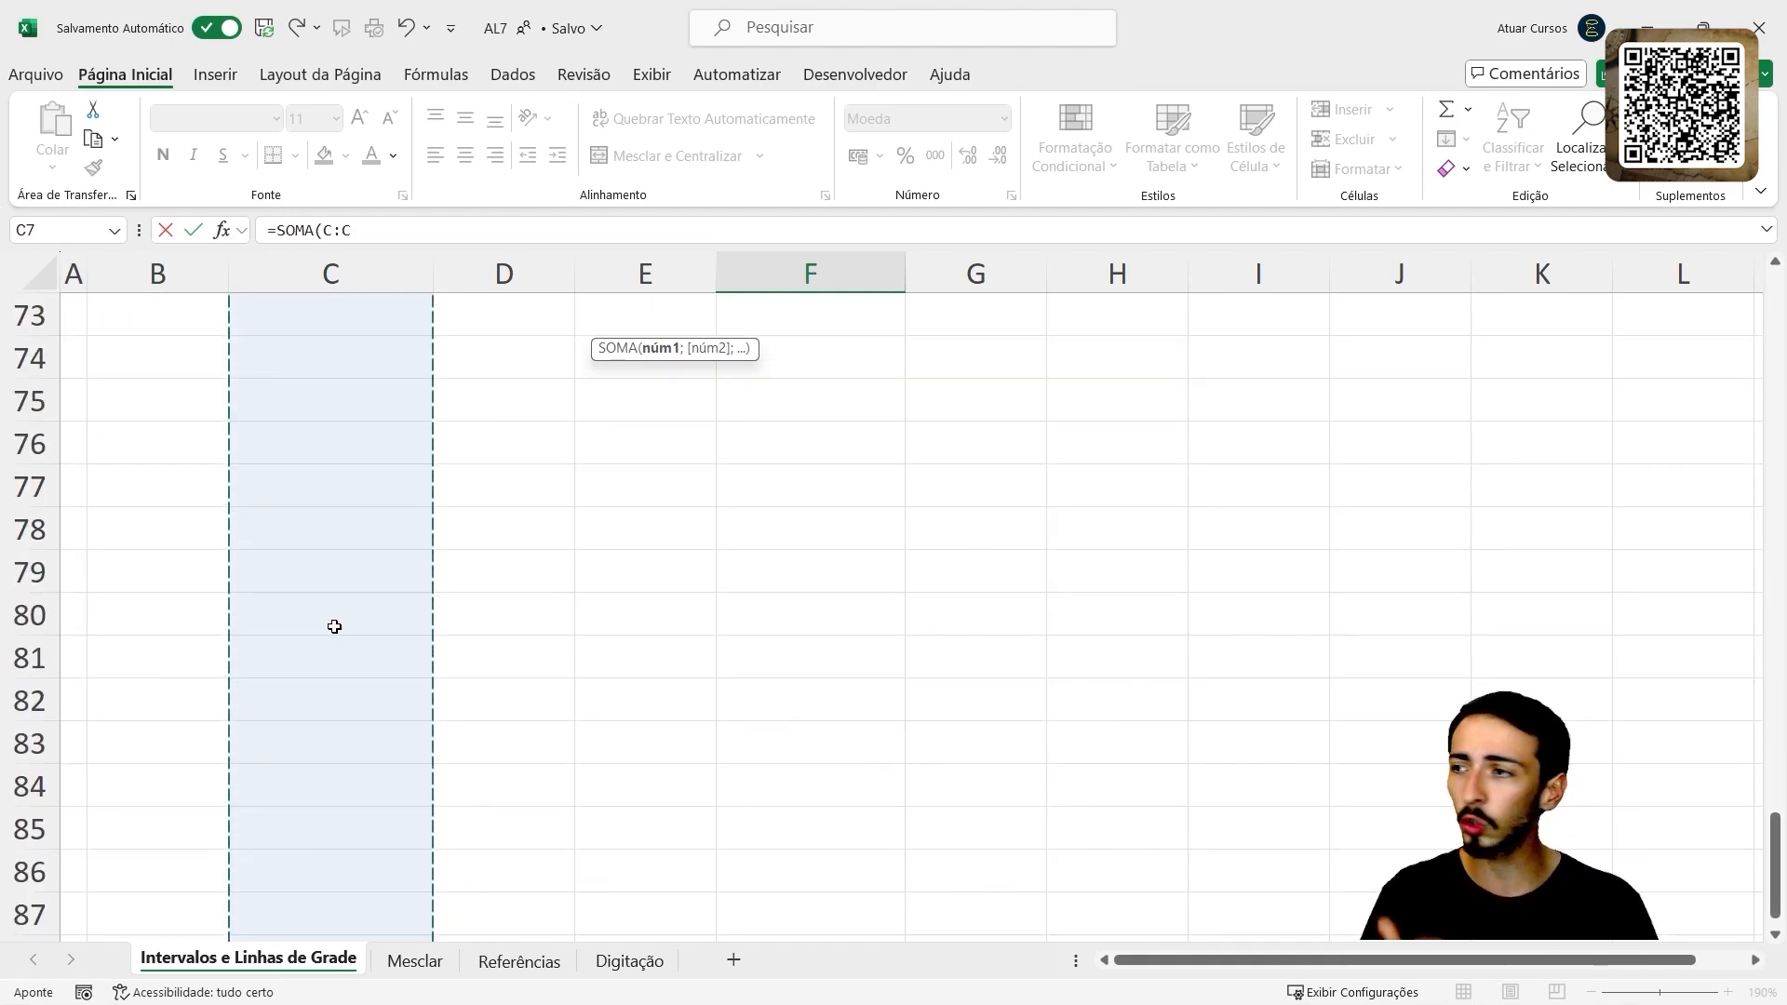
scroll(334, 641, down, 3)
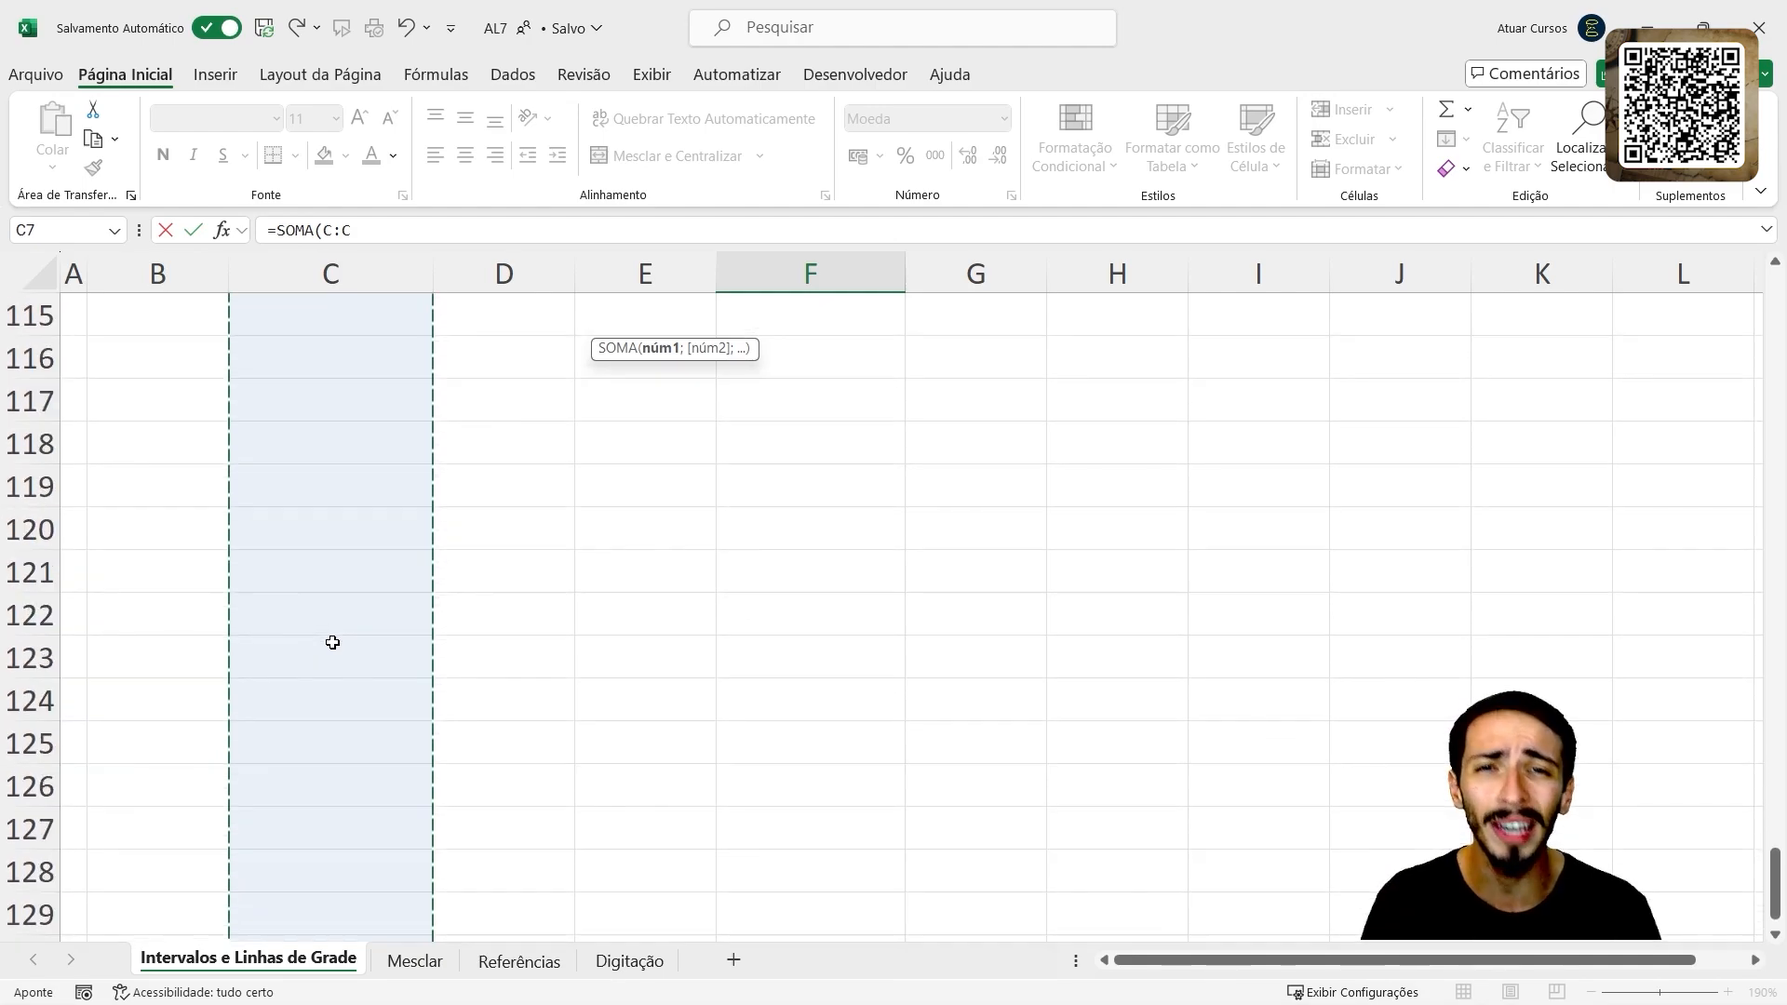
scroll(332, 643, down, 17)
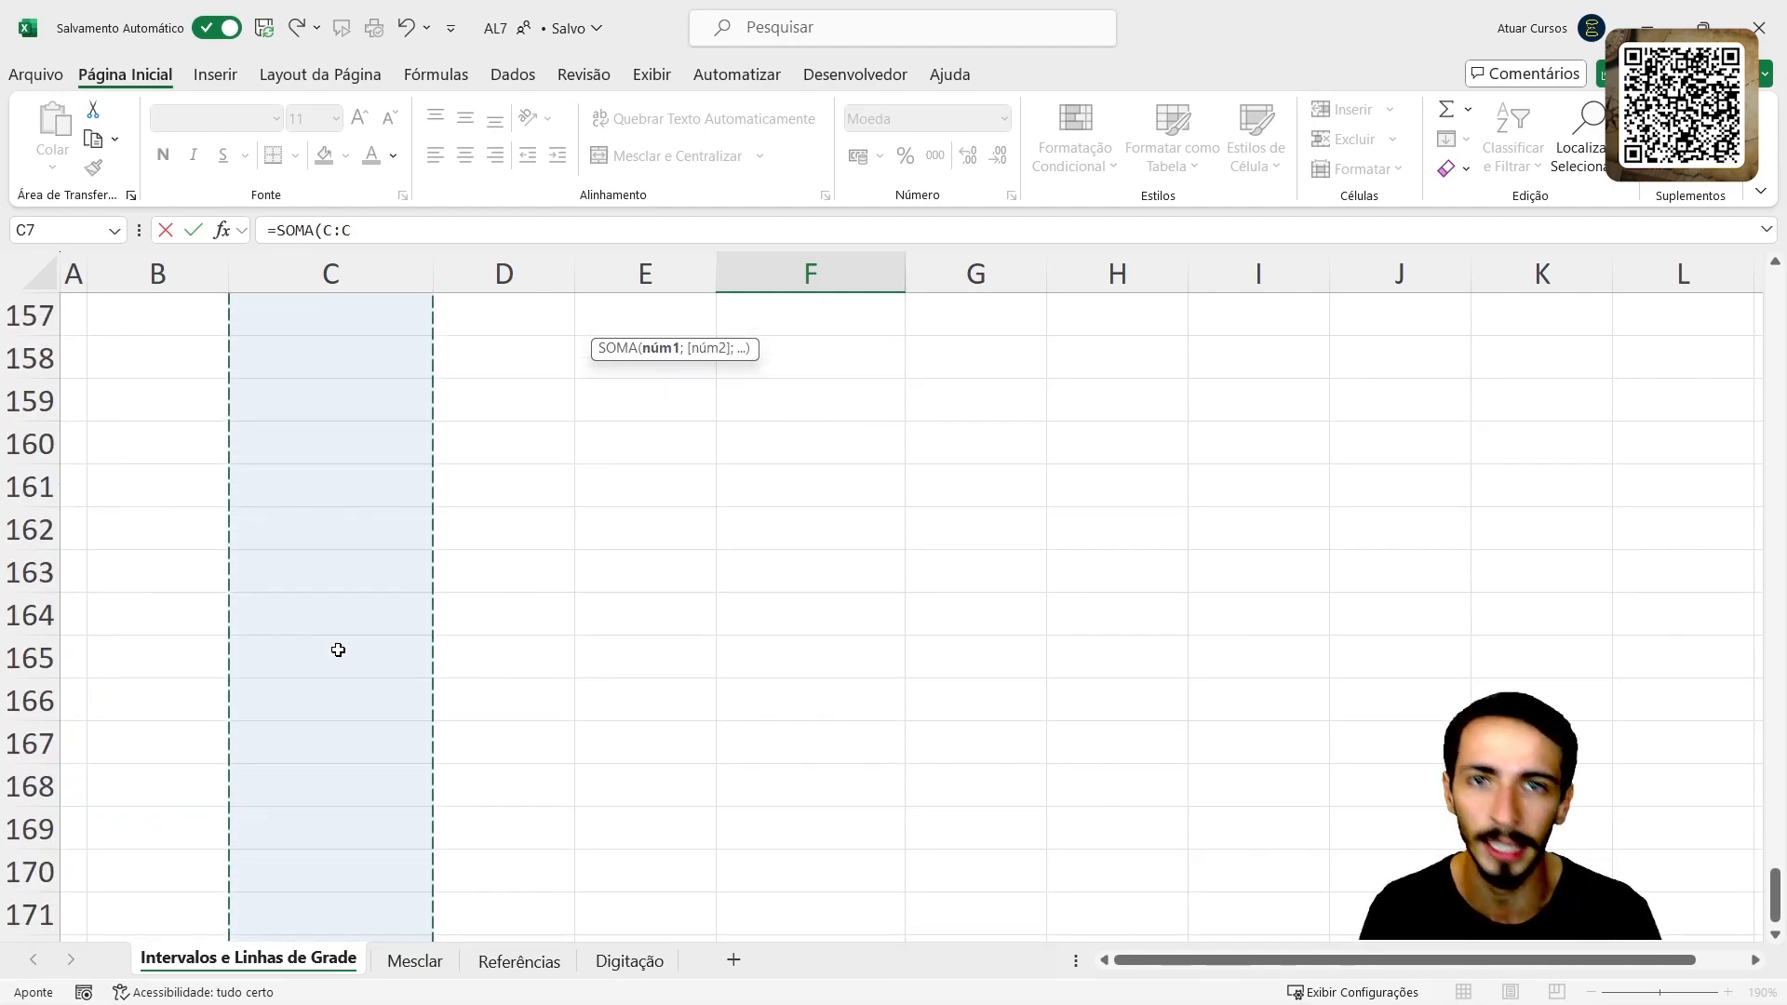
scroll(335, 652, down, 7)
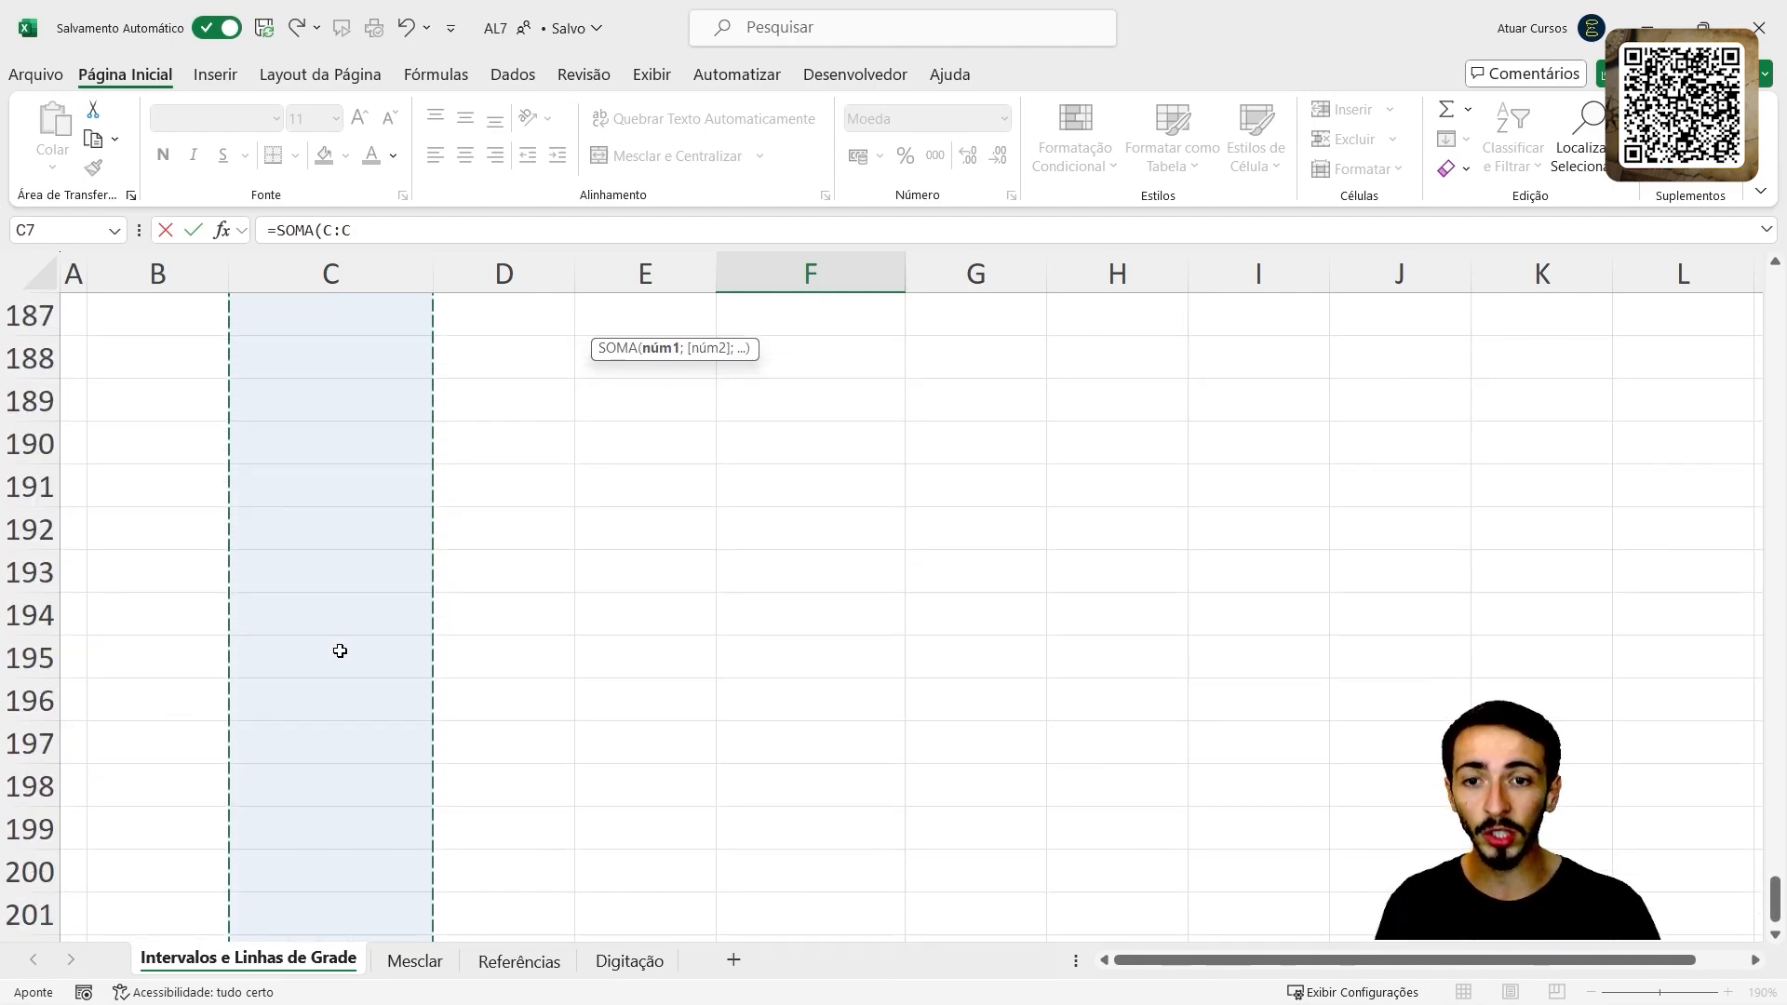
scroll(333, 666, down, 18)
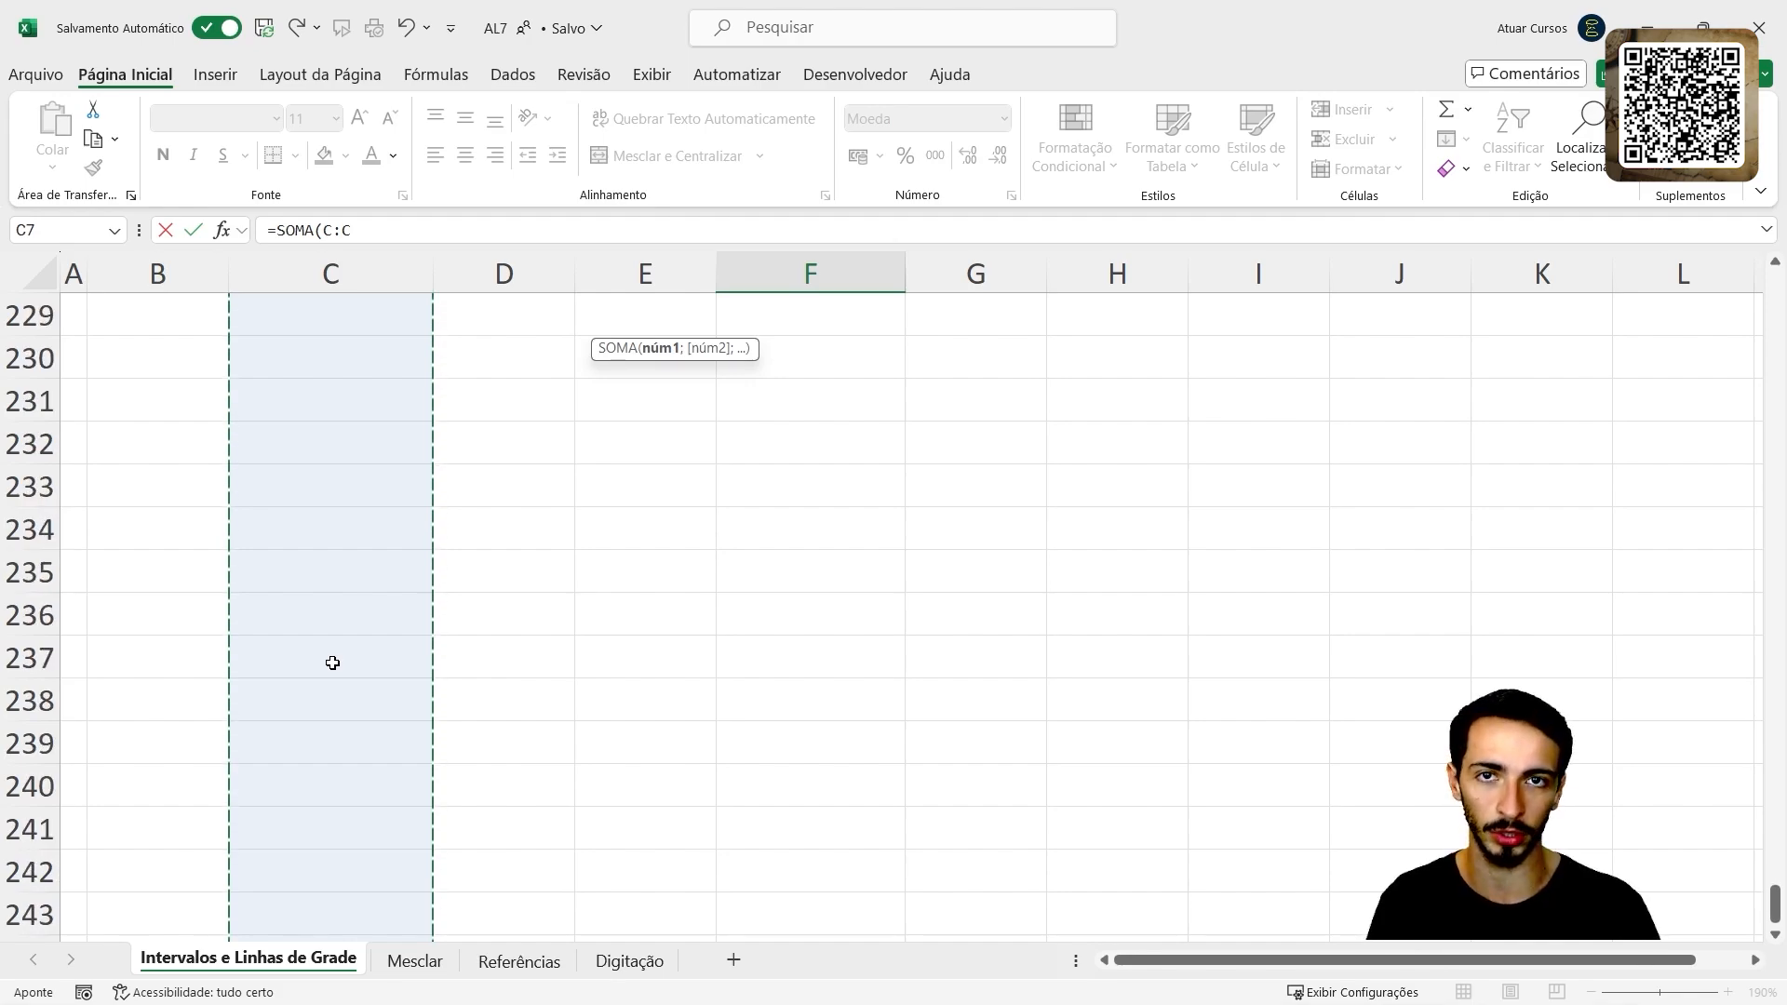
scroll(332, 673, up, 20)
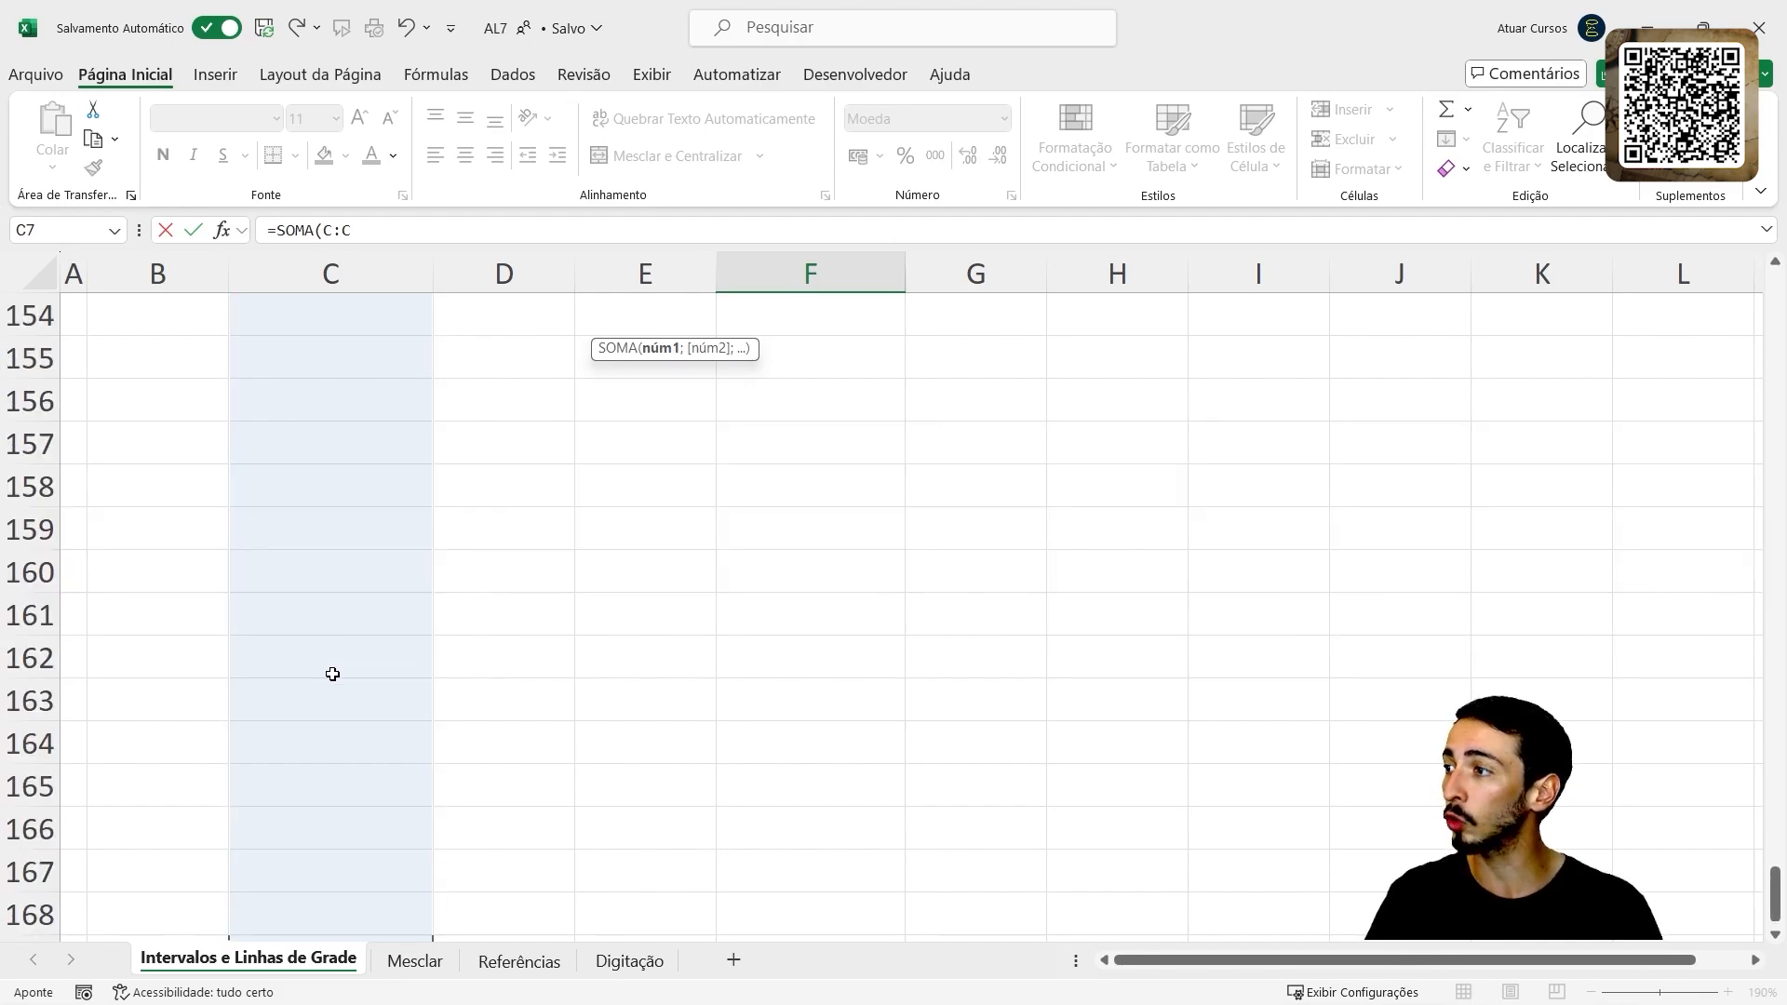
scroll(332, 673, up, 20)
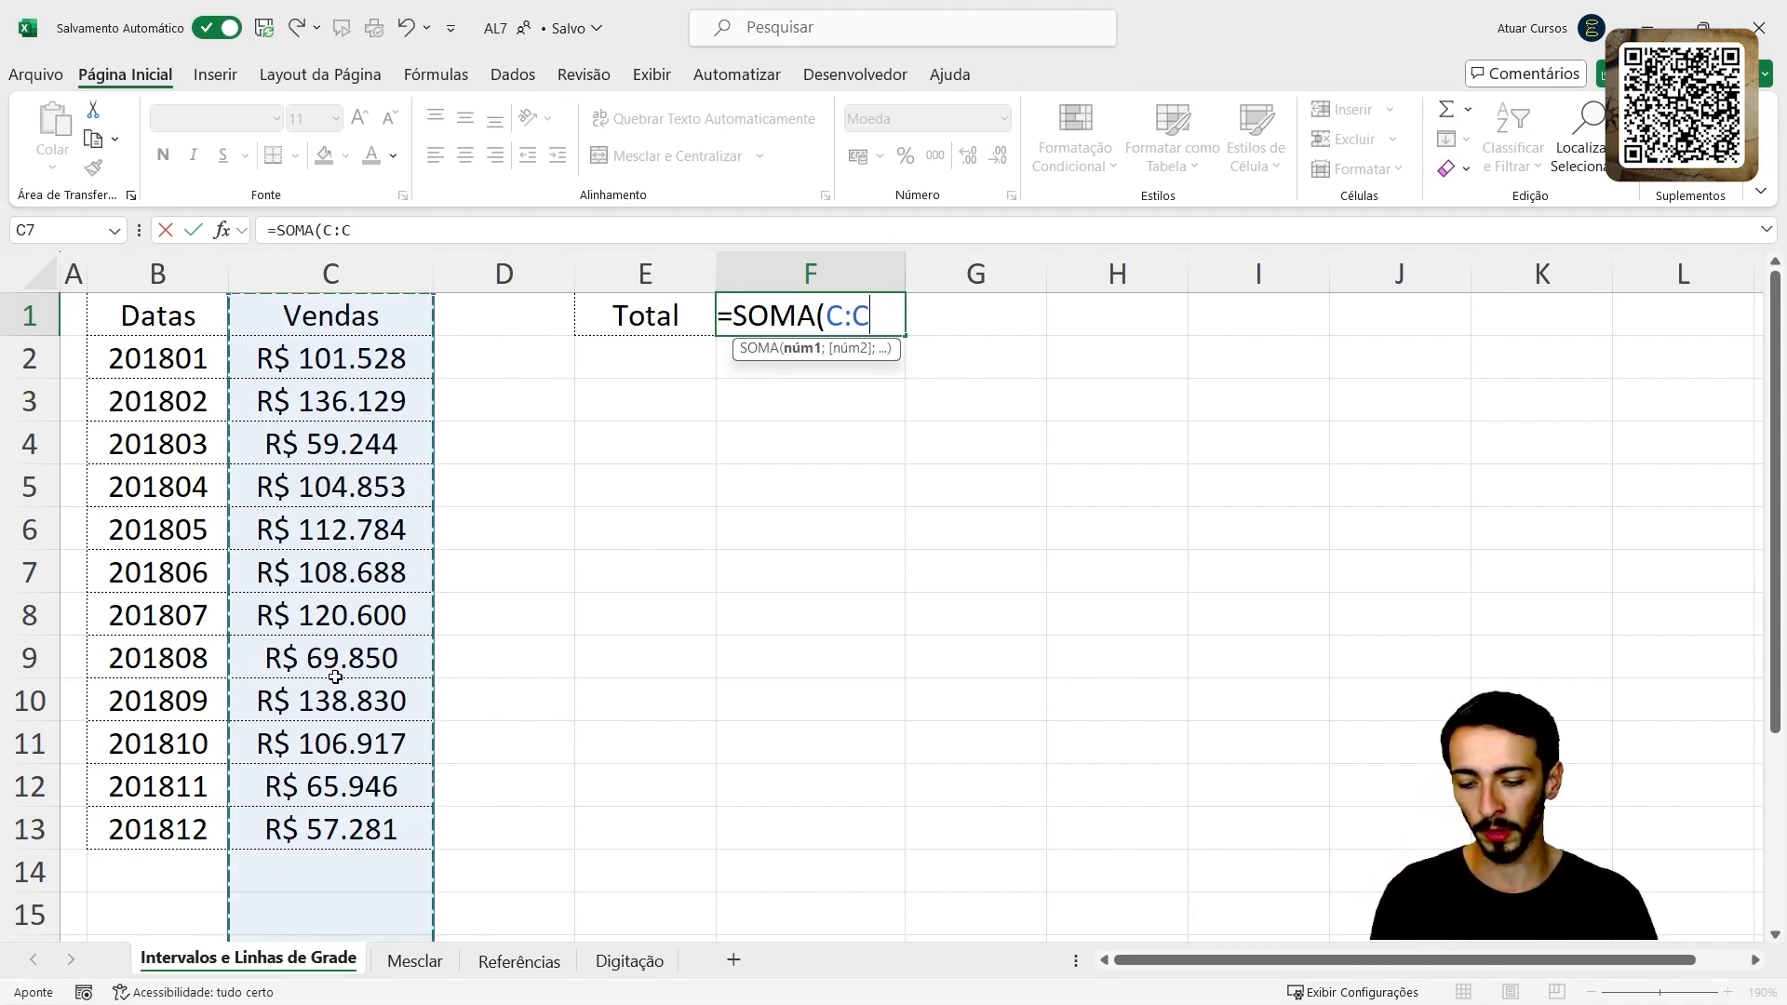
- Complete the Total formula in F1 as =SOMA(C:C)
text())
key(Return)
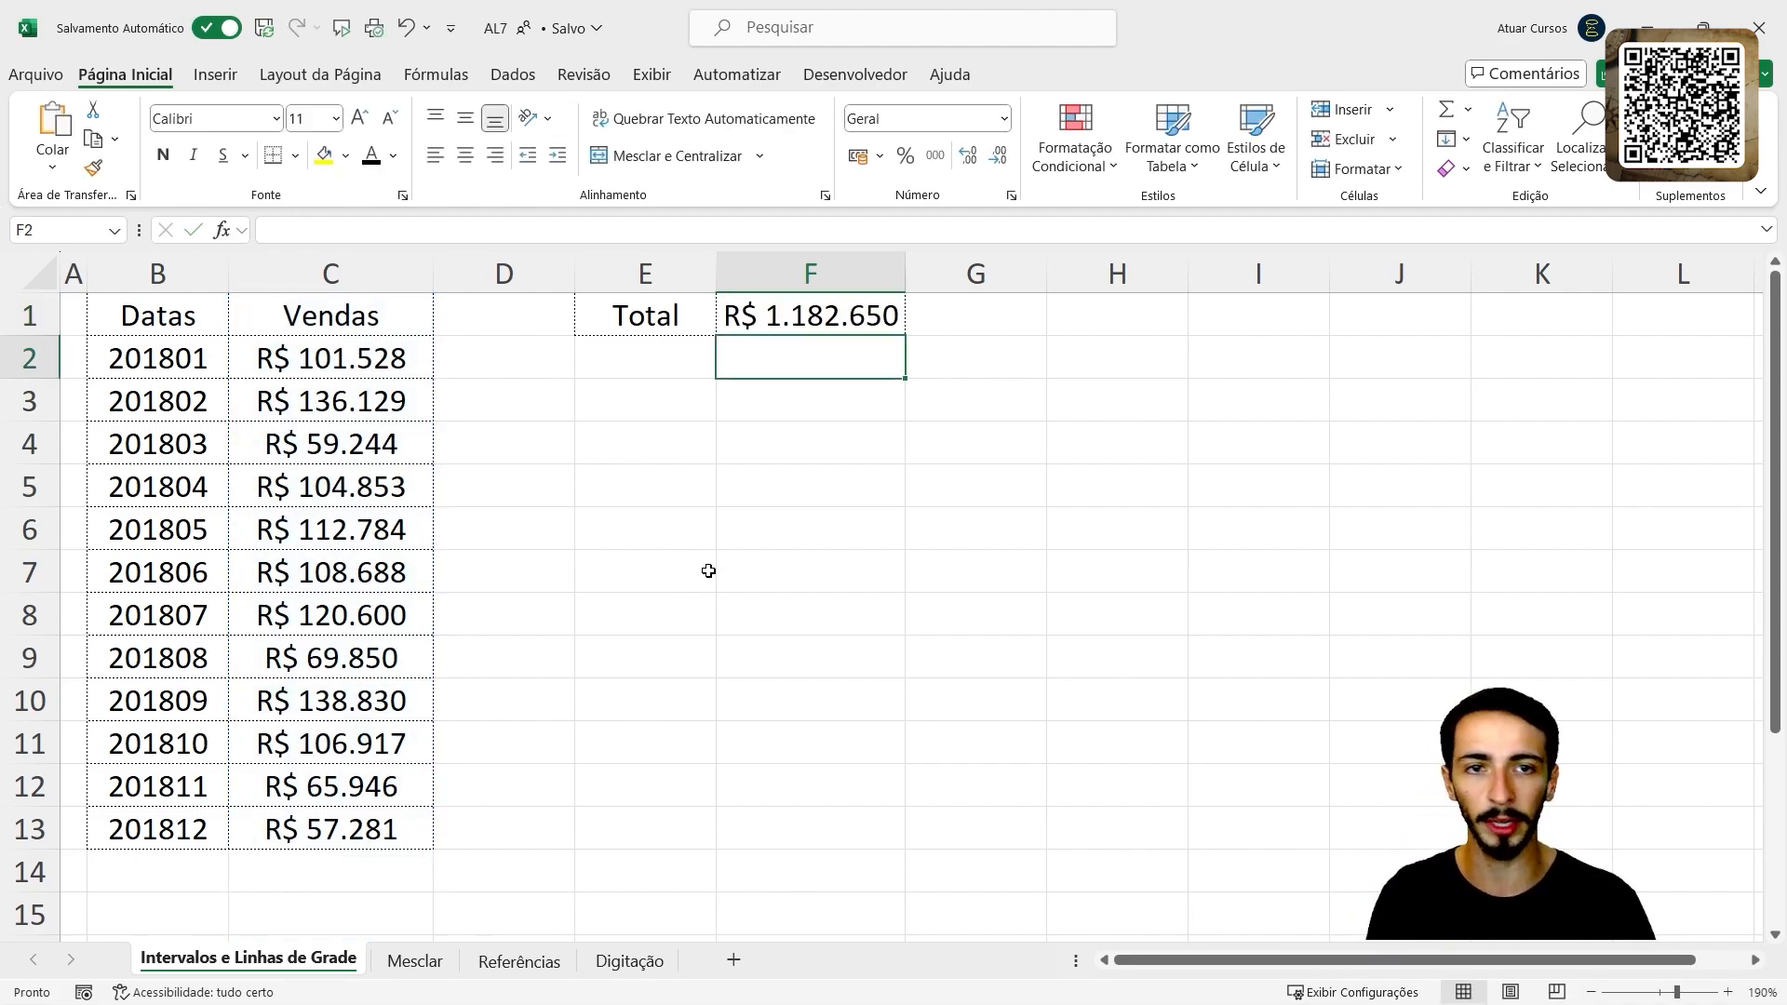
- Add a sales record in row 14 with date 201901 in B14 and the value 500000 in C14
click(824, 299)
click(201, 858)
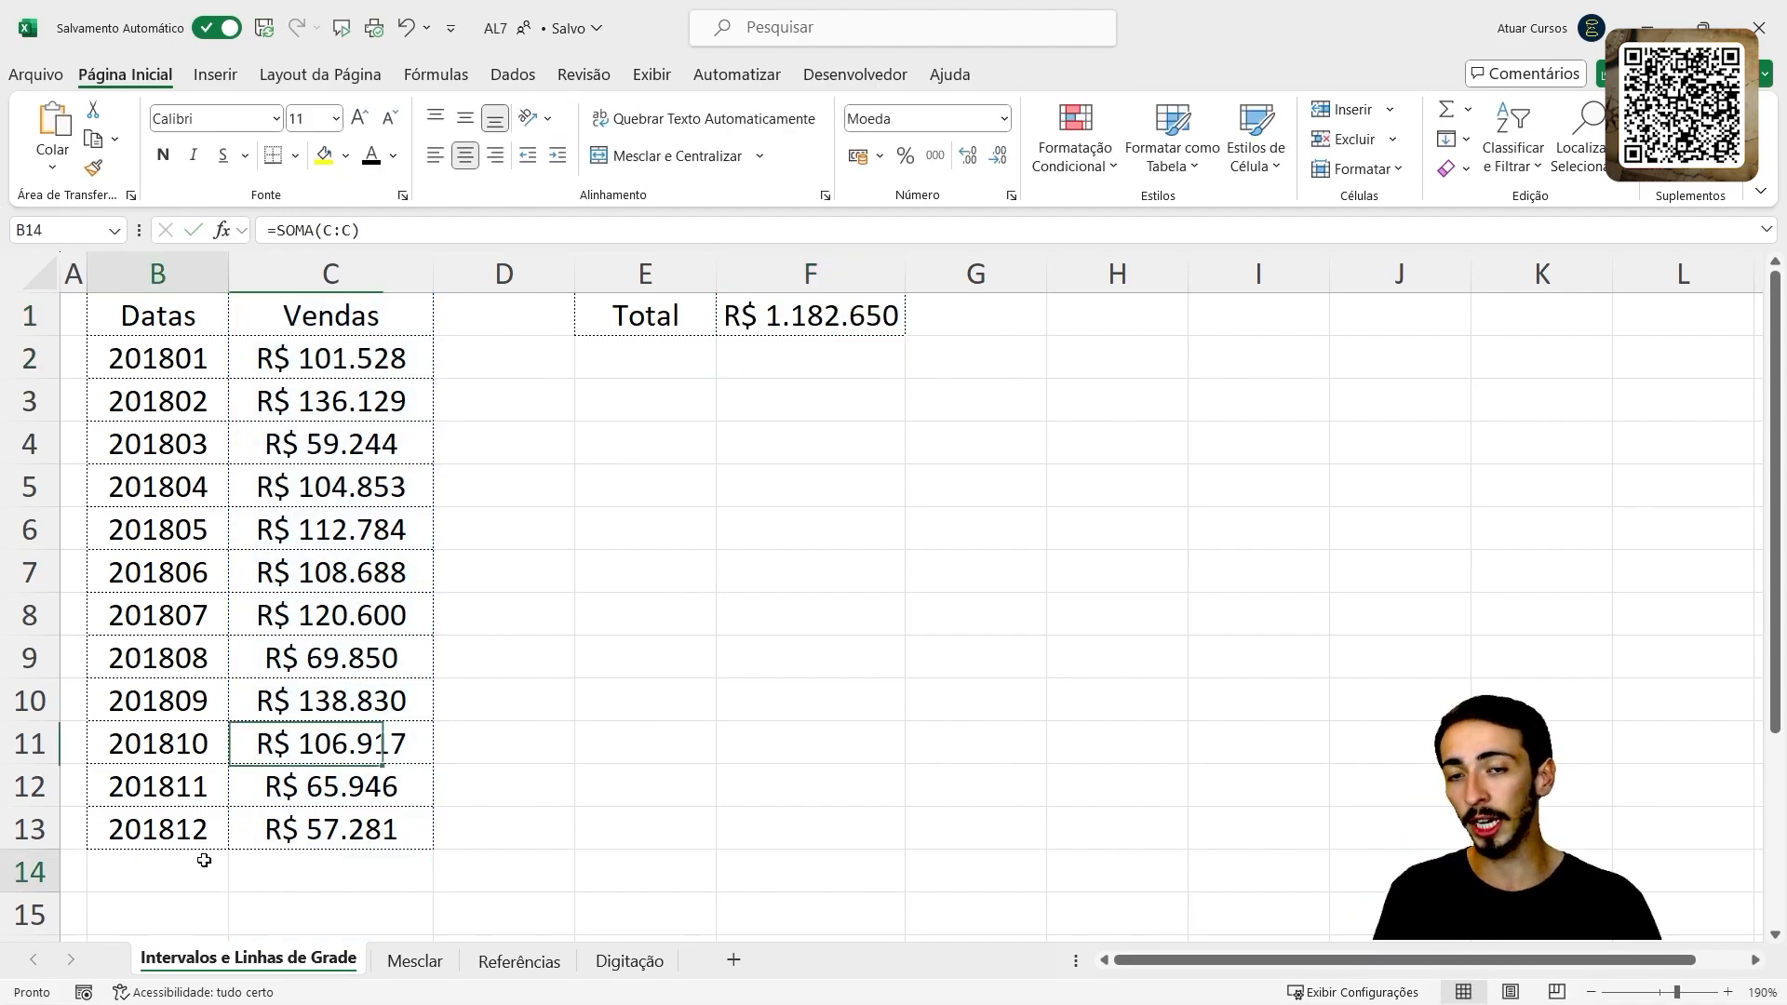
text(201901)
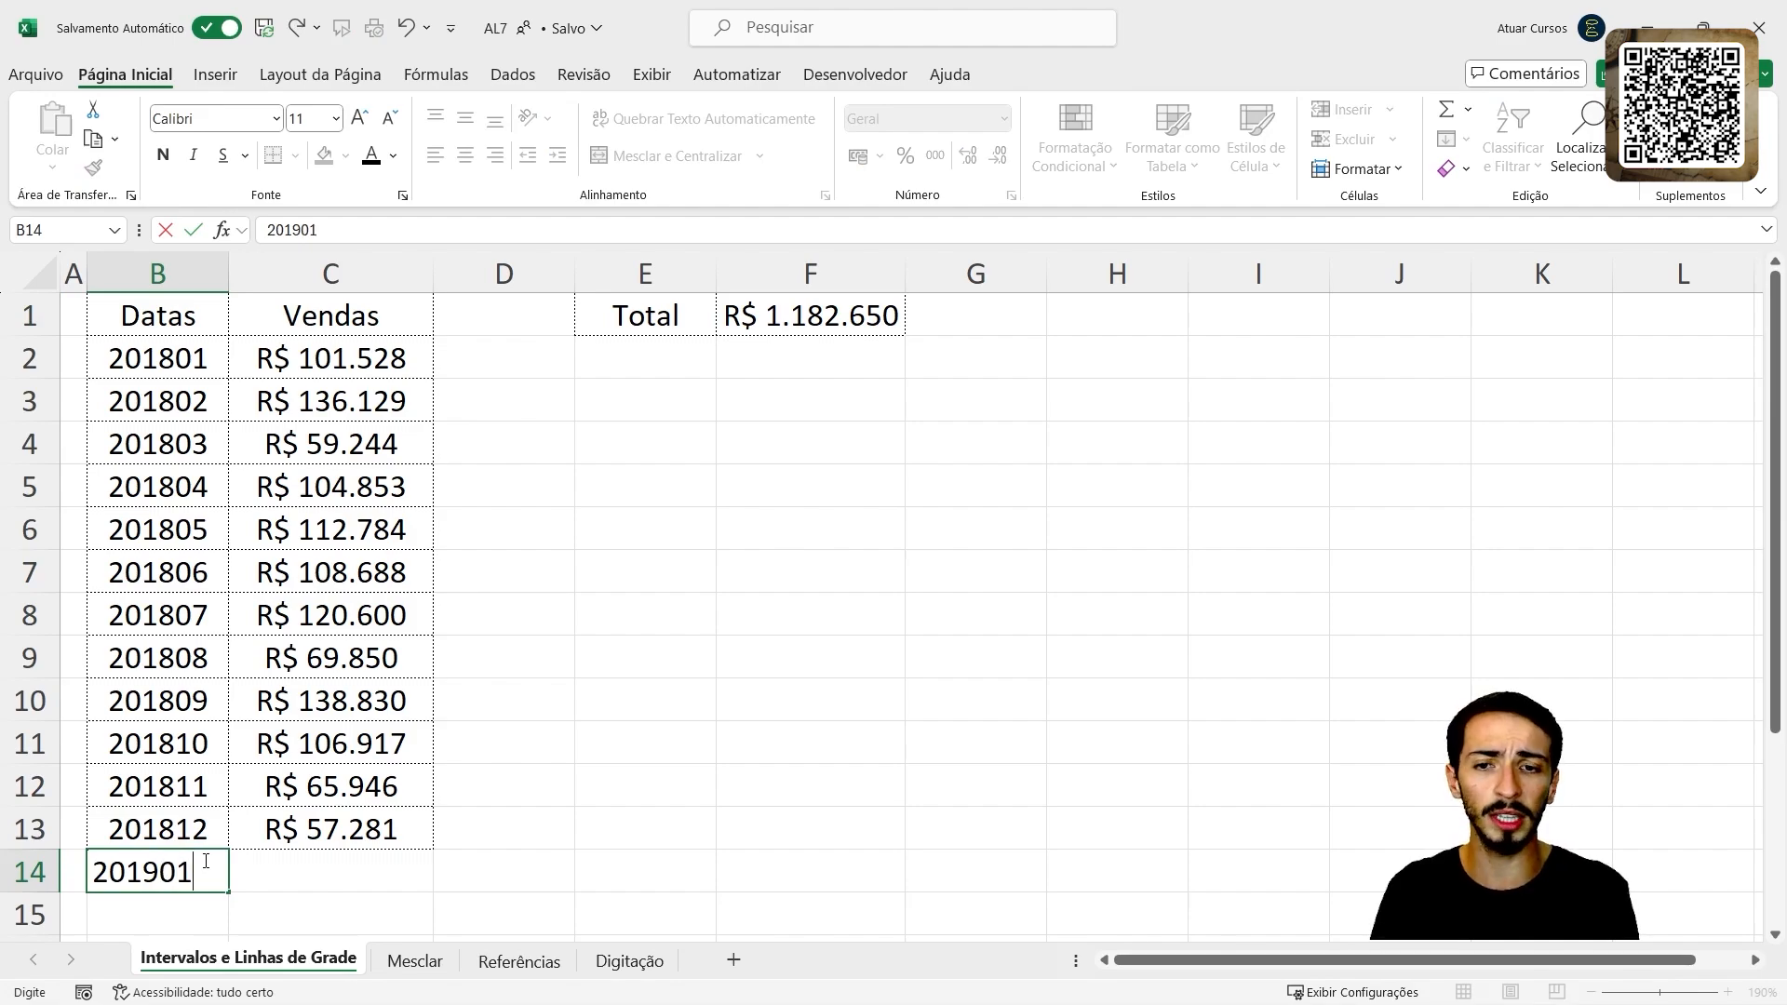
key(Tab)
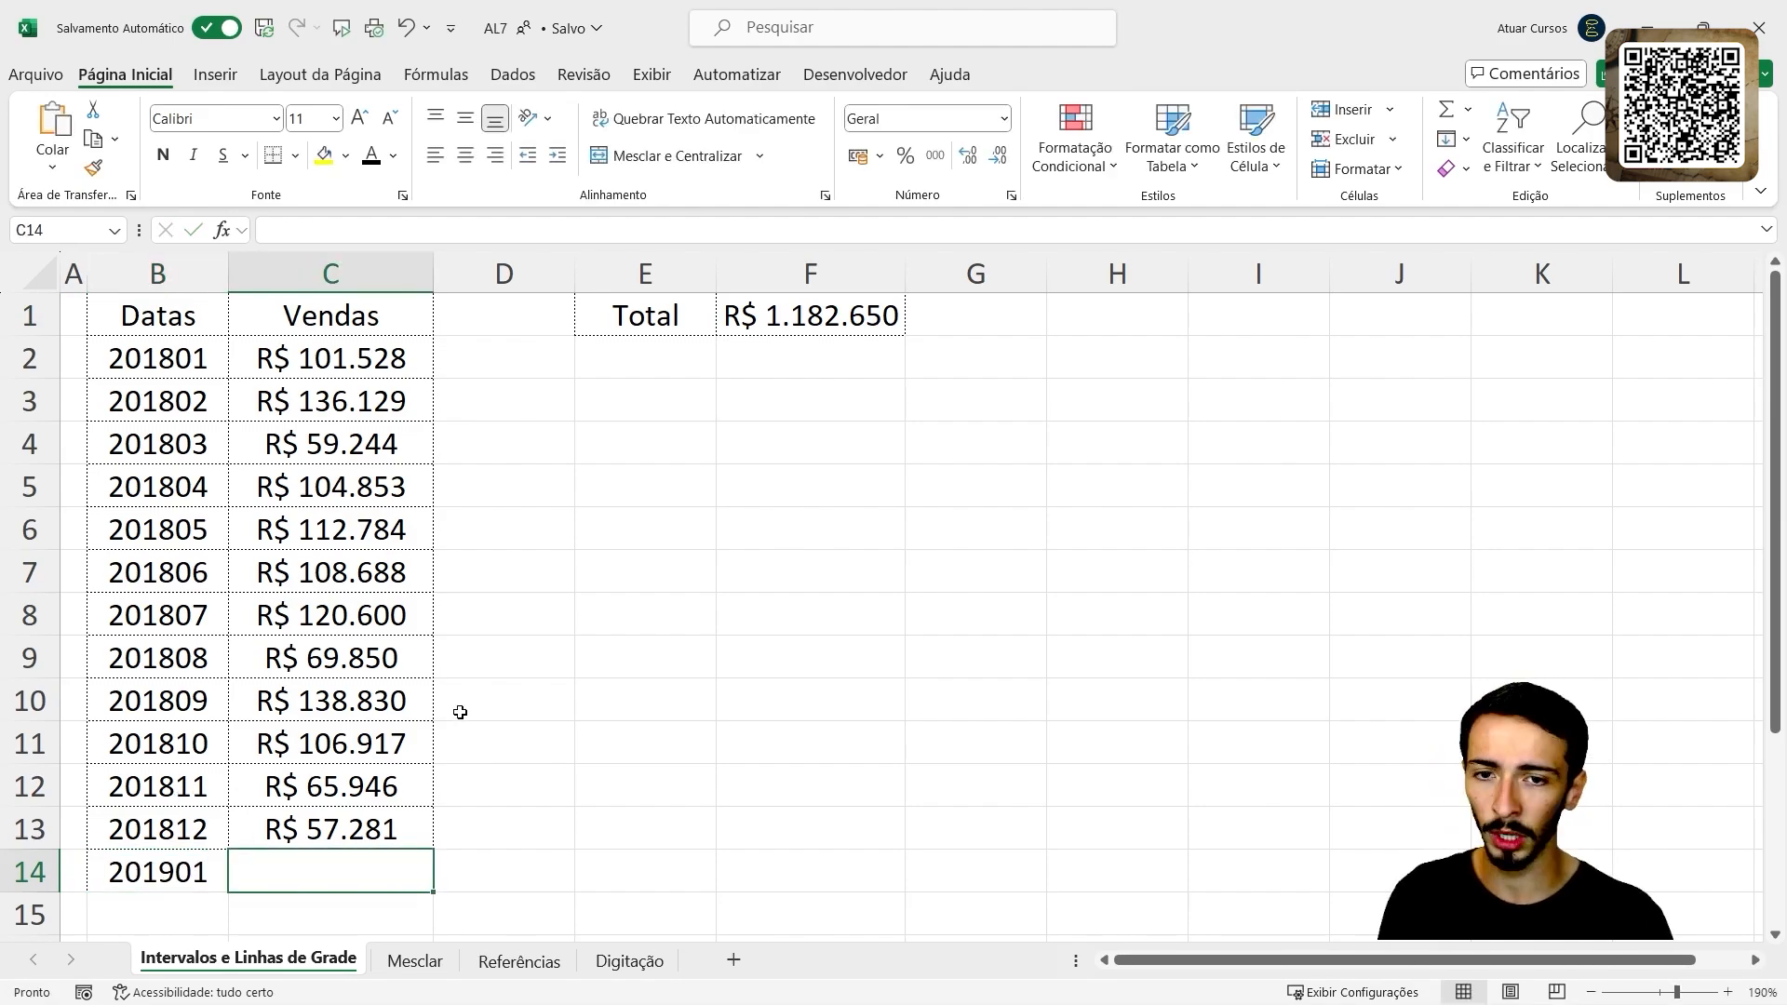
text(000)
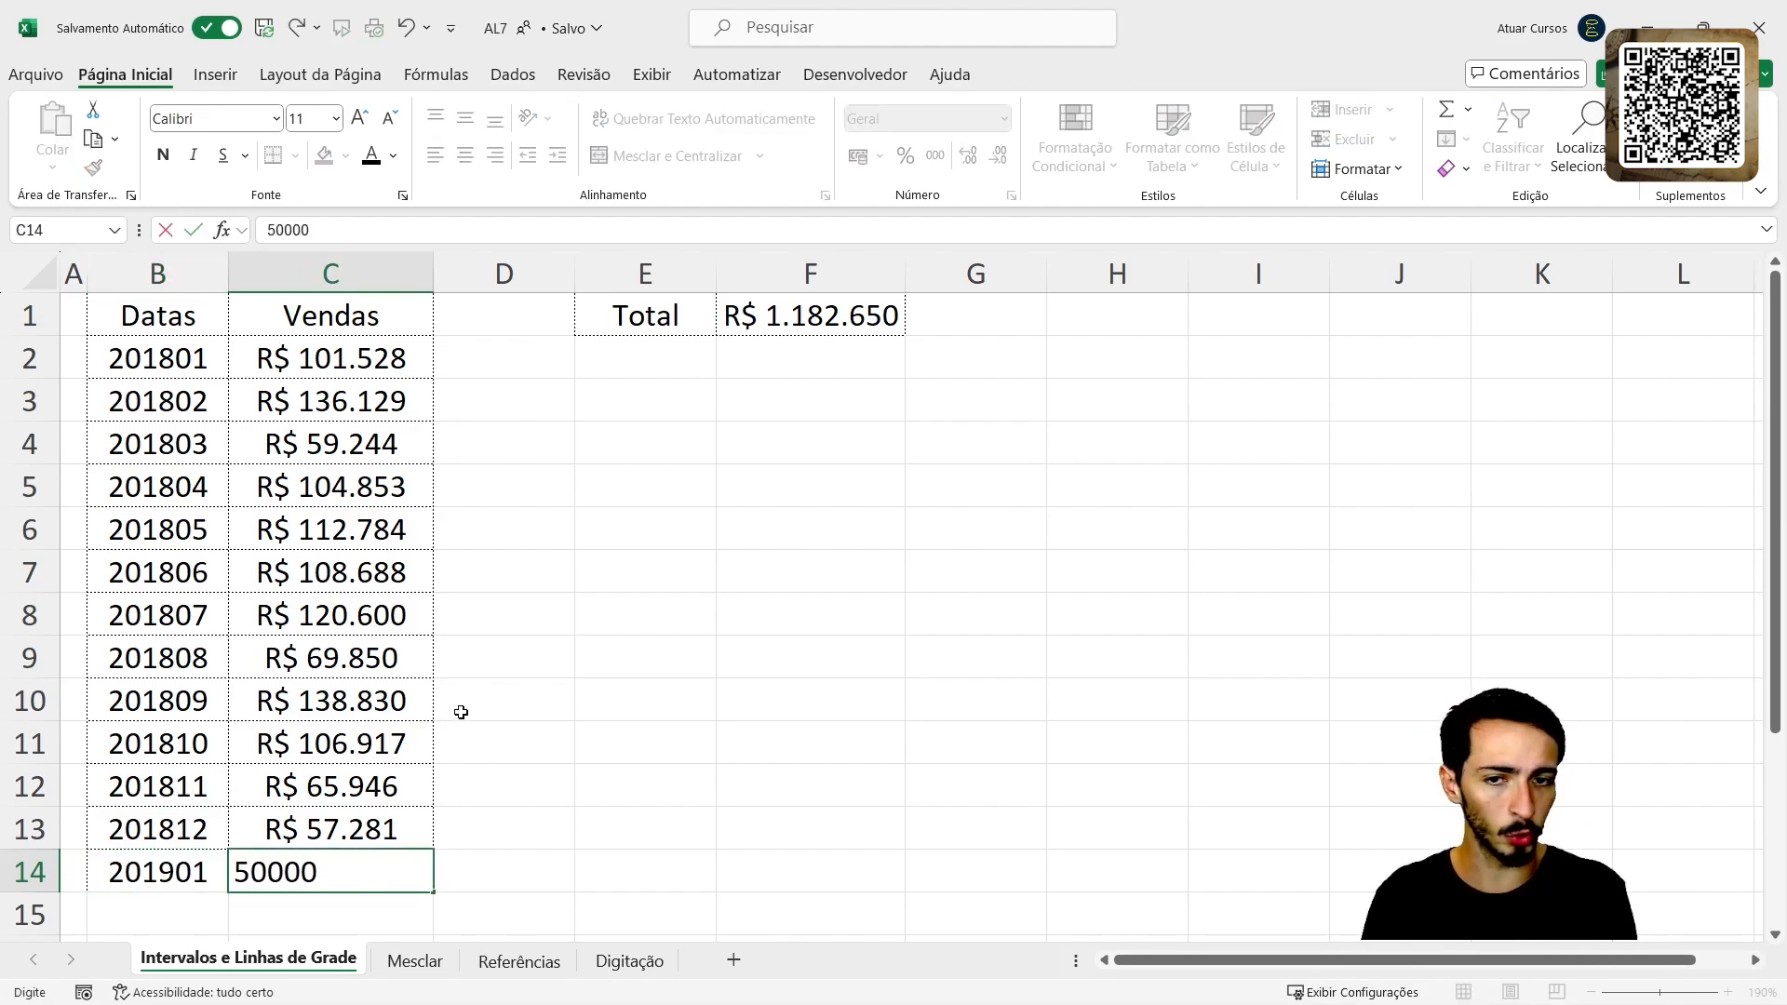
text(0)
key(Return)
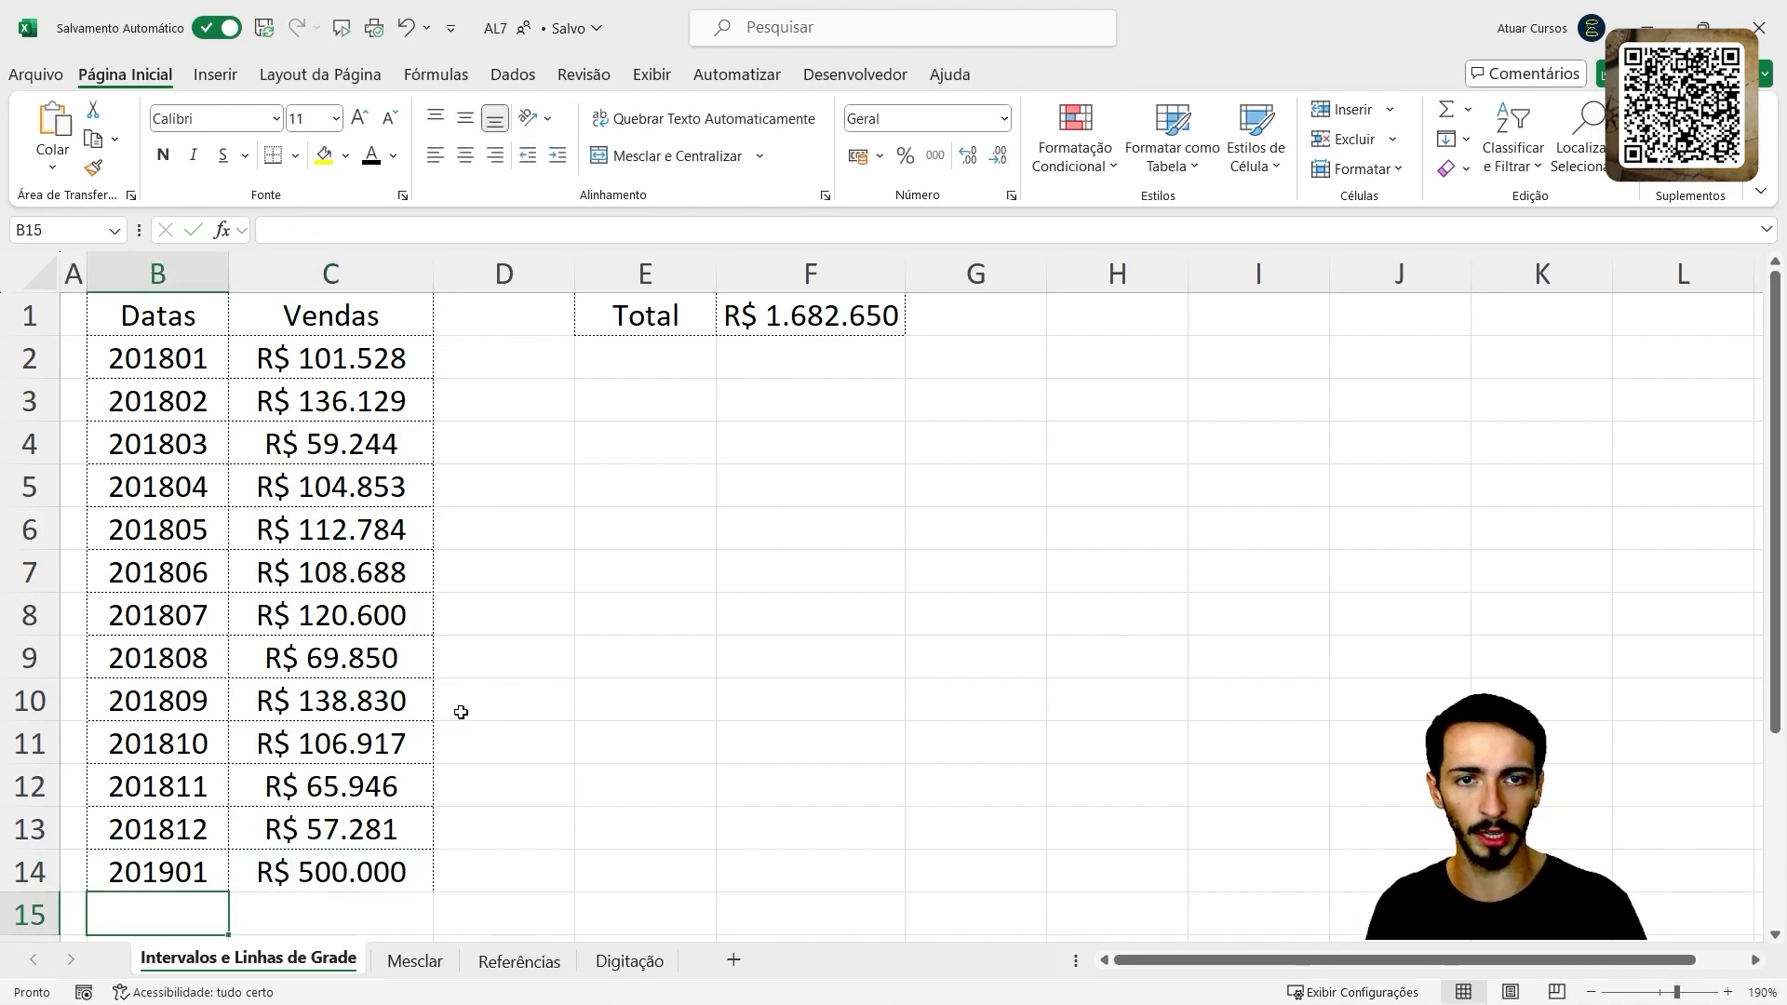
- Examine the SOMA(C:C) formula in F1 and how its reference covers the added sales row and the empty rows beneath
click(861, 316)
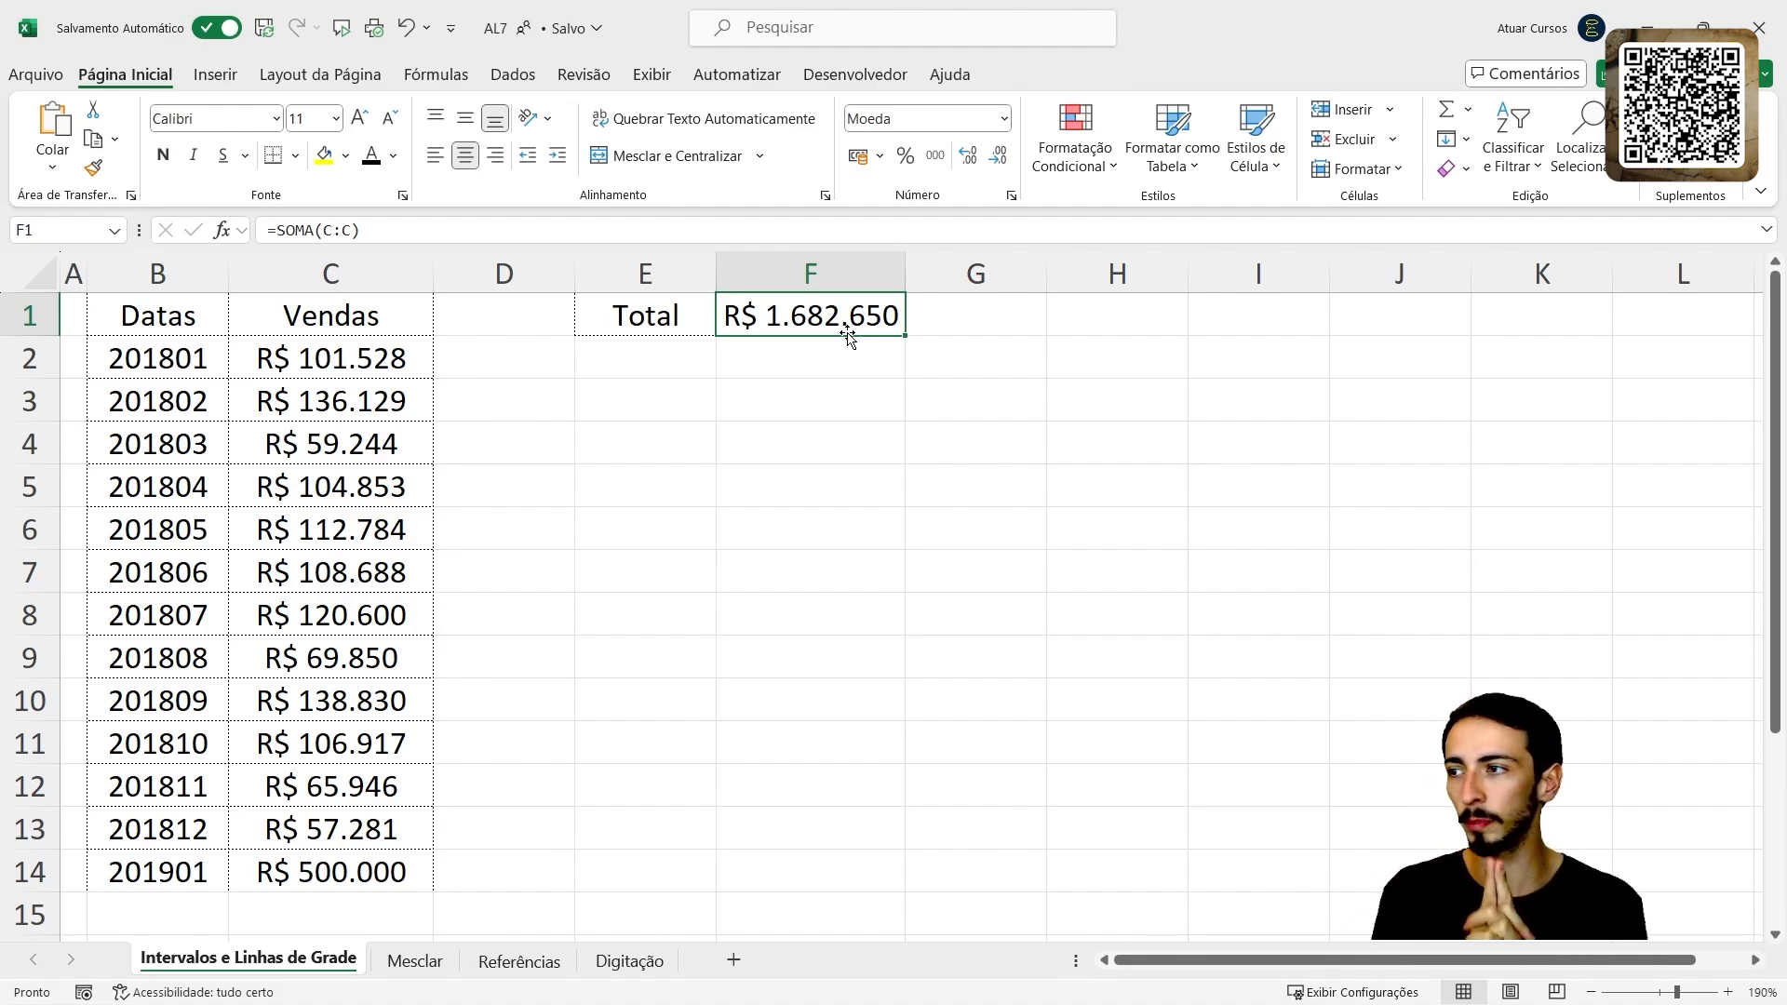
double_click(848, 337)
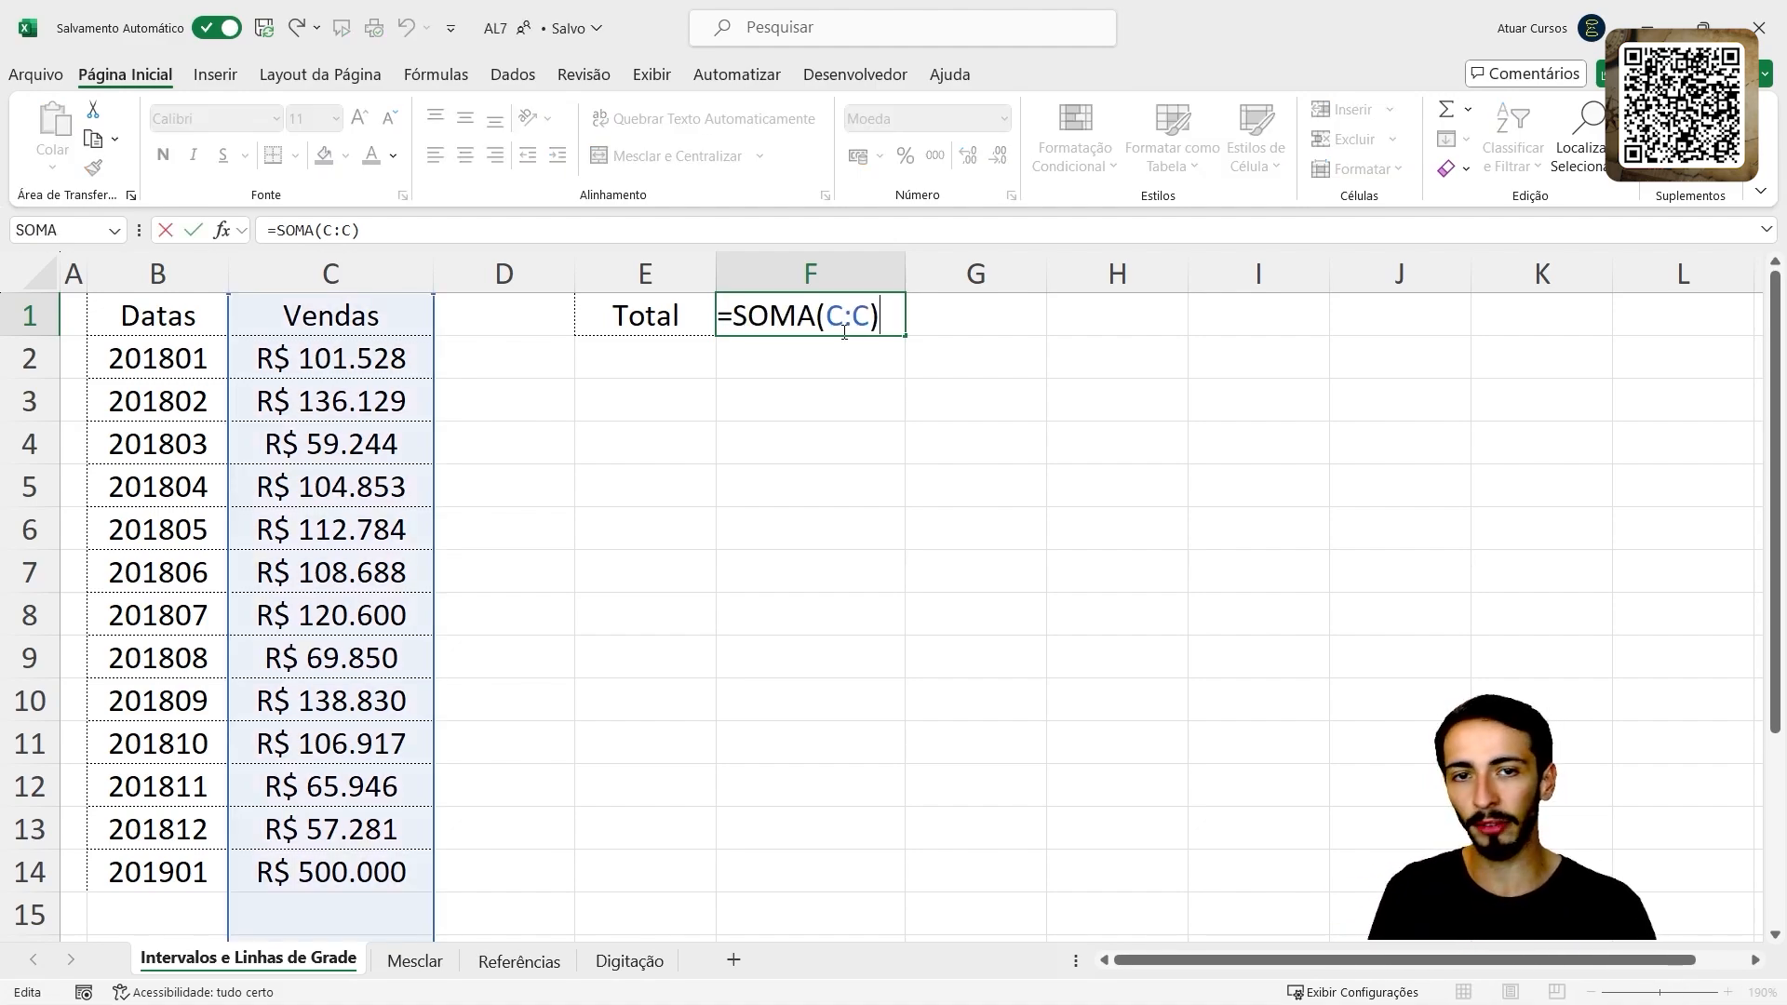
scroll(301, 493, down, 4)
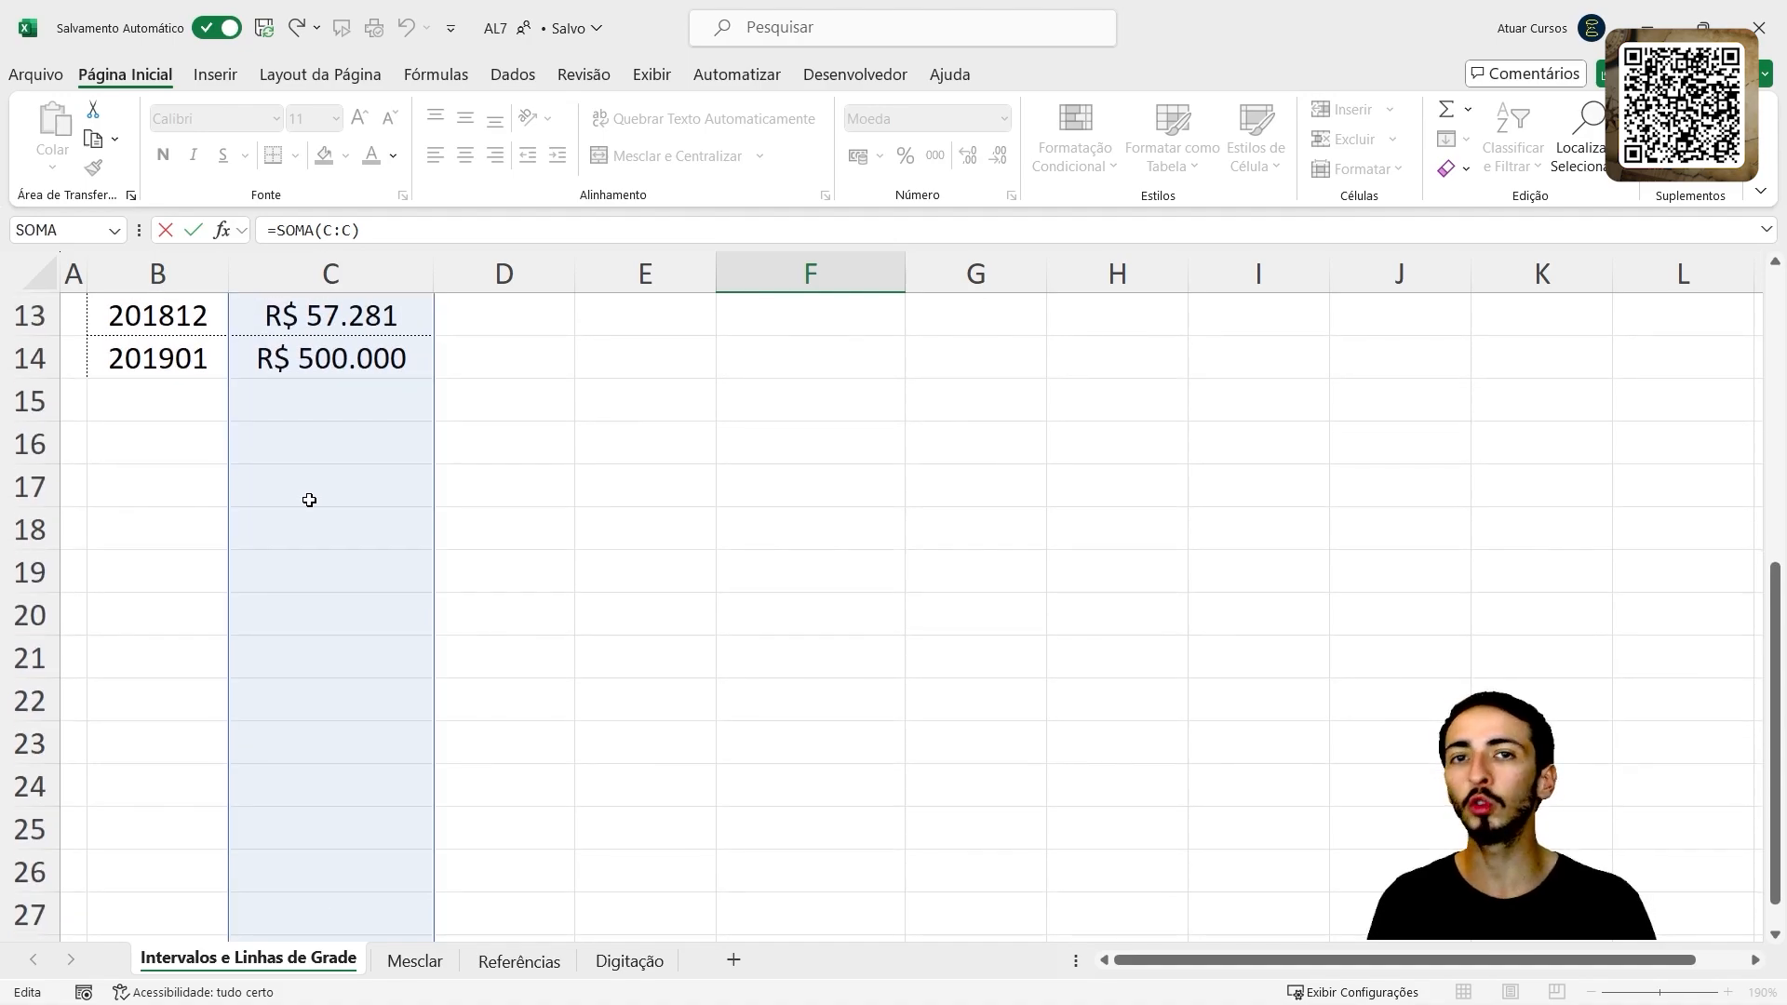
scroll(324, 515, down, 3)
scroll(325, 514, down, 8)
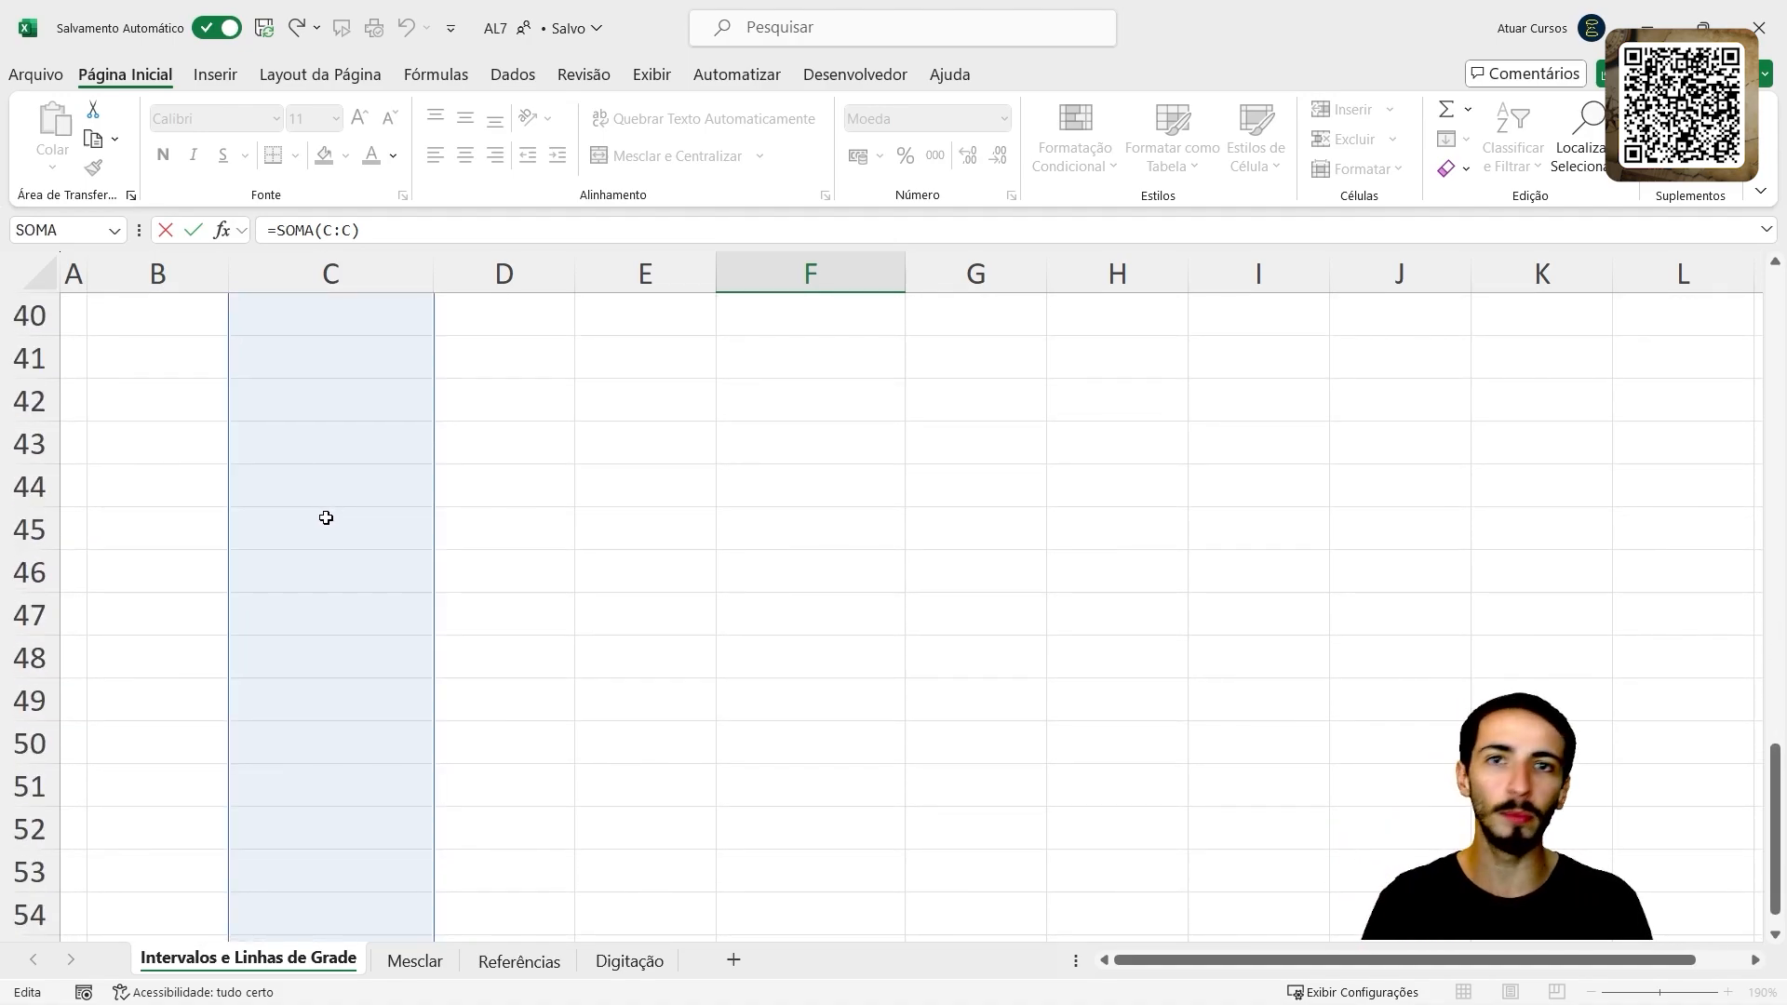
scroll(316, 547, down, 10)
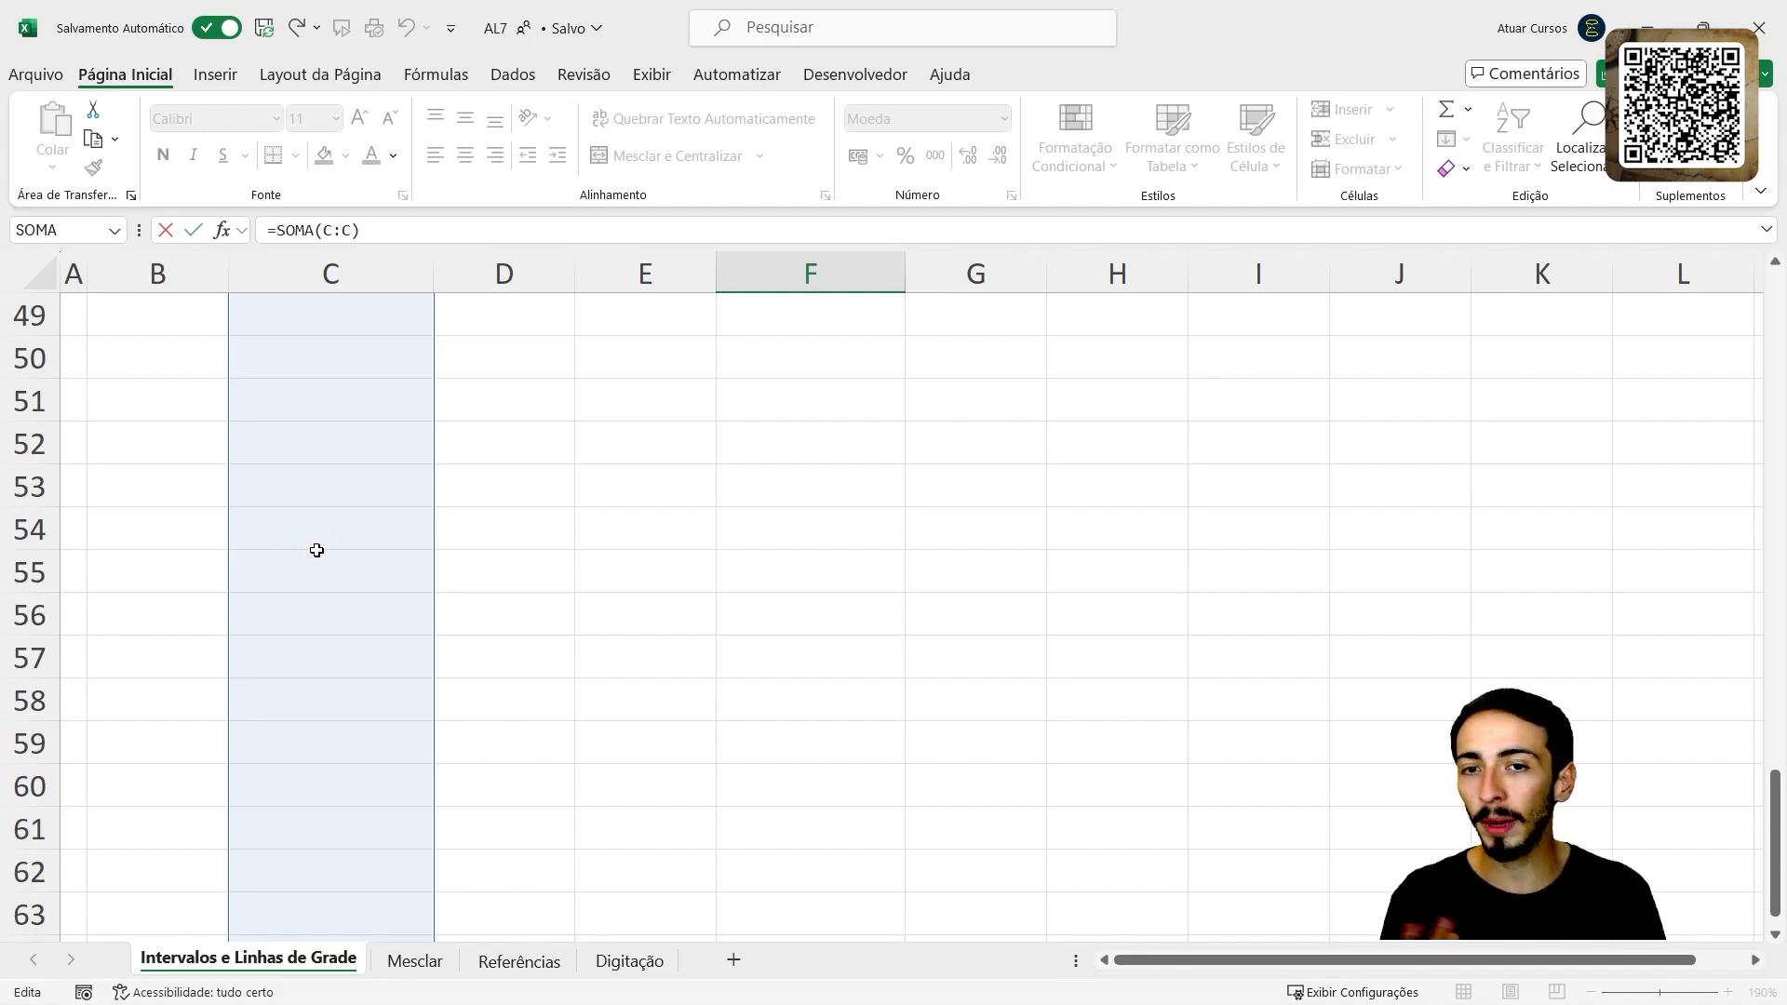
scroll(317, 551, down, 20)
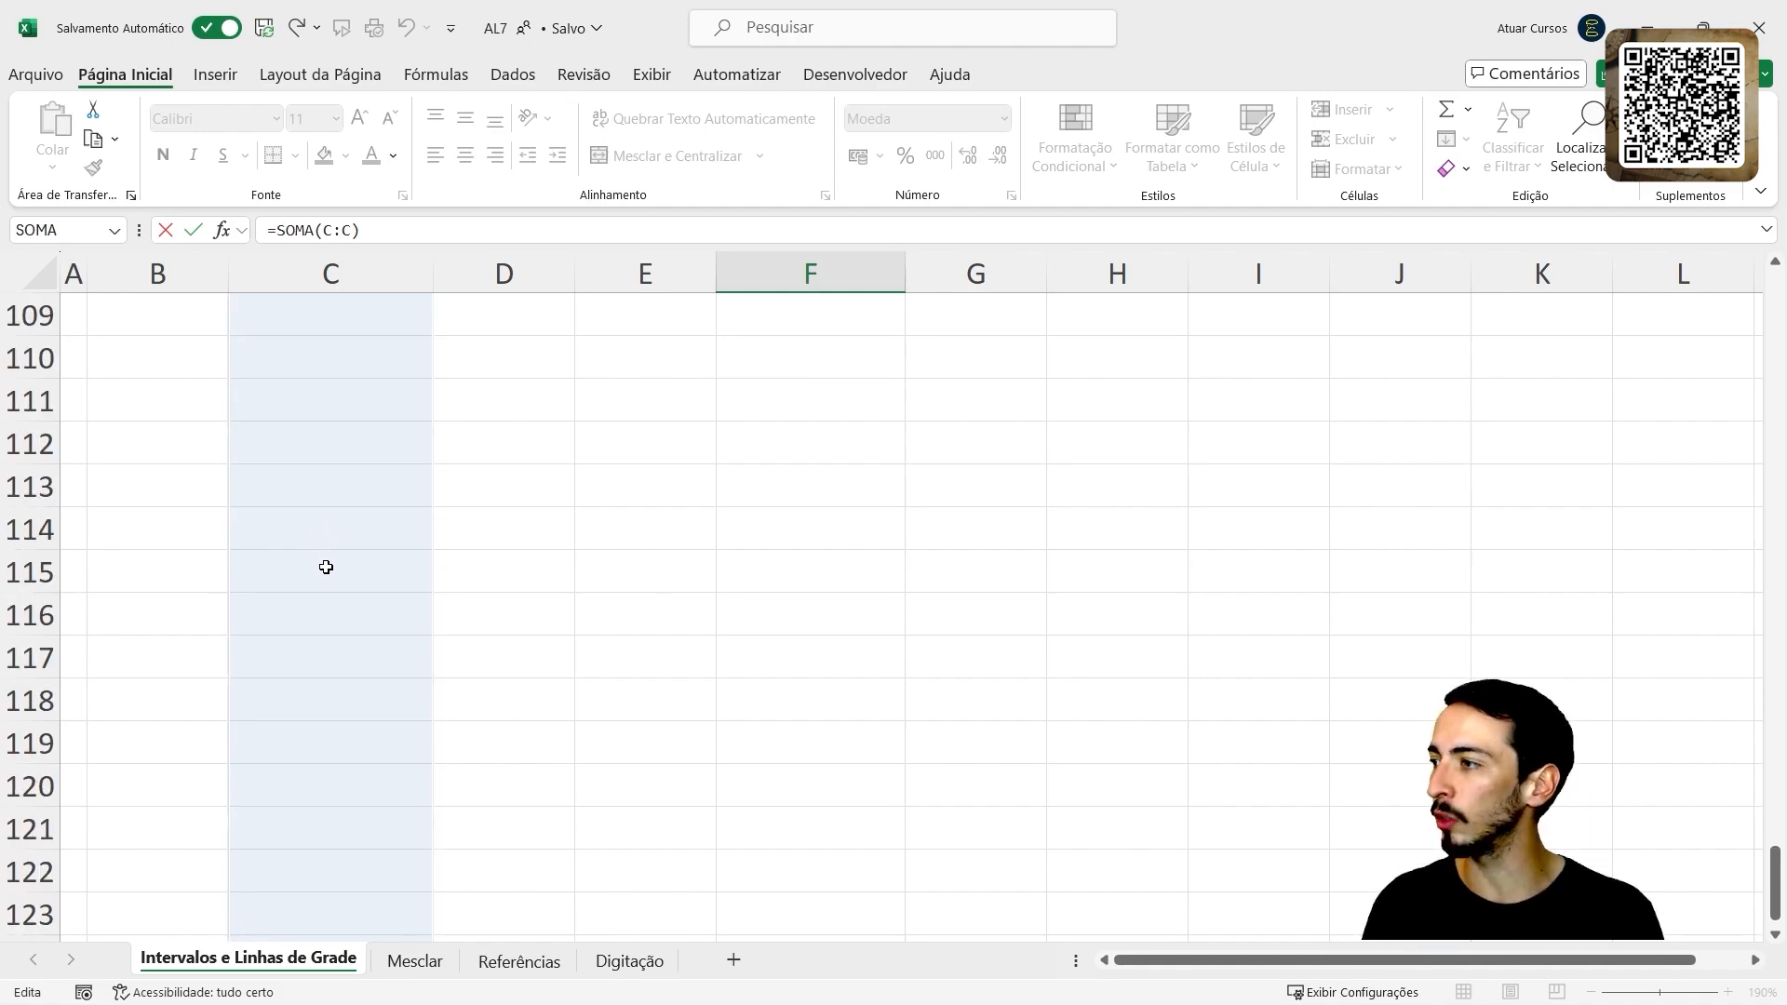
scroll(344, 587, up, 20)
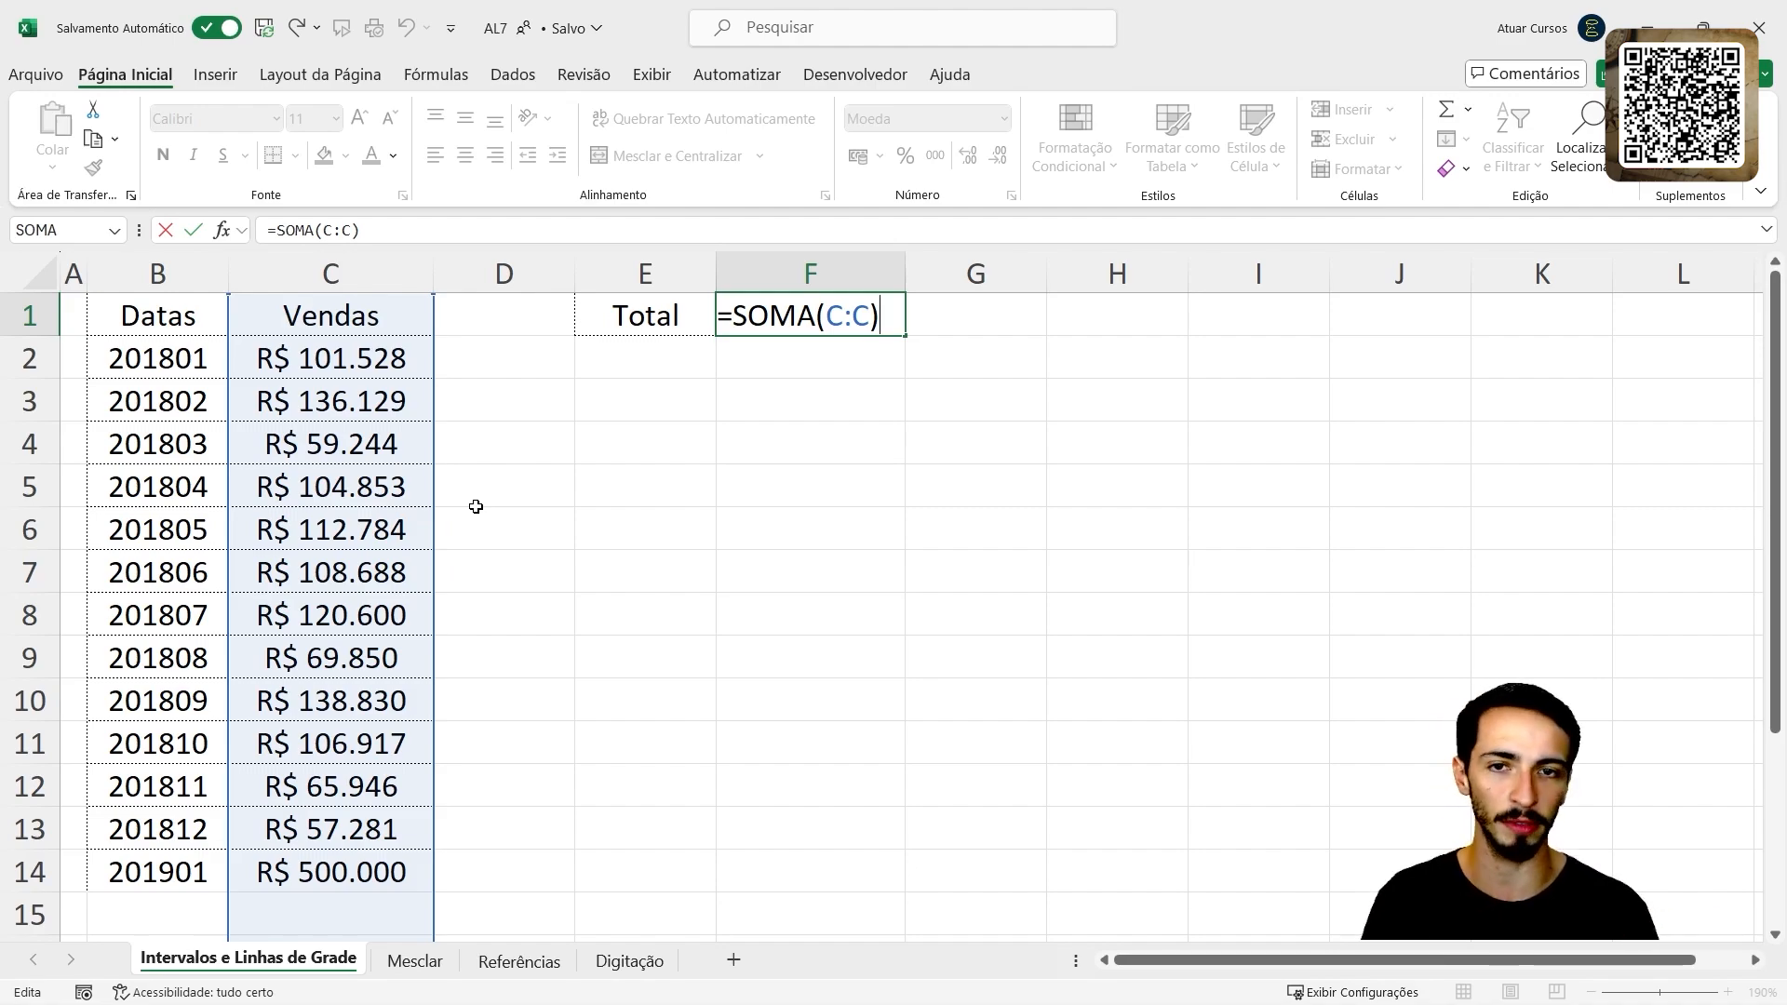
scroll(409, 540, down, 3)
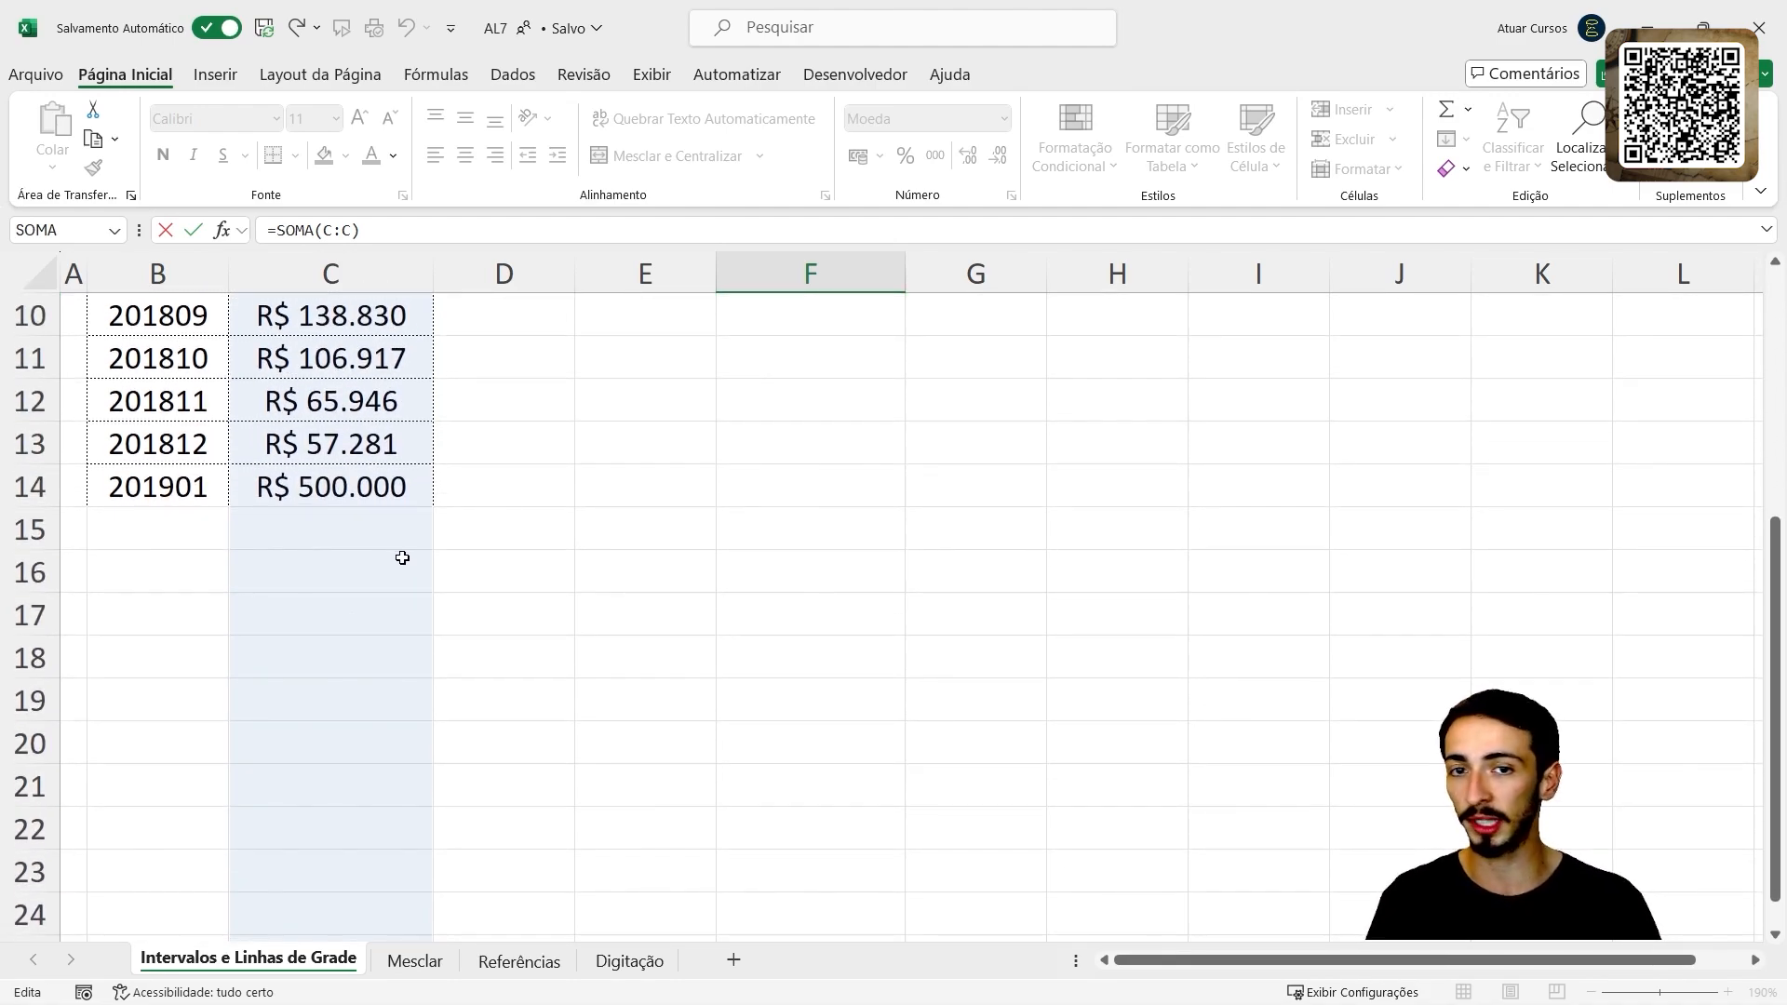
scroll(402, 558, up, 3)
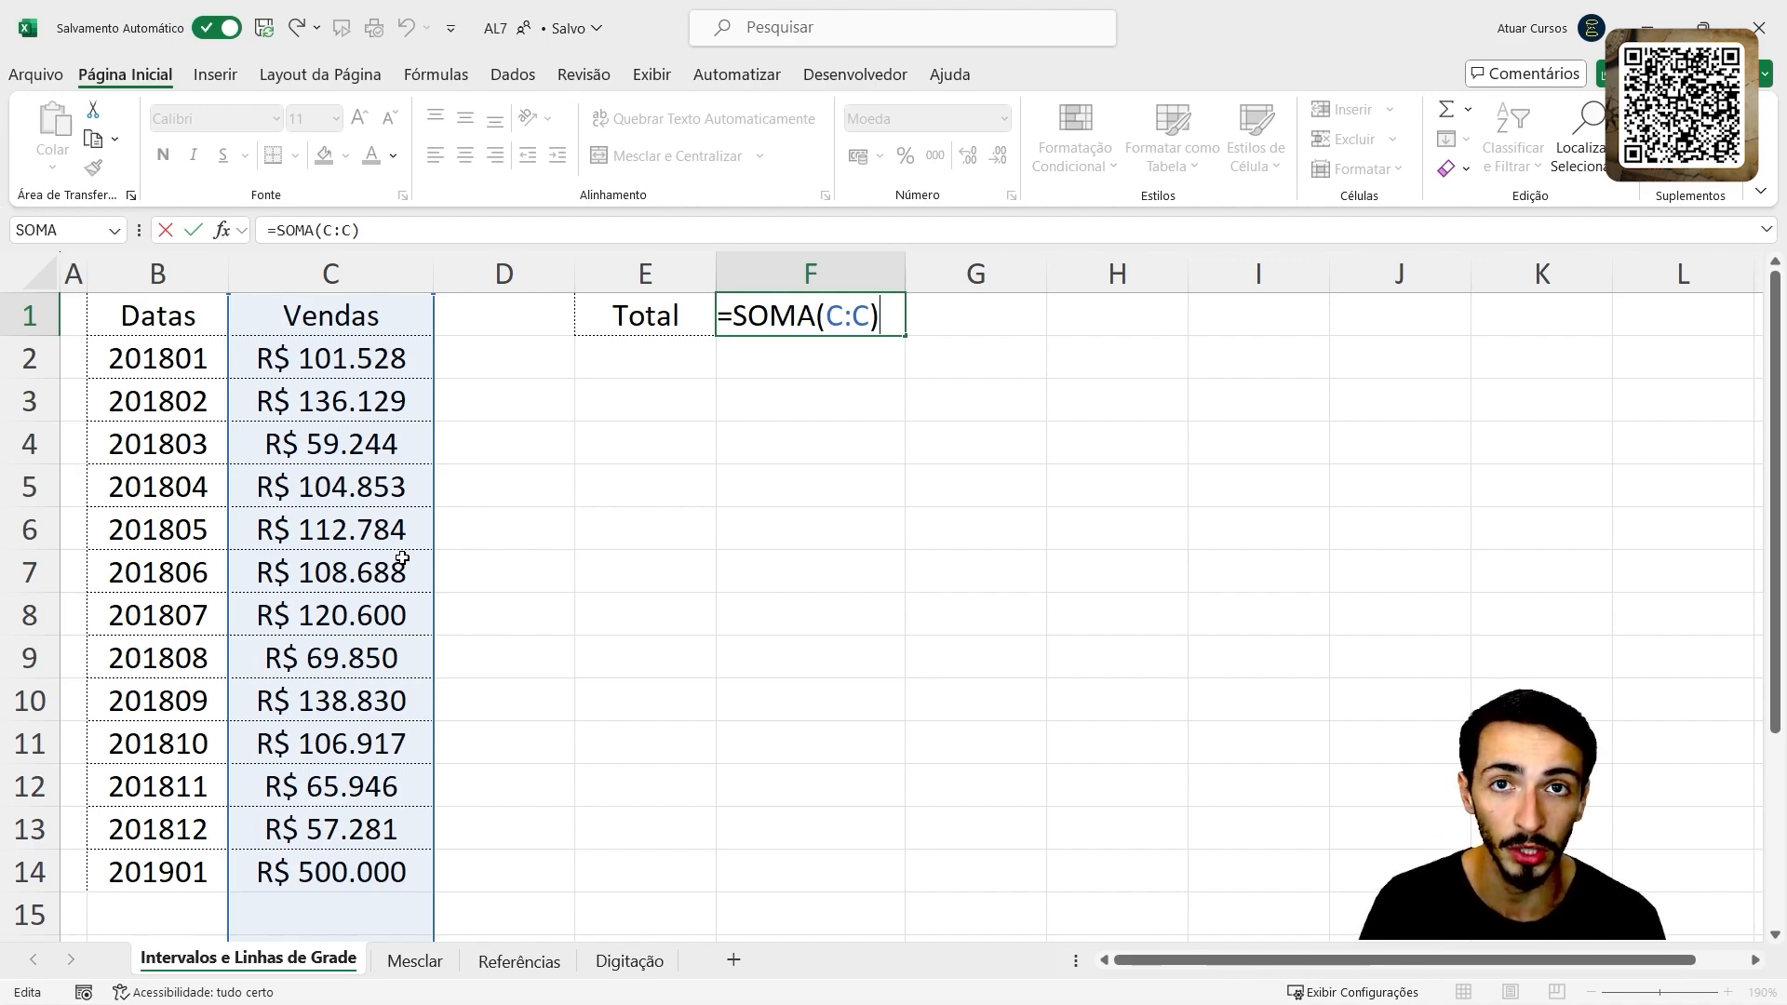
scroll(347, 556, down, 16)
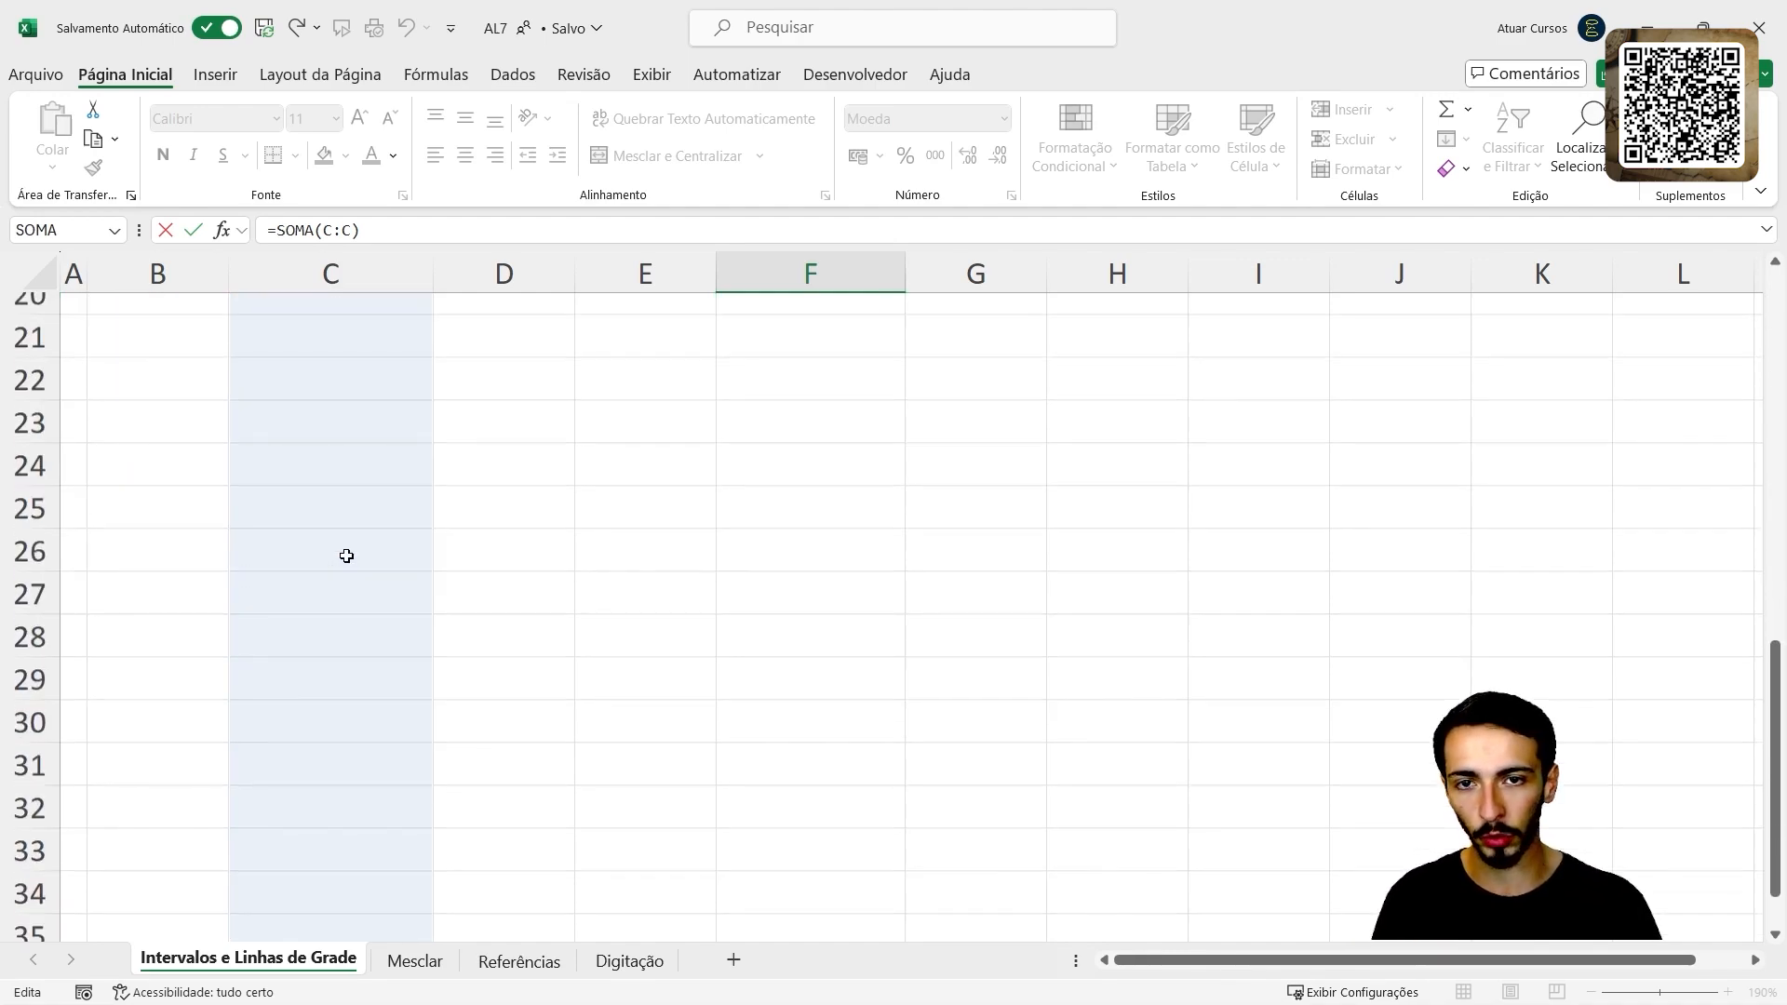
scroll(346, 556, up, 16)
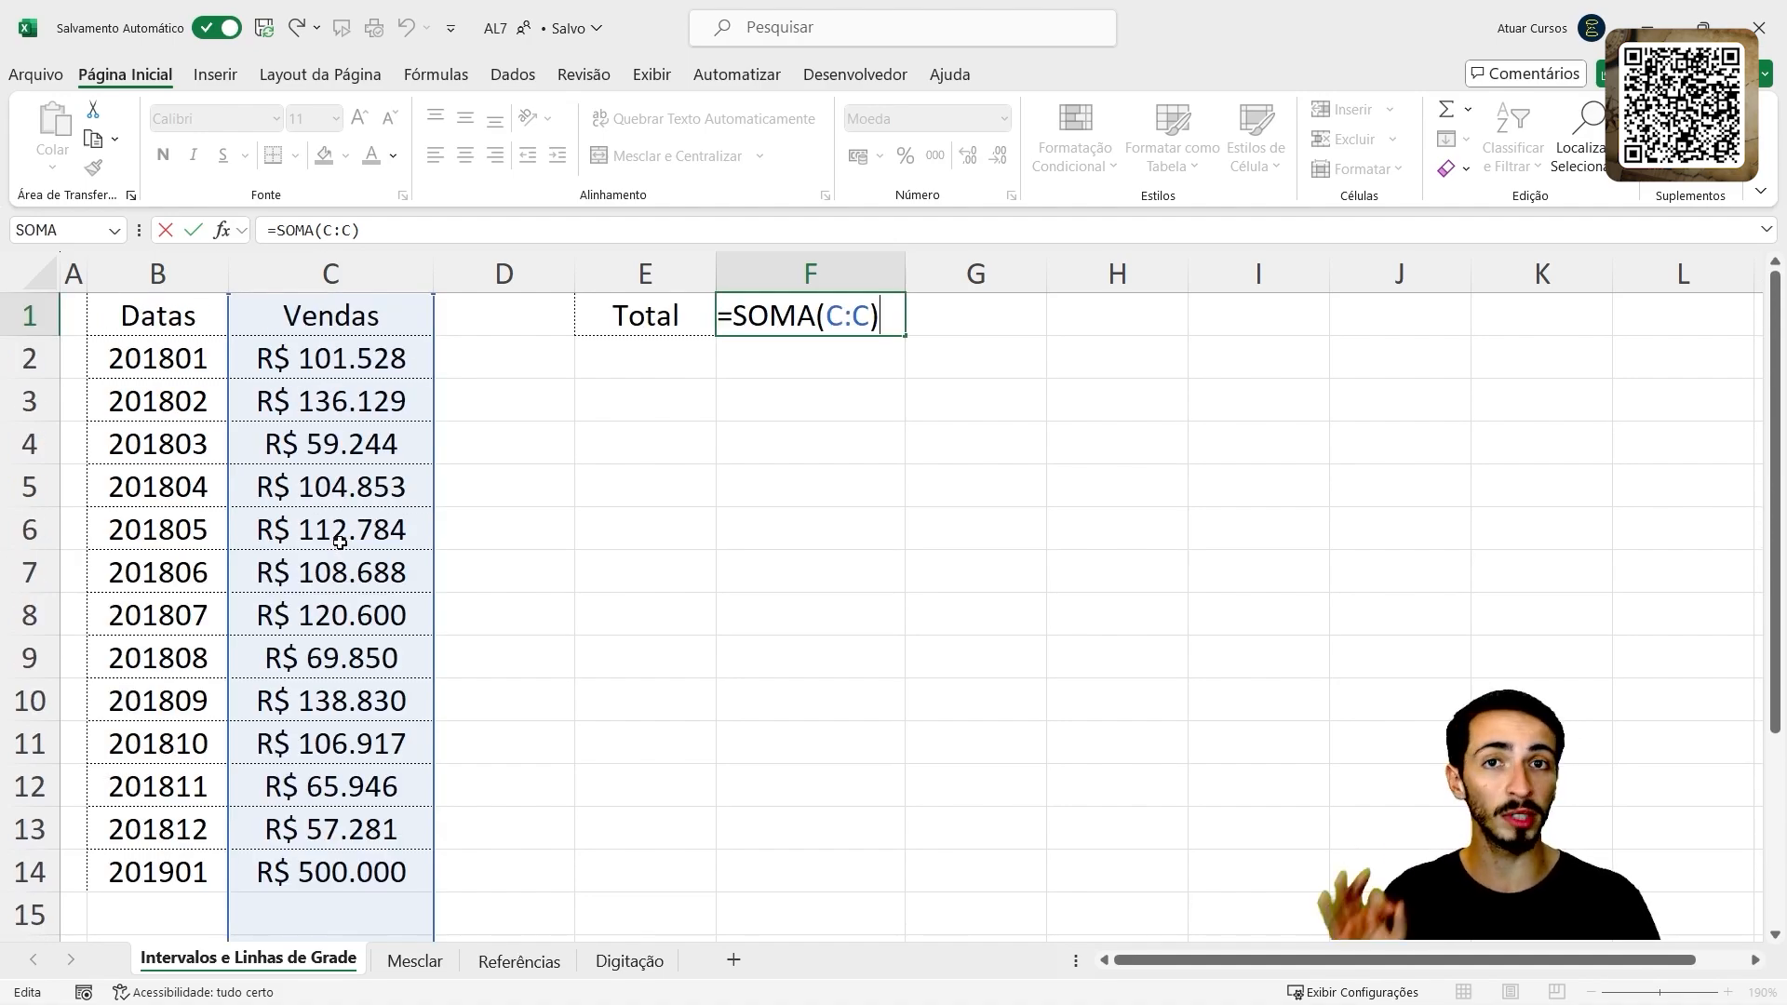
- Leave the Total formula unchanged and clear it from cell F1
key(ctrl+Return)
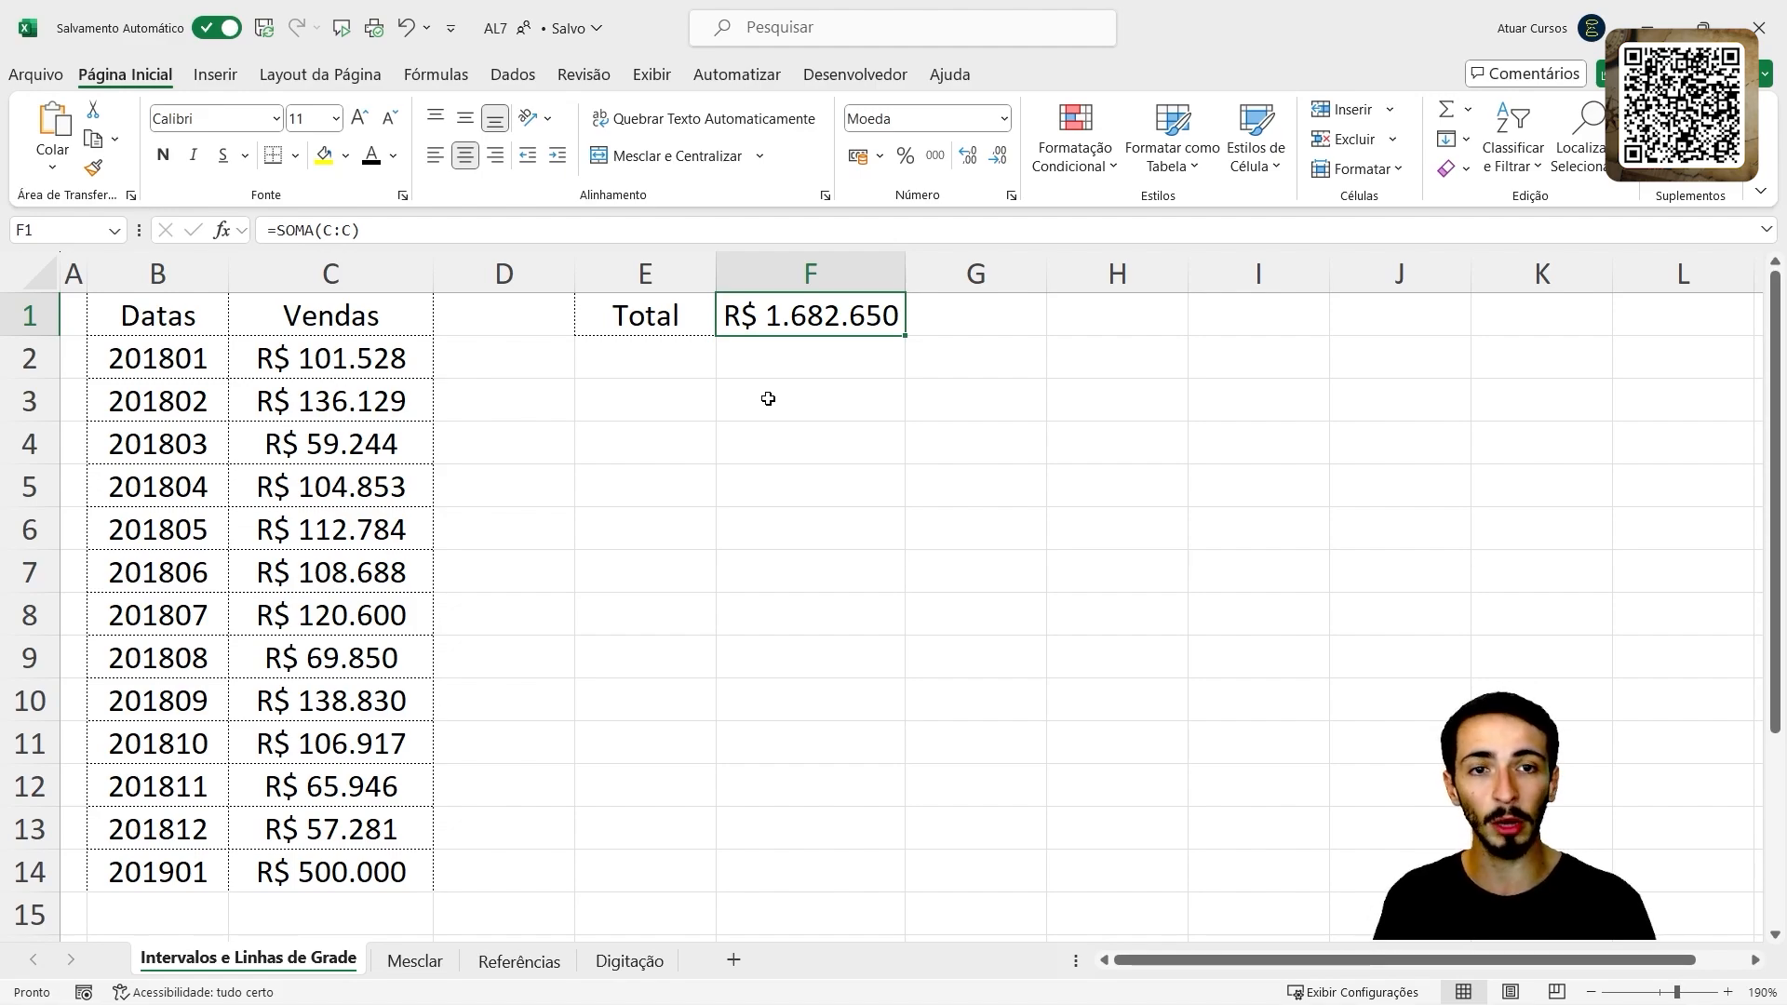
key(Delete)
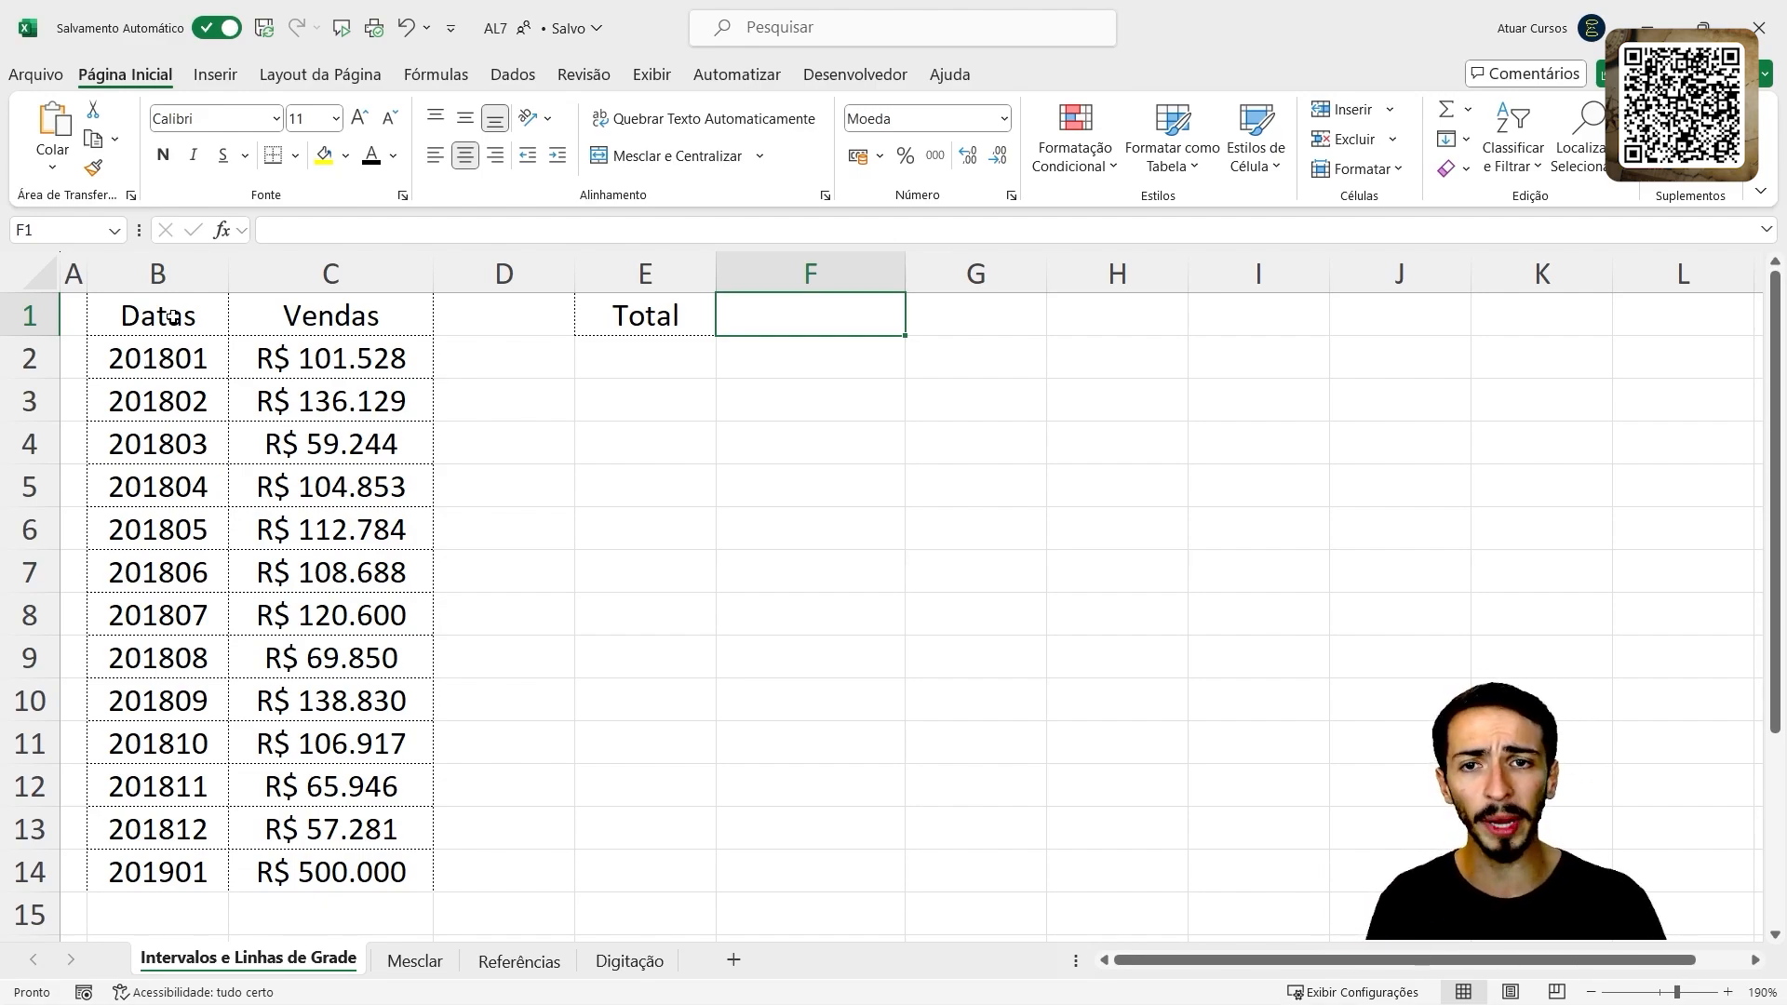
- Format the range B1:C14 as a table with headers, using the green style from the first row of the Média group
click(144, 320)
drag(145, 319, 371, 868)
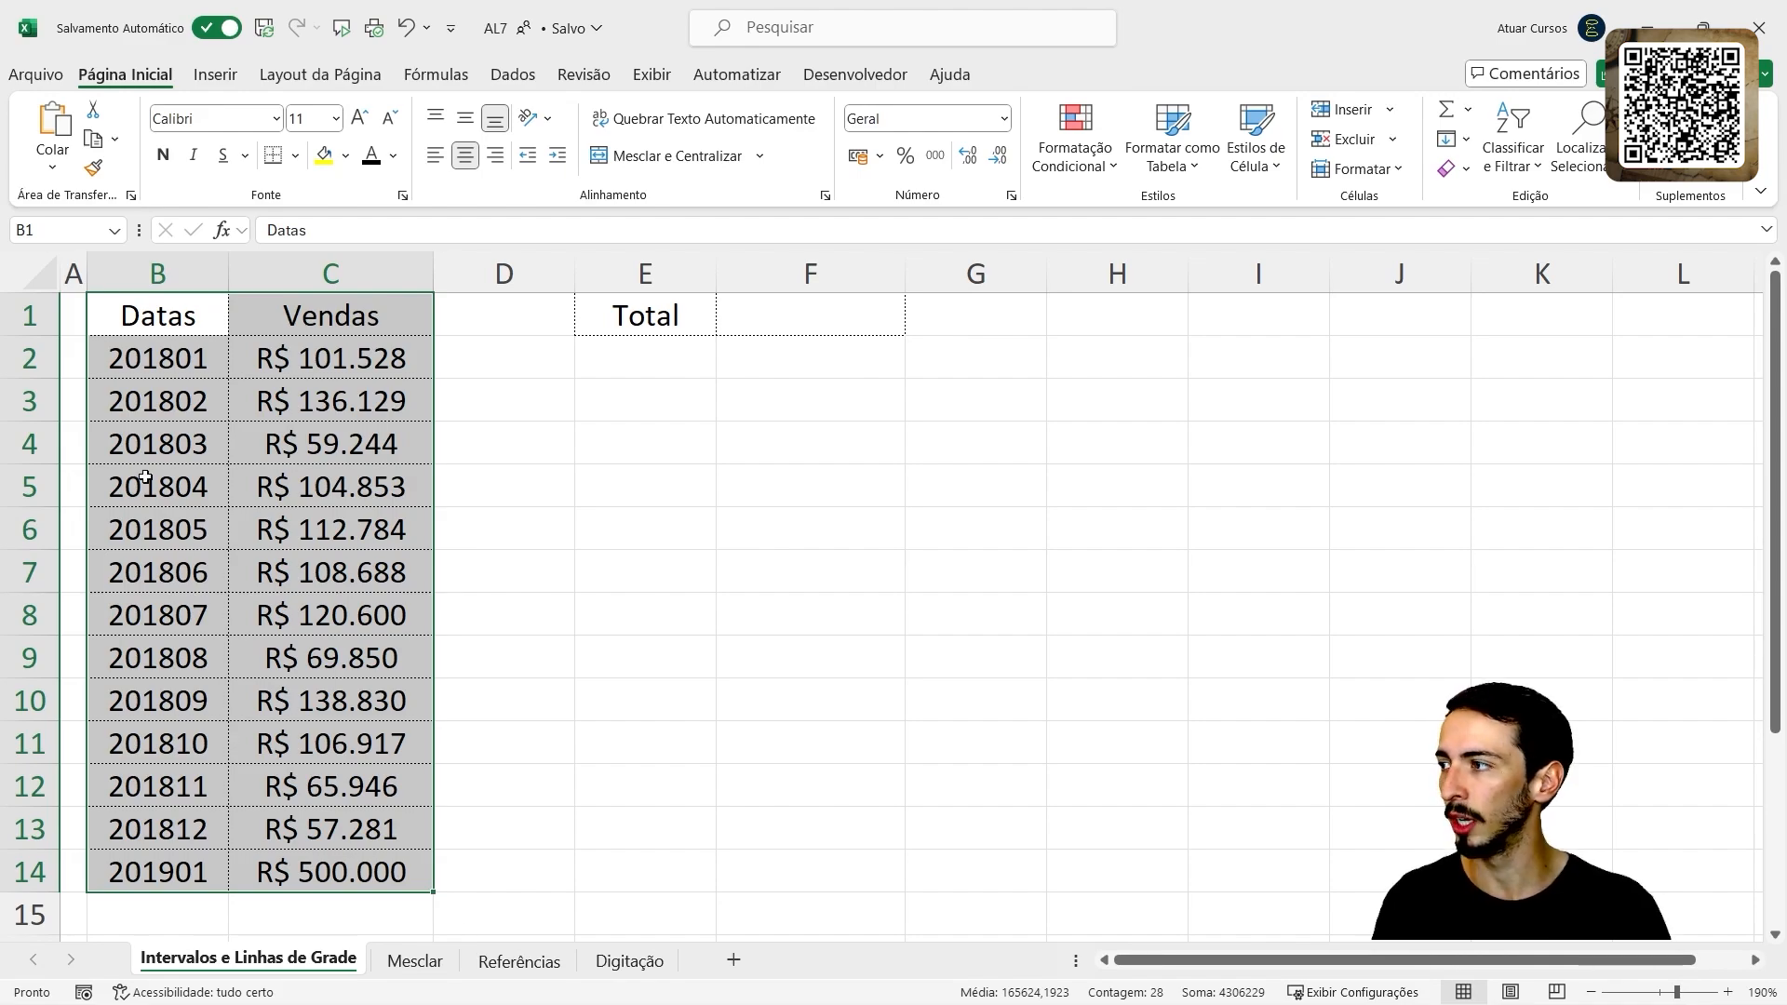
click(147, 334)
drag(147, 334, 355, 867)
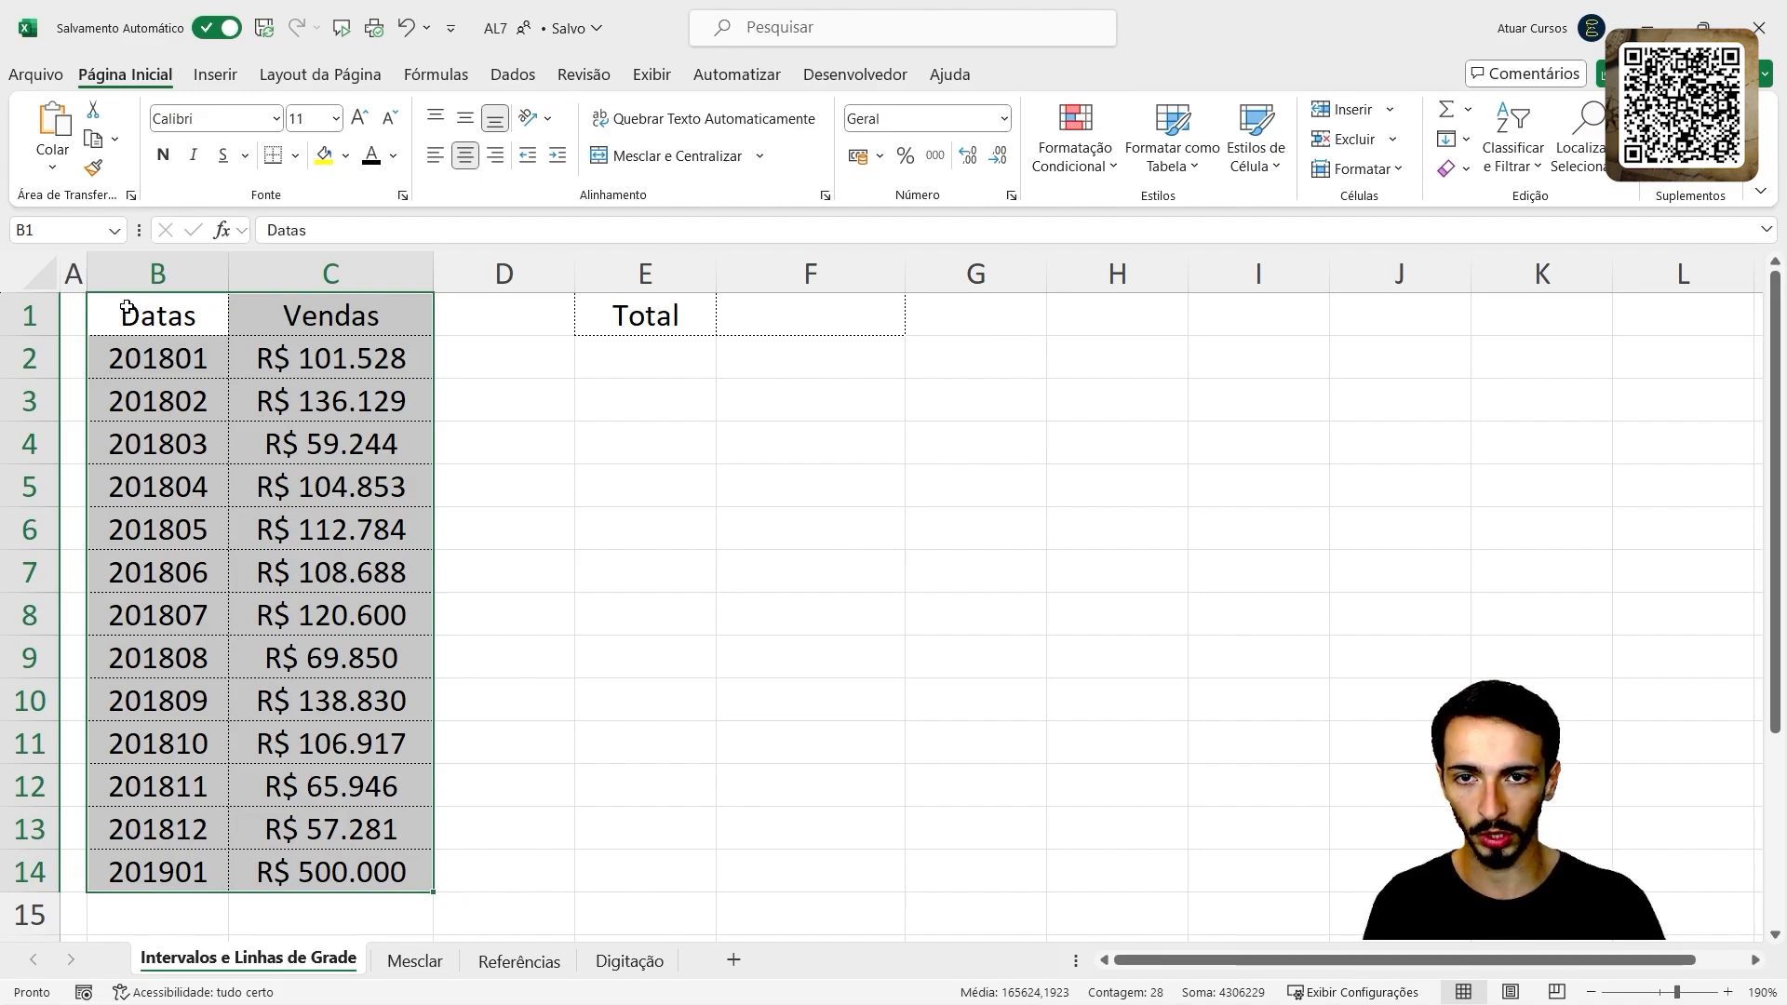
drag(132, 319, 372, 875)
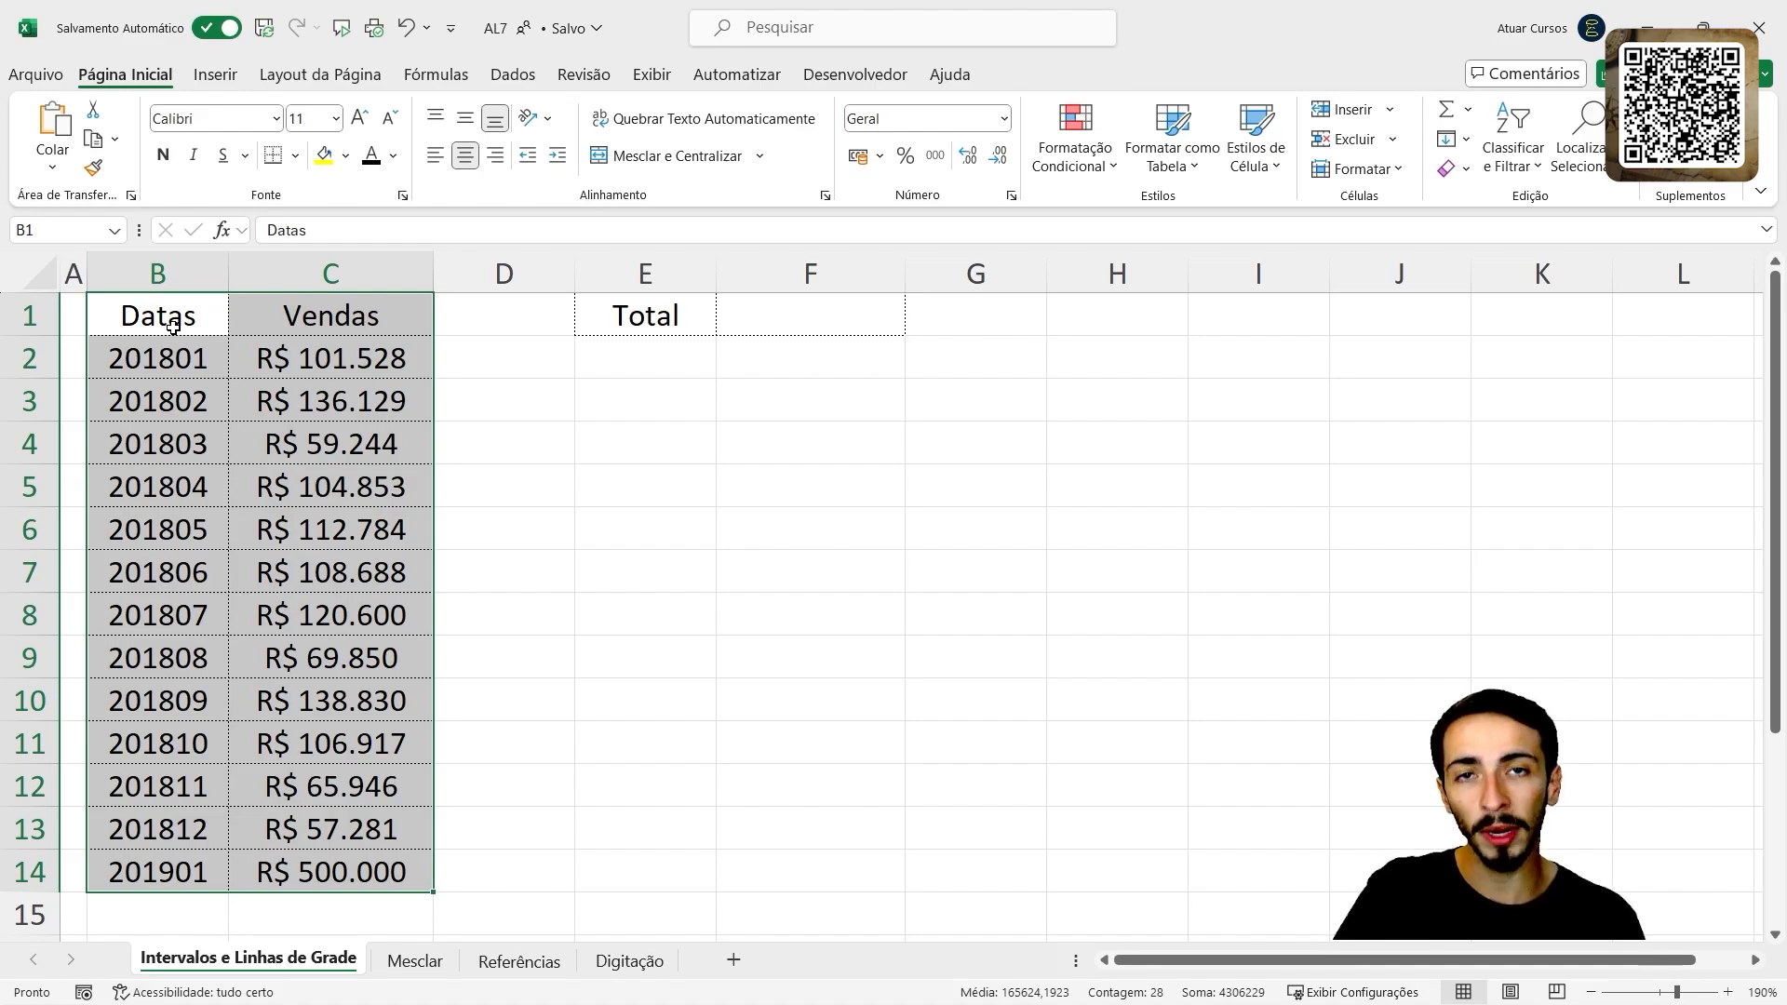
drag(173, 325, 321, 847)
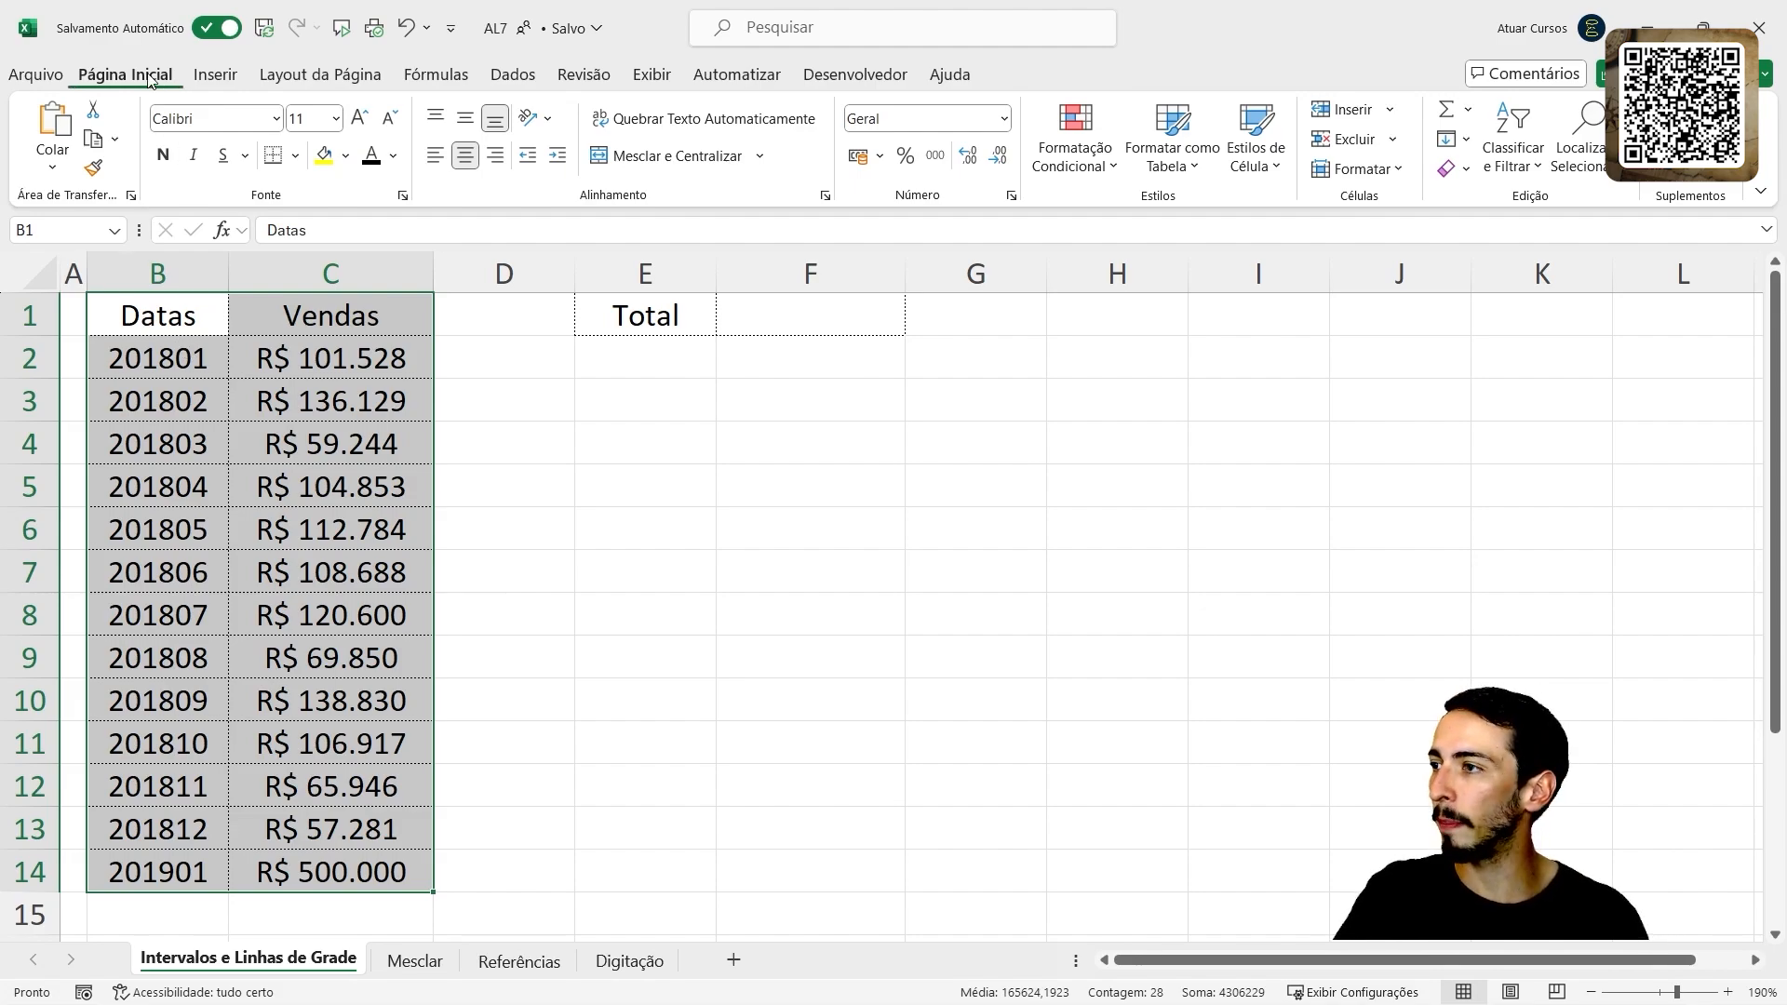
click(1205, 149)
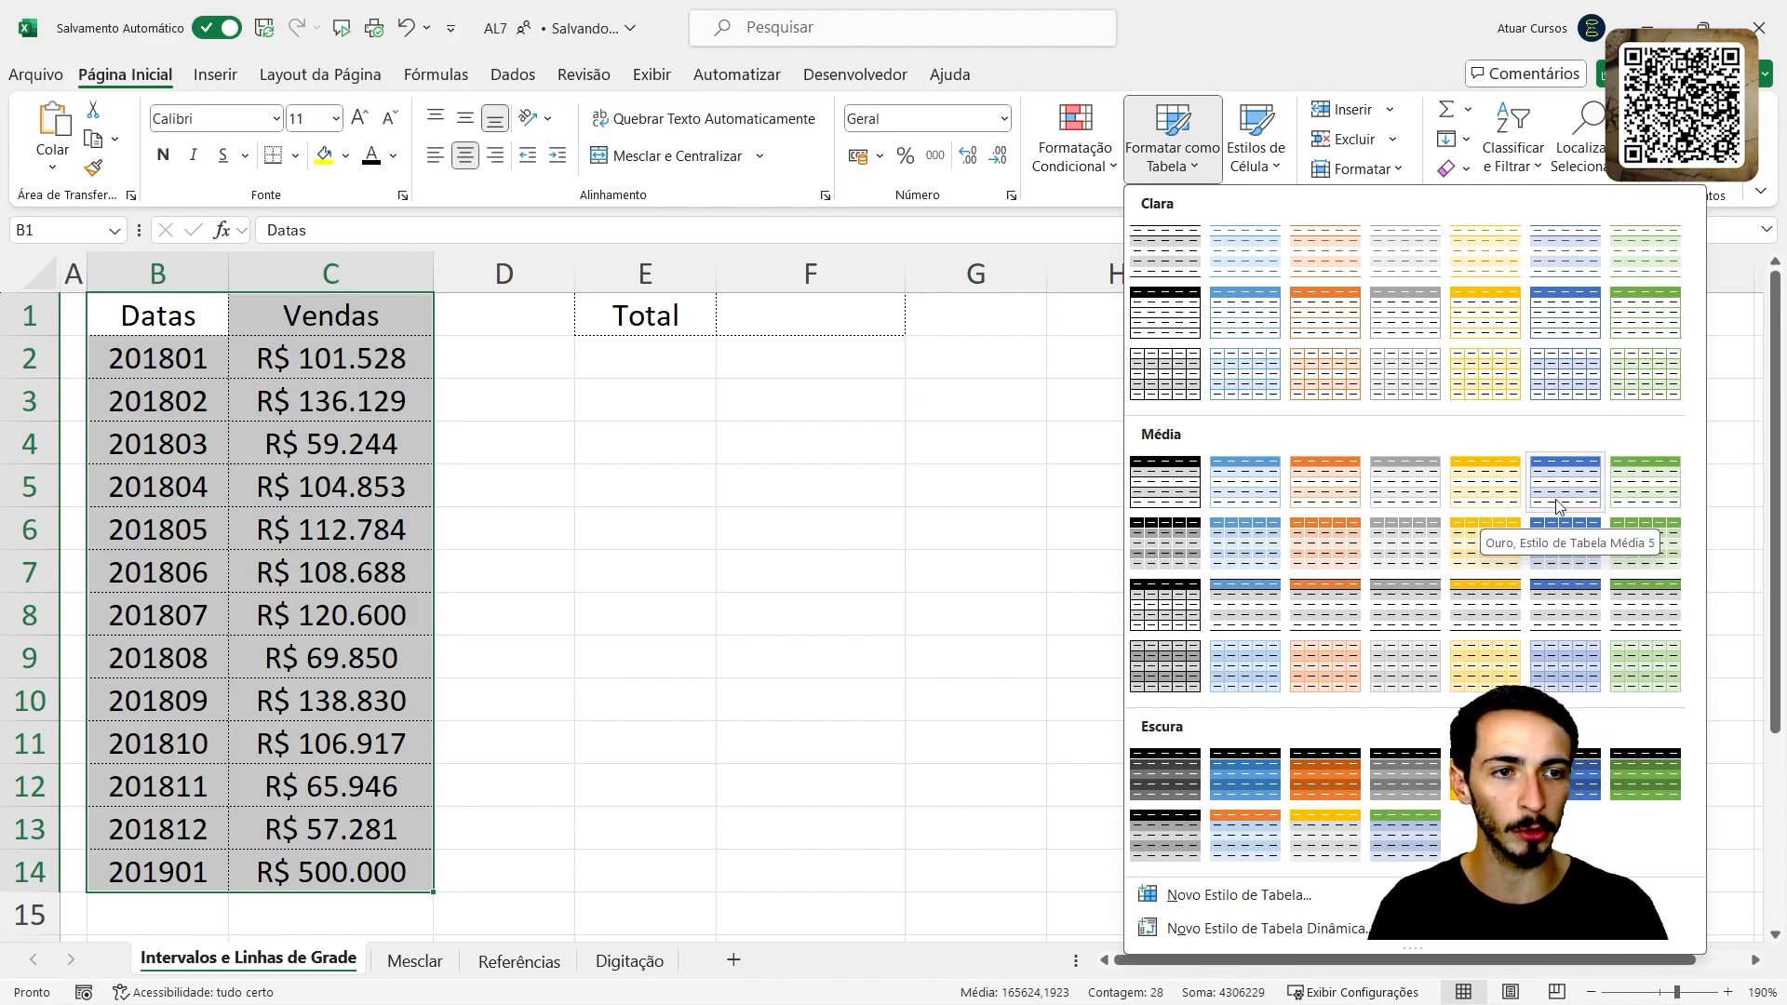
click(1629, 501)
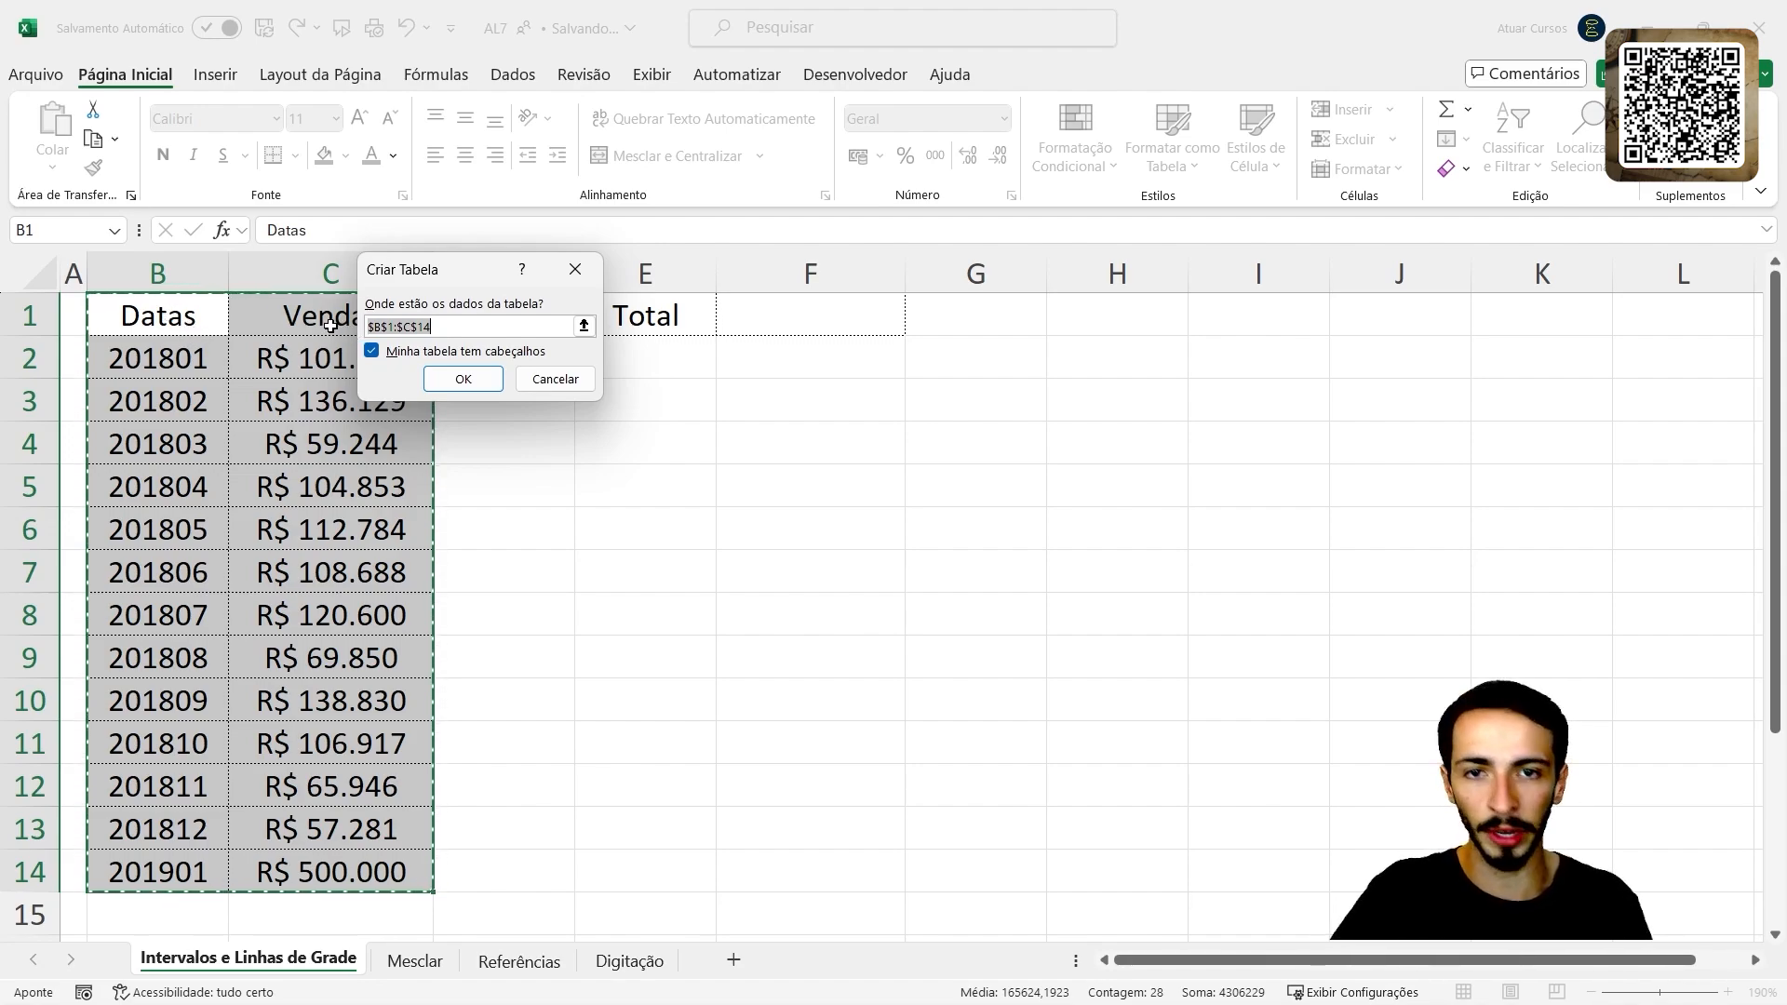
click(476, 377)
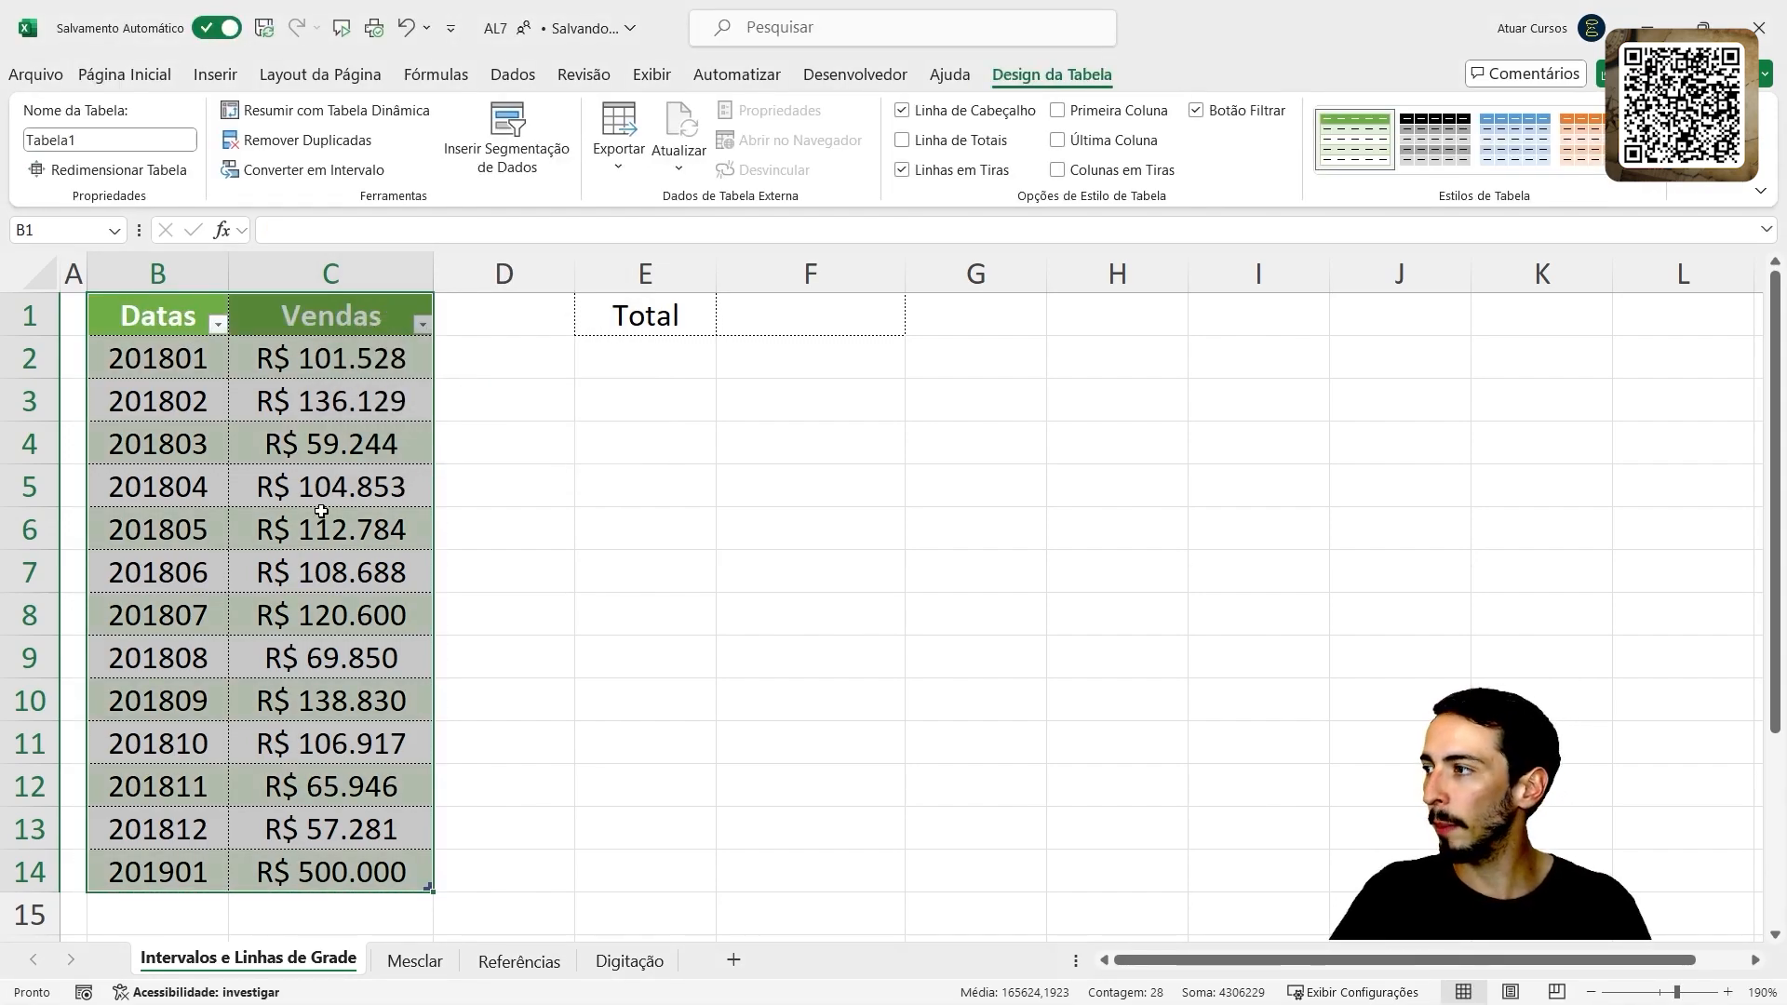
- Examine the formatted table's headers and last rows, and review the full range B1:C14 that it covers
scroll(310, 457, down, 1)
scroll(310, 457, up, 1)
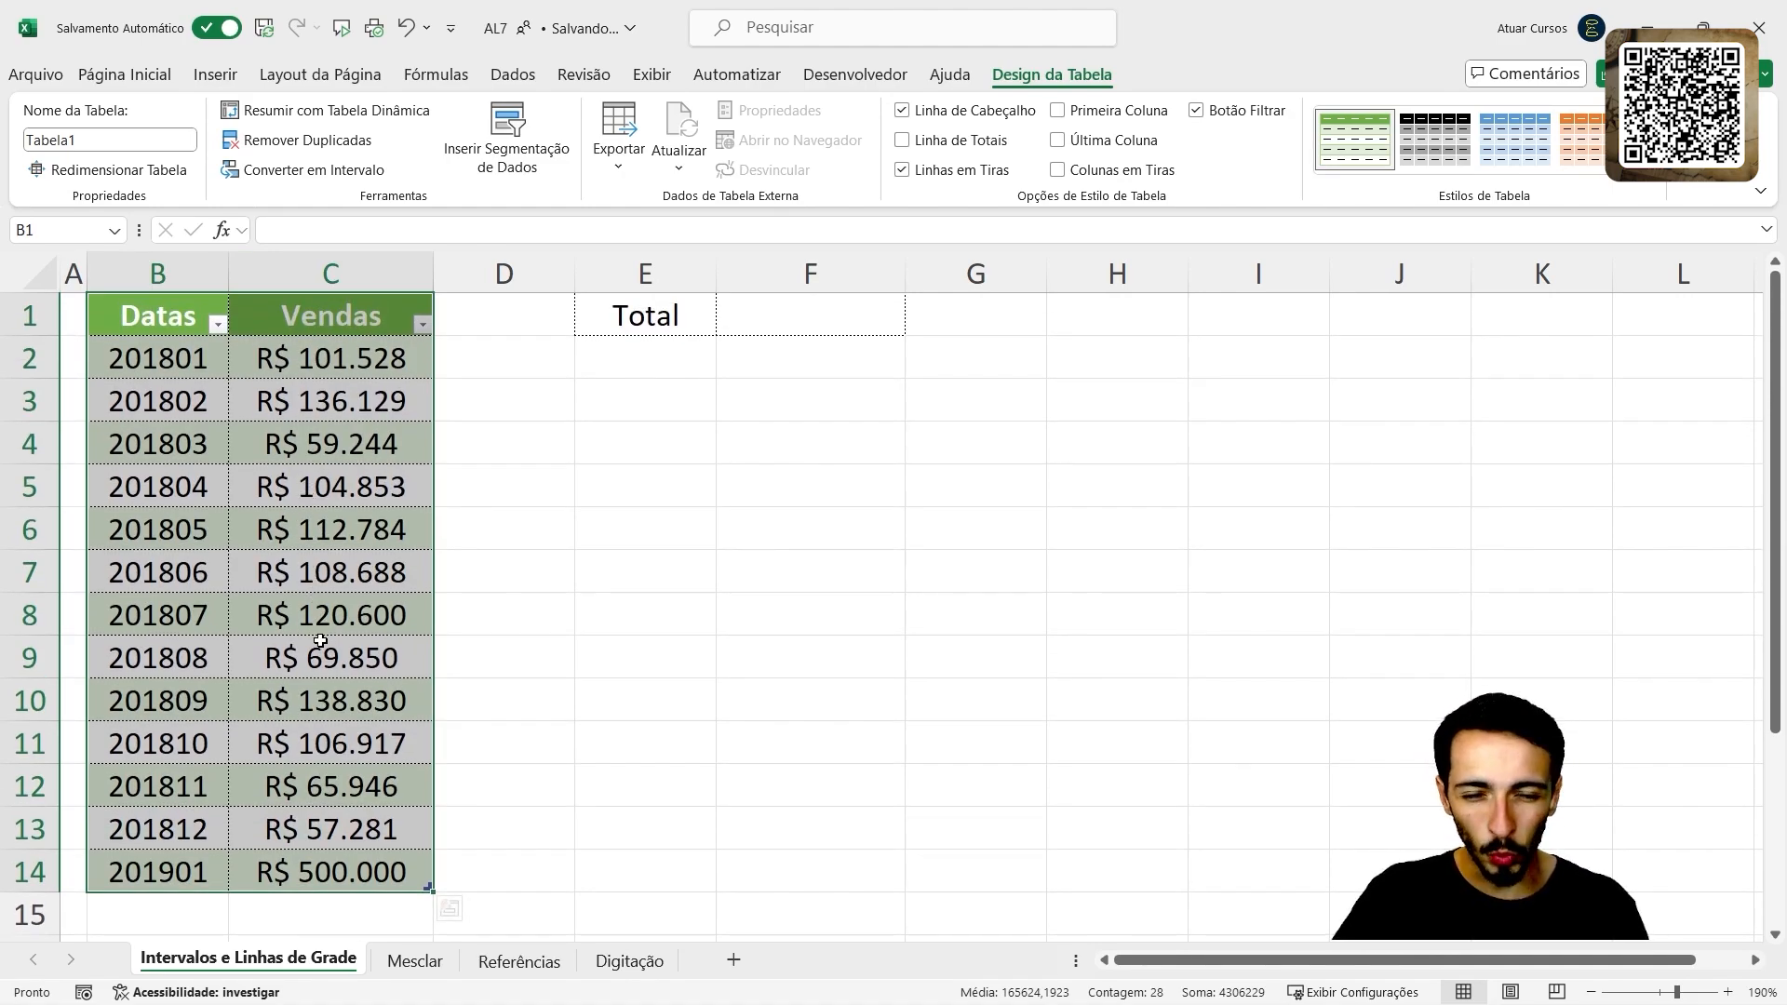
click(337, 696)
scroll(330, 688, down, 2)
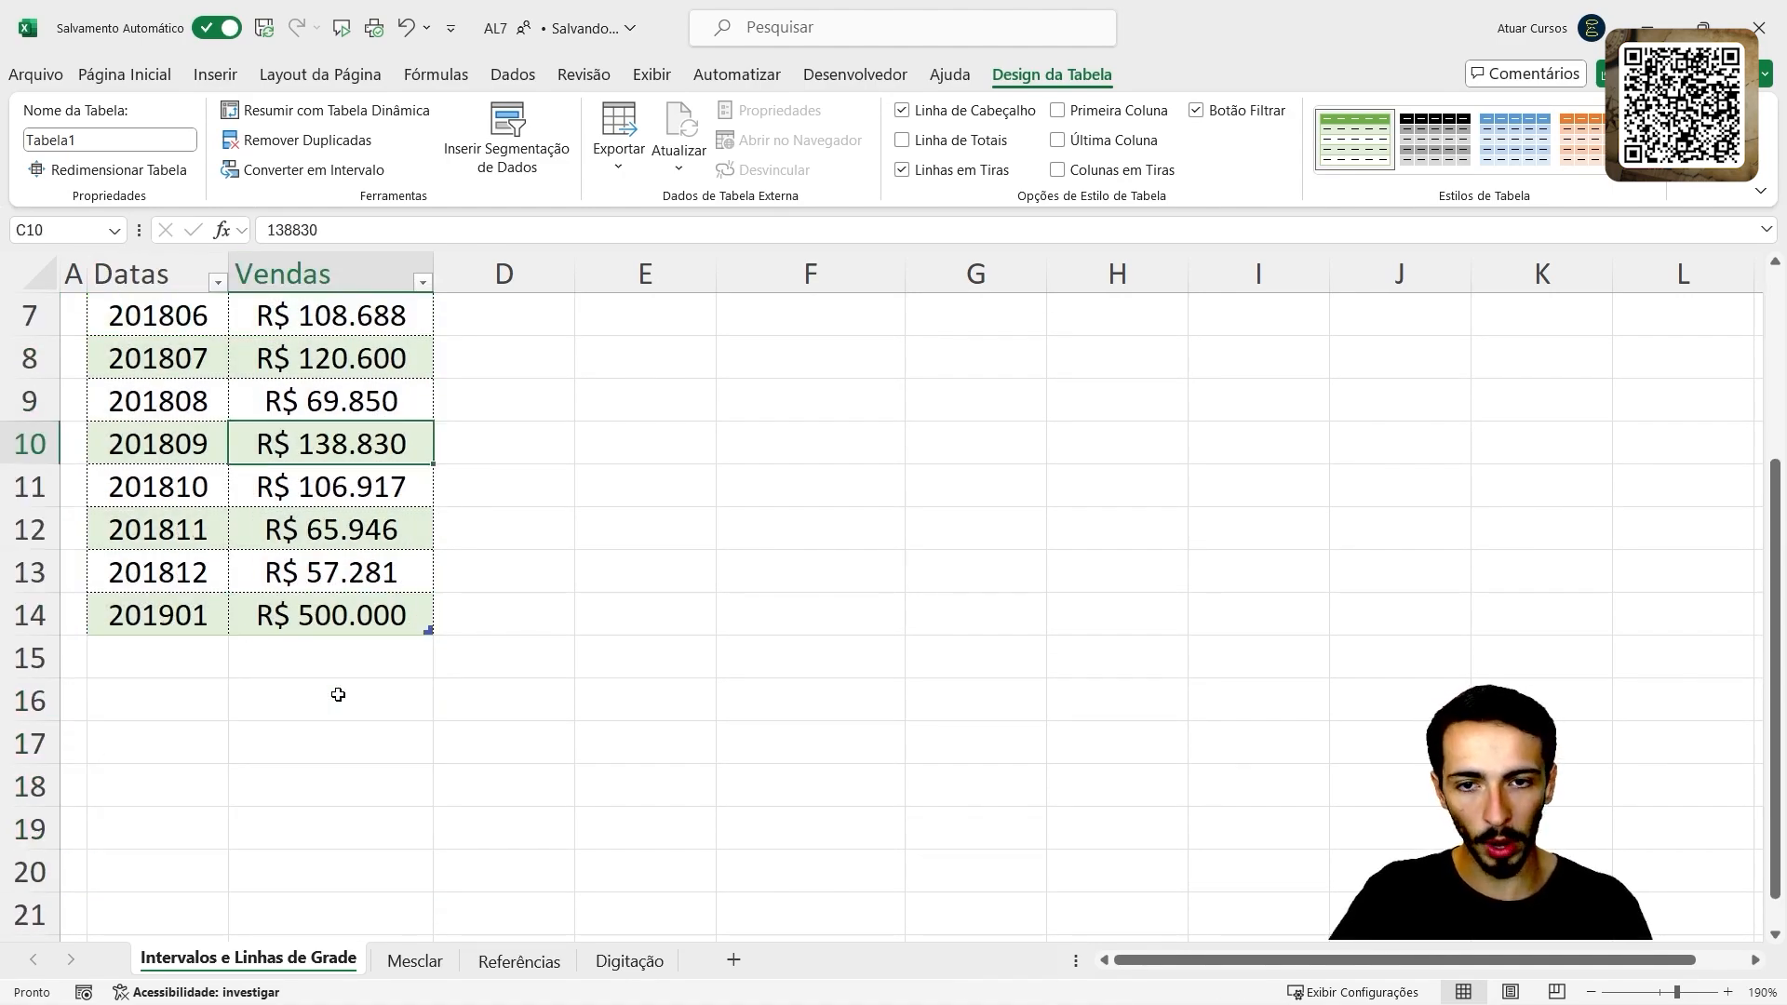
scroll(338, 690, up, 2)
drag(193, 329, 409, 855)
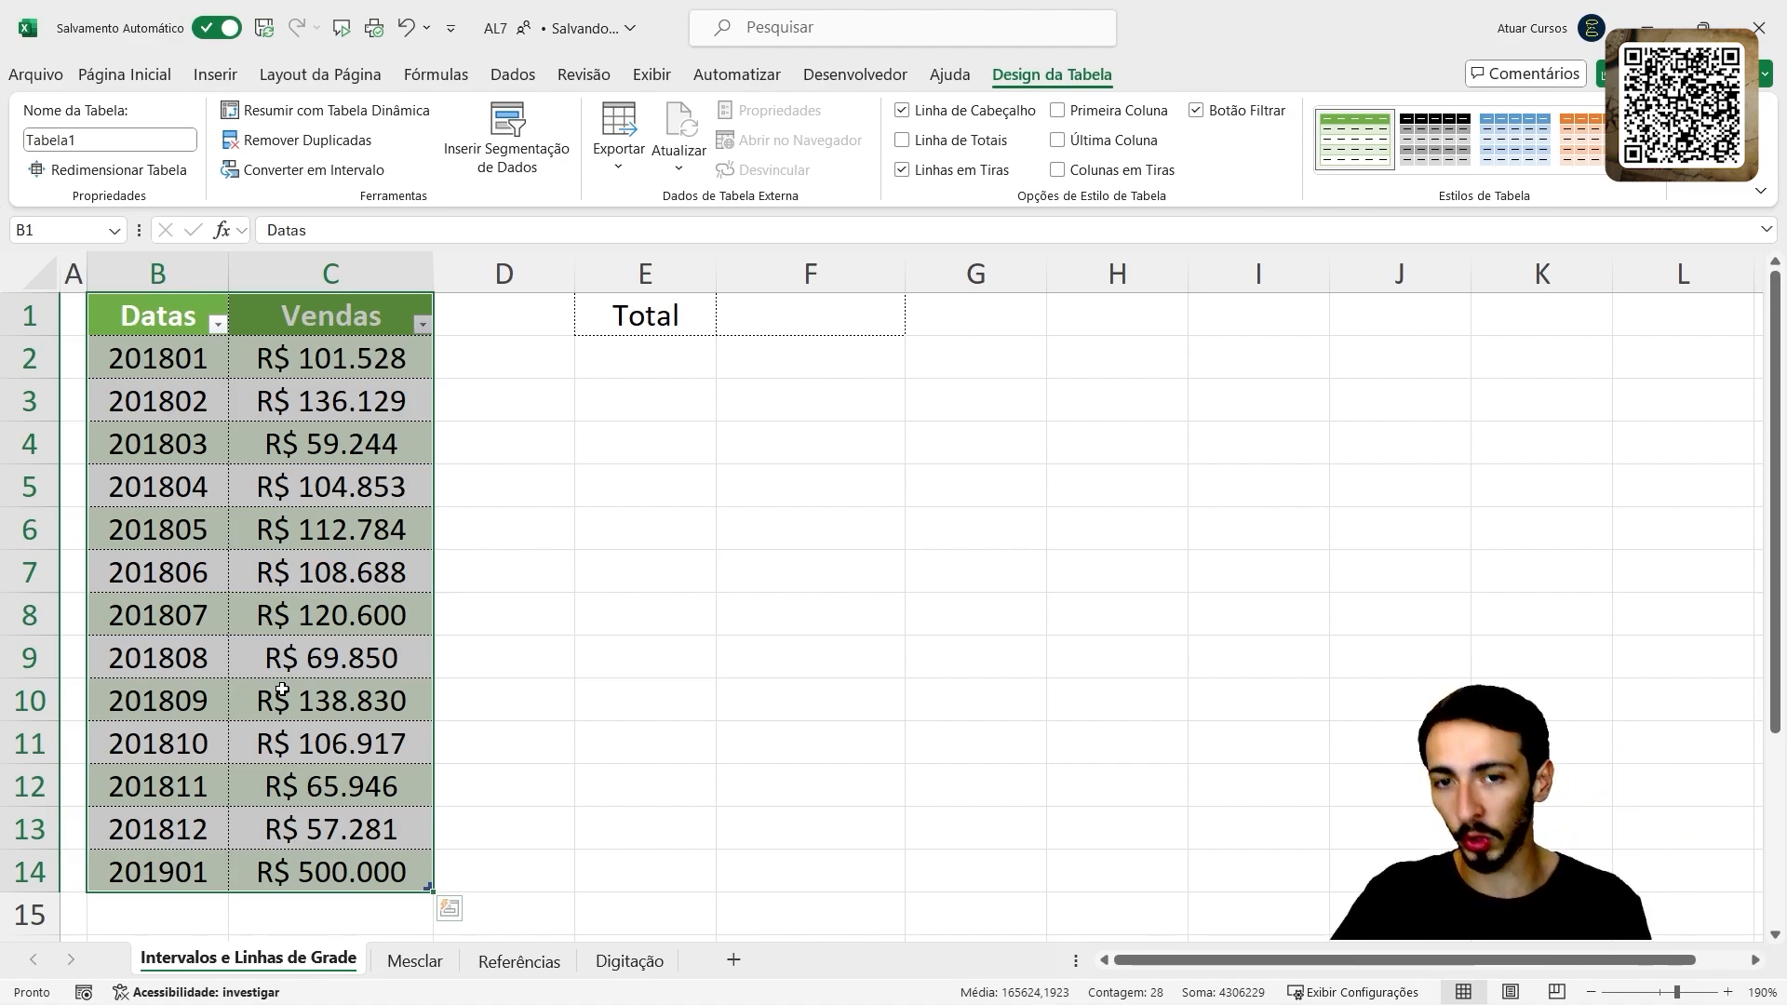
click(768, 325)
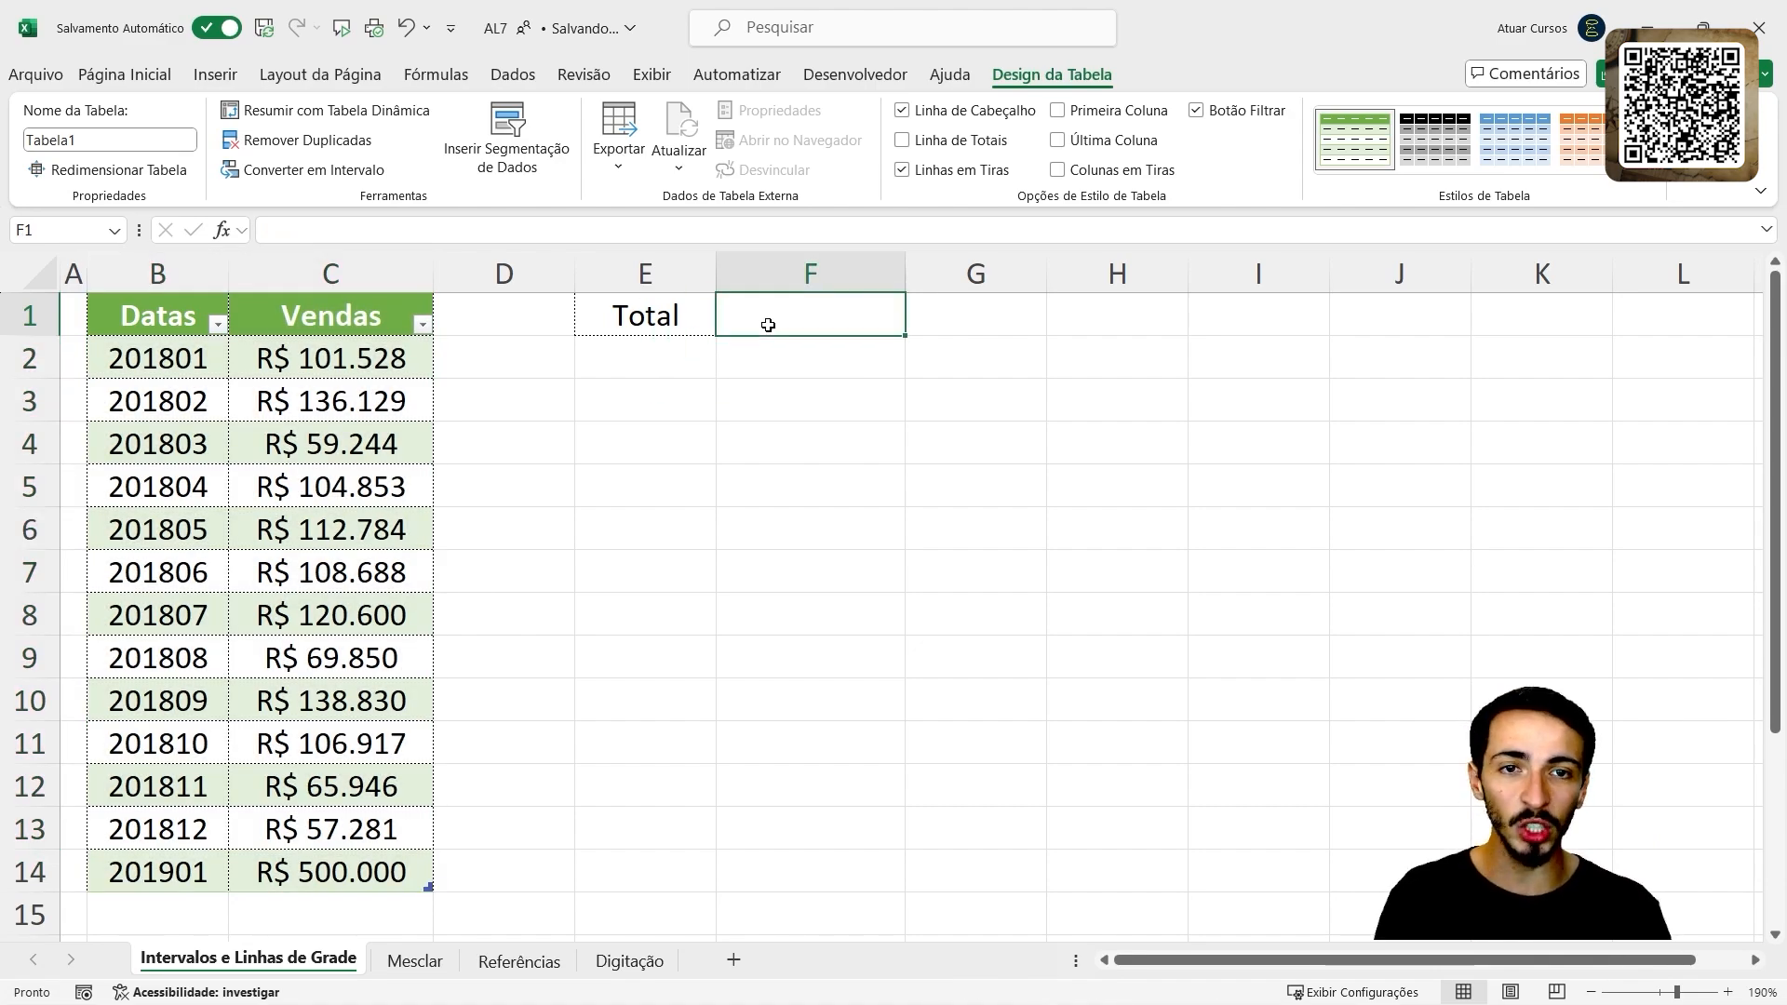
- Clear the 201901 record from B14:C14 and shrink the table so it ends at row 13
drag(178, 877, 281, 878)
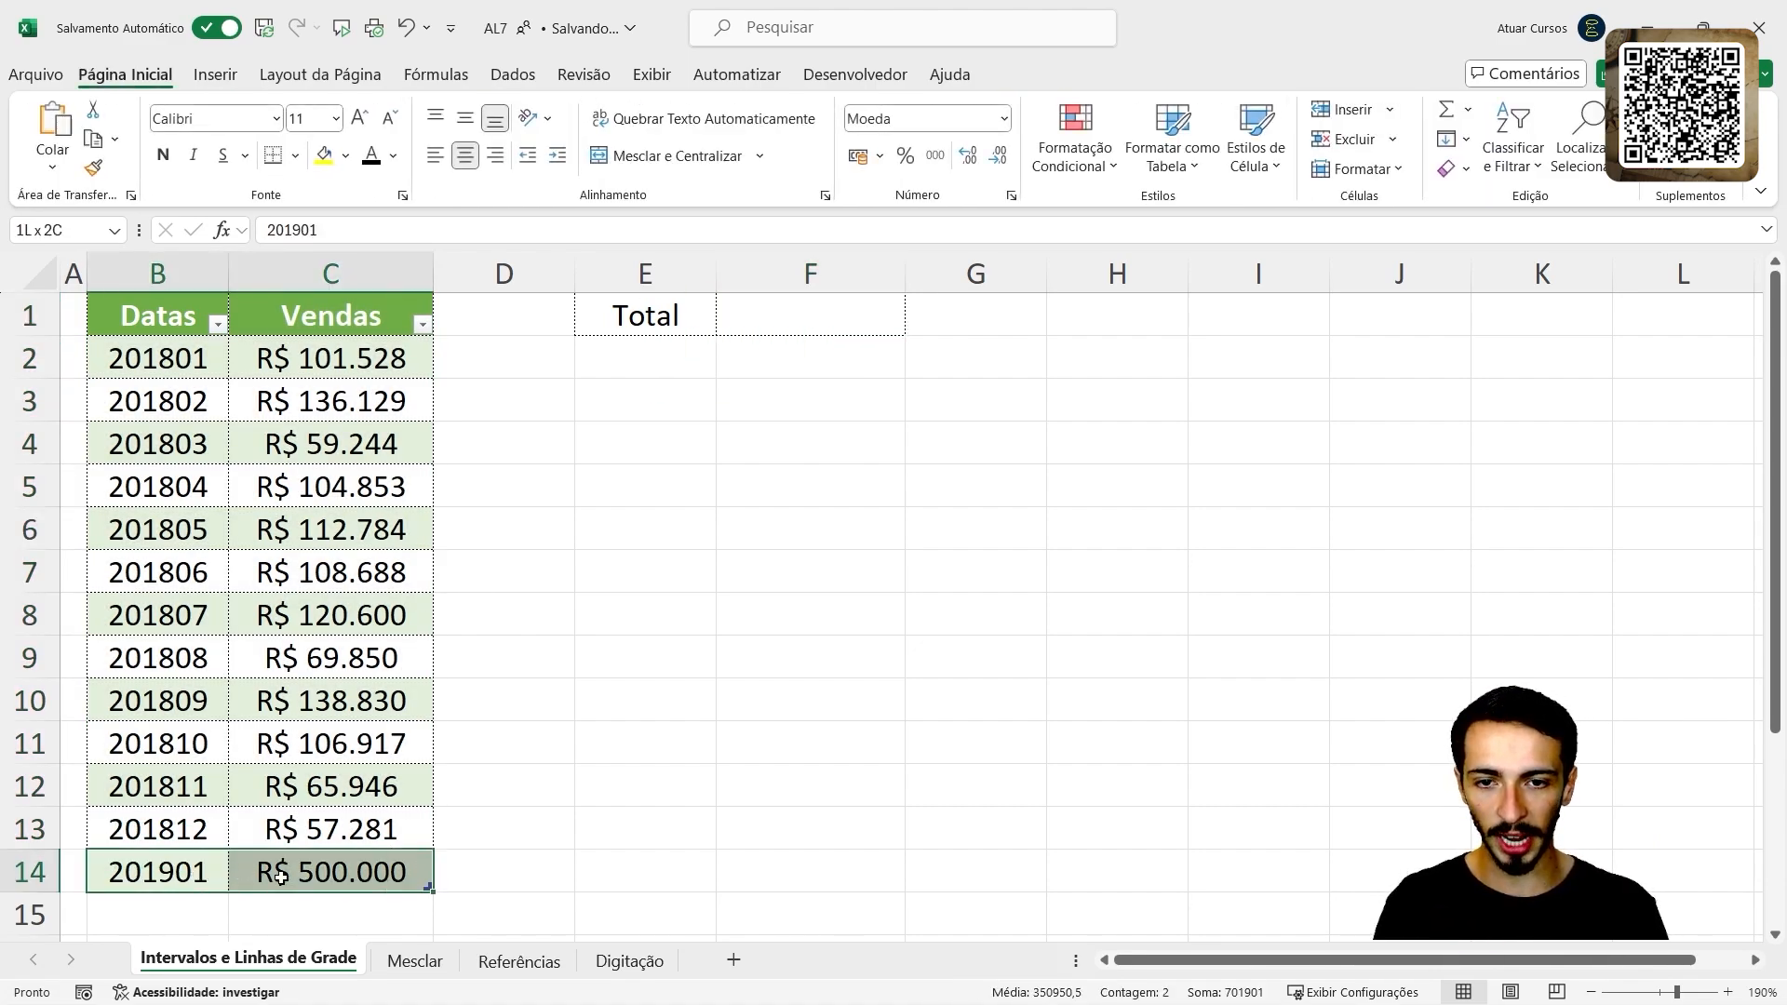
key(Delete)
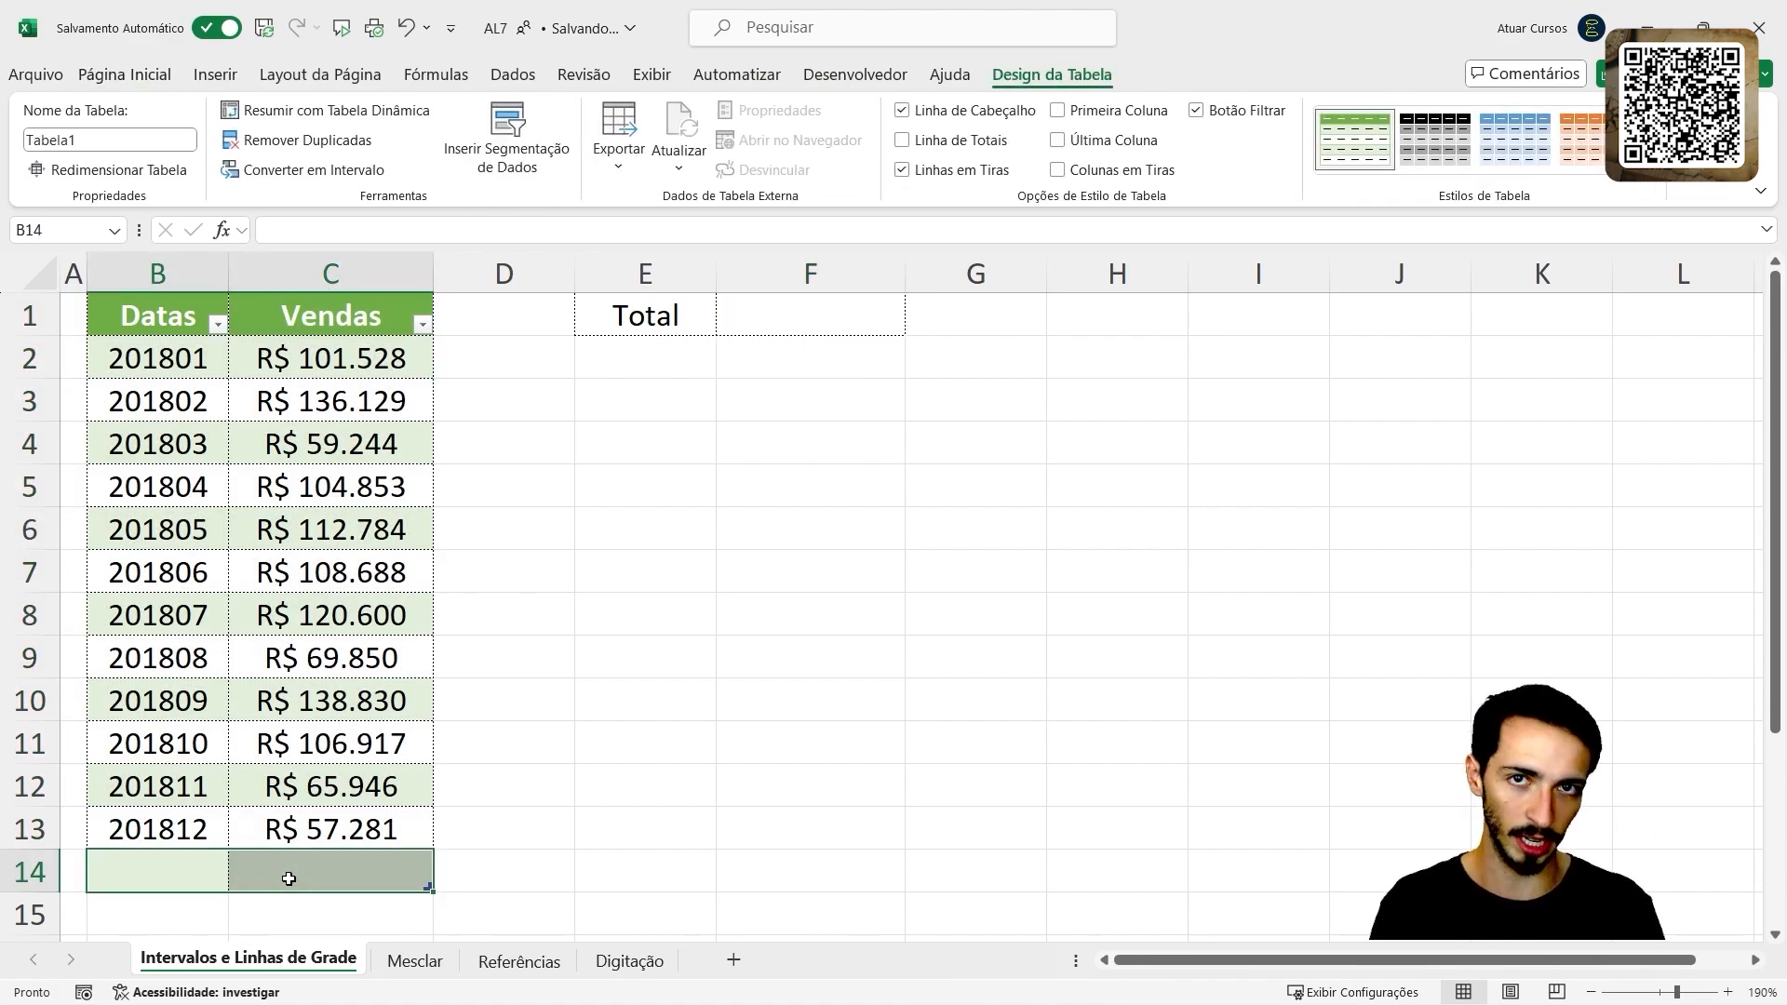
click(180, 860)
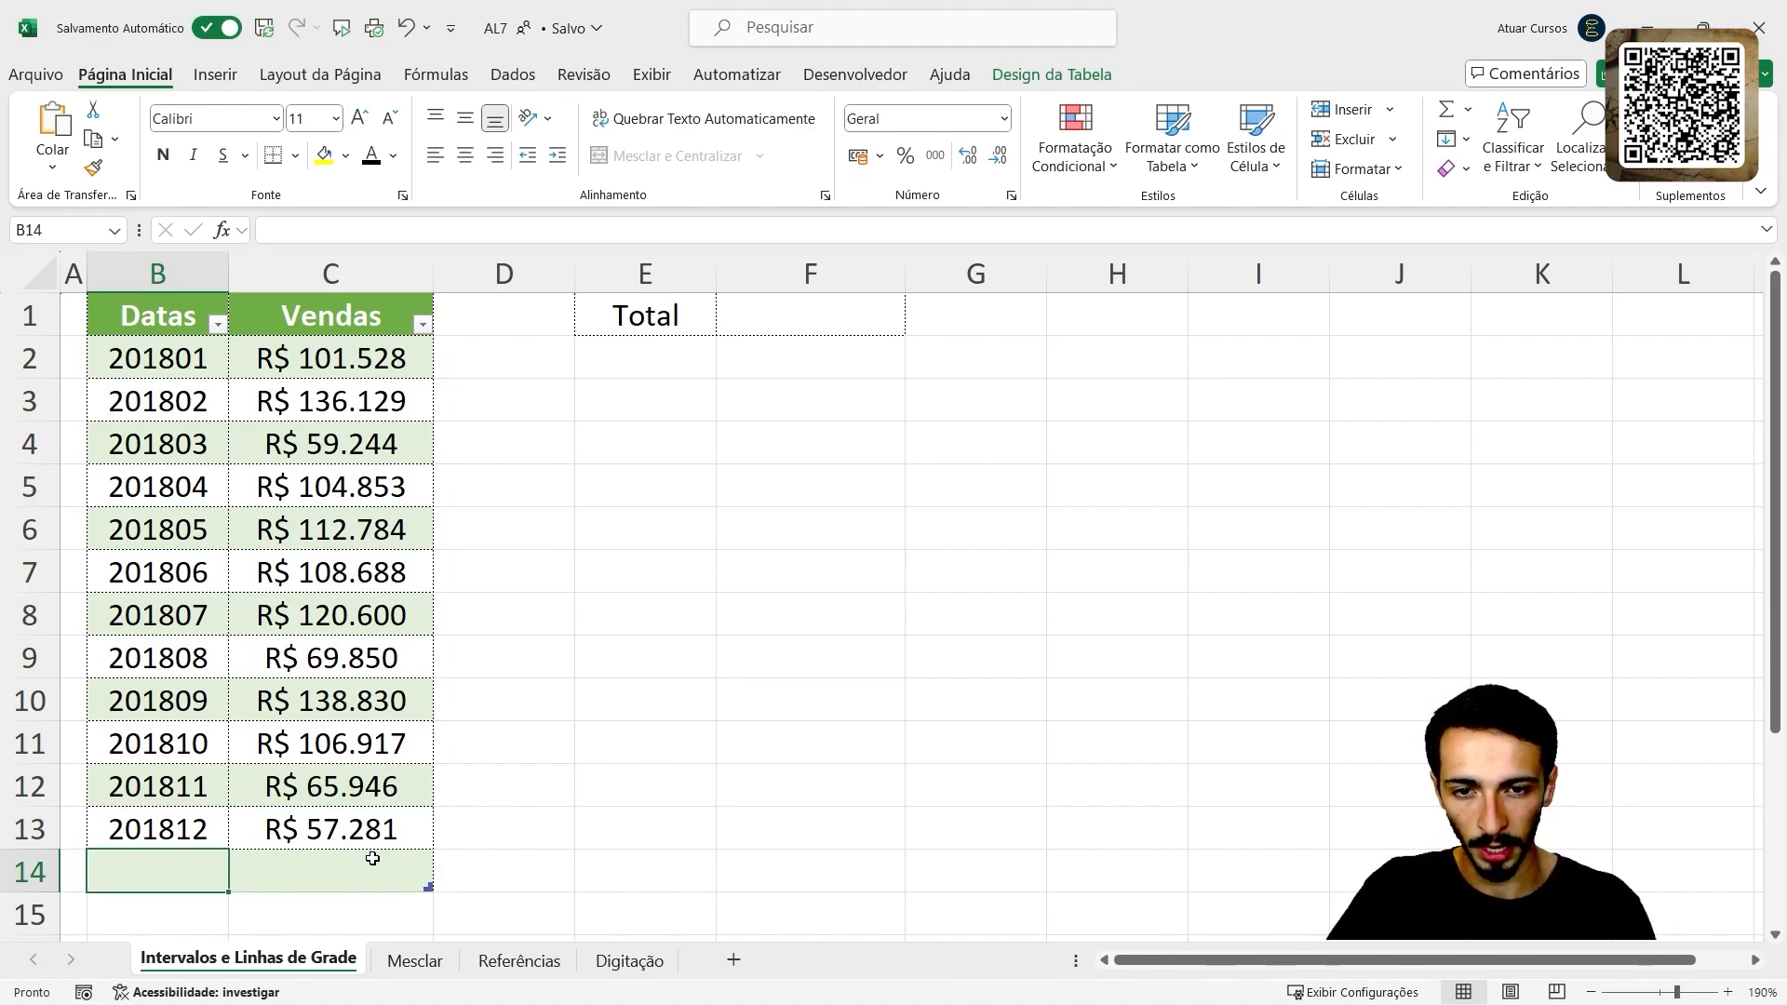
drag(142, 864, 424, 856)
click(400, 786)
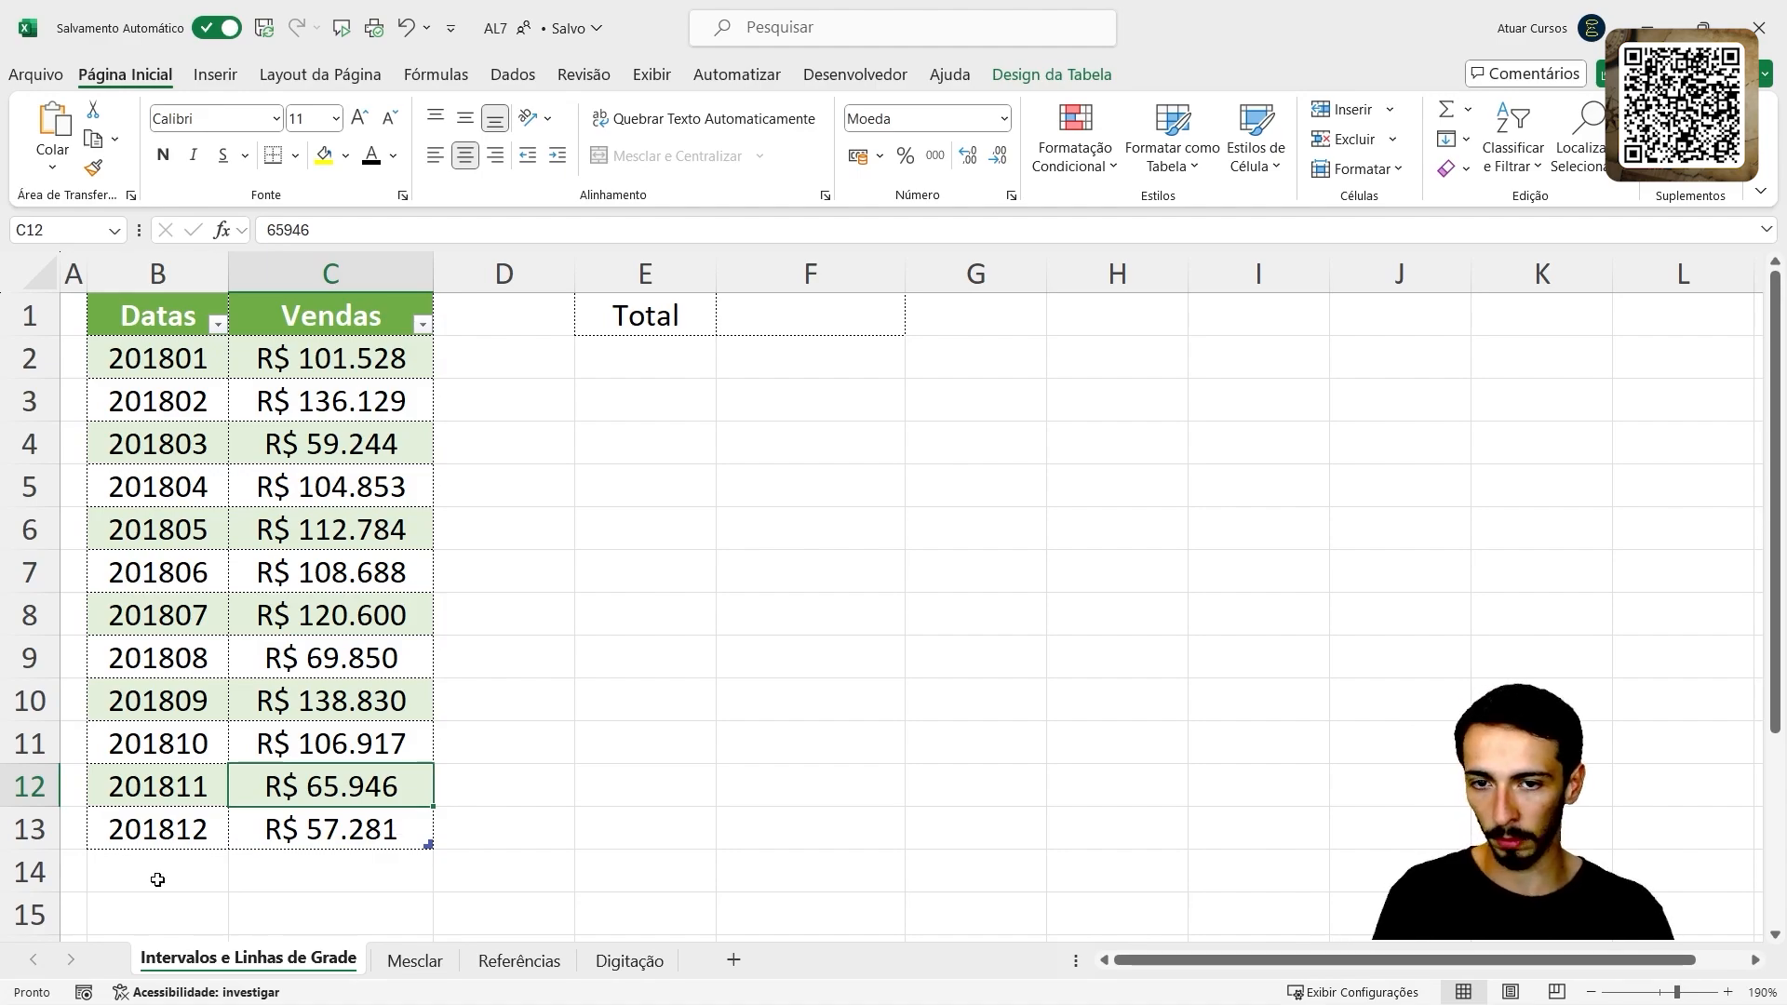
drag(156, 876, 380, 866)
click(382, 828)
click(391, 514)
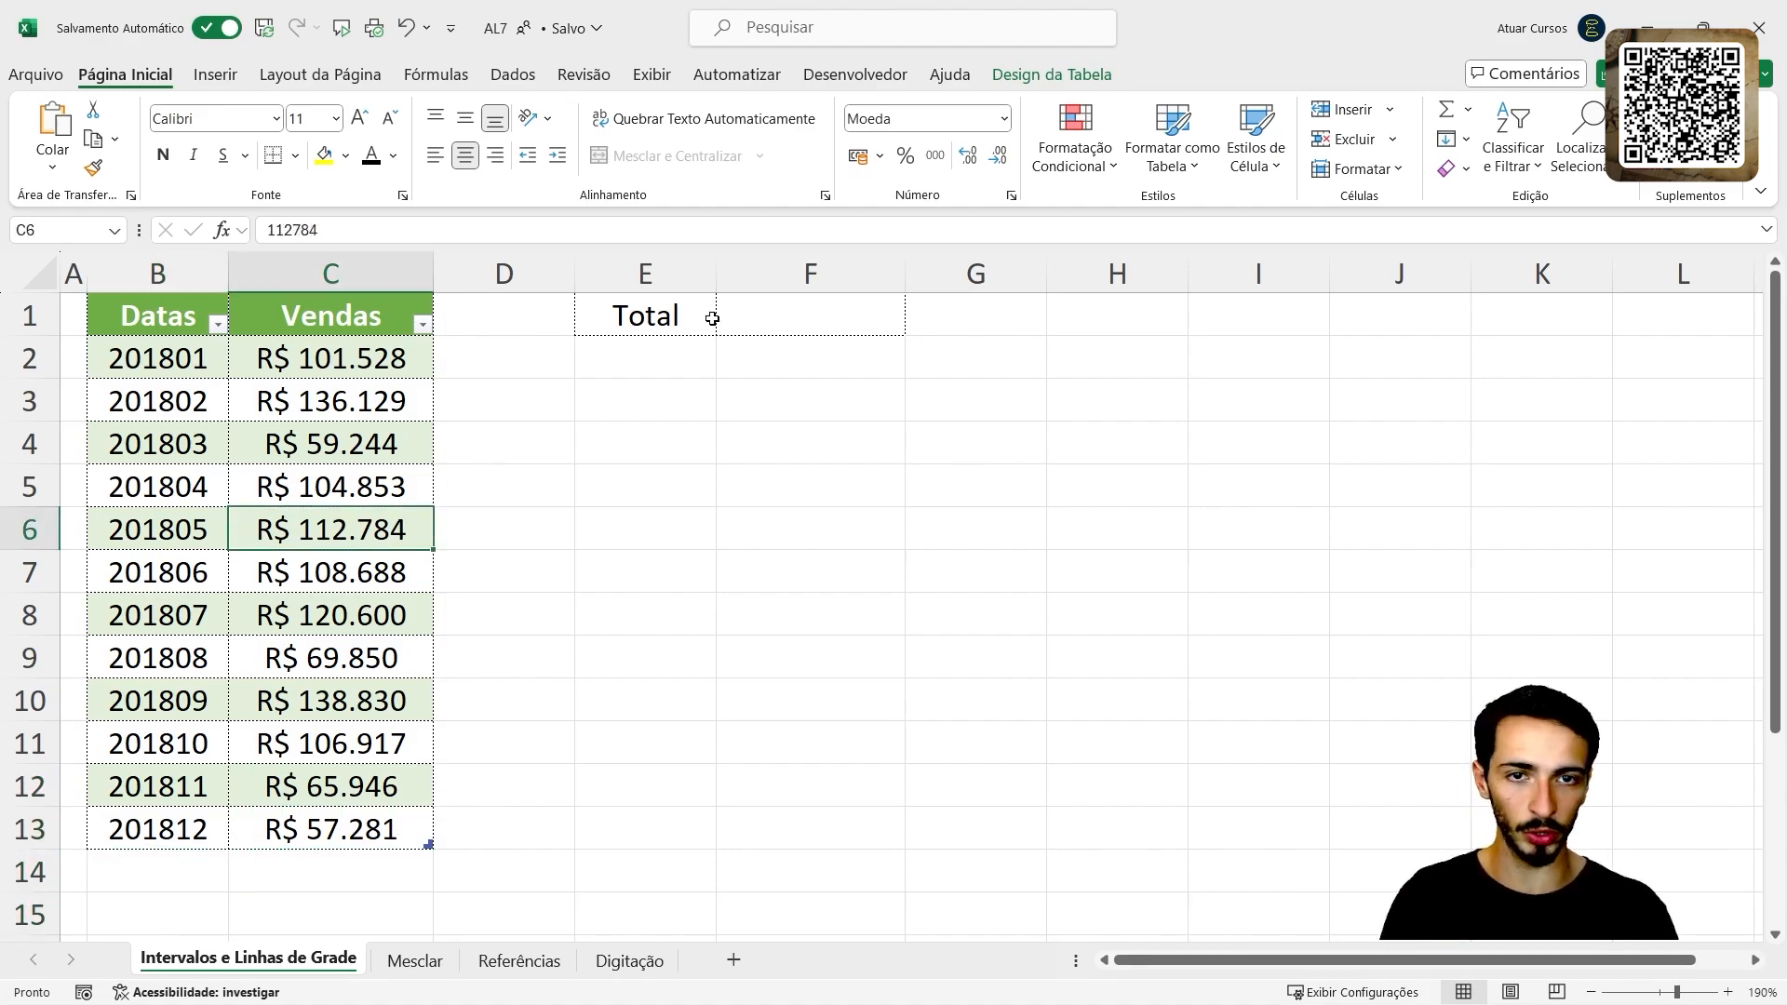
- Total the table's Vendas column in cell F1 with =SOMA(Tabela1[Vendas]), picking C2:C13 as the range
click(785, 319)
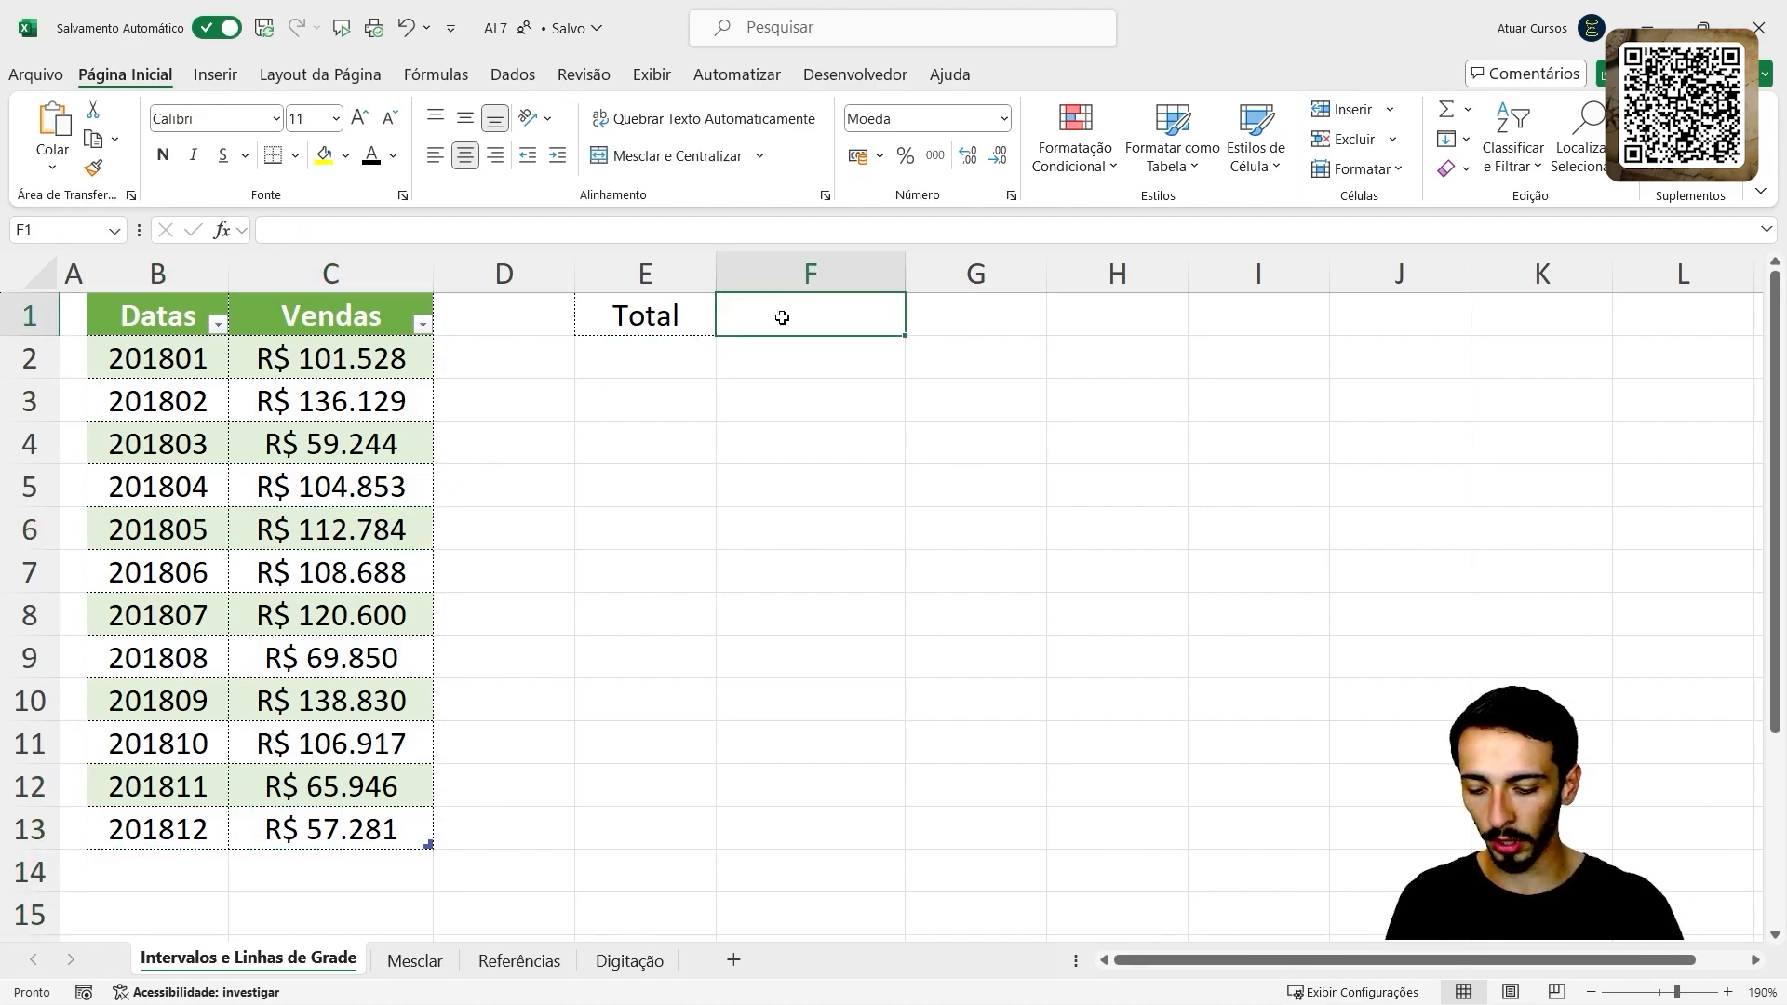
text(=soma)
key(Tab)
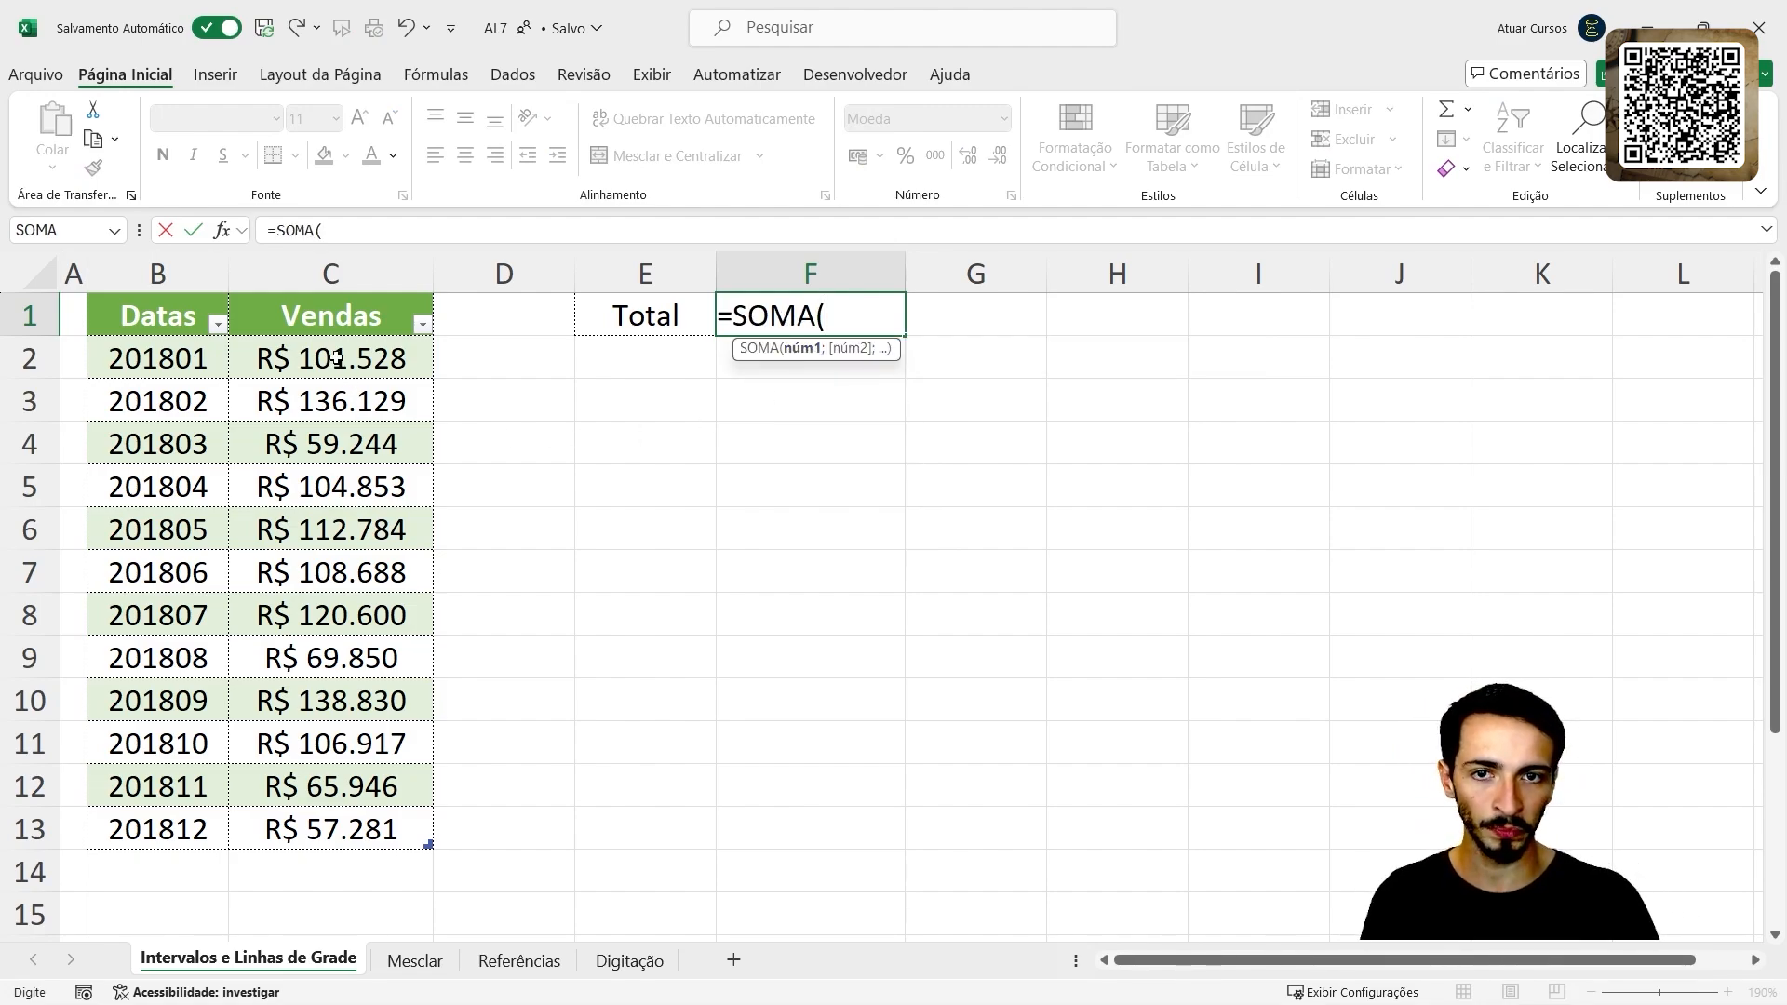
drag(336, 358, 375, 821)
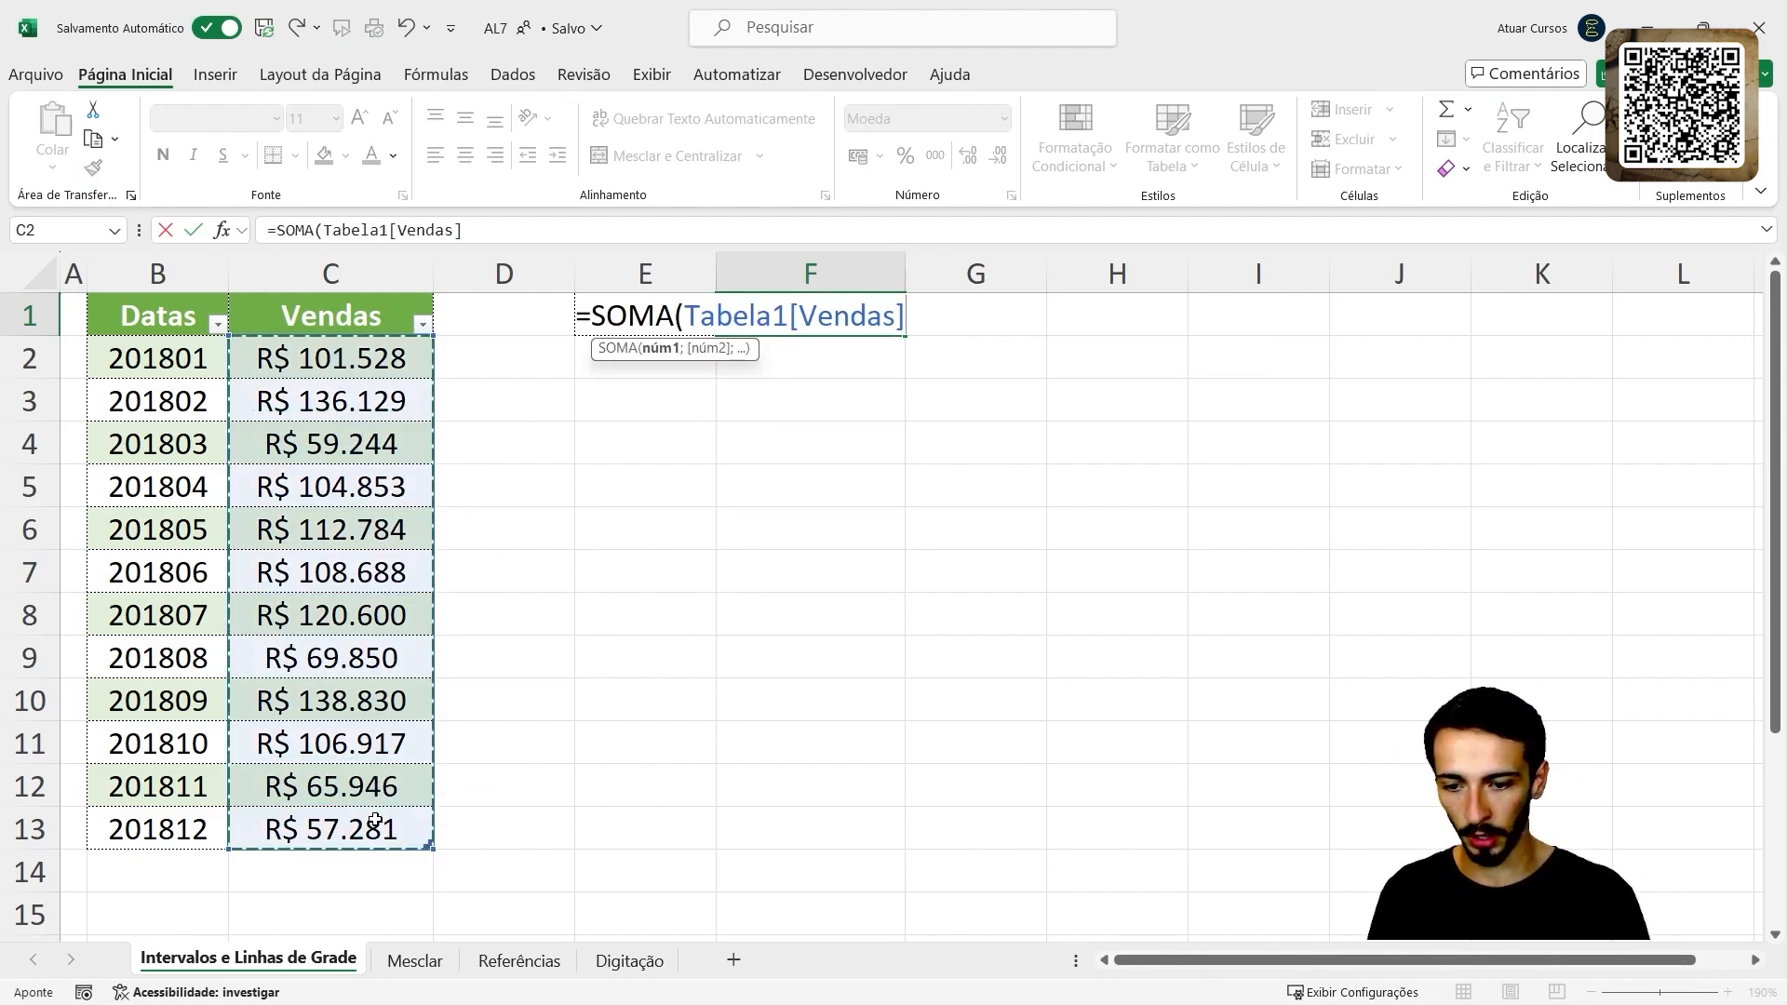
text())
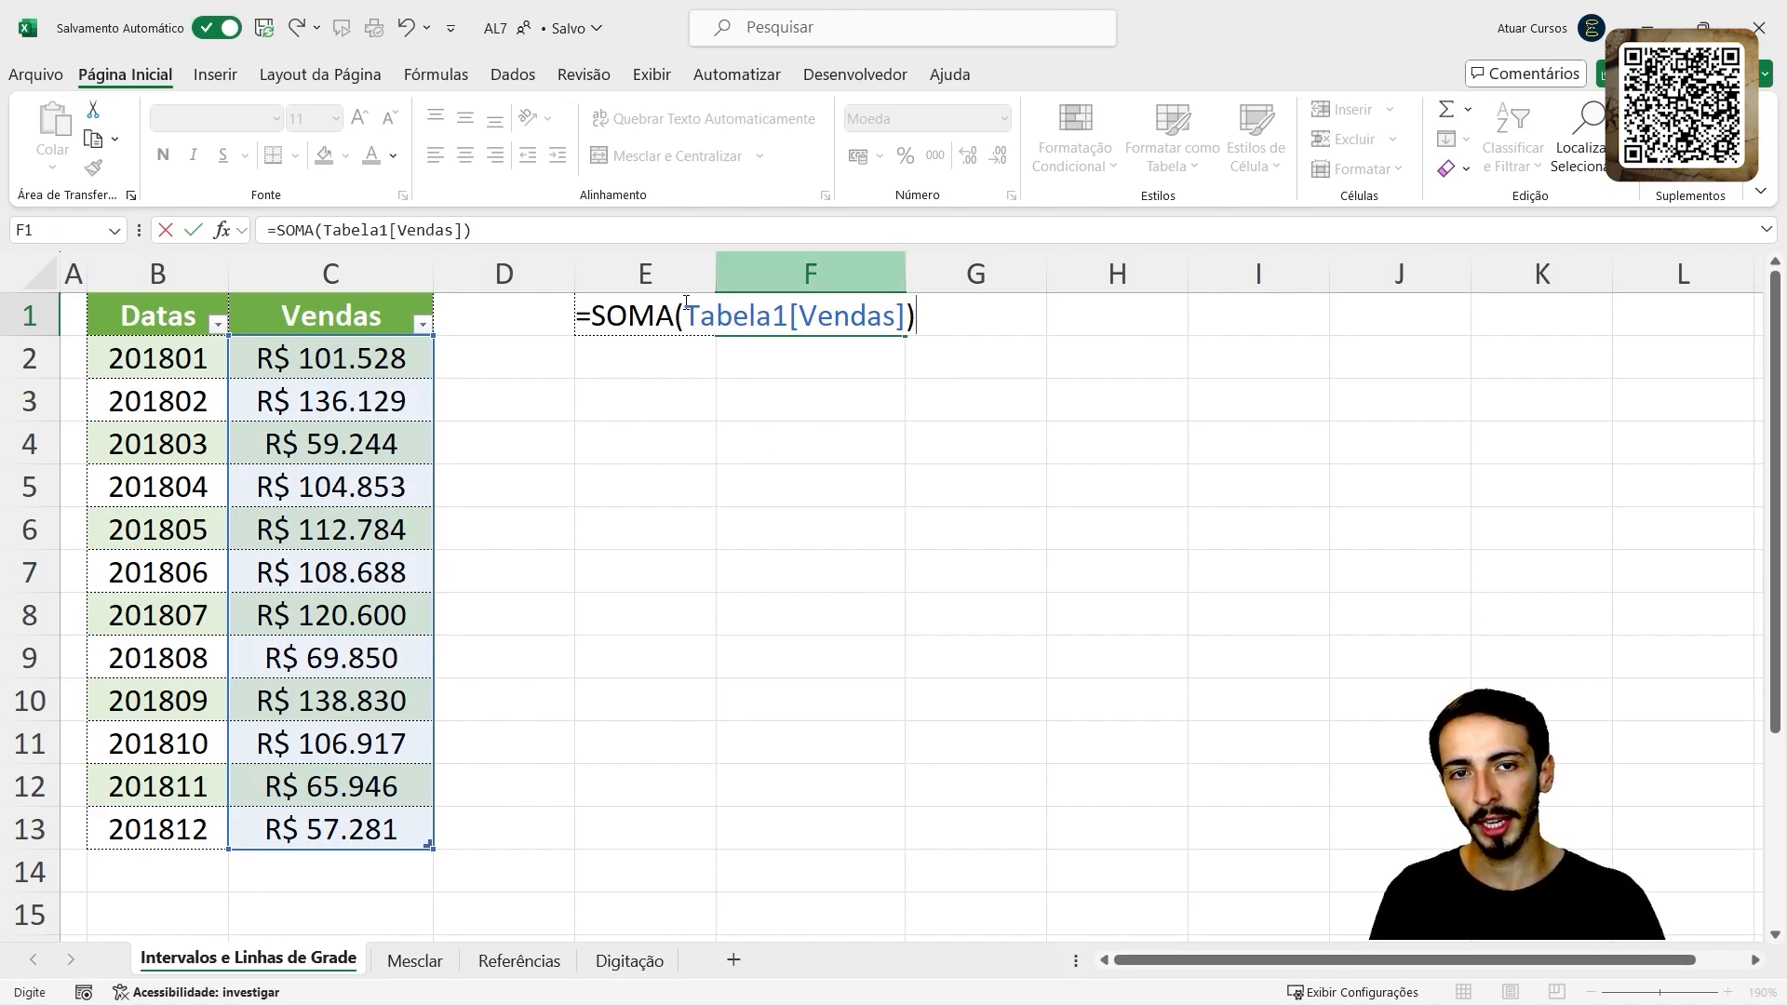
drag(685, 318, 779, 326)
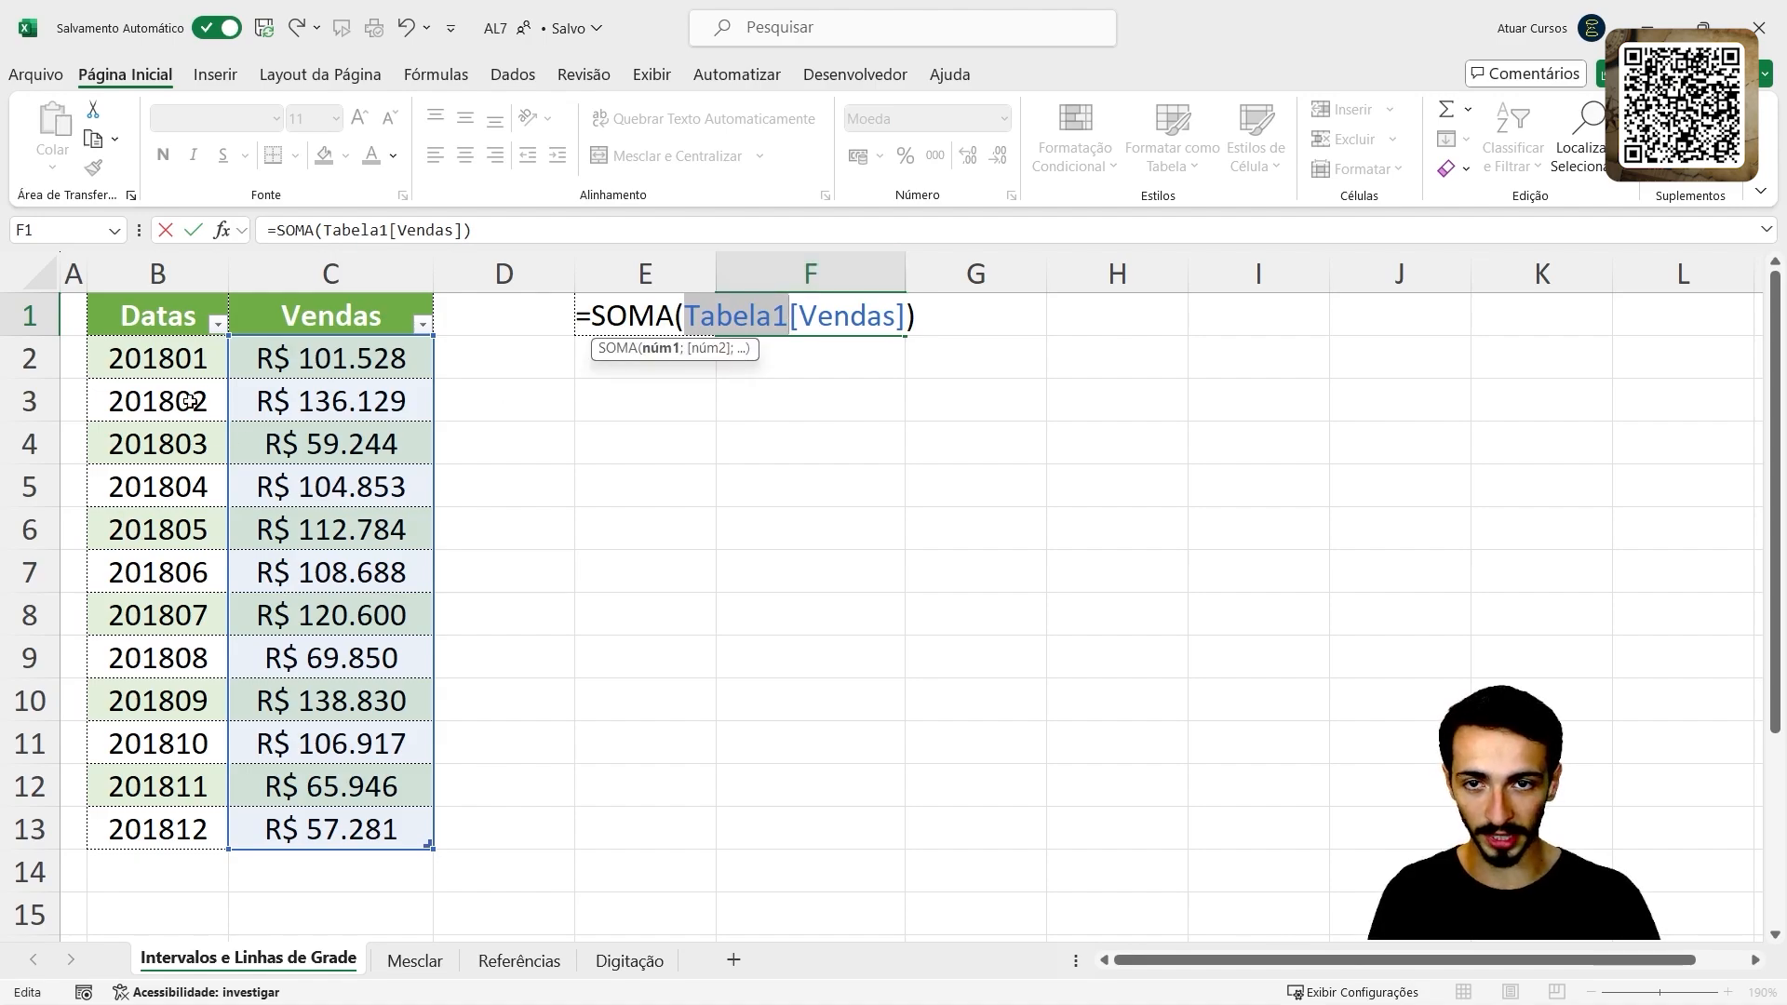
drag(802, 314, 895, 319)
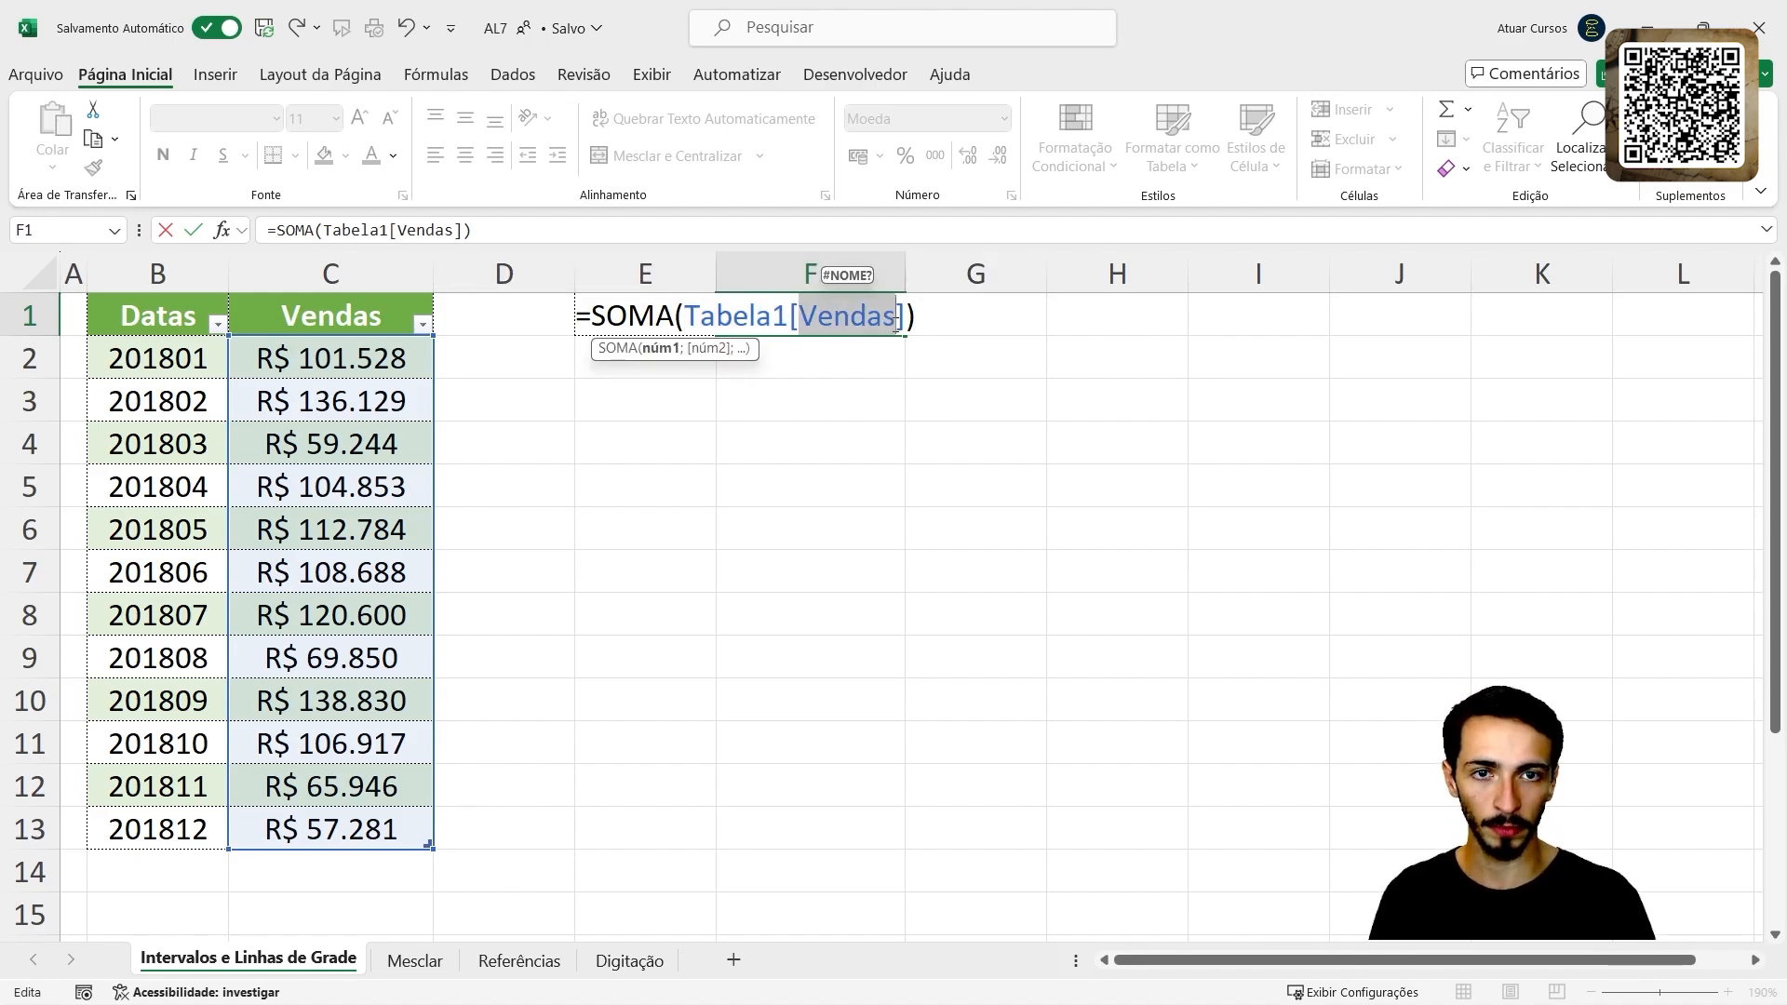
key(Return)
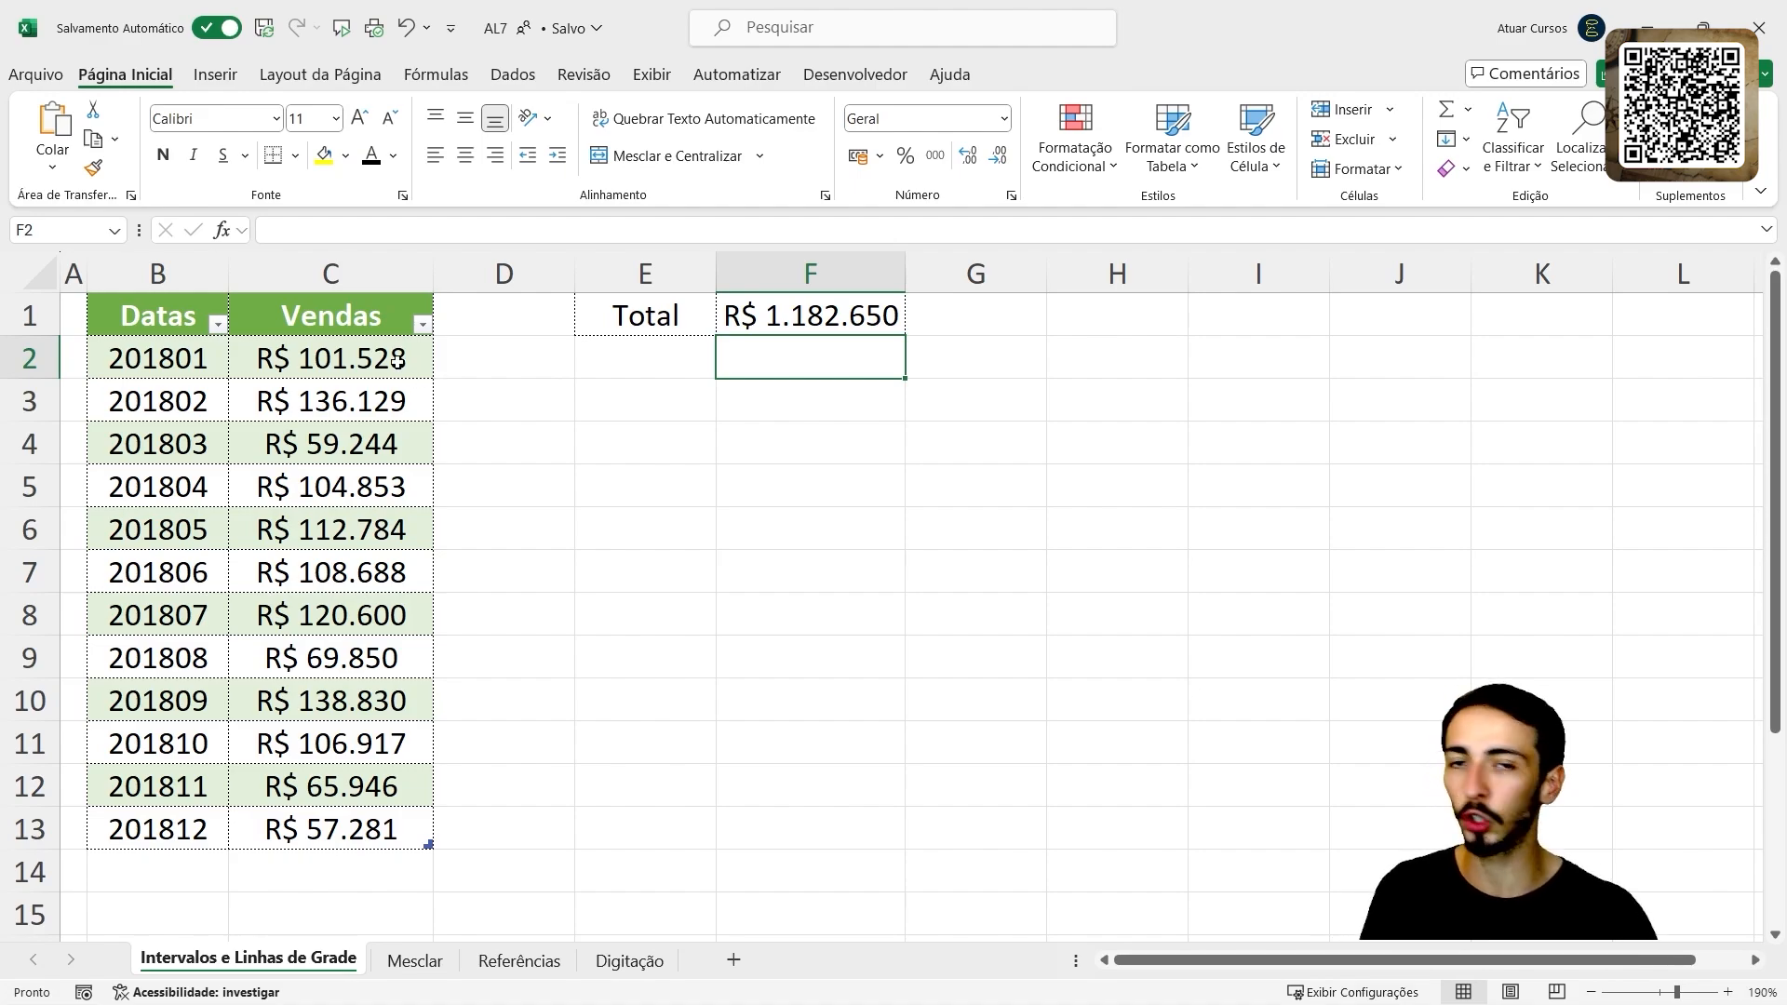
- Add a 201901 record with Vendas of 100000 in row 14, directly below the table, and check the Total in F1
drag(397, 361, 420, 810)
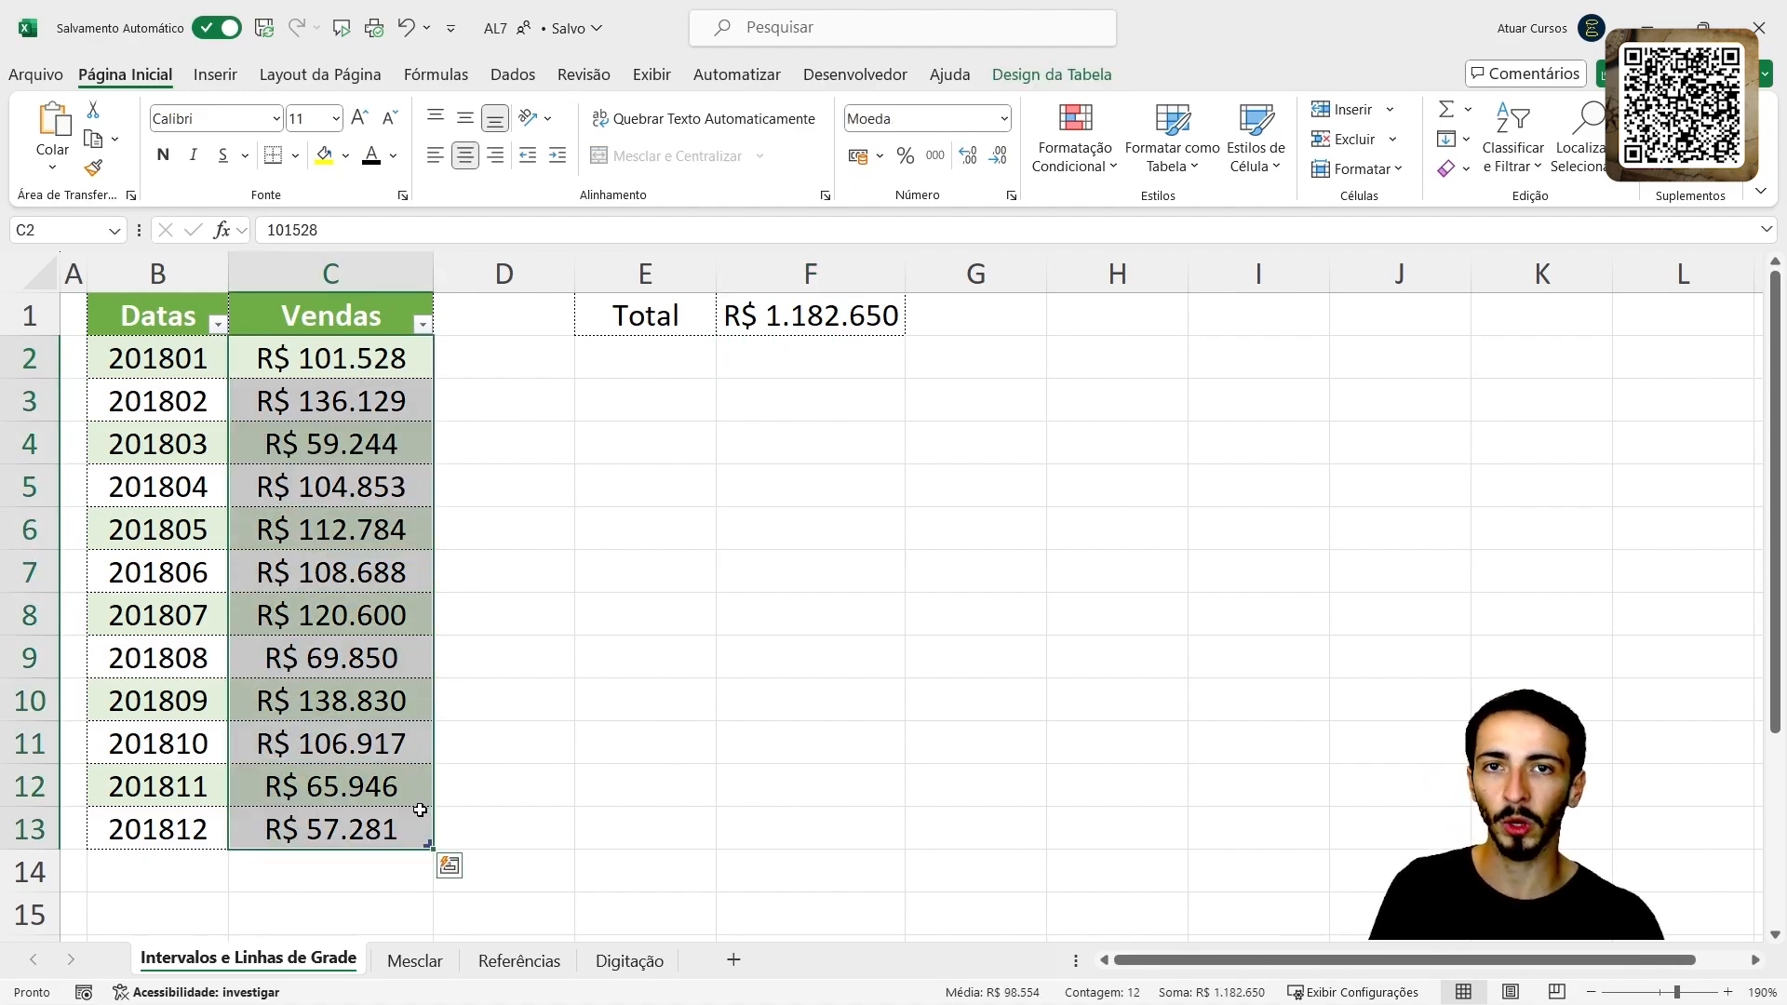
scroll(411, 794, down, 1)
scroll(179, 853, up, 1)
click(182, 889)
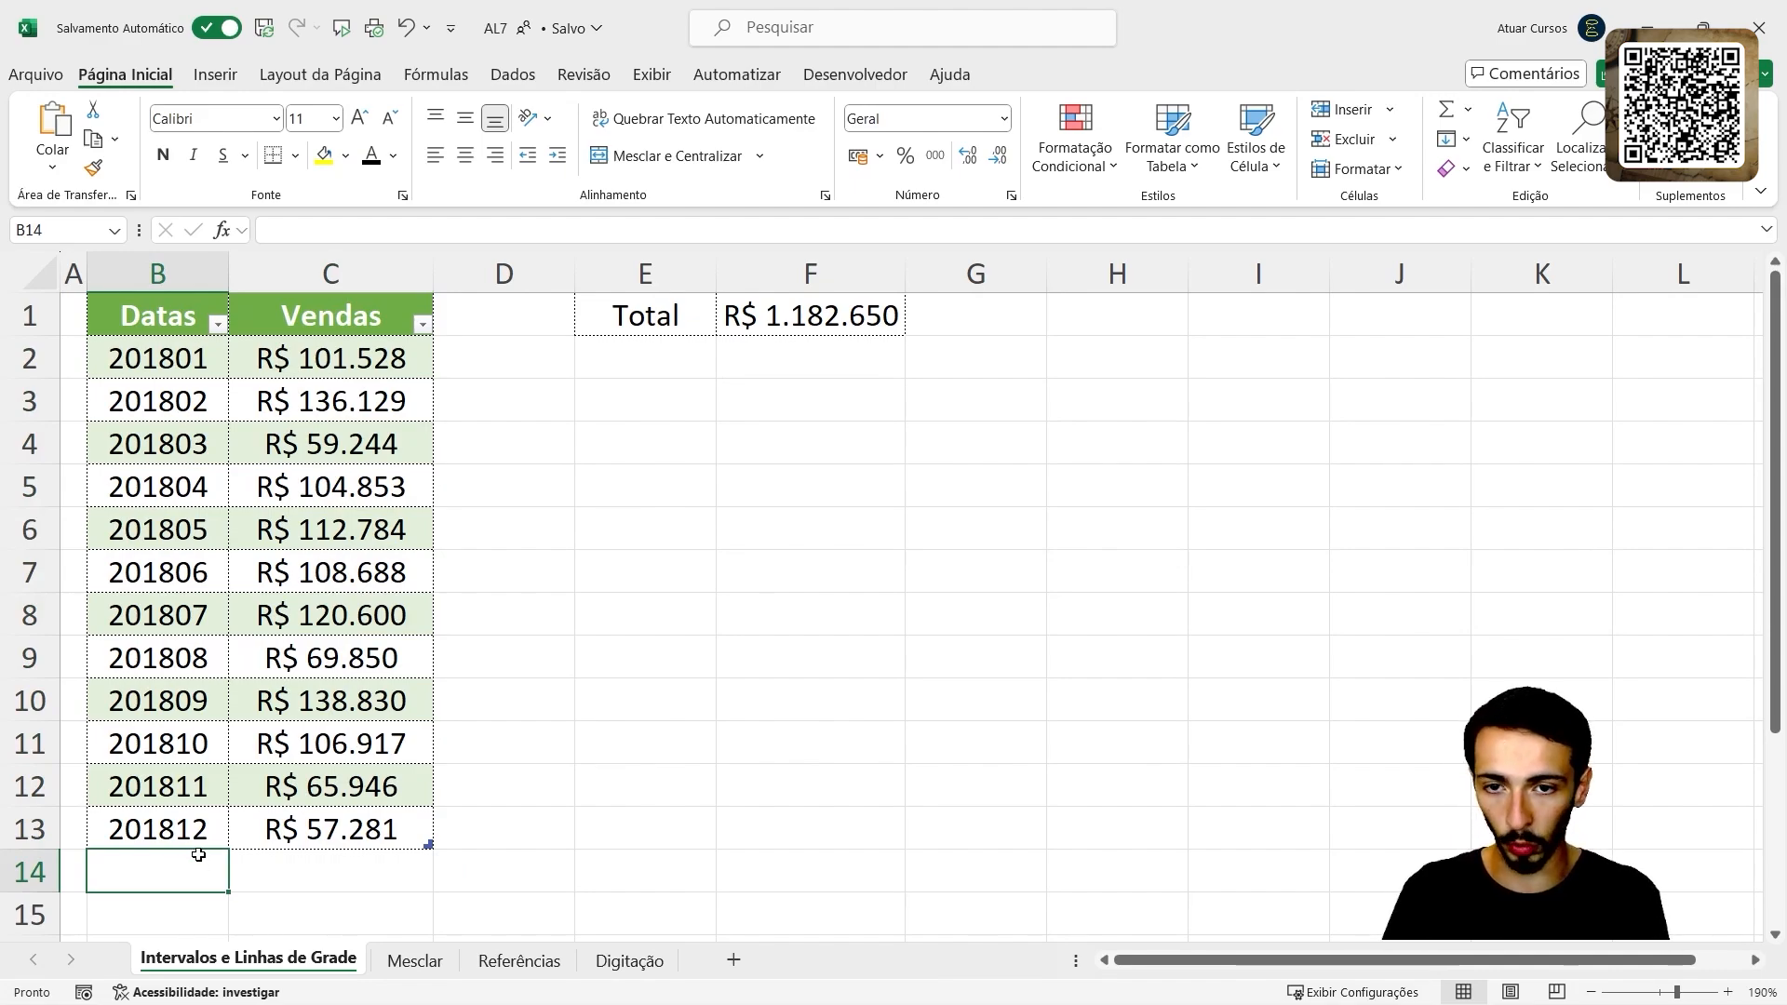
text(201901)
key(Tab)
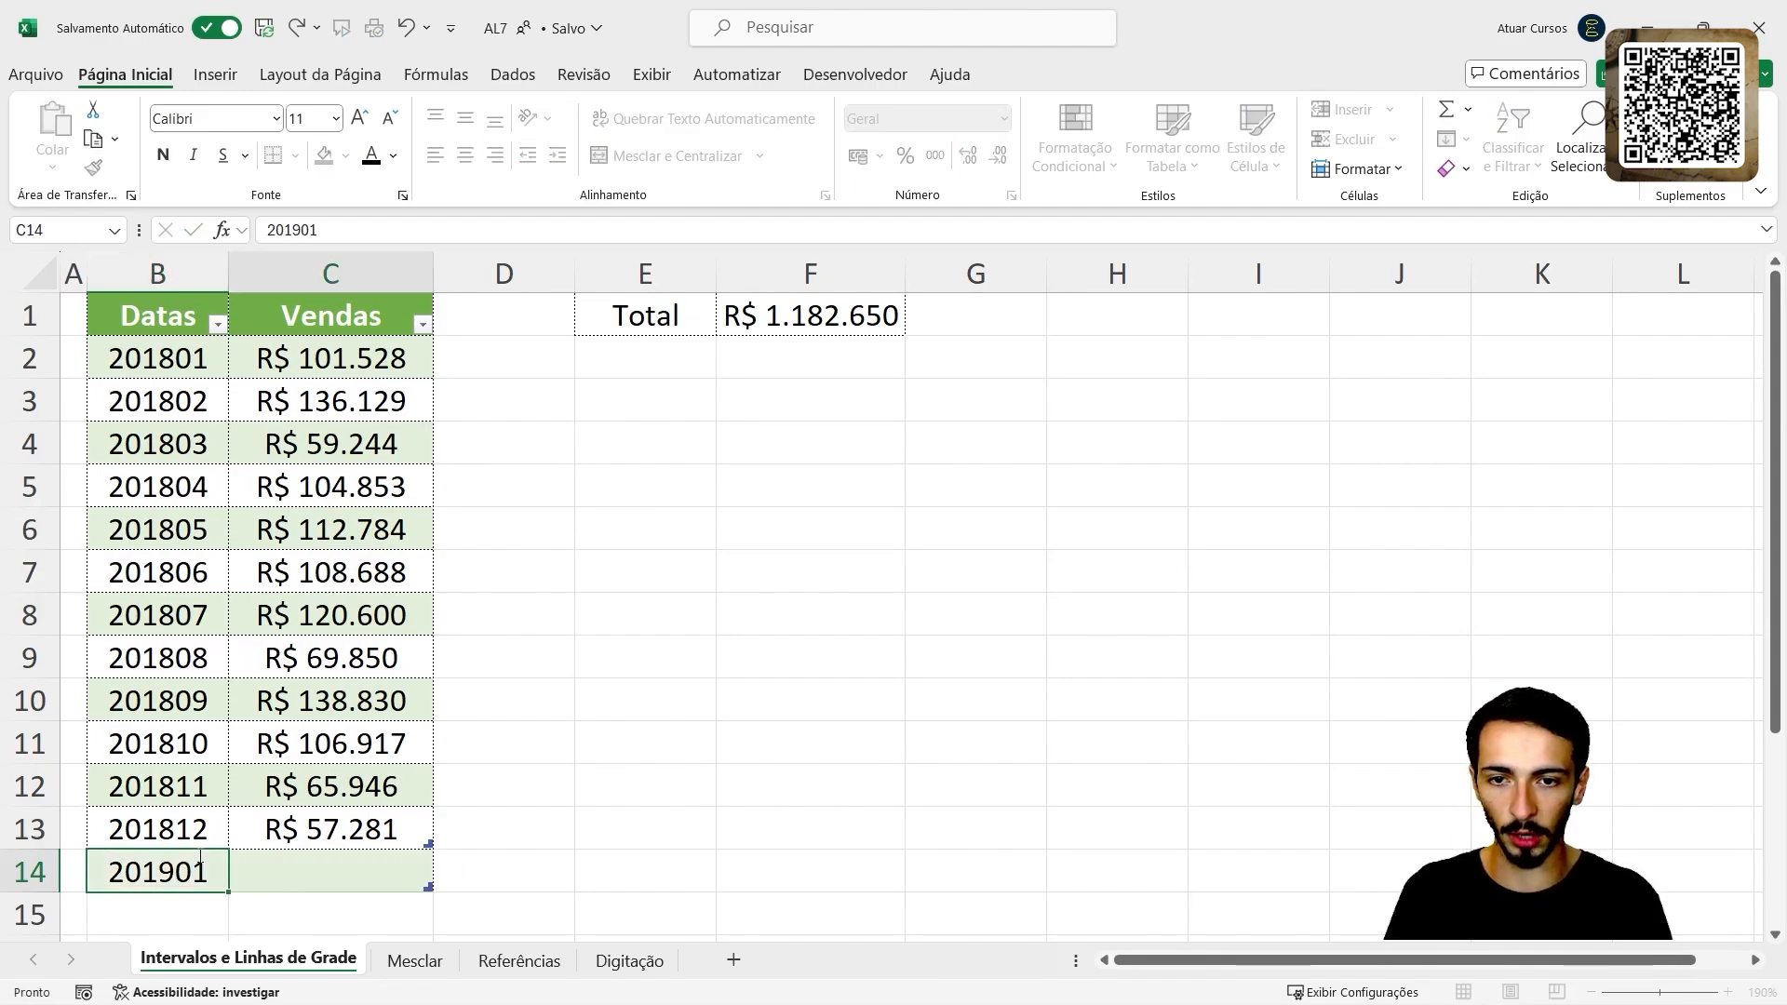
text(10000)
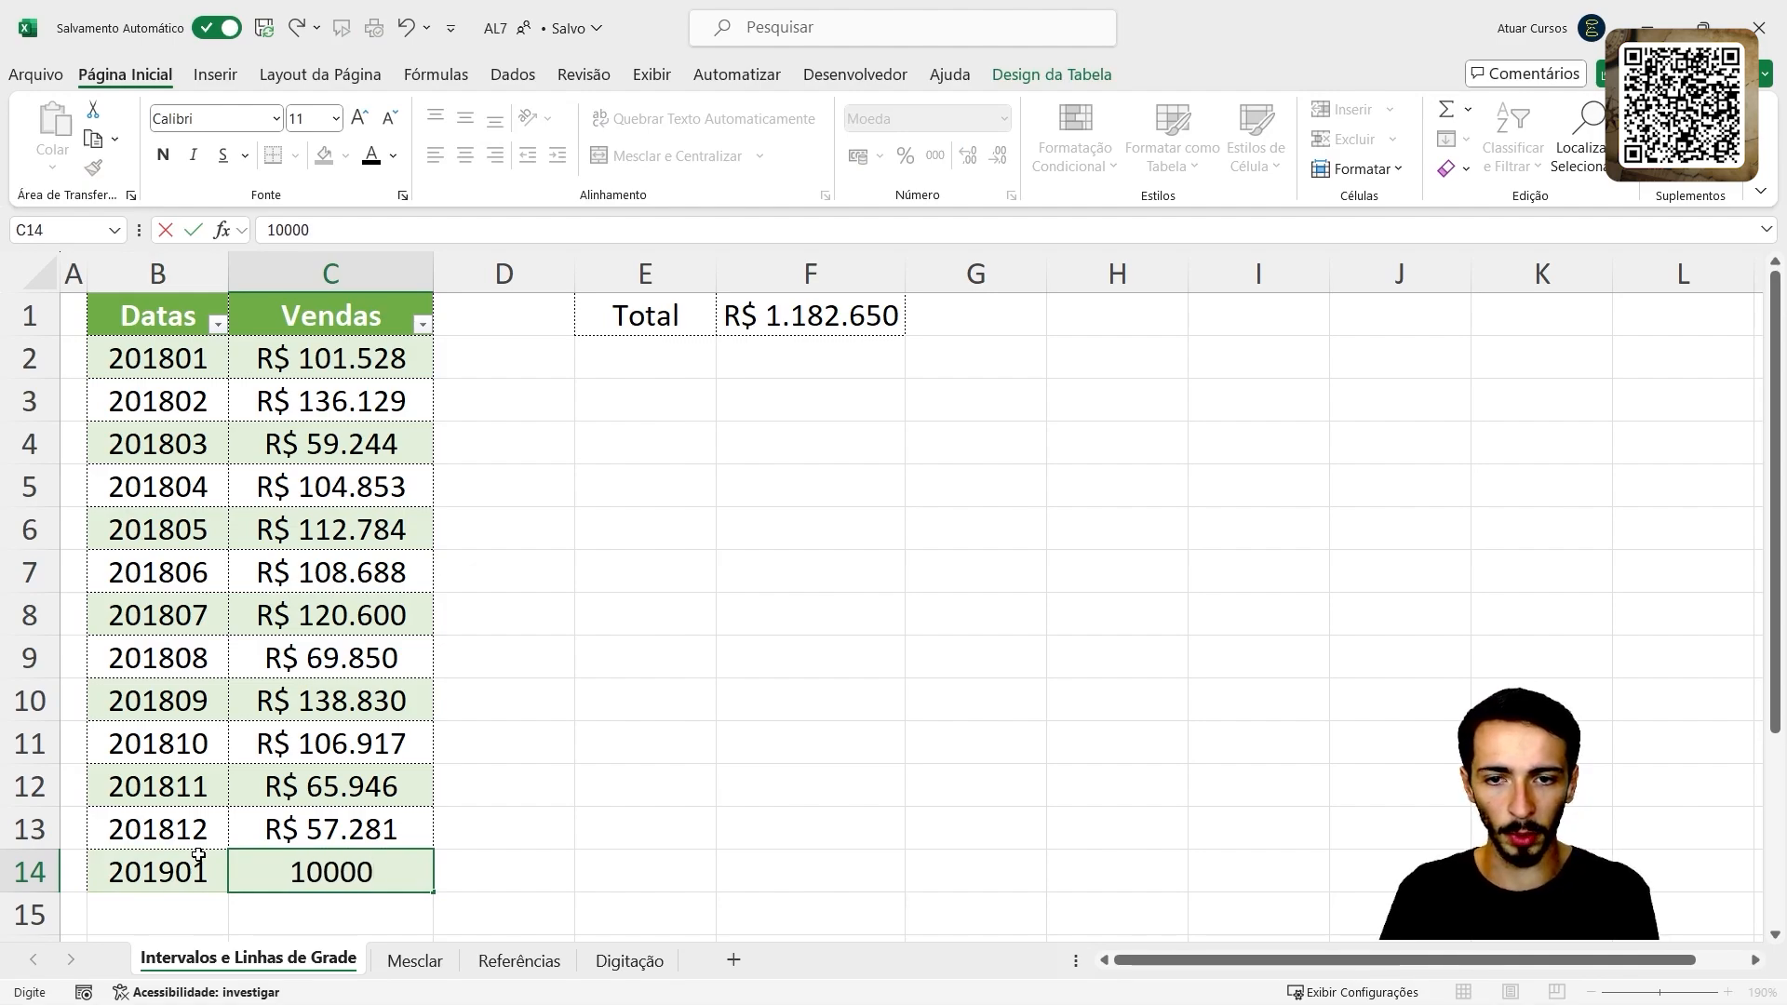
text(0)
key(Return)
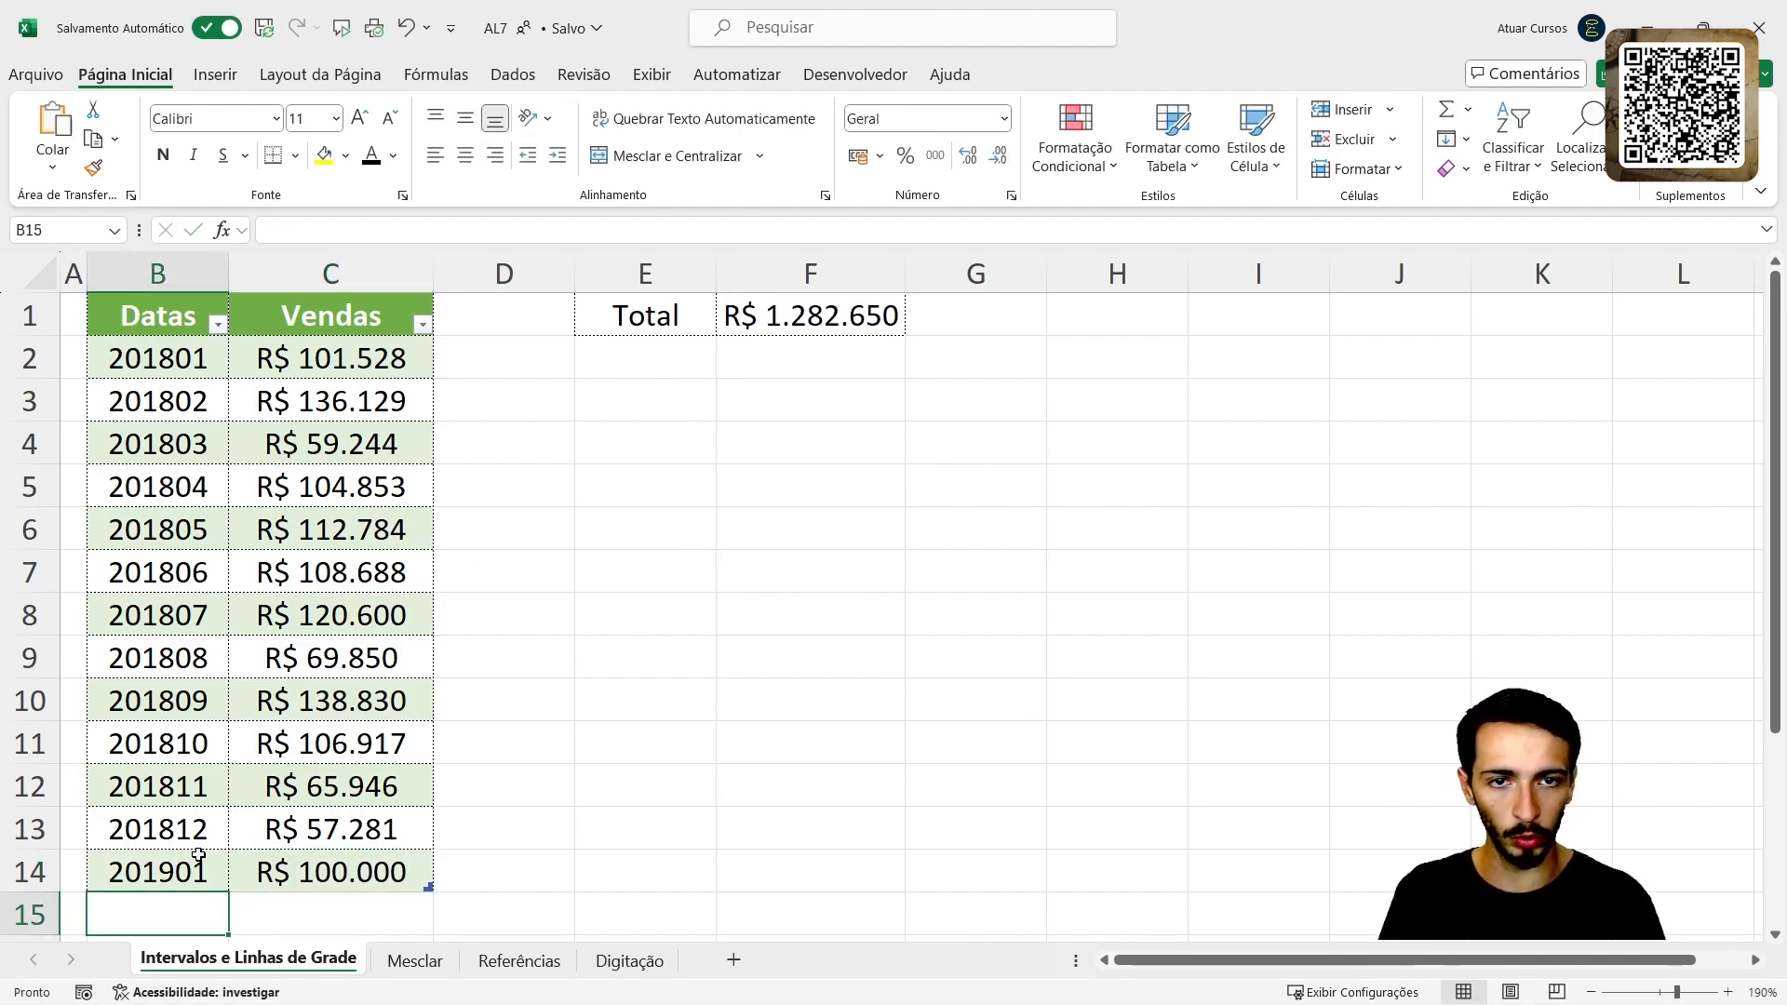
click(365, 885)
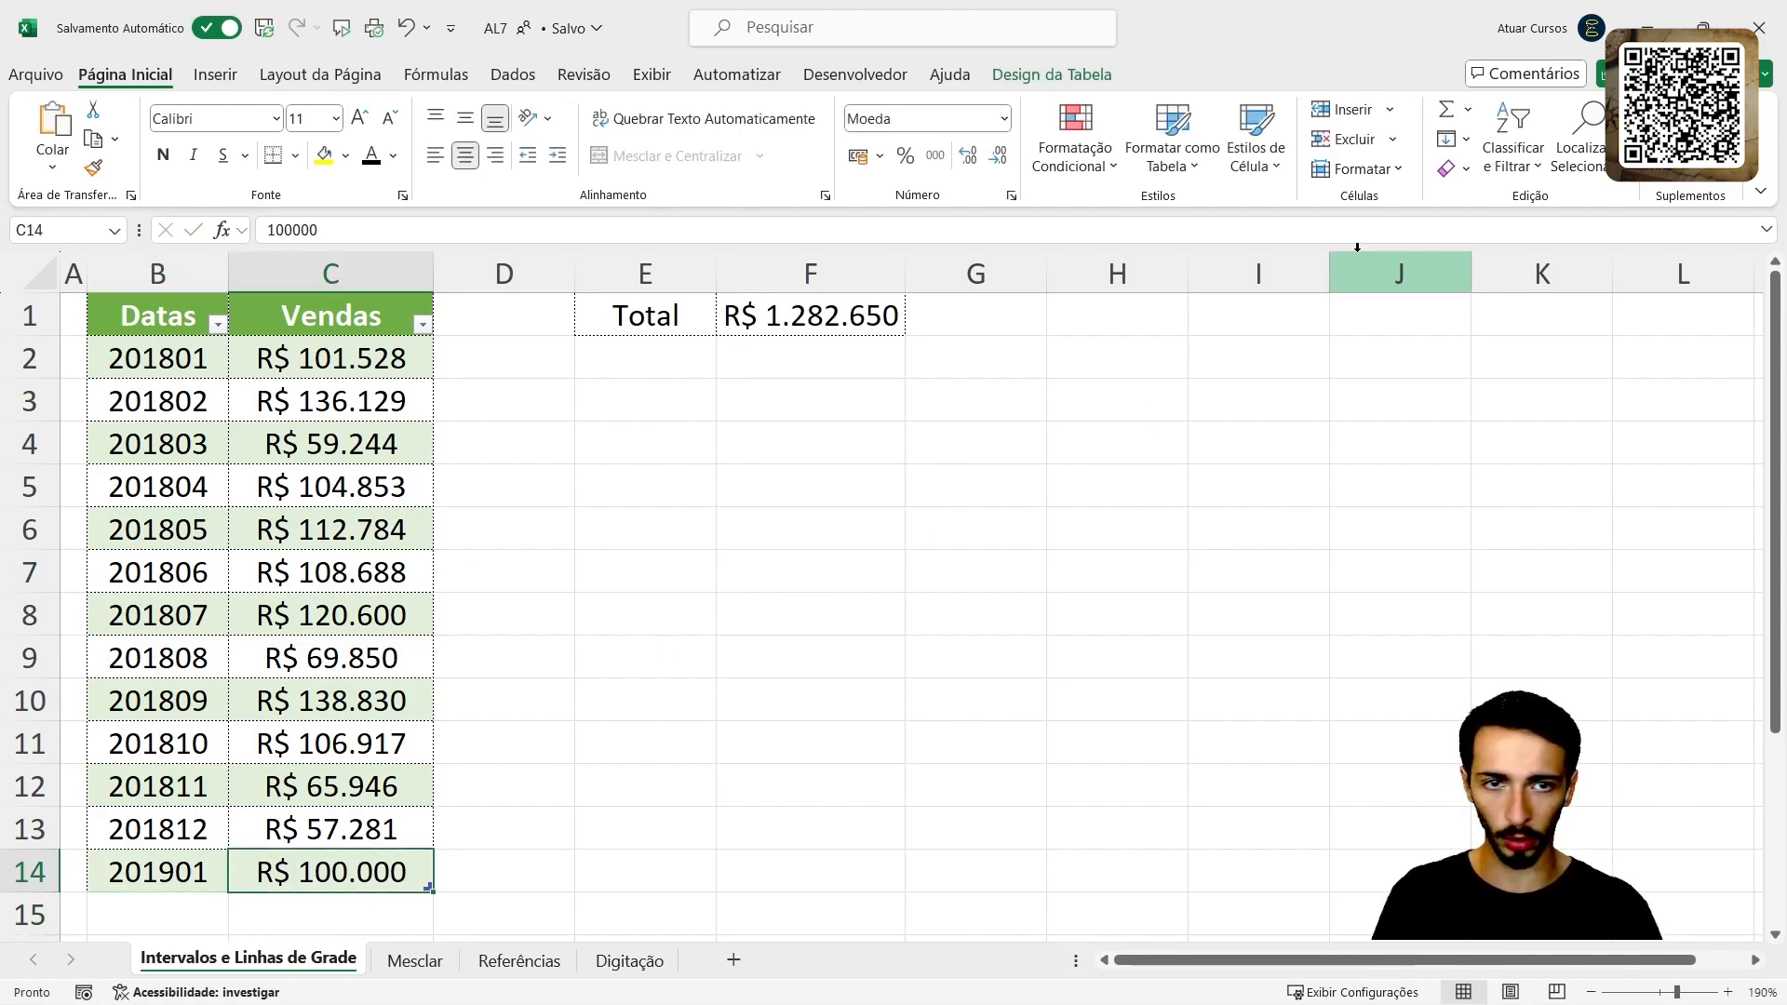
click(816, 343)
click(813, 324)
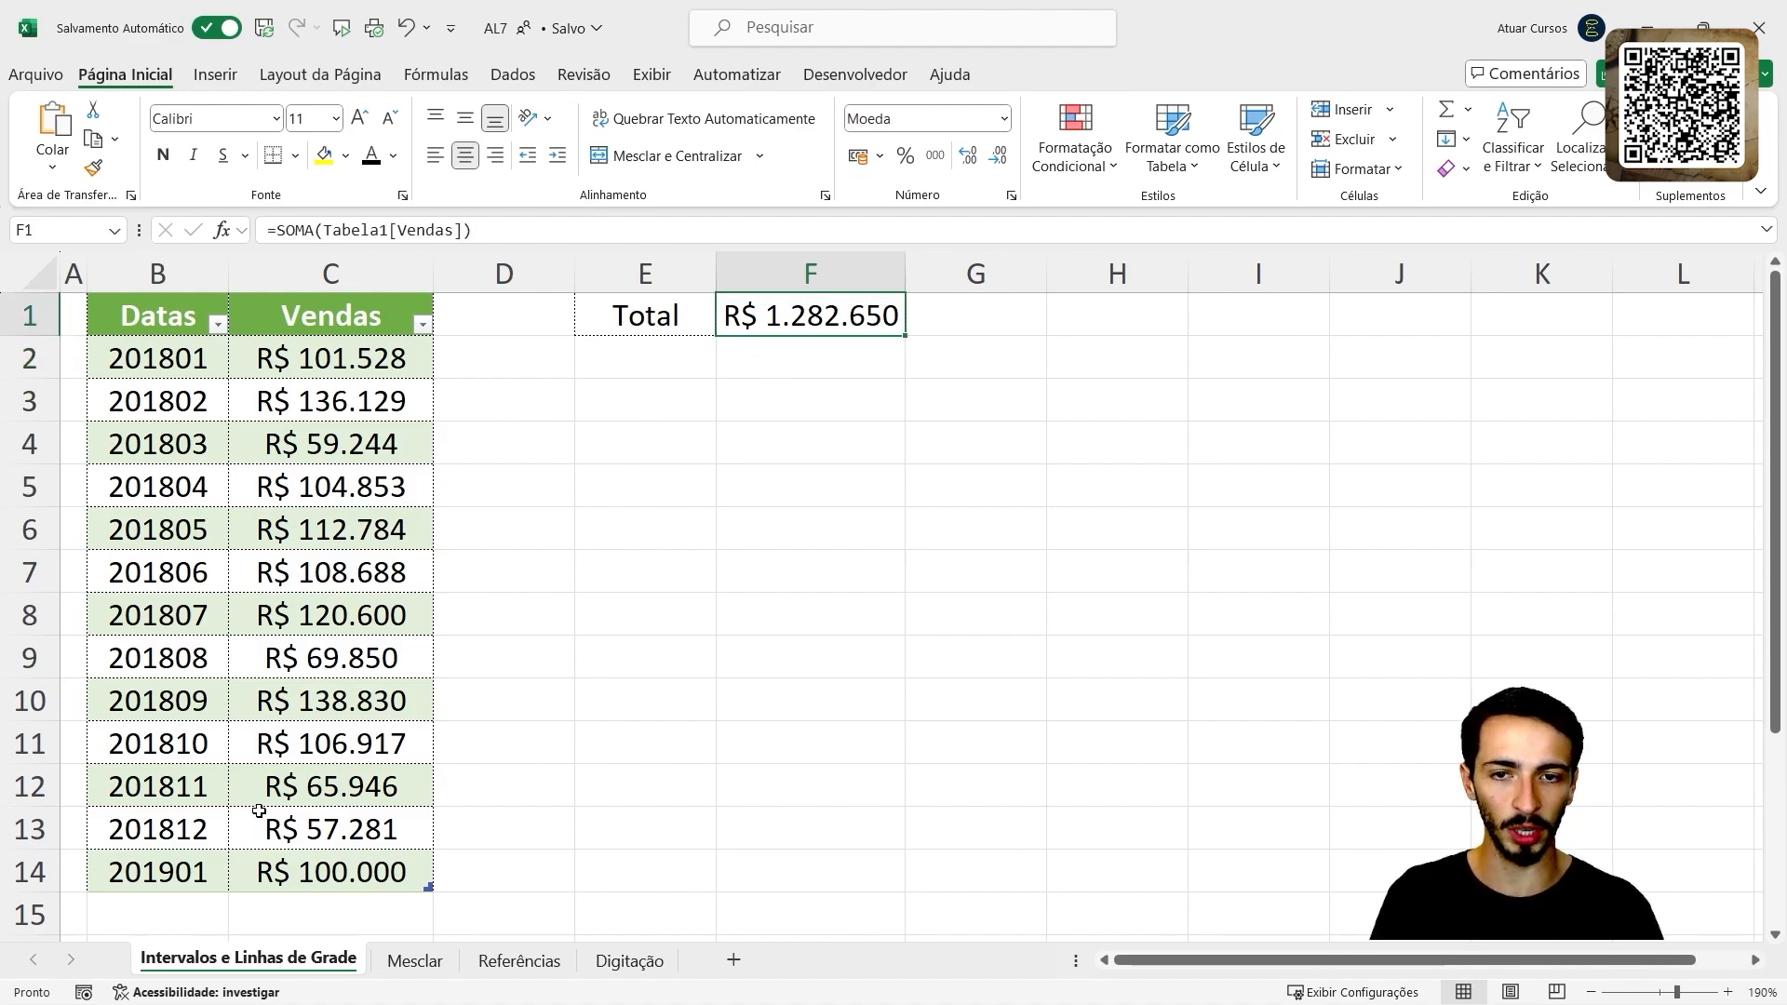
- Add a 201902 record with Vendas of 500000 in row 15, directly below the table
ctrl+scroll(269, 709, down, 1)
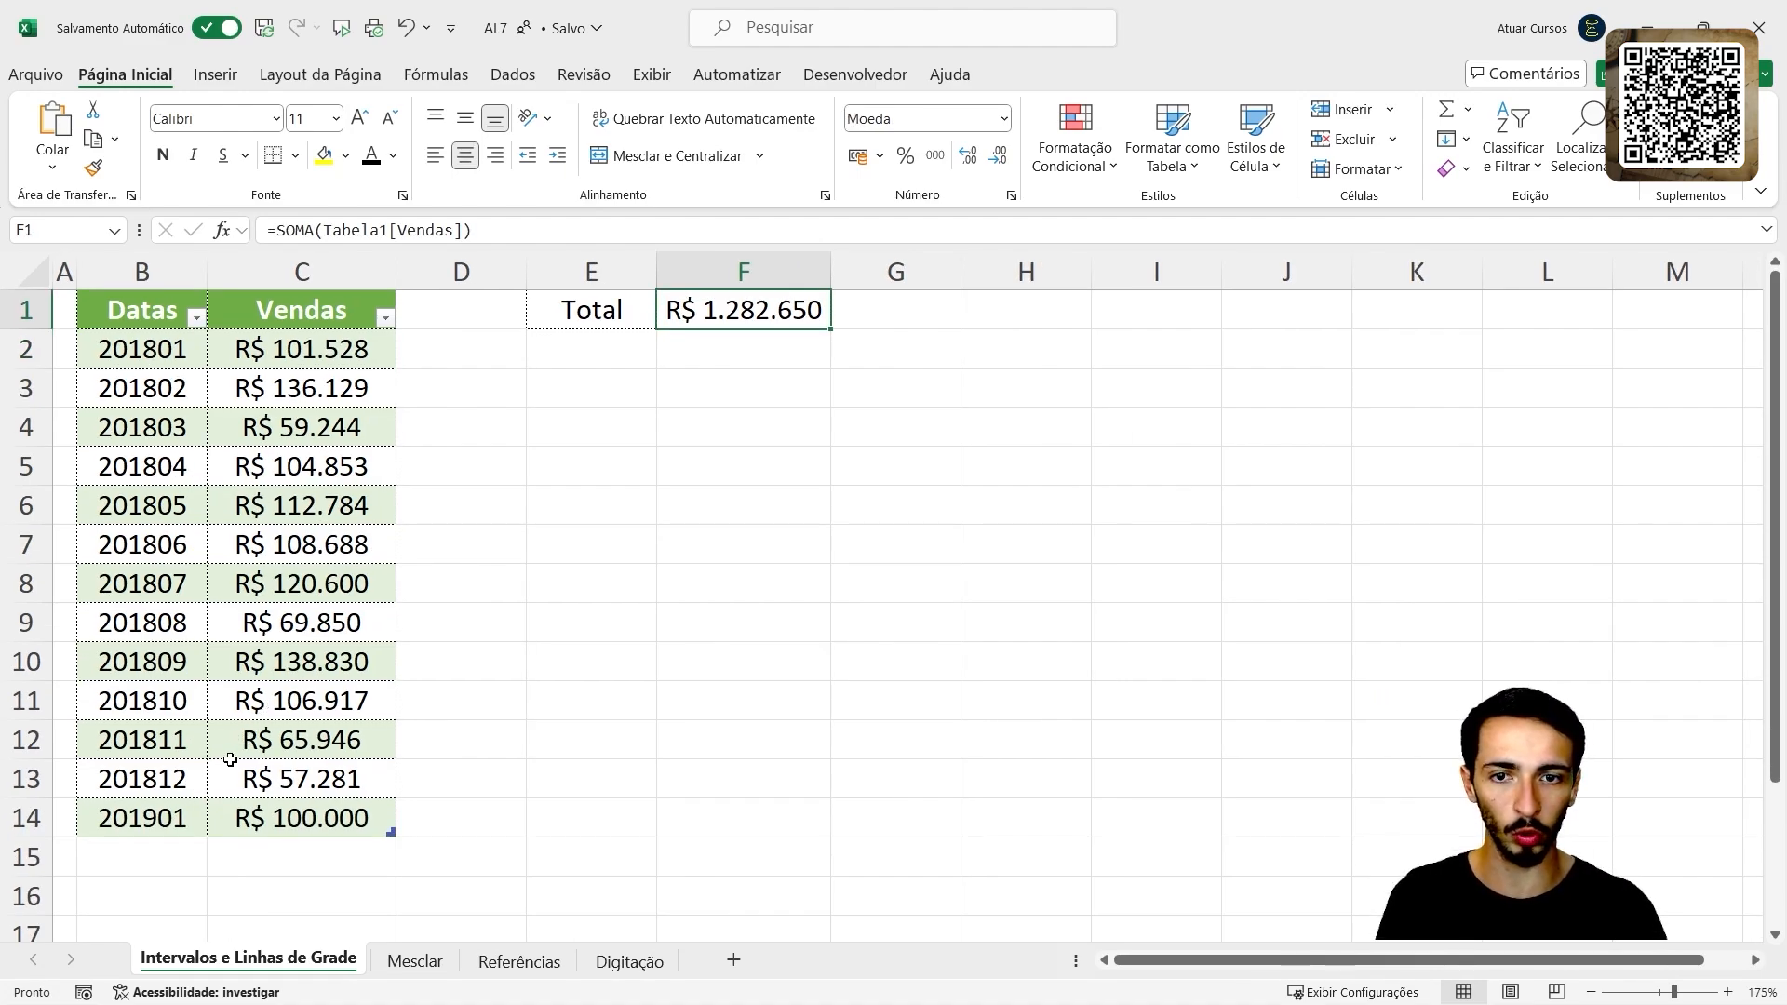
click(174, 858)
text(201)
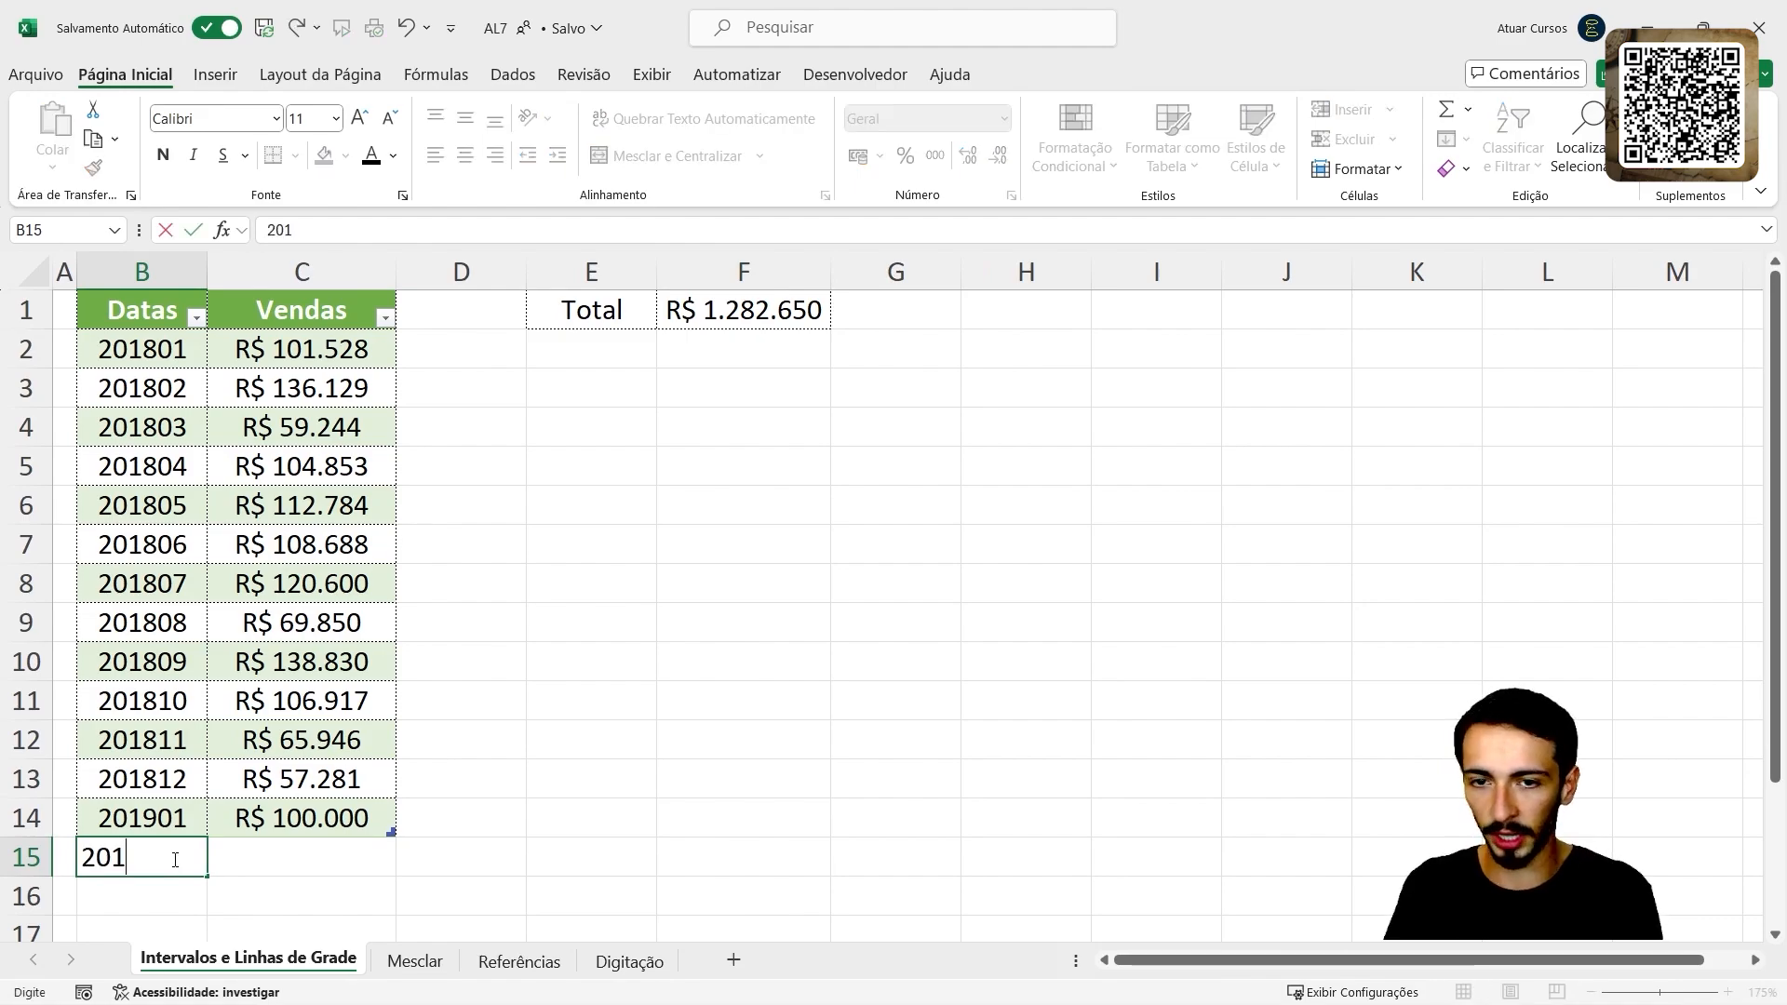
text(902)
key(Tab)
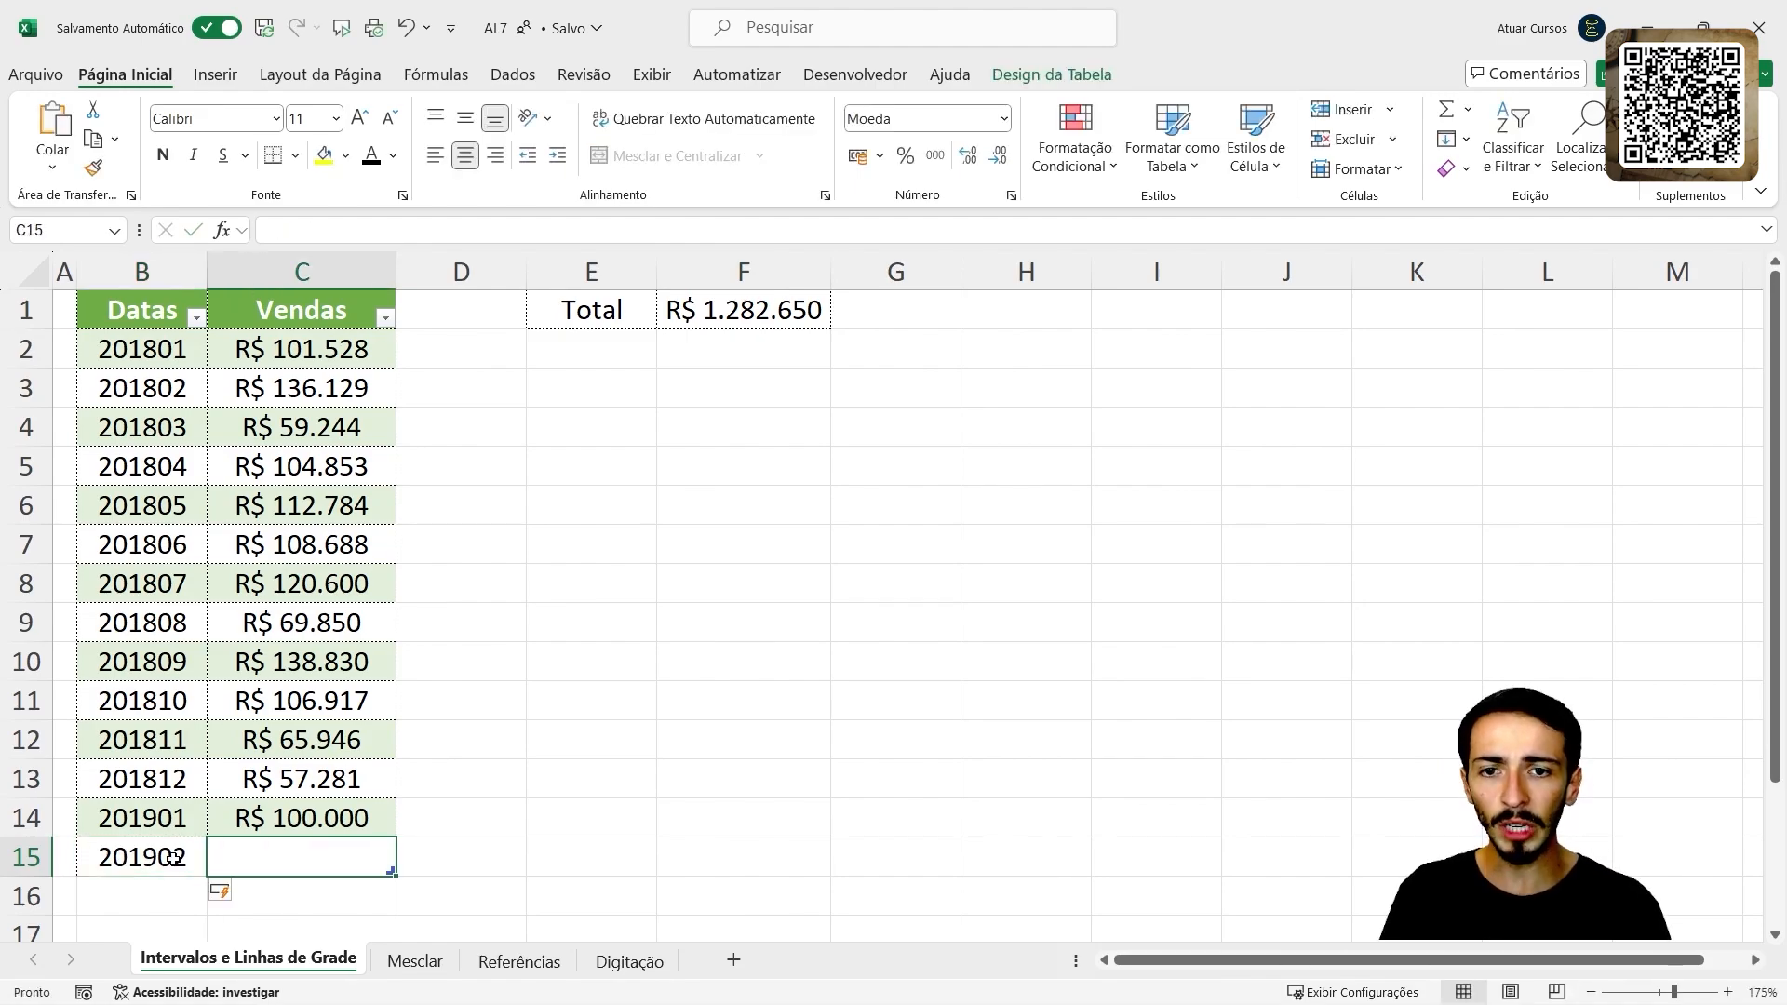
text(500)
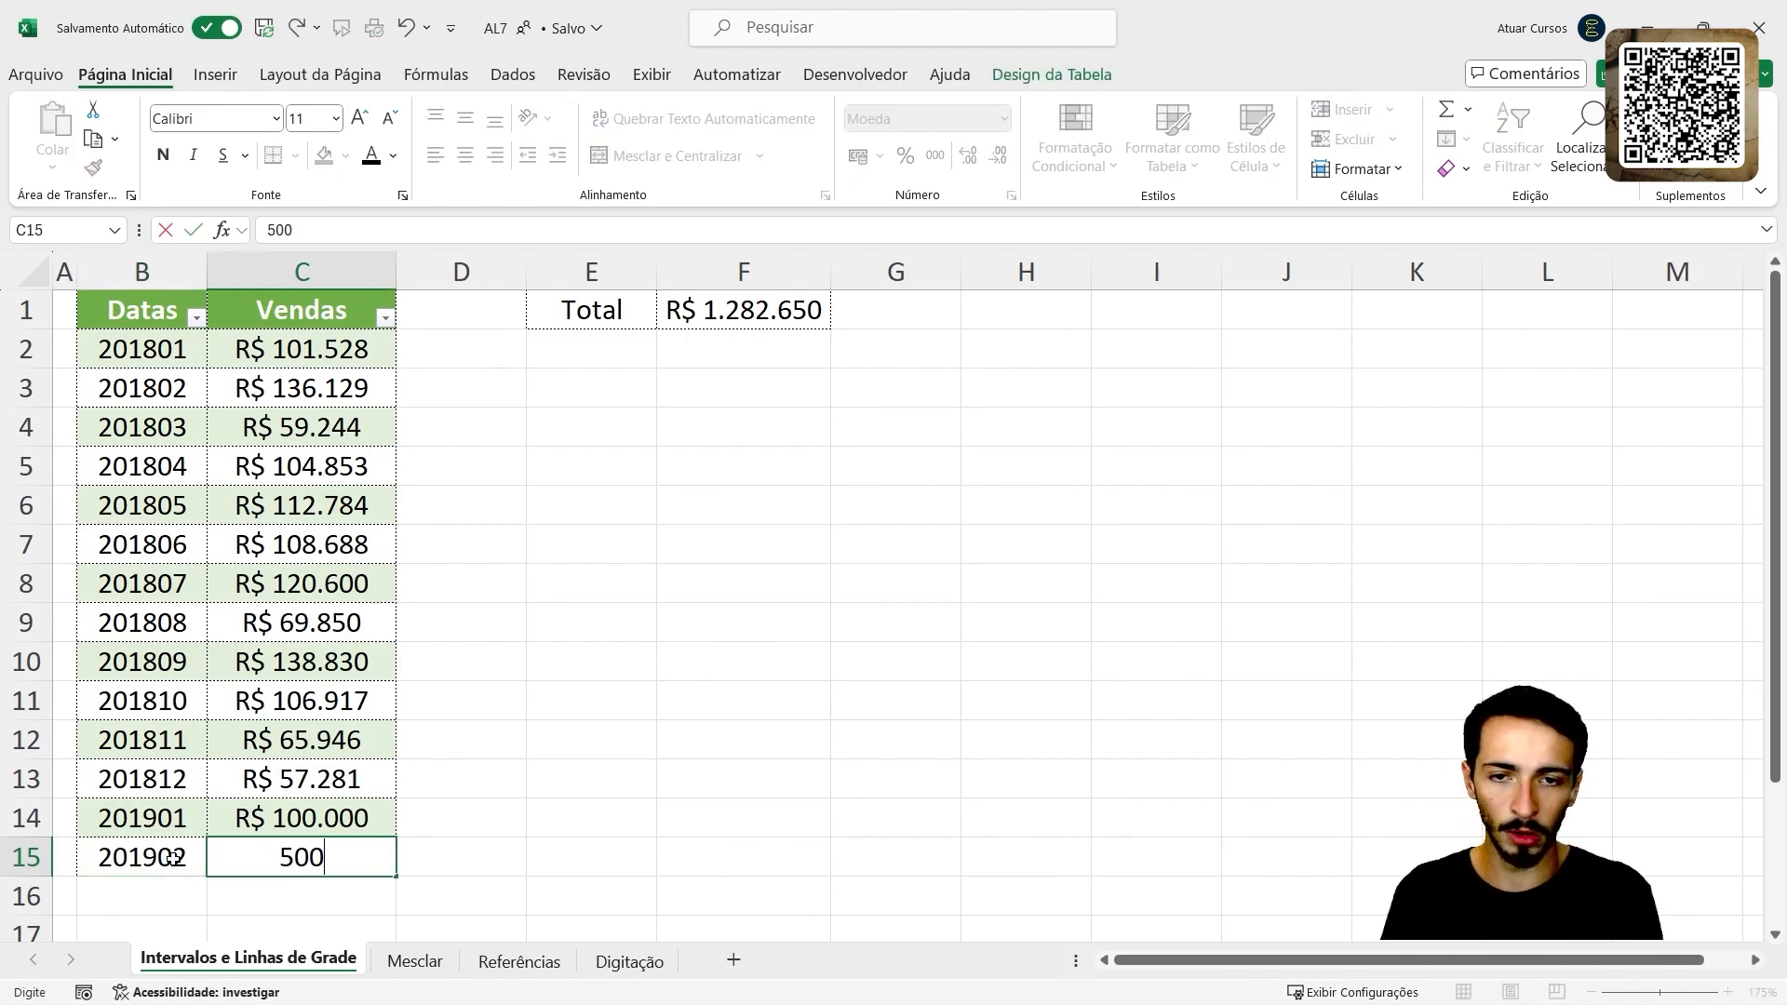
text(.00000)
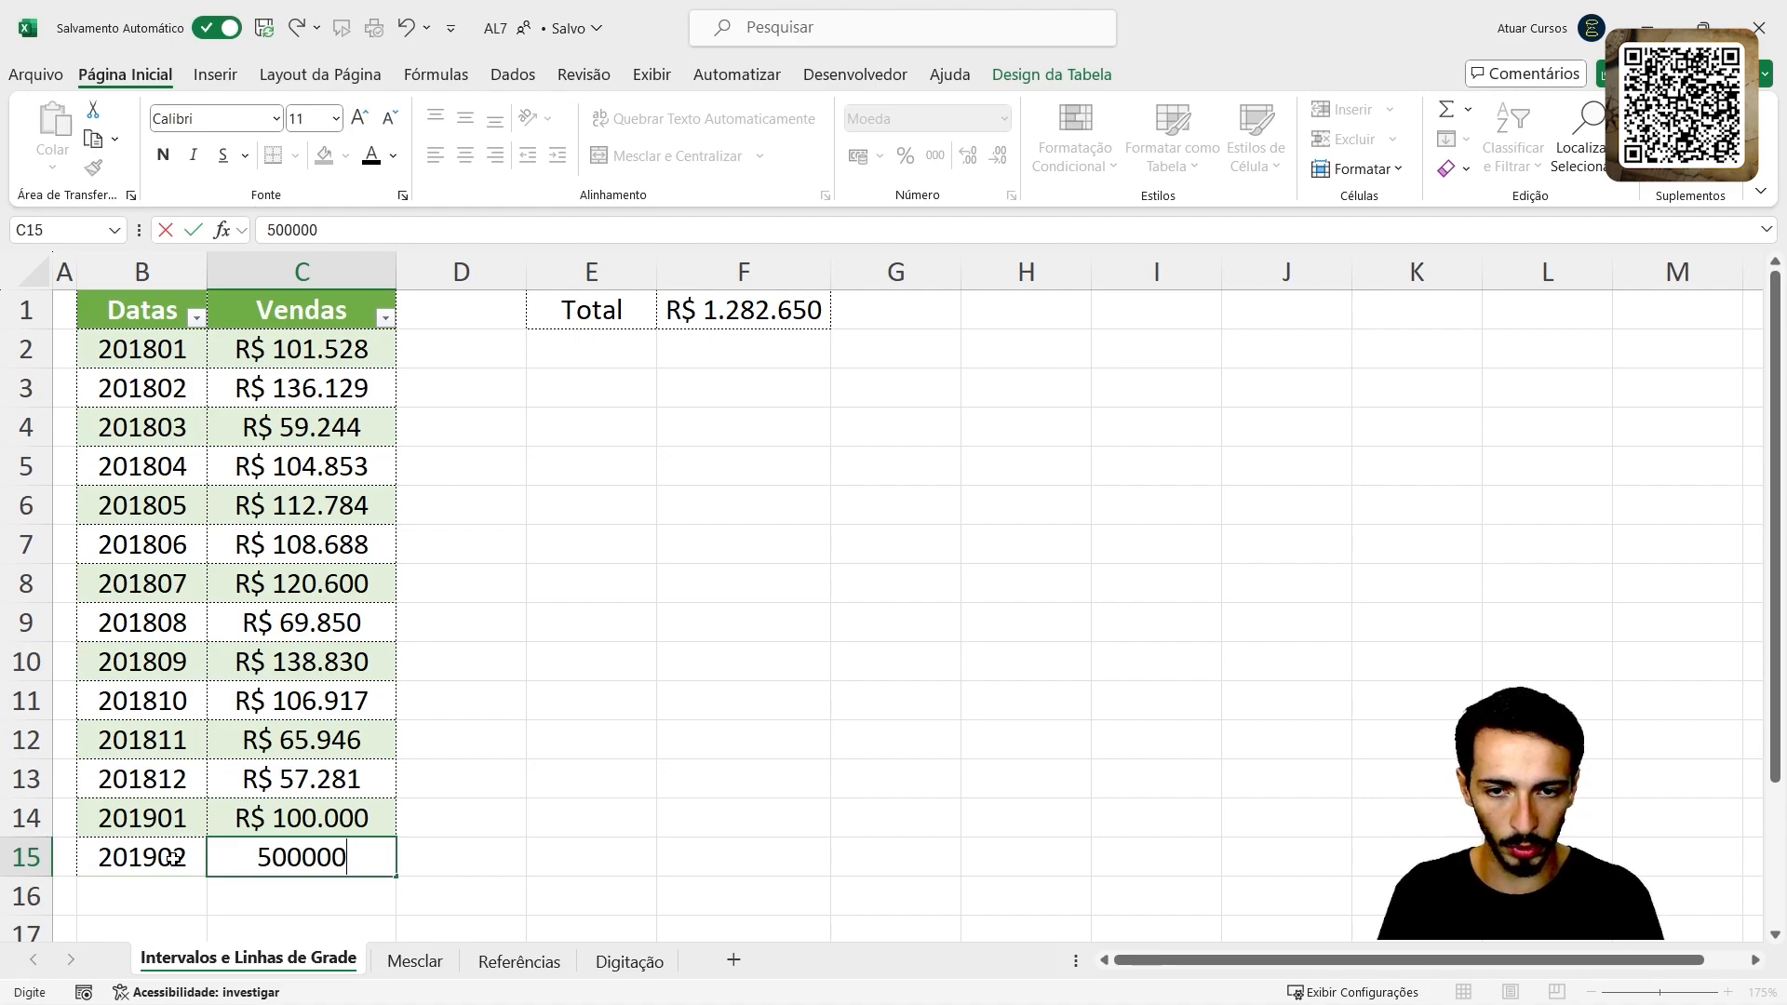
key(Return)
- Inspect the range referenced by the Total formula in F1 and compare it with whole column C and the fixed range C2:C13
click(750, 321)
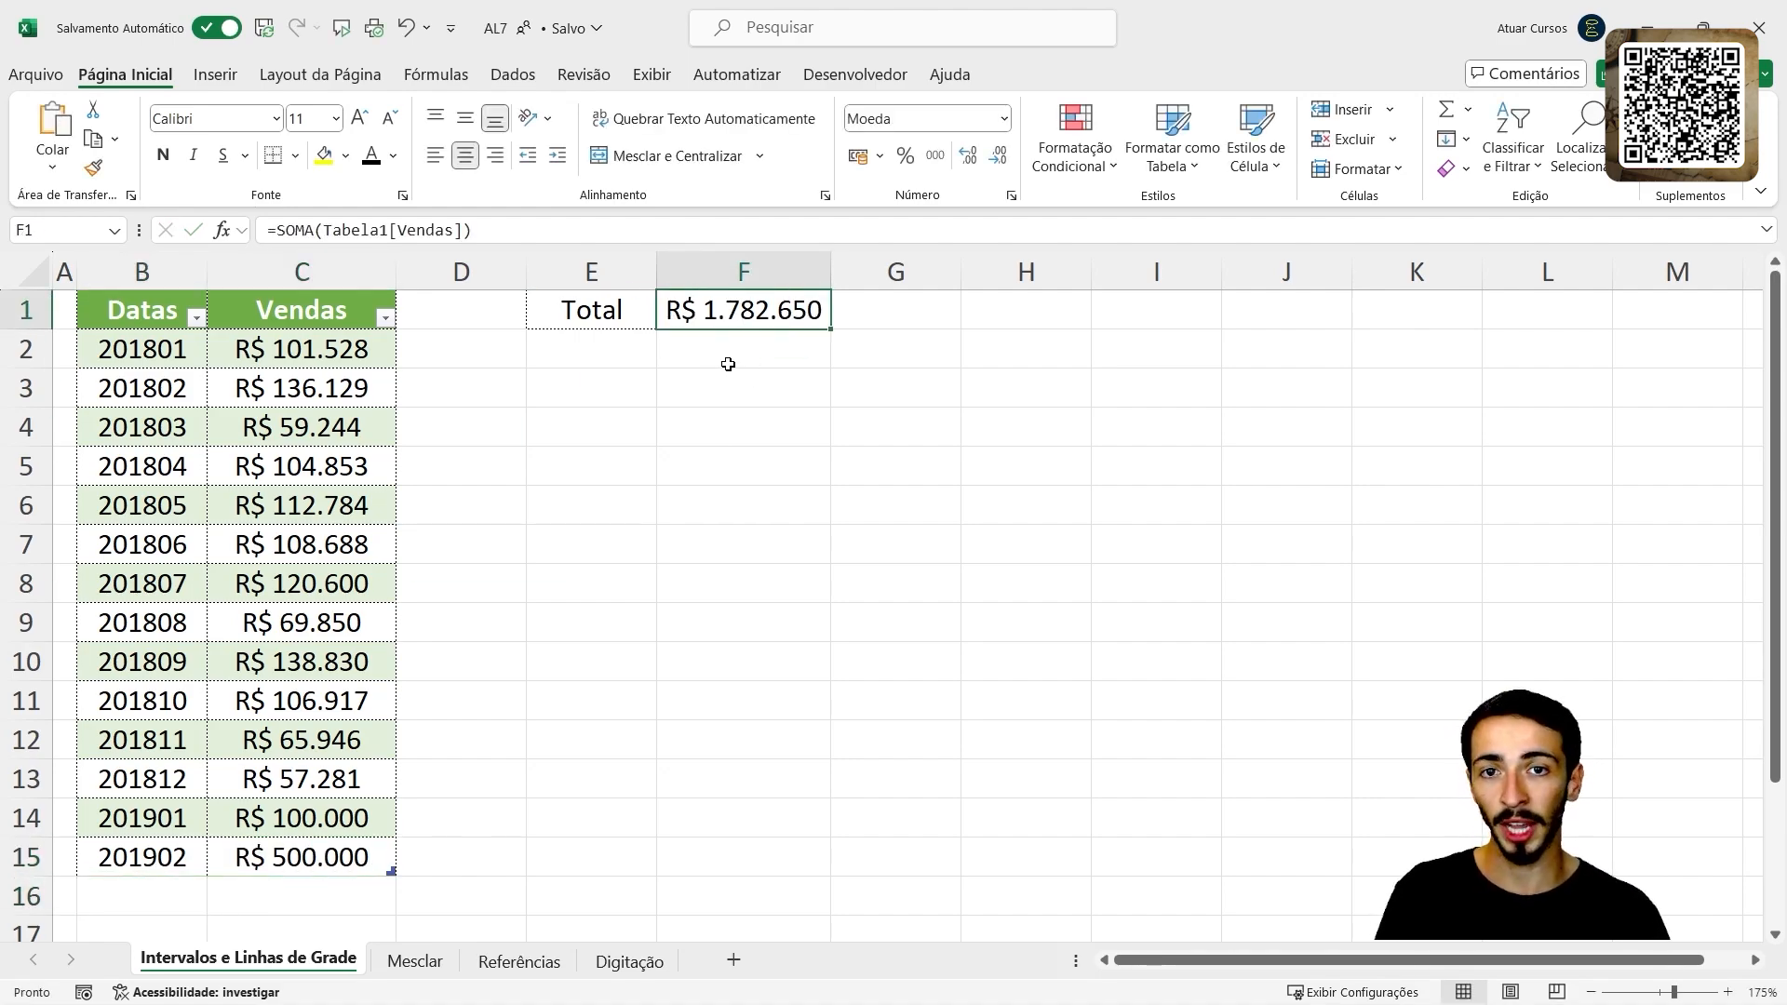
key(F2)
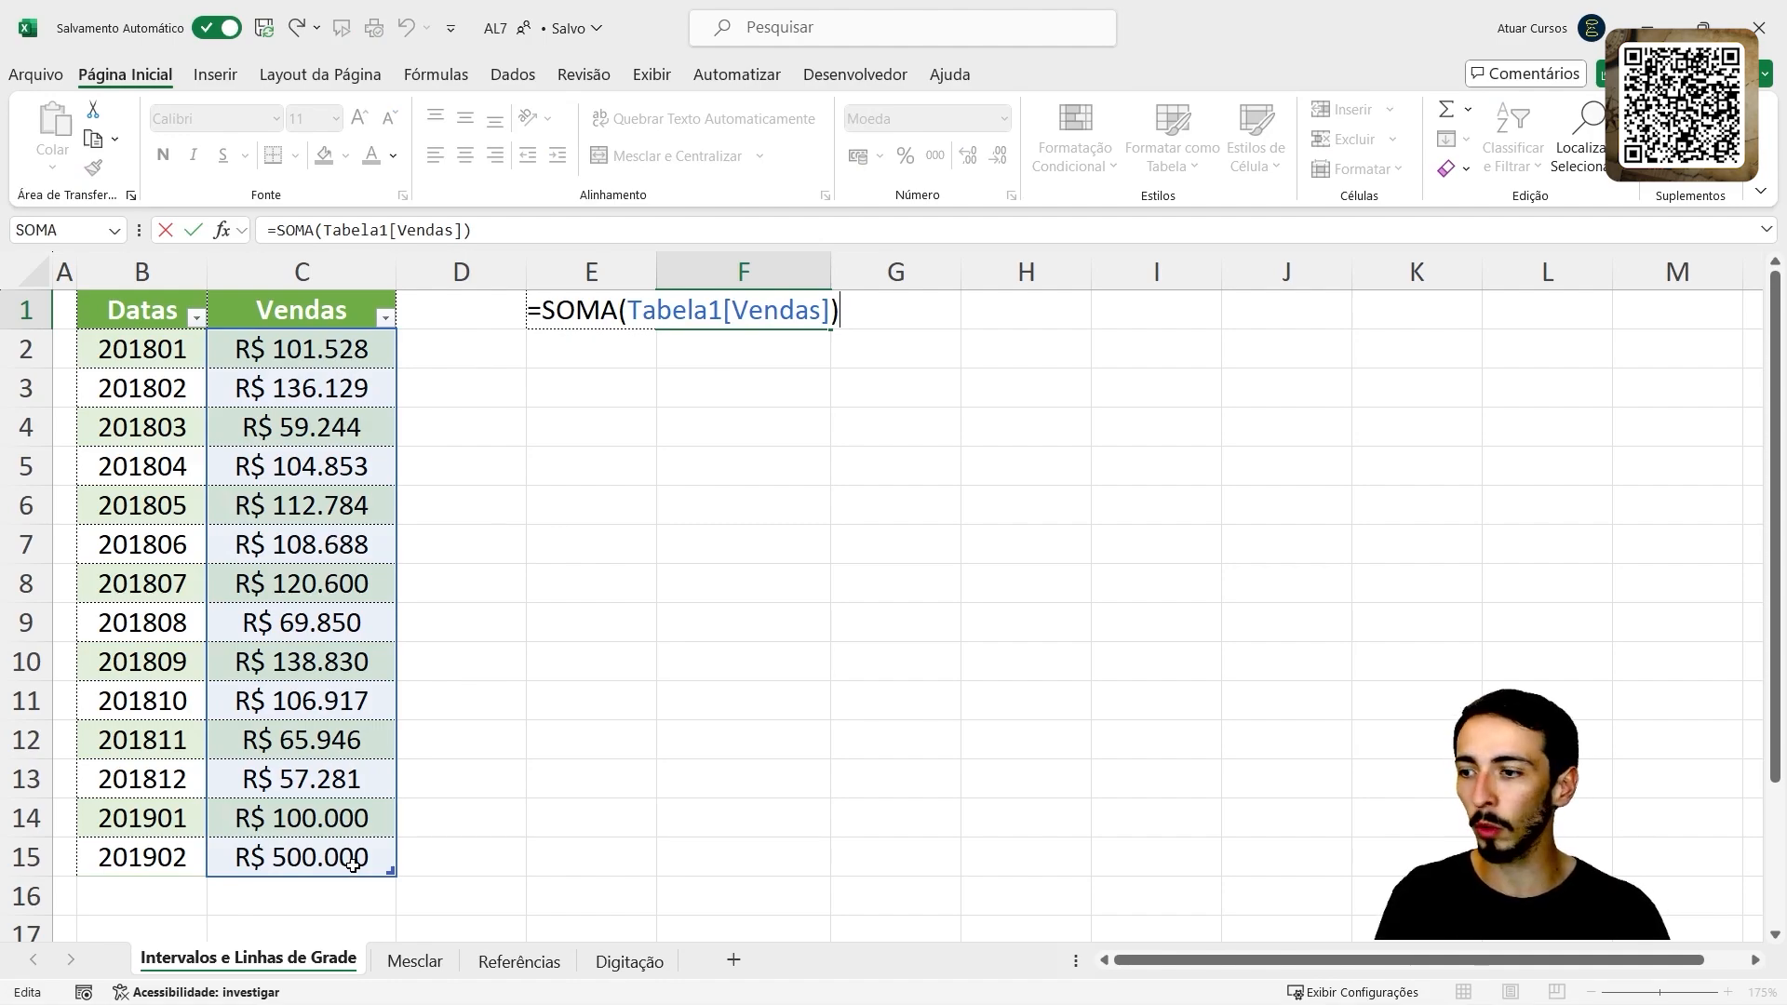
key(Escape)
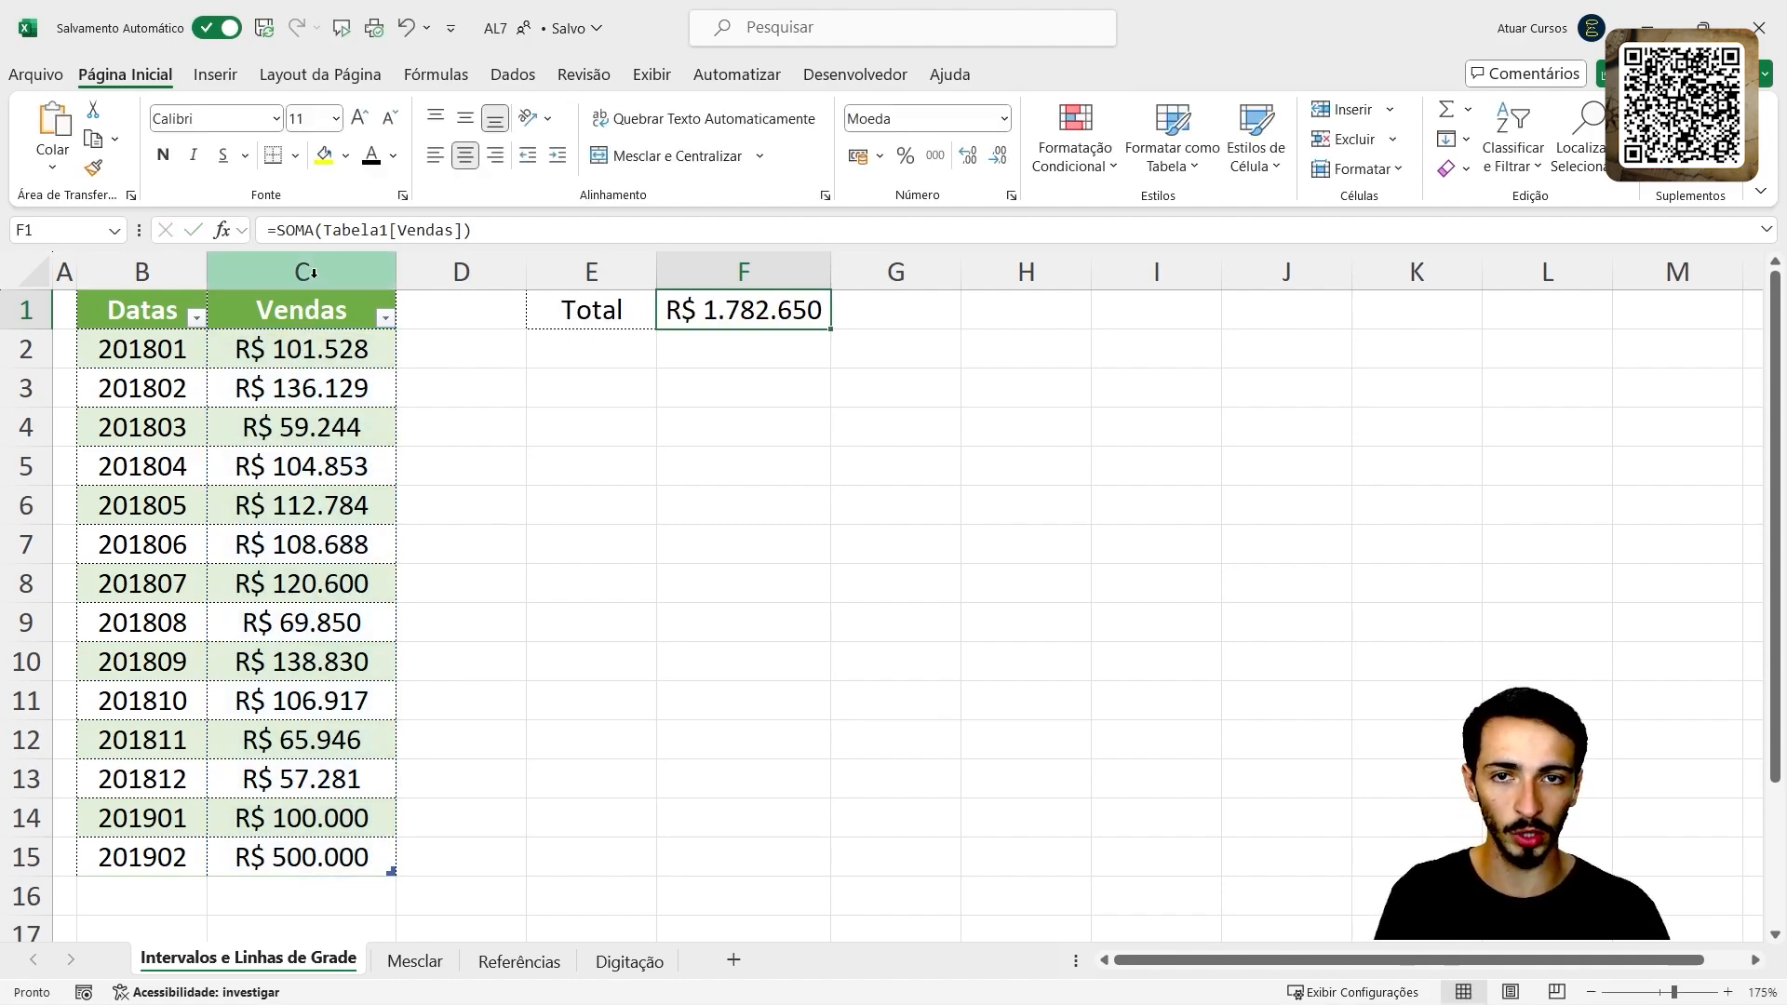
click(302, 271)
scroll(316, 596, down, 6)
scroll(316, 599, up, 6)
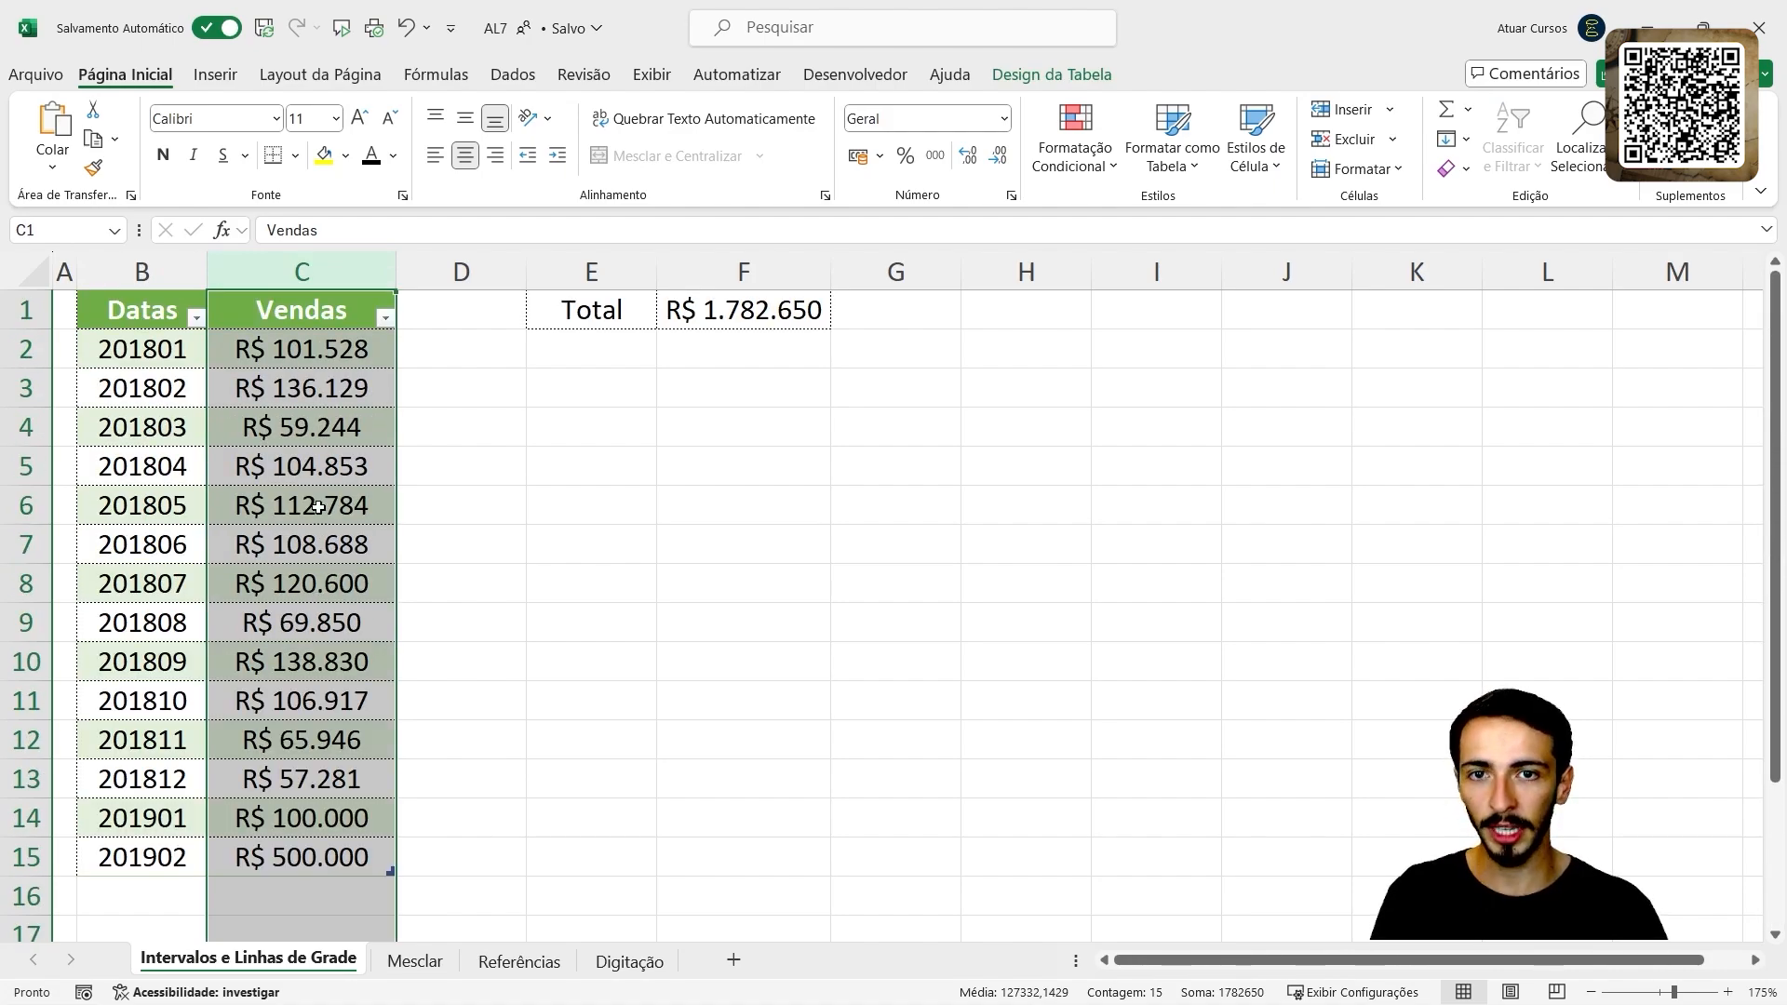
drag(331, 352, 309, 770)
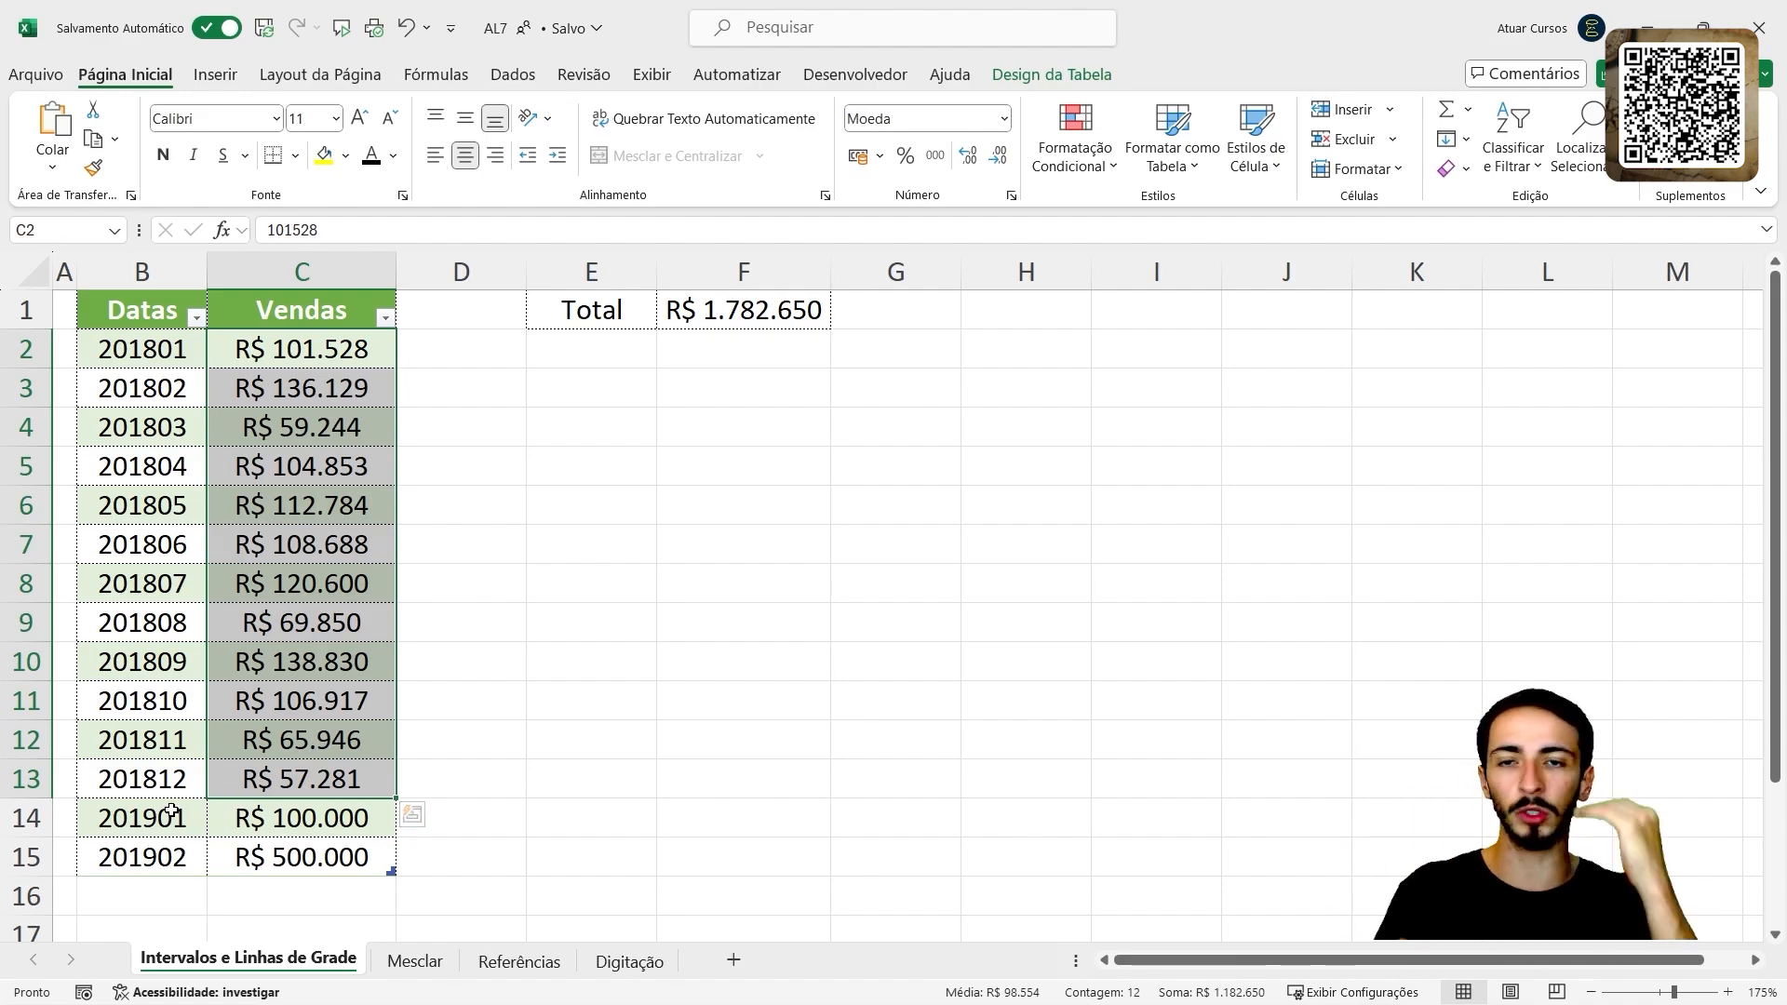
- Review the Tabela1[Vendas] reference in the Total formula again, along with column C and the Vendas cells
click(709, 324)
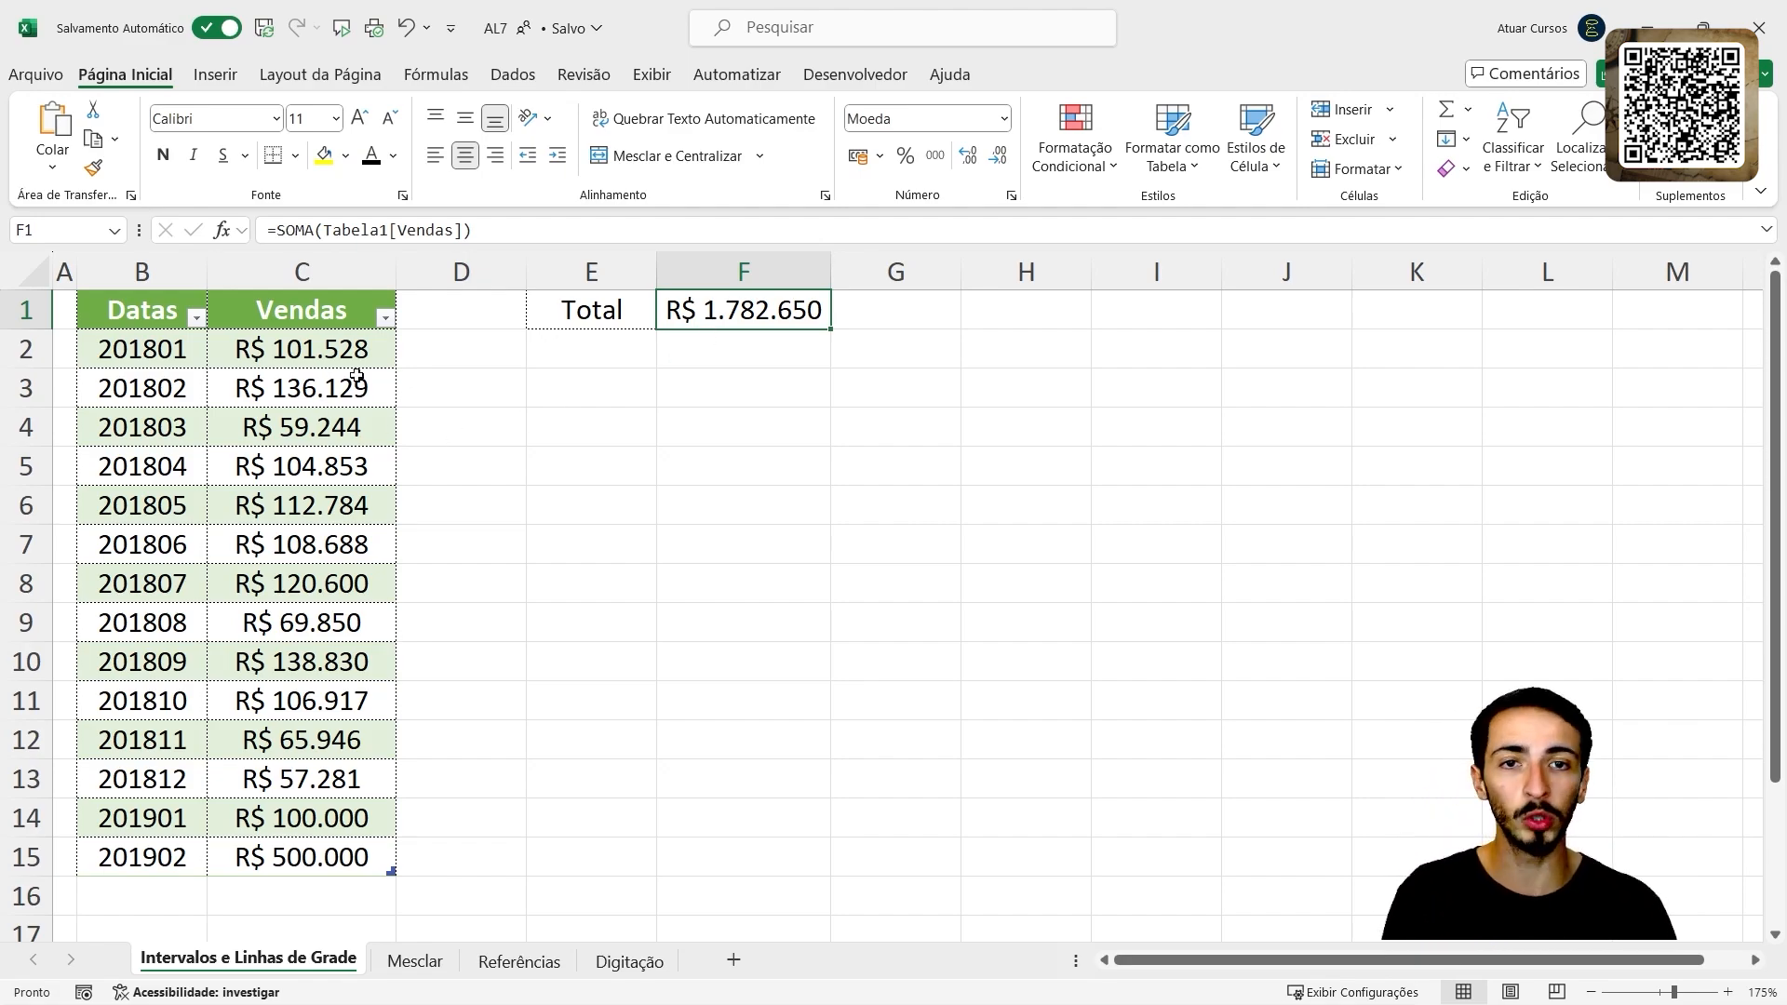
key(F2)
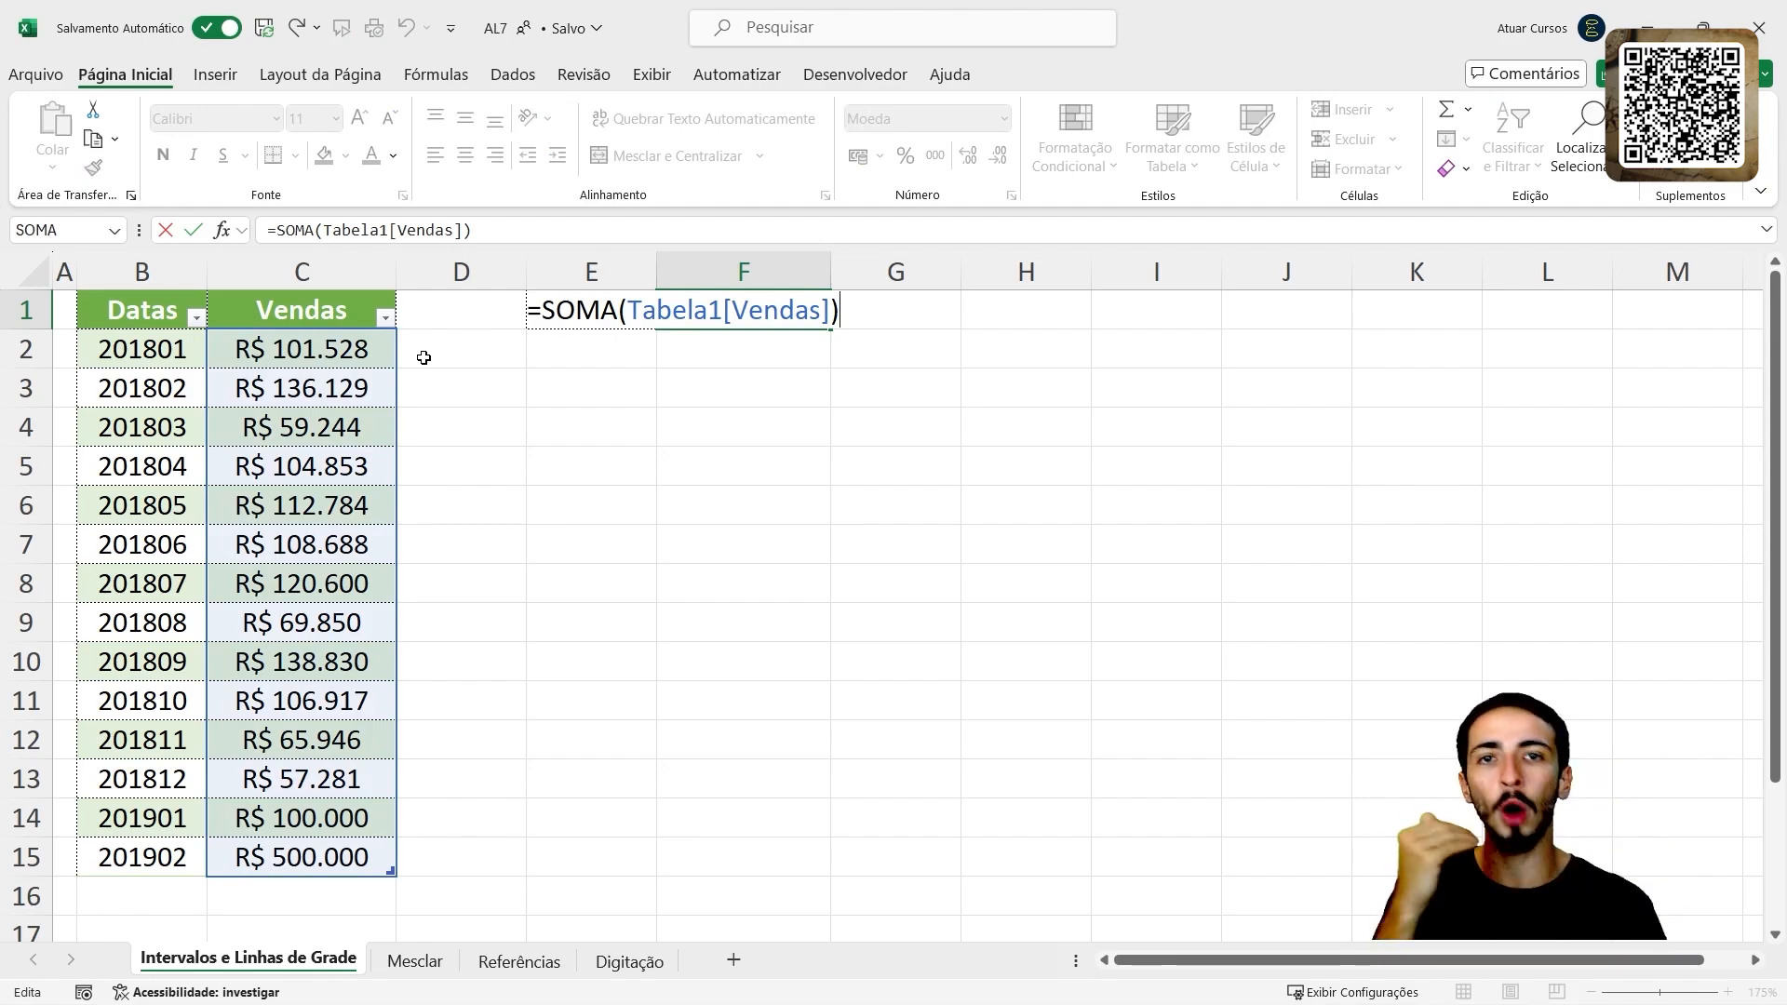
key(Escape)
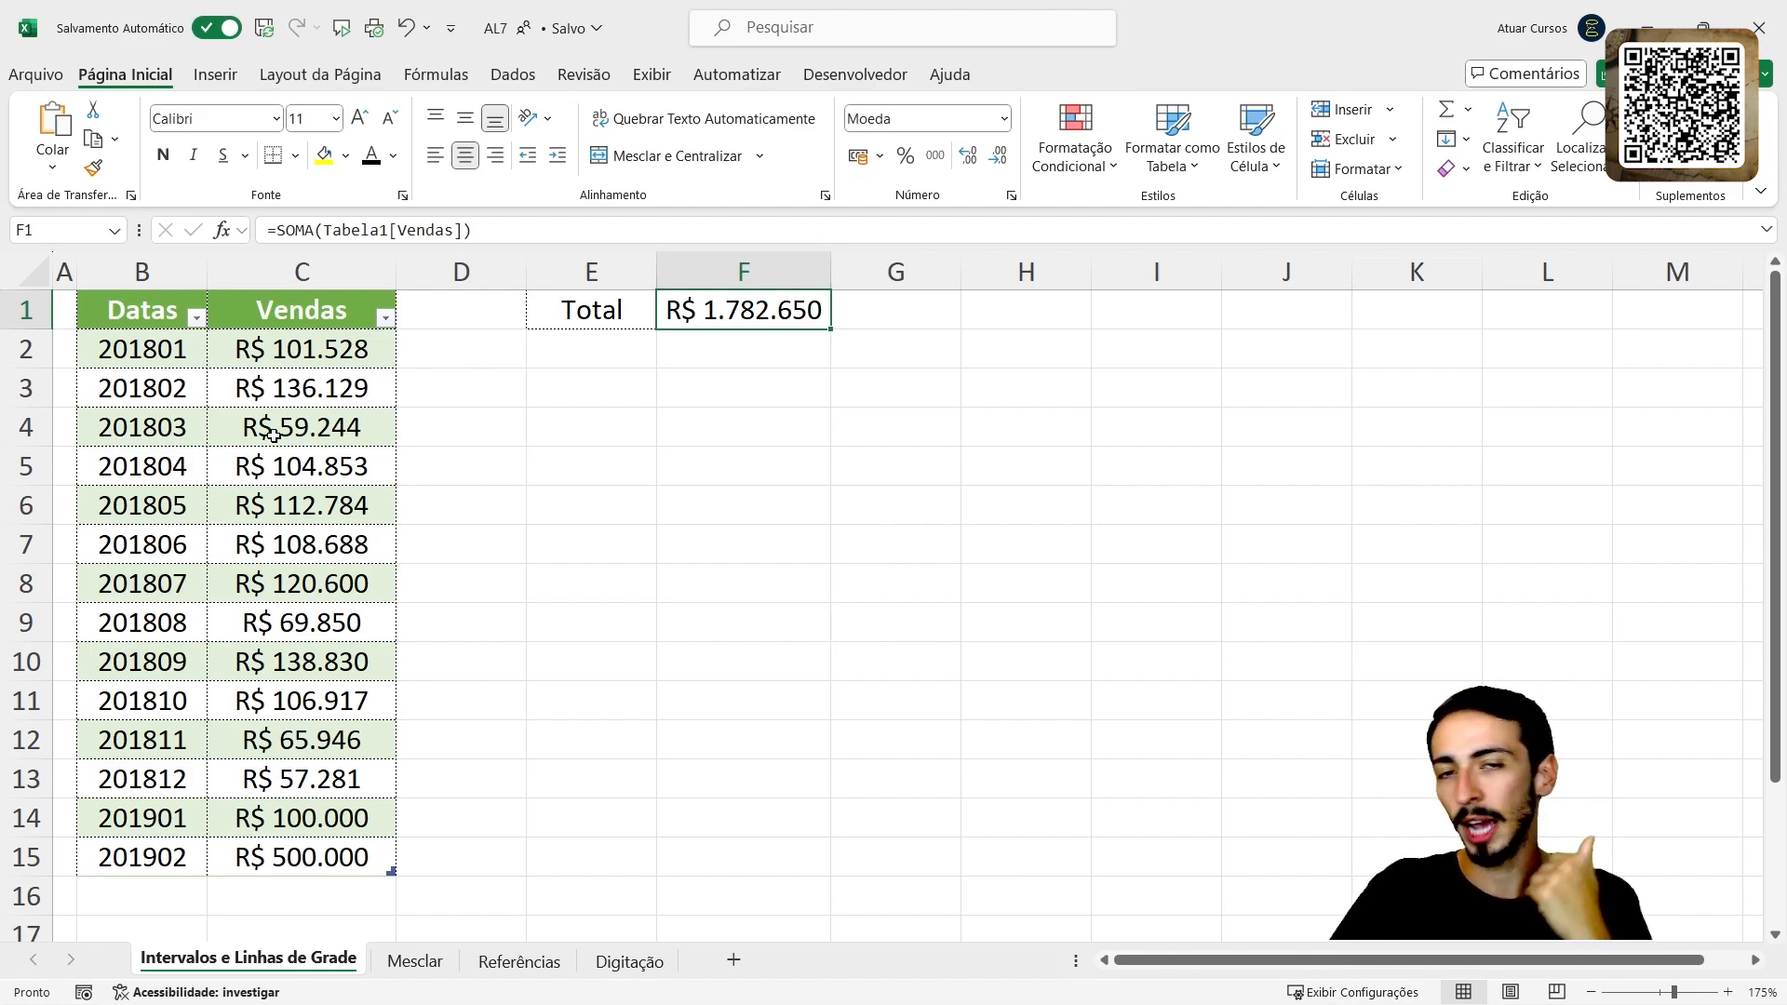
click(302, 272)
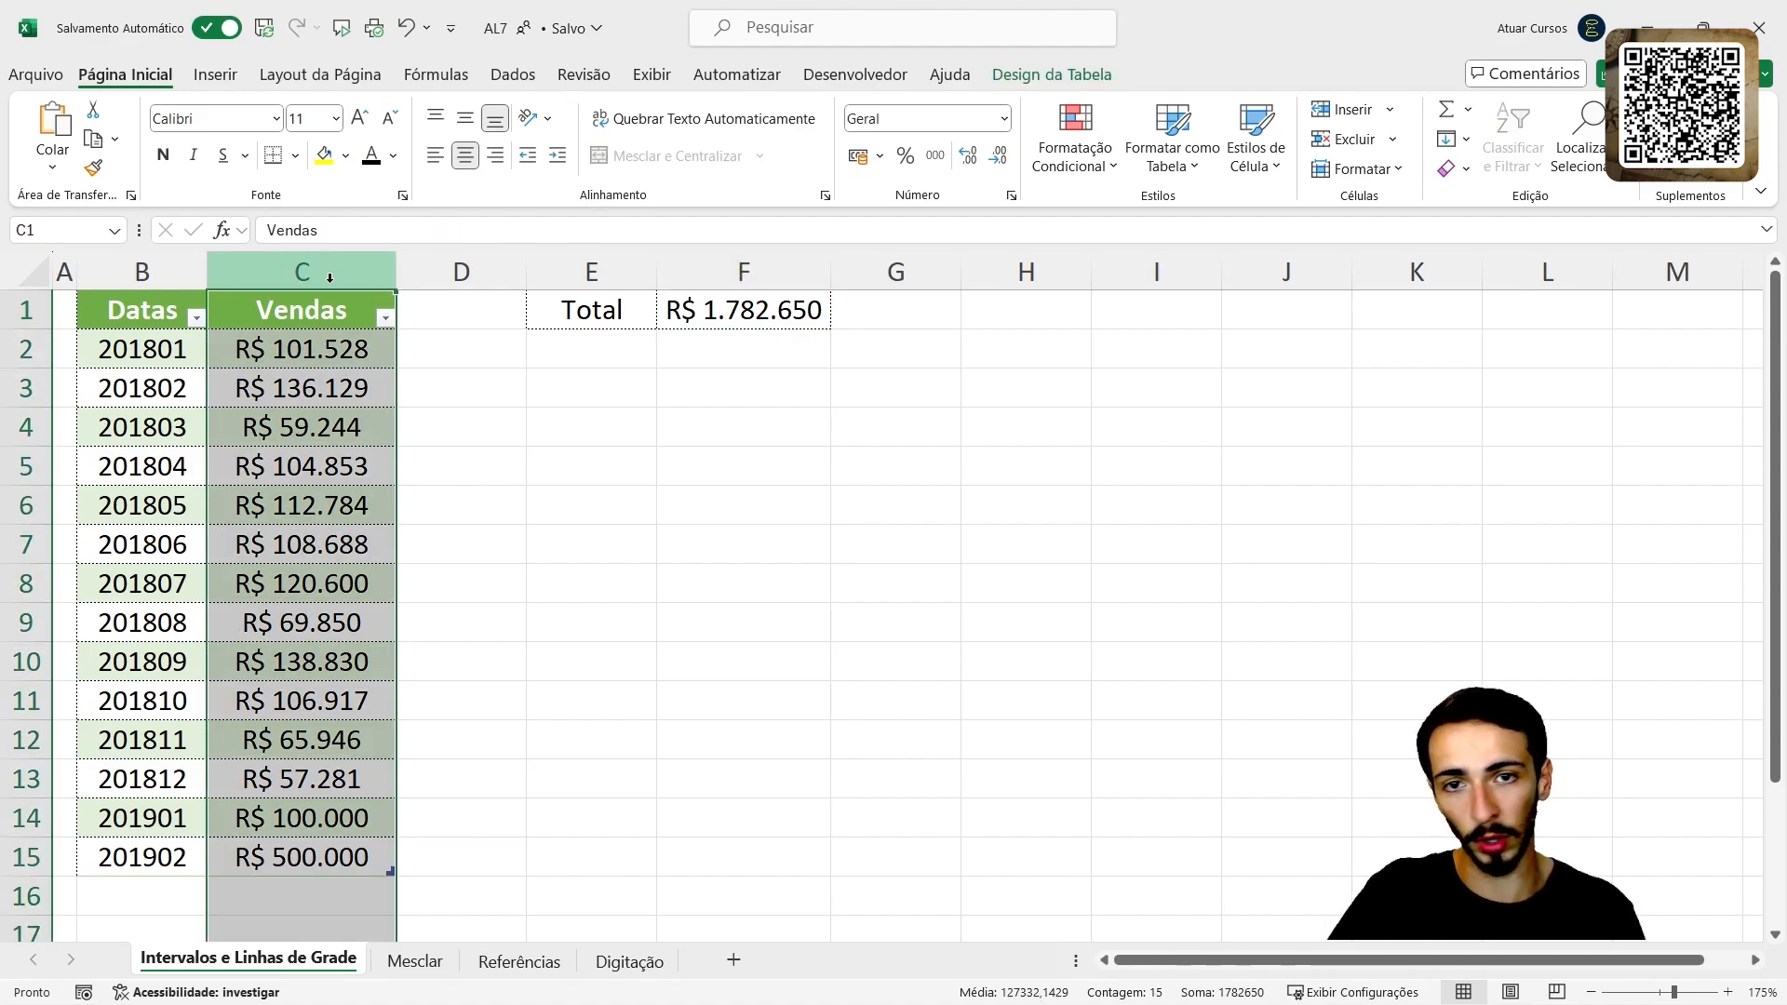
click(729, 307)
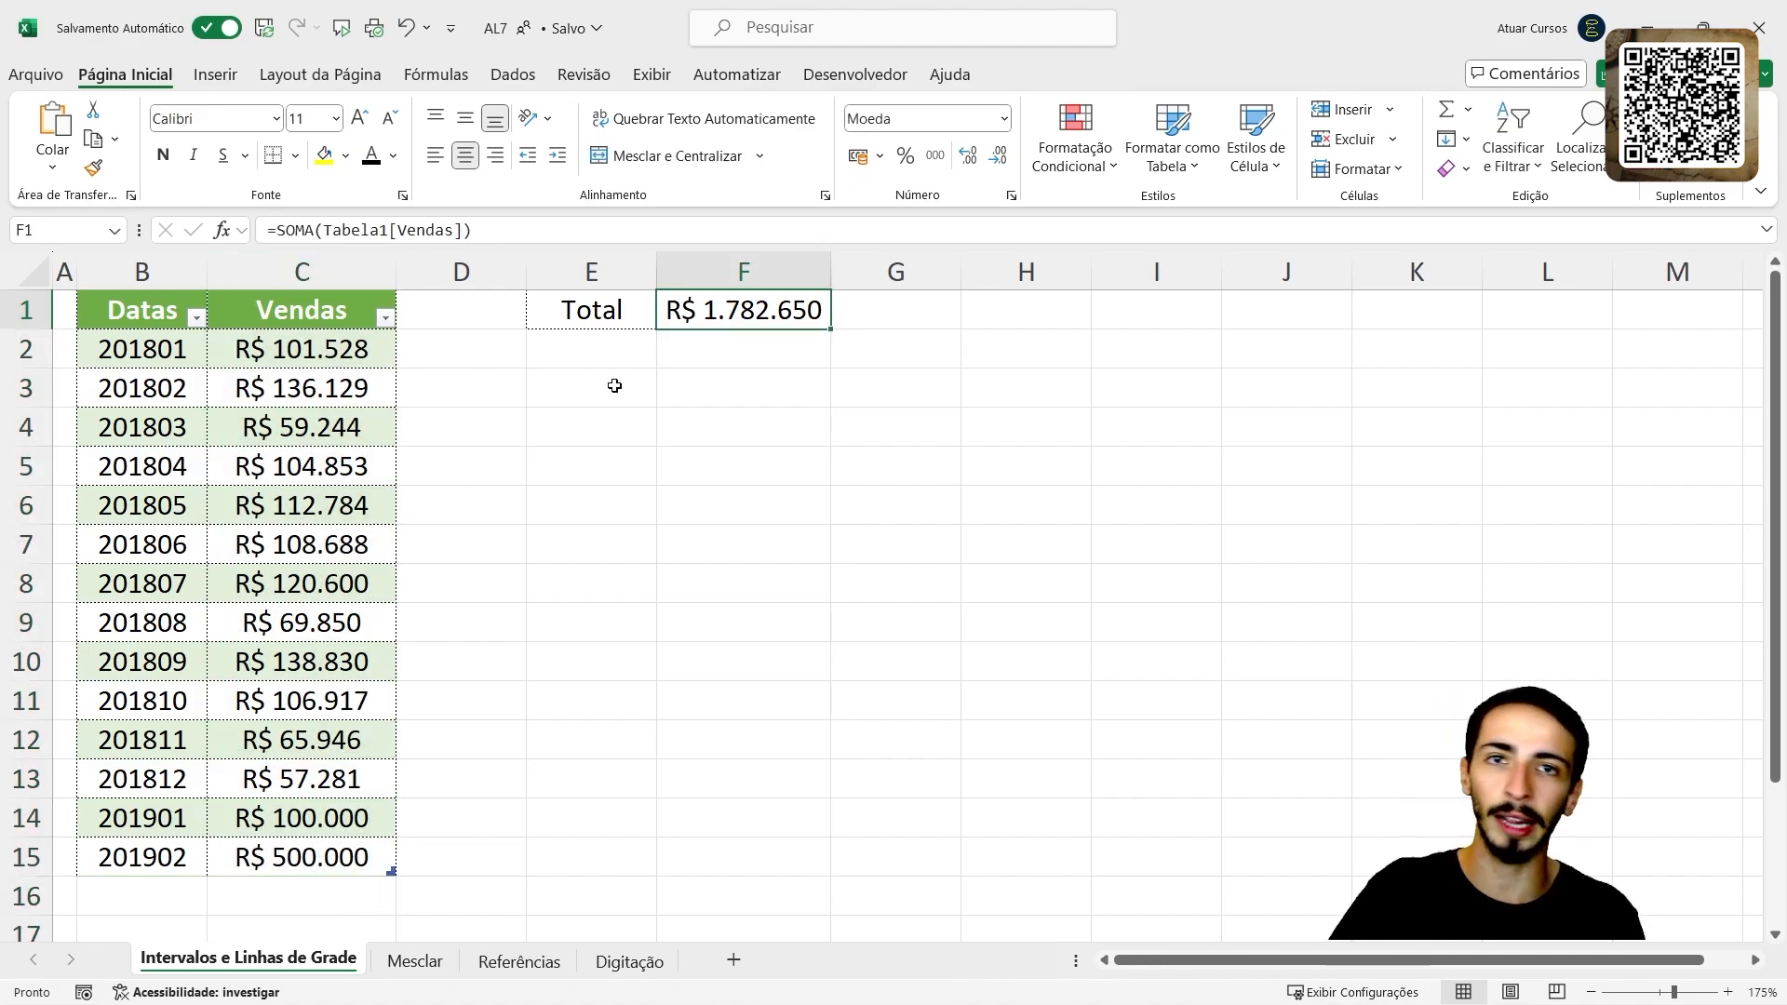
drag(270, 355, 263, 742)
drag(276, 507, 270, 945)
click(253, 680)
scroll(257, 675, up, 1)
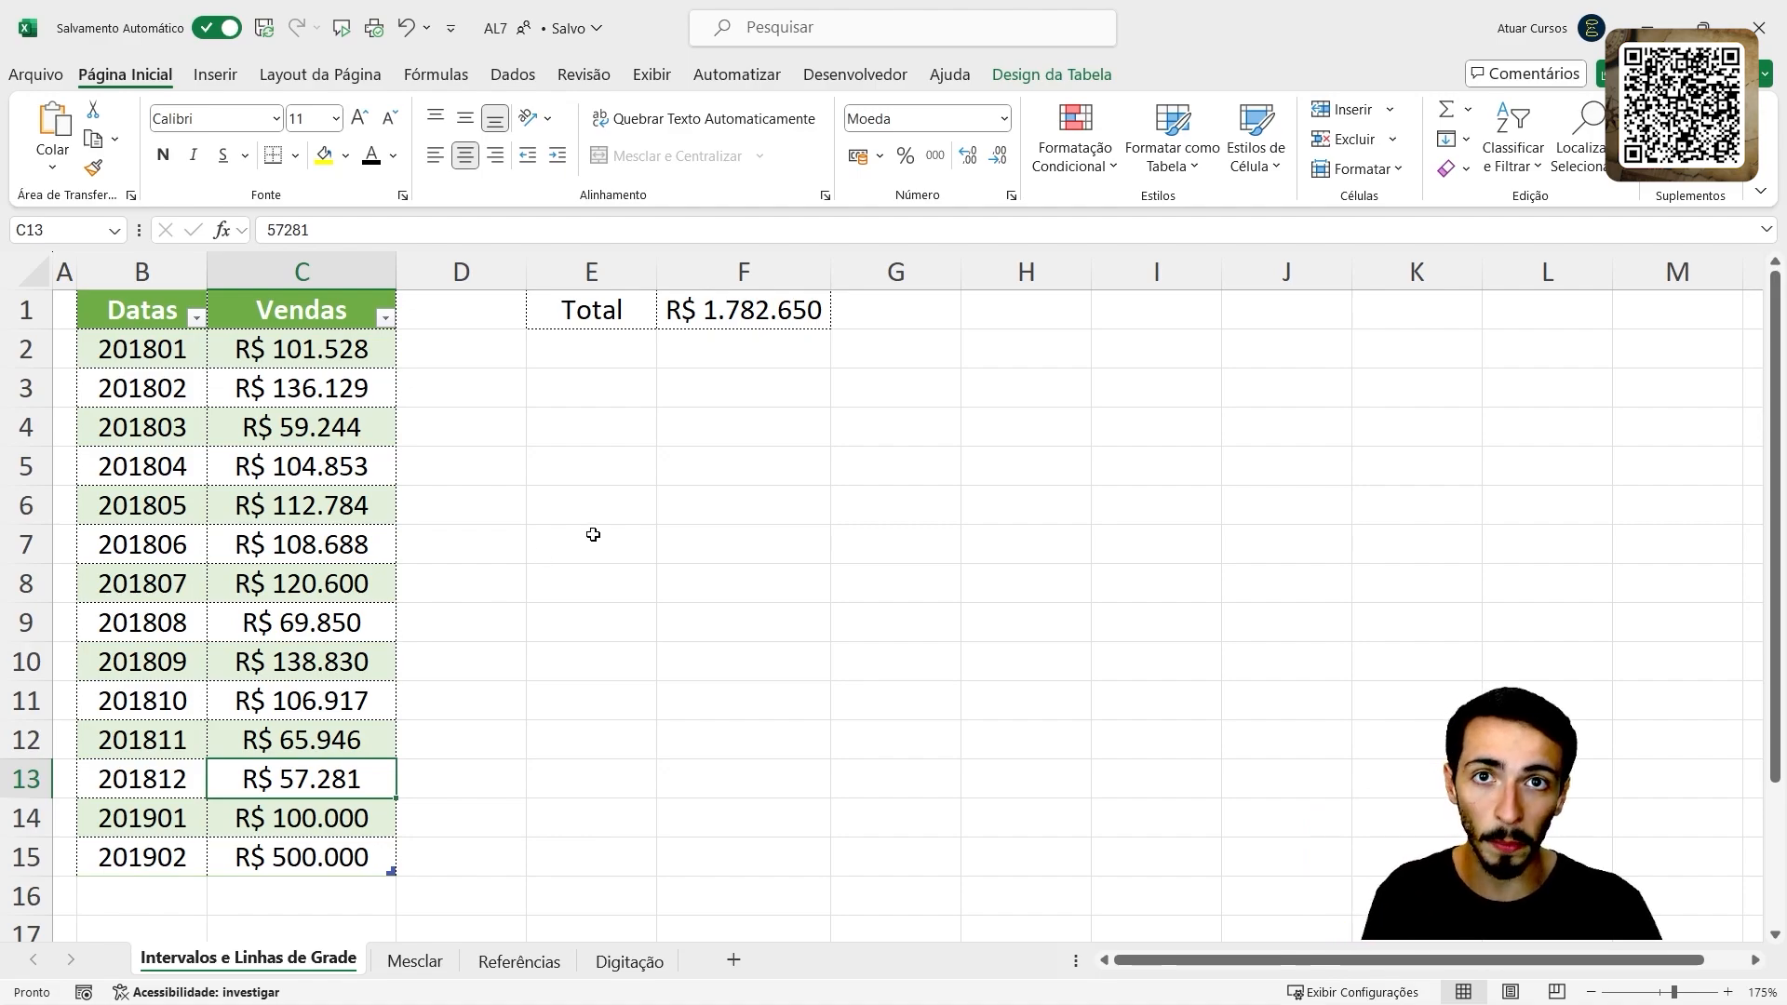
click(666, 559)
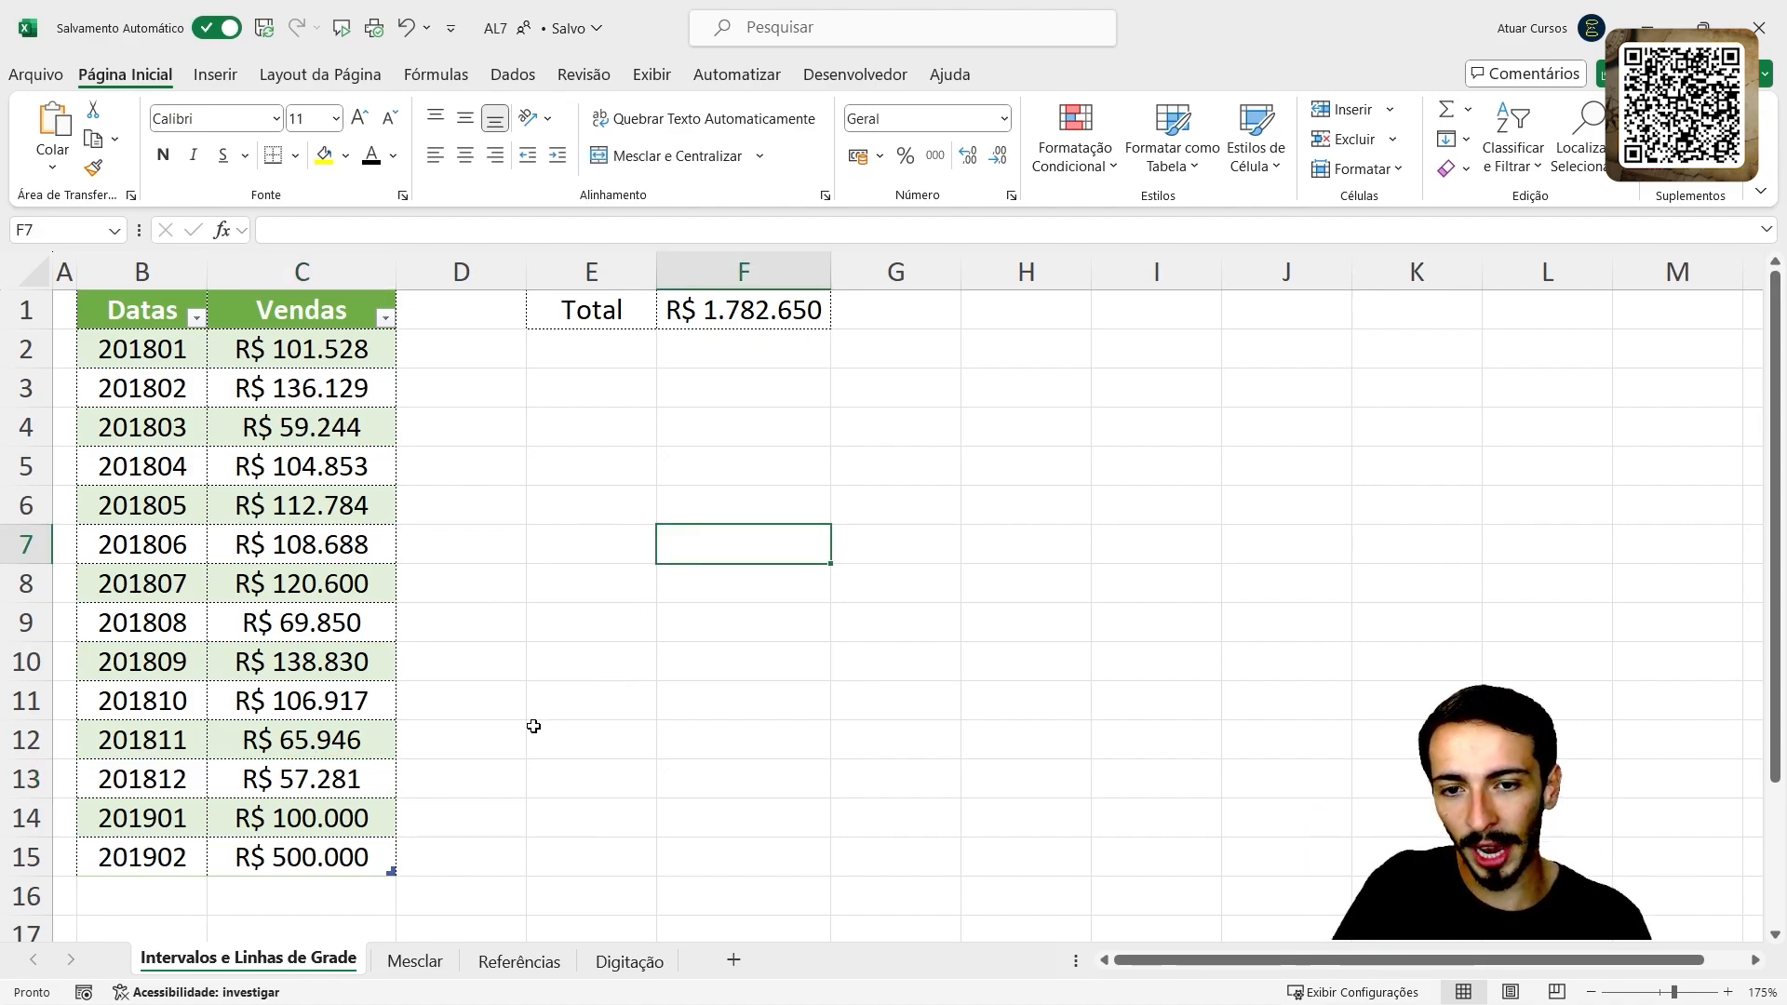
click(568, 465)
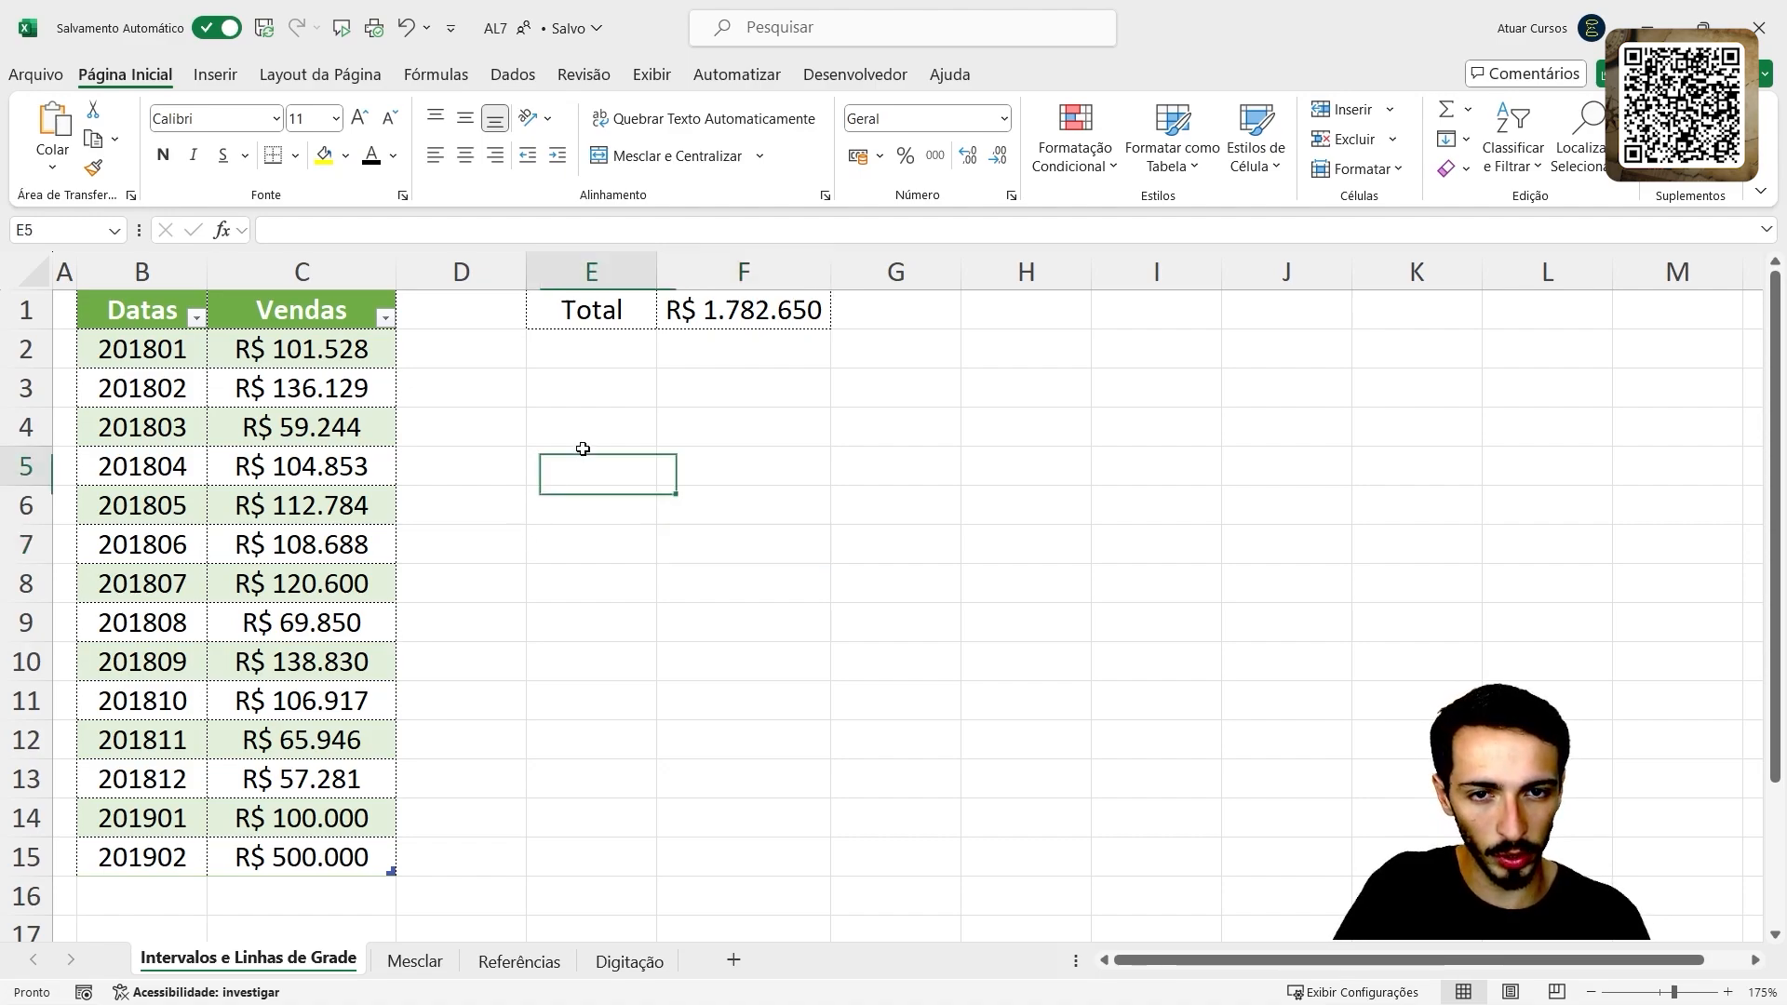
click(826, 559)
click(950, 526)
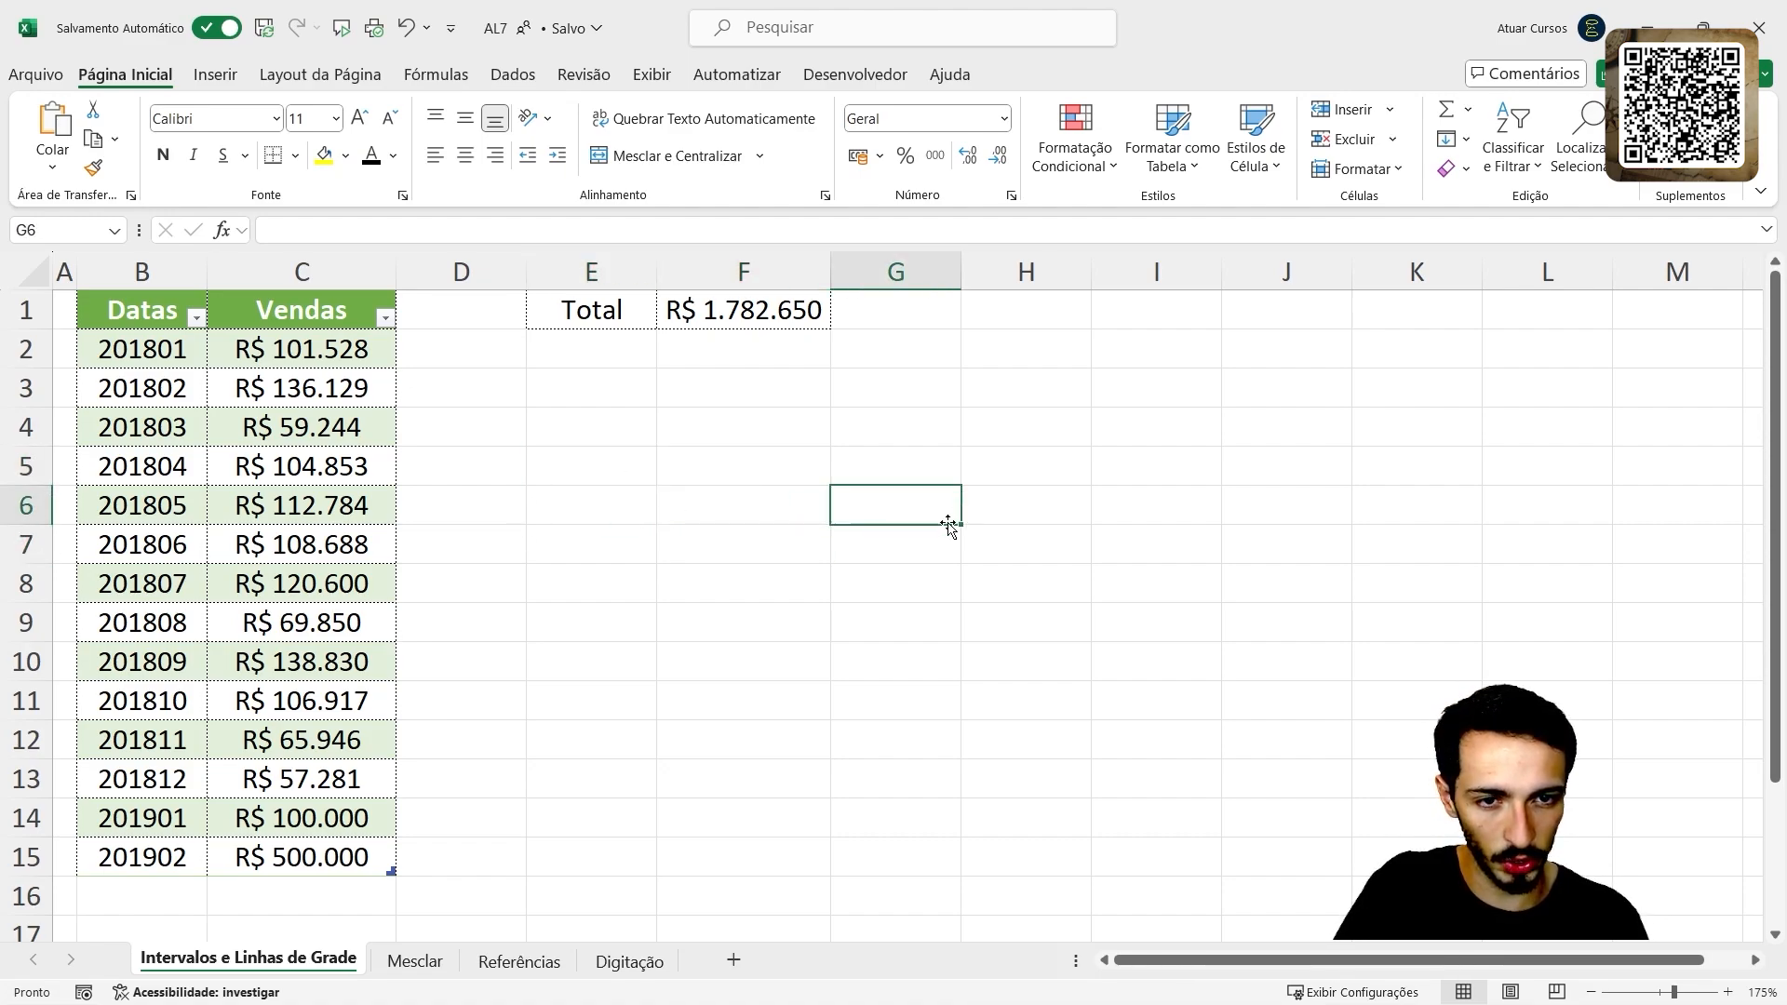
click(532, 474)
click(562, 553)
click(717, 670)
click(992, 395)
click(862, 678)
click(660, 579)
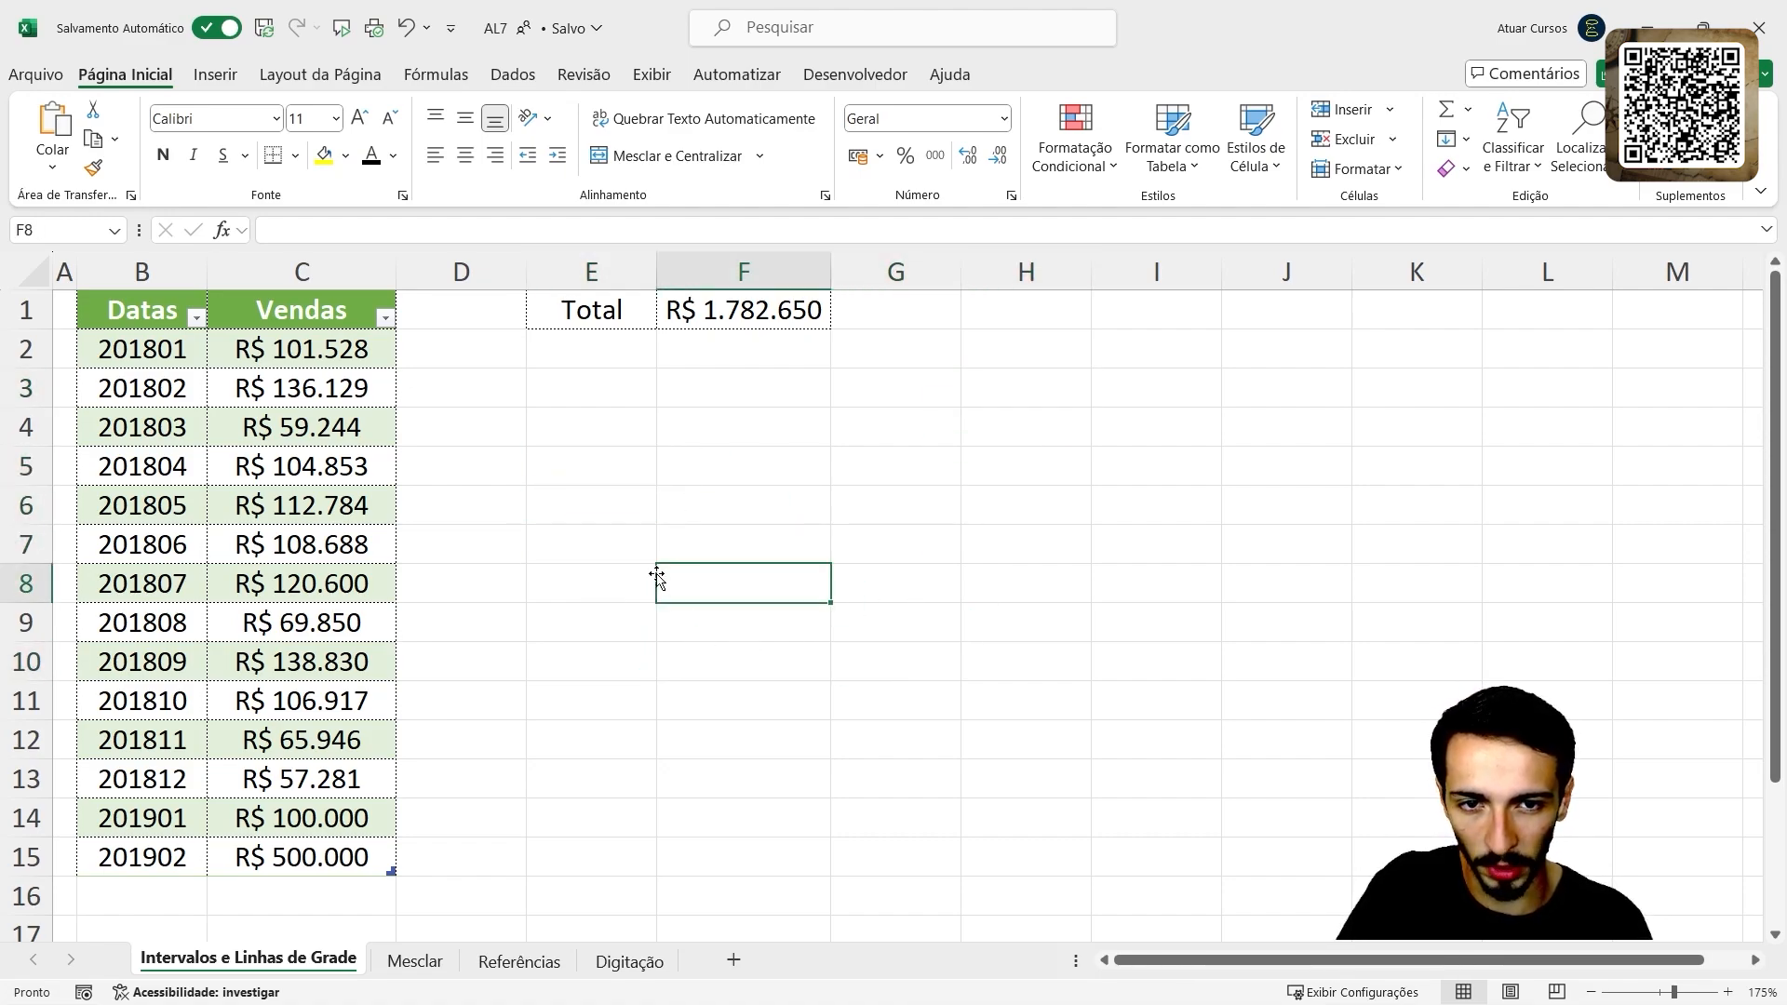
click(595, 491)
click(636, 663)
click(966, 490)
click(826, 627)
click(730, 543)
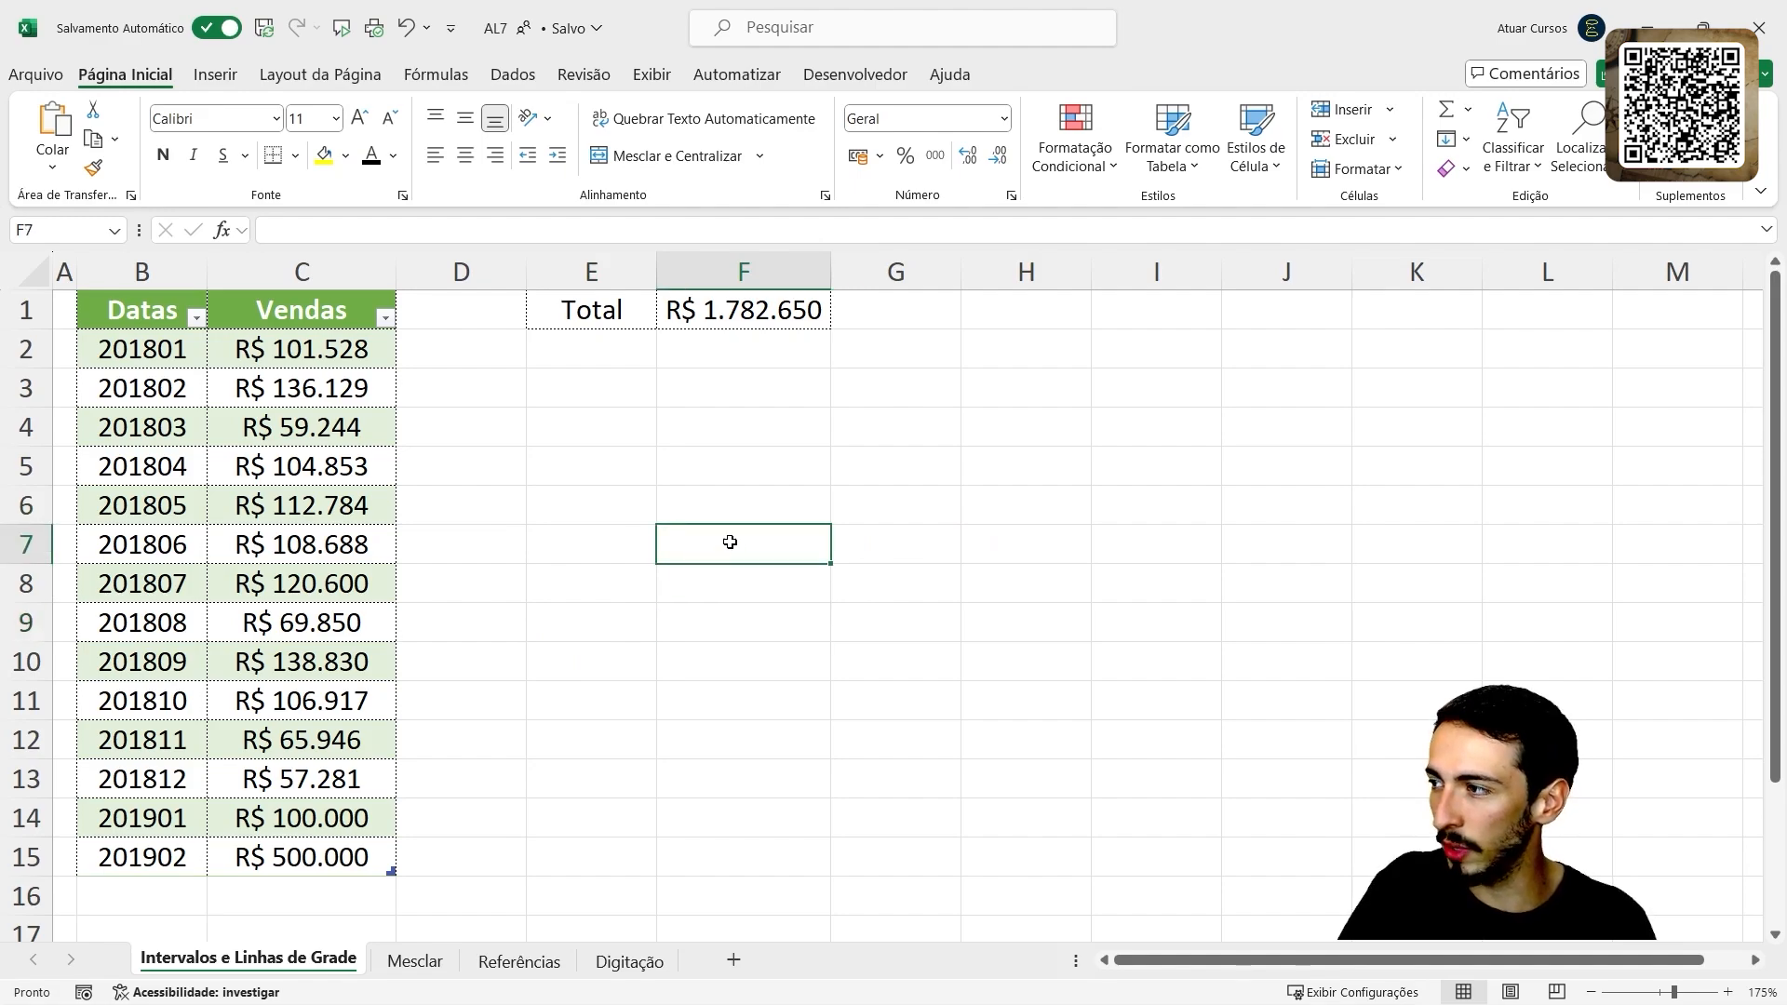
click(681, 500)
click(605, 652)
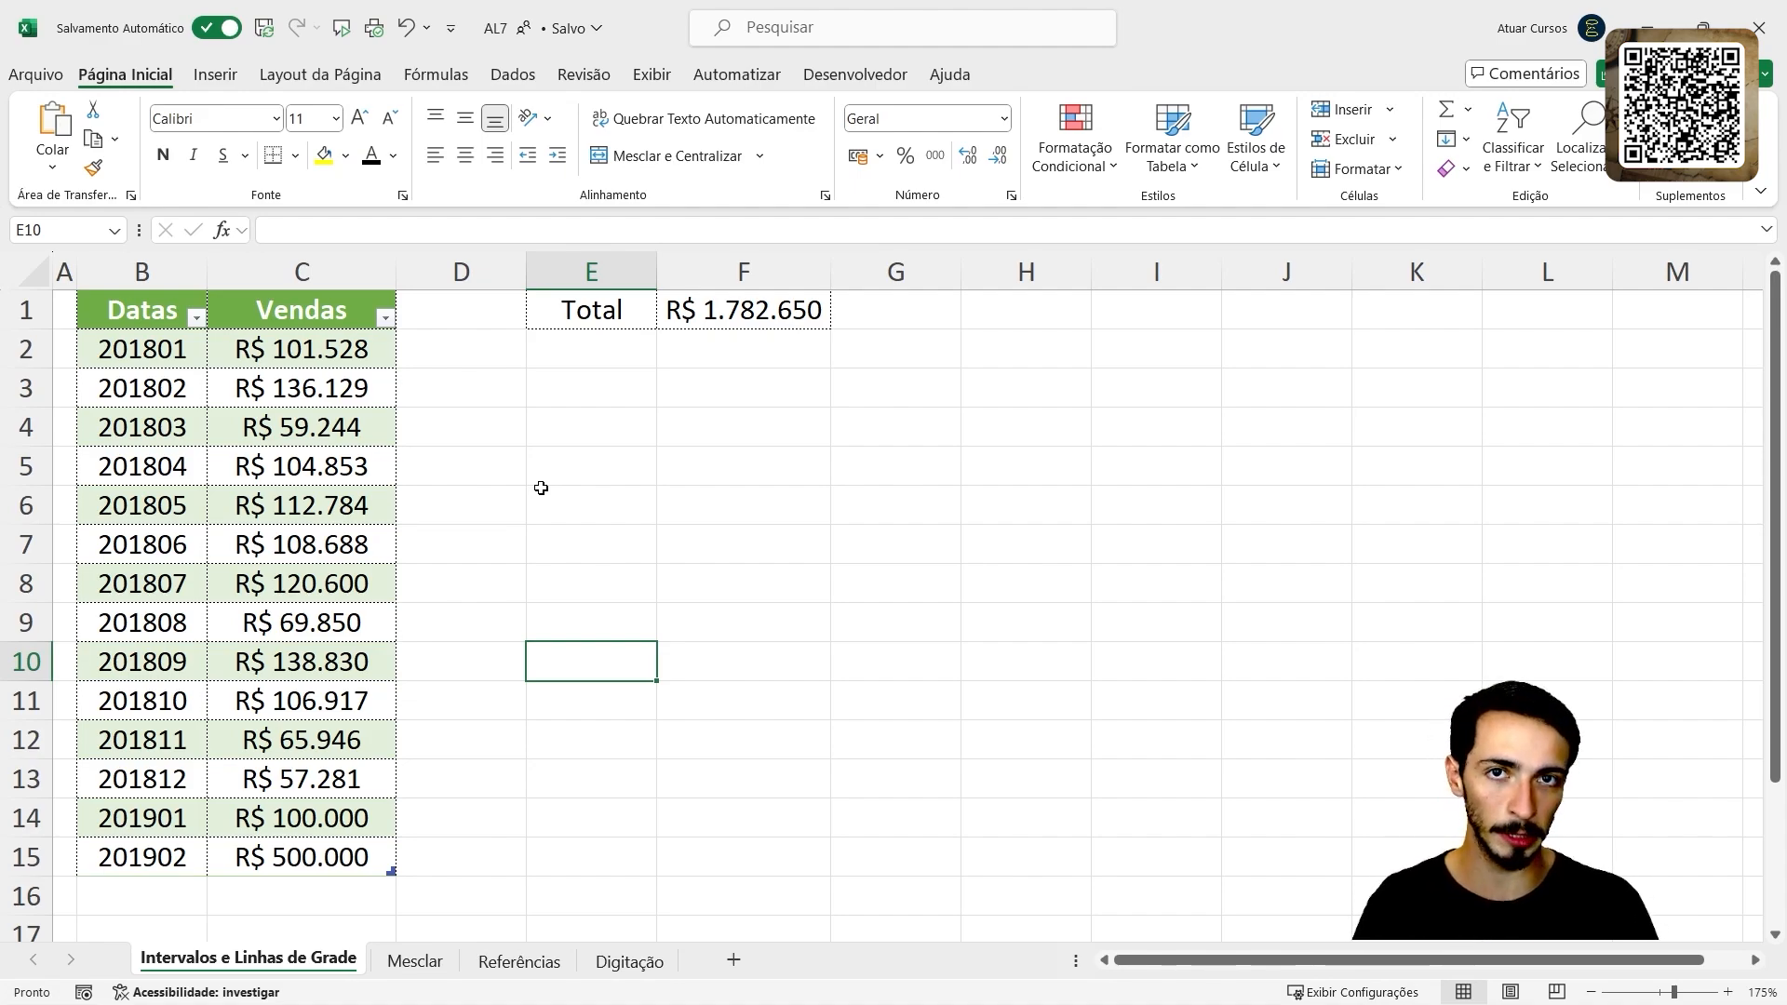
drag(549, 493, 1066, 706)
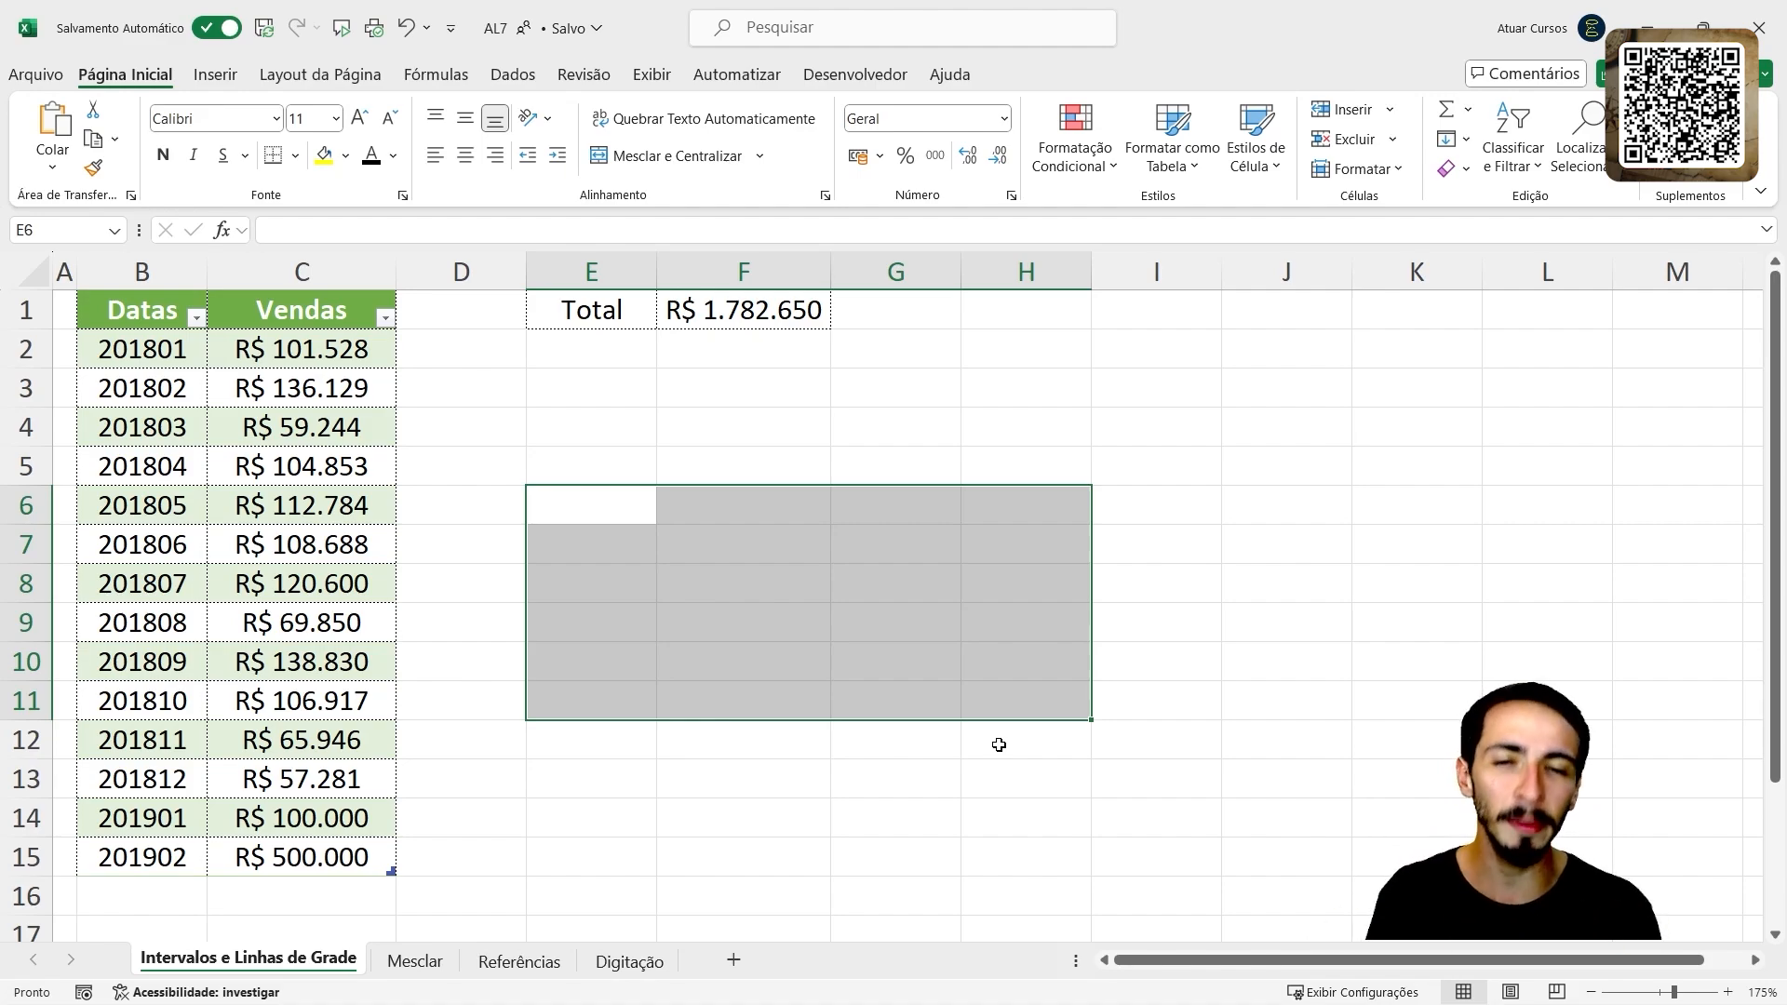
key(Up)
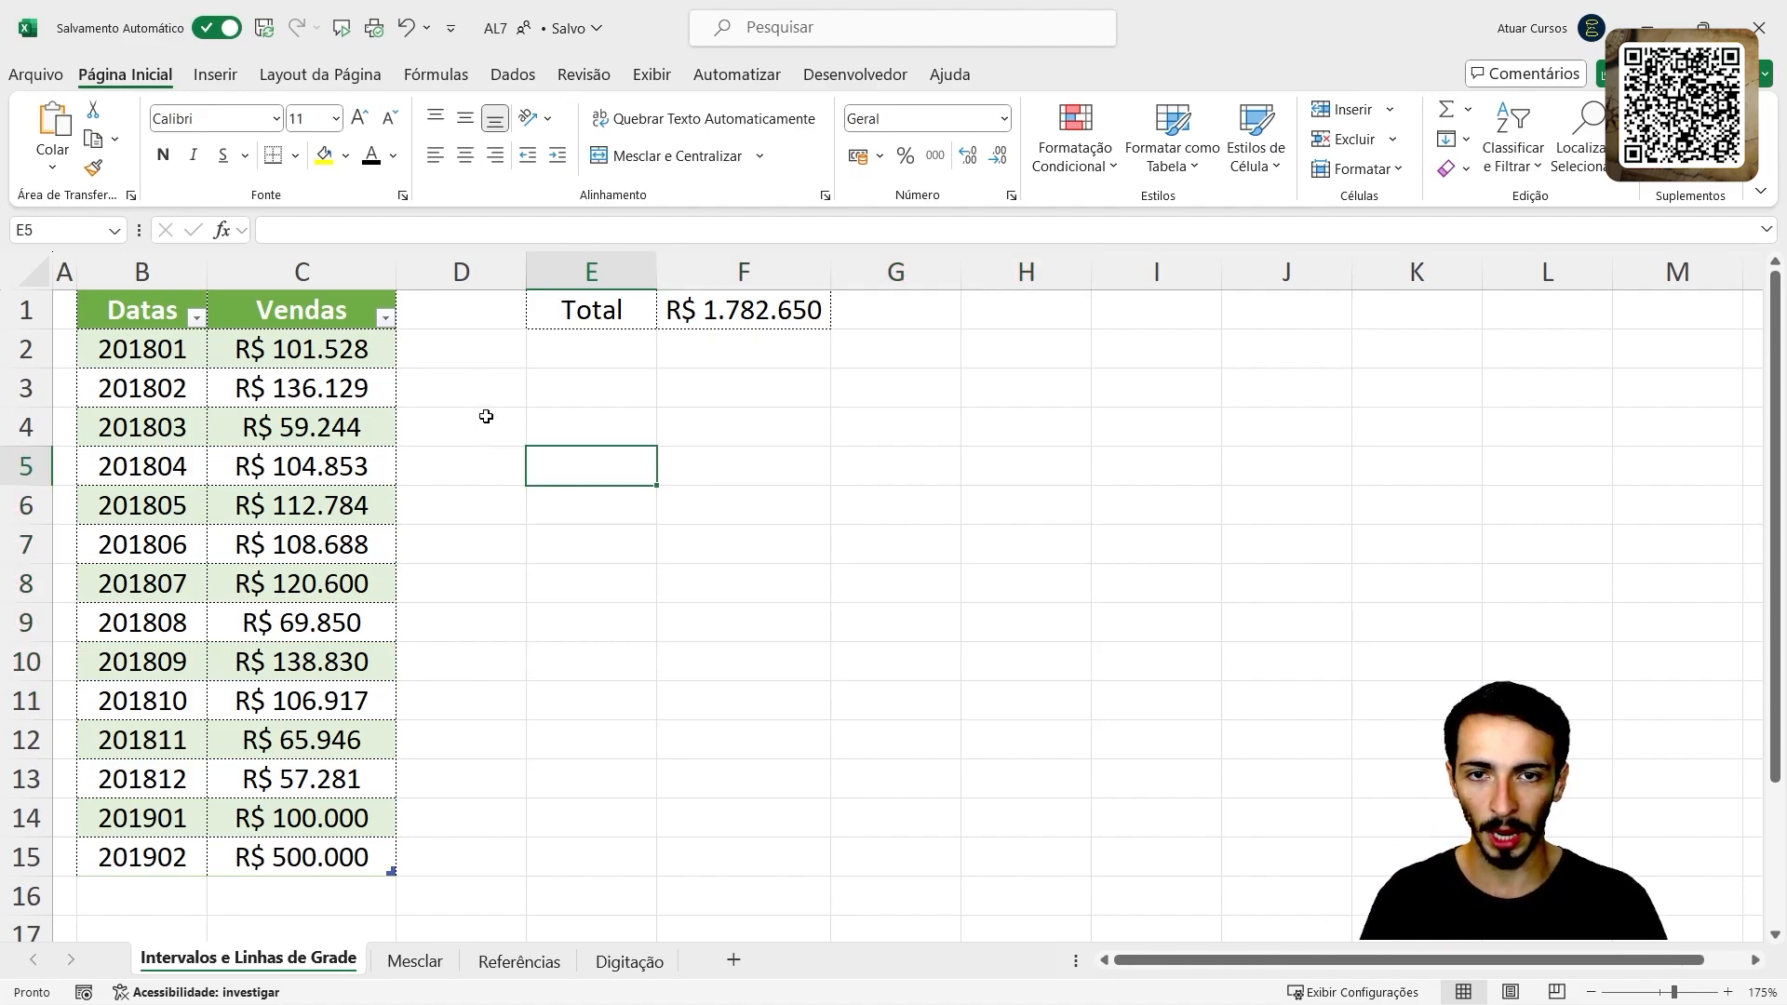
- Fill the empty range D3:L15 beside the table with white
drag(470, 390, 1549, 859)
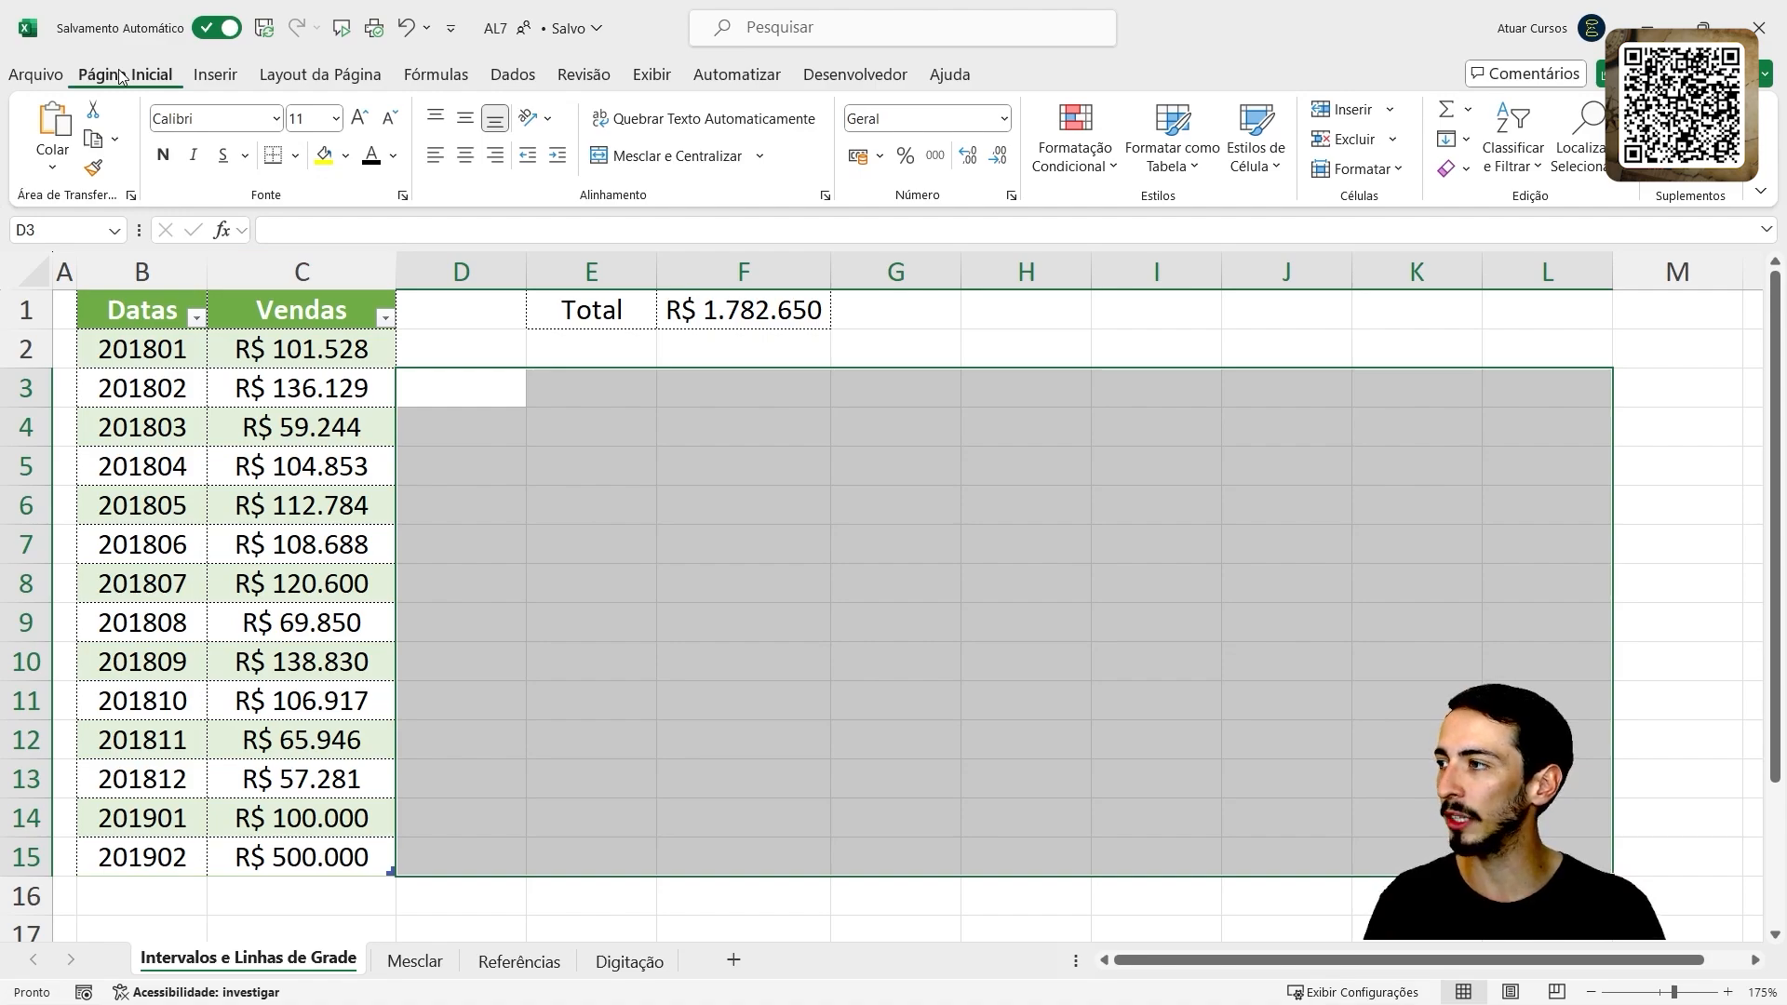
click(345, 156)
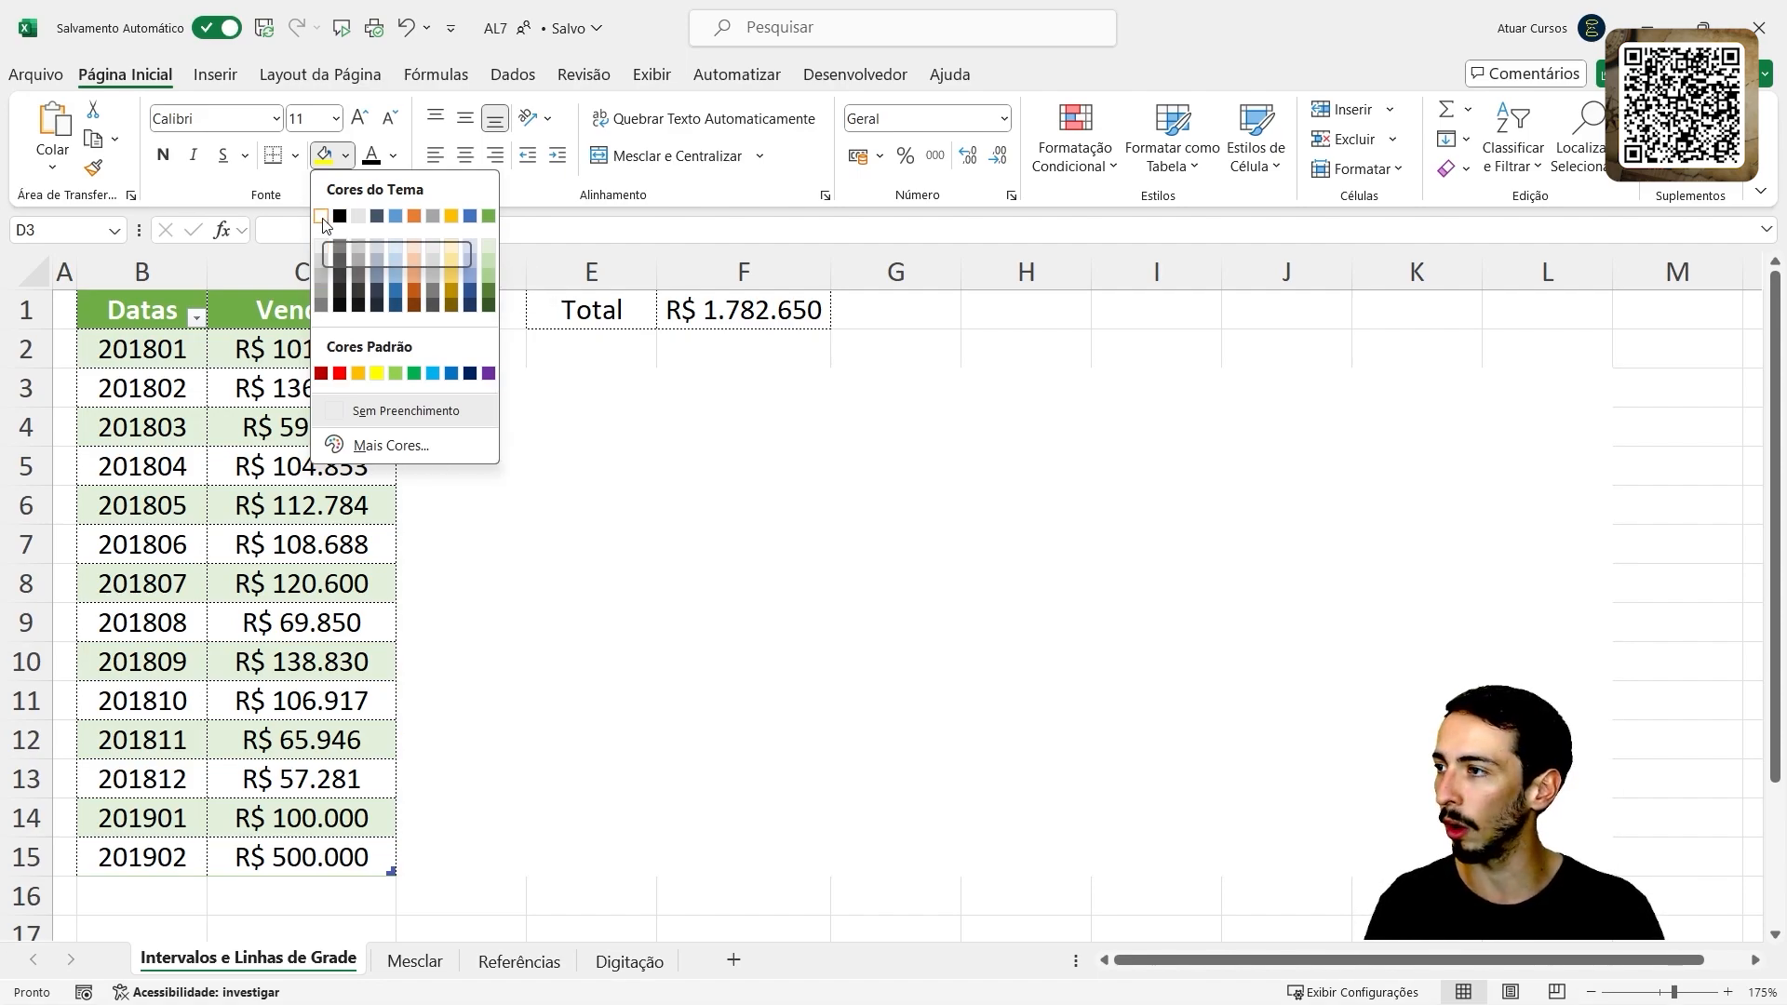
click(322, 221)
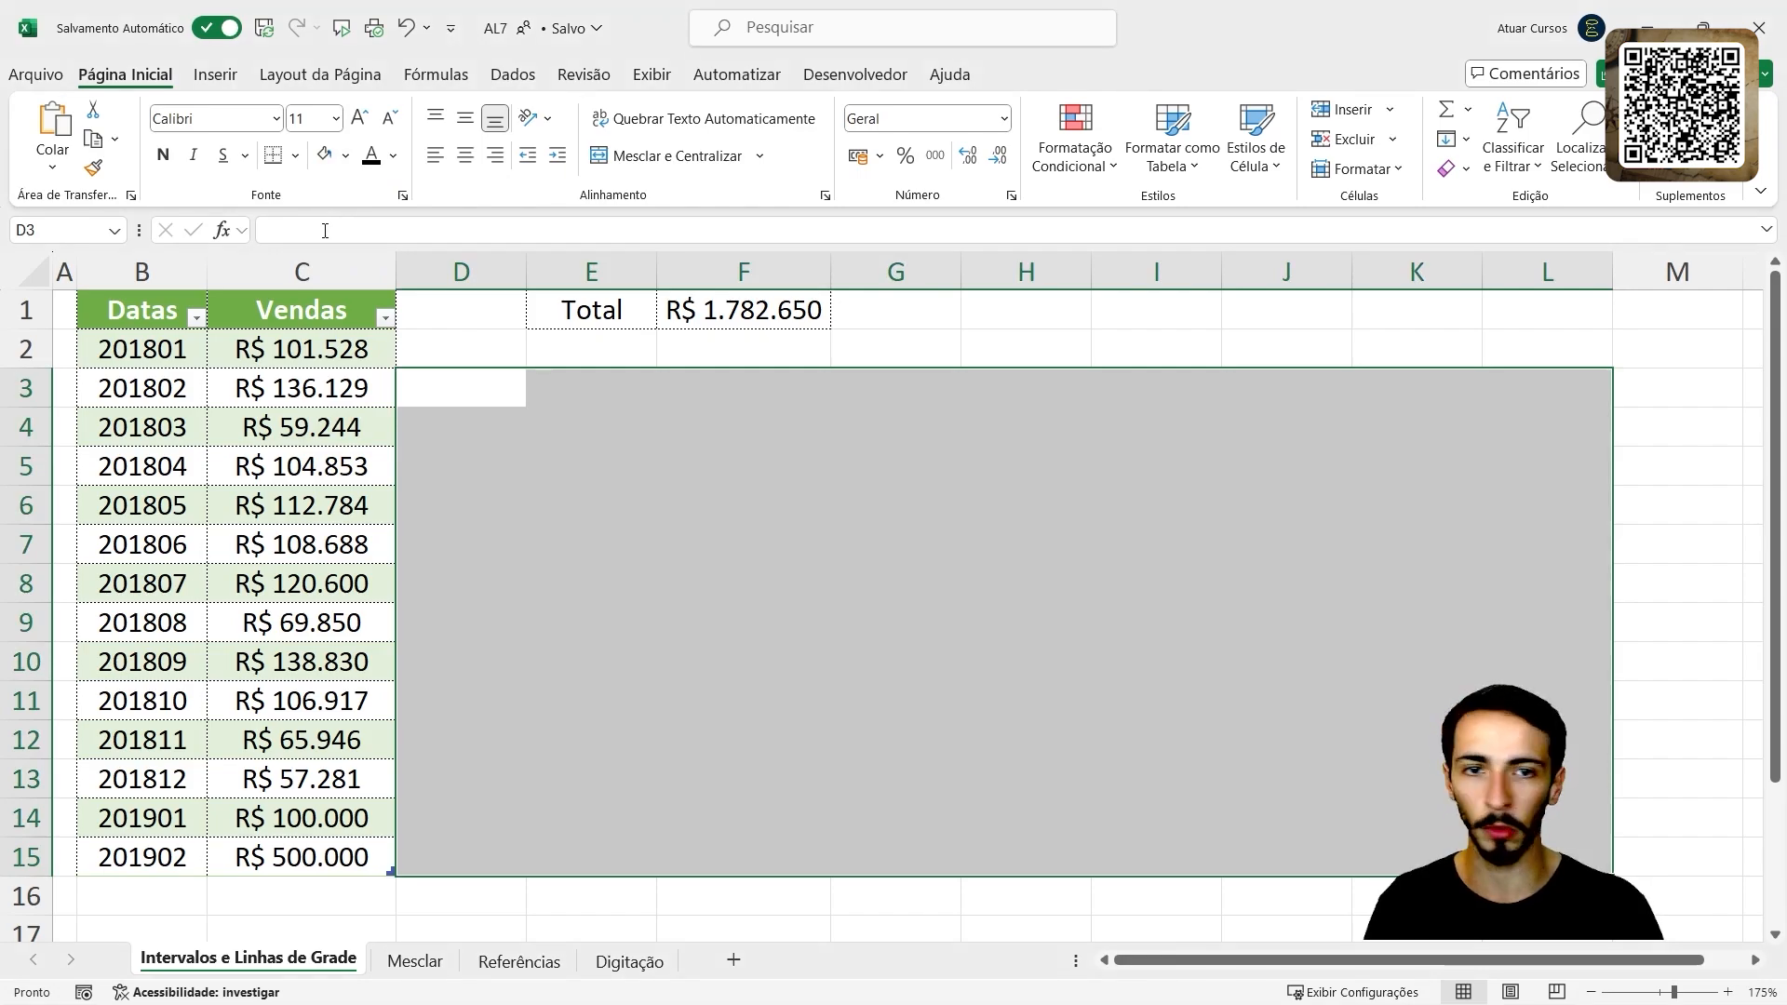
click(529, 515)
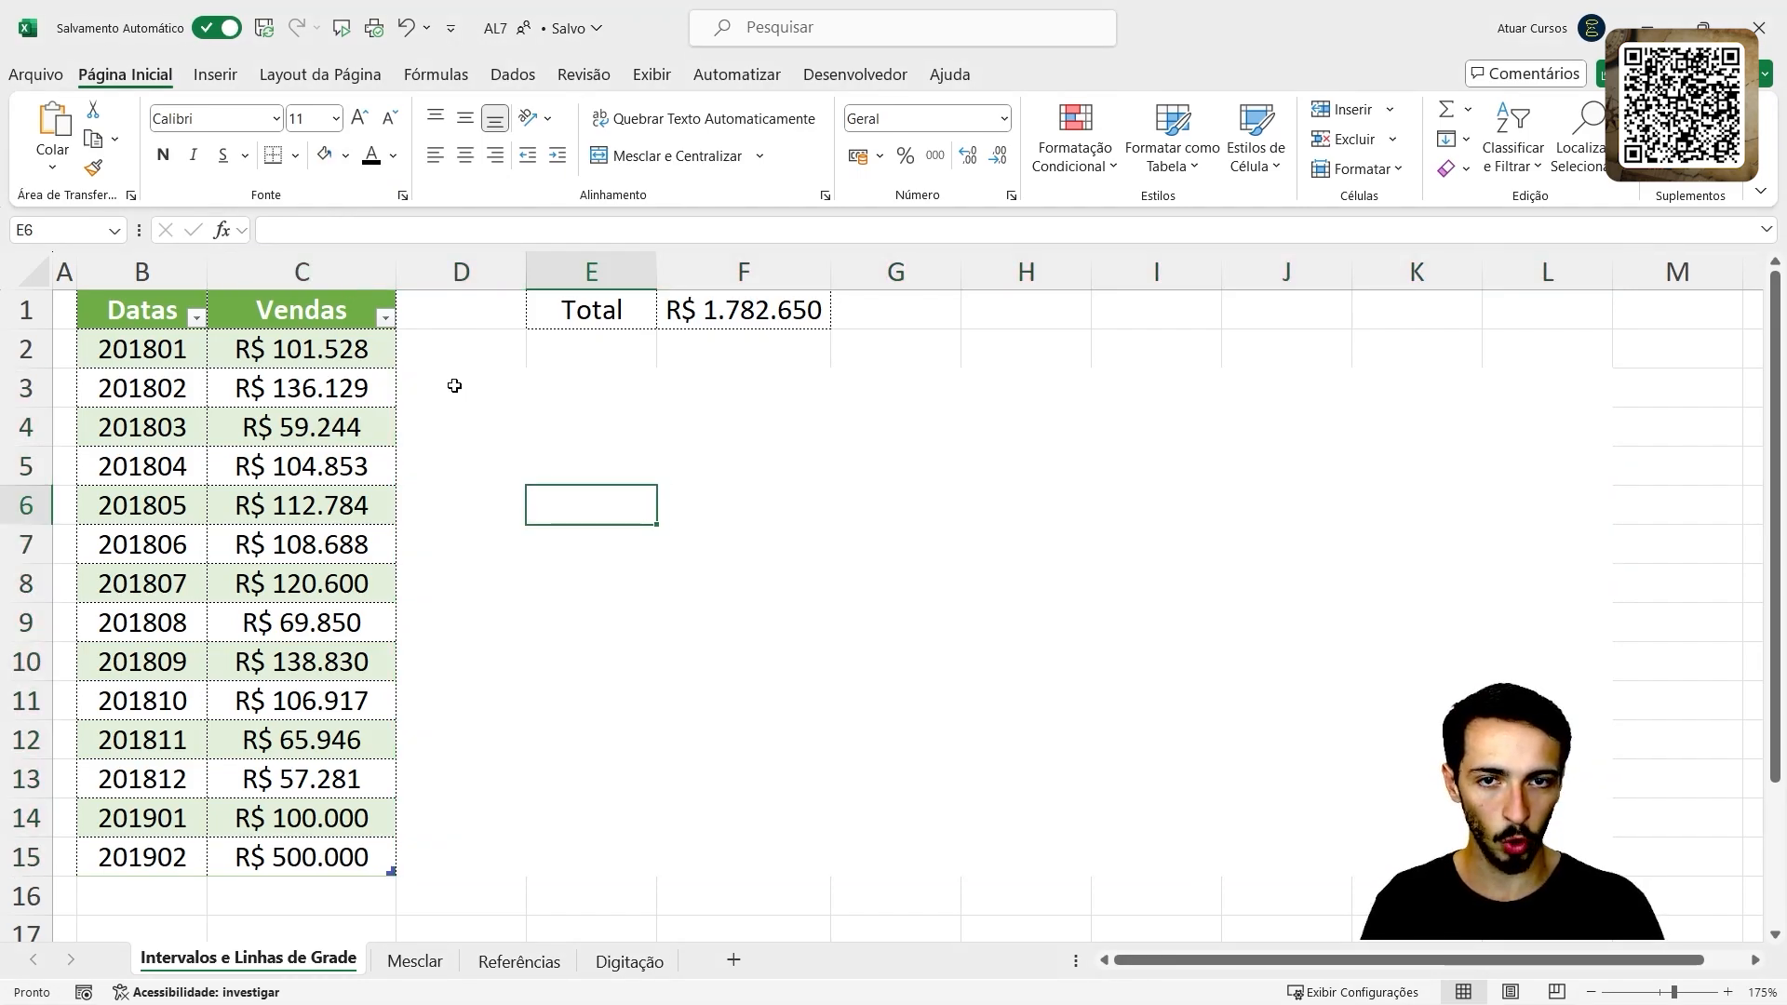
- Examine the white-filled block D3:L15 and compare it with the extent of the whole worksheet
drag(455, 385, 1550, 848)
click(1374, 763)
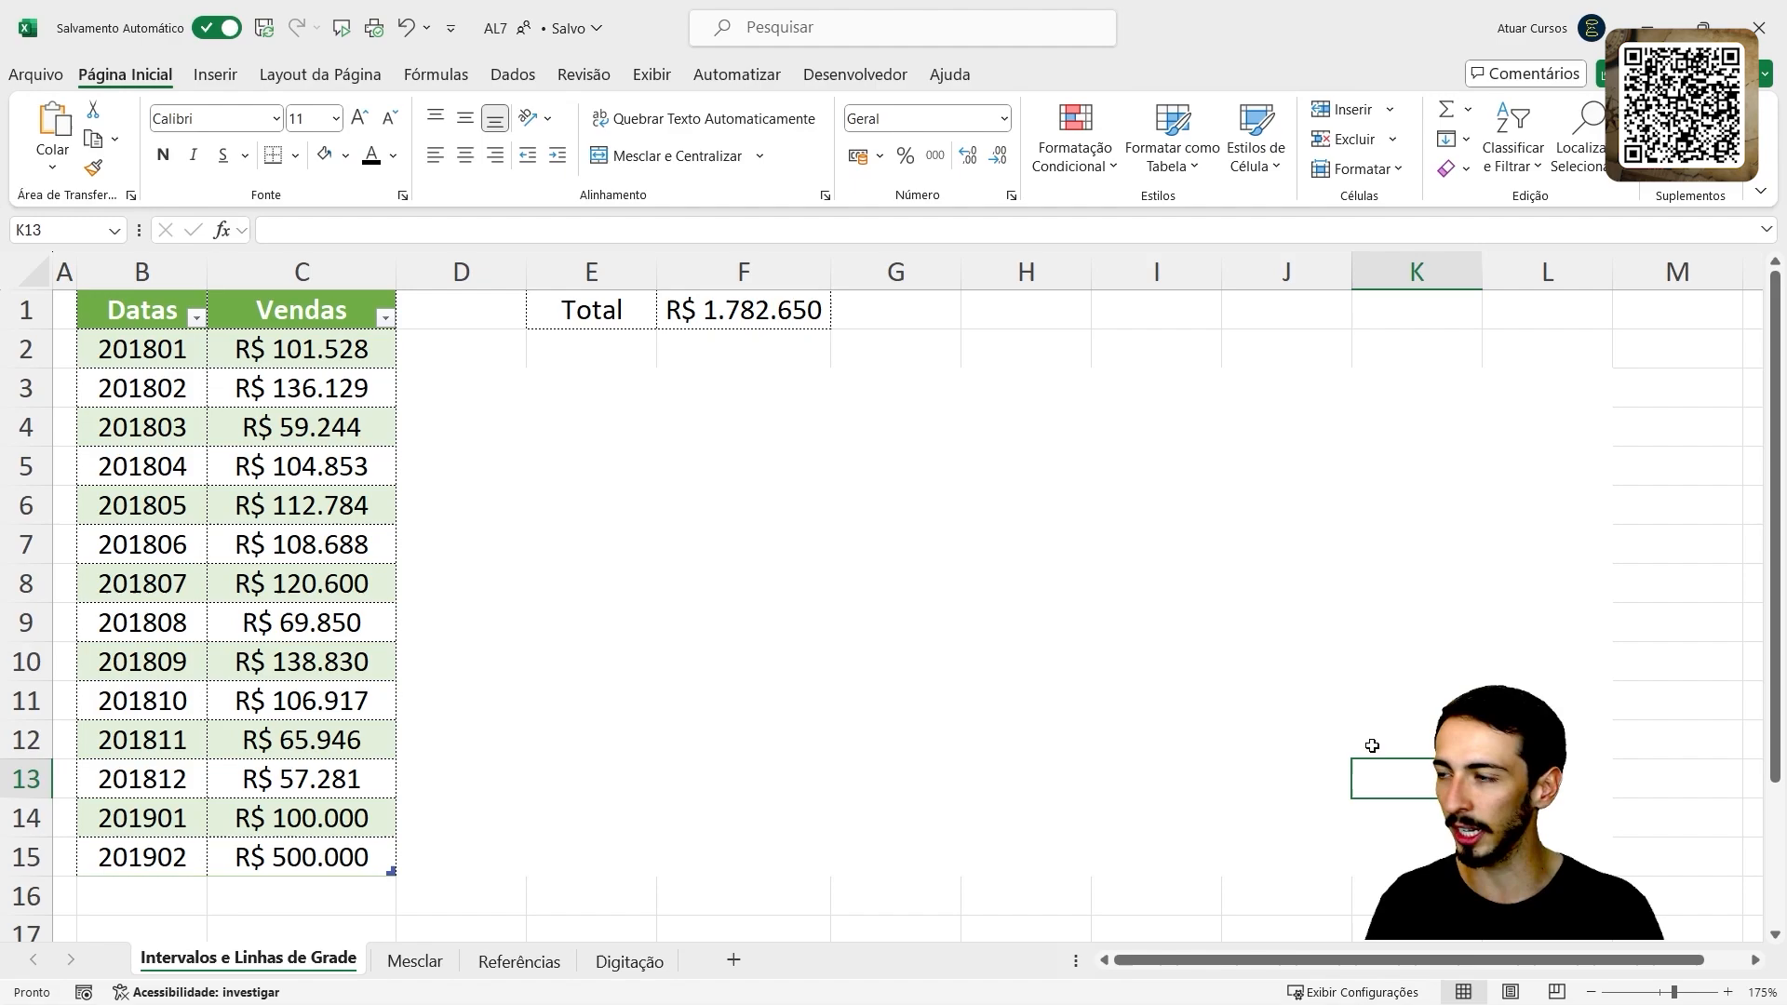
click(1202, 667)
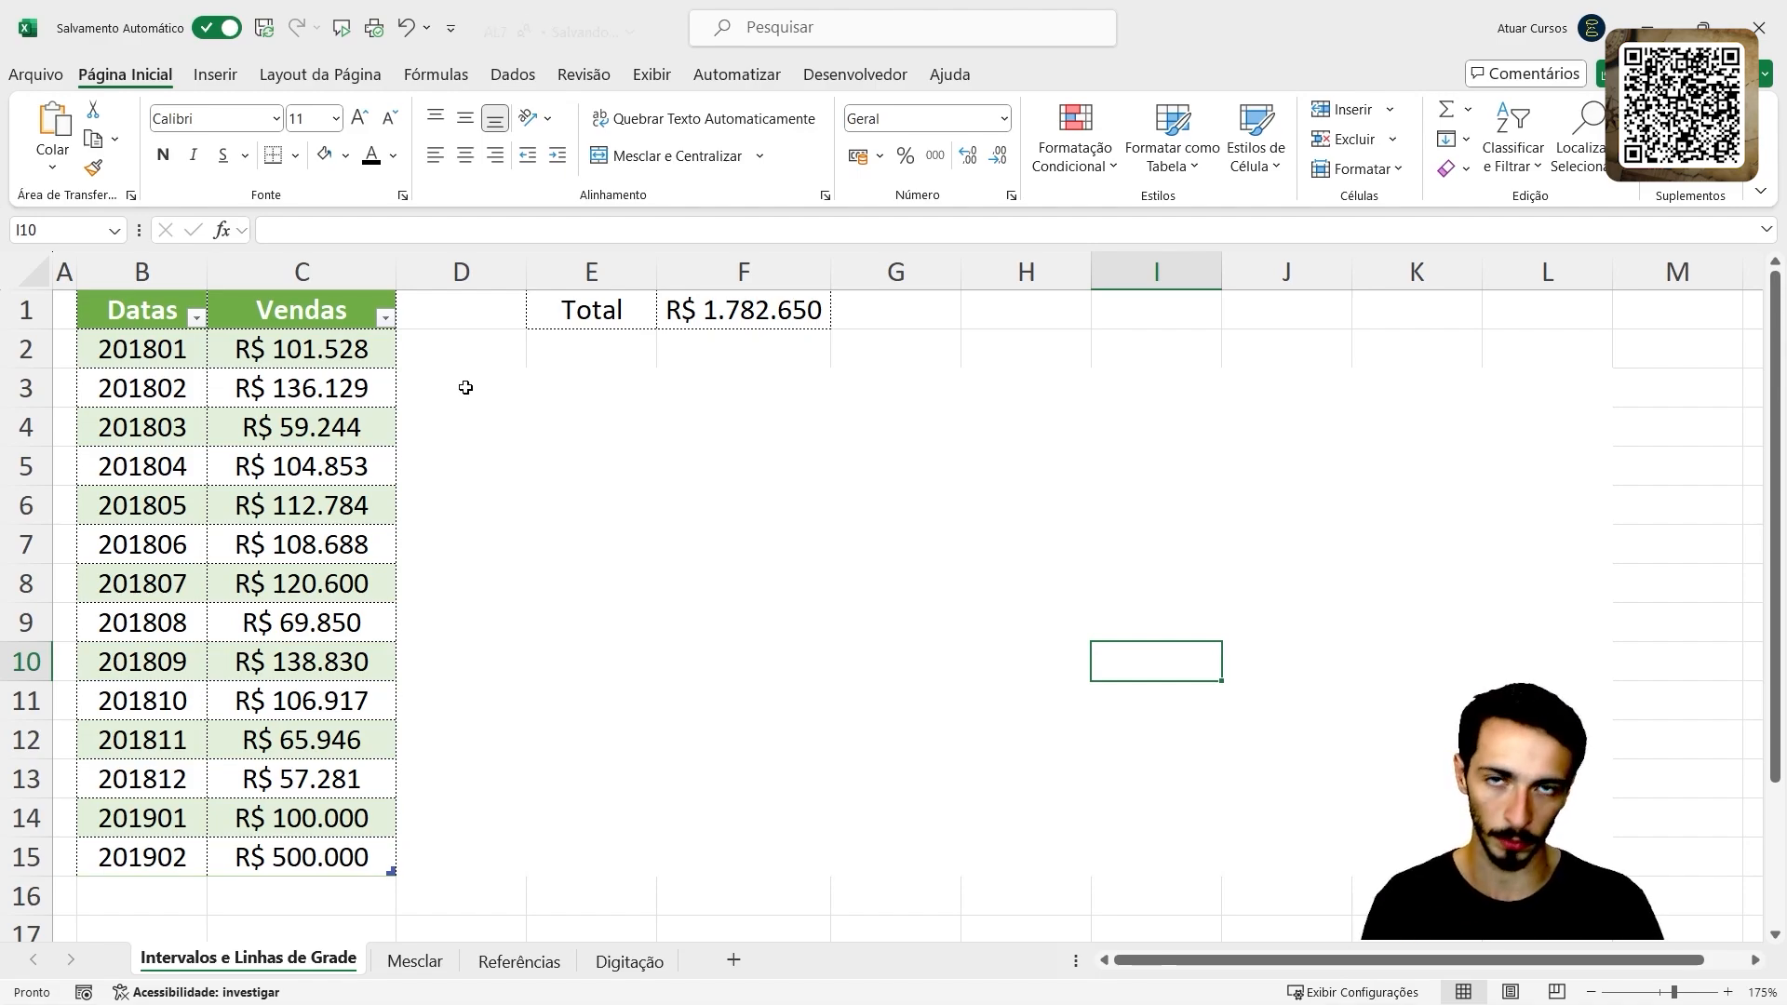
drag(452, 376, 1545, 858)
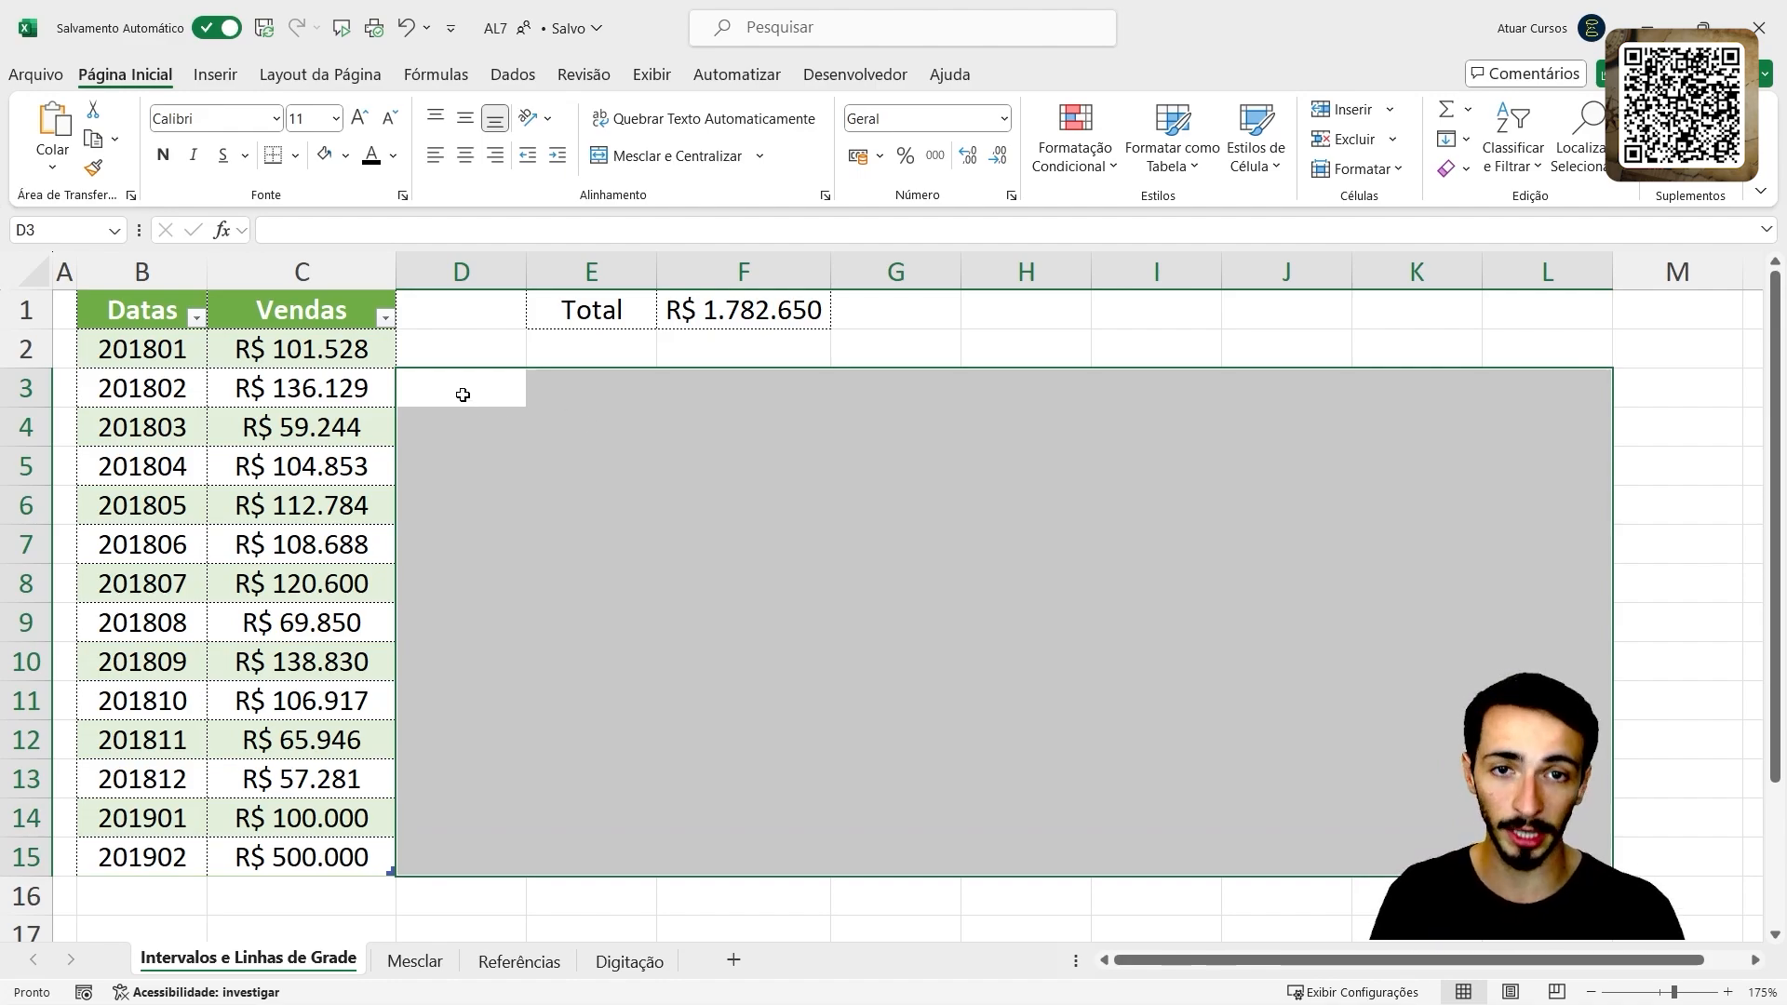
drag(462, 389, 1444, 752)
drag(1573, 823, 1573, 856)
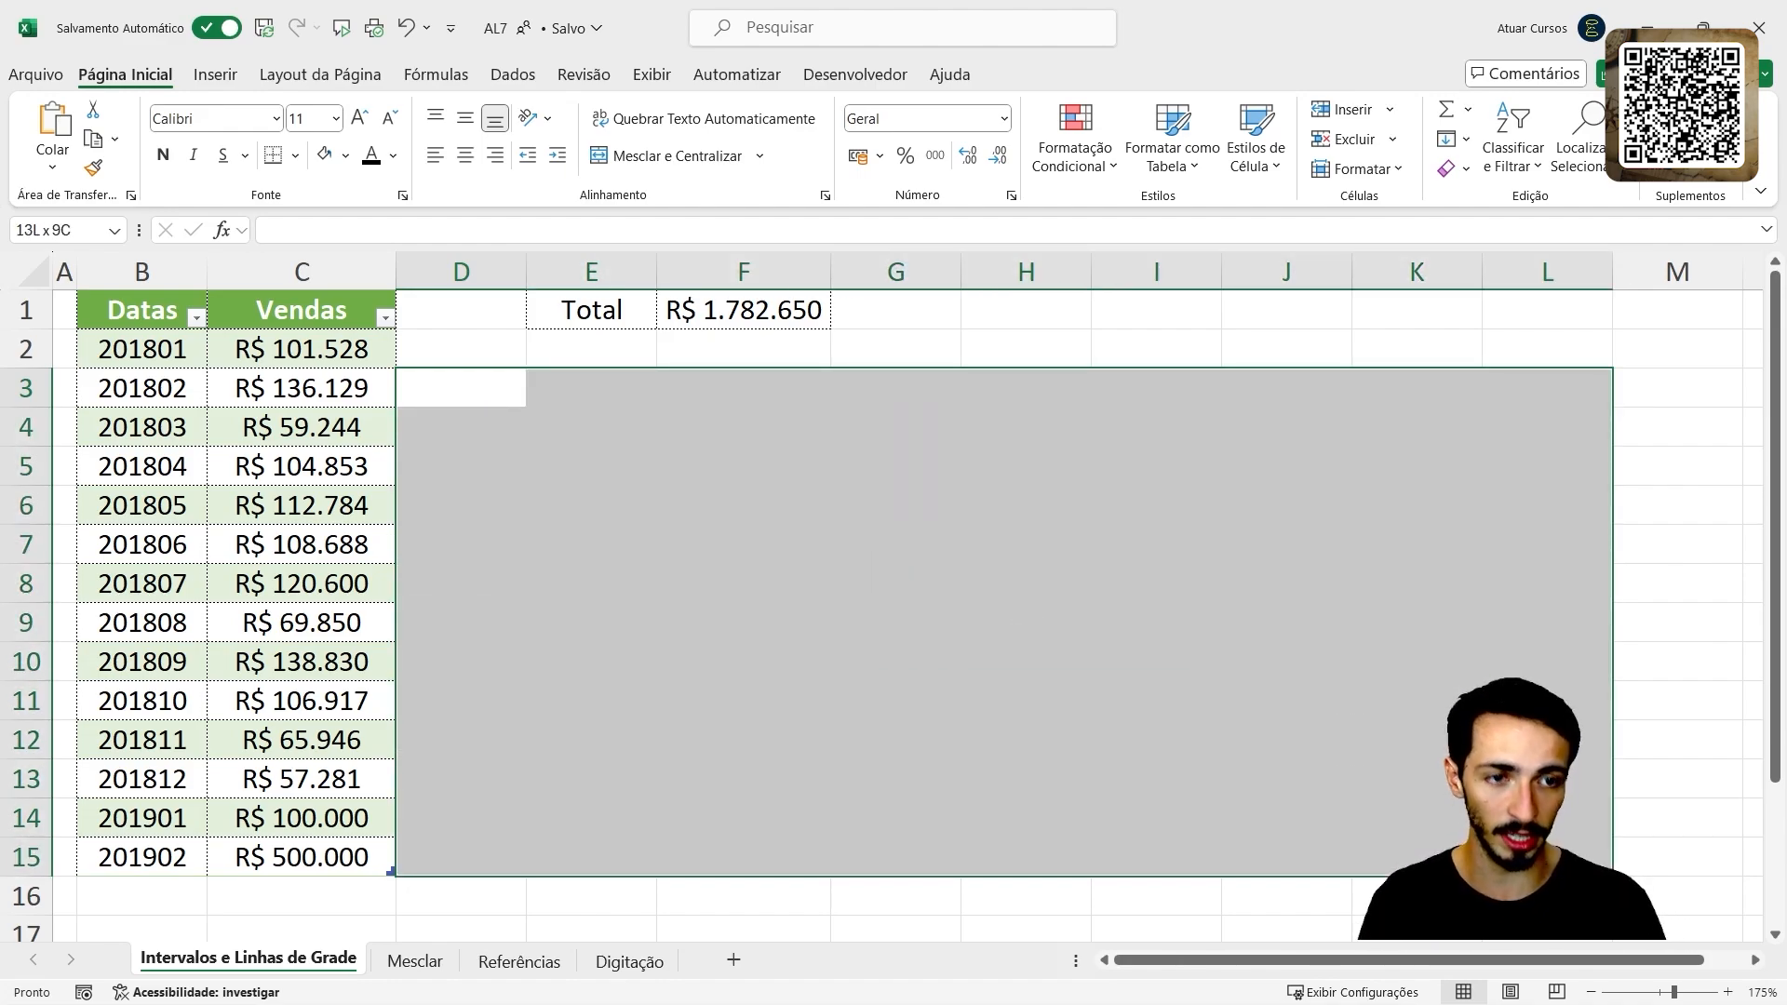
click(28, 279)
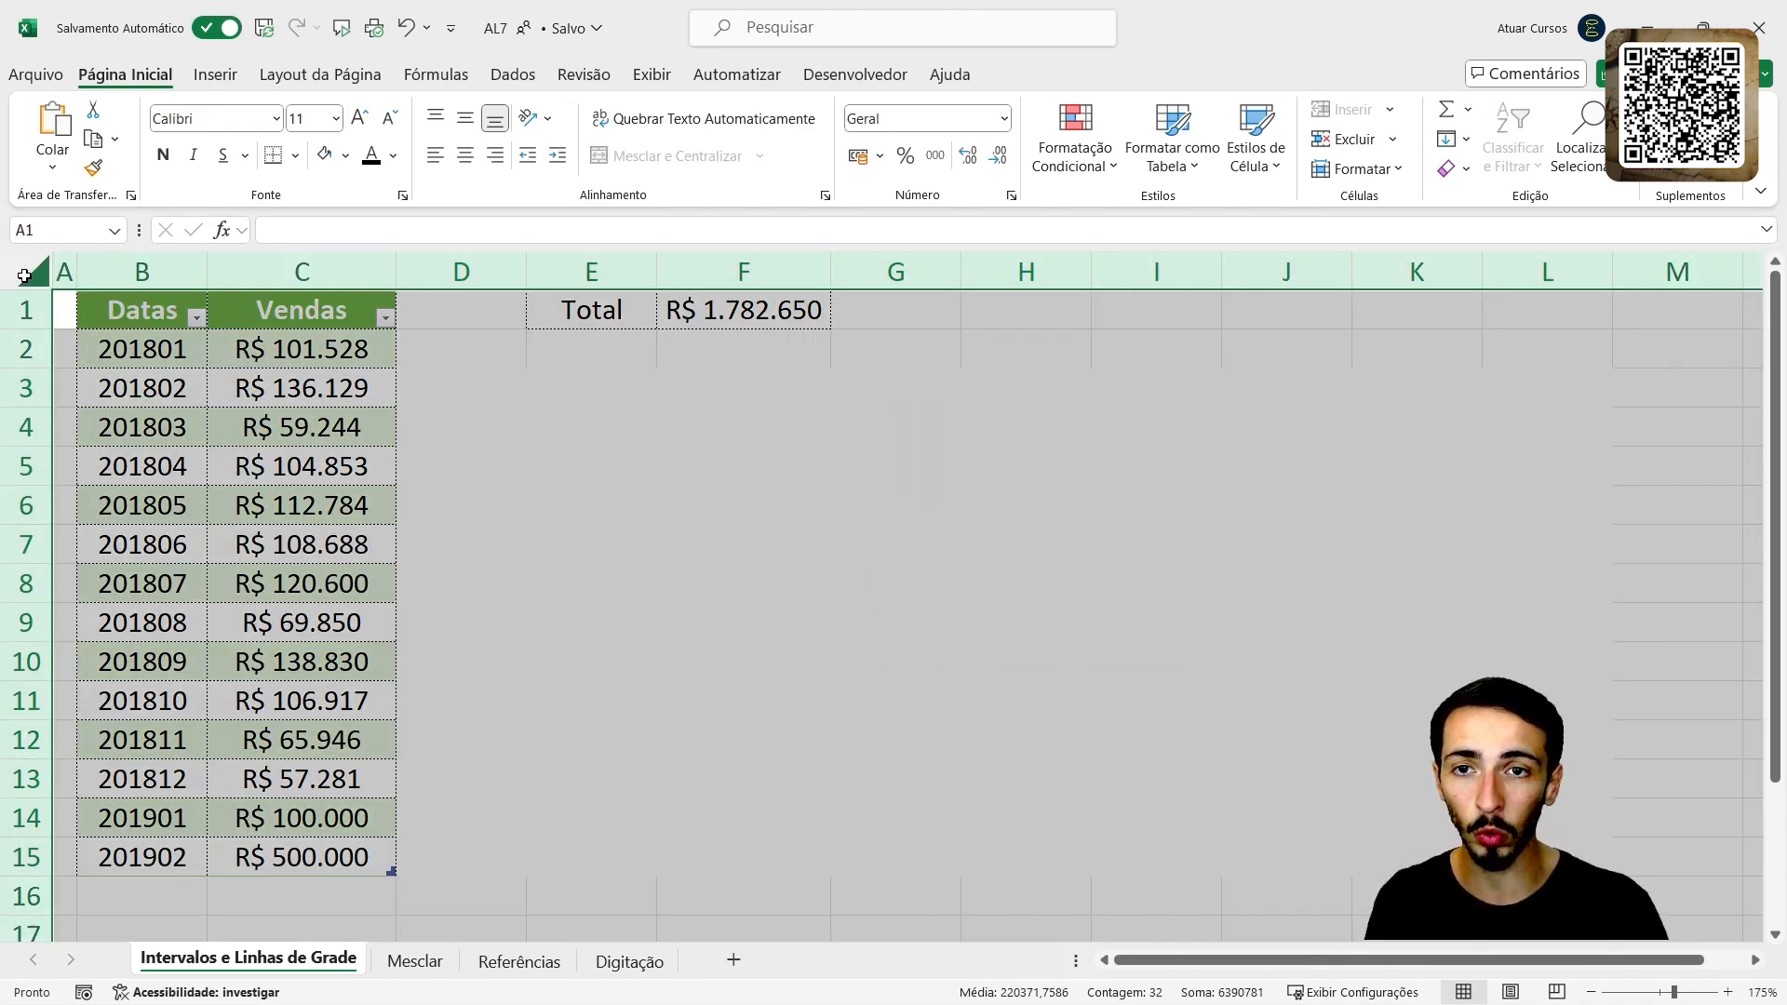
scroll(830, 521, down, 13)
scroll(830, 559, up, 13)
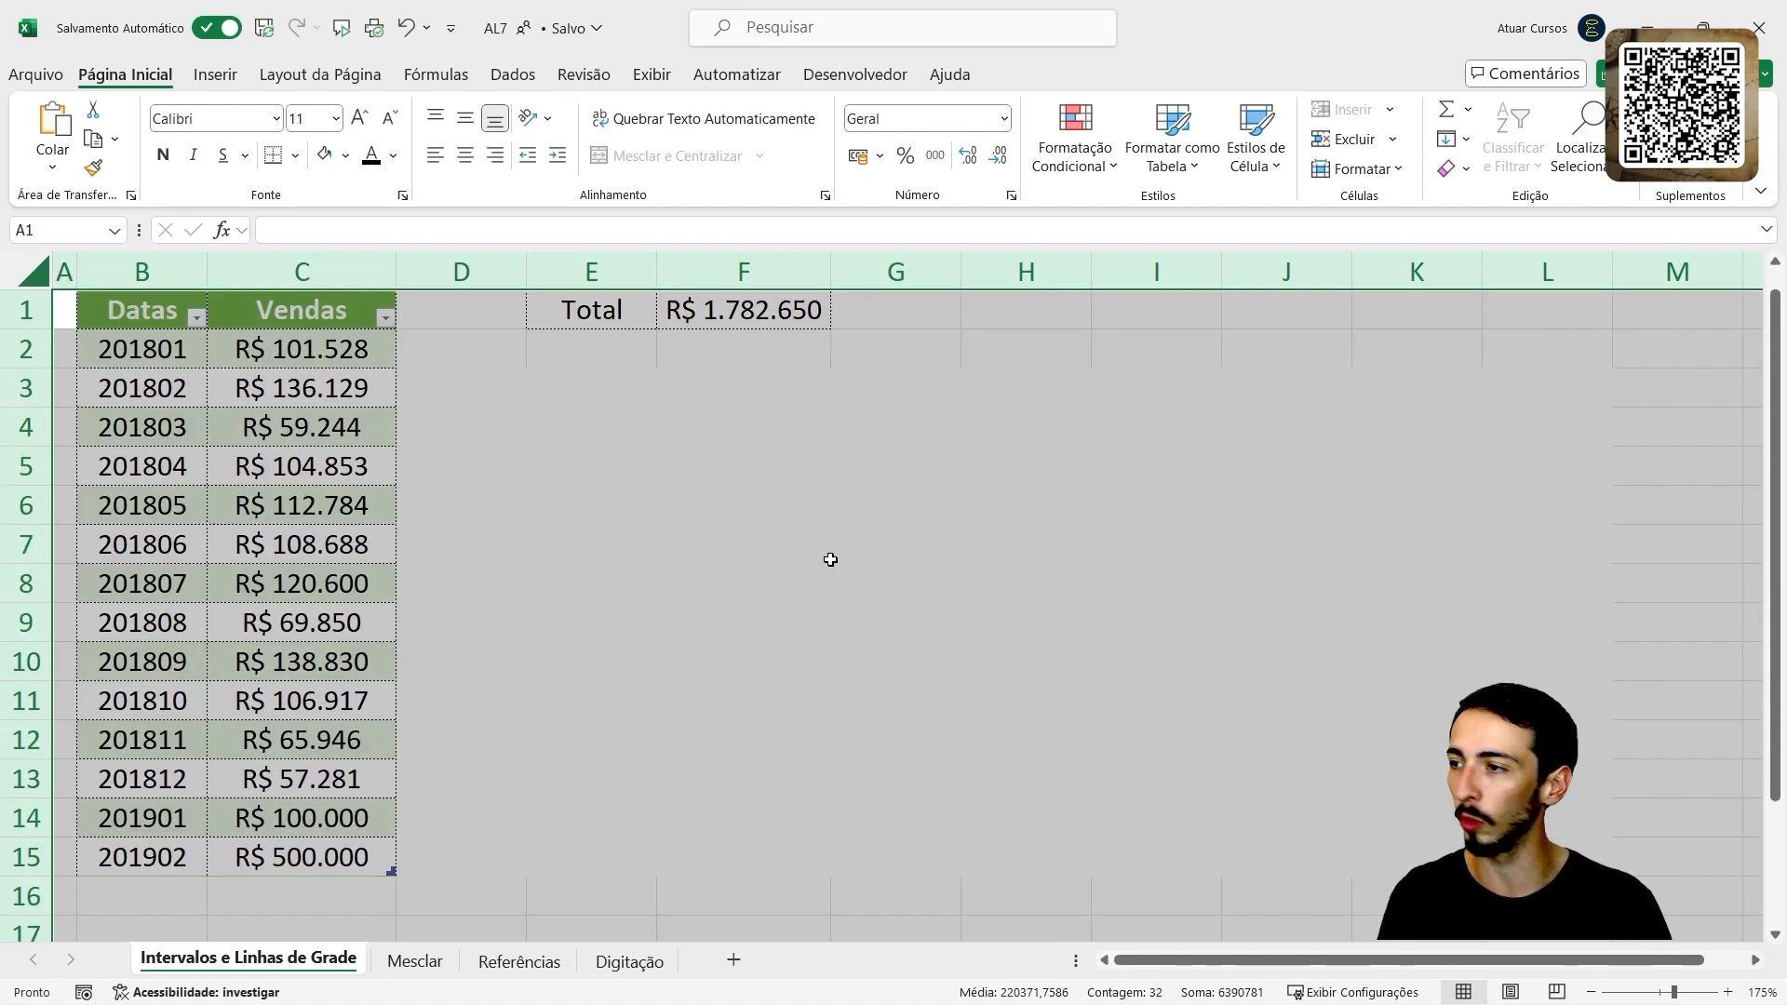
click(707, 535)
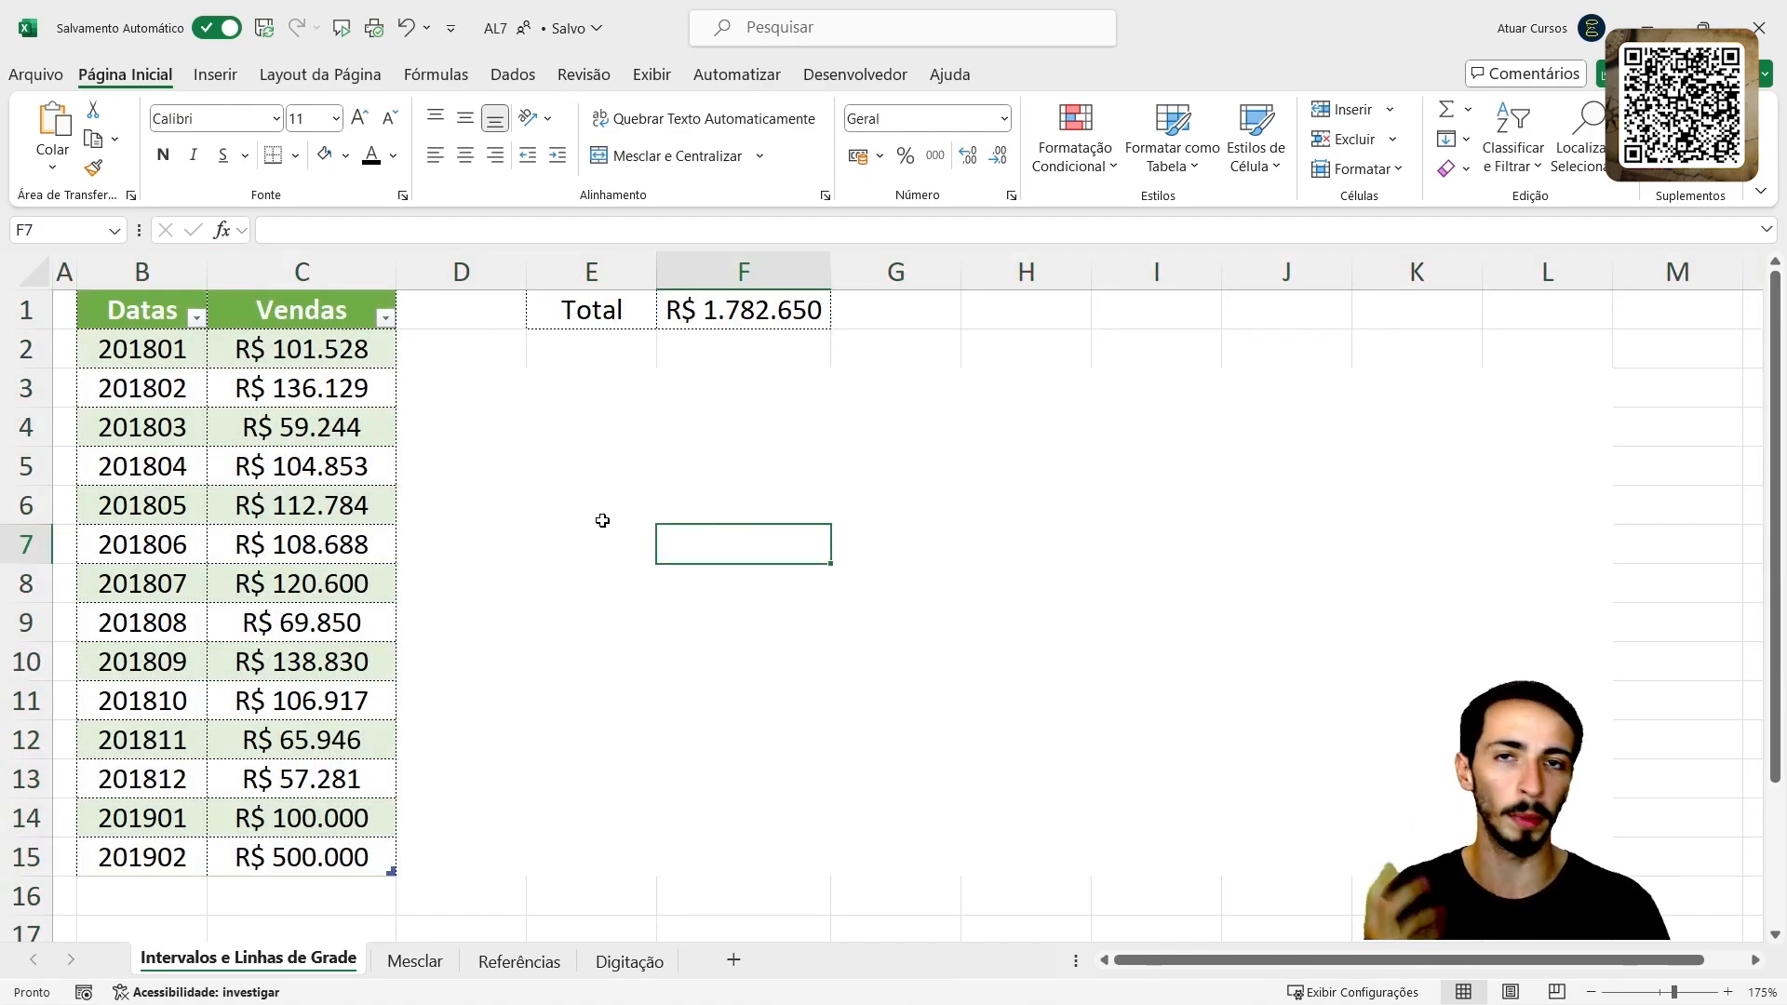
- Remove the fill from D3:L15 by setting it to Sem Preenchimento, and check the cleared area
drag(410, 383, 1536, 861)
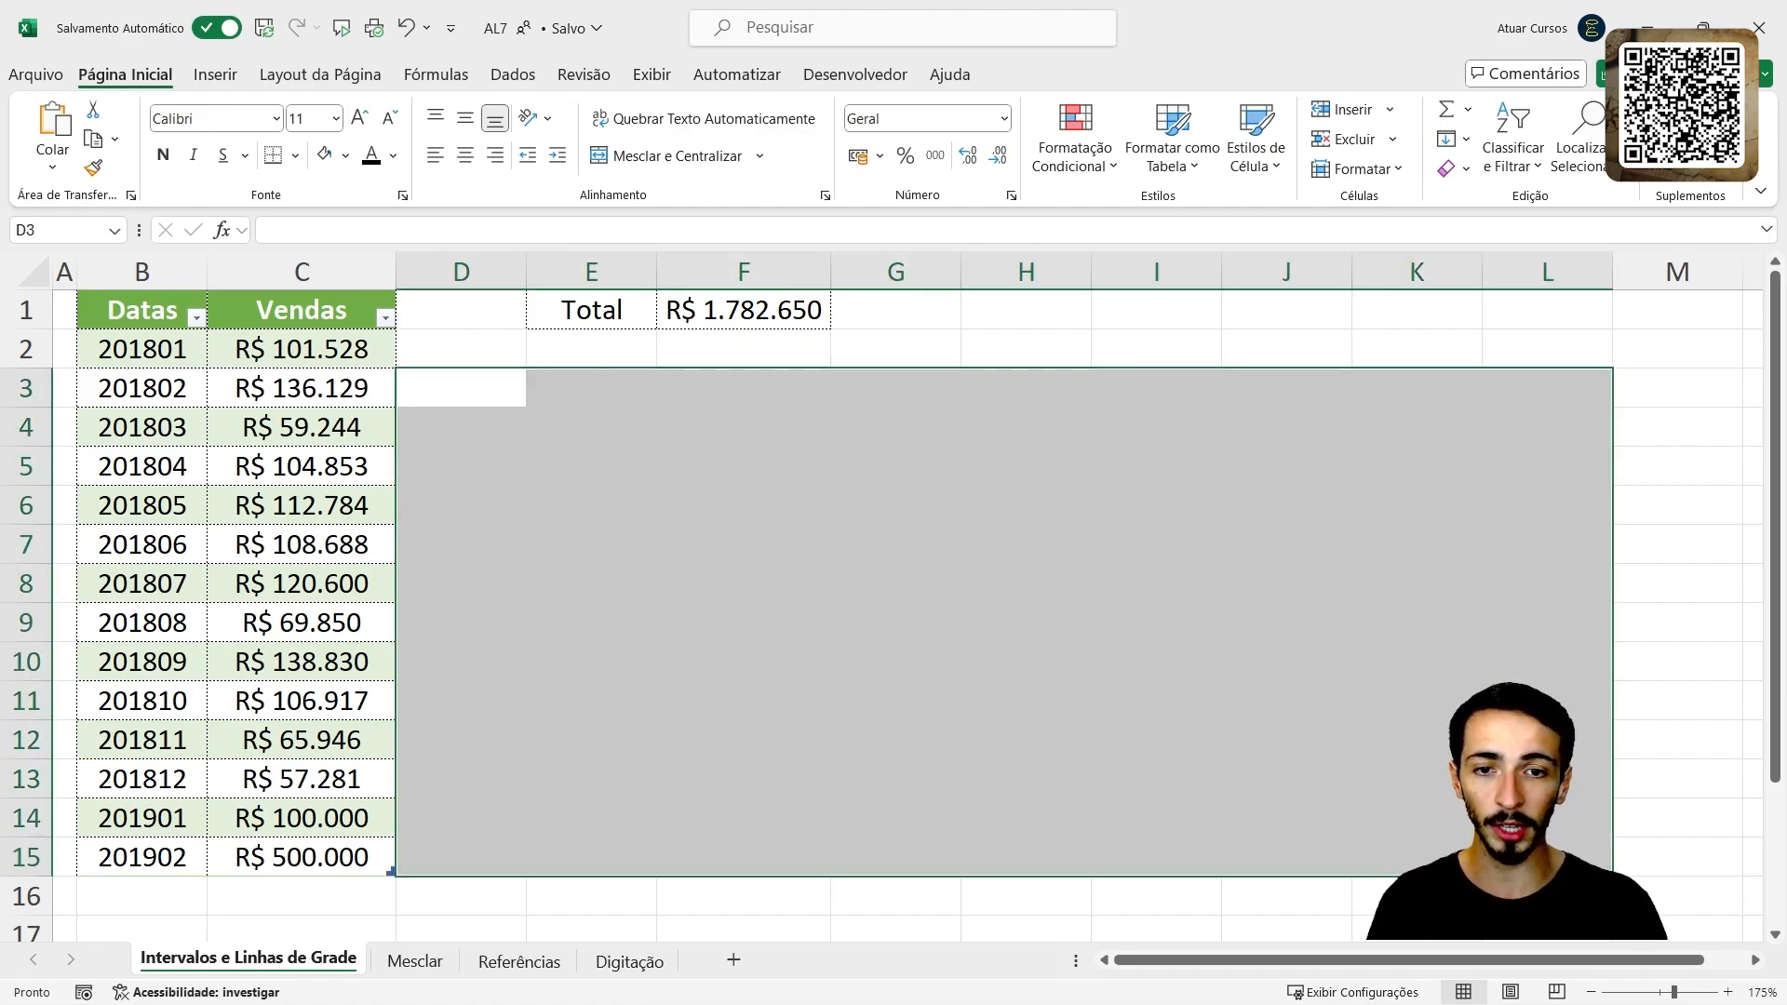
click(346, 164)
click(409, 410)
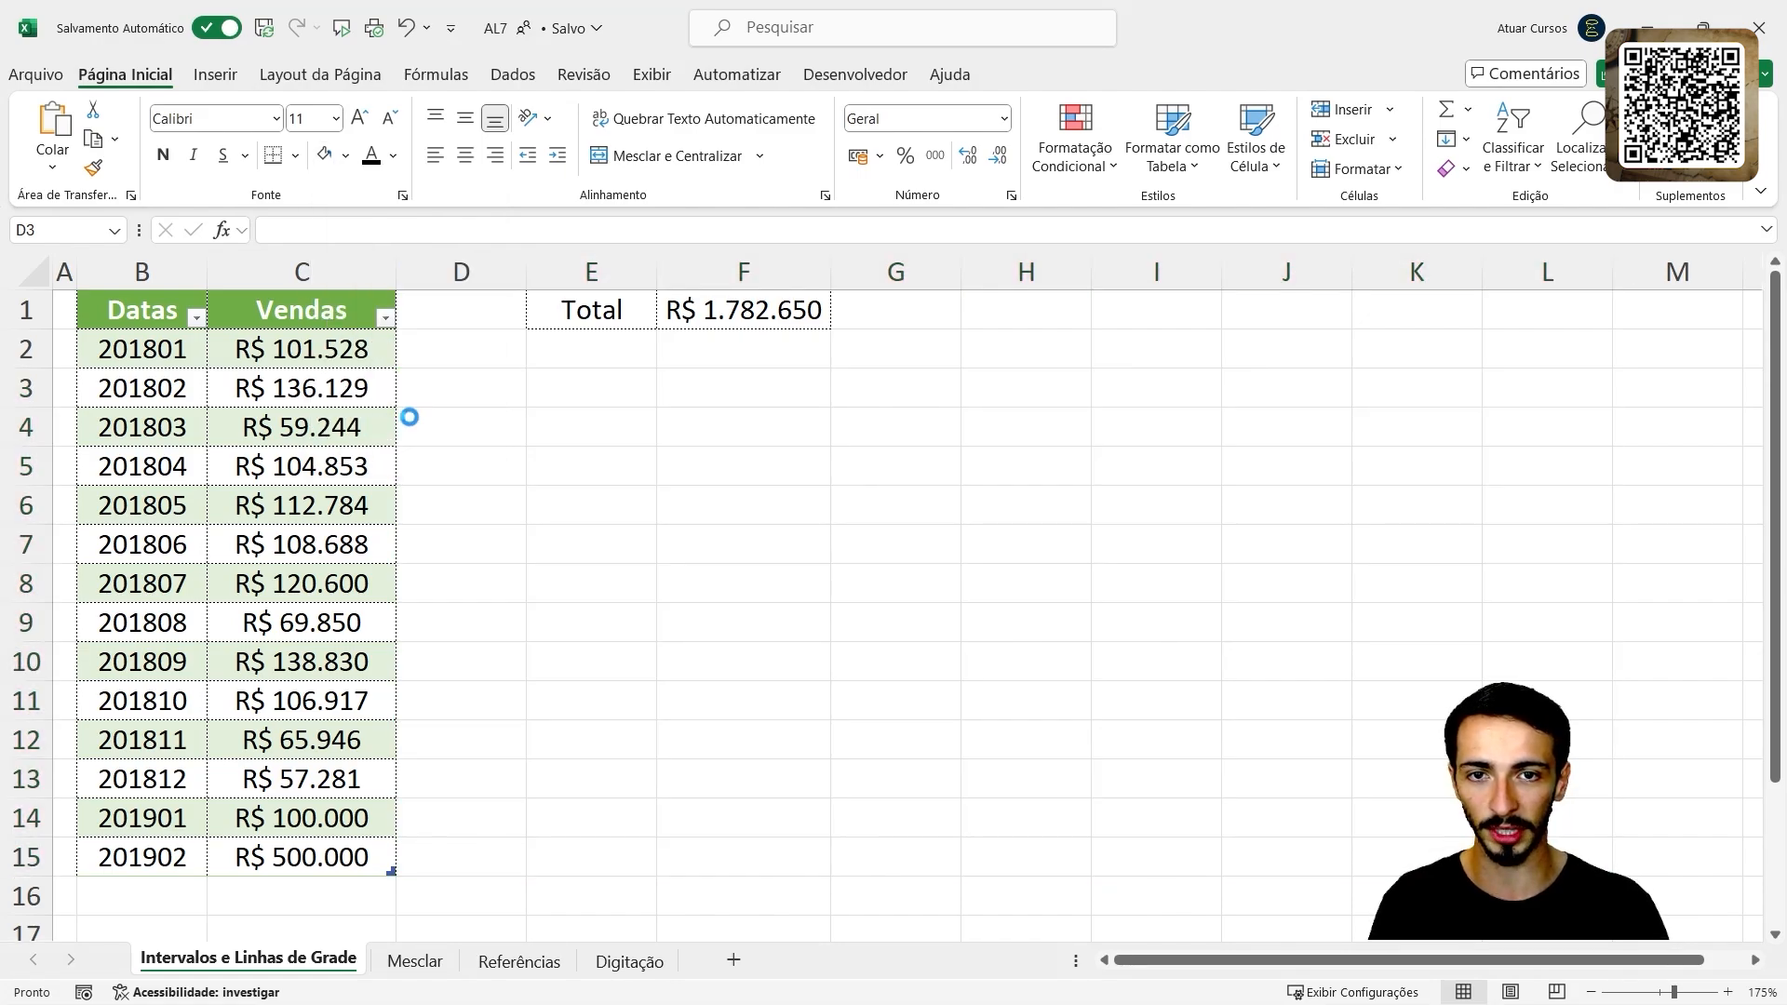
click(660, 494)
drag(474, 387, 1384, 831)
click(903, 527)
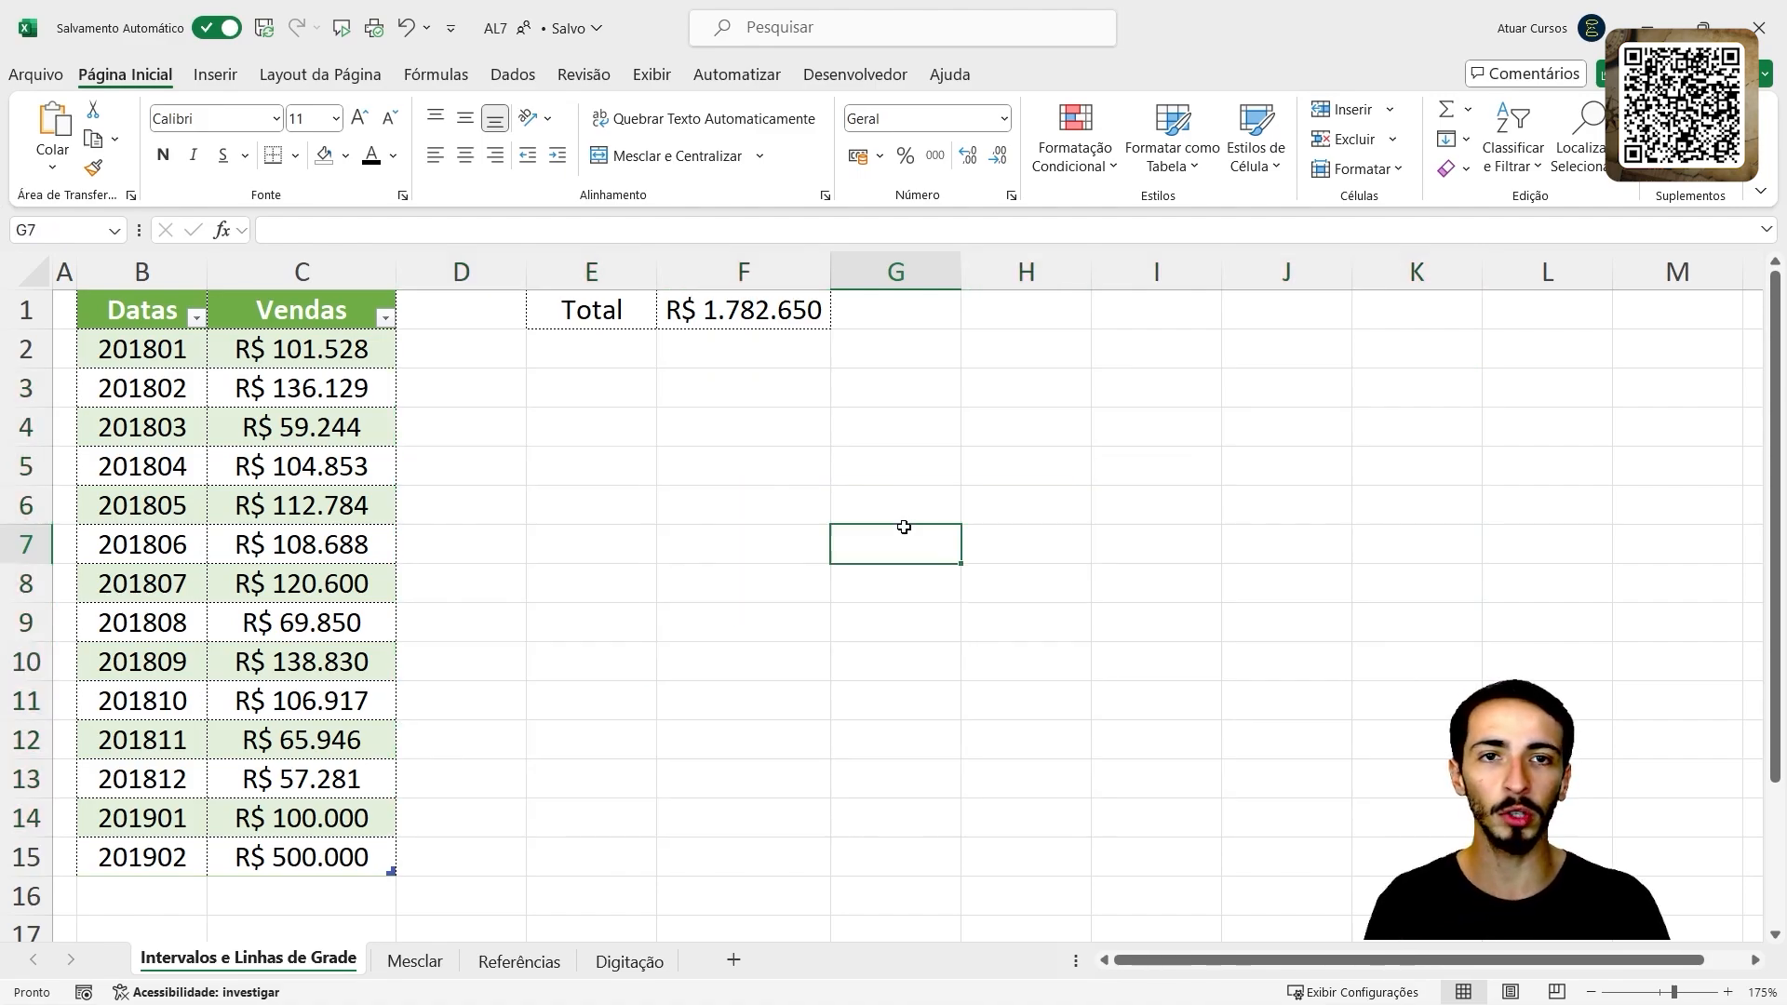
- Hide the gridlines on the Intervalos e Linhas de Grade sheet, showing them again once for comparison
click(653, 74)
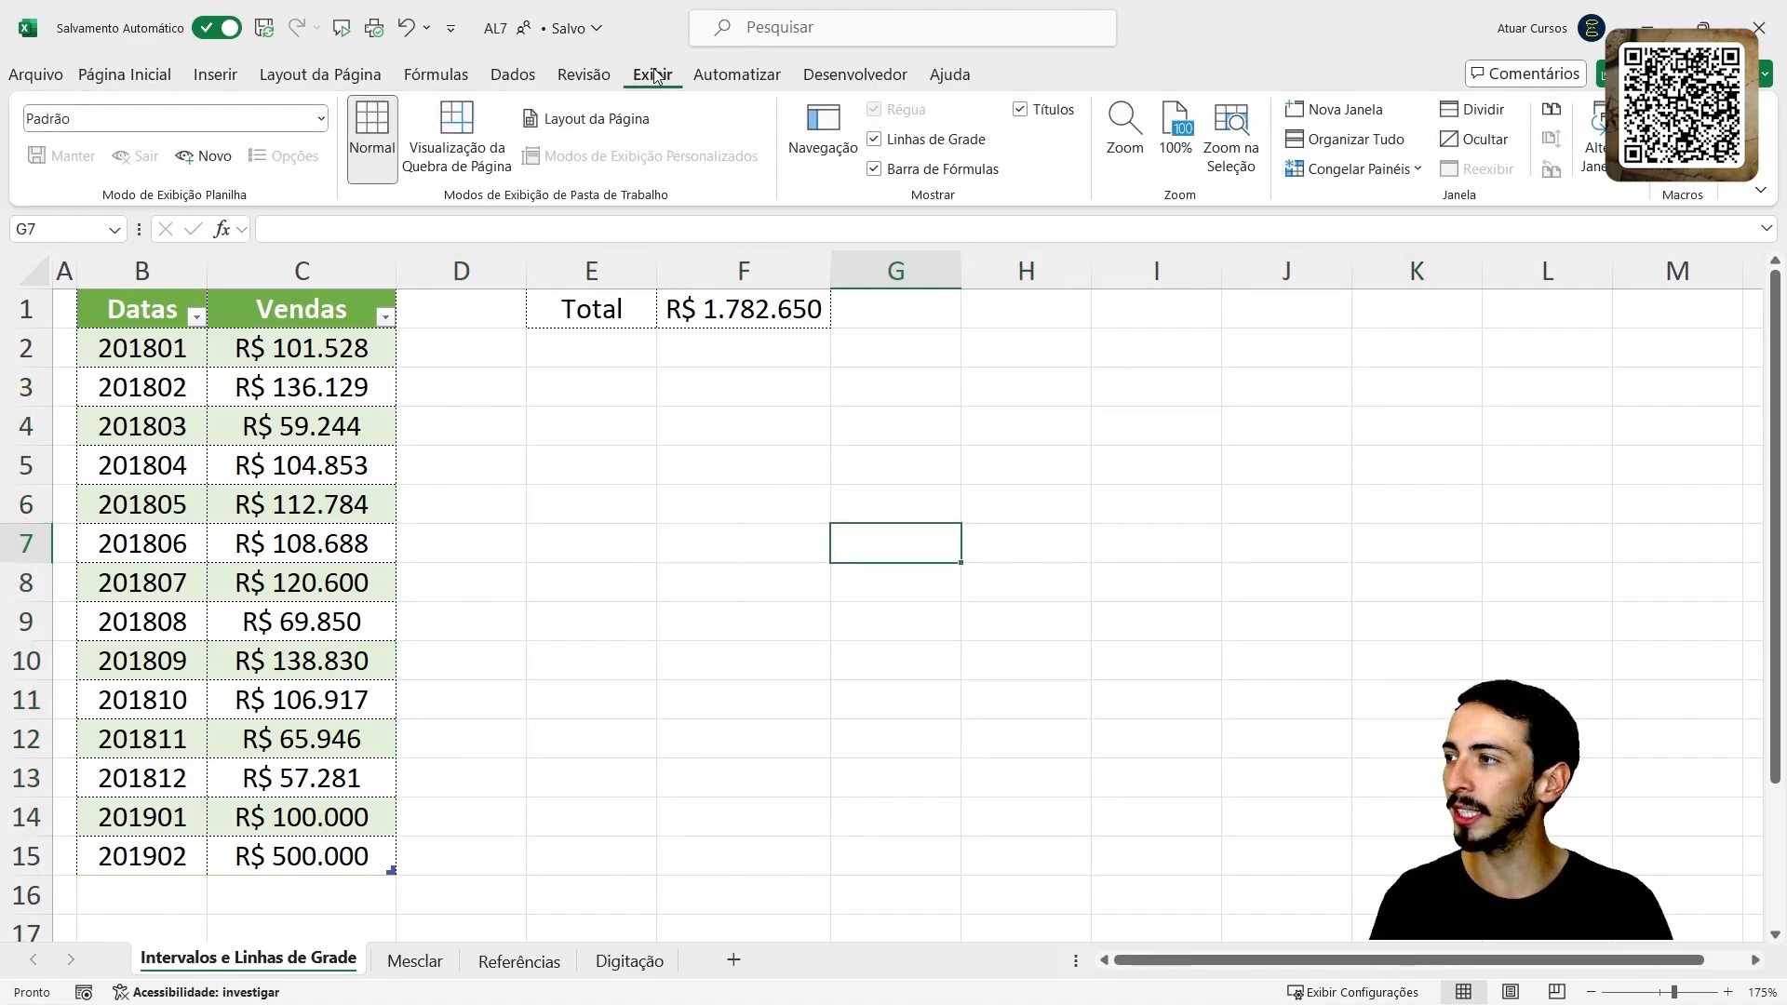
click(875, 140)
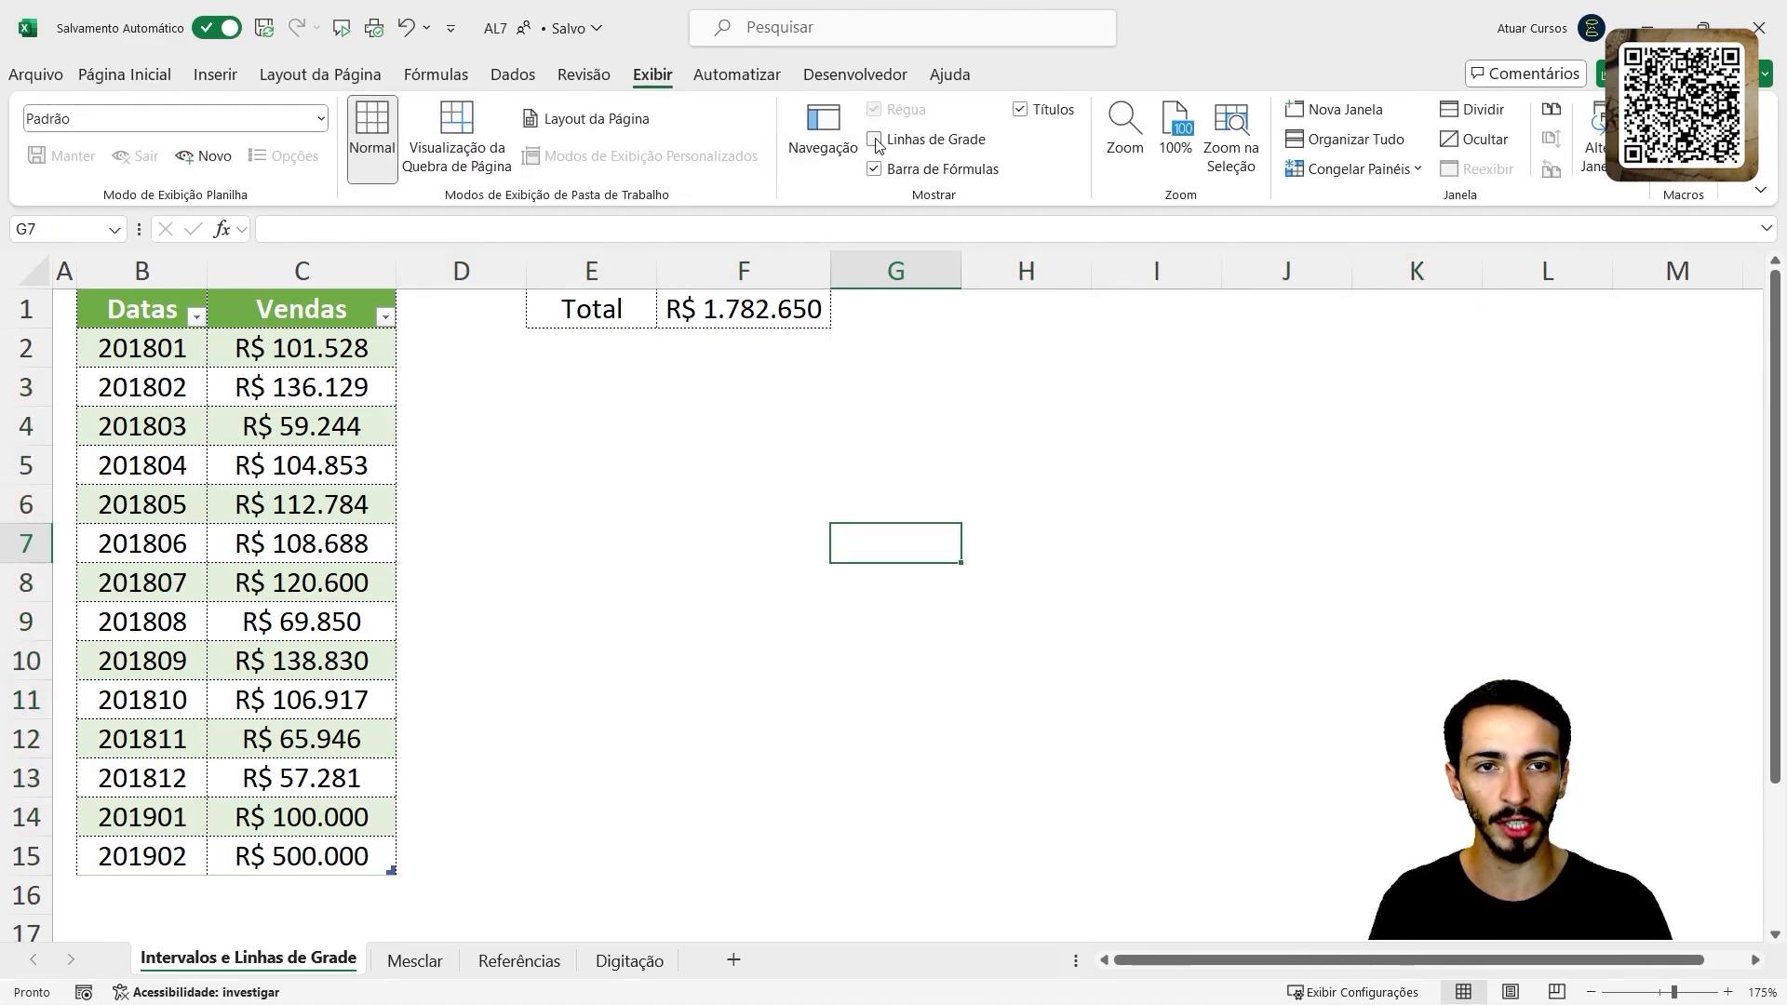
click(823, 413)
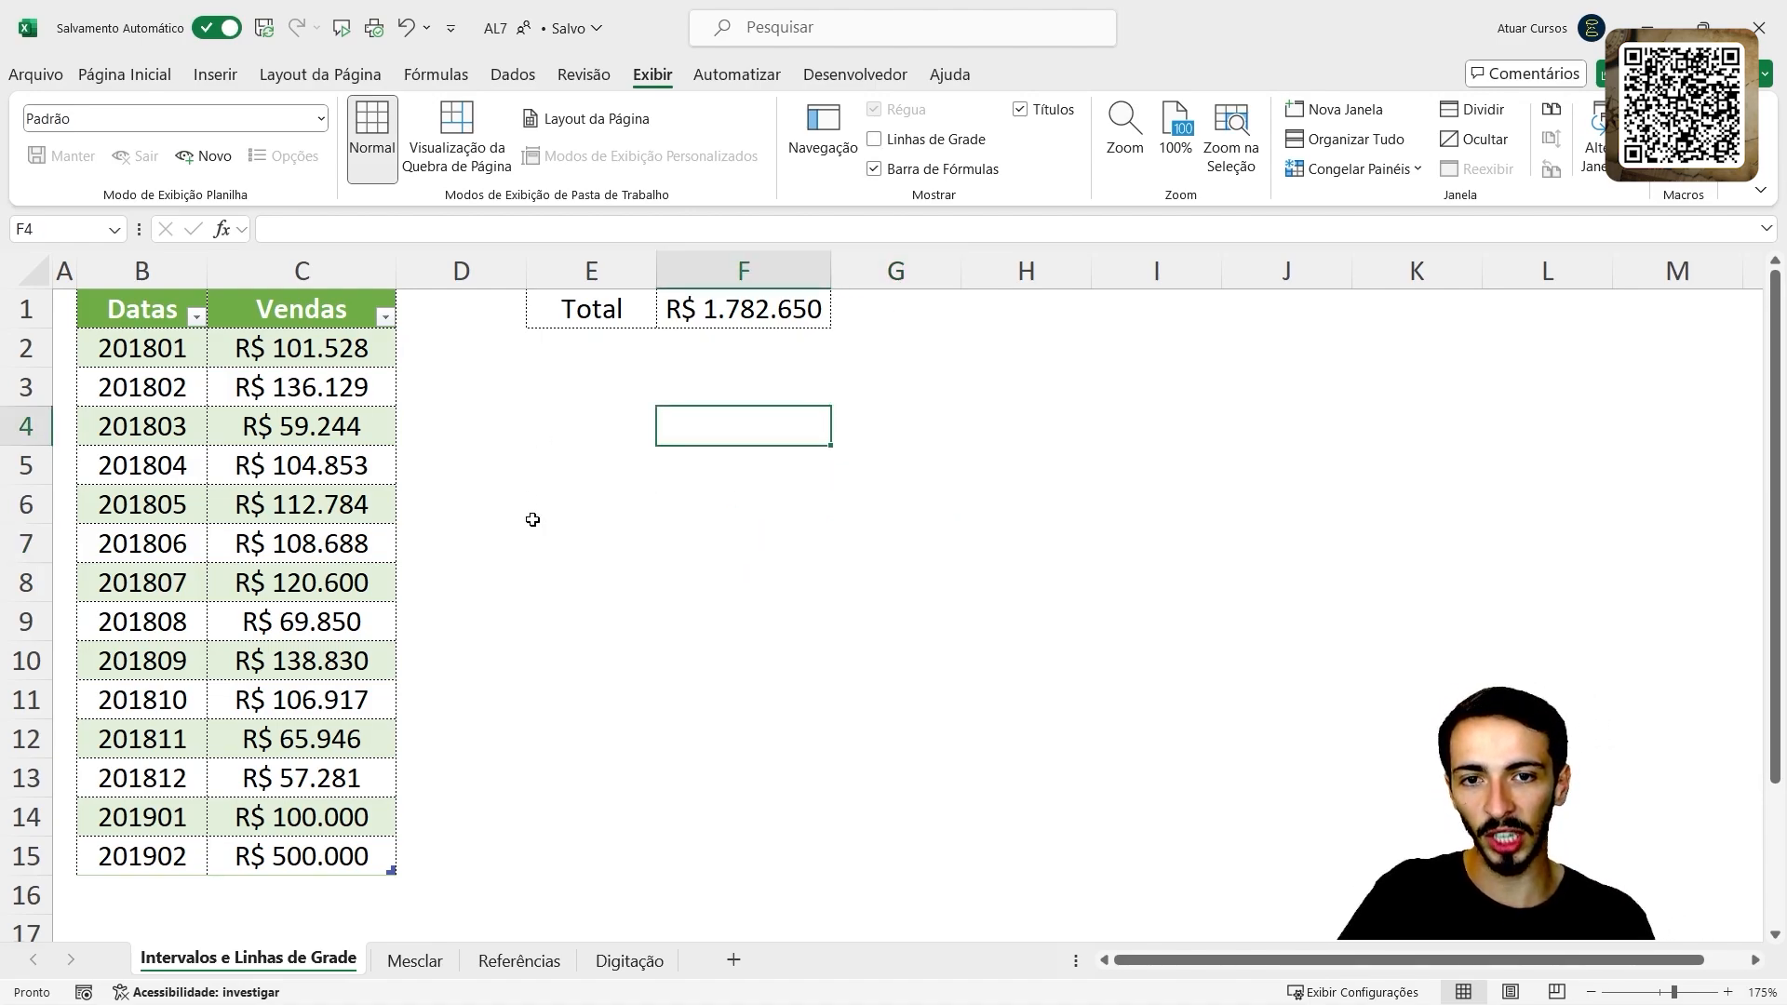
drag(465, 426, 1025, 645)
click(918, 549)
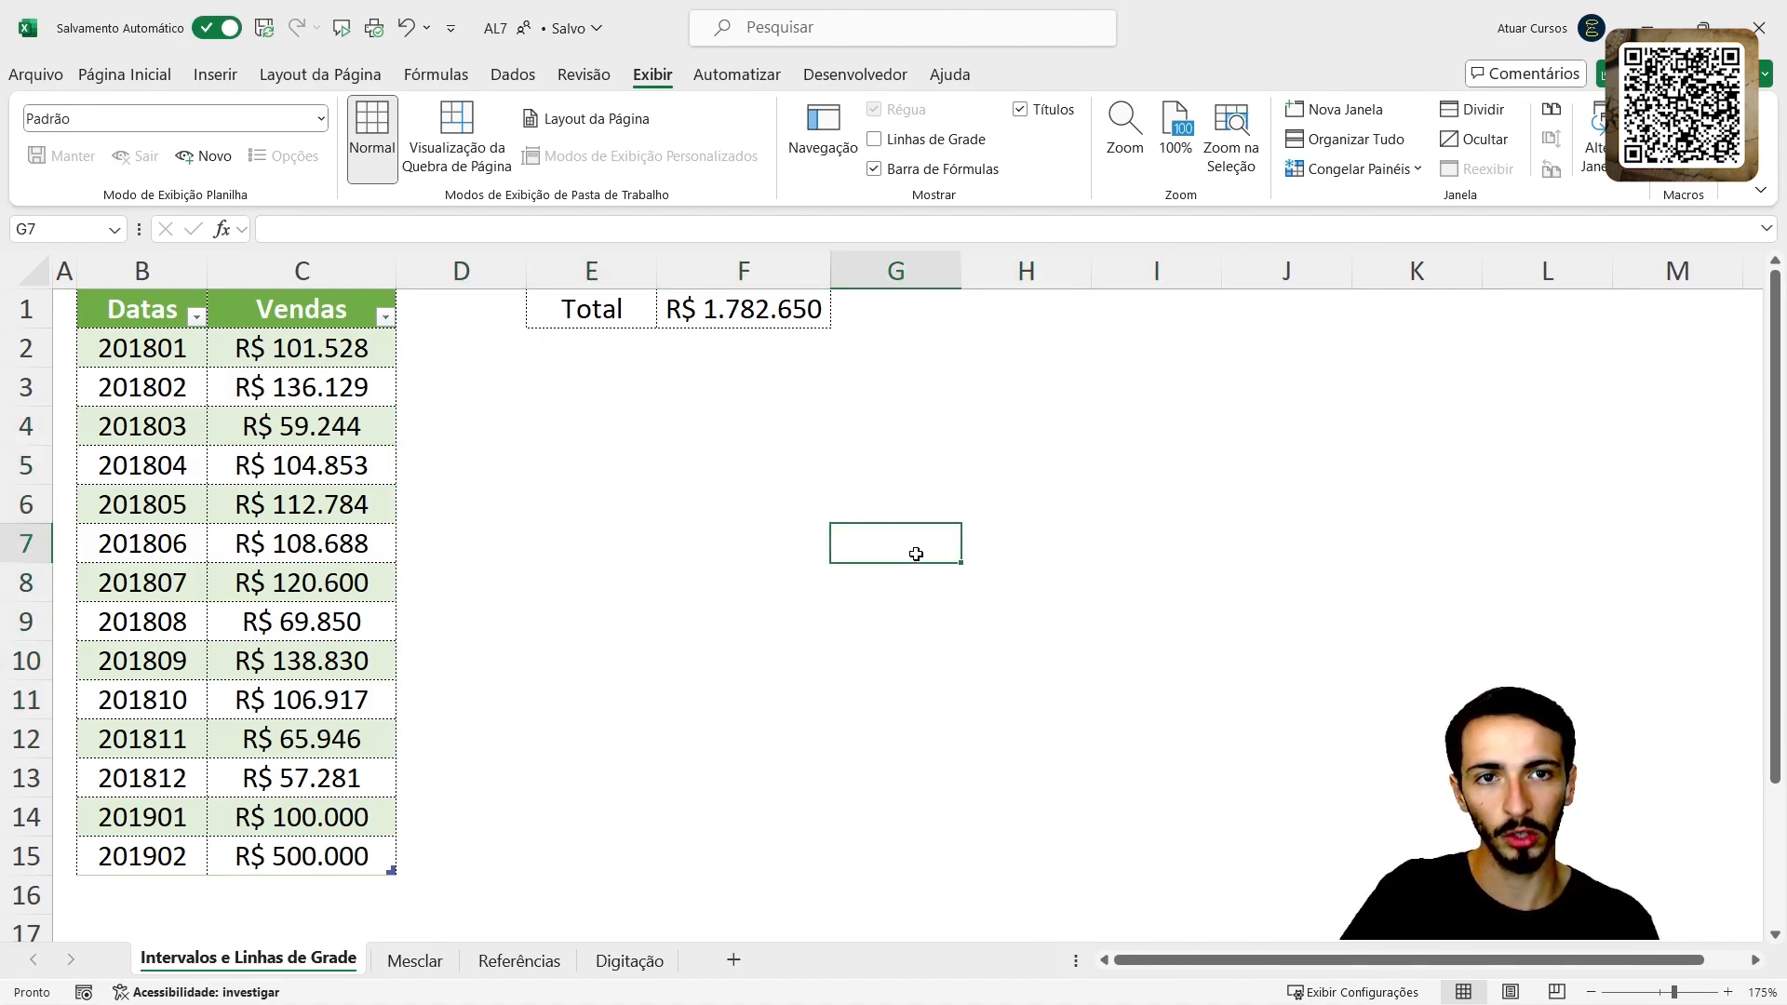
click(875, 141)
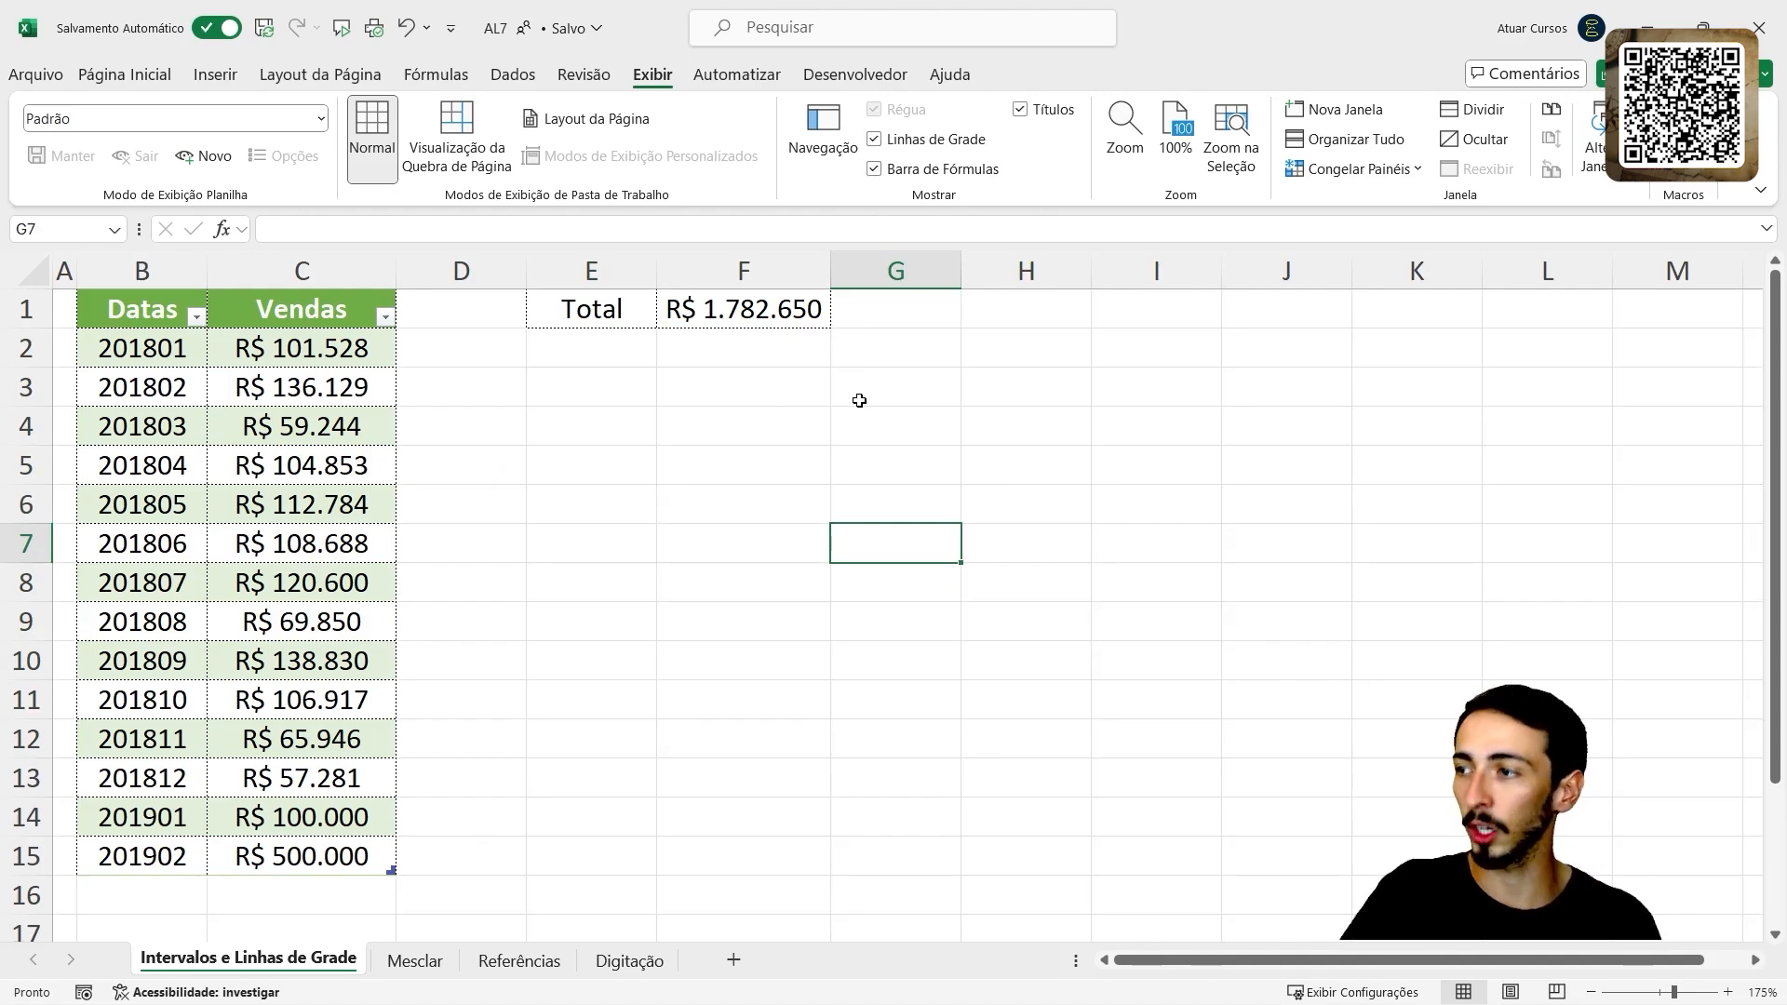
click(876, 142)
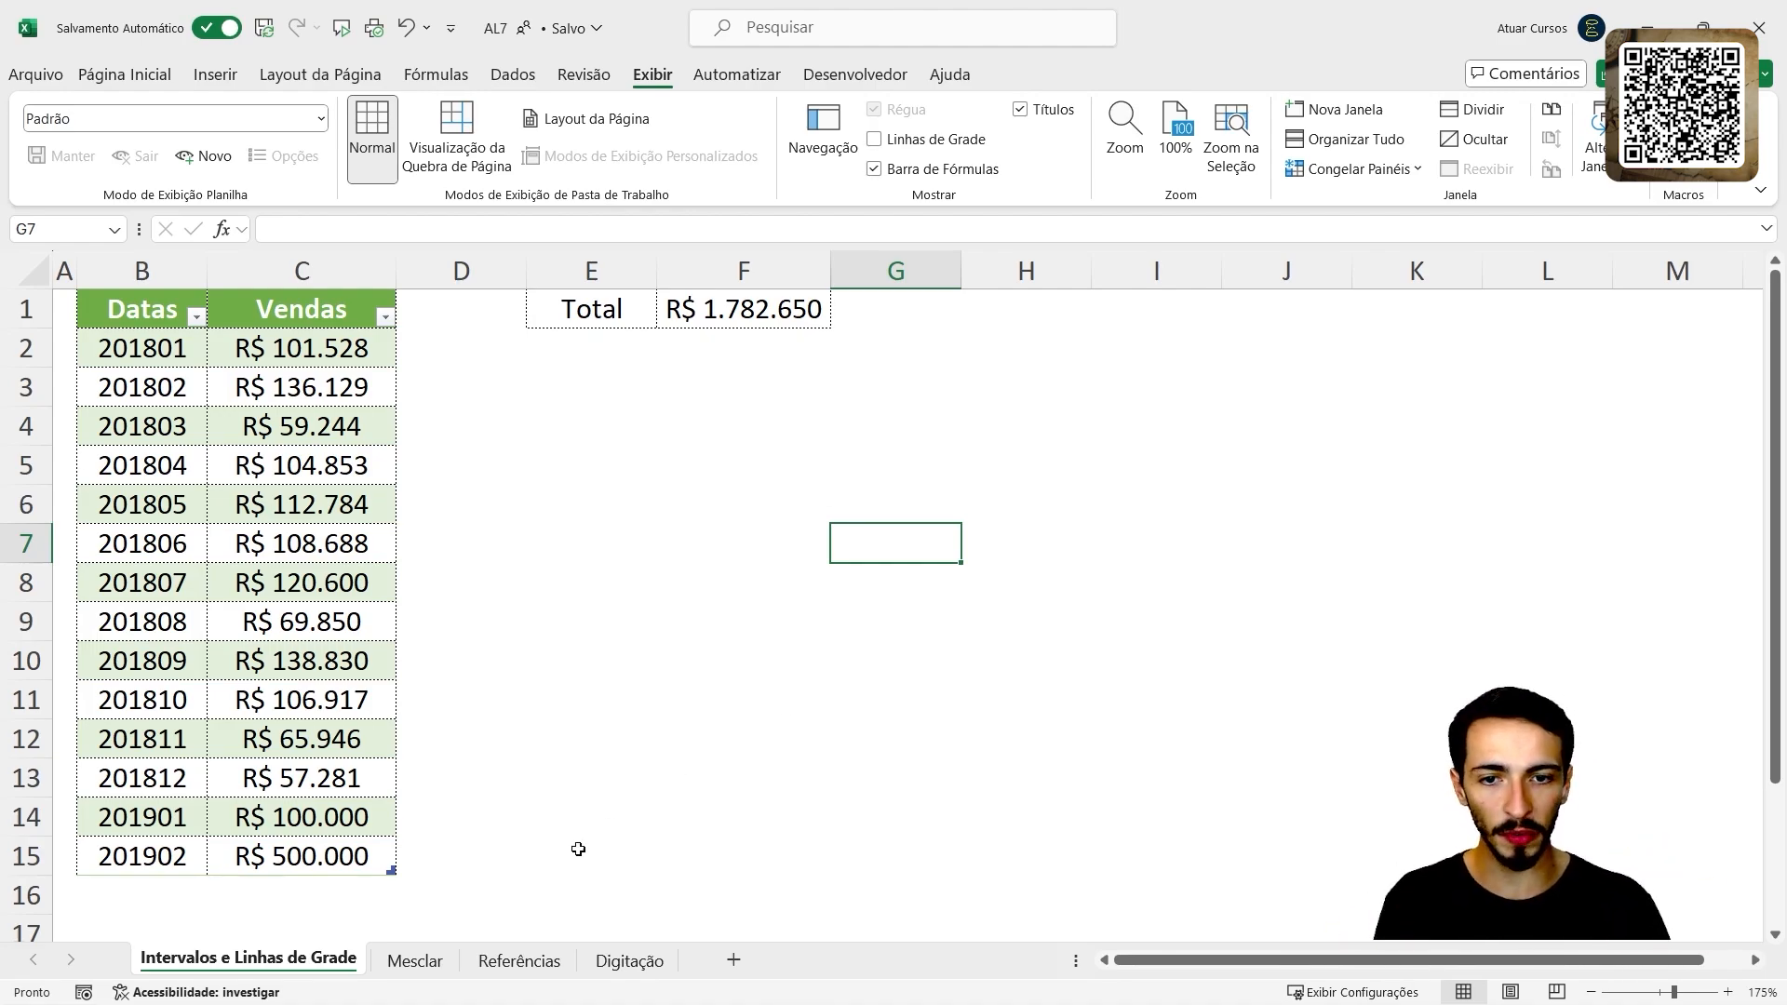
- Open the Mesclar sheet and review its Categoria, Produto, Unidade and Valor columns
click(414, 961)
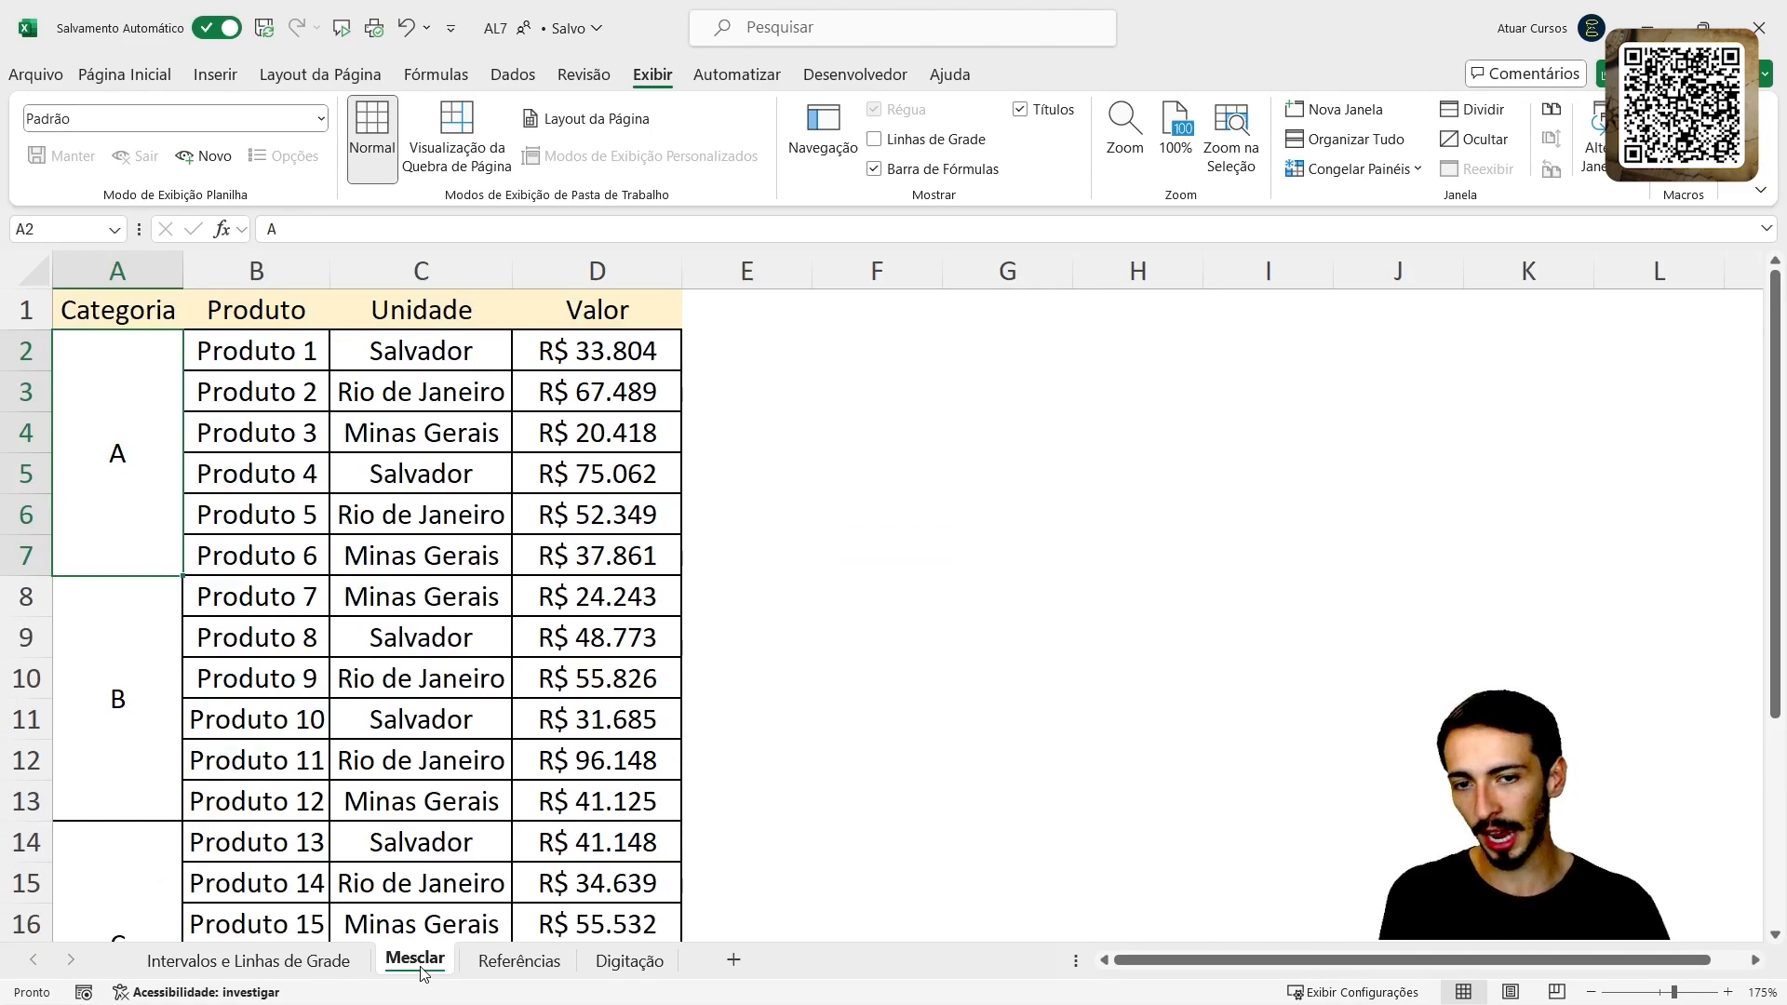
click(353, 694)
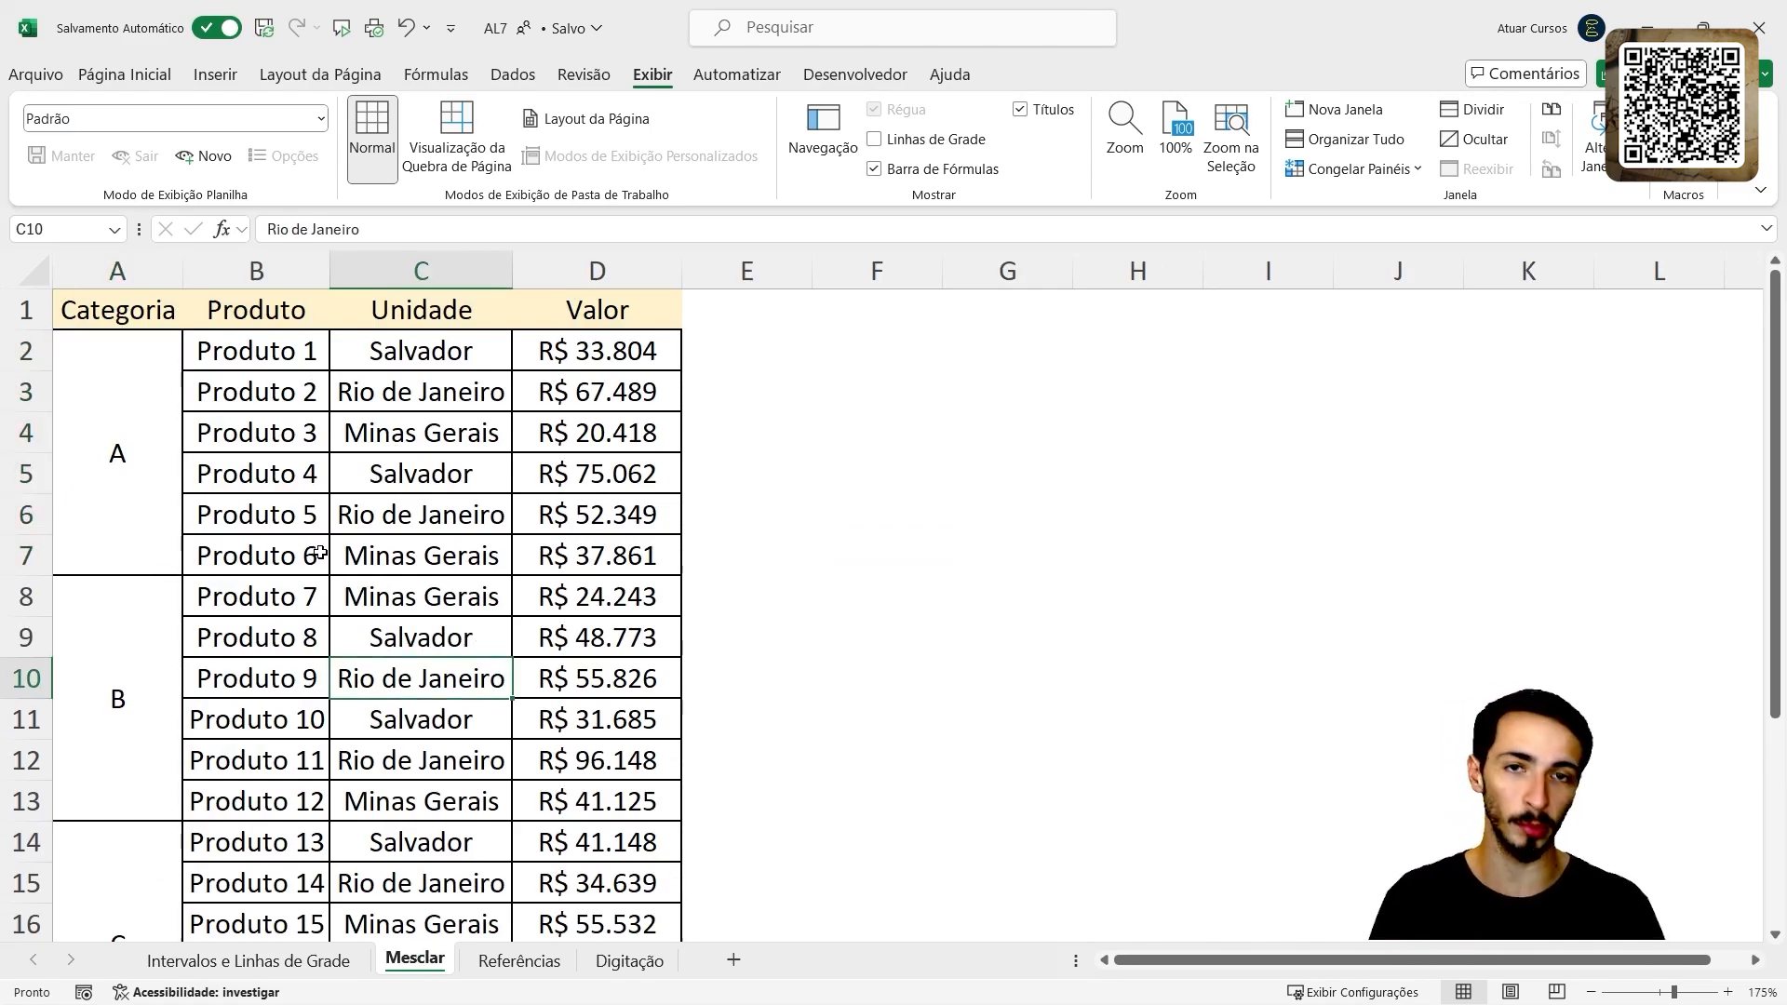
click(146, 82)
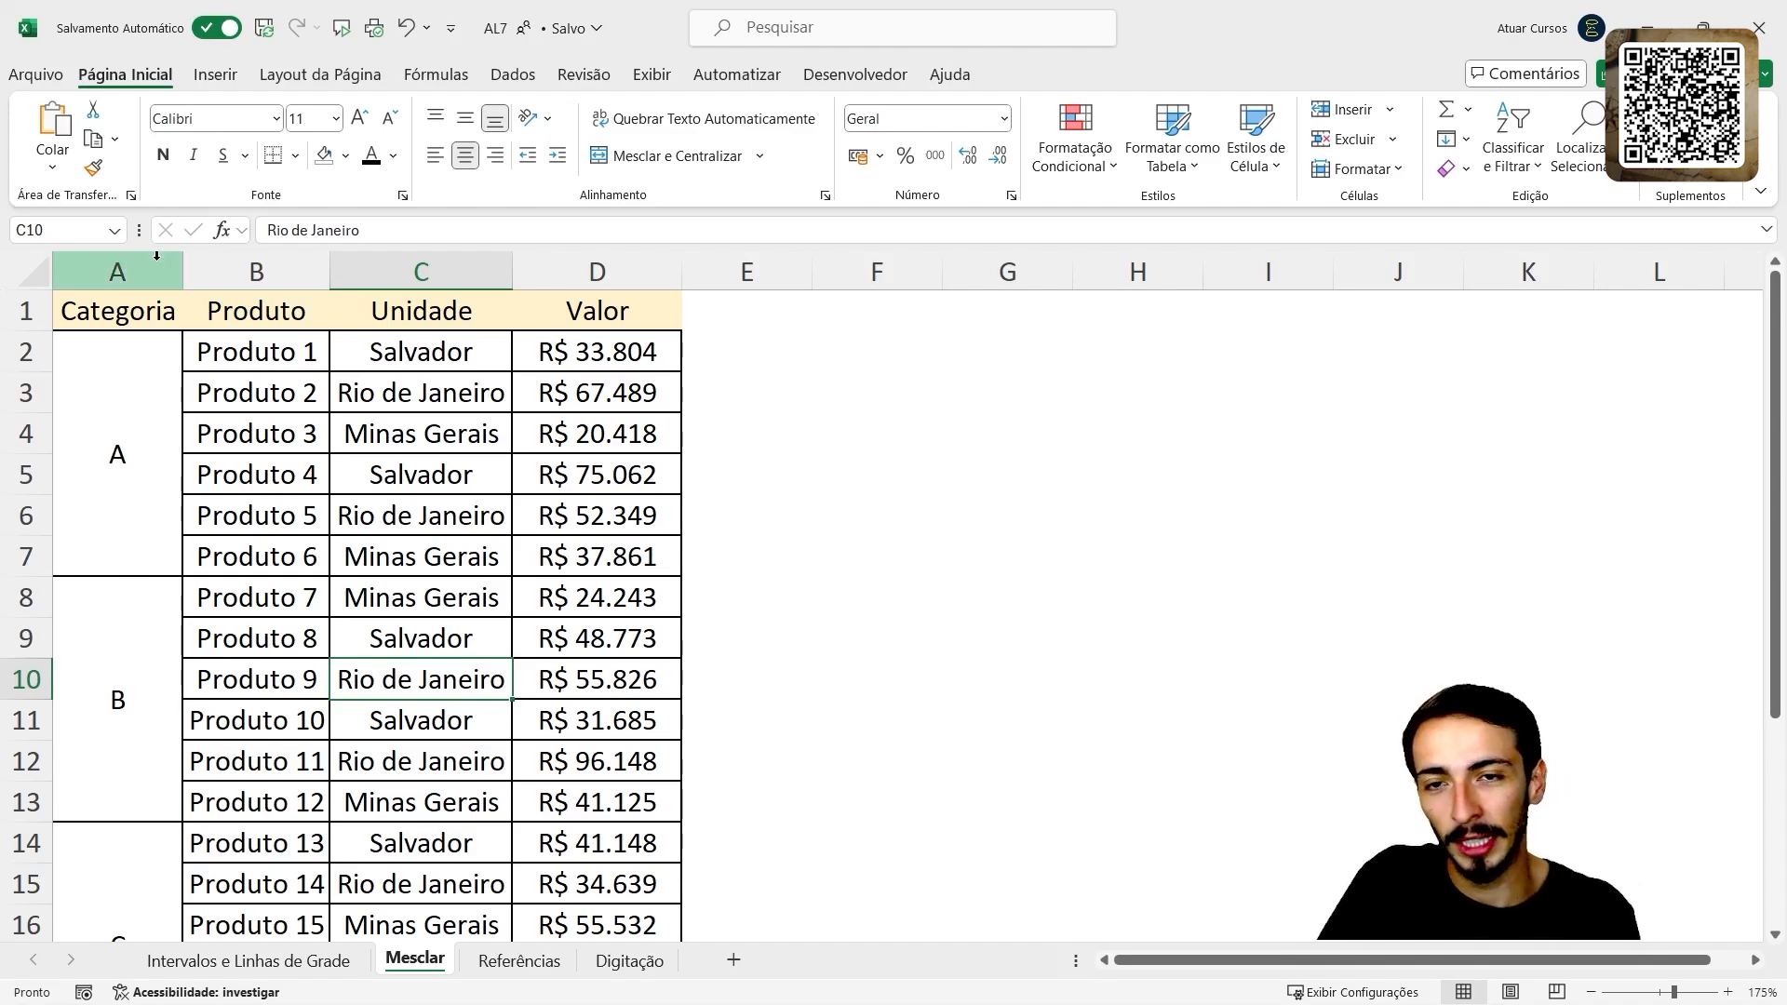
click(135, 277)
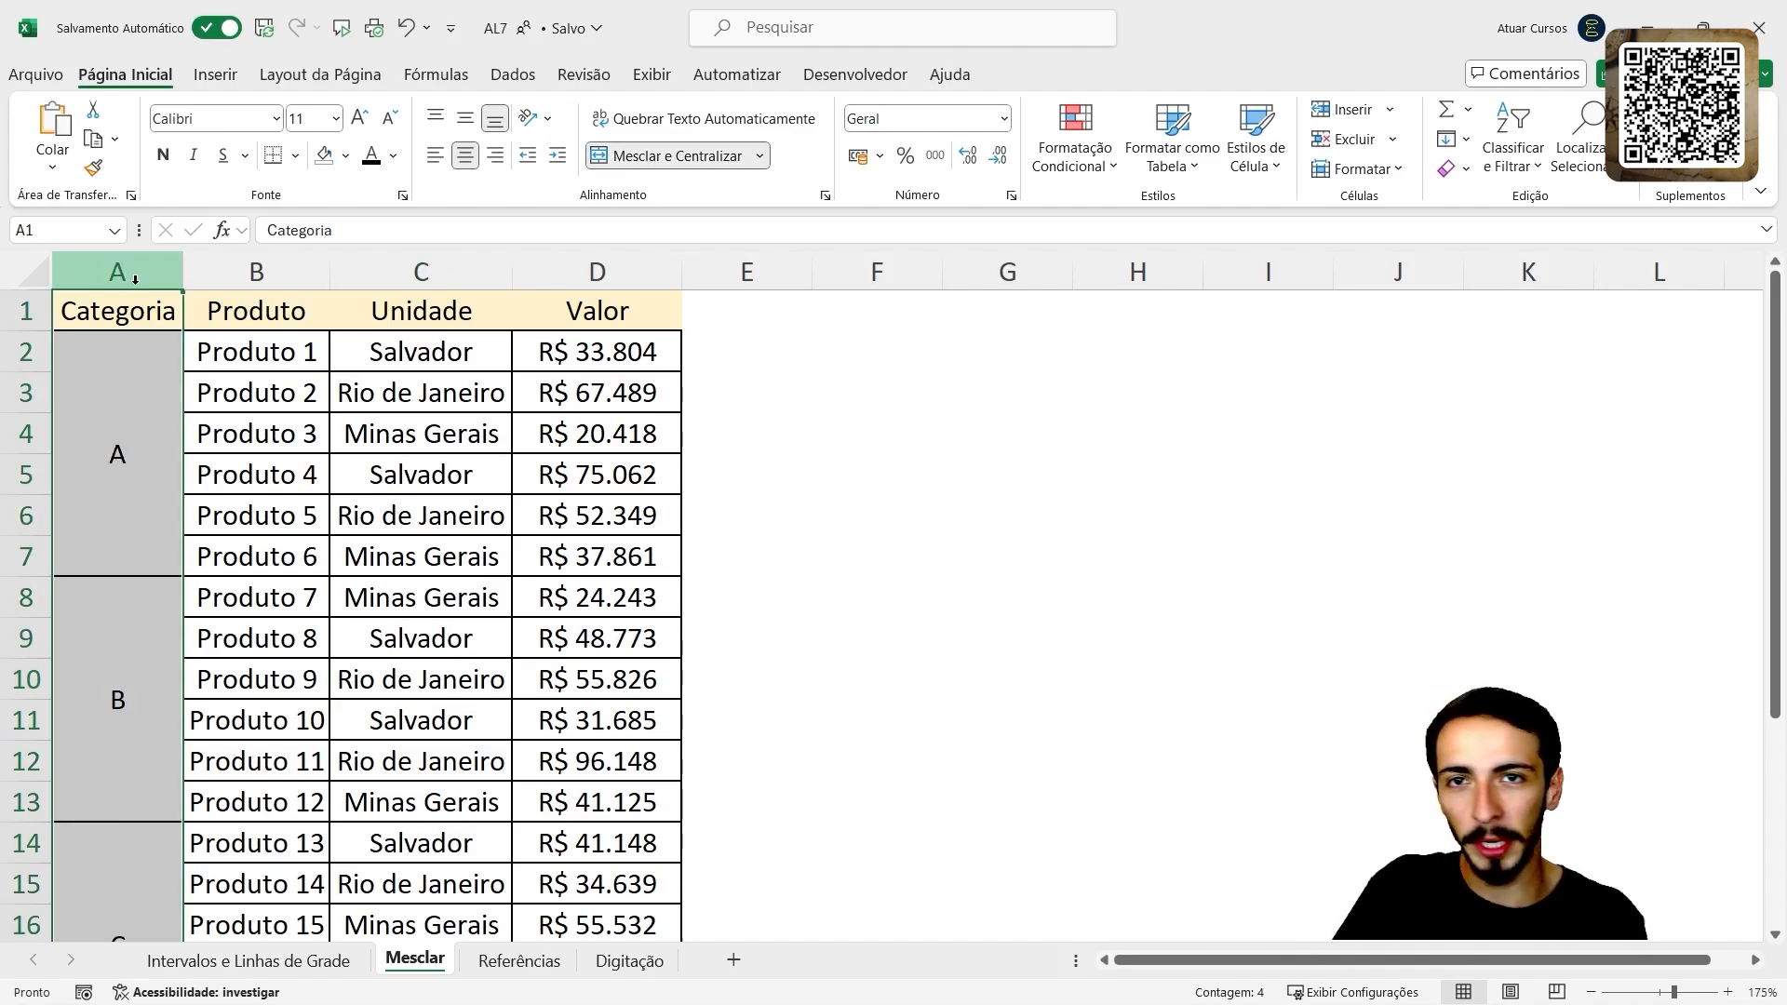
click(255, 272)
click(471, 271)
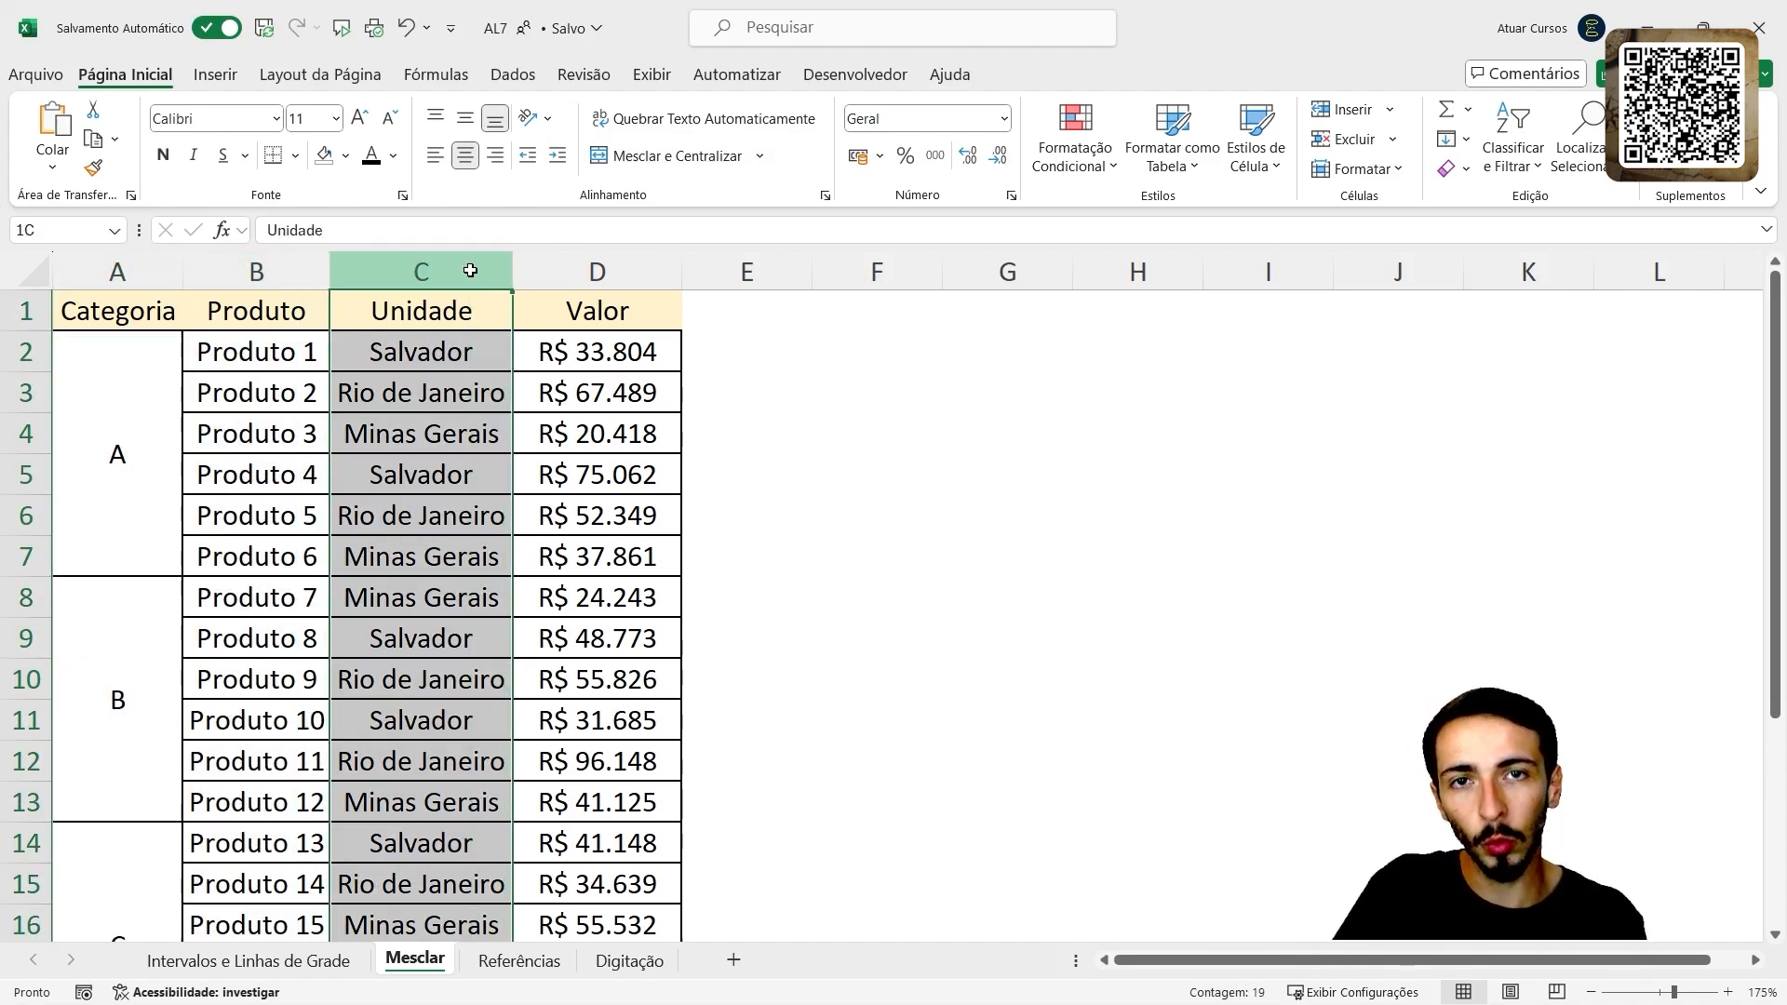
click(592, 272)
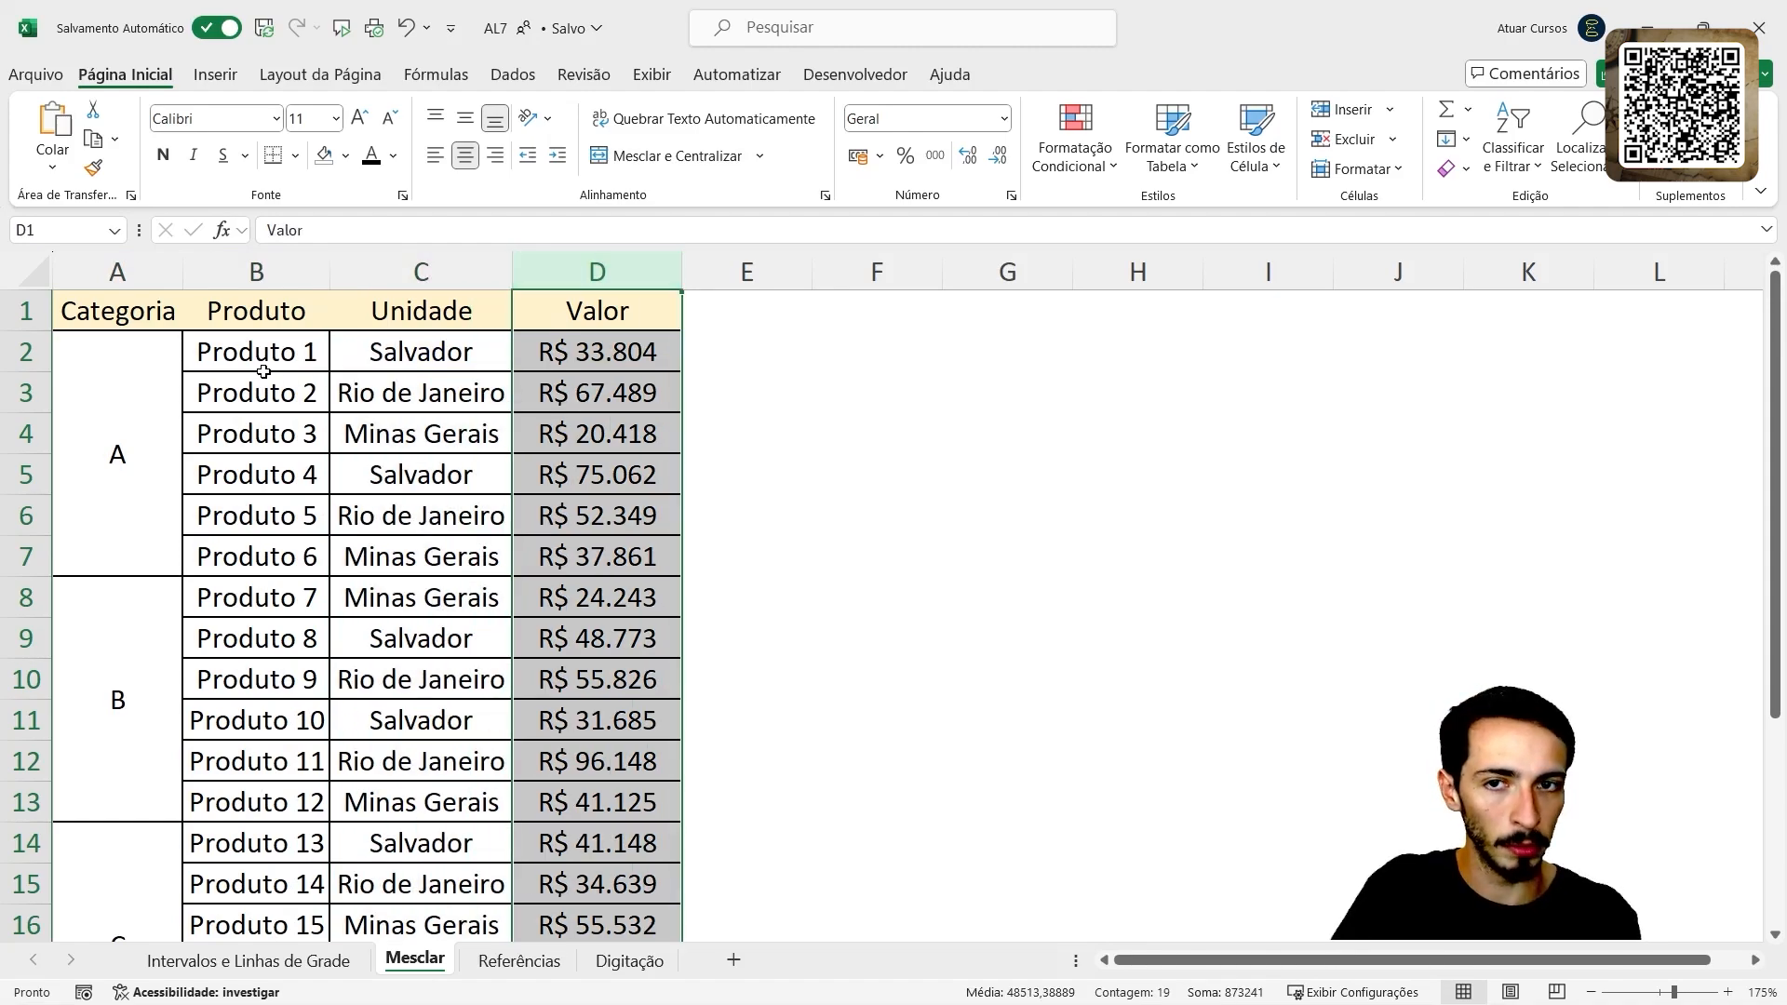
- Examine how the merged category A cell relates to the Produto 1 and Produto 2 records on the Mesclar sheet
click(142, 368)
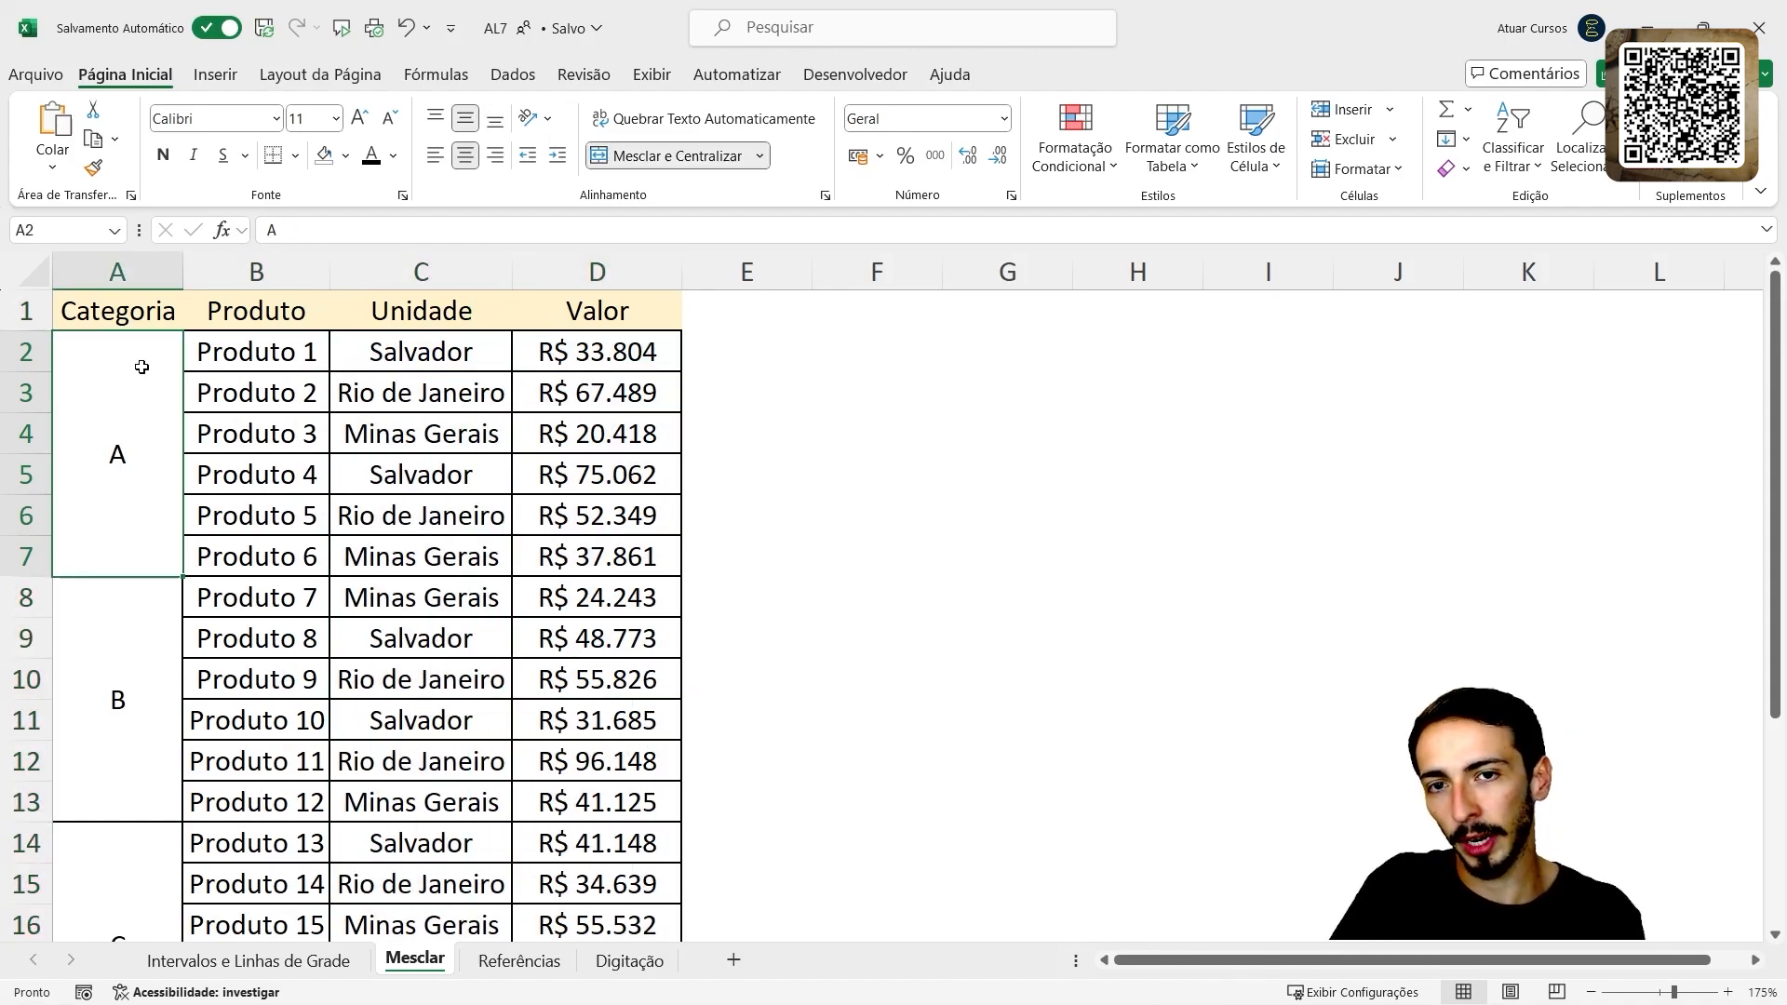
click(290, 354)
click(427, 359)
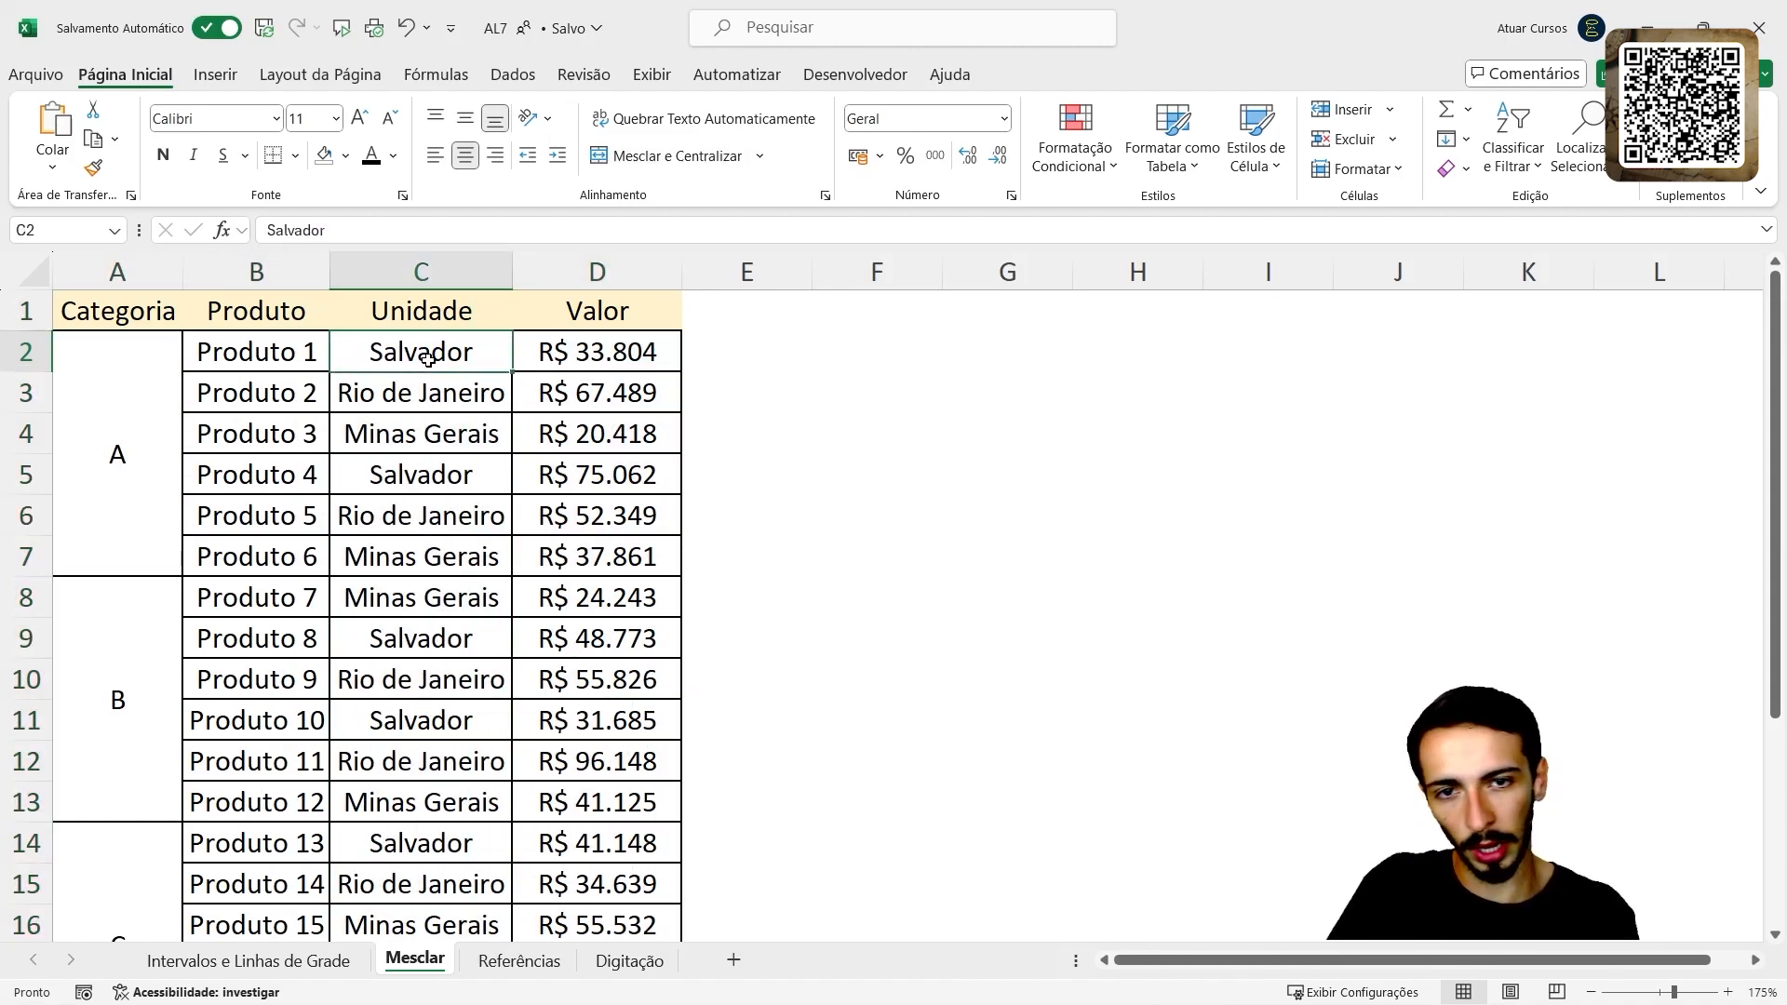
click(600, 363)
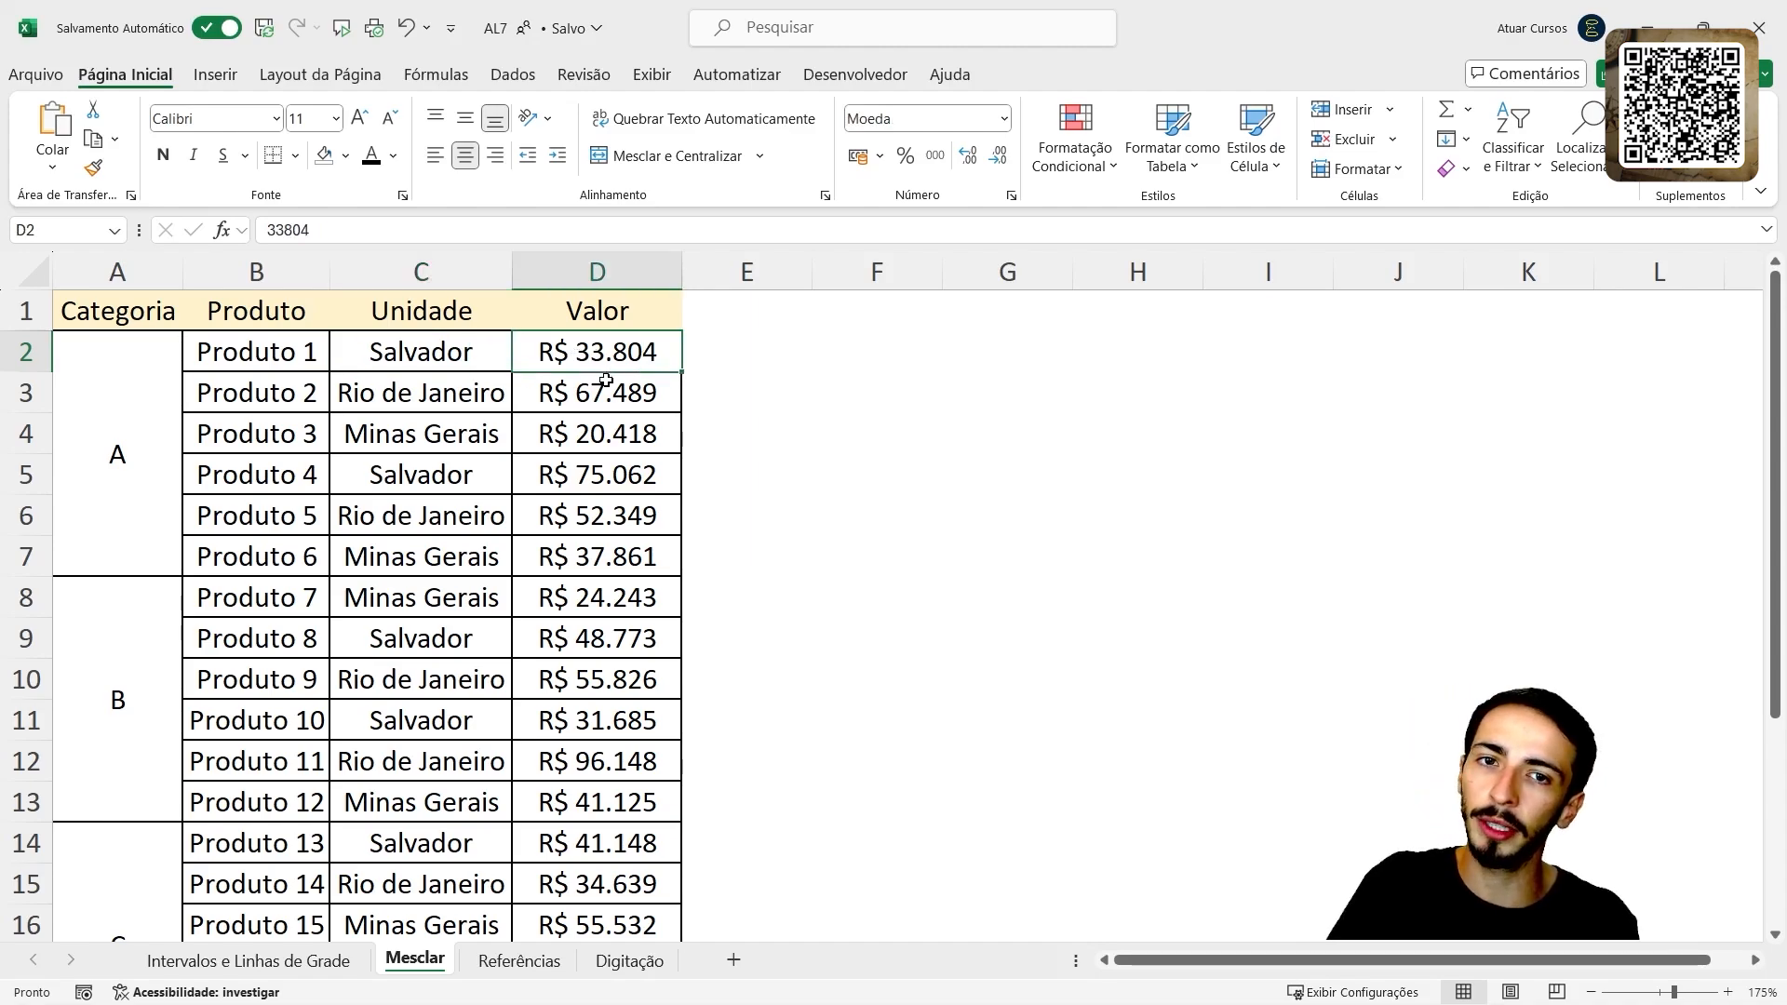
click(127, 440)
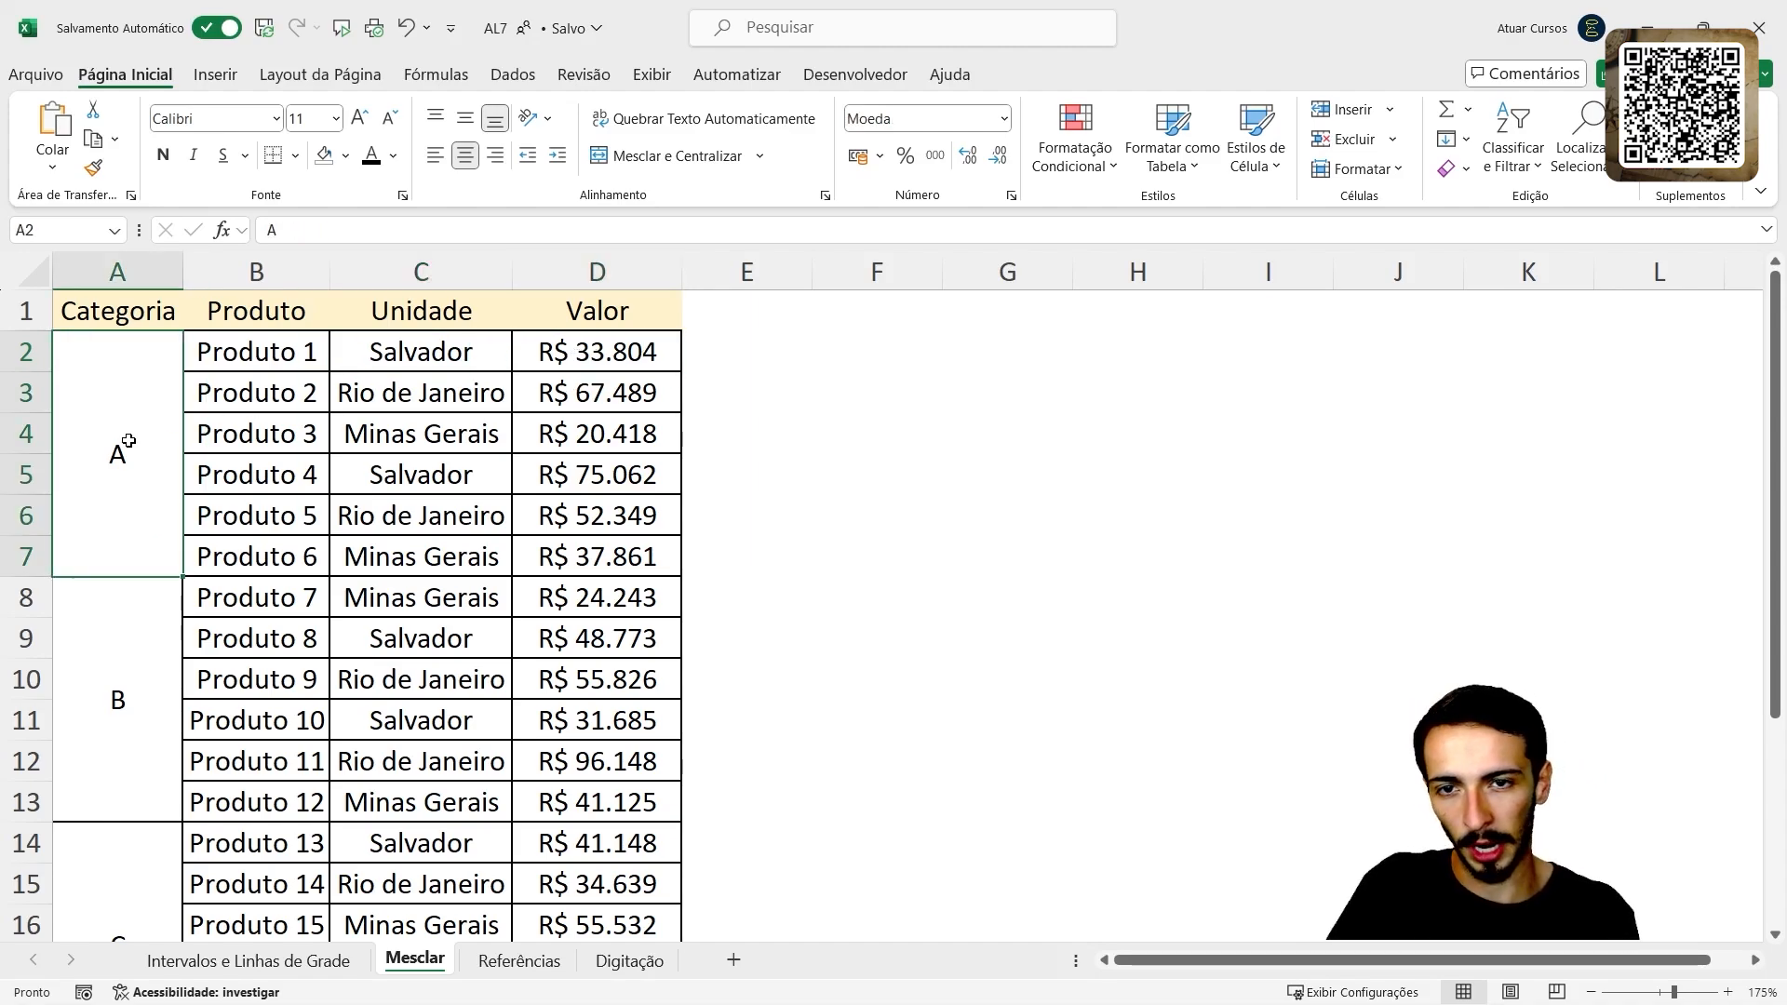
click(279, 393)
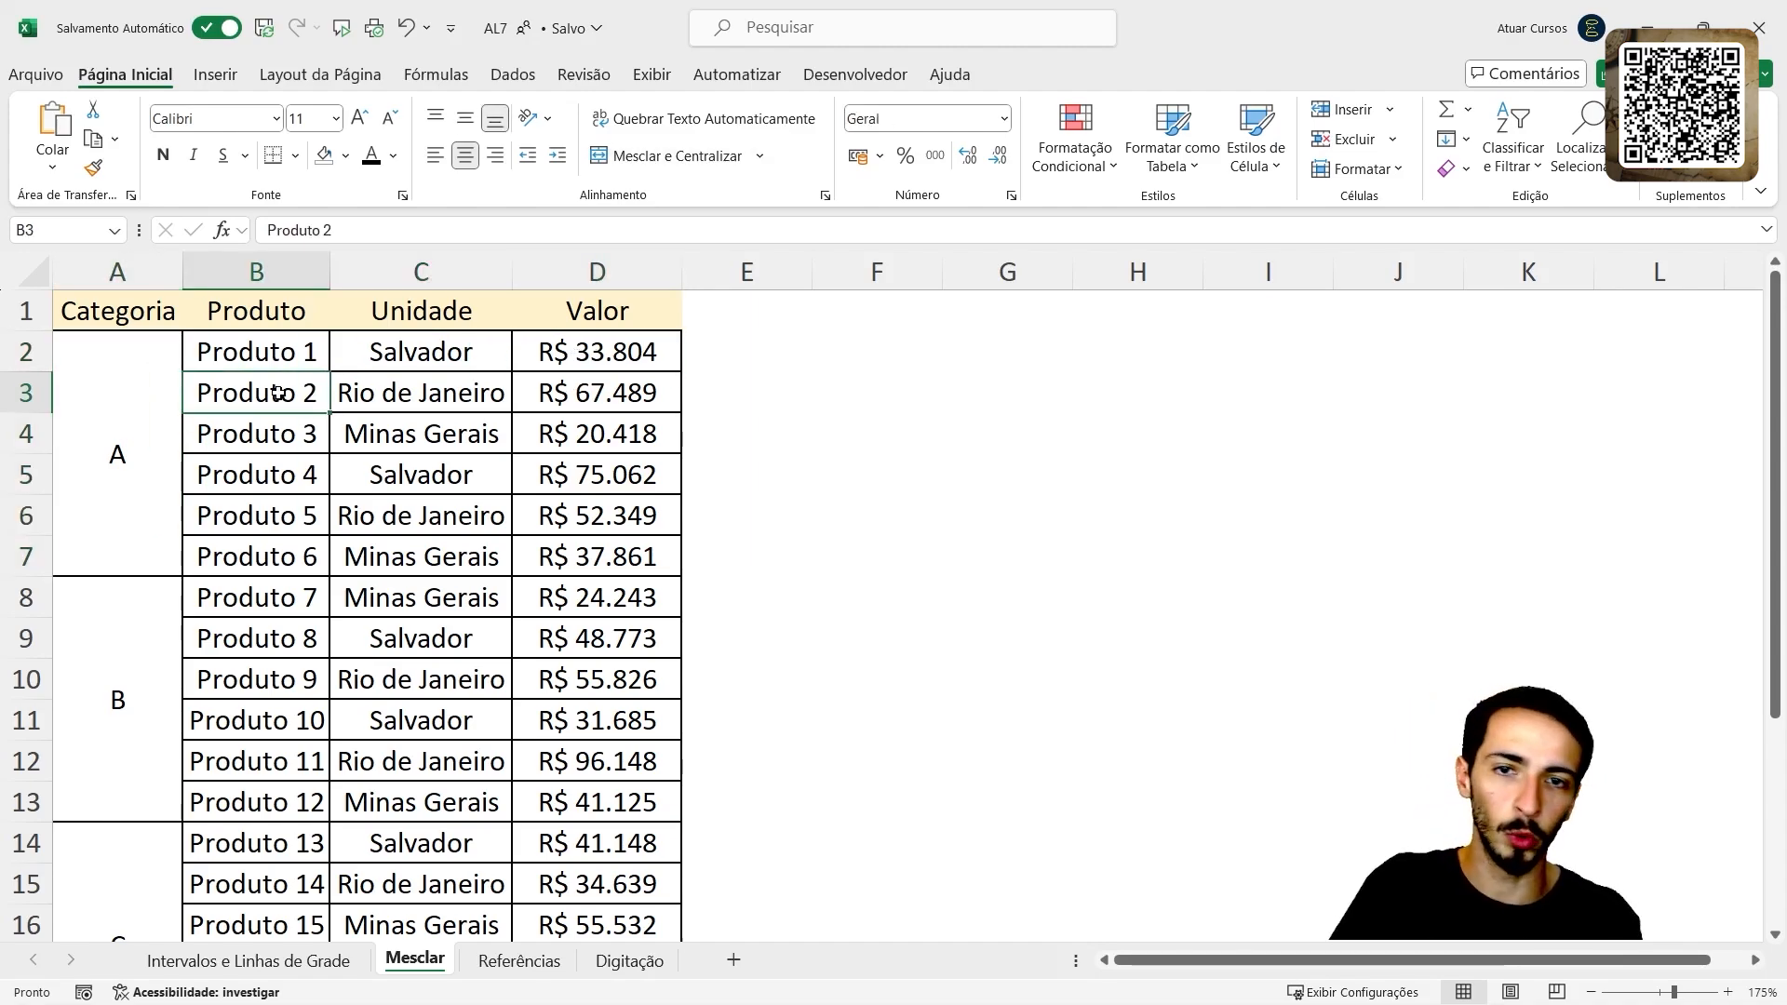
click(439, 411)
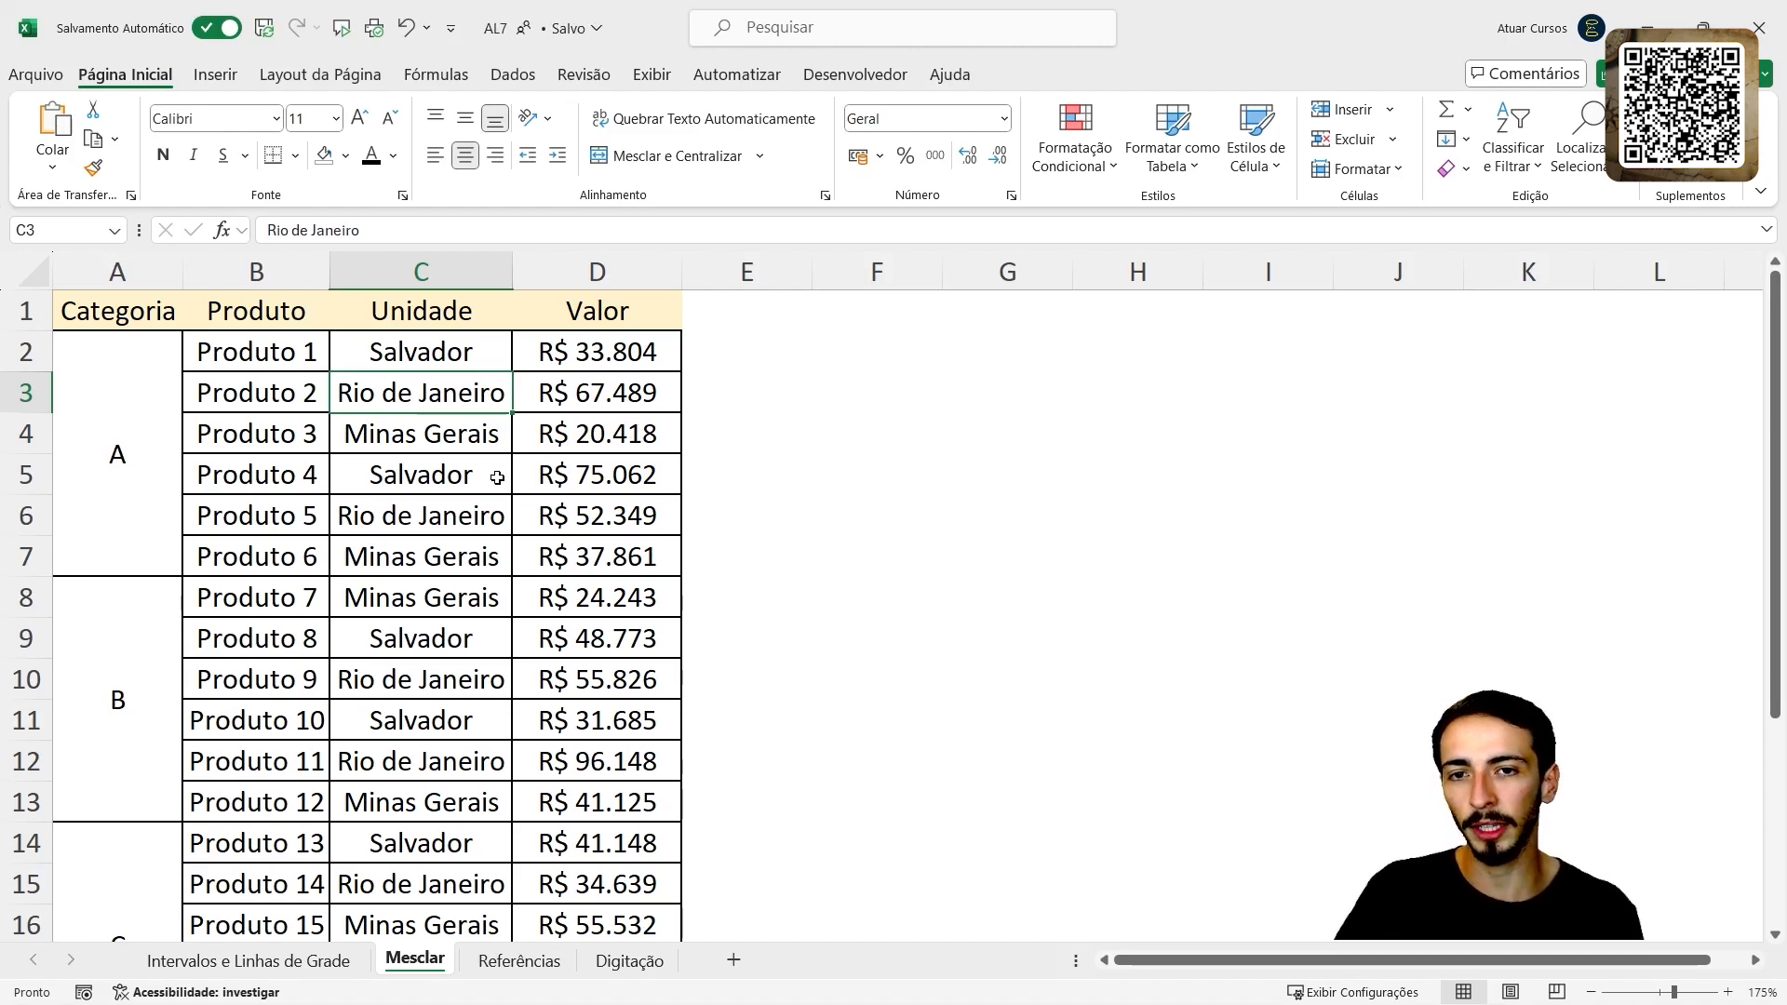
- Compare the merged category A cell with the individual Produto, Unidade and Valor entries in rows 2 to 11
scroll(496, 484, down, 3)
scroll(496, 488, up, 3)
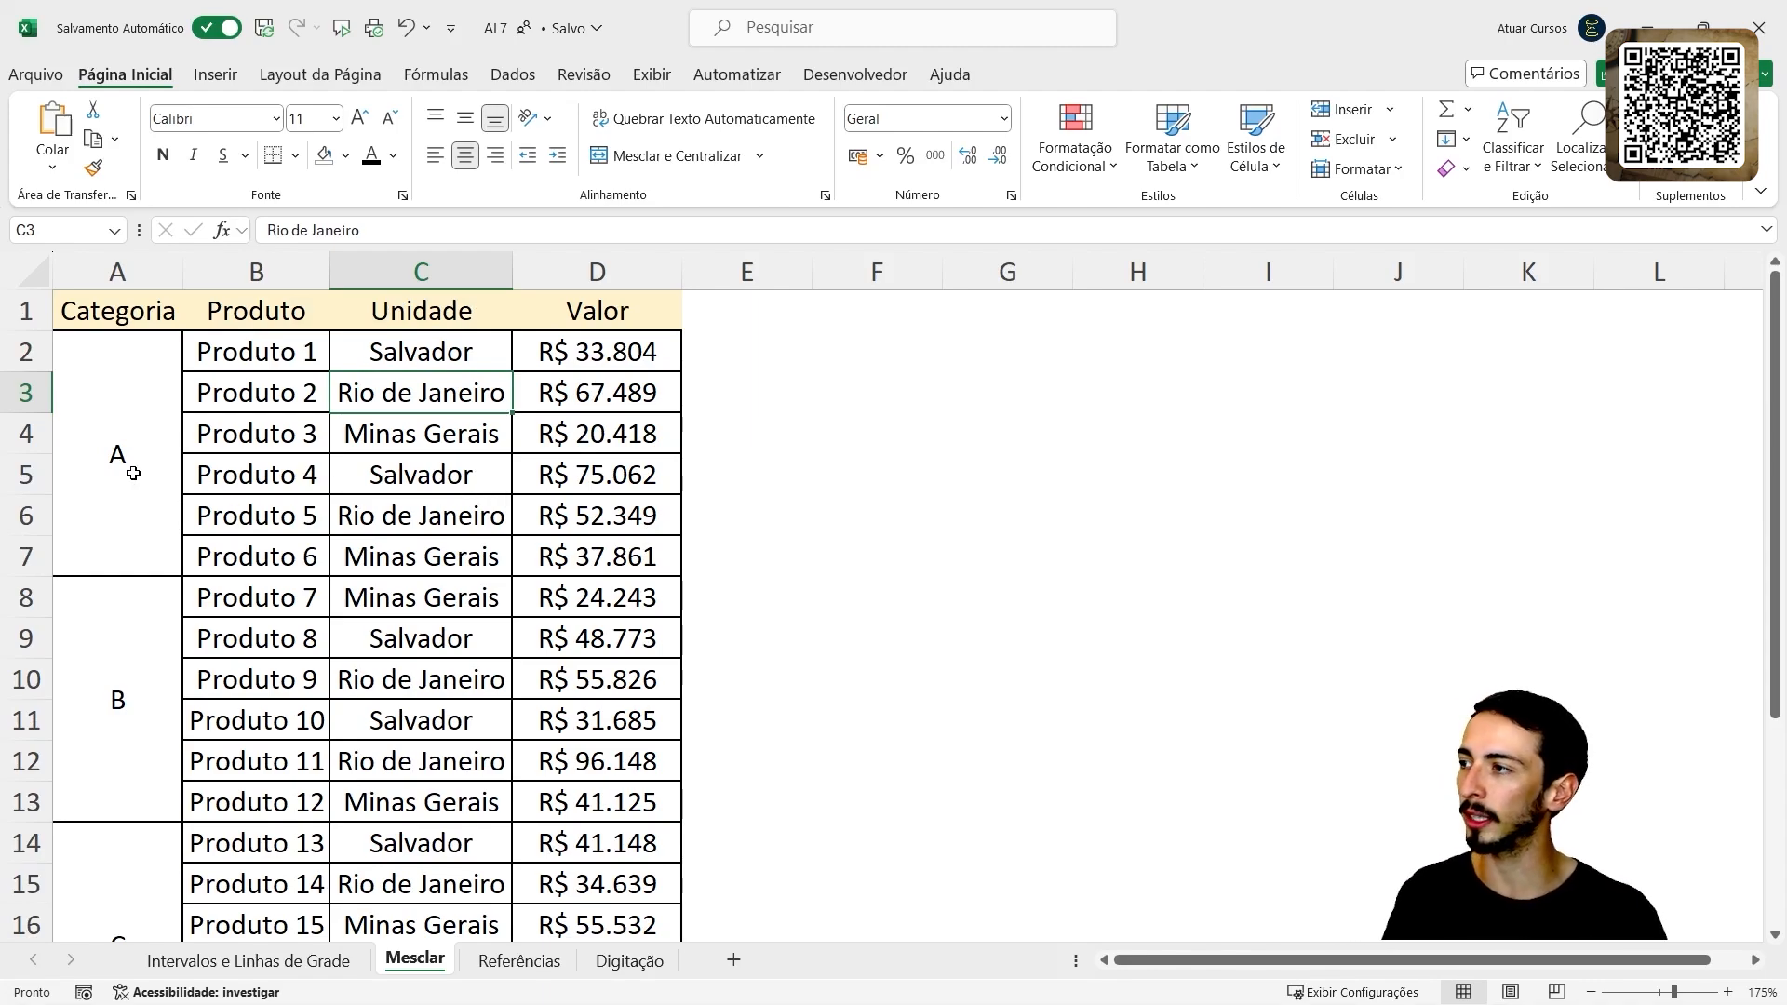
click(133, 472)
drag(272, 370, 273, 721)
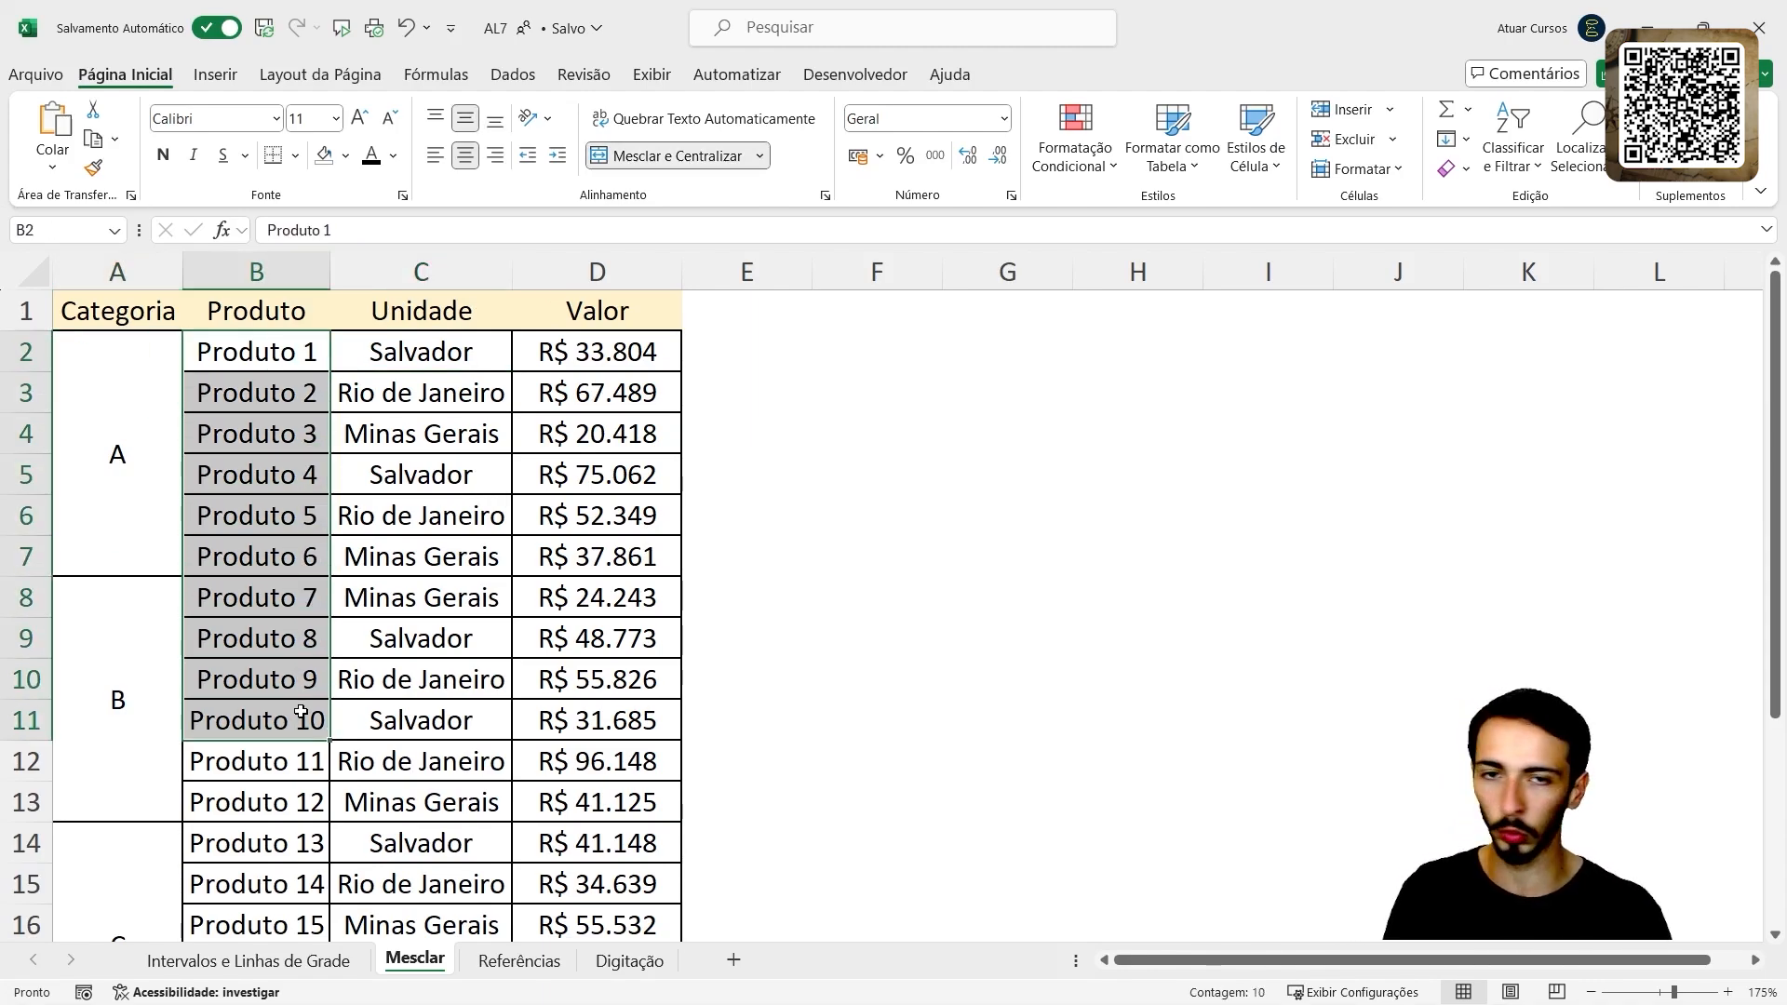
drag(487, 354, 456, 735)
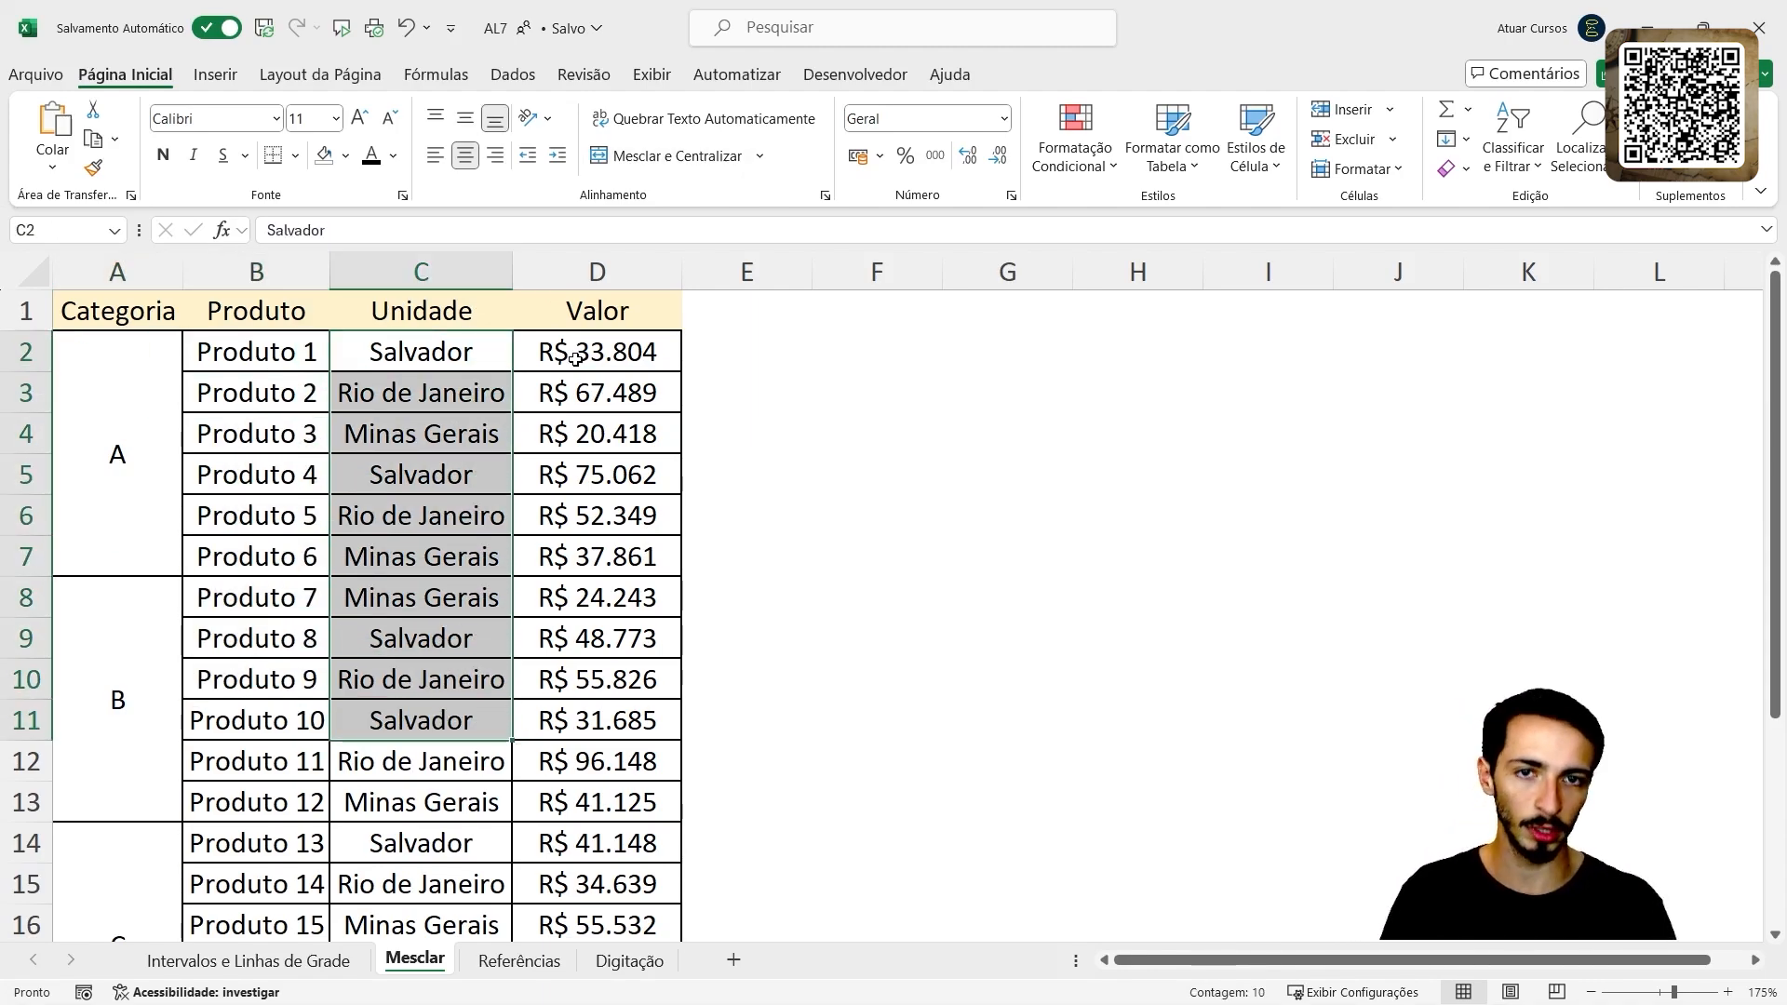
drag(577, 359, 582, 737)
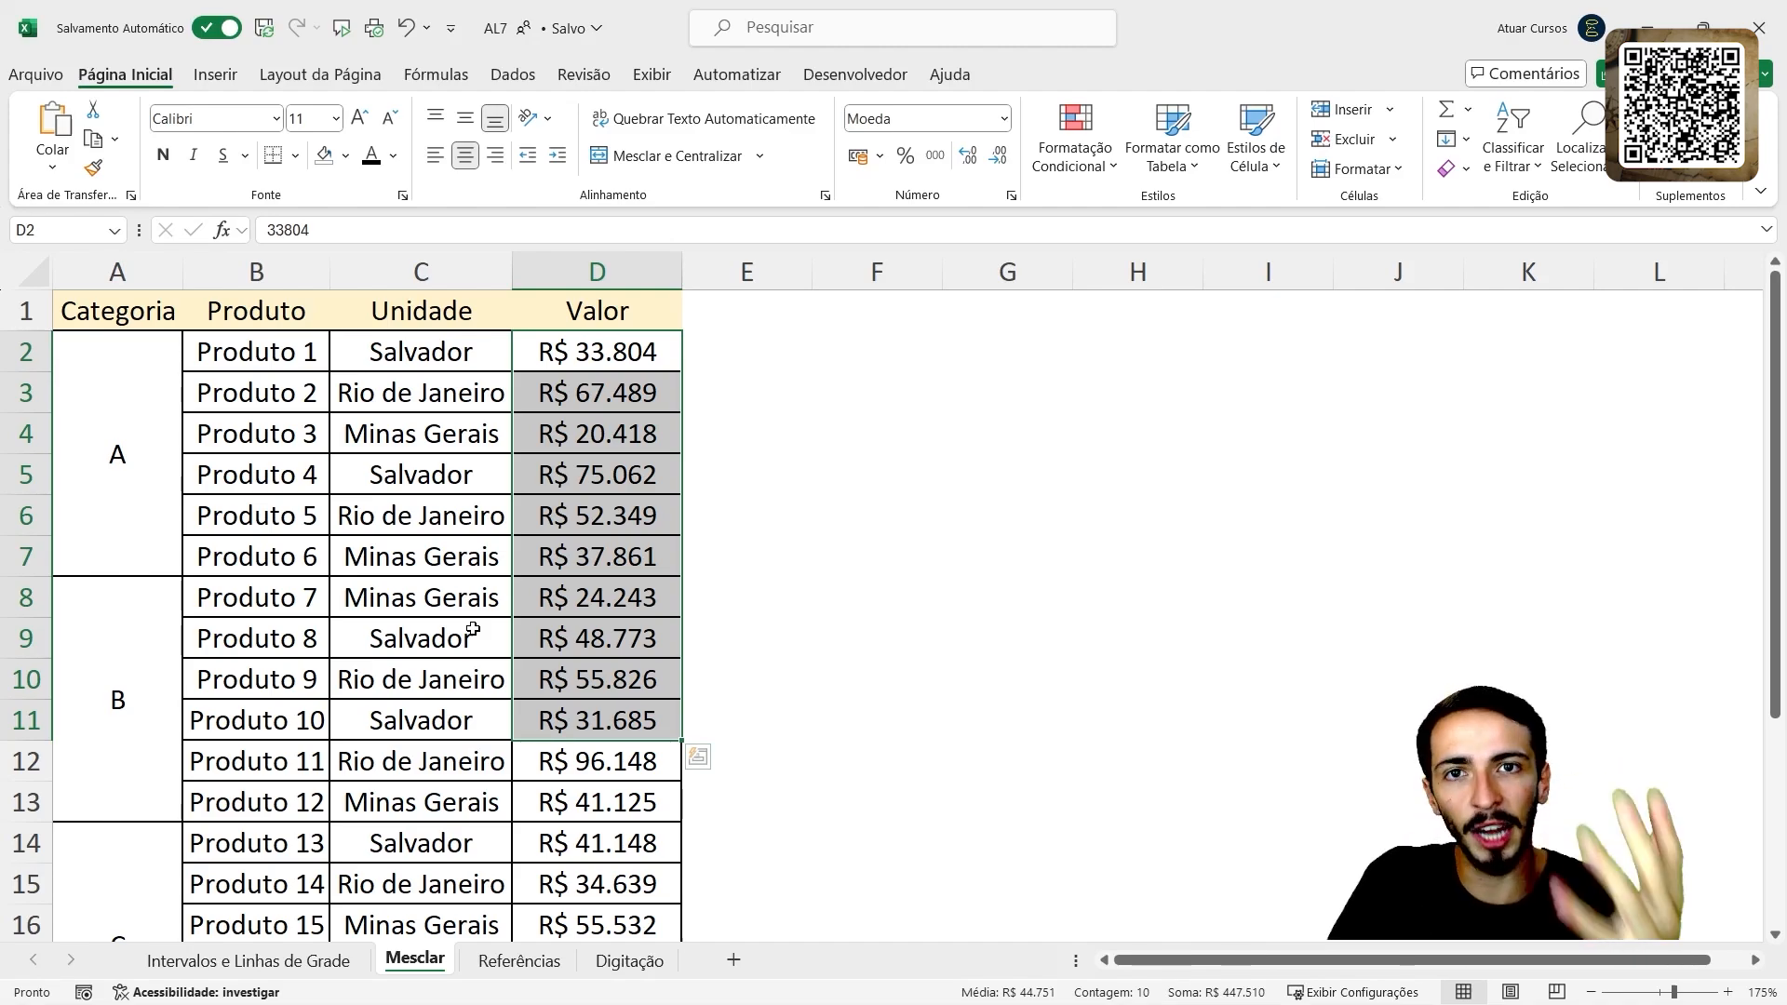
- Examine which Produto and Unidade cells in rows 2 to 7 correspond to the merged category A cell
click(153, 367)
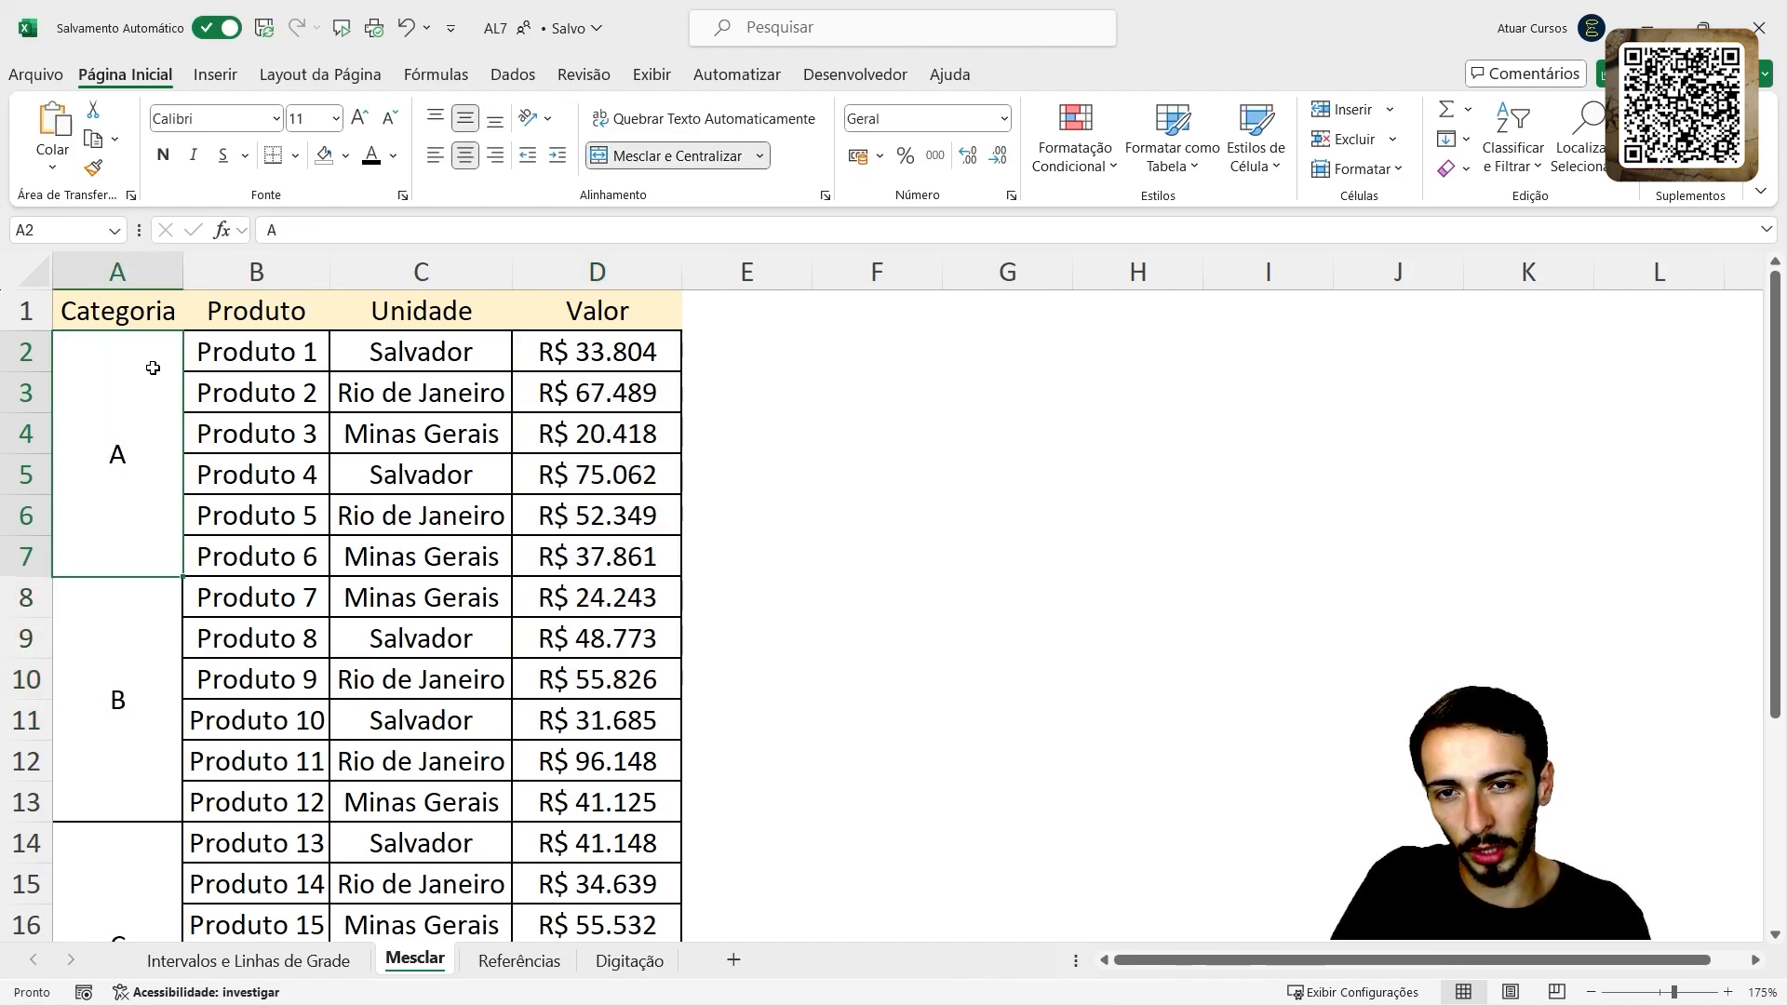
drag(235, 363, 215, 557)
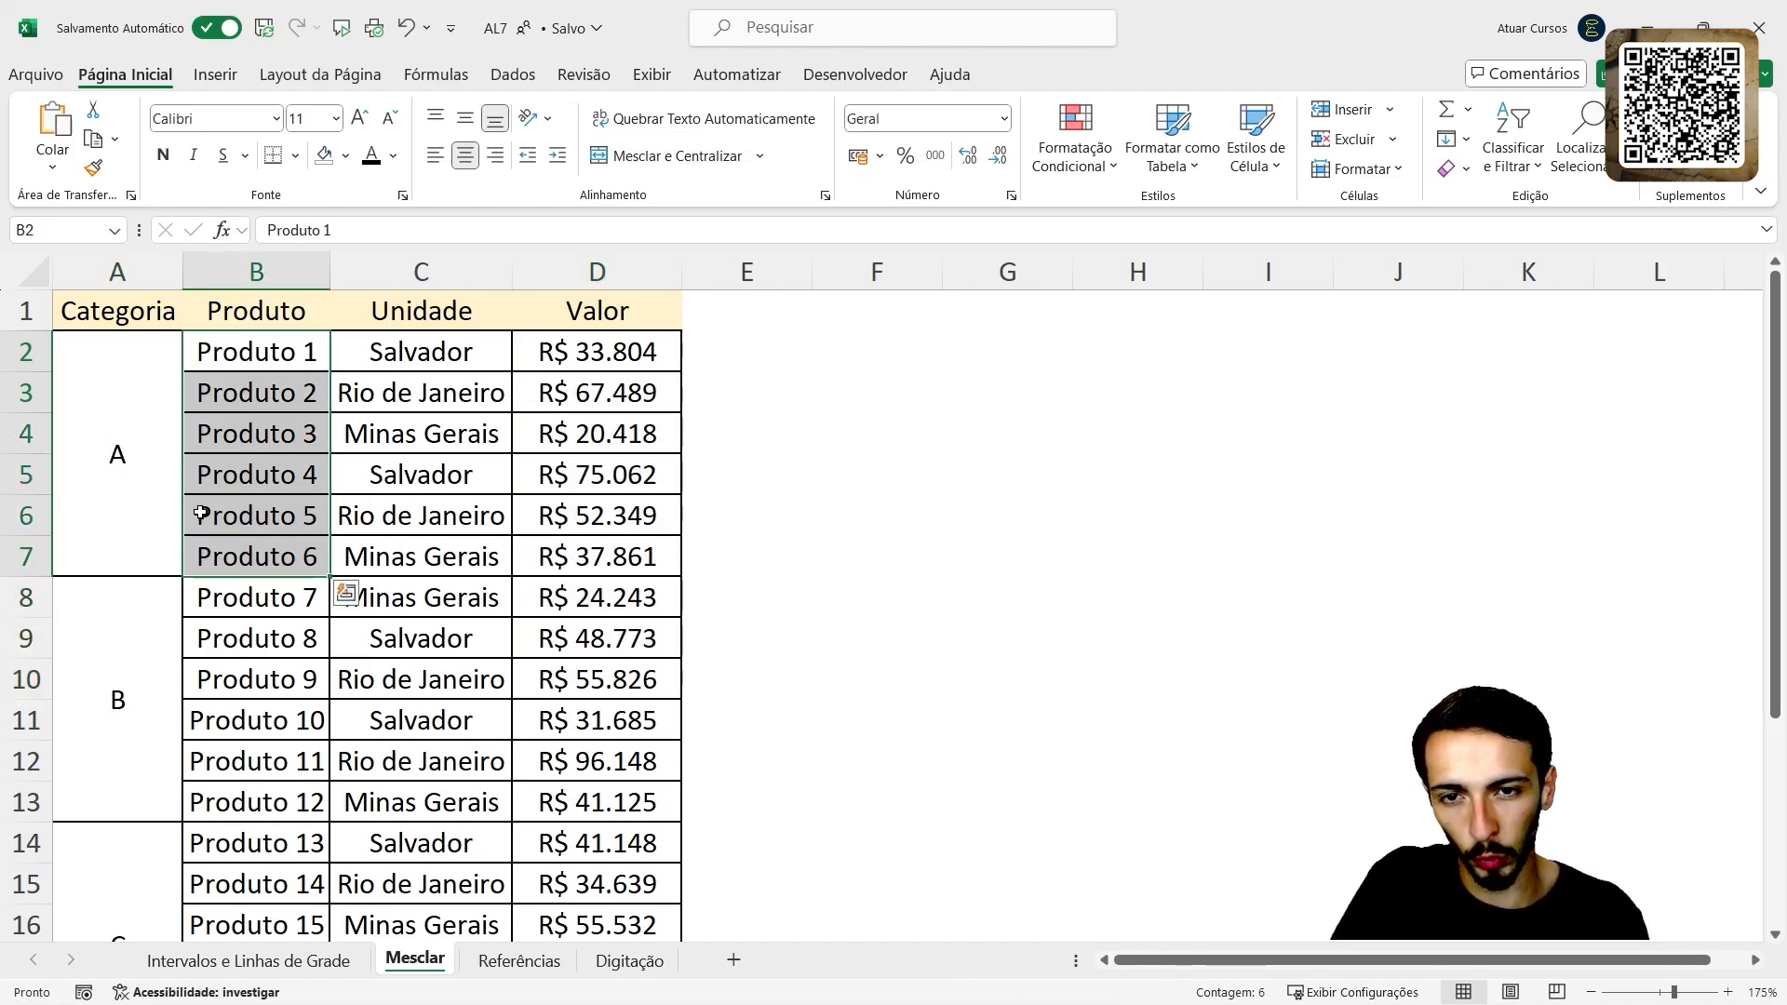
click(117, 430)
drag(428, 352, 425, 556)
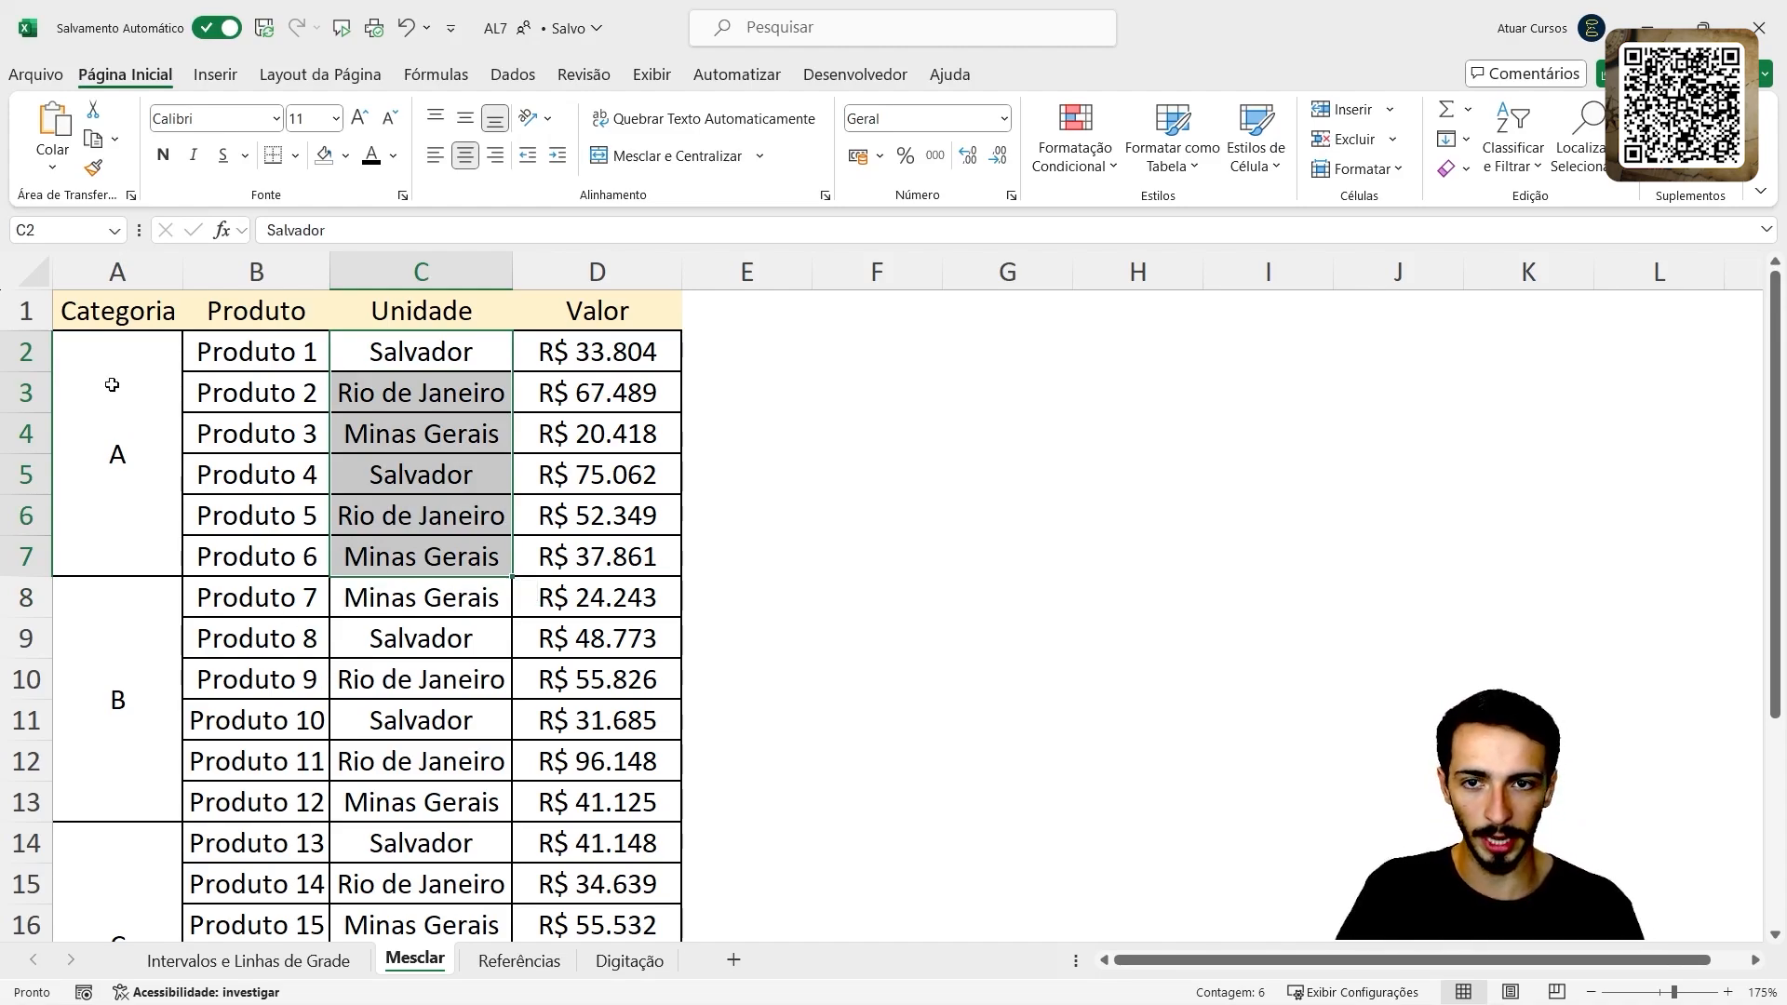
click(114, 438)
drag(238, 354, 282, 559)
- Check which products the merged category B and C cells cover, from Produto 7 and Produto 13 onward
click(172, 609)
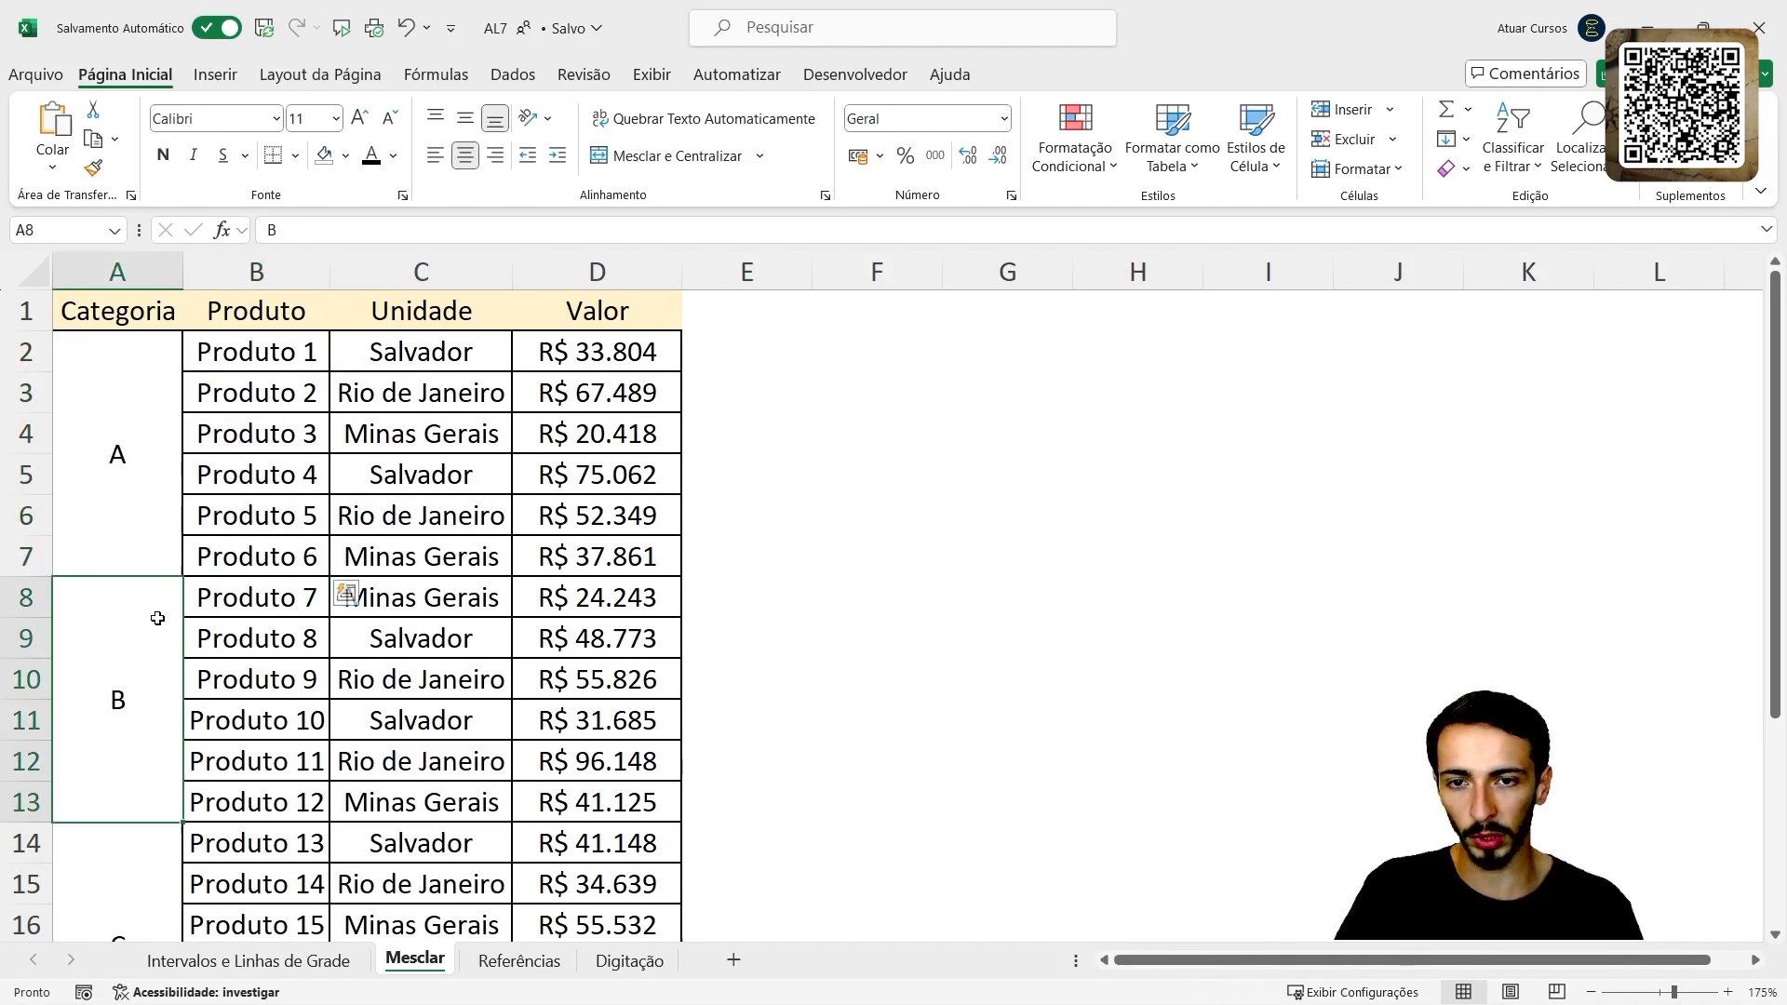
scroll(203, 580, down, 1)
drag(226, 500, 248, 683)
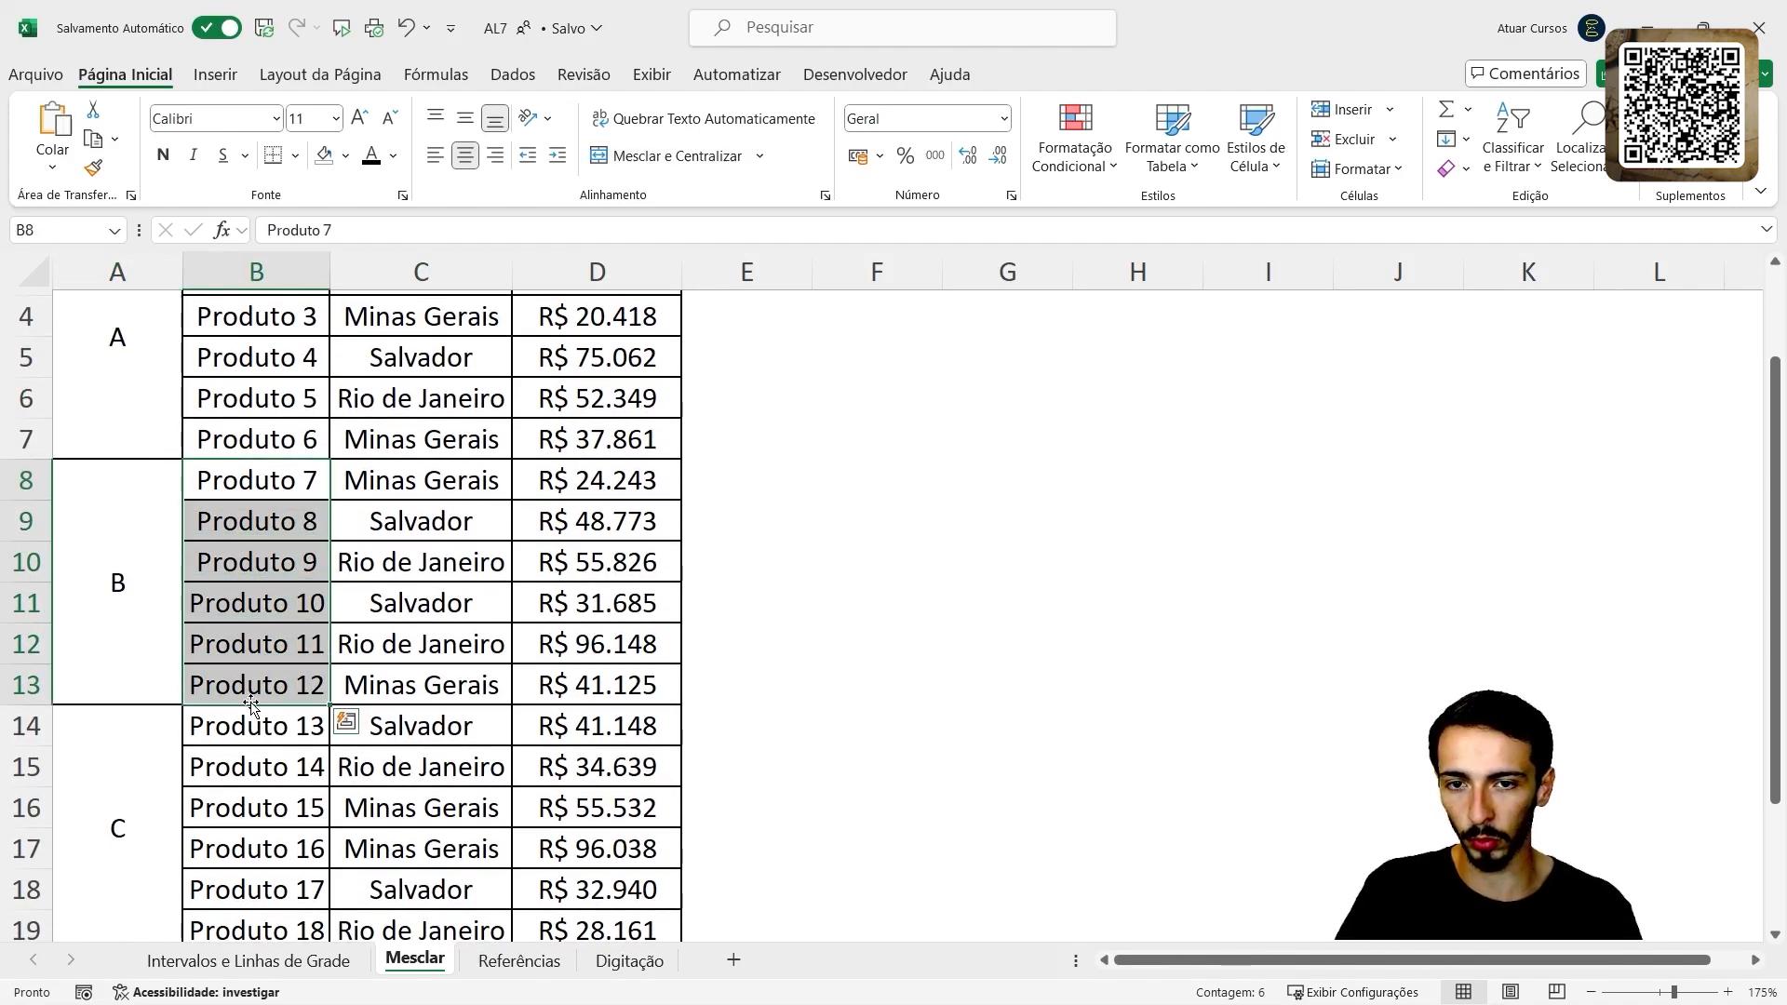
scroll(343, 722, down, 2)
click(144, 658)
drag(212, 503, 249, 692)
scroll(274, 651, up, 3)
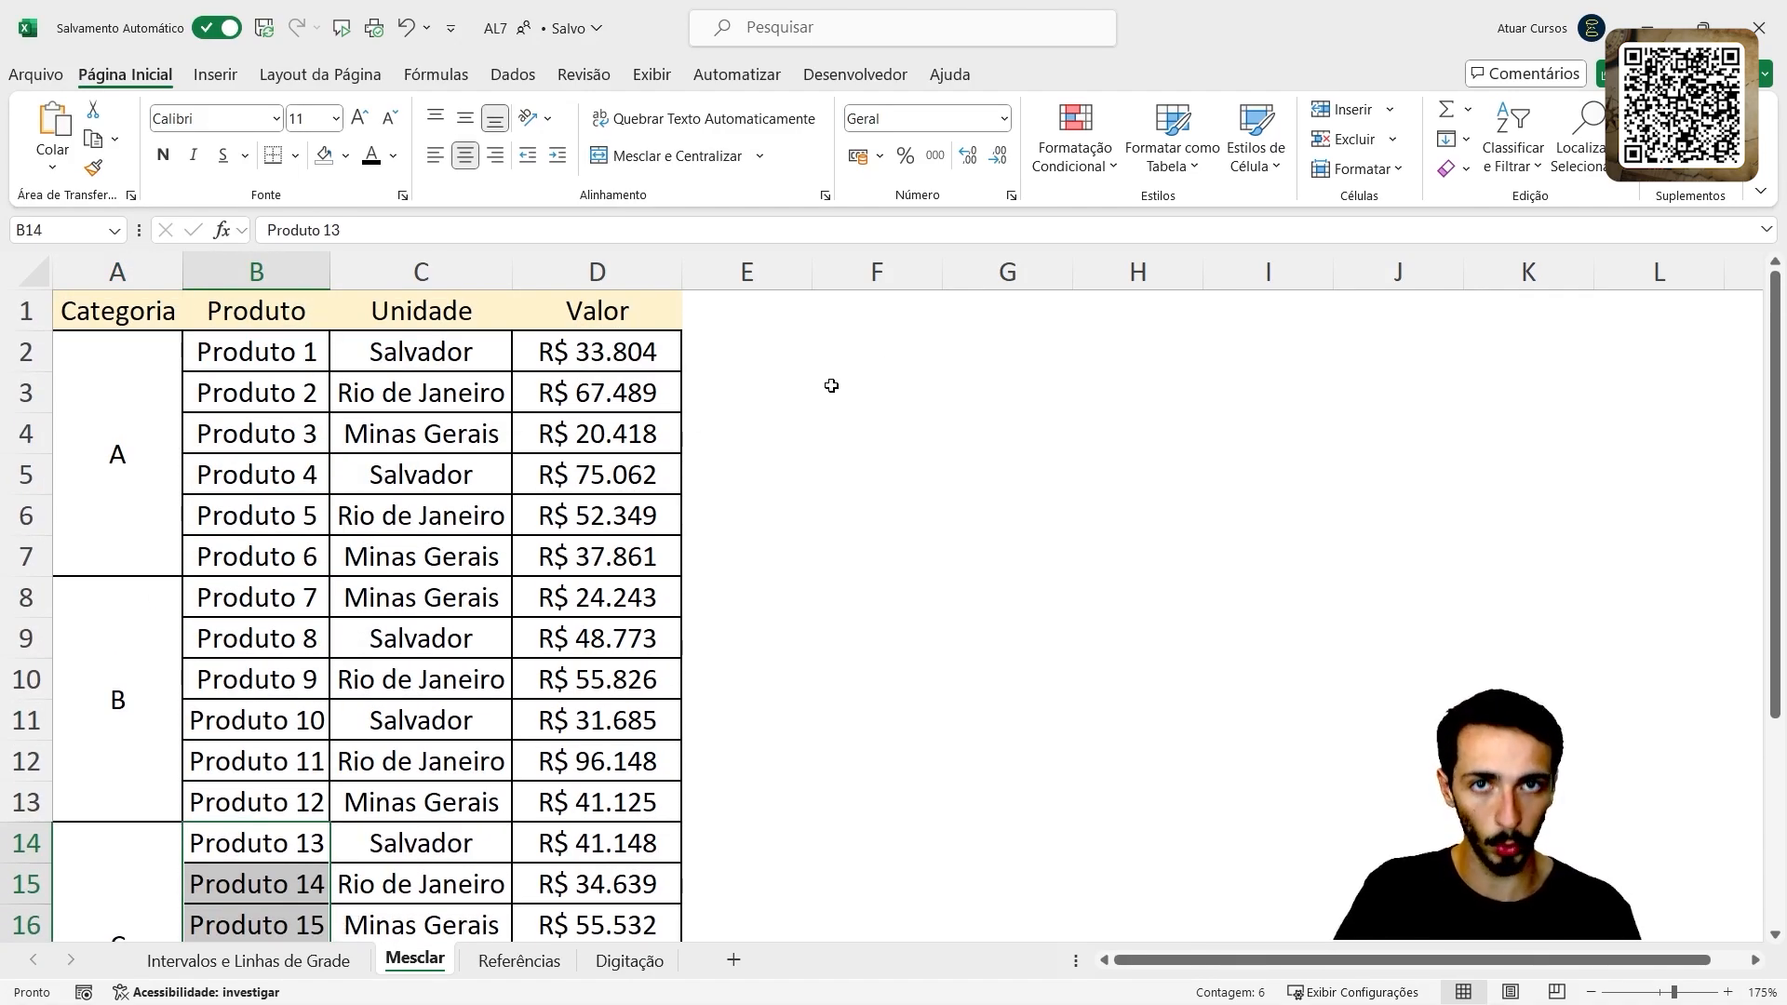
- Enter the formula =A2 in cell F2 to reference the merged category A cell, and inspect its result
click(855, 355)
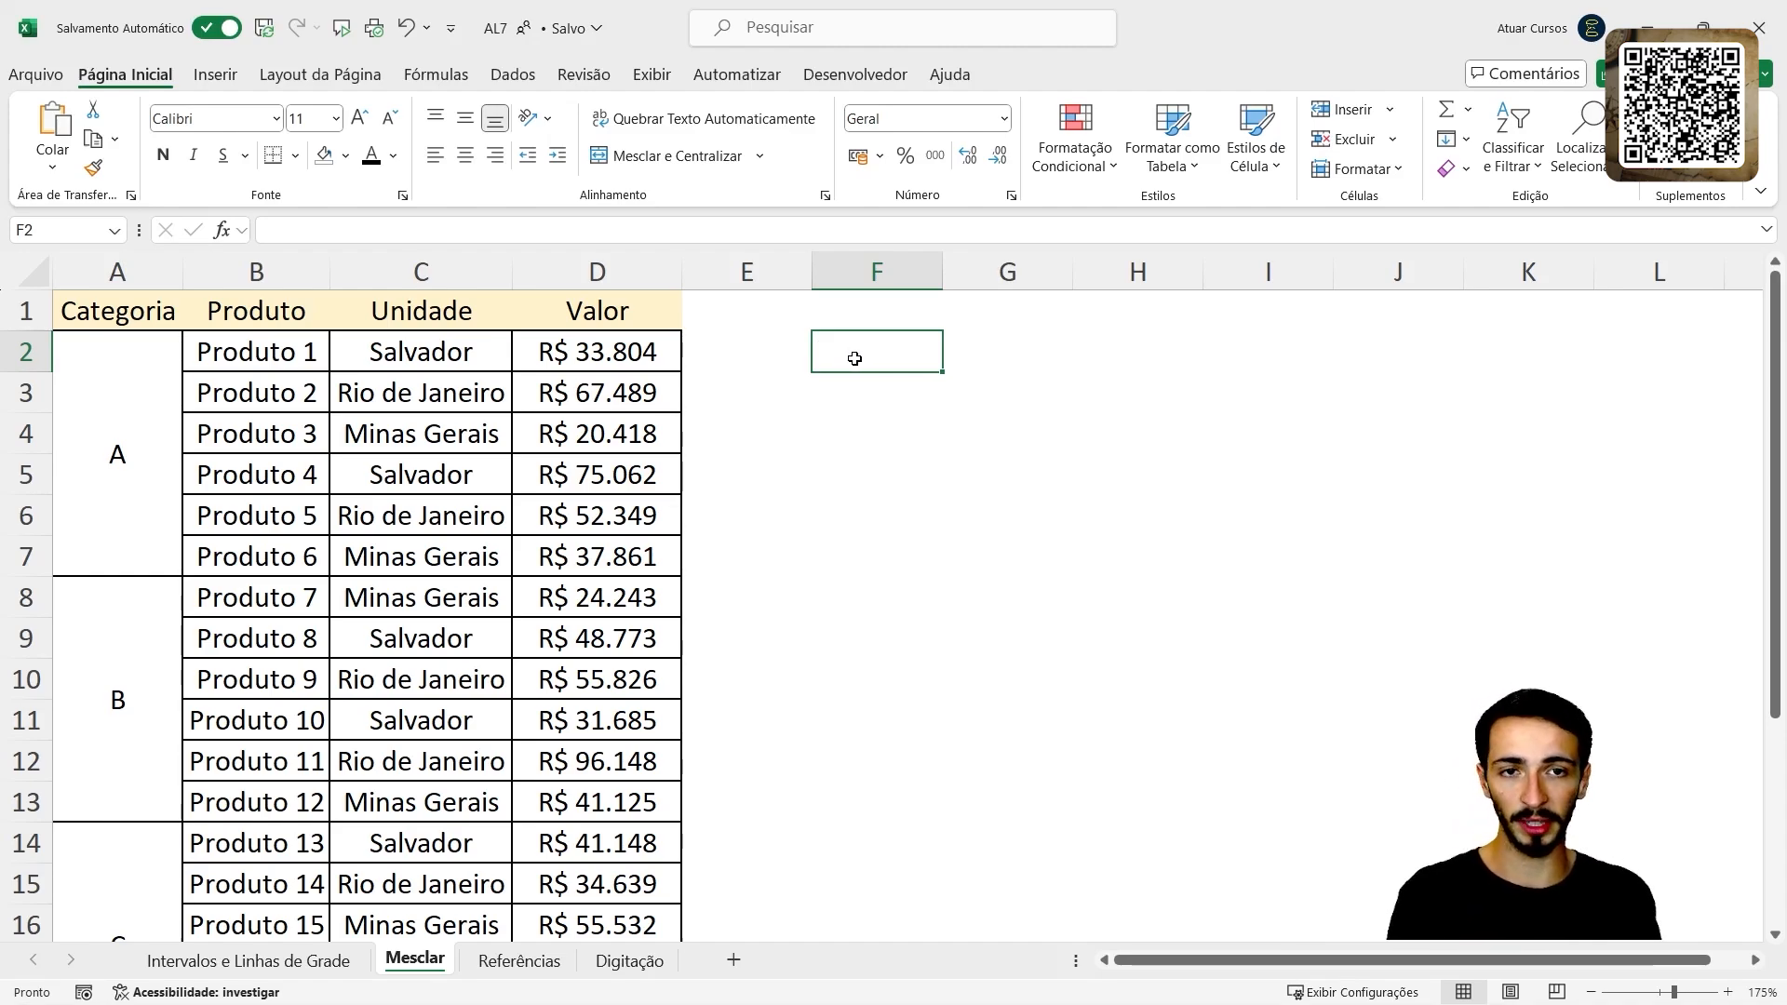
text(=)
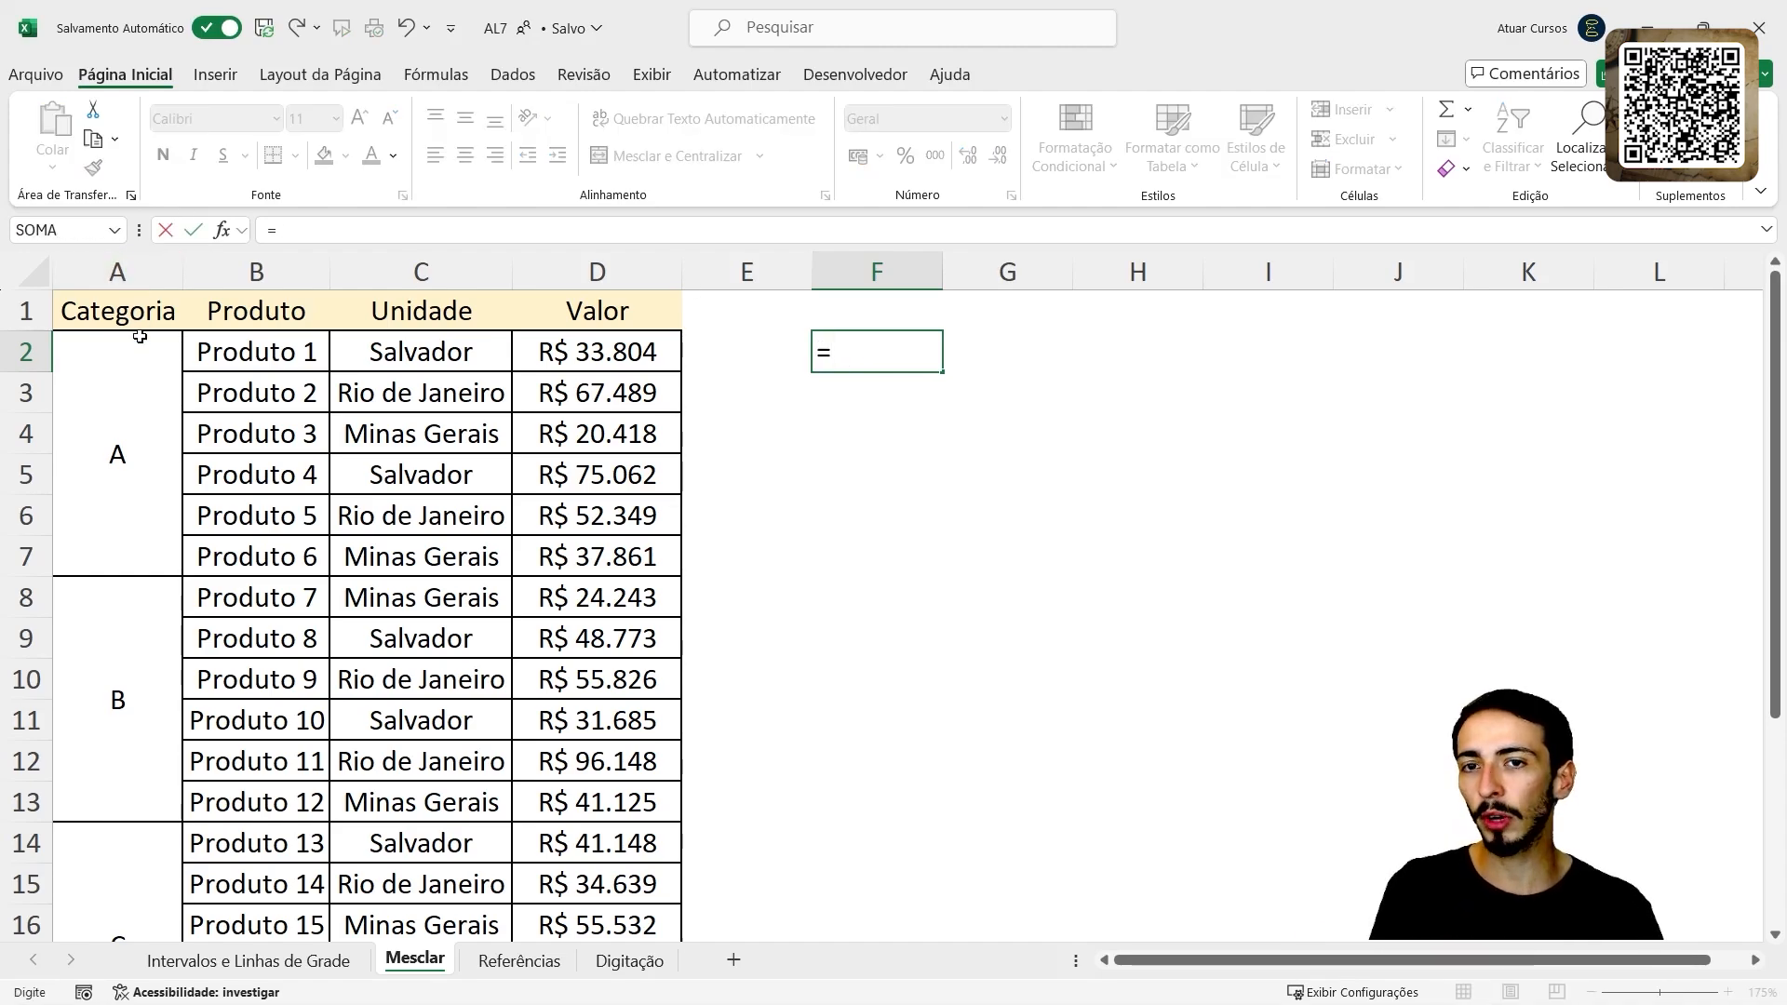
click(112, 354)
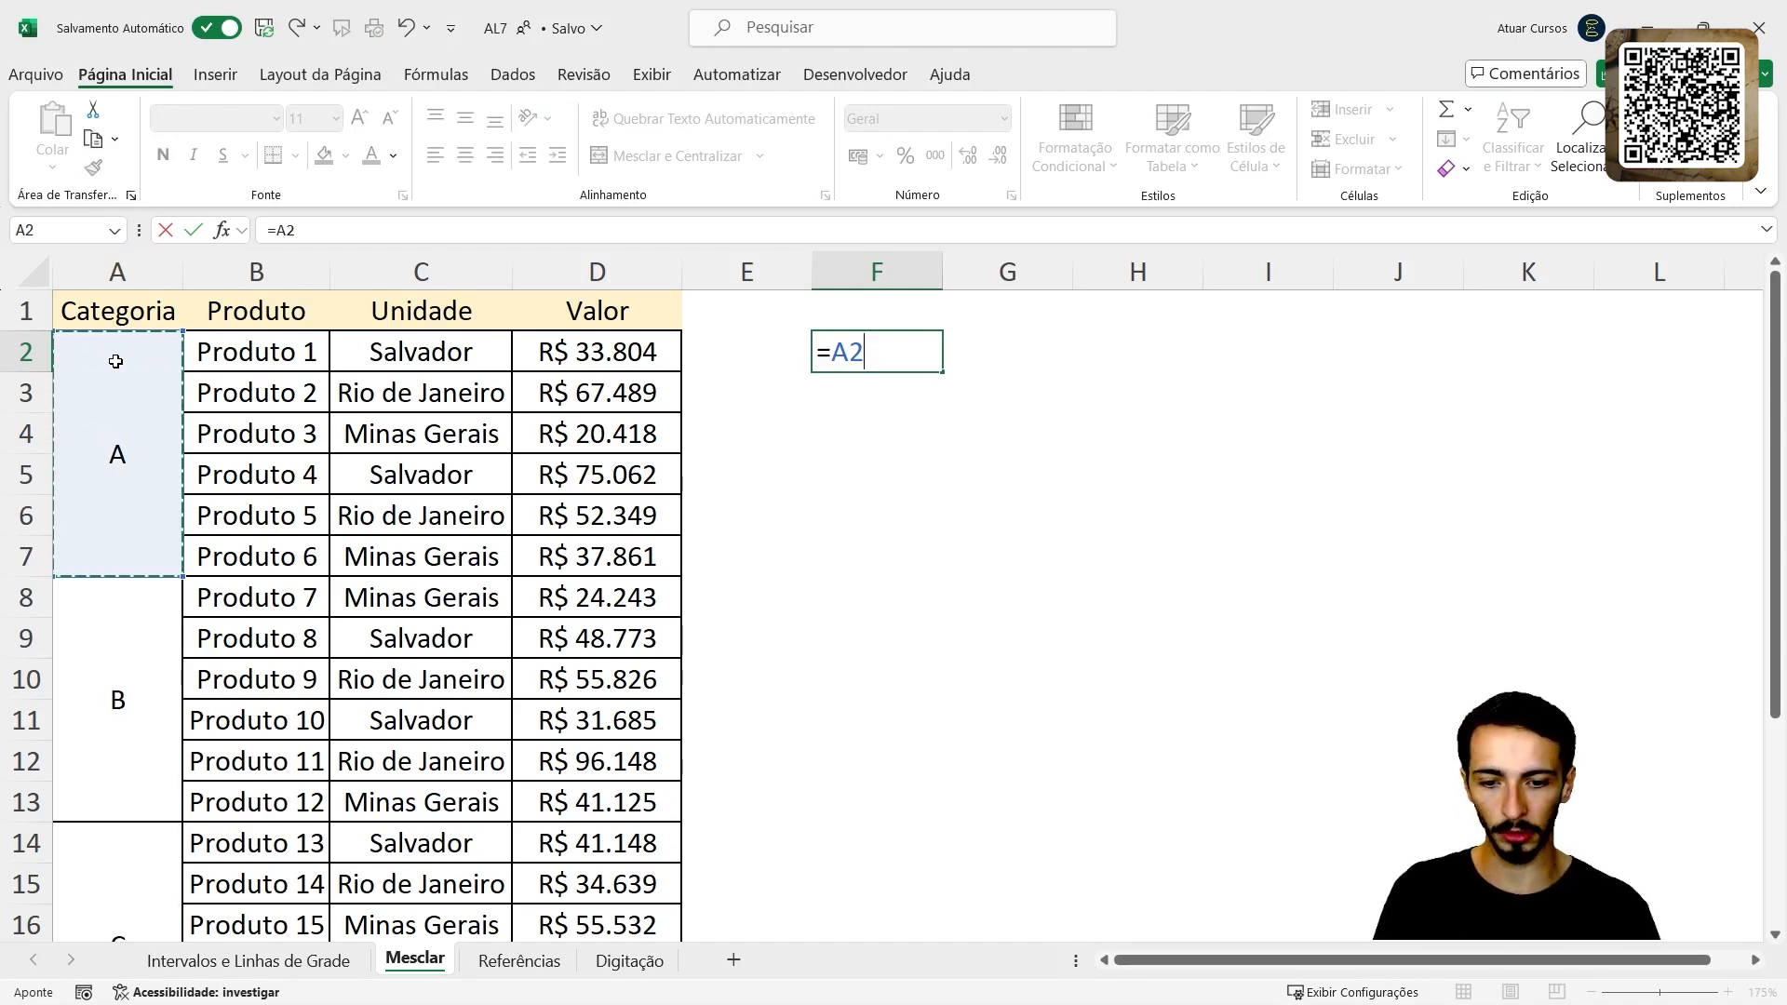
key(Return)
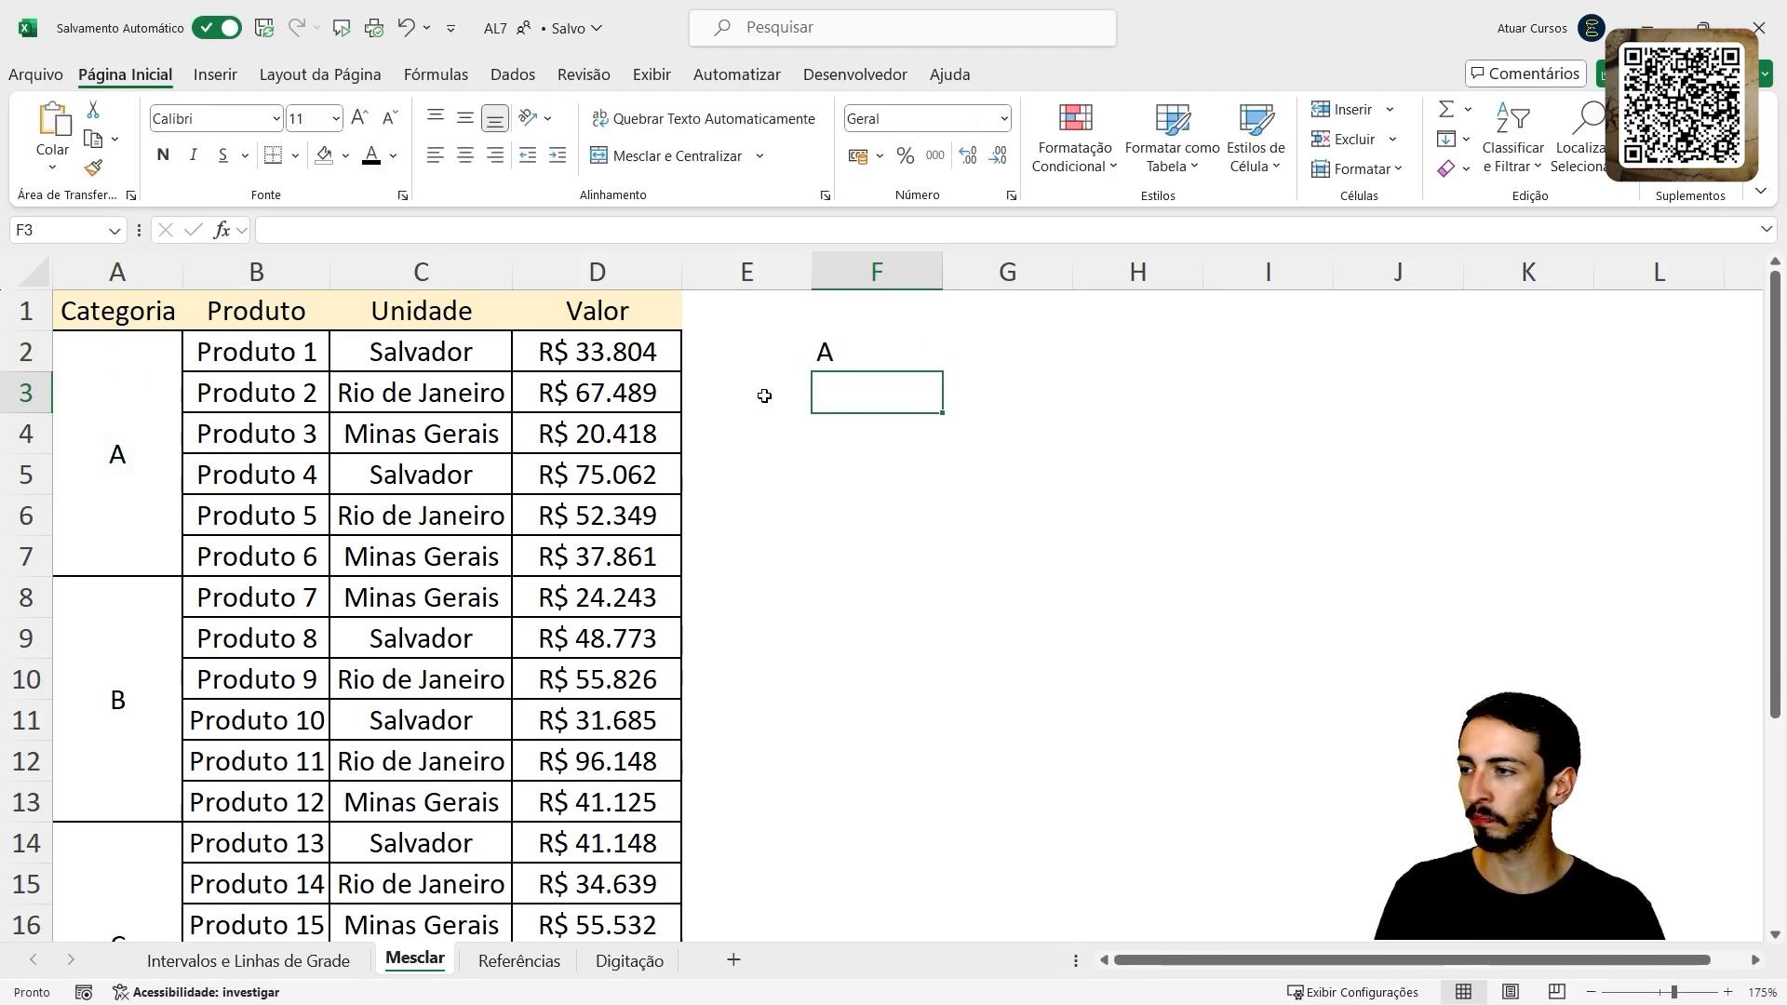
click(838, 353)
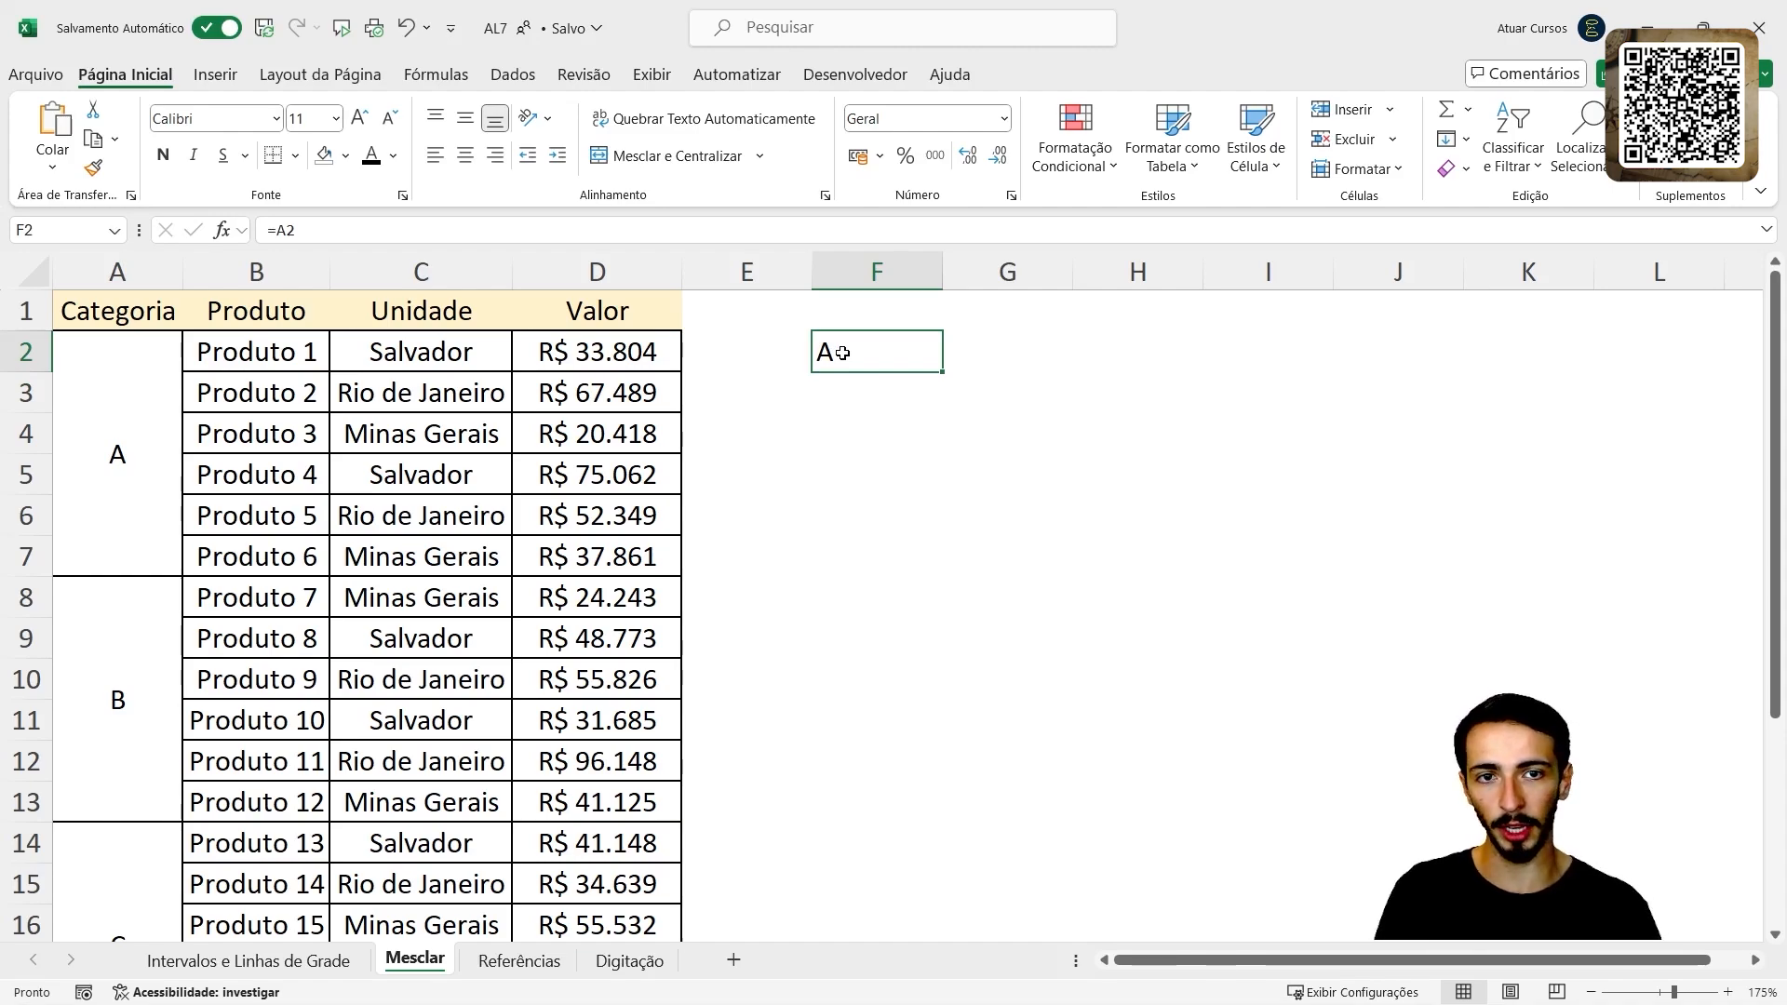
- Enter the formula =A3 in cell F3 and compare its result with F2 and the merged category A cell
click(859, 397)
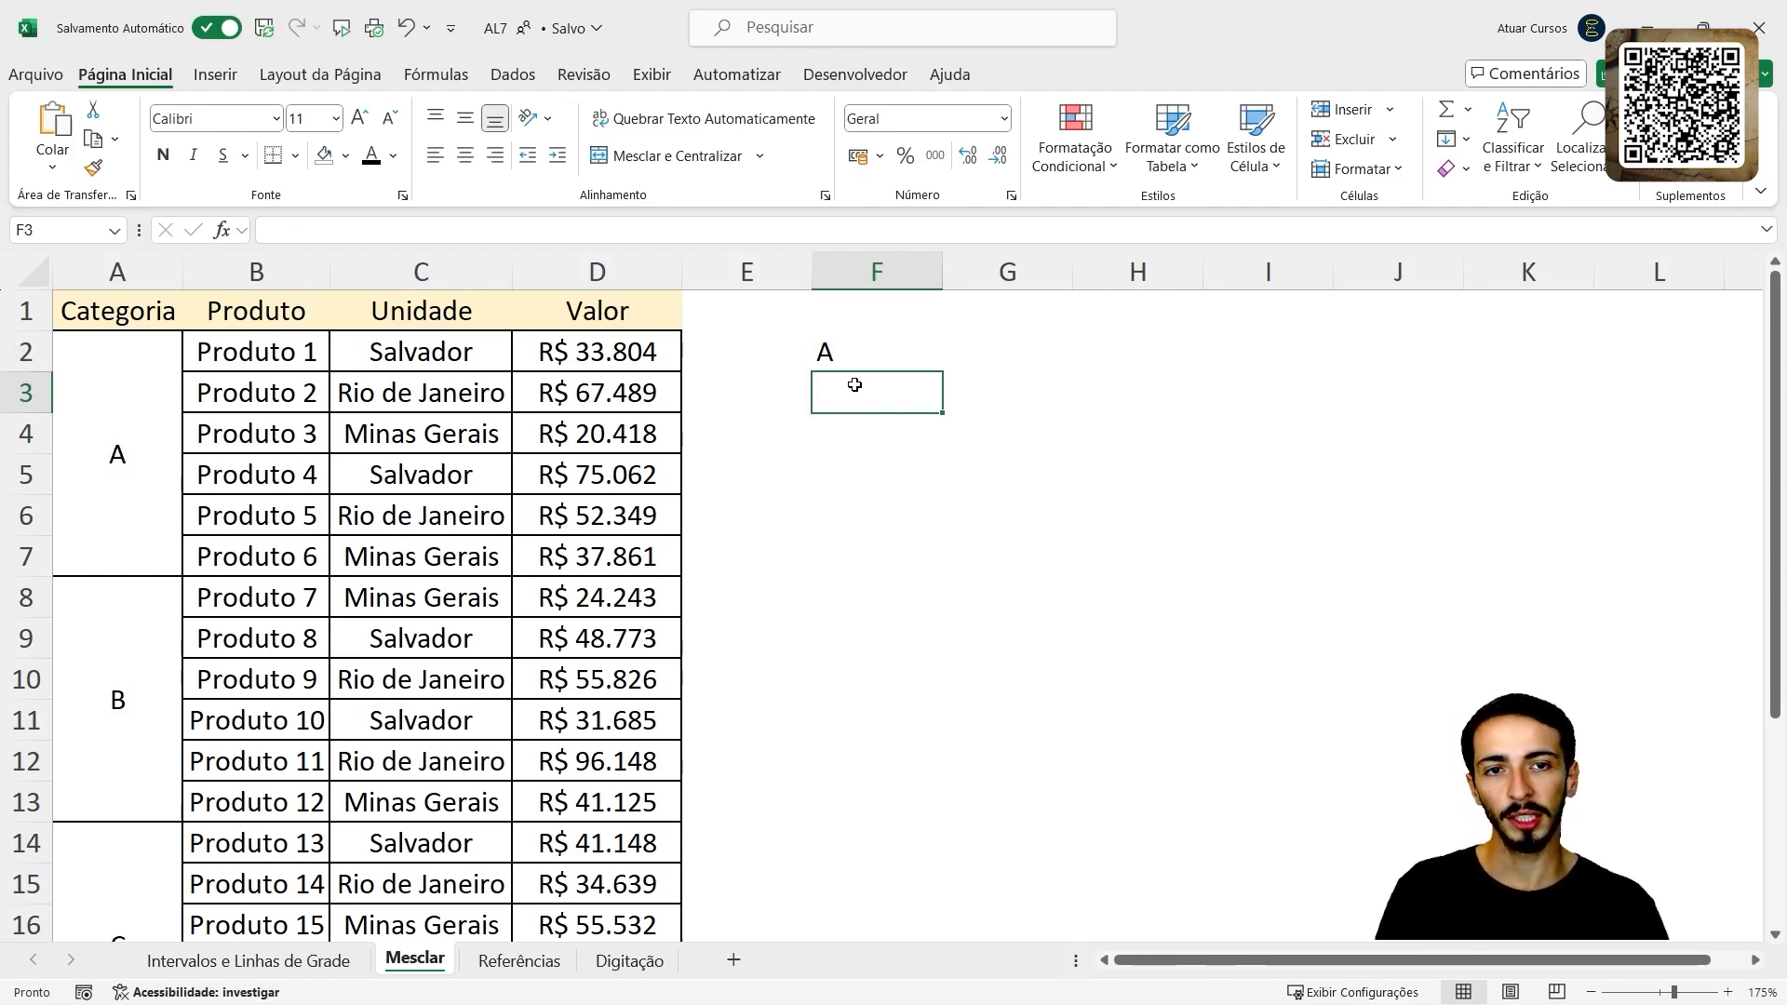
text(=a3)
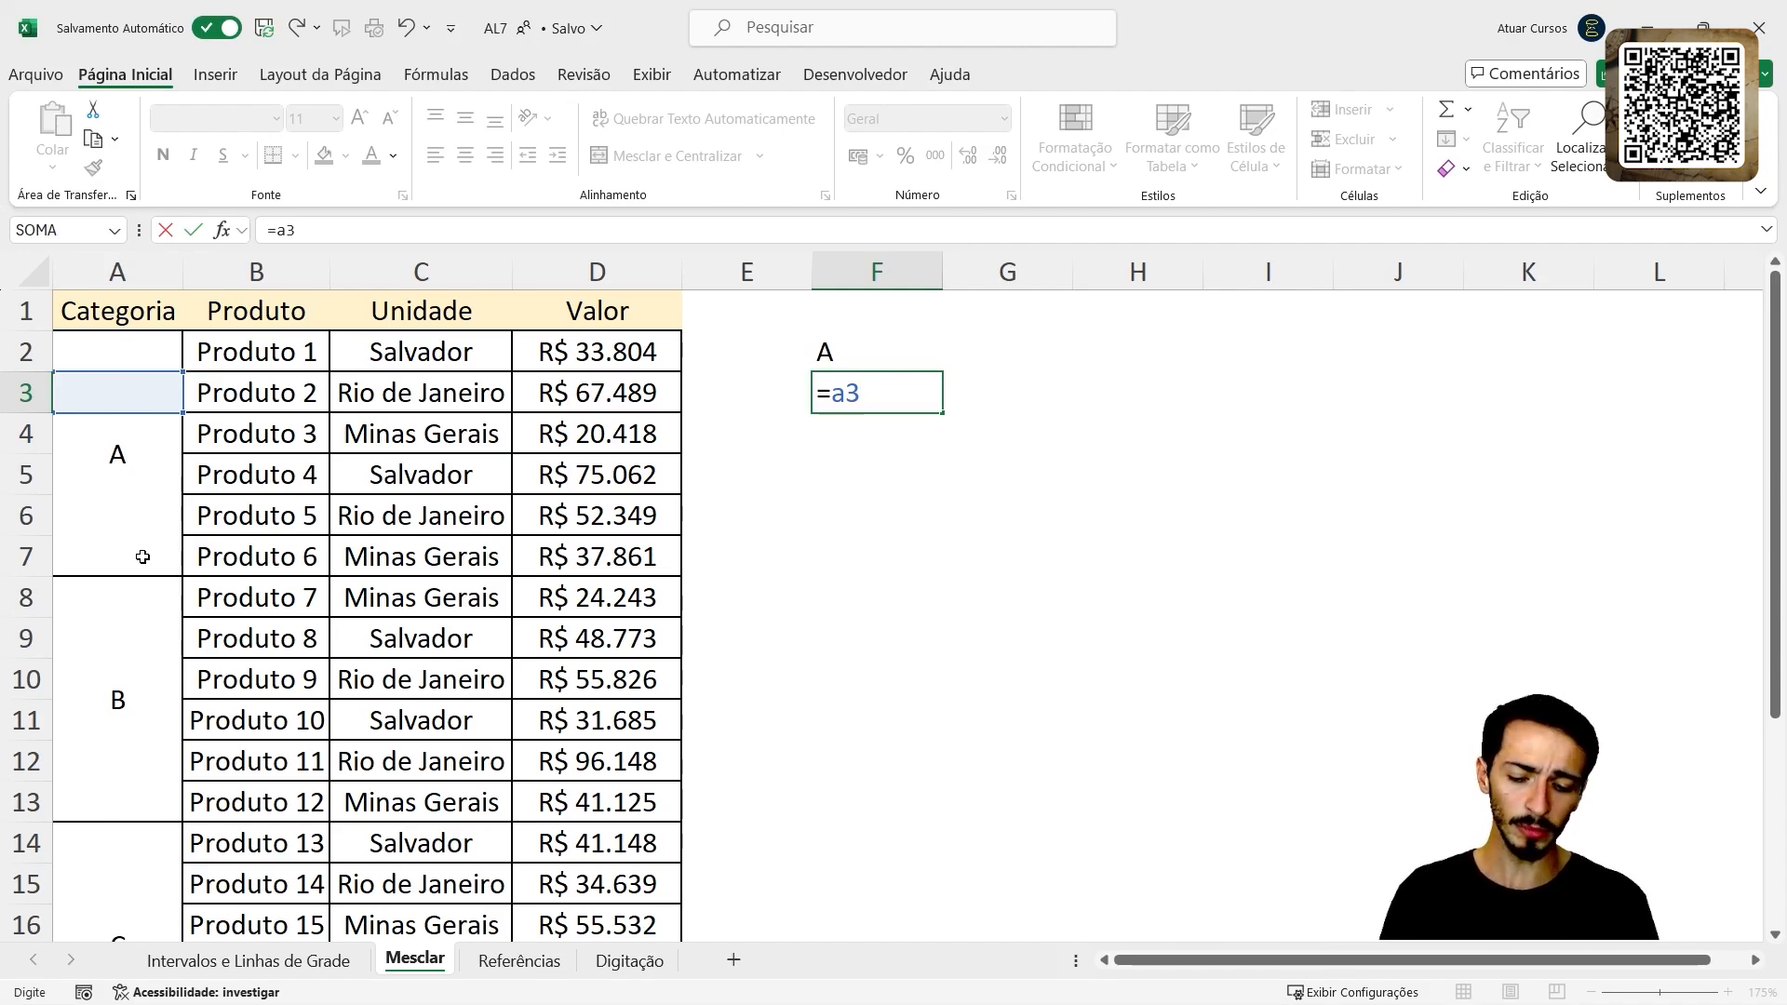
key(Return)
click(875, 365)
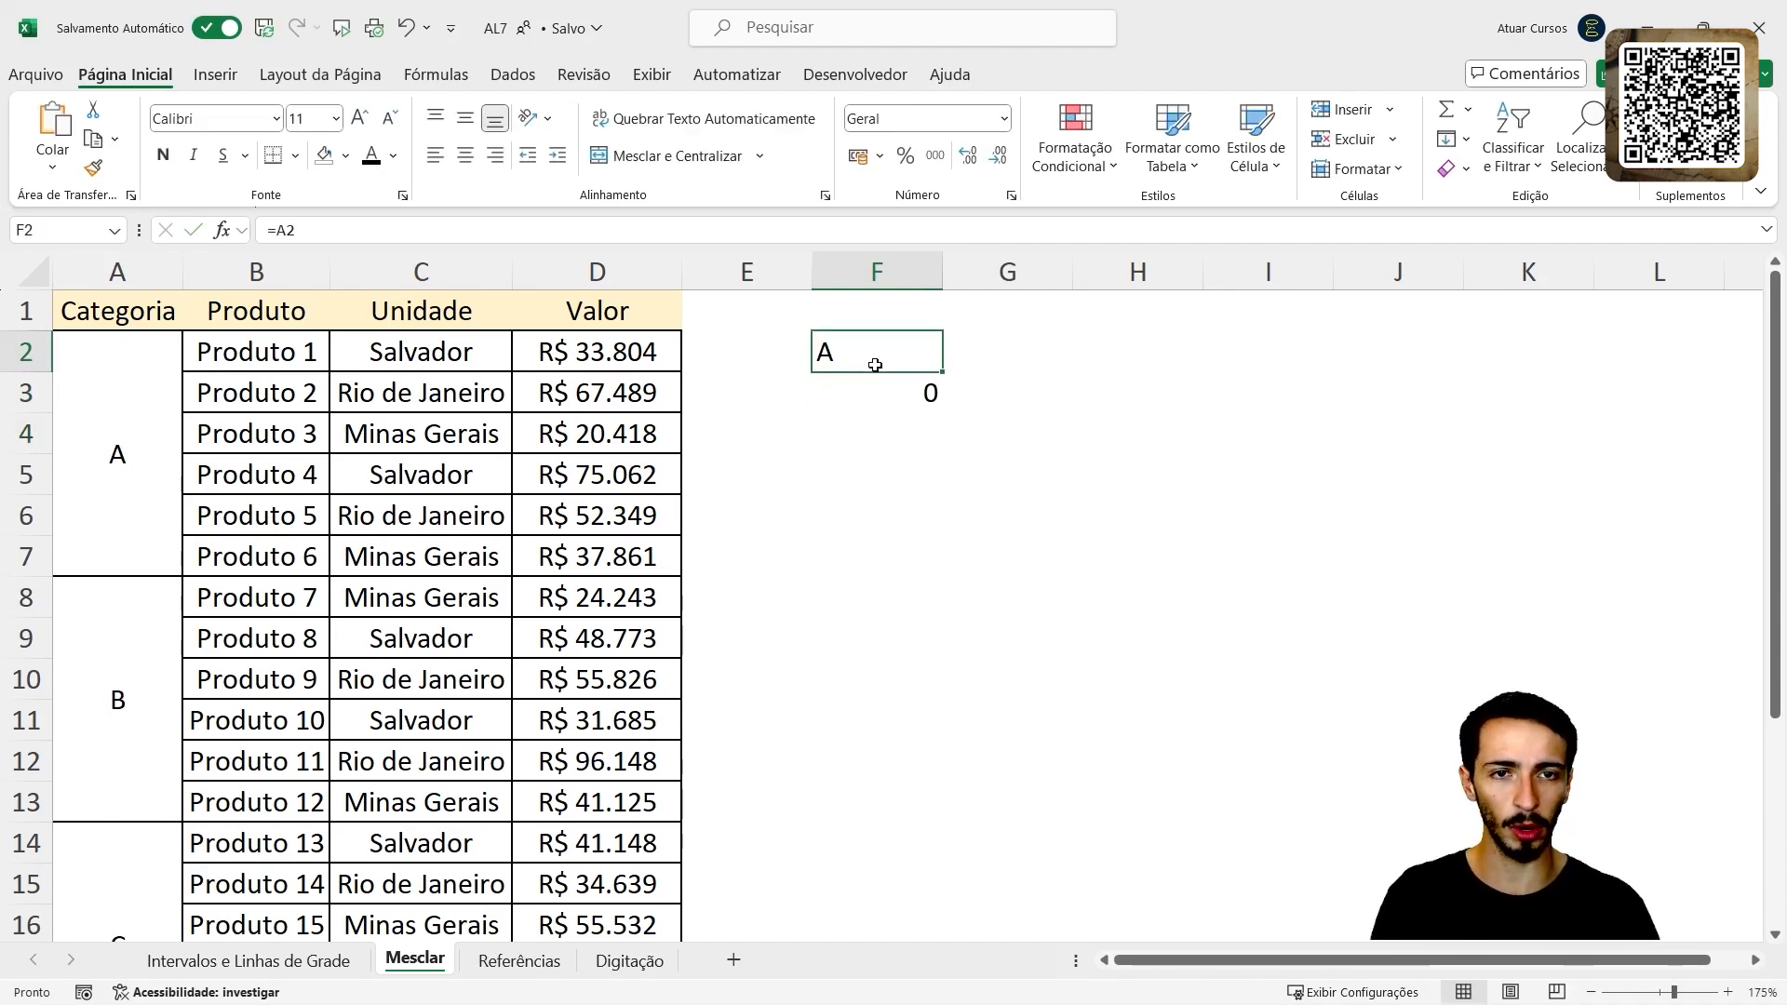
drag(874, 365, 889, 396)
click(85, 407)
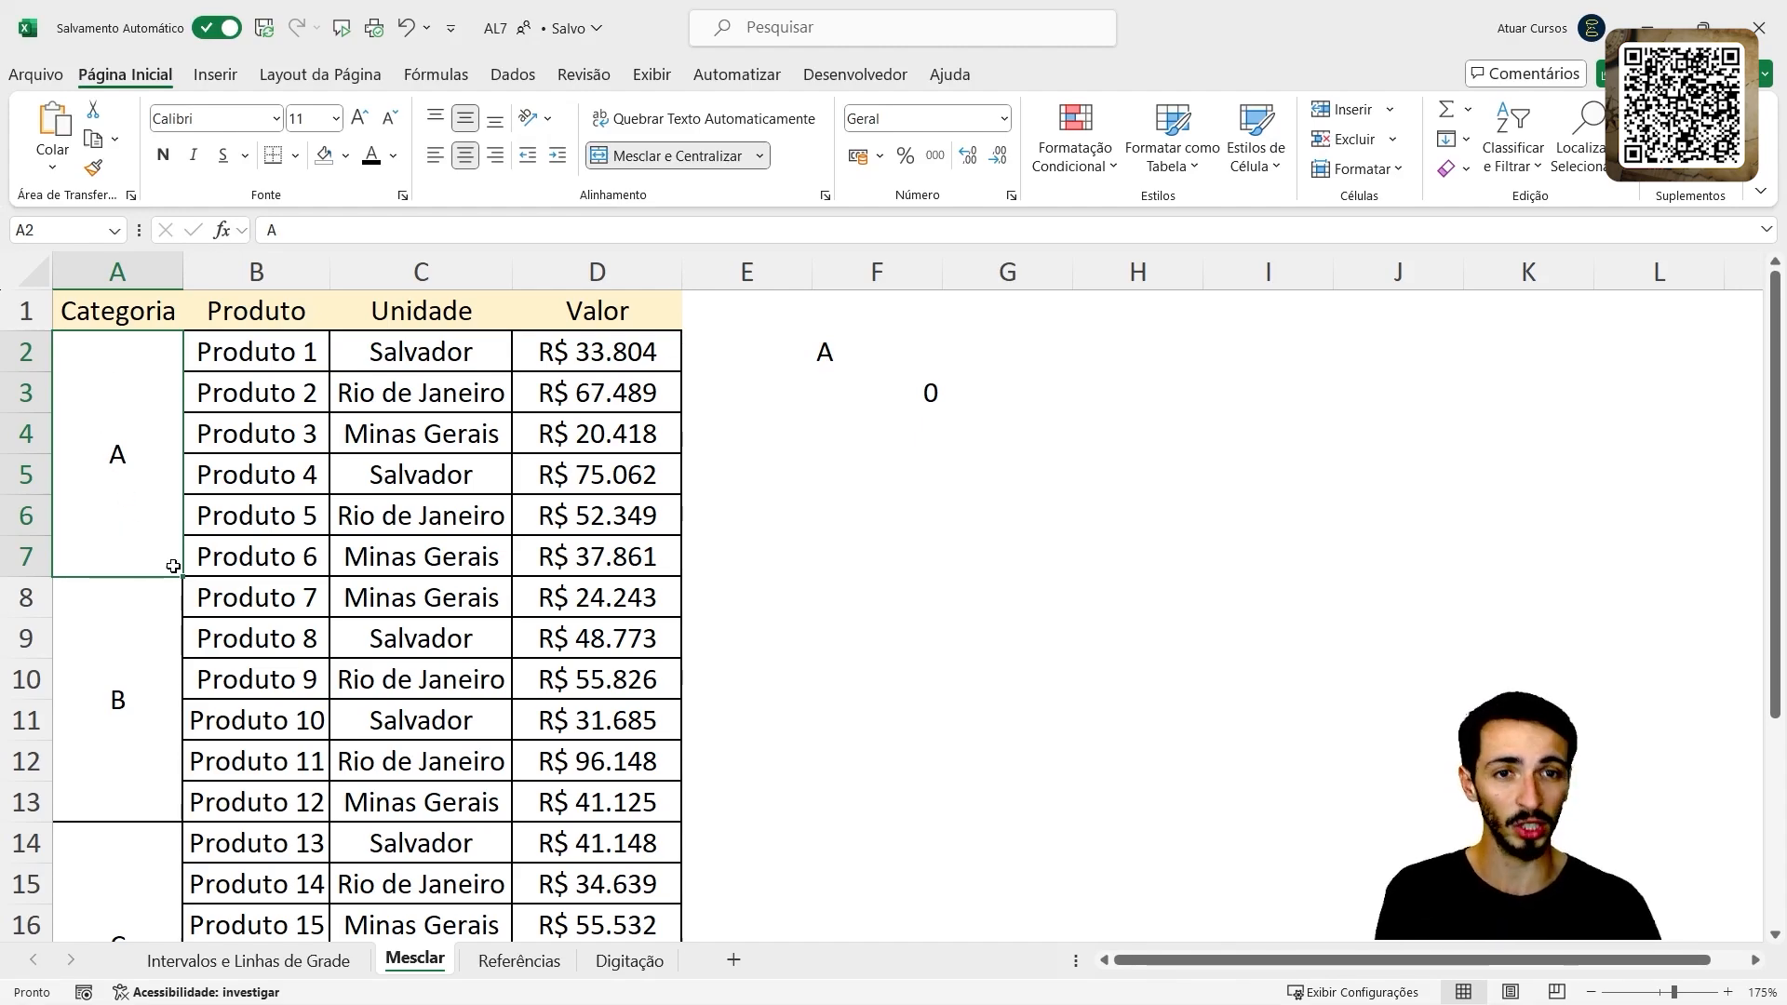
click(860, 370)
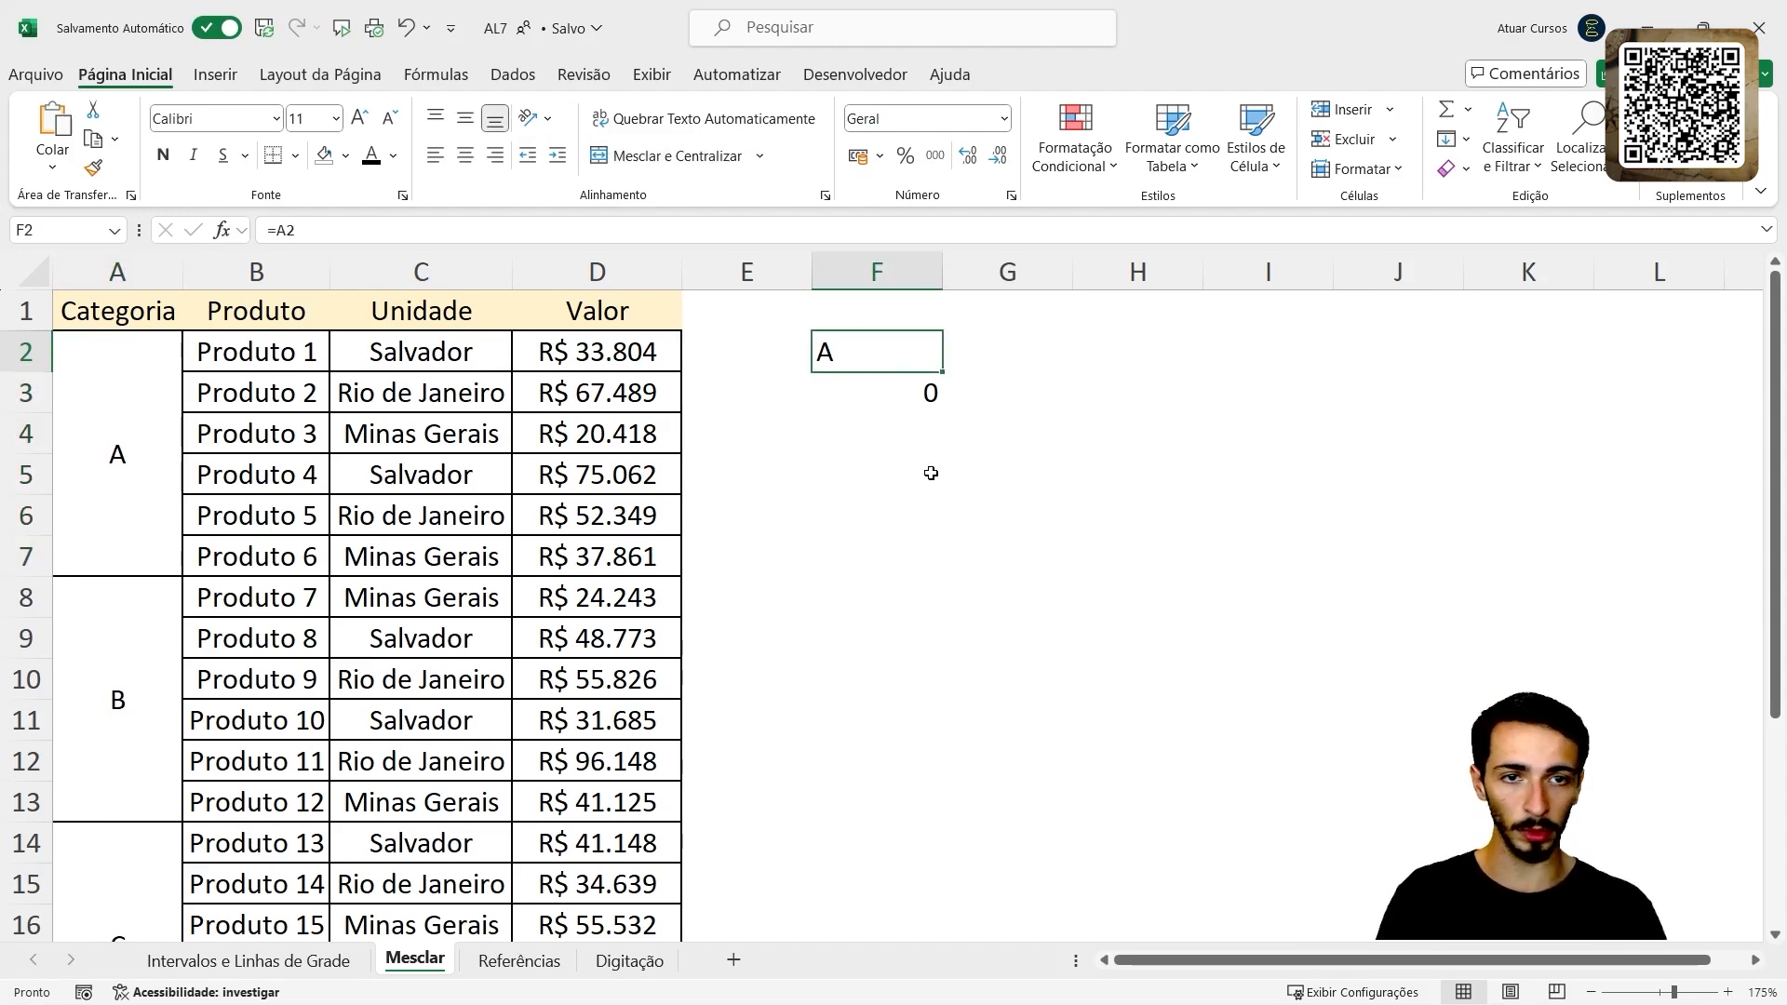
- Start a CONT.SE formula in cell H2
click(1084, 353)
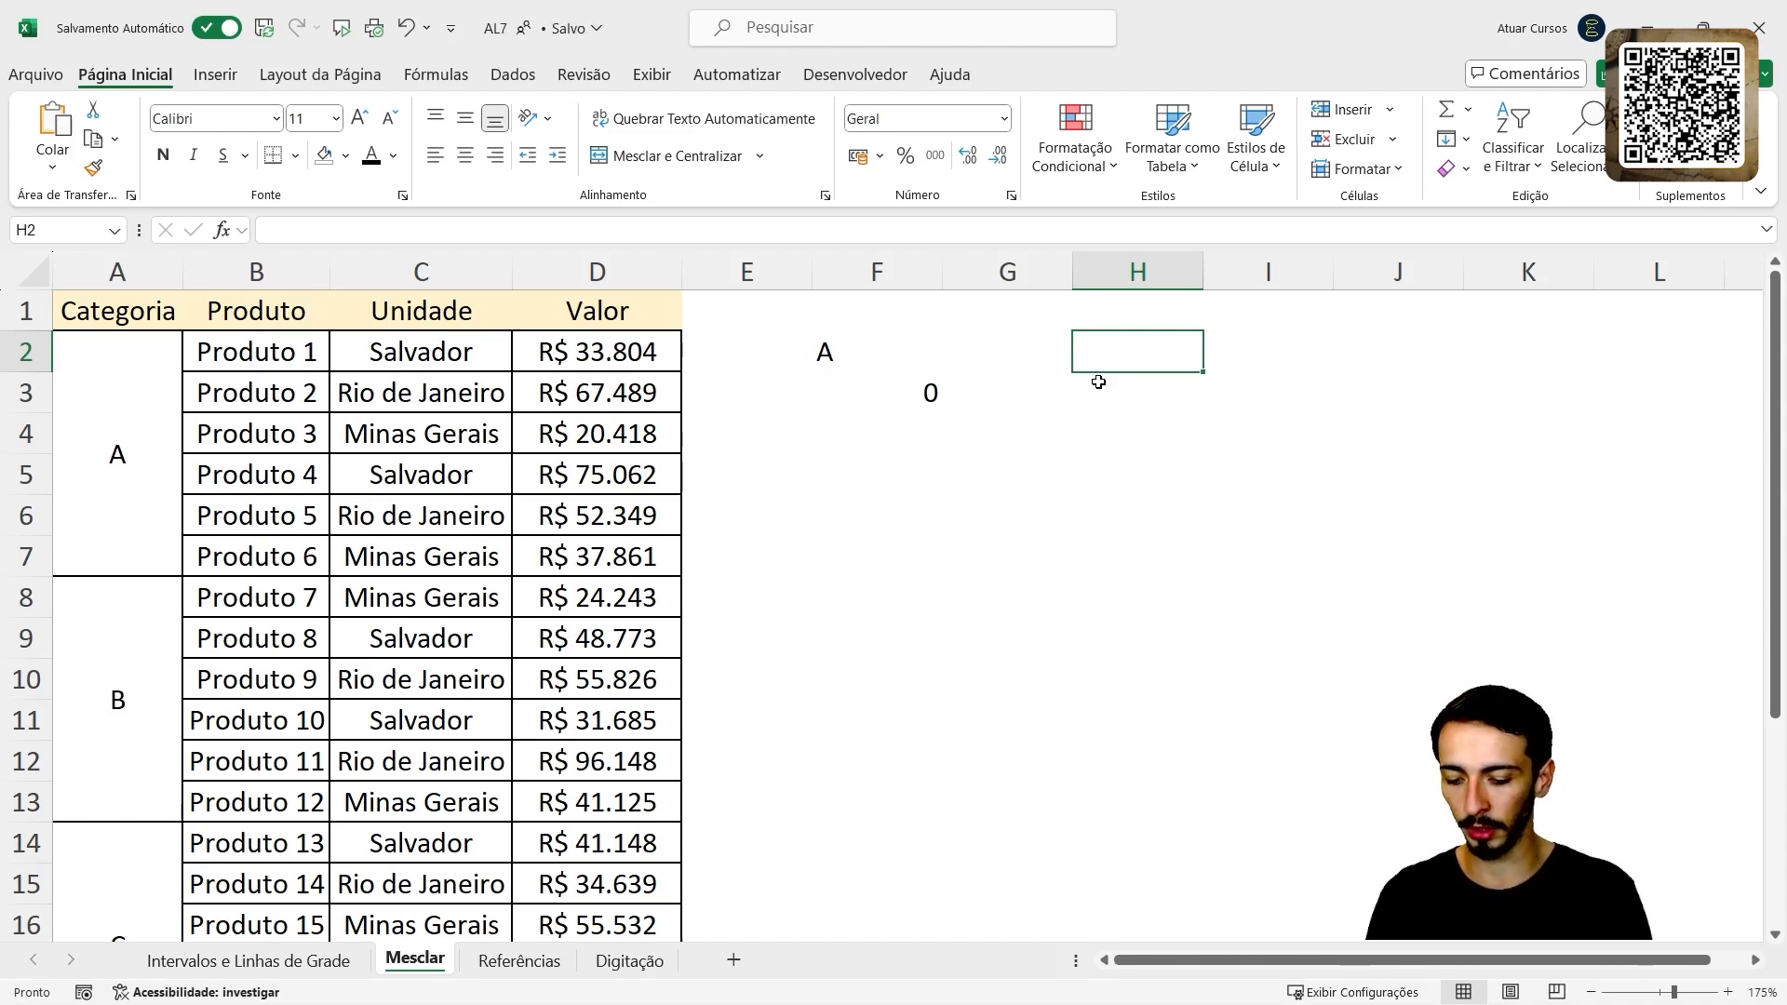
text(=cont.se)
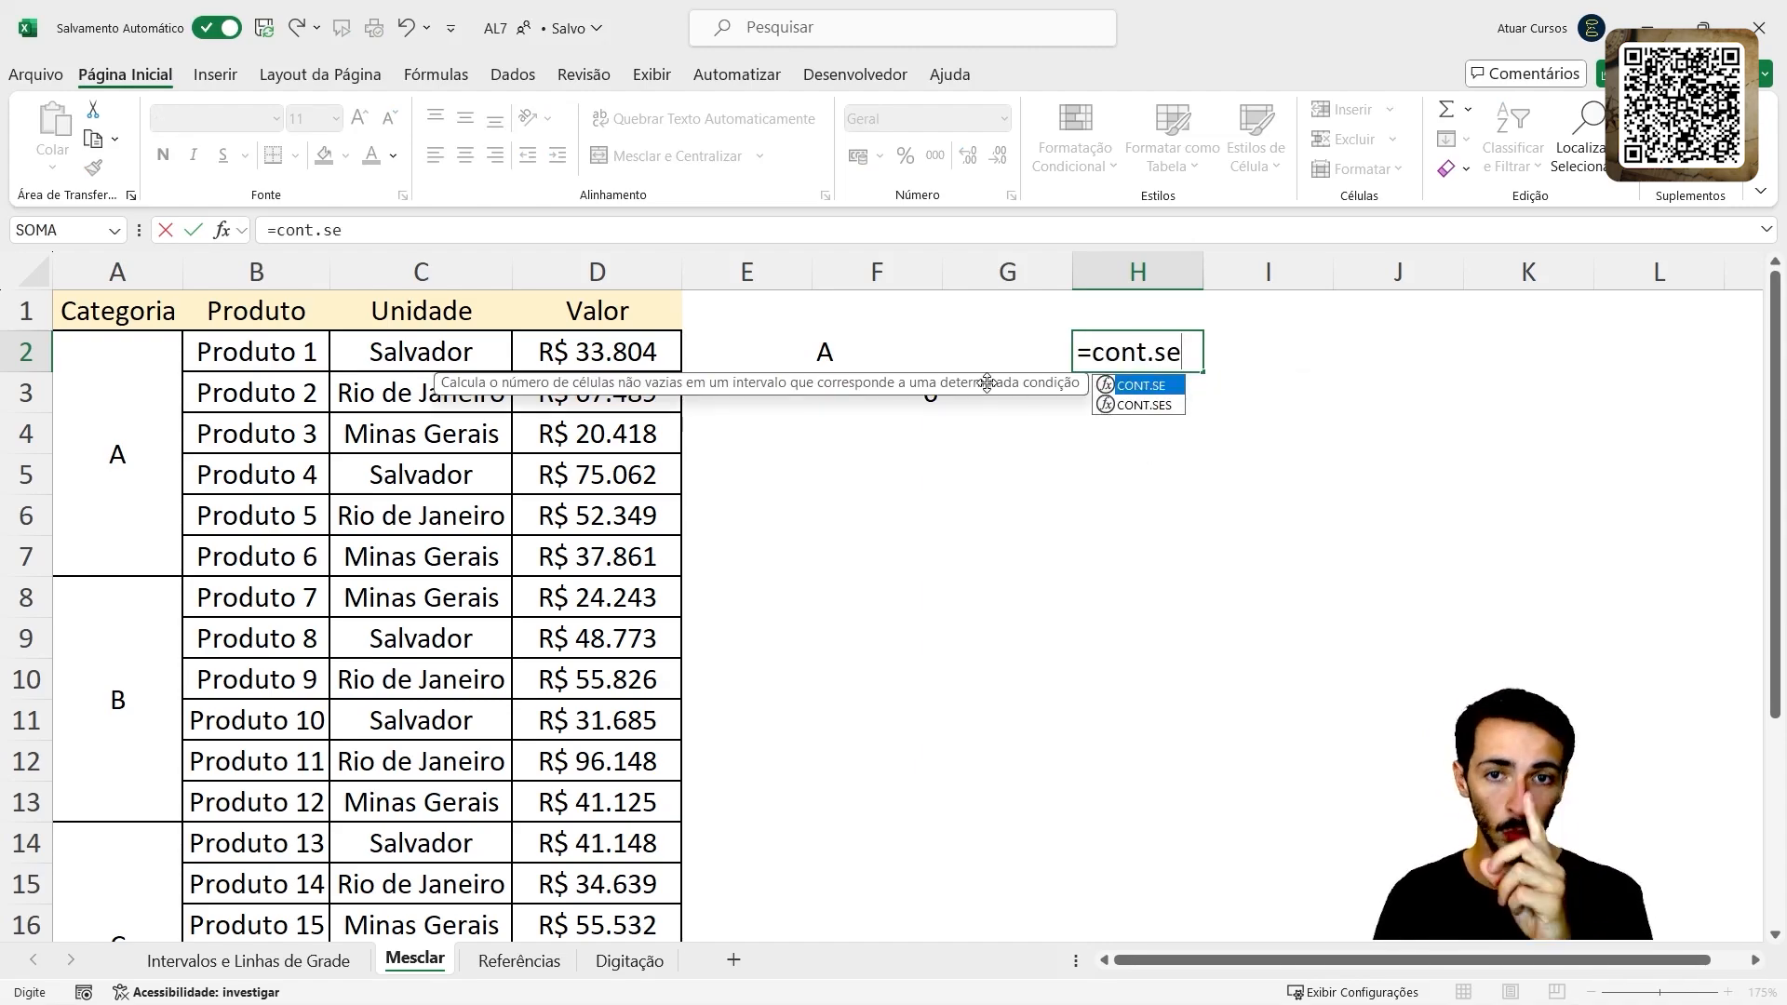
- Complete a CONT.SE formula in H2 that counts the criterion "a" in the merged category cell A2
key(Tab)
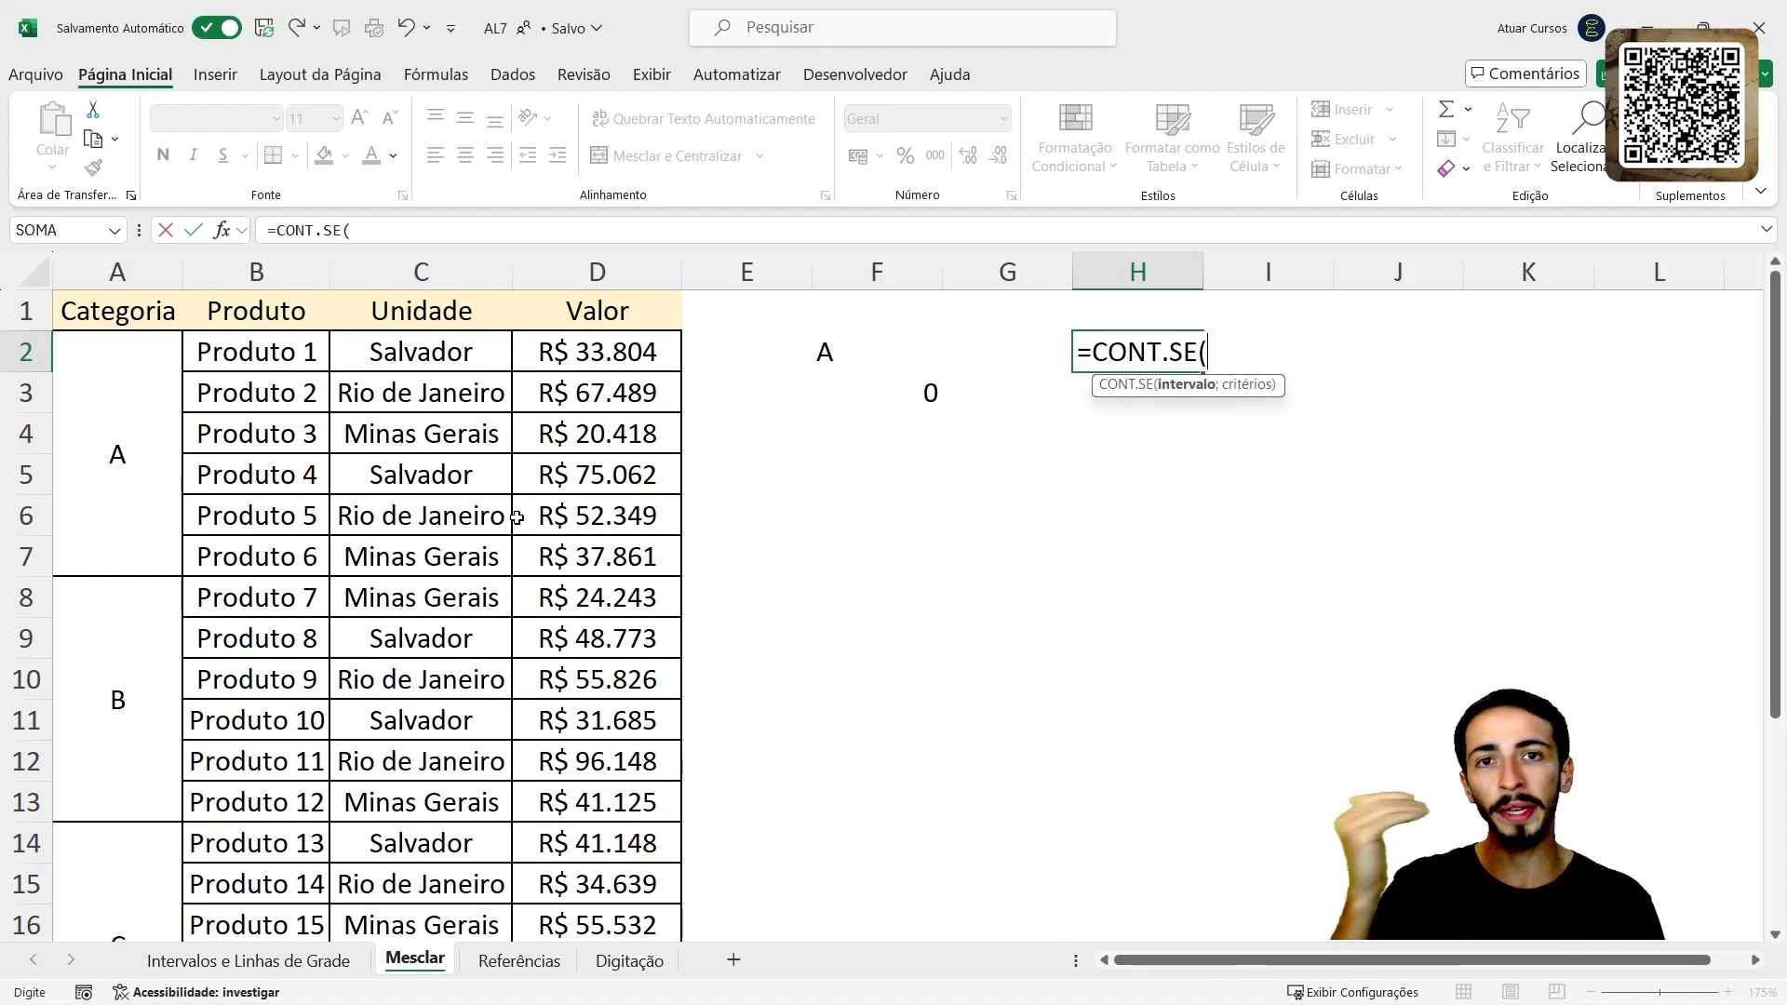
click(102, 355)
drag(132, 506, 98, 570)
text(;)
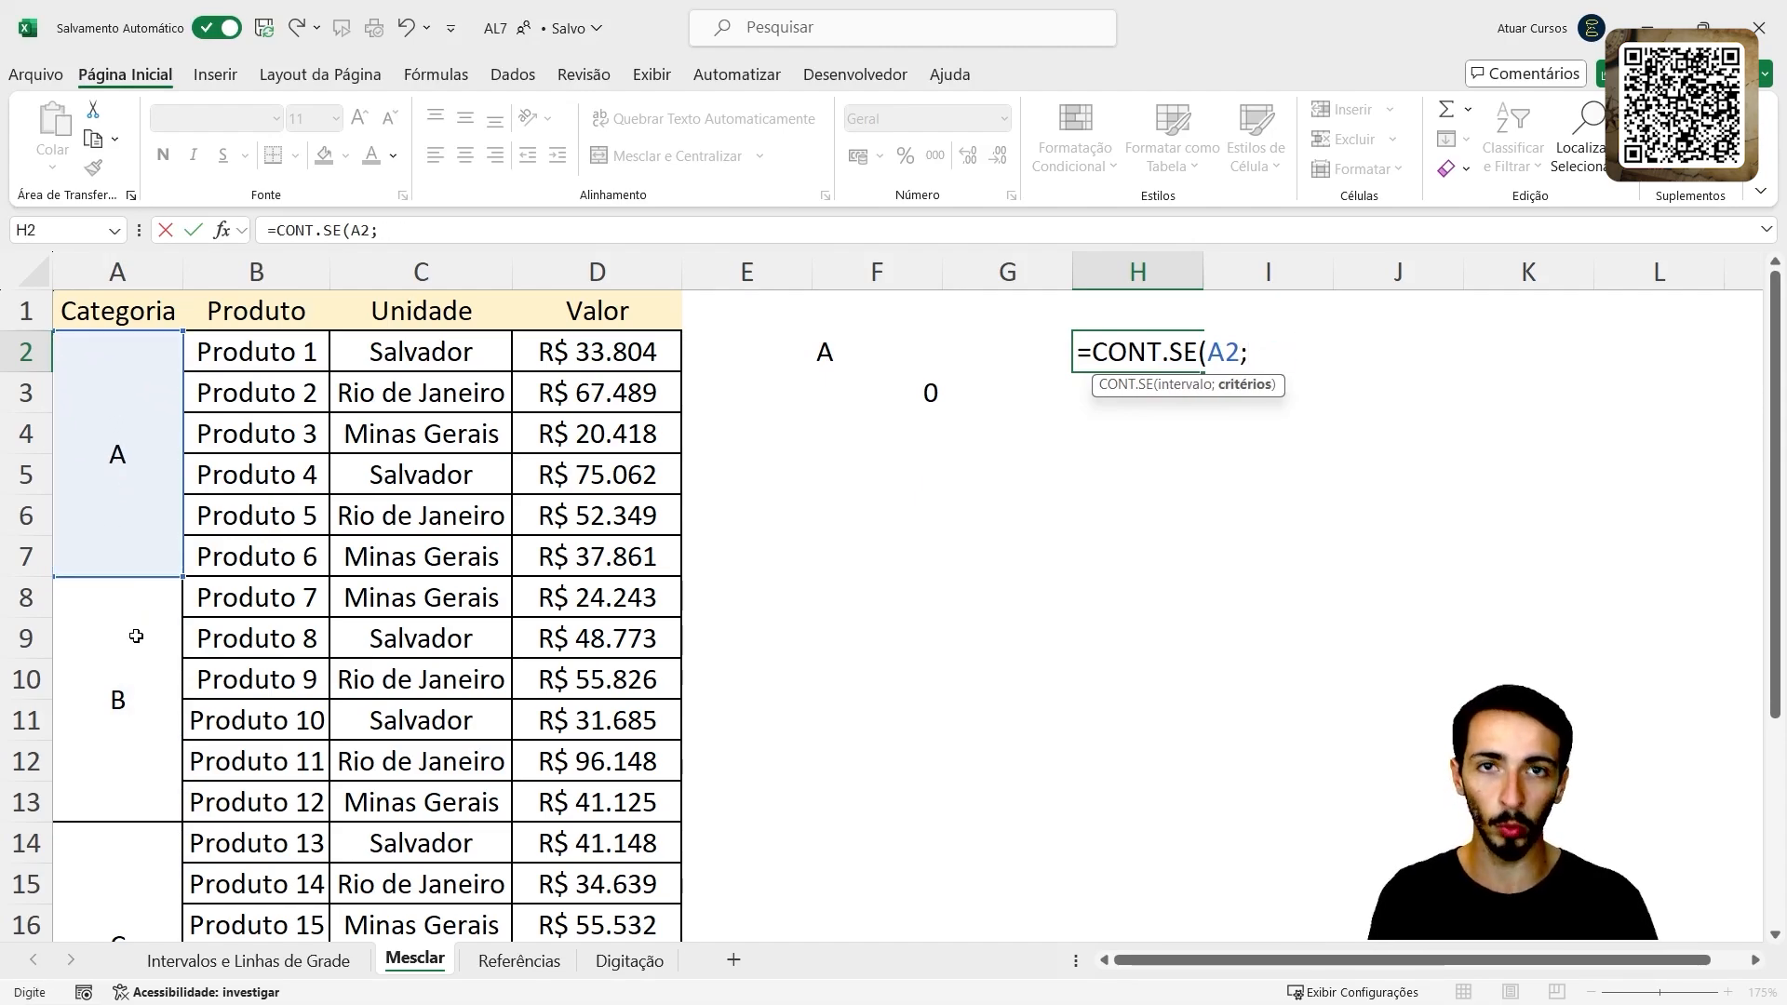
text(")
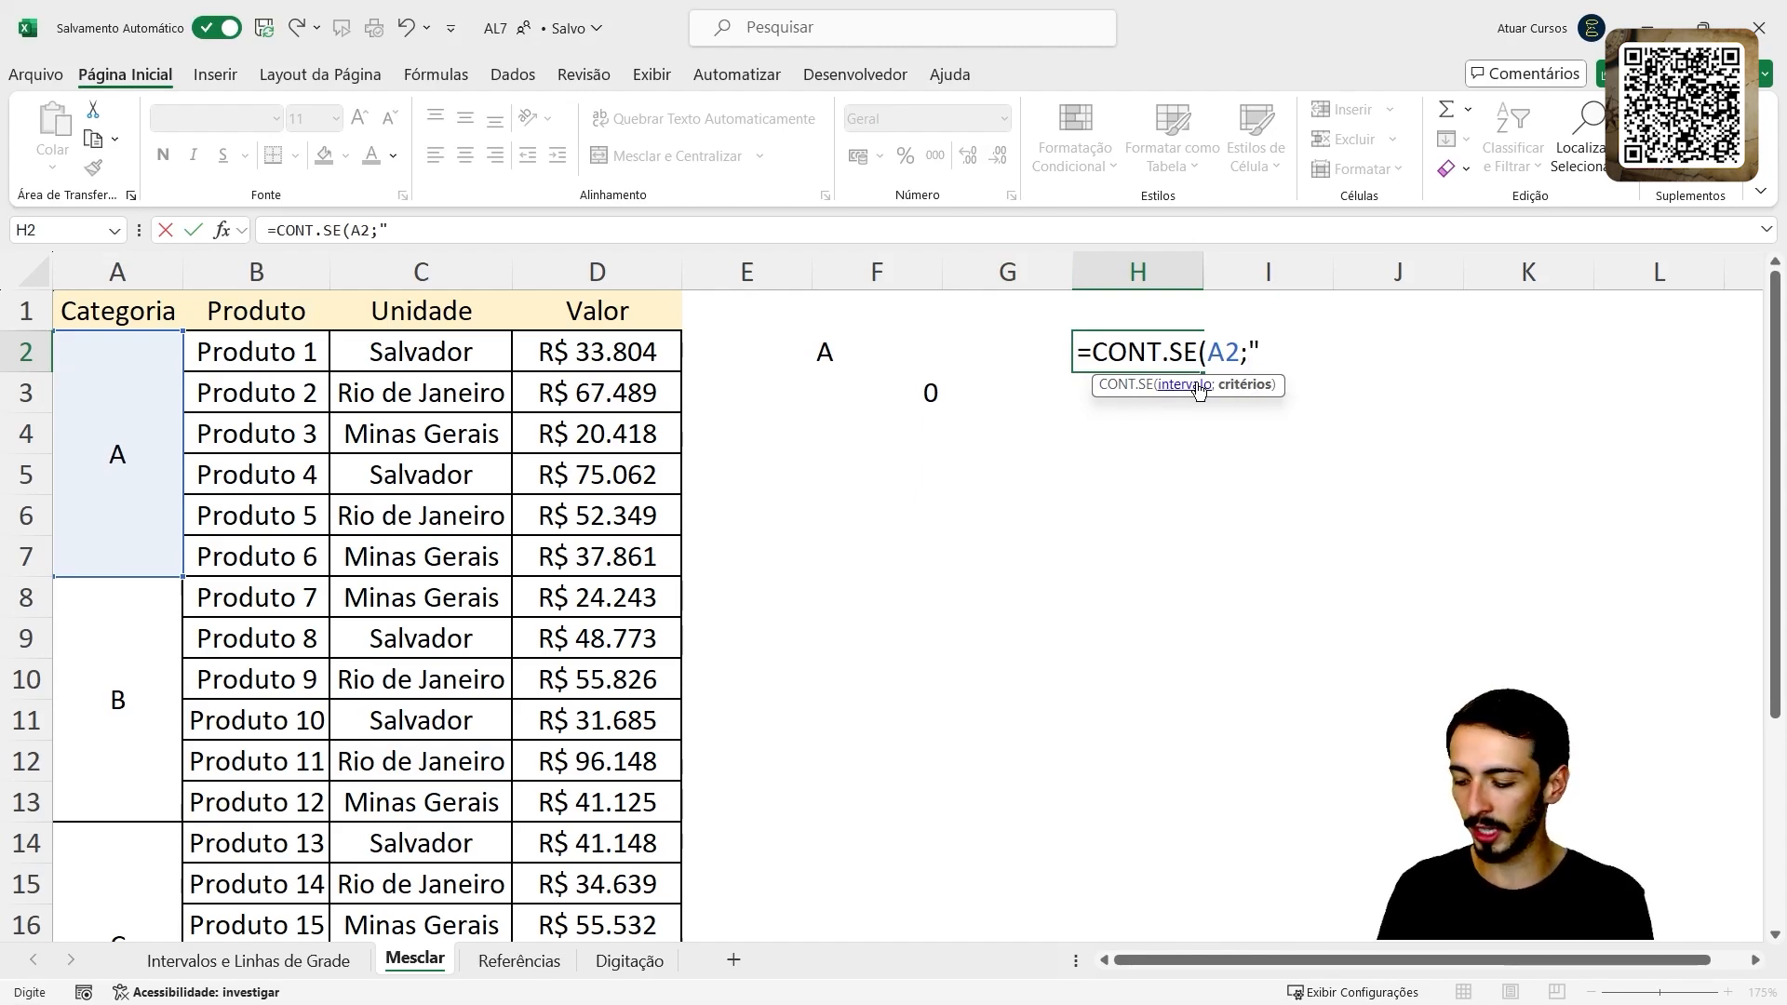
text(a")
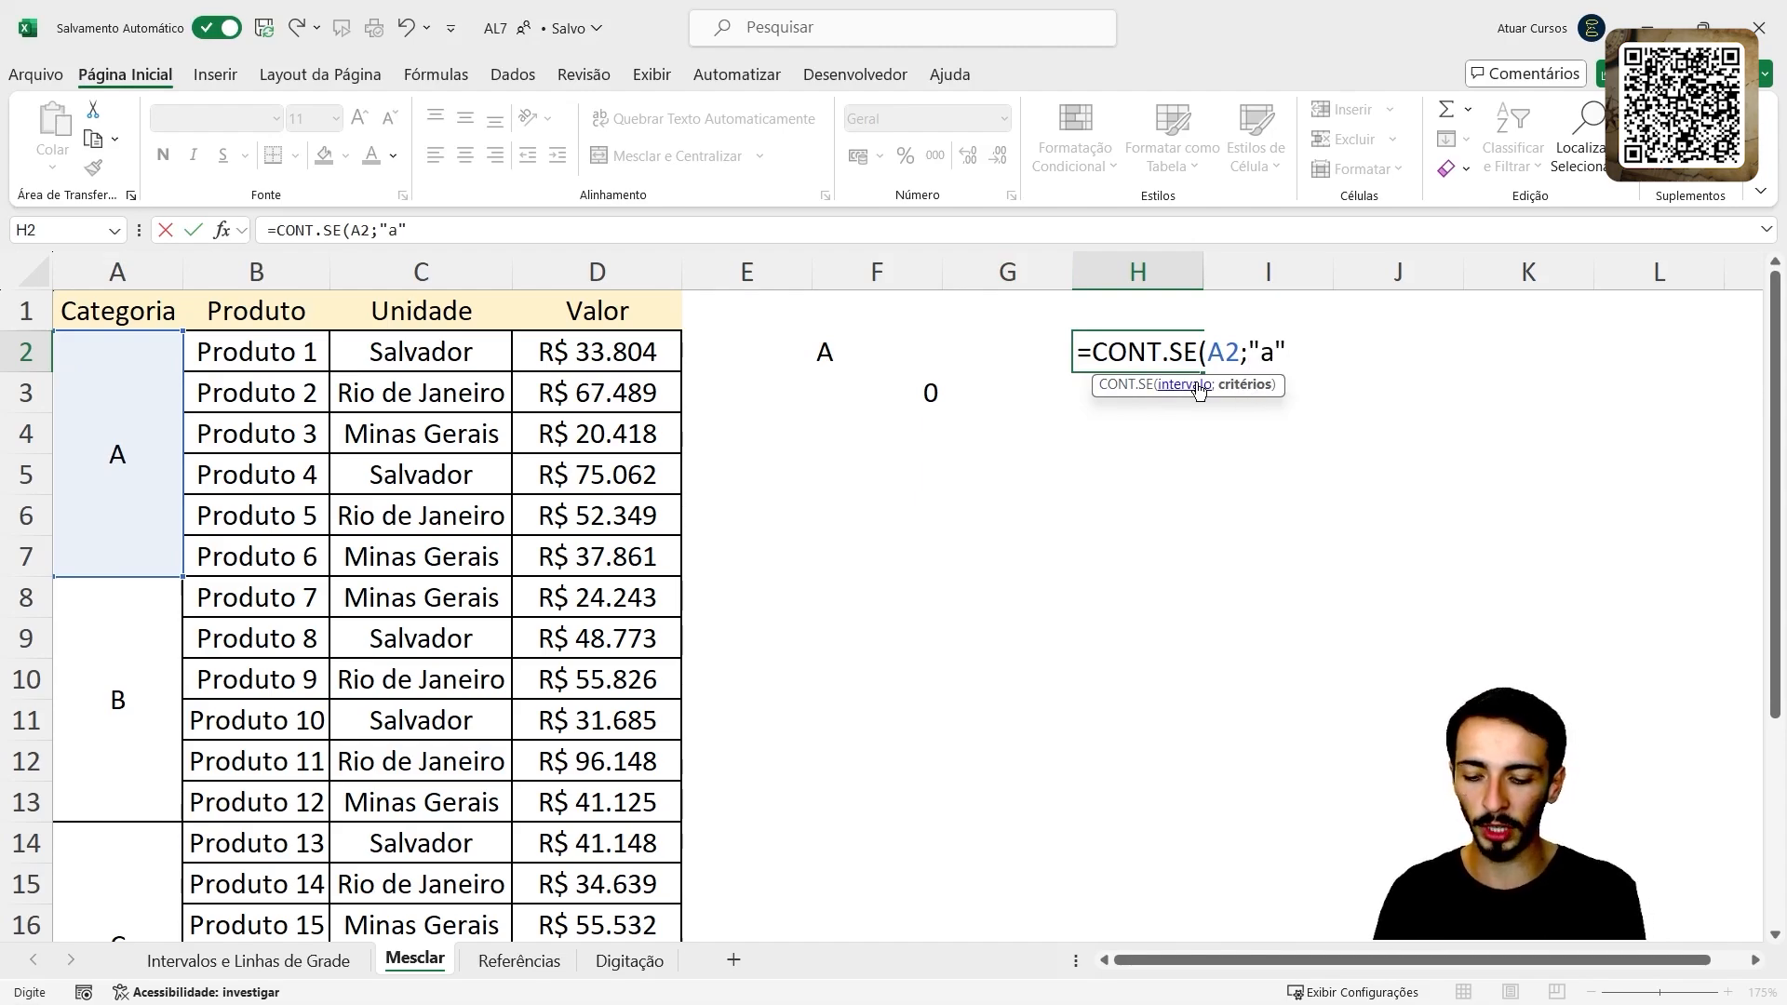
text())
key(Return)
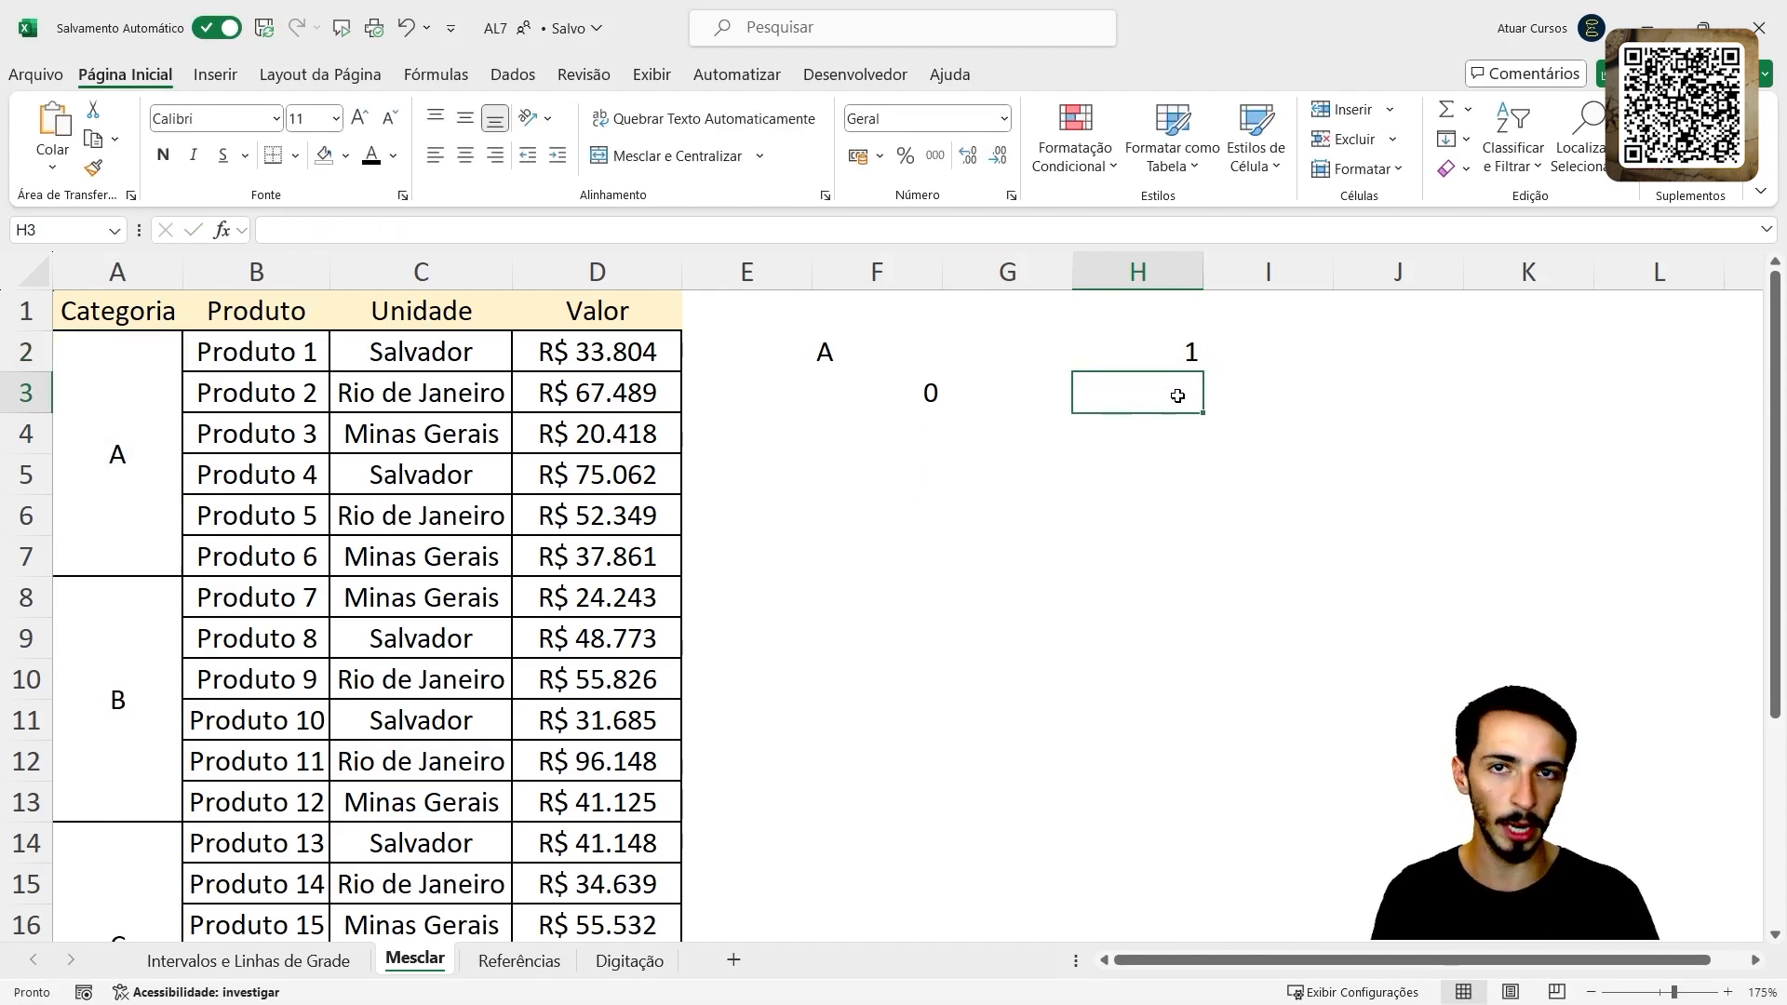
- Compare the count formula in H2 with the merged category A cell and the product rows B2:B7
click(1169, 345)
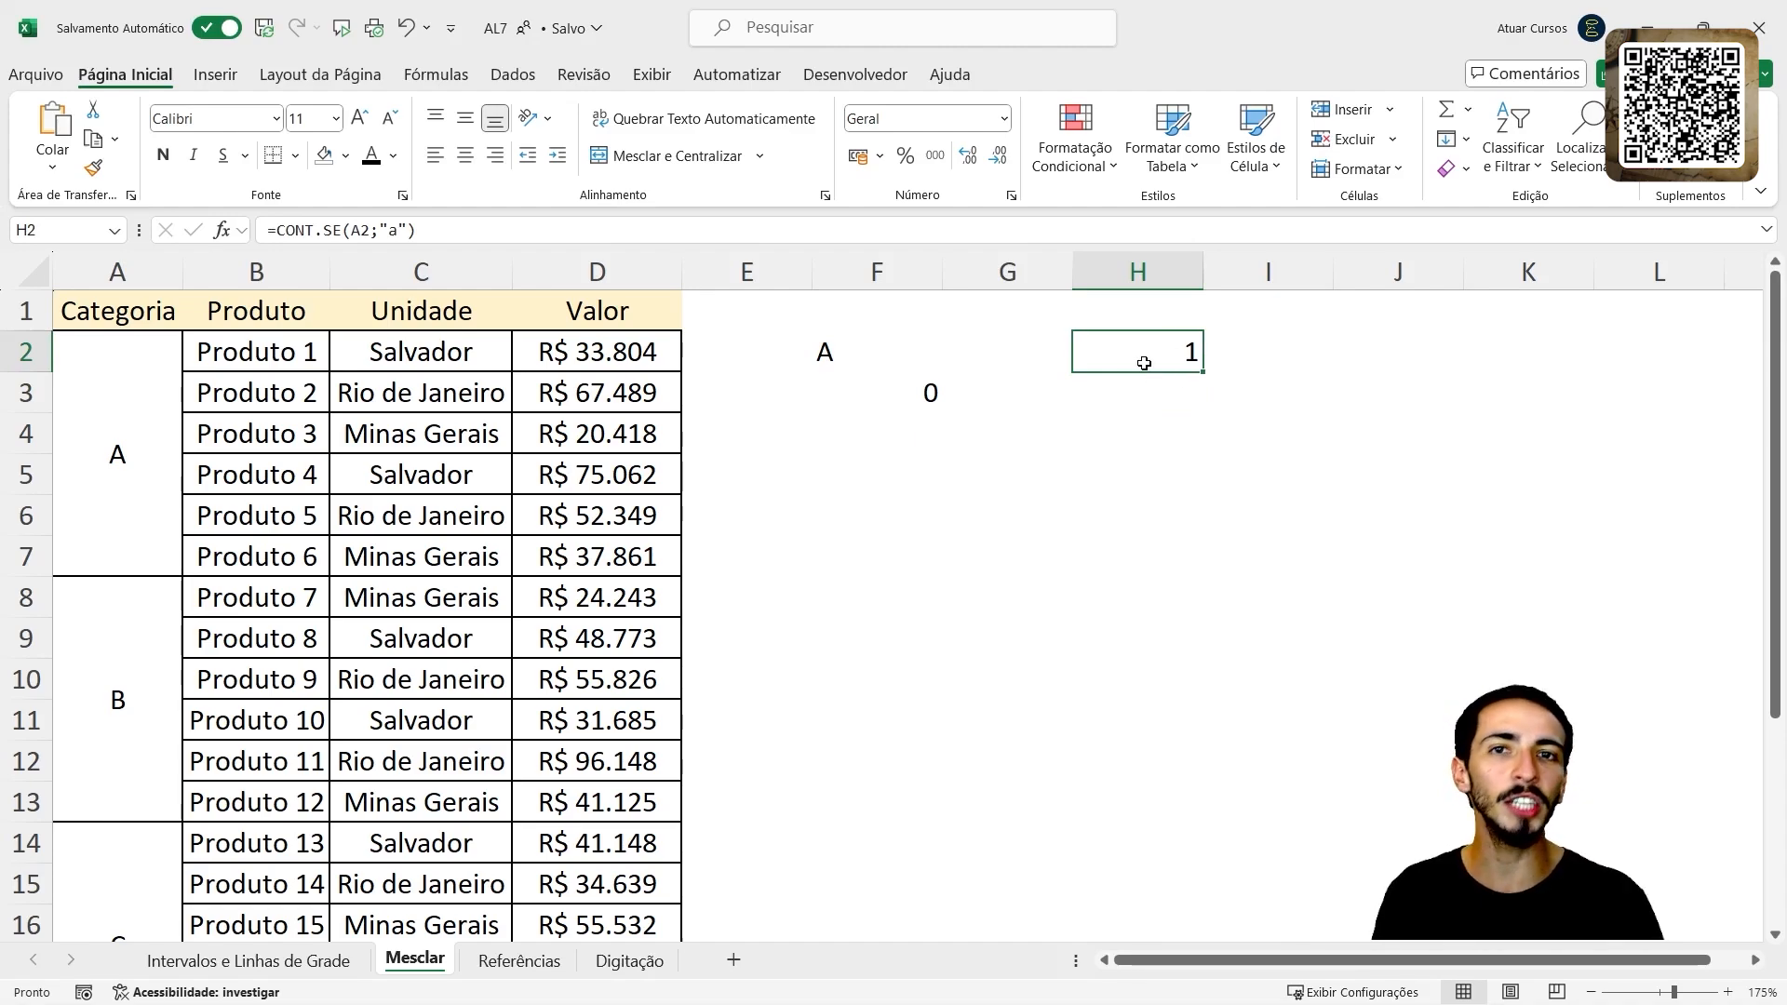
click(119, 363)
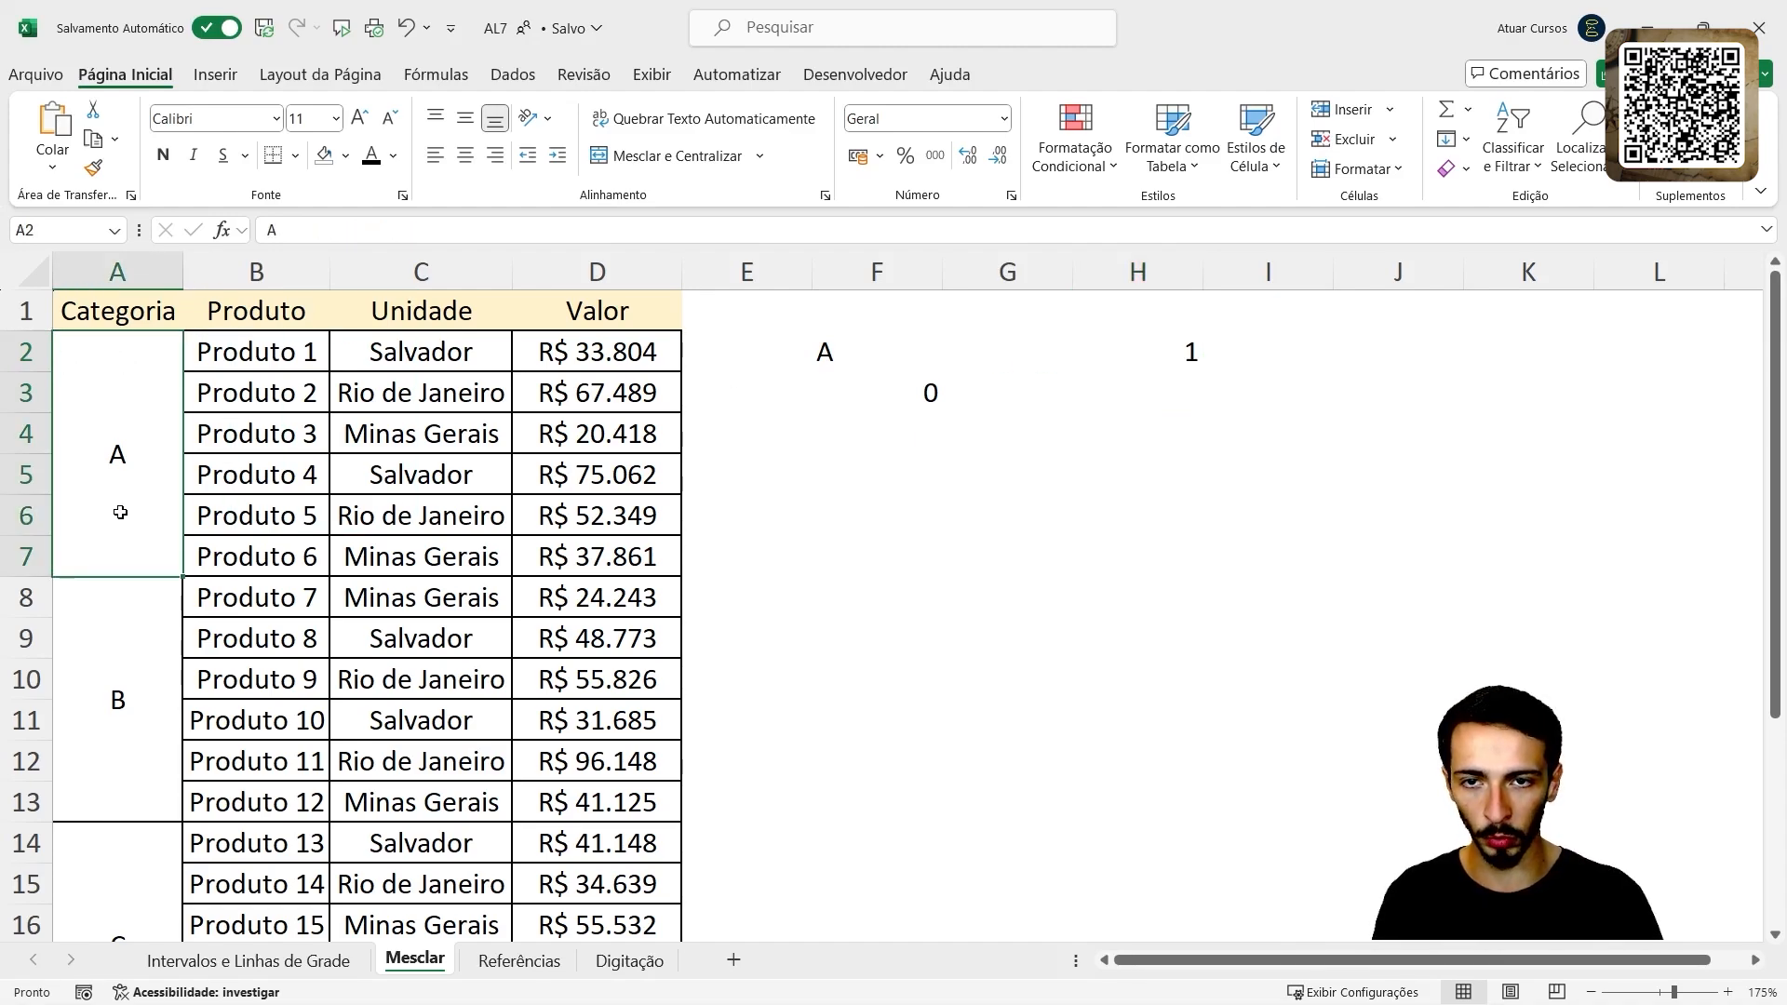
click(1175, 353)
click(137, 372)
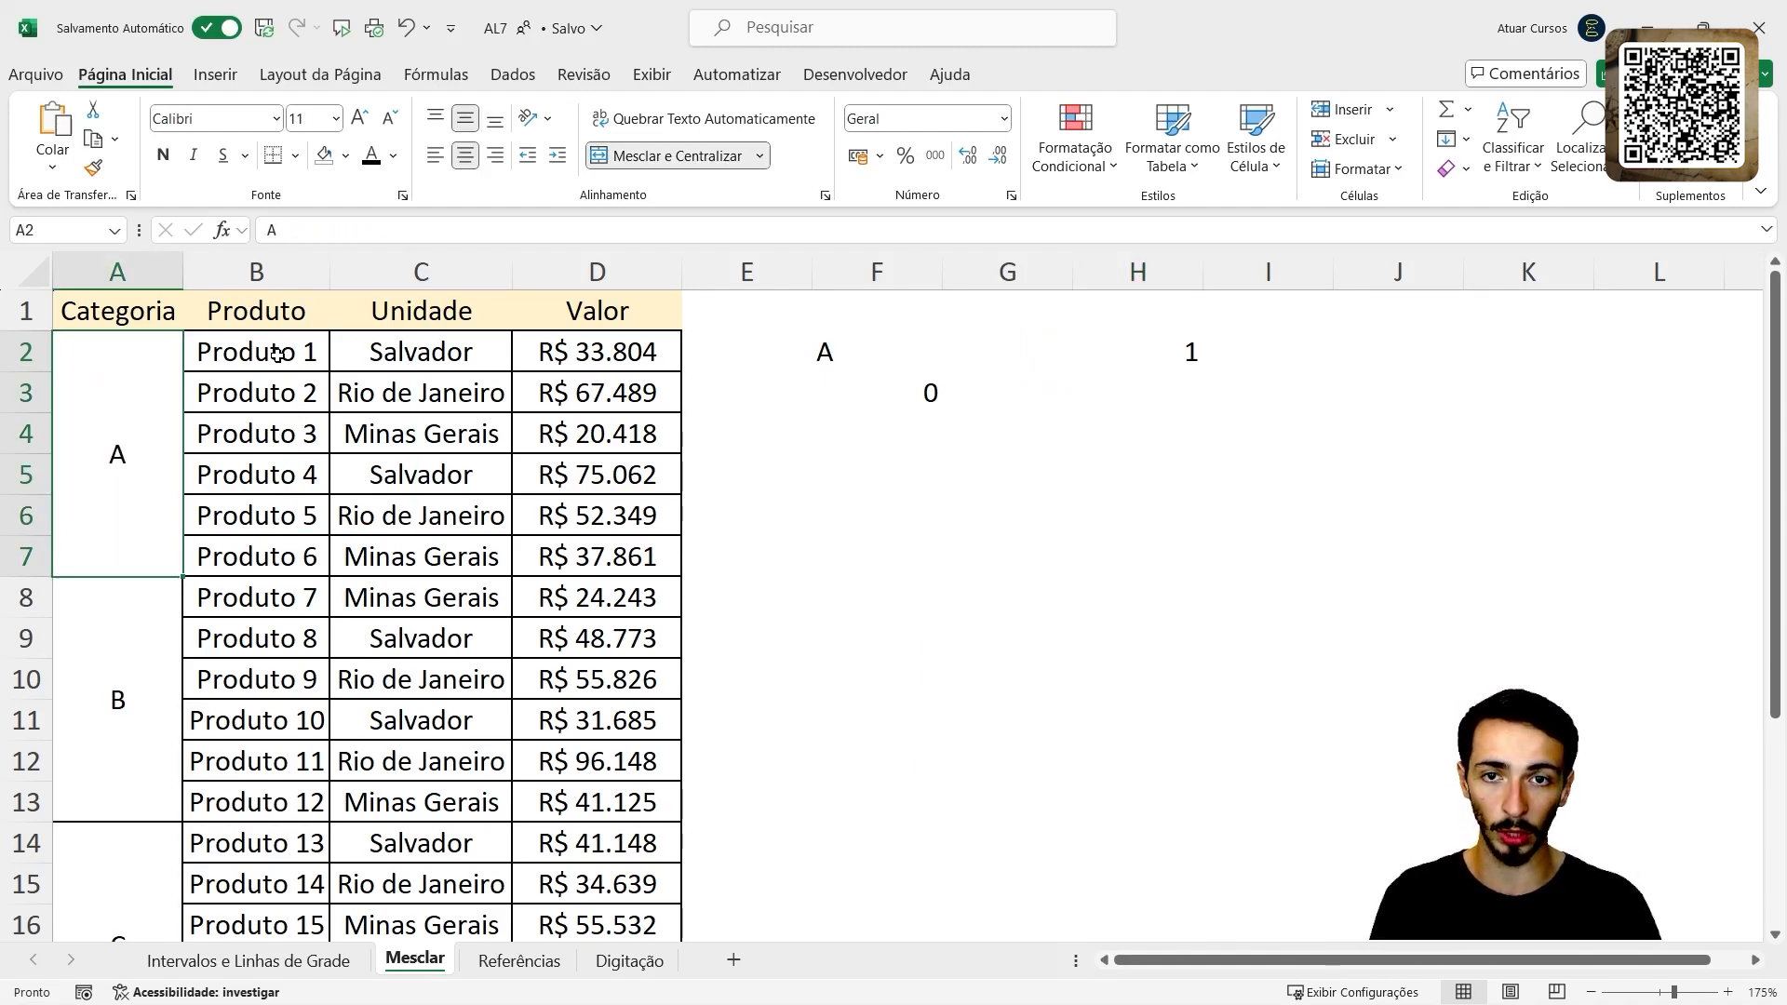
drag(276, 354, 296, 564)
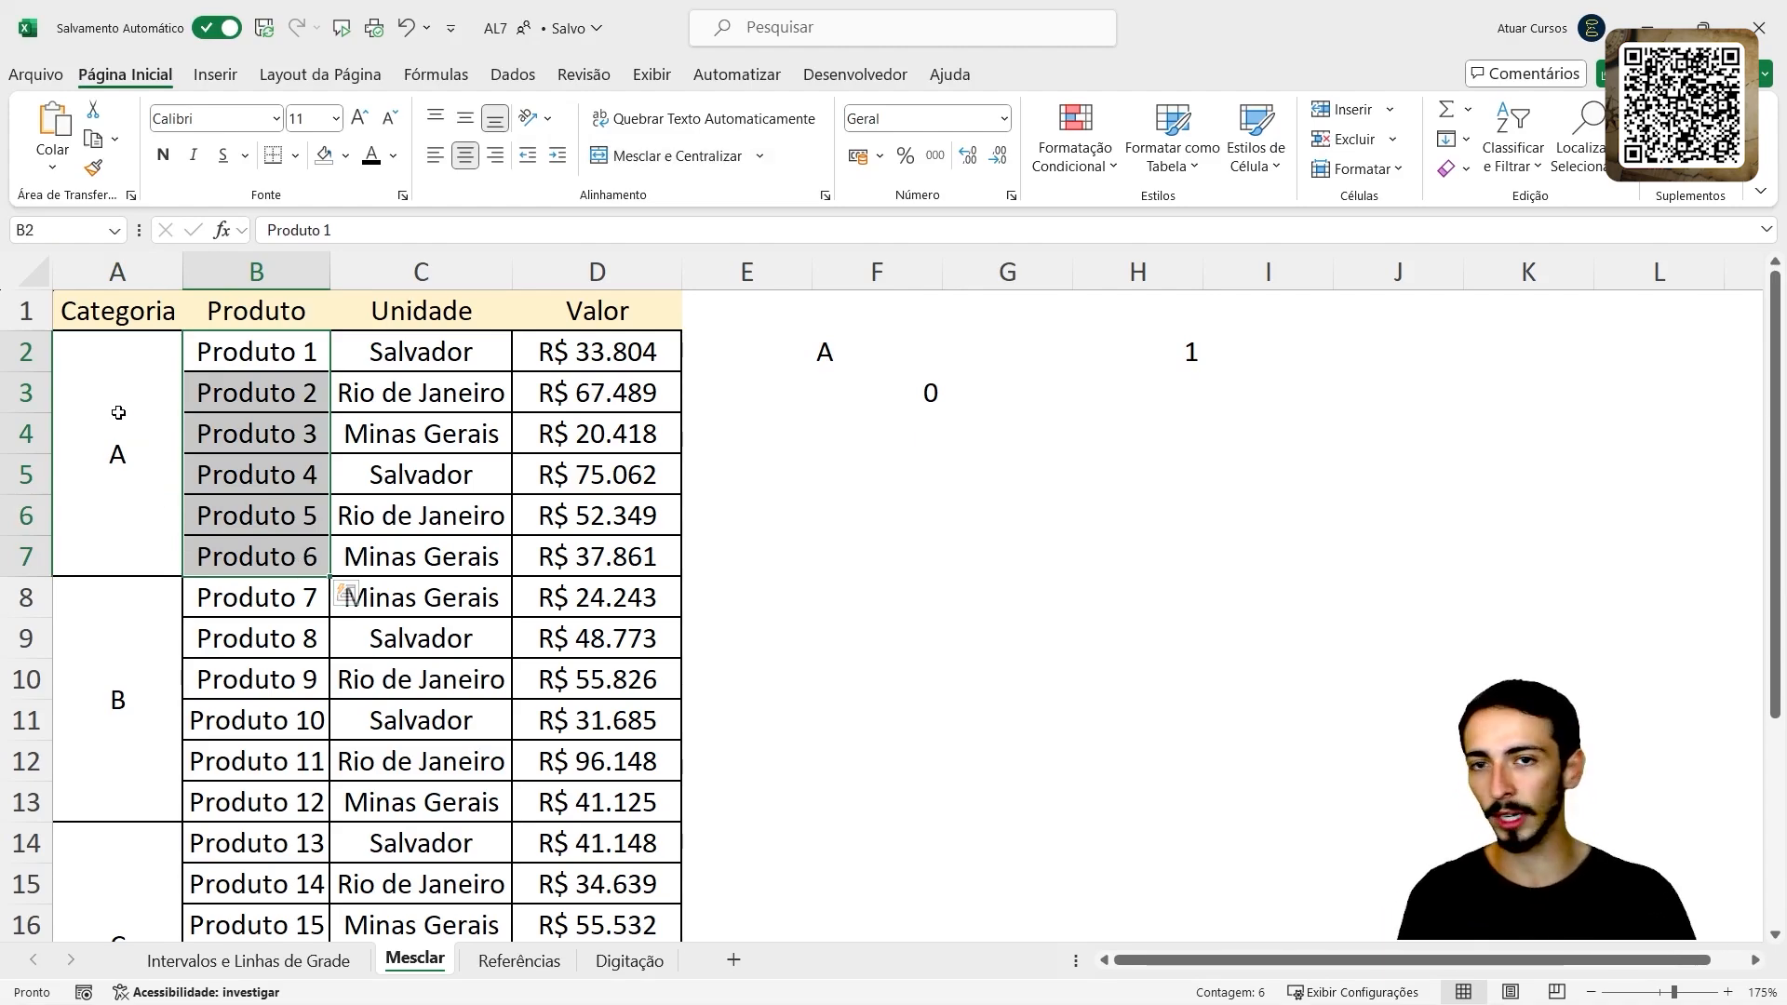
- Unmerge the category A cell and fill the value A down through A7
click(128, 424)
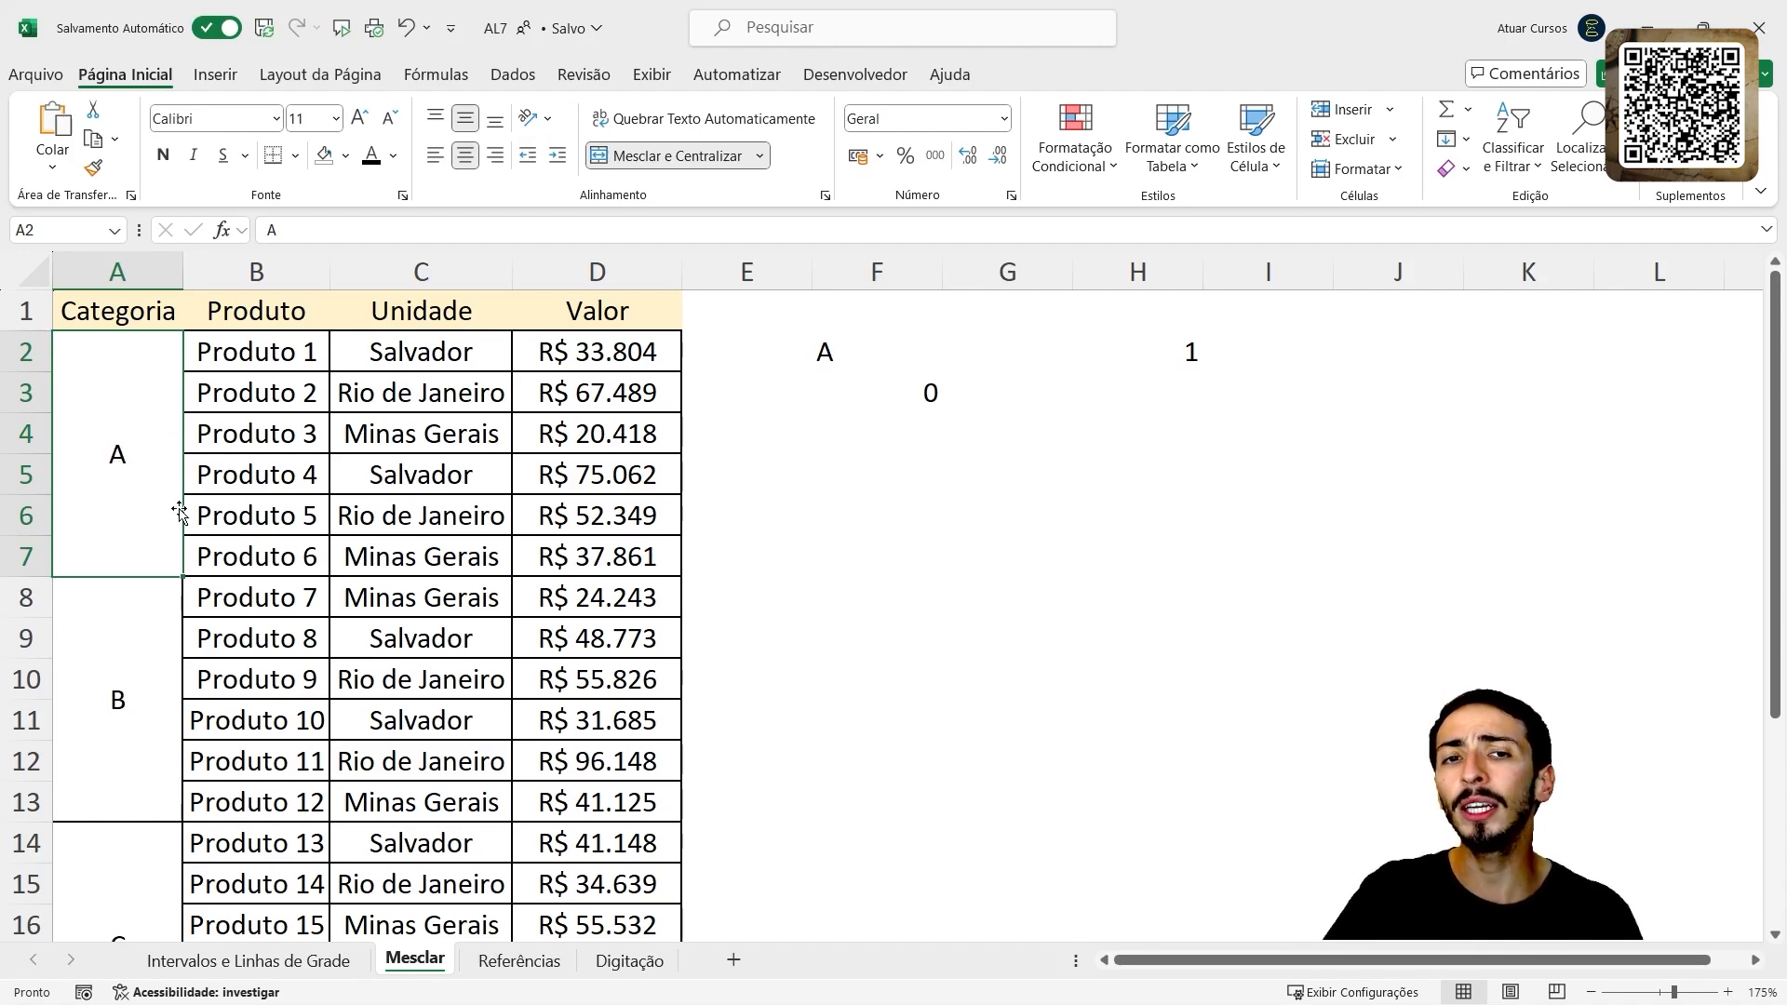
click(655, 169)
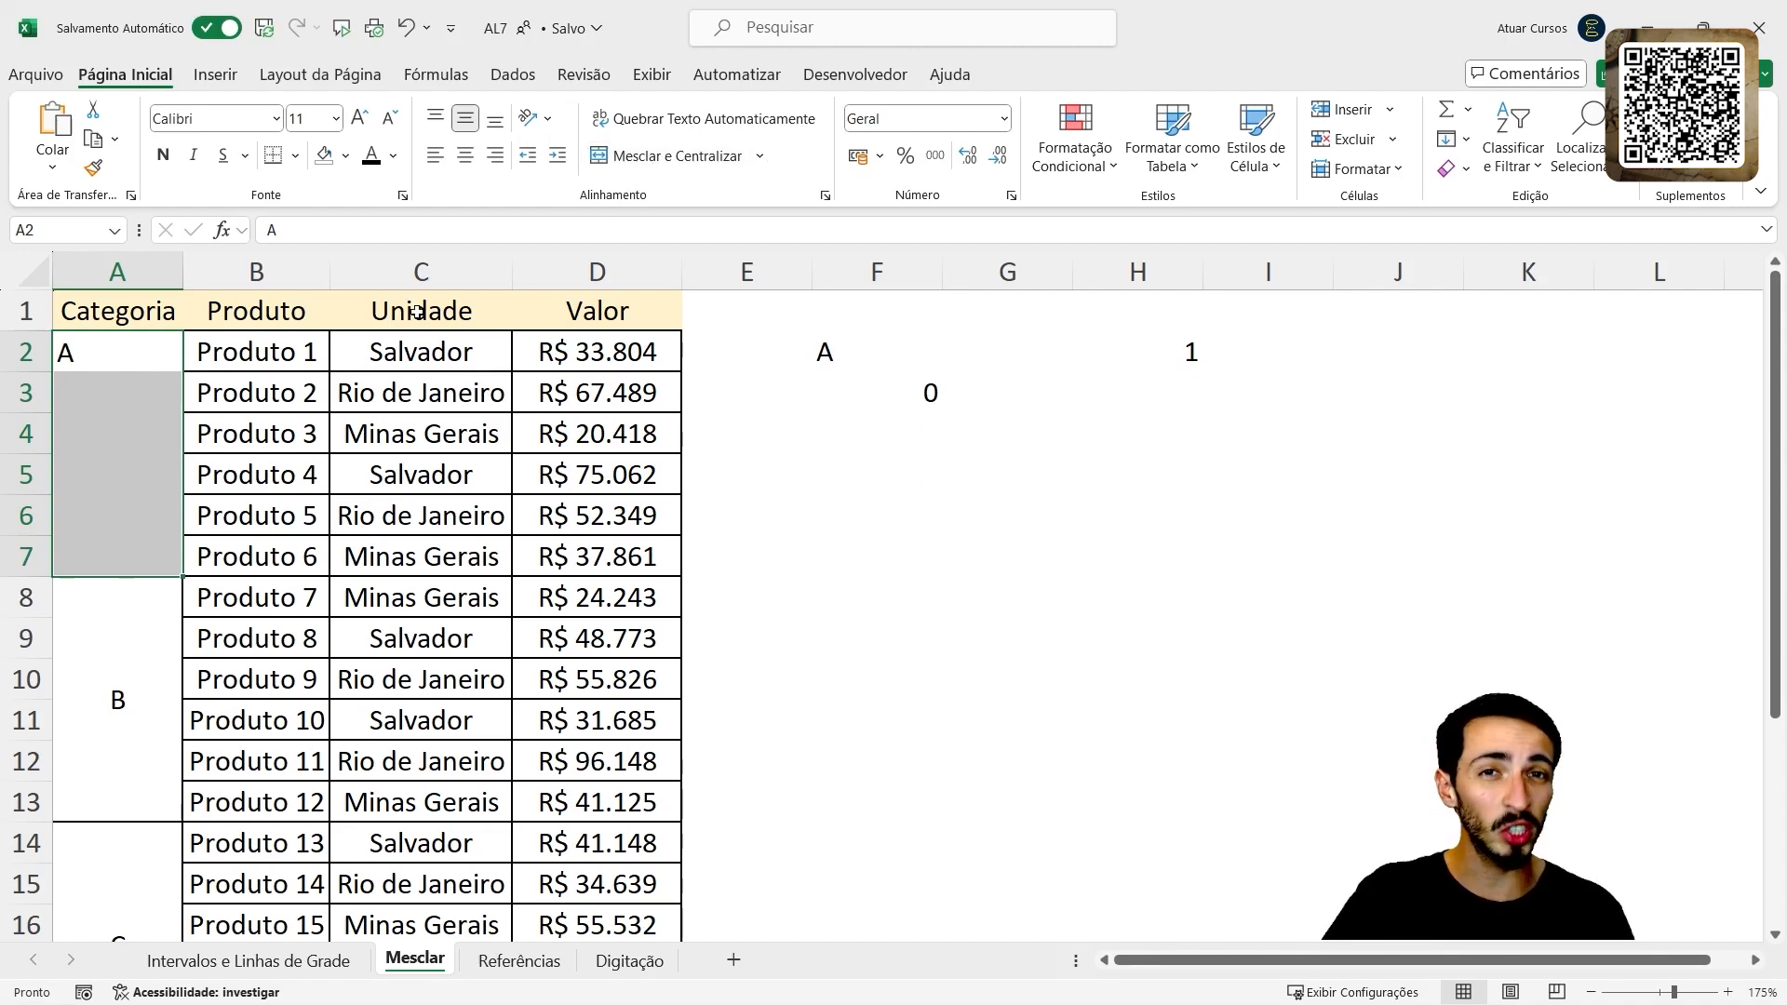
click(150, 459)
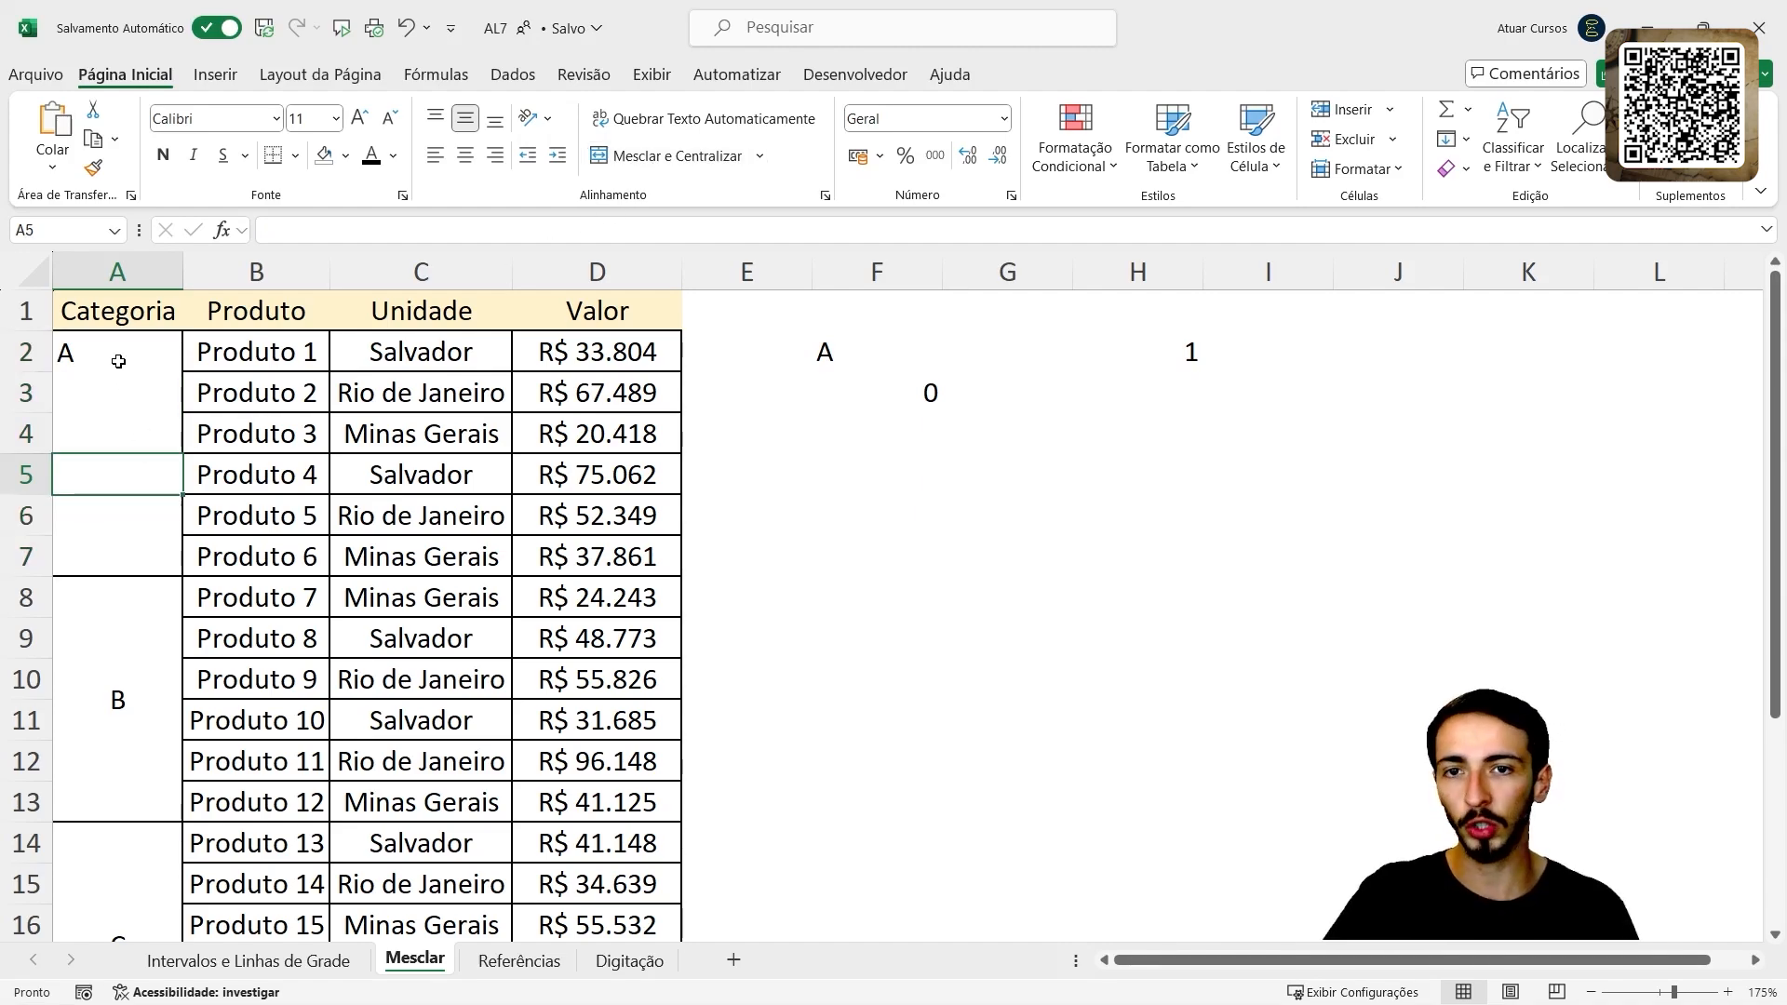
click(114, 357)
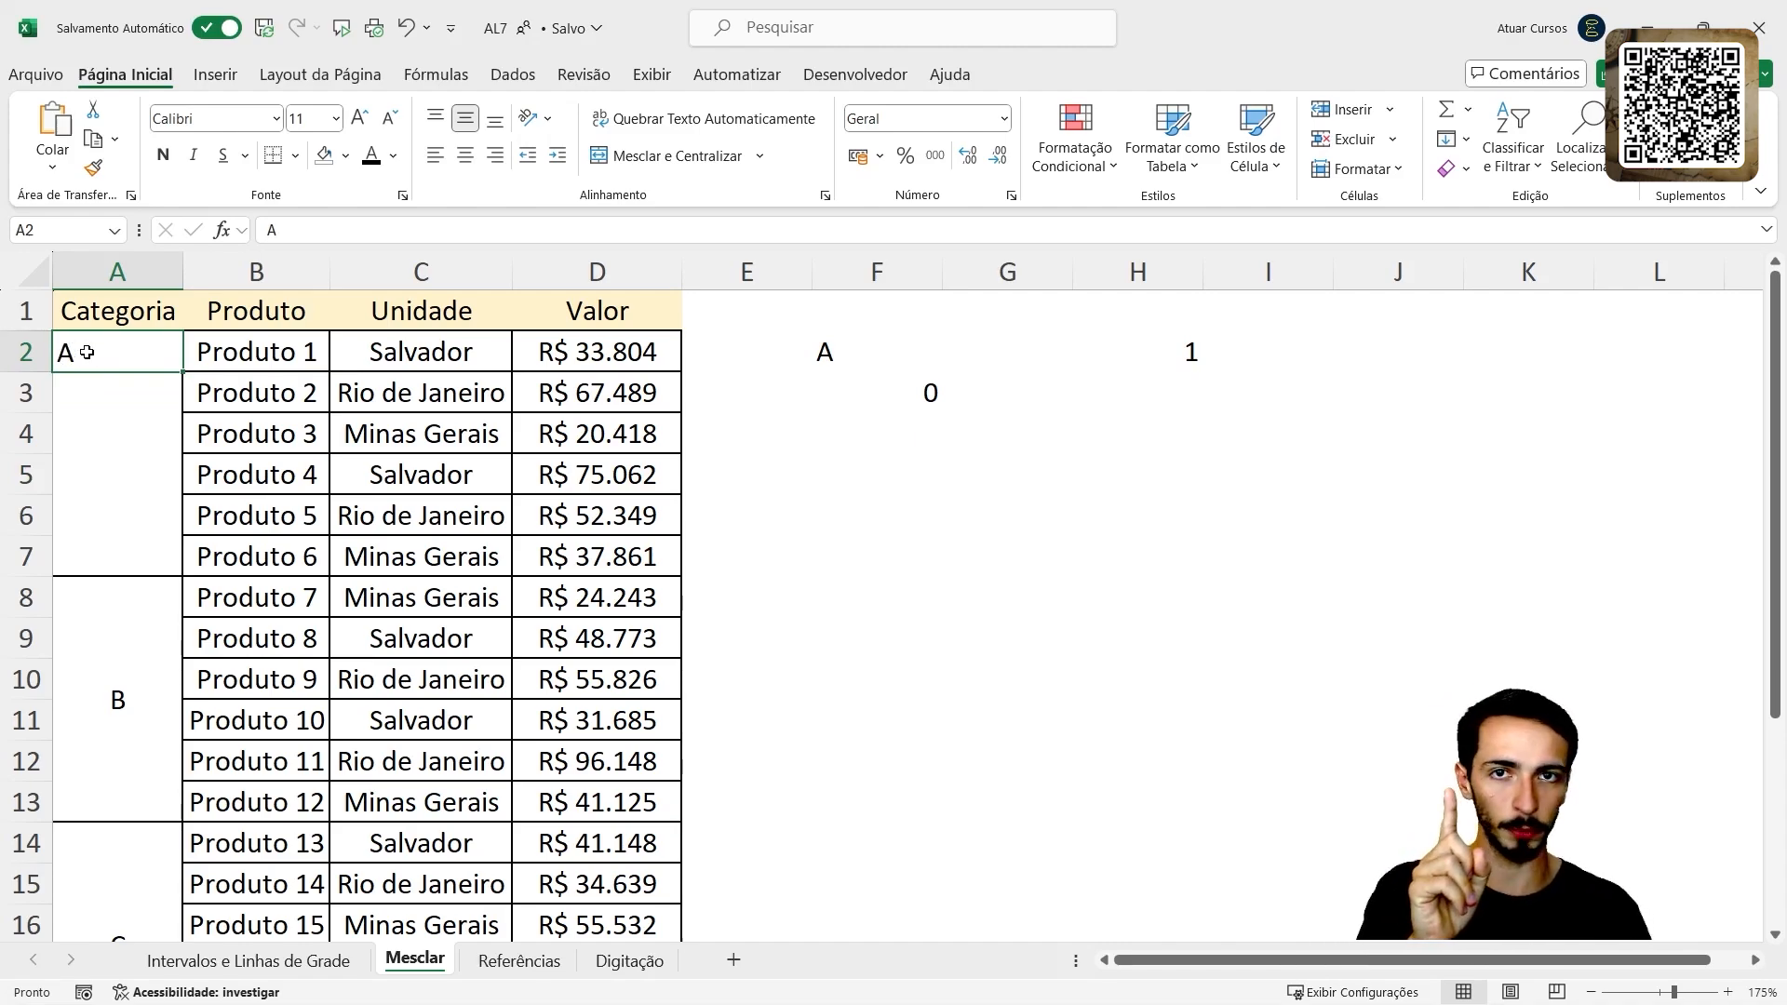
click(1185, 352)
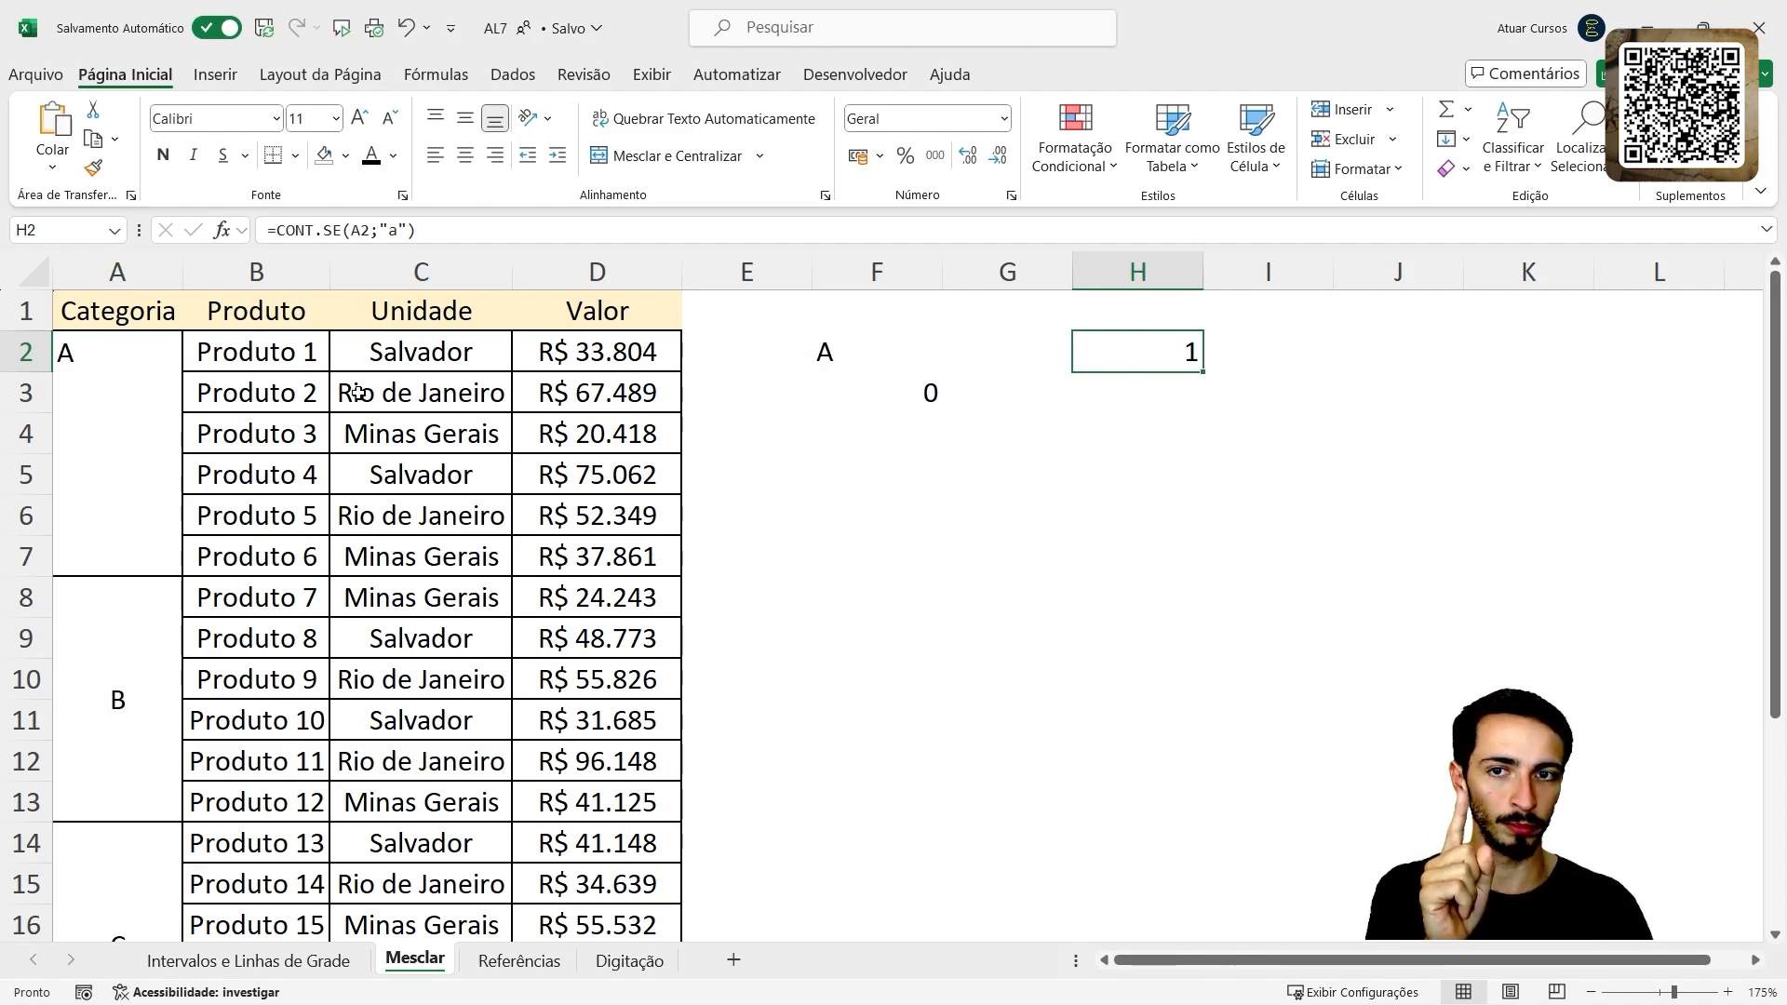
click(128, 358)
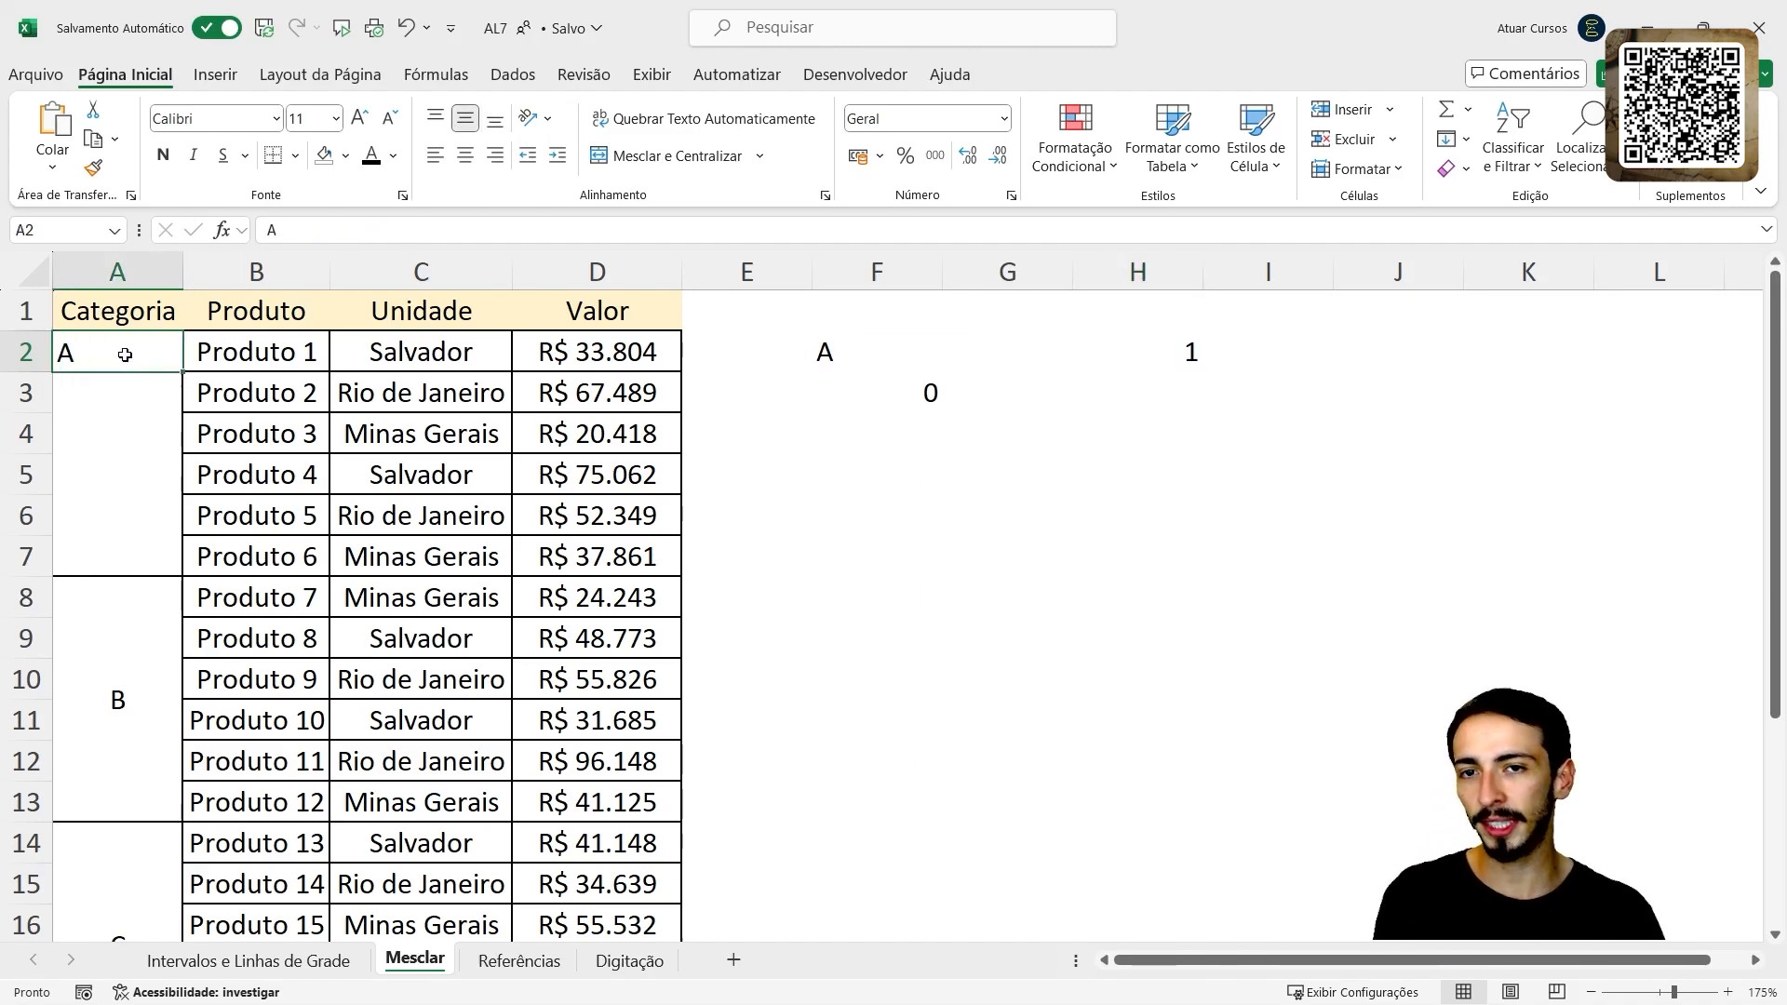
drag(184, 376, 184, 570)
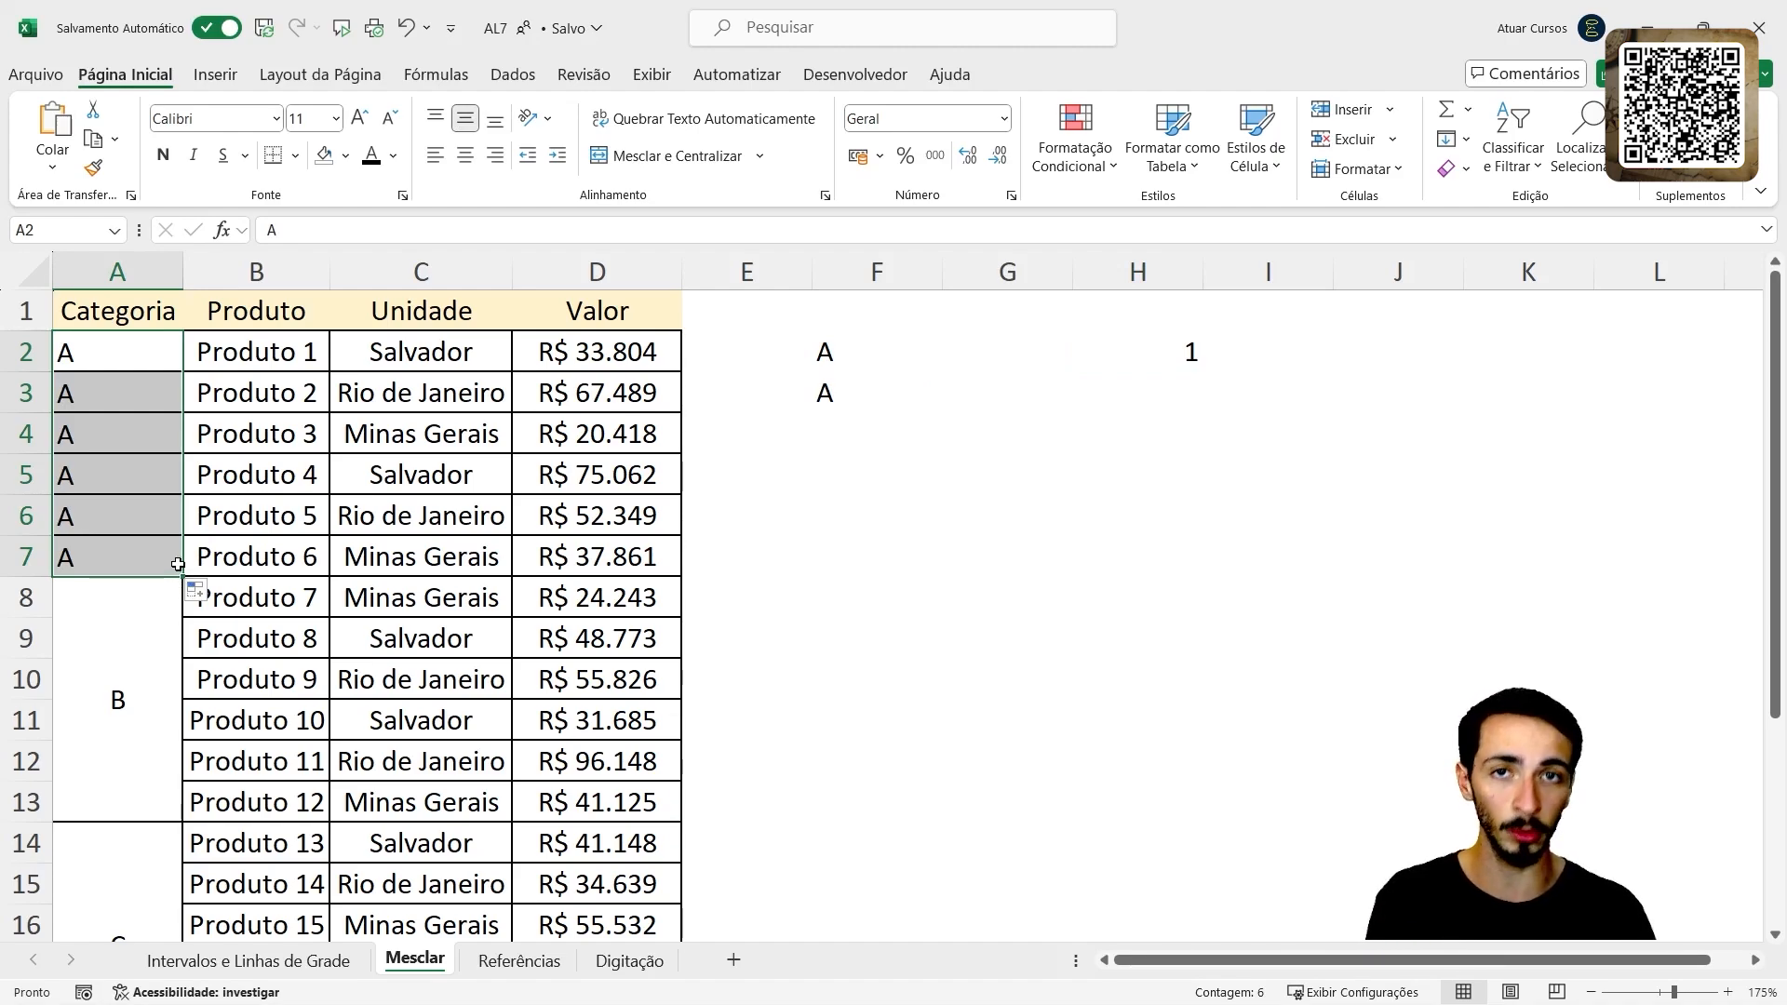
- Check row by row that the first products each have their own category cell
click(238, 358)
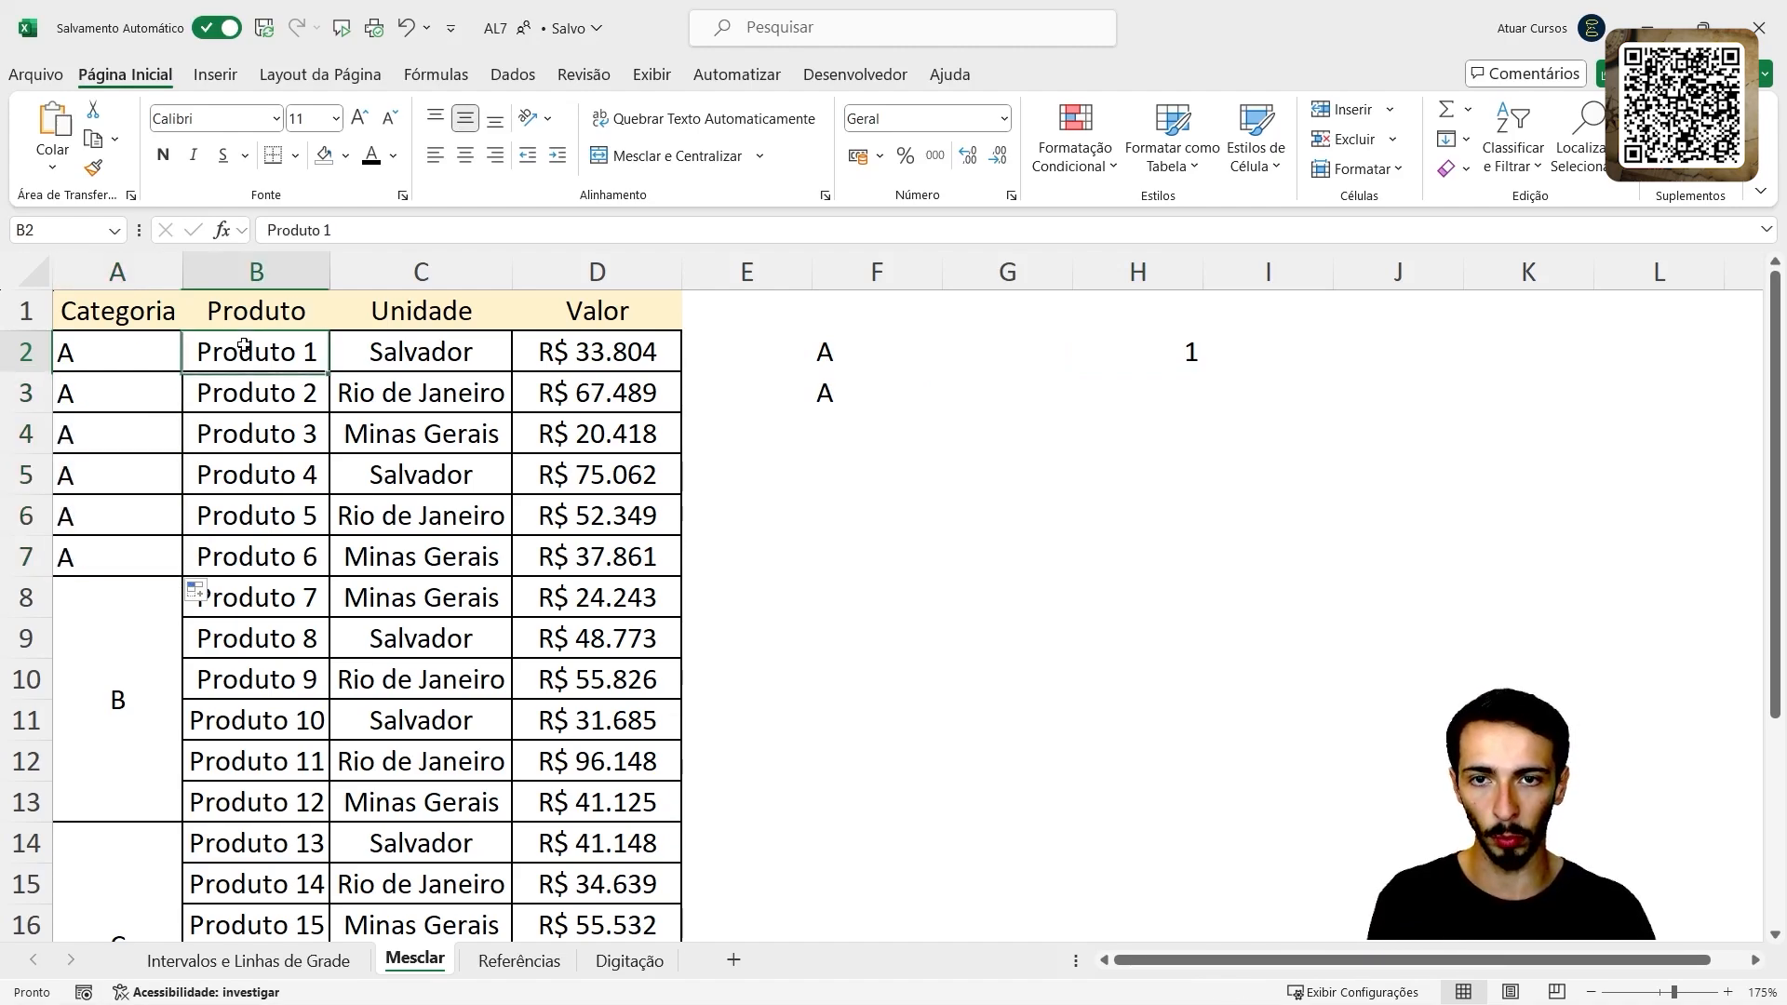
click(140, 365)
click(258, 391)
click(147, 387)
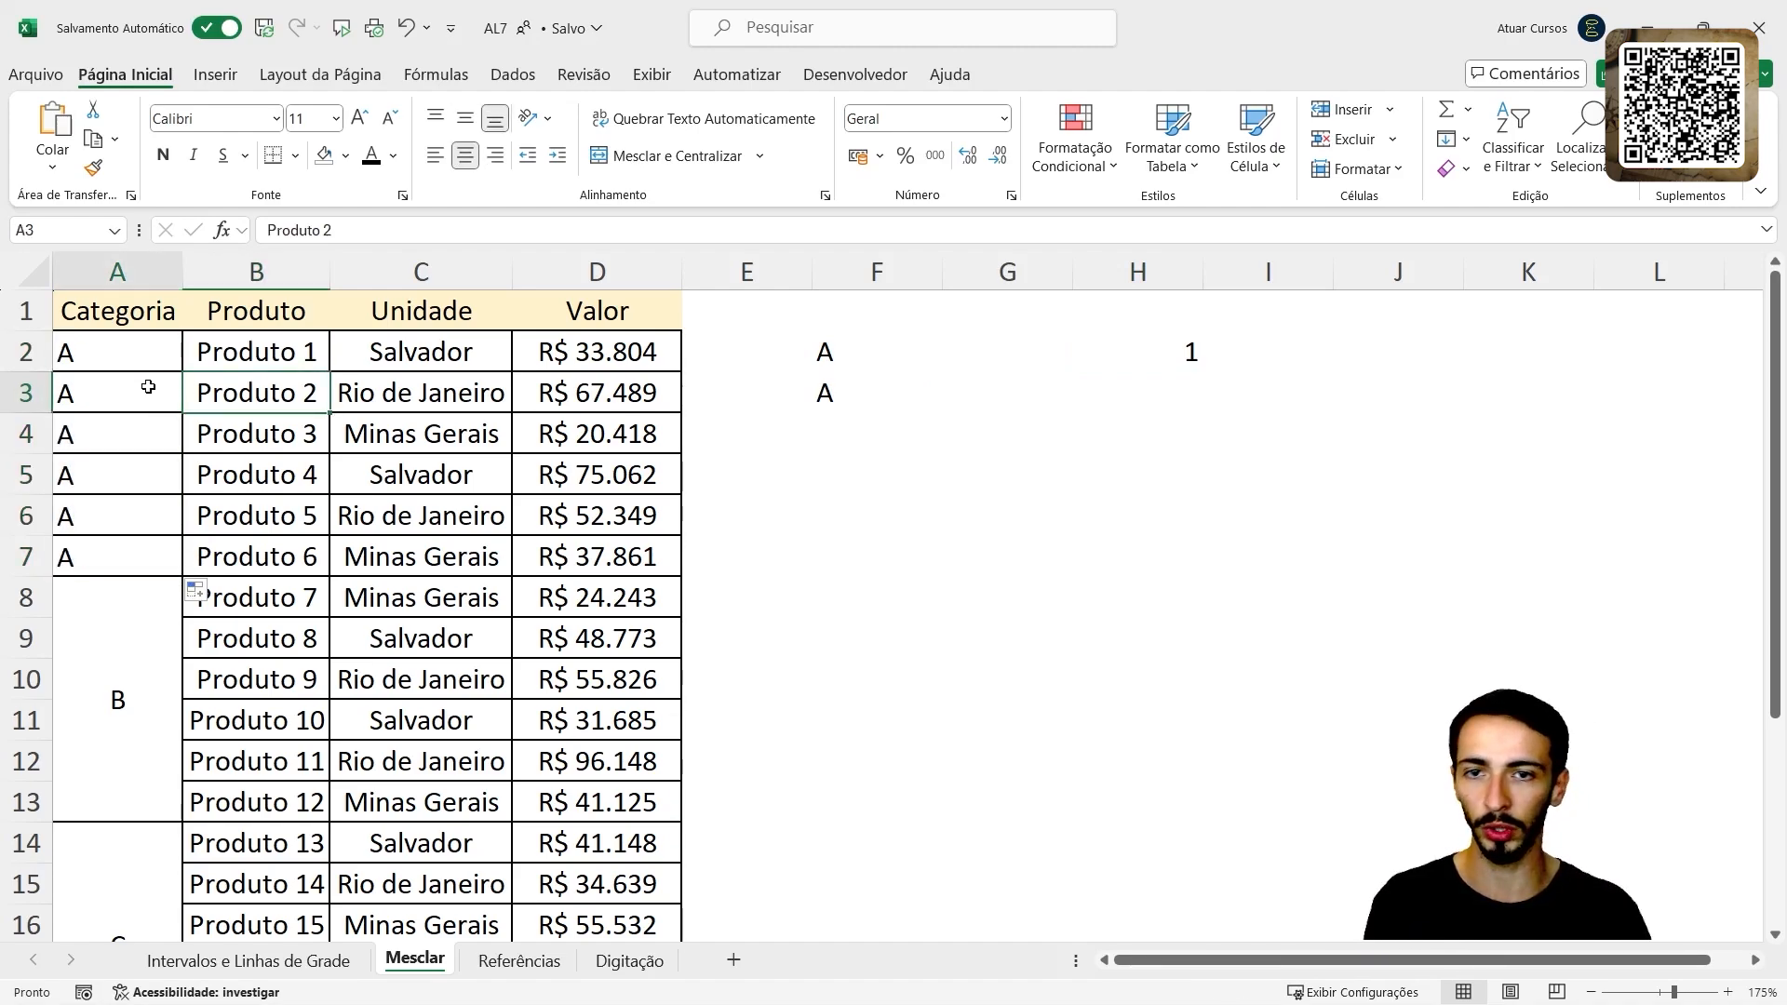
click(257, 431)
click(139, 434)
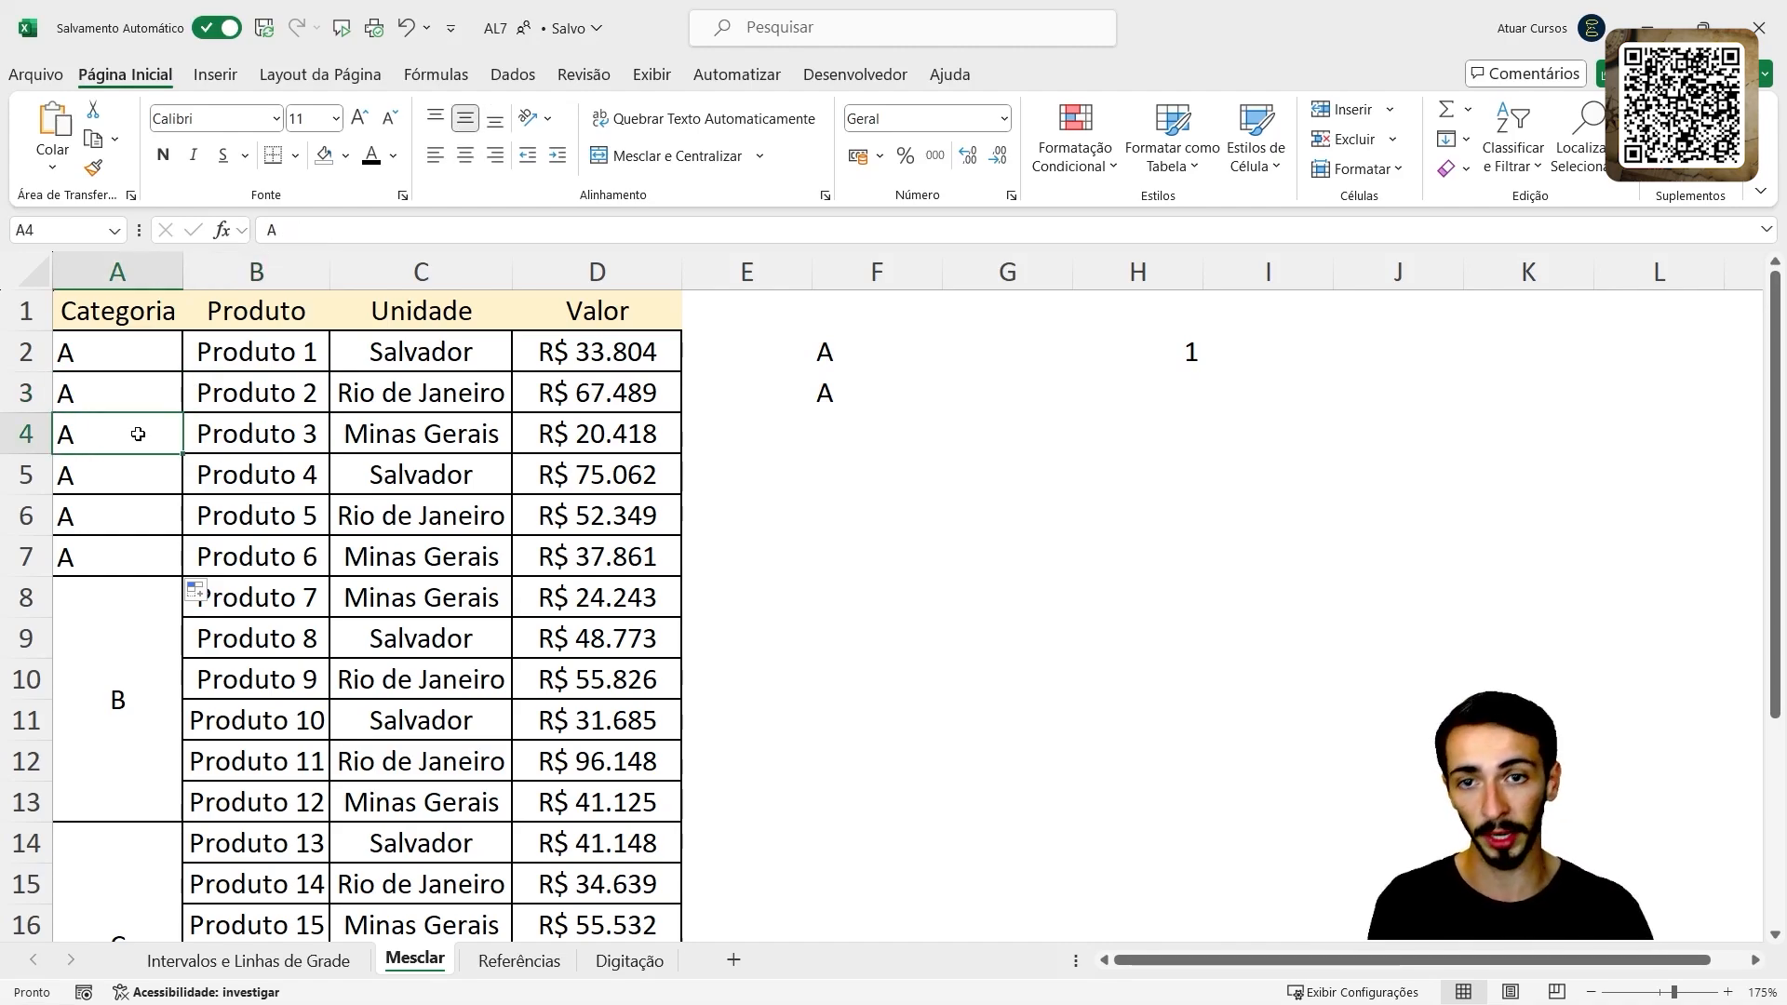
click(244, 484)
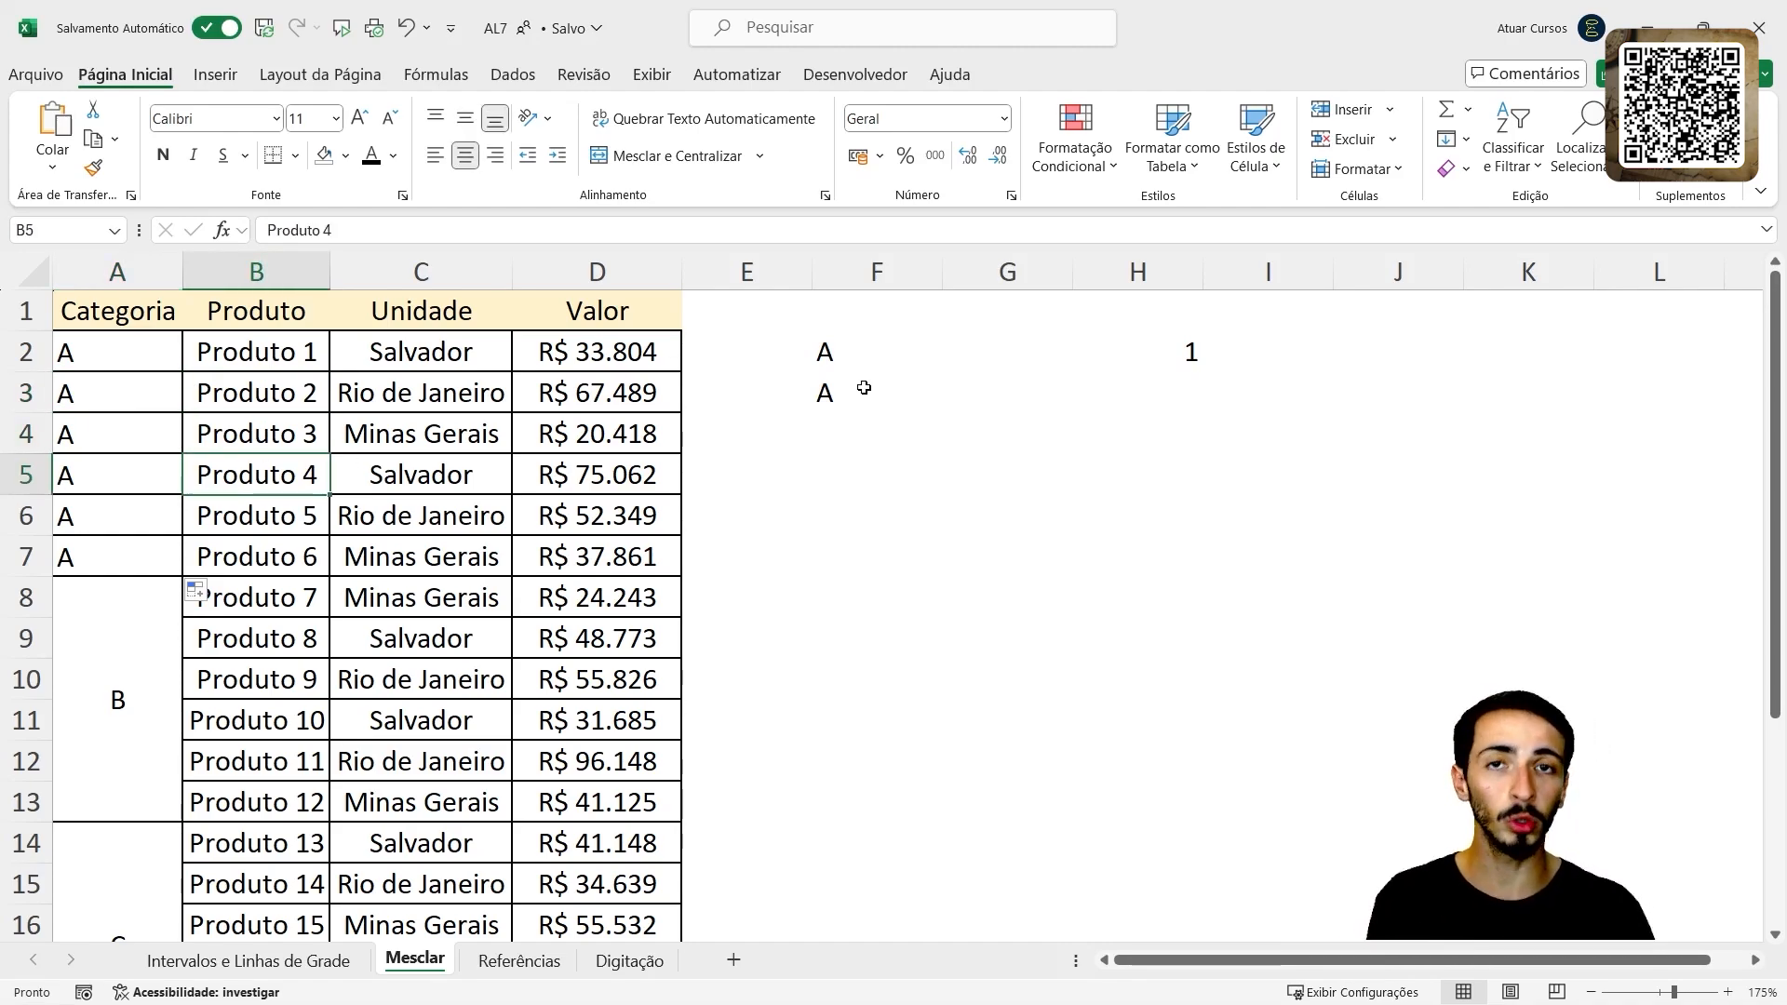
- Extend the counted range of the CONT.SE formula in H2 to A2:A7
click(1188, 355)
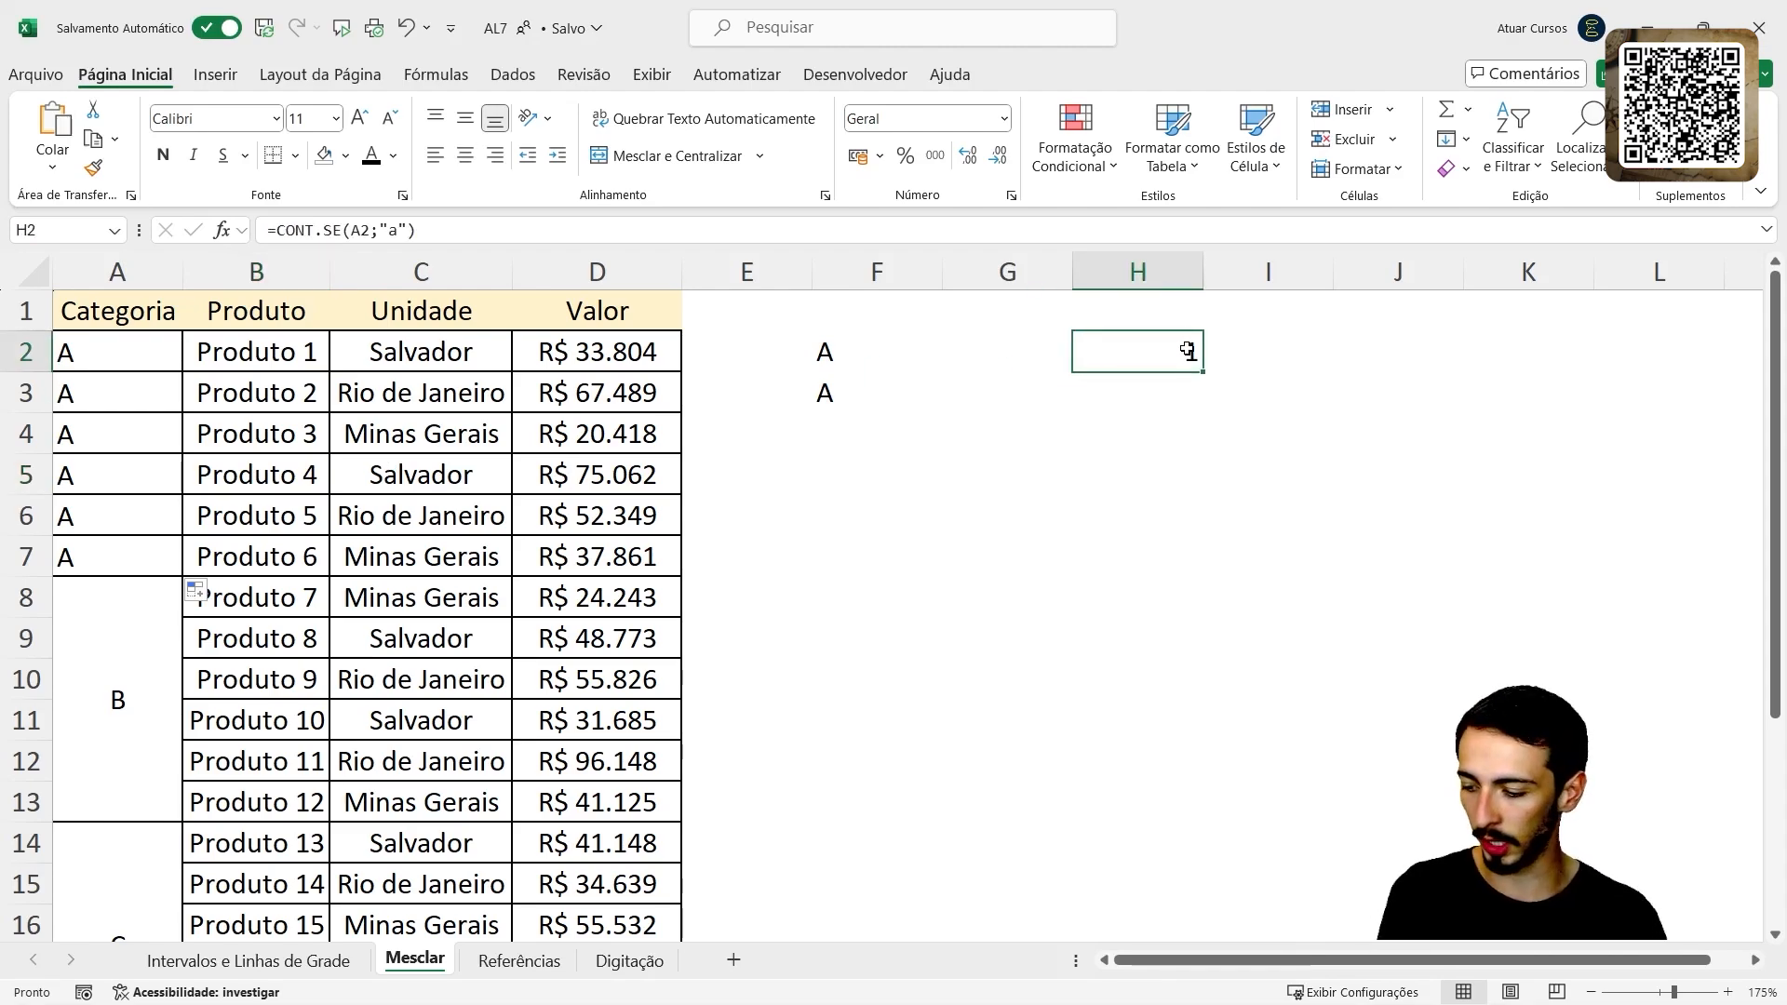
double_click(1188, 350)
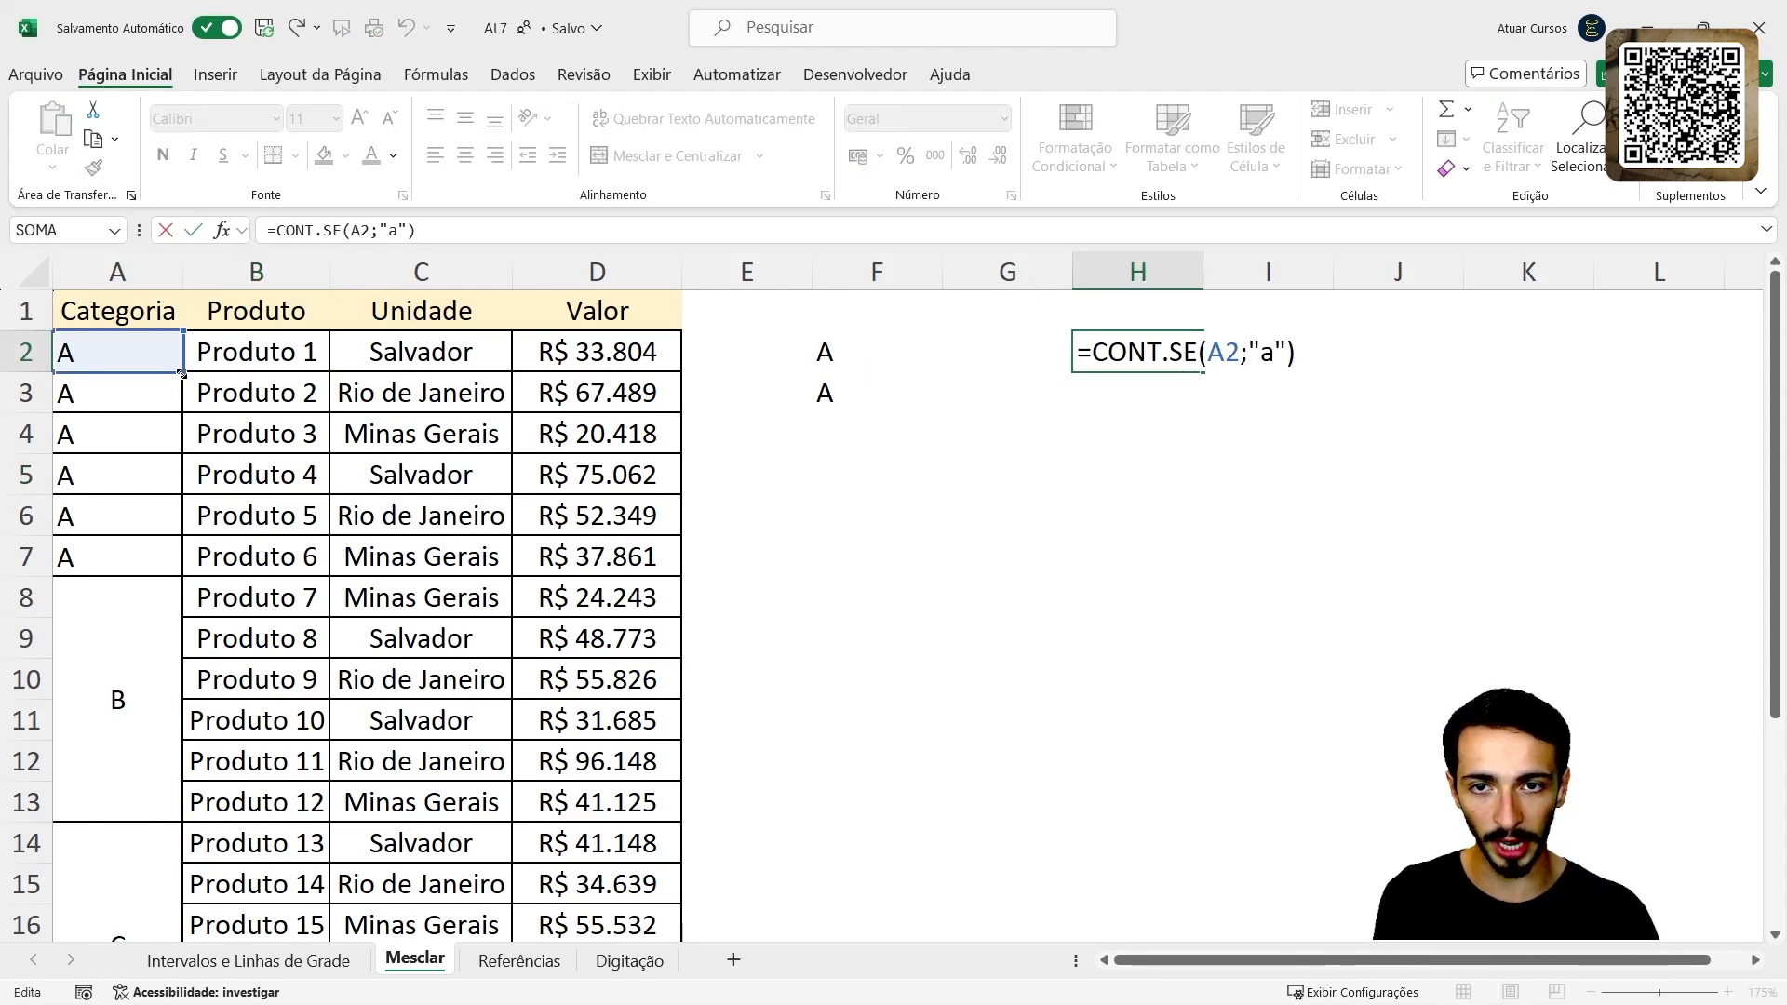
drag(183, 373, 177, 583)
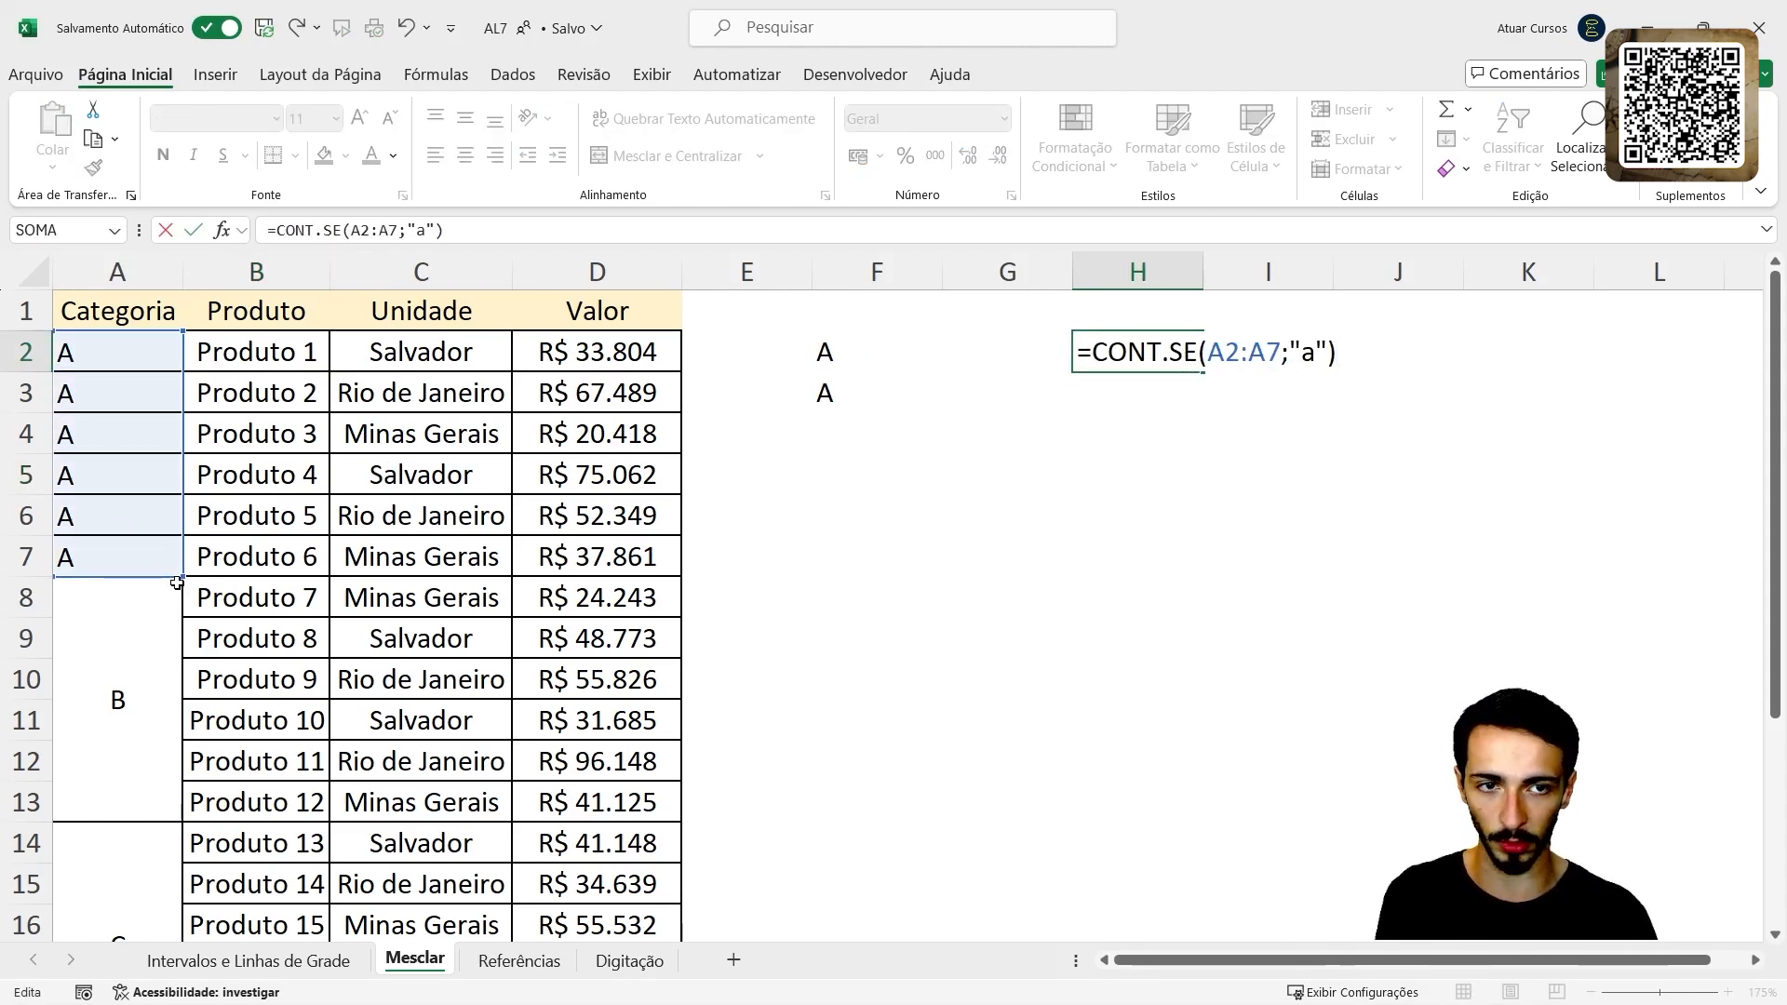
key(Return)
click(1166, 346)
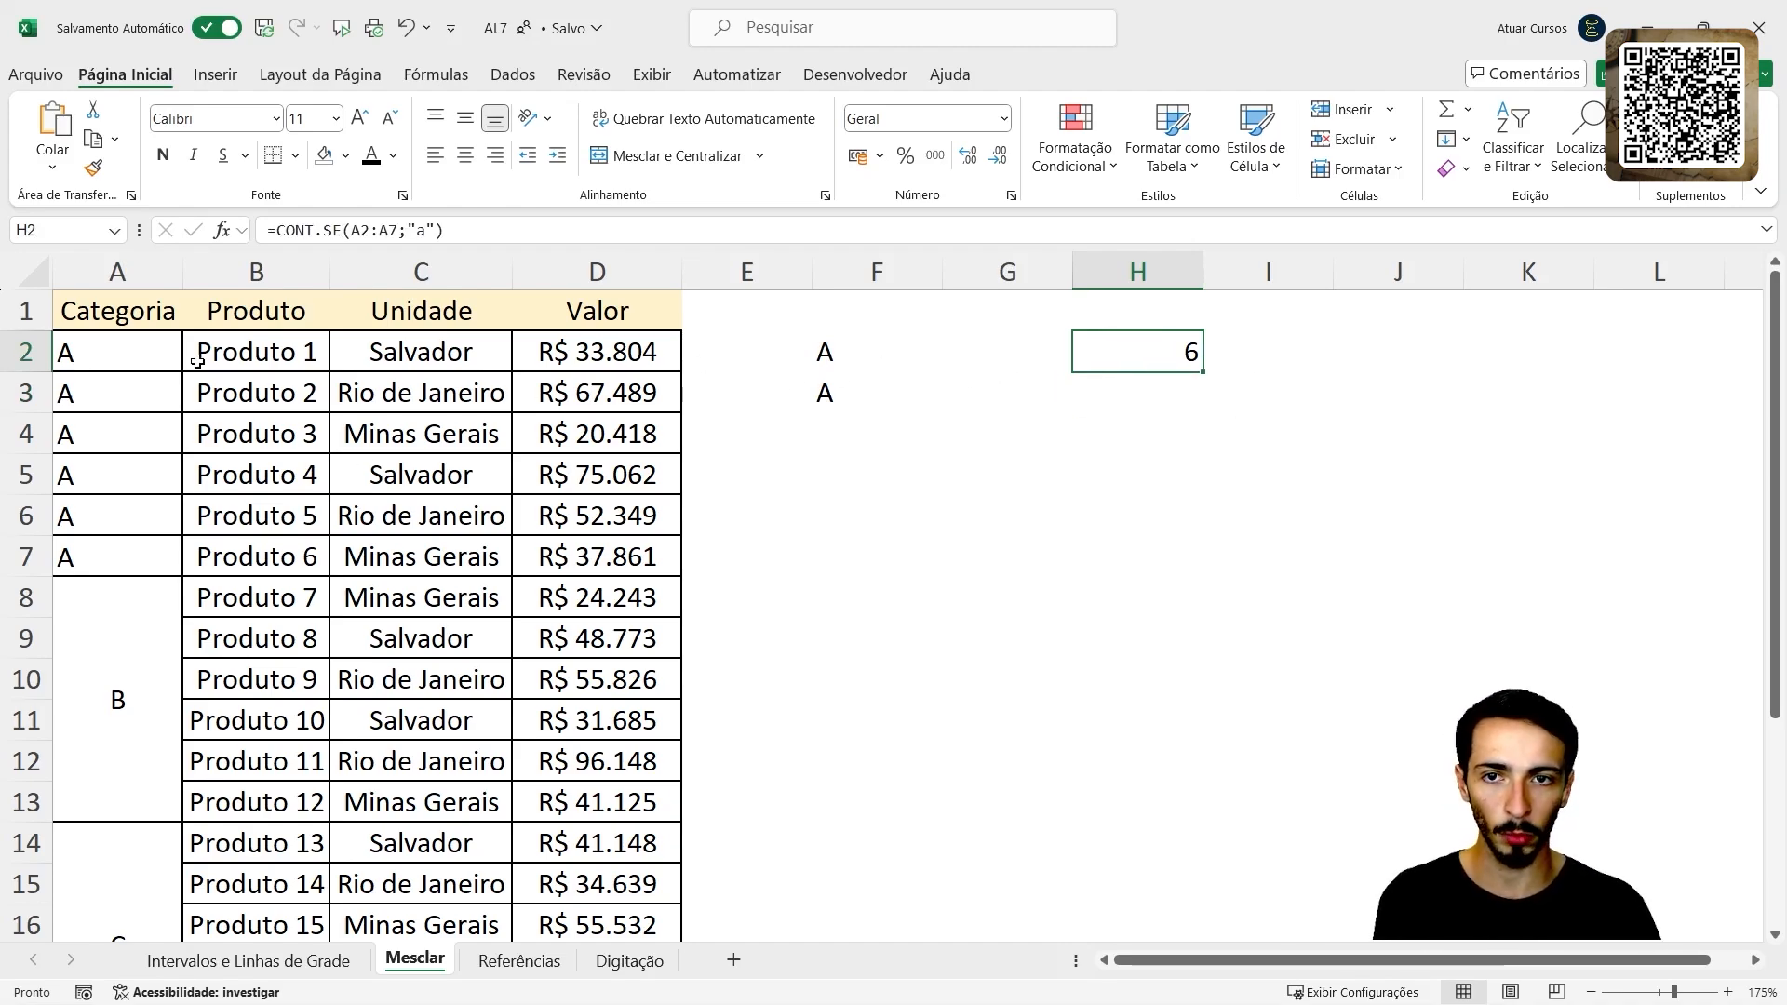
drag(112, 358, 118, 539)
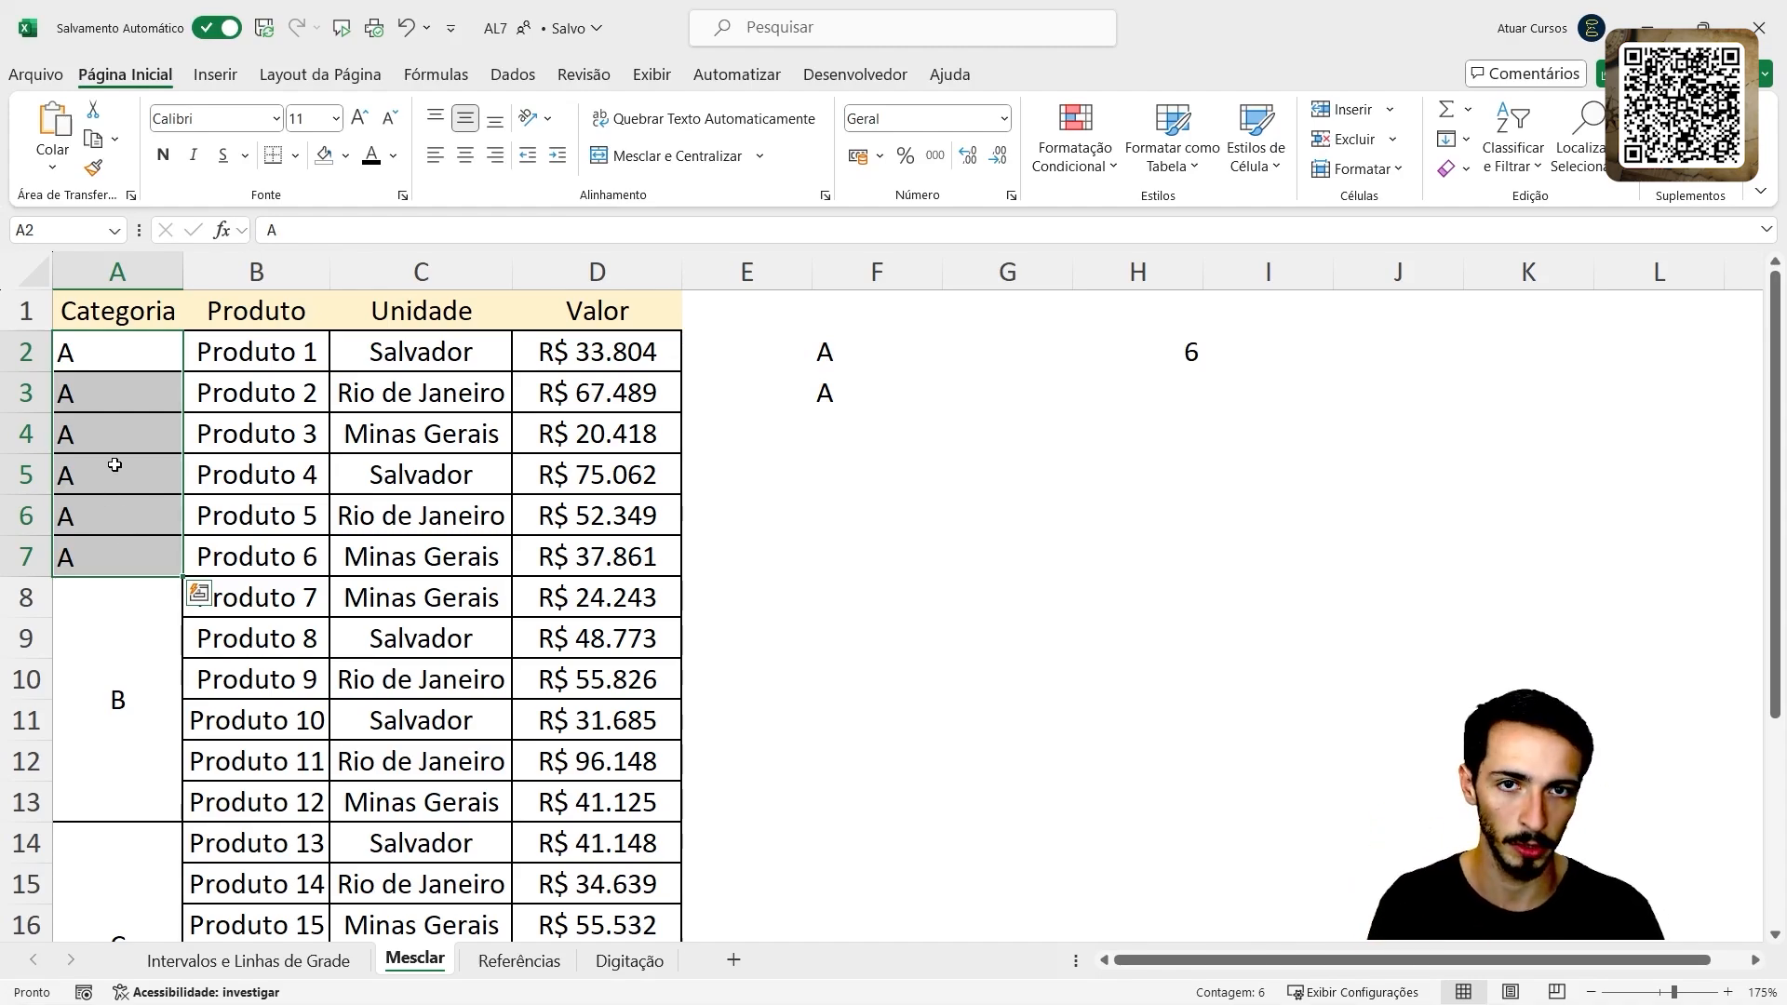
drag(111, 340, 187, 564)
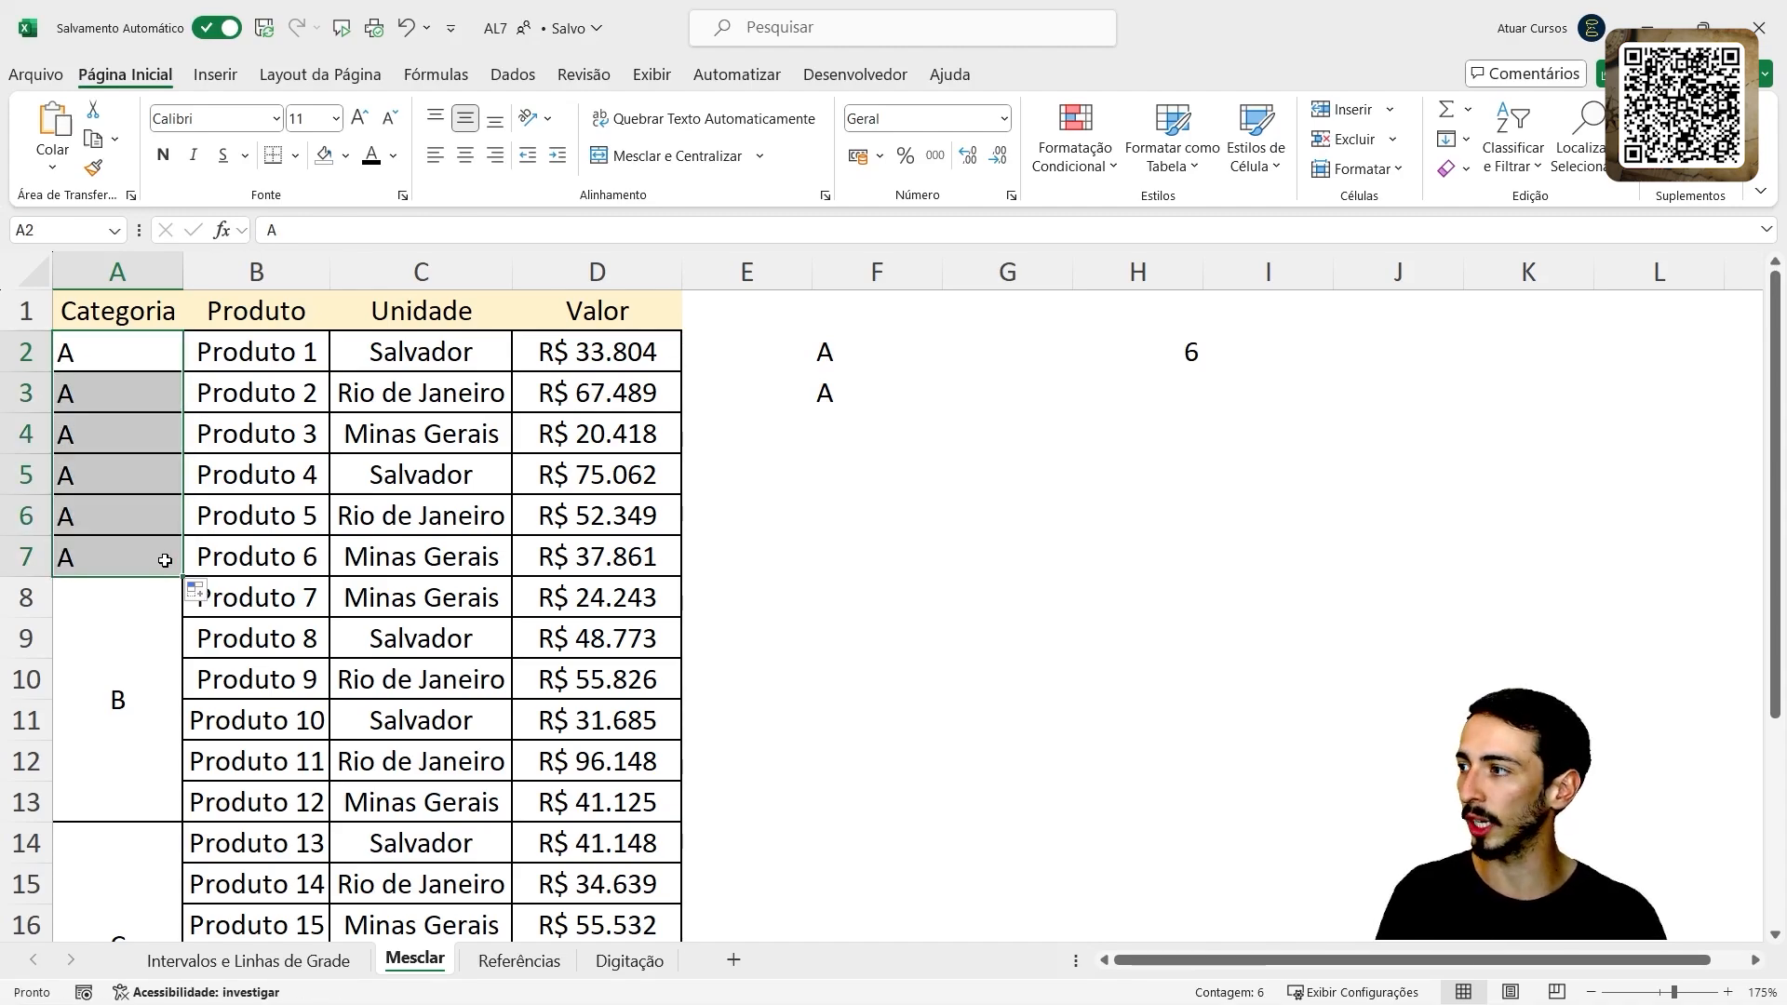
drag(108, 368, 125, 554)
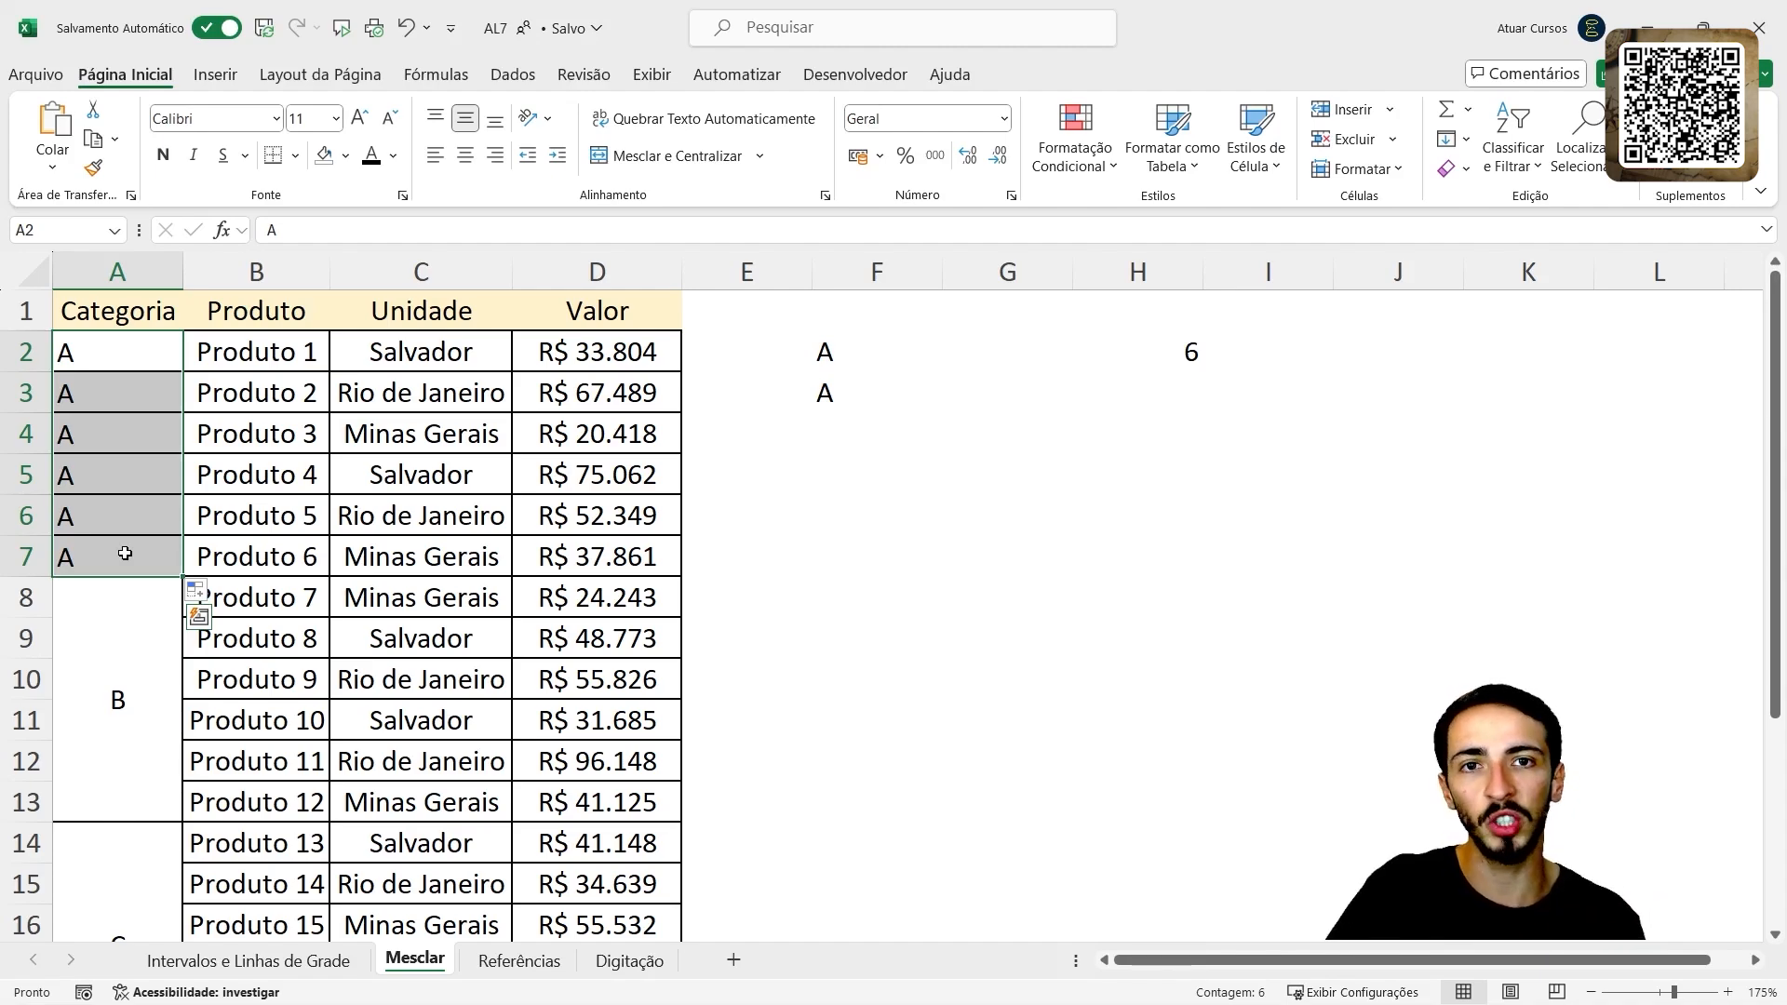
- Unmerge the category B cell and fill the value B down from A8 through A13
scroll(125, 554, down, 1)
click(122, 570)
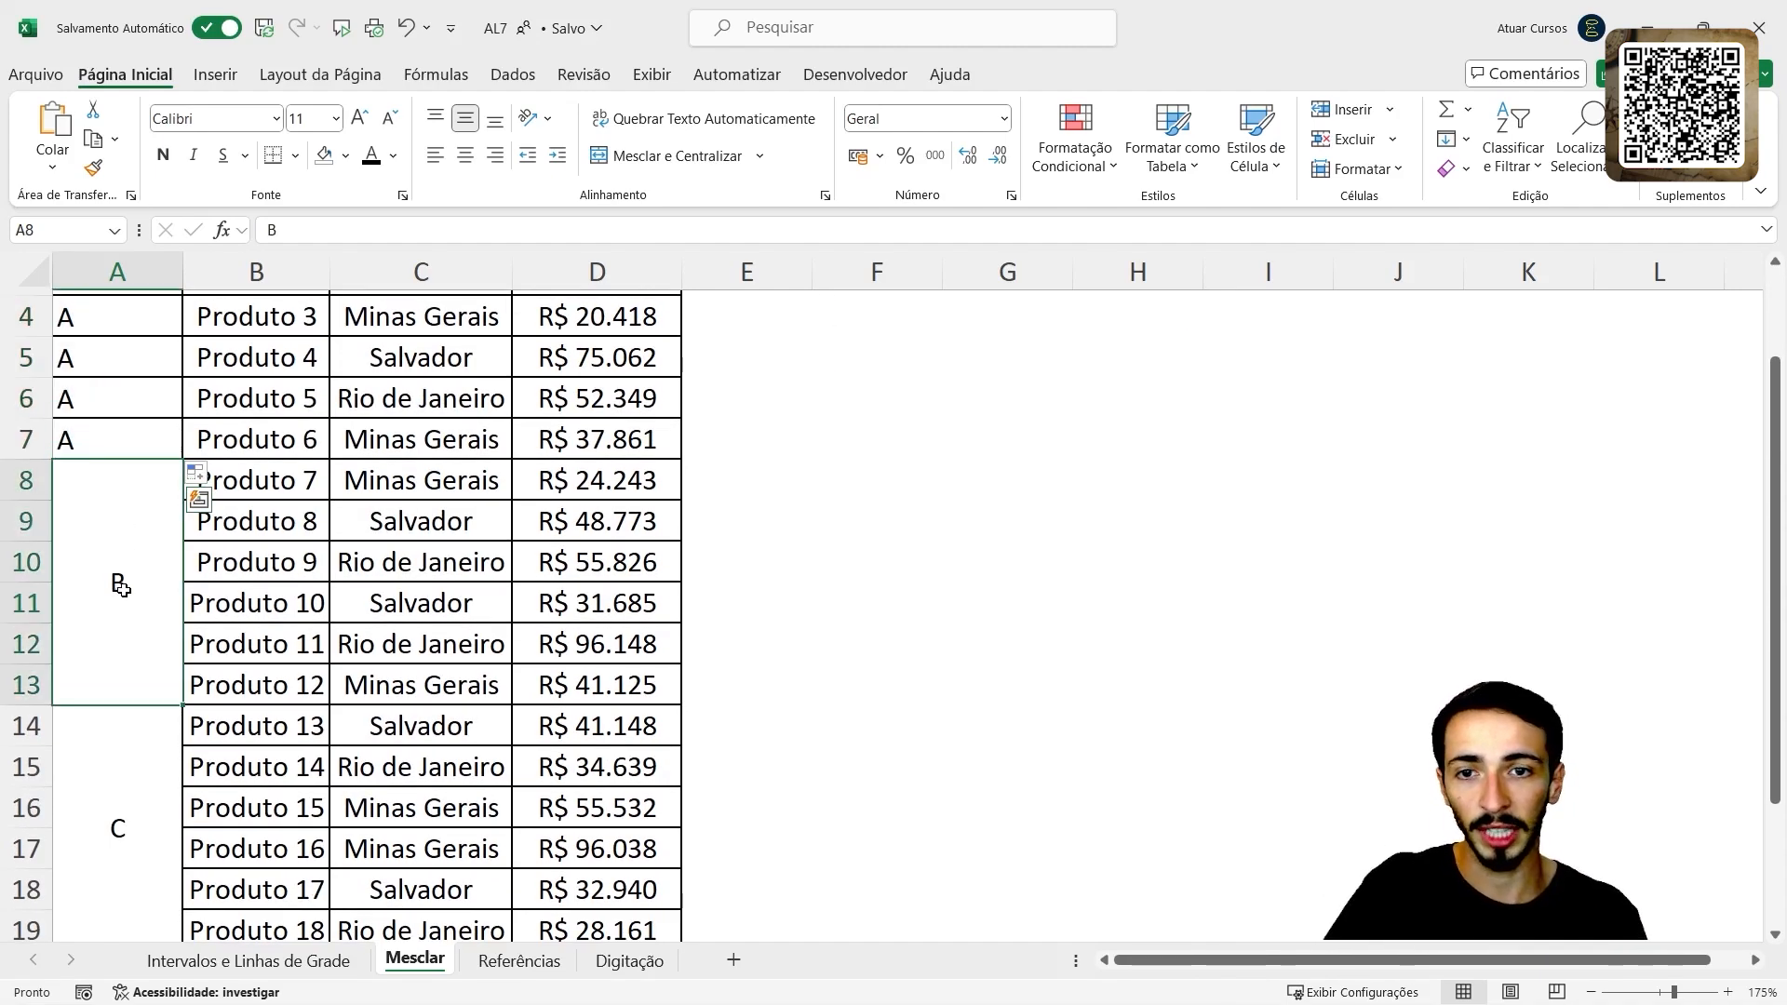
scroll(131, 618, down, 1)
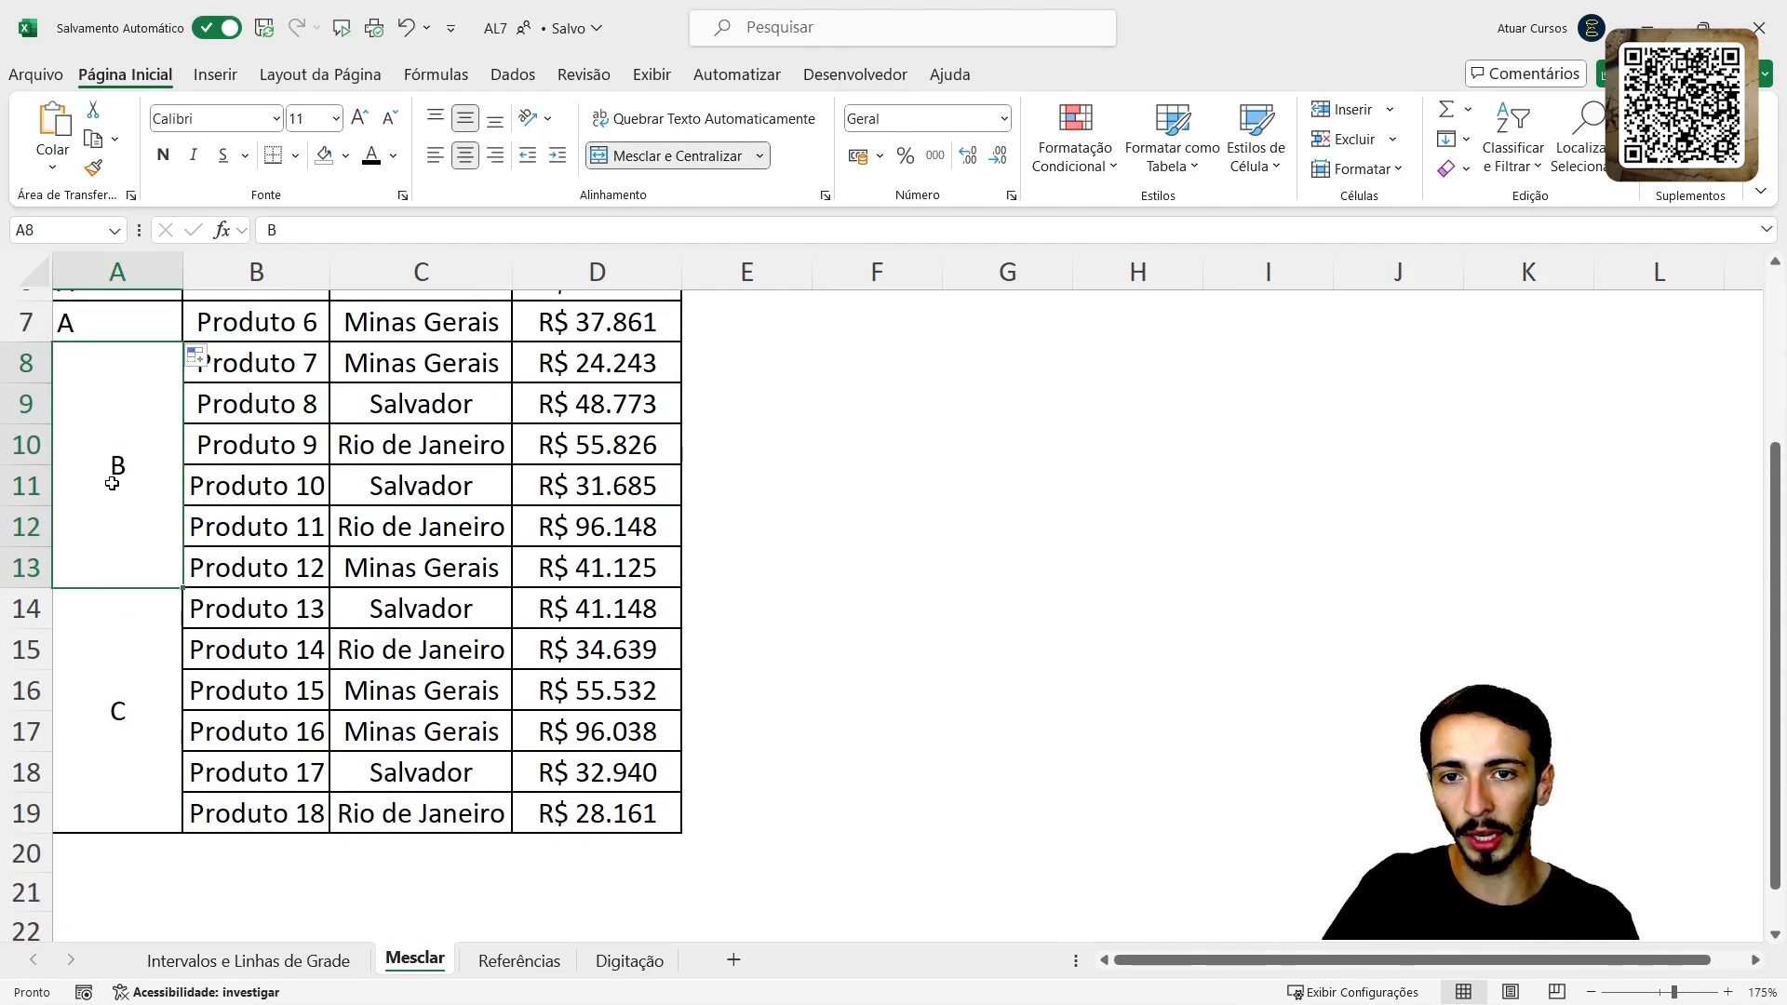
click(693, 157)
click(162, 361)
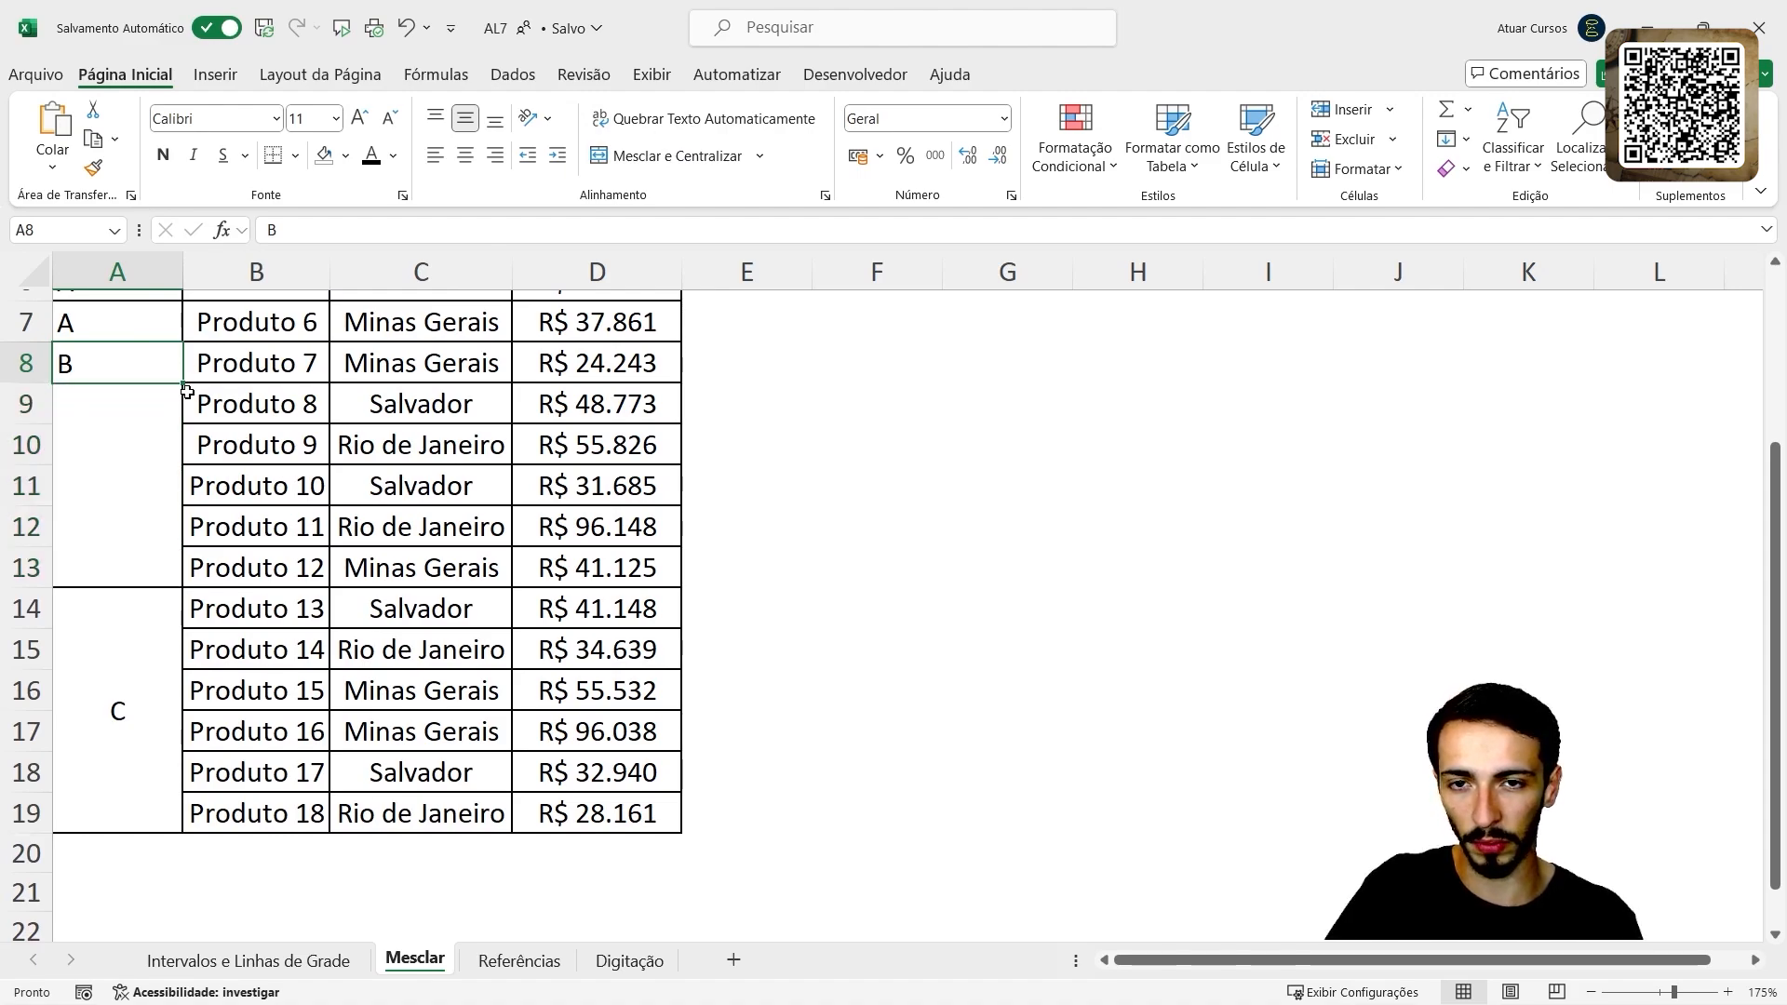
drag(183, 383, 170, 614)
- Unmerge the category C cell and fill the value C down from A14 through A19
click(134, 688)
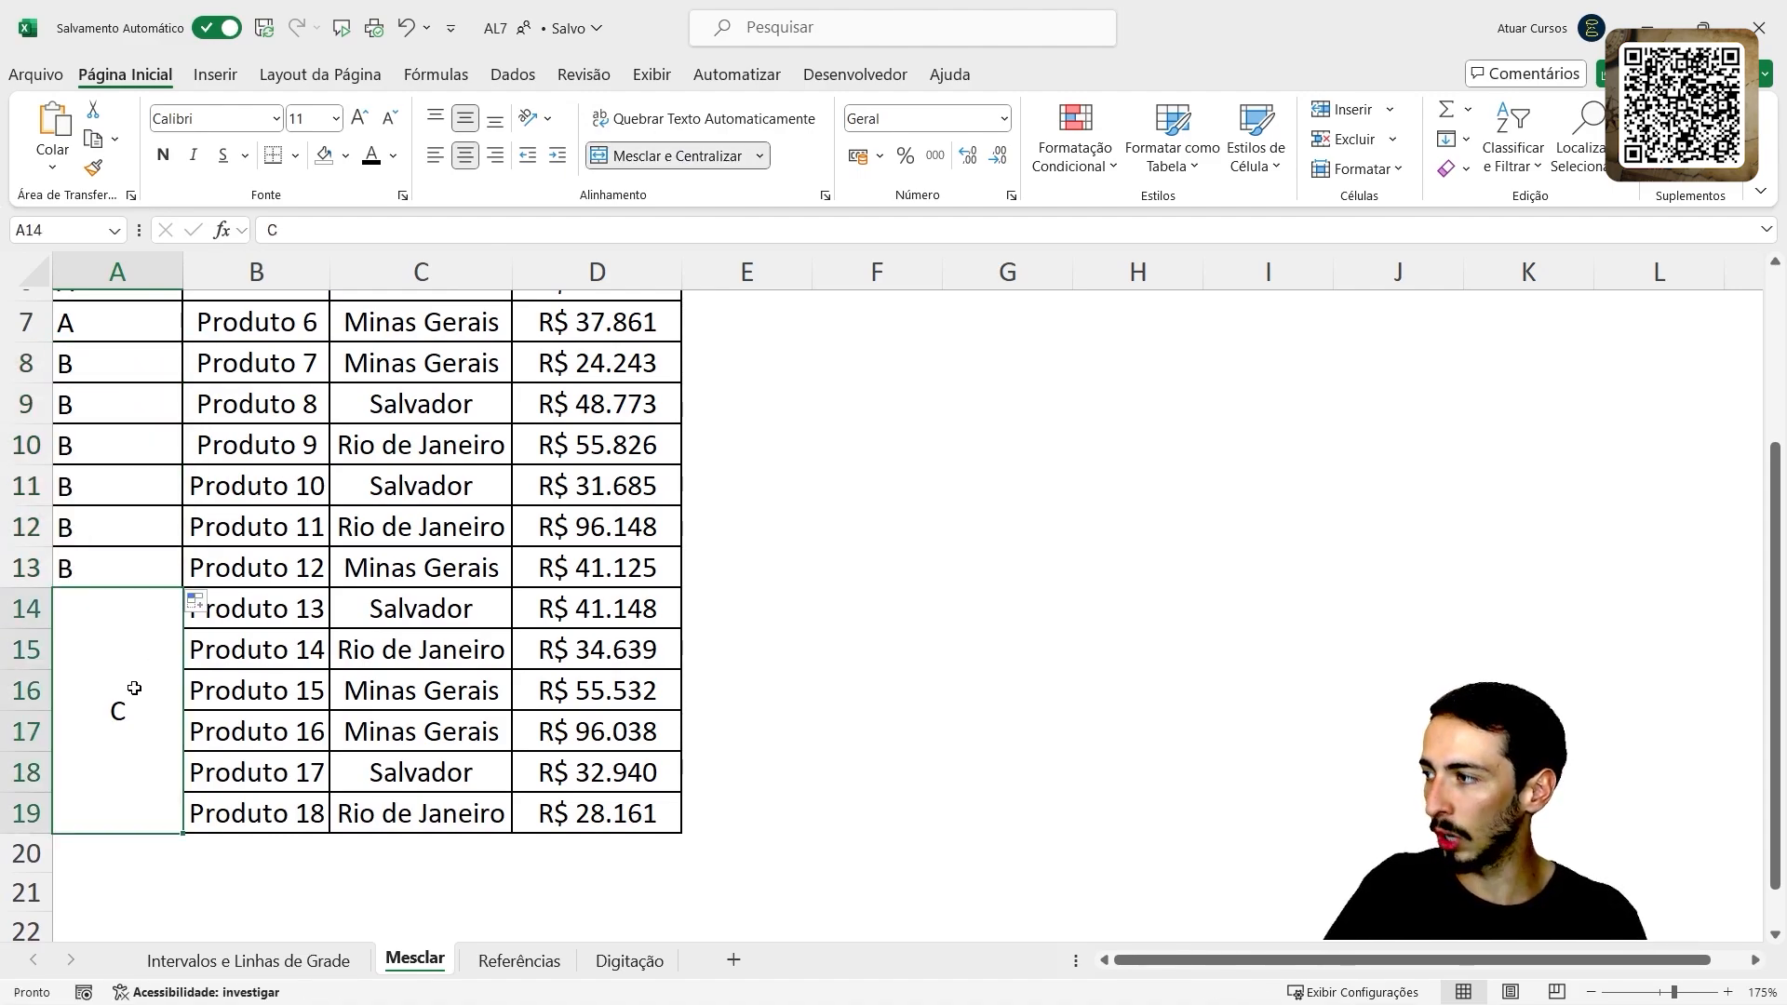
click(674, 157)
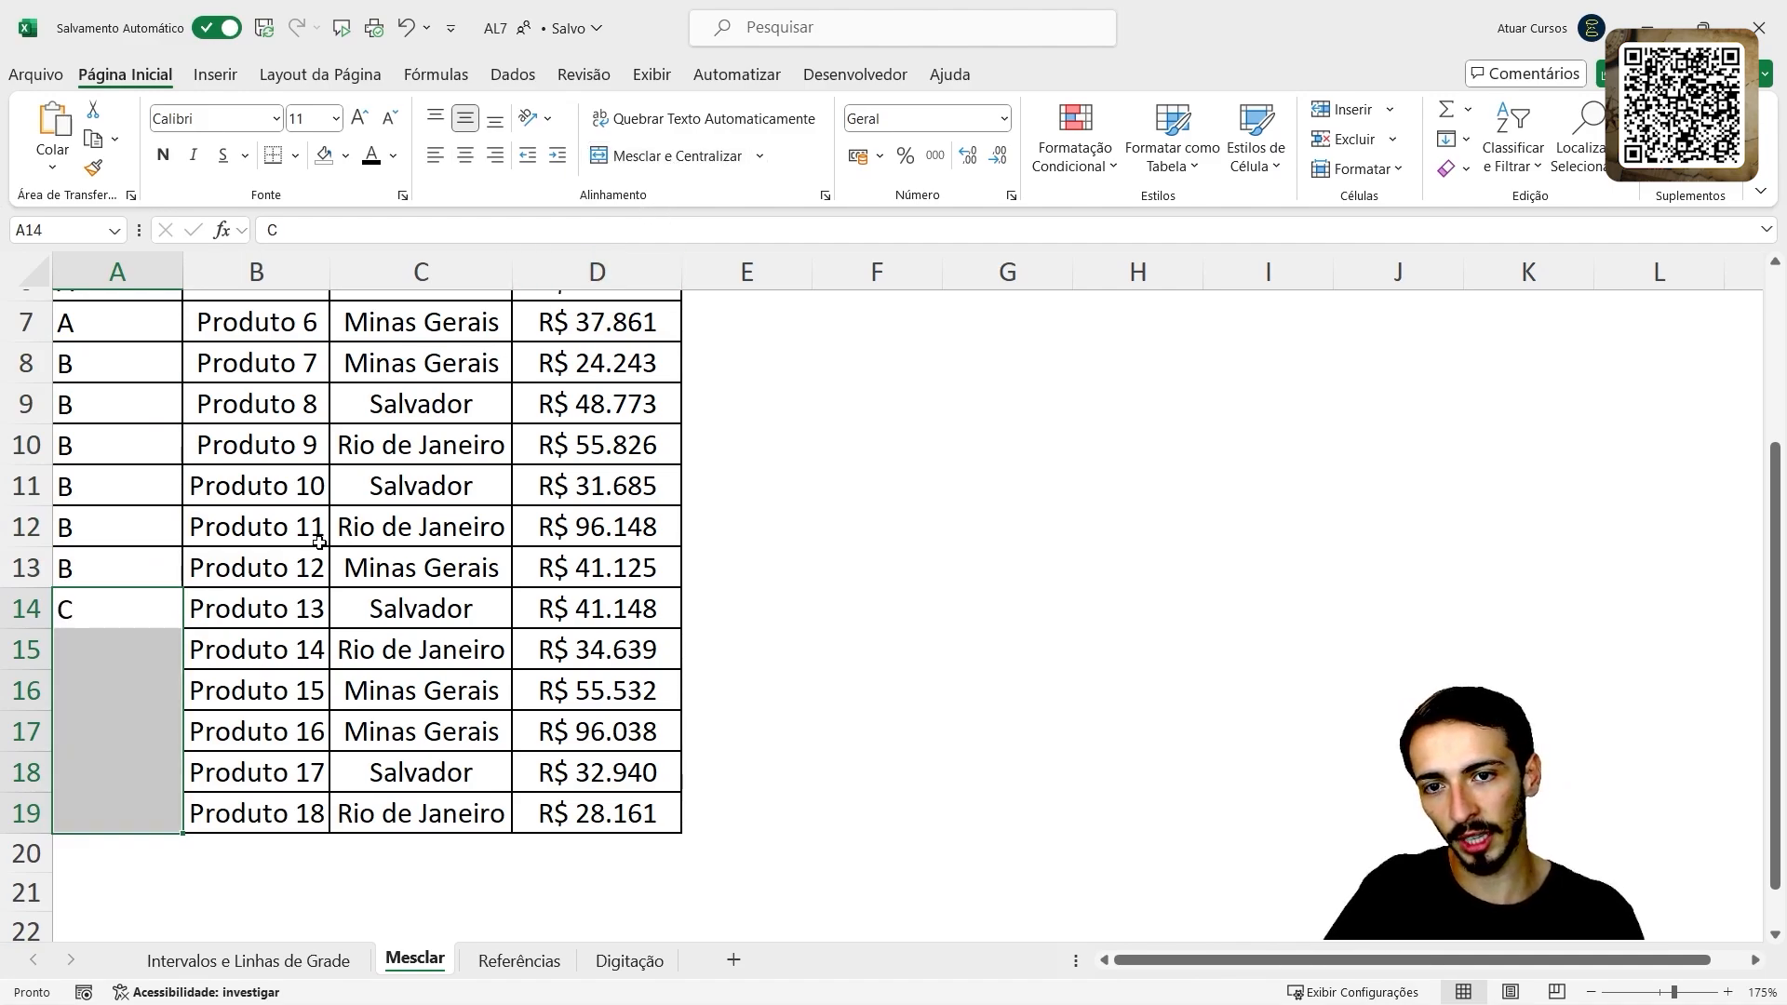
click(147, 607)
drag(181, 631, 163, 828)
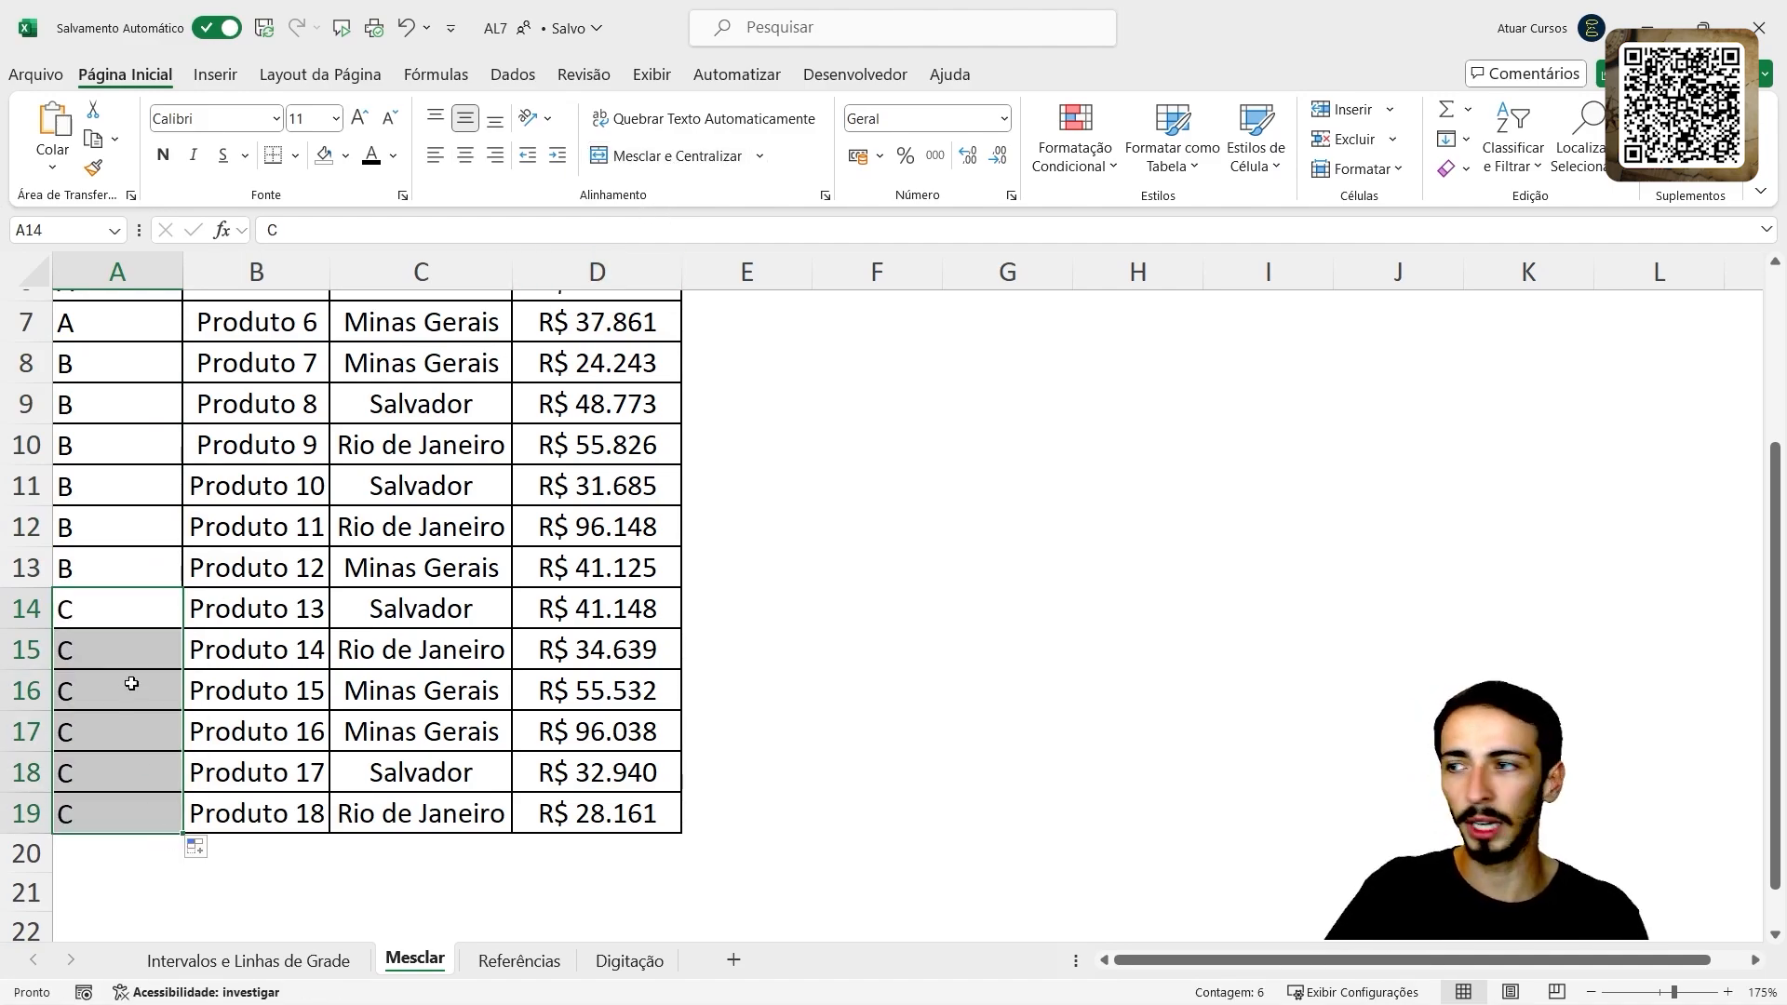
drag(108, 619, 135, 812)
scroll(135, 813, up, 2)
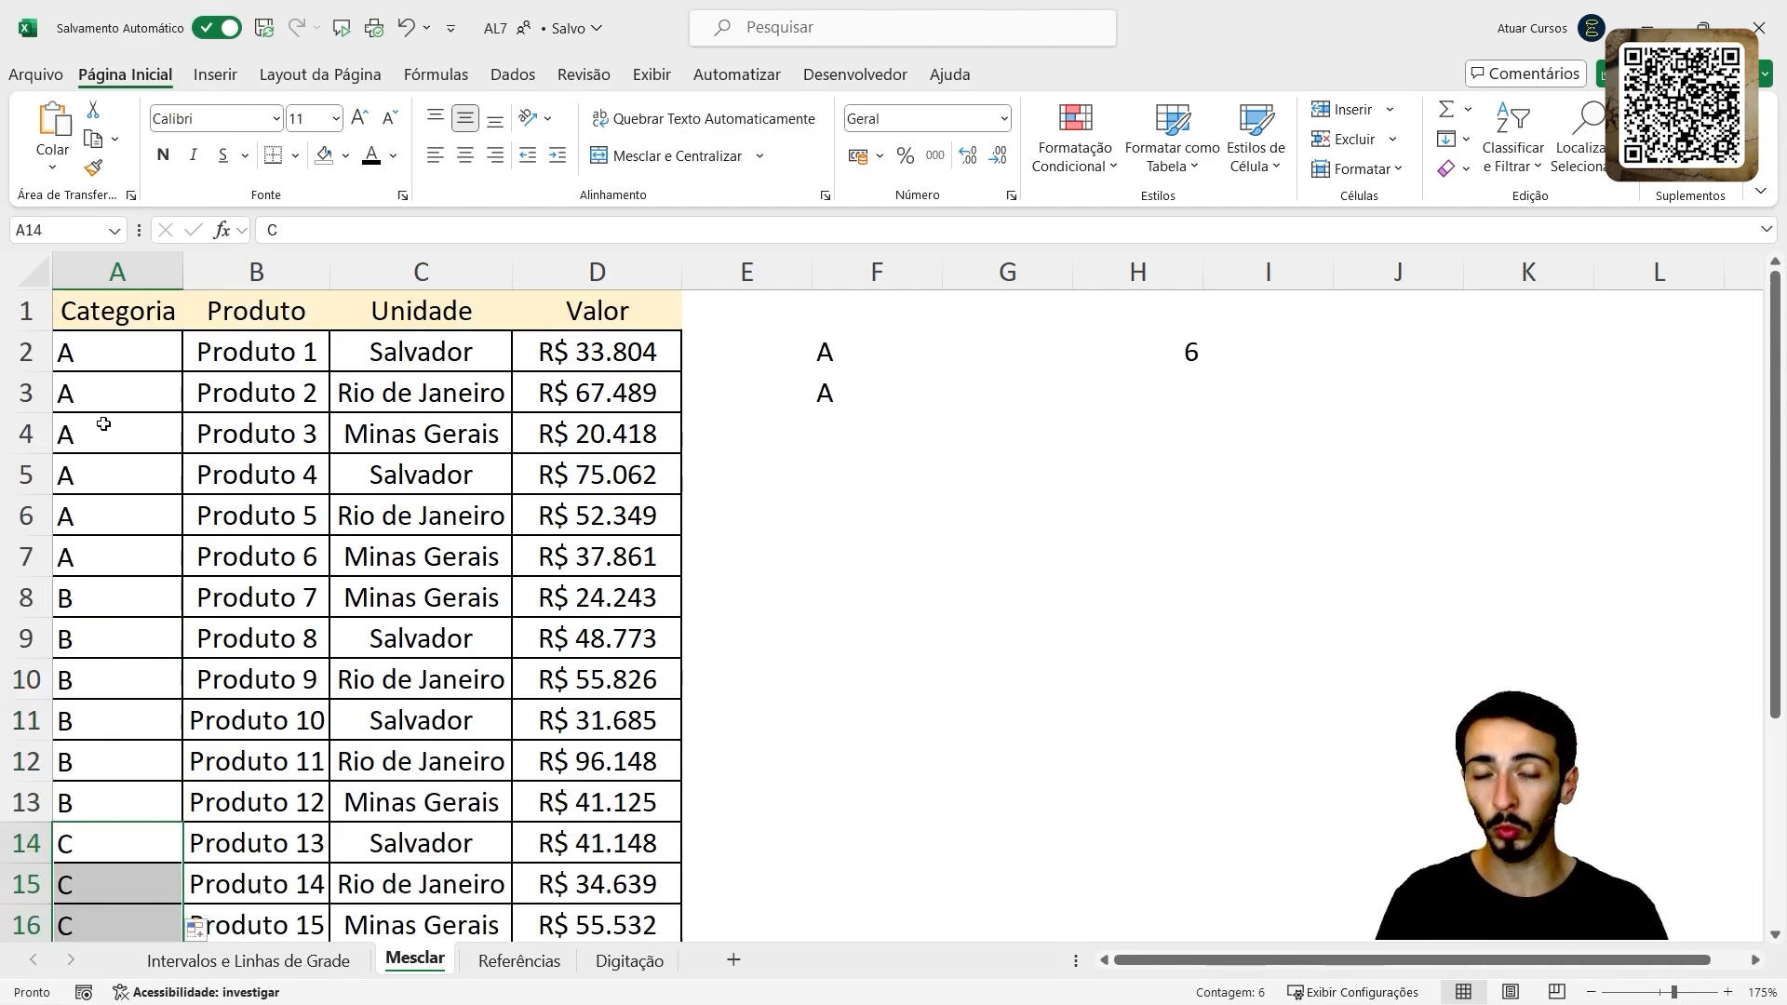
click(124, 355)
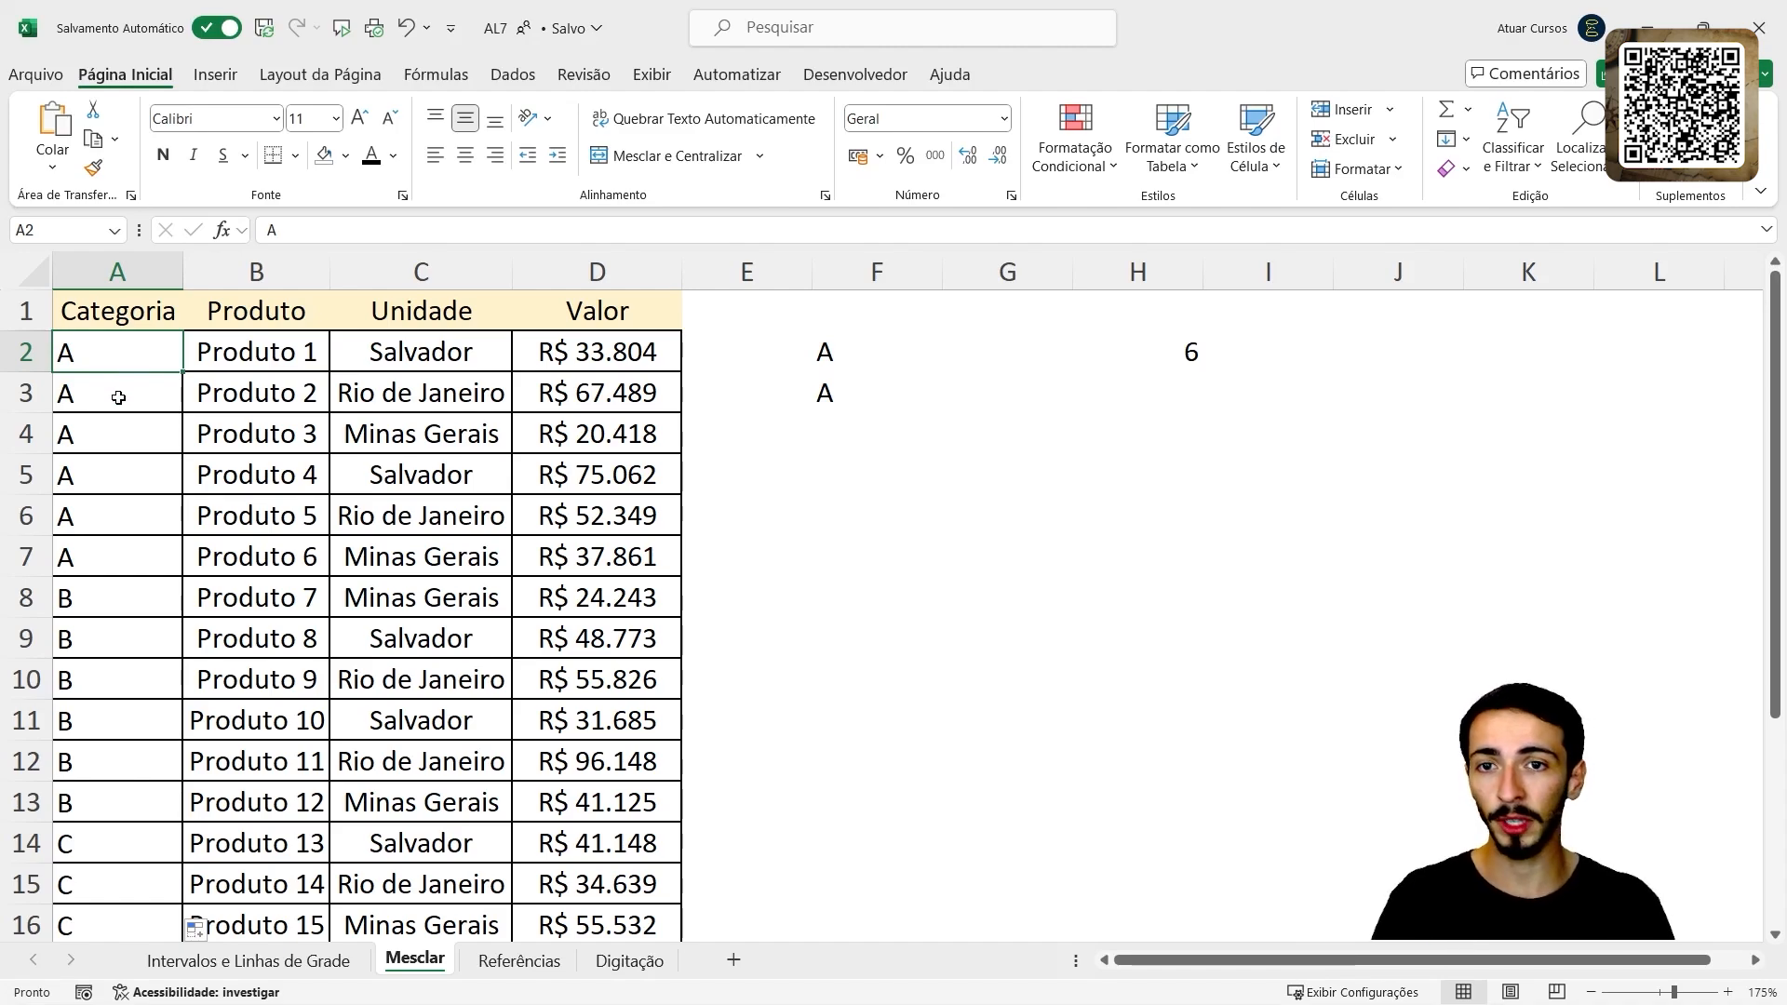
- Check down the Categoria column that each product row has its own category value
click(121, 395)
click(112, 432)
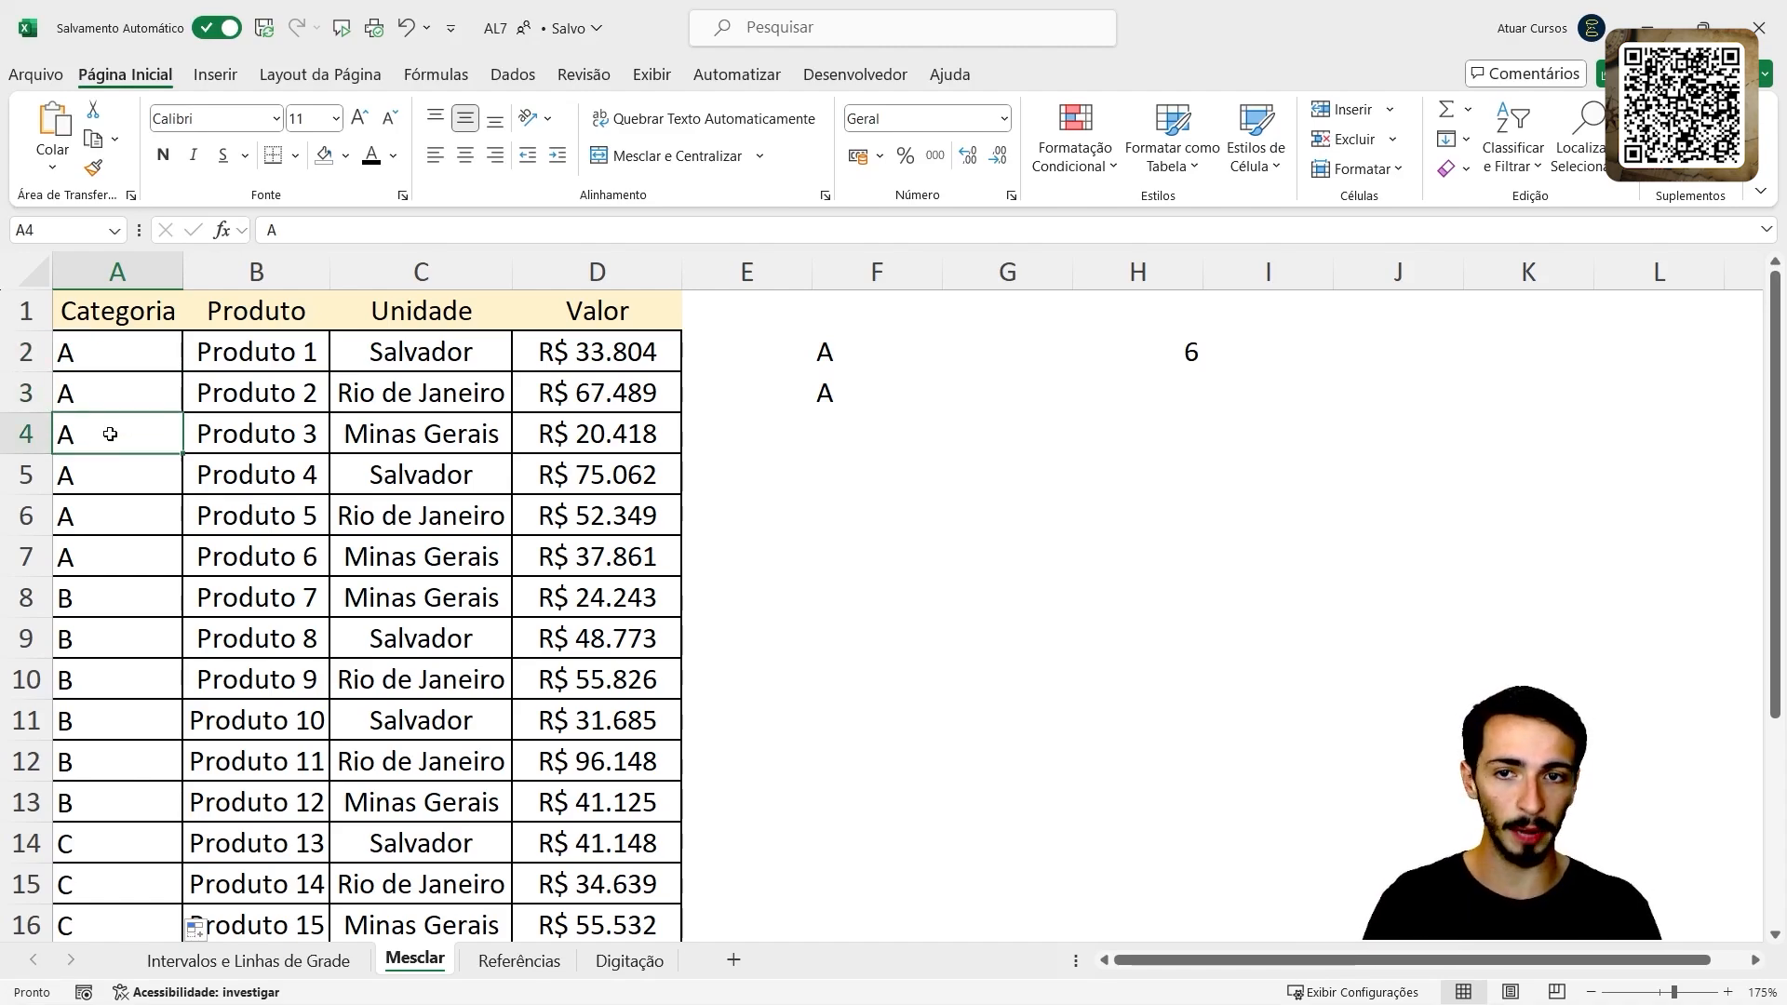
click(115, 482)
click(101, 606)
click(114, 639)
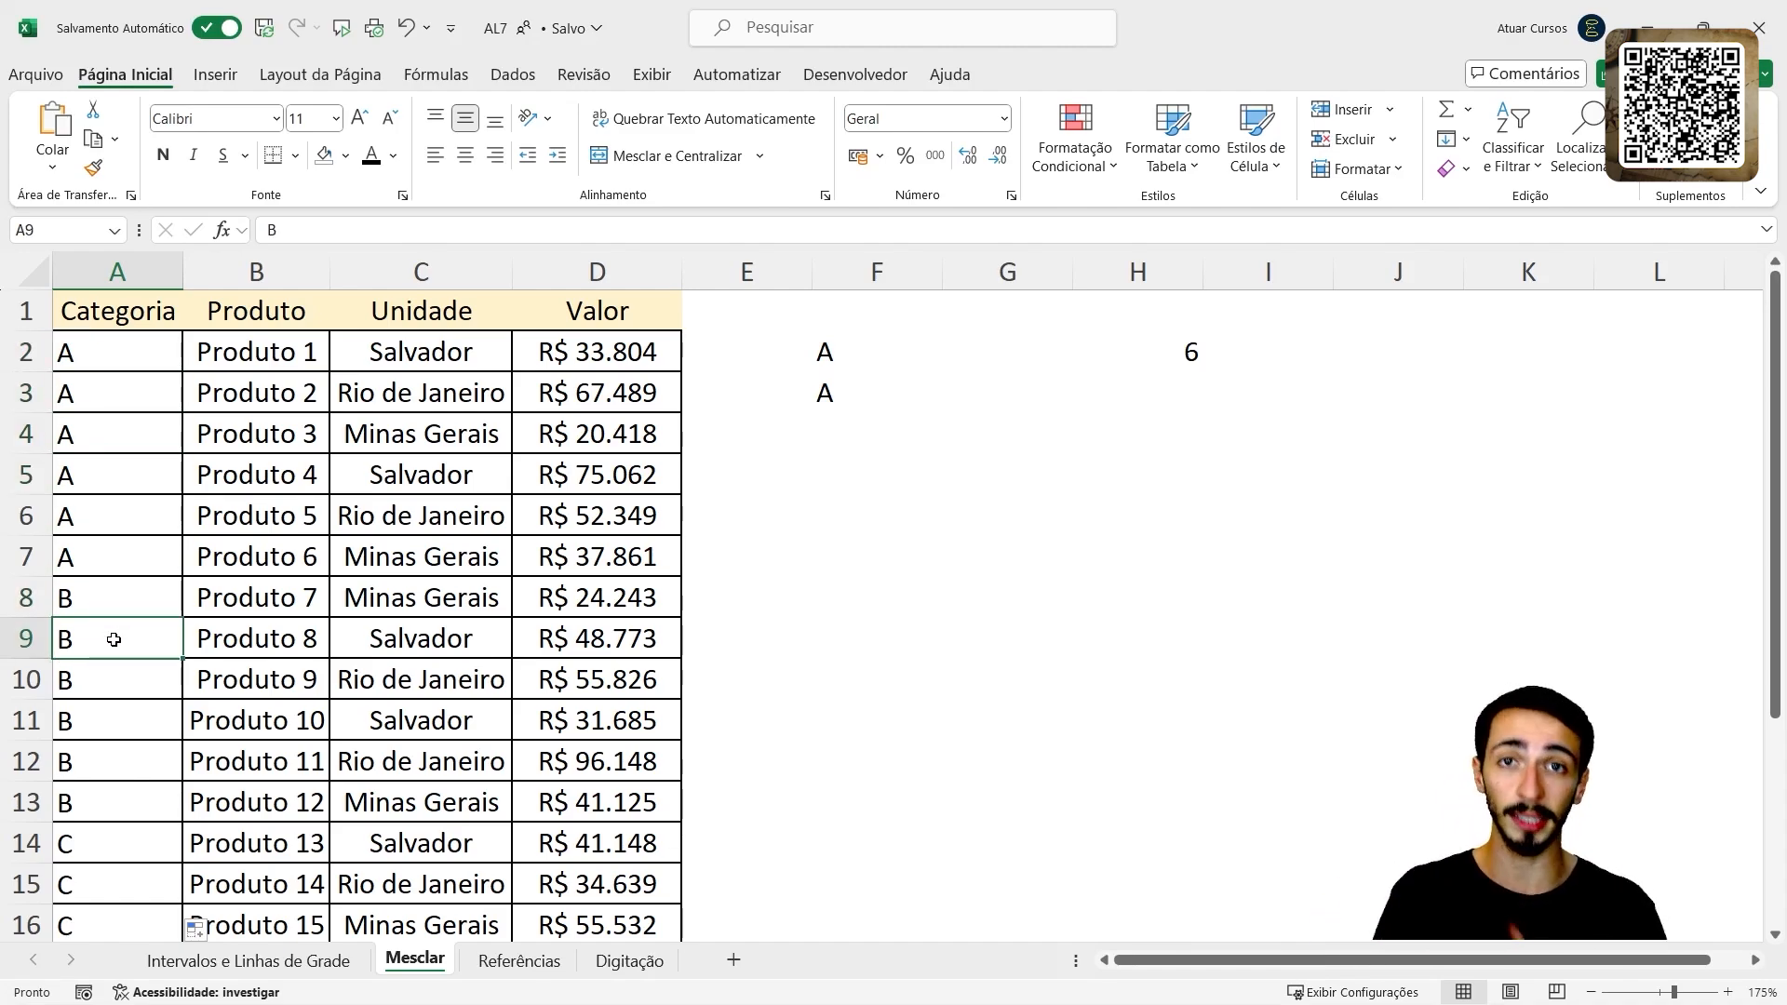
key(Up)
key(Up)
key(Right)
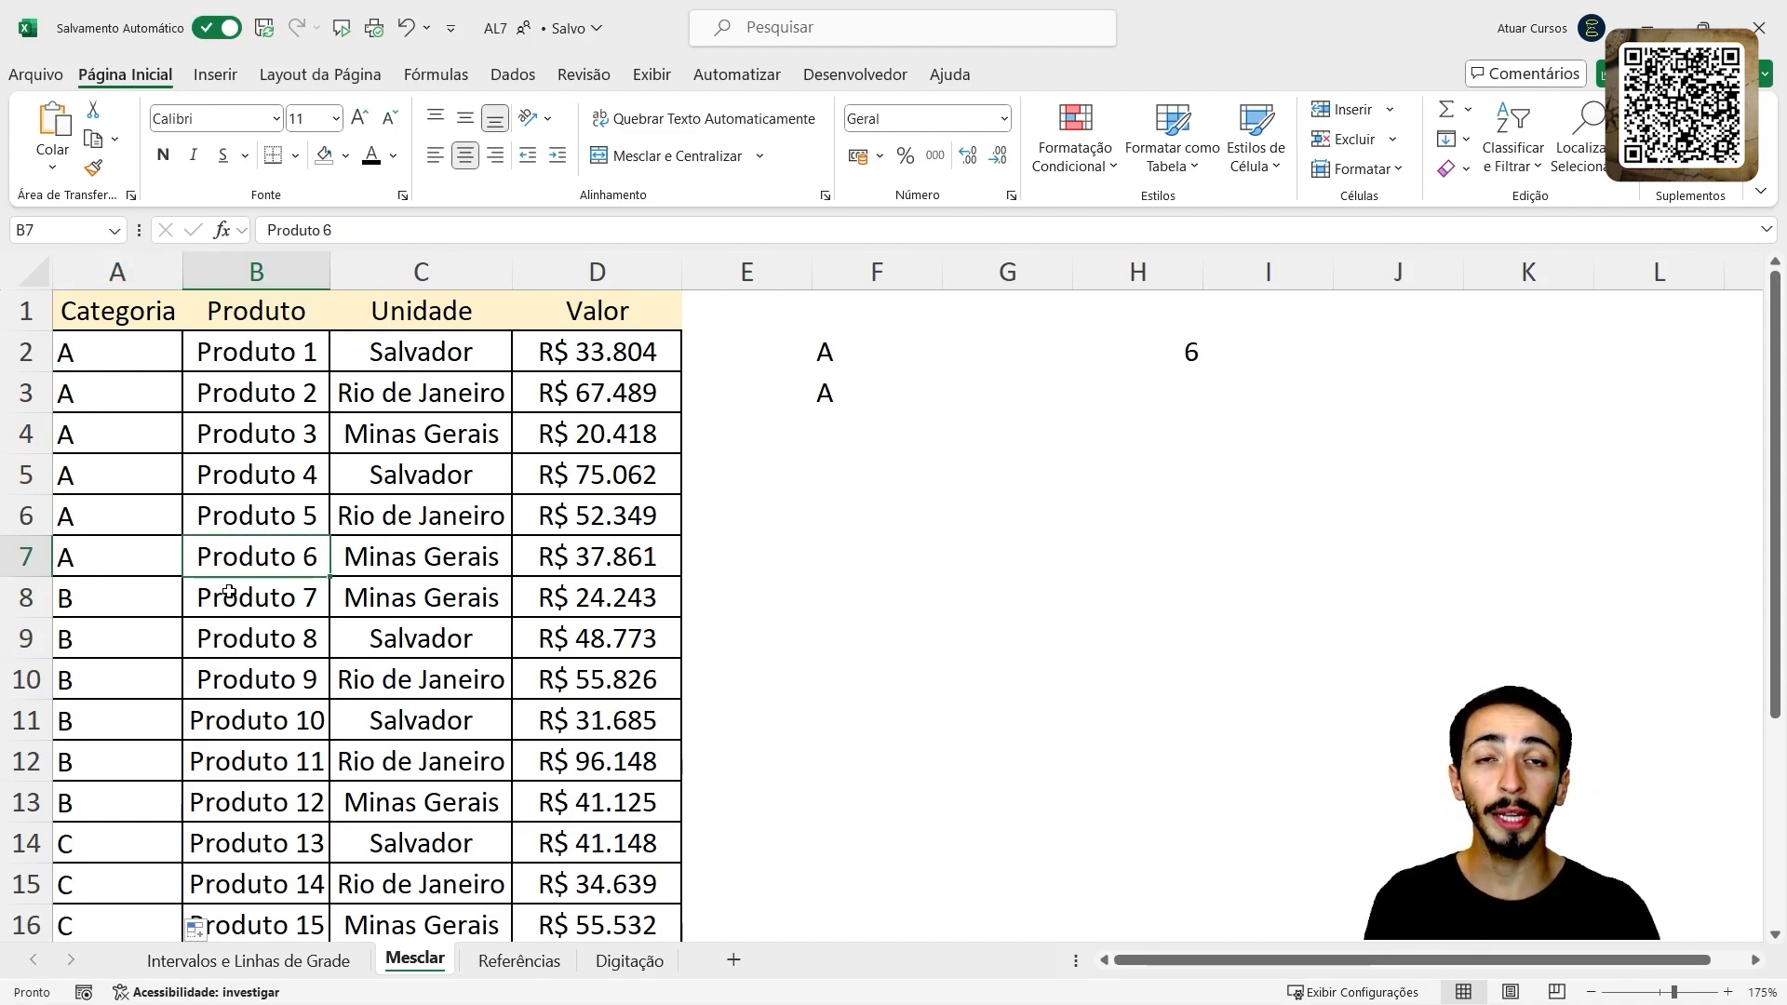
- Compare the category cells with the reference formulas in F2:F3 and the counting formula in H2
drag(154, 361, 130, 629)
click(824, 363)
drag(825, 363, 825, 396)
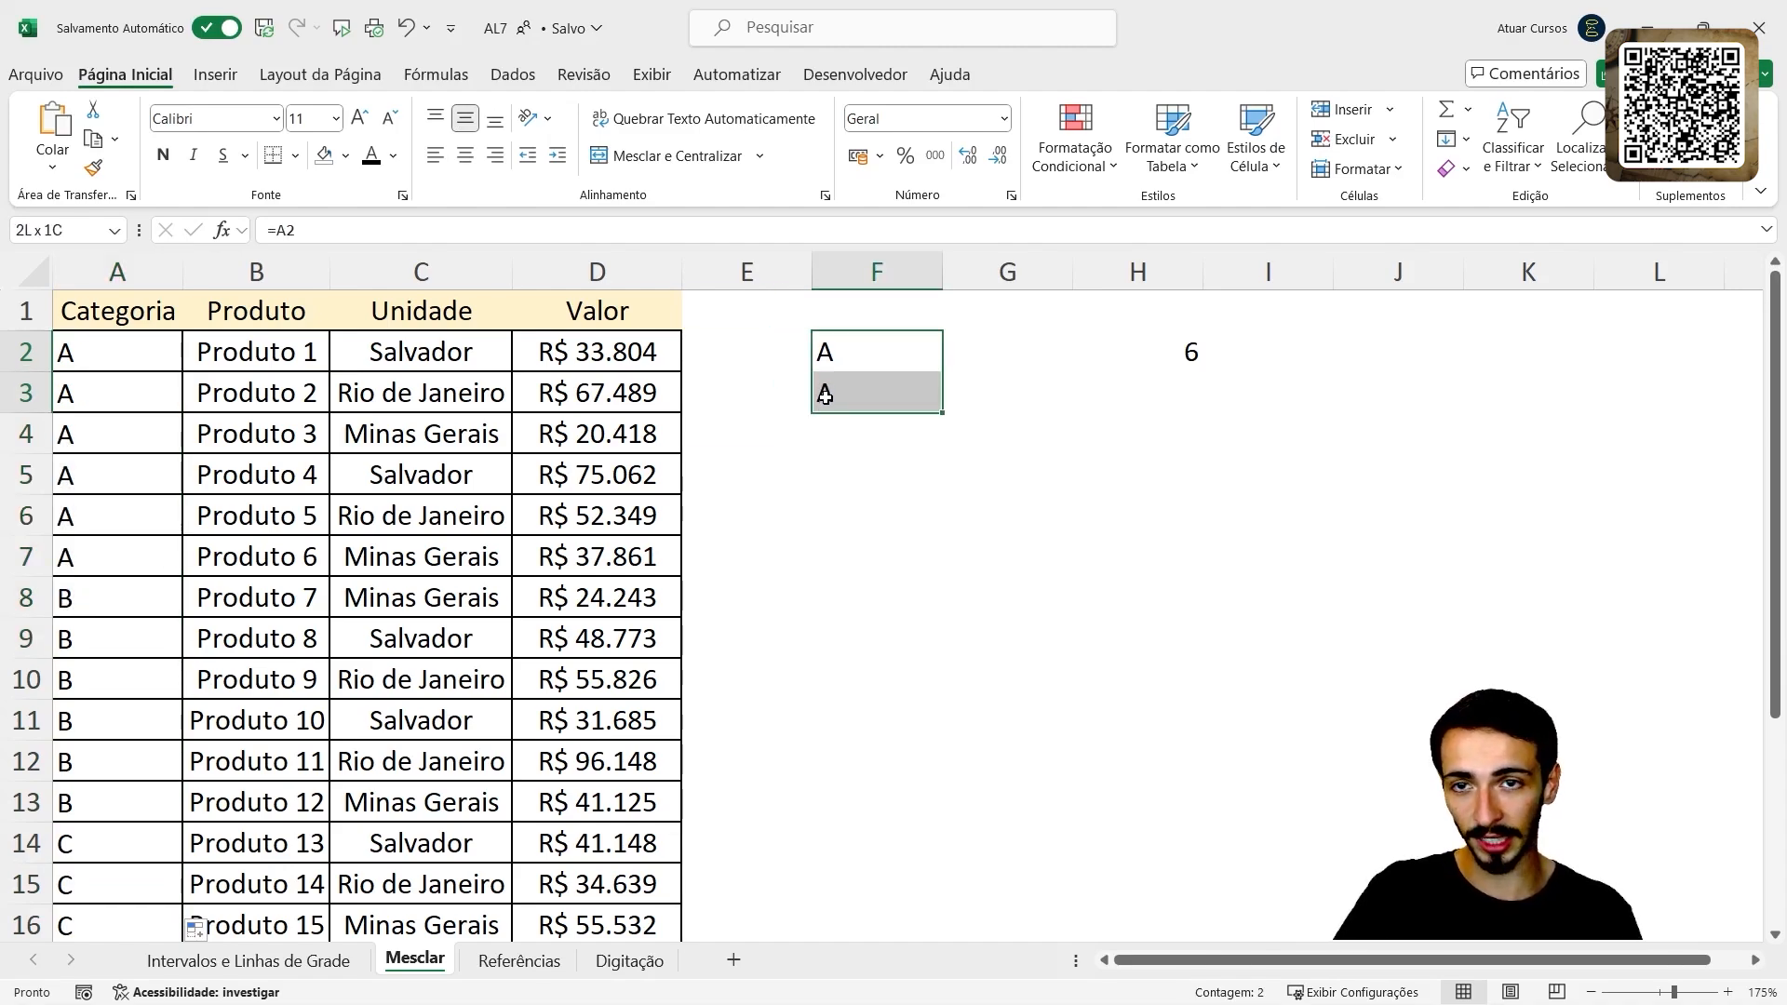
click(1210, 352)
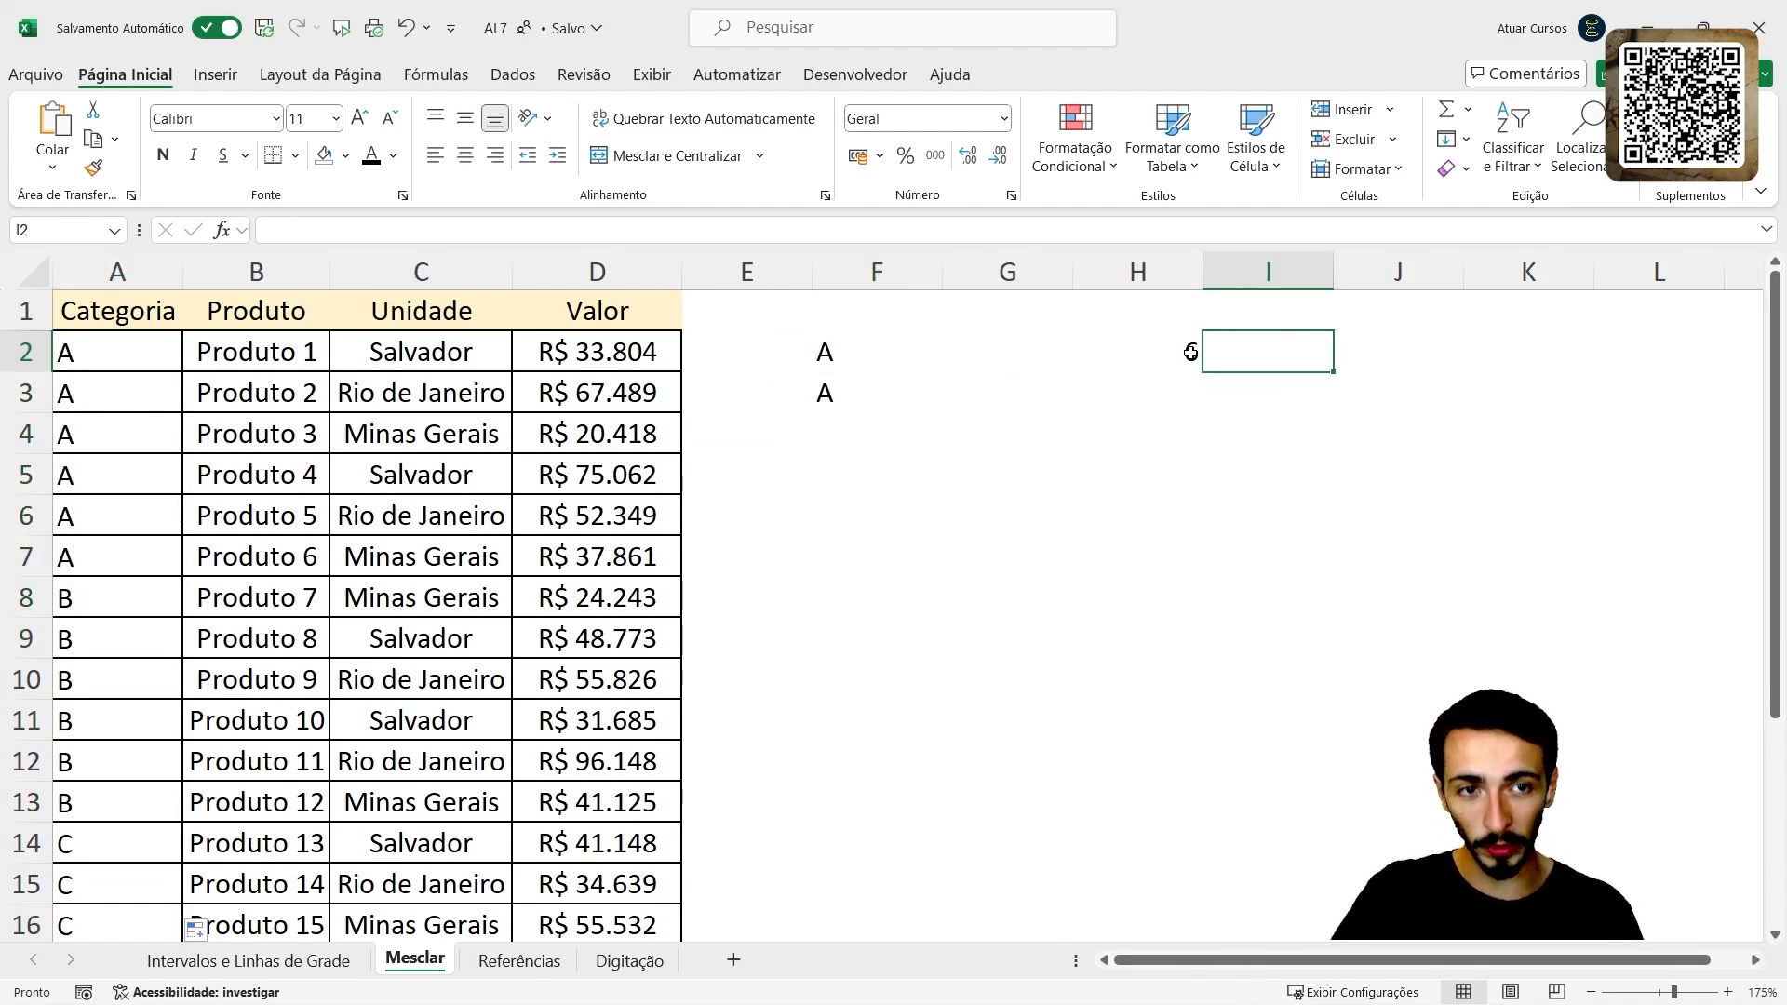
click(1184, 351)
click(120, 470)
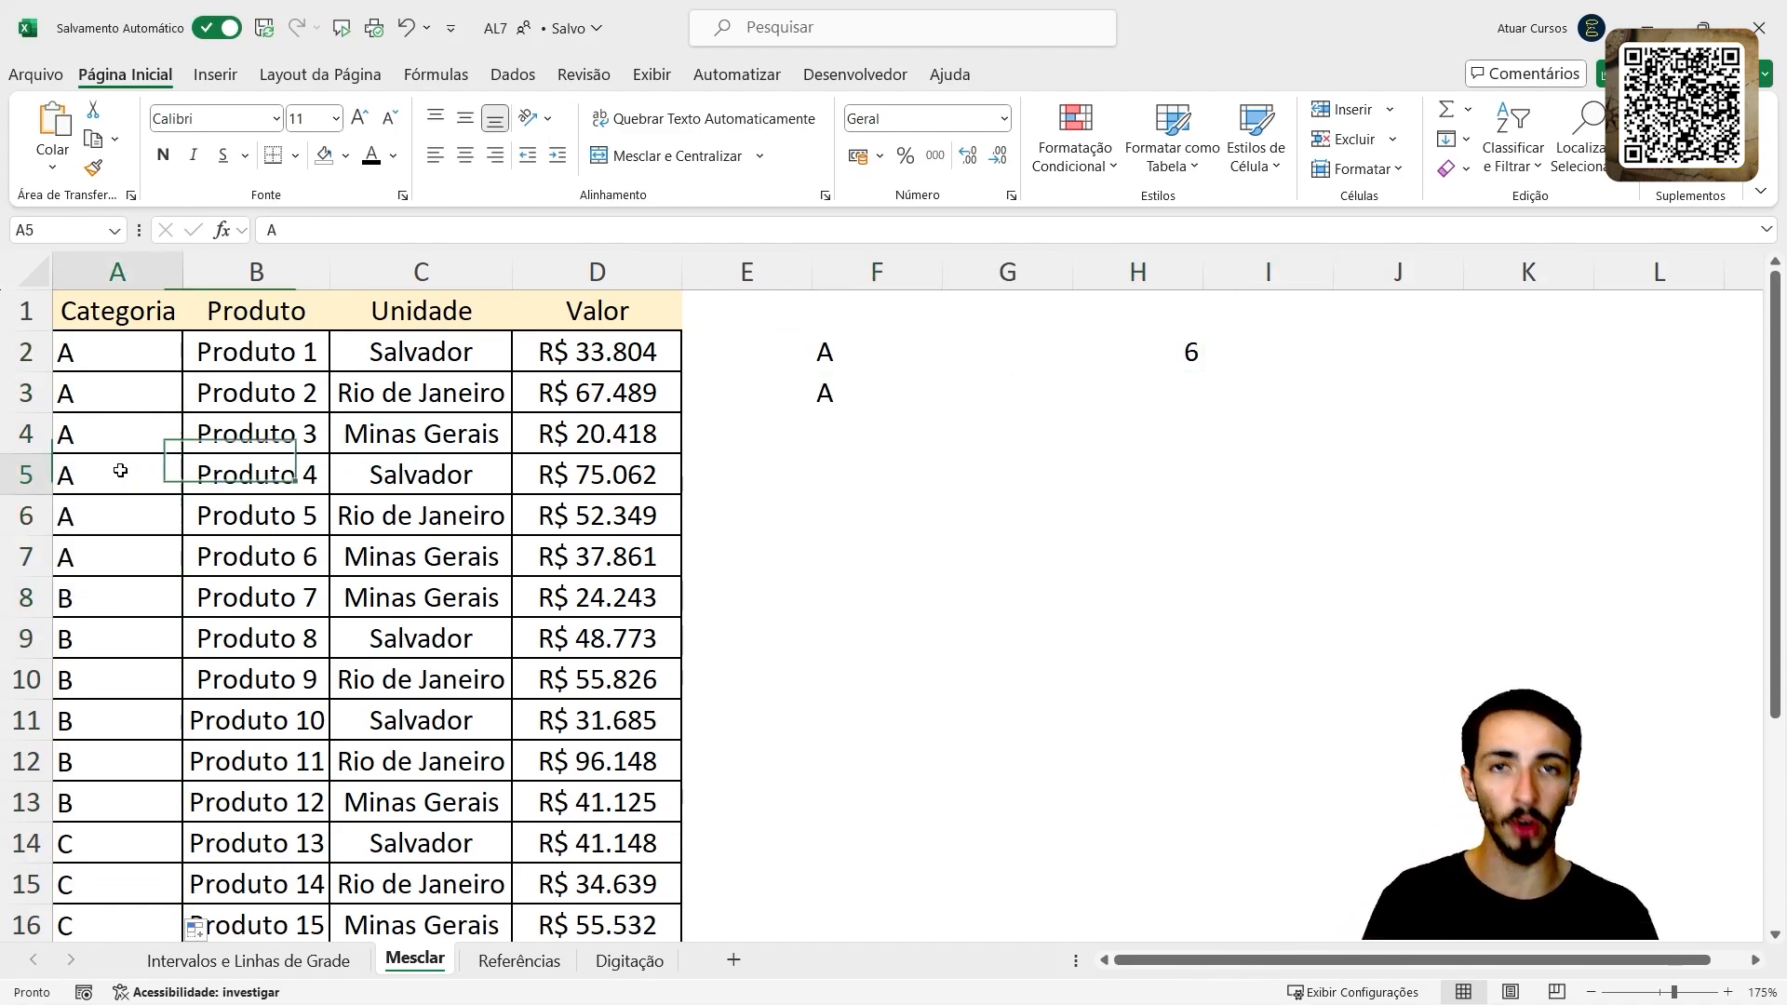
- Undo the fills and unmerging in the Categoria column back to the merged A, B and C cells
key(ctrl+z)
key(ctrl+z)
key(ctrl+z)
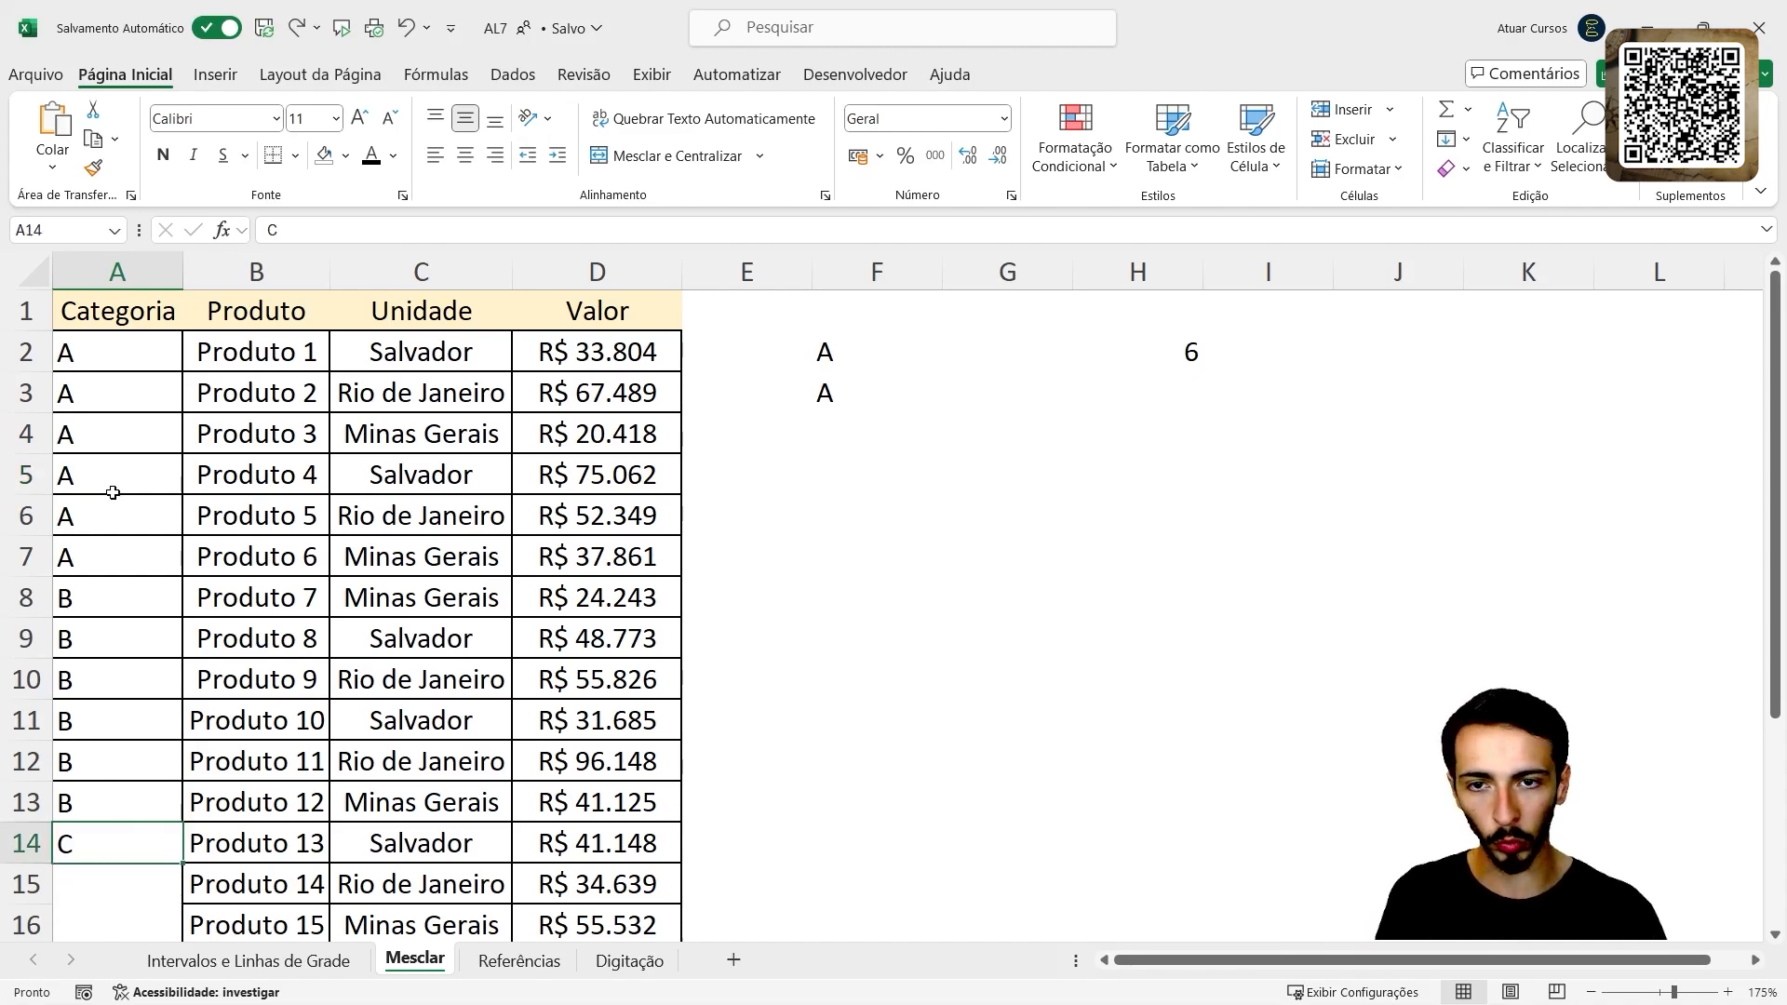
key(ctrl+z)
key(ctrl+z)
key(ctrl+z)
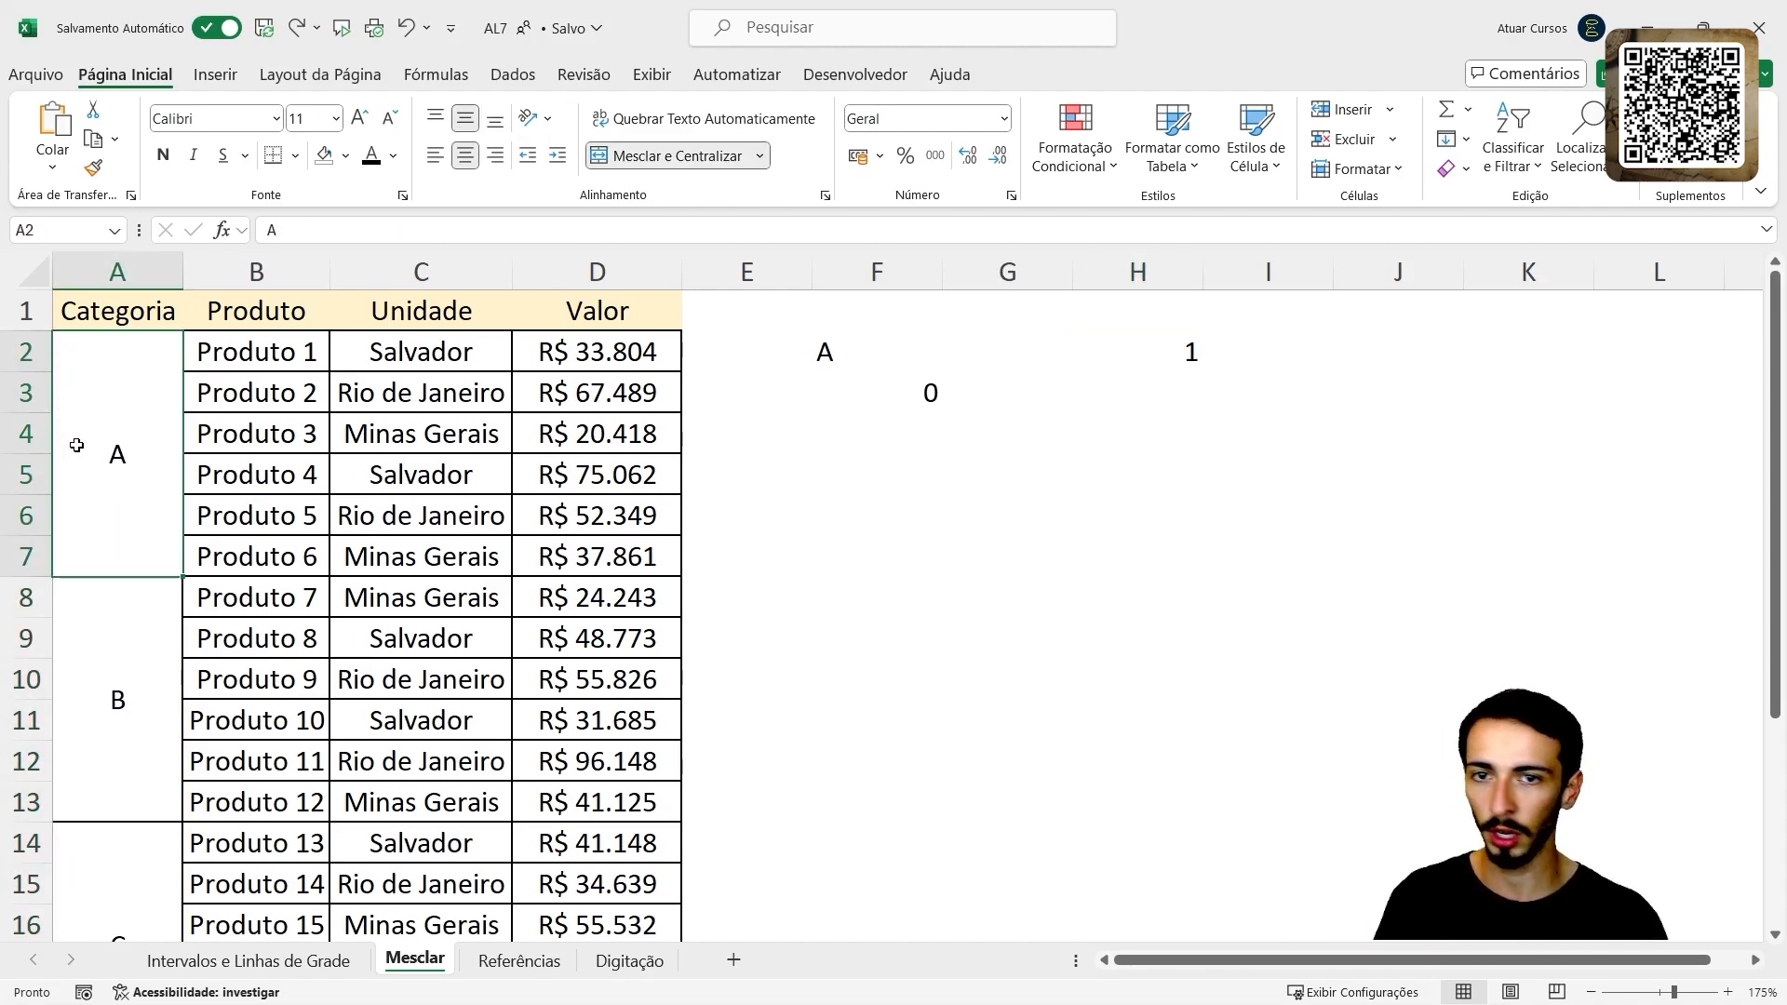
- Add filters to the product table's header row while the category cells are merged
drag(88, 447, 130, 898)
click(274, 547)
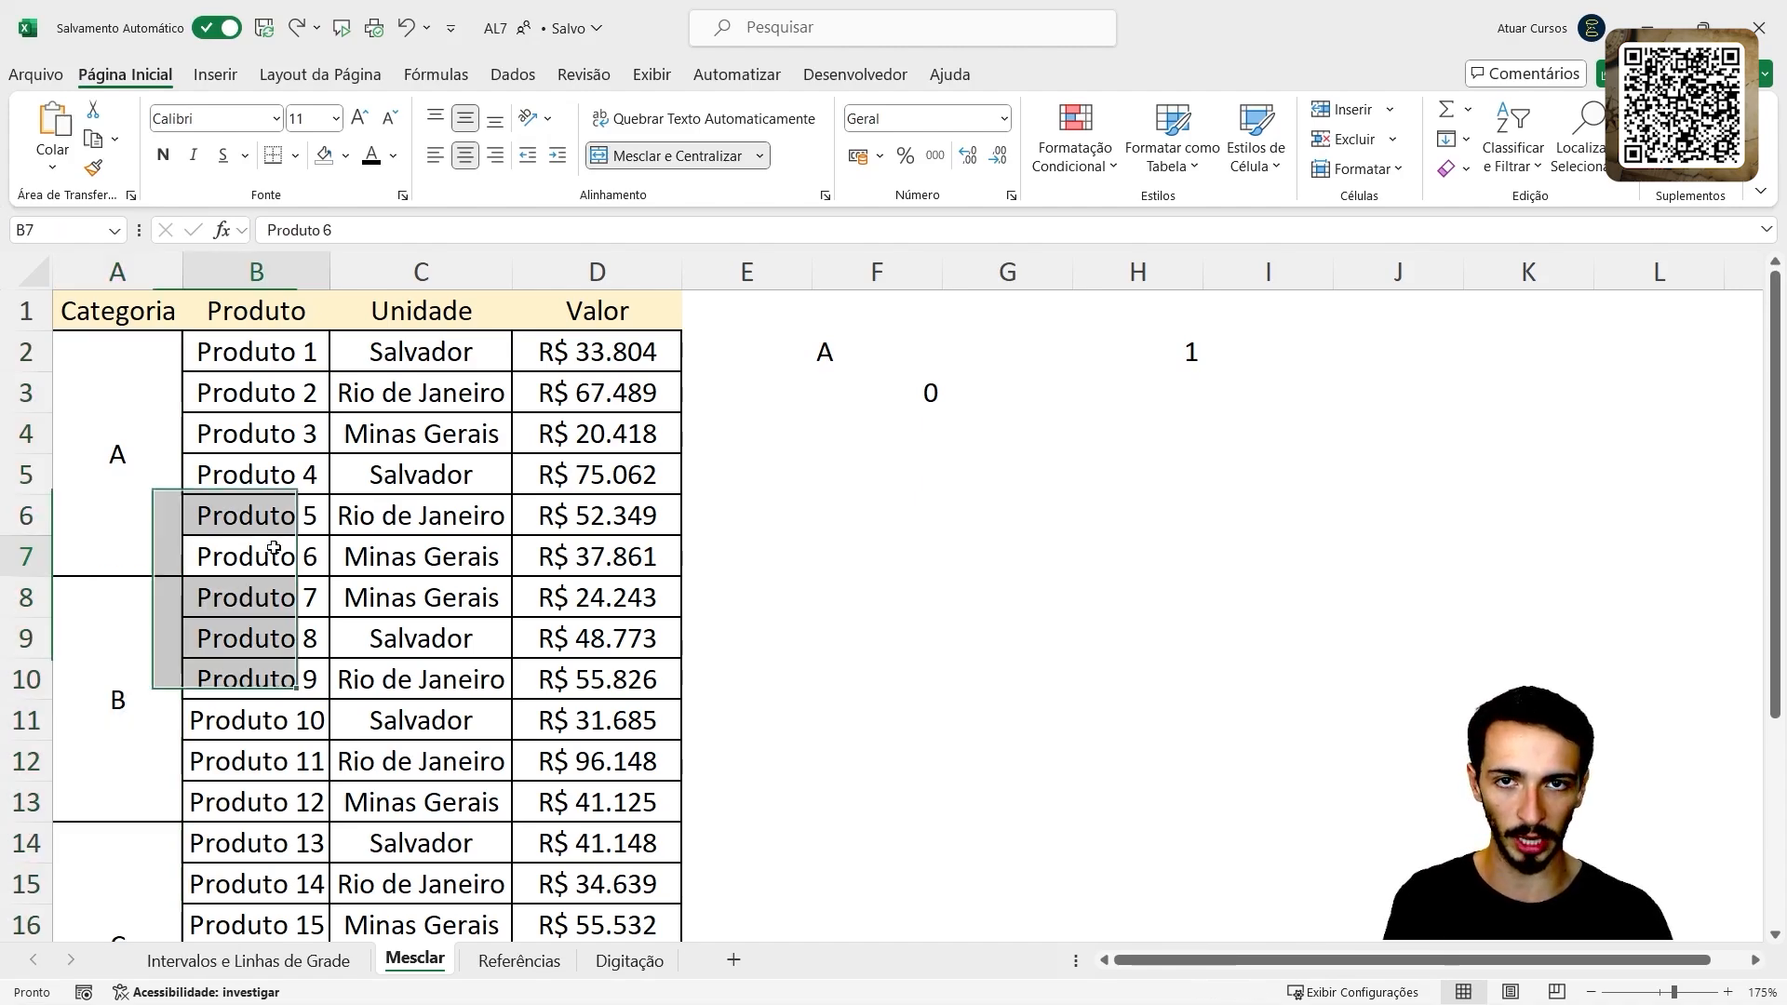
click(391, 529)
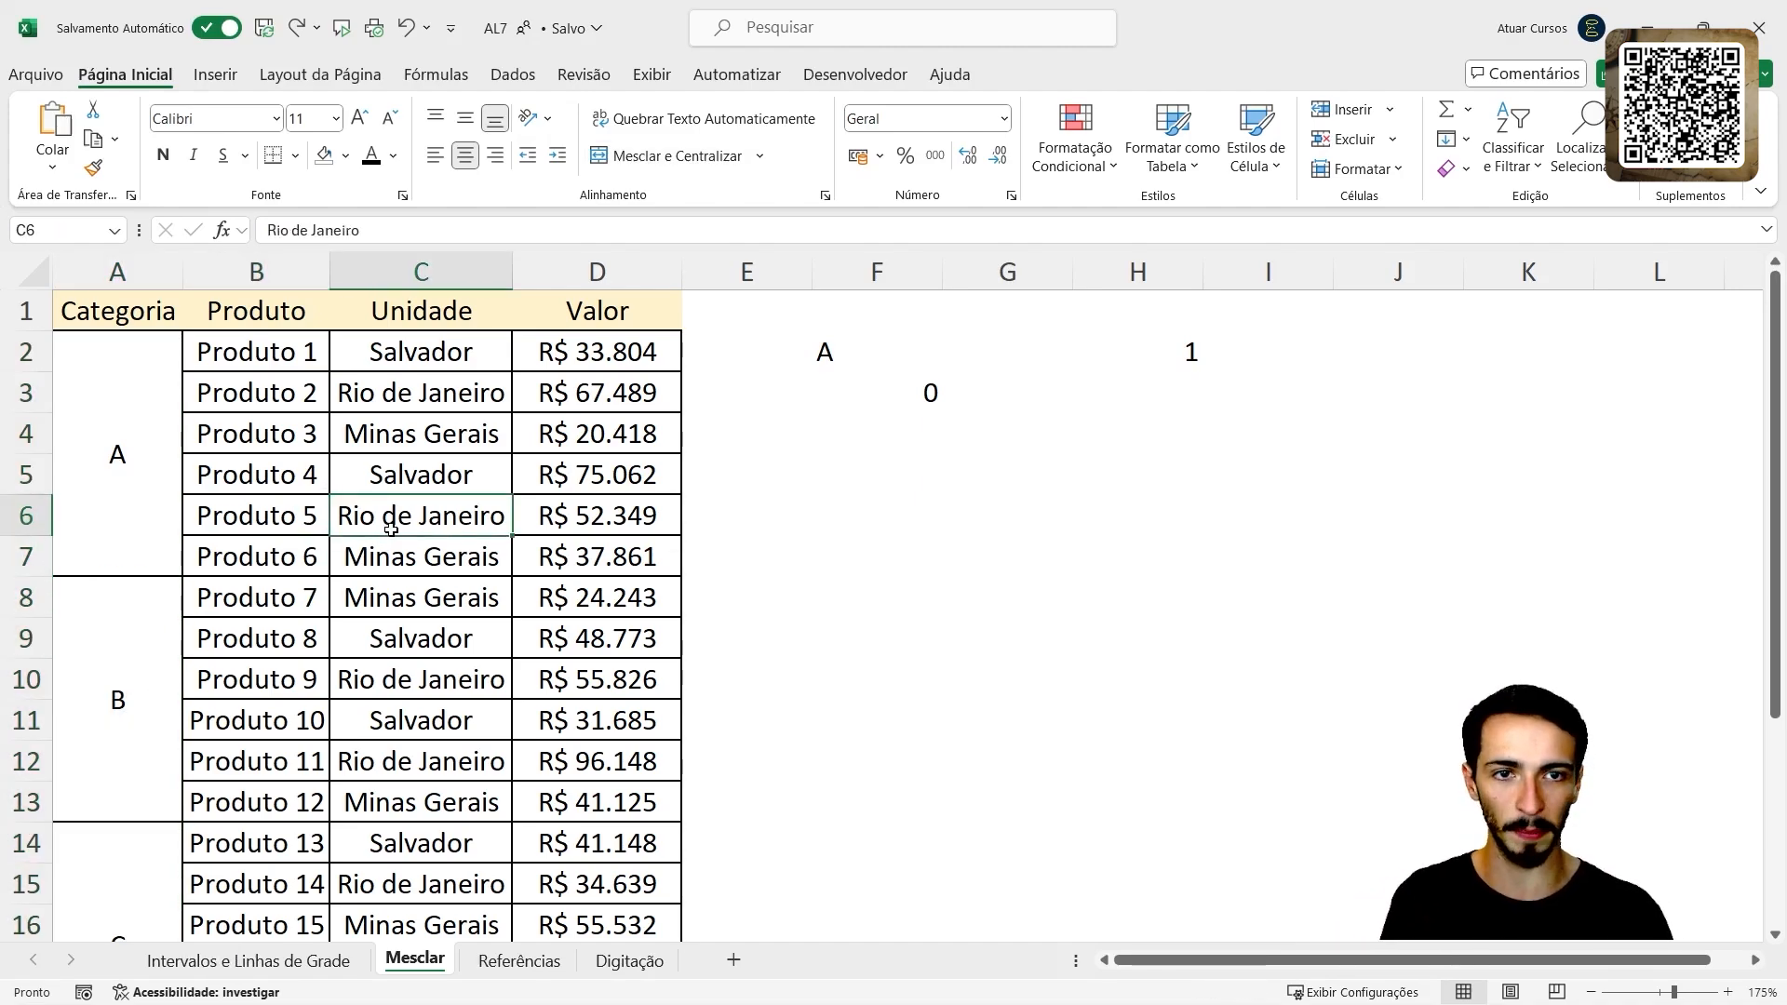
key(ctrl+shift+l)
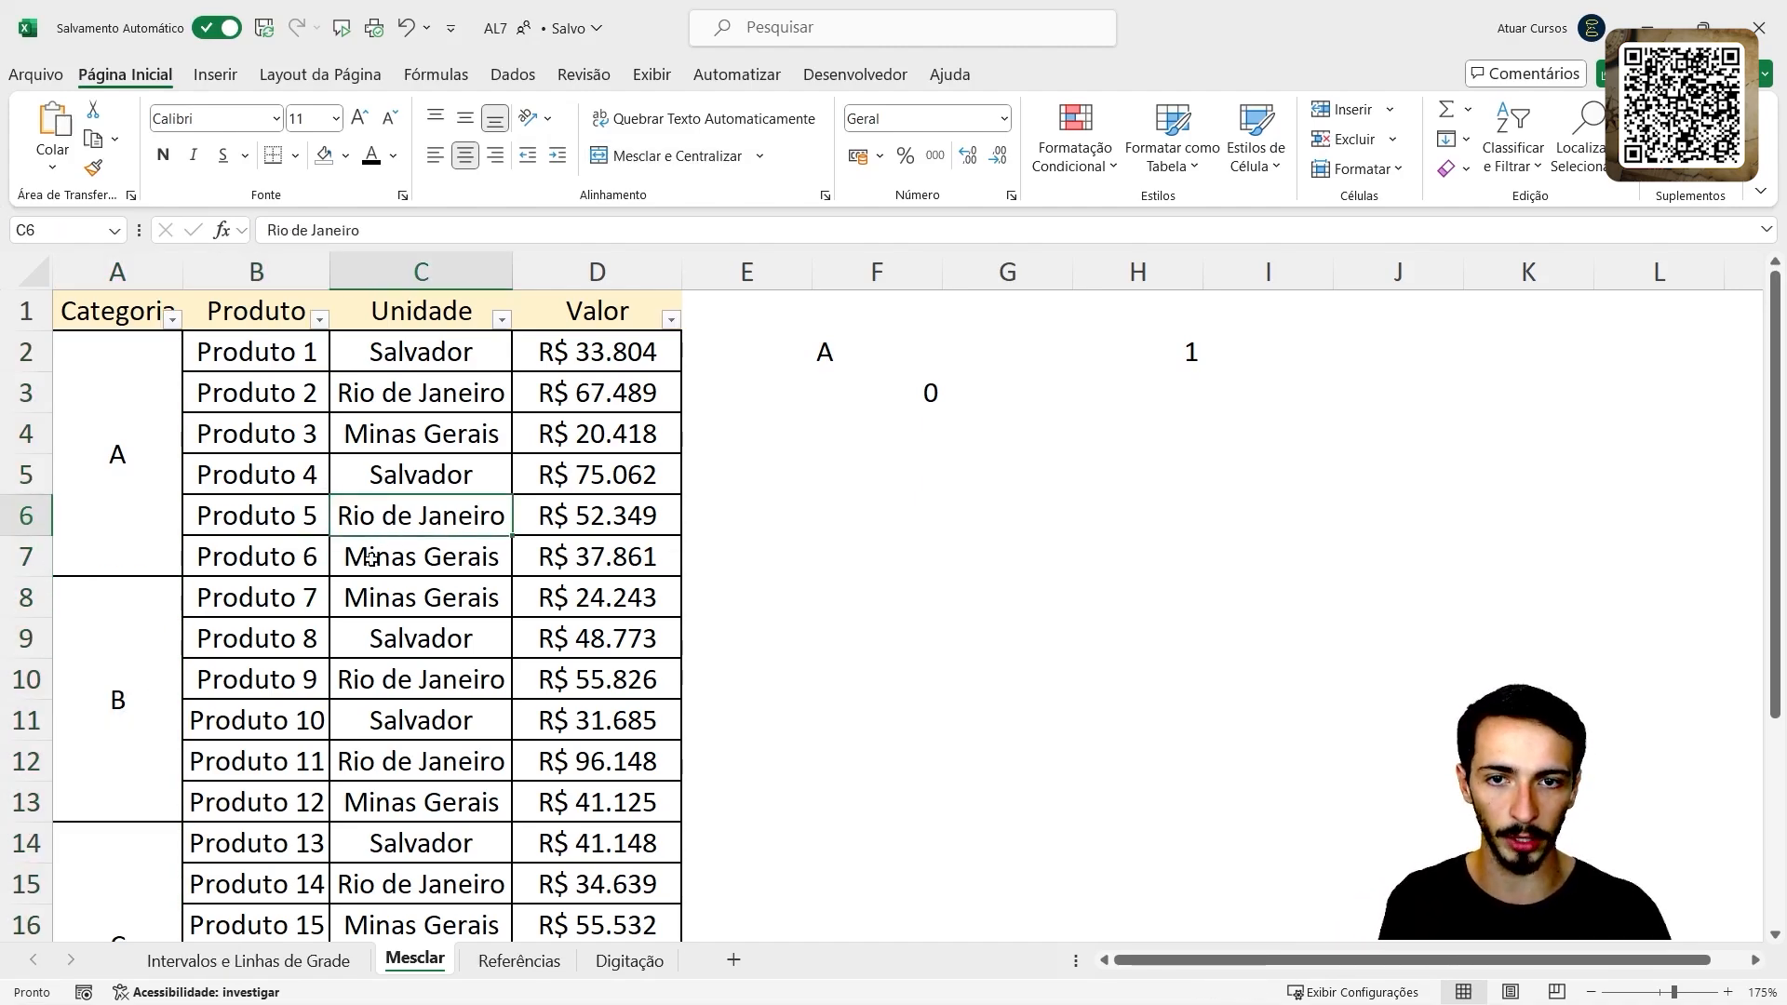
click(404, 642)
click(429, 731)
click(282, 687)
click(421, 680)
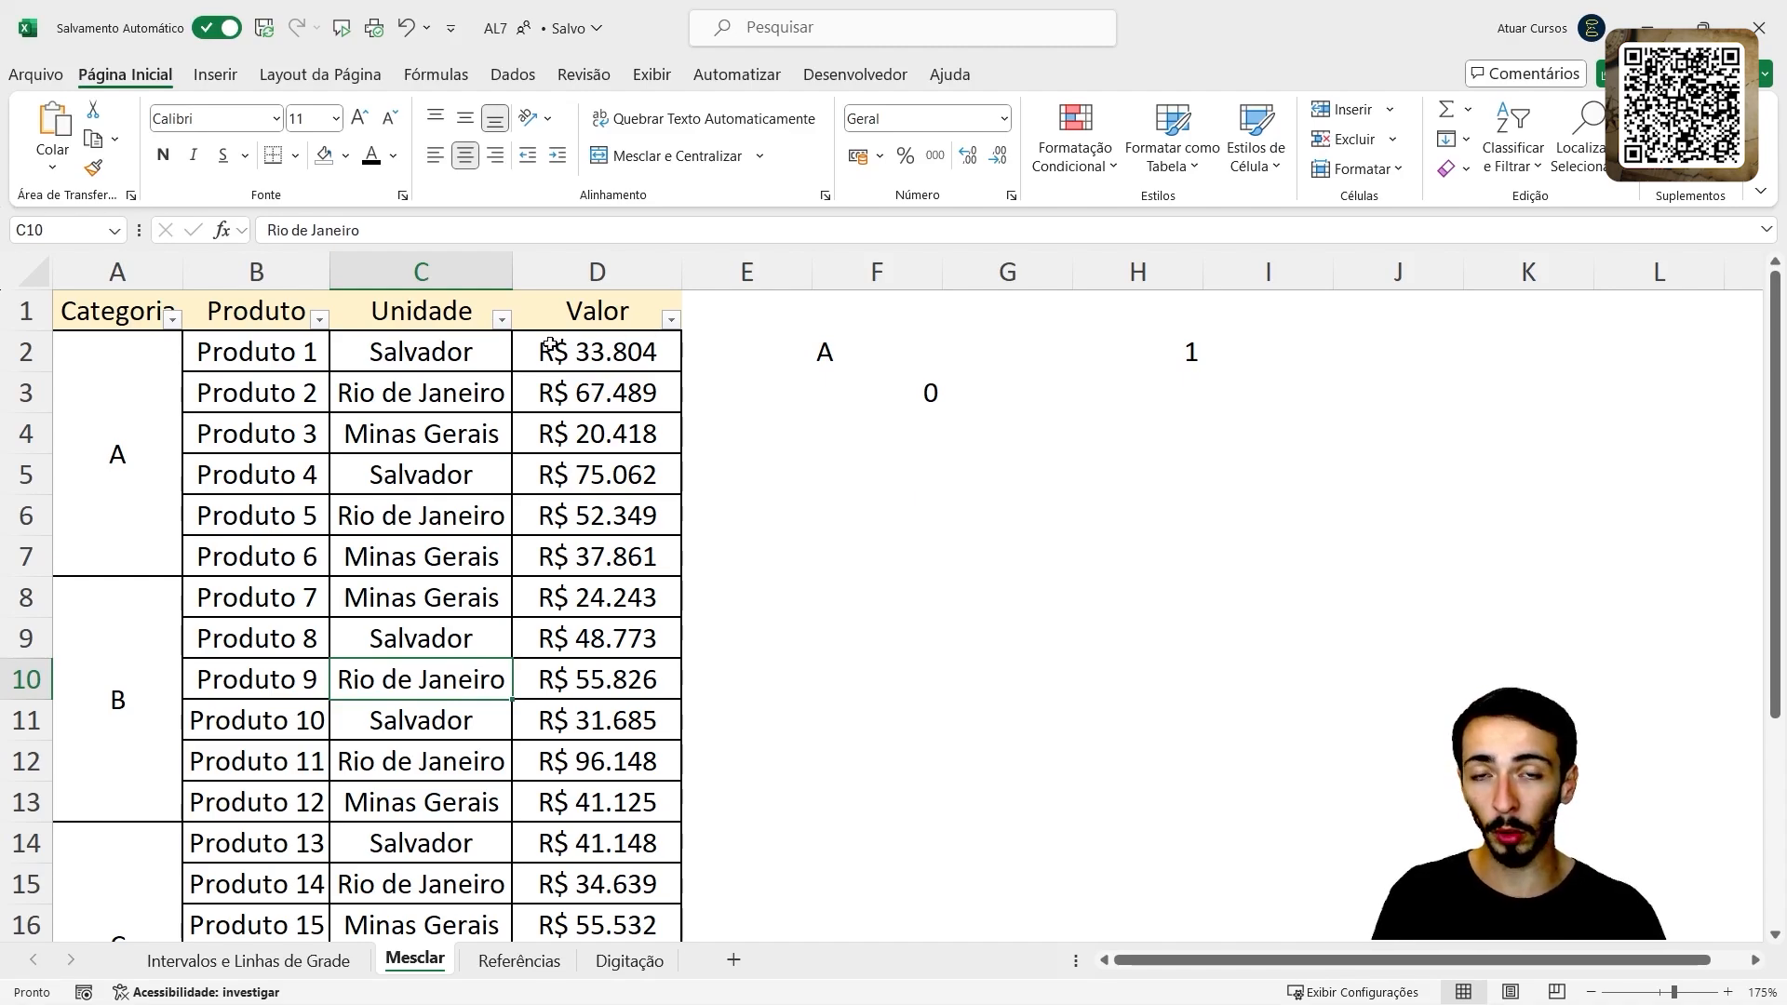
- Filter the Categoria column to show only A and inspect the filtered product row
click(172, 319)
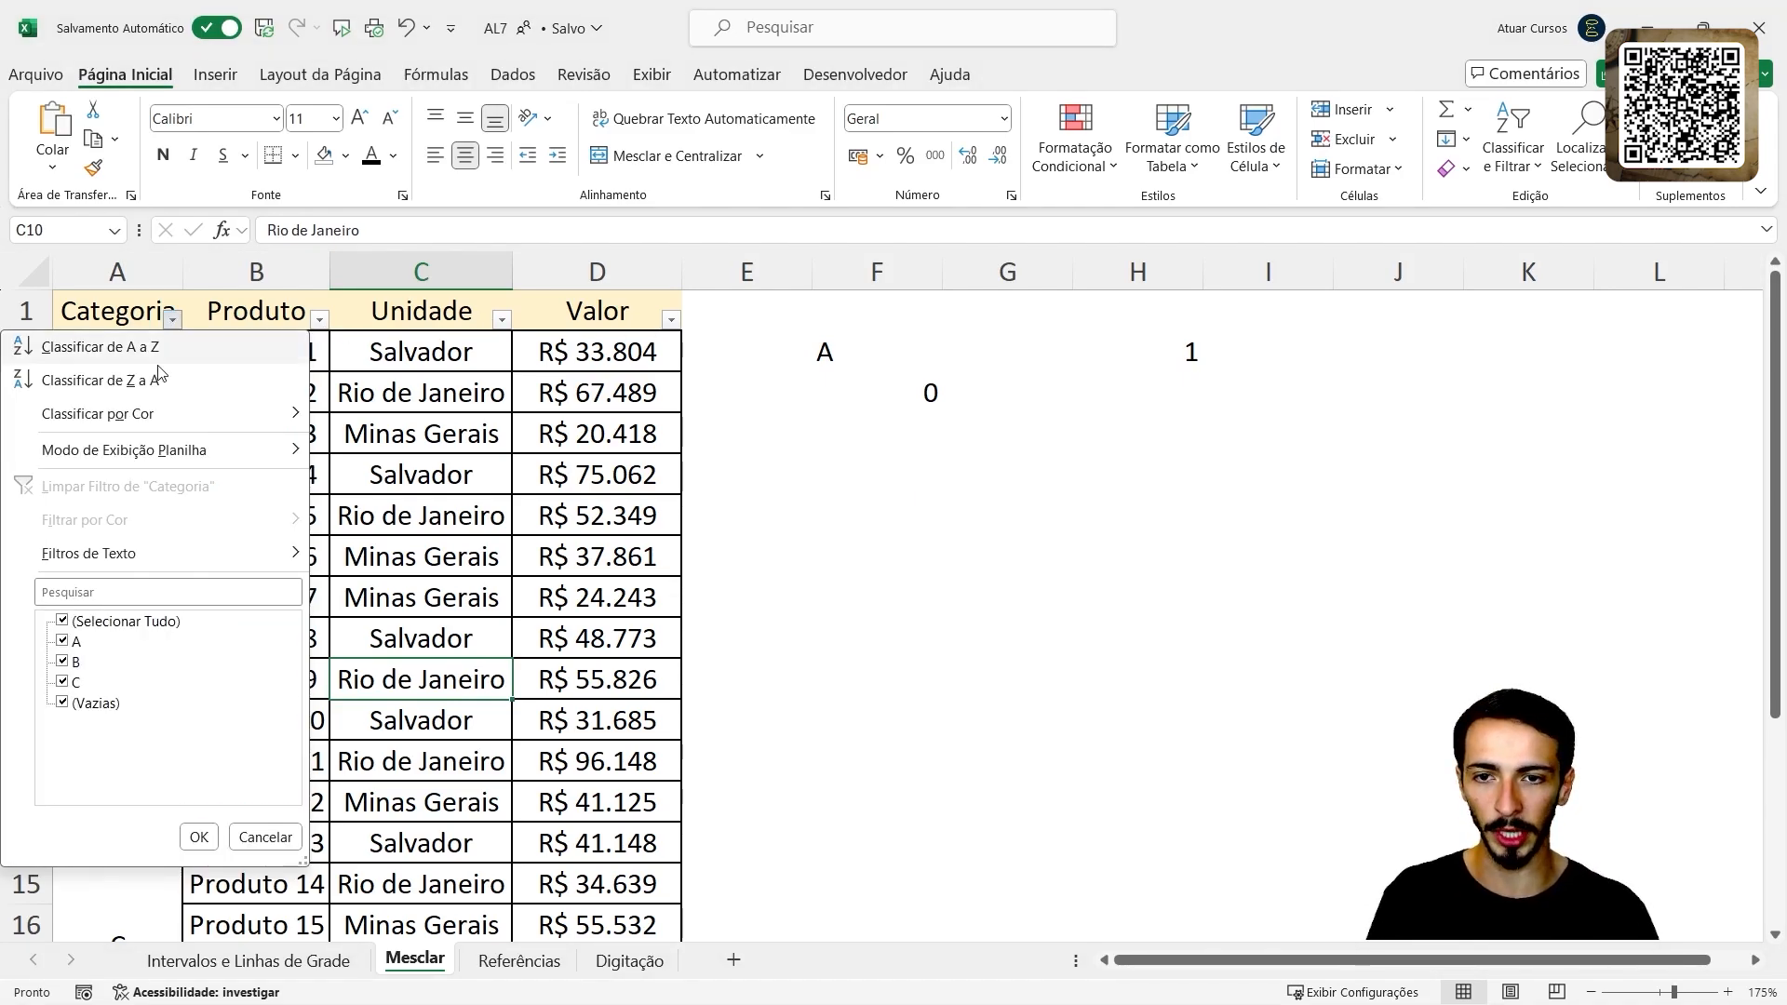
click(62, 624)
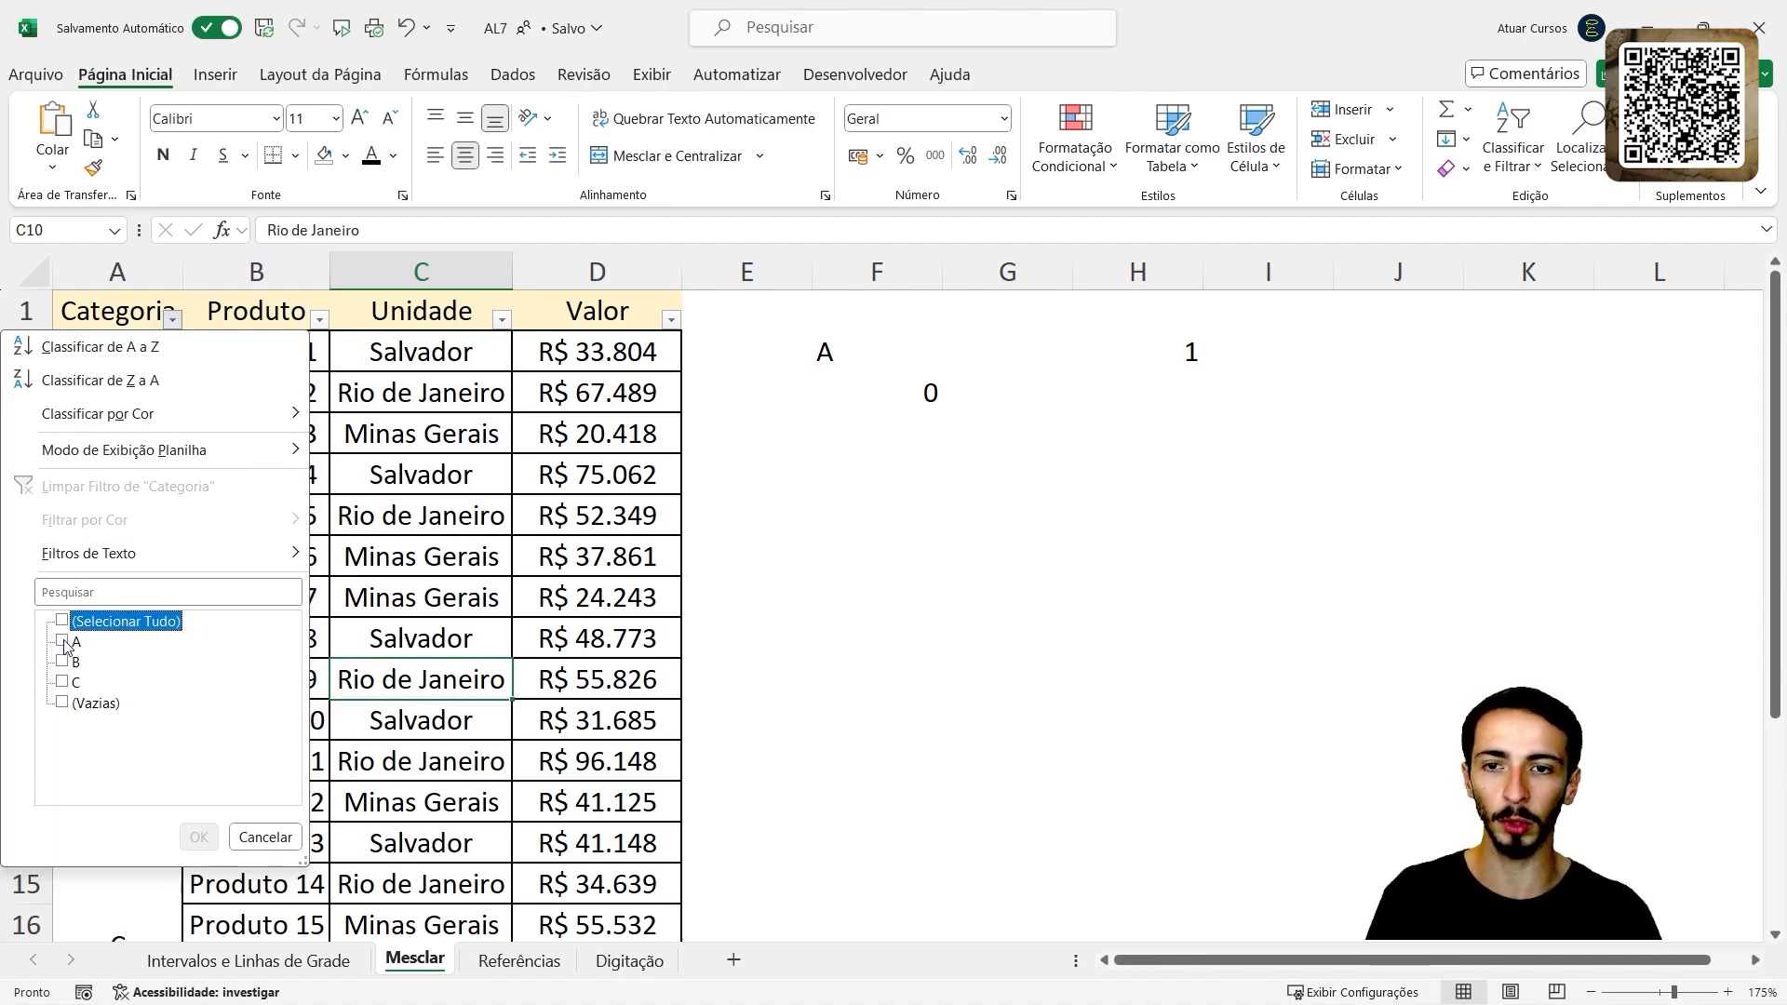
click(63, 641)
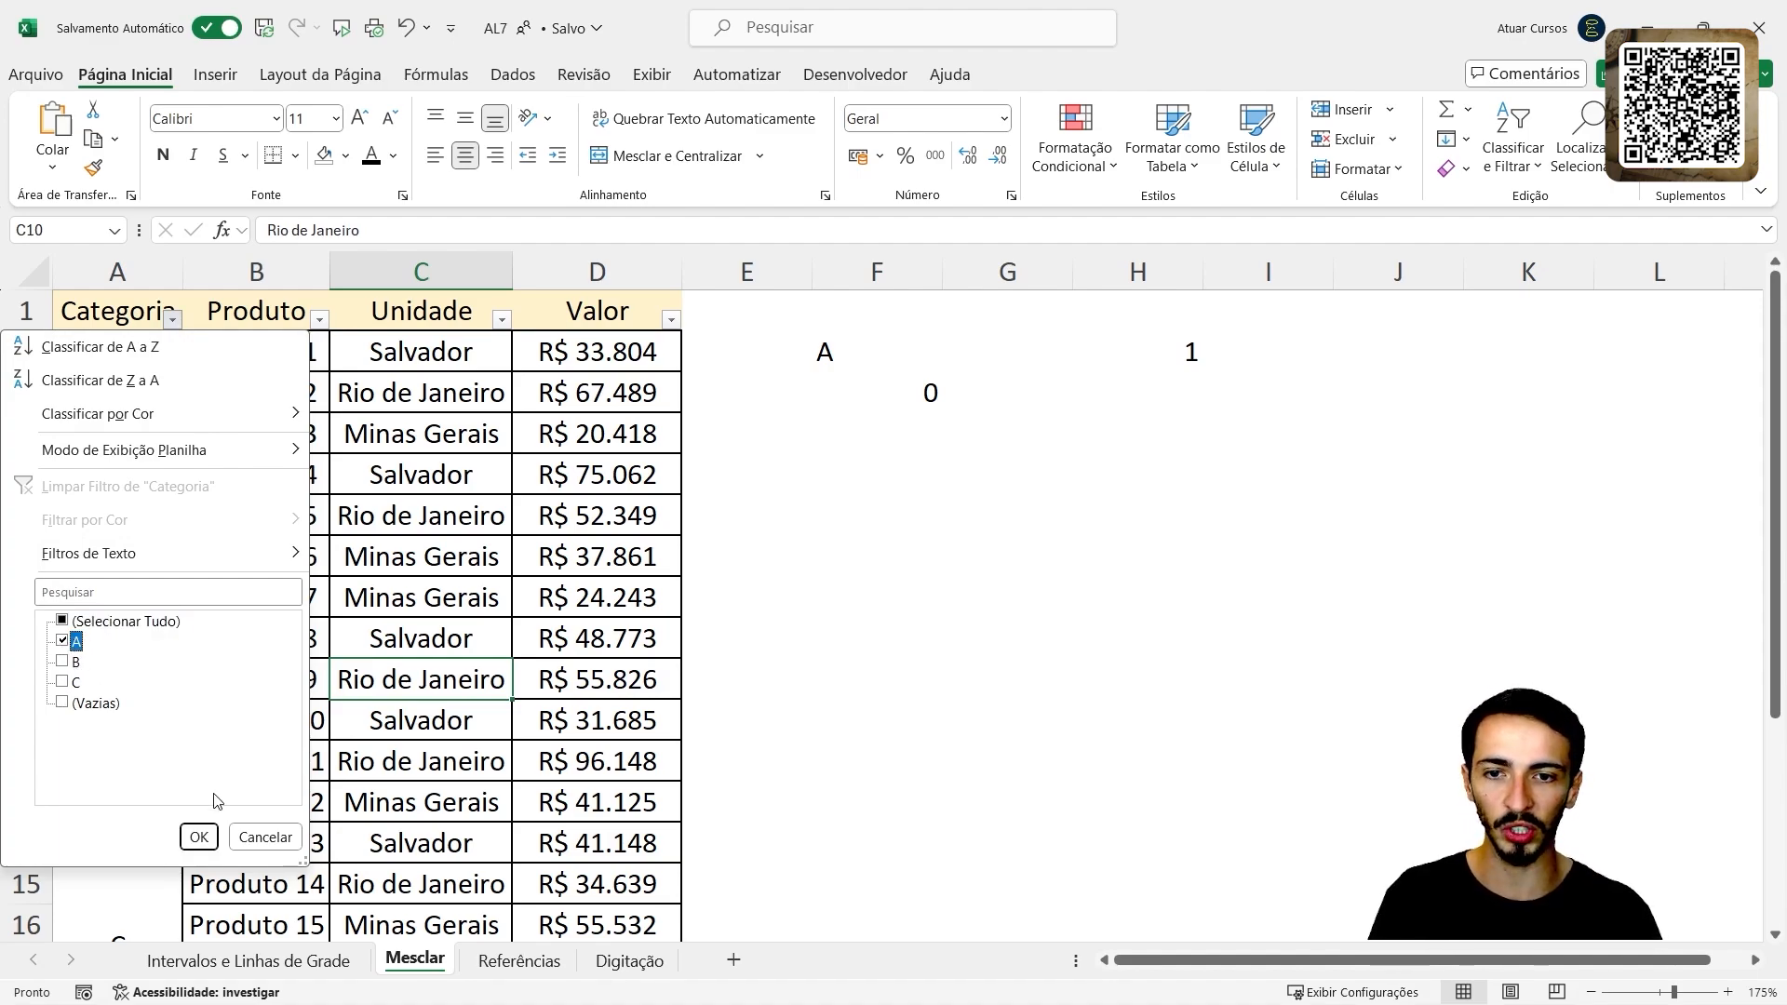
click(198, 836)
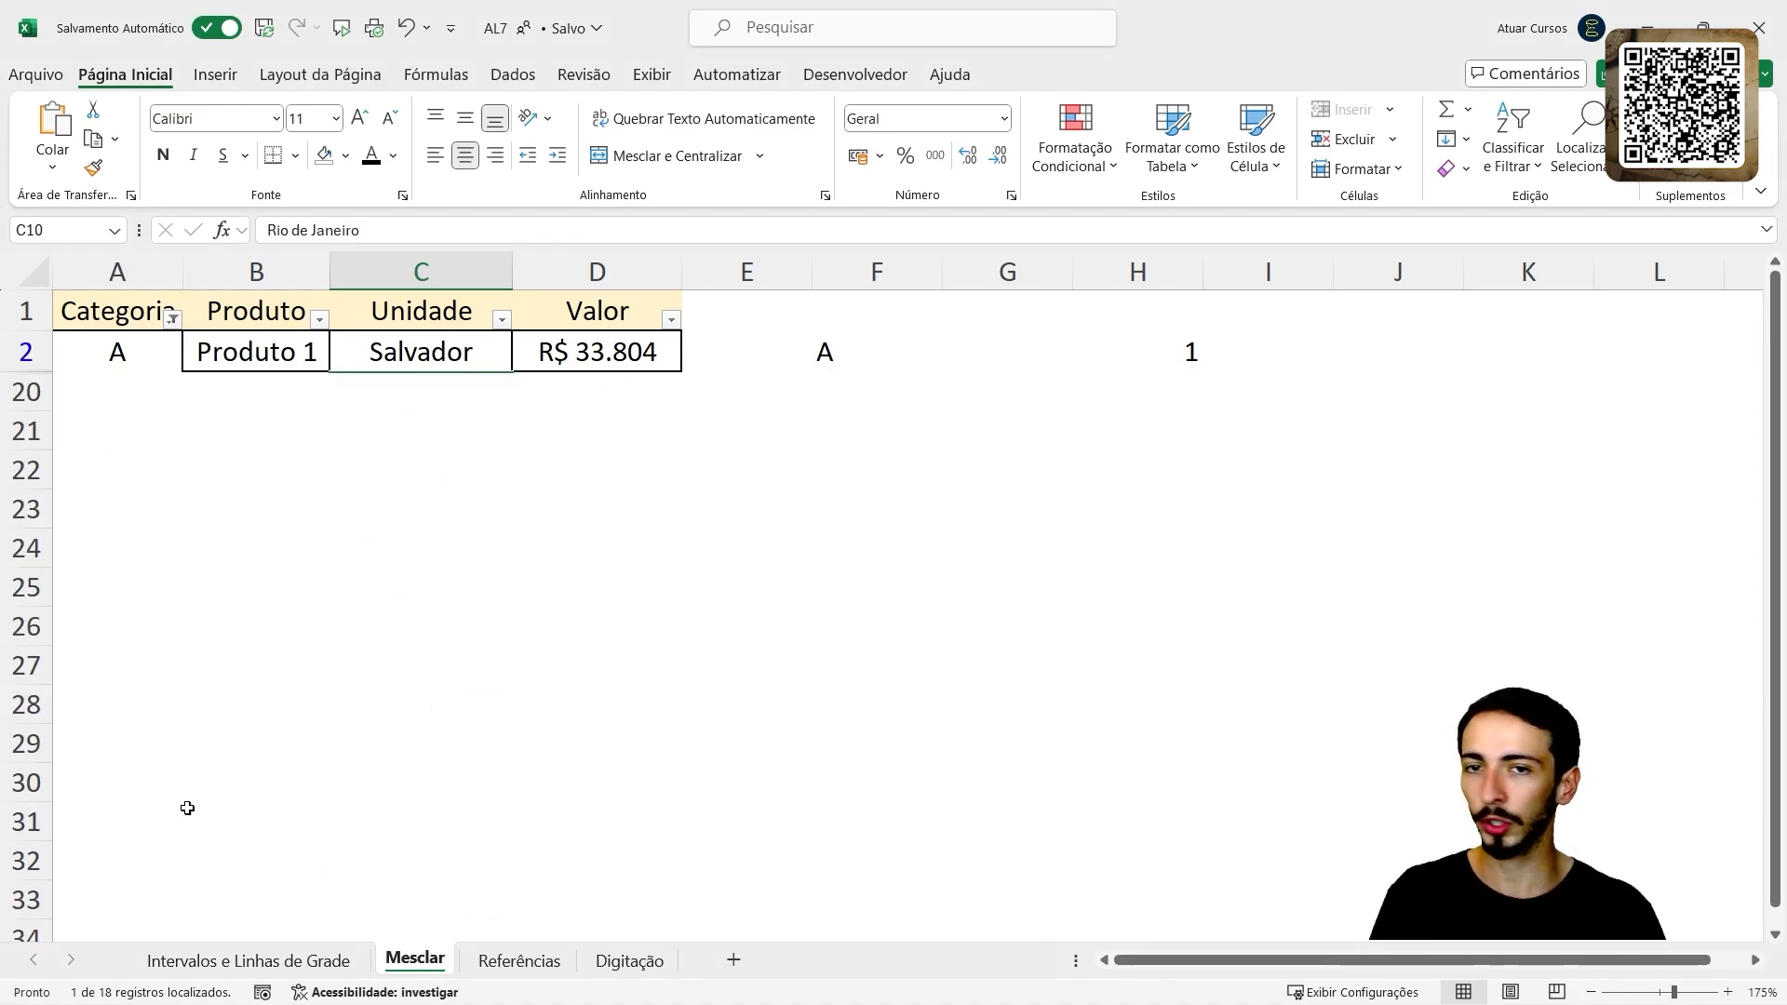
drag(110, 355, 557, 346)
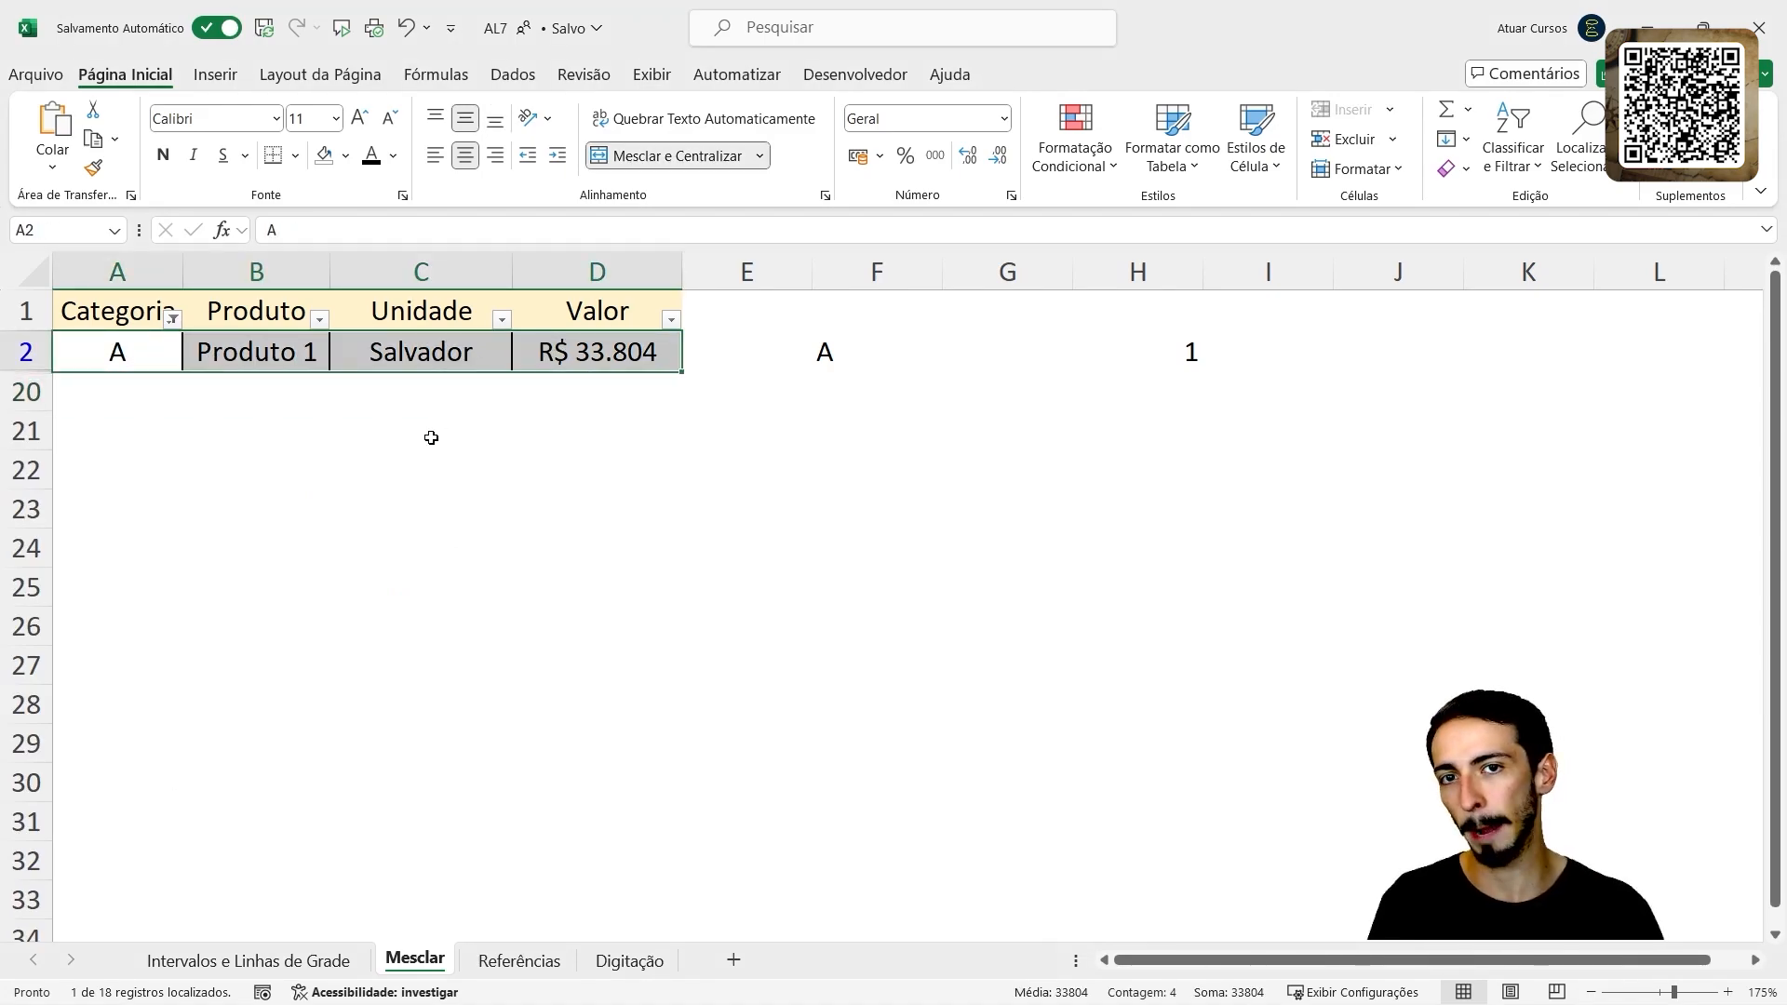
click(265, 354)
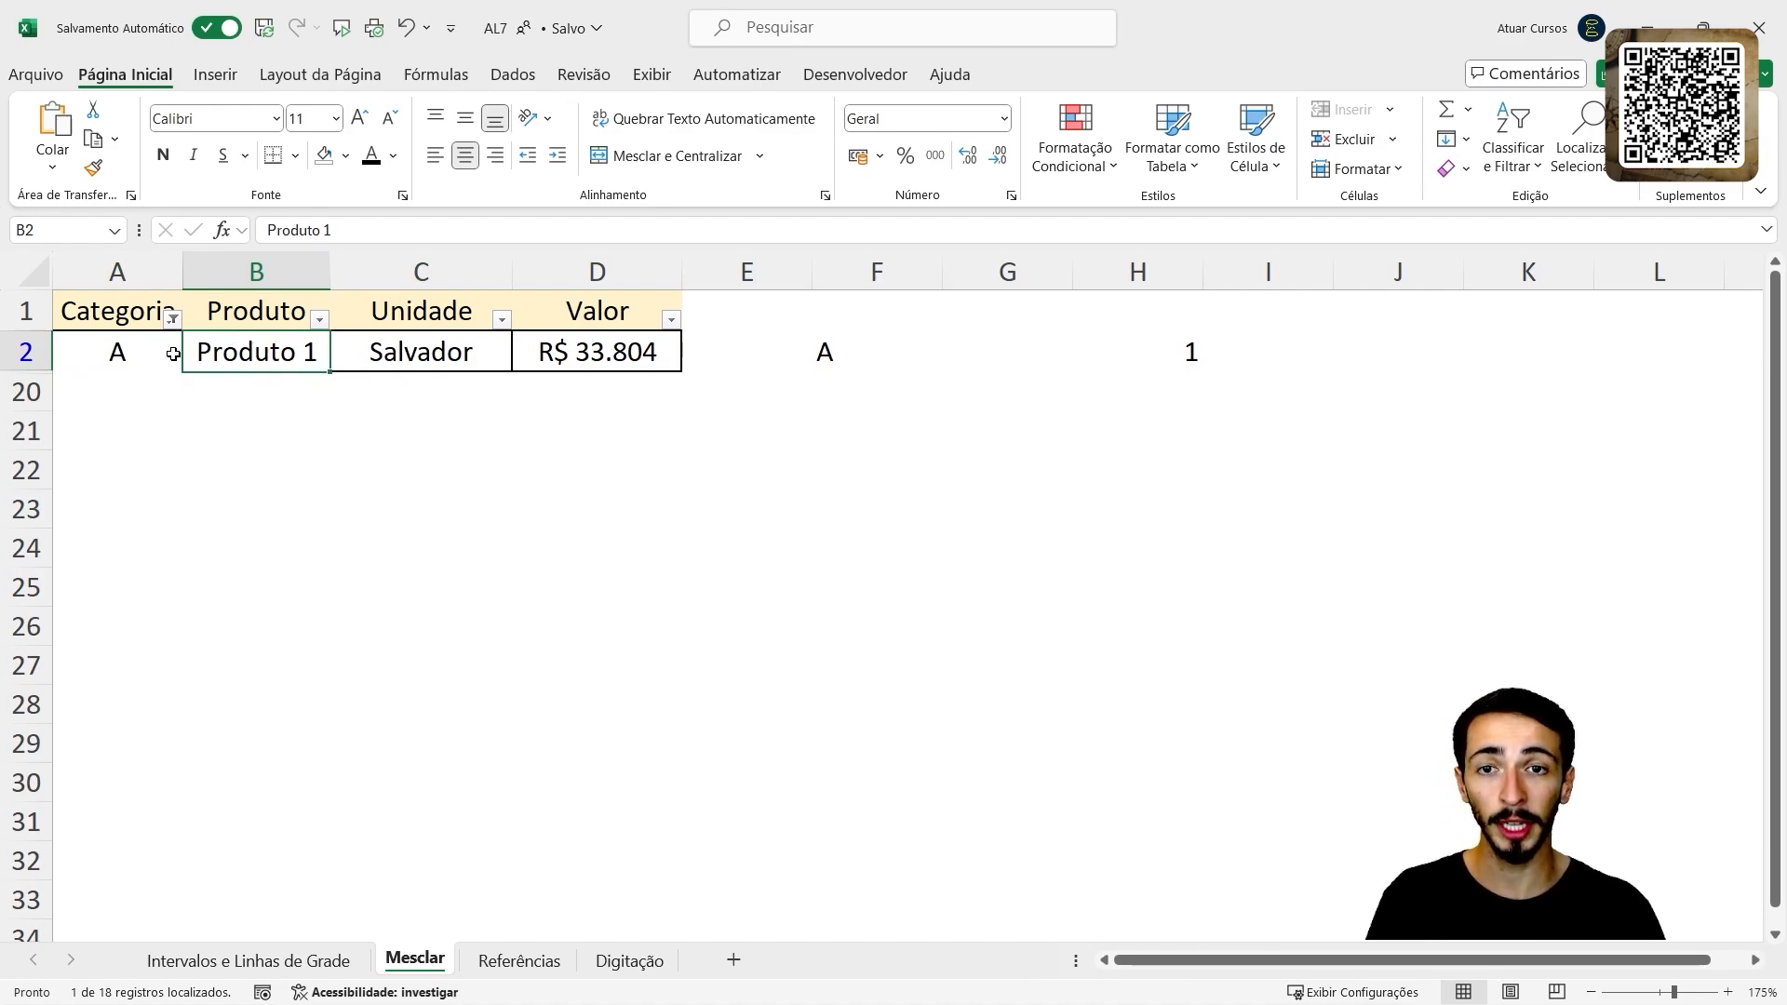
click(138, 347)
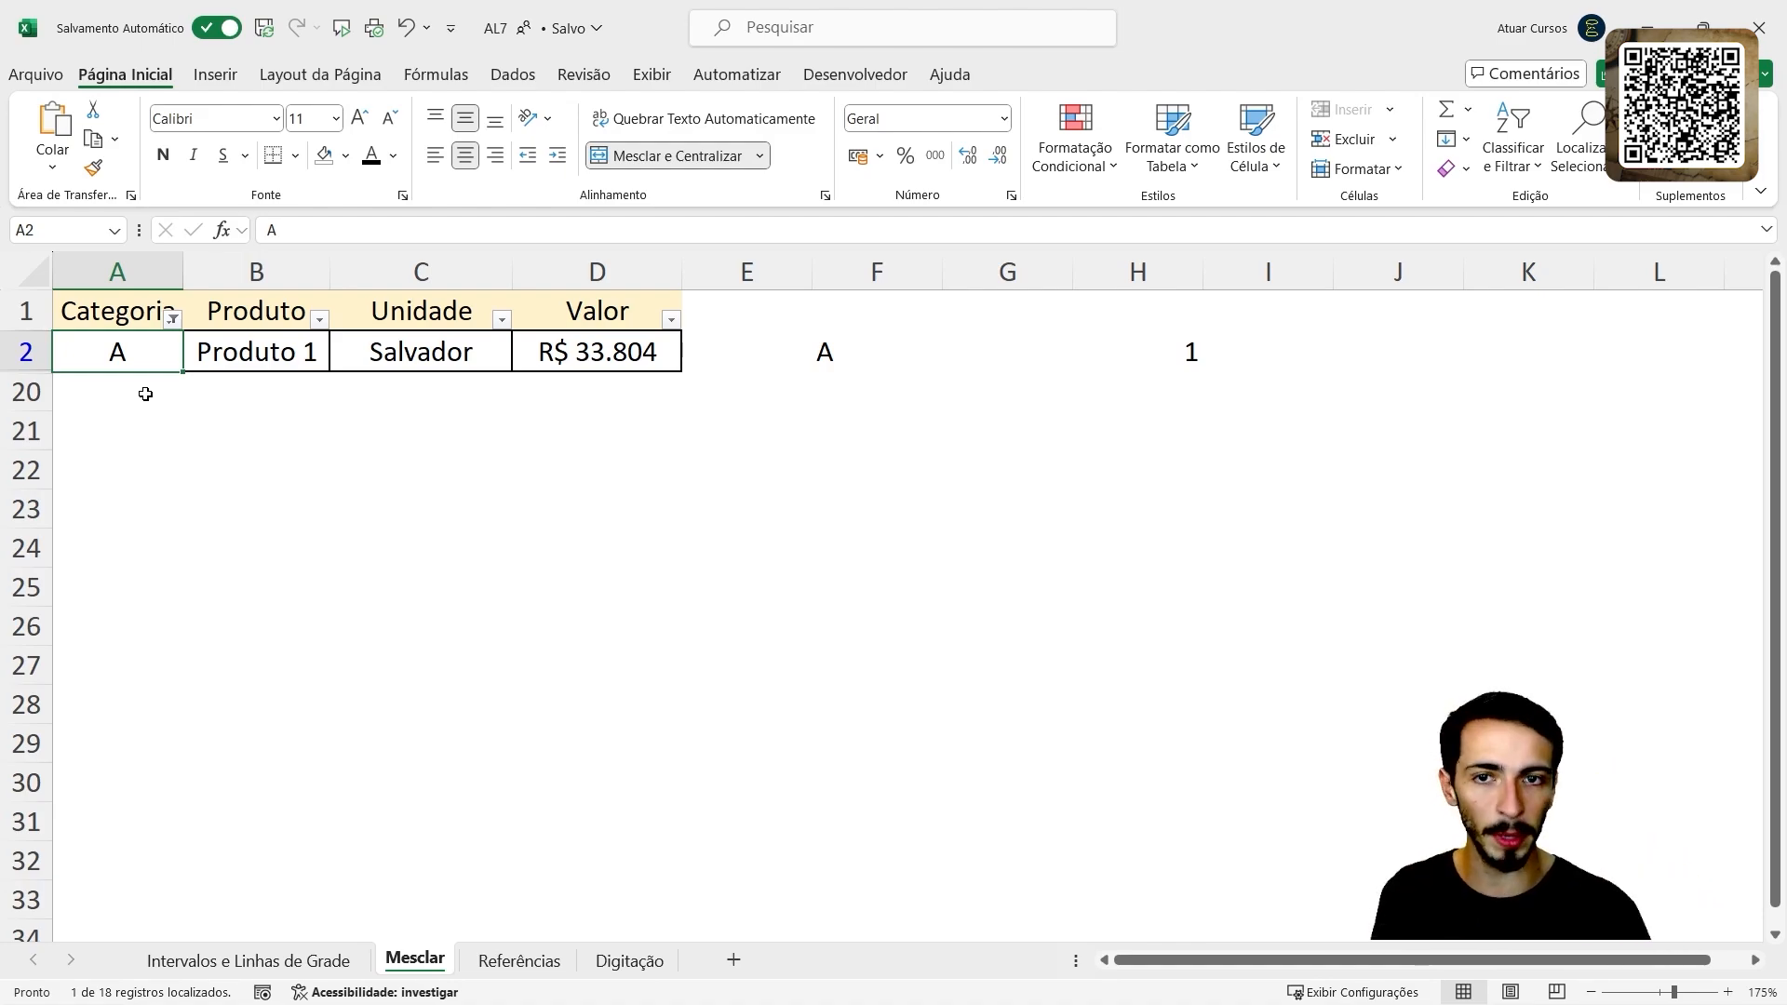
- Remove the filters from the product table and compare merged category A with the products in B2:B7
key(ctrl+shift+l)
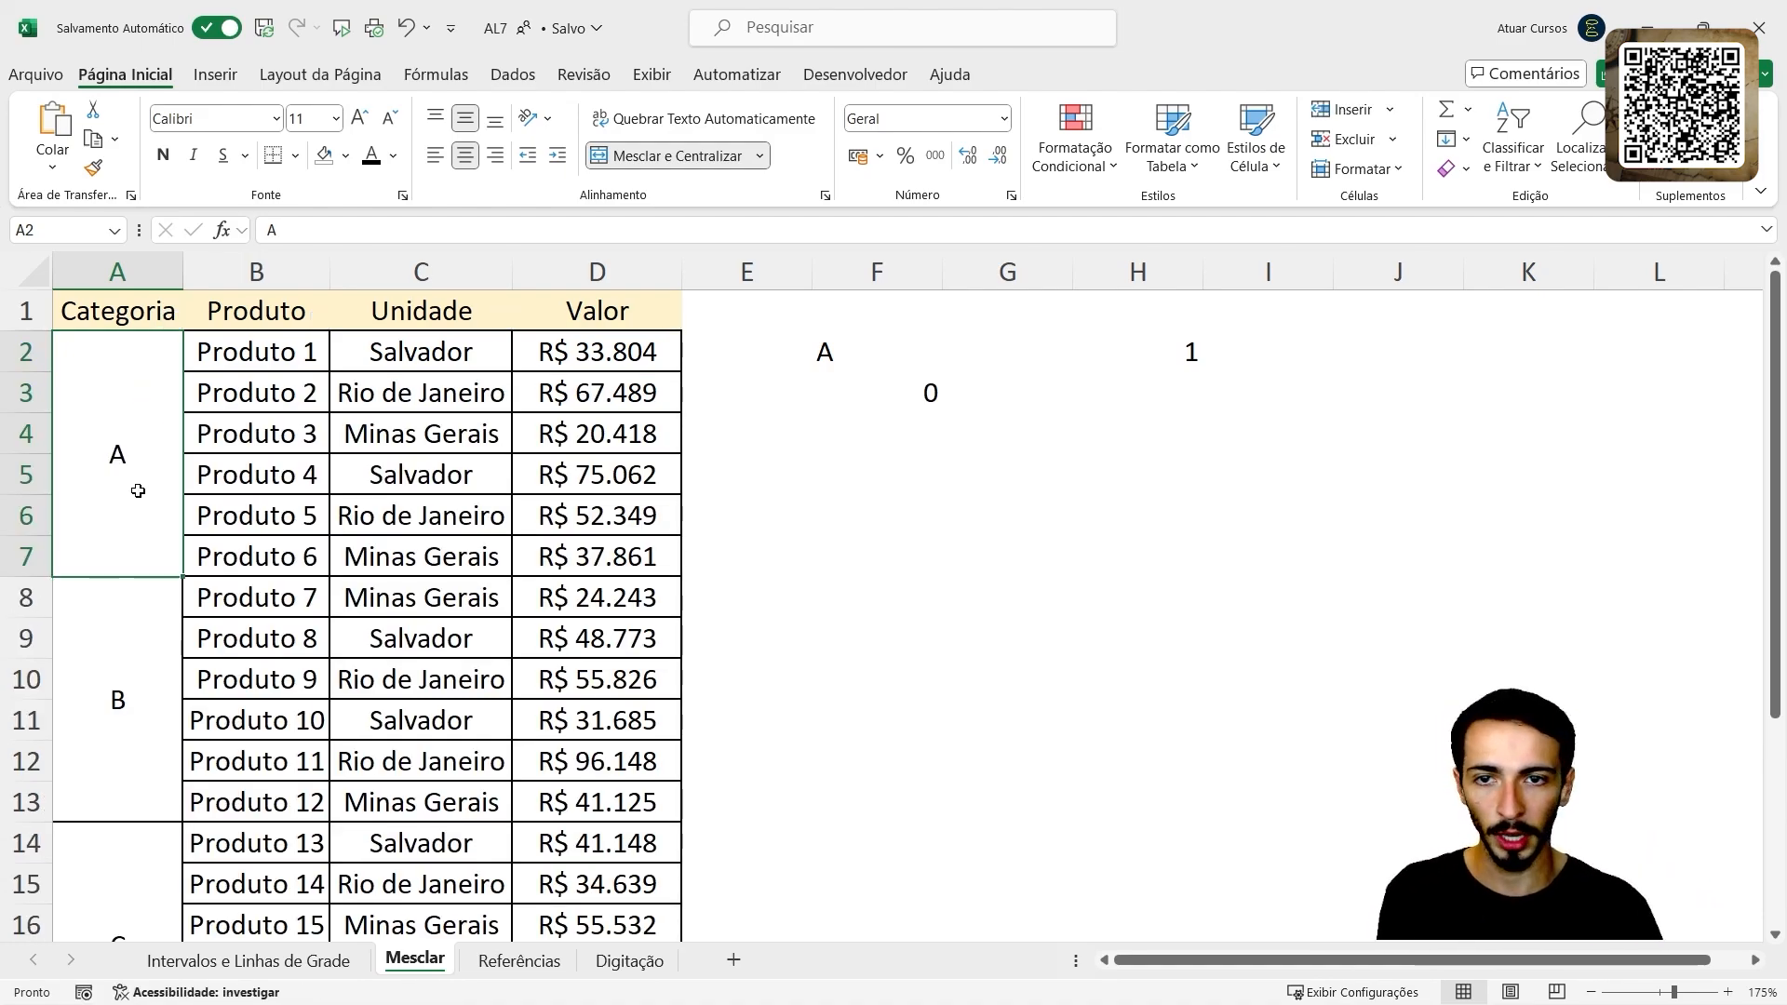
click(160, 698)
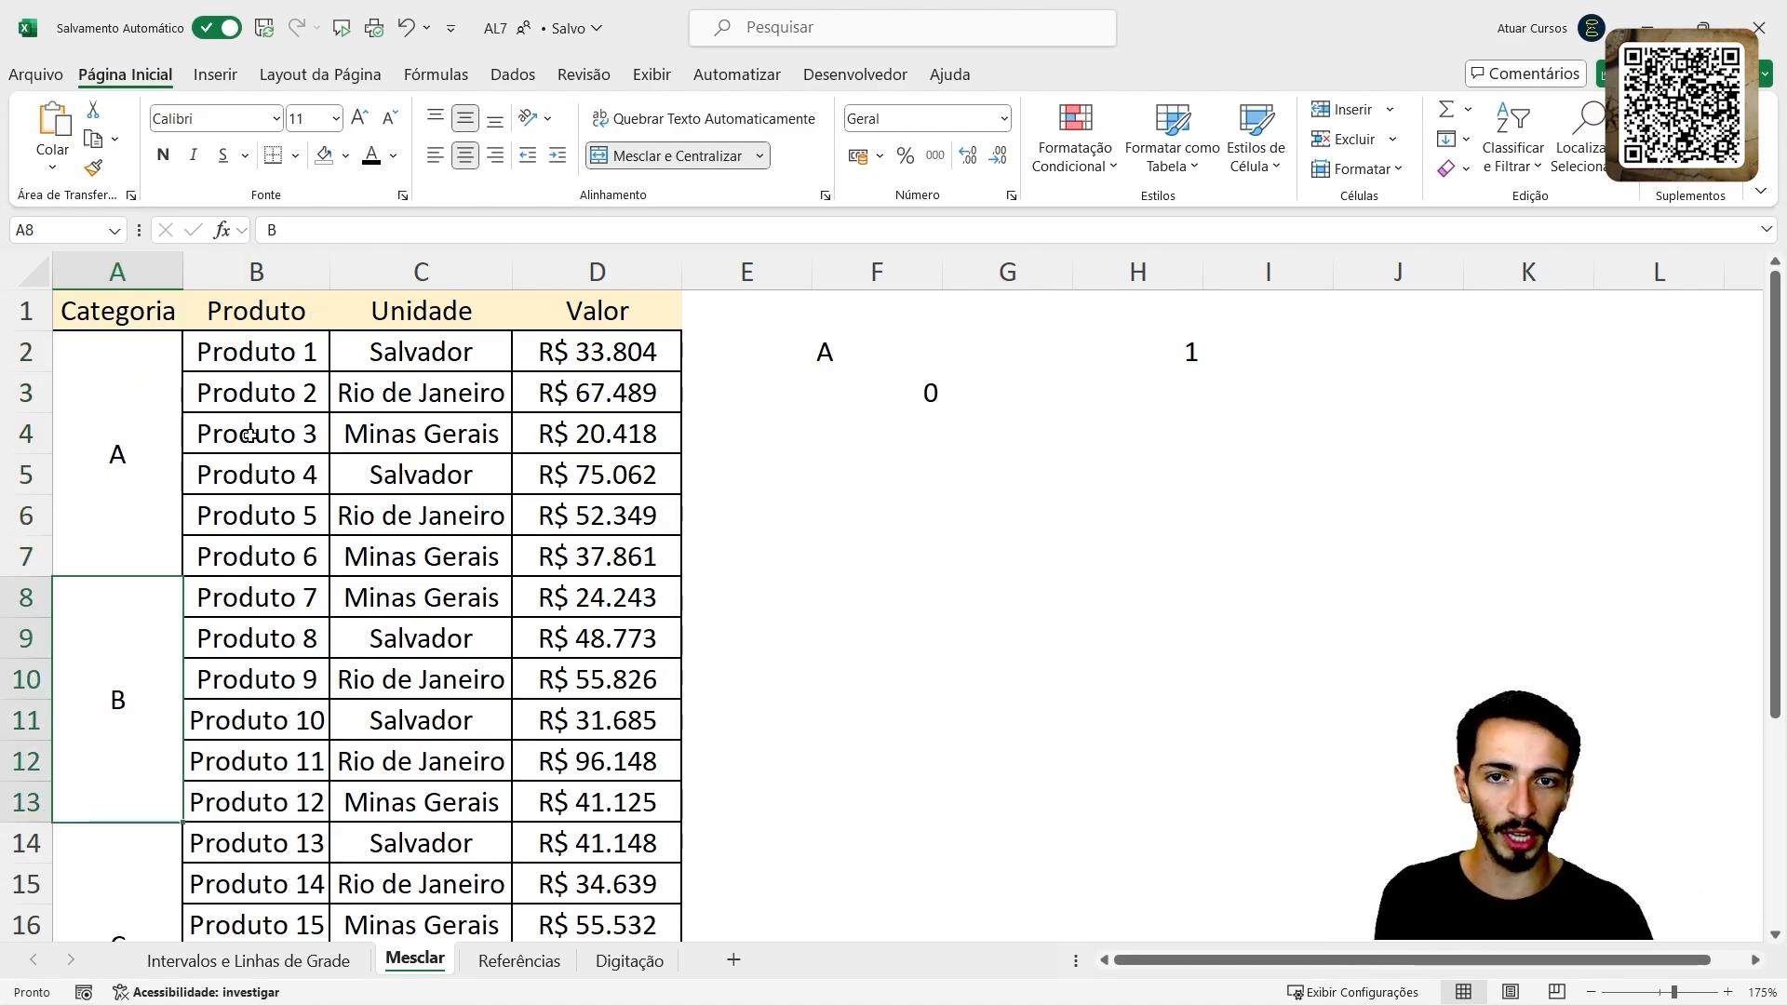
drag(292, 347, 272, 557)
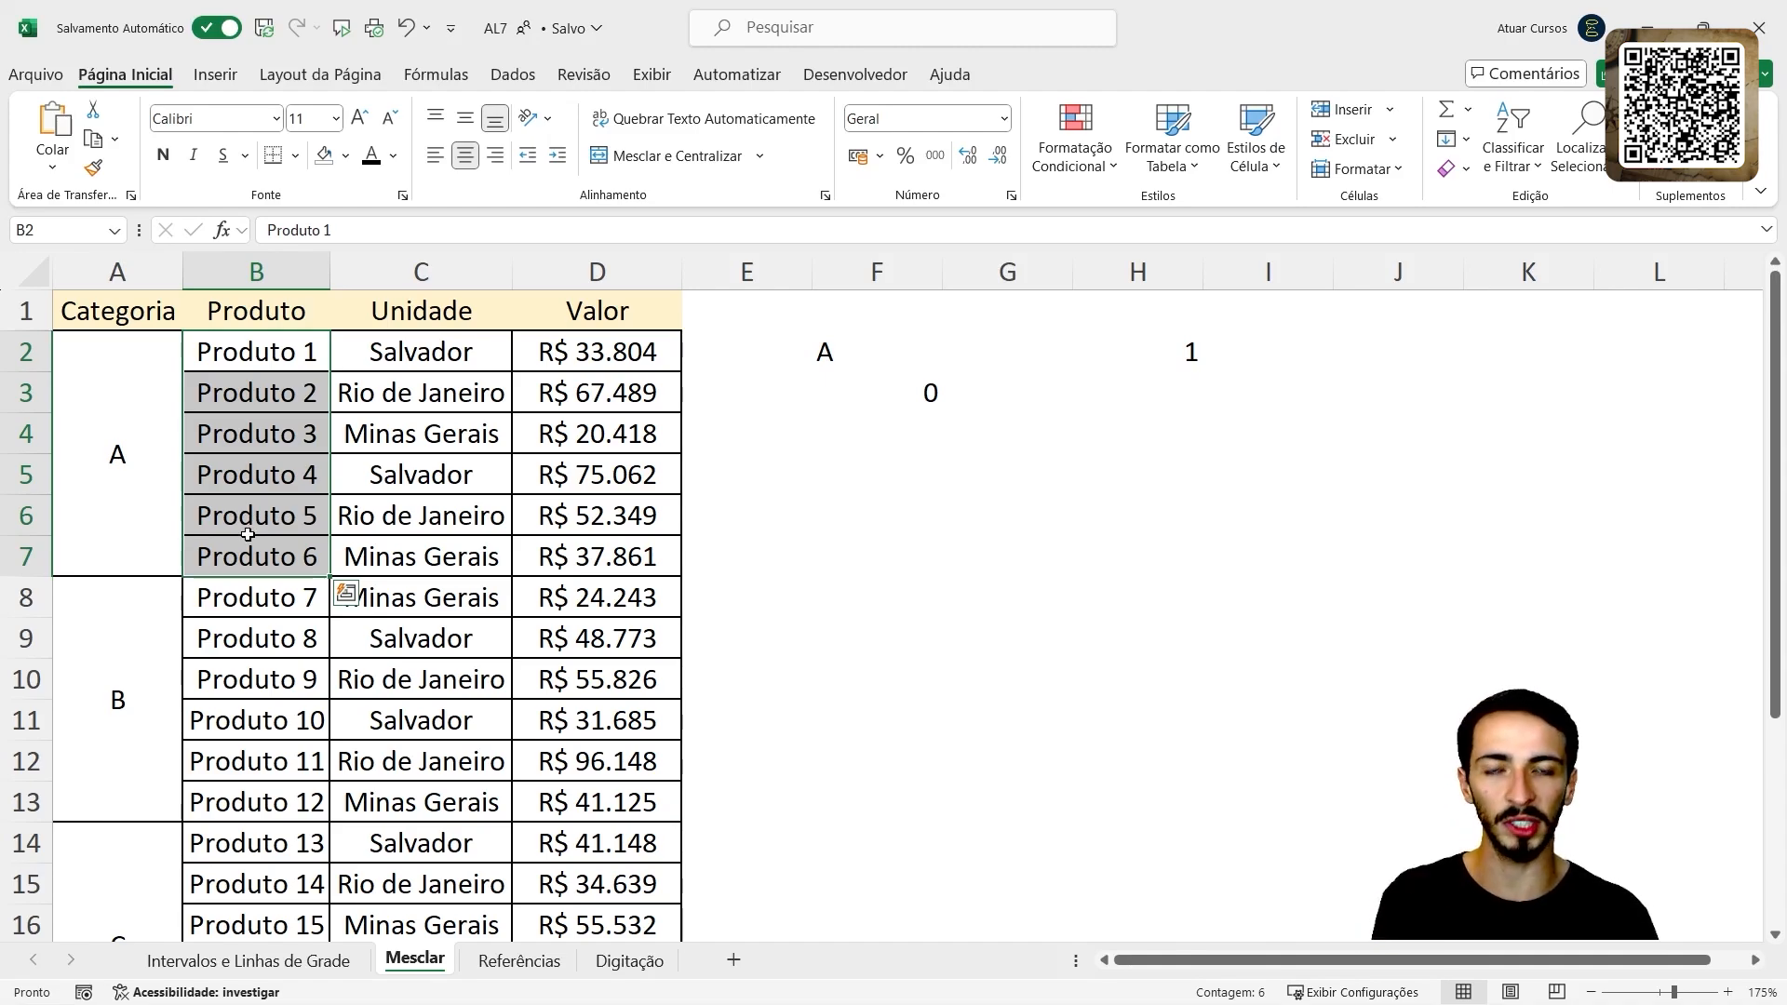
click(126, 447)
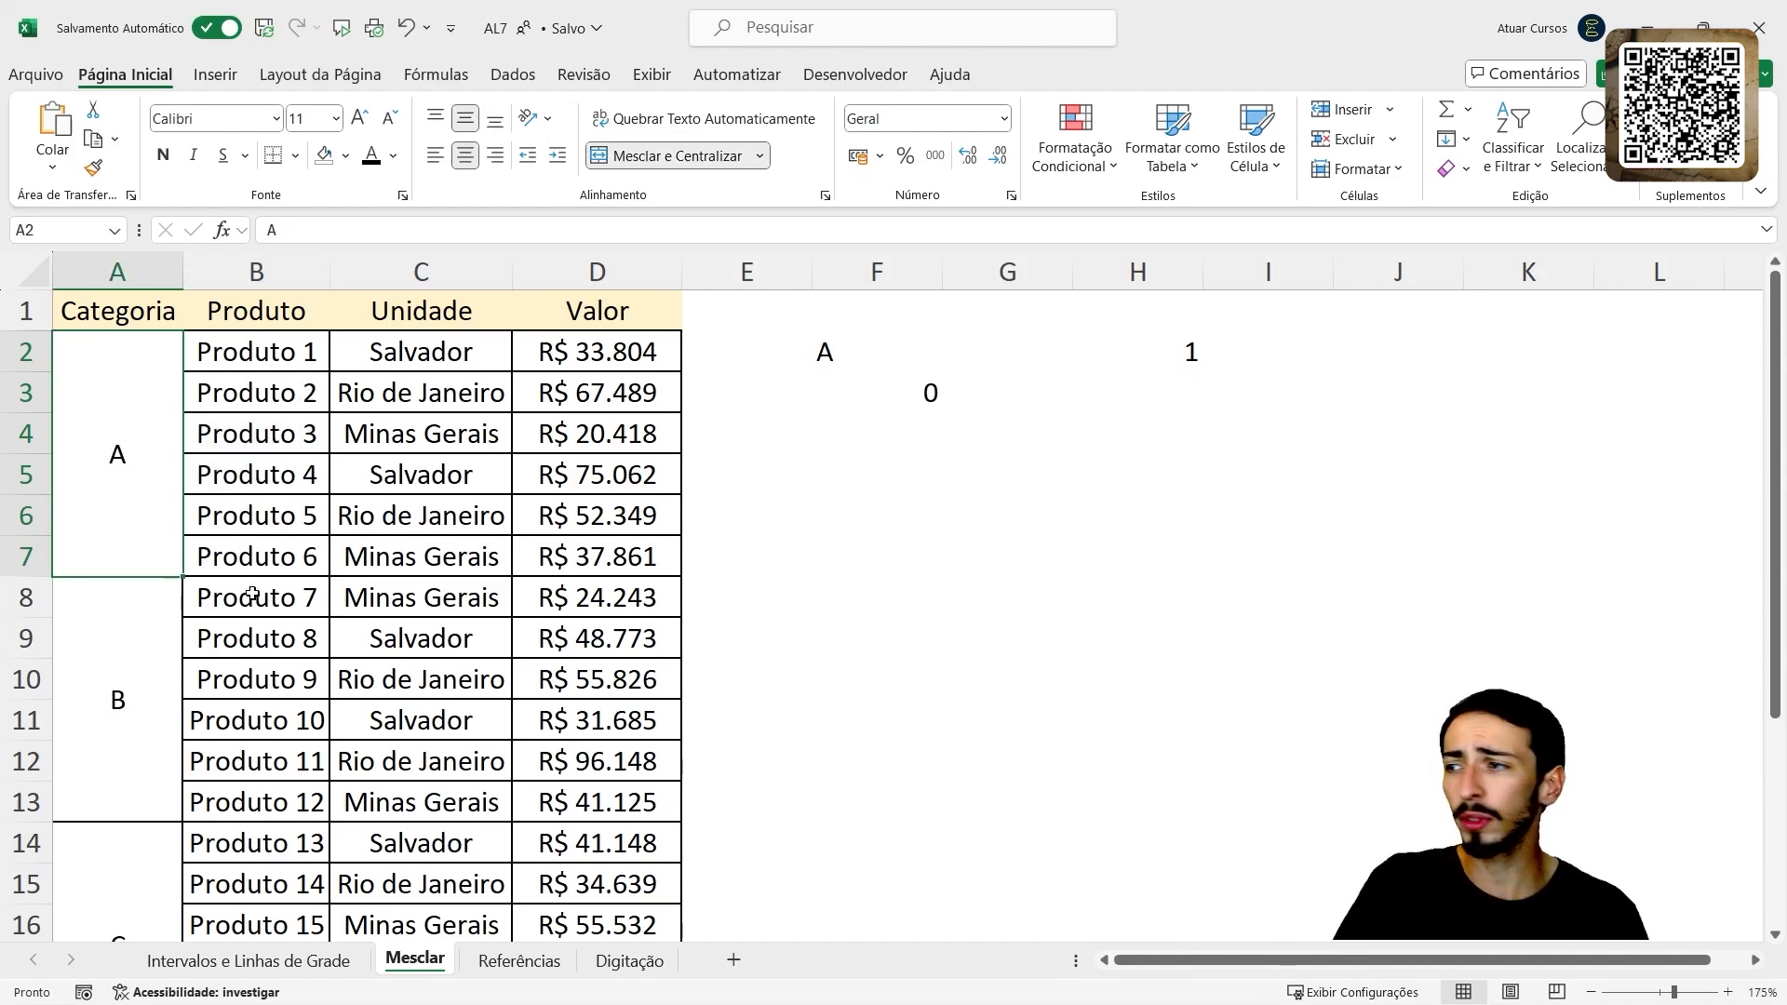
scroll(240, 600, down, 2)
scroll(240, 609, up, 2)
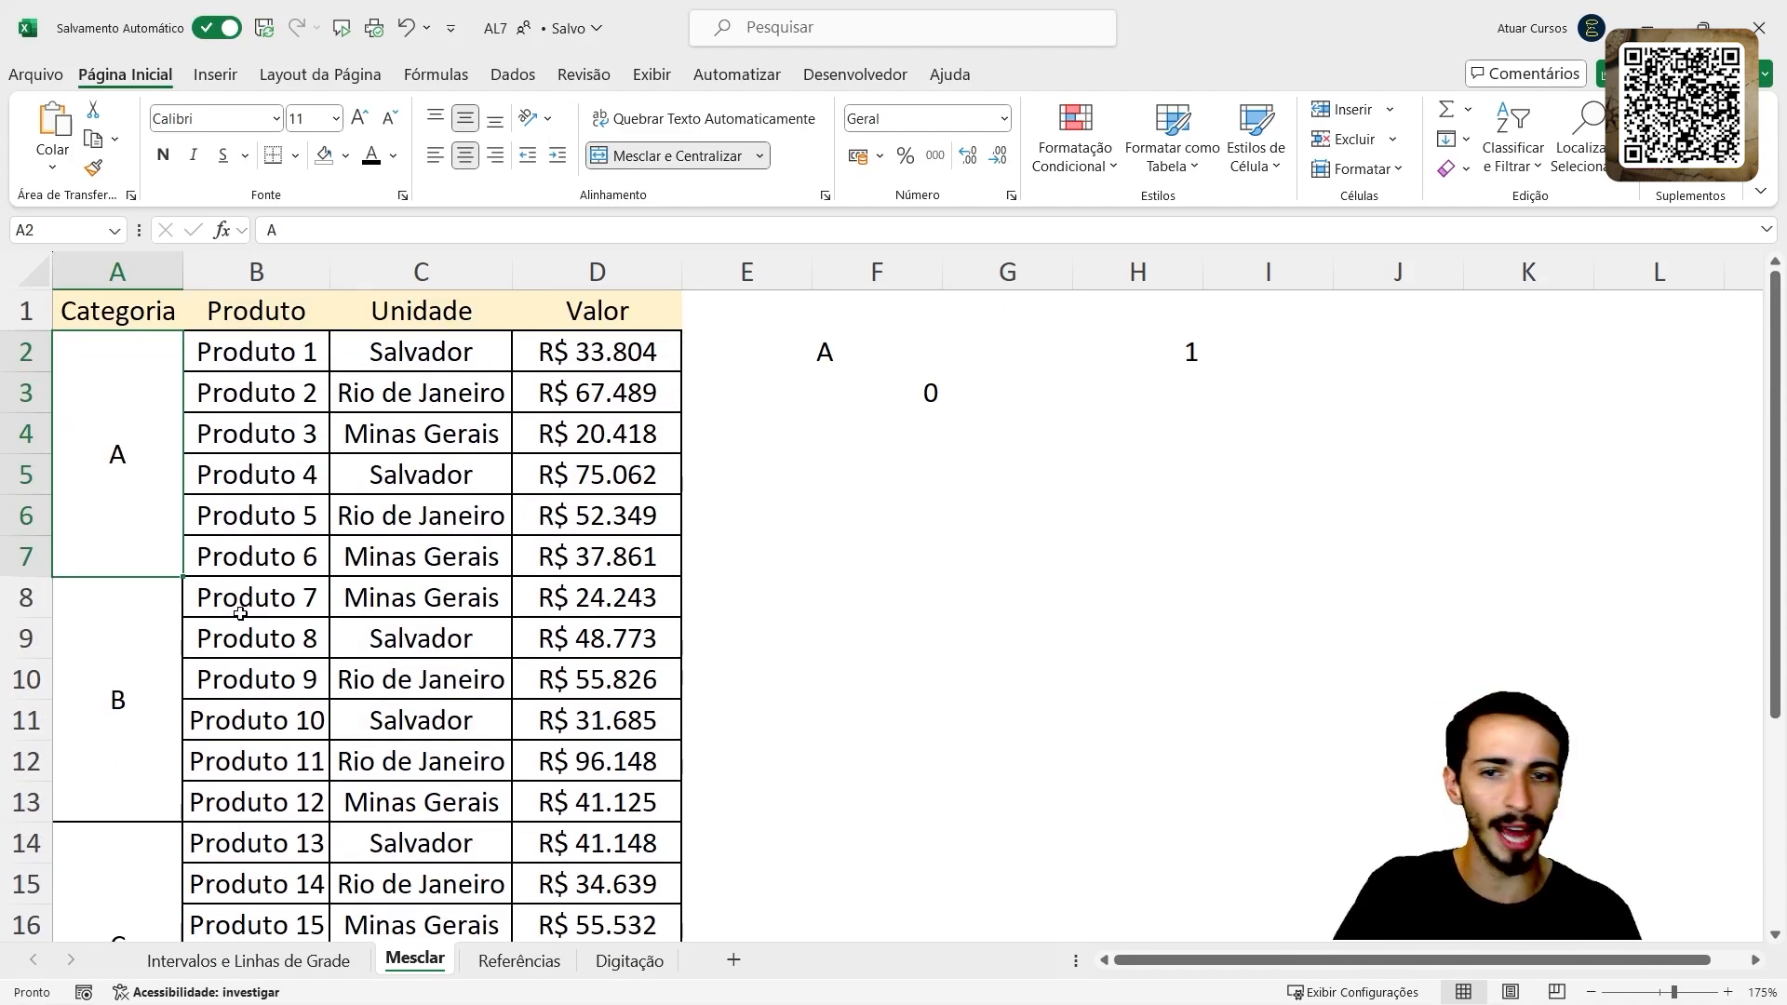
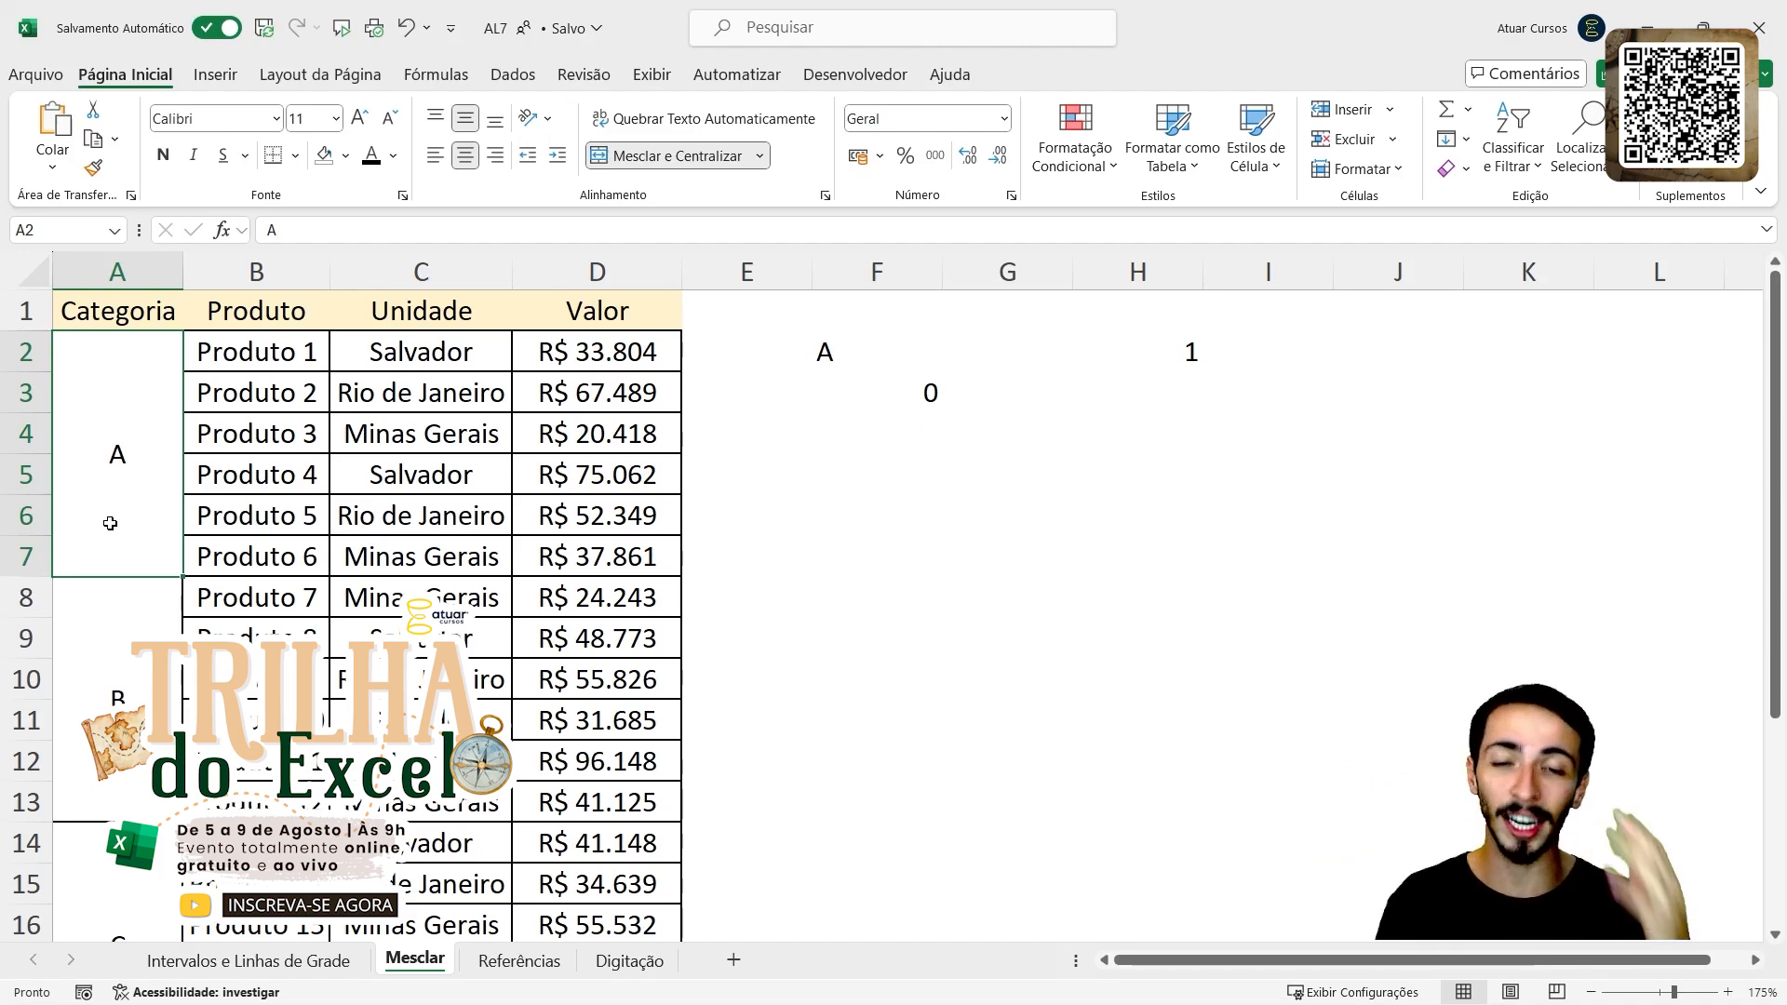
- Switch to the Referências sheet and examine the attendants listed in the Atendente column
click(532, 959)
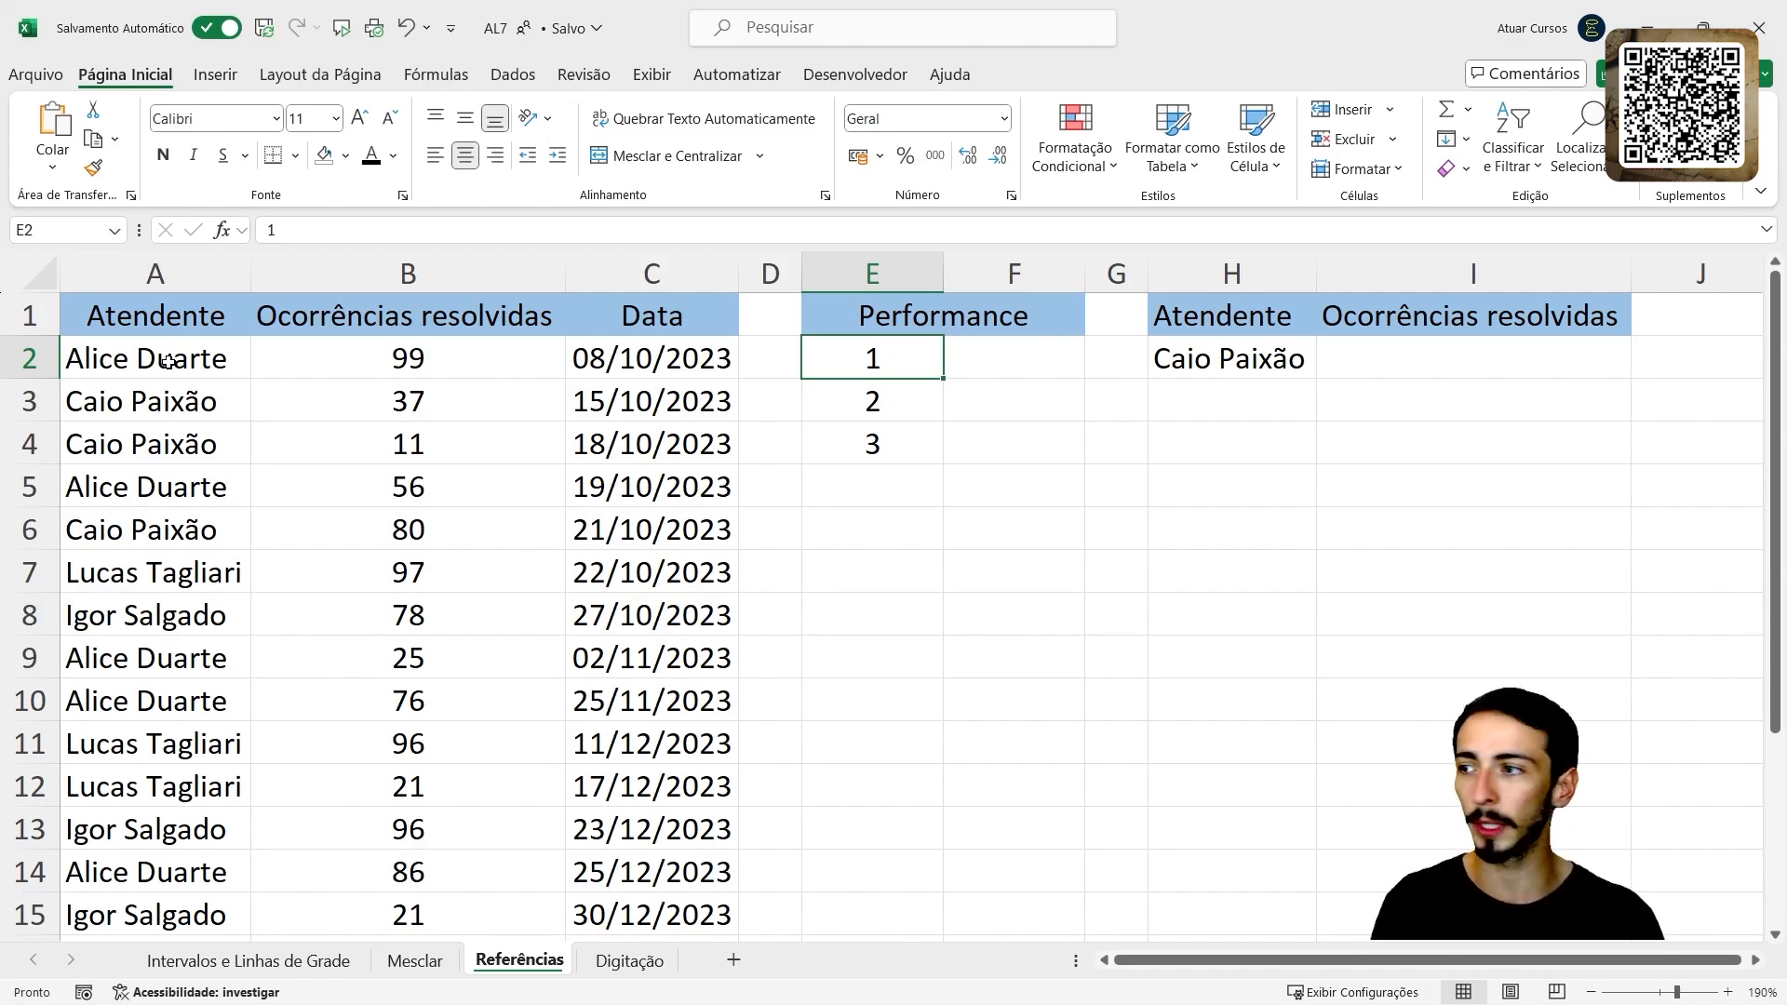
click(157, 271)
drag(165, 357, 161, 556)
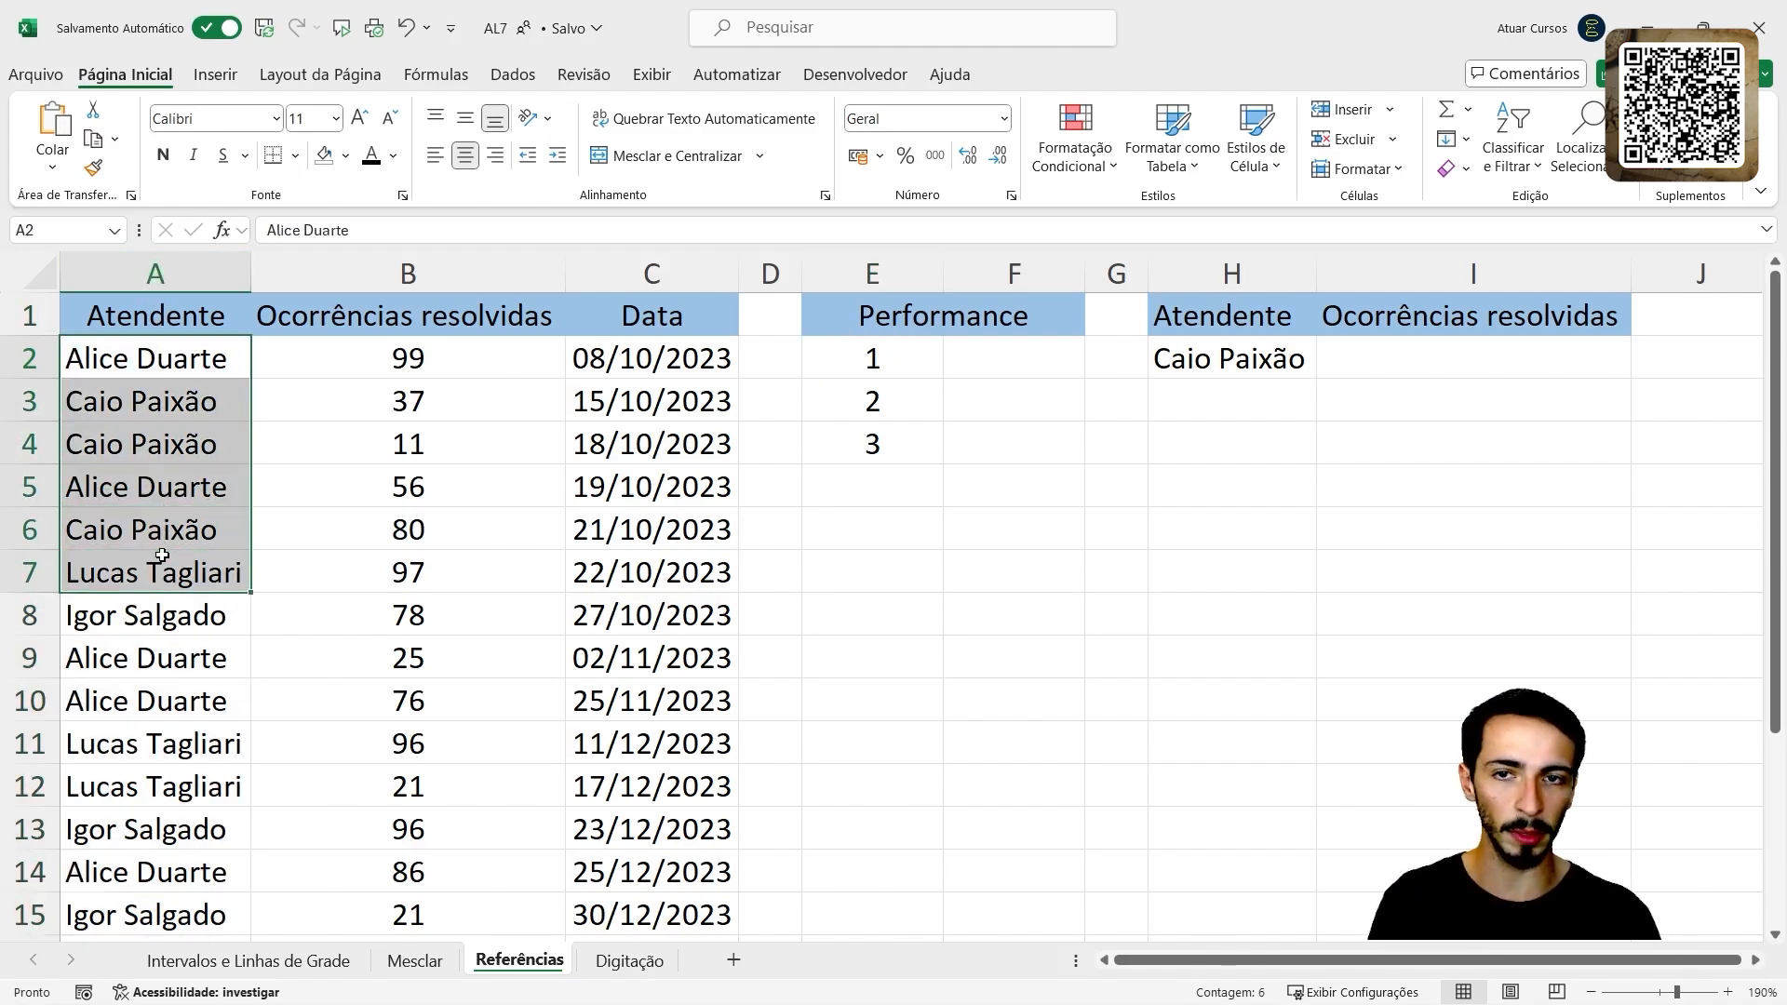
click(200, 361)
click(176, 400)
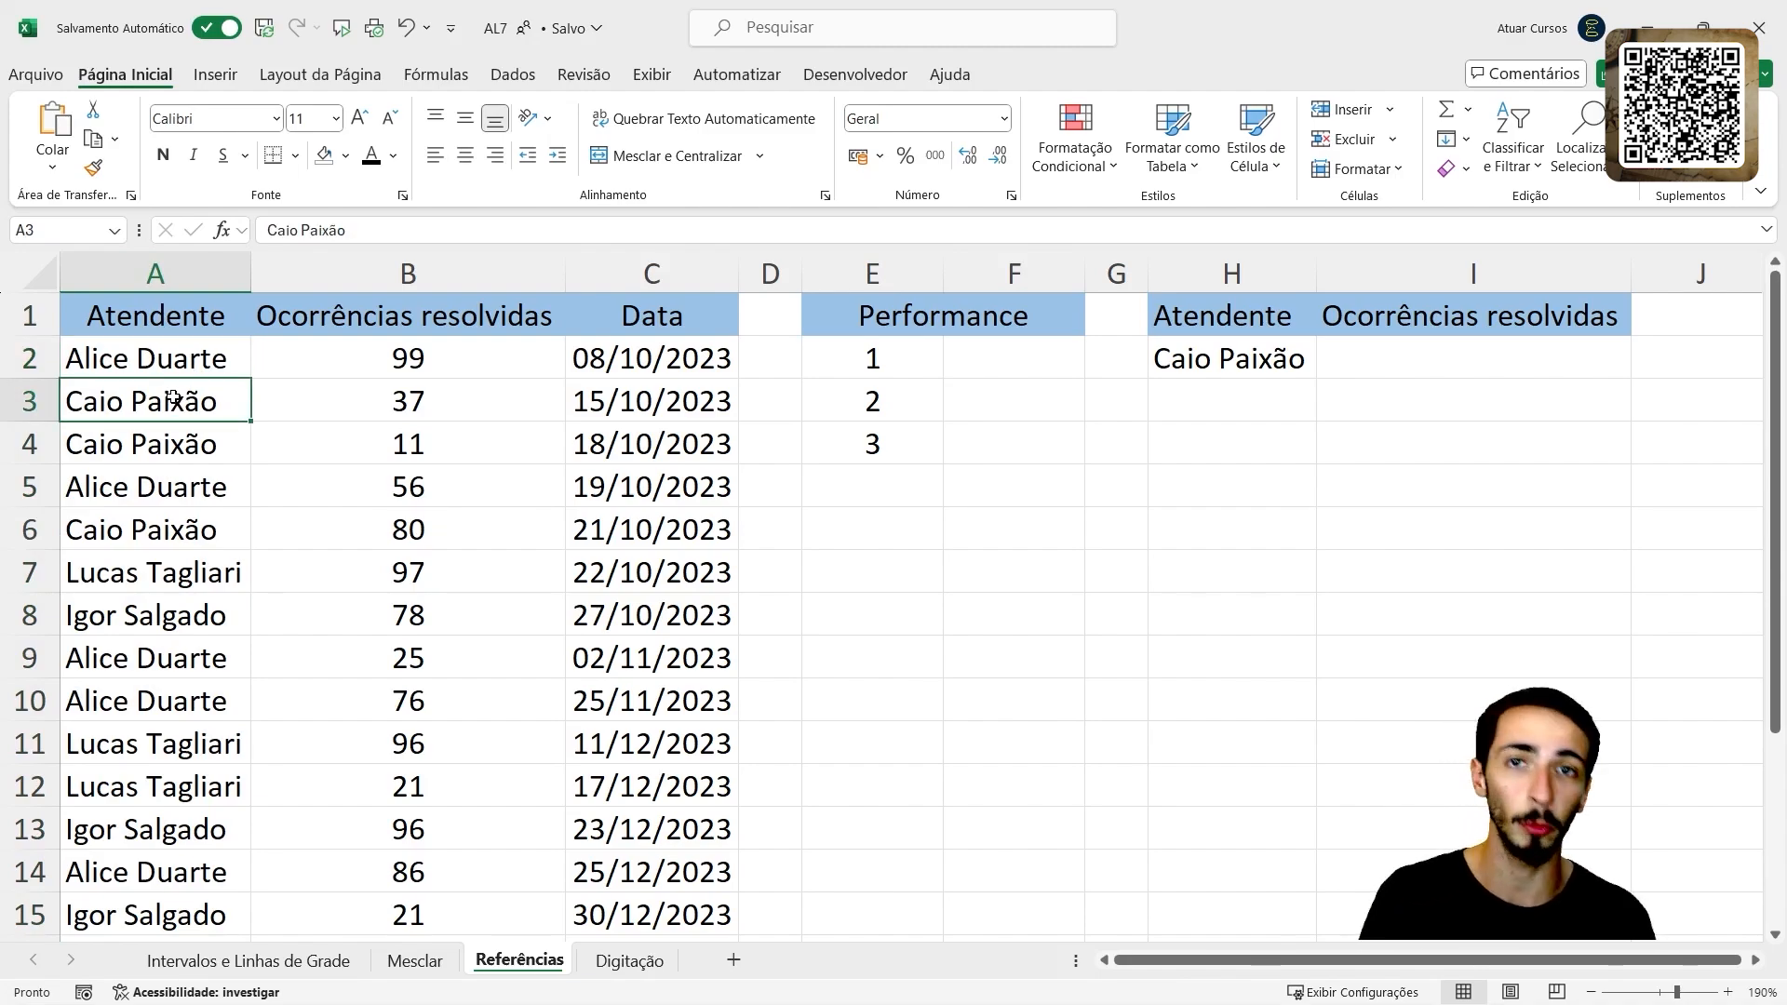
click(204, 572)
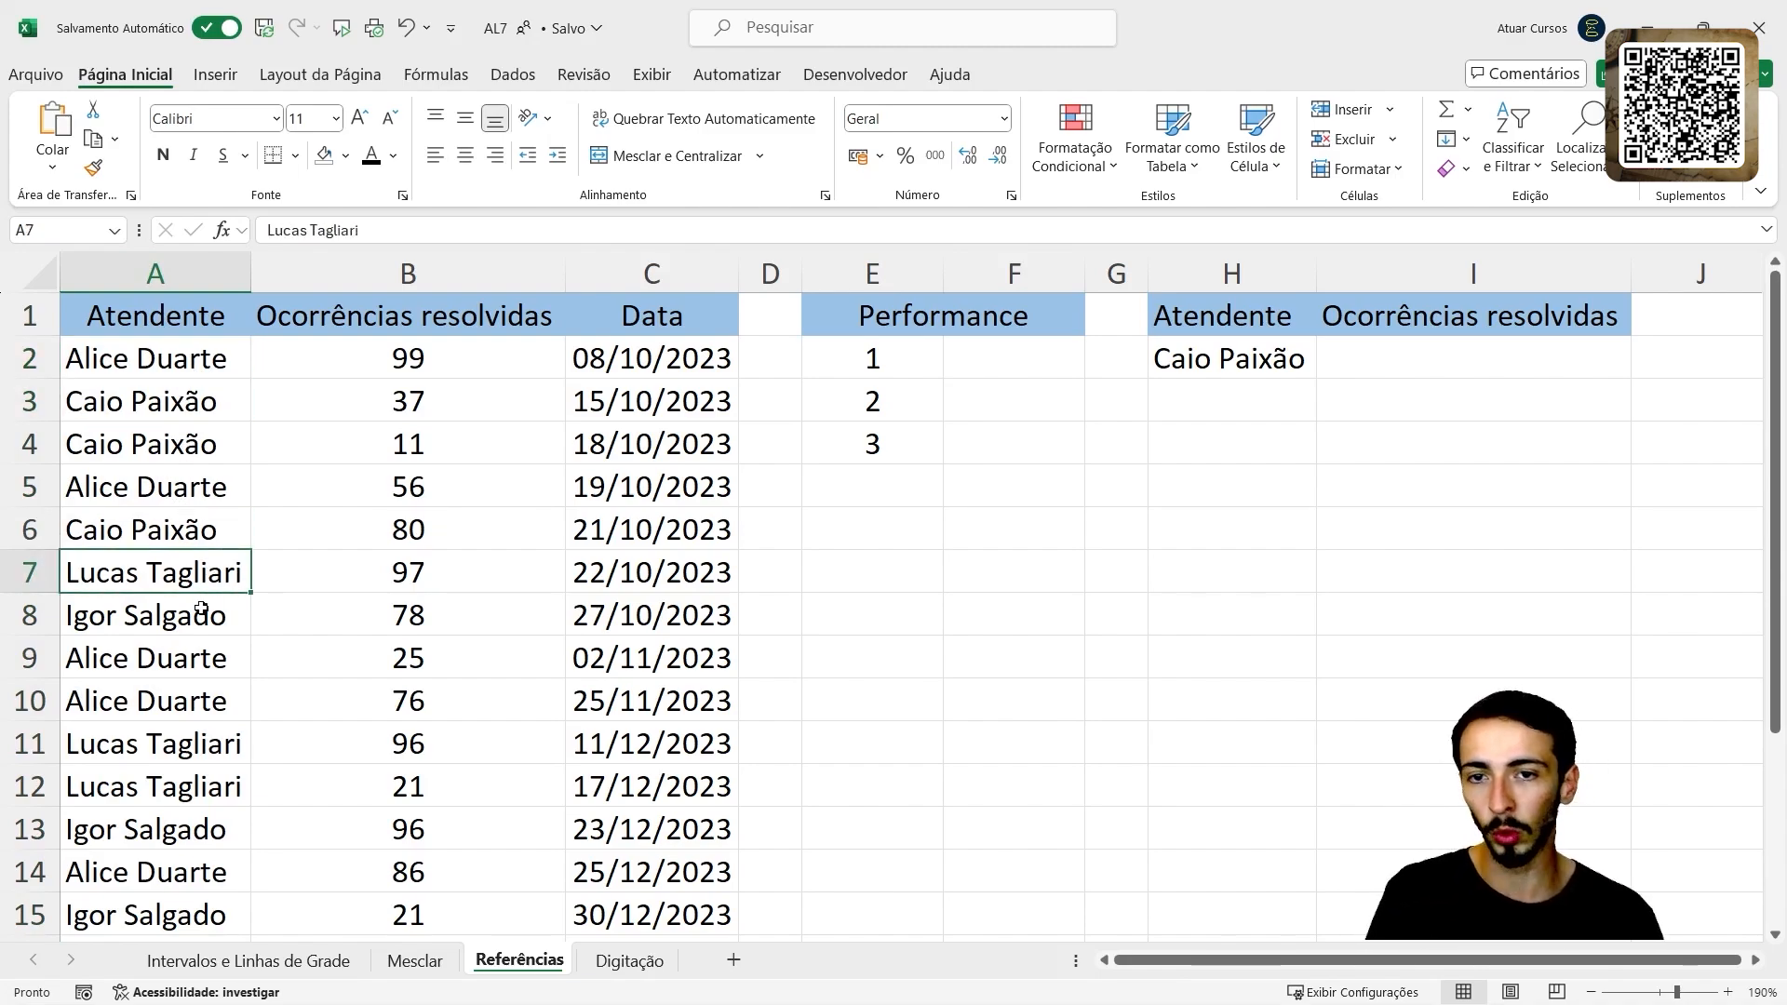
click(205, 616)
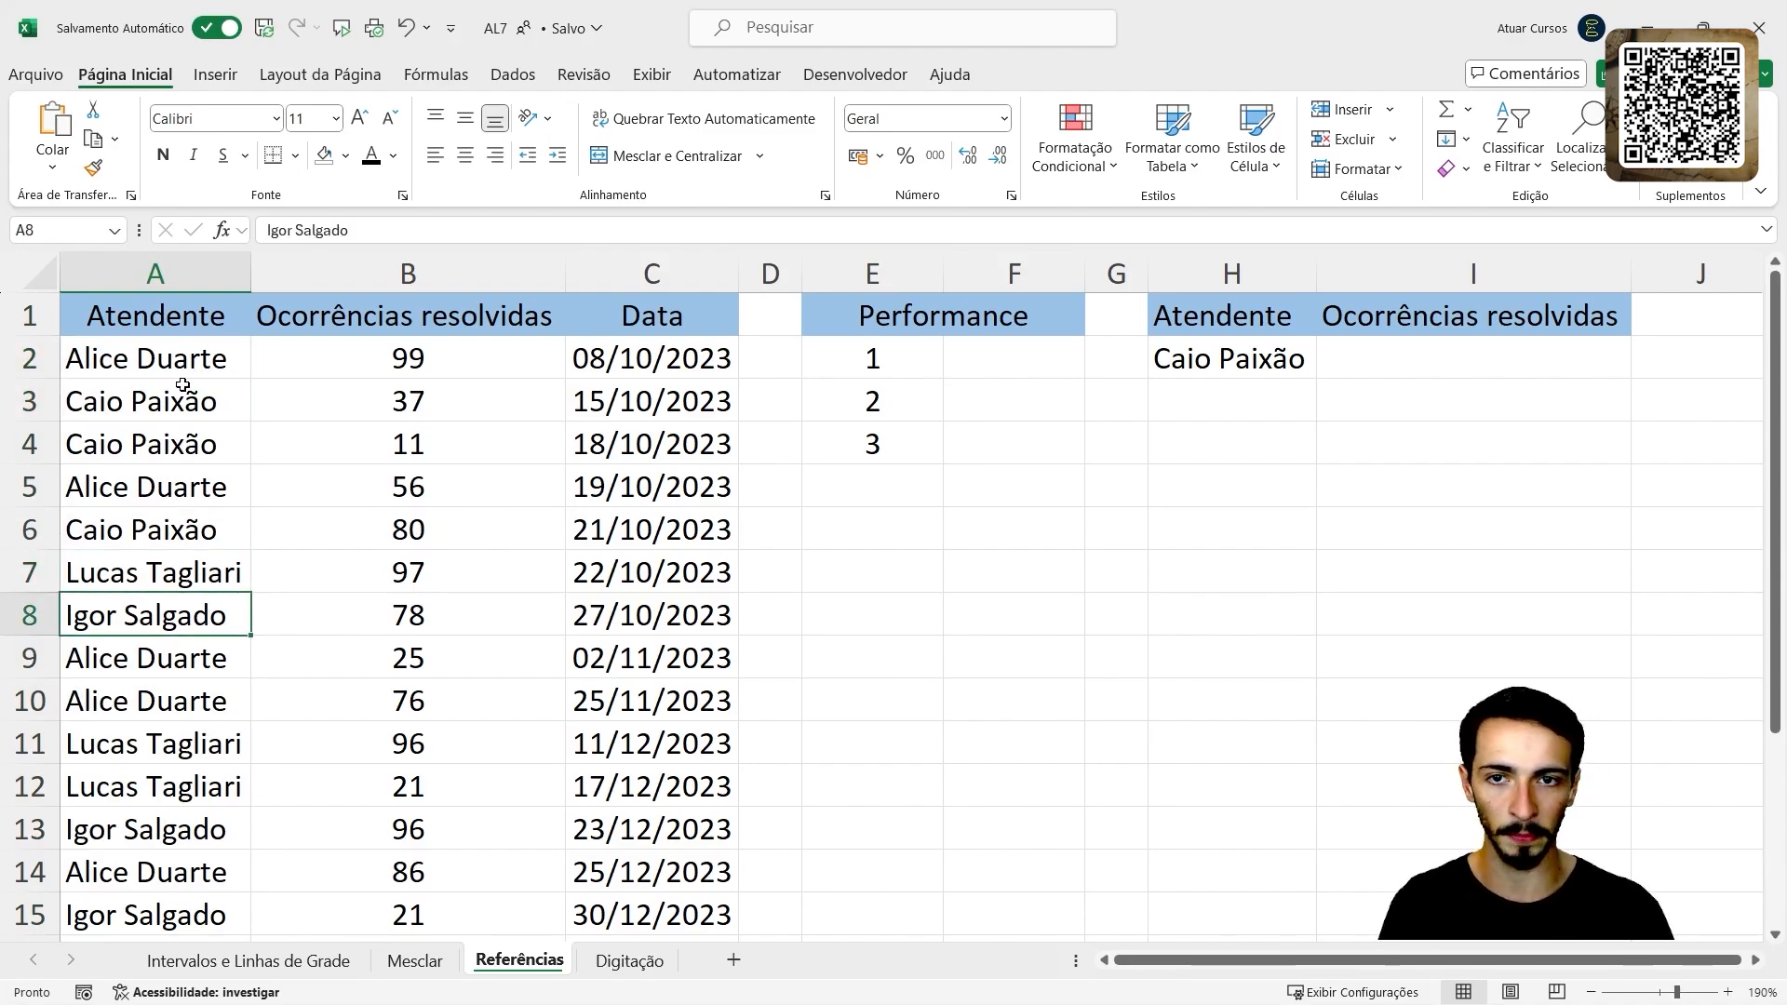
drag(182, 361, 169, 835)
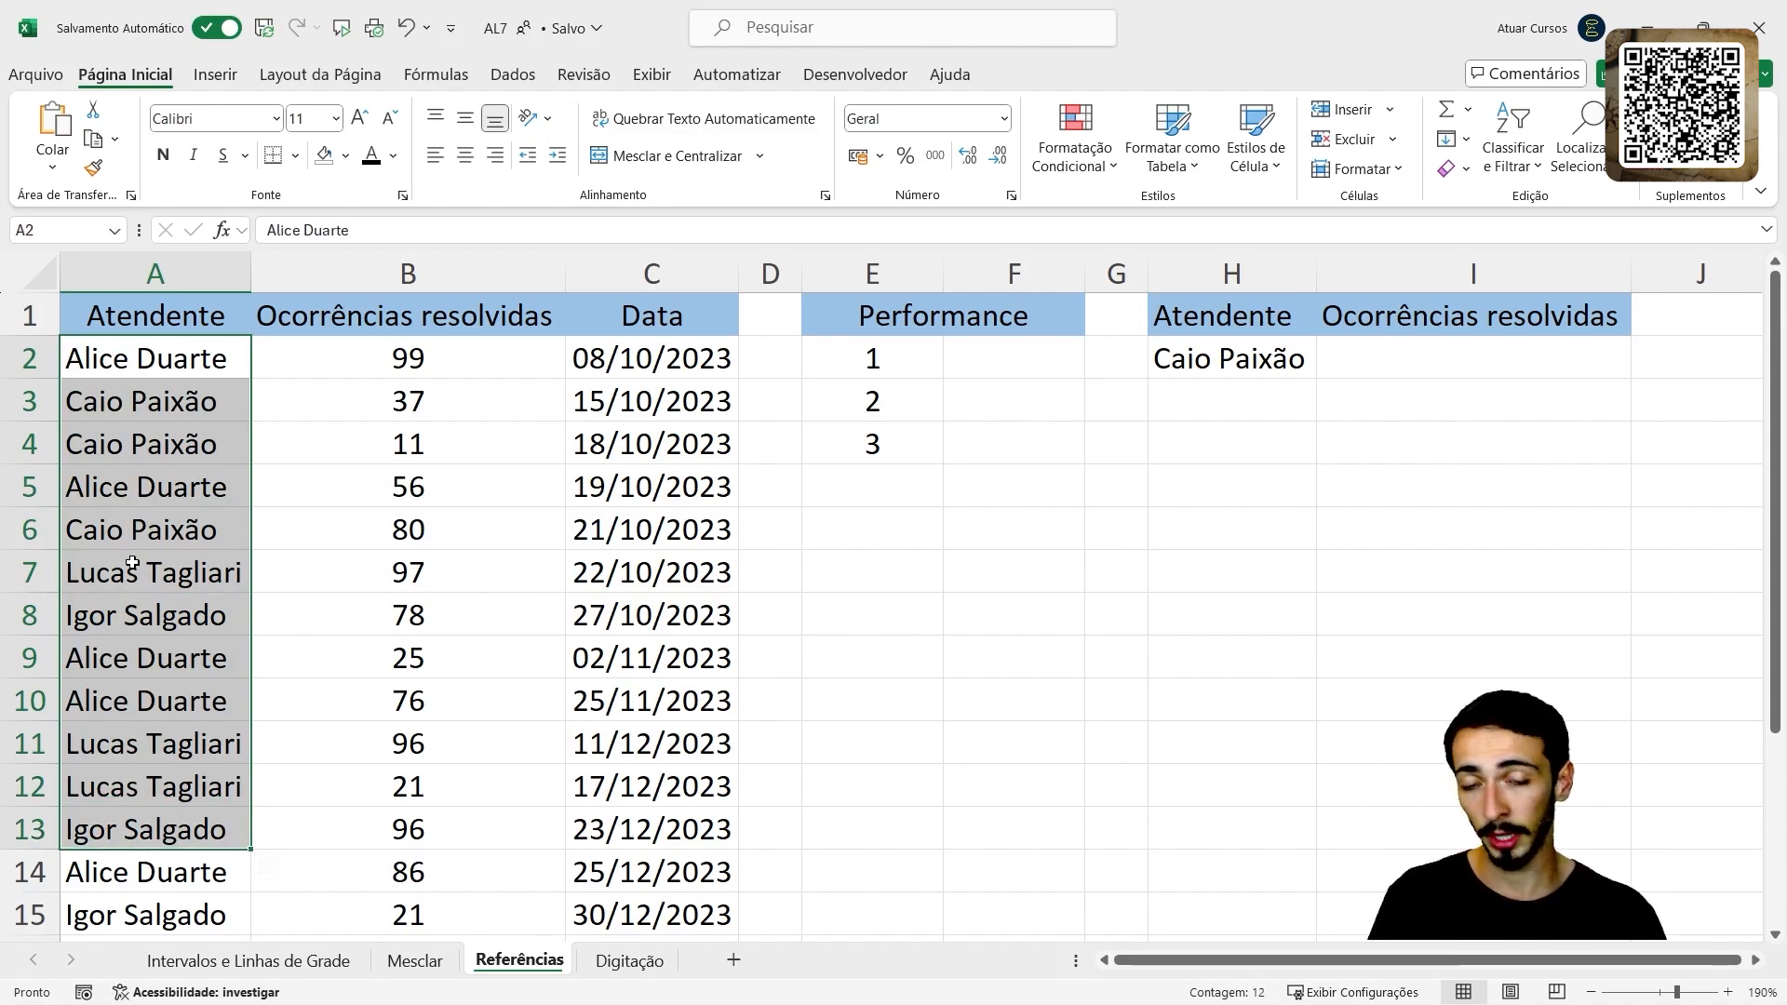
mouse_move(166, 368)
mouse_down()
mouse_move(166, 384)
mouse_move(166, 365)
mouse_up()
- Examine how row 2 relates the attendant to the resolved occurrences and the date
click(349, 343)
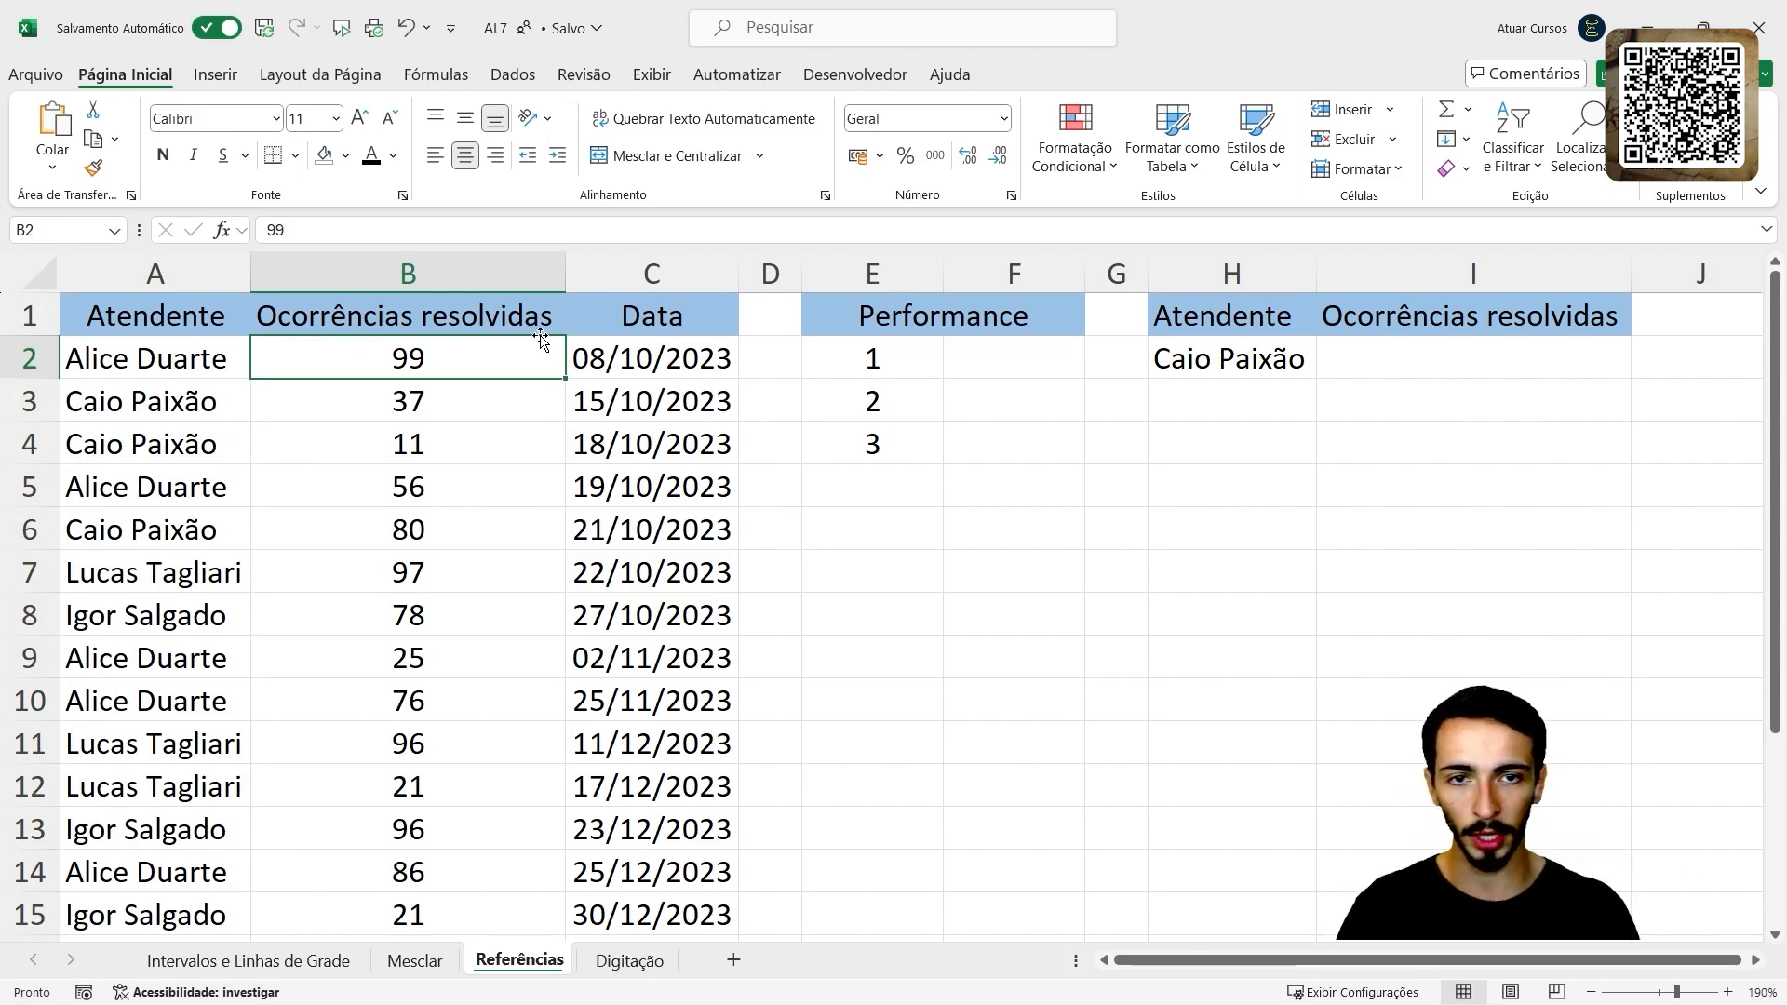
click(596, 357)
click(113, 348)
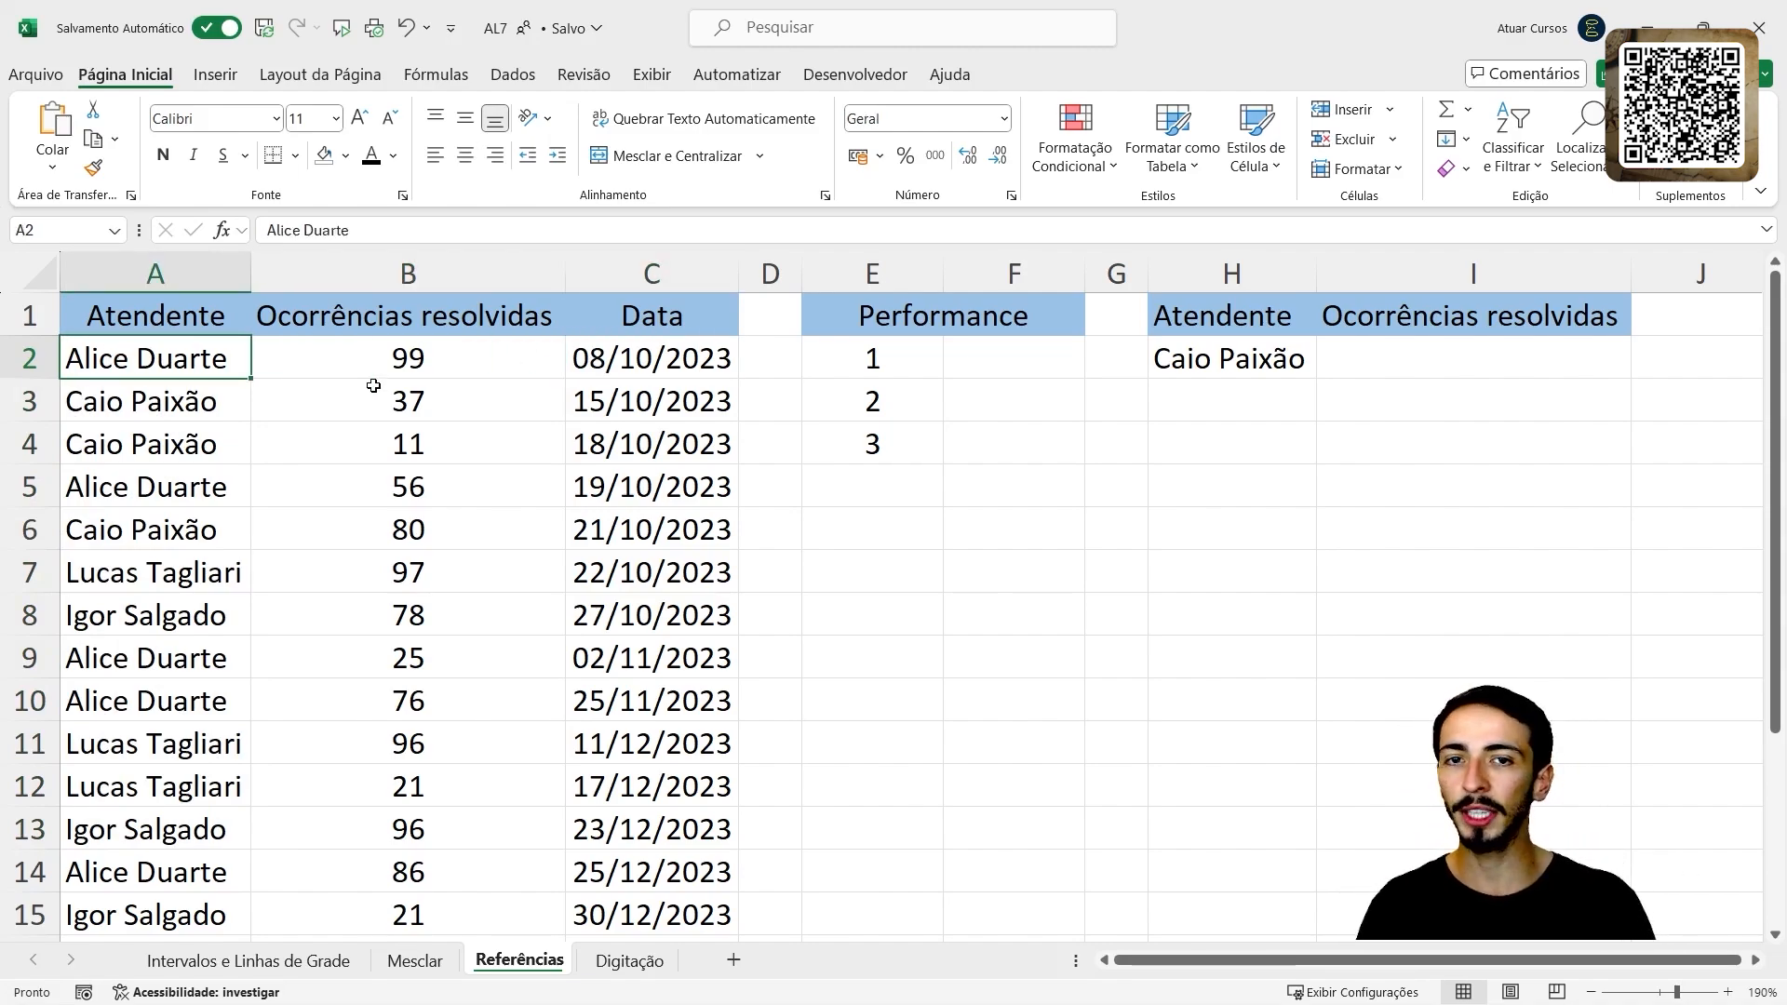
click(422, 369)
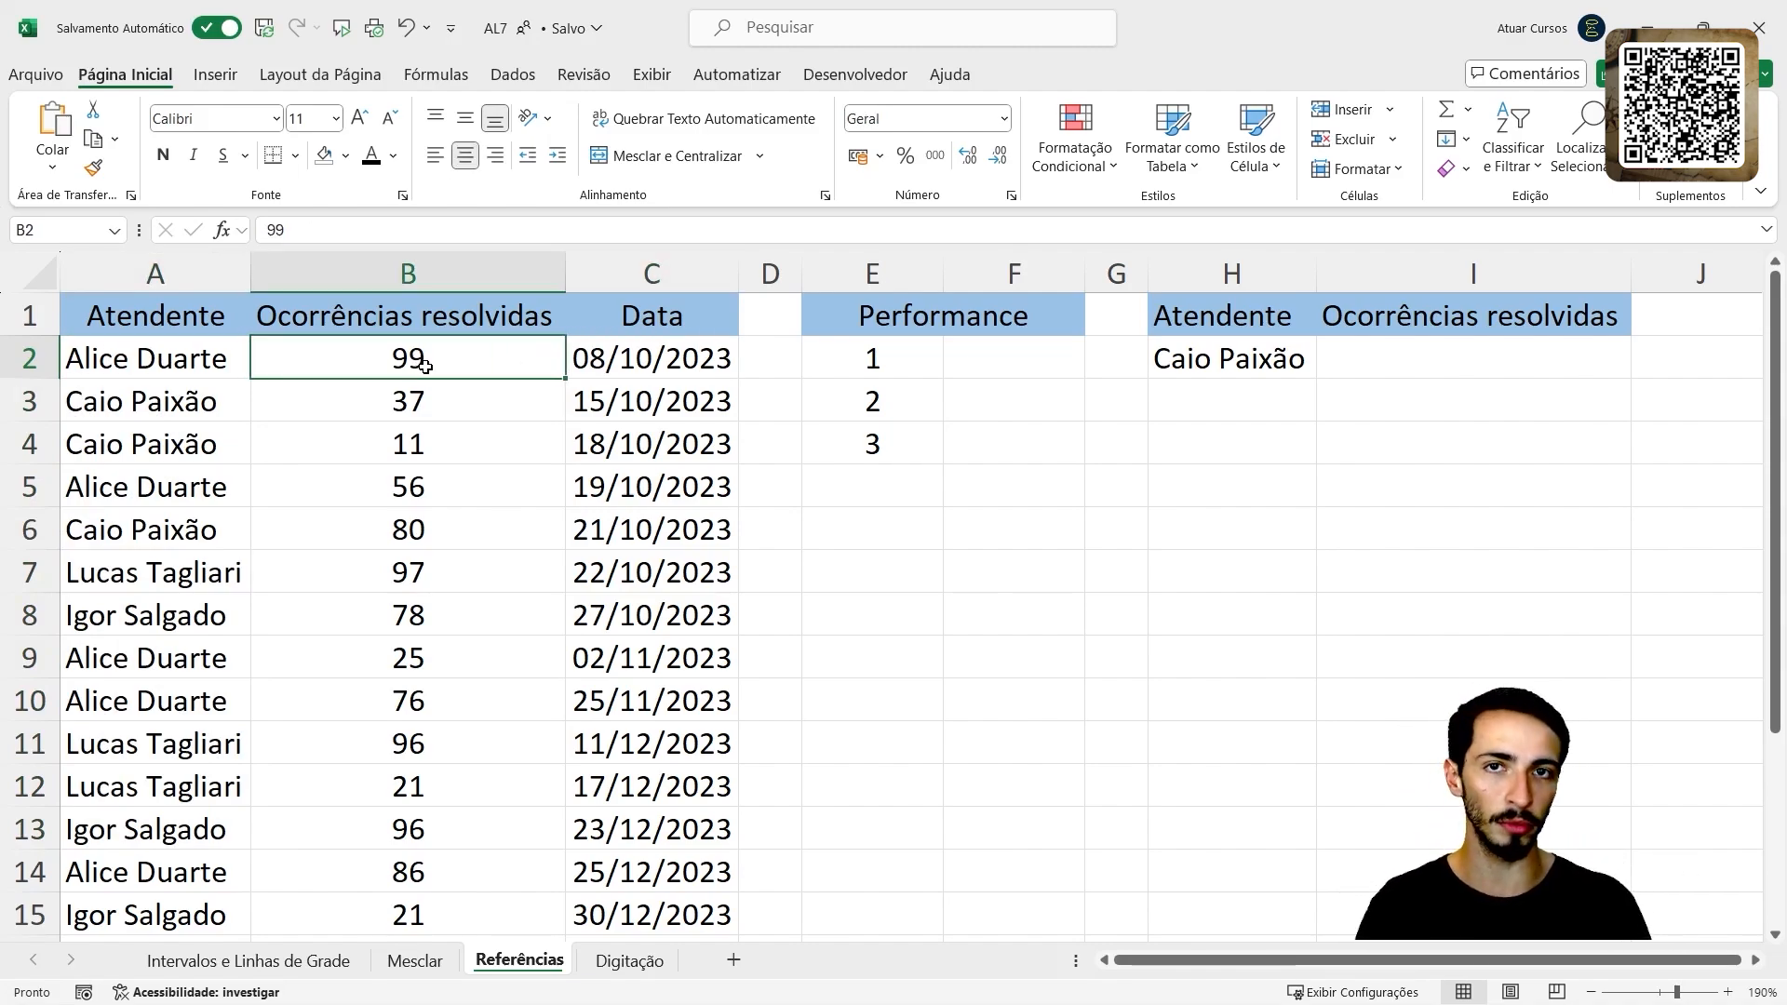
click(577, 370)
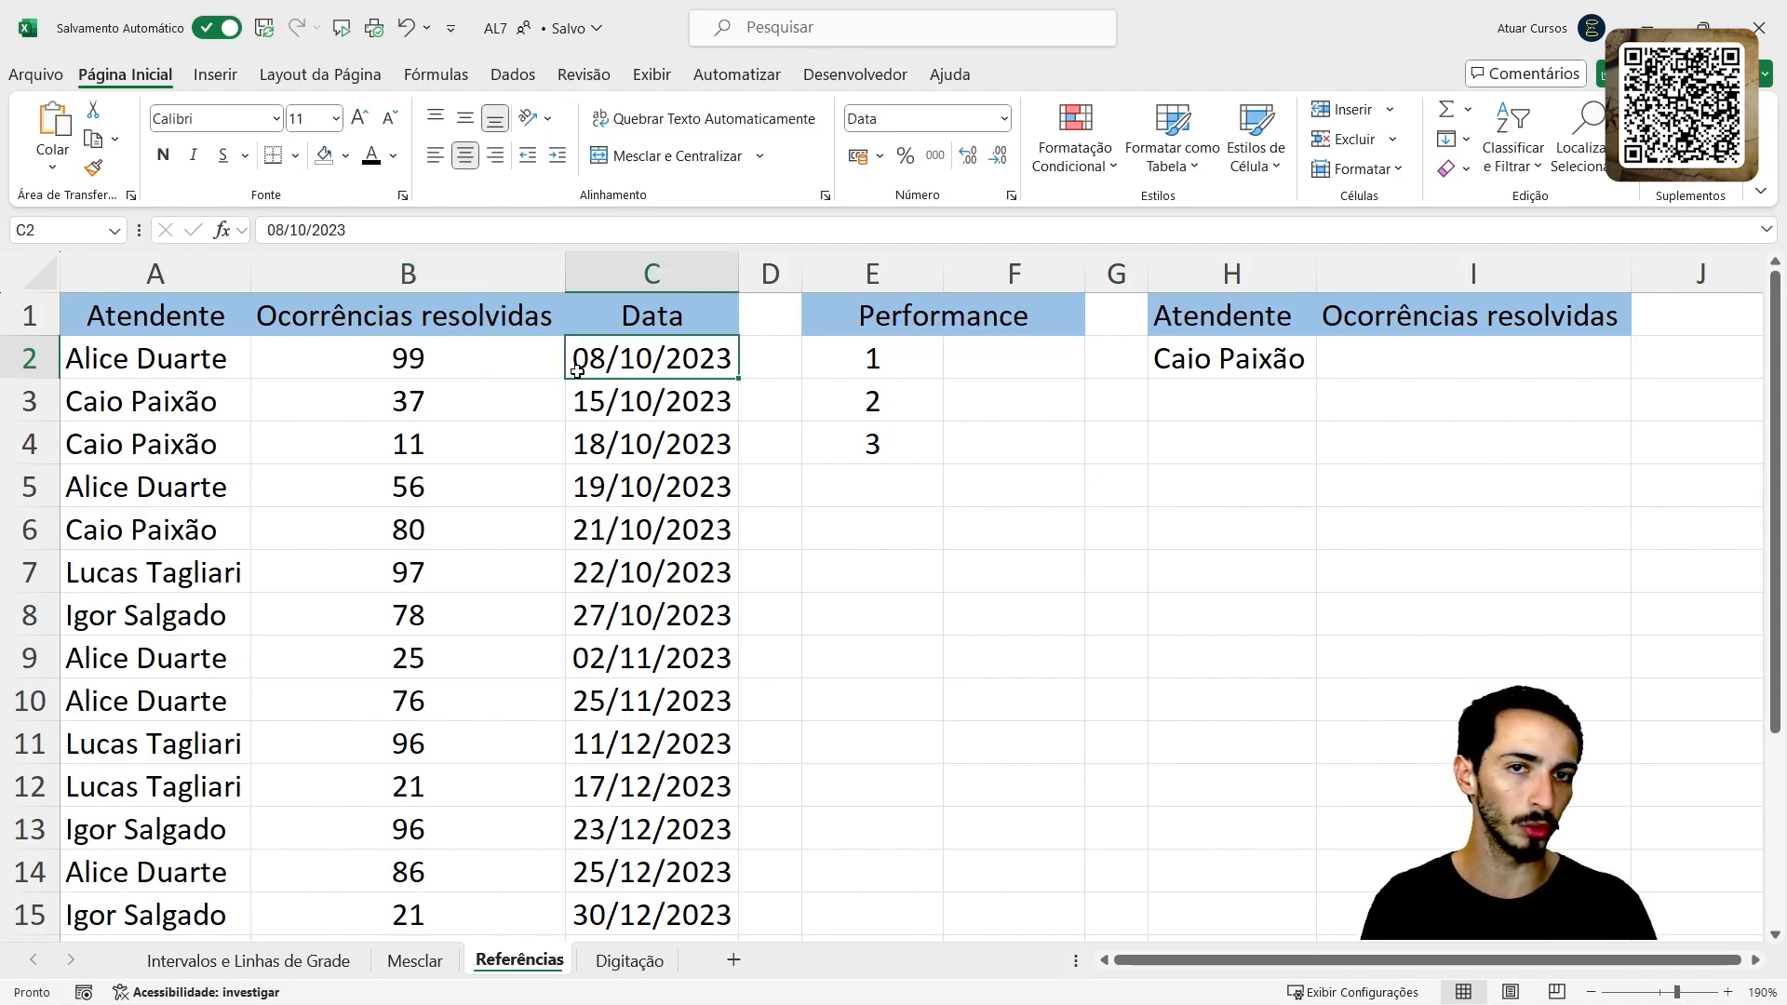
- Examine the resolved occurrences and dates in rows 3 and 4 and check where the attendant data ends
click(440, 403)
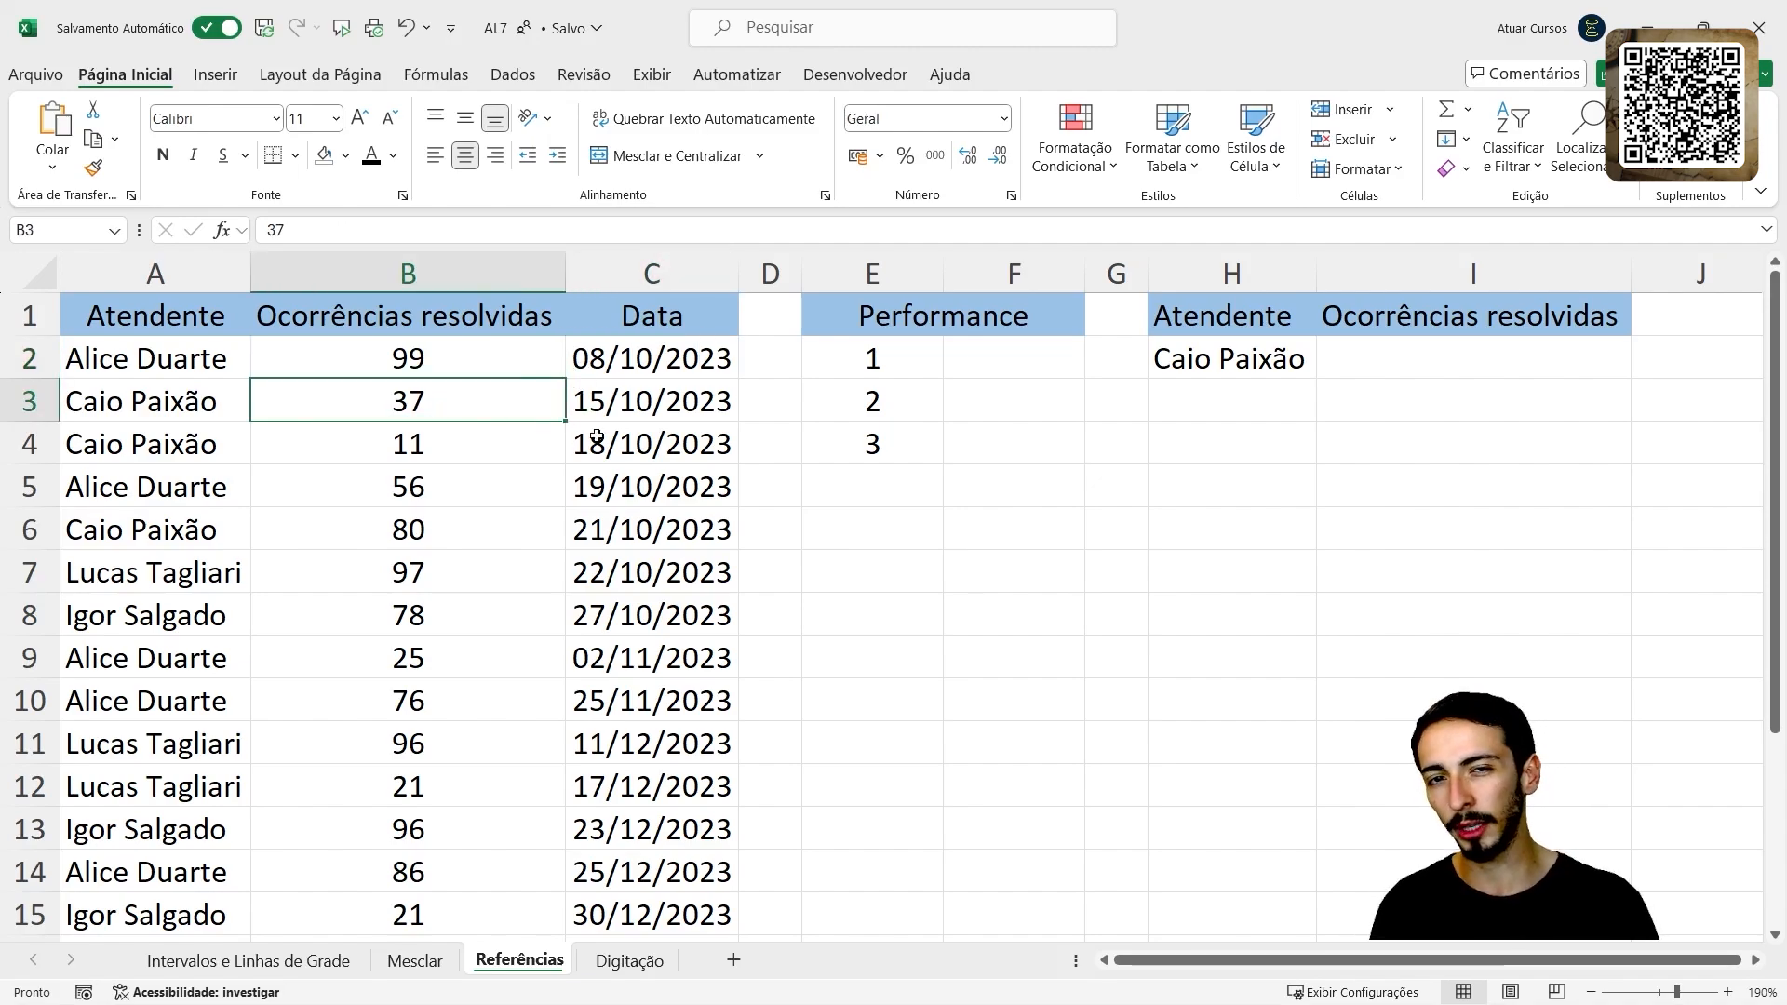
click(642, 414)
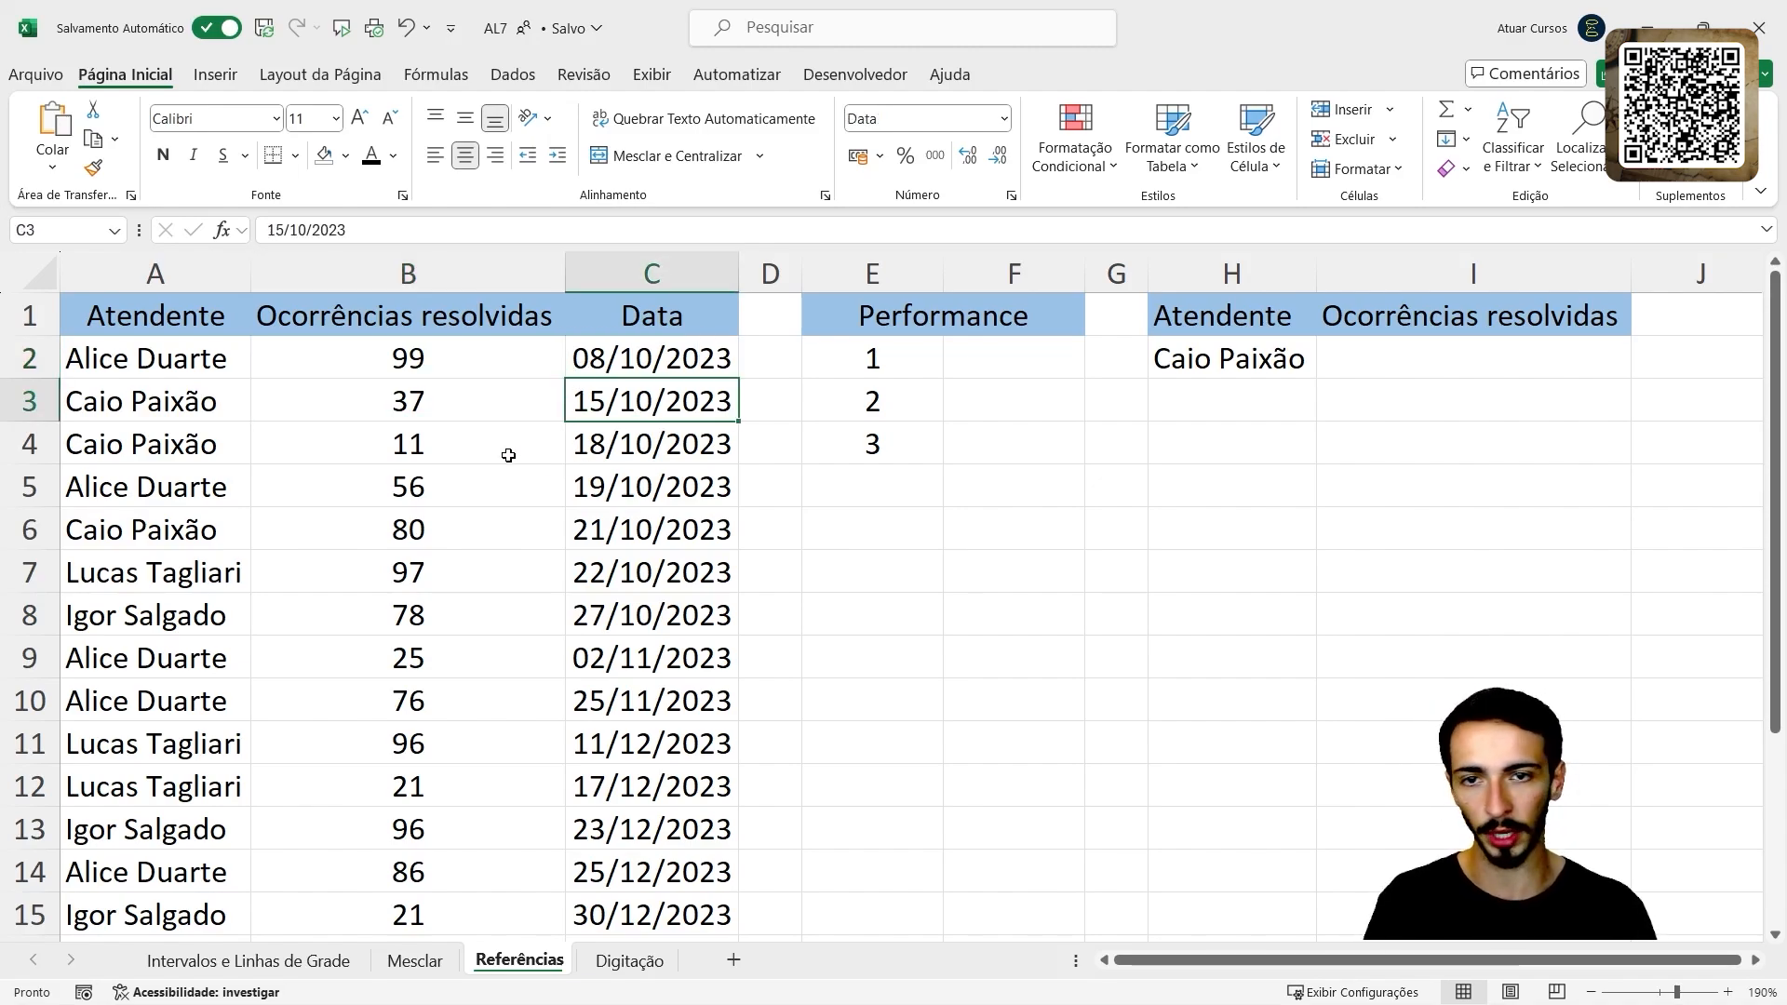
click(465, 450)
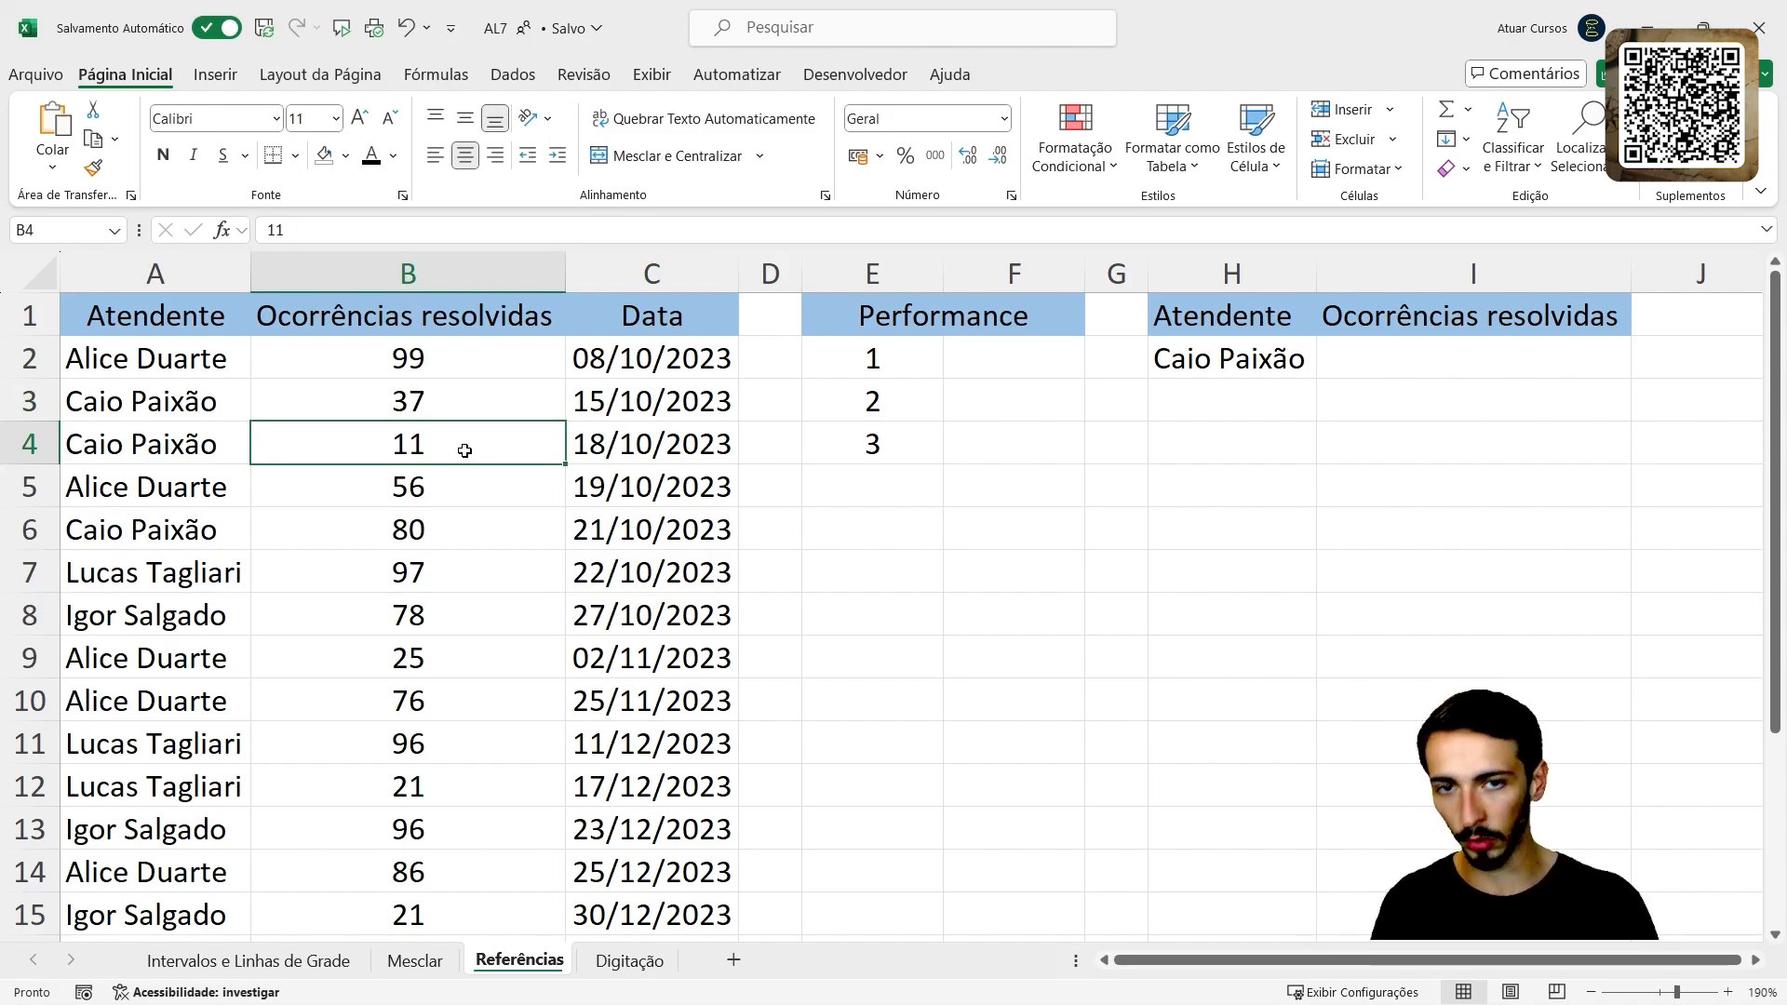
click(636, 454)
scroll(511, 499, down, 5)
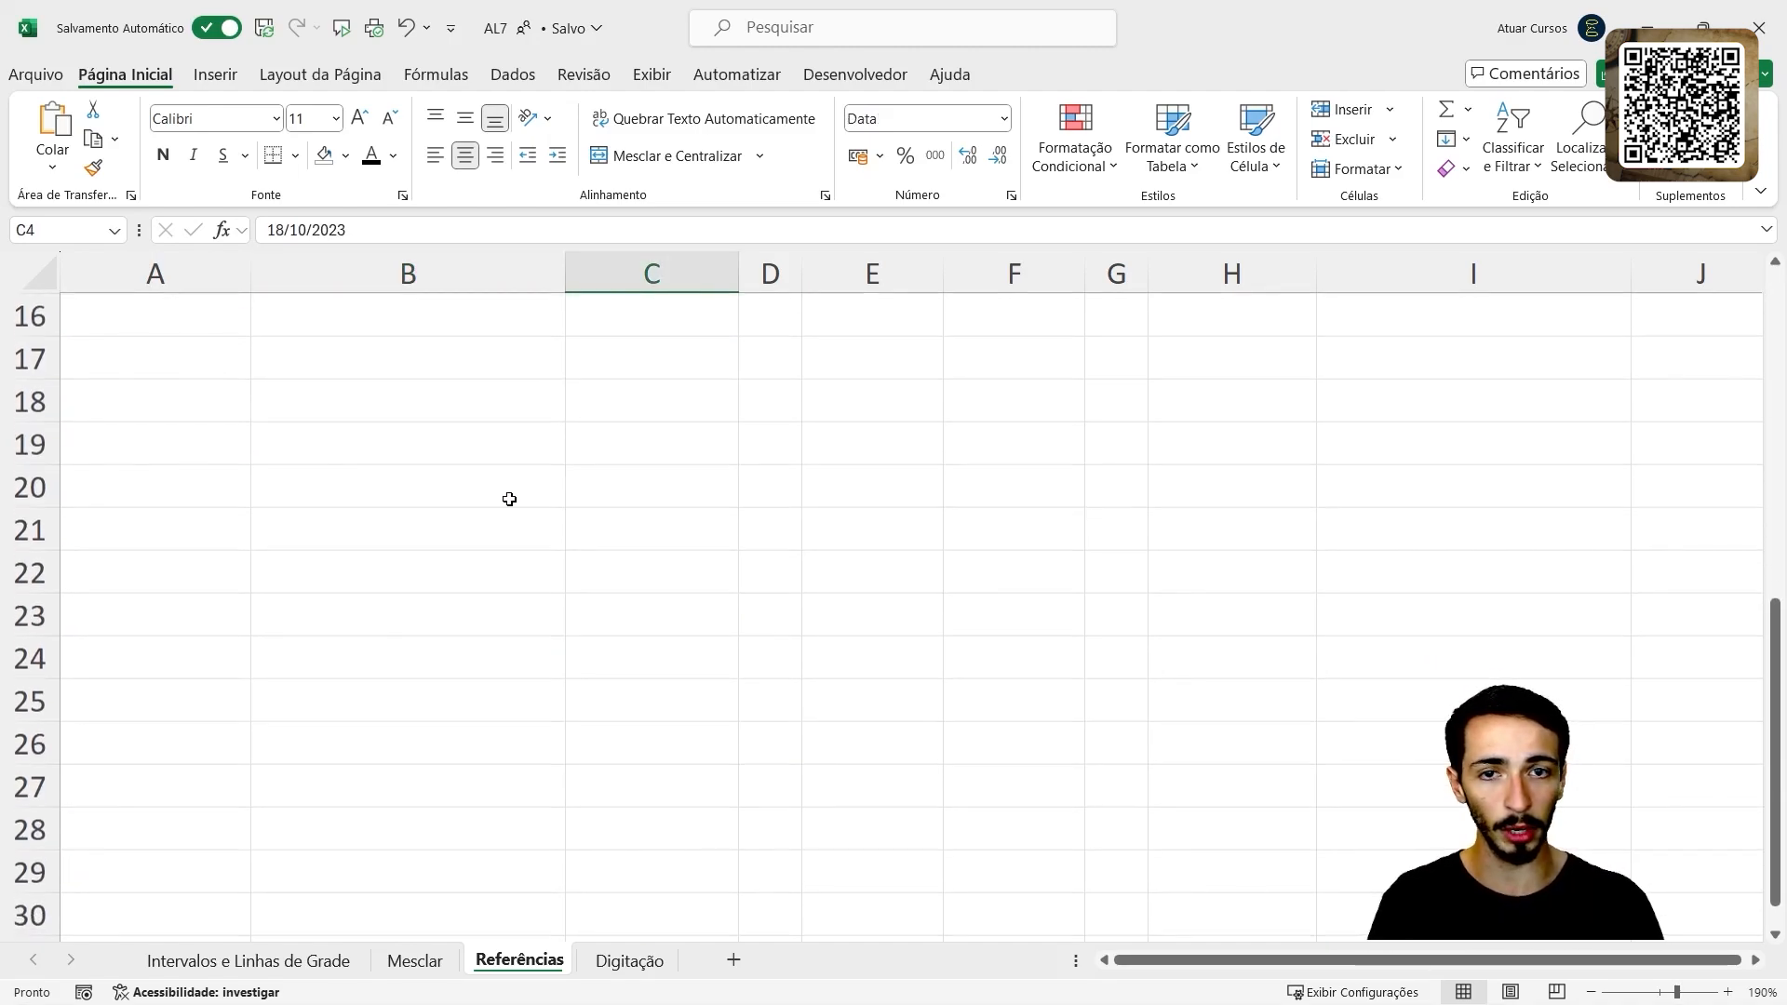
scroll(509, 499, up, 4)
scroll(509, 499, up, 1)
scroll(509, 500, down, 1)
scroll(510, 505, up, 1)
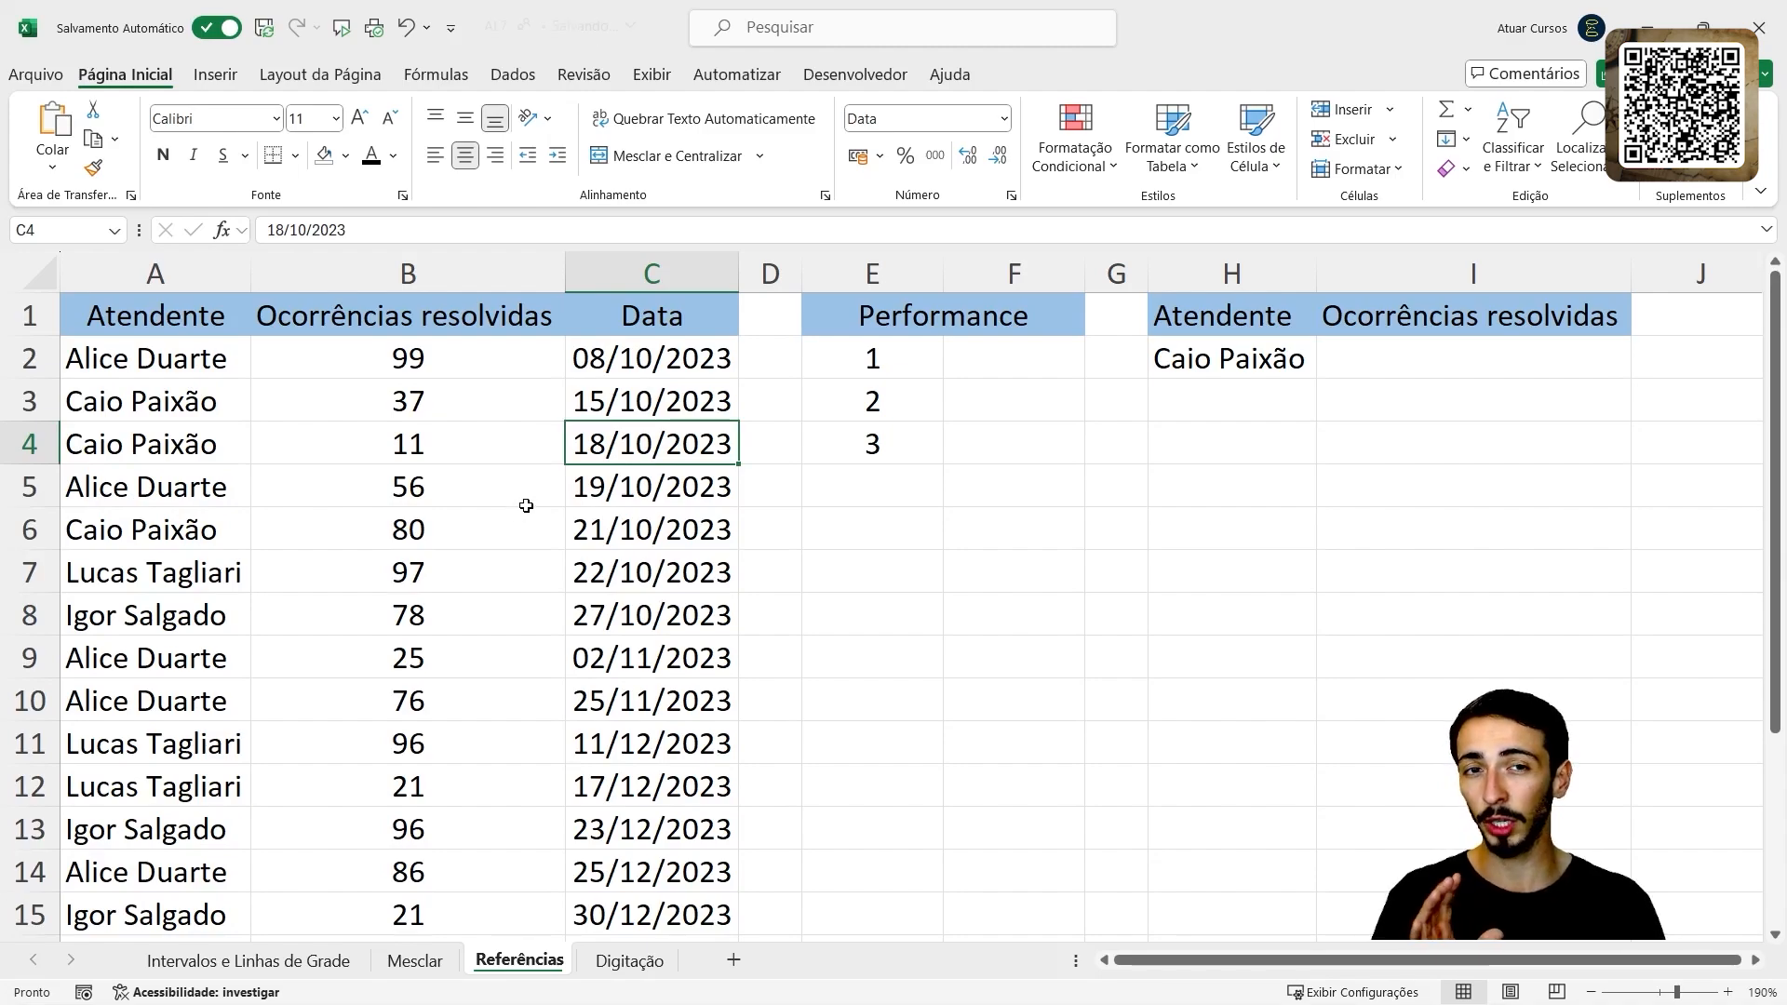
- Examine the Performance table and the single-attendant table in H1:I2, relating ranks 1 to 3 to the Ocorrências resolvidas values
click(969, 345)
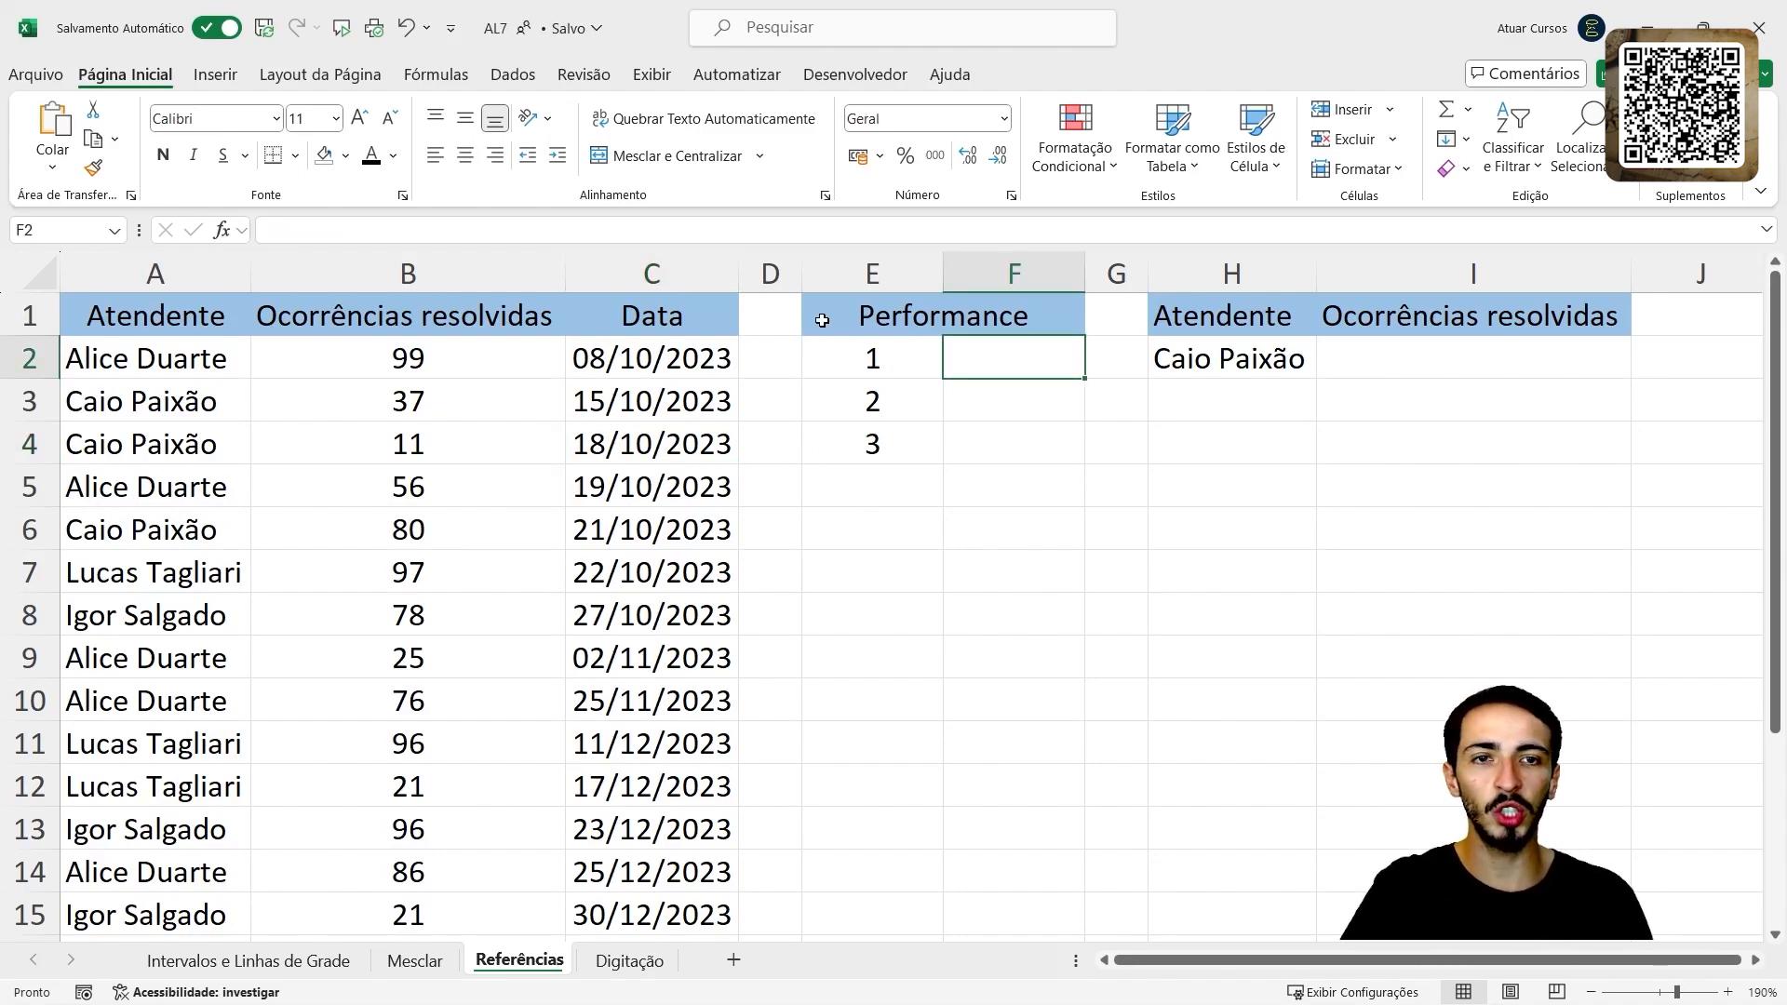
click(860, 302)
drag(860, 303, 1002, 462)
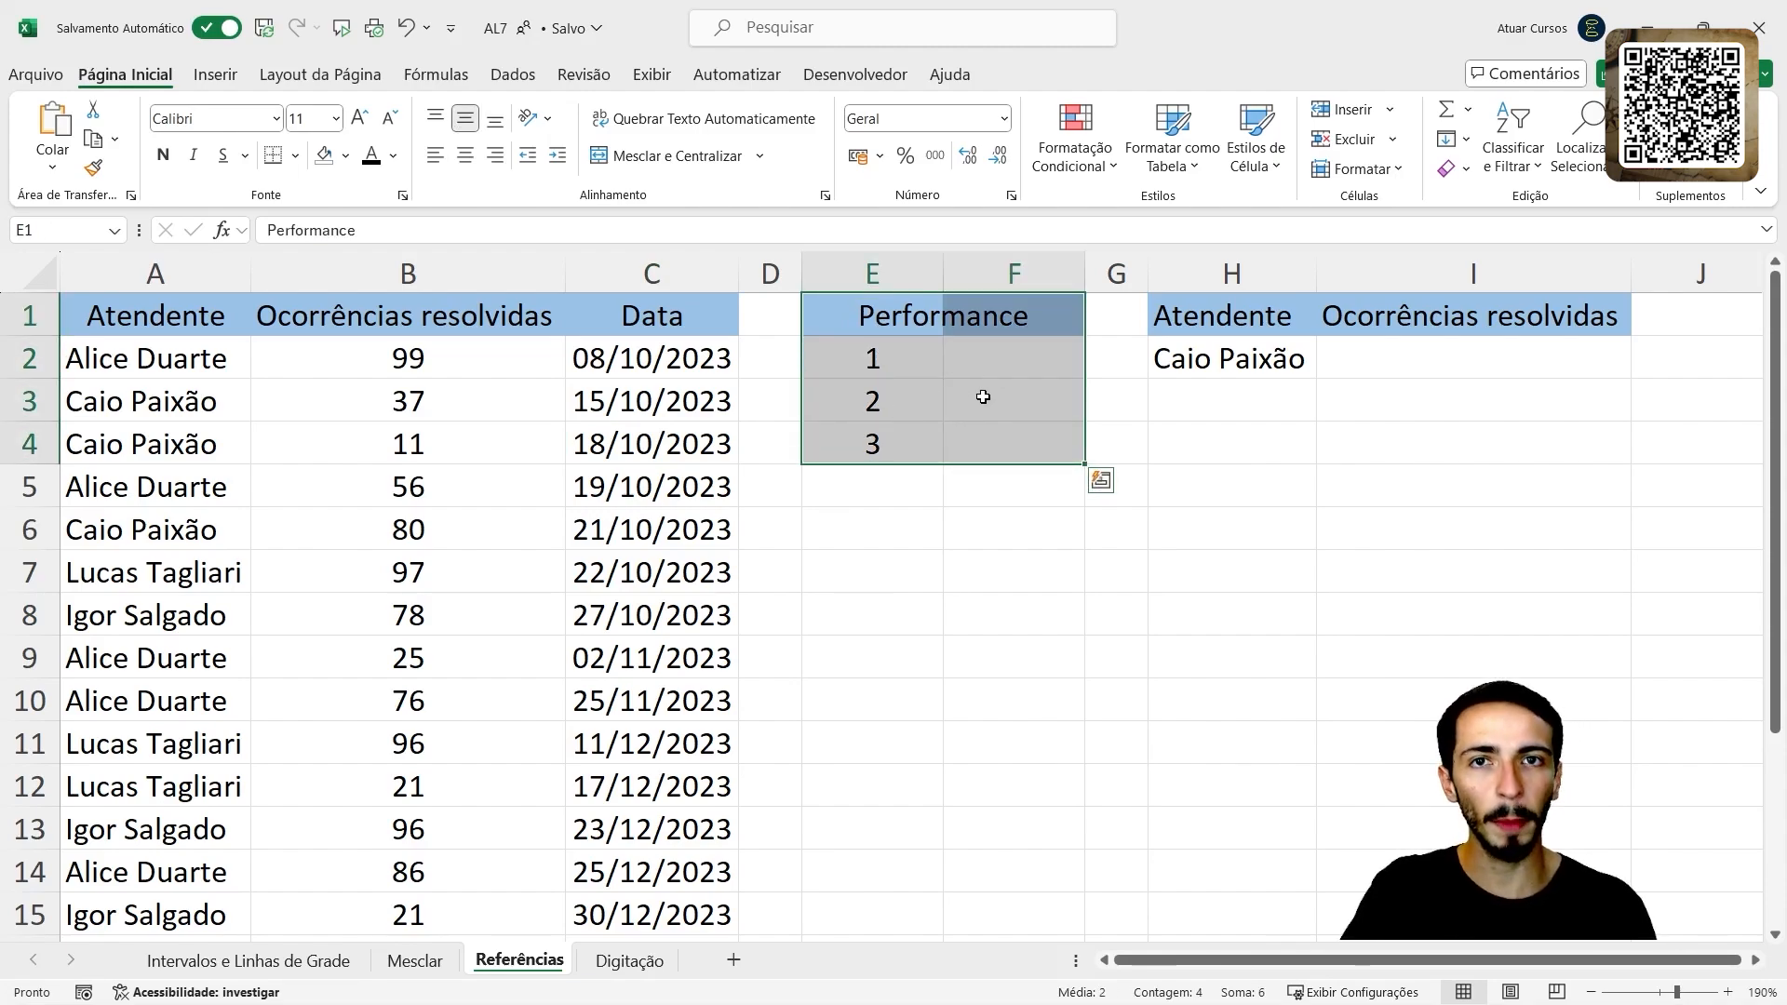
click(1208, 319)
drag(1208, 319, 1482, 366)
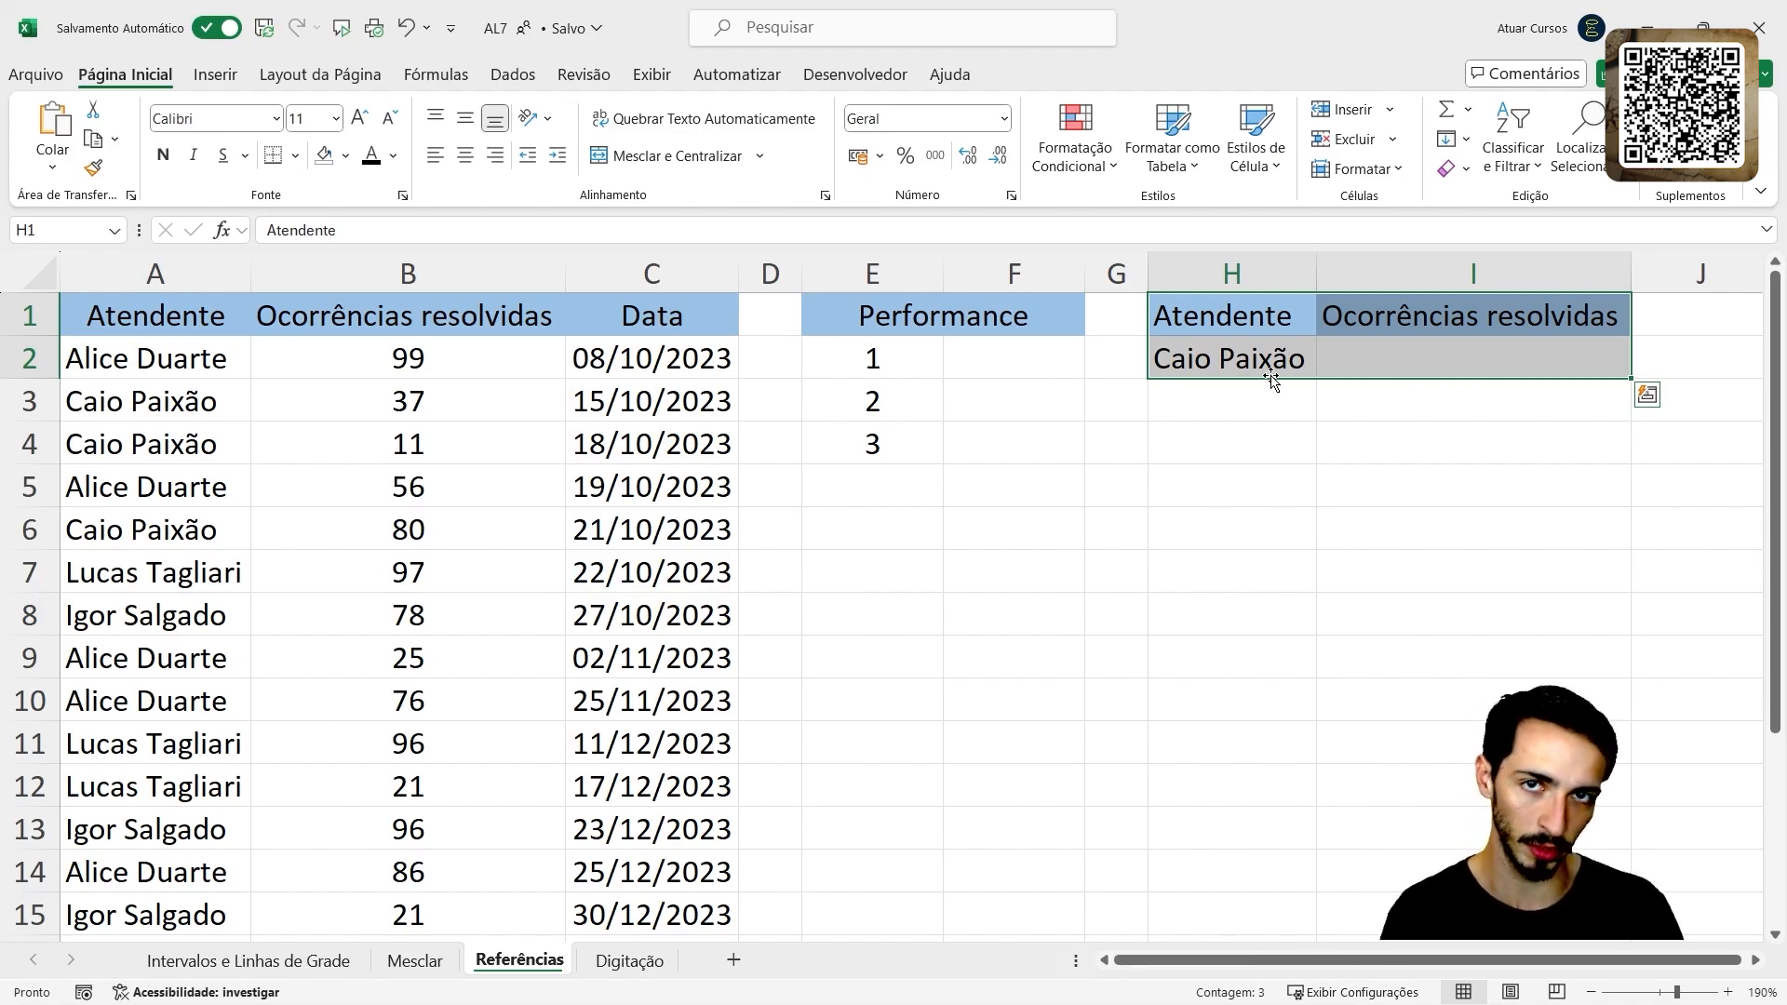
click(857, 368)
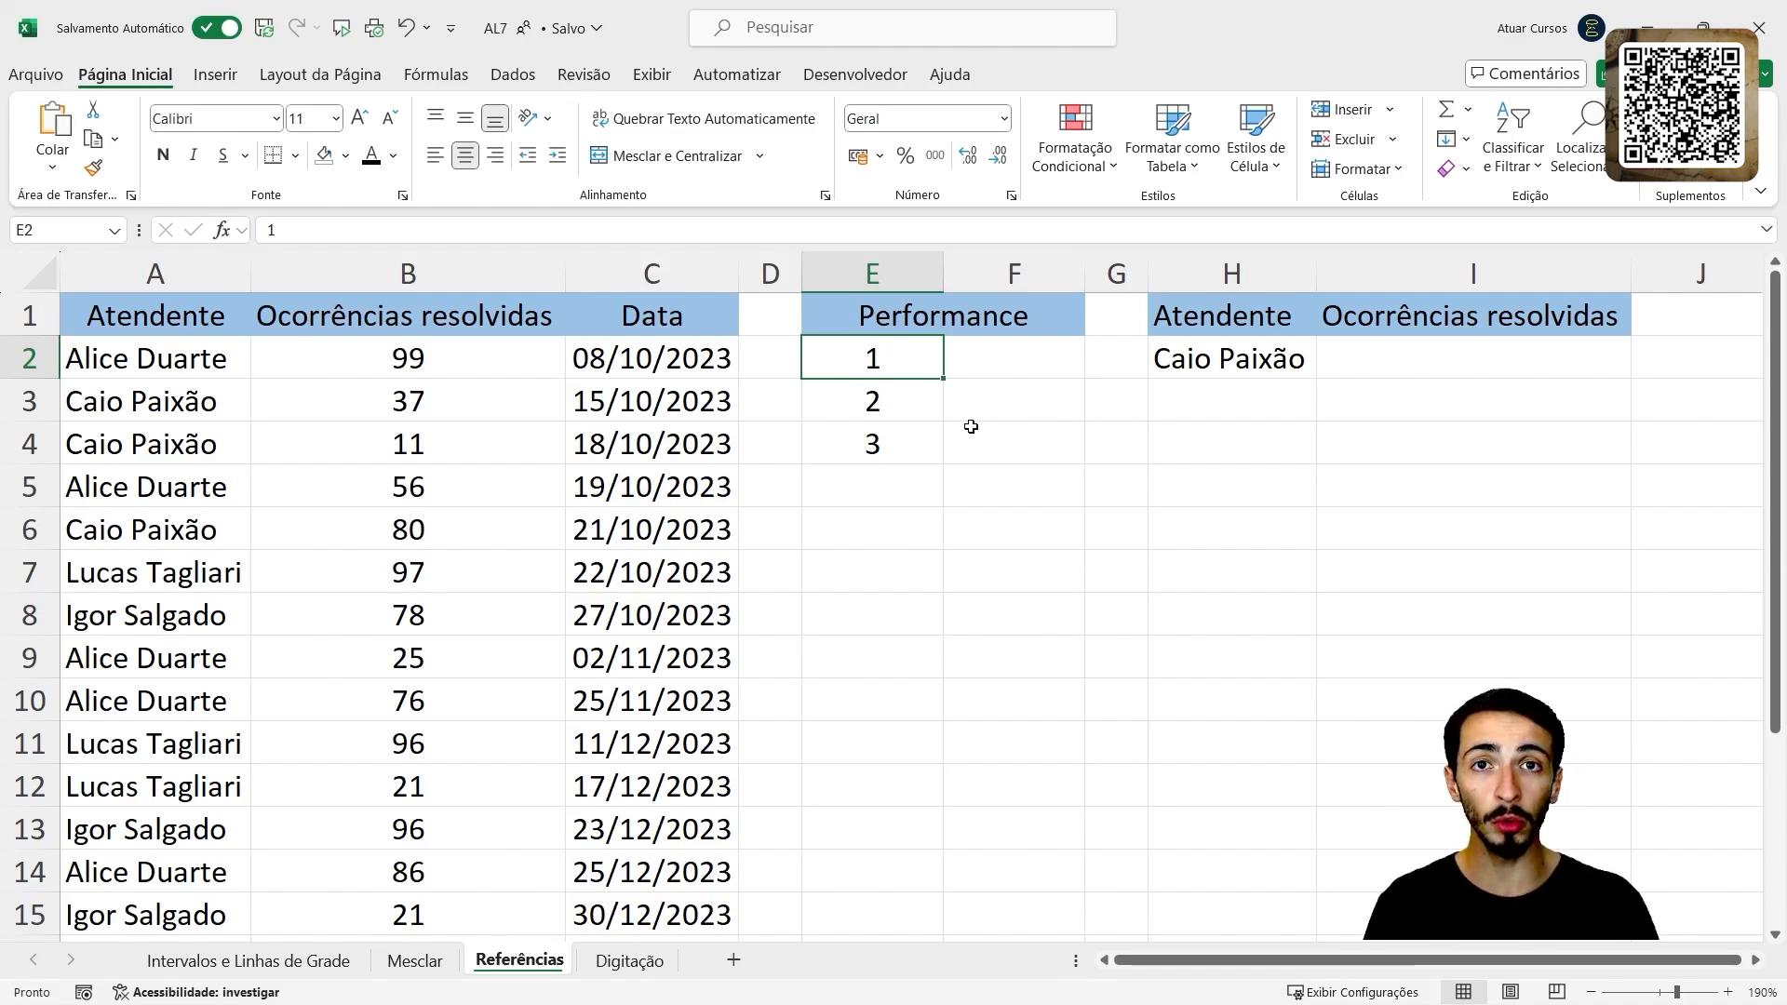
click(968, 365)
click(996, 417)
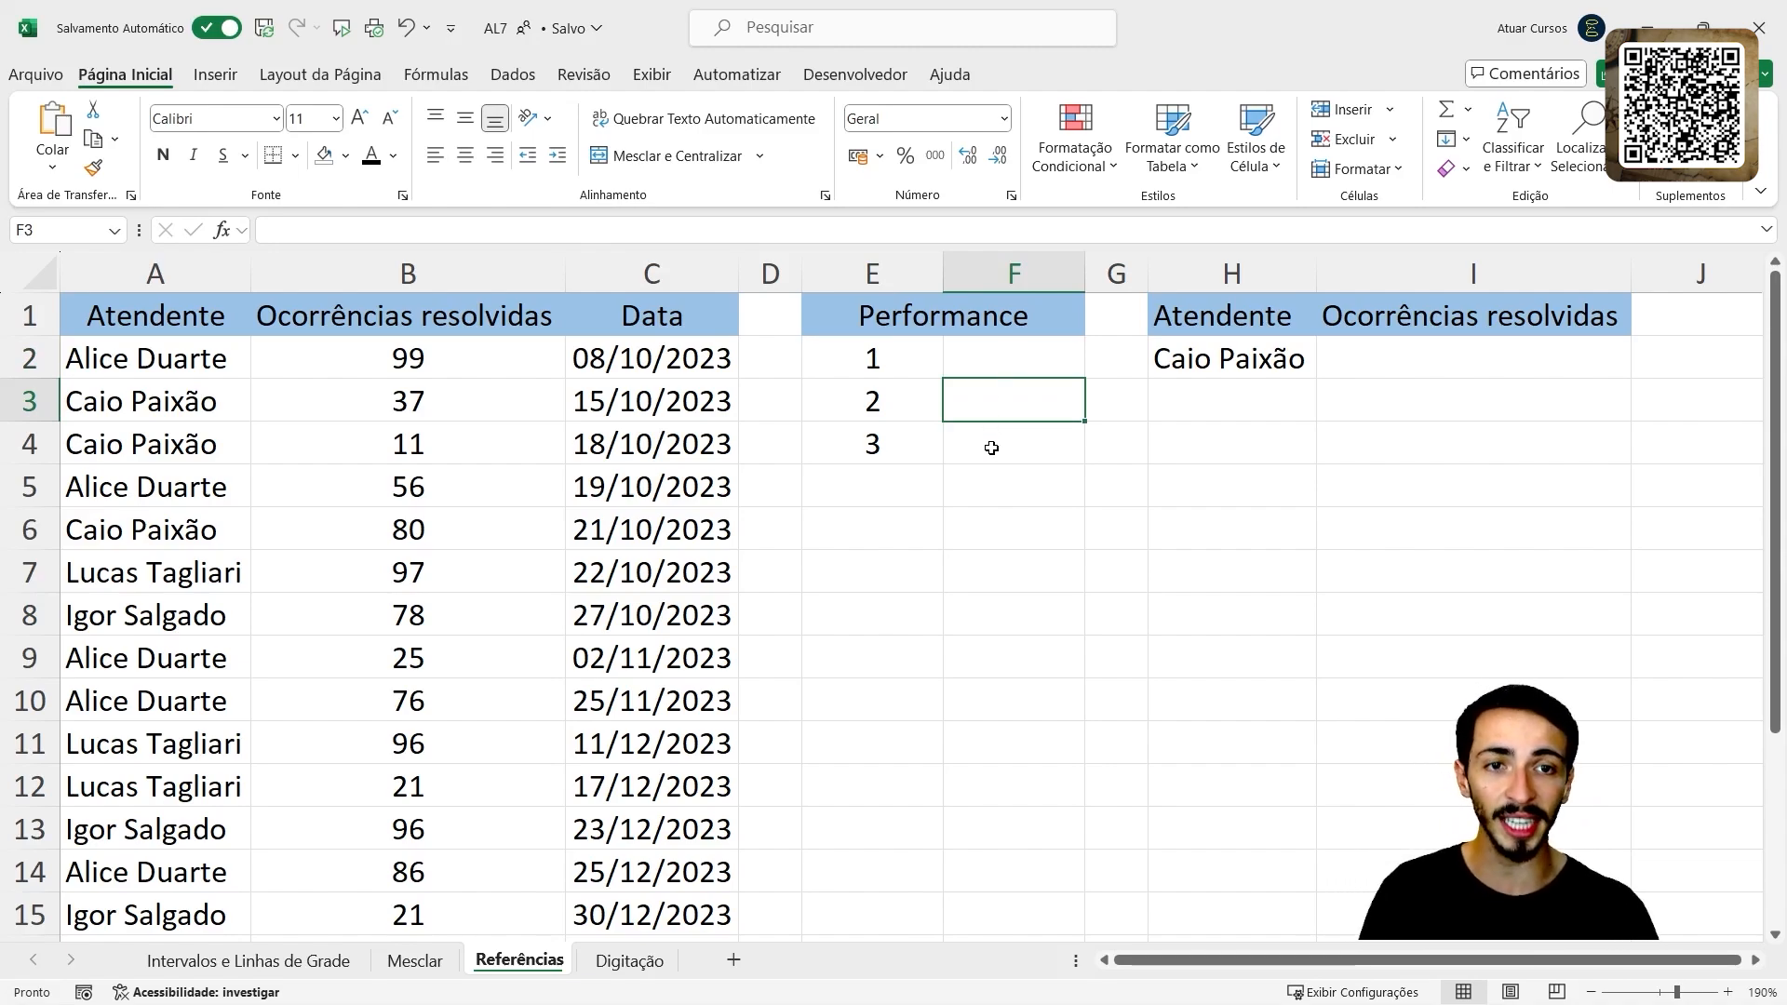
click(990, 448)
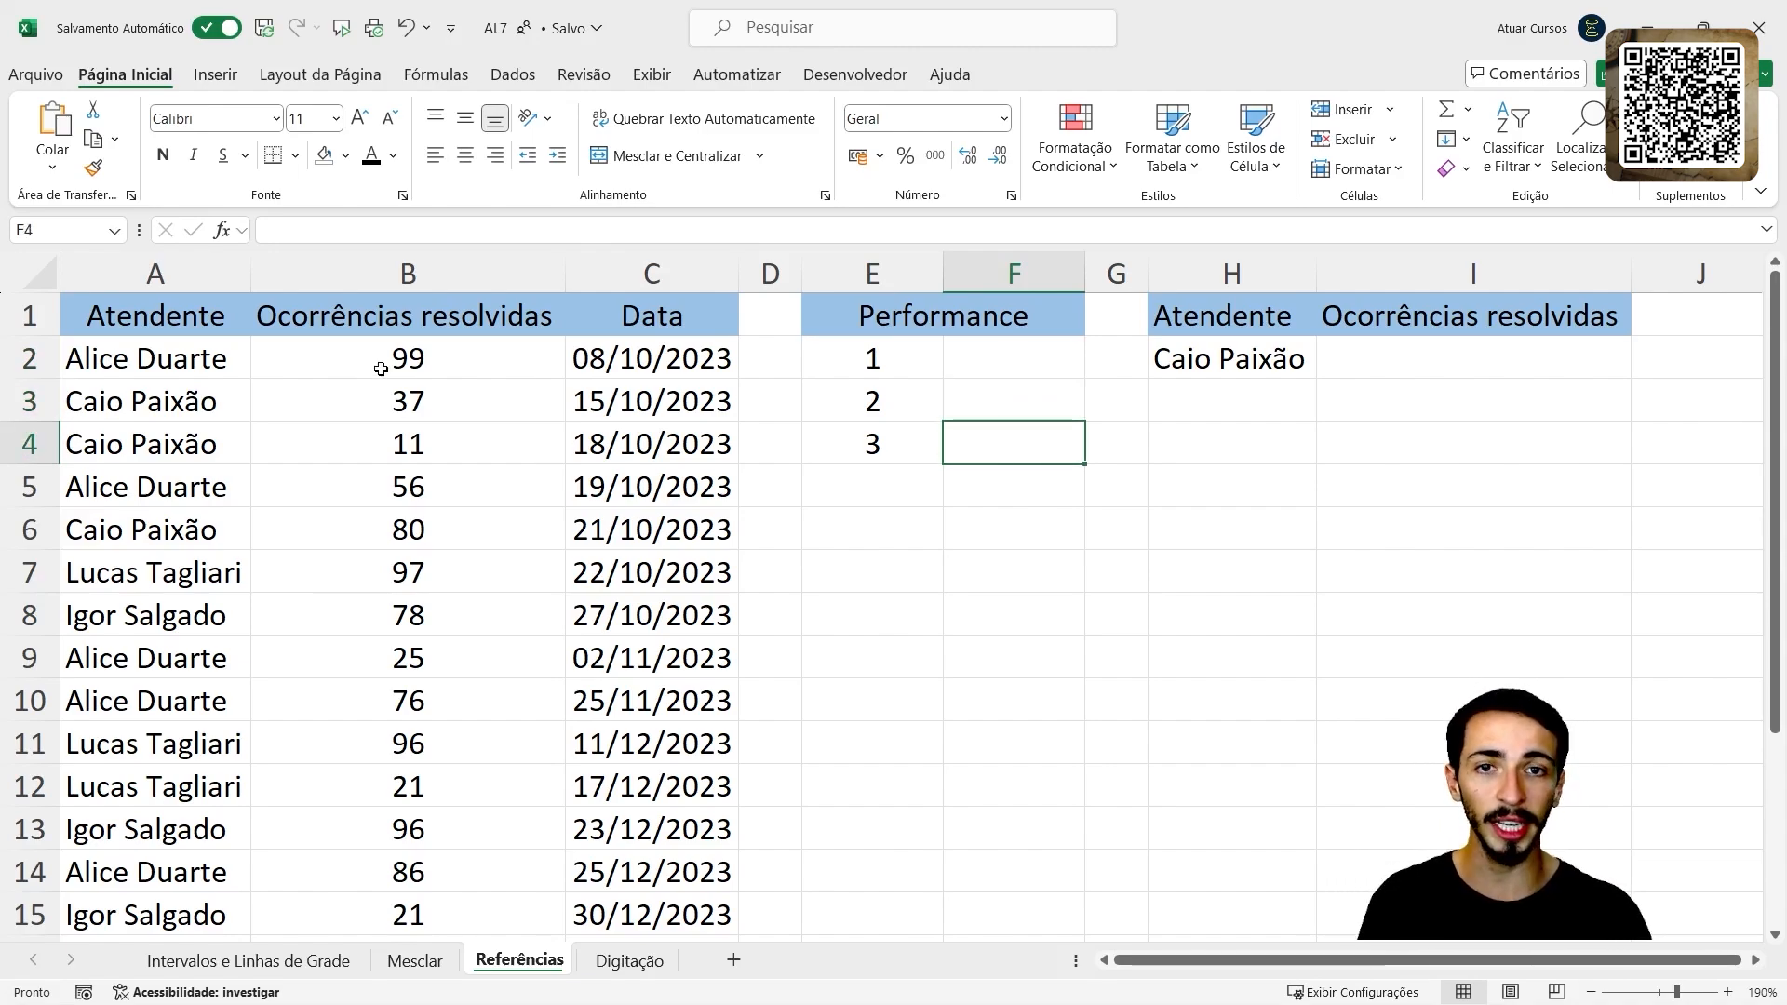
drag(381, 365, 531, 835)
- Enter the formula =MAIOR(B2:B15;1) in F2 to return the highest number of resolved occurrences
click(1057, 366)
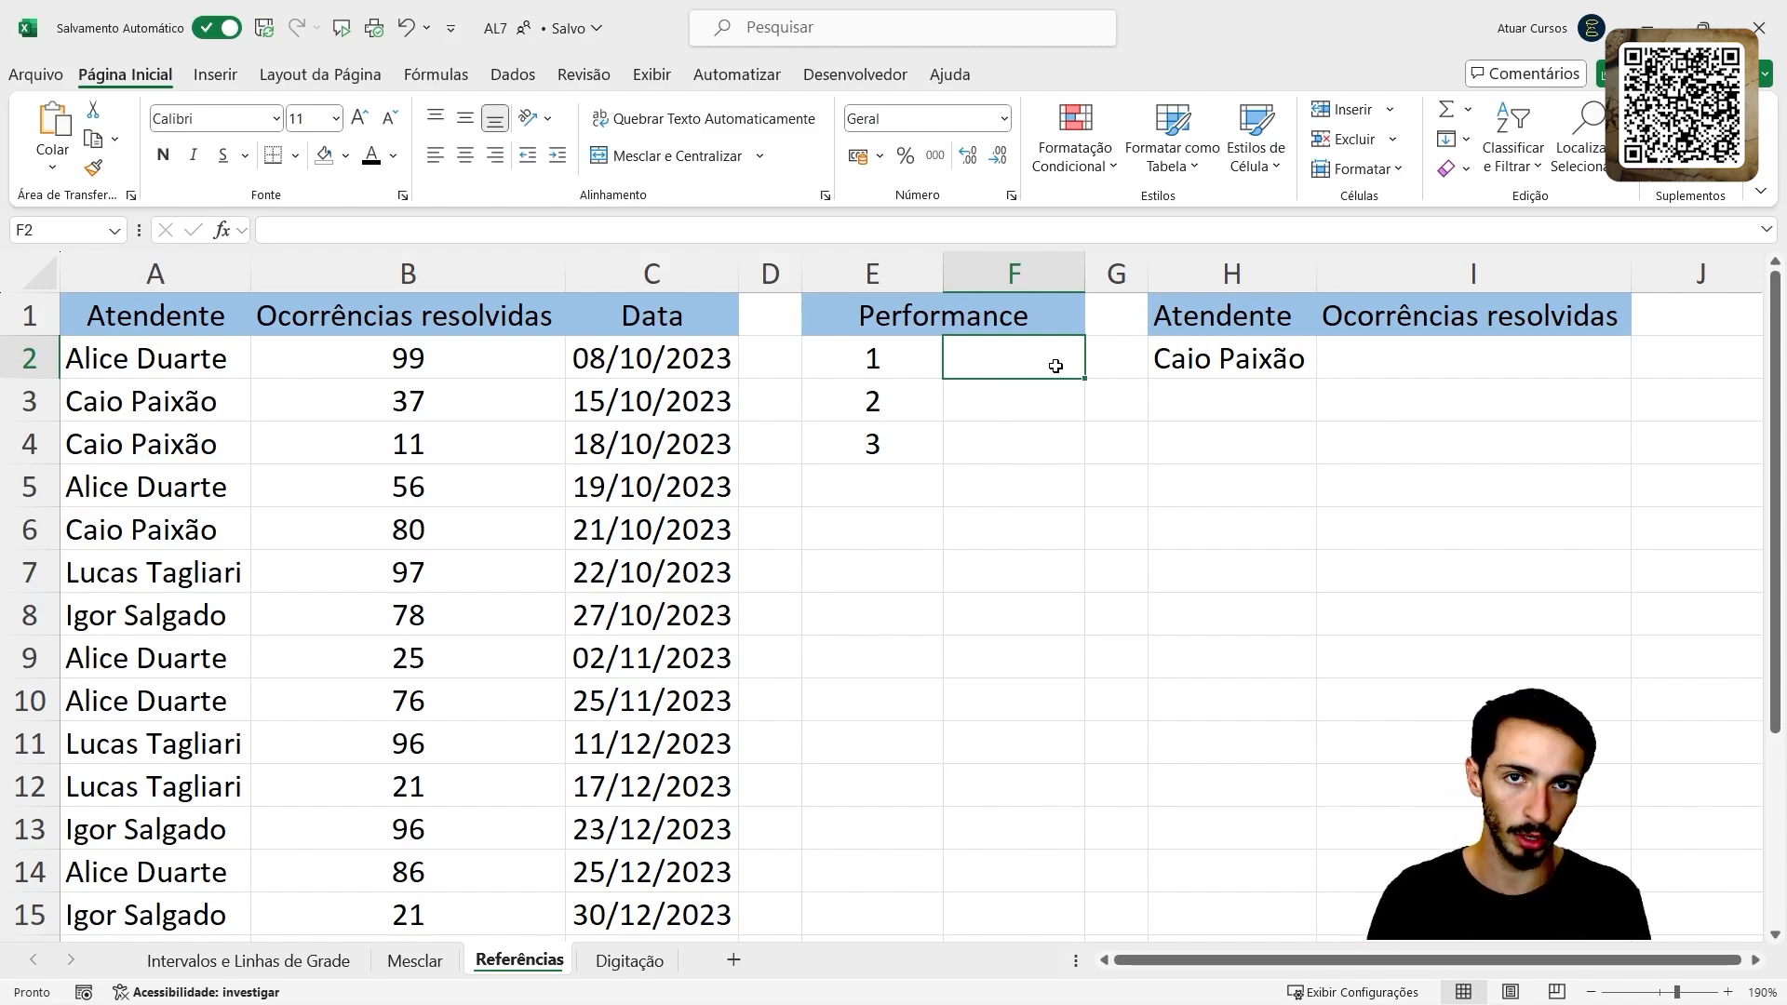
text(=maior)
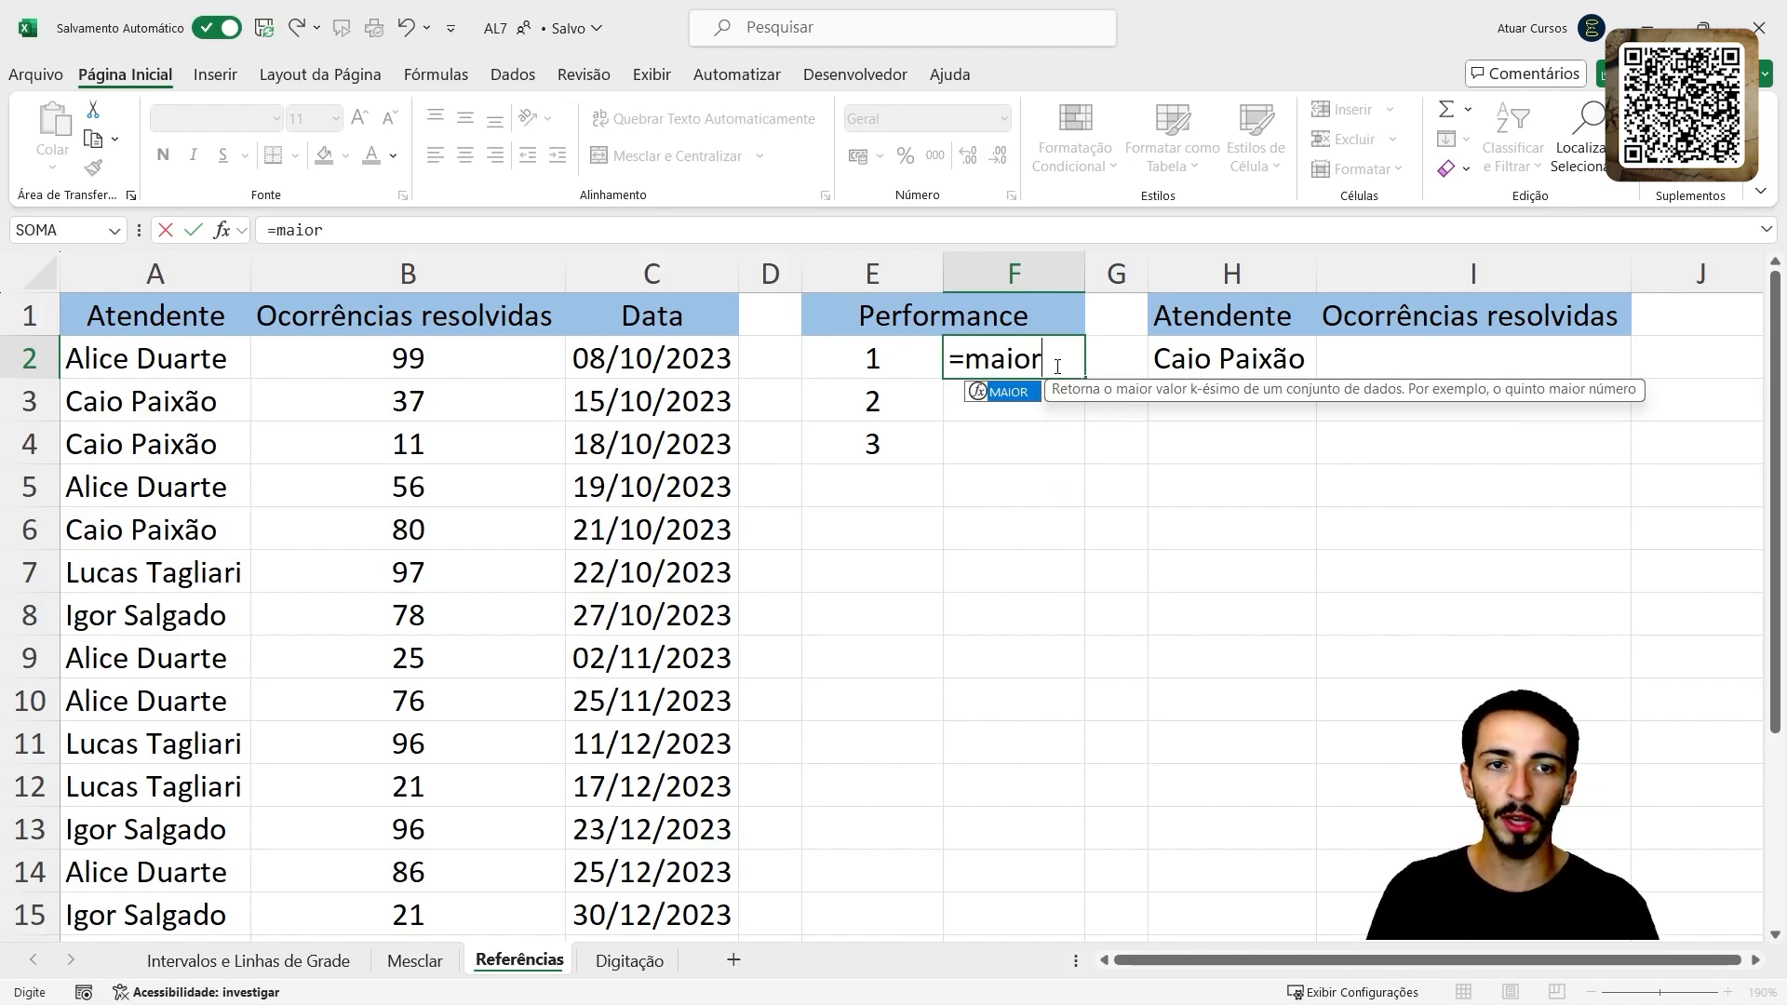
key(Tab)
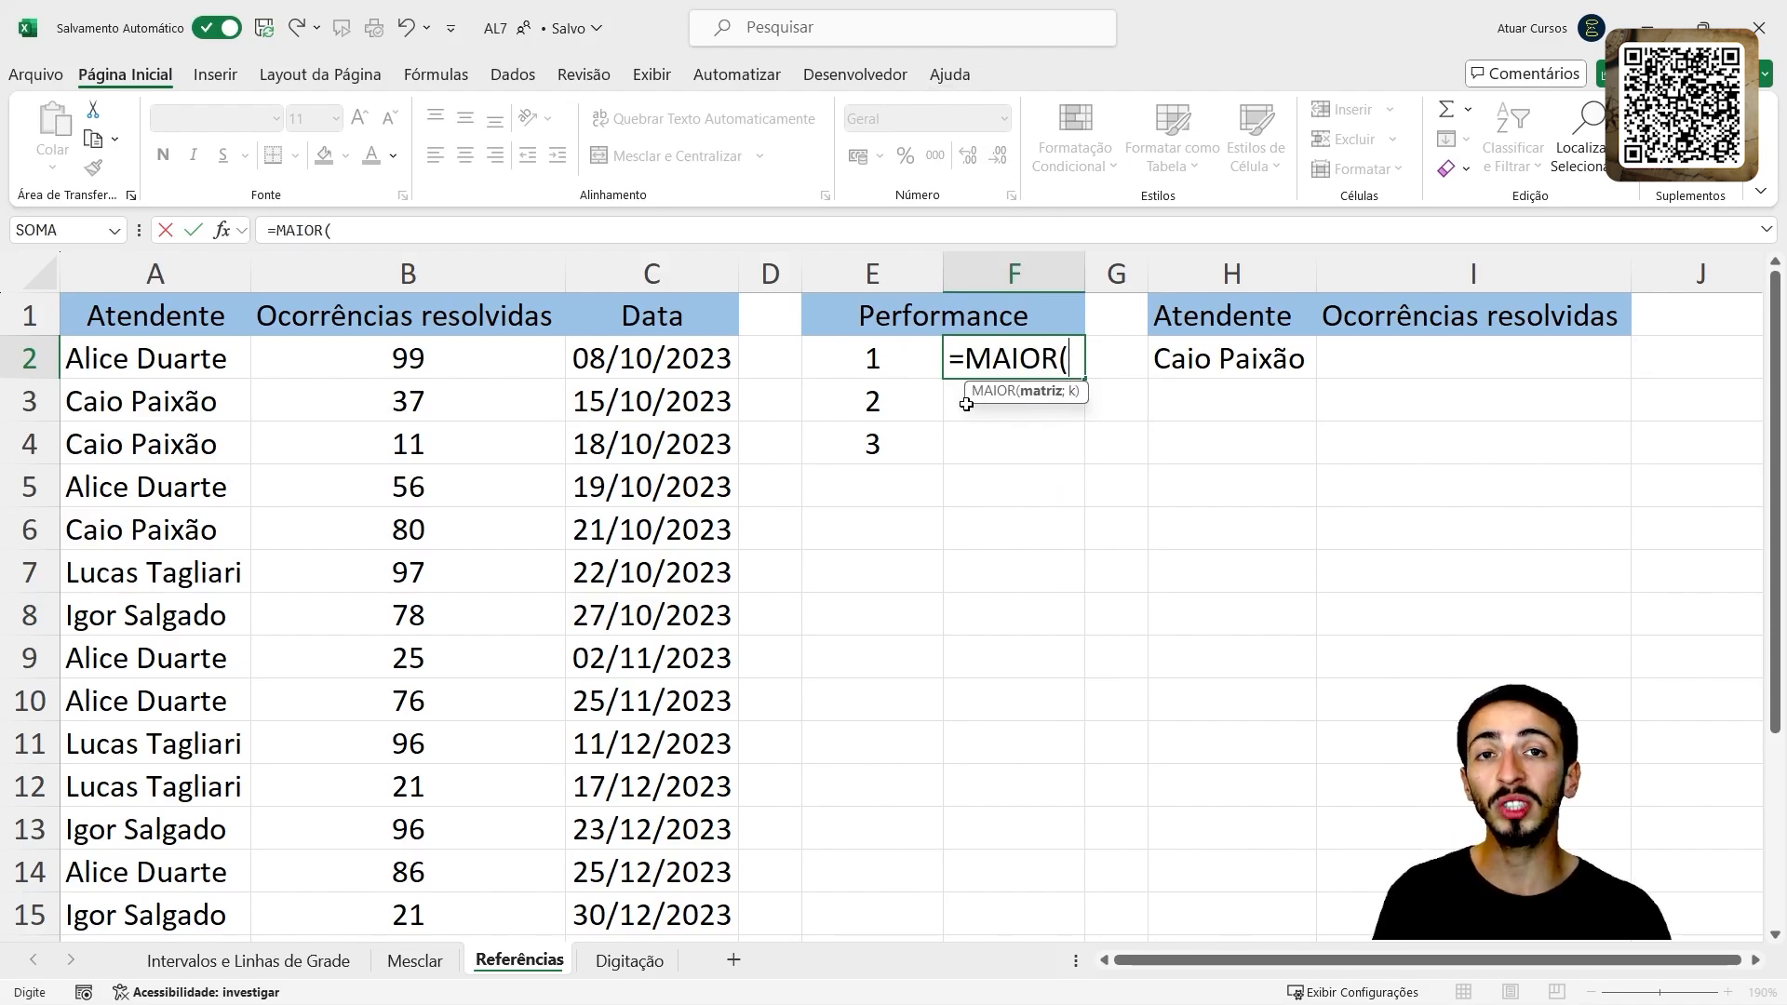
drag(391, 350, 420, 789)
scroll(421, 789, up, 1)
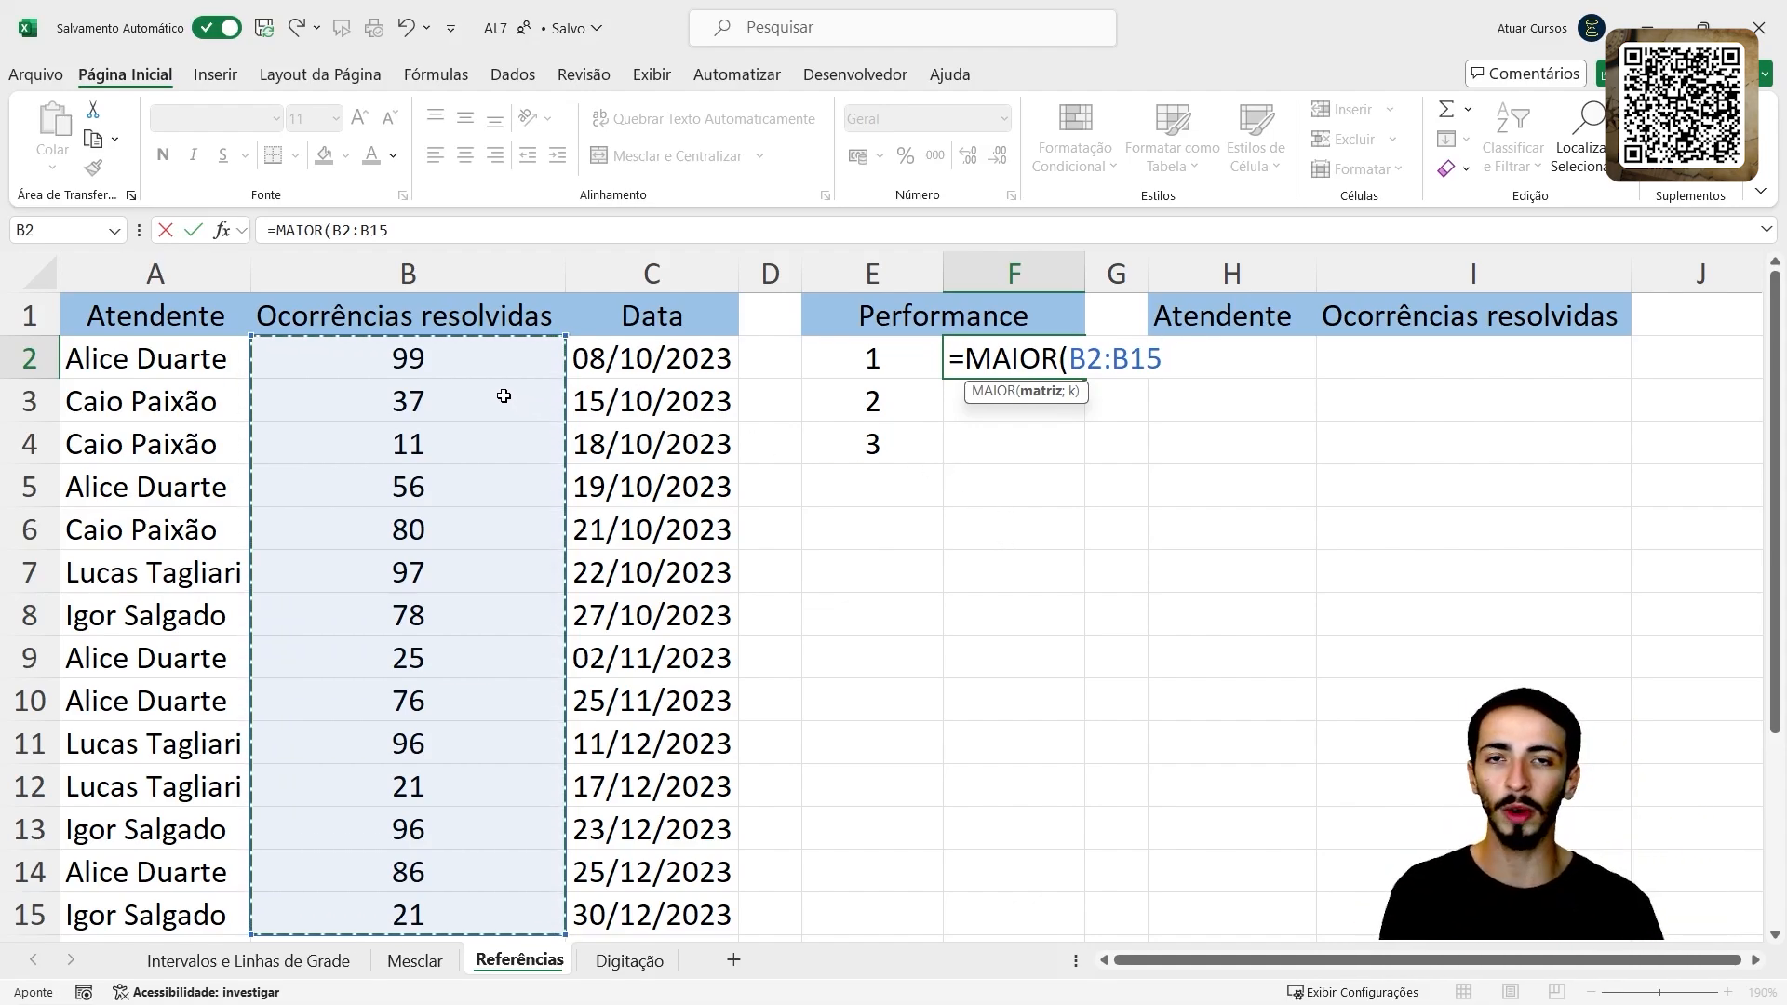
drag(475, 357, 399, 794)
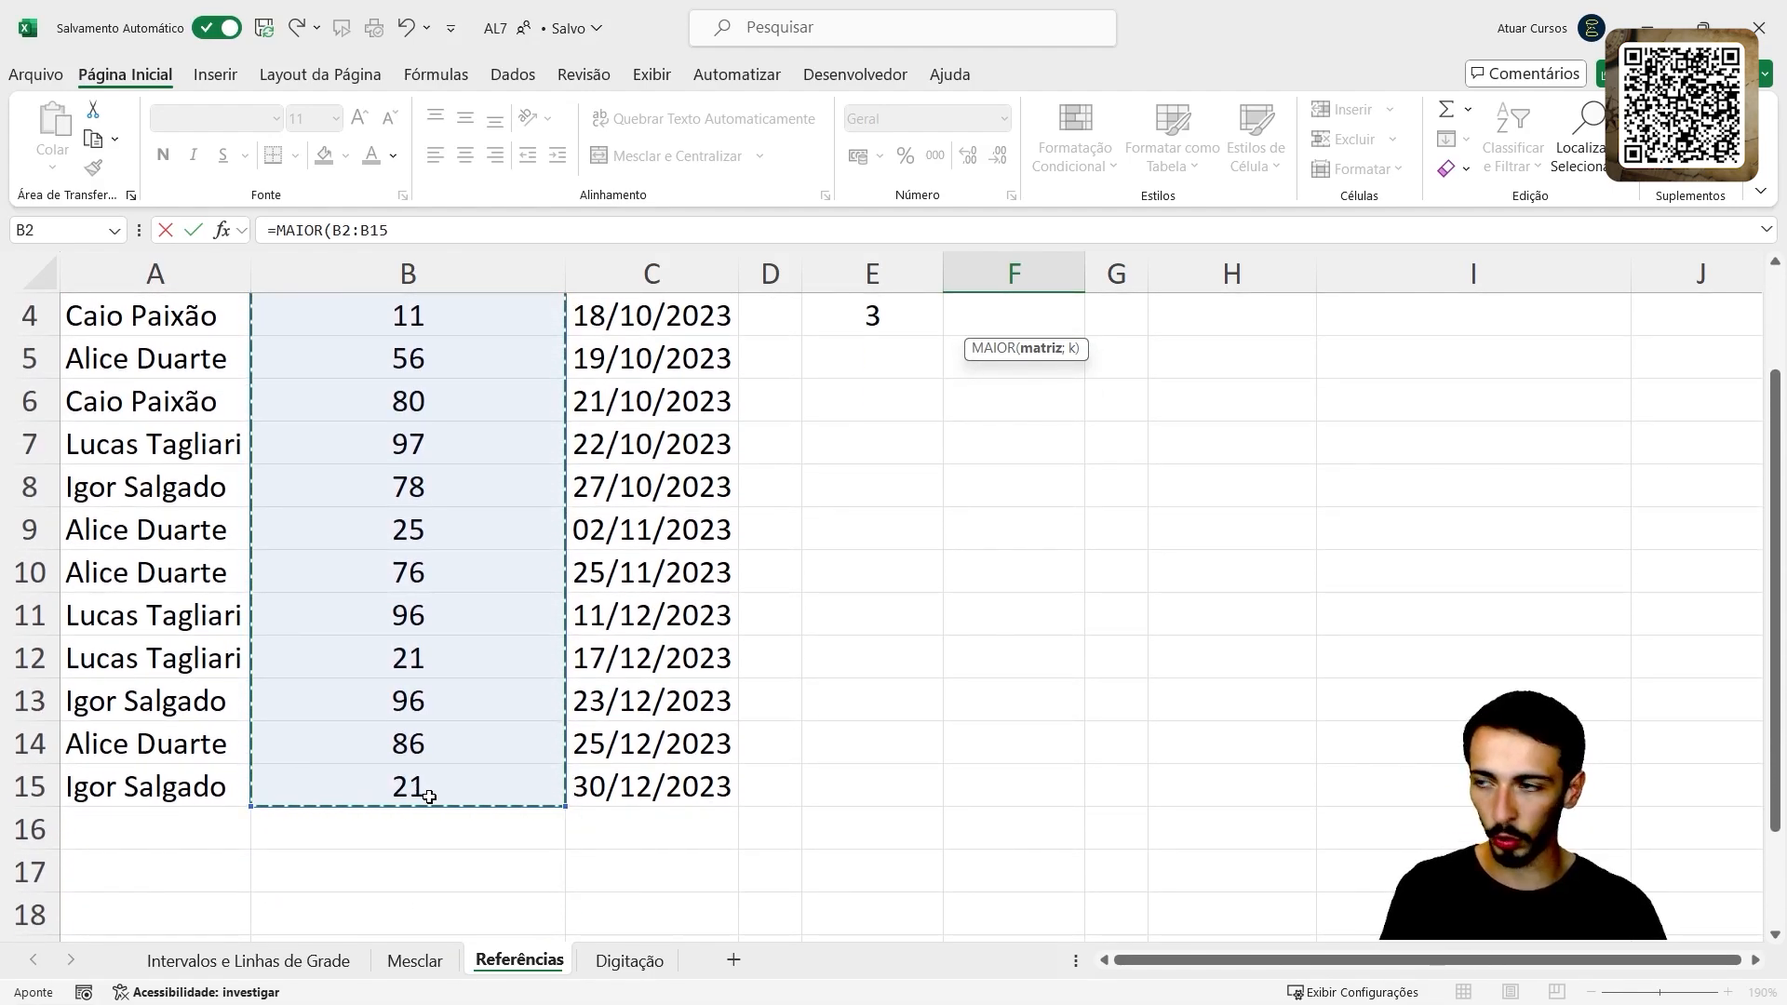
scroll(429, 797, up, 1)
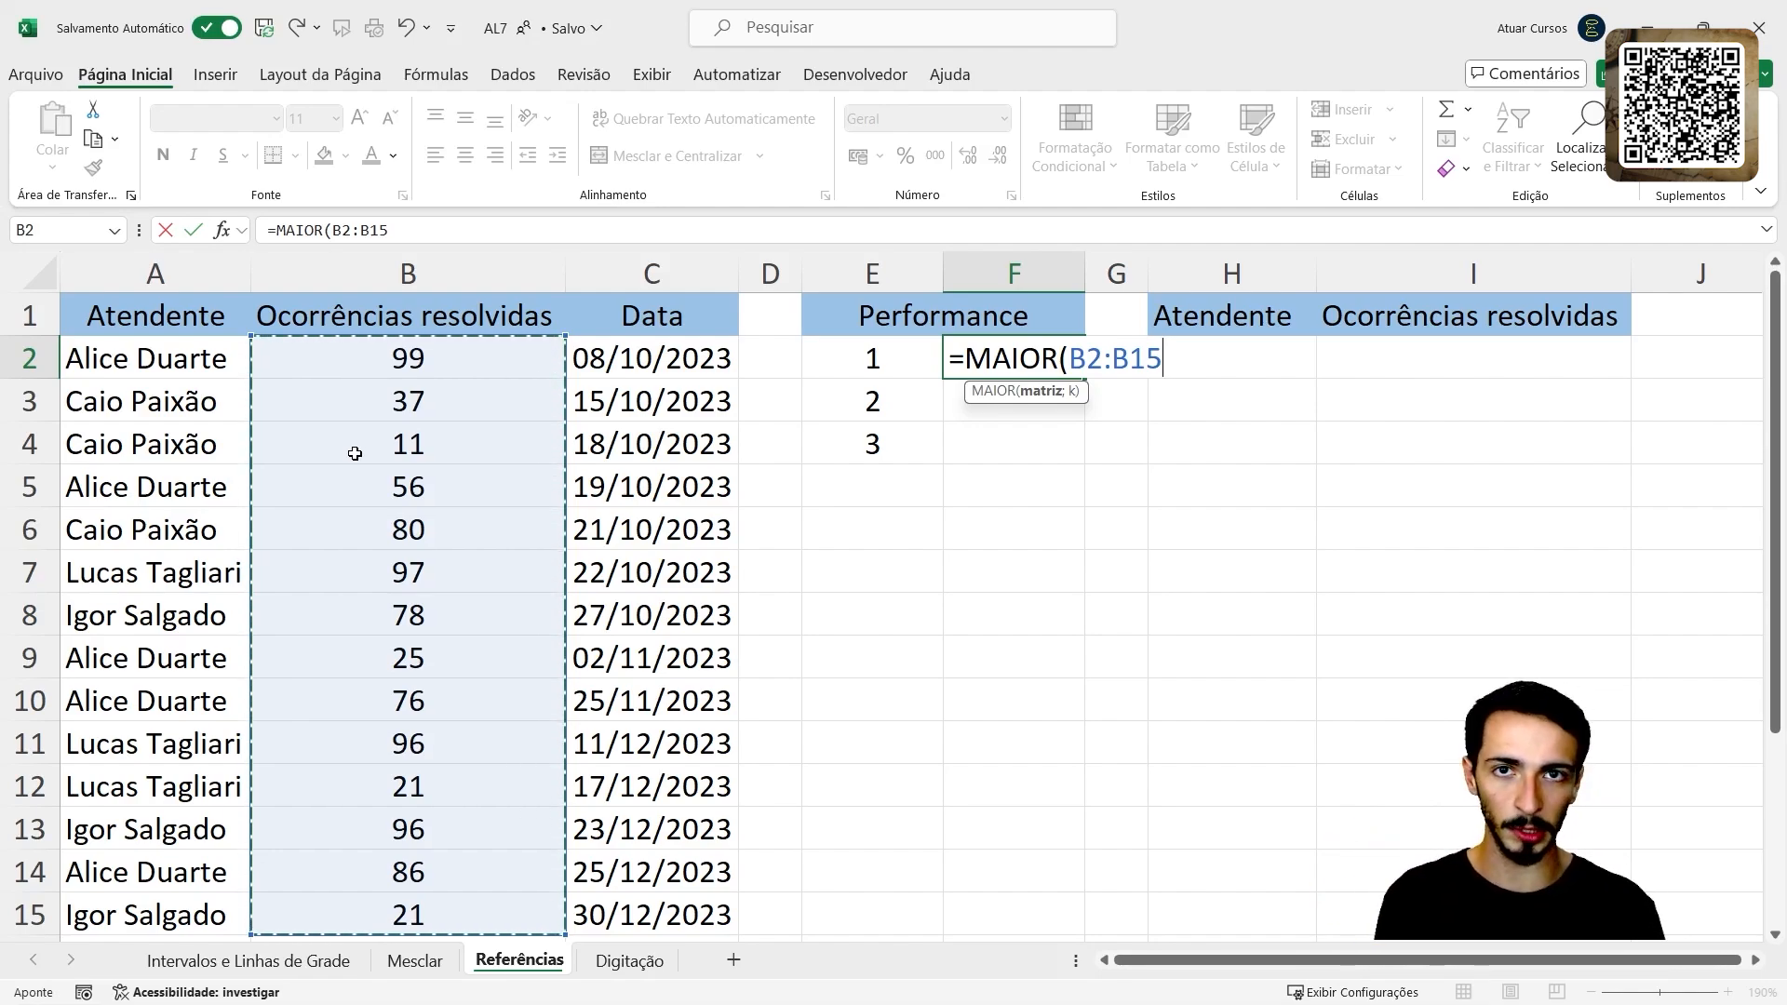
text(;)
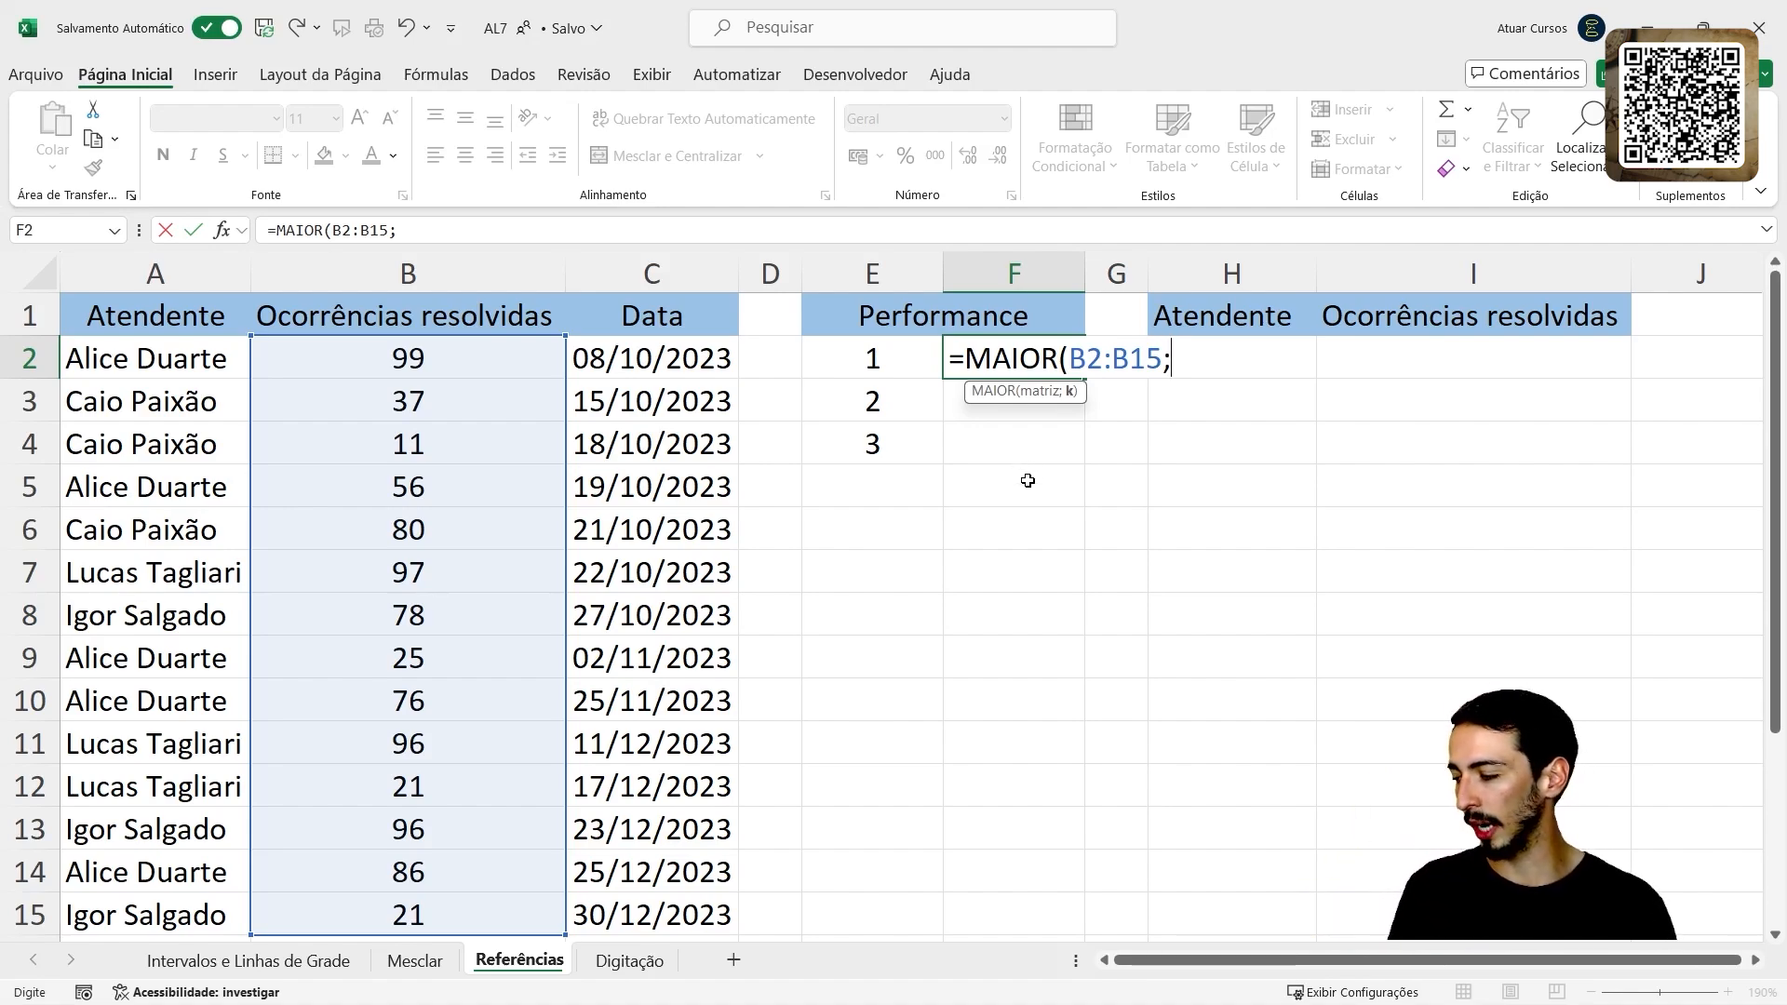
text(1)
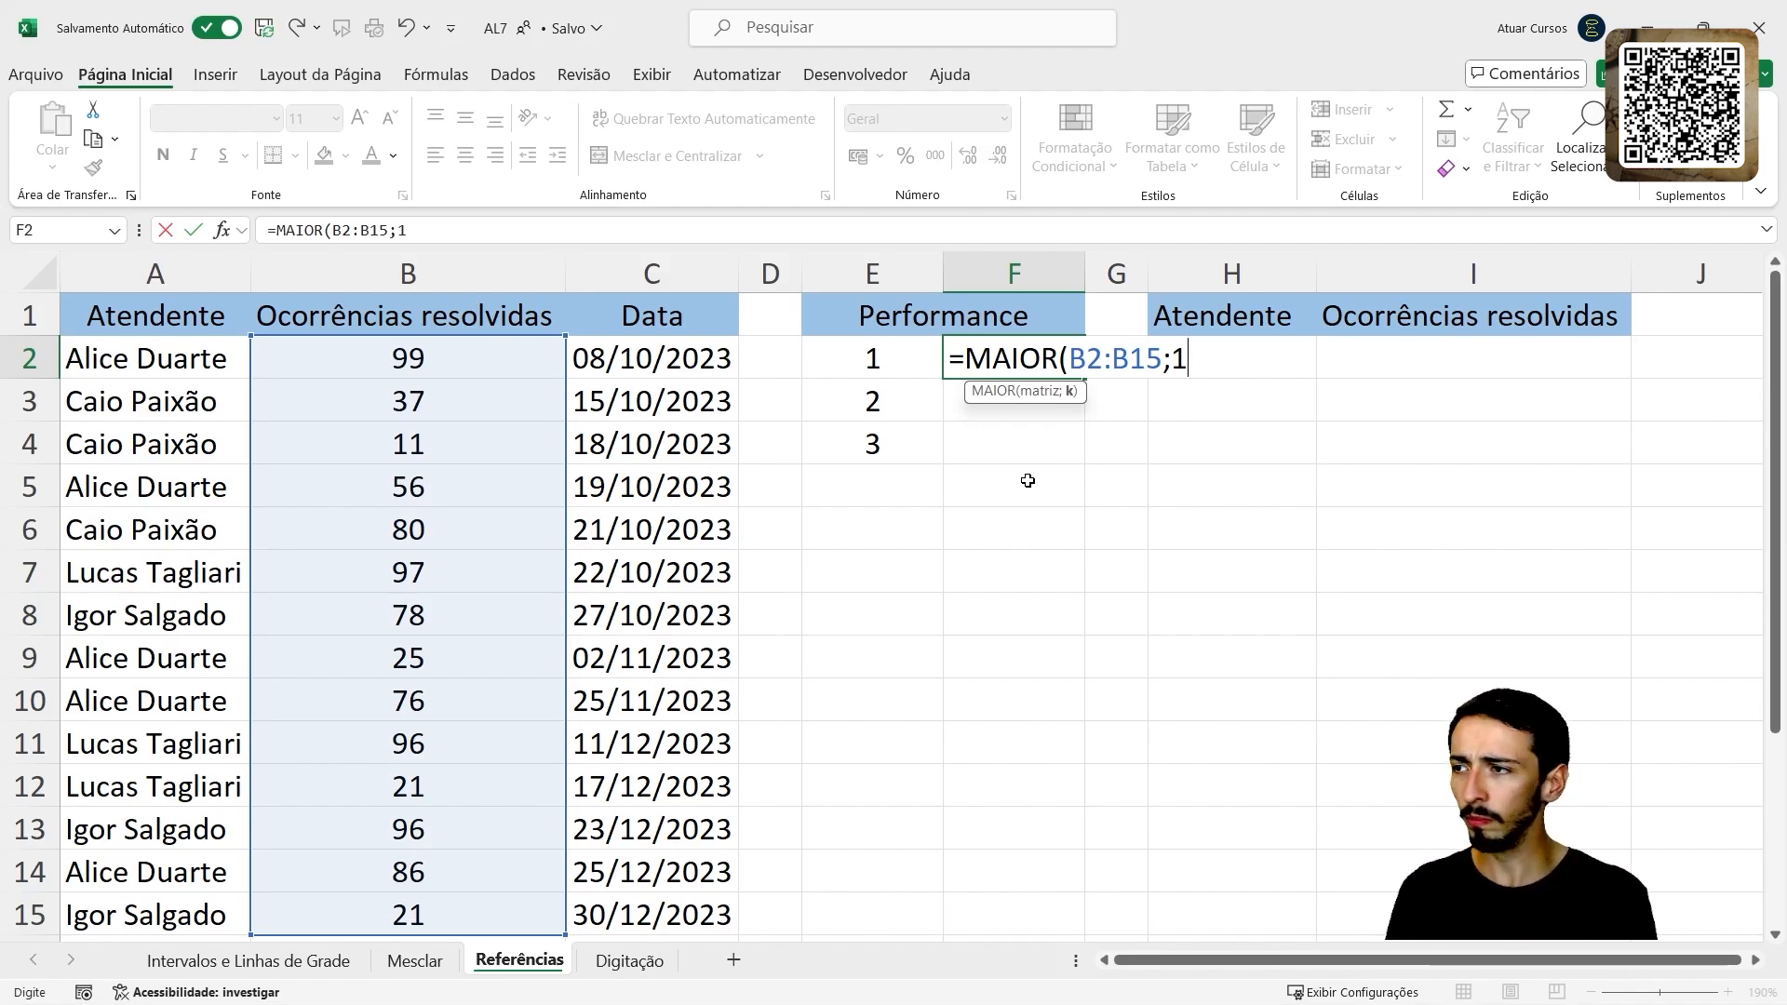
text())
key(Return)
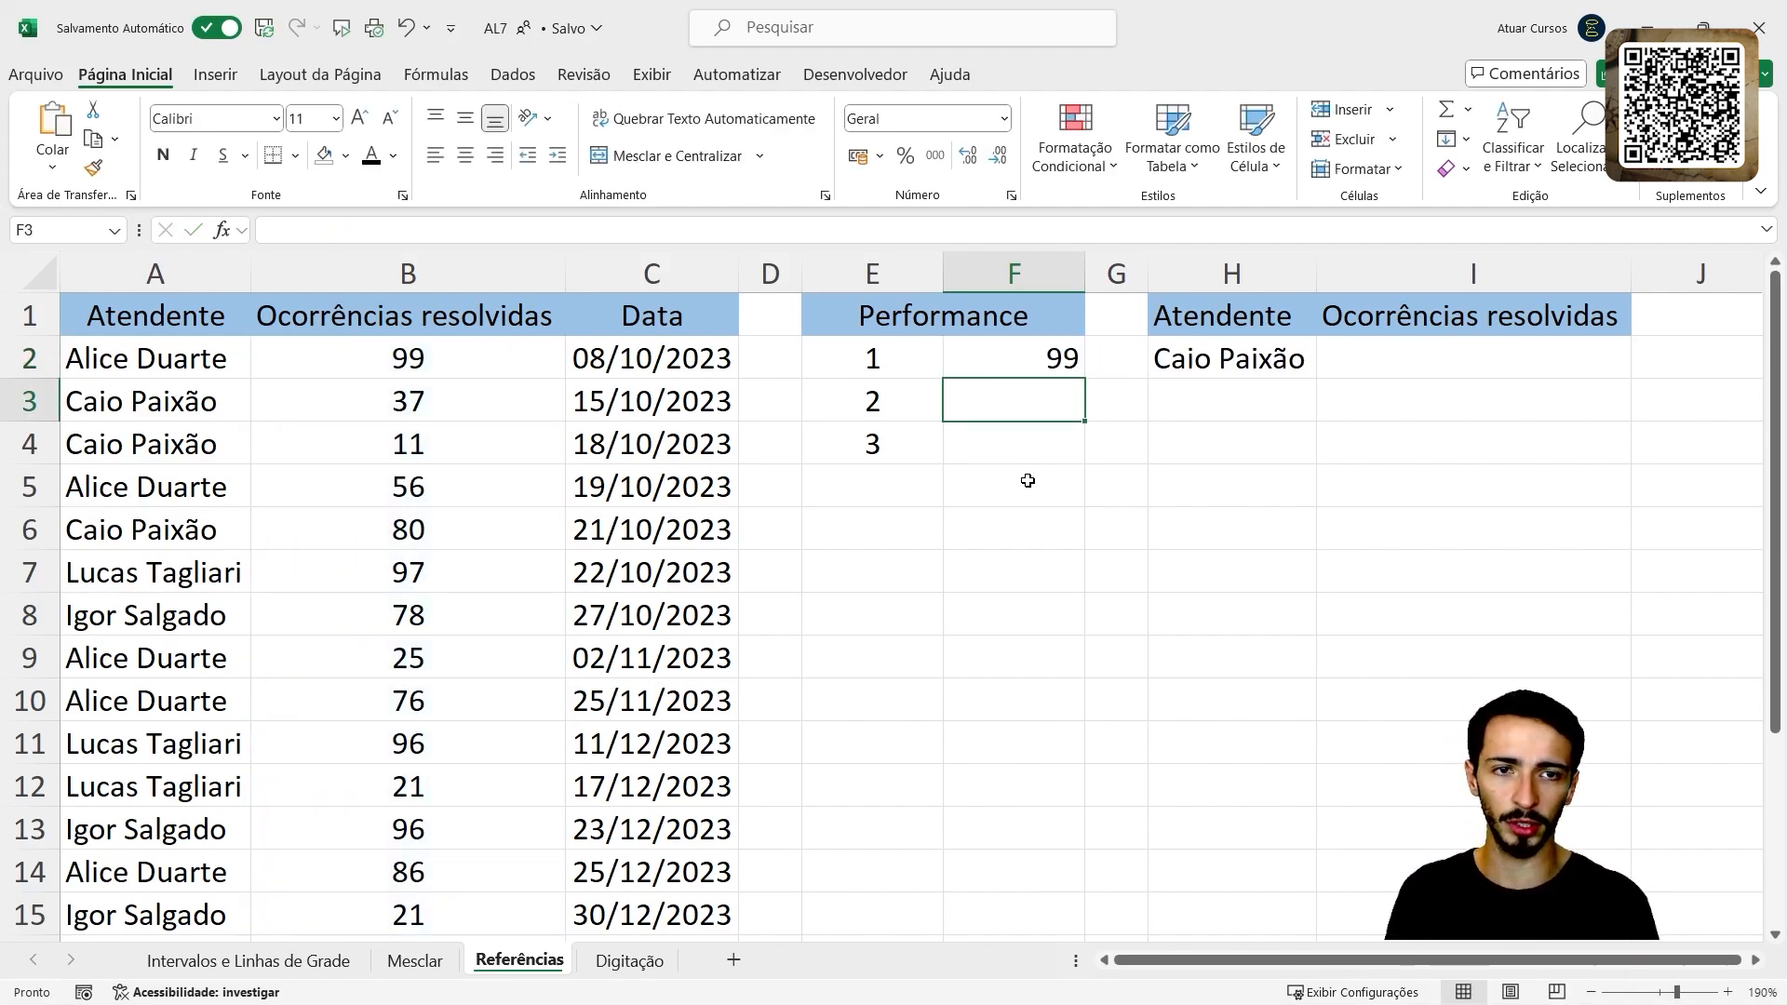
- Compare the MAIOR result in F2 with the highest values in the Ocorrências resolvidas column
click(1013, 351)
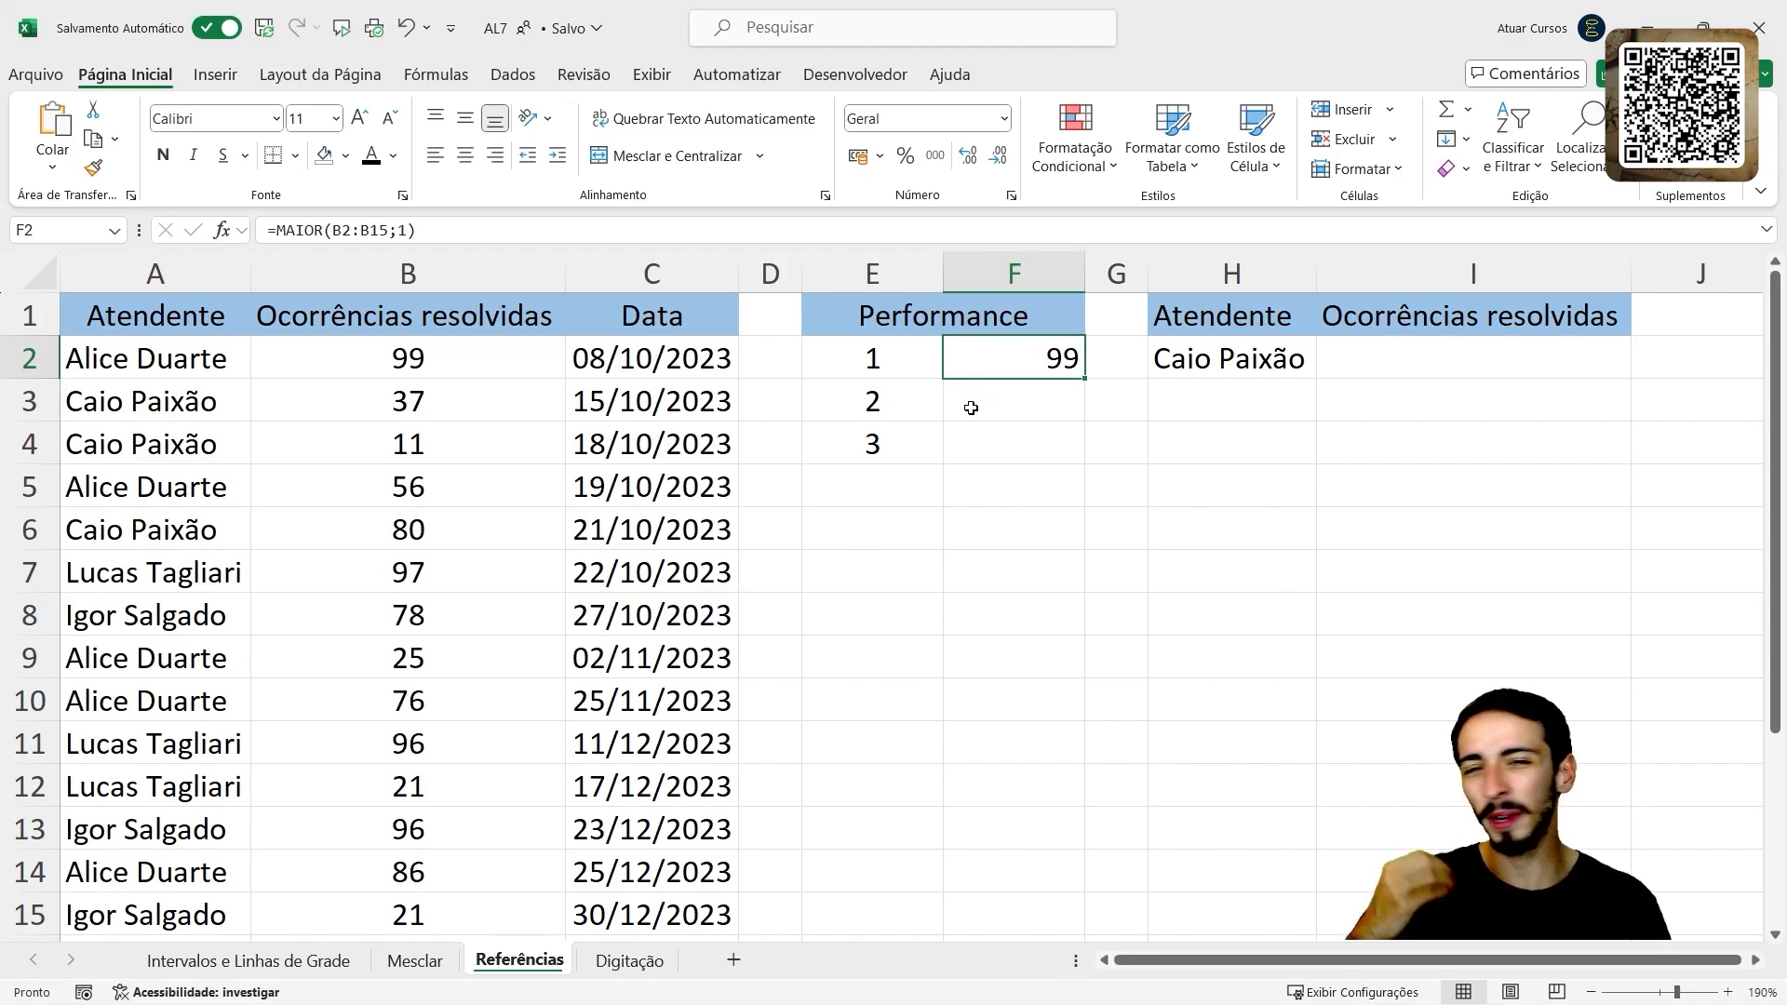
click(433, 369)
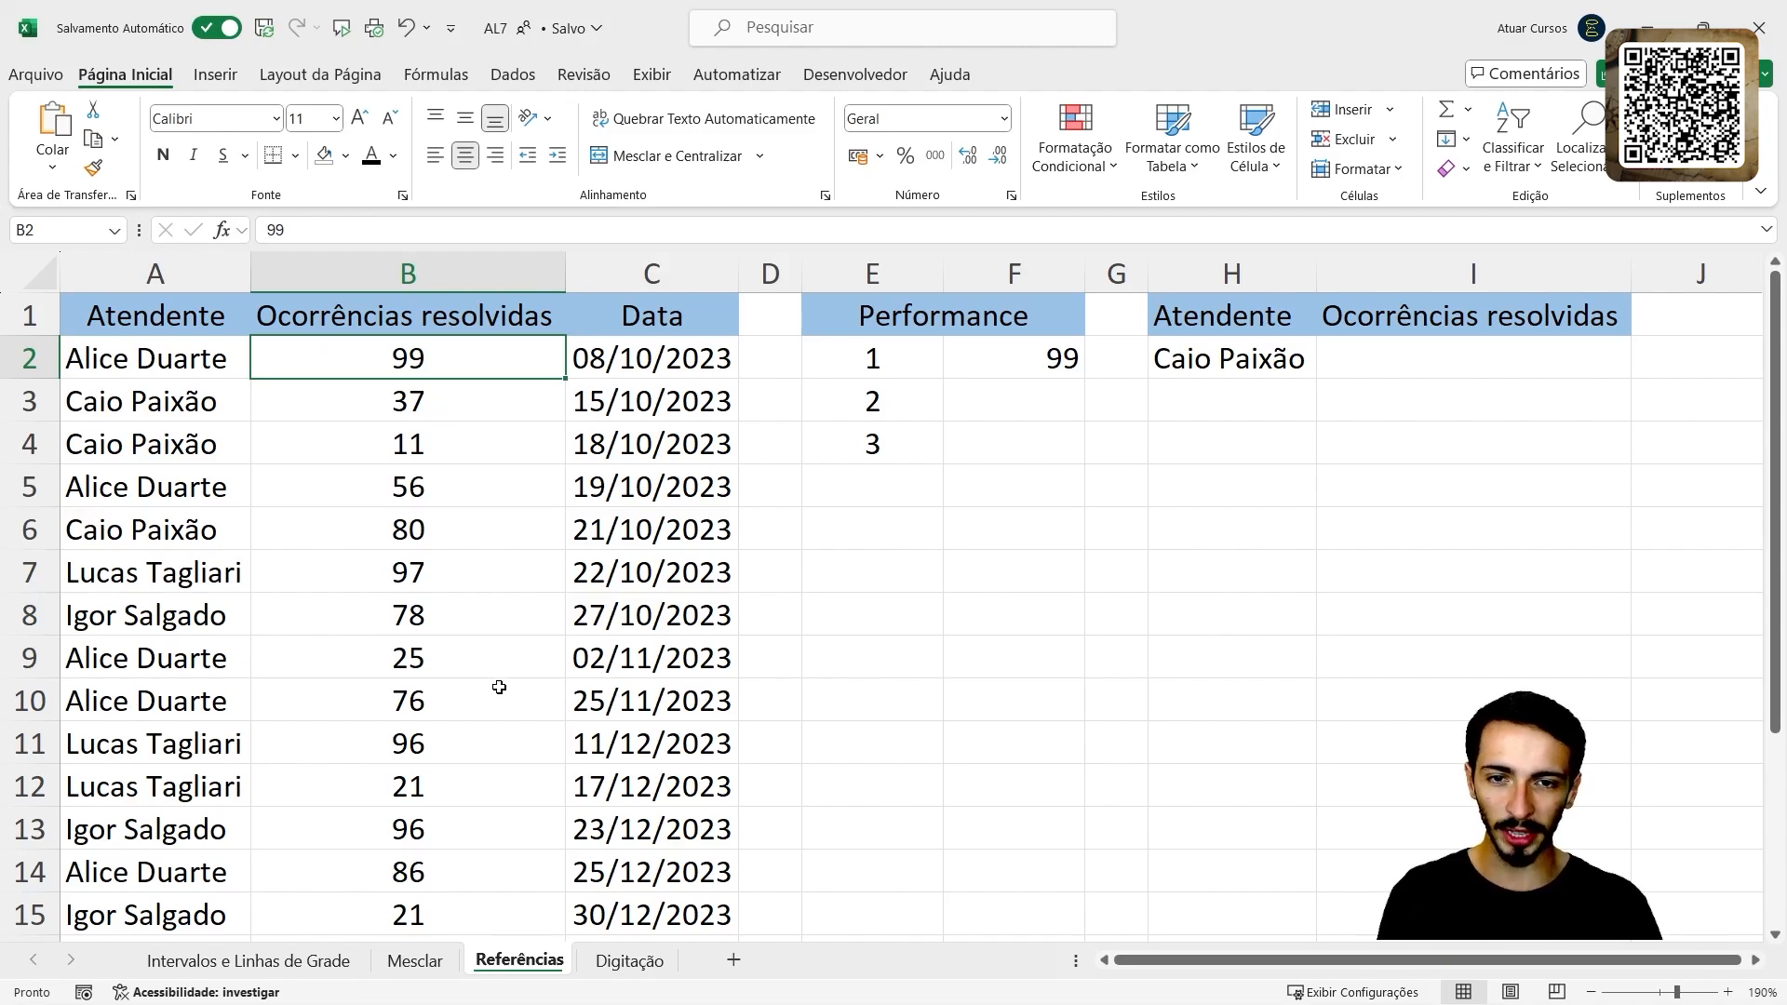
click(504, 742)
scroll(505, 741, down, 1)
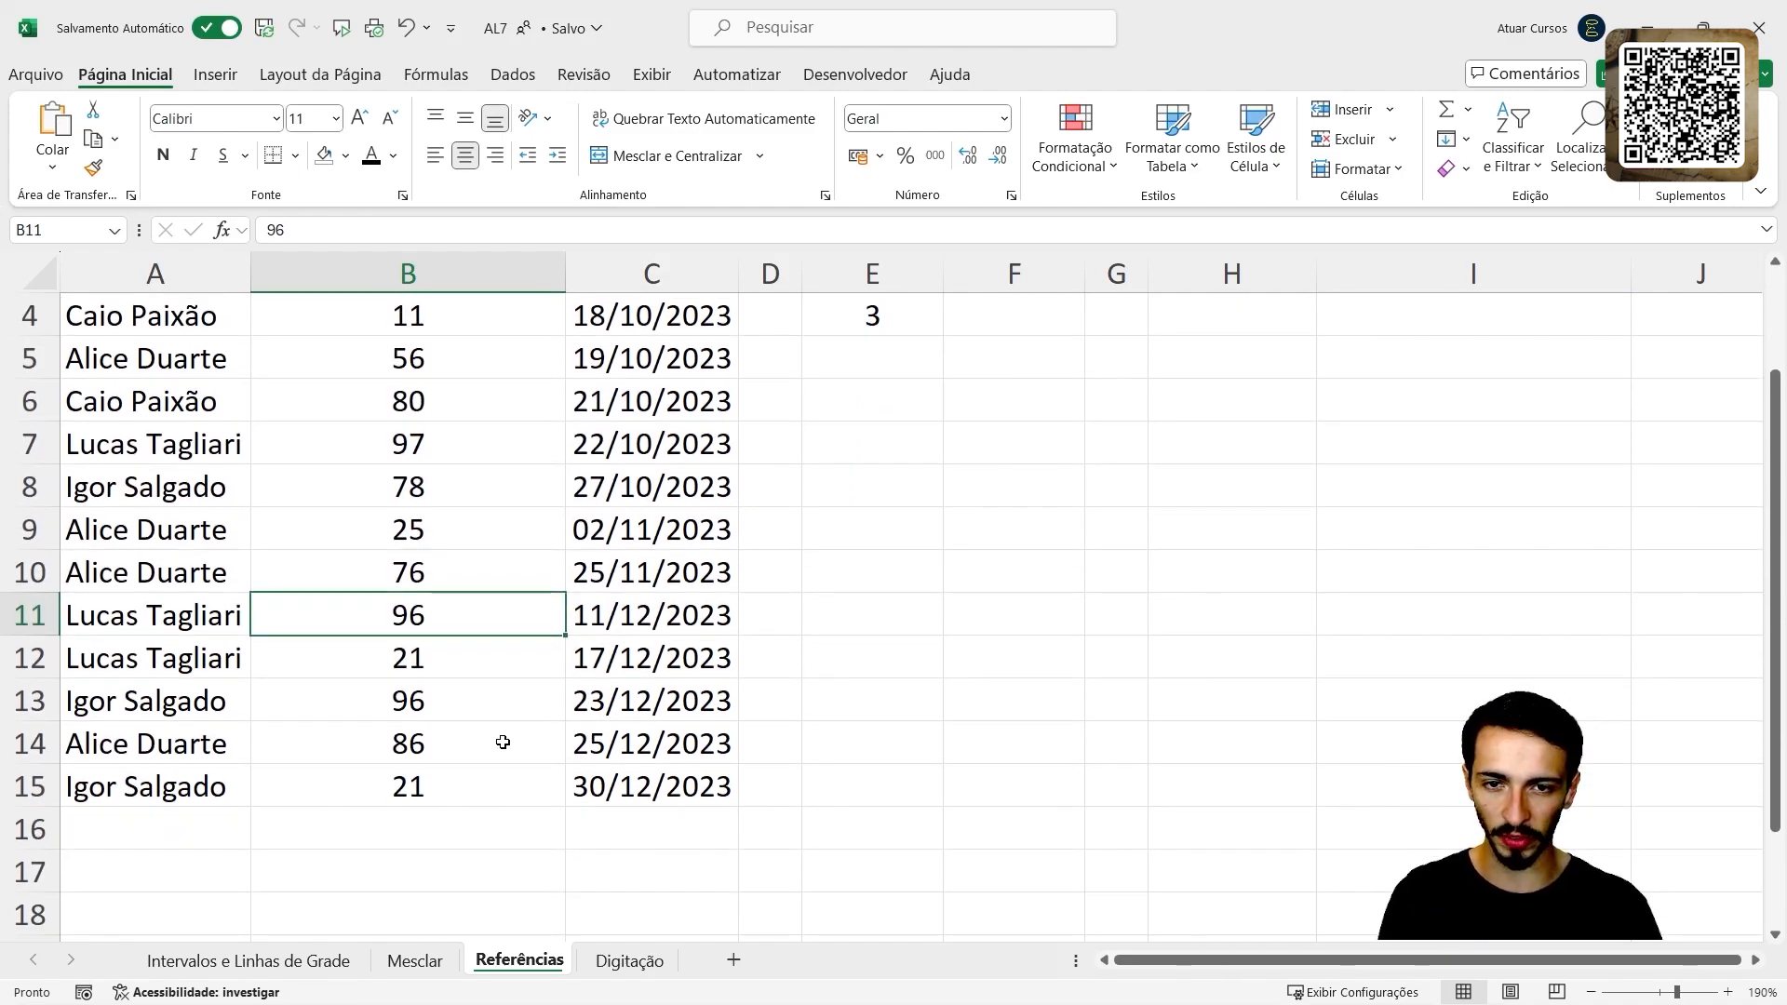
click(468, 714)
scroll(468, 715, up, 1)
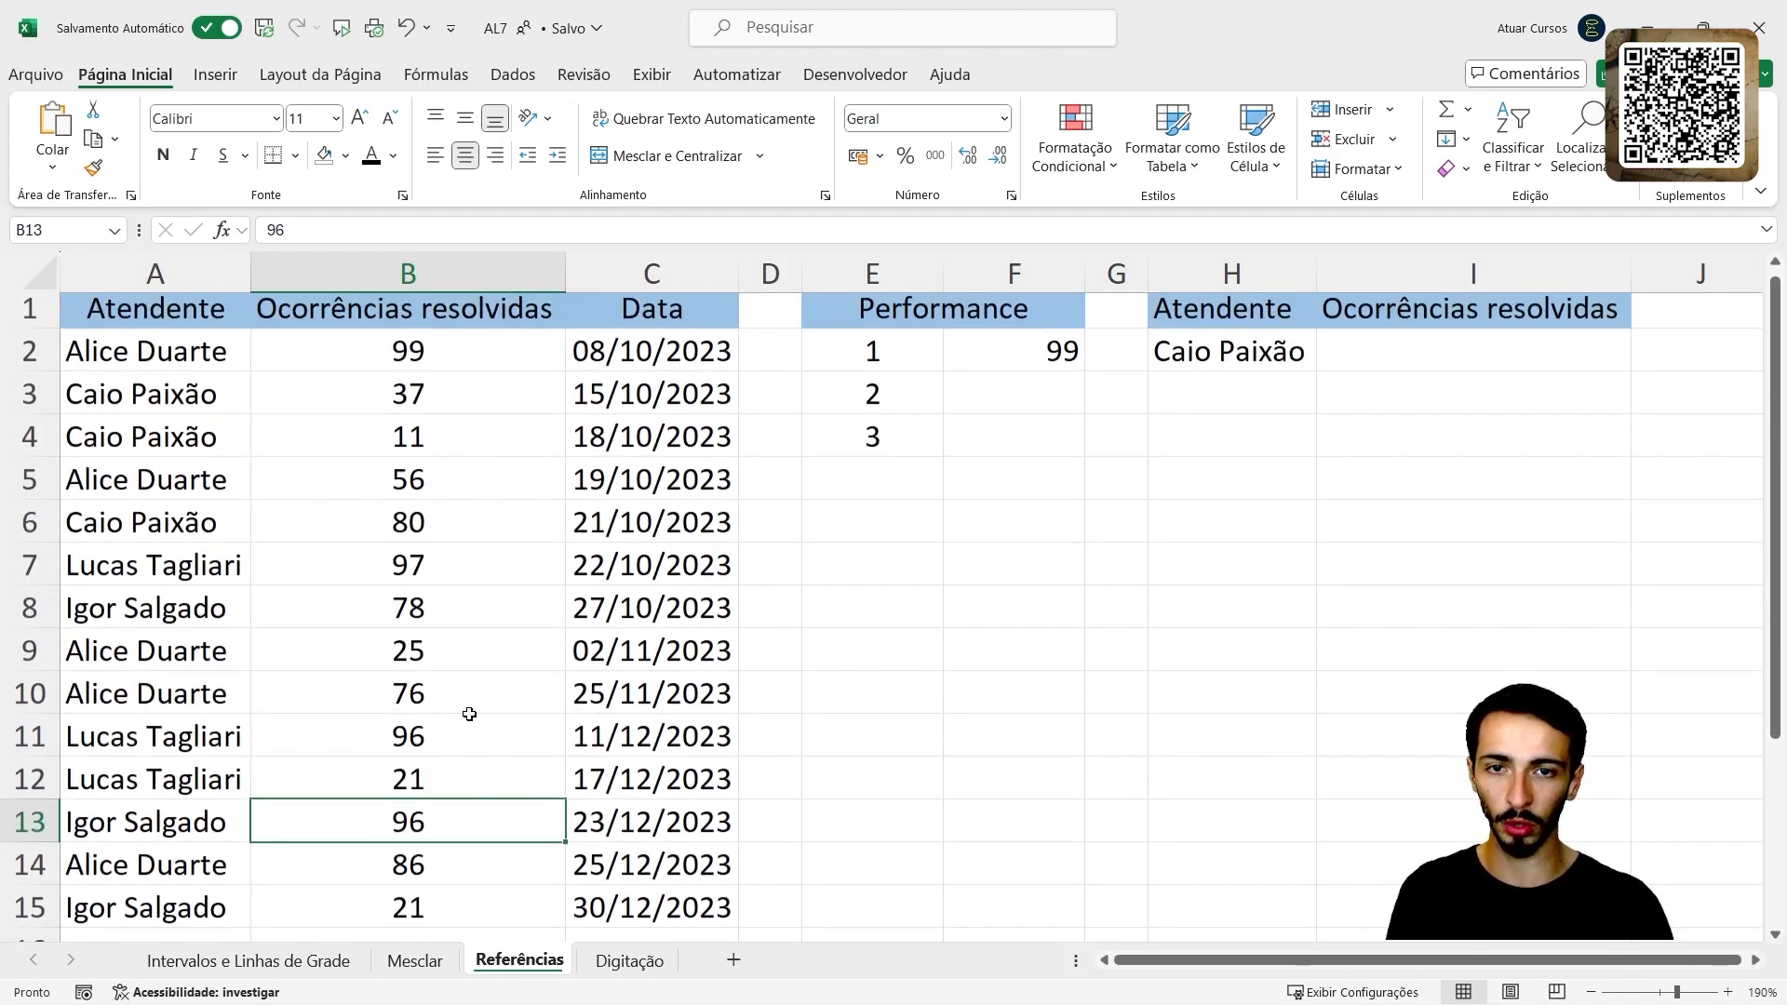
click(426, 572)
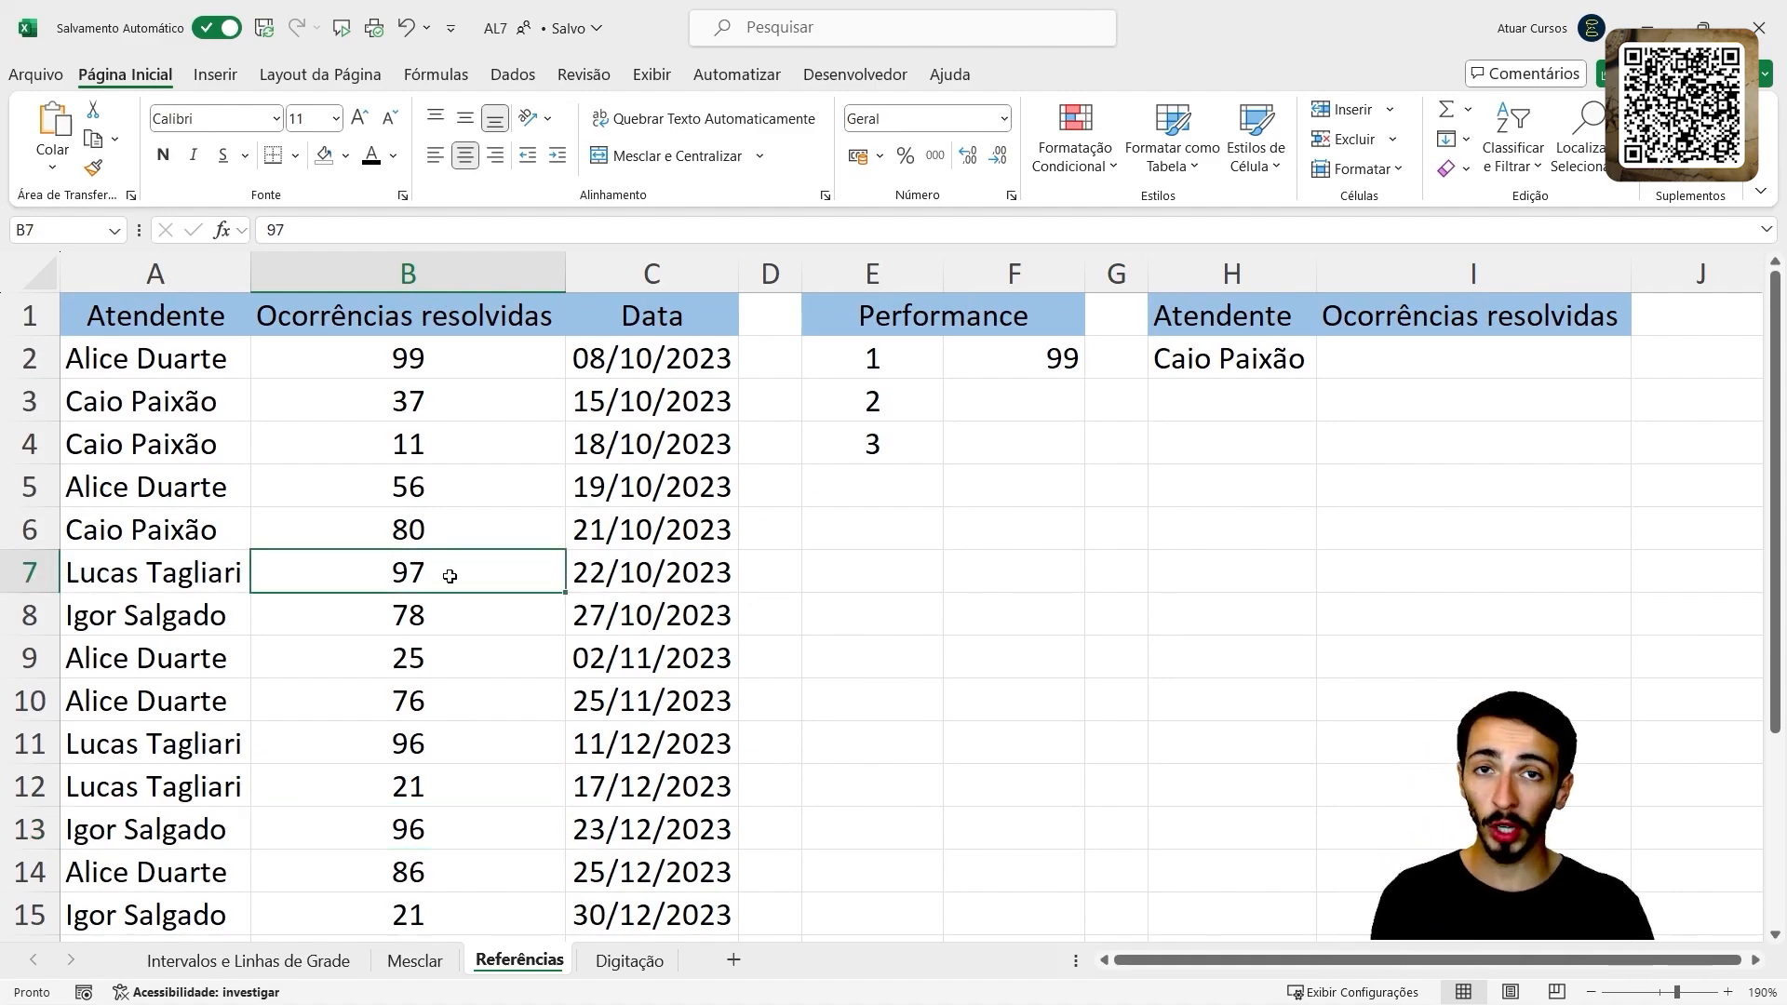
- Make the range in F2's MAIOR formula absolute as $B$2:$B$15
click(1014, 356)
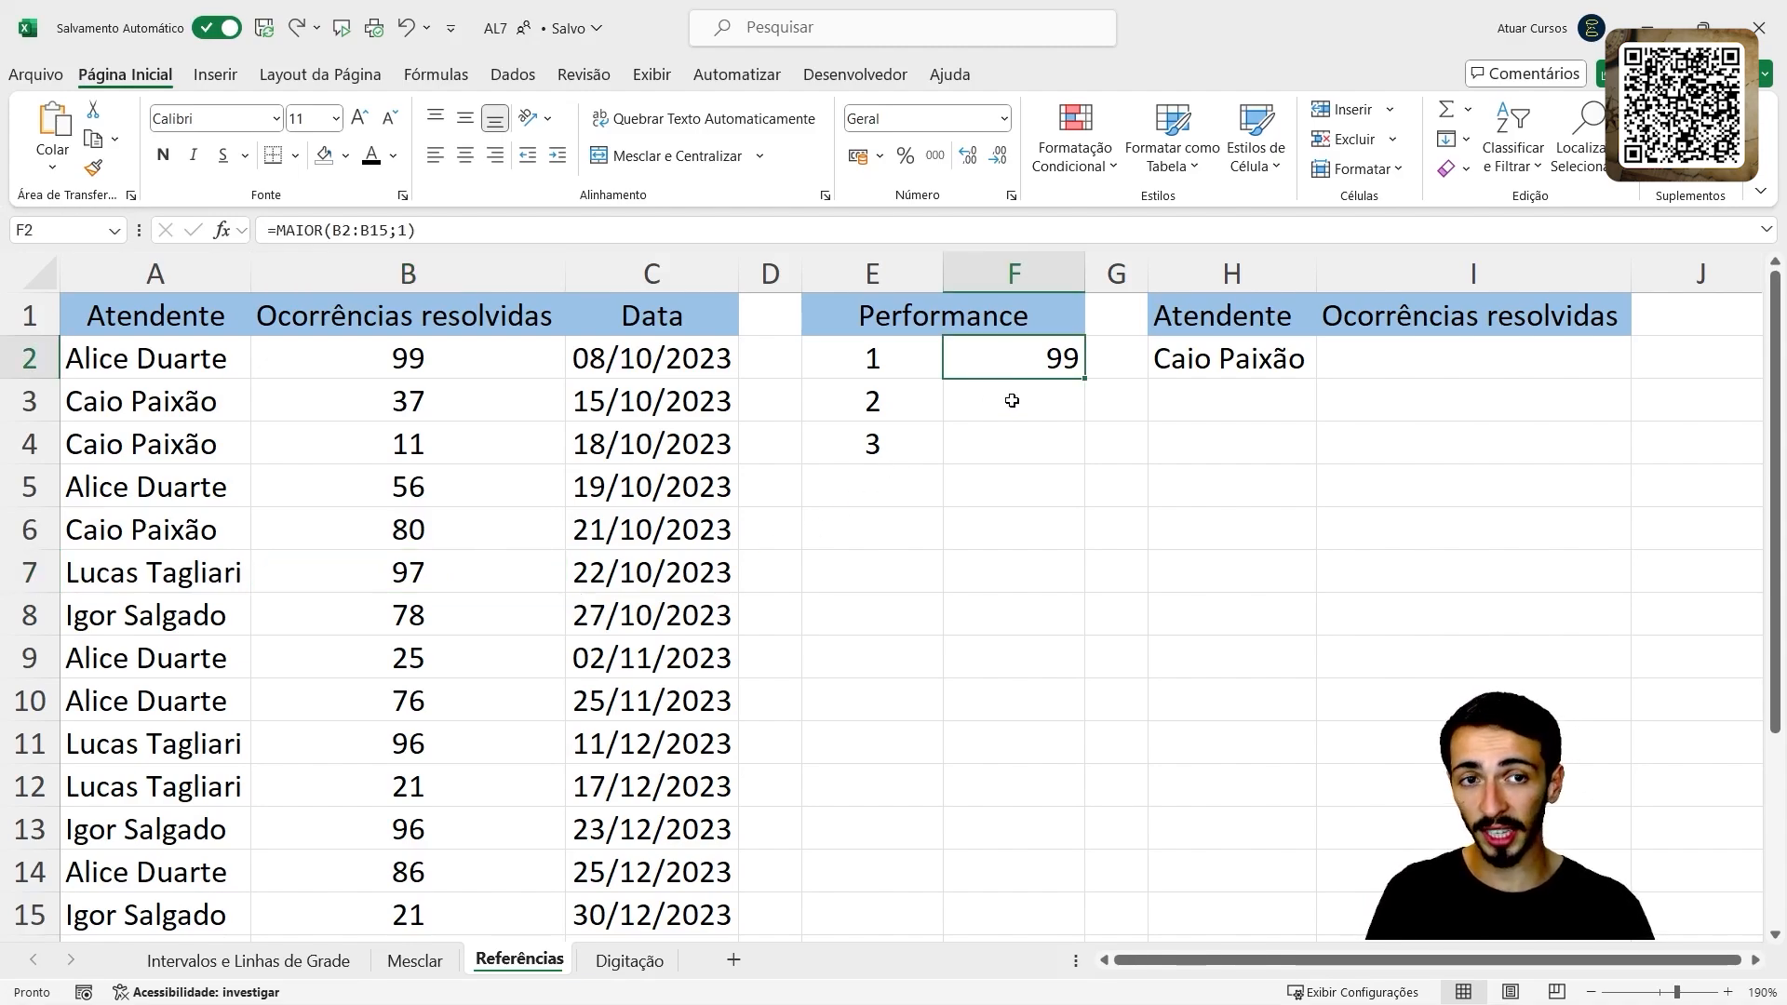
key(F2)
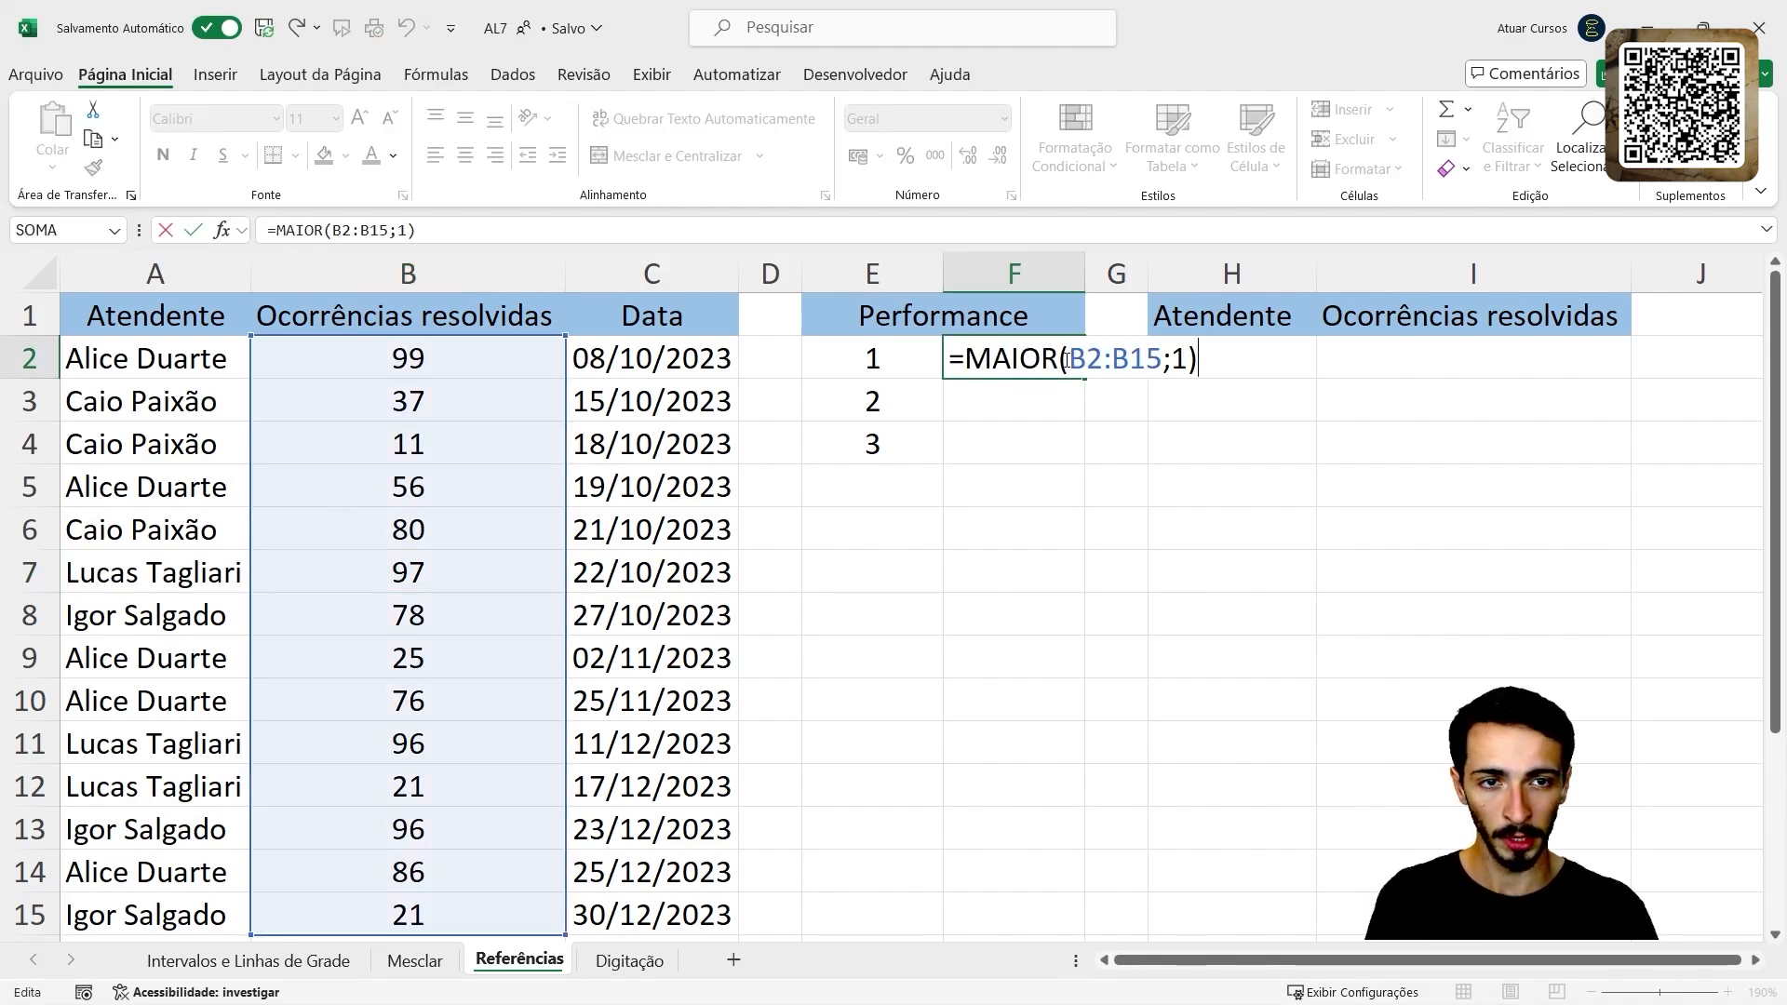
drag(1070, 358, 1164, 370)
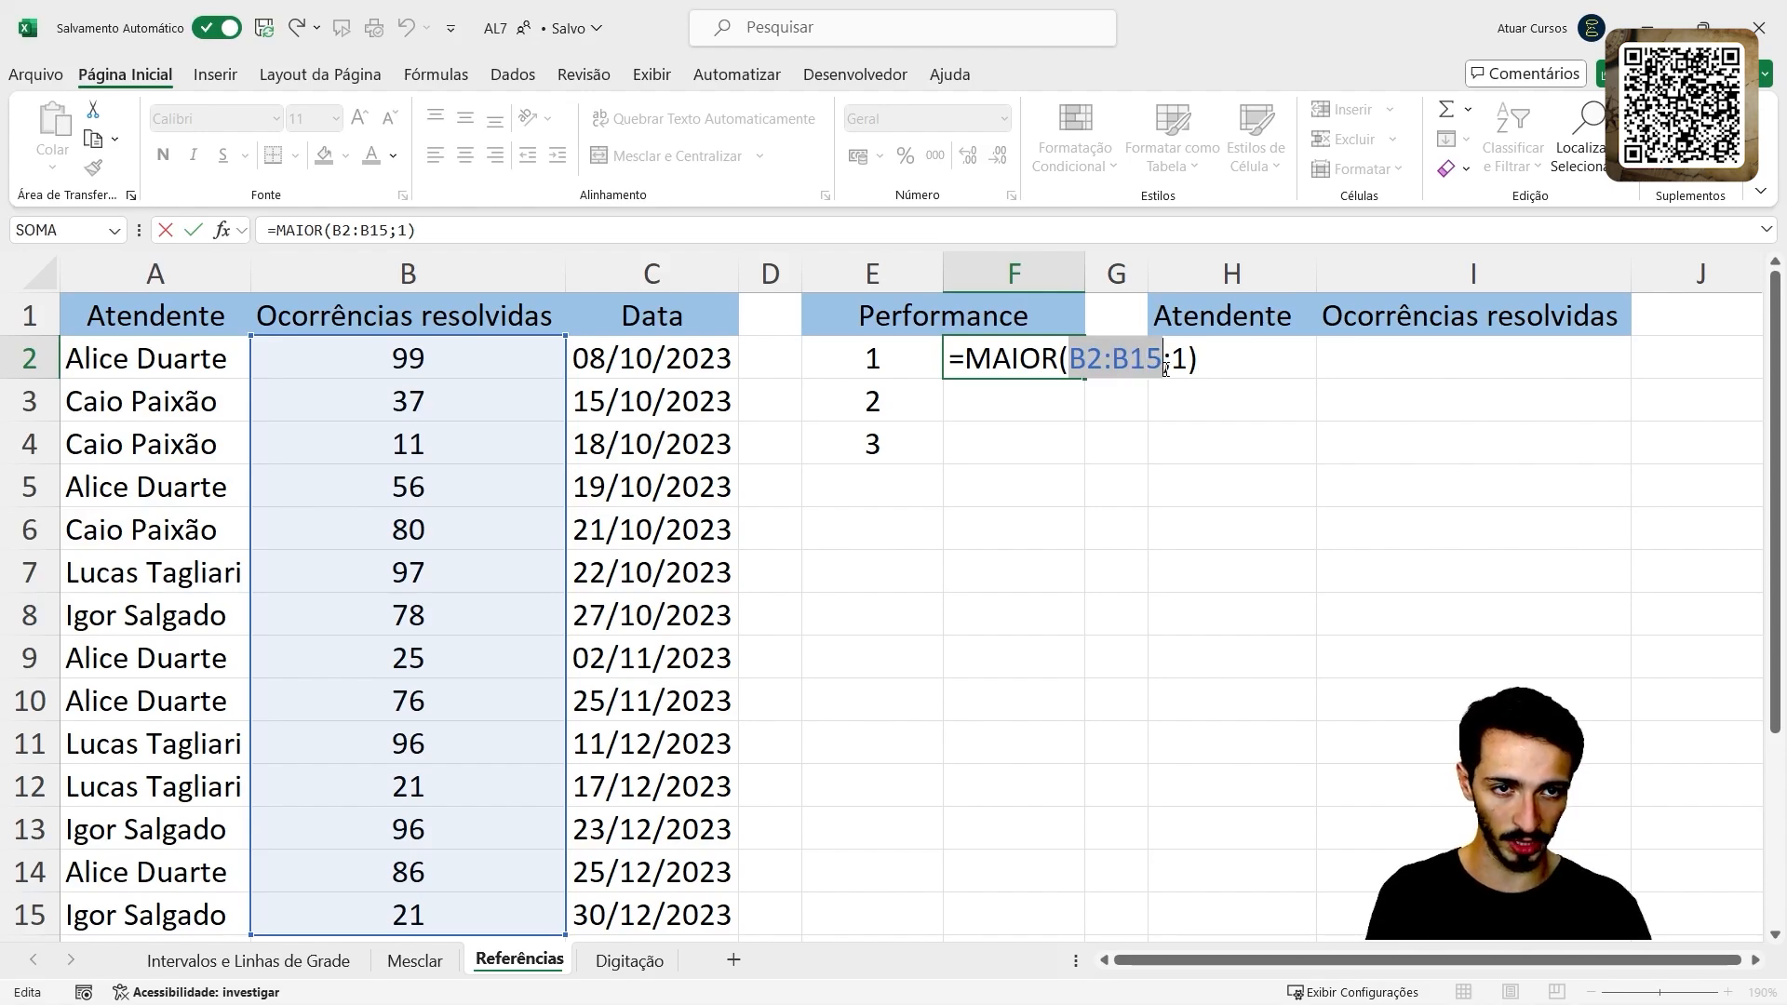
key(F4)
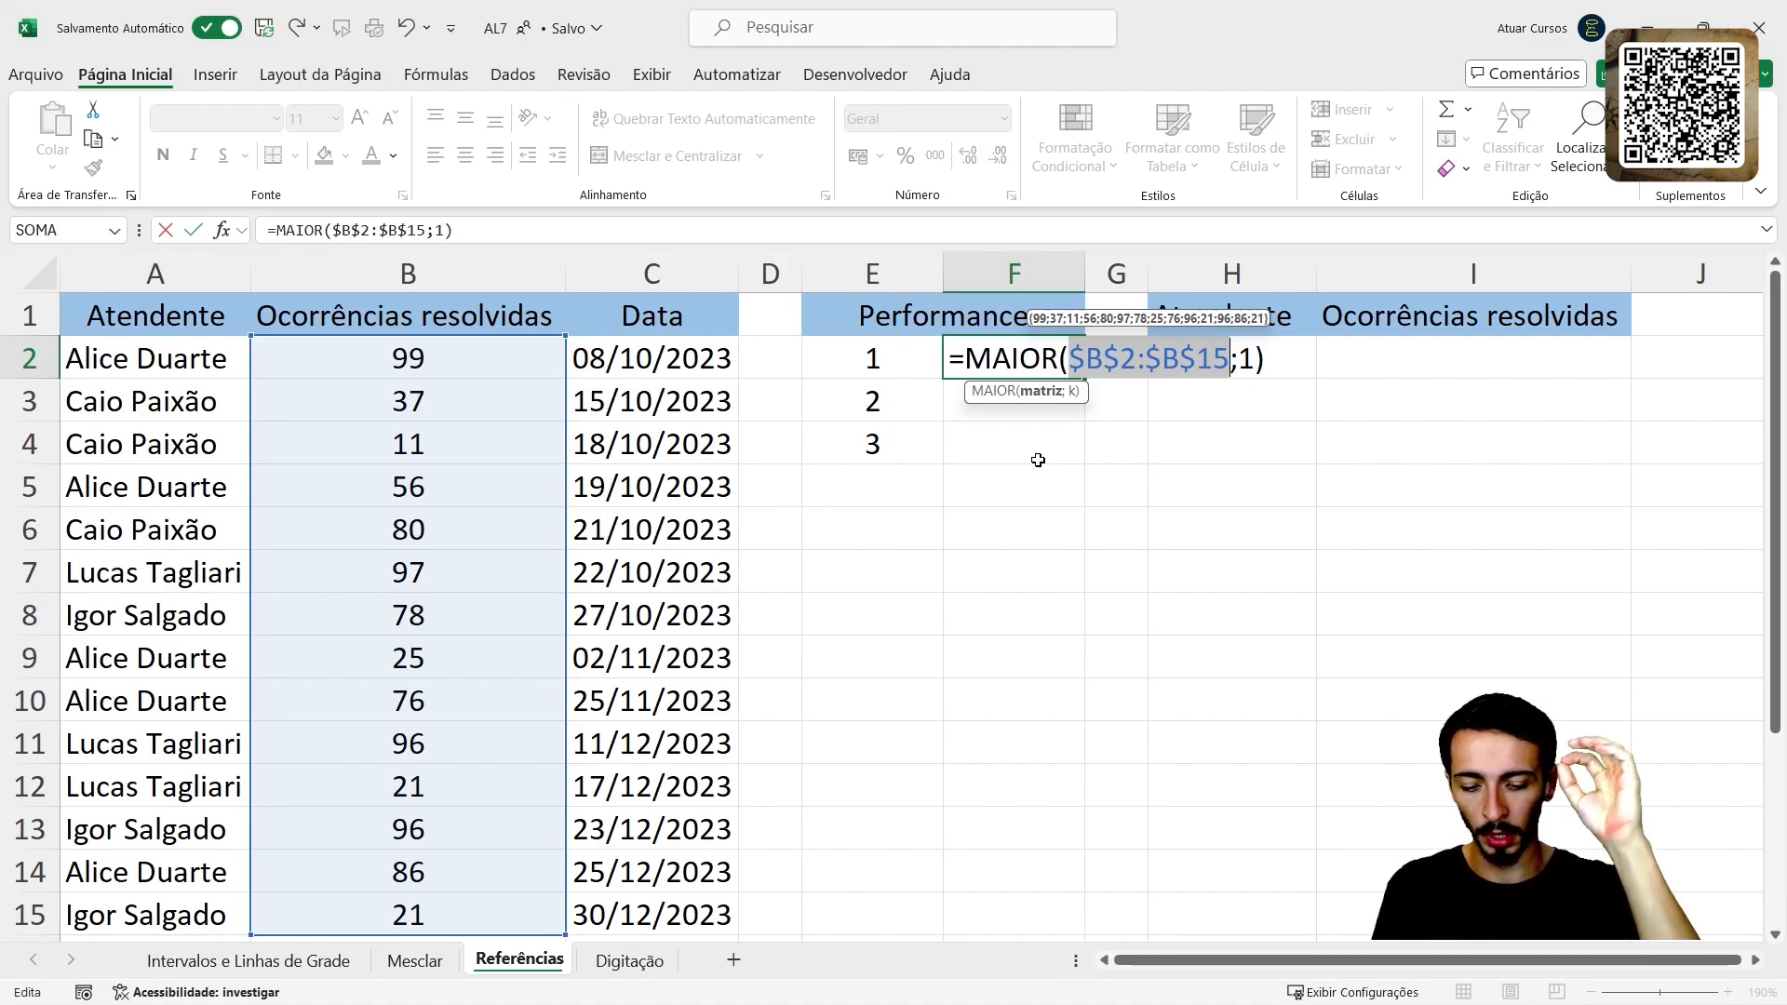
key(Return)
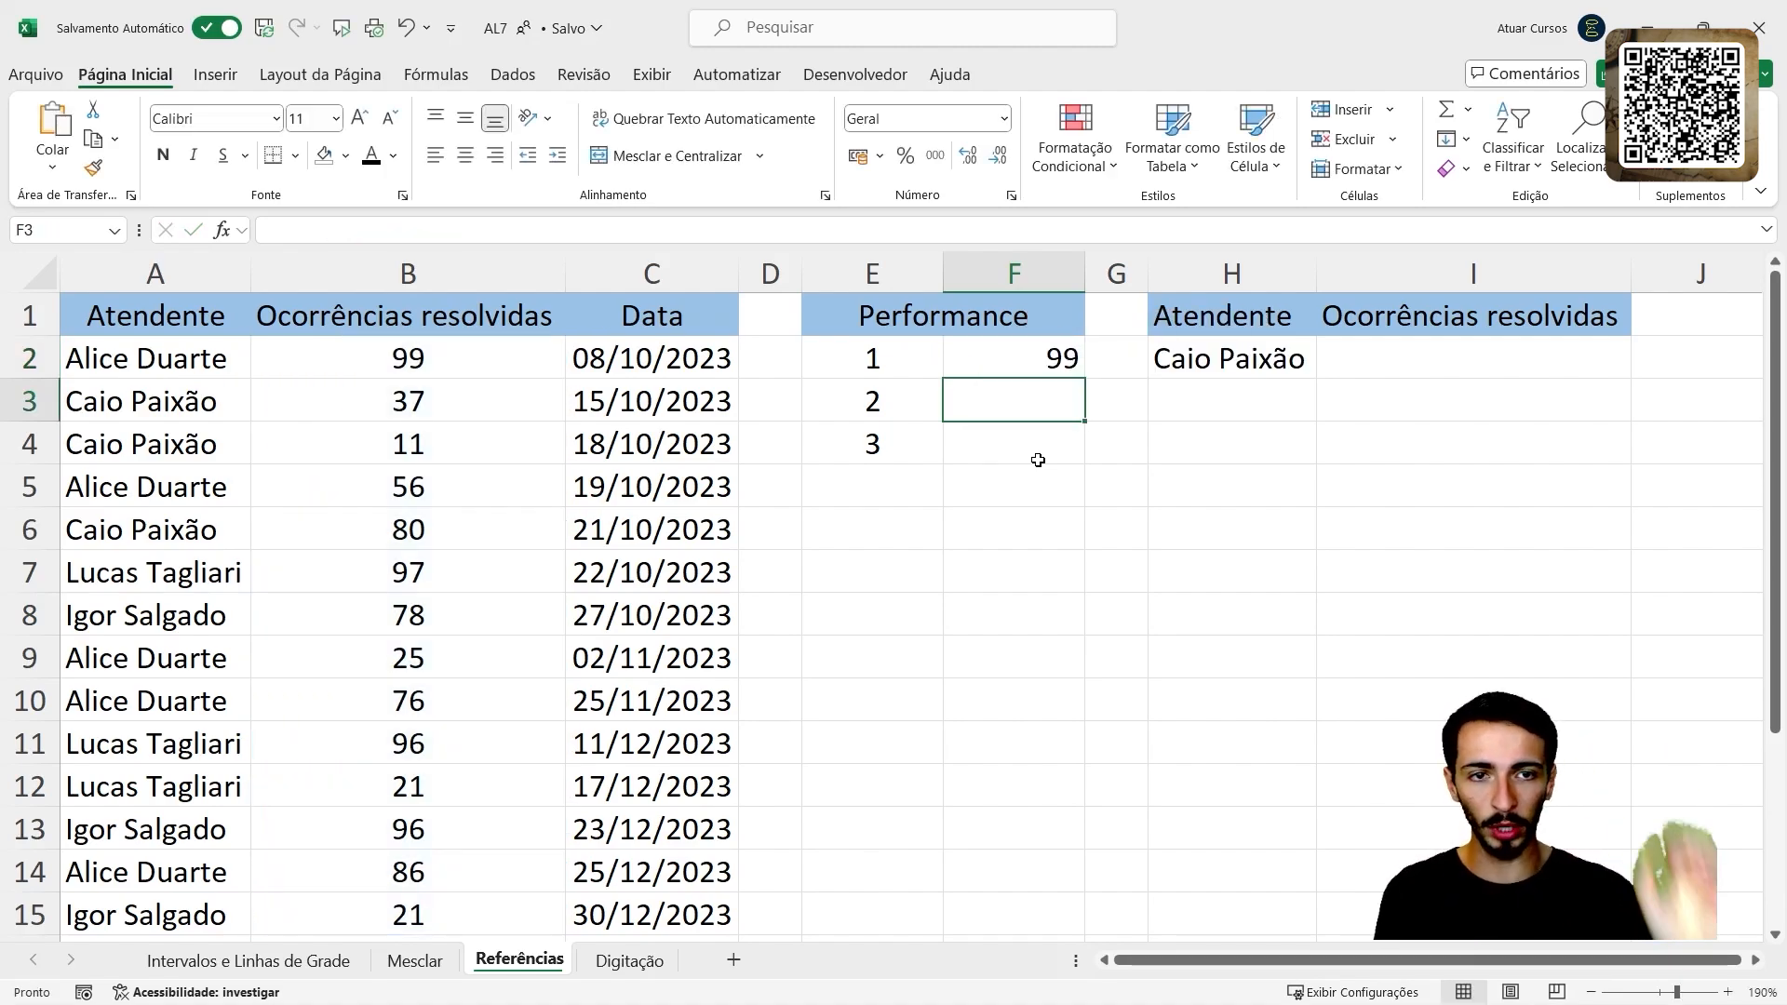
- Fill the F2 formula down to F4 and check the copied formulas against ranks 2 and 3
click(1051, 347)
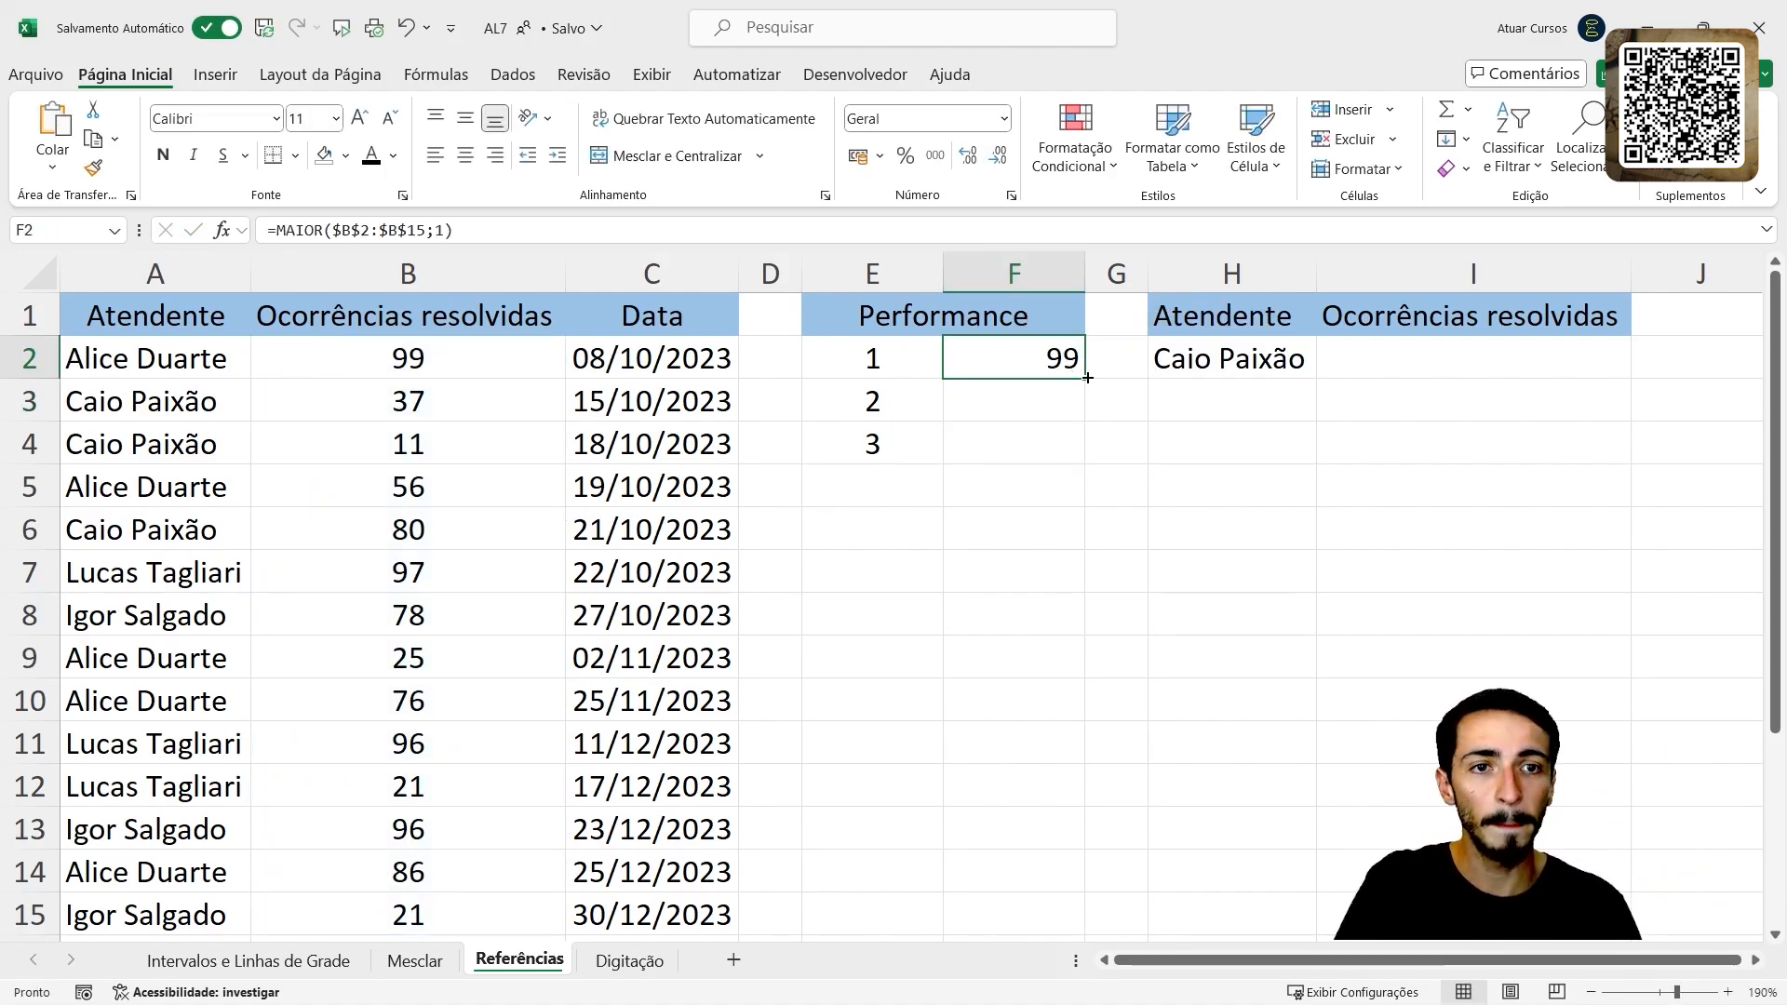
drag(1082, 379, 1077, 444)
click(1061, 417)
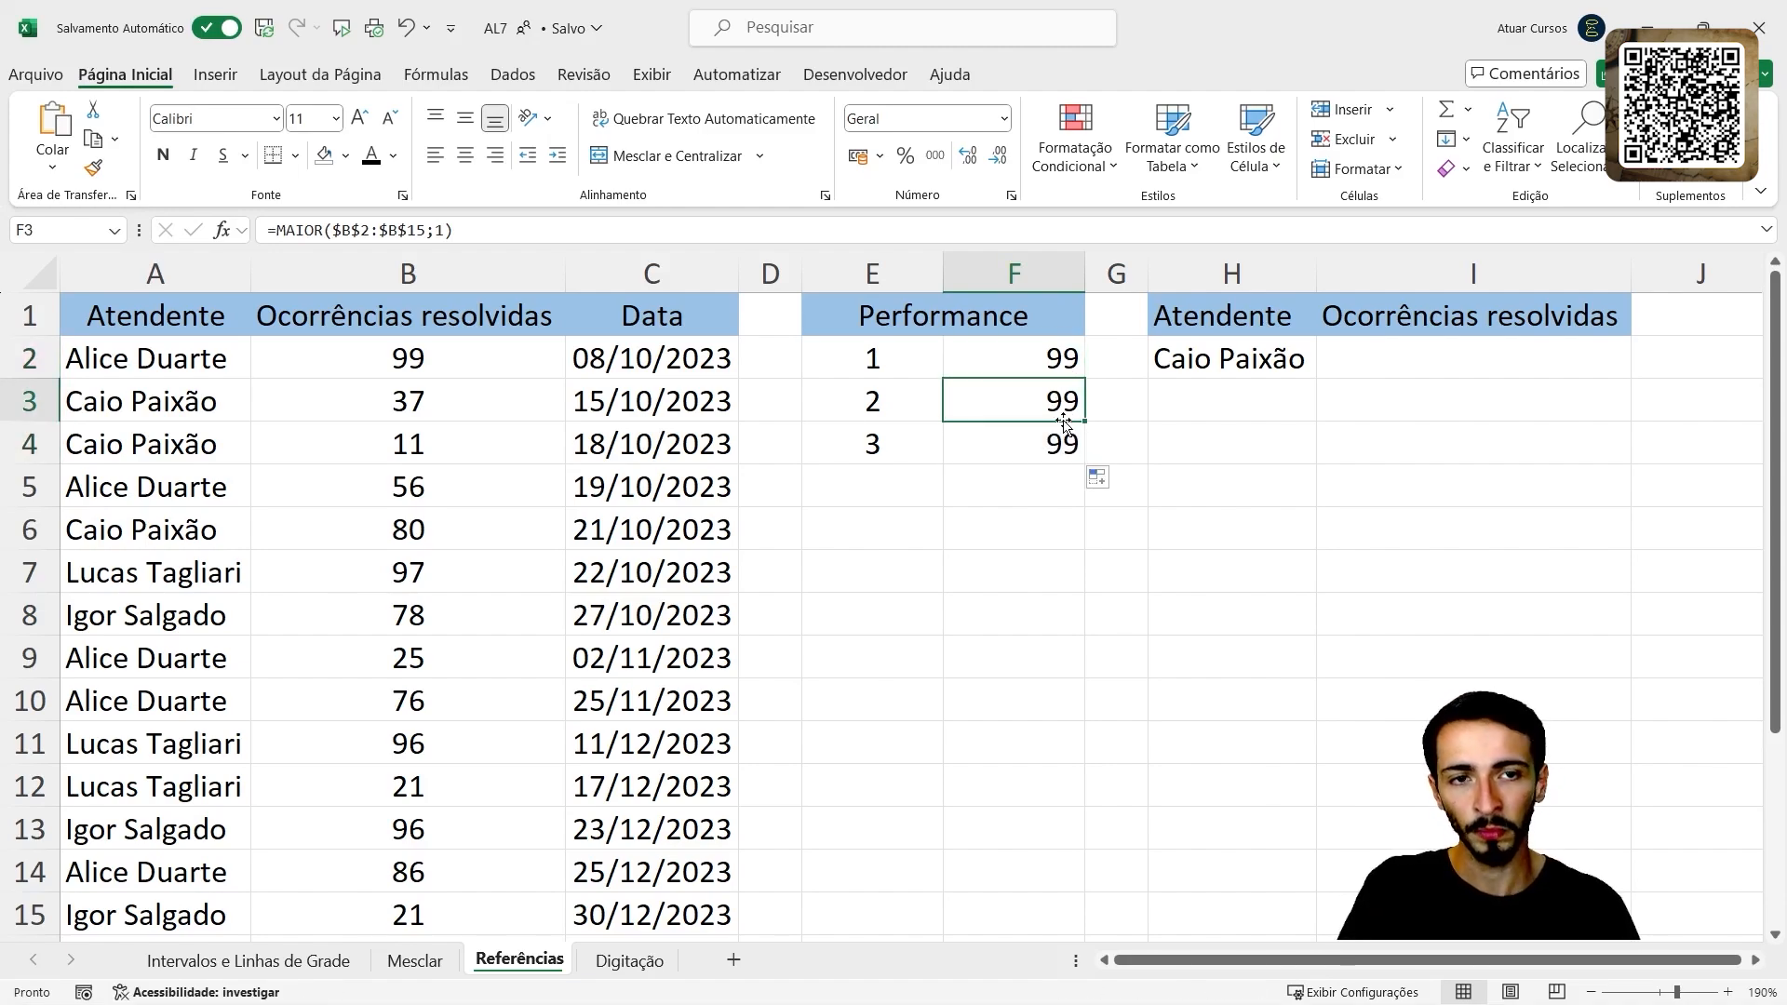
click(881, 398)
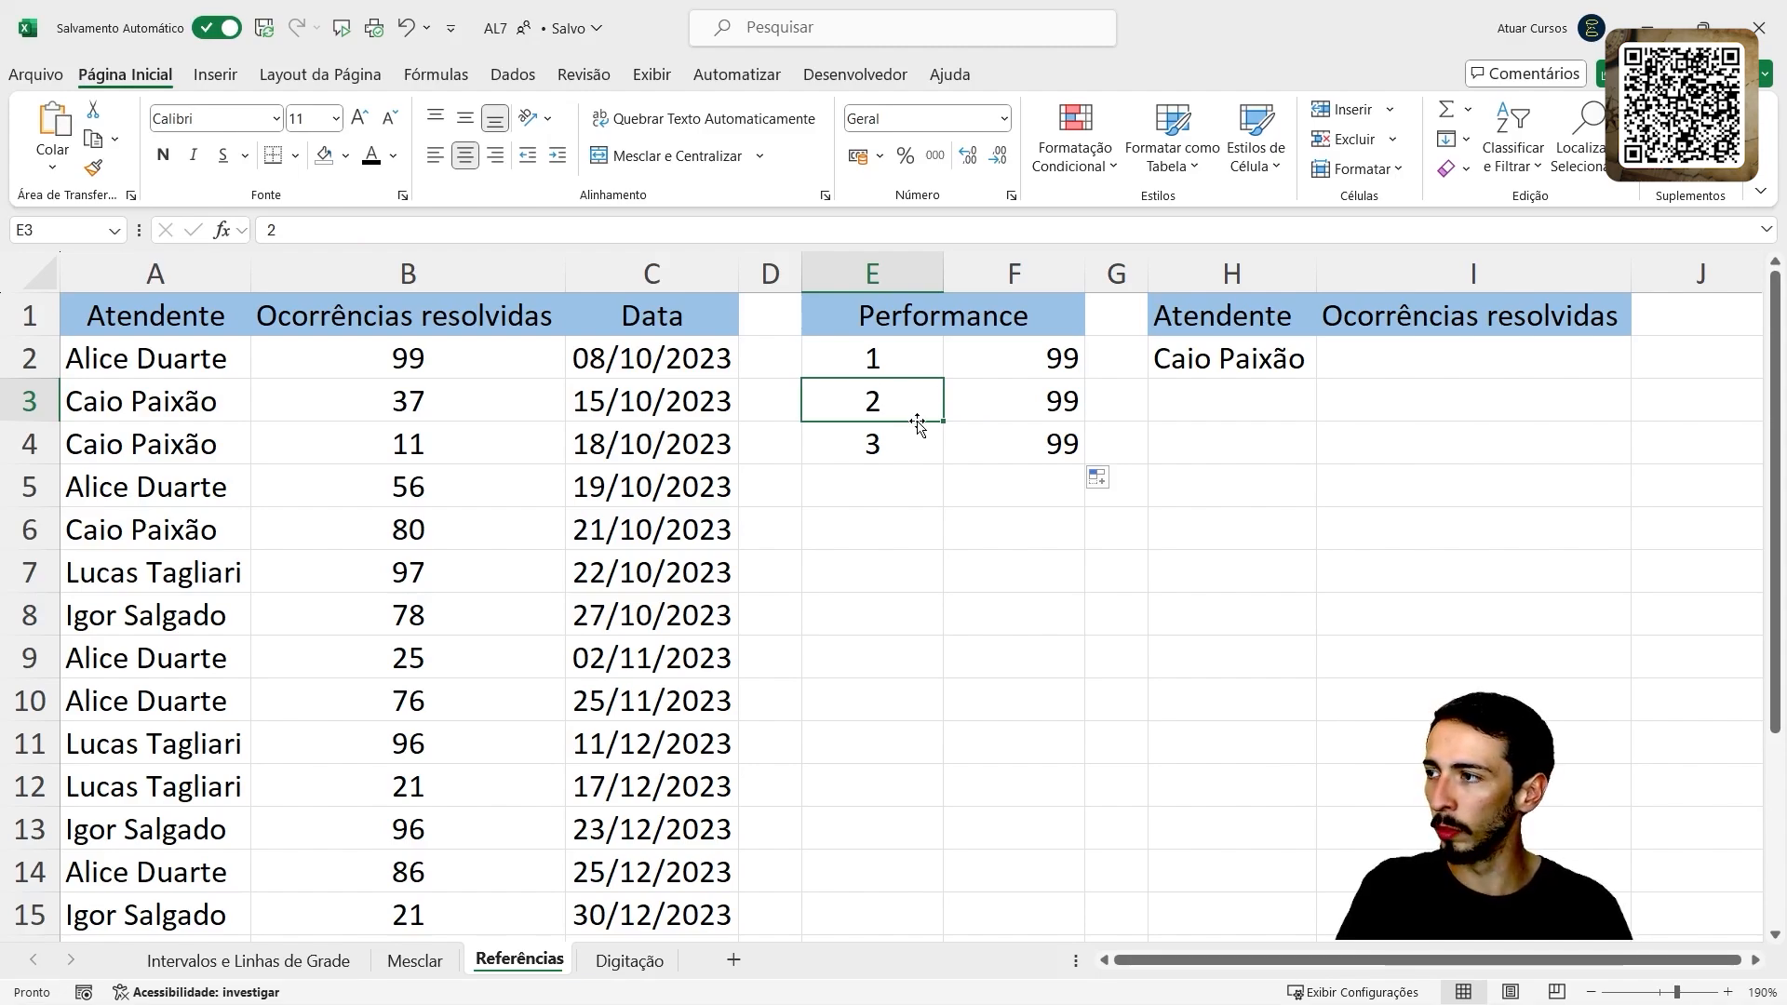
click(1044, 427)
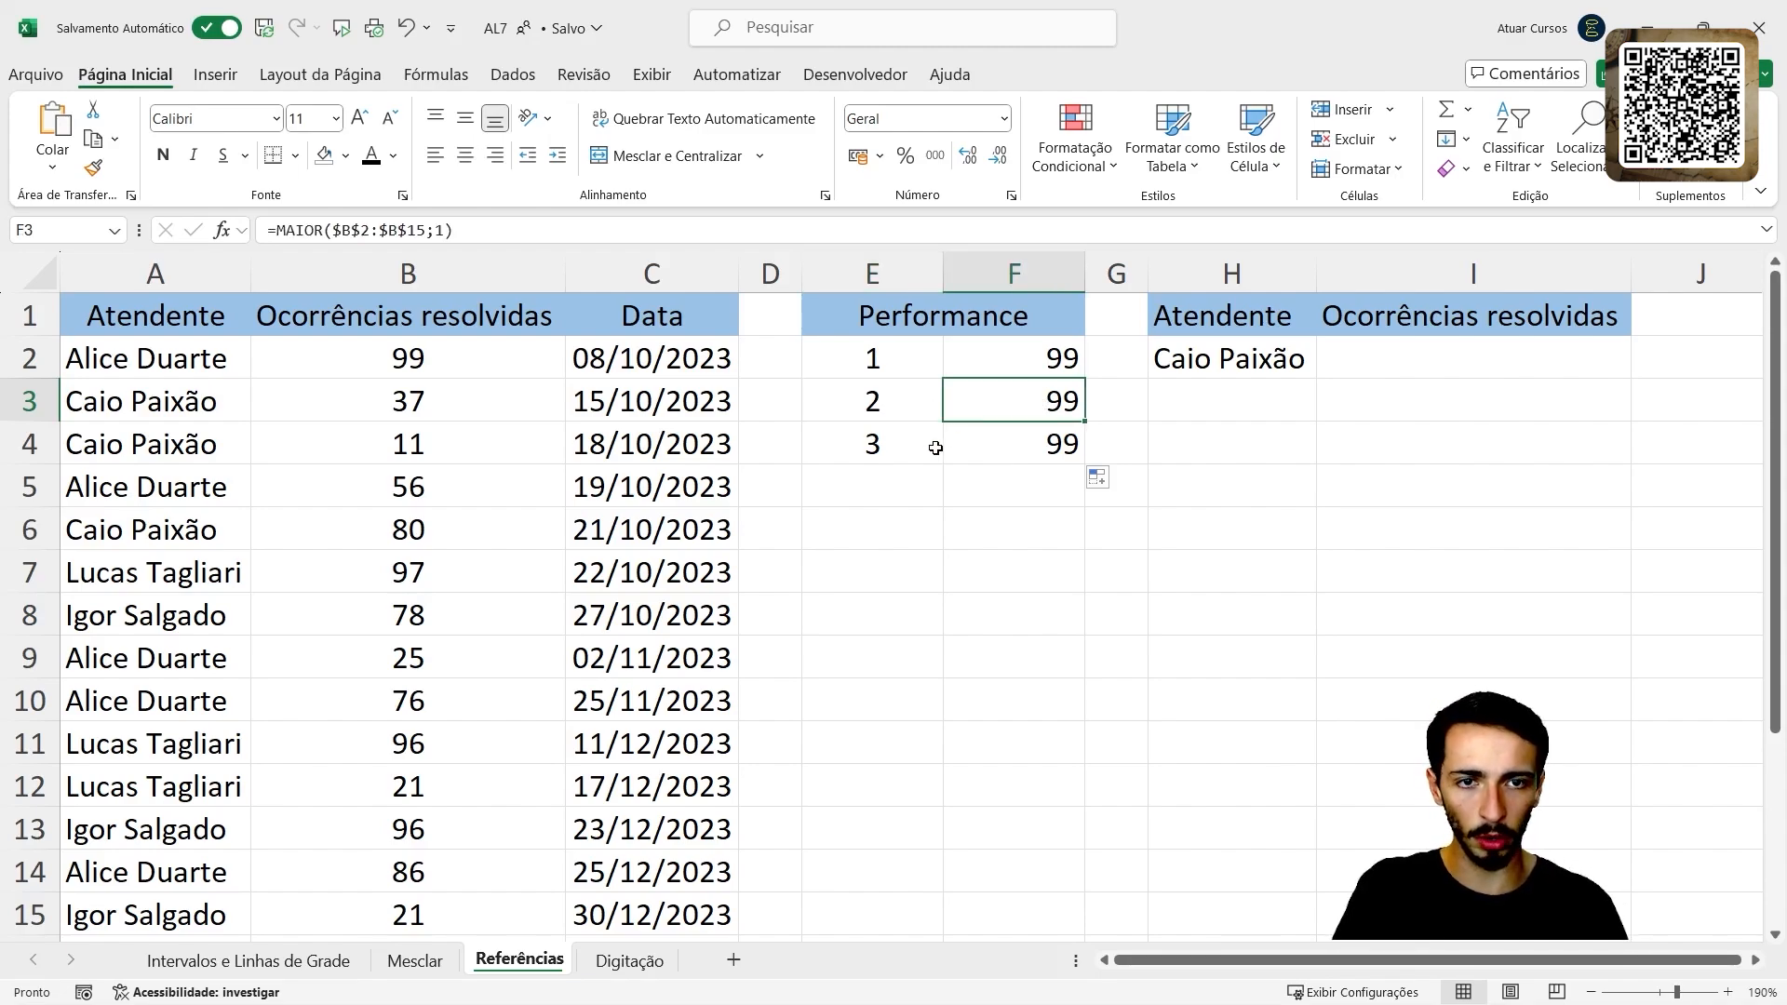
click(895, 454)
click(1012, 456)
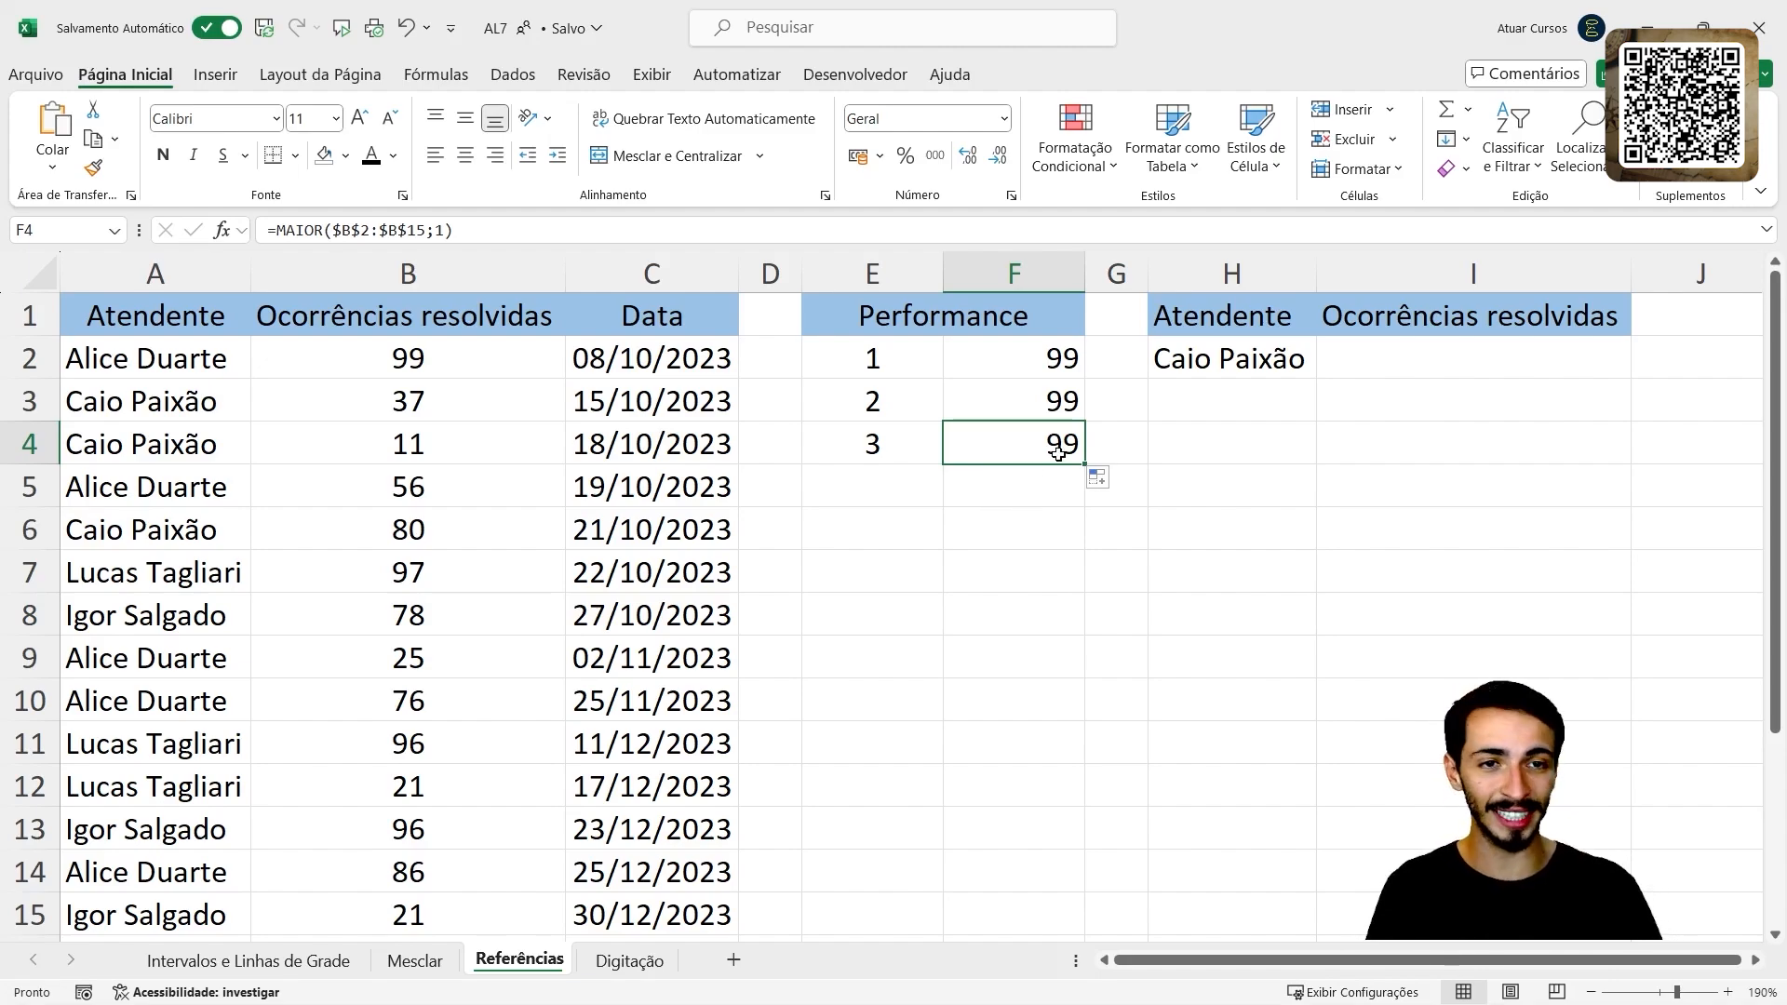
- Inspect the rank argument in F4's MAIOR formula and clear the copied formulas from F3:F4
double_click(1058, 453)
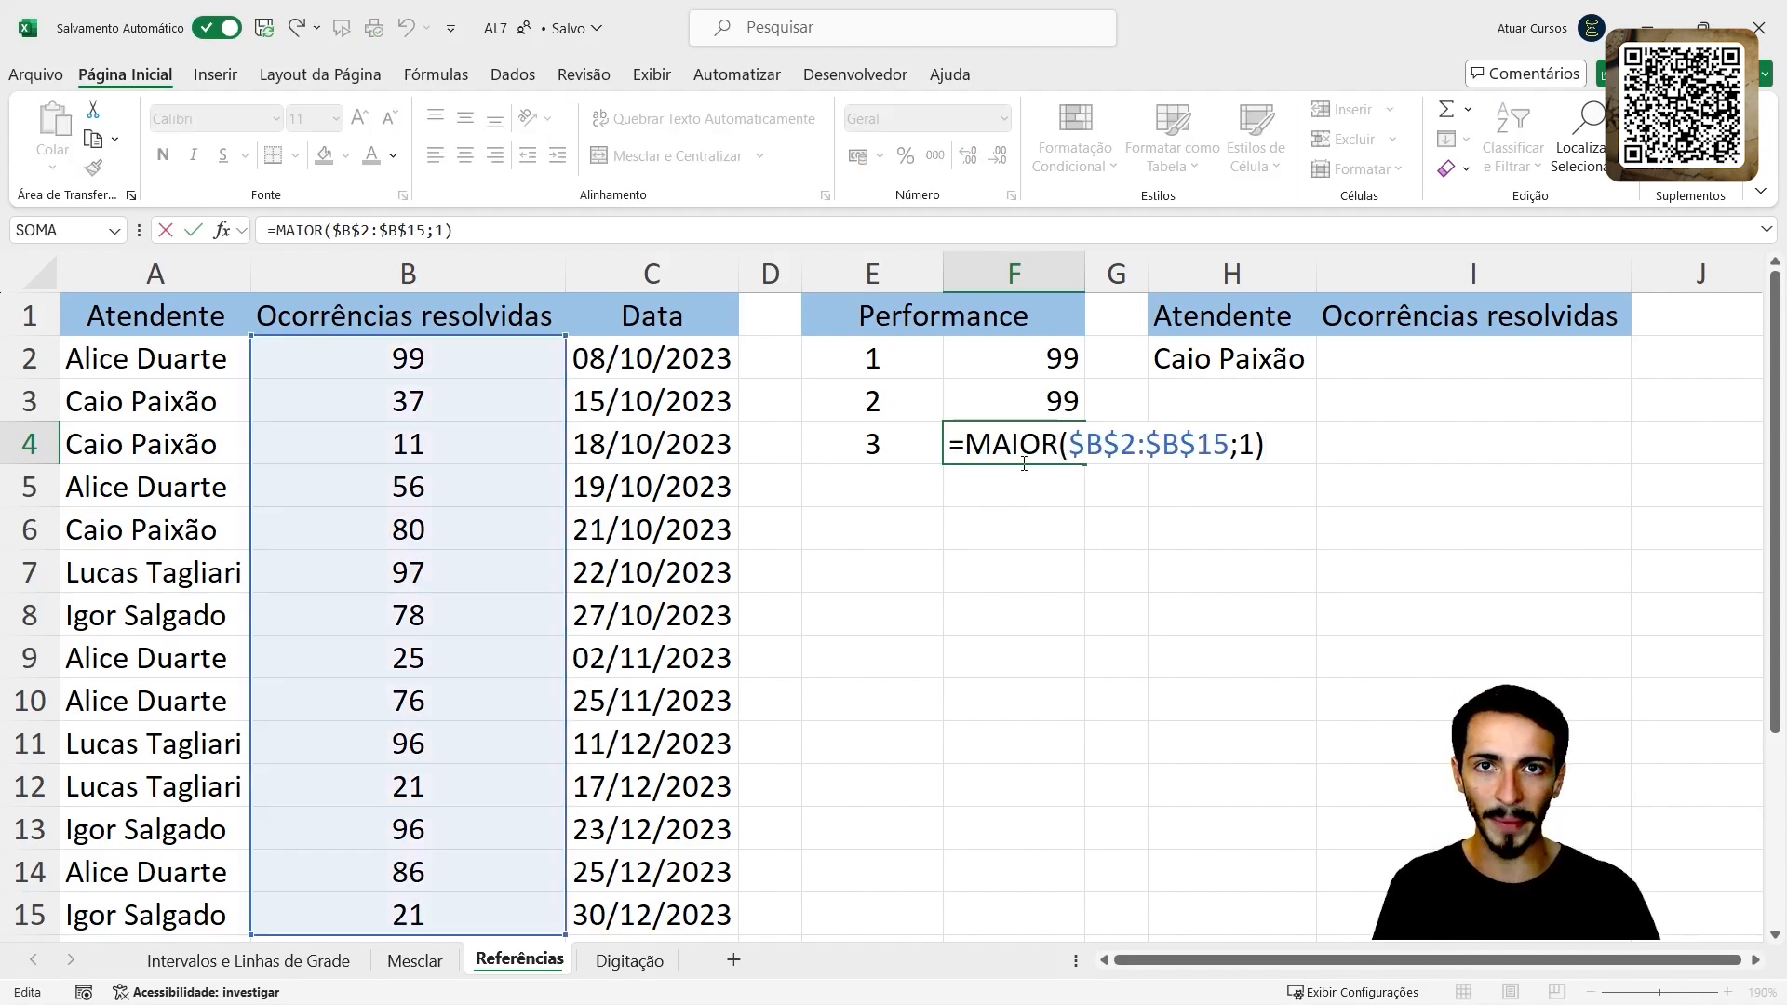
double_click(1246, 443)
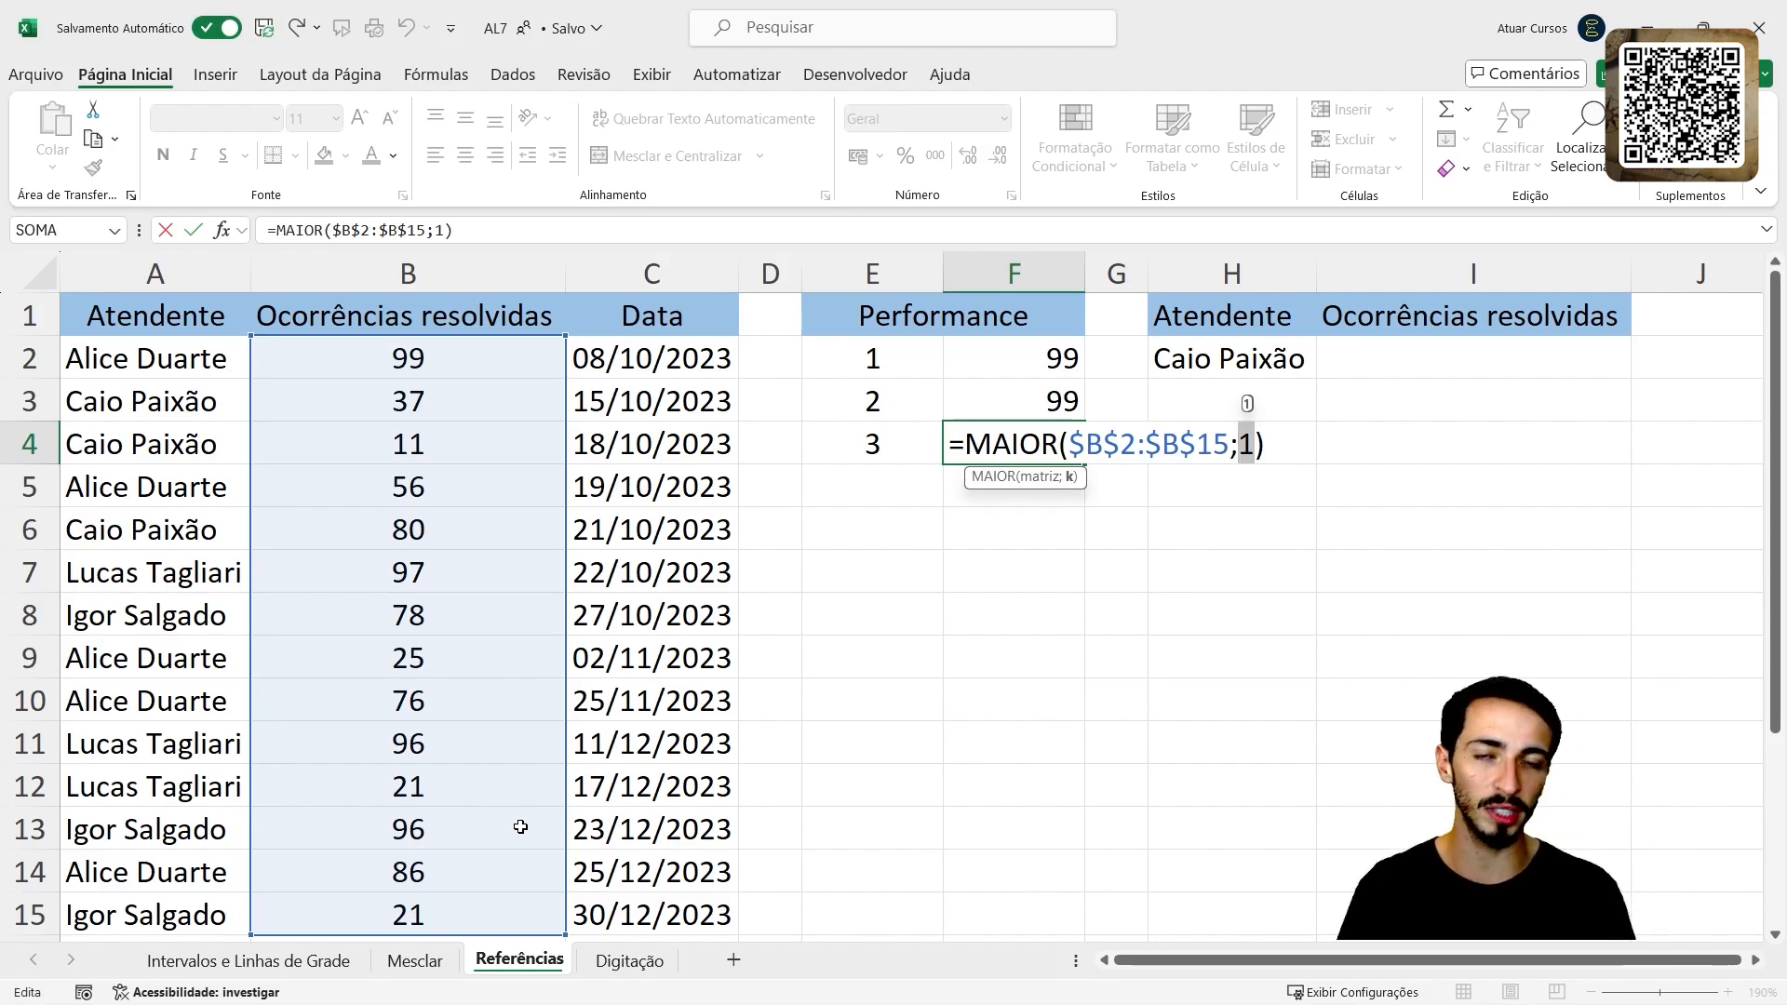
key(ctrl+Return)
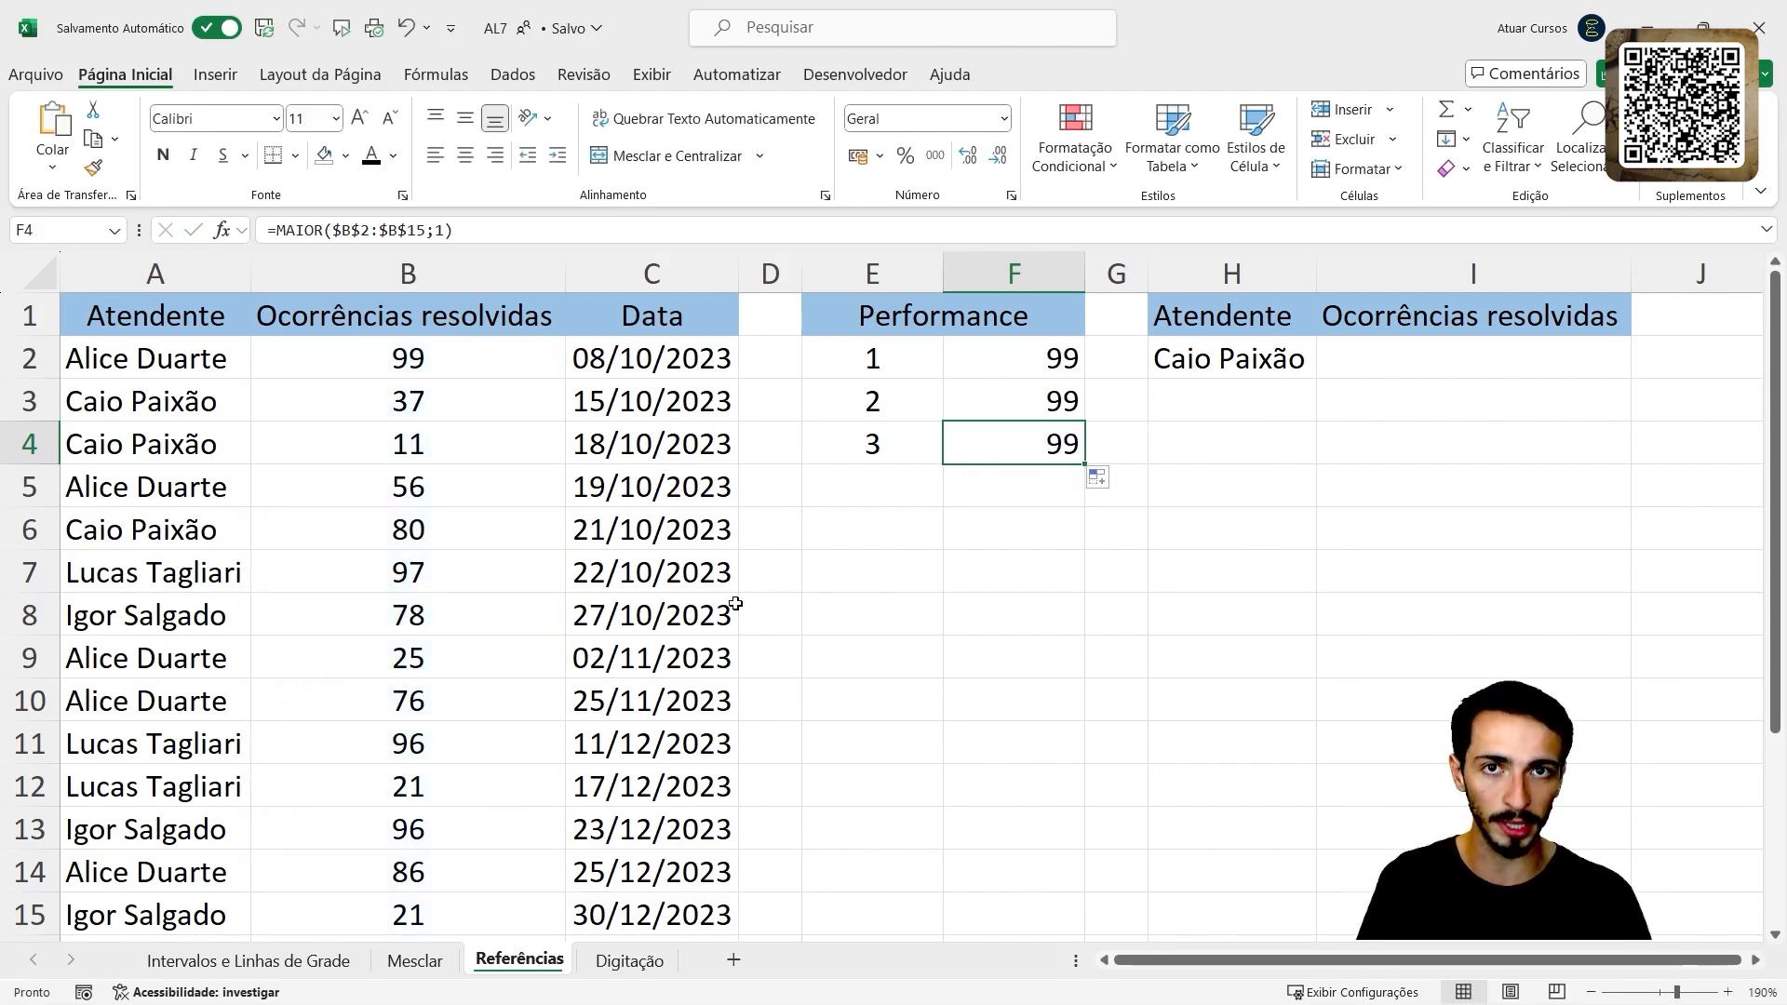
drag(1064, 389, 1058, 450)
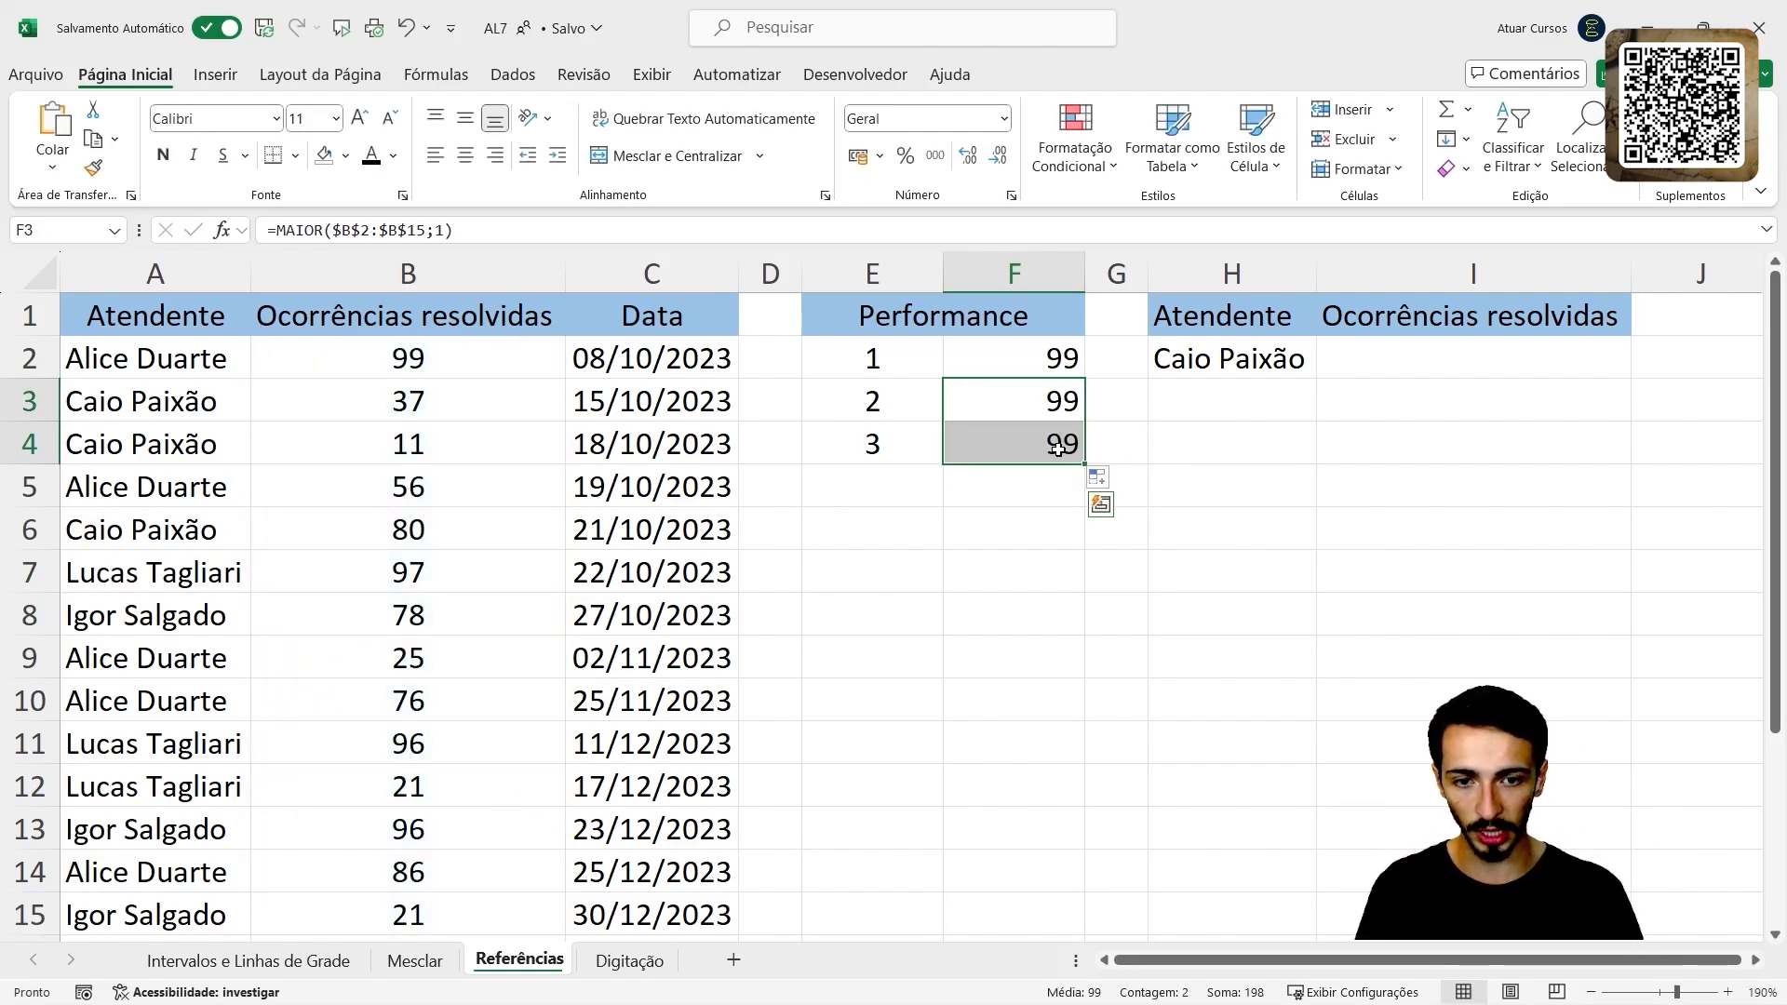
key(Delete)
- Replace the fixed rank 1 in F2's MAIOR formula with a relative reference to E2
click(1038, 359)
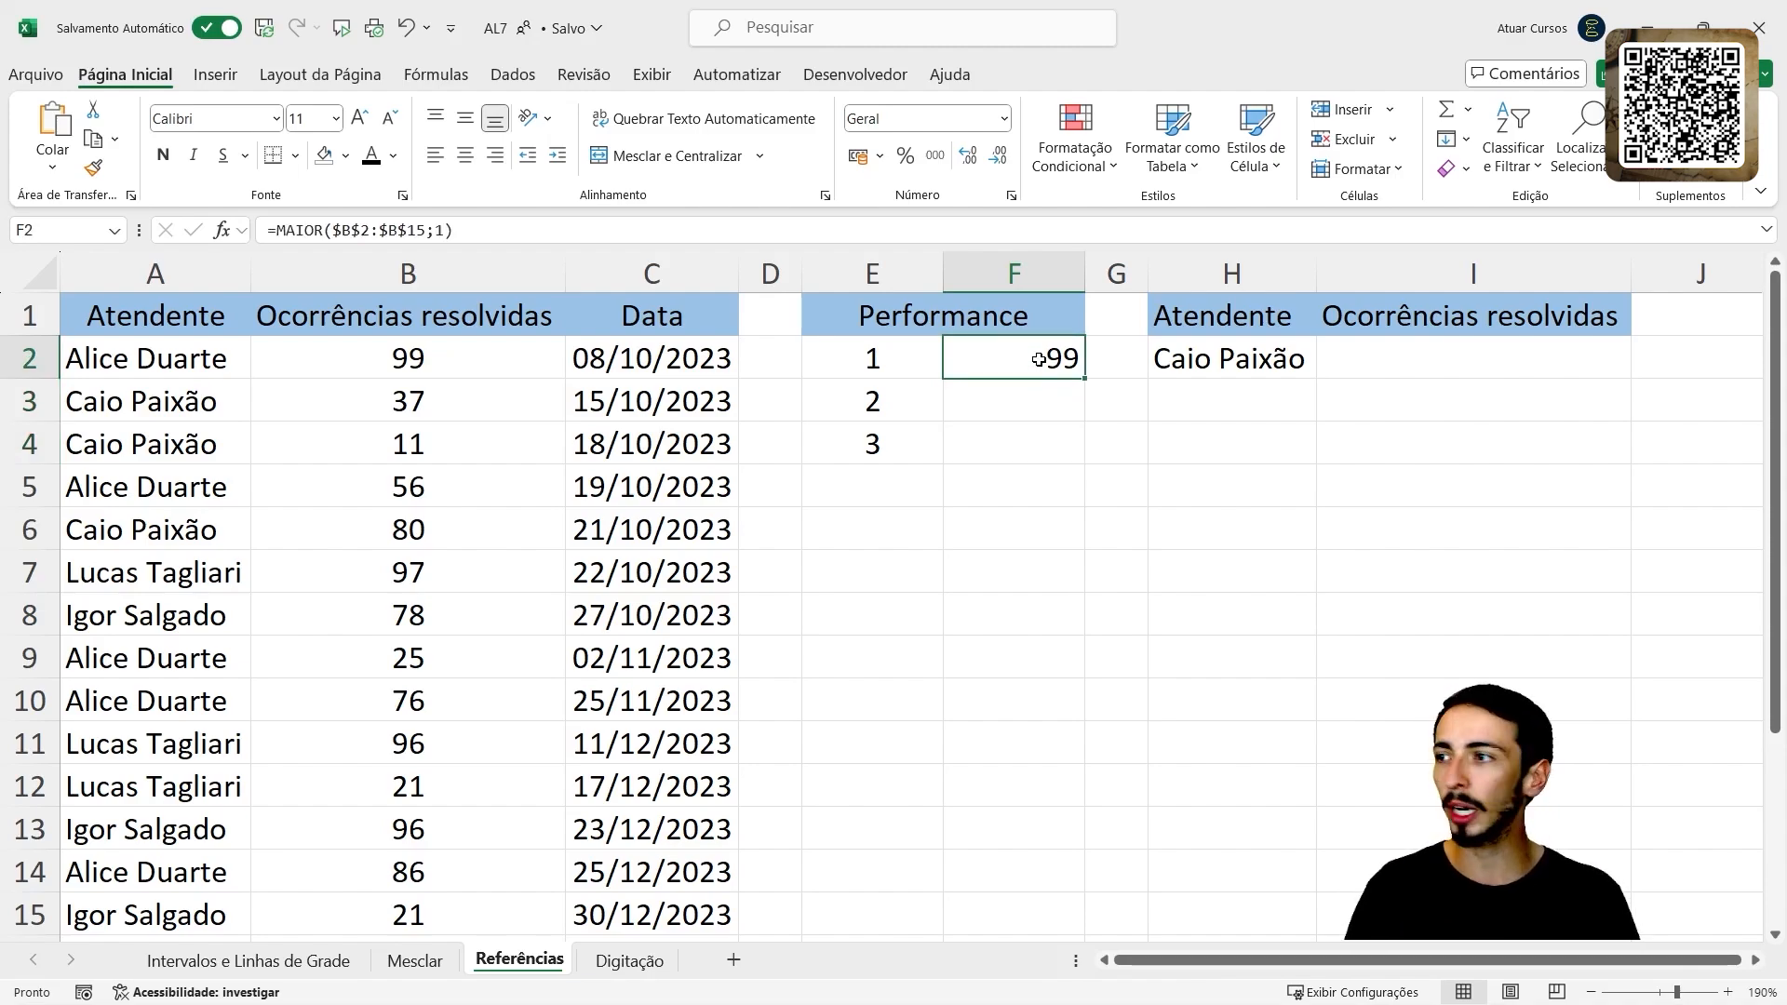
double_click(1037, 363)
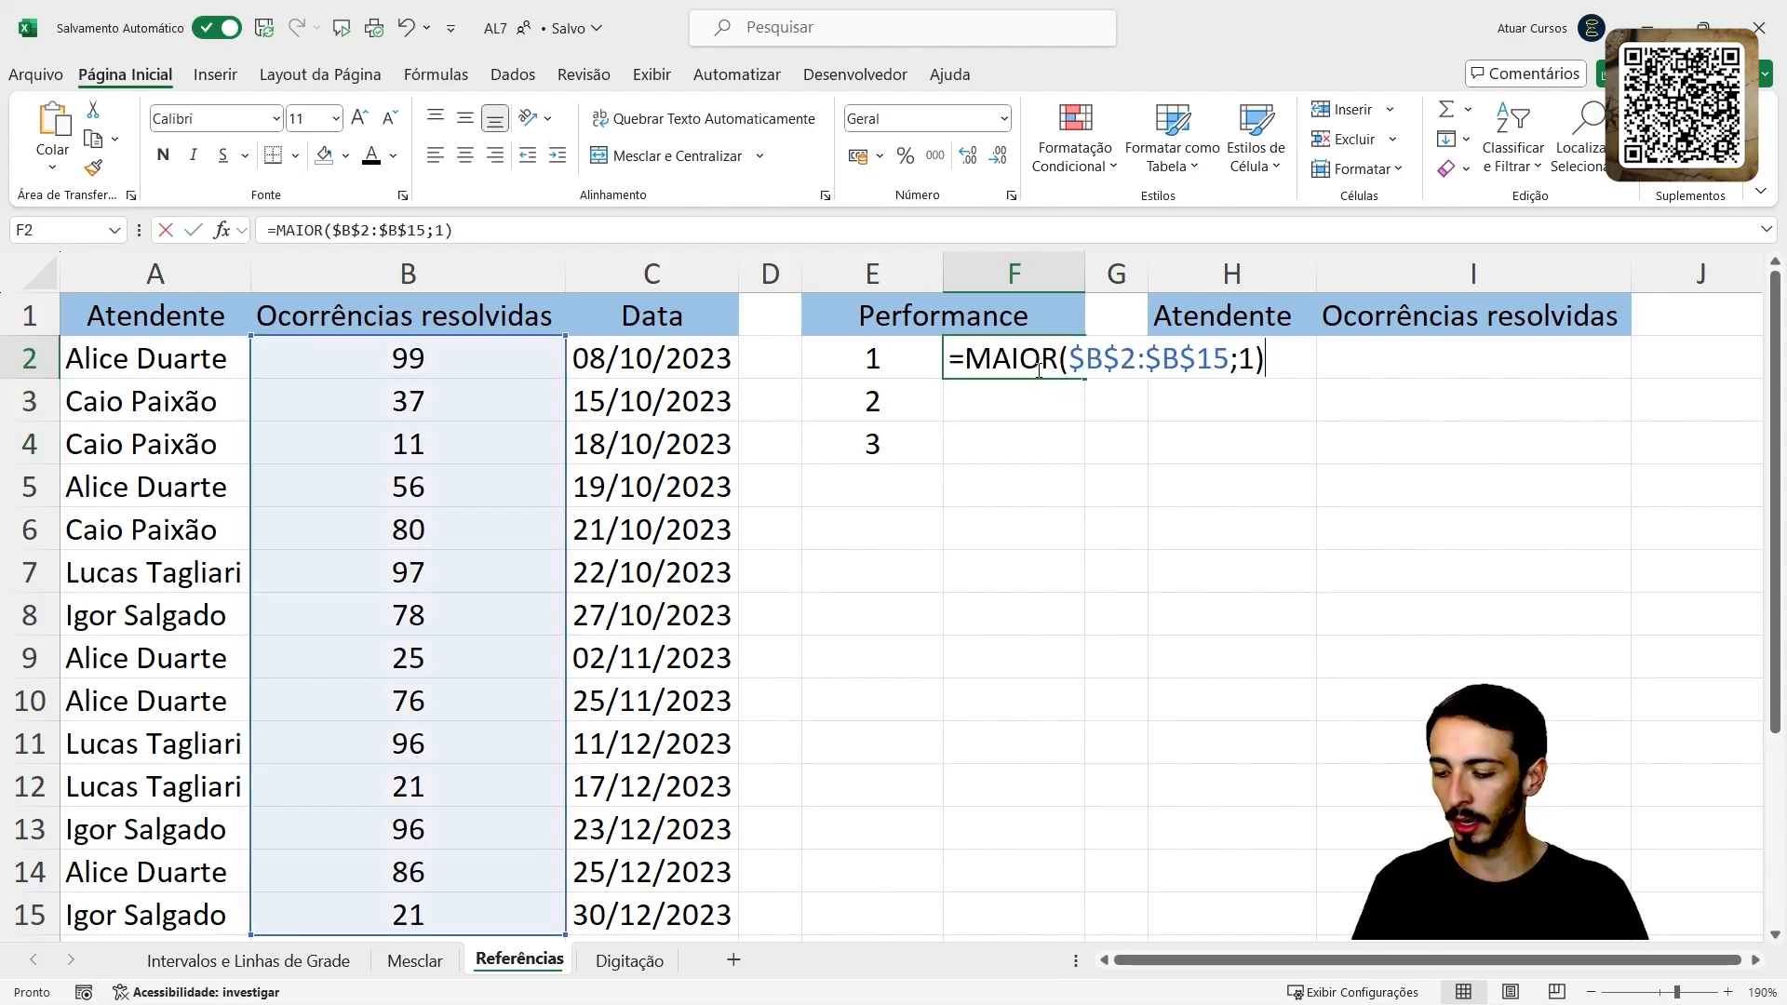
click(1260, 359)
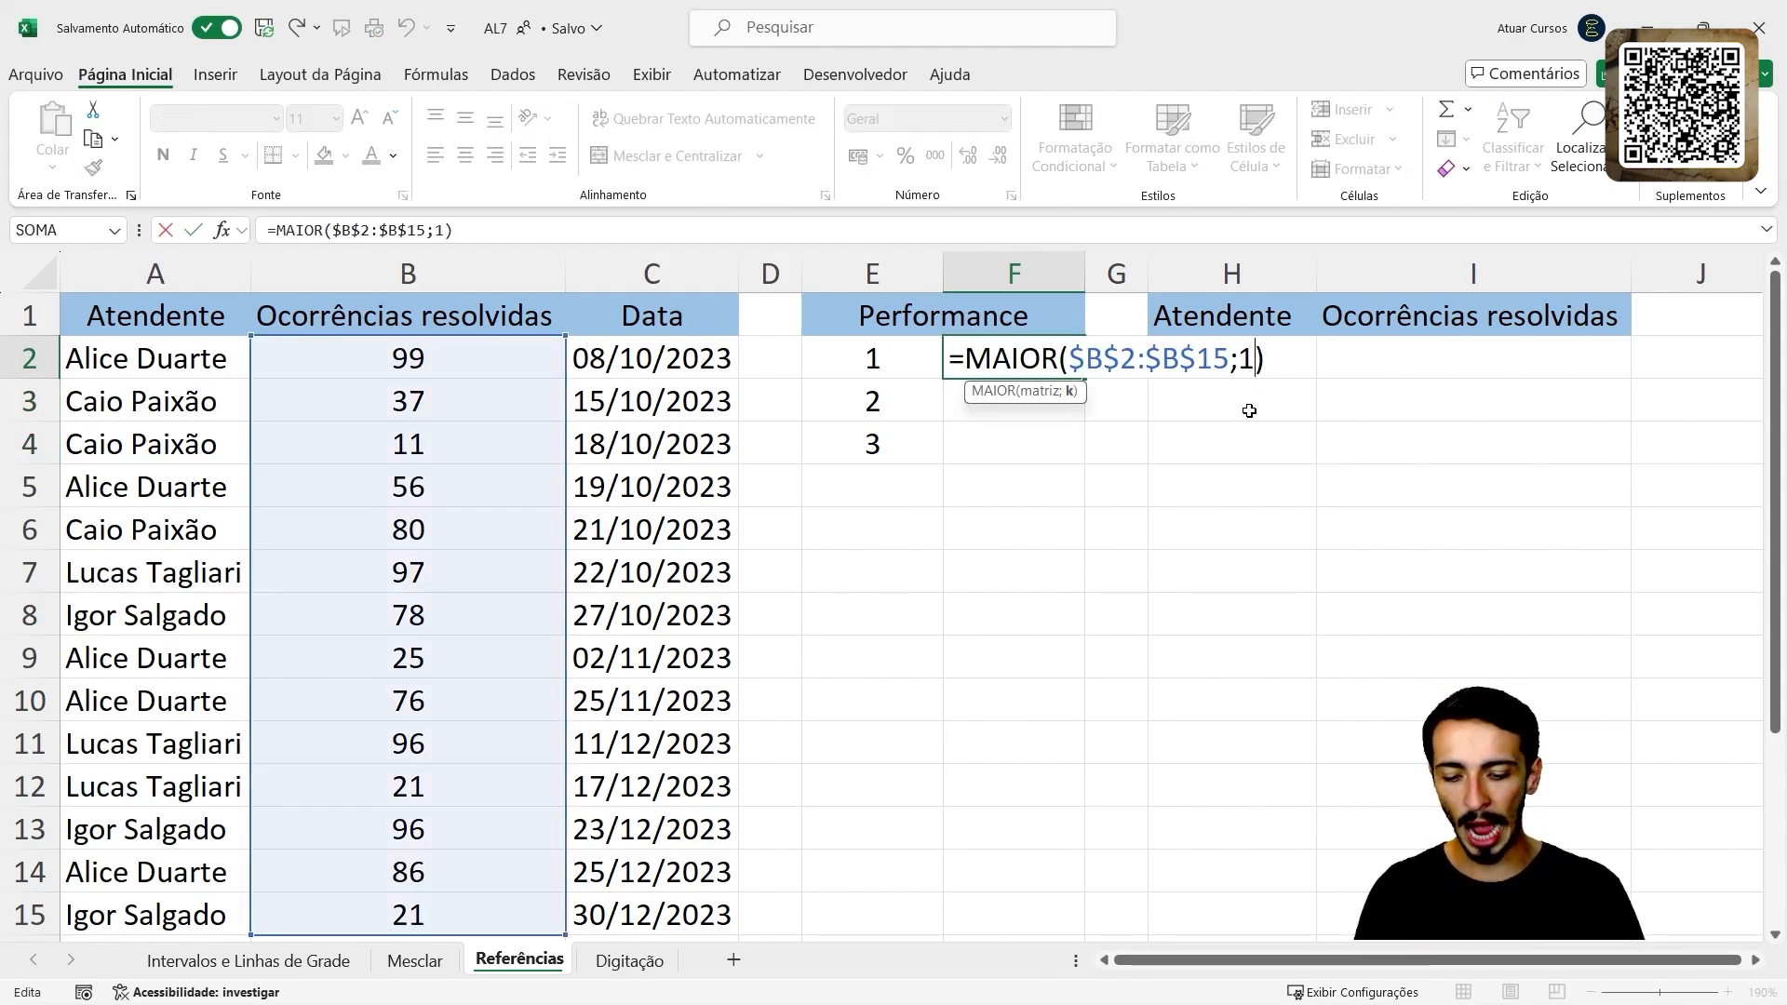
key(BackSpace)
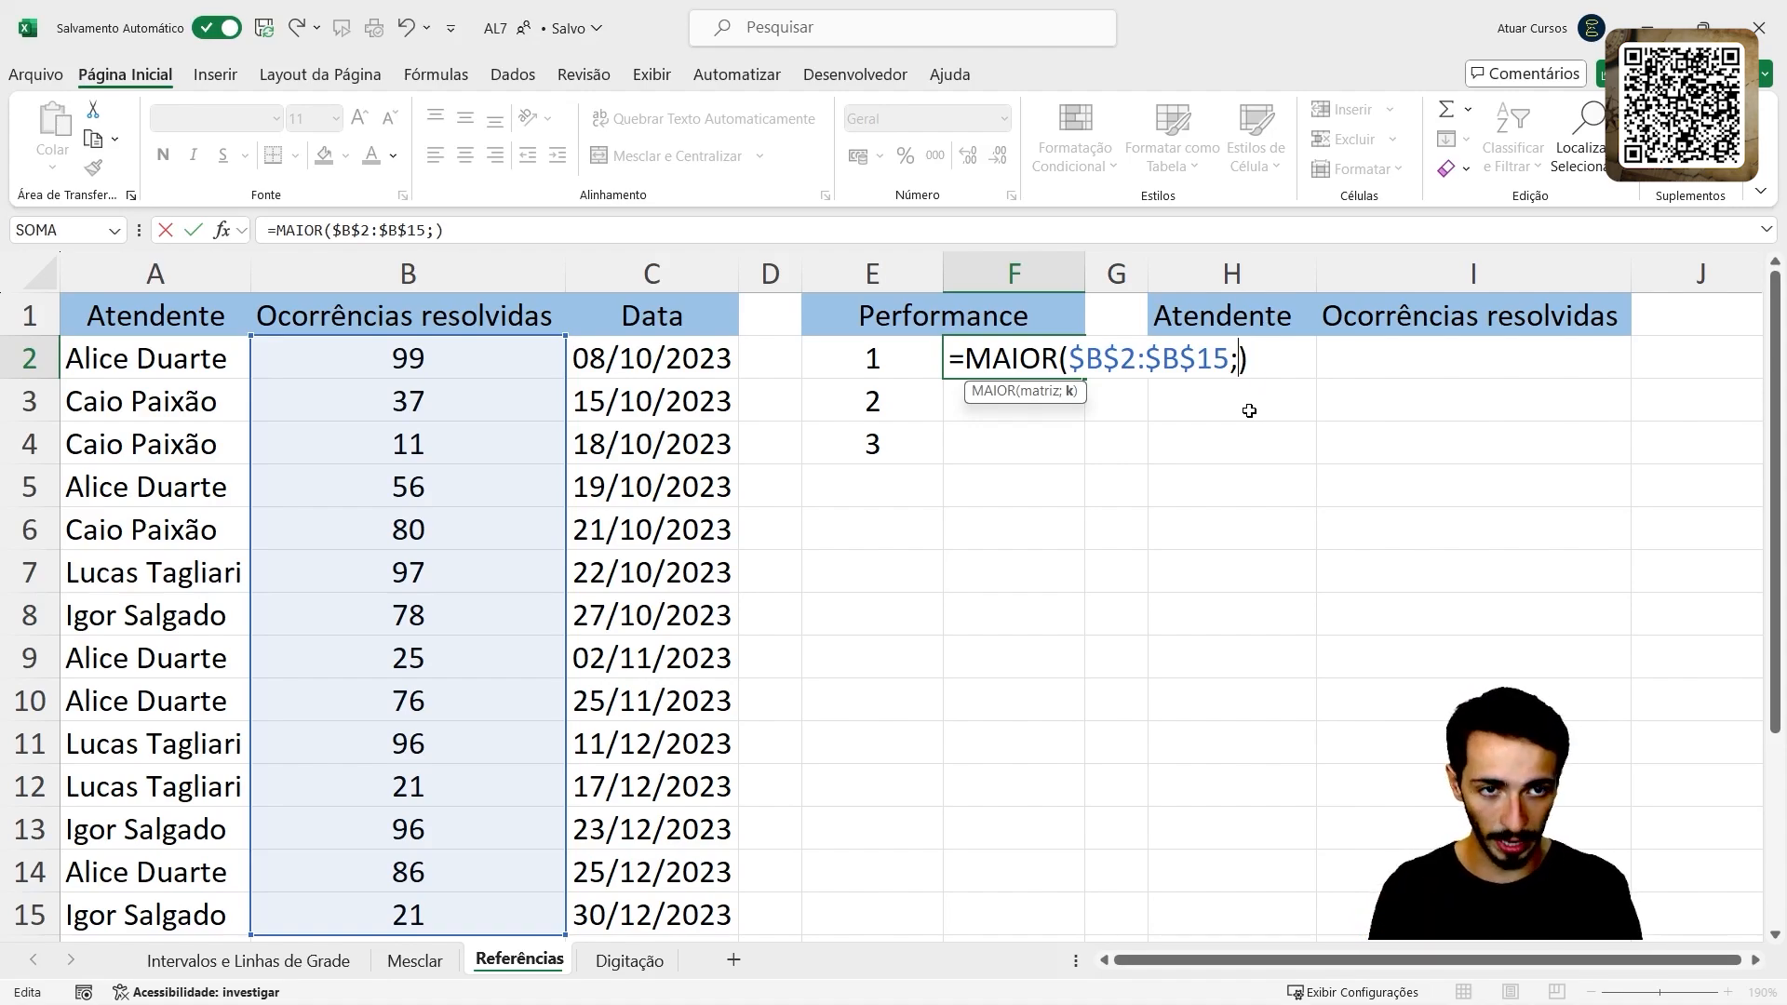
click(865, 364)
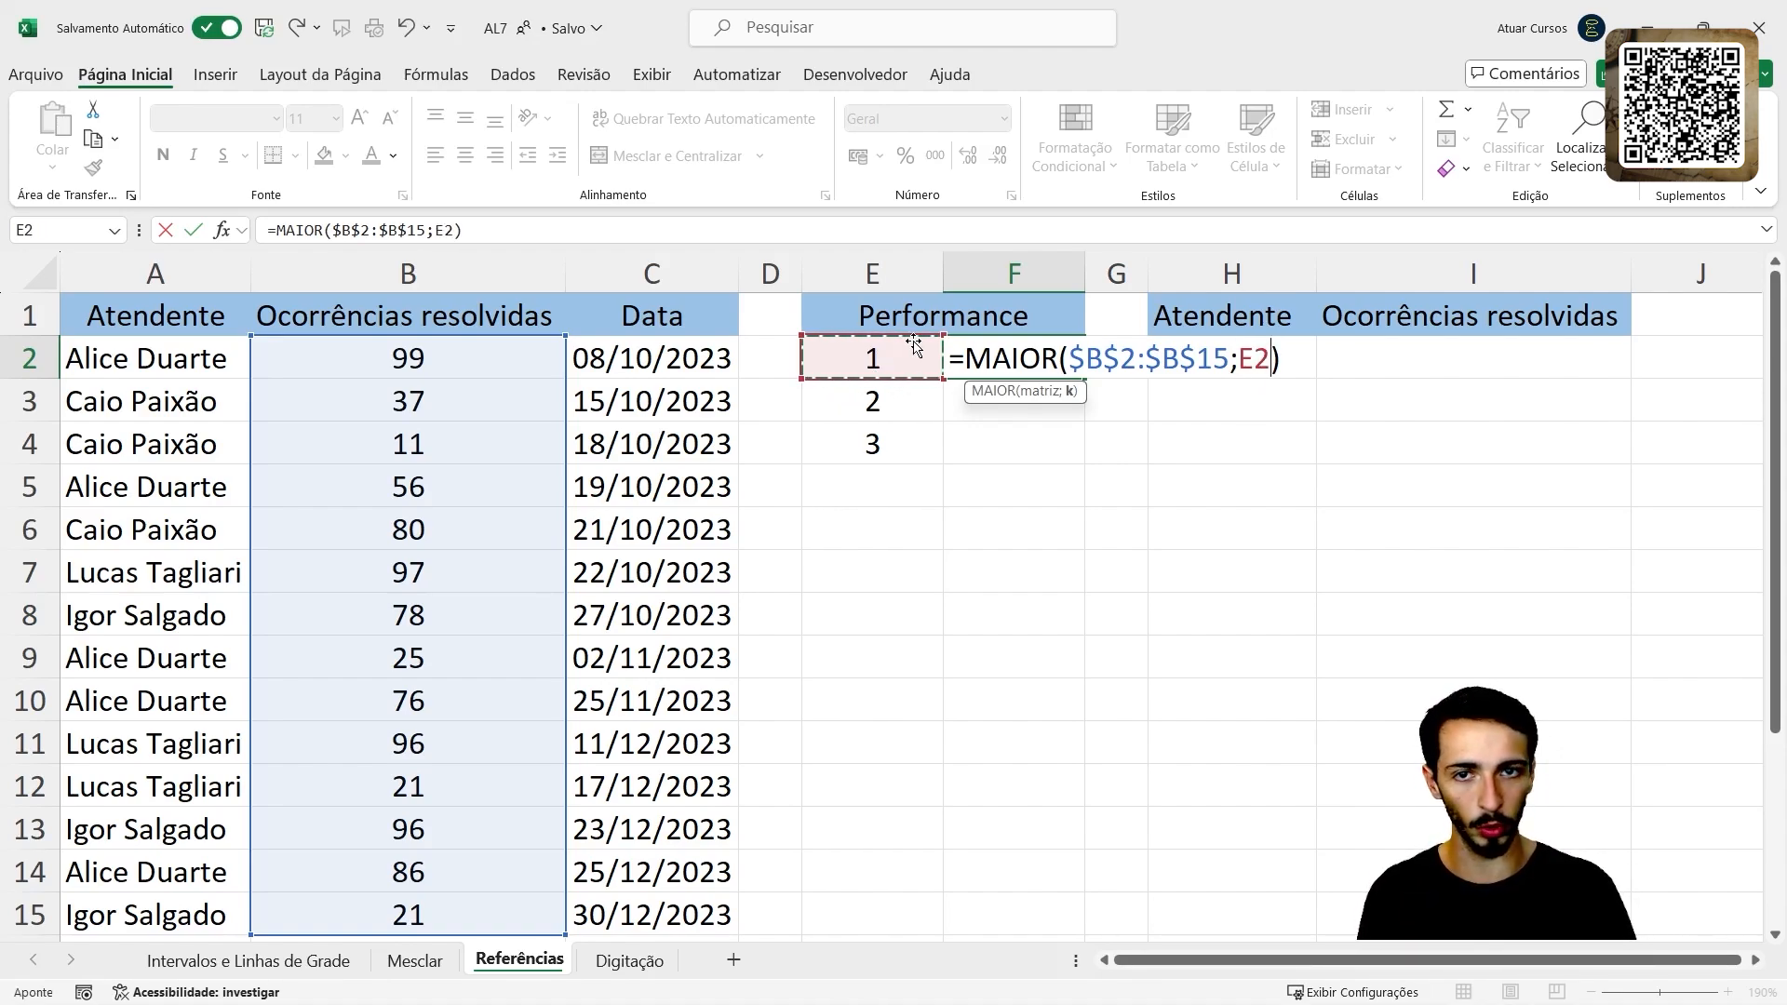
key(Return)
- Fill the F2 formula down to F4 and check the copied formulas in F3 and F4
click(1005, 346)
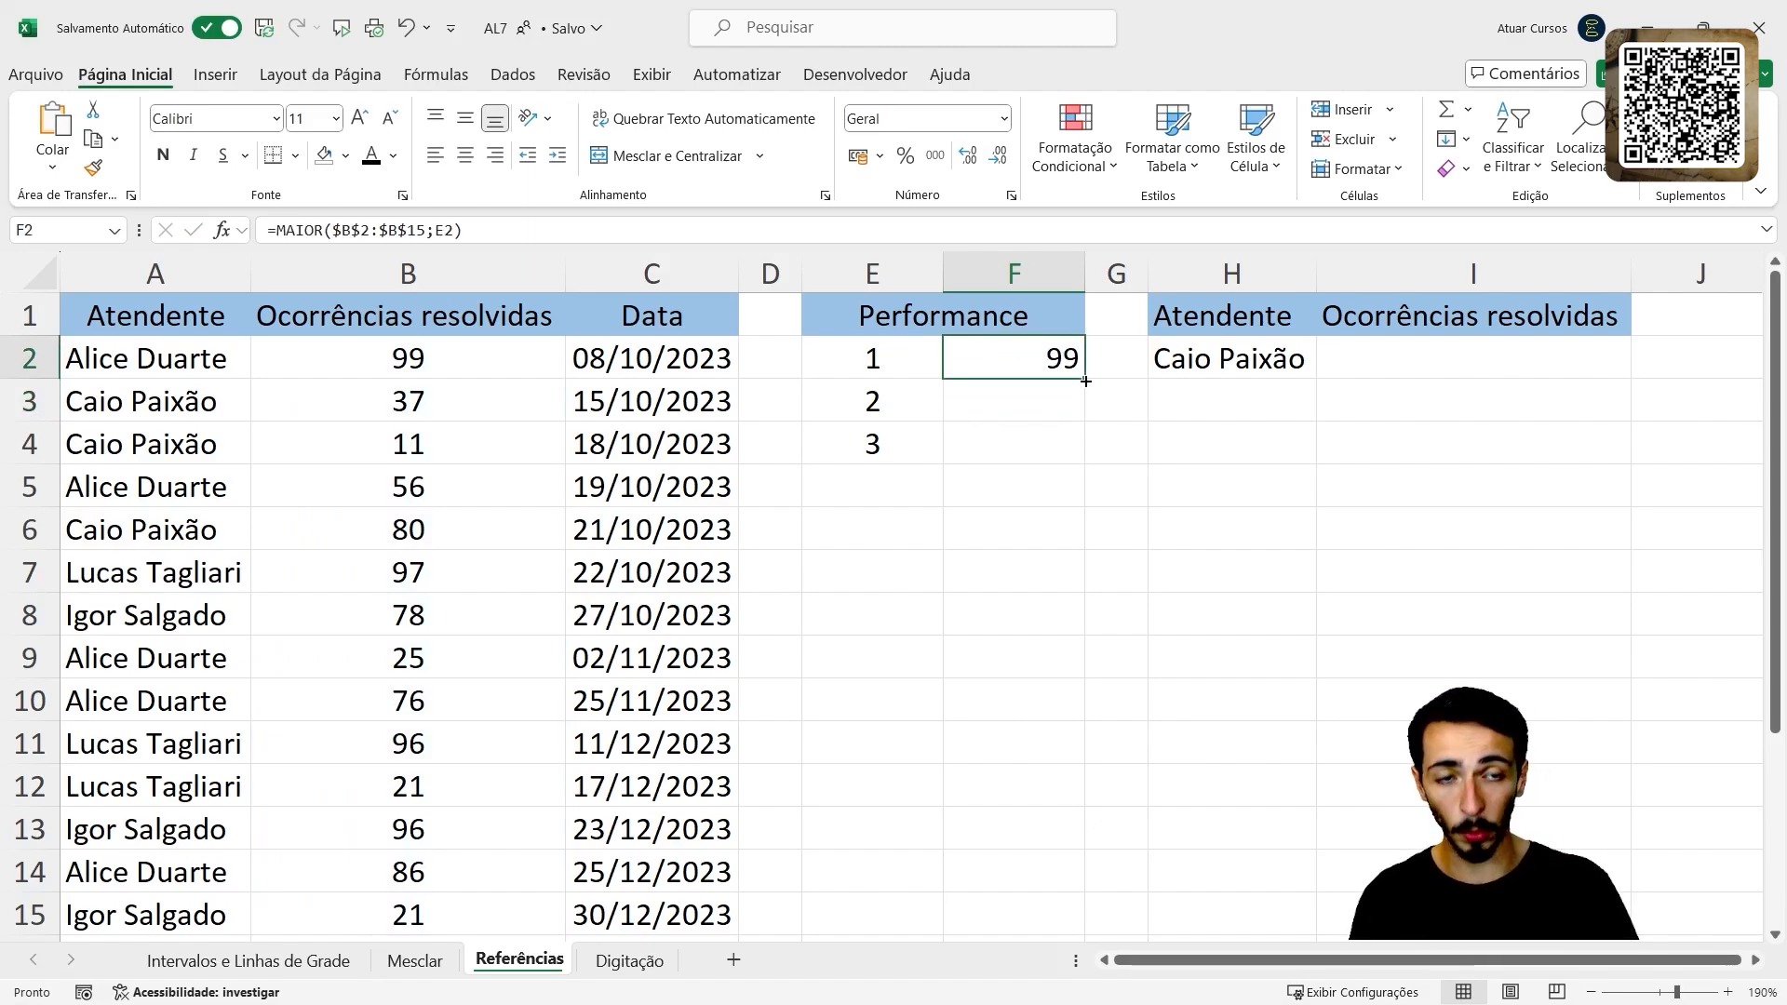
drag(1086, 381, 1084, 466)
click(1042, 409)
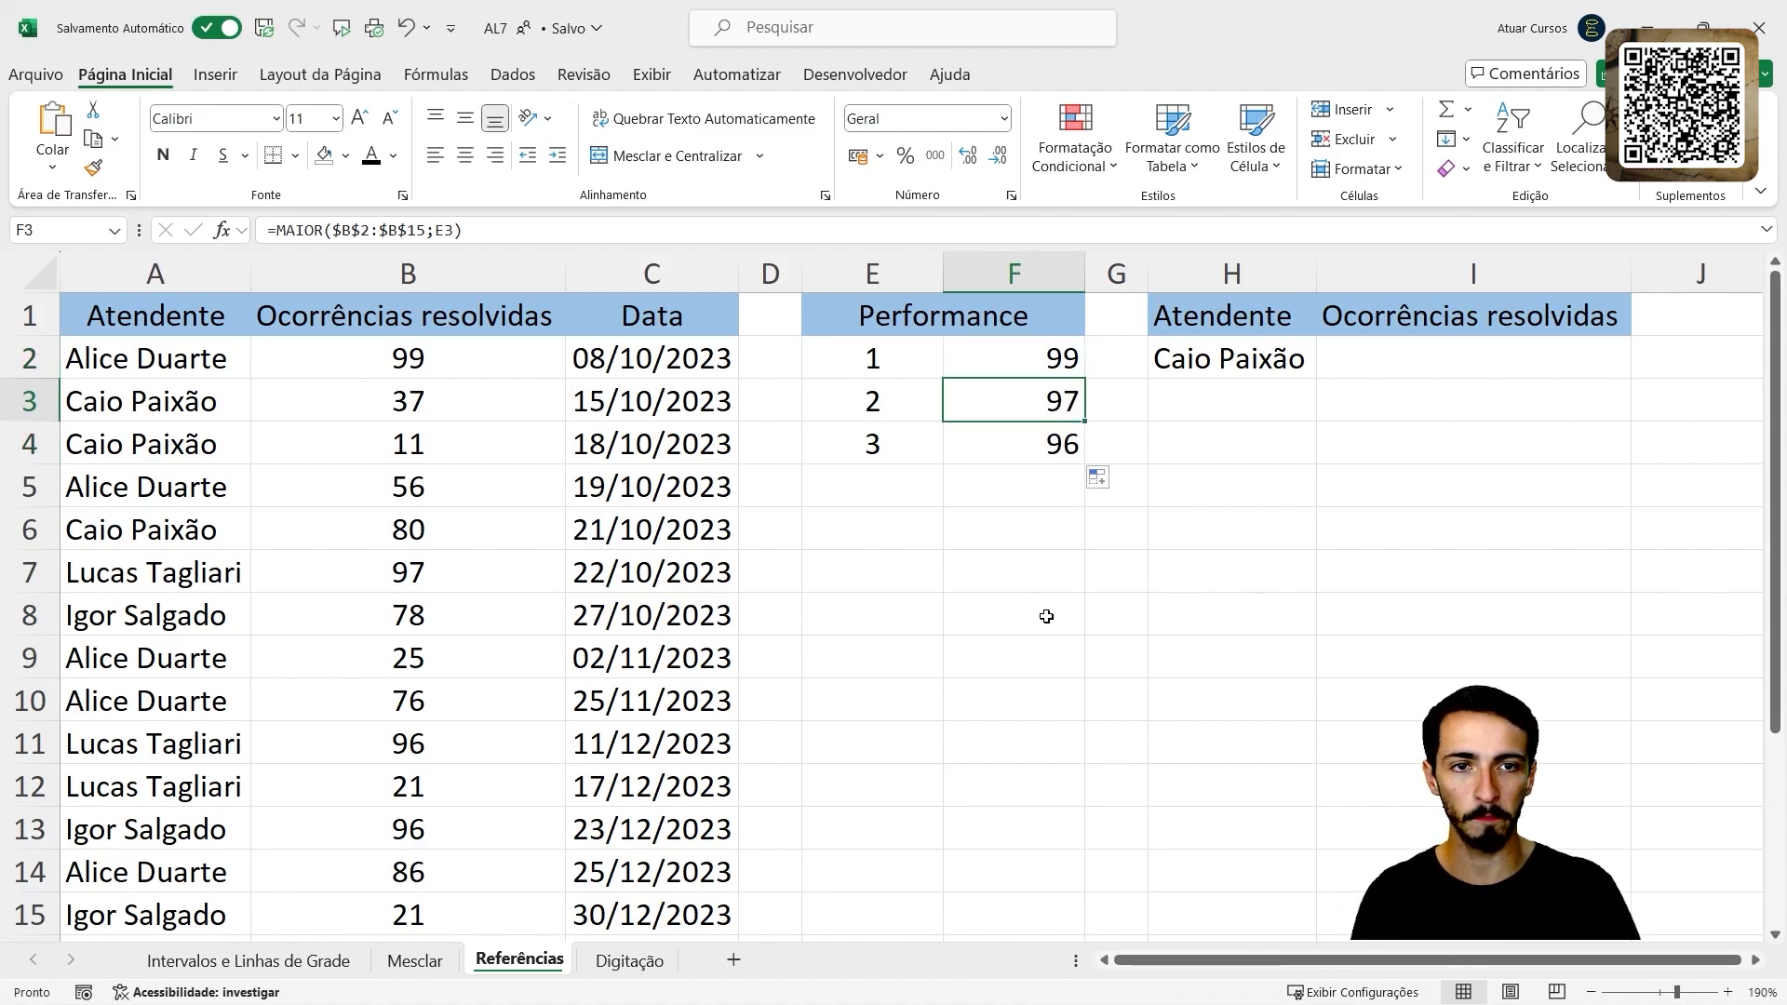
click(1049, 455)
- Compare the second and third ranked results with the highest values in the Ocorrências resolvidas column
scroll(447, 503, down, 1)
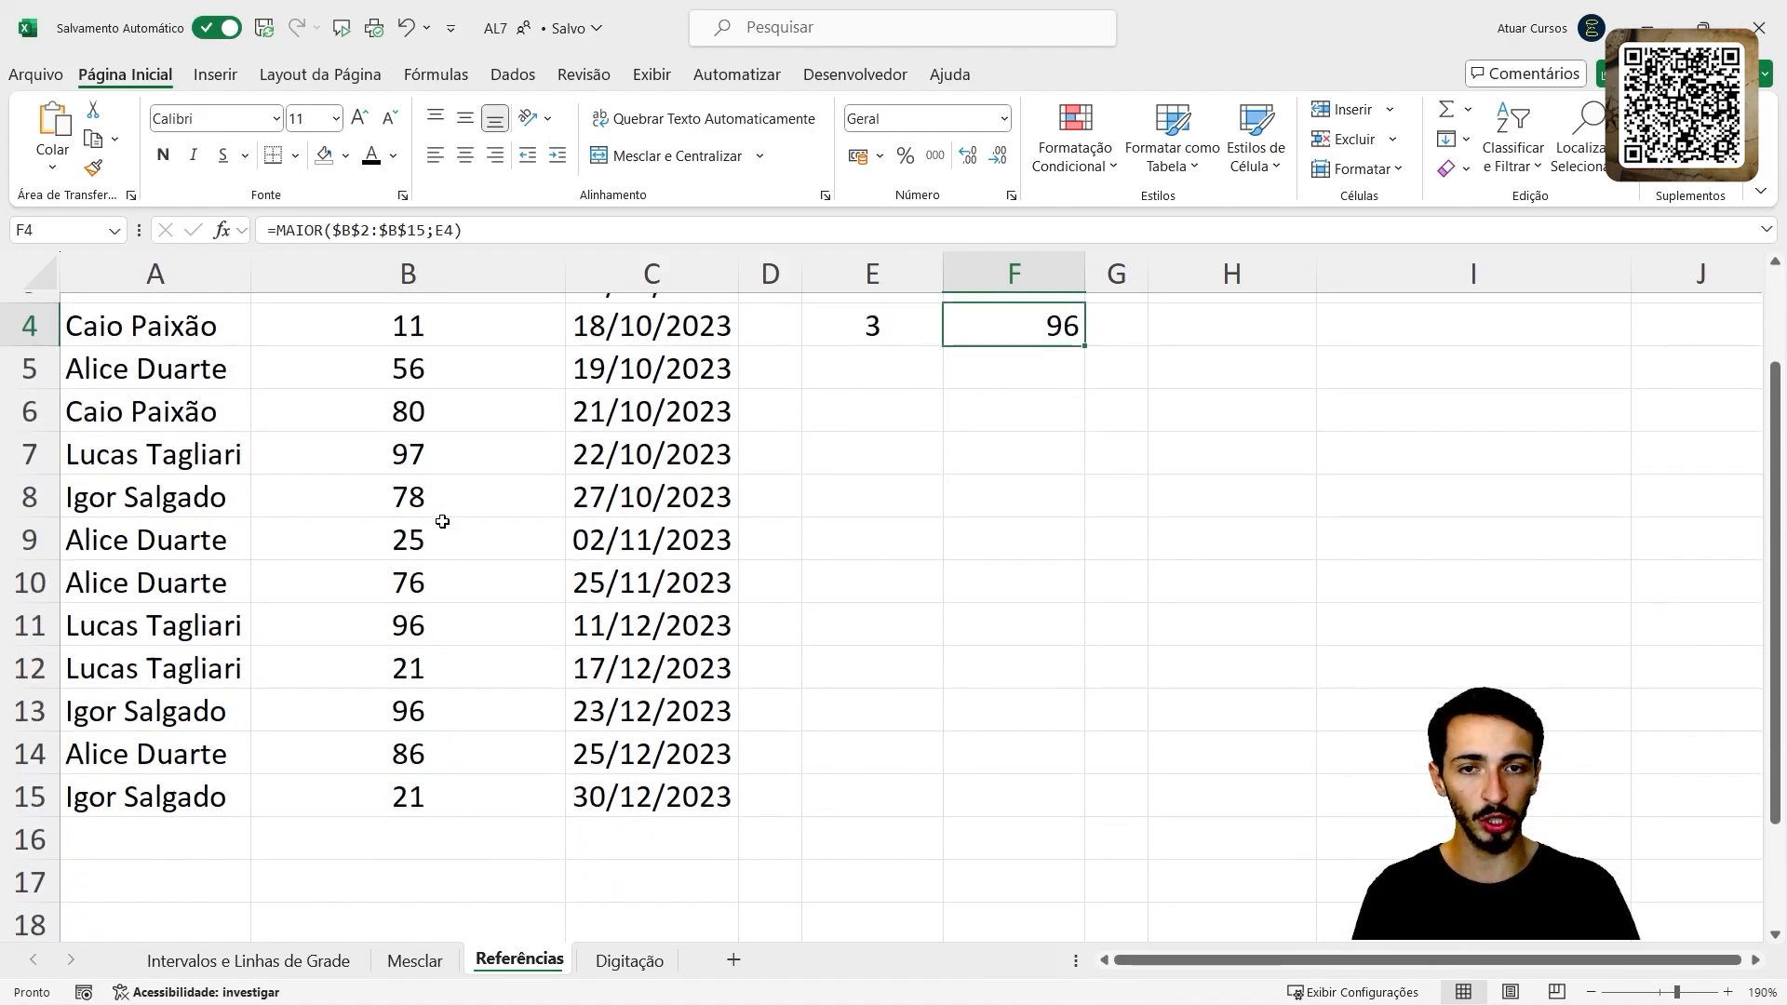
click(451, 429)
scroll(462, 447, up, 1)
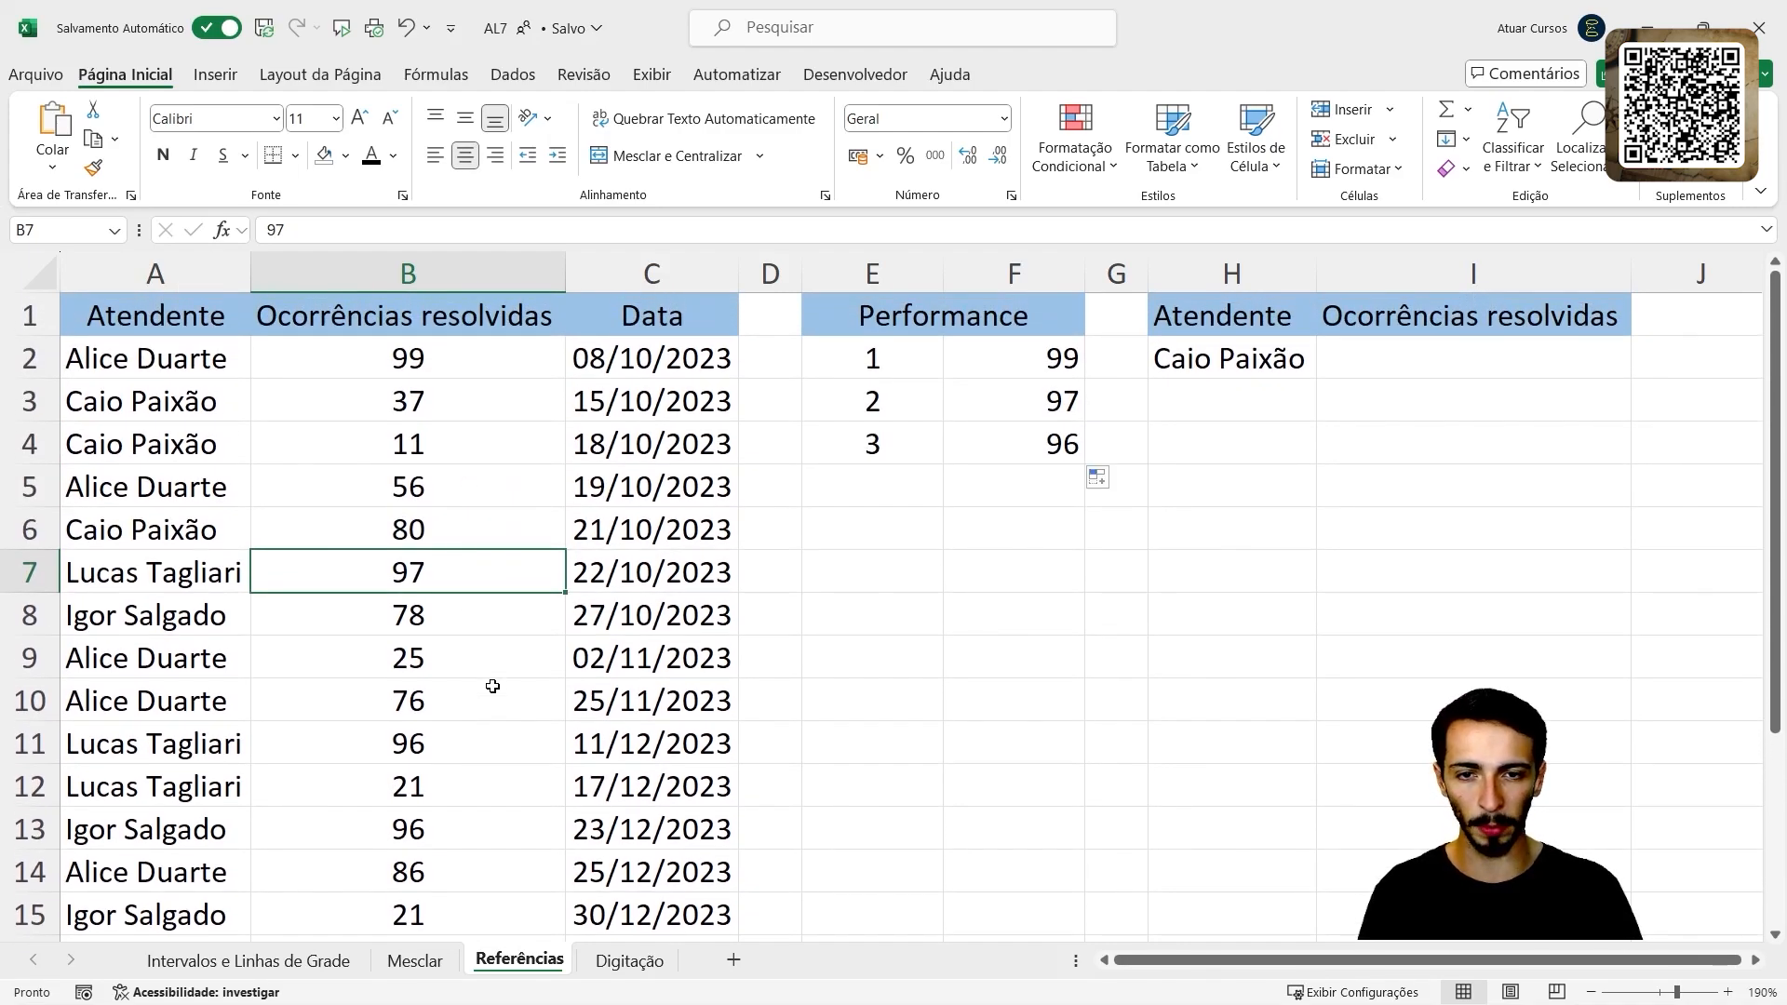
click(497, 734)
click(484, 828)
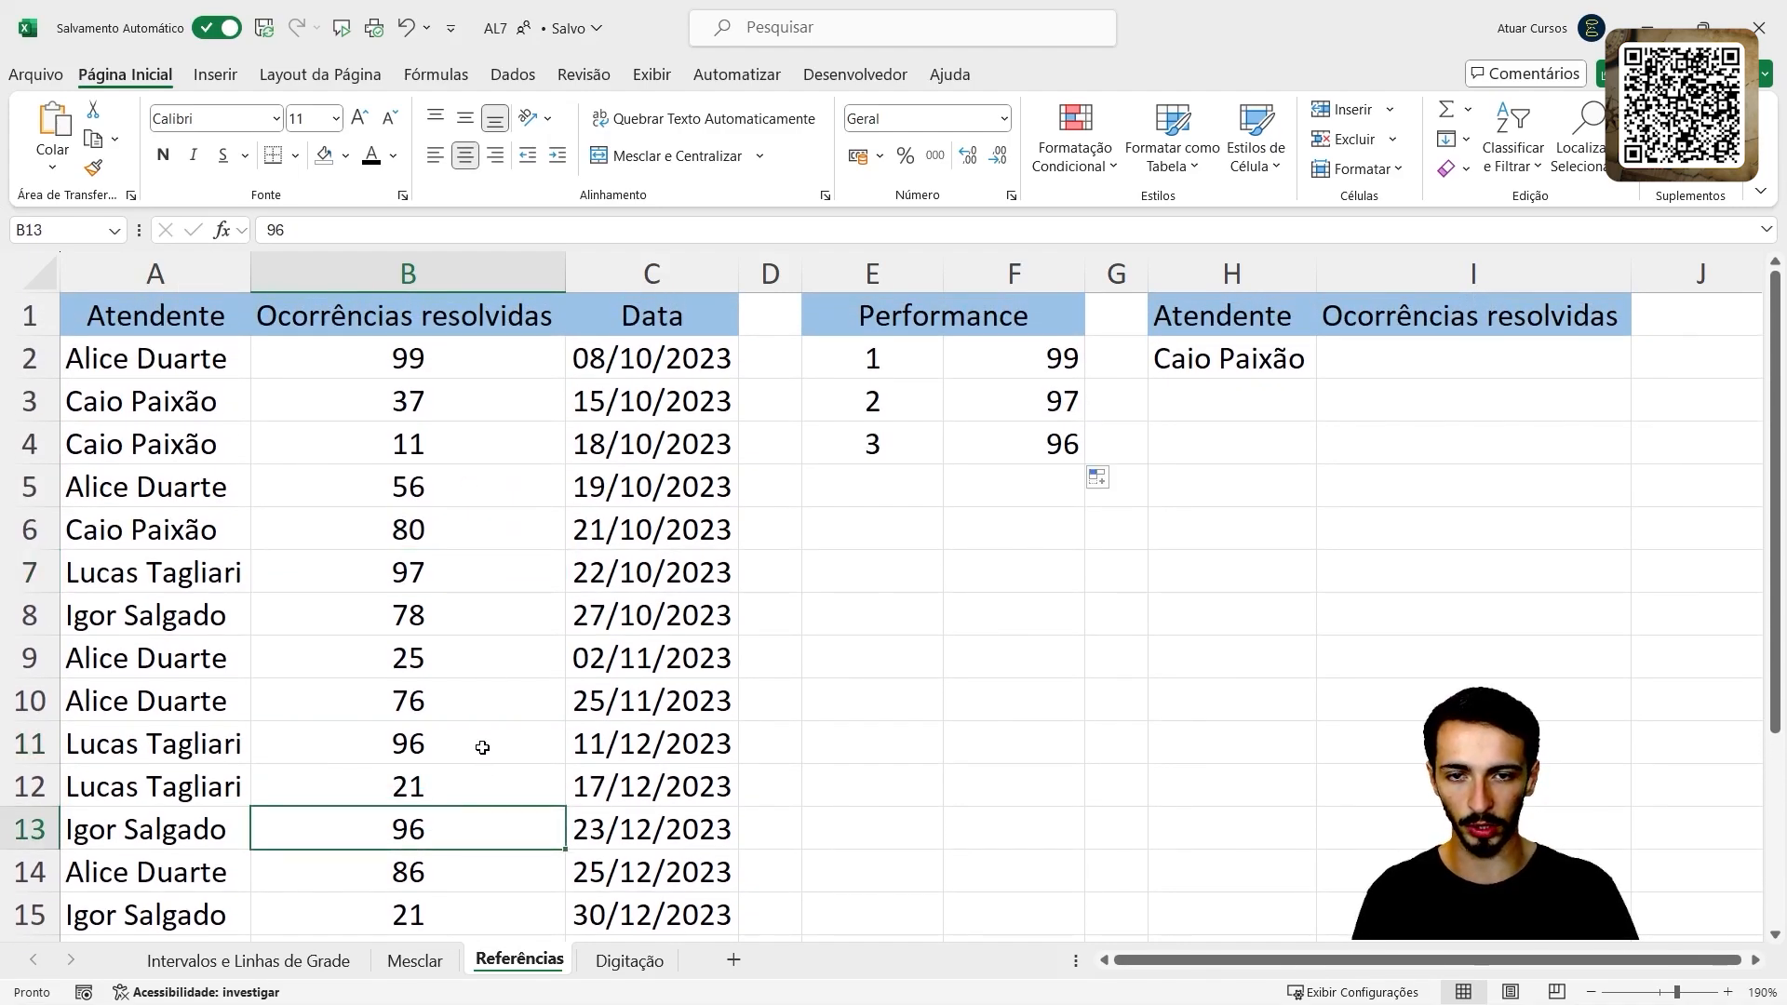
click(480, 745)
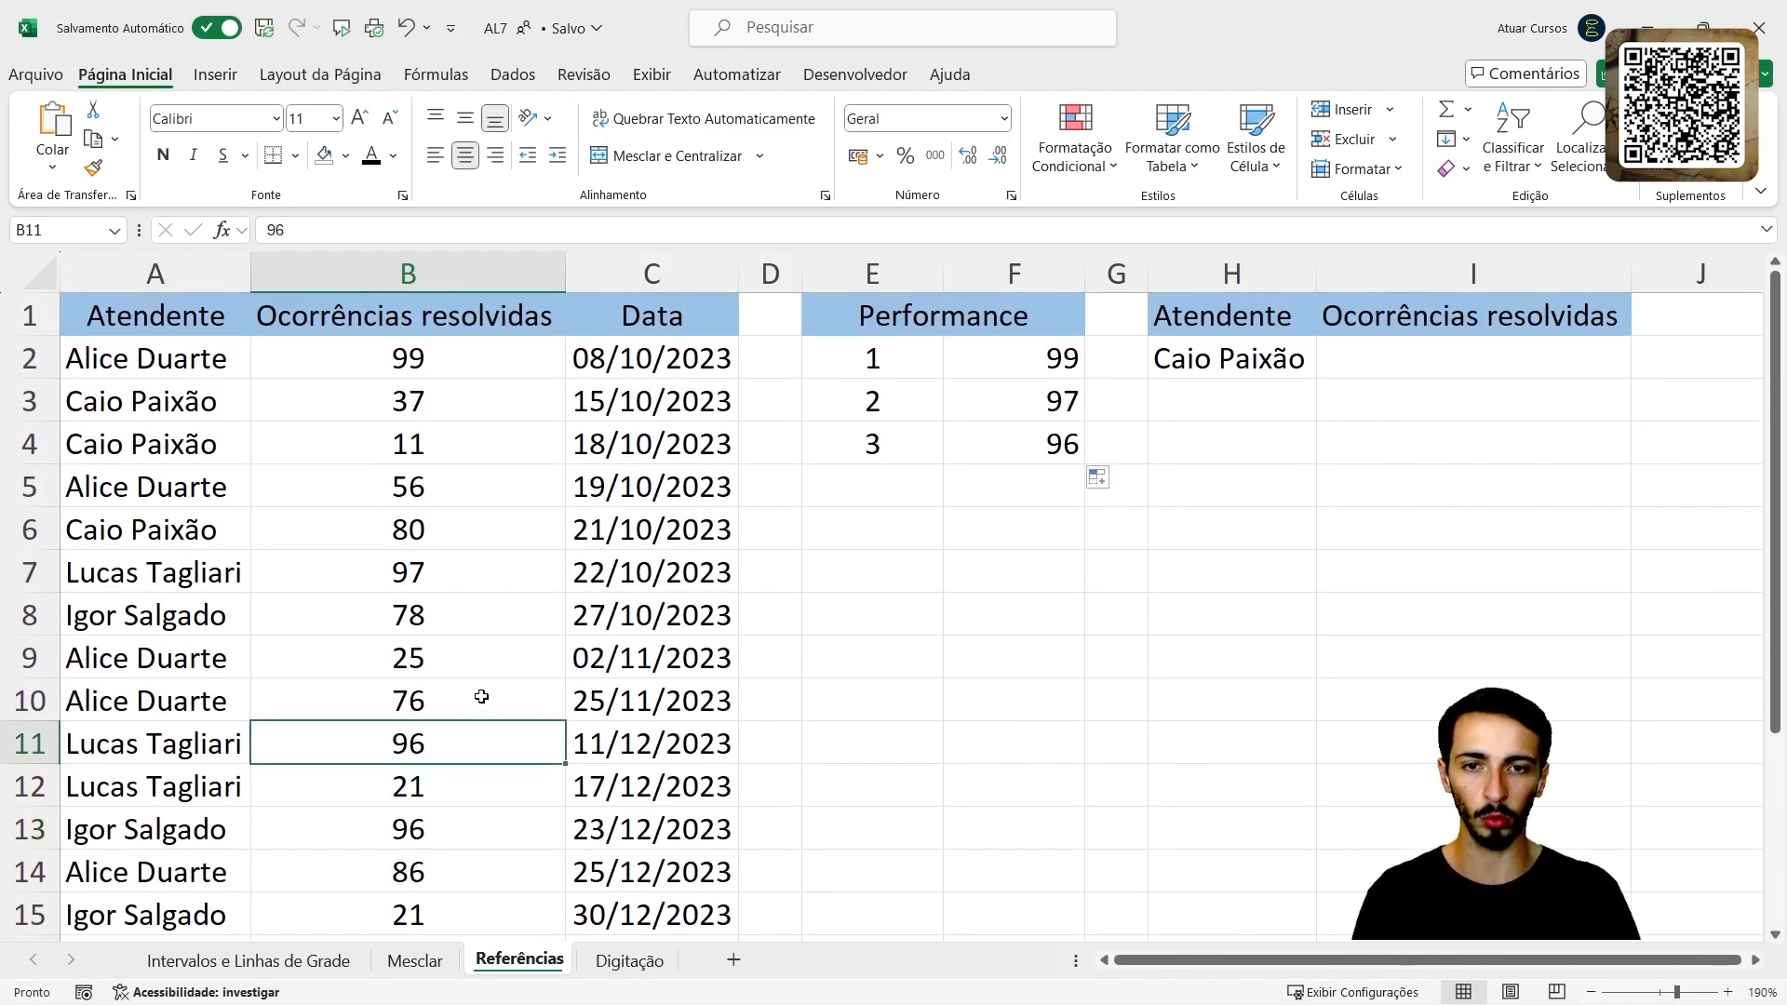
click(1029, 434)
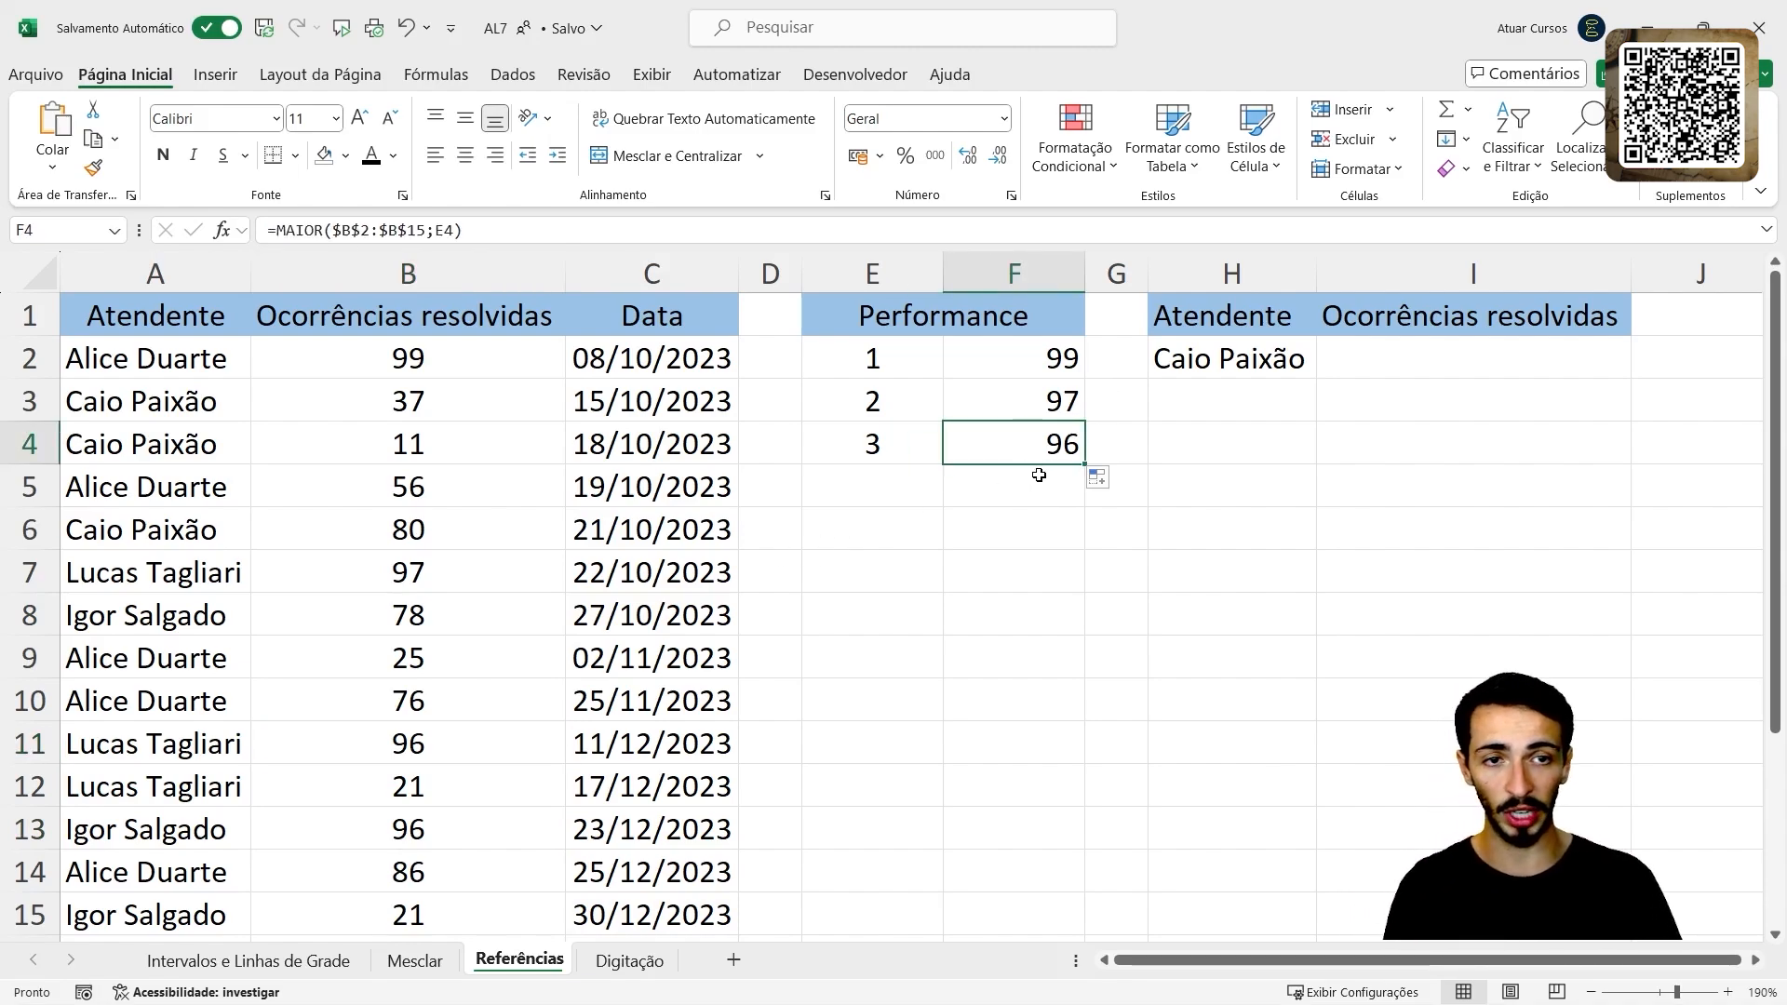
- Set the rank in E4 to 5 and inspect the MAIOR formula in F4
click(880, 445)
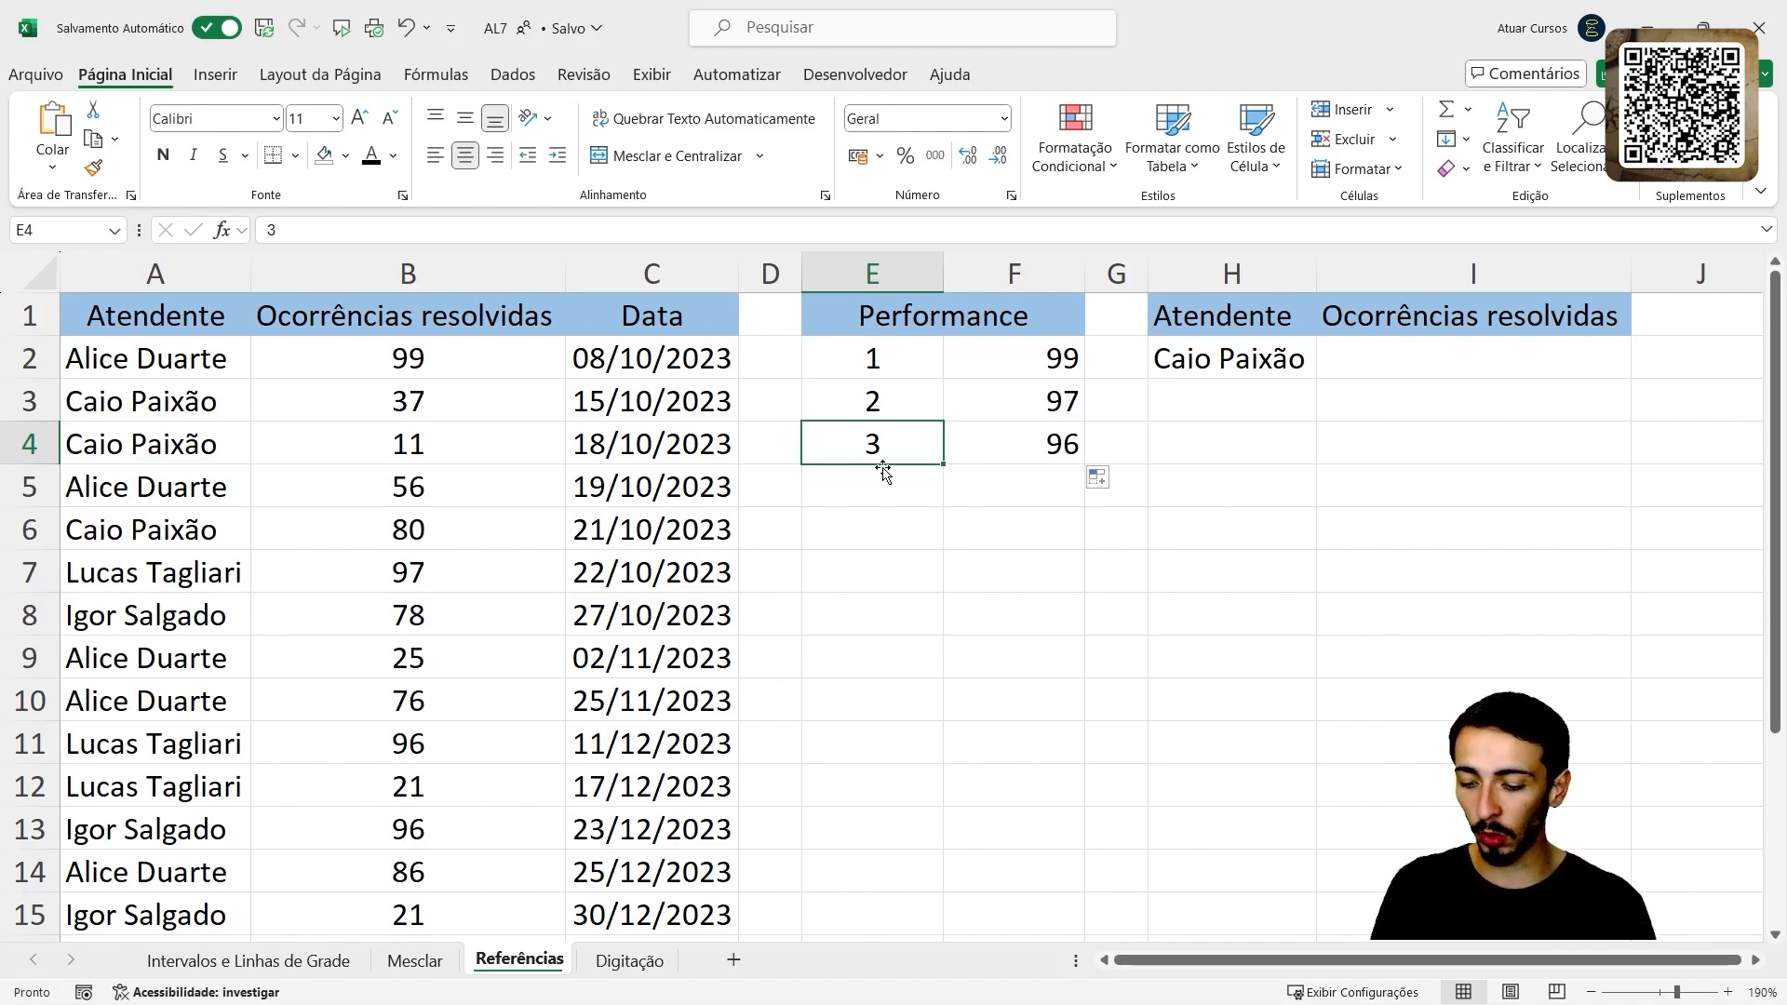
text(5)
key(Return)
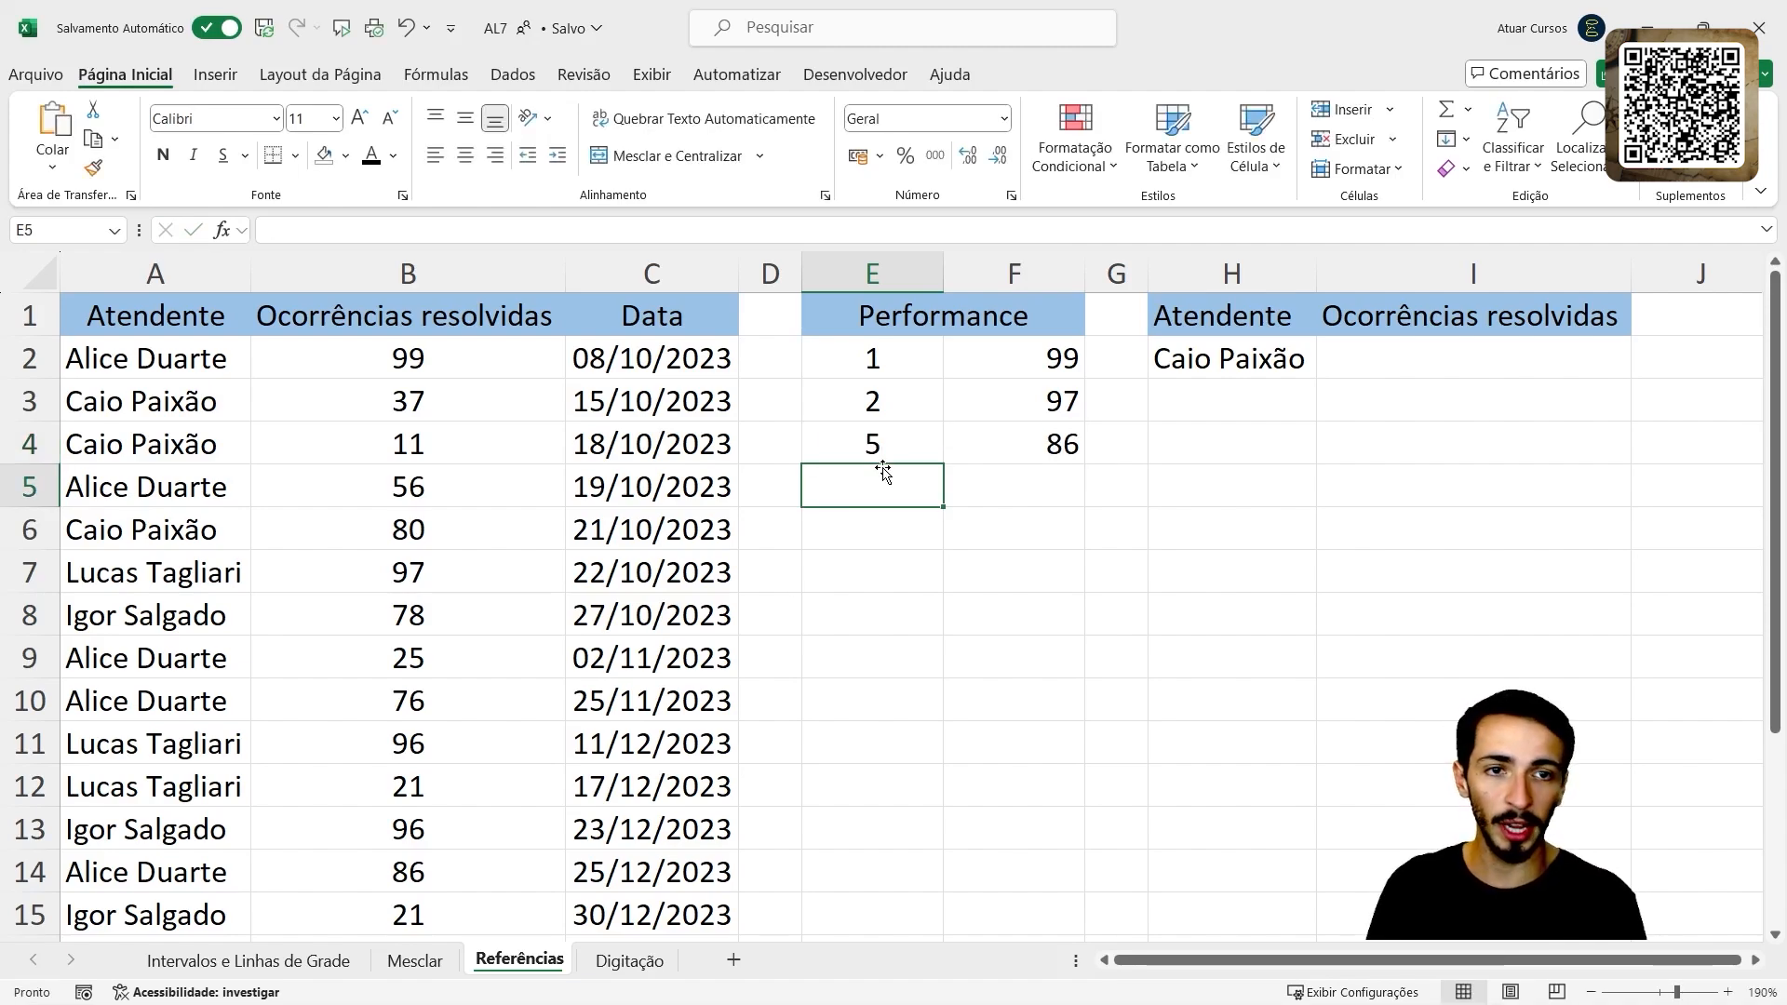
click(1069, 443)
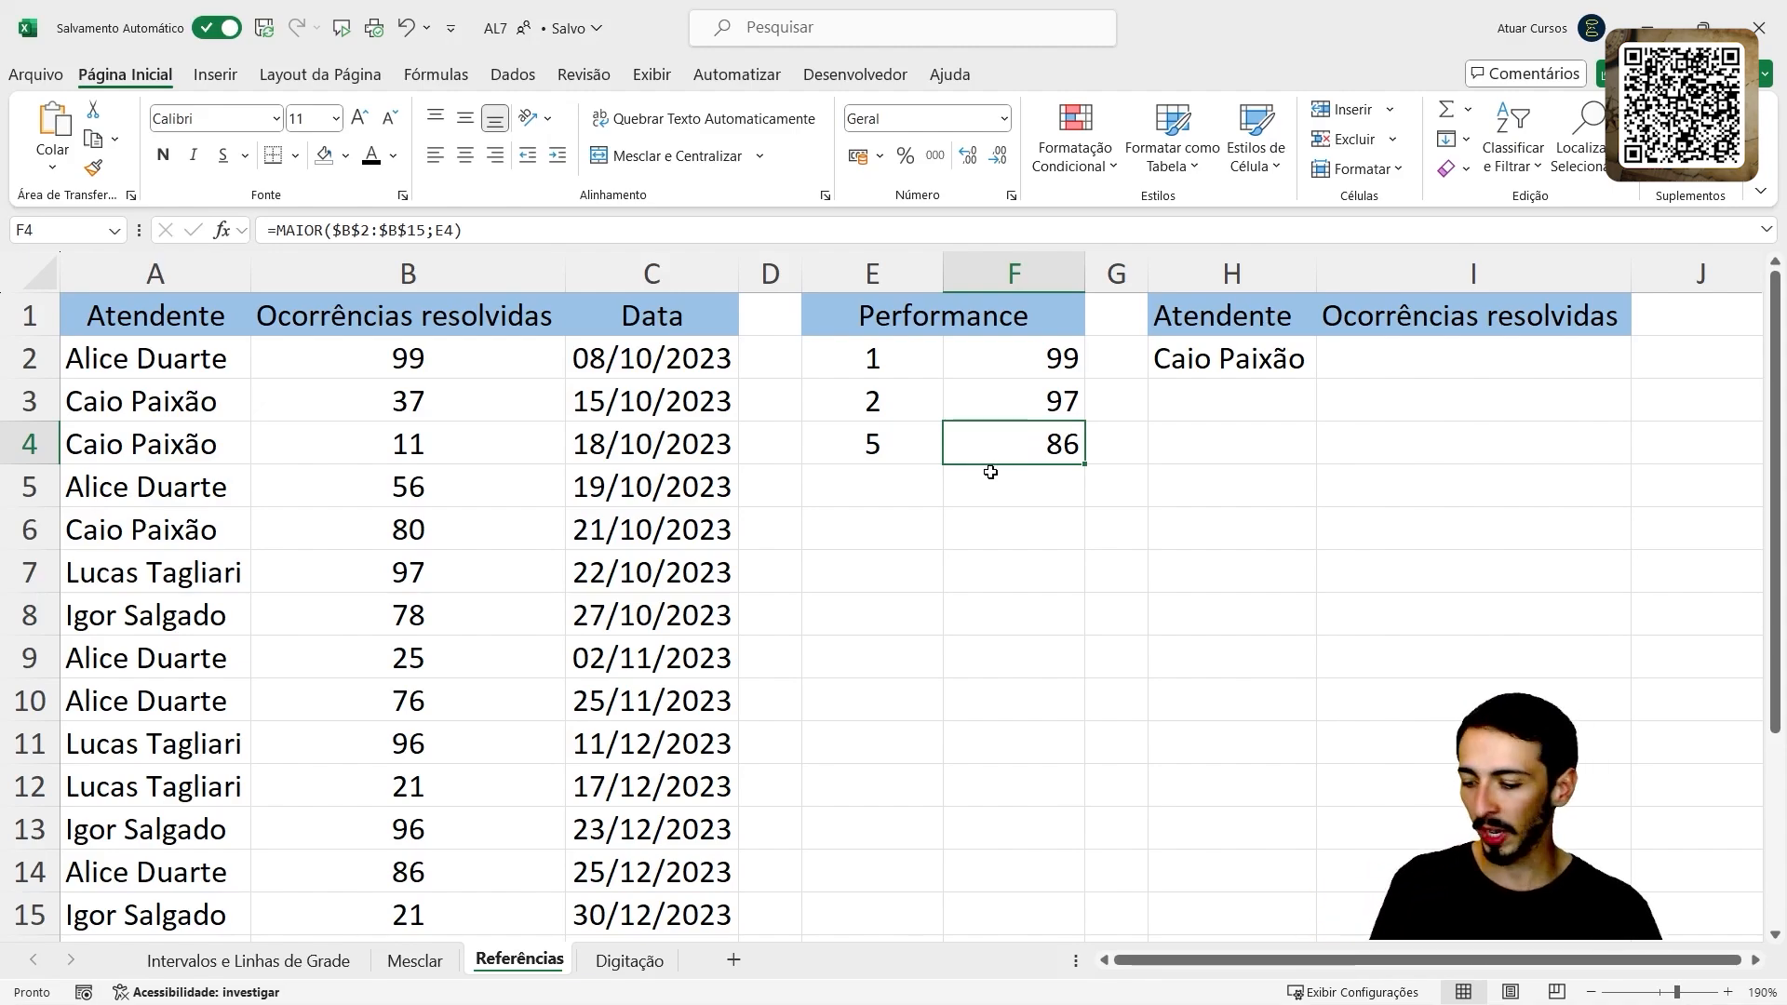
key(F2)
key(Escape)
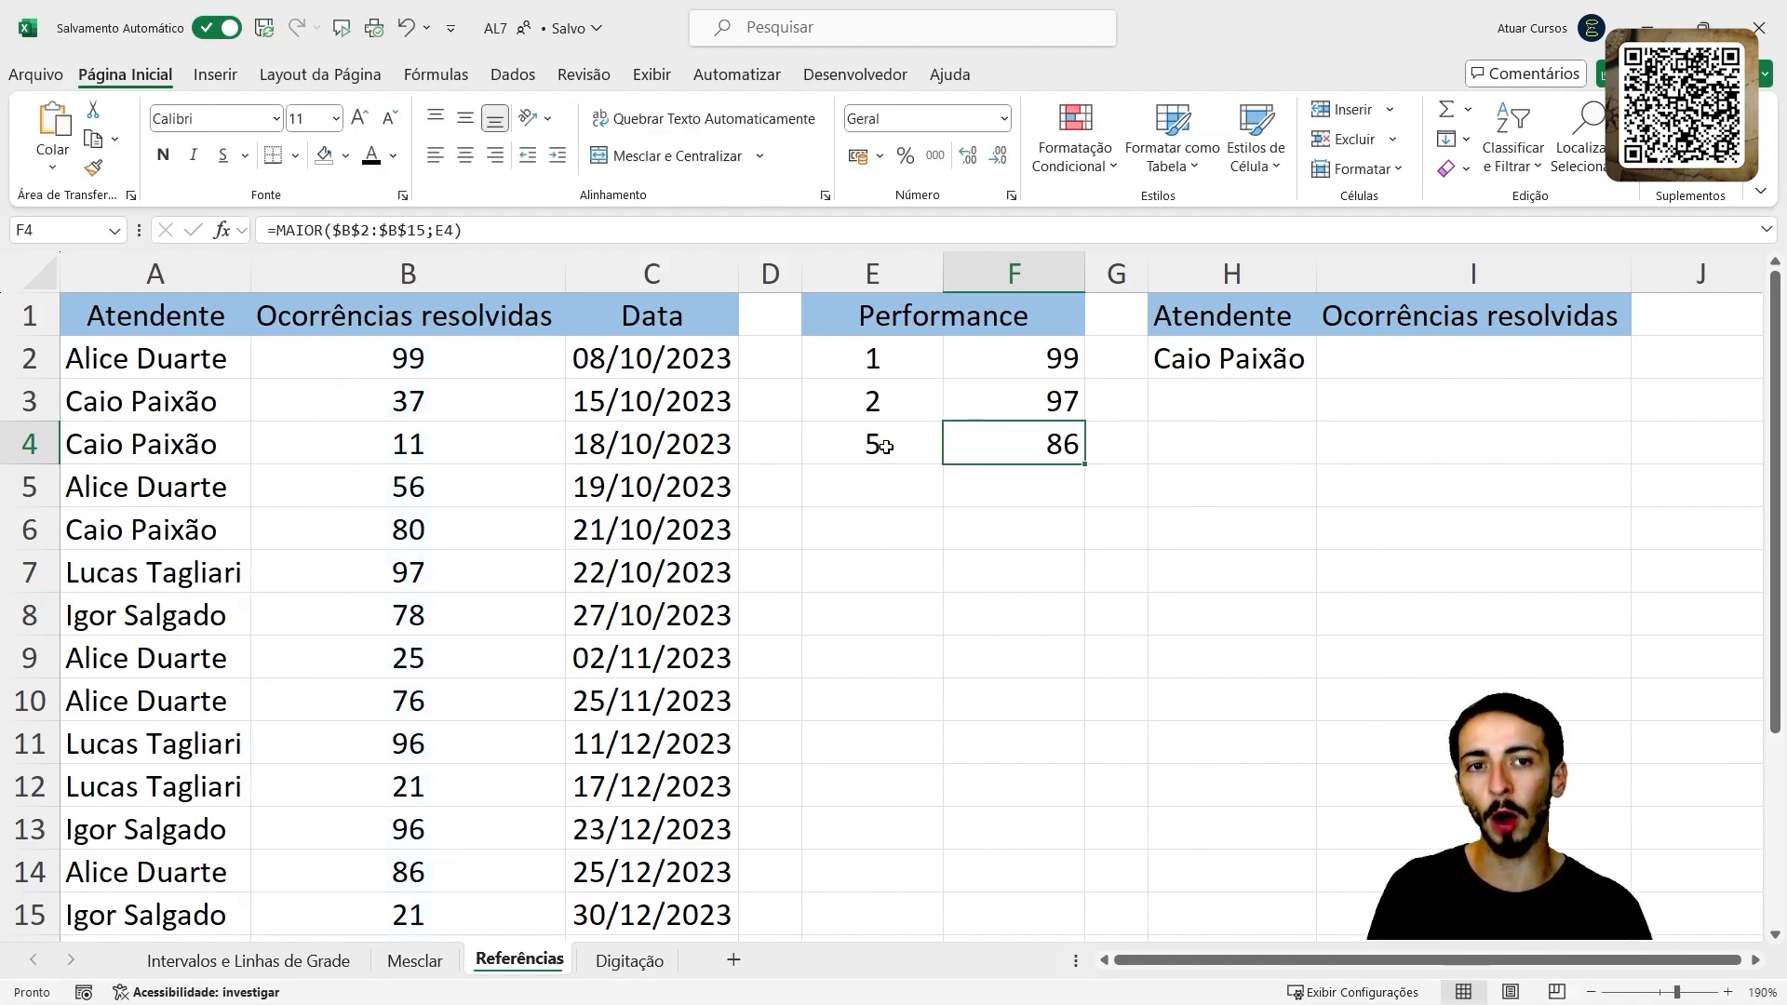
- Set the rank in E4 to 10 and check the result in F4
click(886, 449)
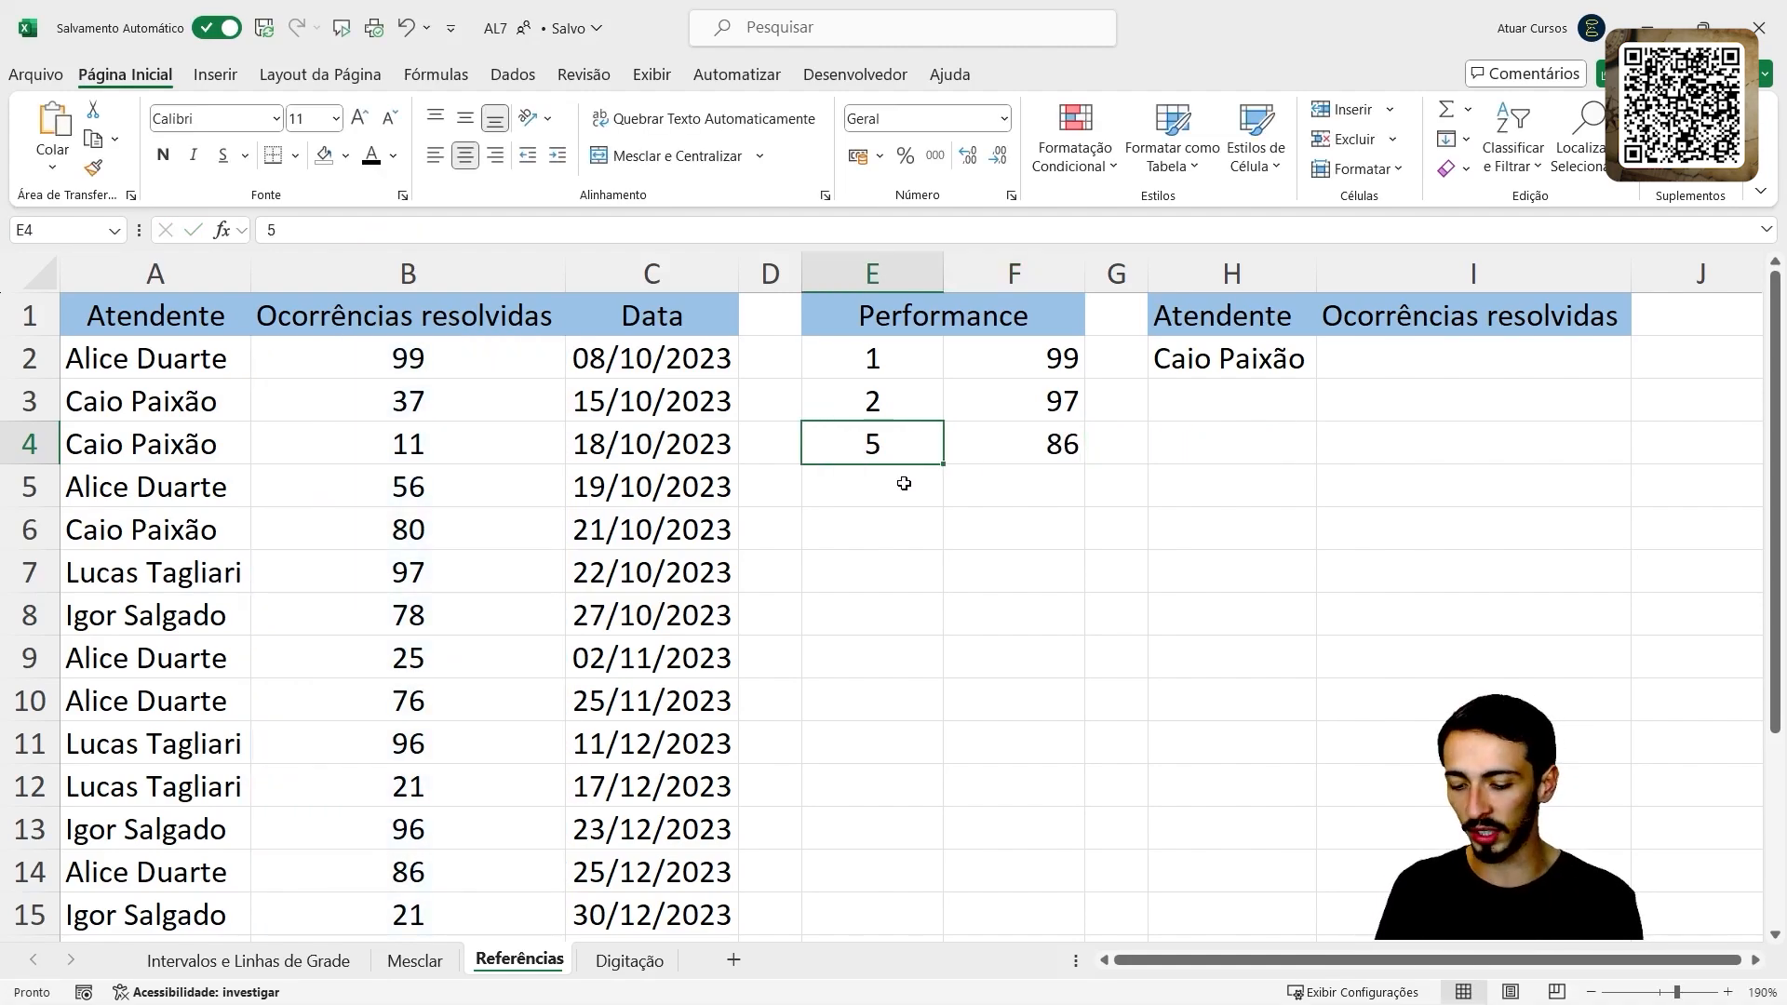
text(10)
key(Return)
click(1054, 440)
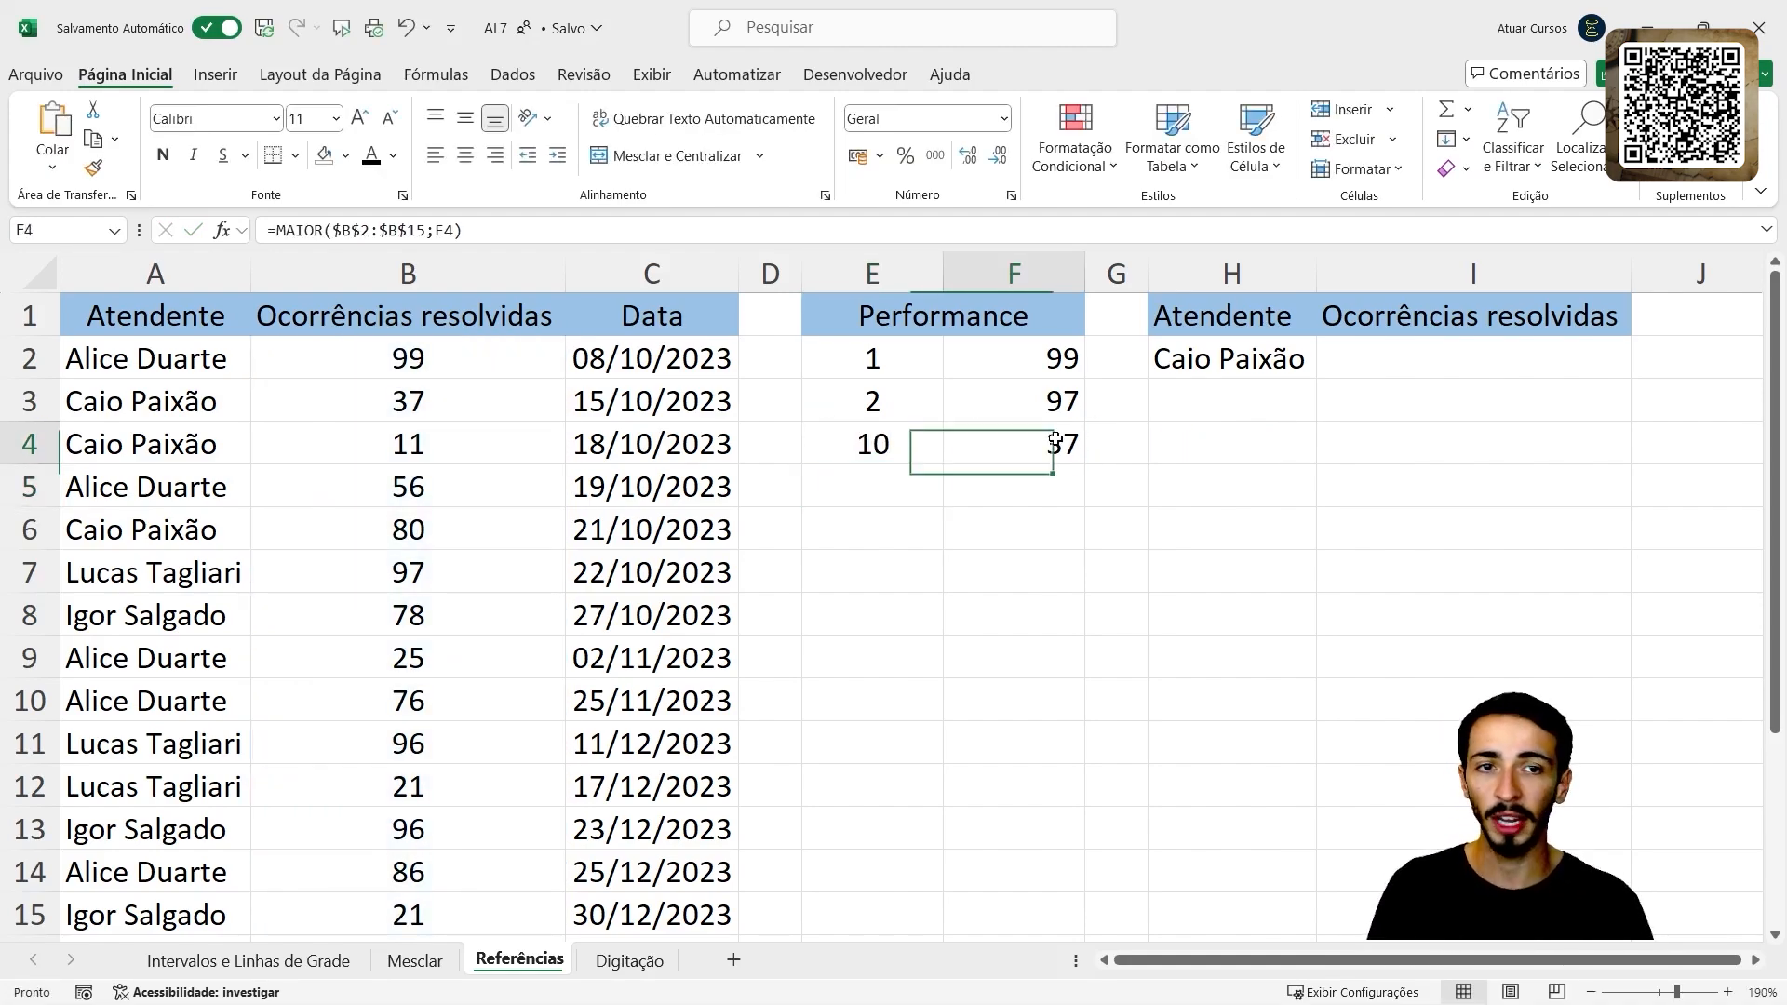
- Set the rank in E4 back to 3 and review the F4 formula and the ranks in E2:E4
click(901, 448)
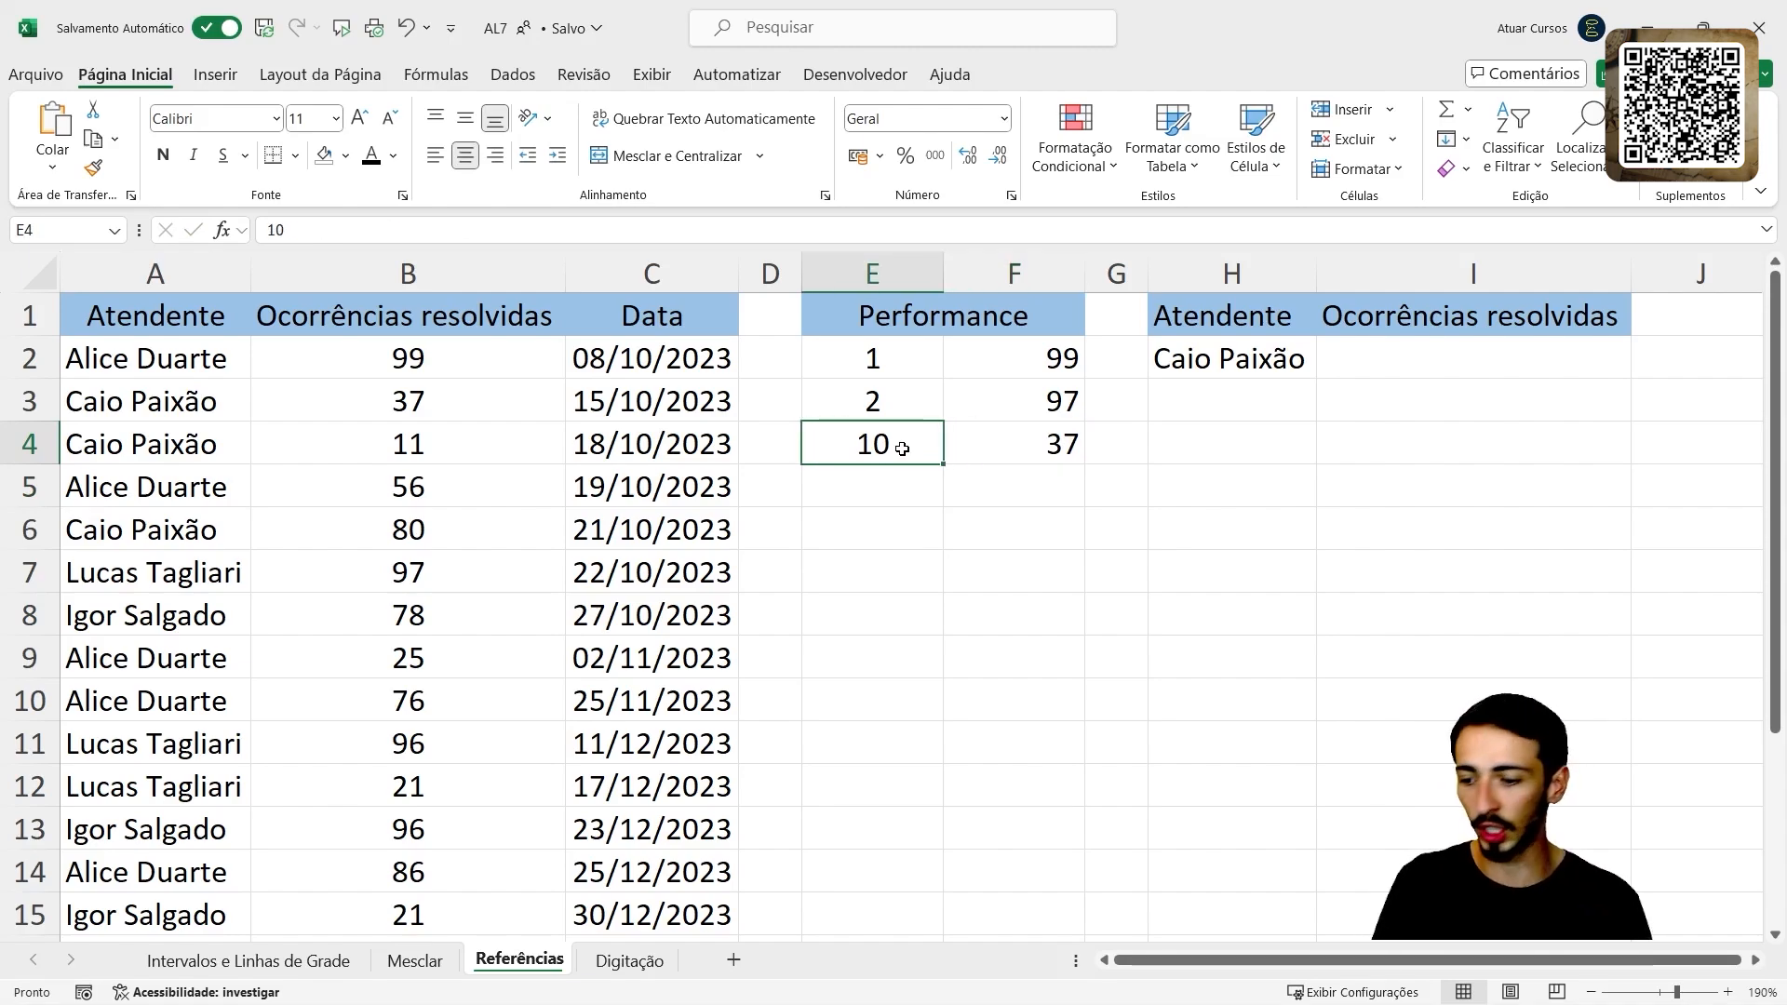
text(3)
key(Return)
click(1054, 444)
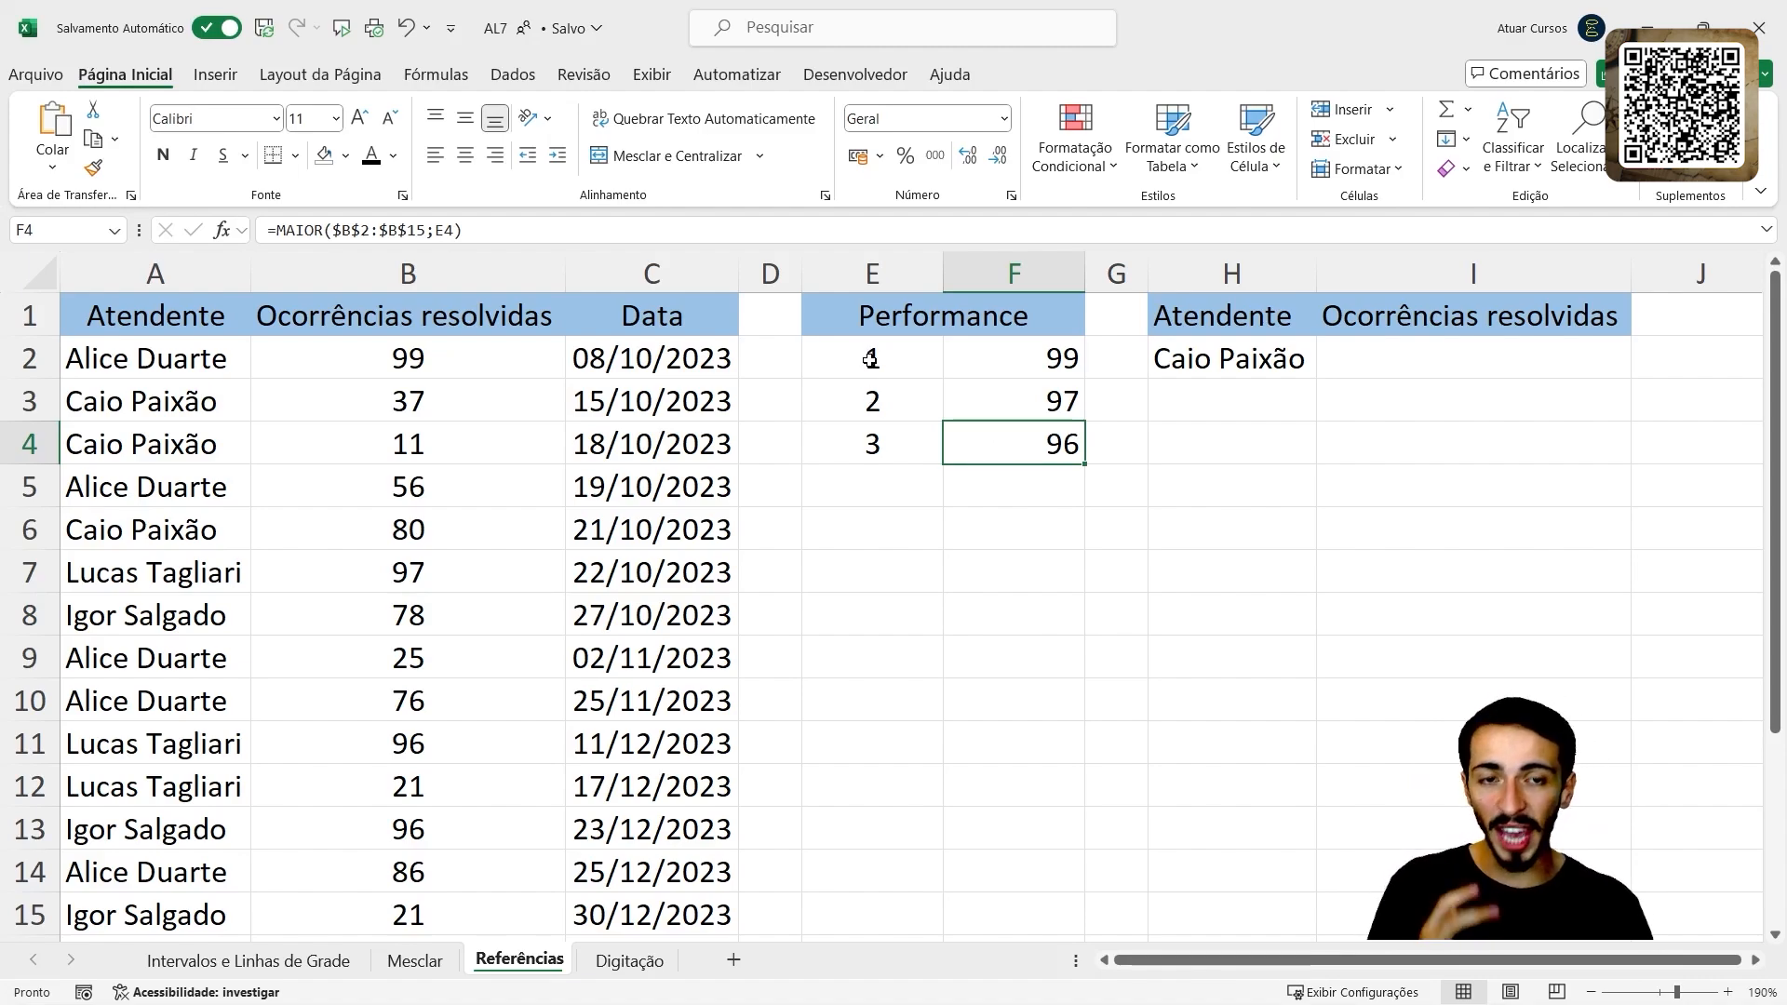
drag(870, 359, 872, 444)
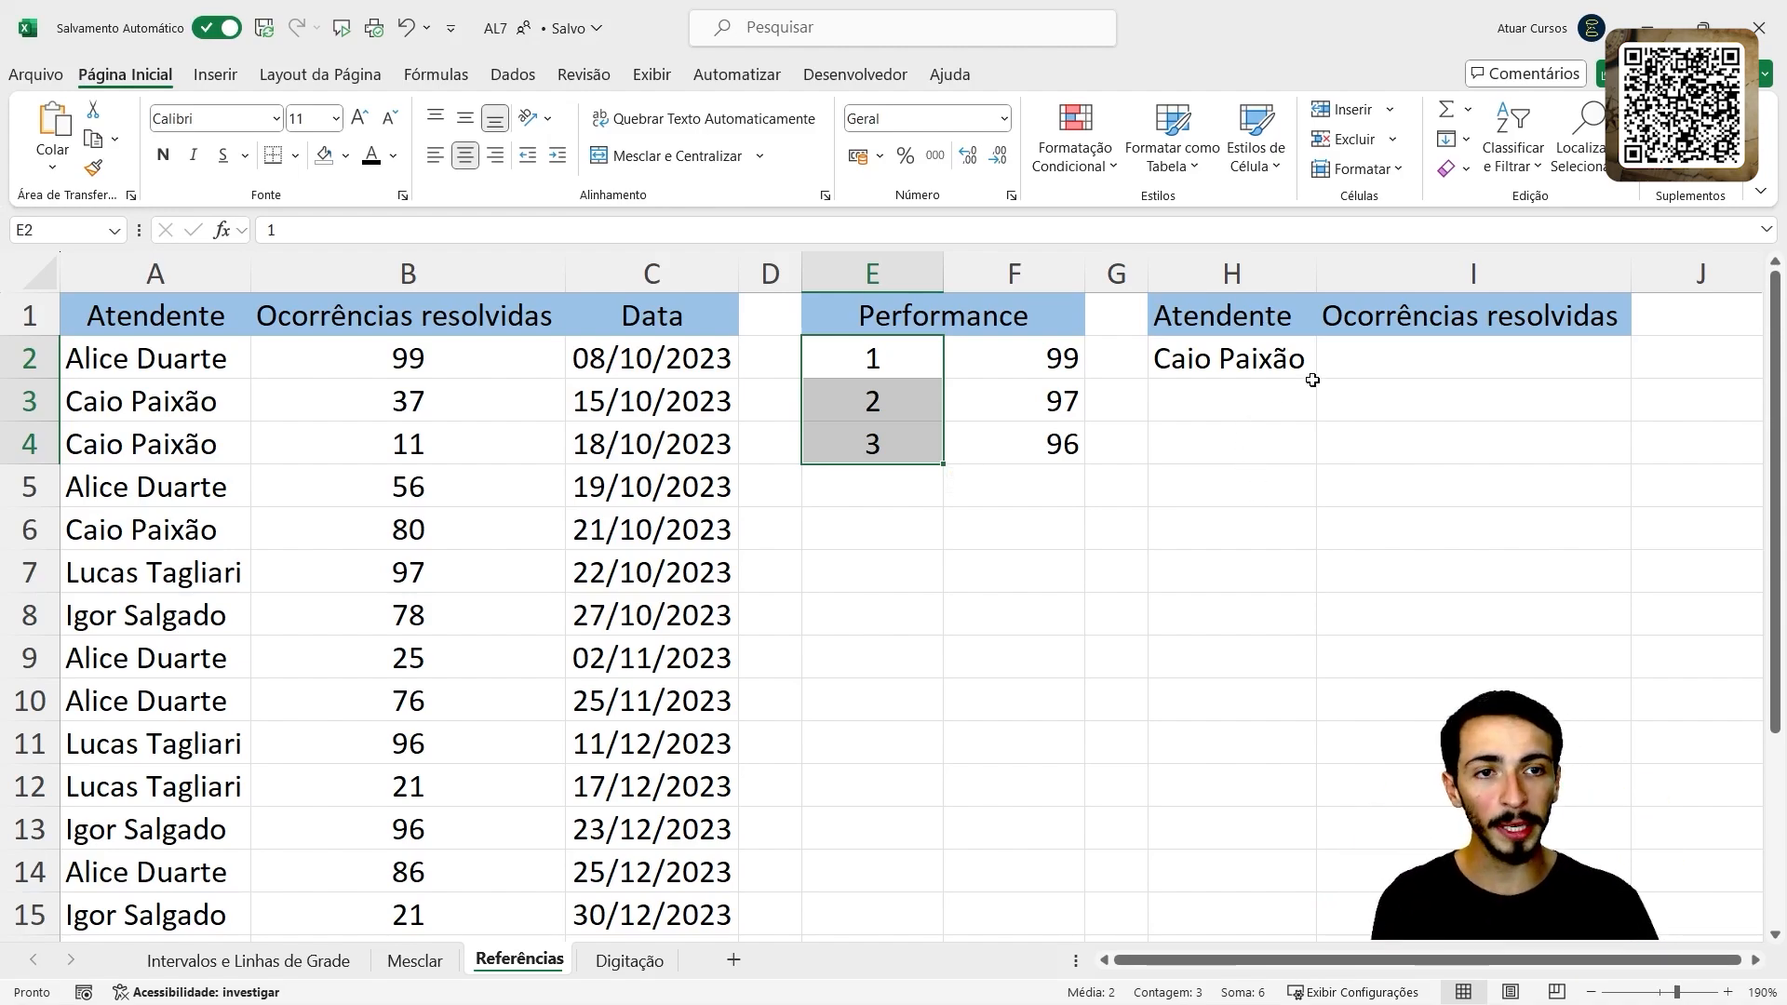
- Enter the formula =SOMASE(A2:A15;H2;B2:B15) in I2 to total the resolved occurrences of the attendant in H2
click(1338, 364)
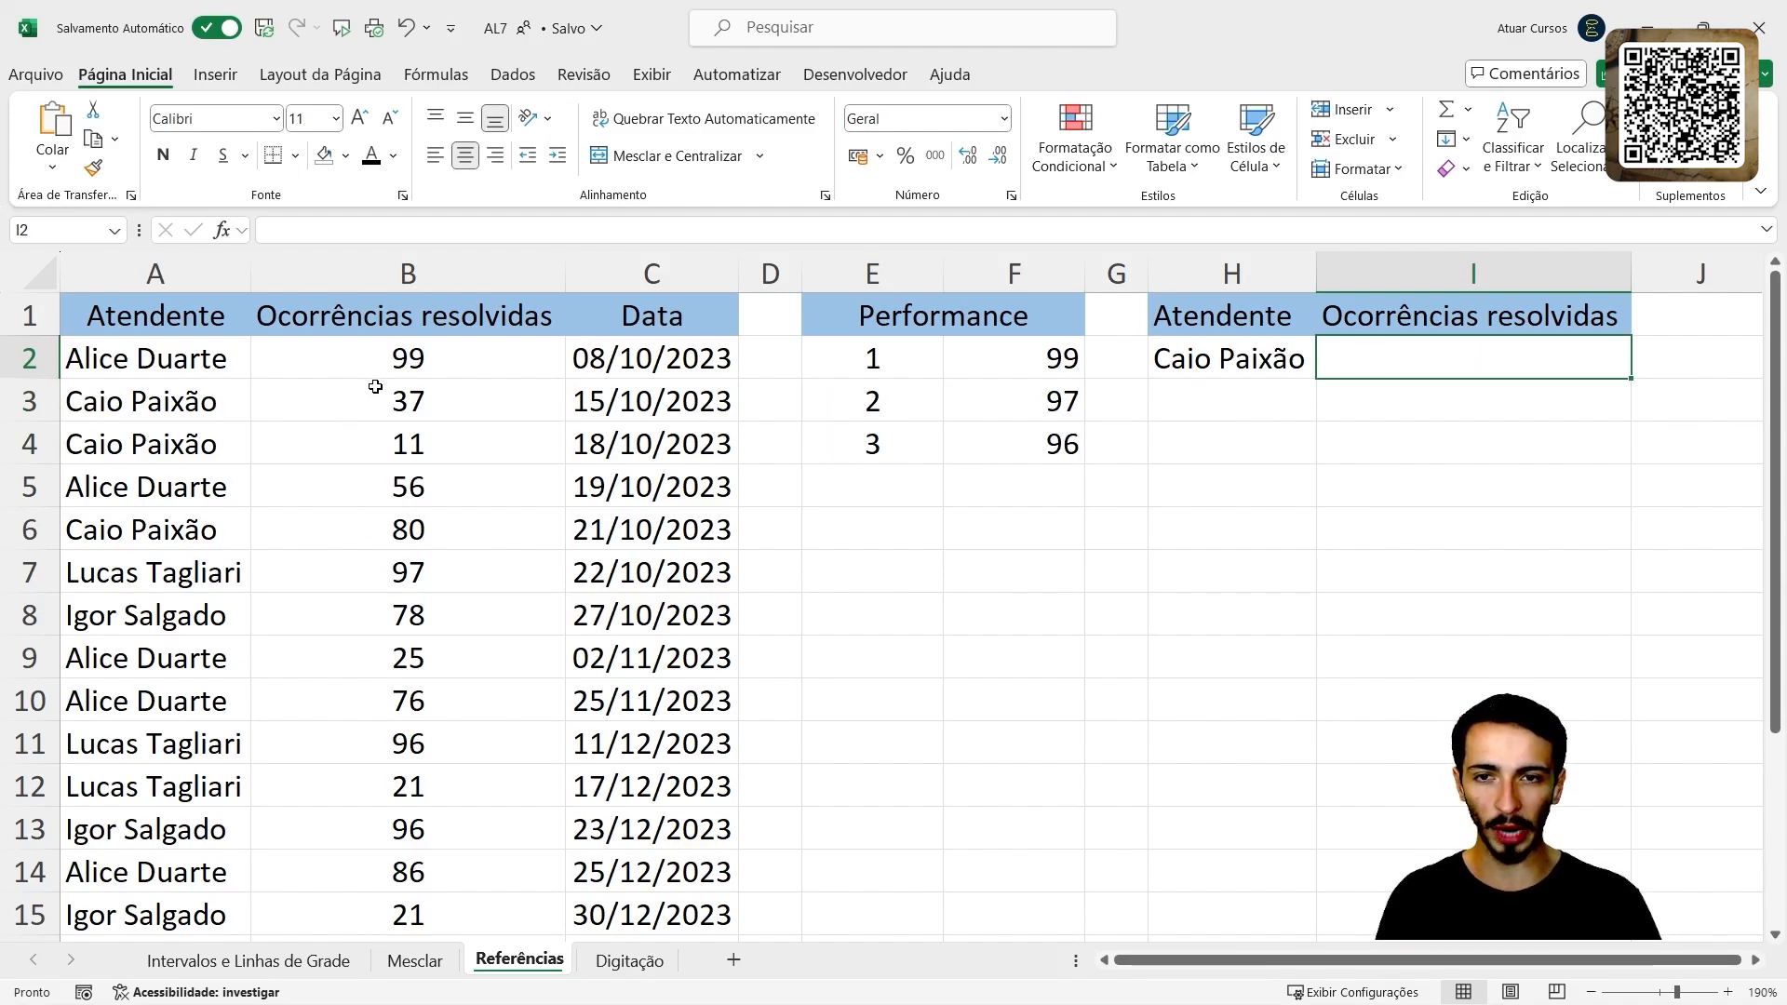
drag(369, 357, 411, 931)
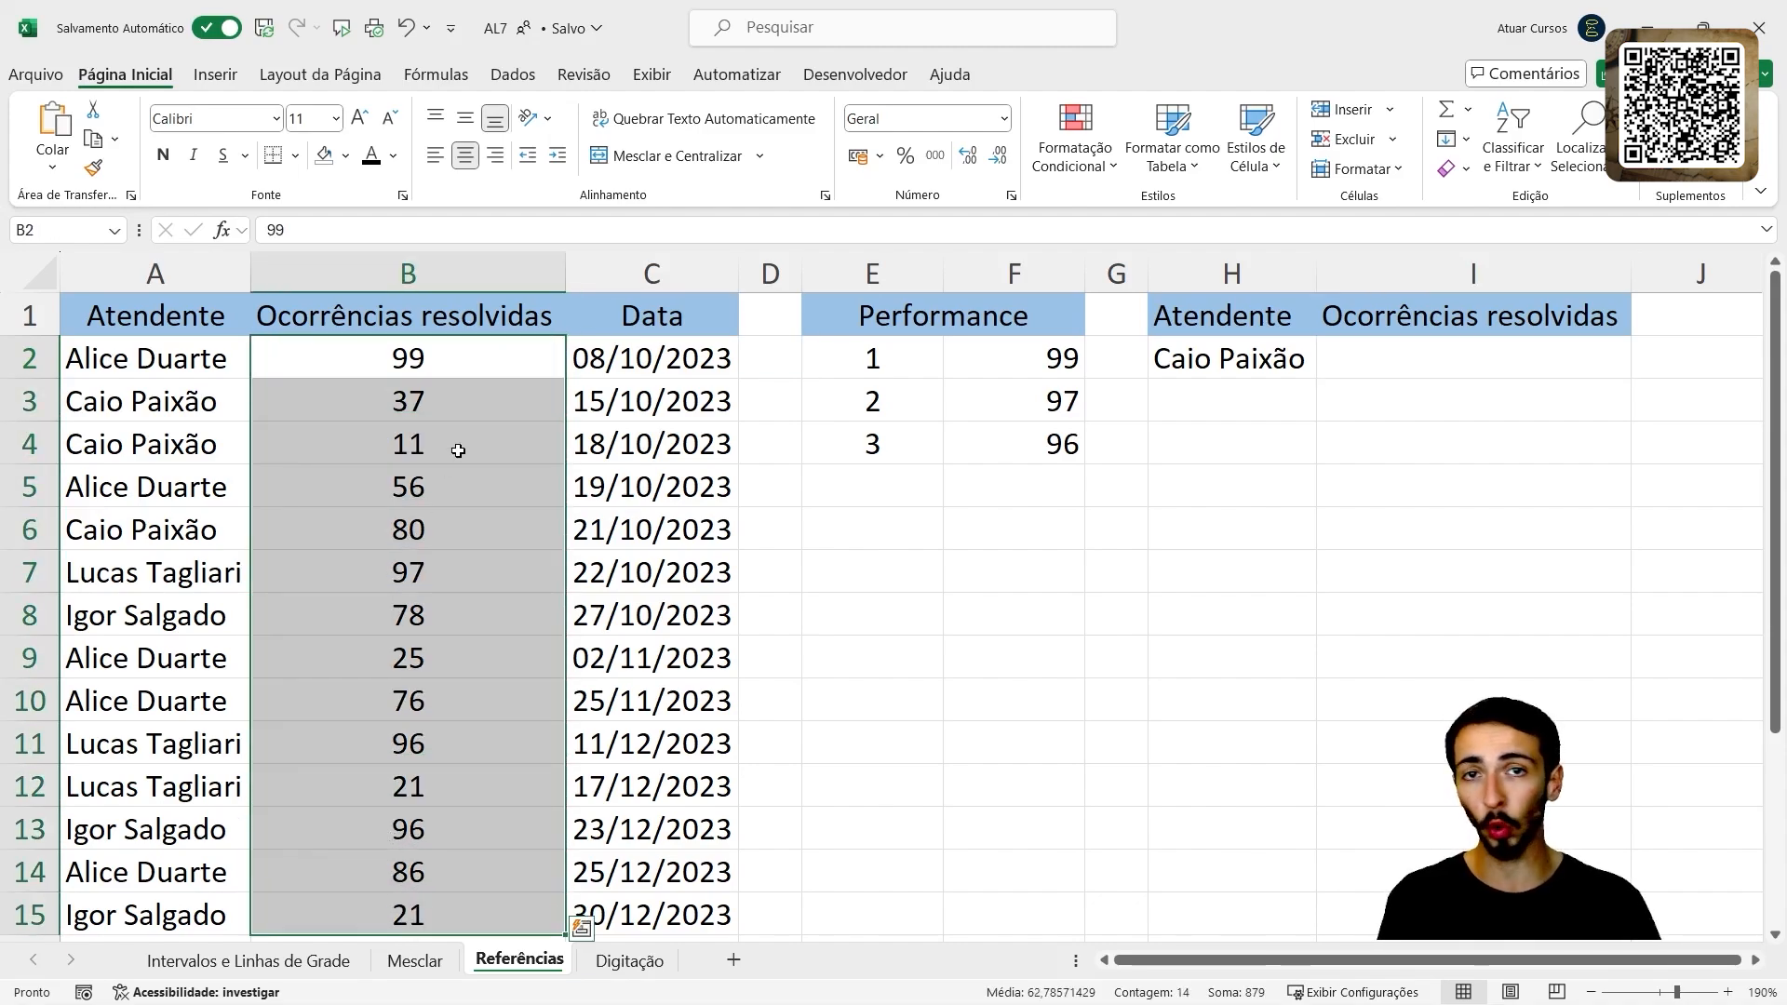
click(1426, 354)
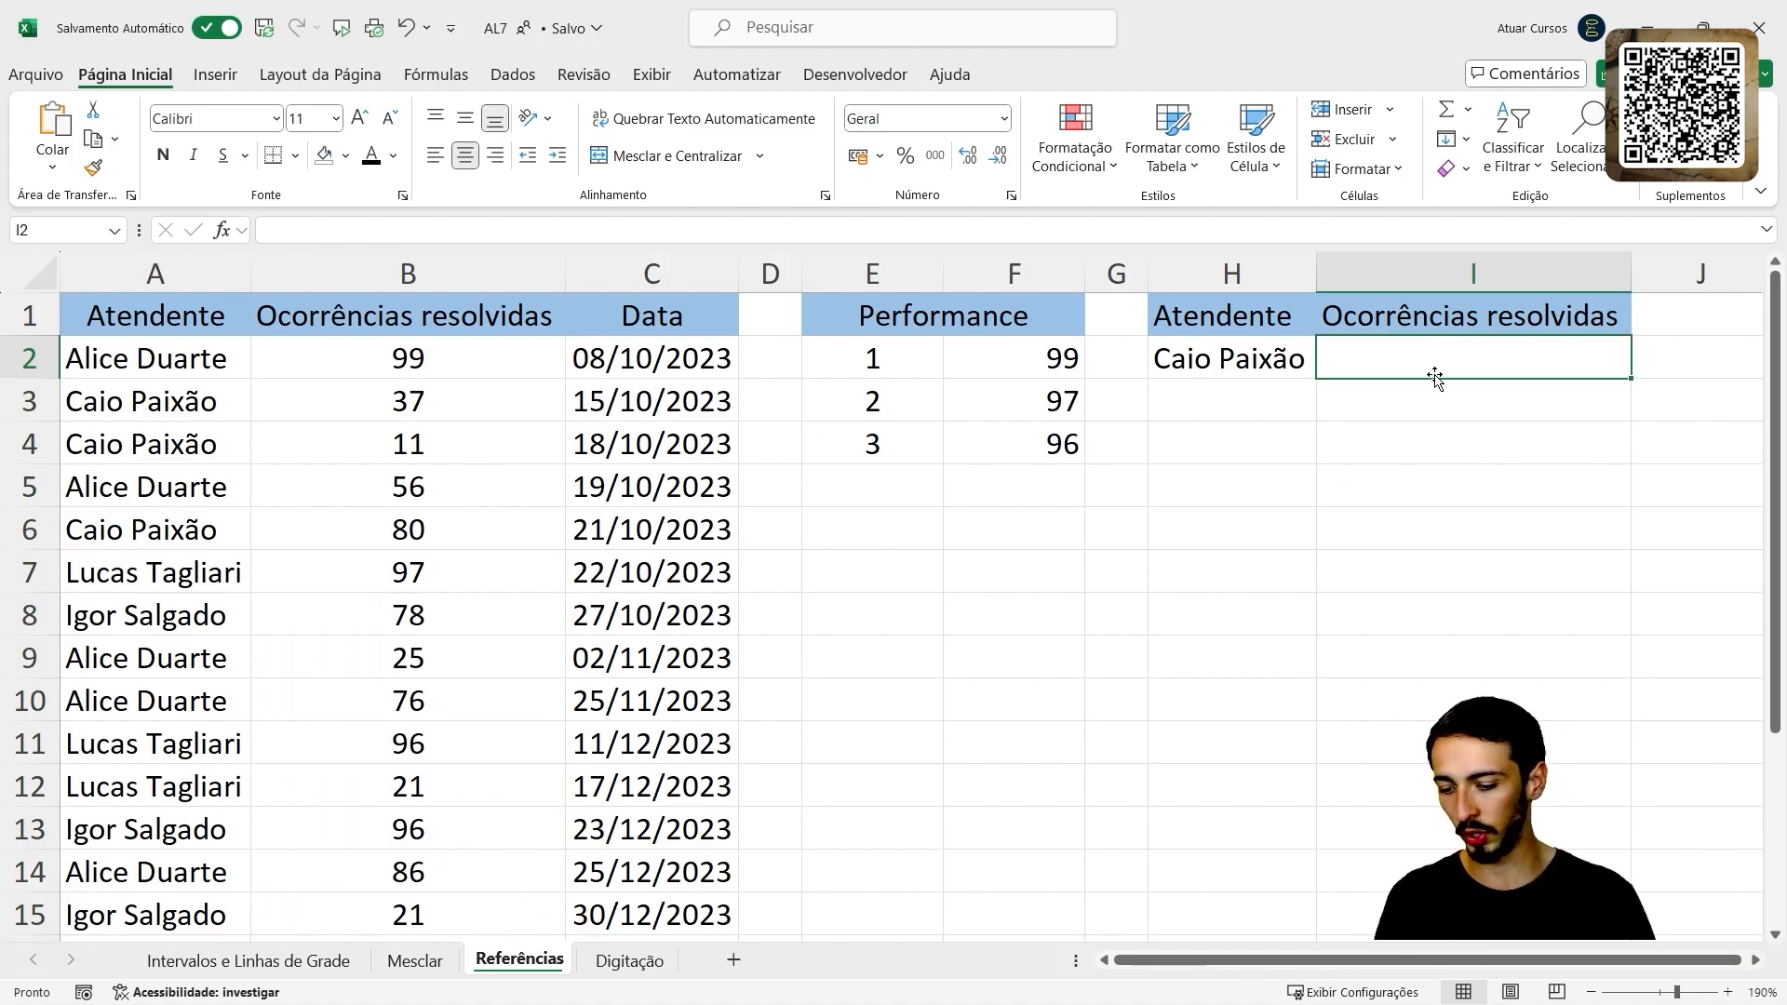
text(=somase)
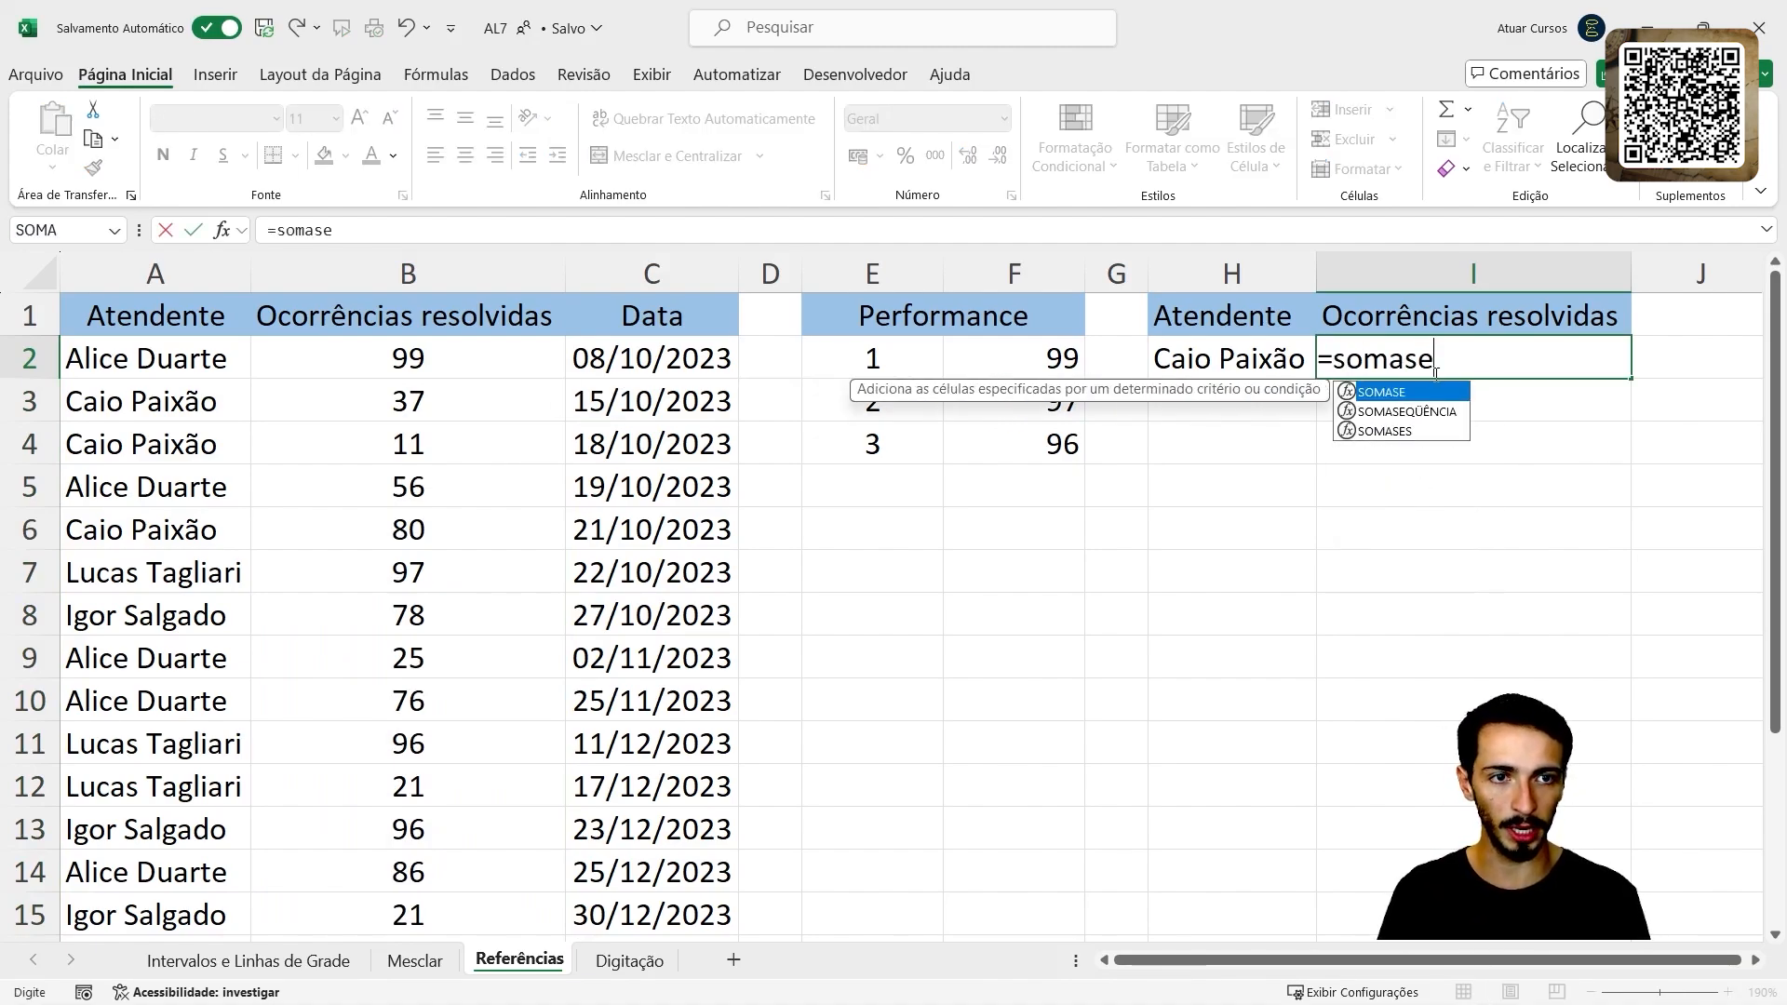
key(Tab)
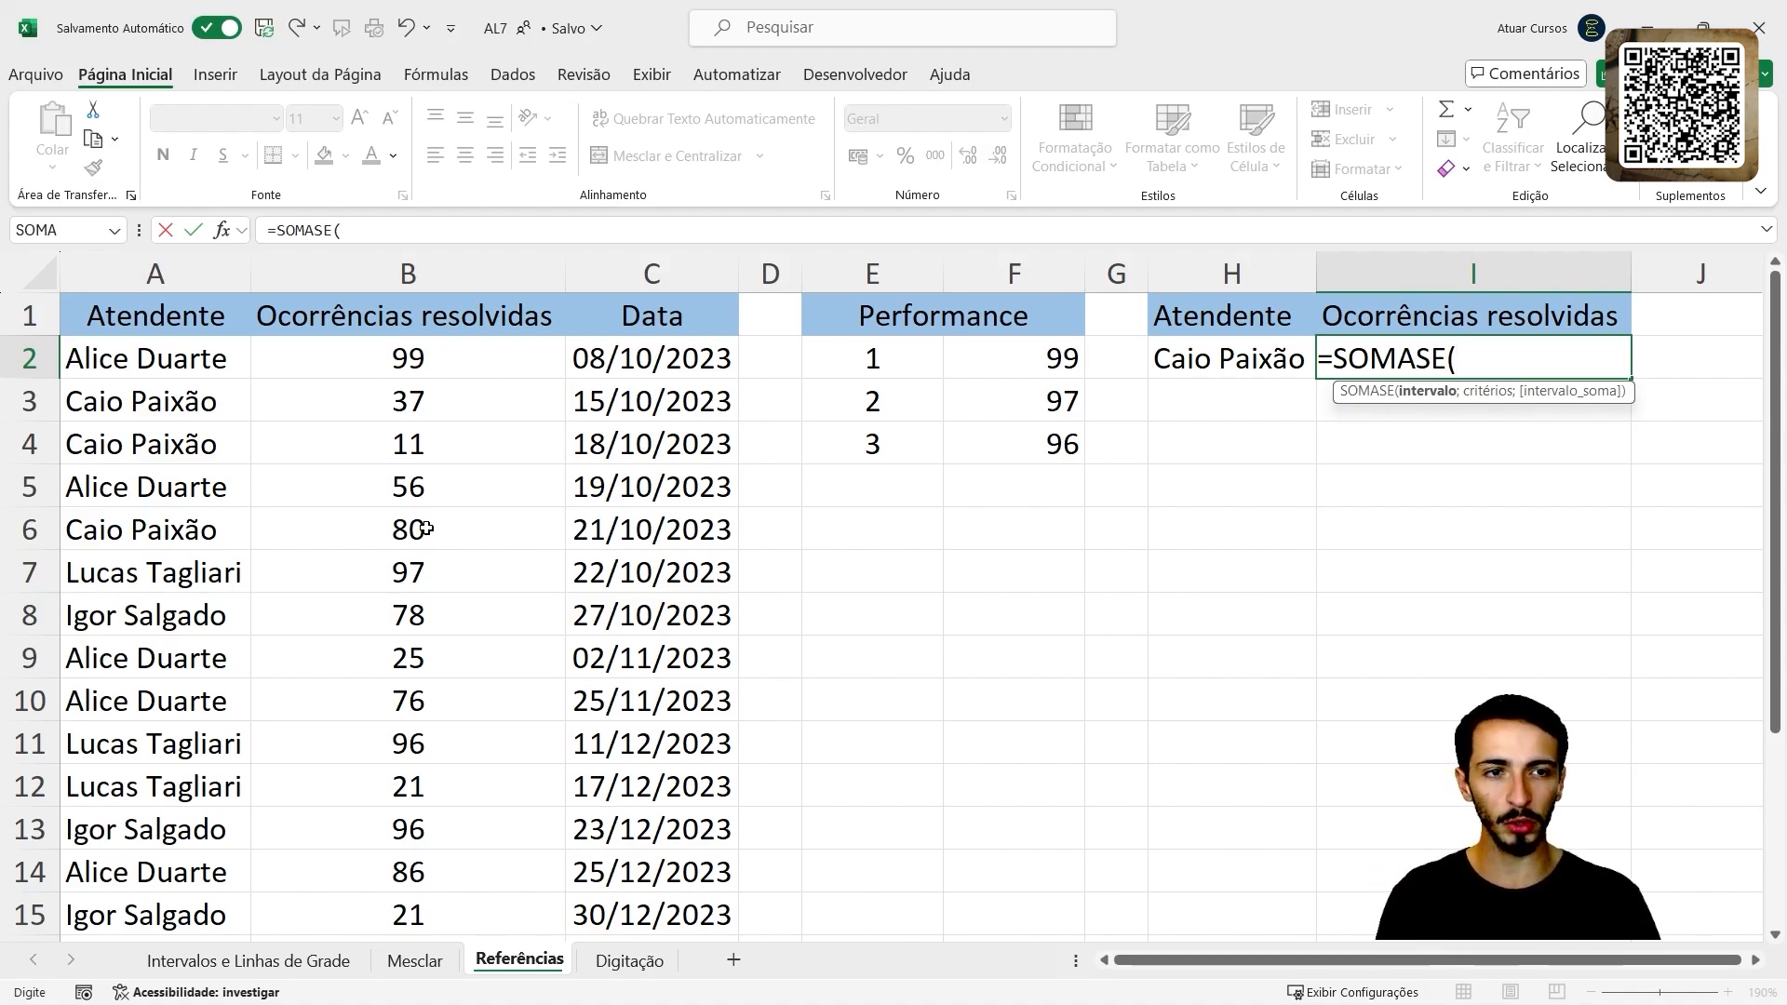
drag(126, 363, 168, 912)
text(;)
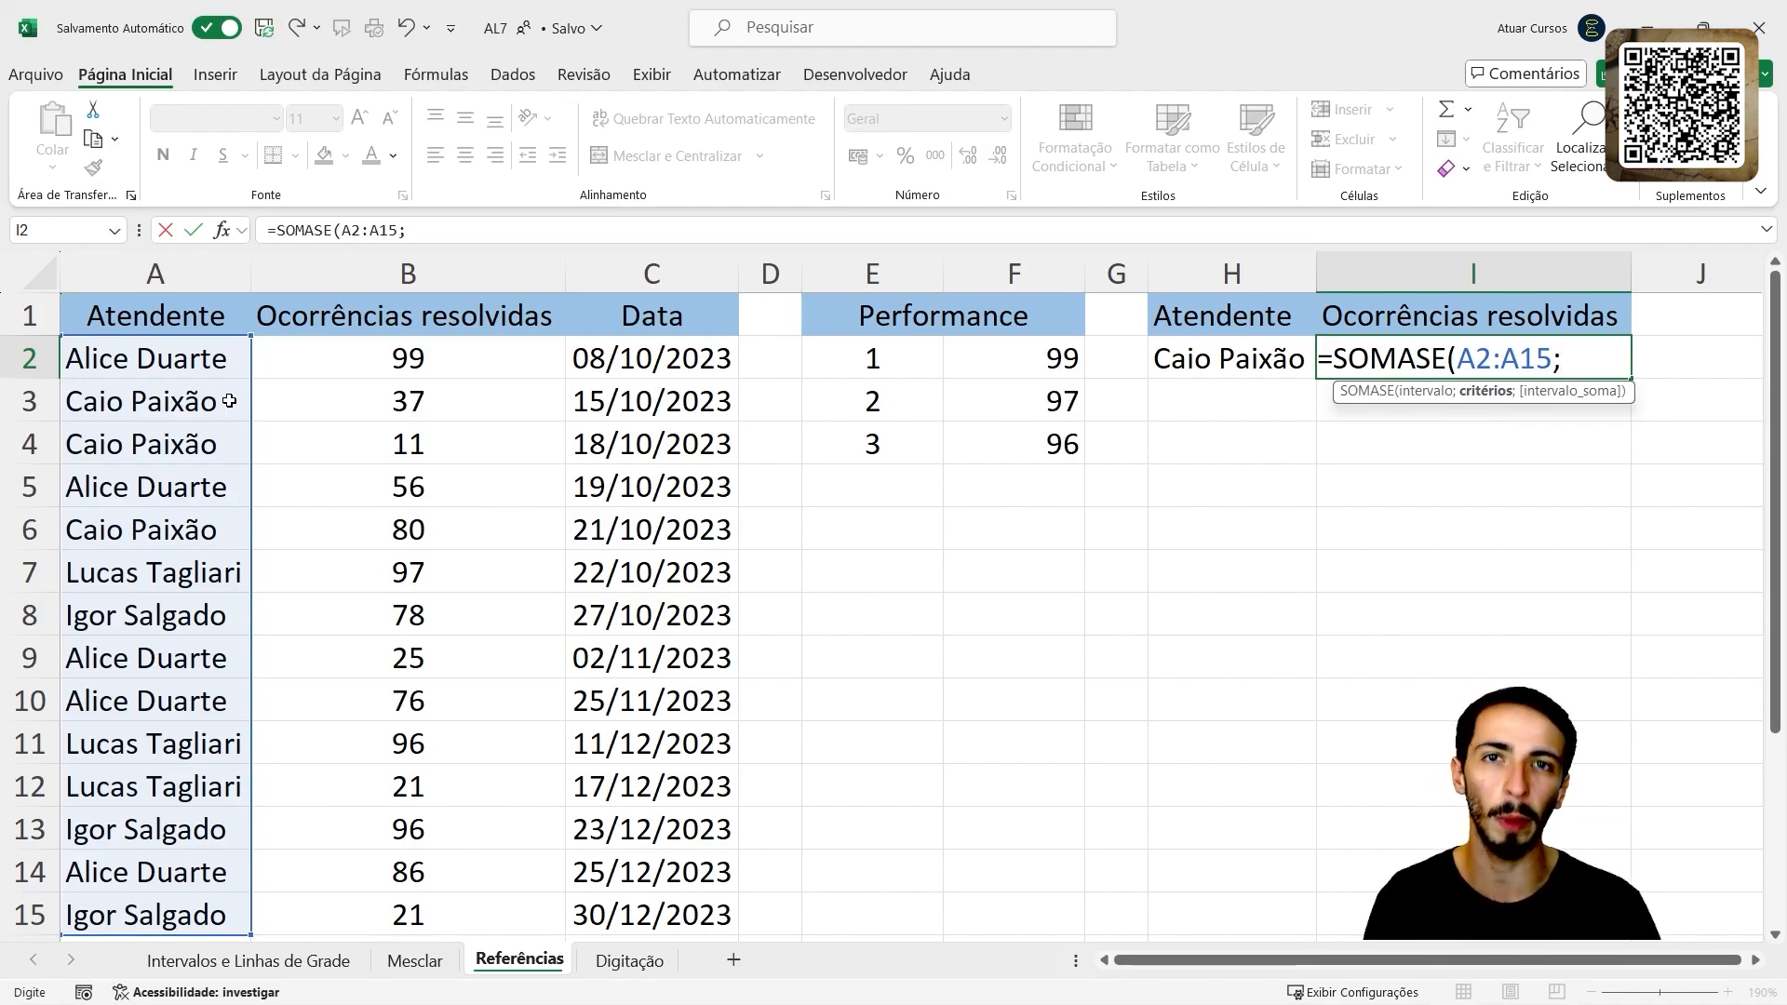
click(1235, 356)
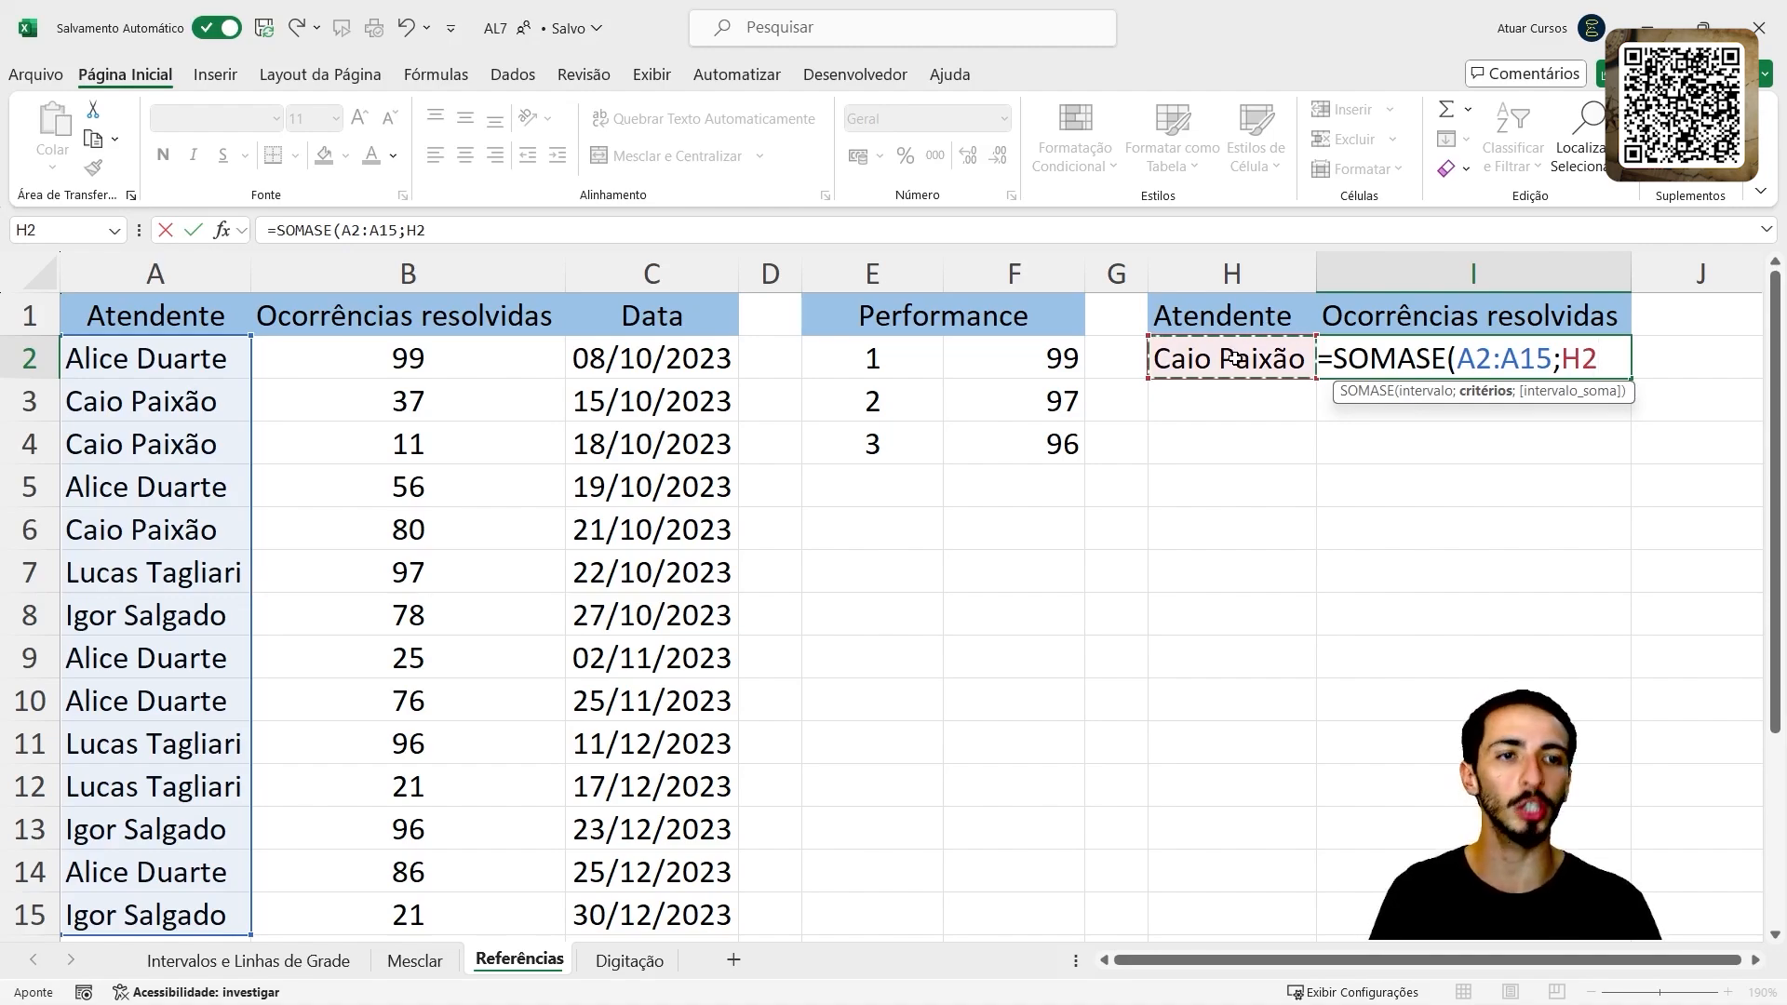
text(;)
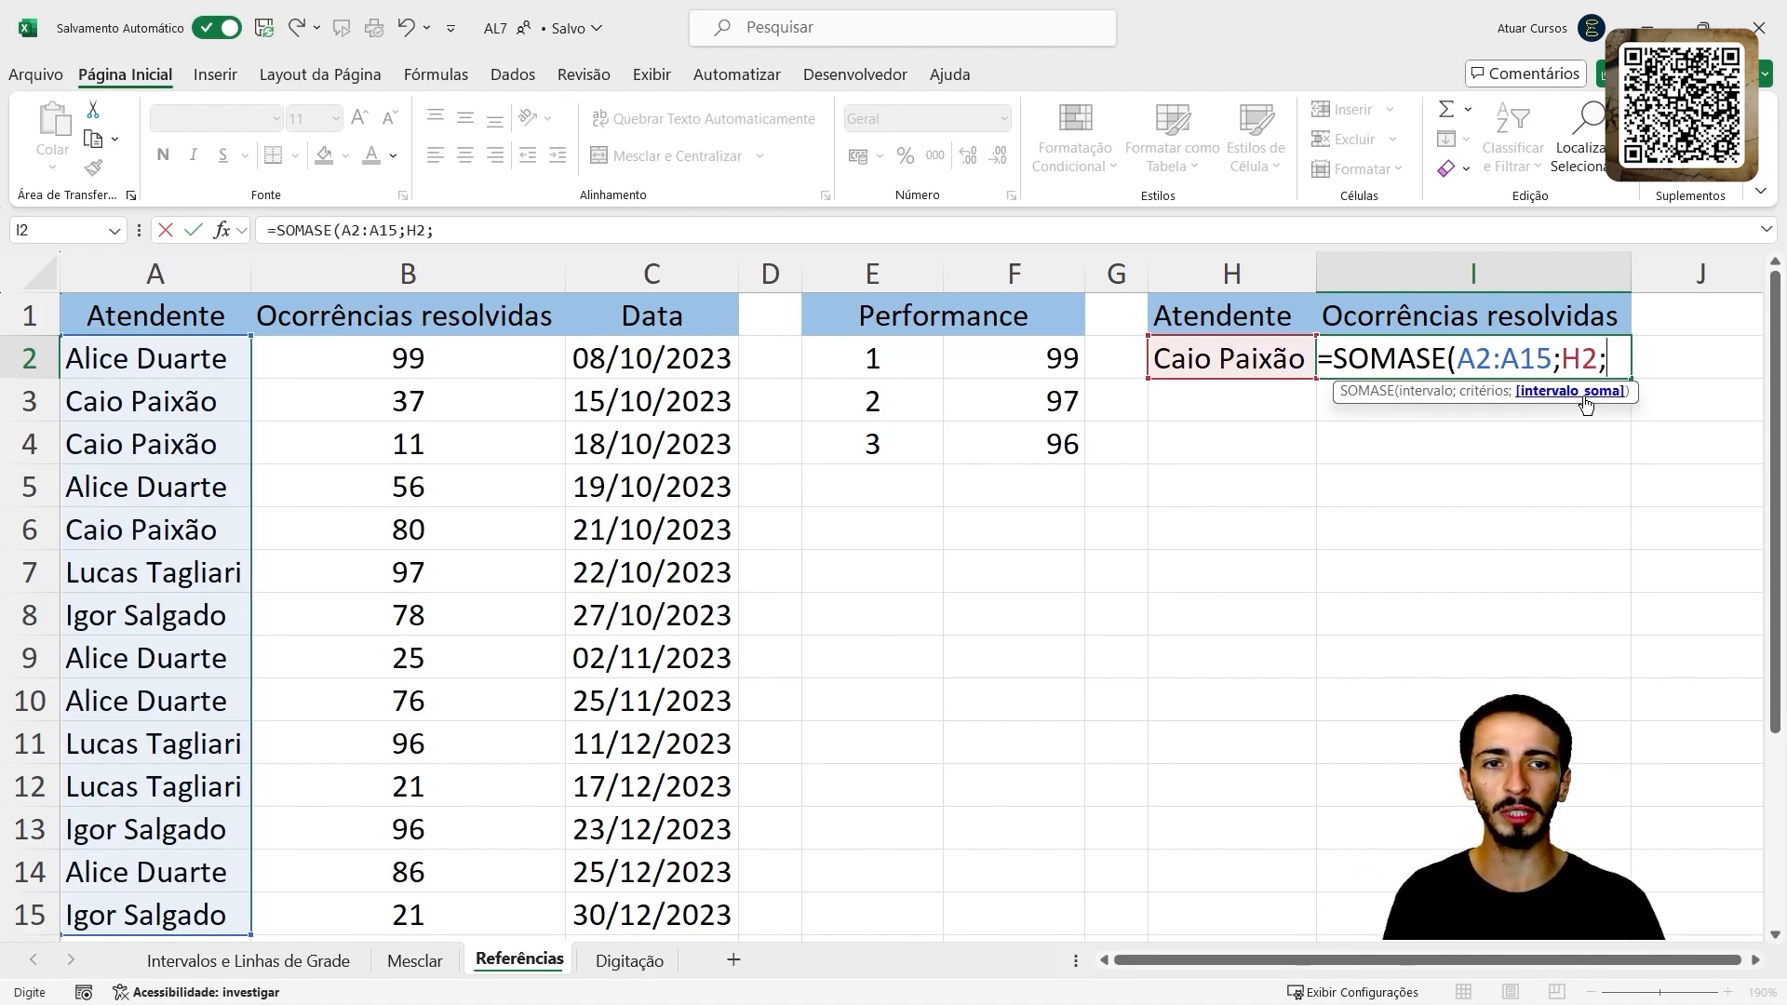
drag(465, 363, 474, 907)
text())
key(Return)
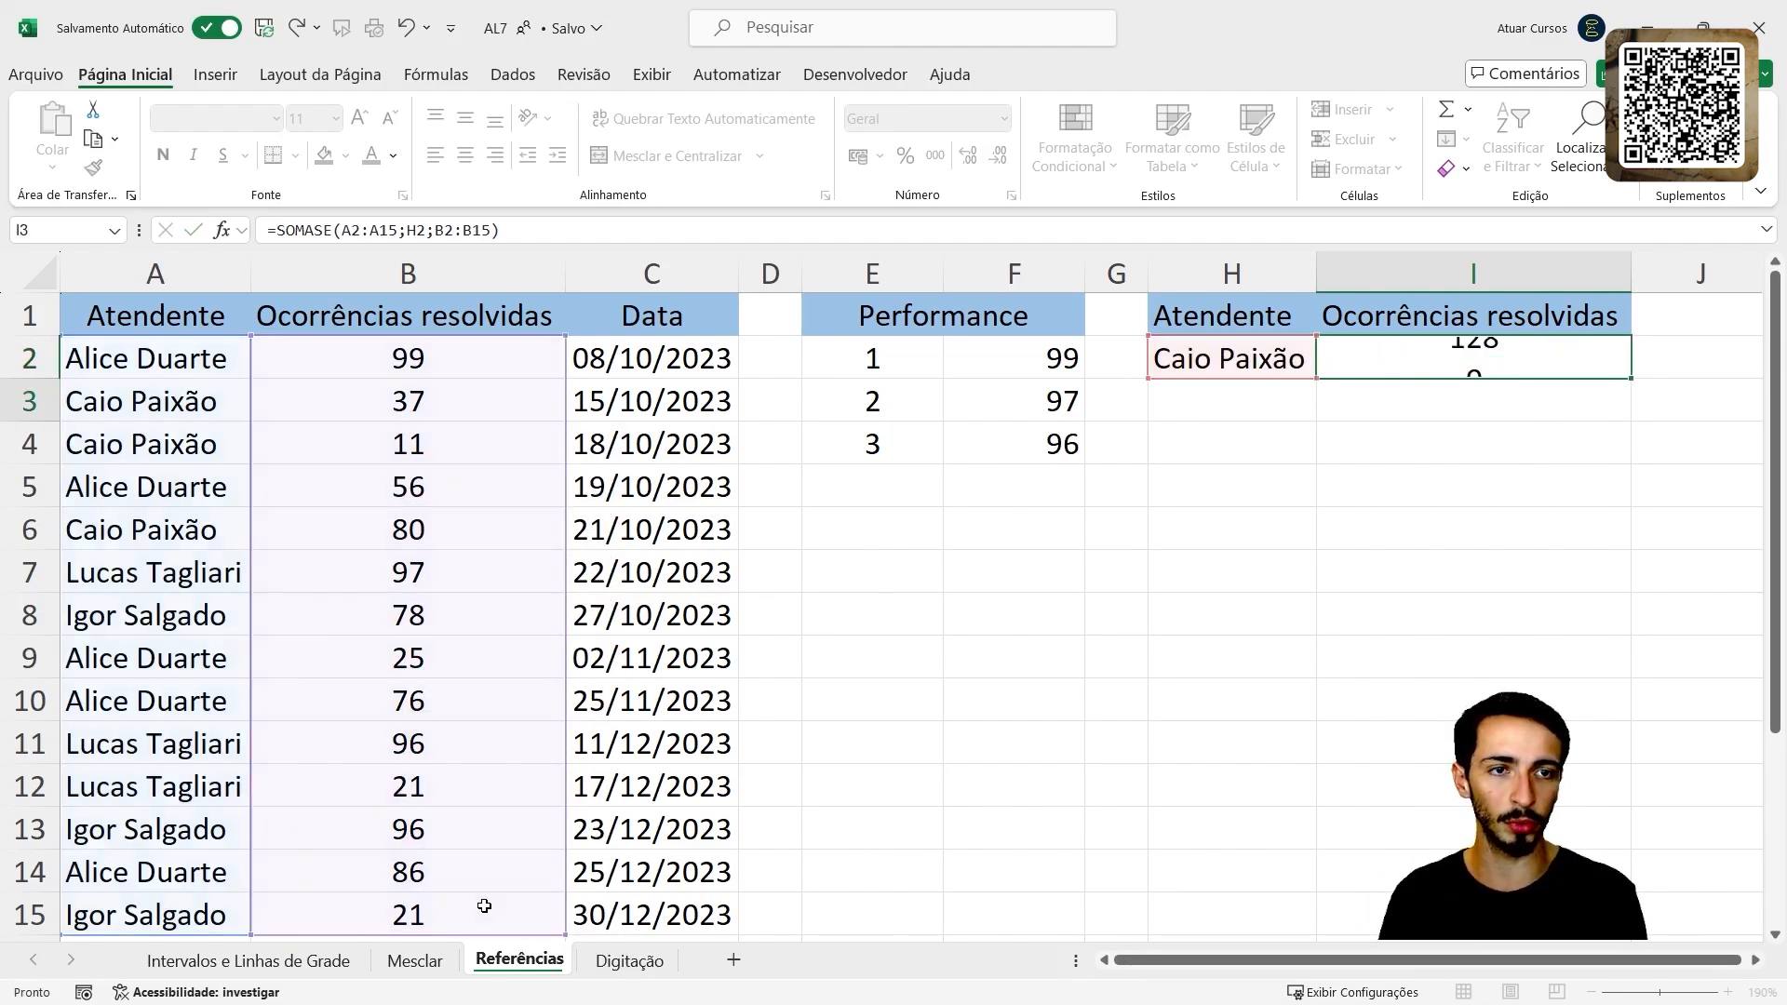
click(1454, 370)
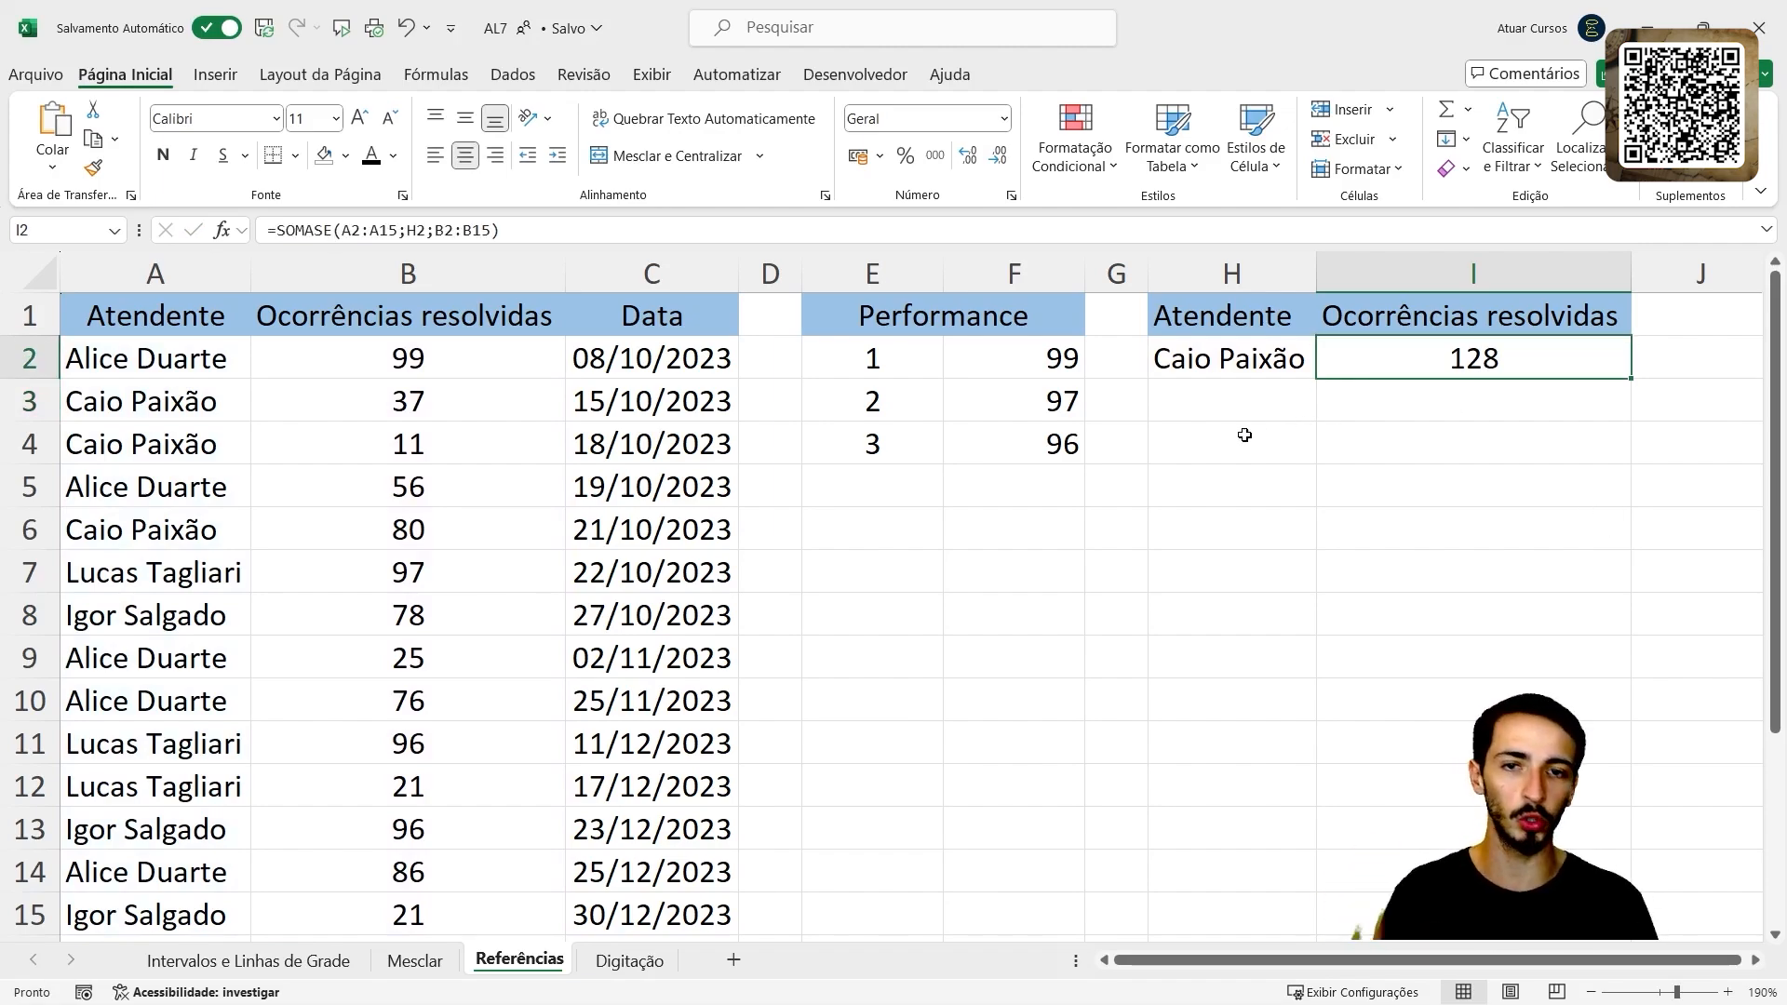
- Replace the attendant in H2 with the name listed in A2 and check the SOMASE total in I2
click(1223, 364)
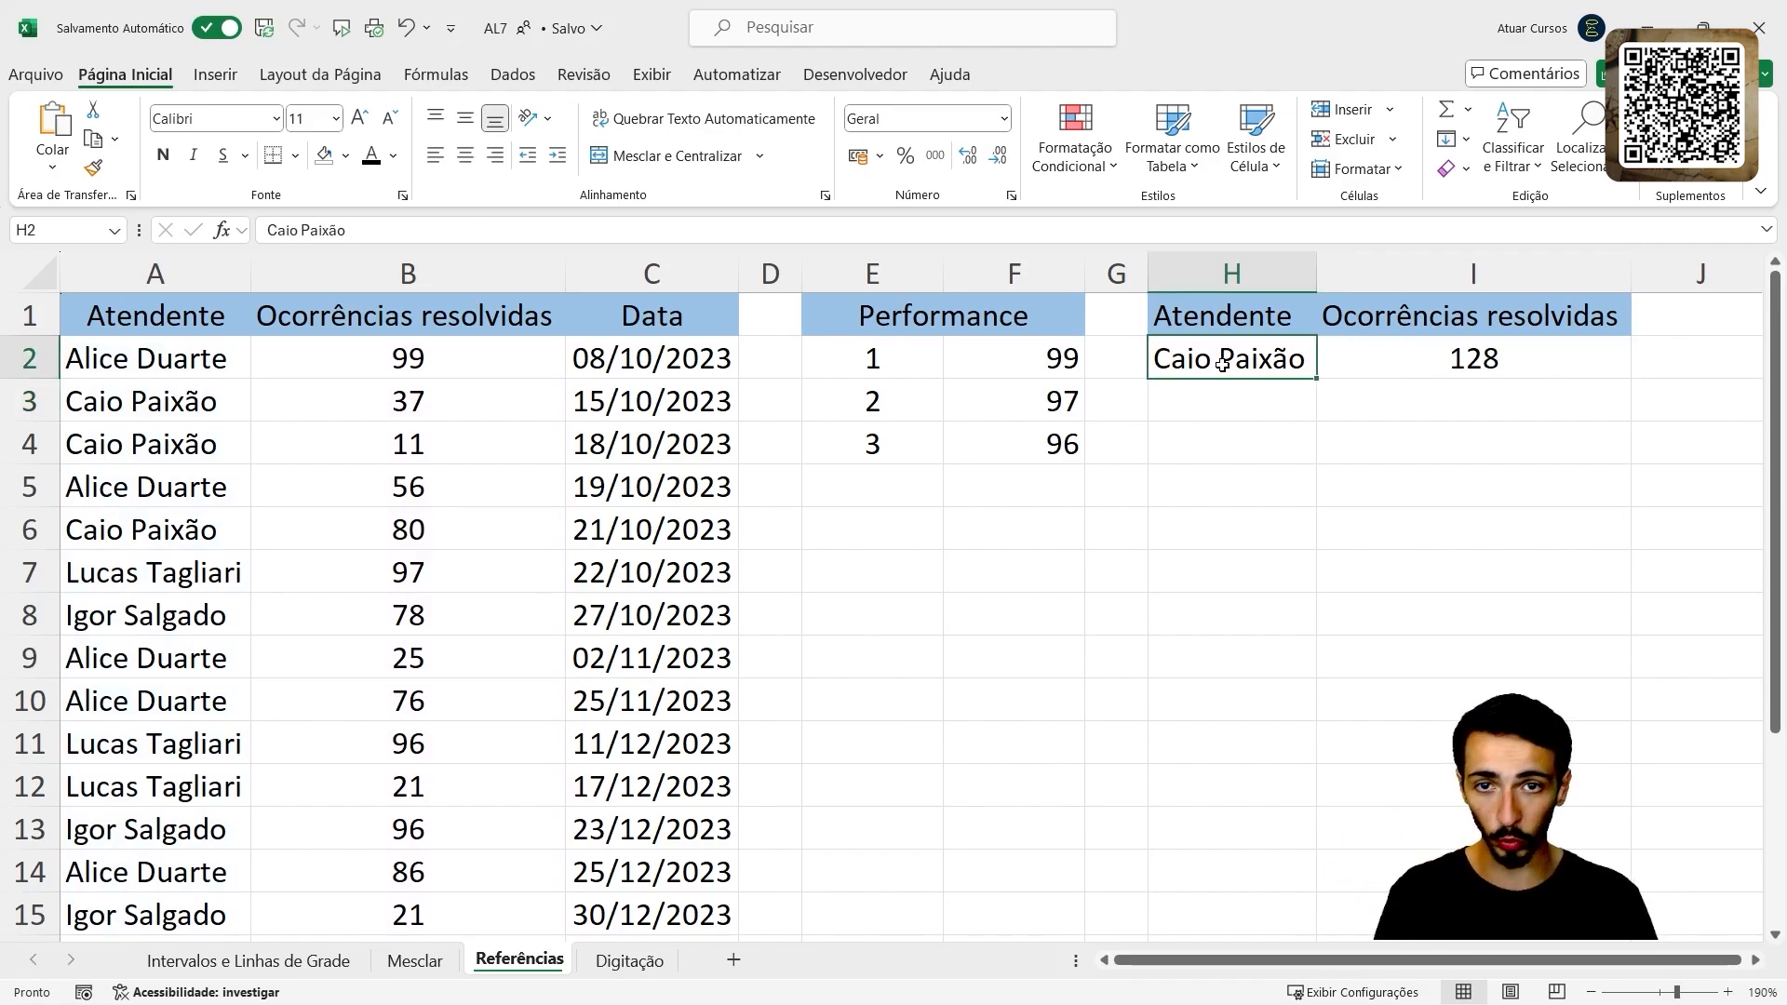
text(S)
key(BackSpace)
text(Al)
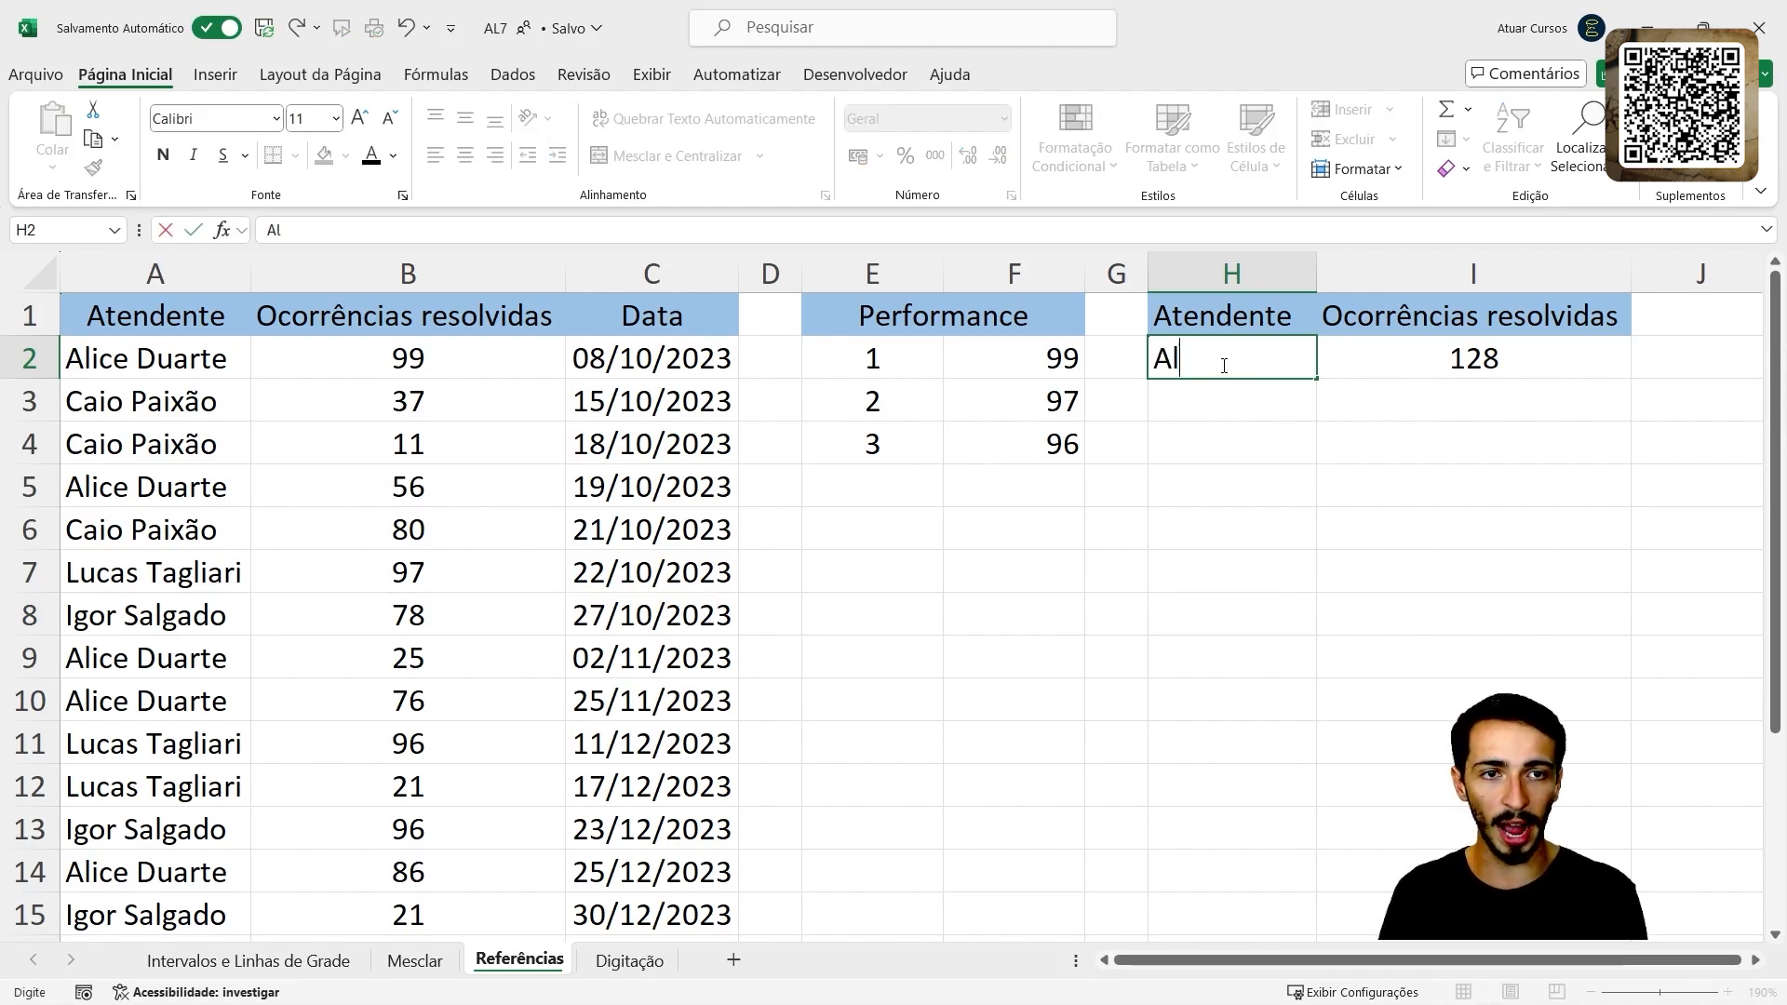
text(ice Duaer)
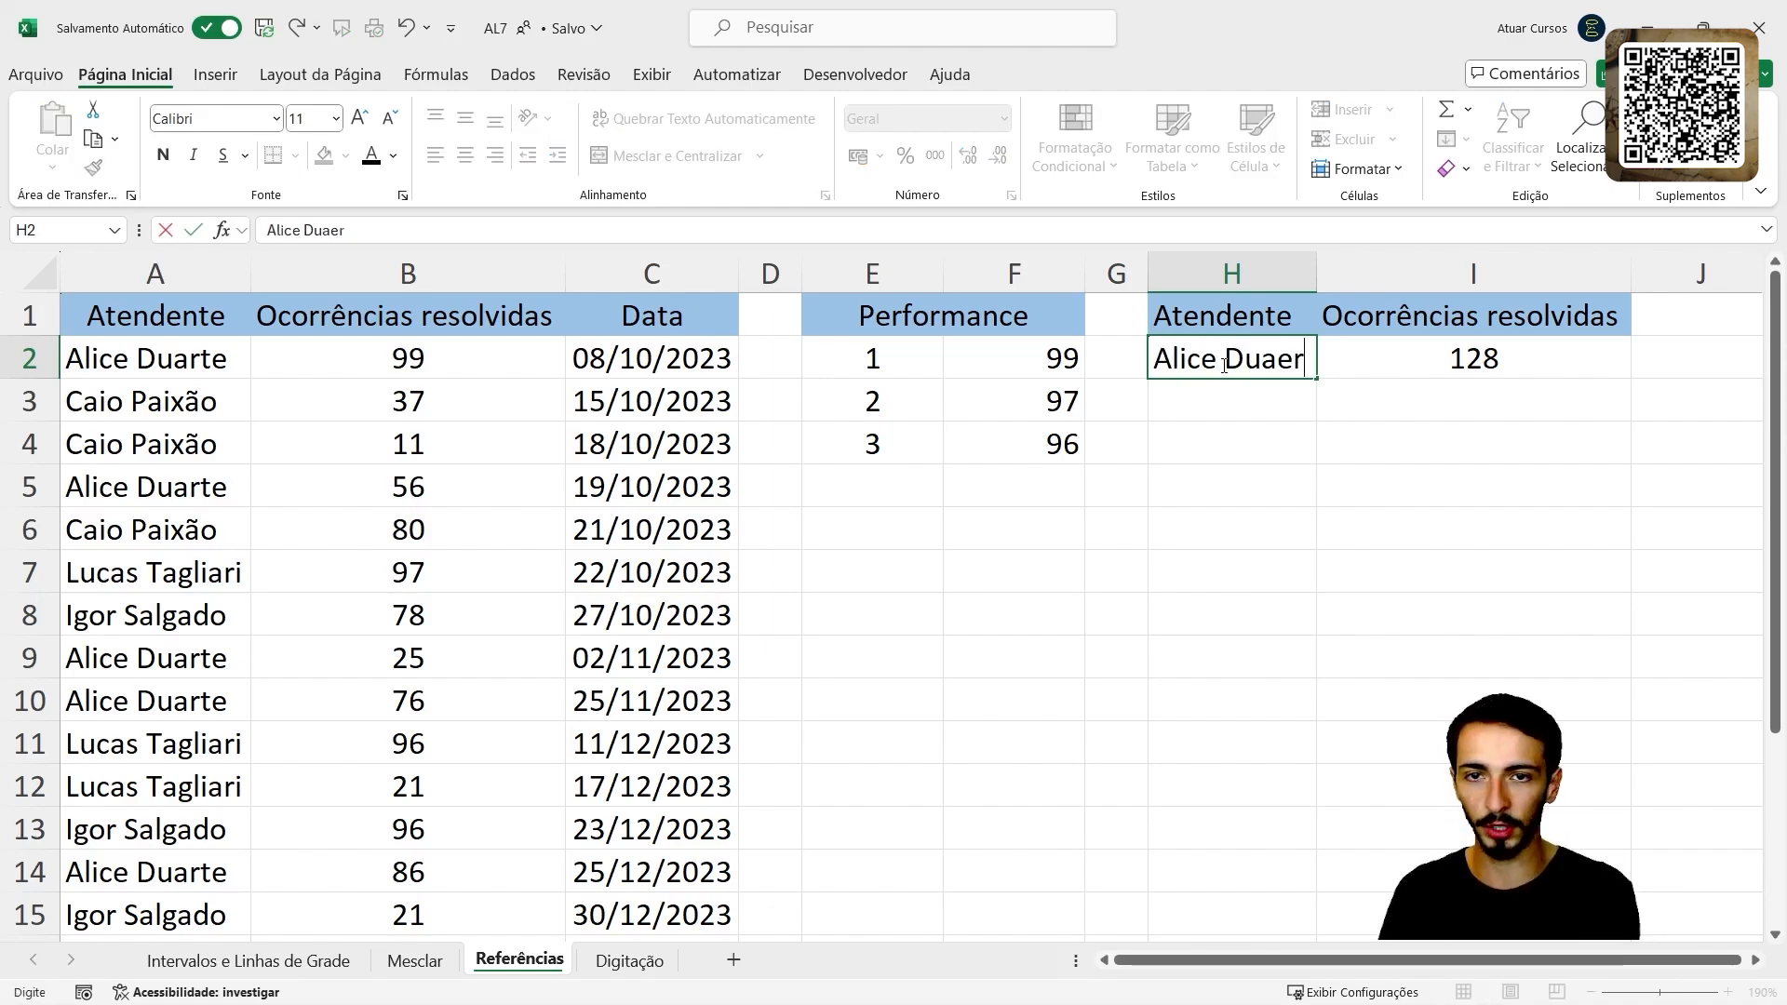
key(BackSpace)
key(BackSpace)
text(arte)
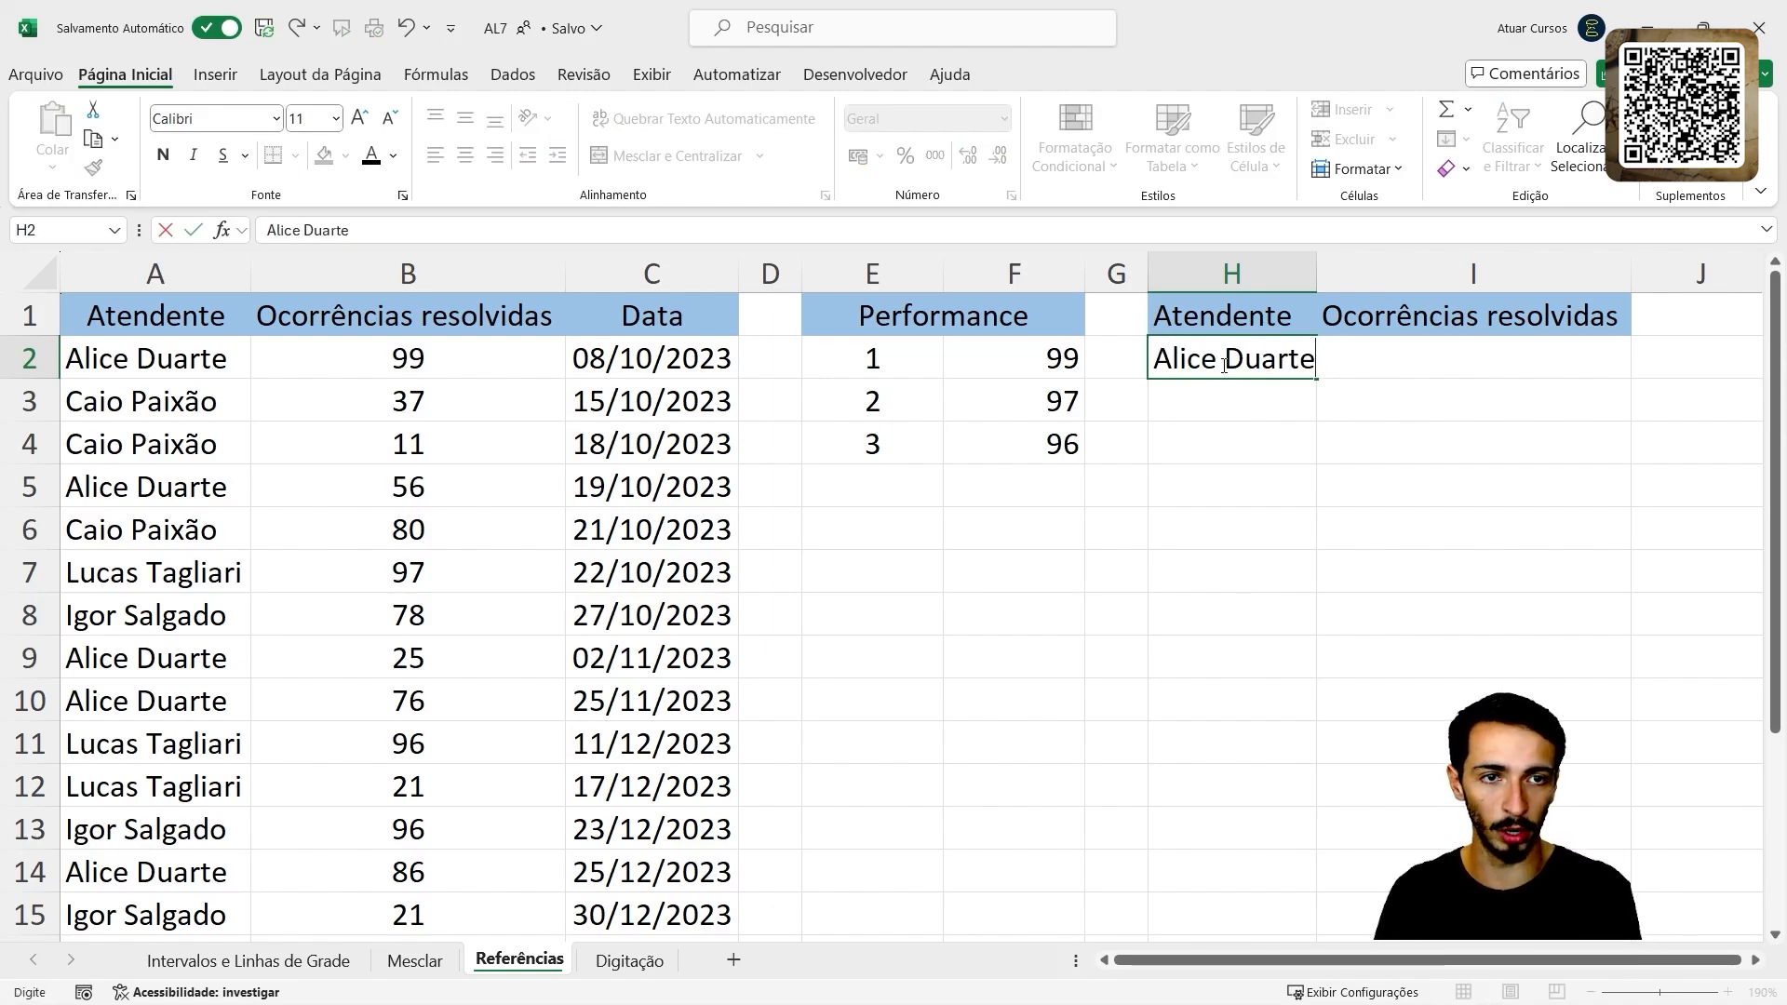
key(Return)
click(1558, 351)
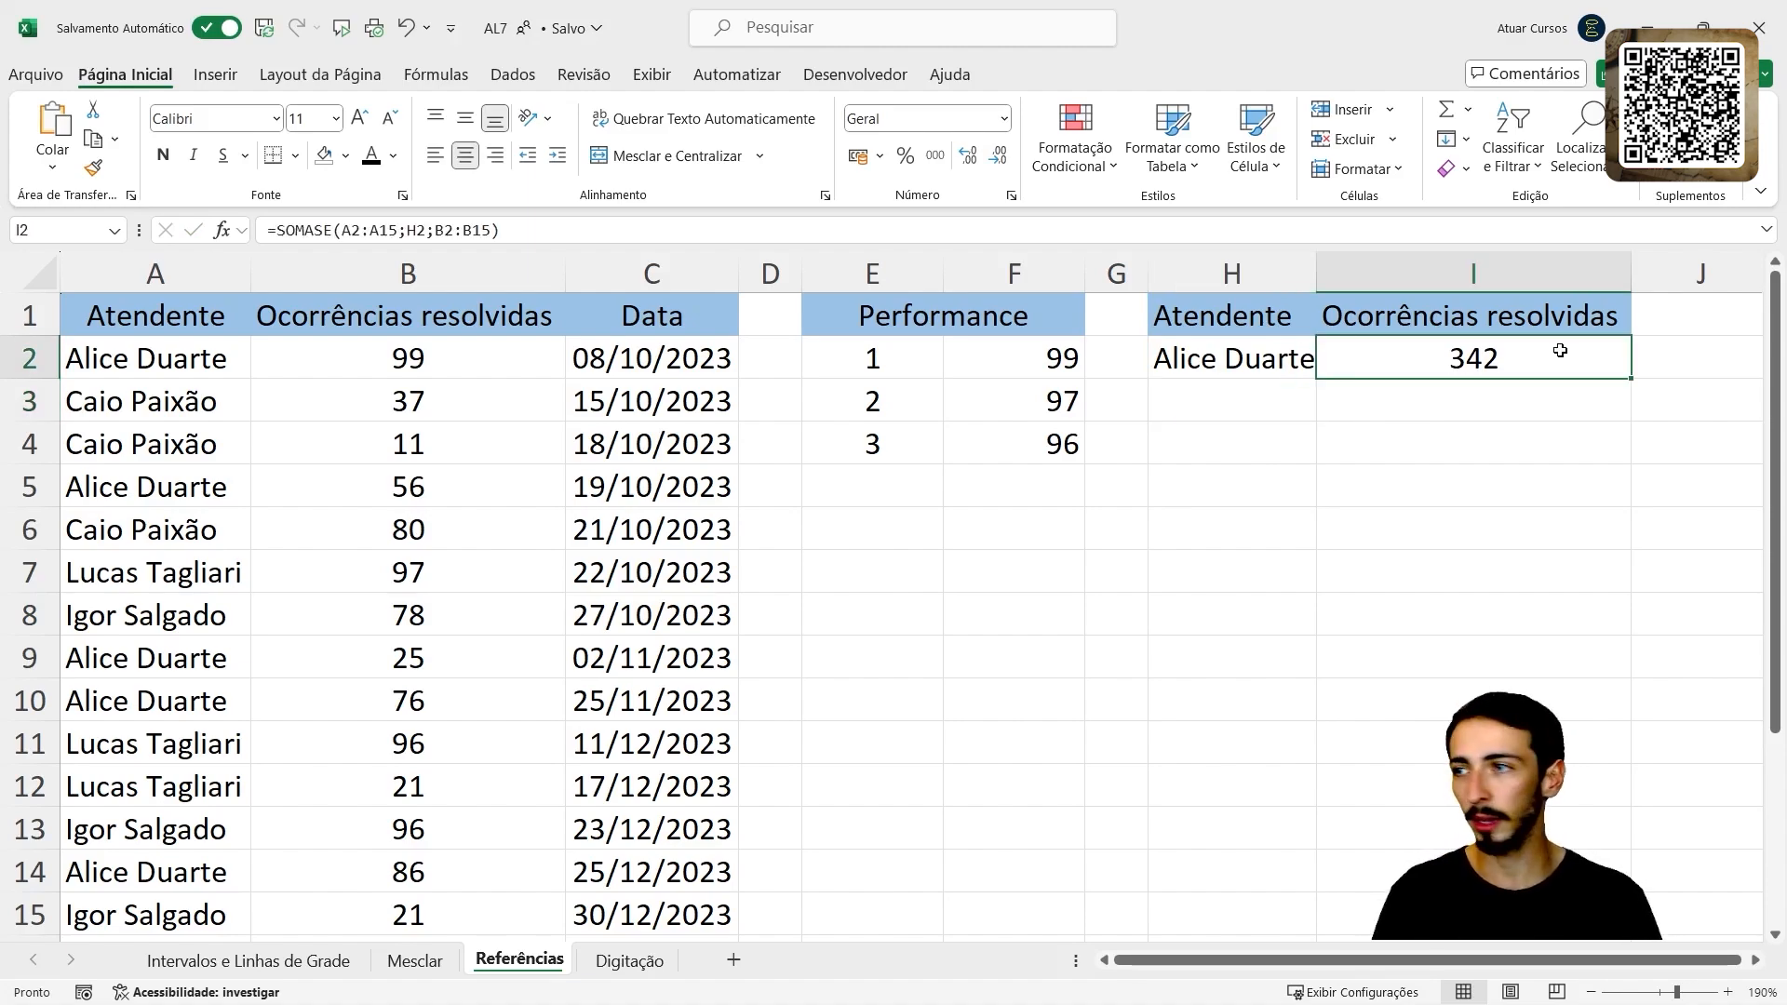
- Autofit the width of column H and replace the attendant in H2 with the name listed in A7
double_click(1316, 272)
click(1276, 351)
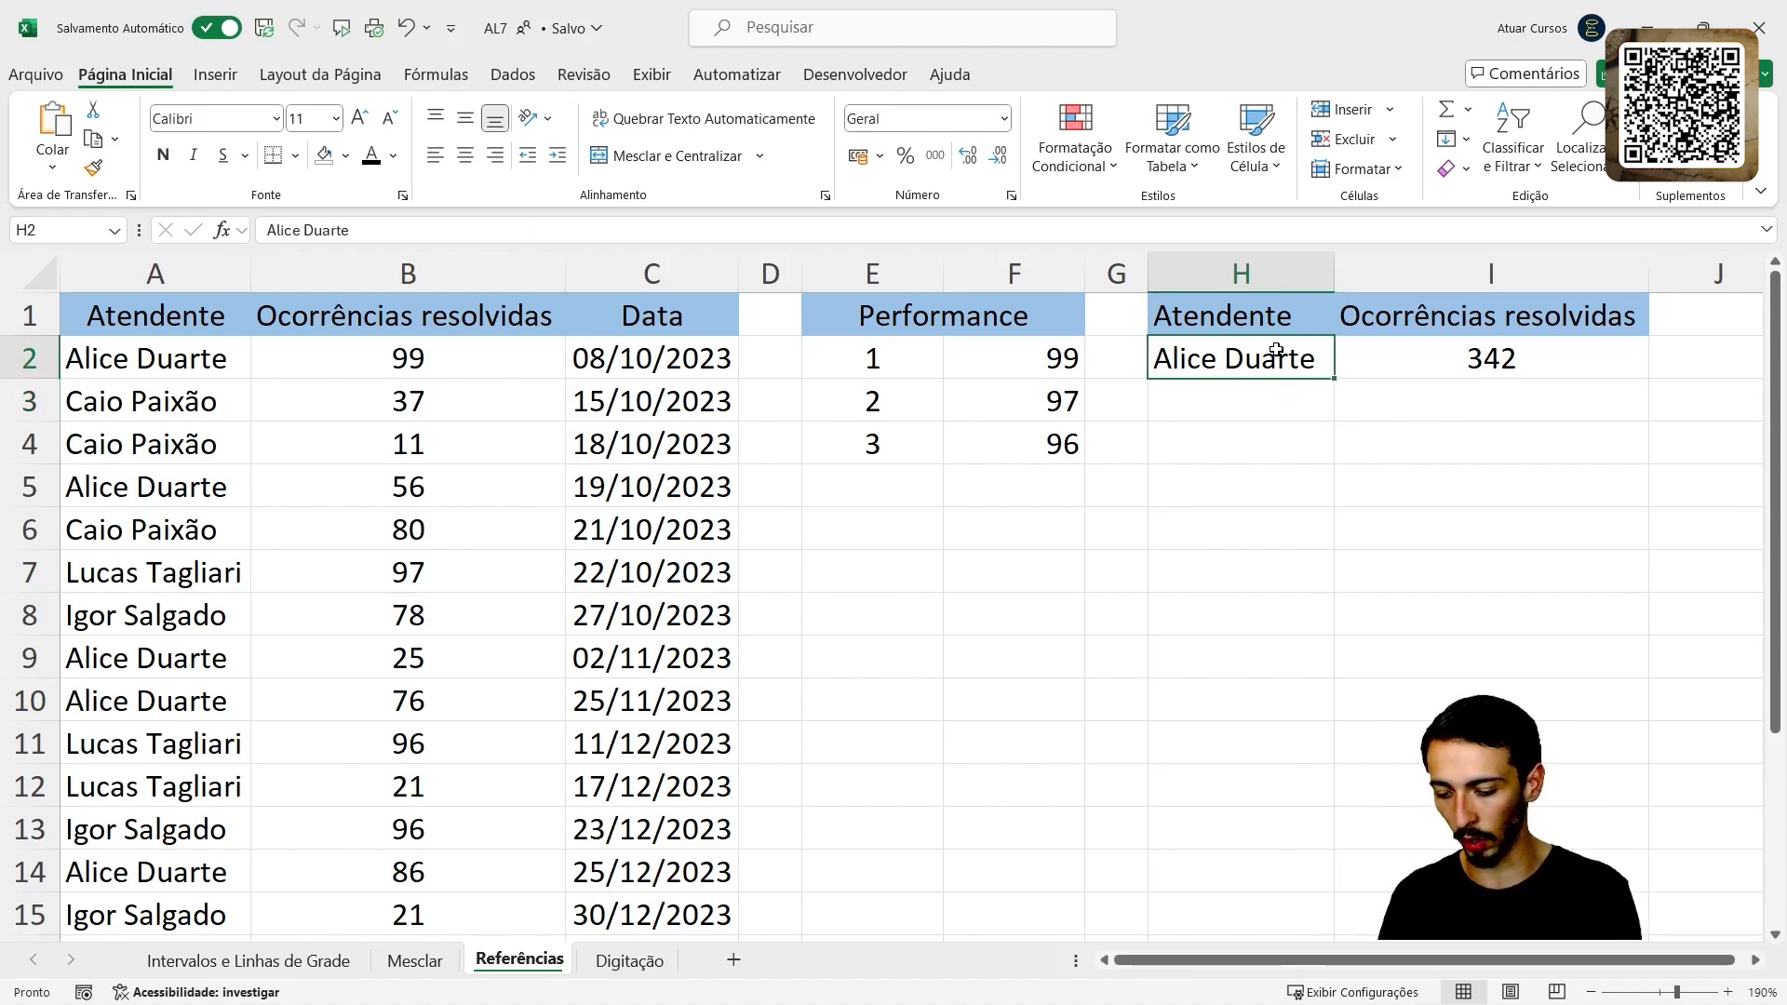
text(Lucas)
text( Tagliar)
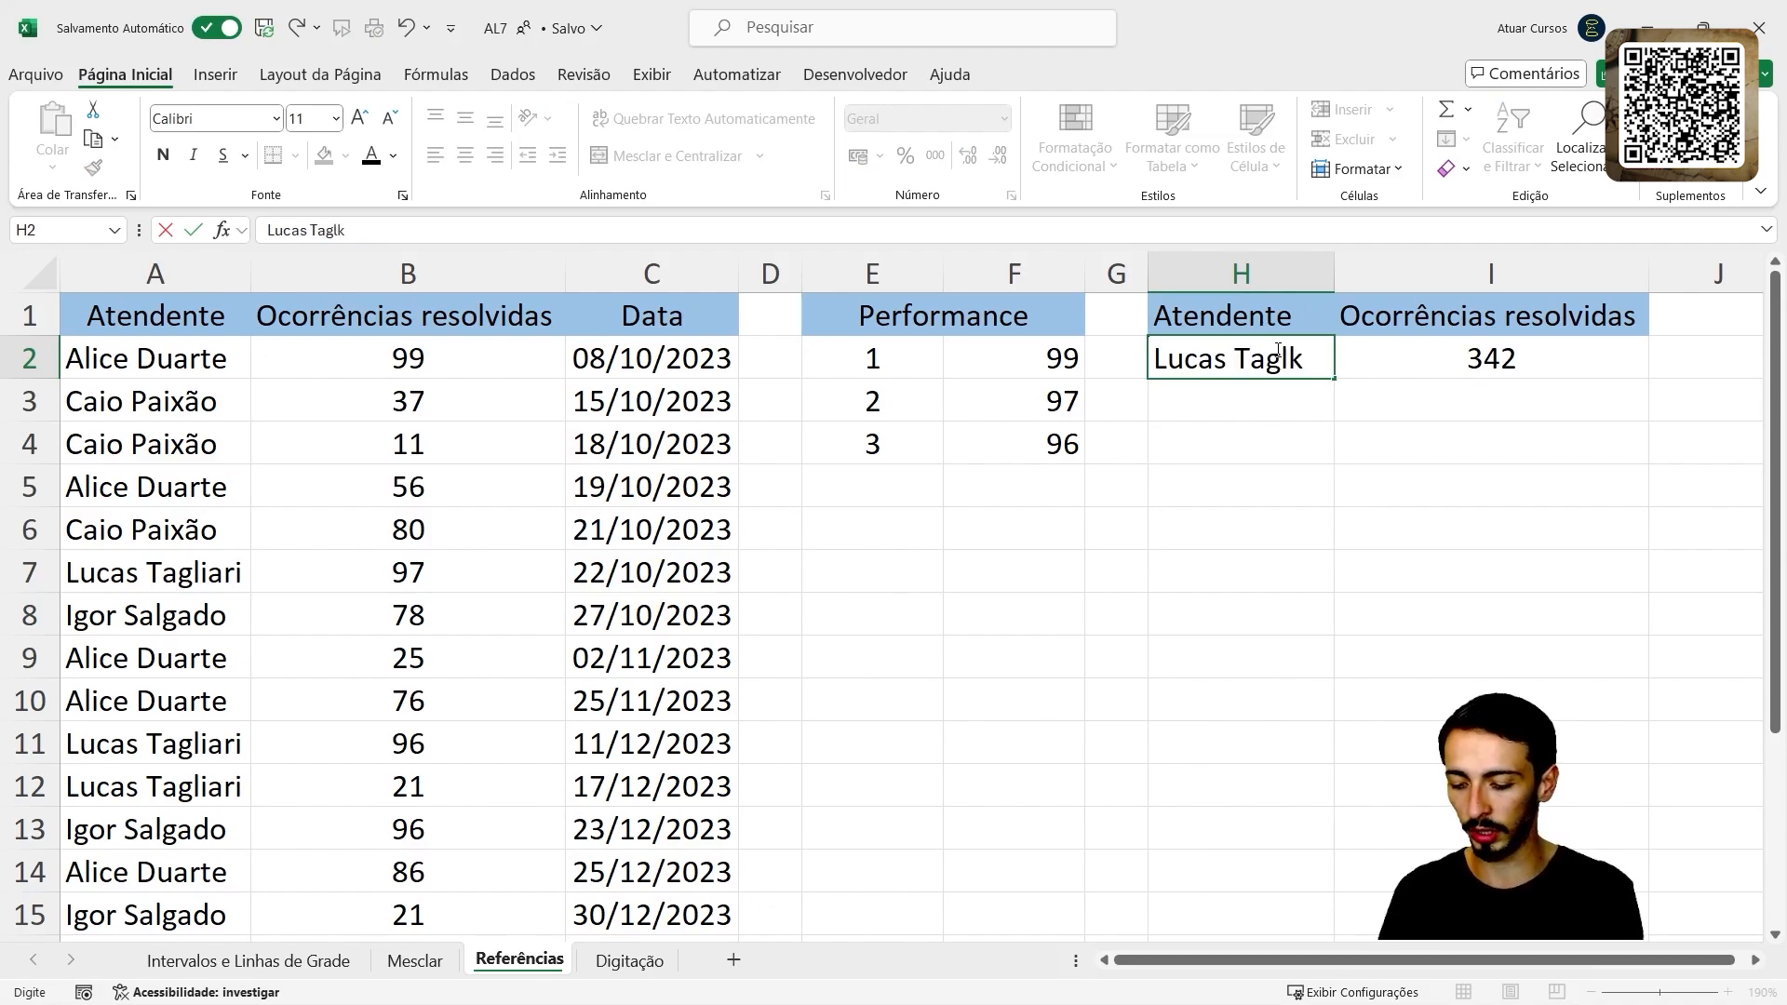
key(BackSpace)
key(BackSpace)
key(BackSpace)
text(ia)
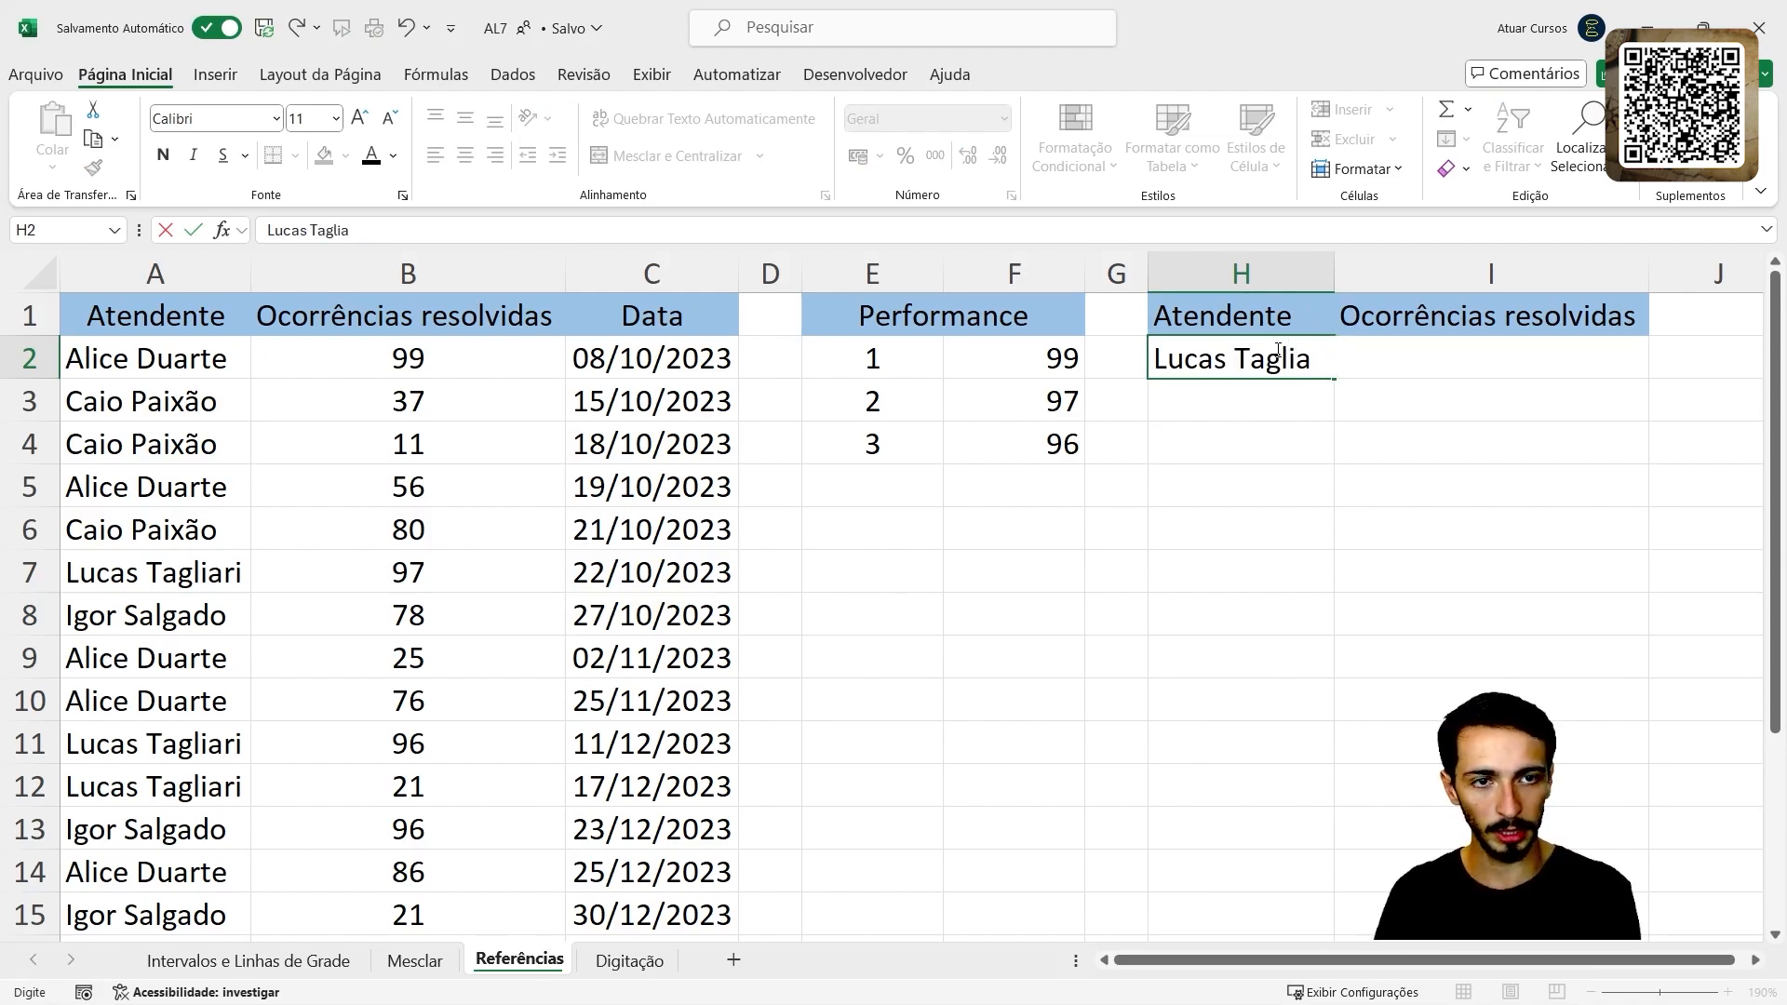
text(ri)
key(Return)
click(1622, 346)
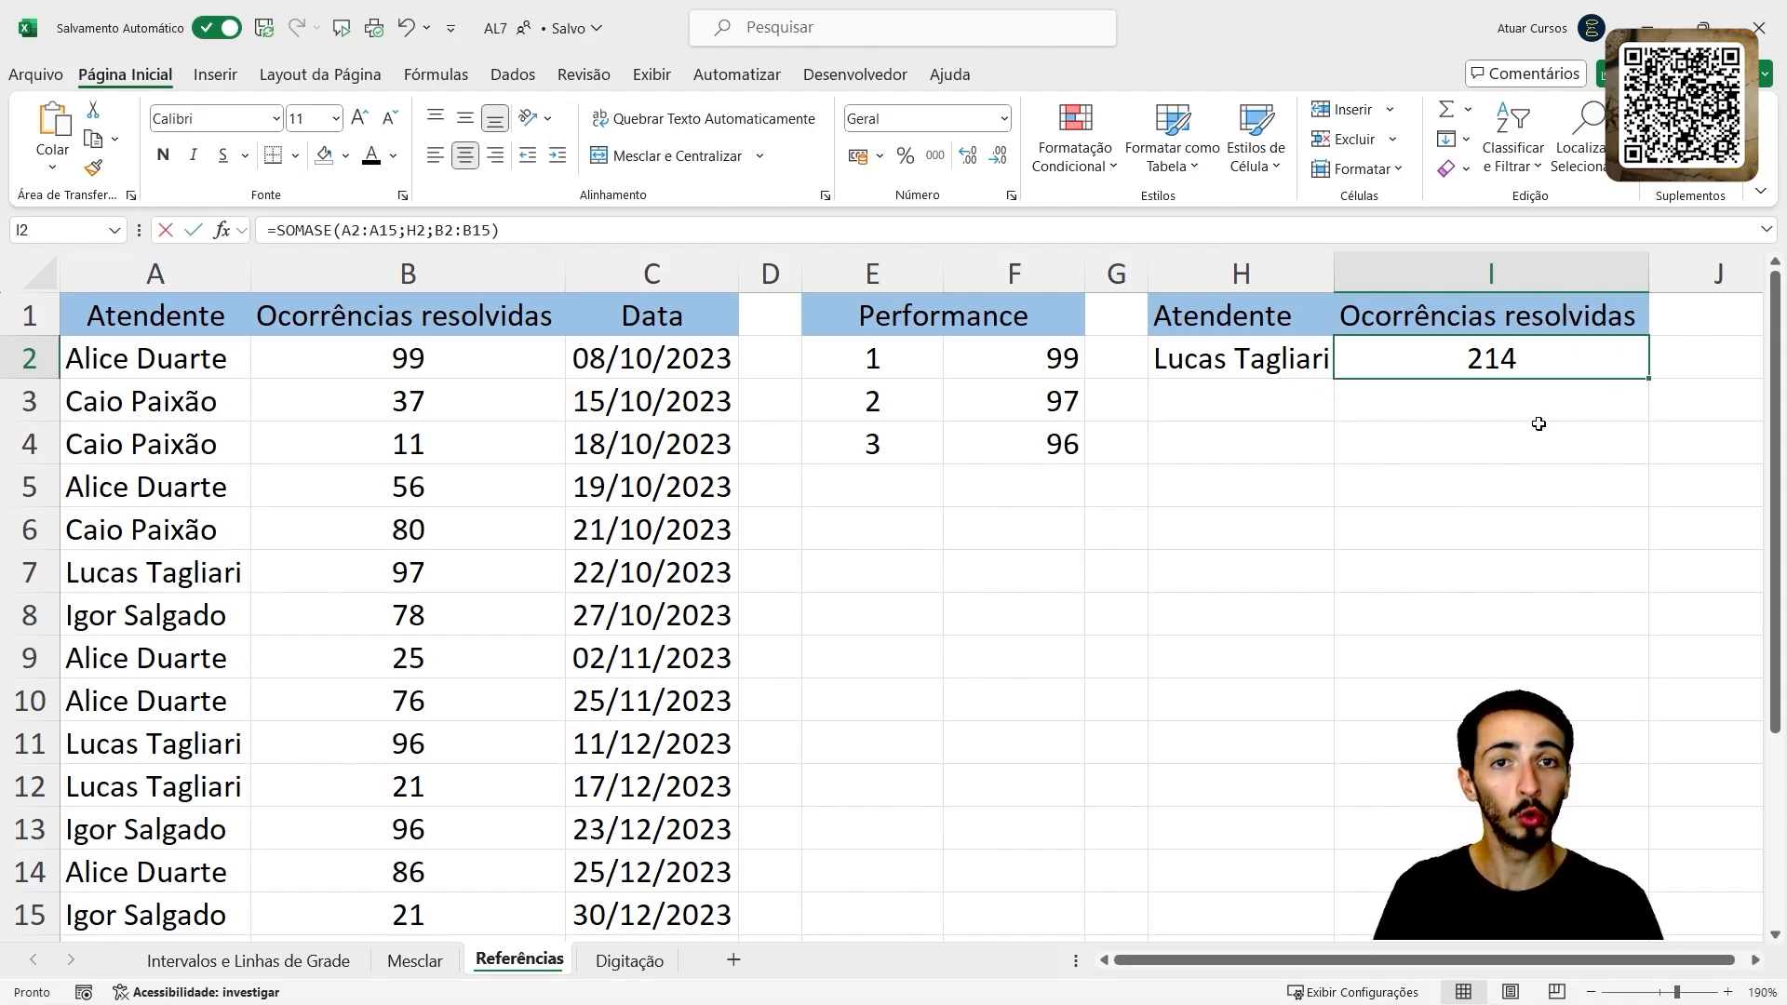
- Inspect the H2 criterion reference inside the SOMASE formula in I2, leaving the formula as it is
key(F2)
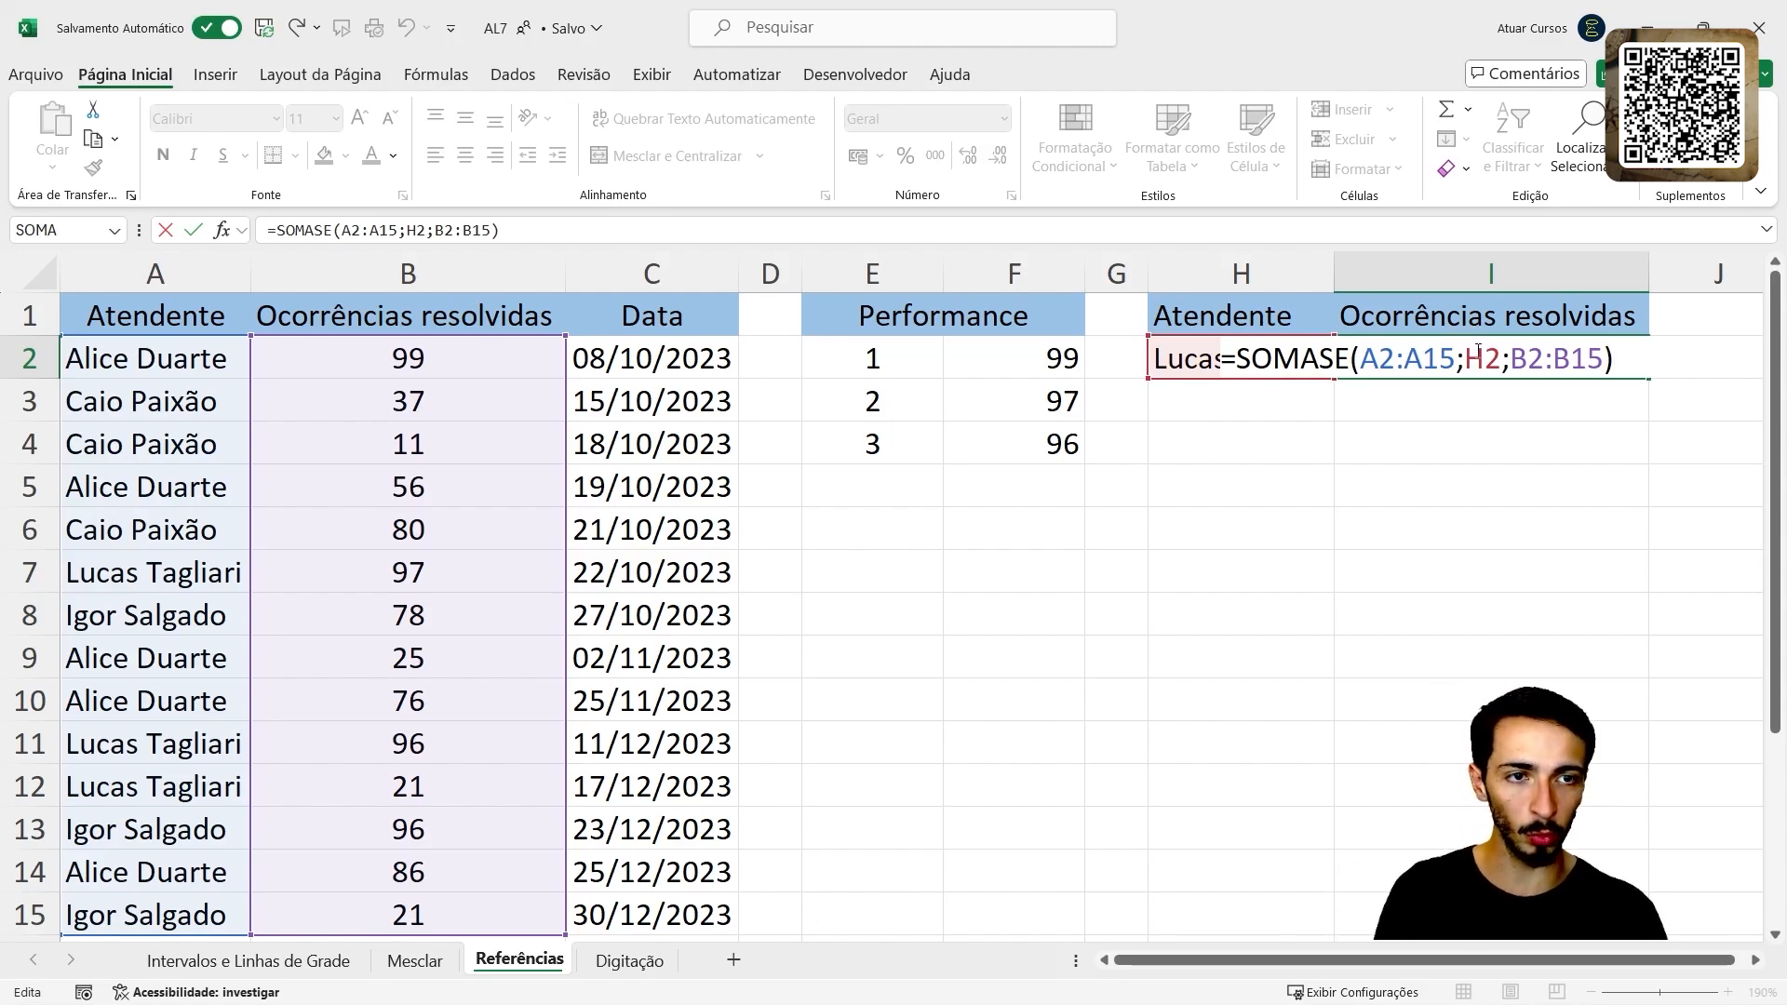
drag(1463, 363, 1505, 361)
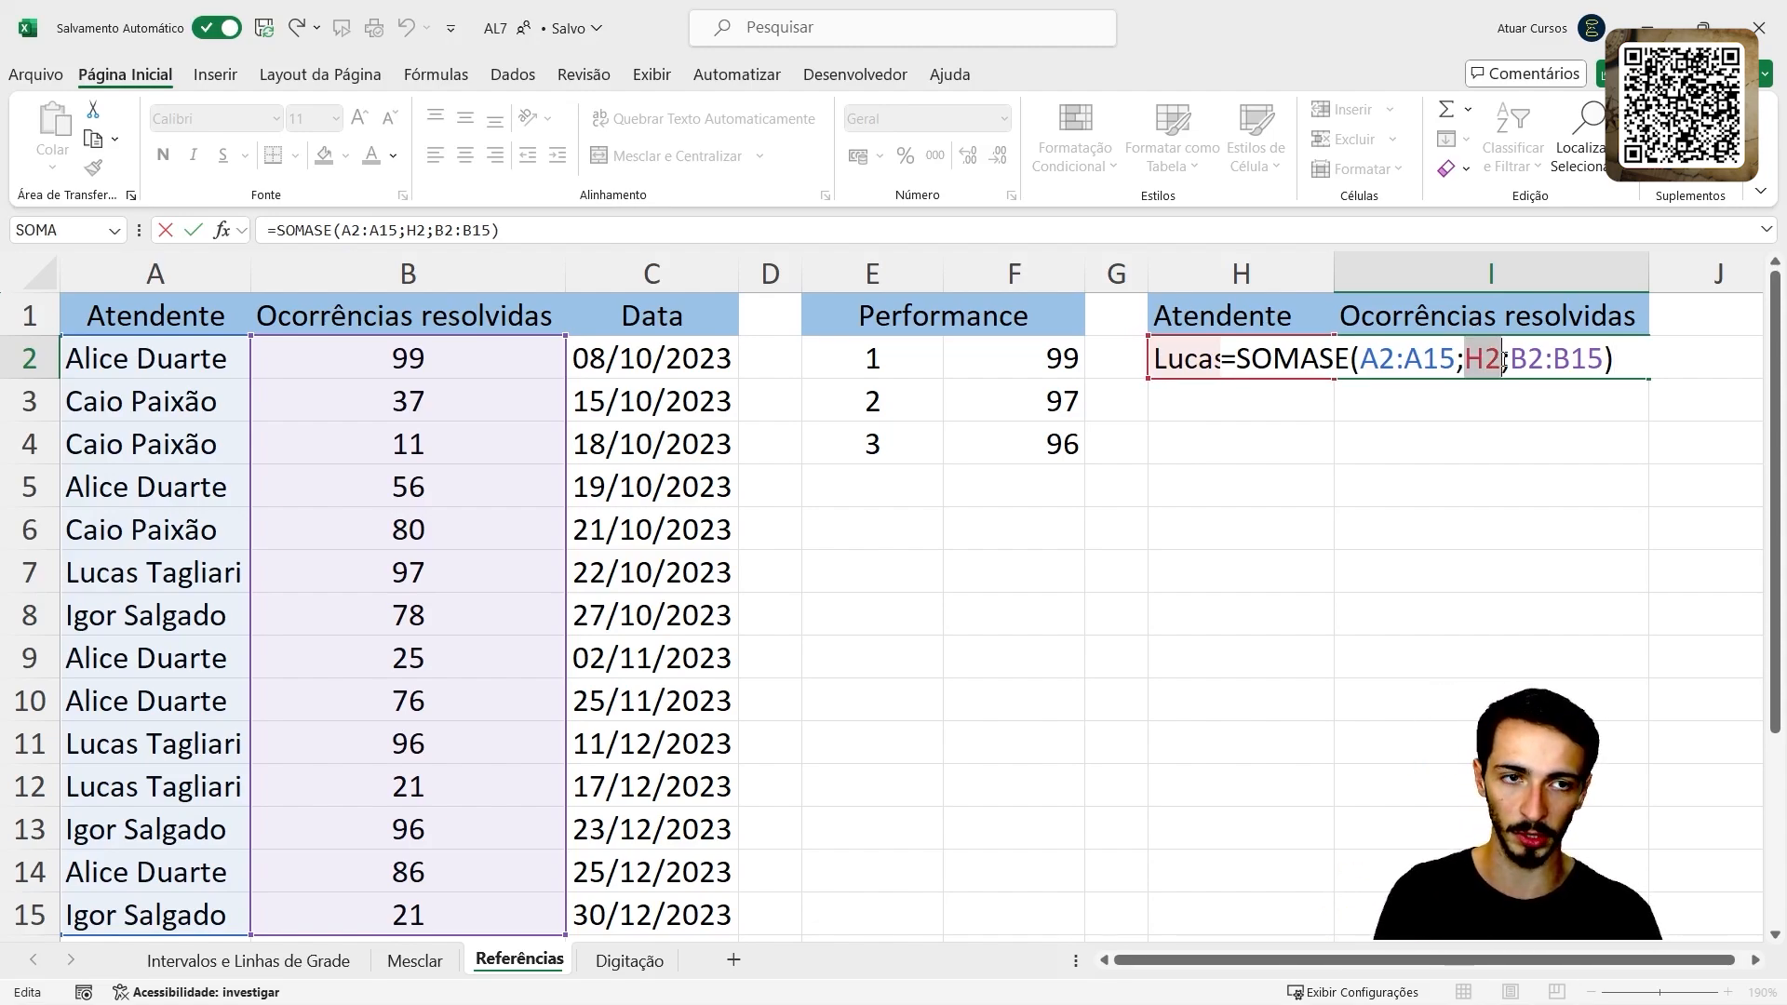
key(ctrl+Return)
click(1218, 363)
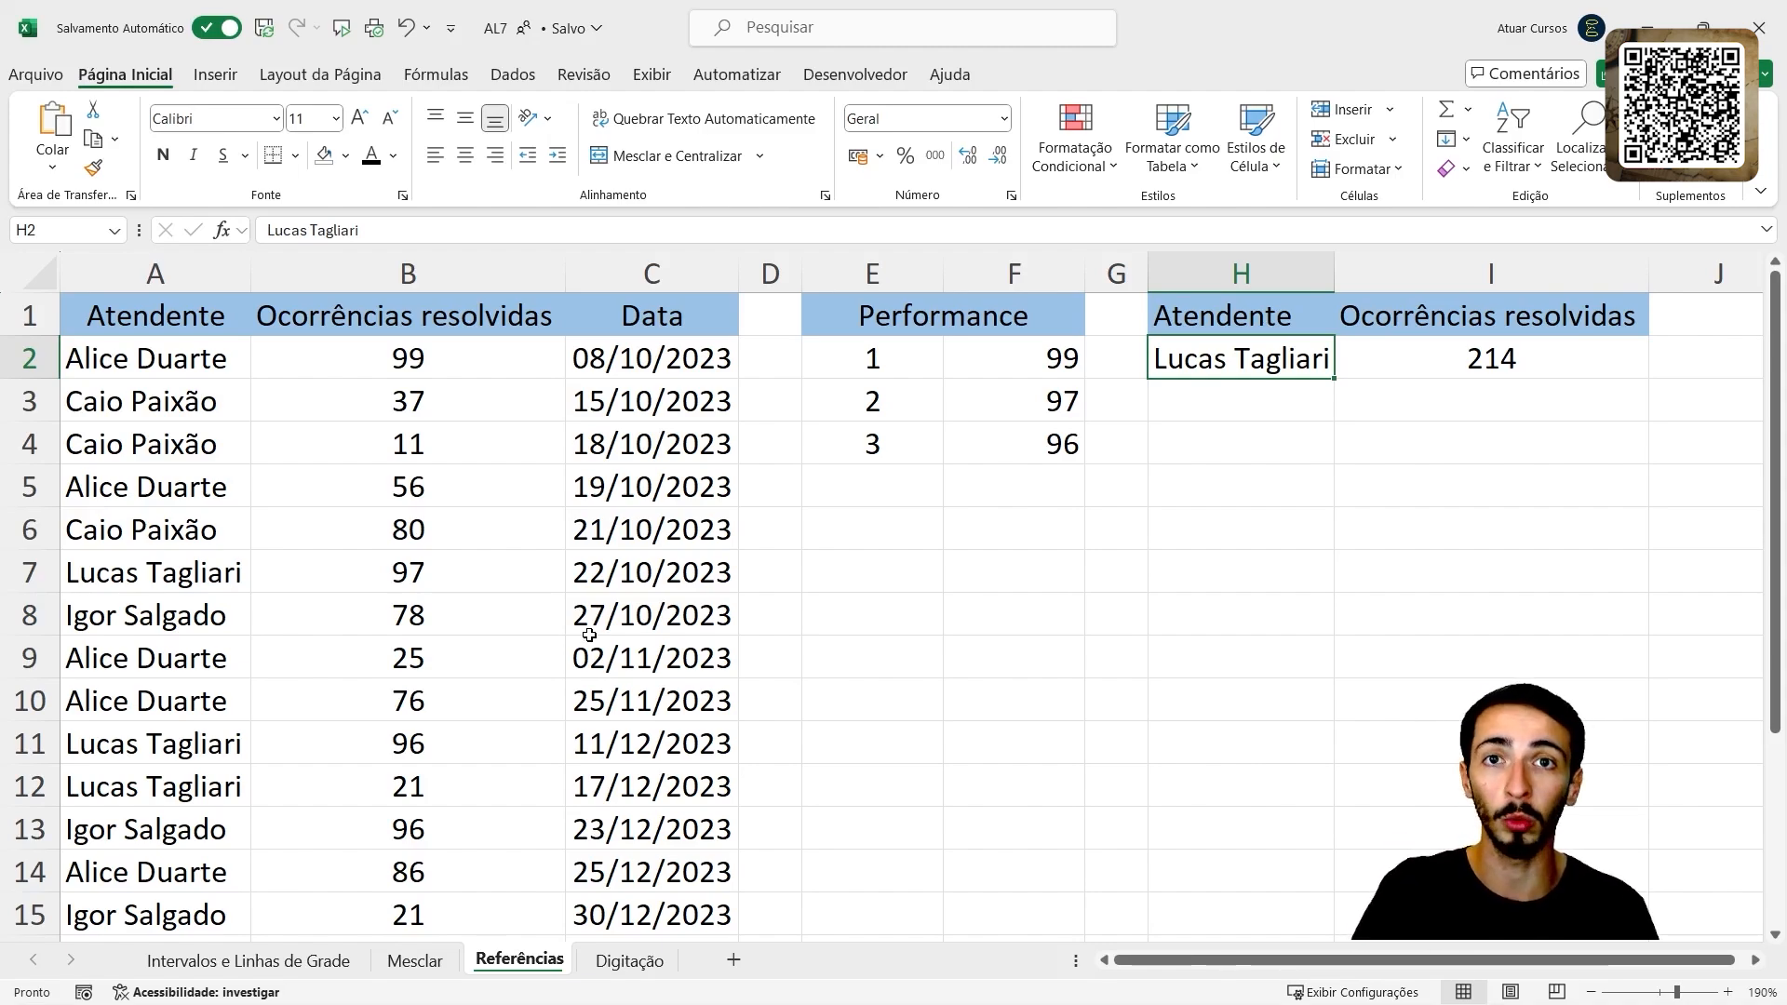
- Open the Digitação sheet and examine the vendor names for spacing and accent differences, along with the sale value and region columns
click(640, 945)
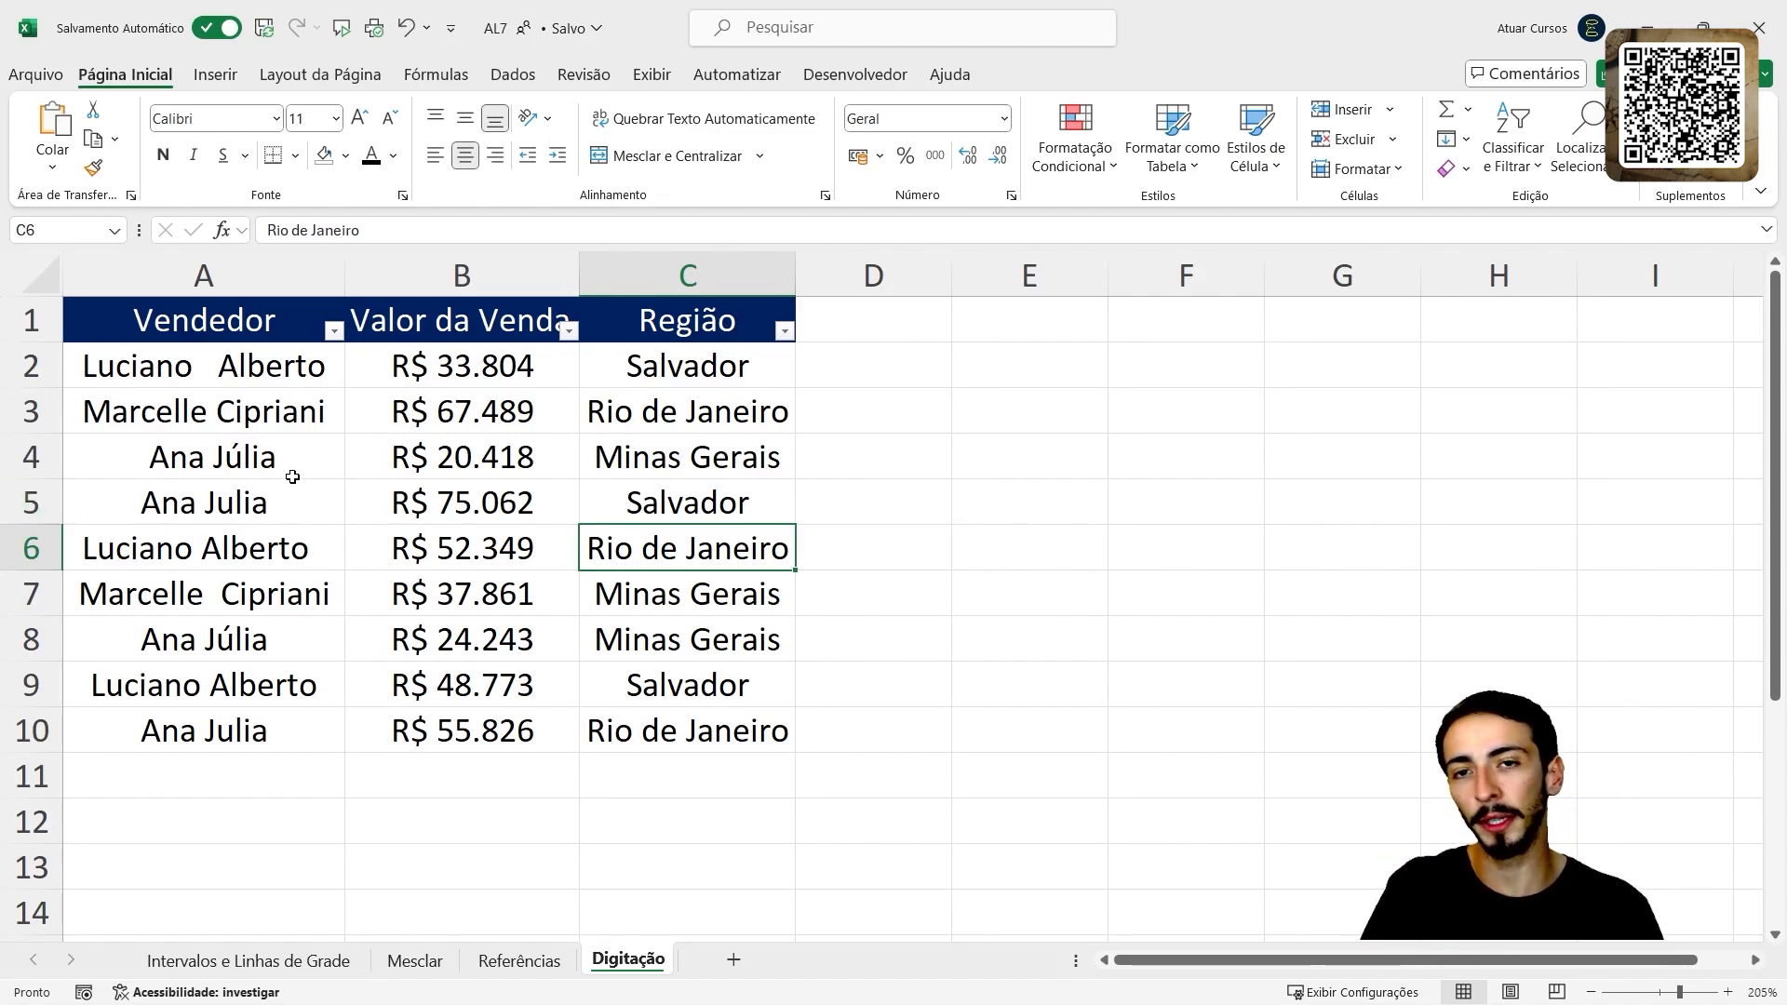
click(254, 369)
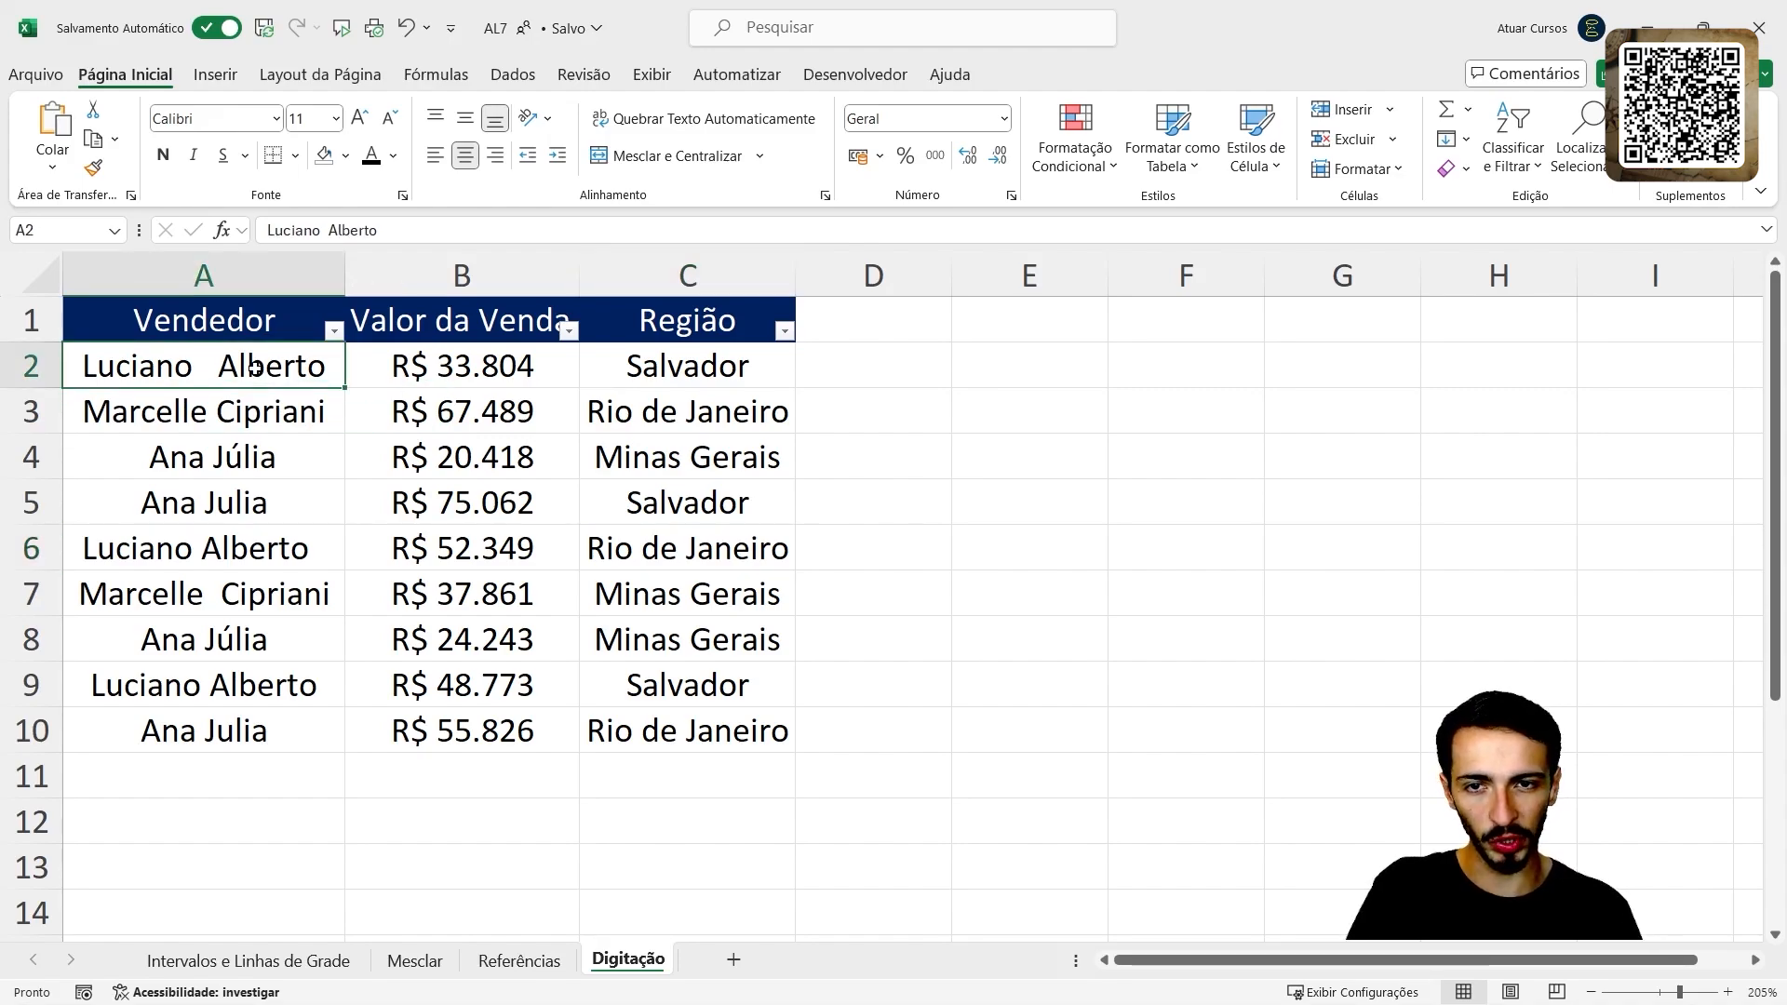
click(271, 415)
click(288, 465)
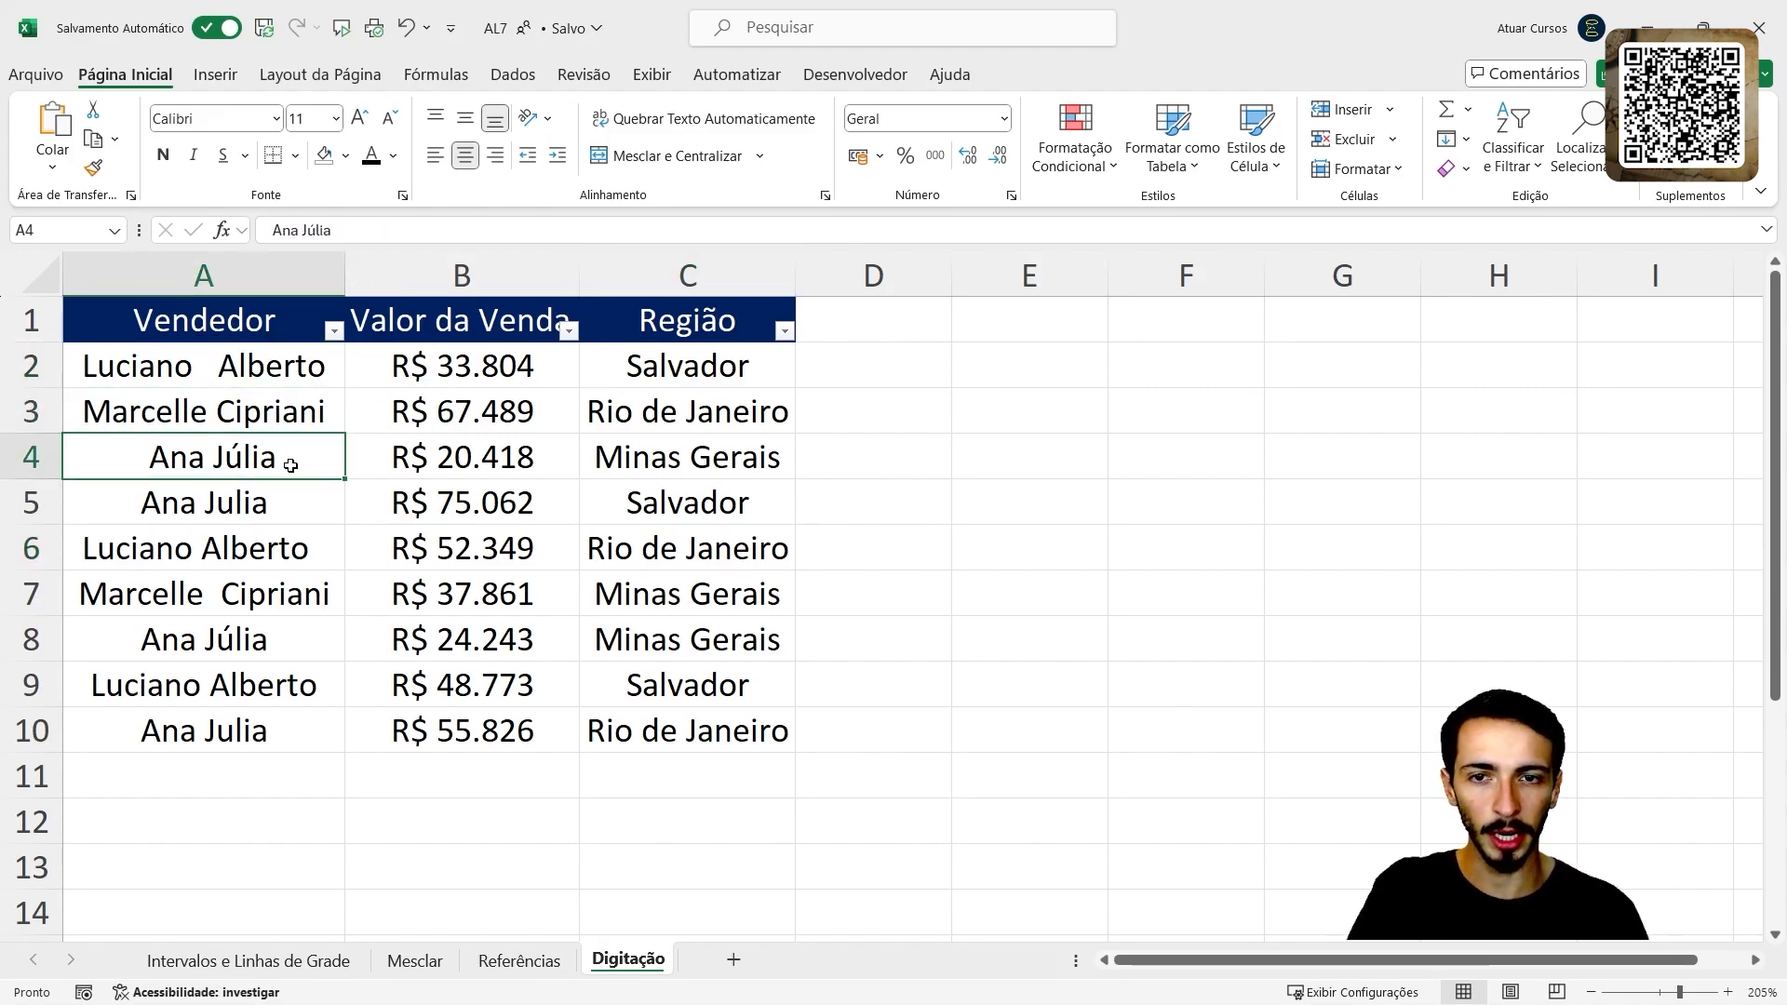
click(284, 551)
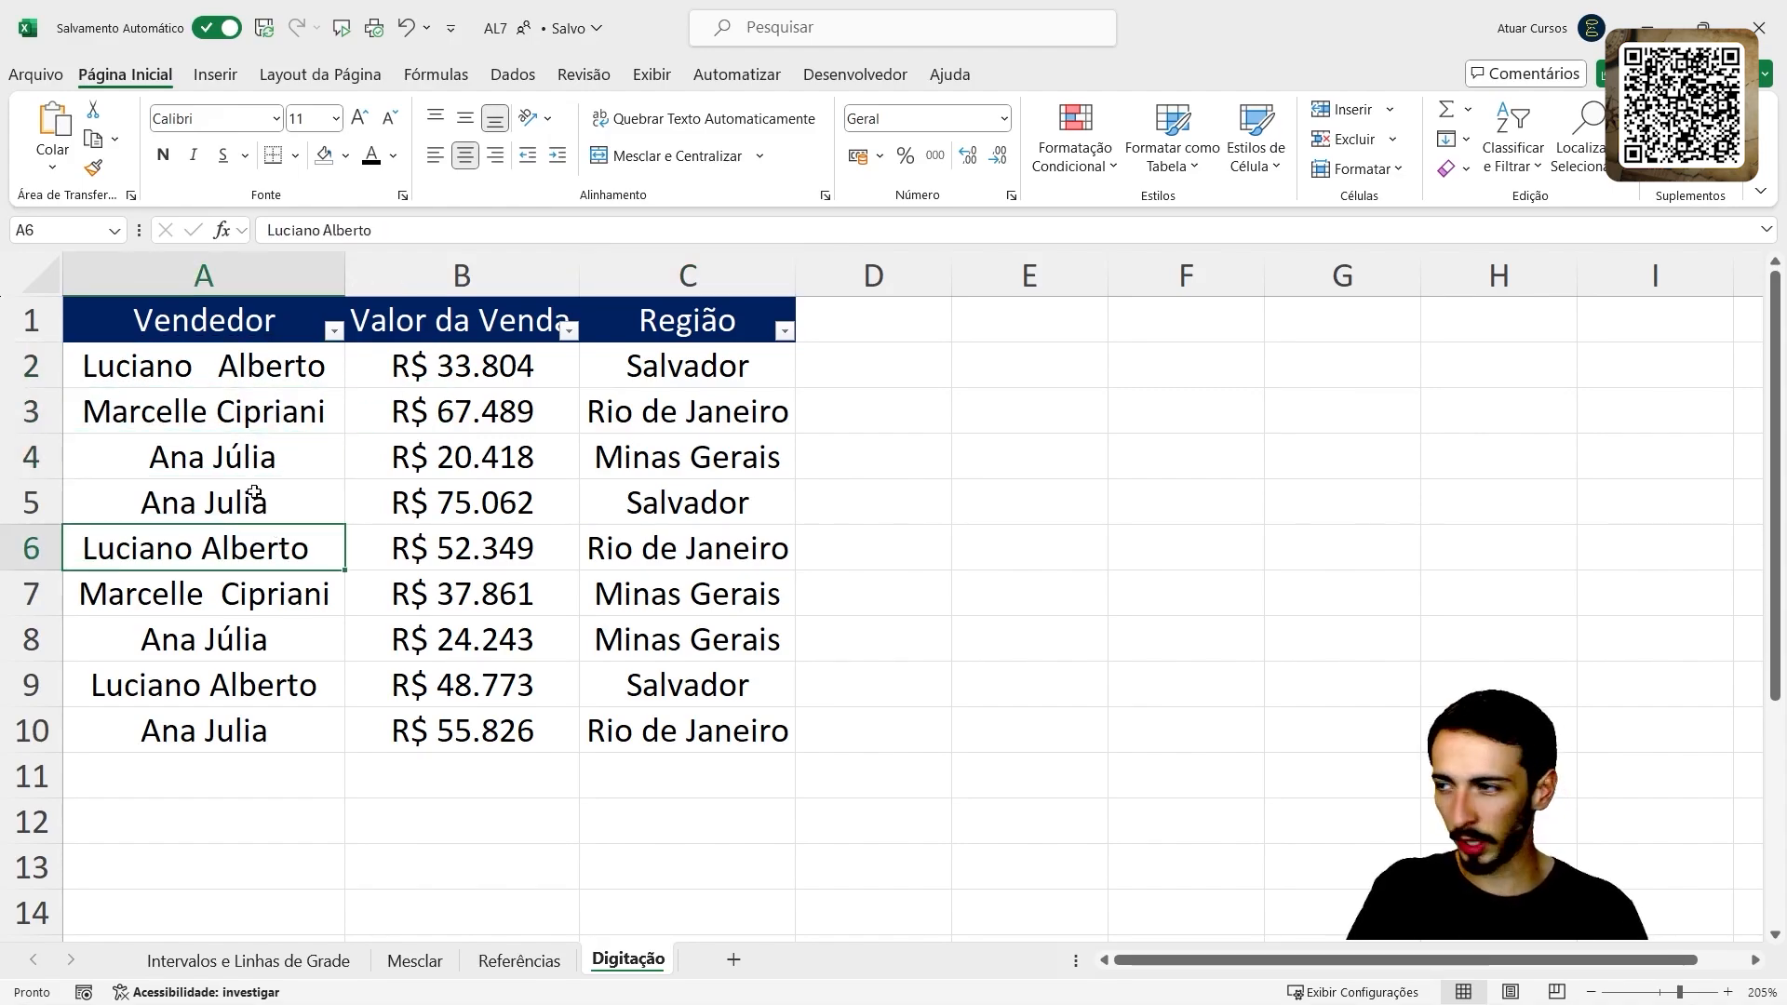
drag(244, 381, 251, 505)
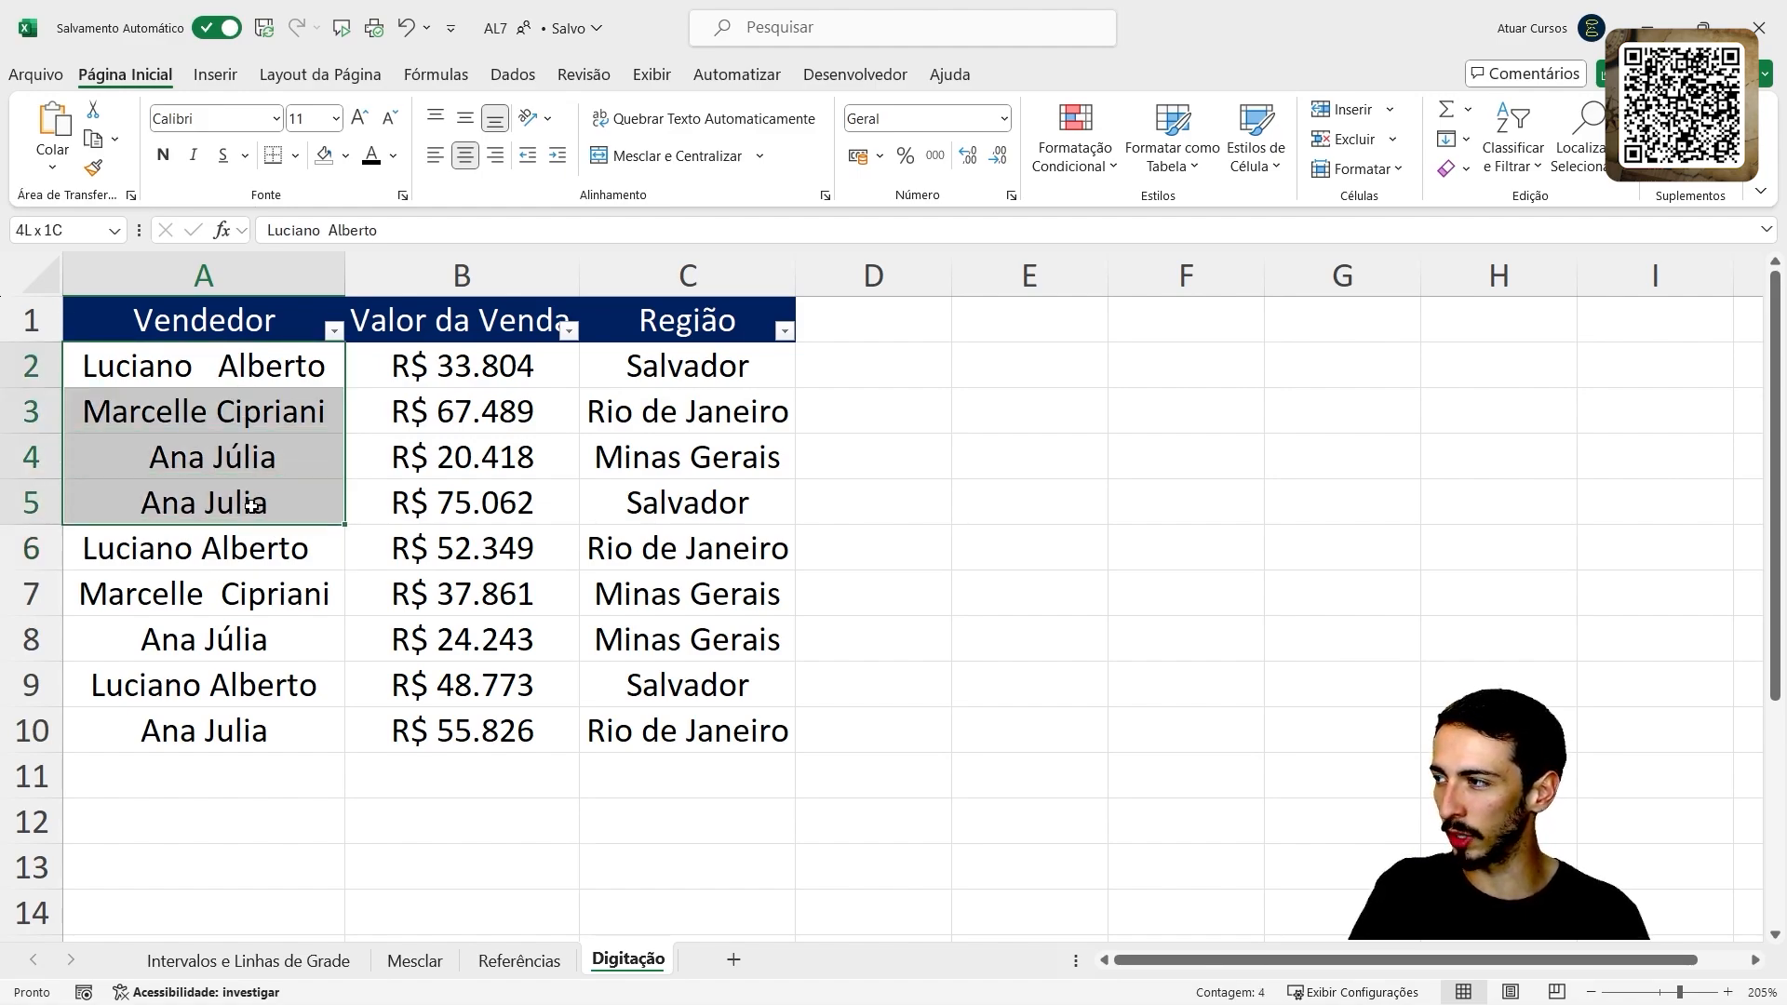
click(262, 572)
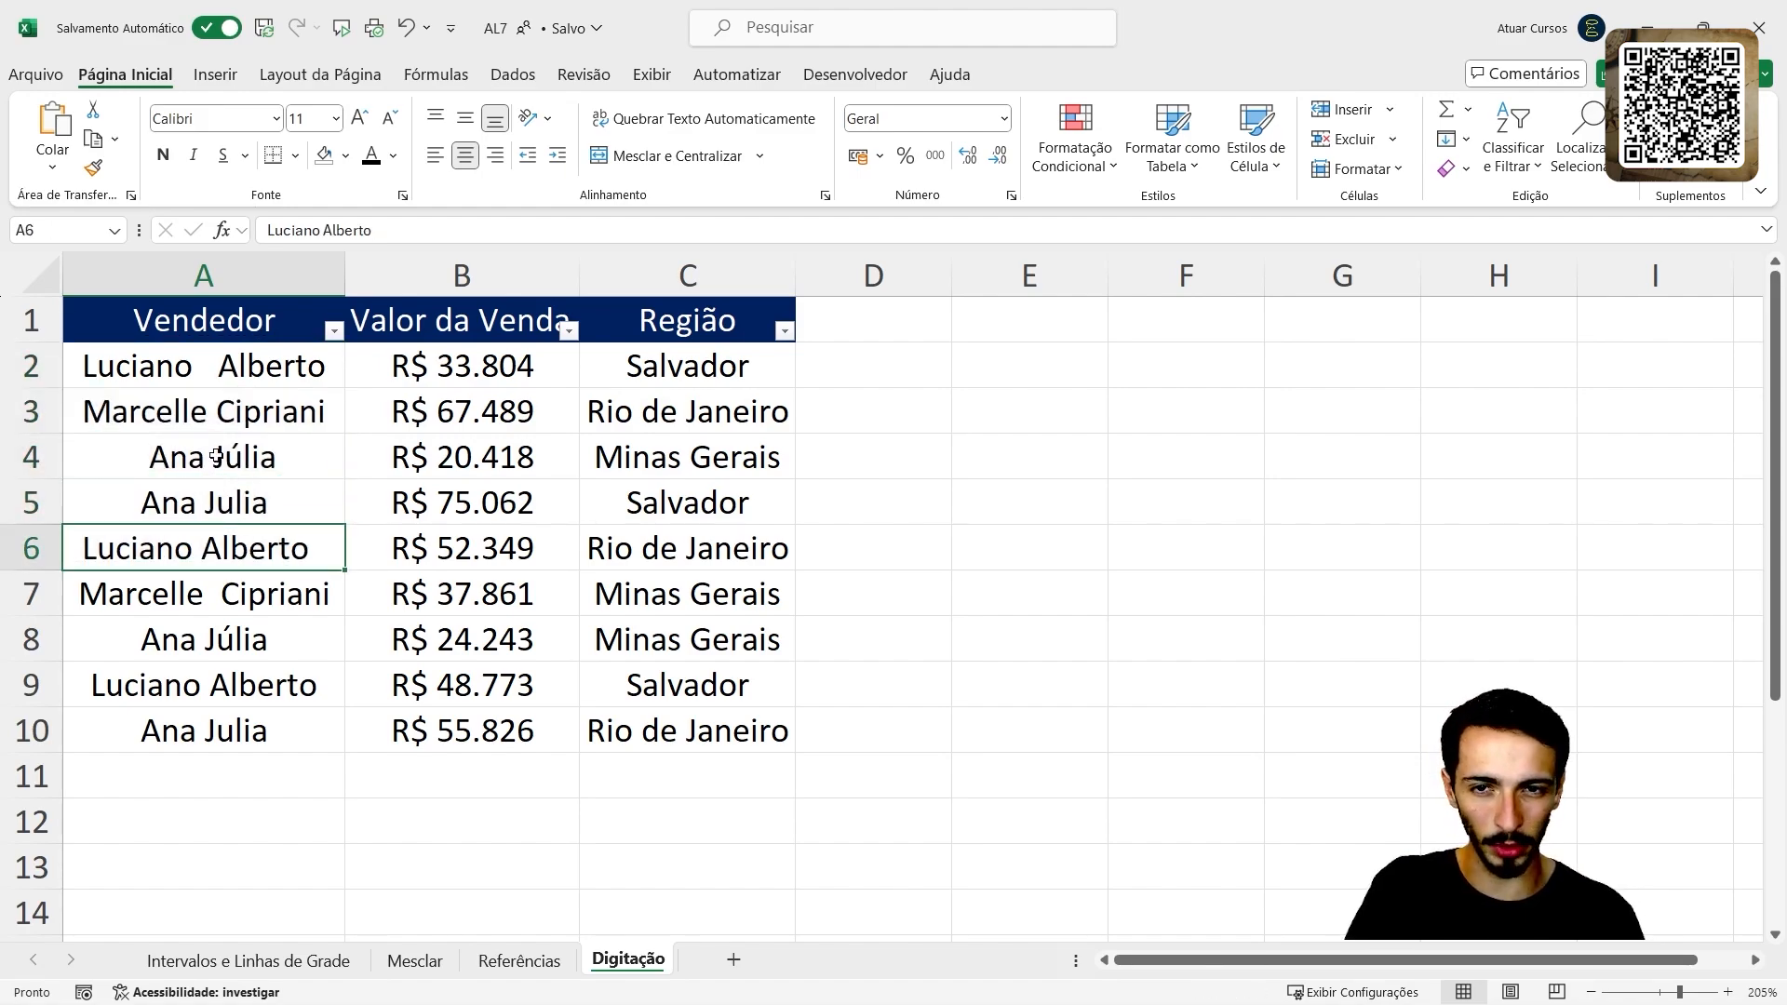
click(189, 373)
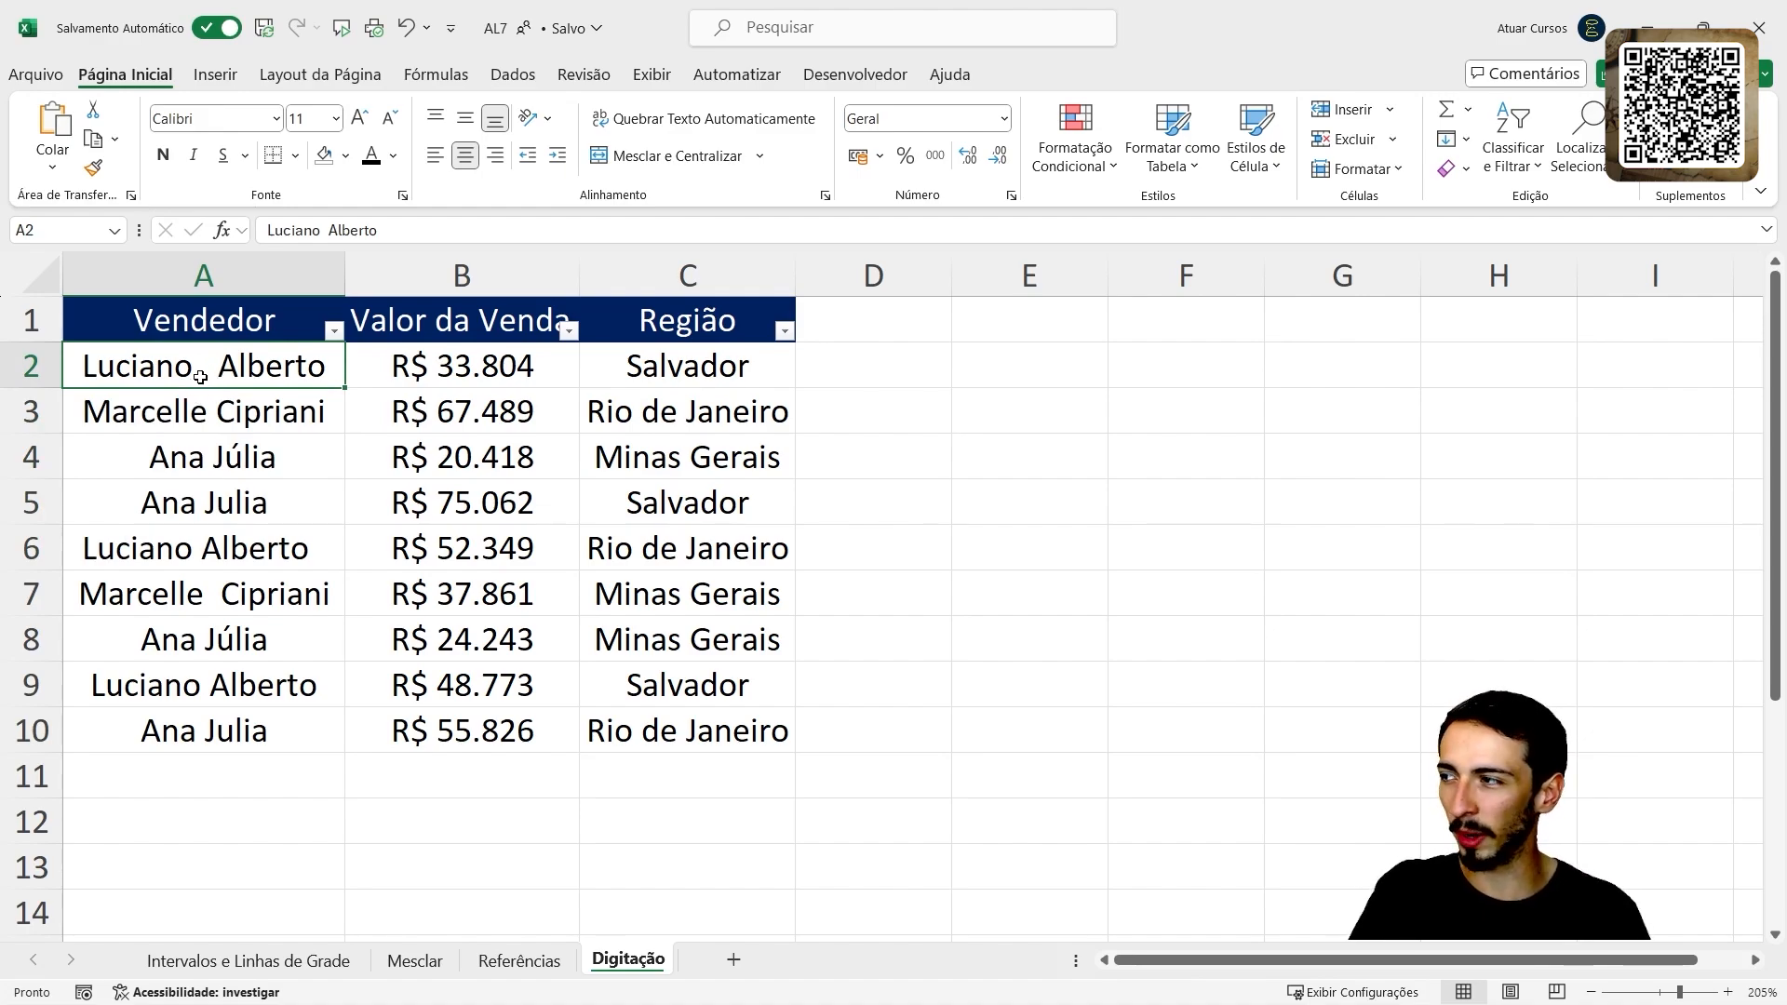
drag(243, 465, 261, 503)
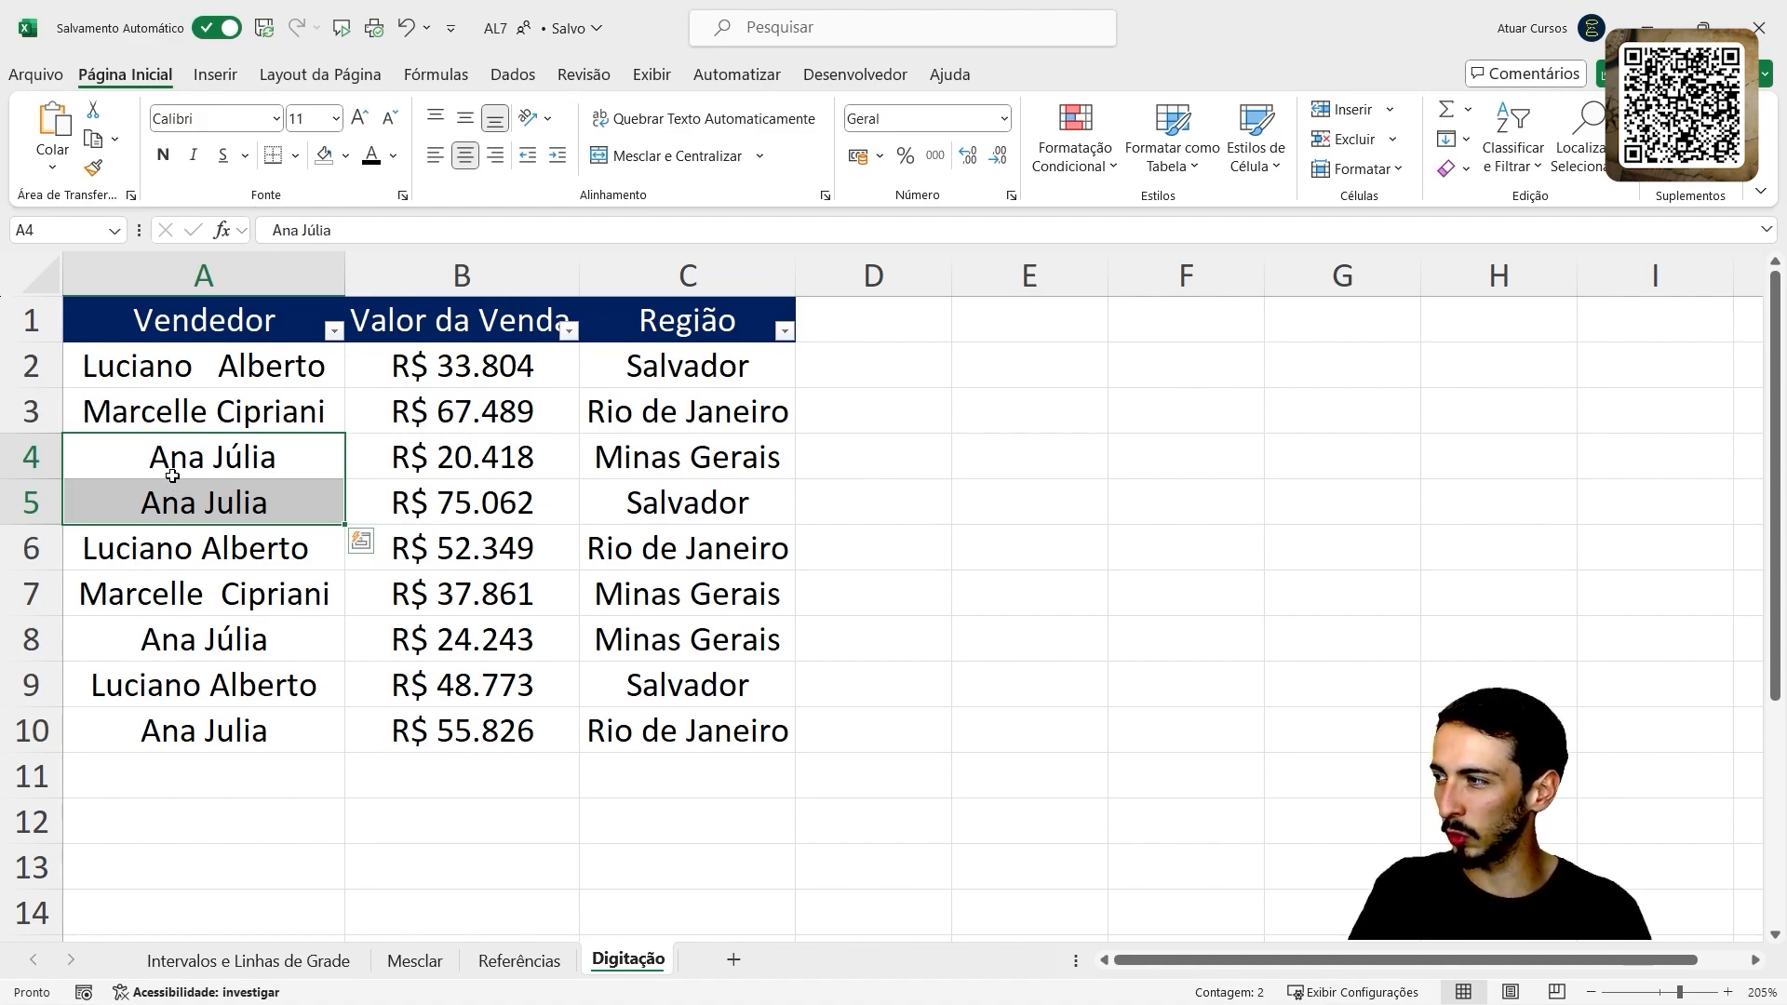
click(194, 594)
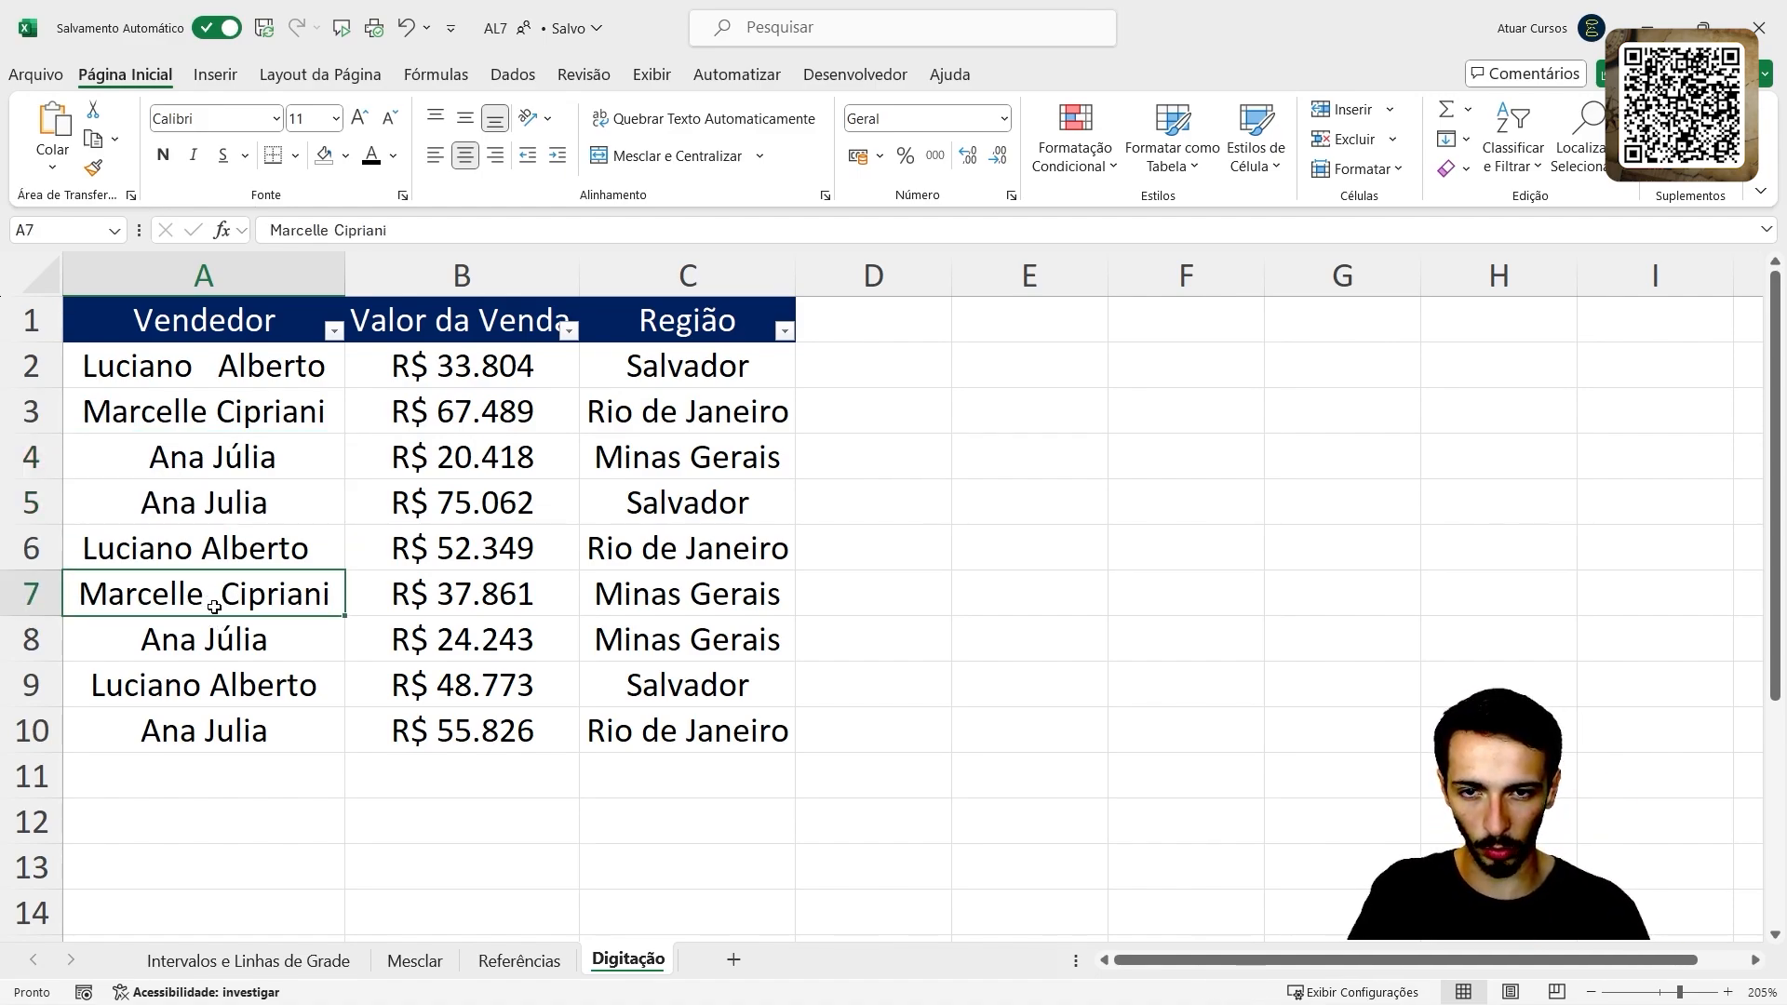
drag(447, 380, 447, 730)
drag(677, 368, 672, 754)
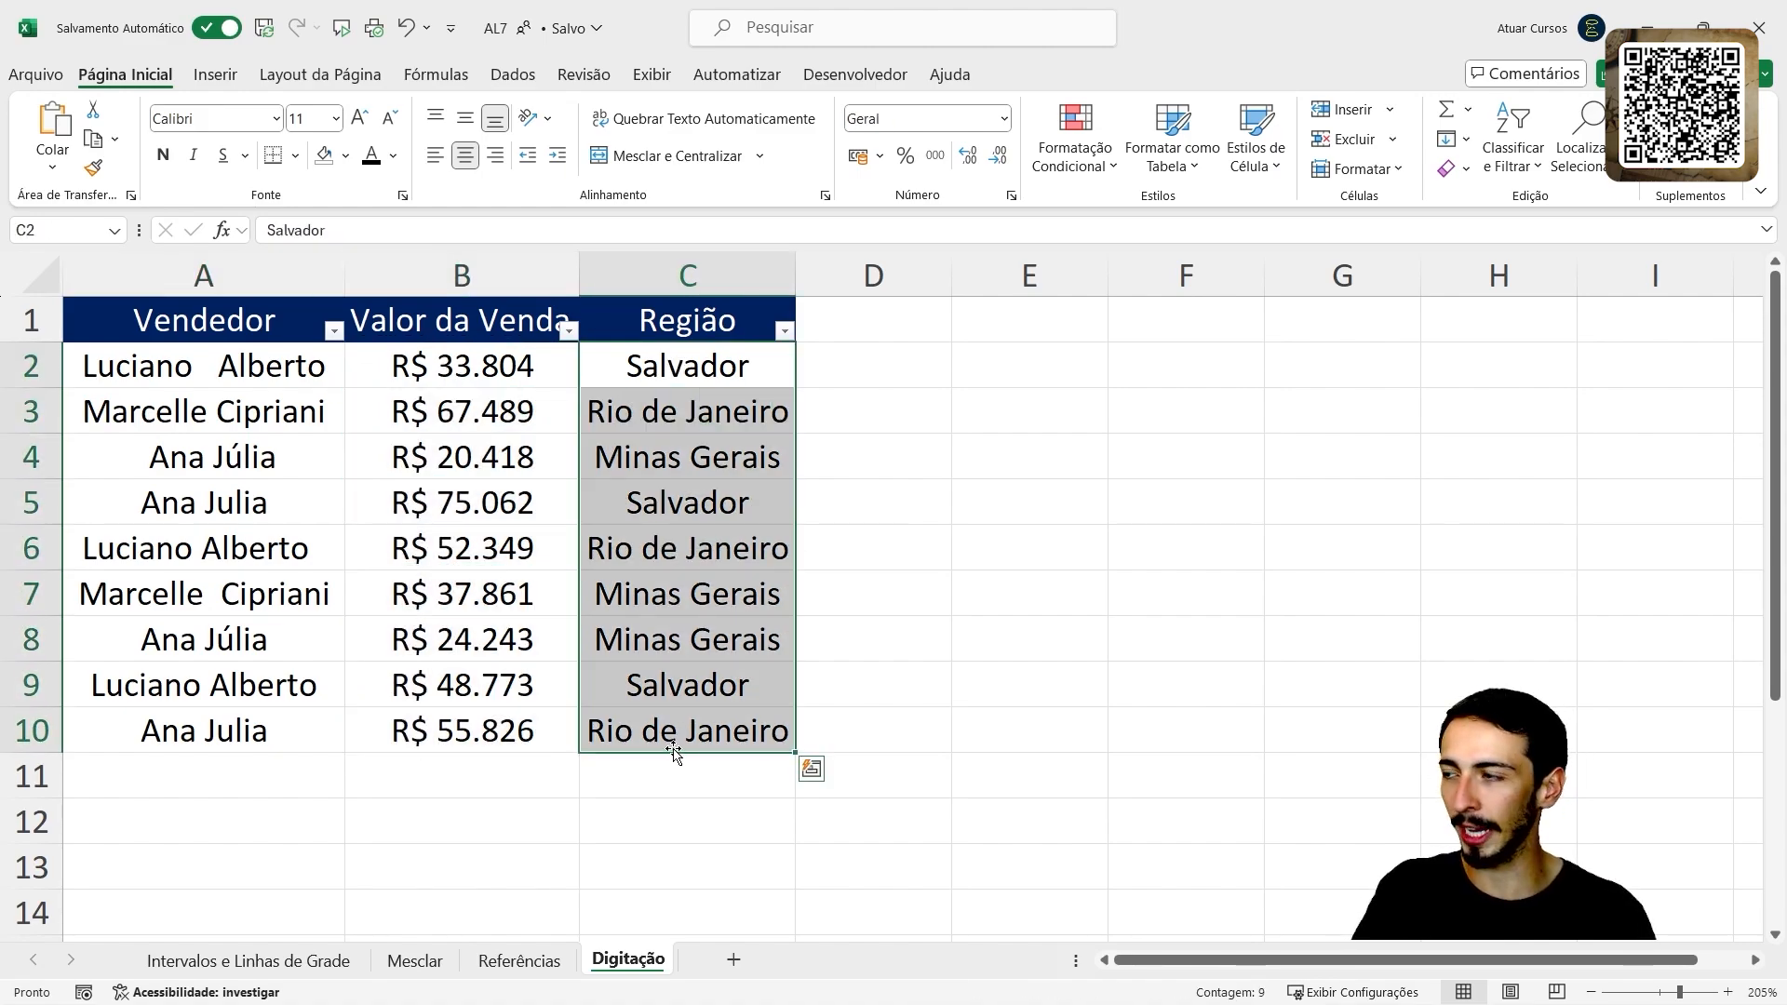
- Filter the Vendedor column to show only the accented and unaccented spellings of the vendor in A4 and A5
click(328, 352)
click(333, 330)
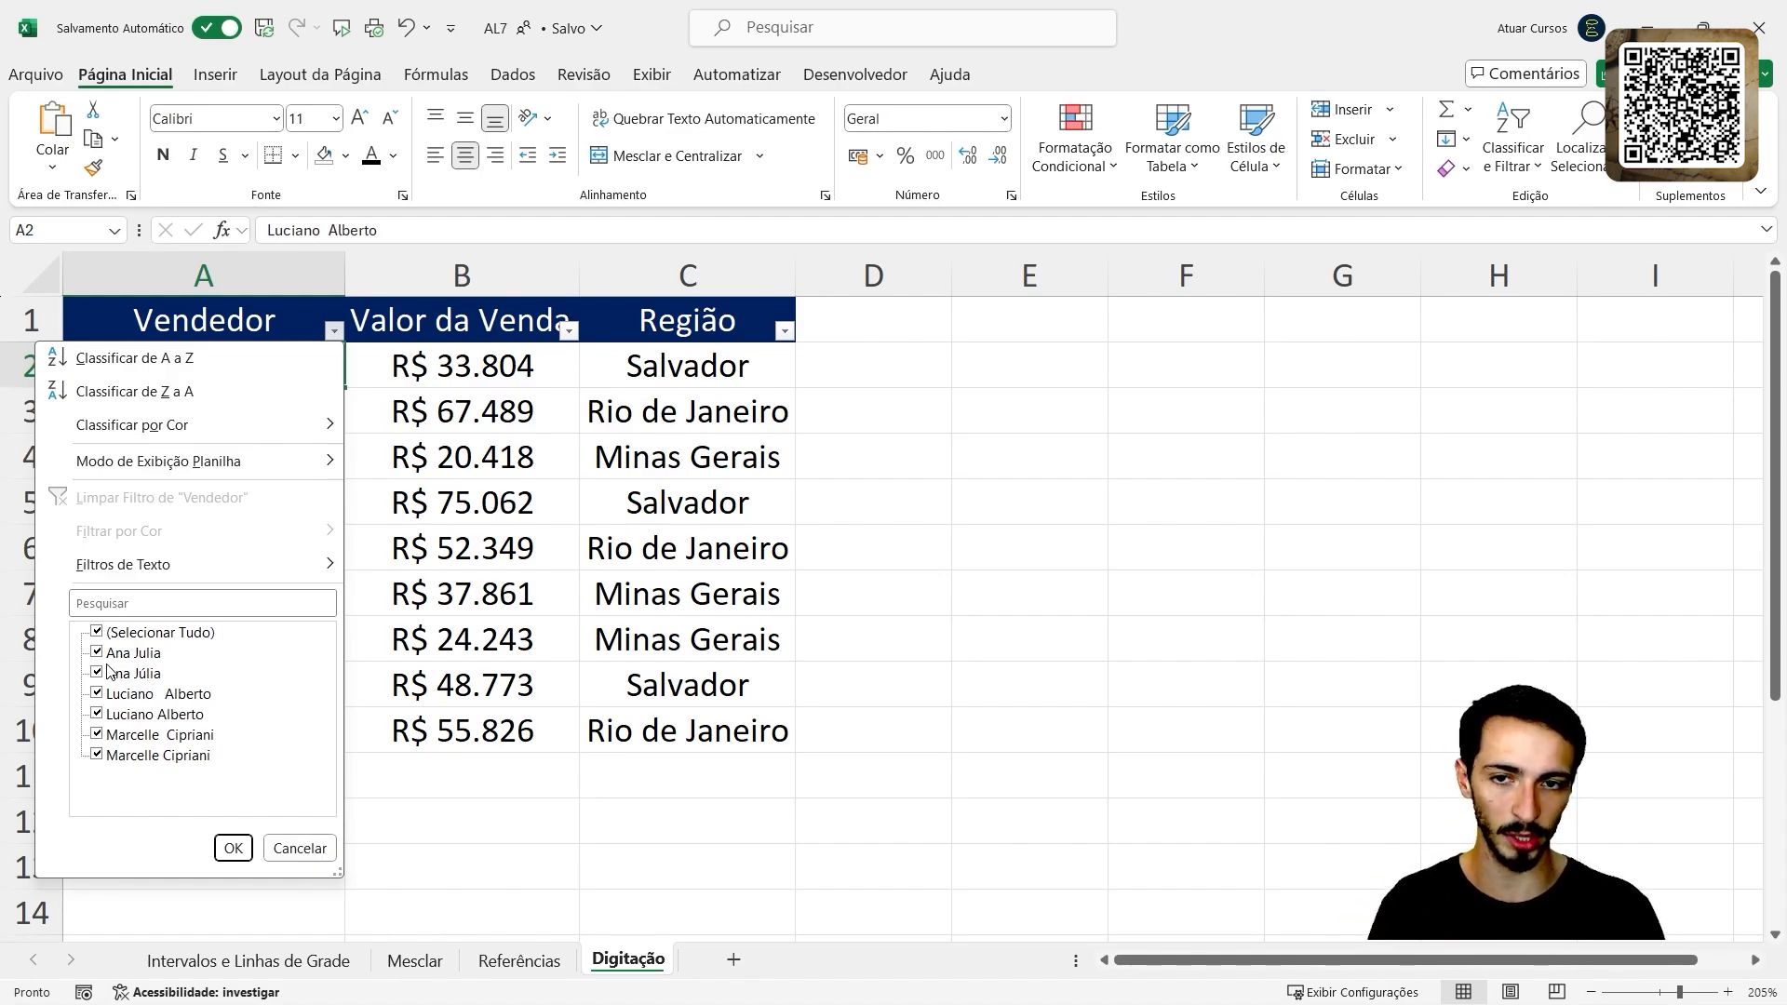
click(97, 634)
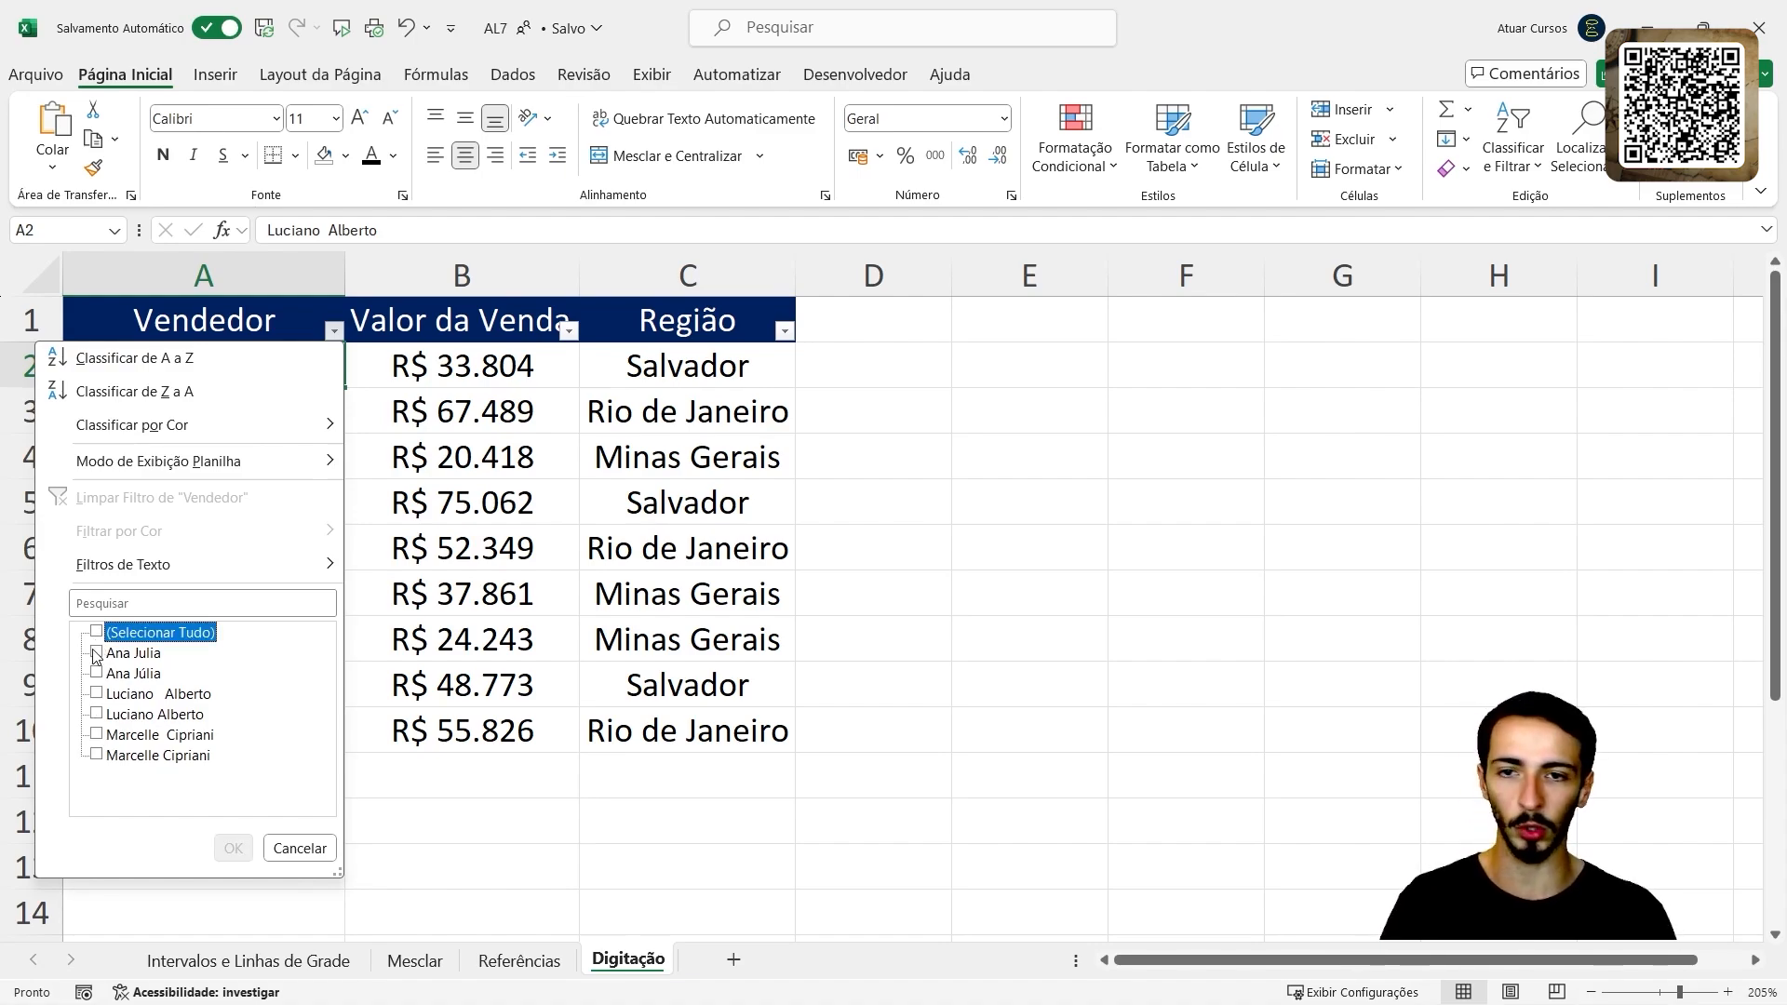
click(96, 652)
click(96, 673)
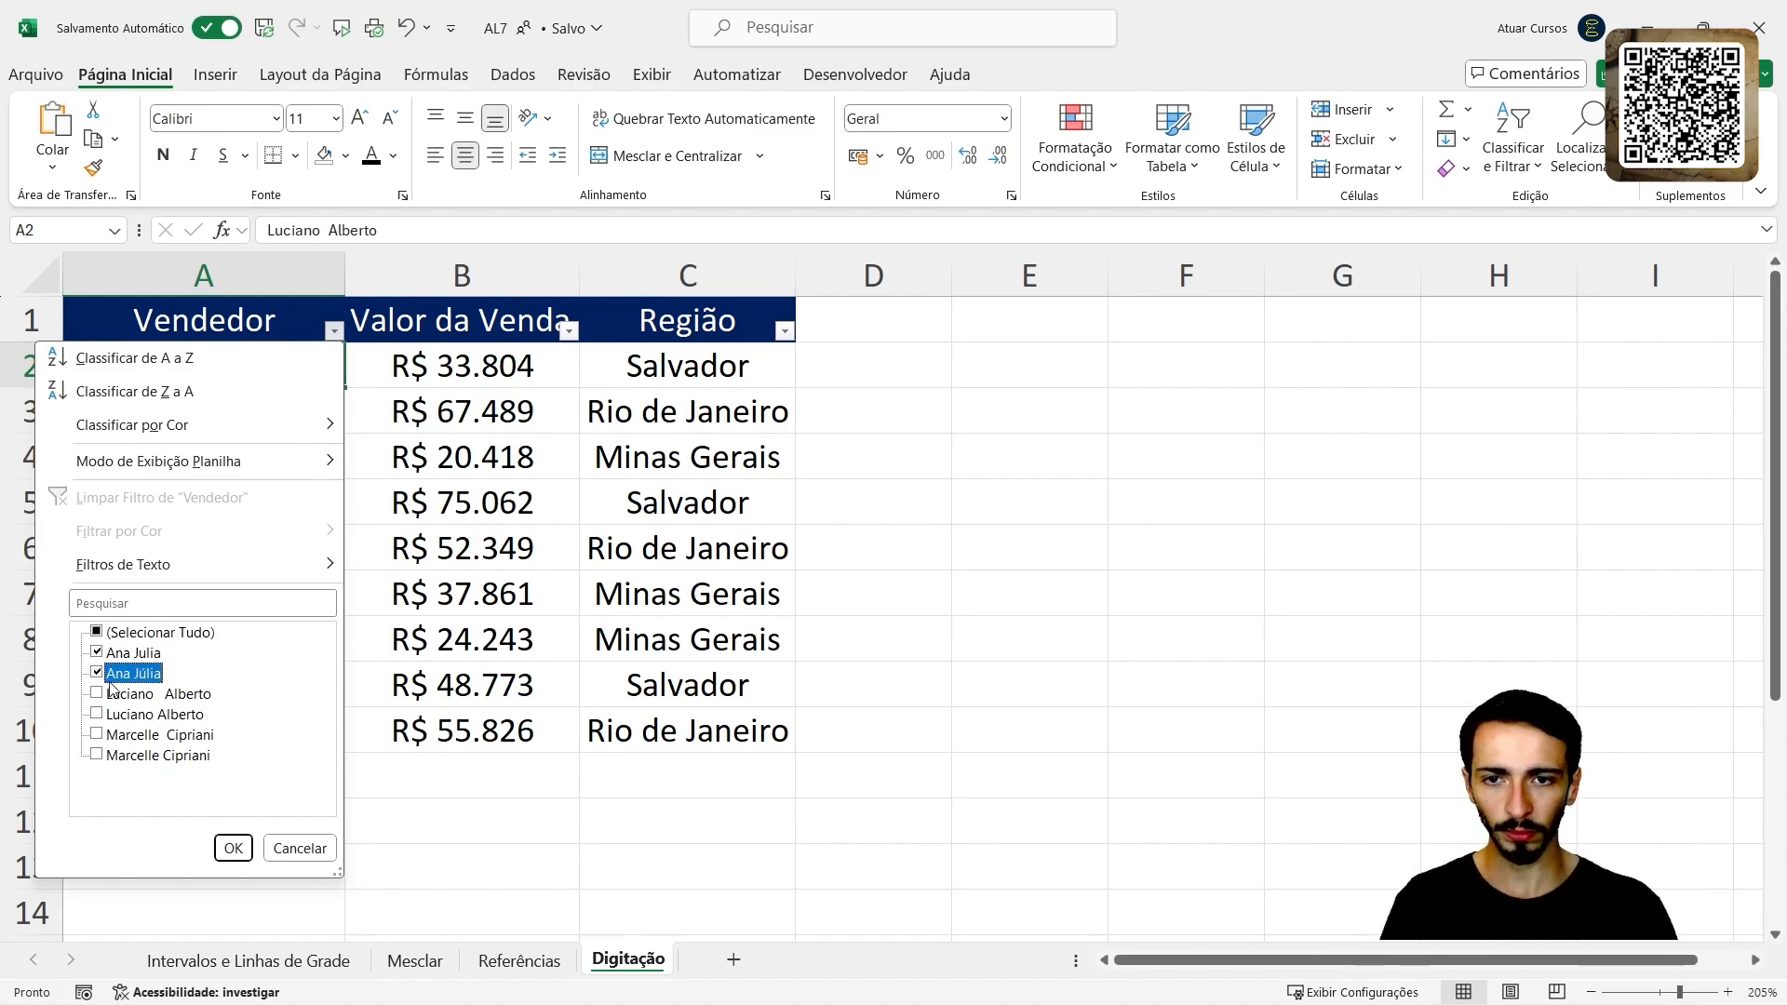
click(233, 848)
- Compare the vendor name spellings in the filtered cells A4, A5, A8 and A10
drag(264, 381, 270, 503)
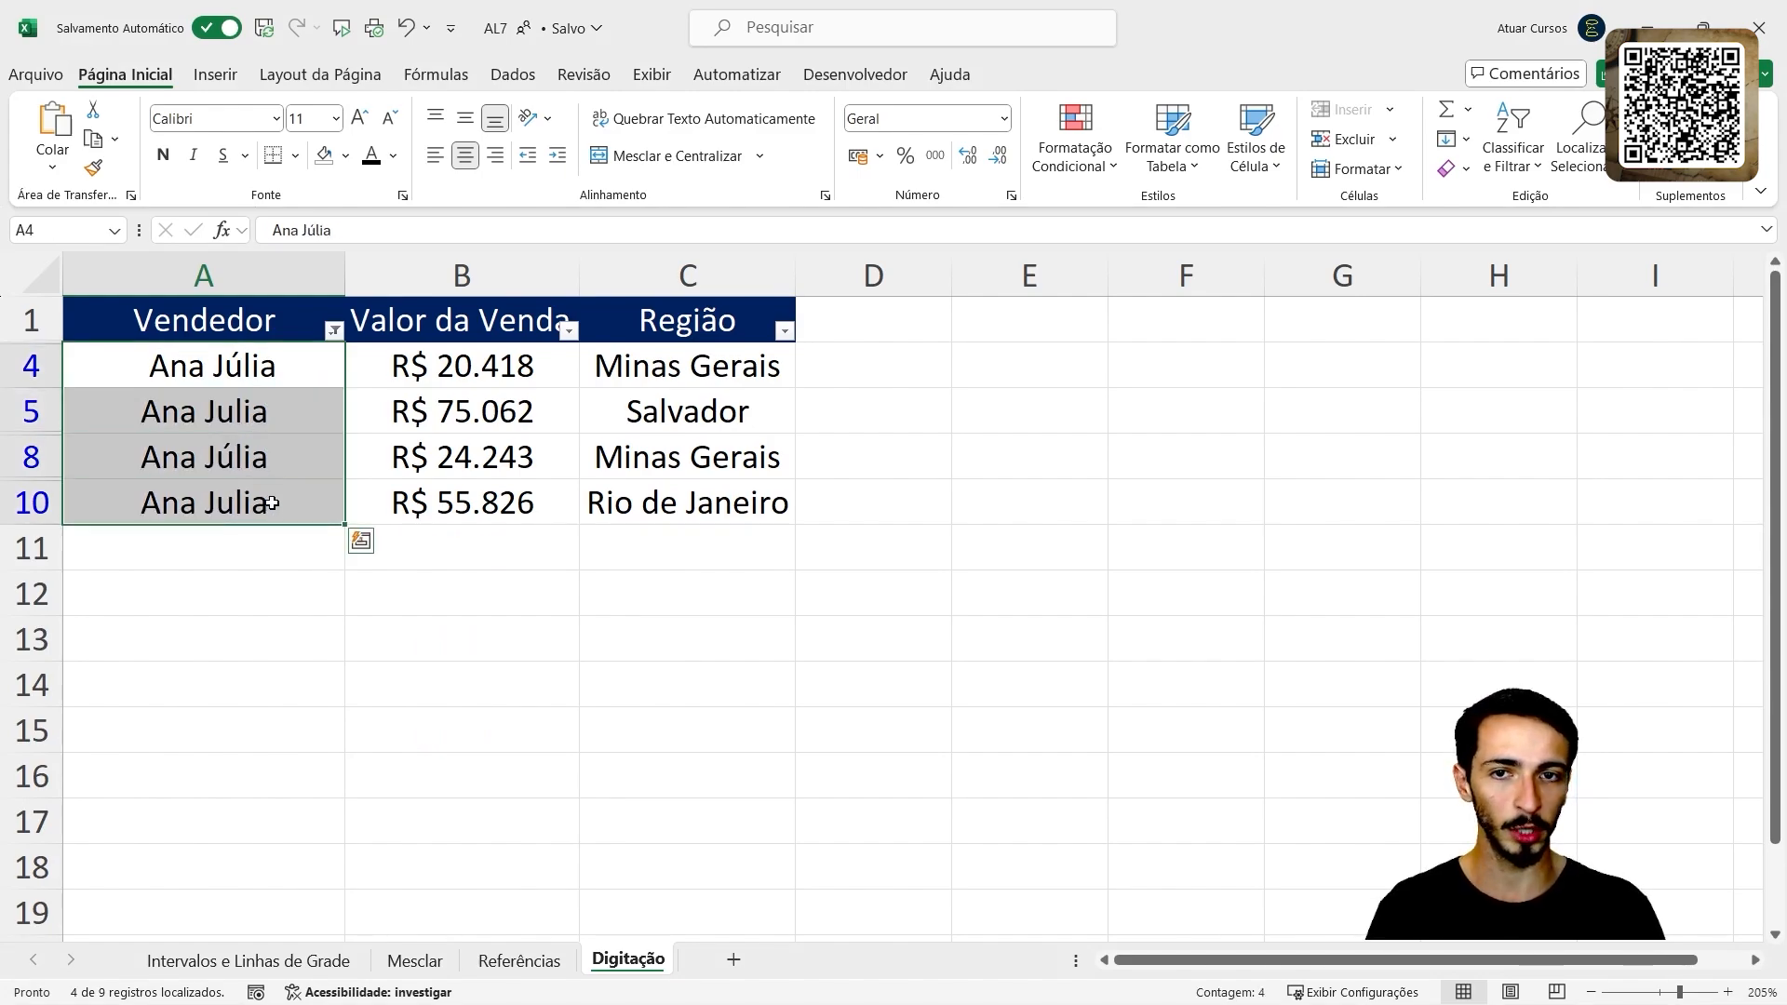
click(263, 377)
click(257, 489)
click(257, 460)
click(268, 371)
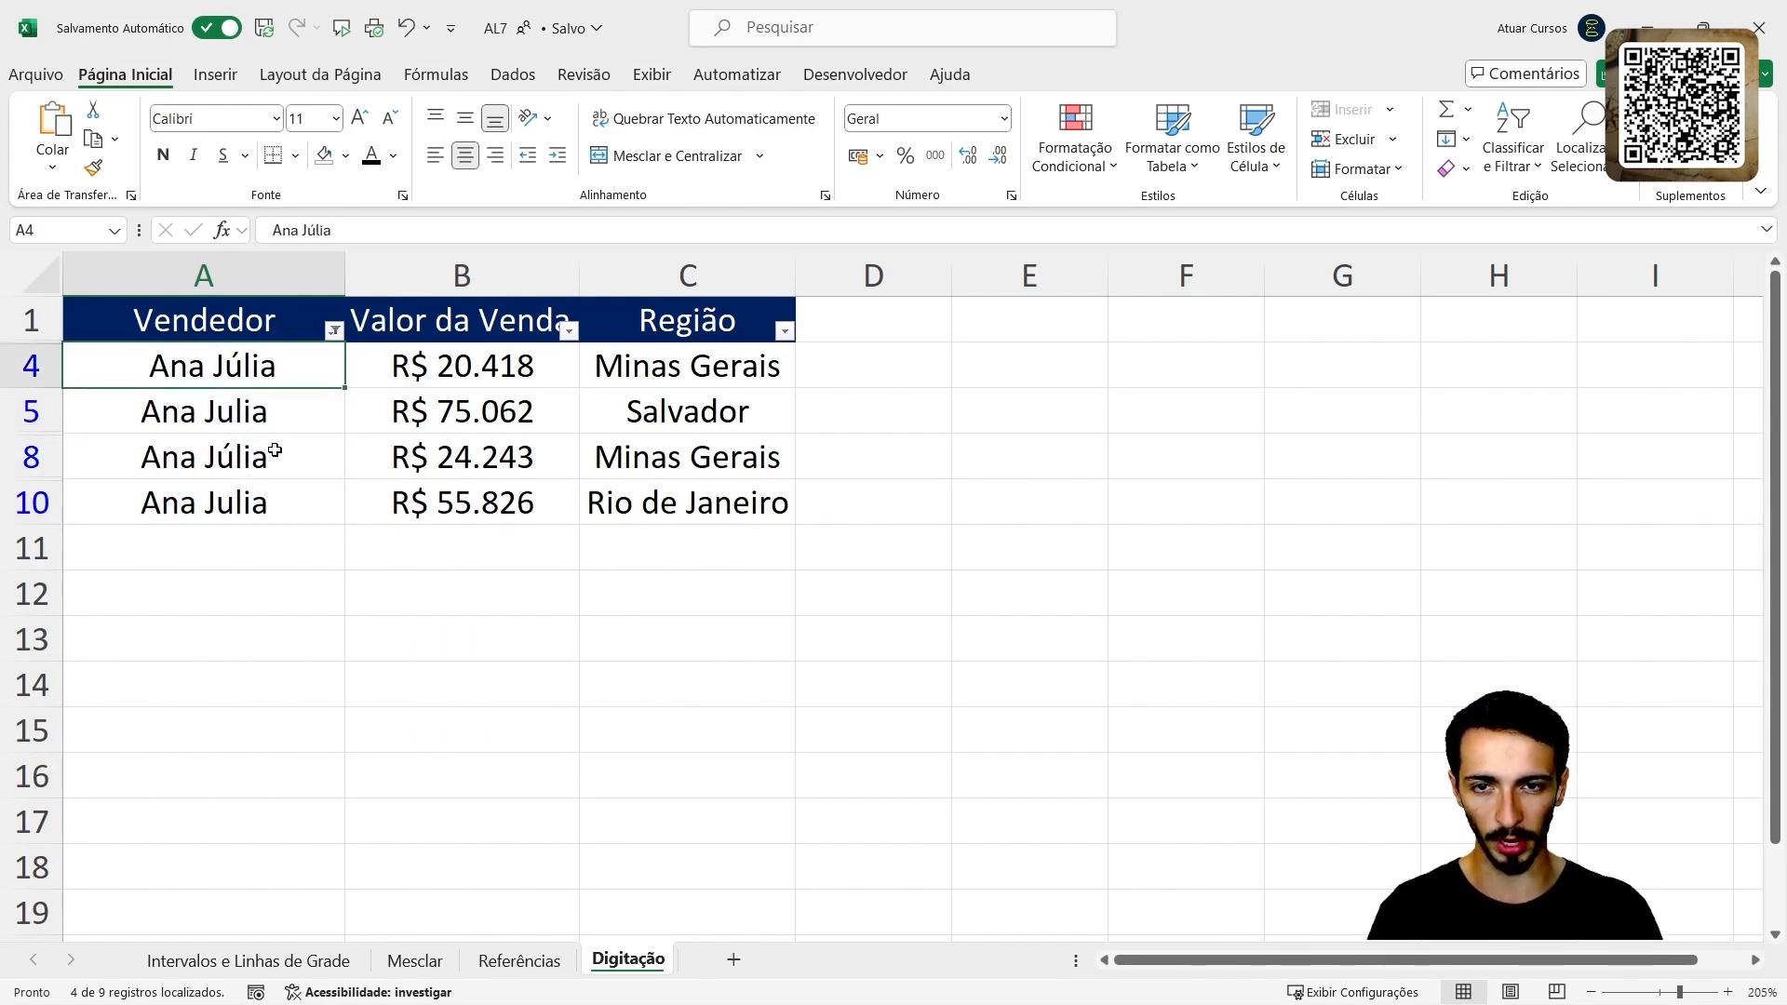
click(270, 452)
click(234, 424)
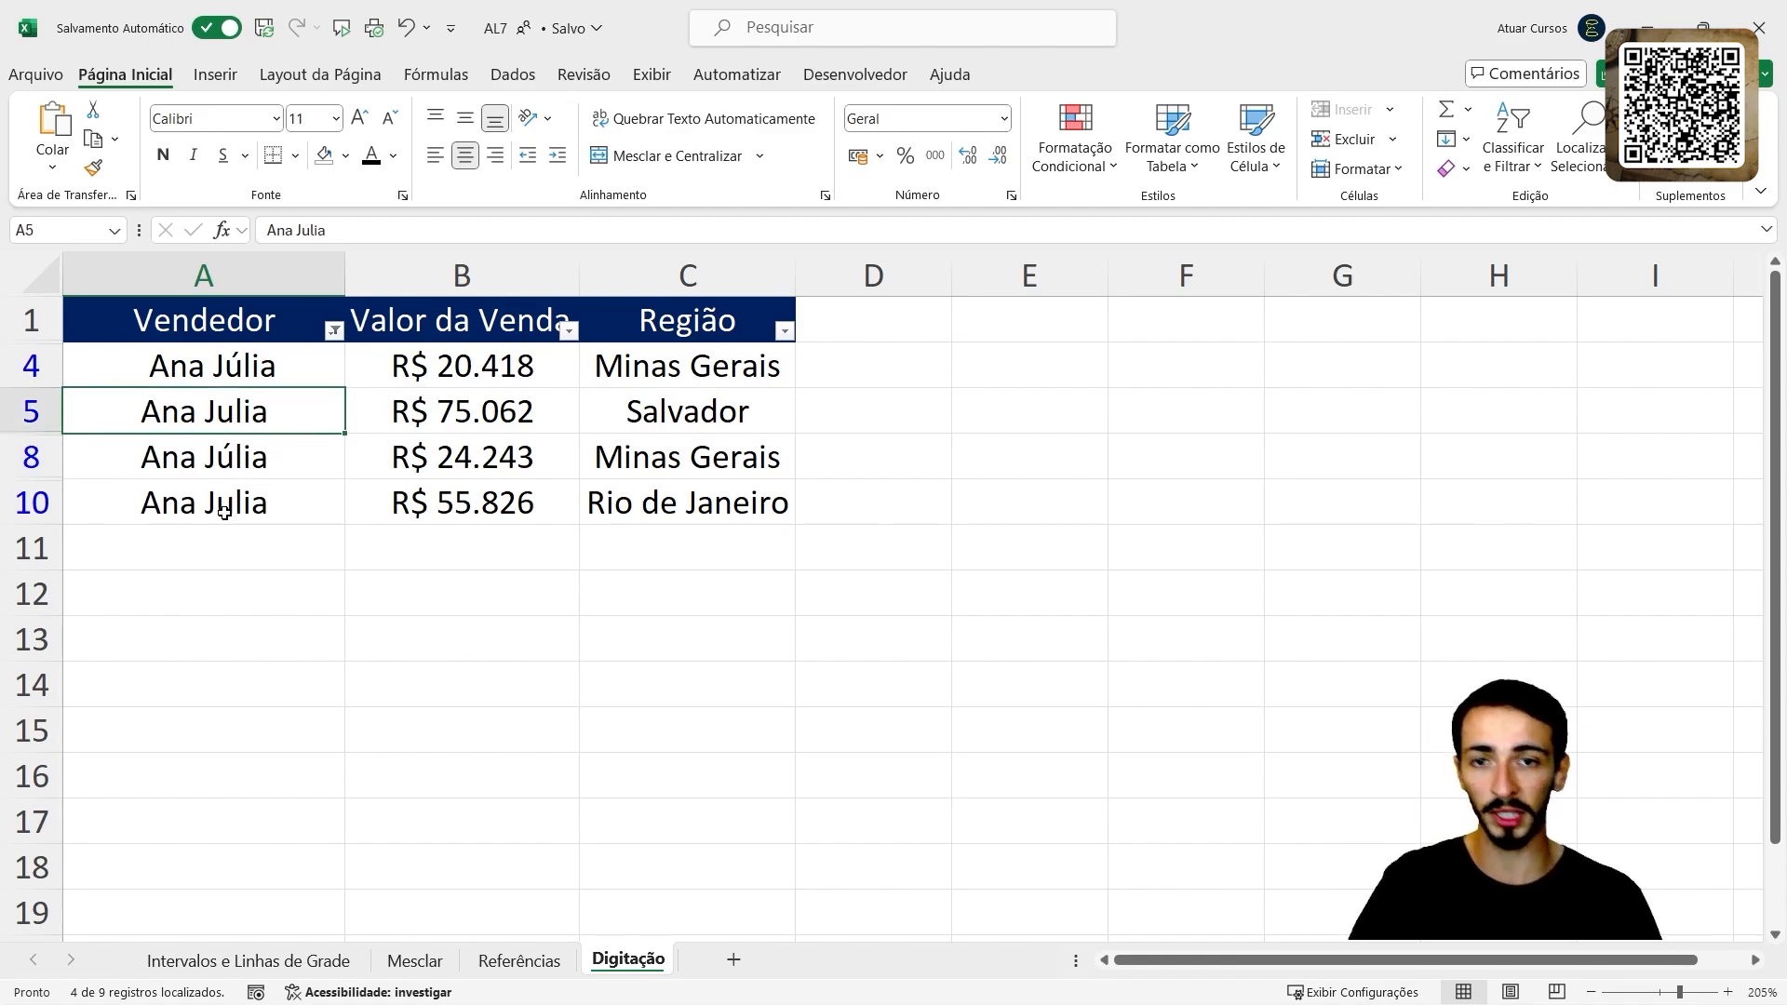
click(226, 515)
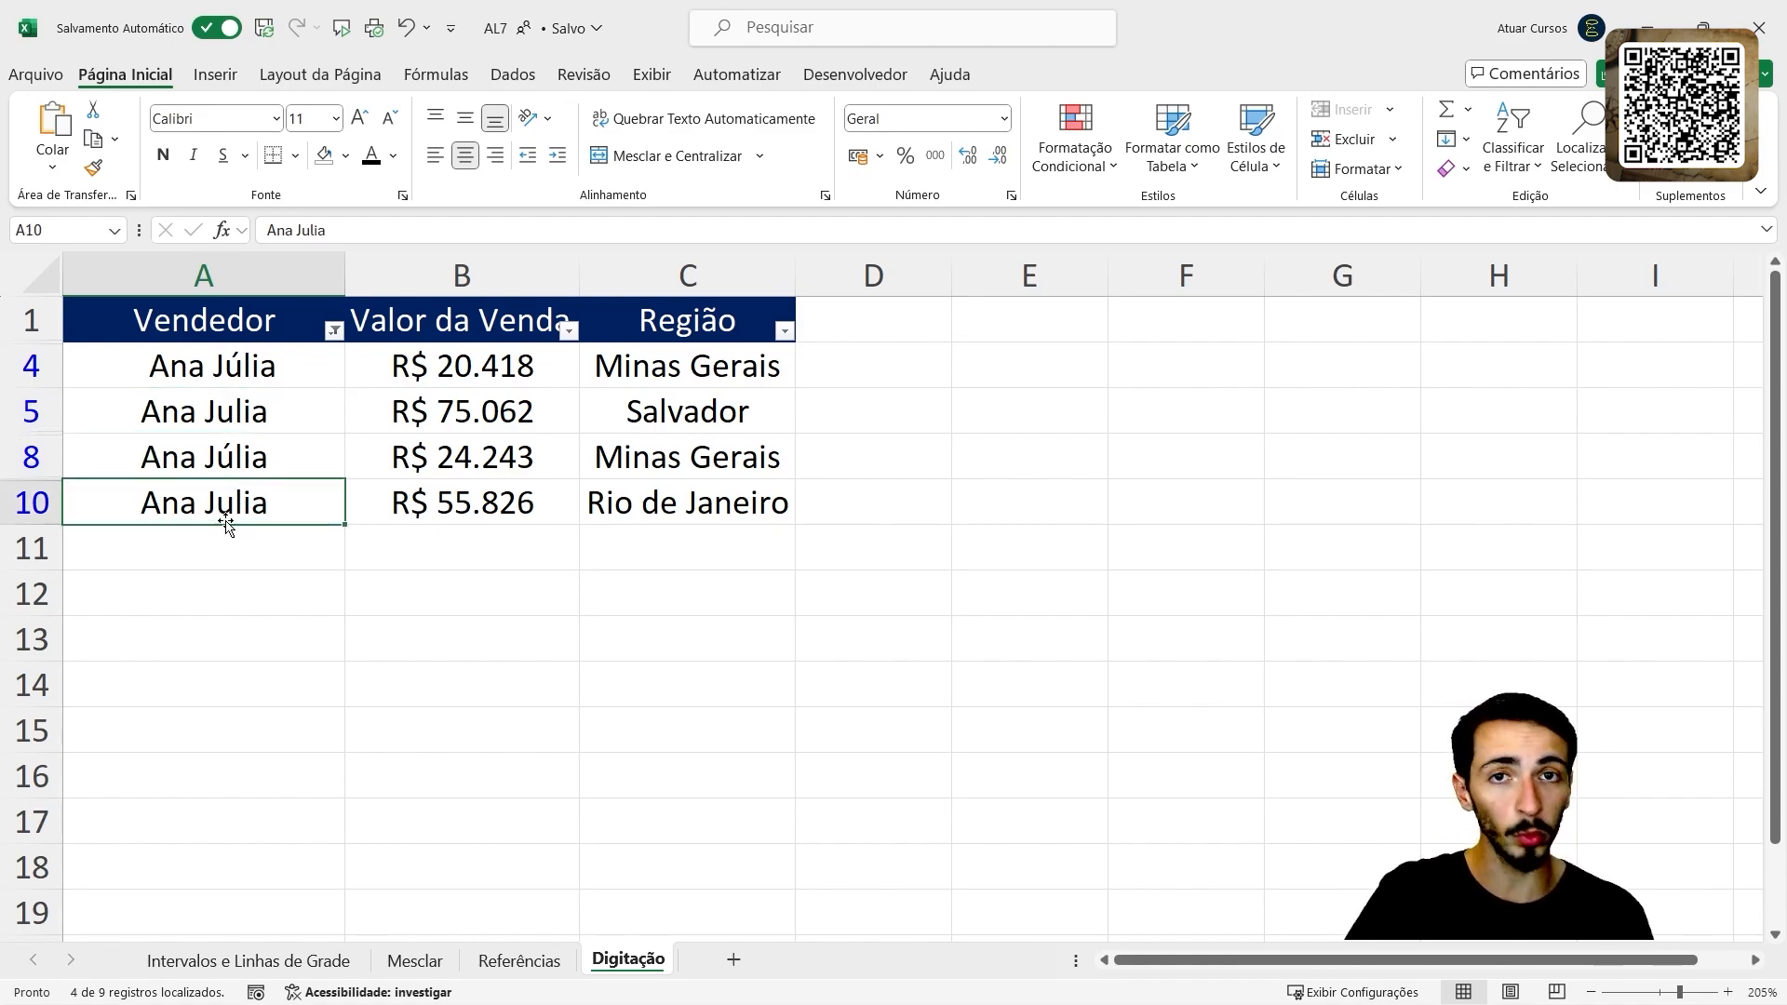
- Change the Vendedor filter to show only the two spacing variants of the vendor in A2, and select the filtered names
click(334, 331)
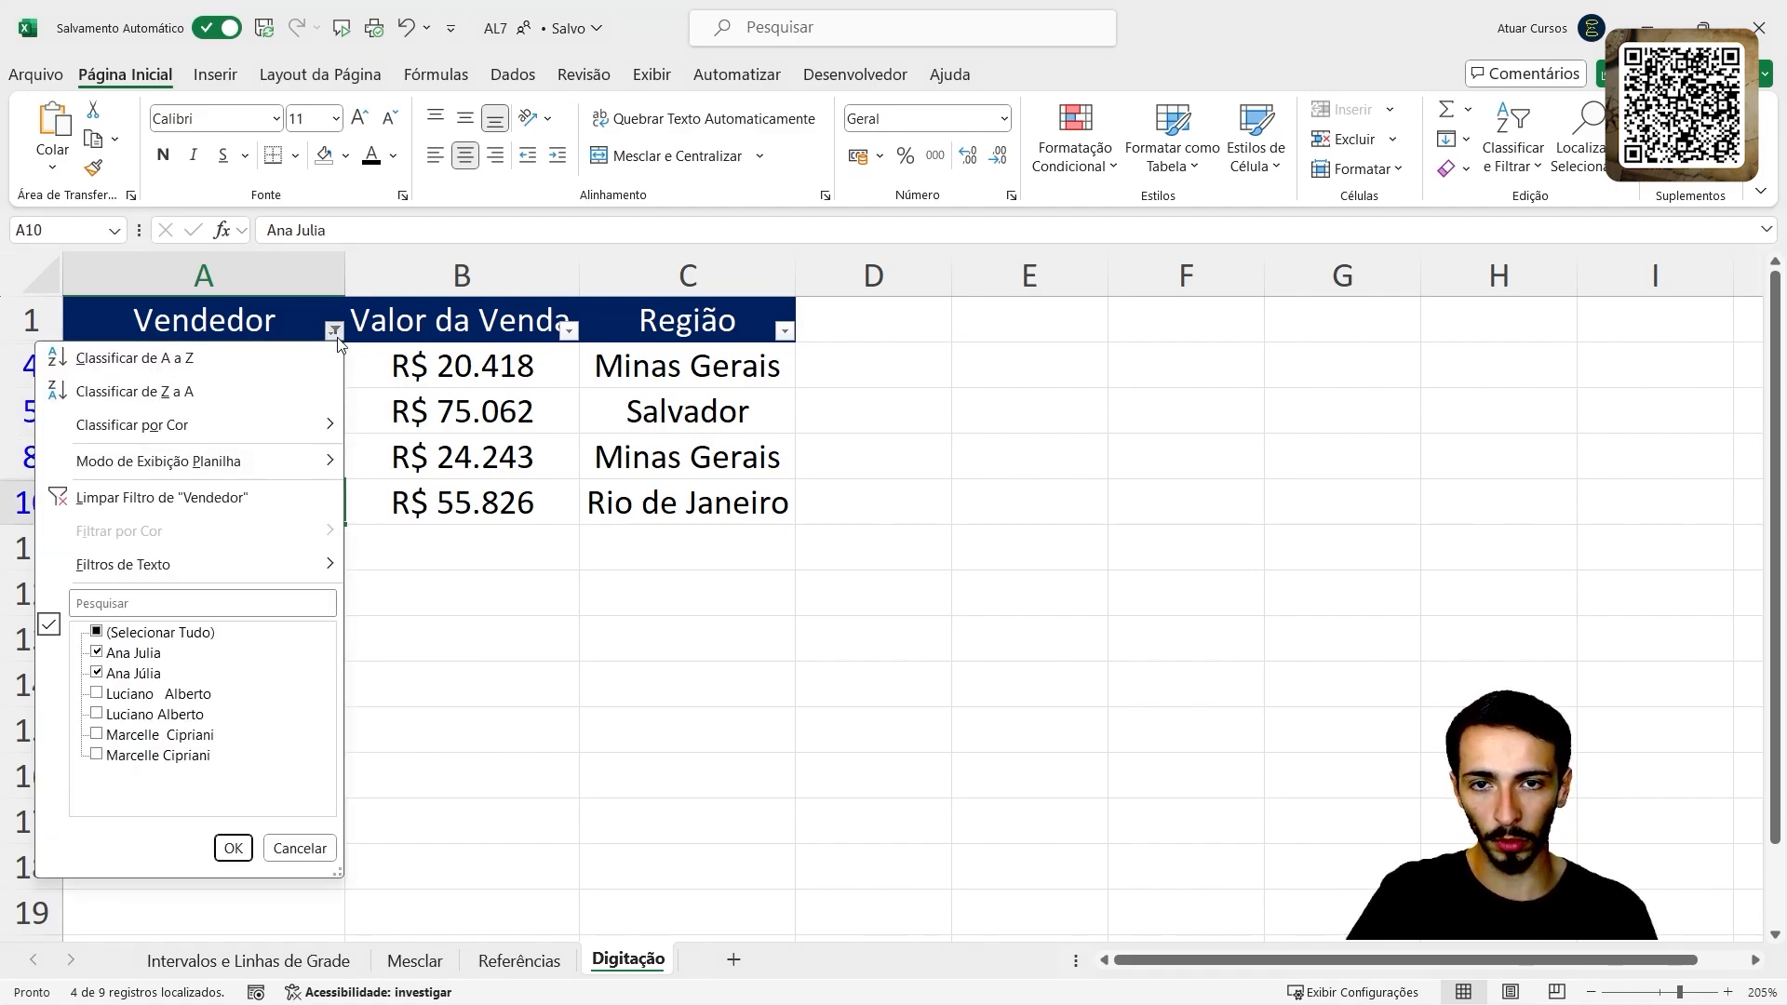
click(98, 633)
click(98, 633)
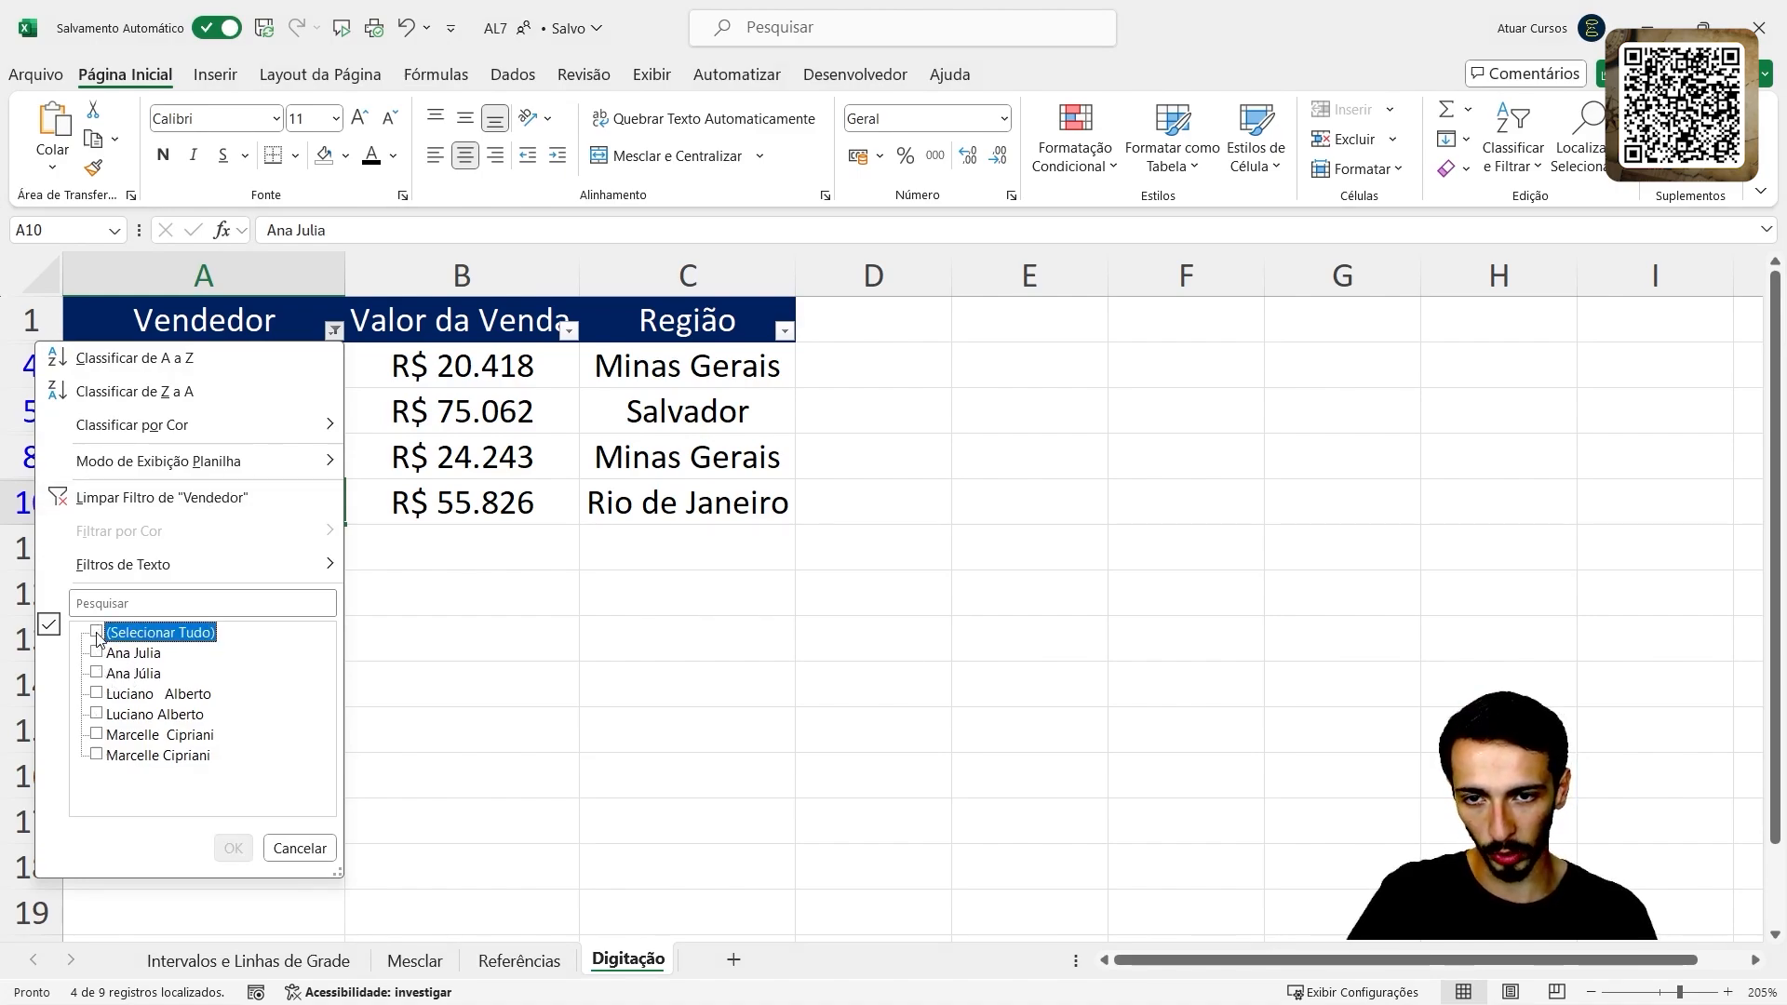
click(99, 694)
click(99, 714)
click(235, 847)
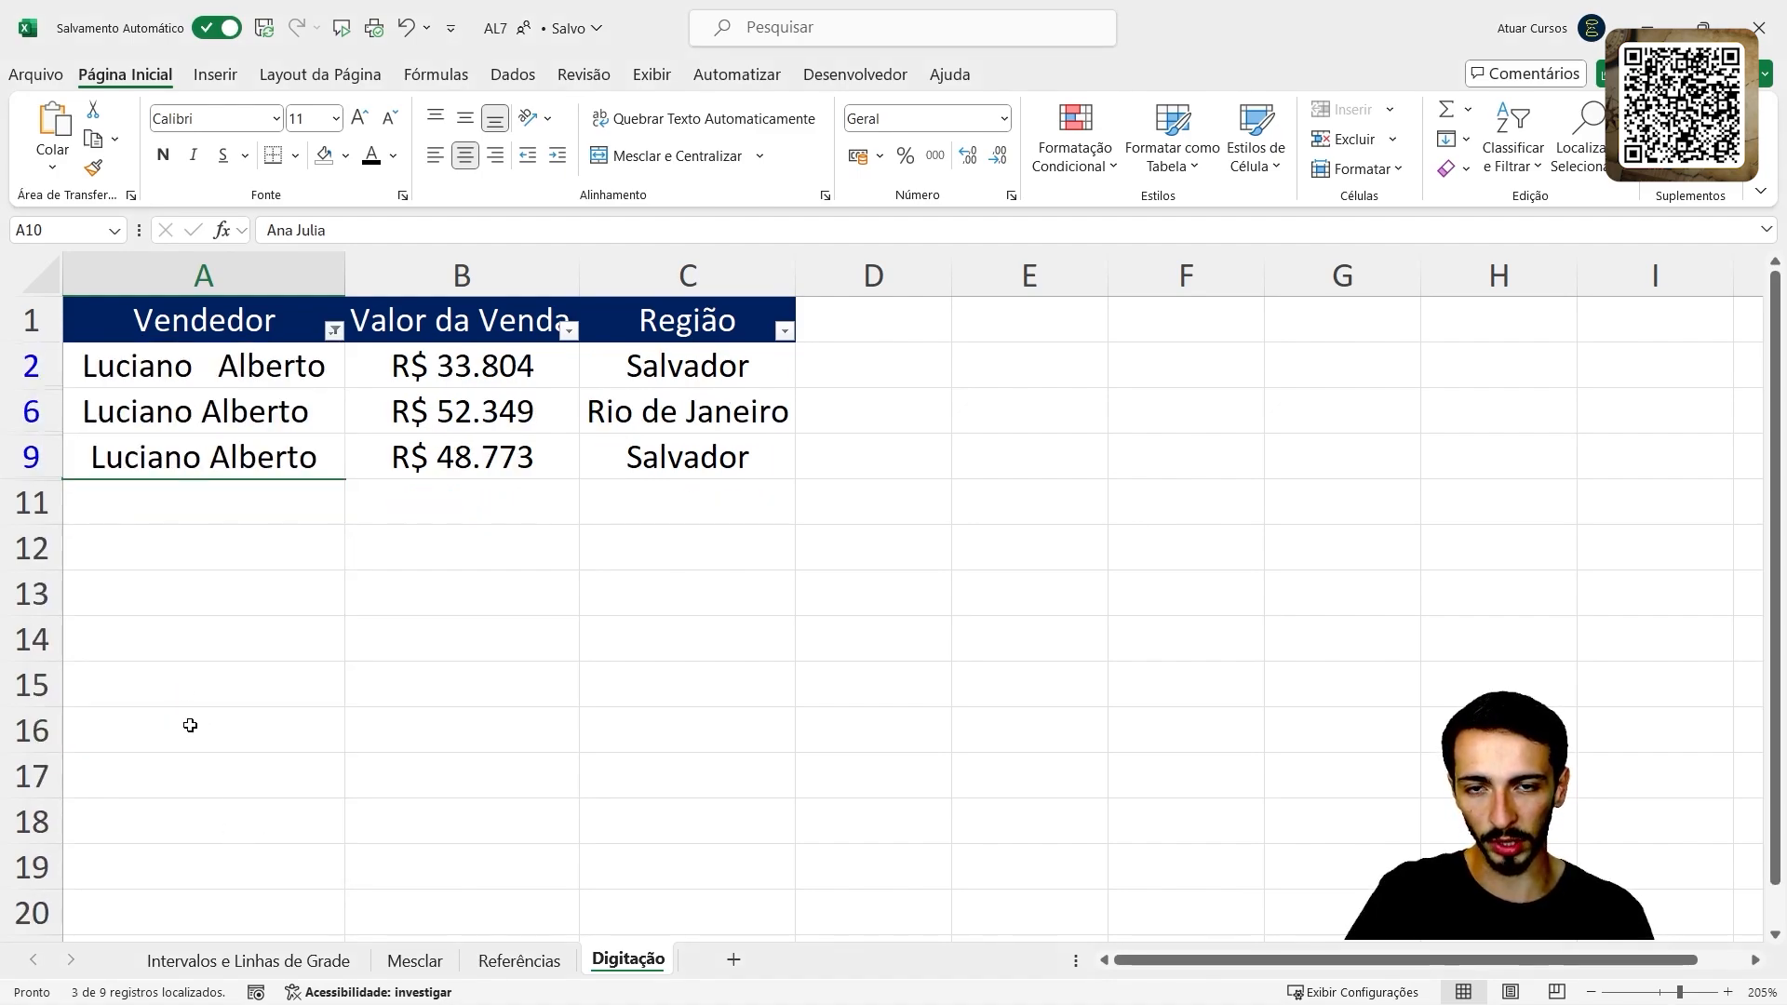
drag(274, 369, 293, 456)
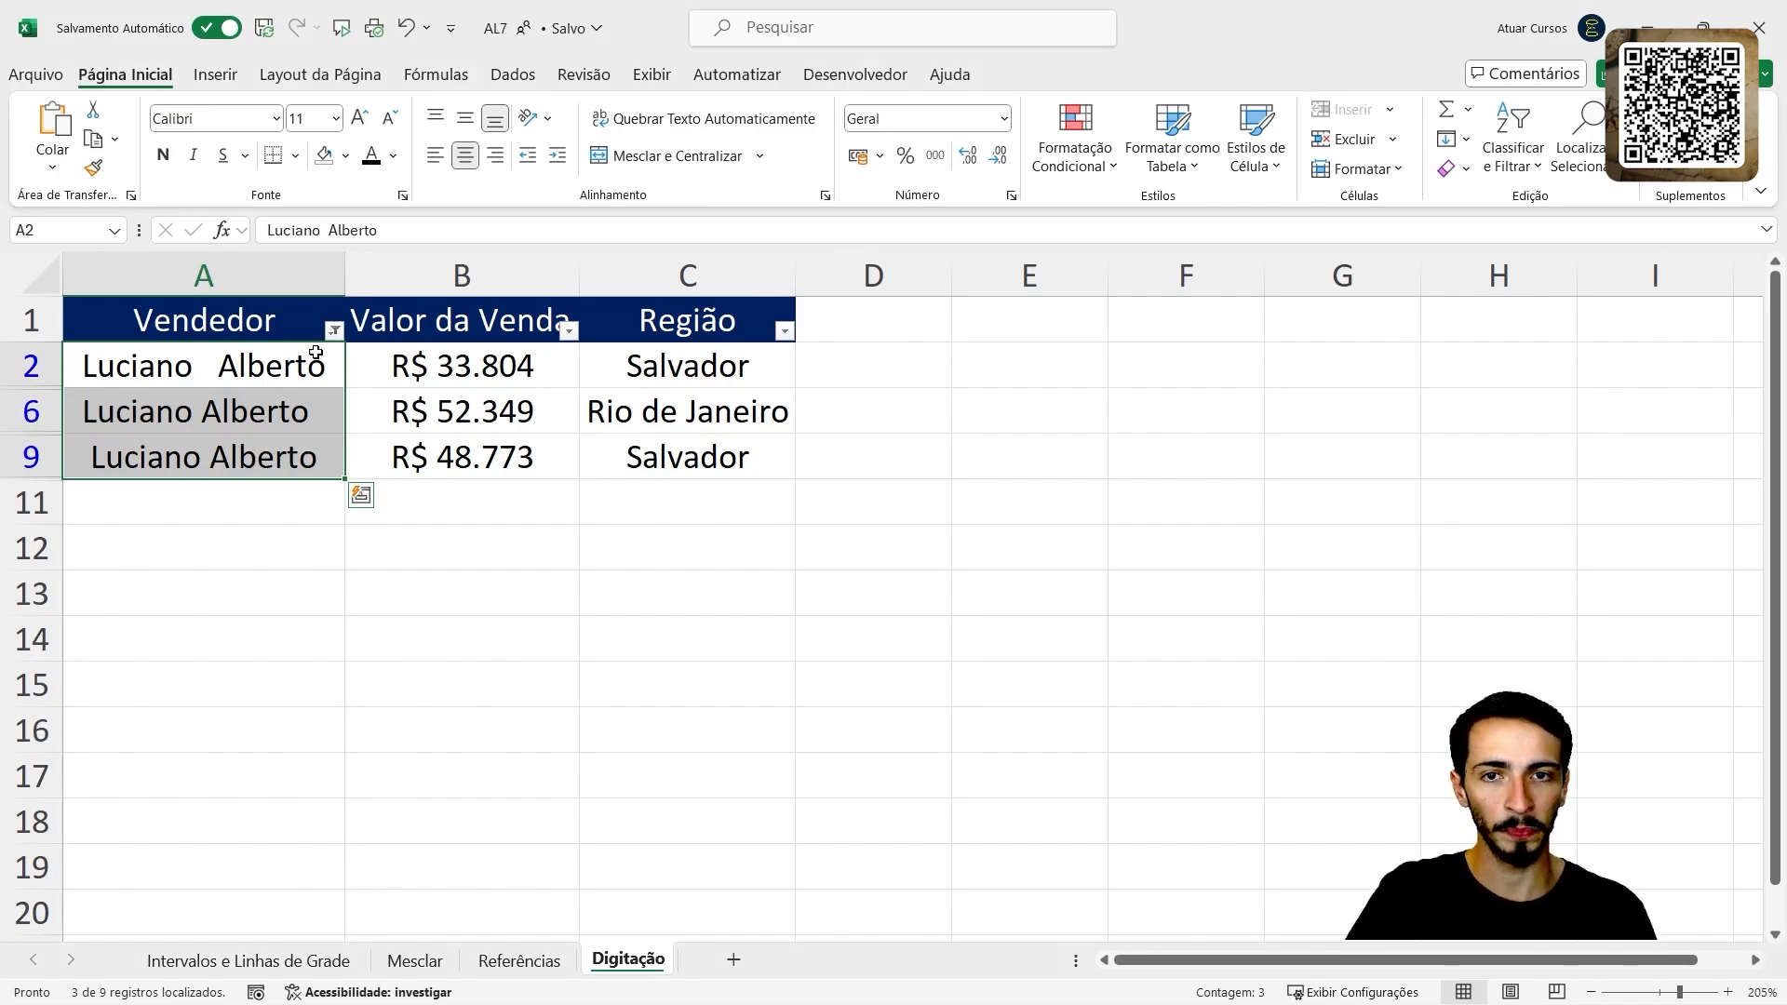
- Narrow the Vendedor filter to only the name variant with extra spaces between first and last name
click(334, 330)
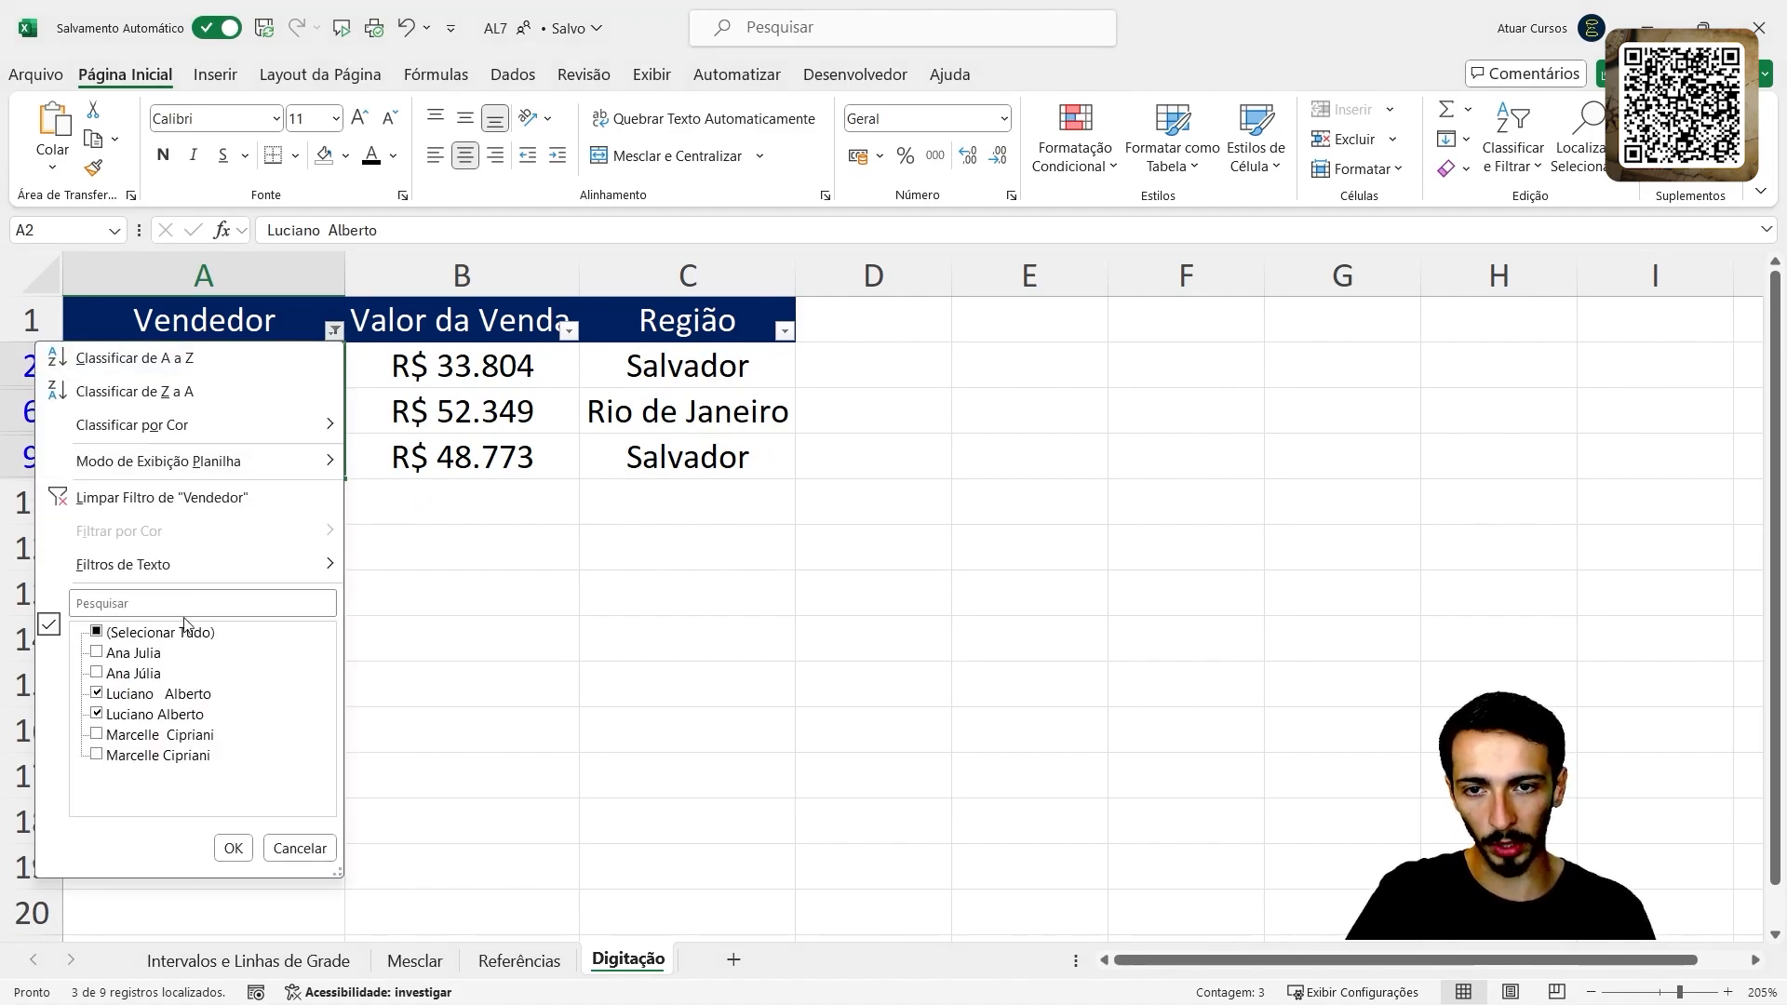
click(97, 714)
click(234, 848)
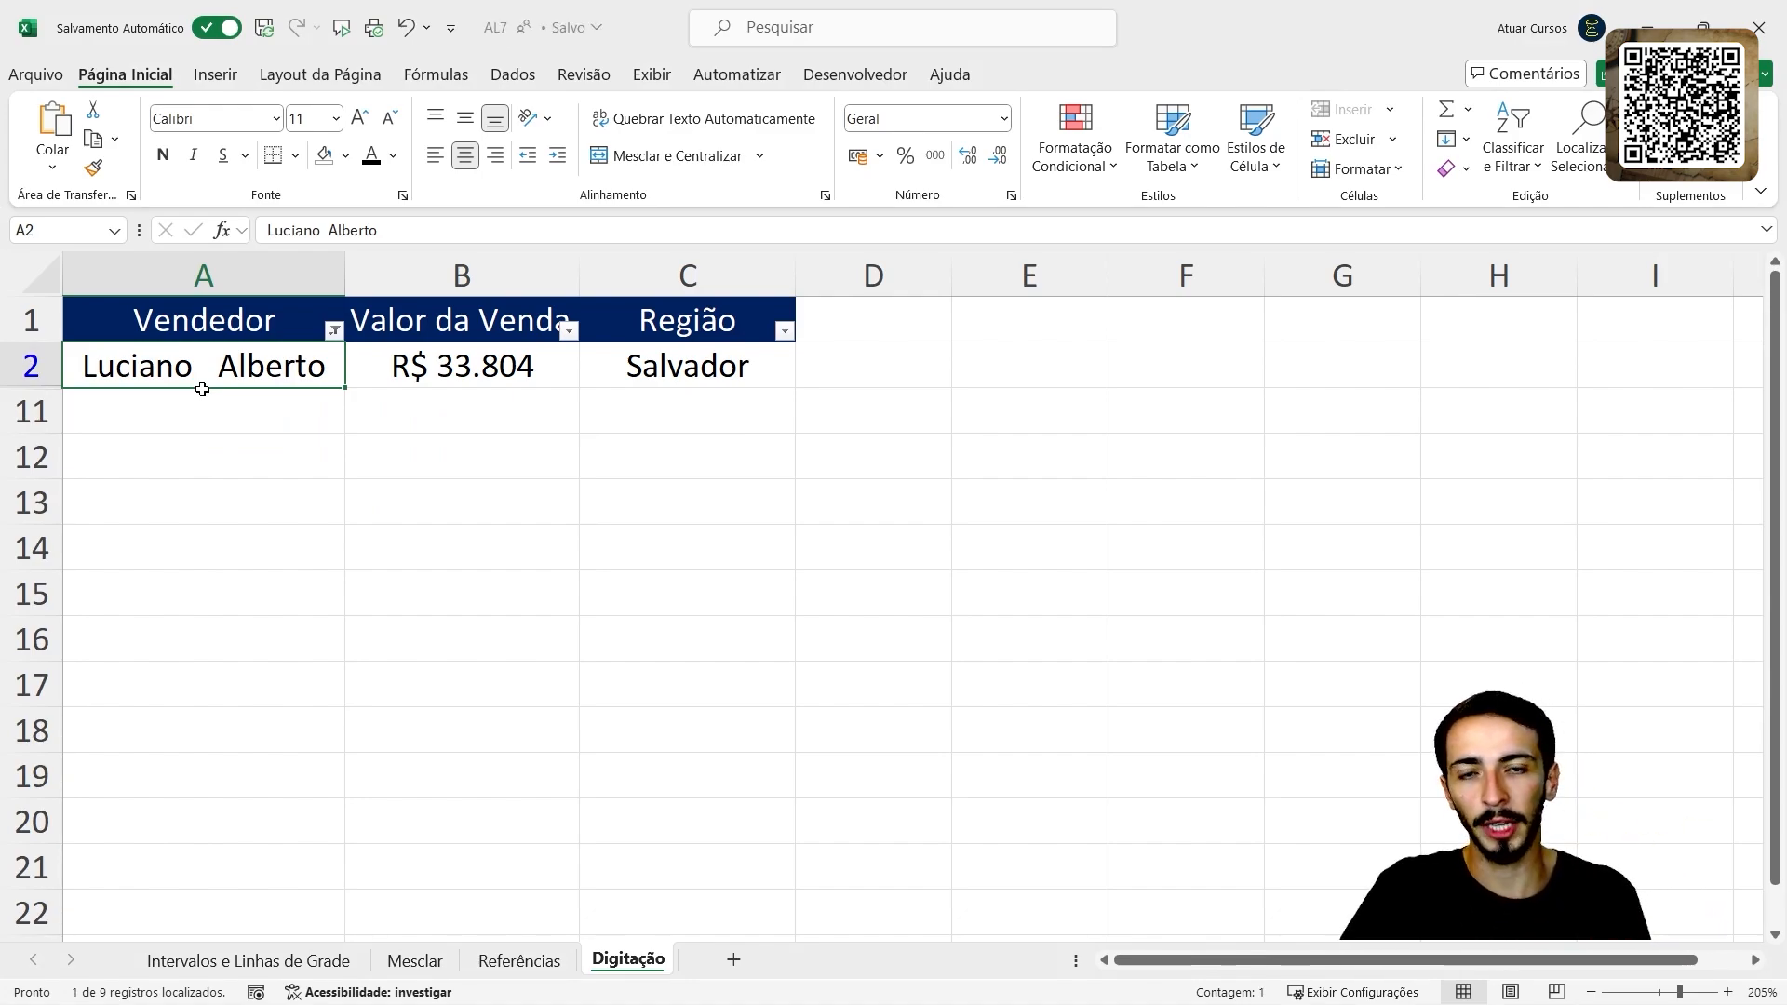
- Remove the filter from the sales table and review its header row and the vendor names in A2:A10
key(ctrl+shift+l)
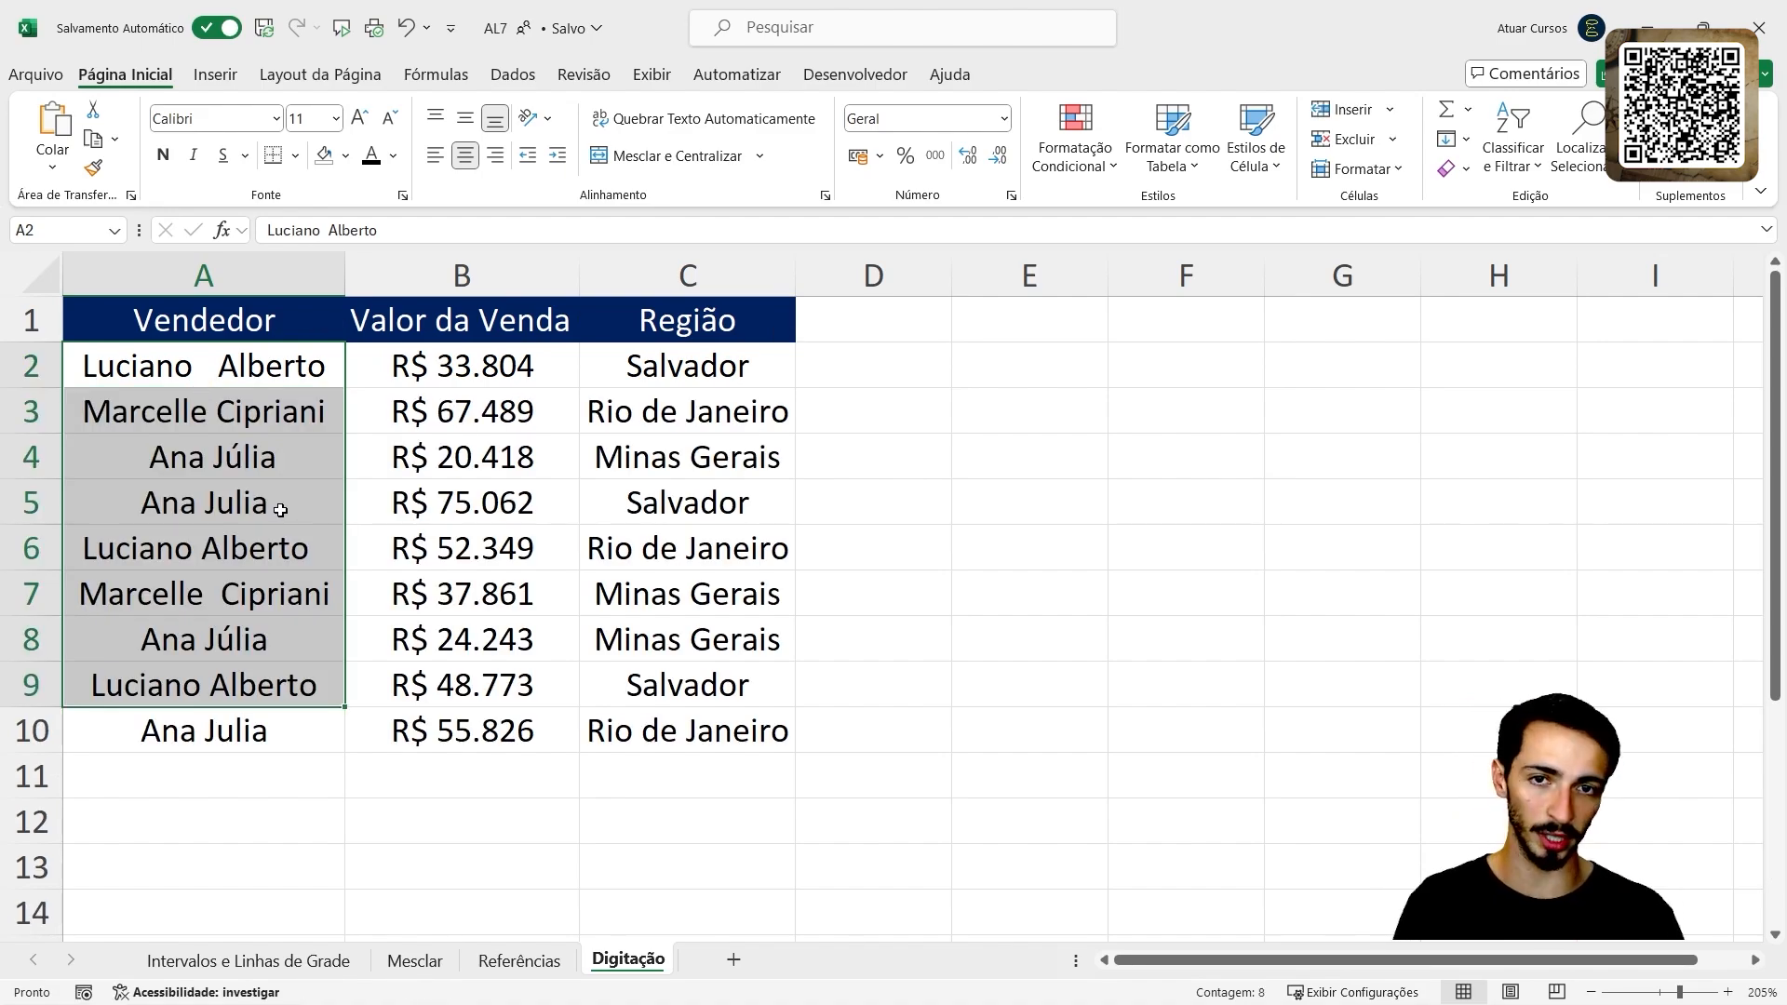
click(284, 515)
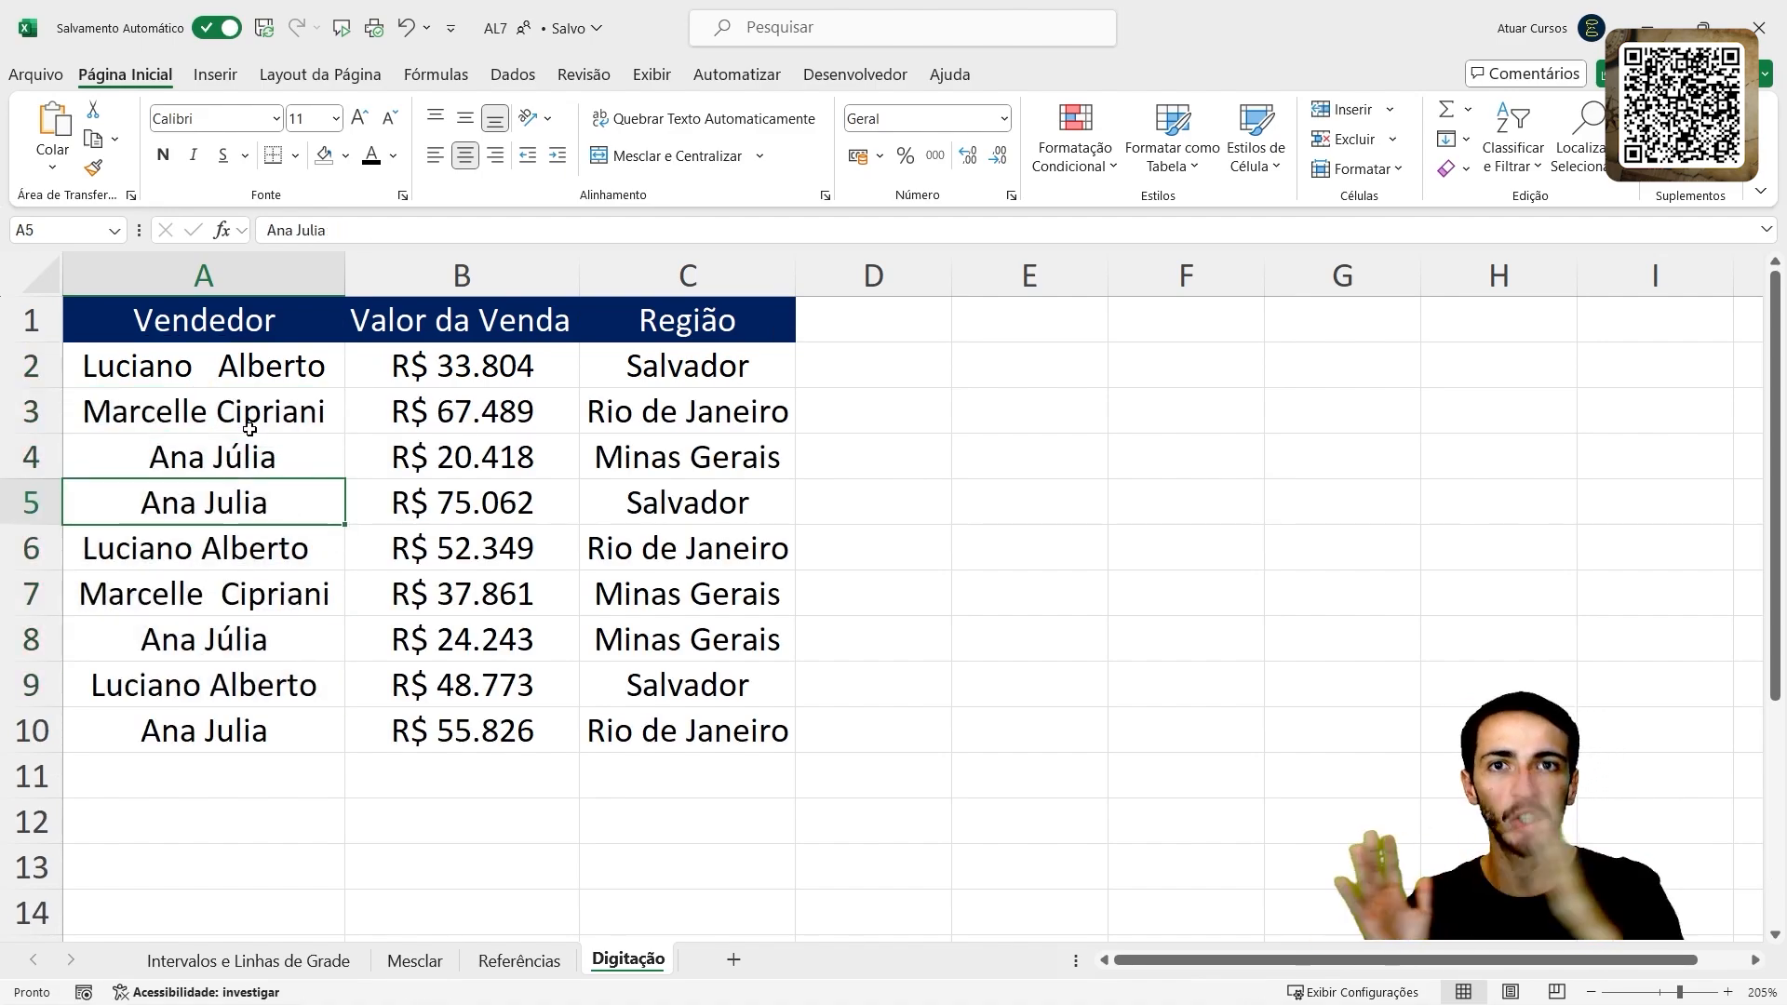
drag(248, 314, 677, 325)
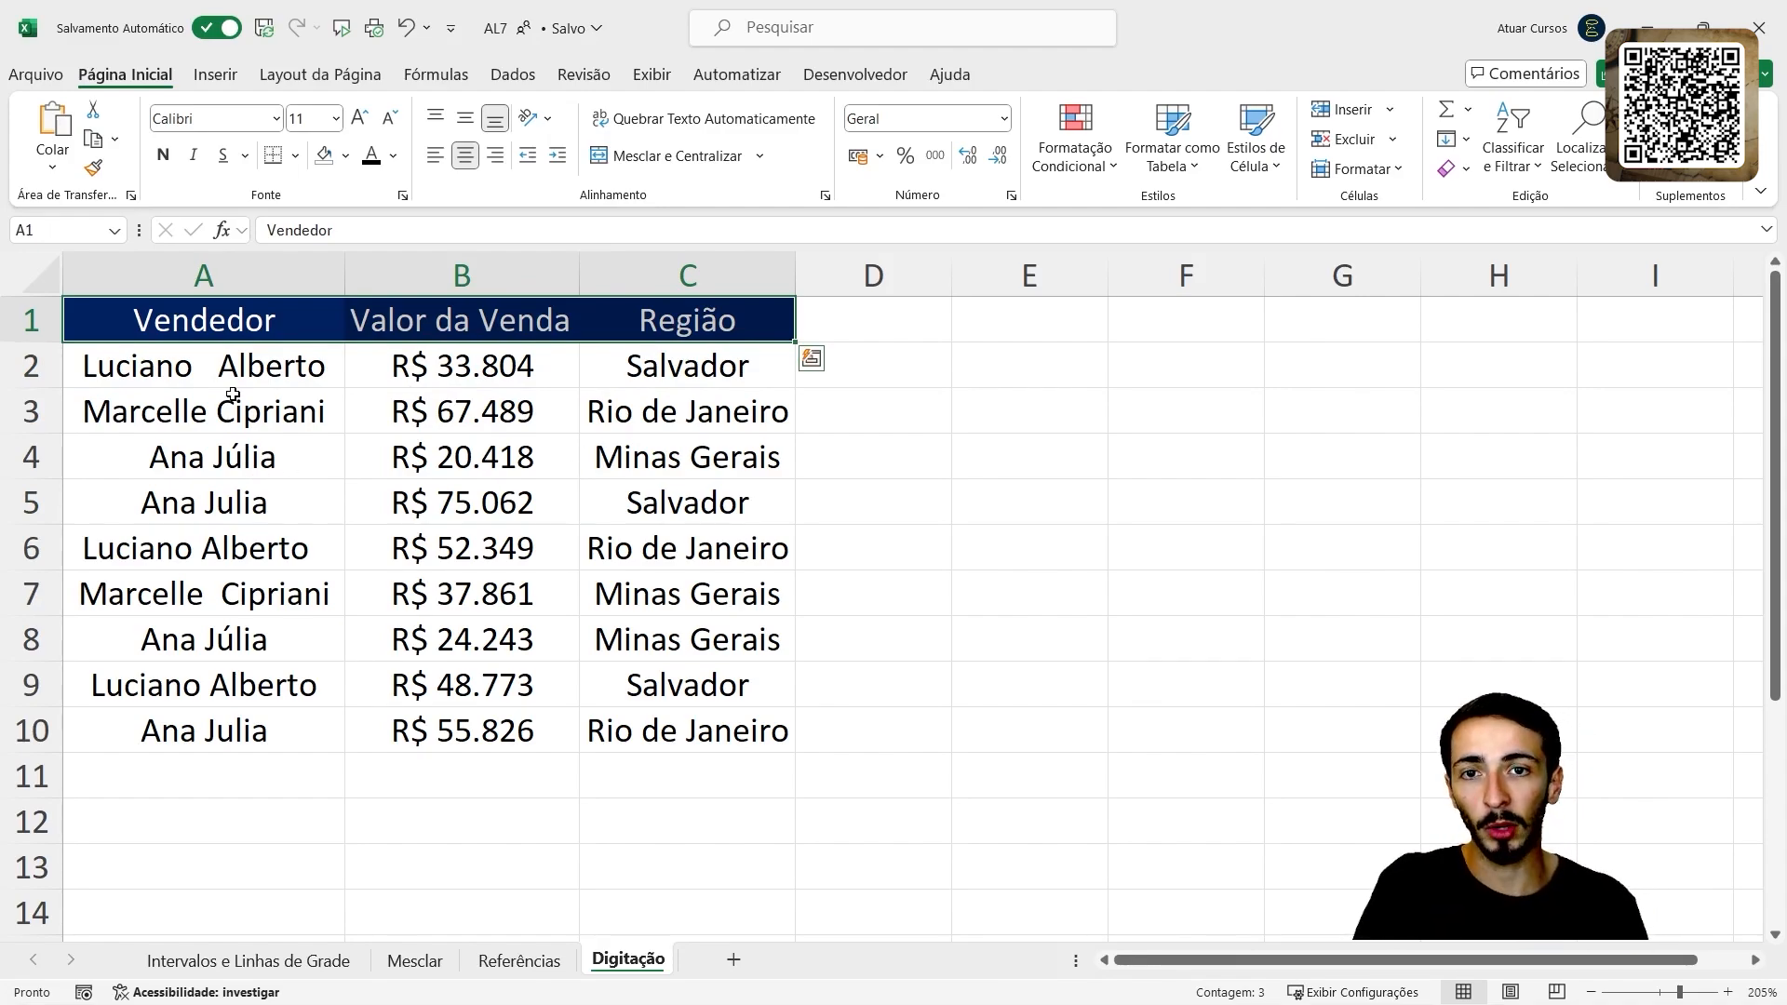
drag(233, 365, 298, 731)
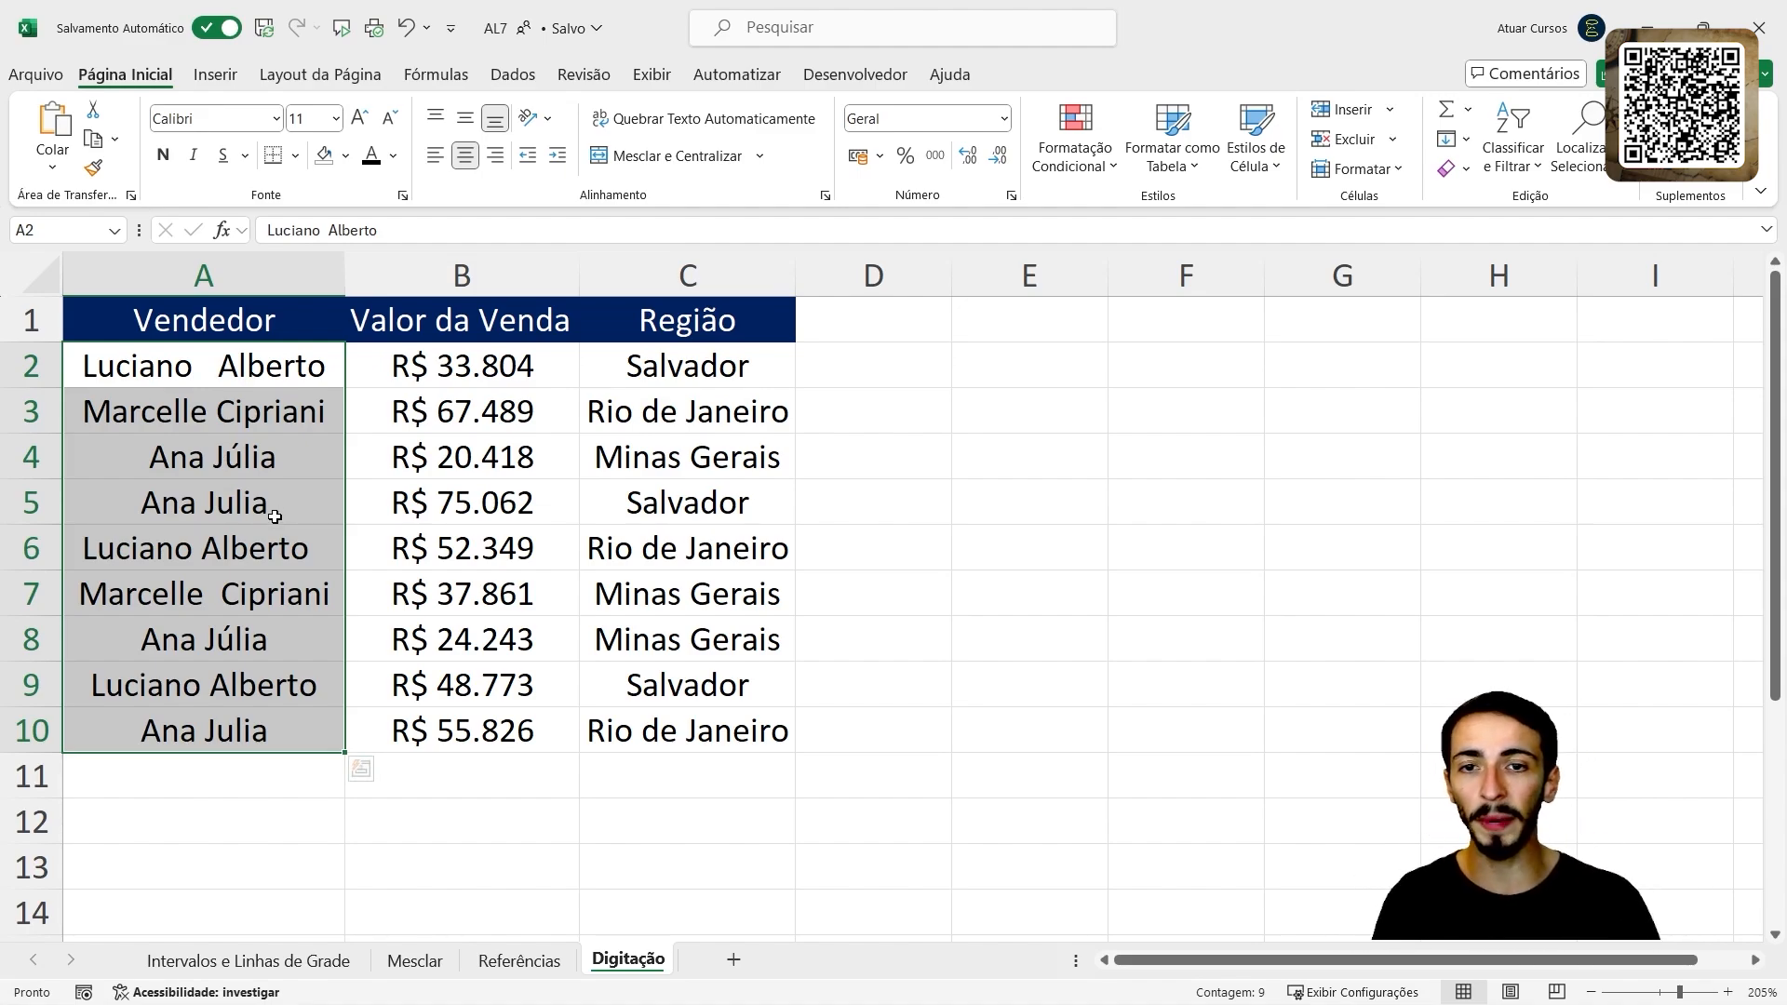
click(200, 382)
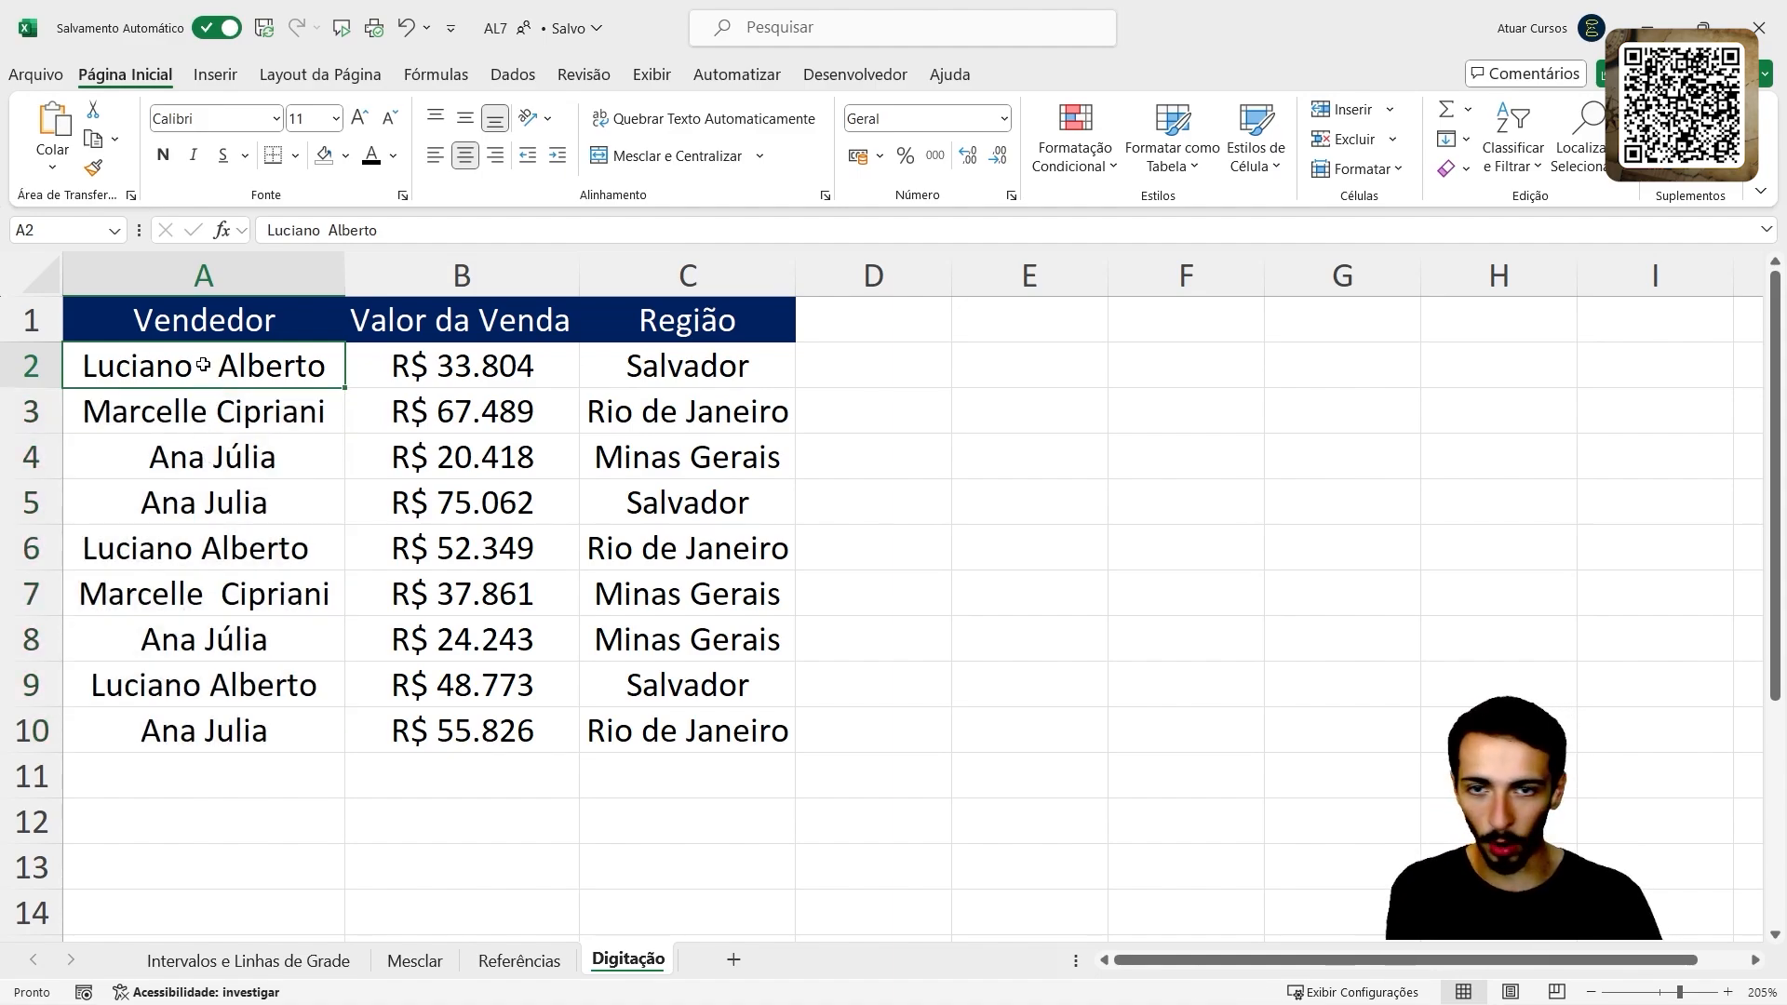
- Enter =ARRUMAR(A2) in E2 to strip the extra spaces, and fit column E to its content
click(1001, 359)
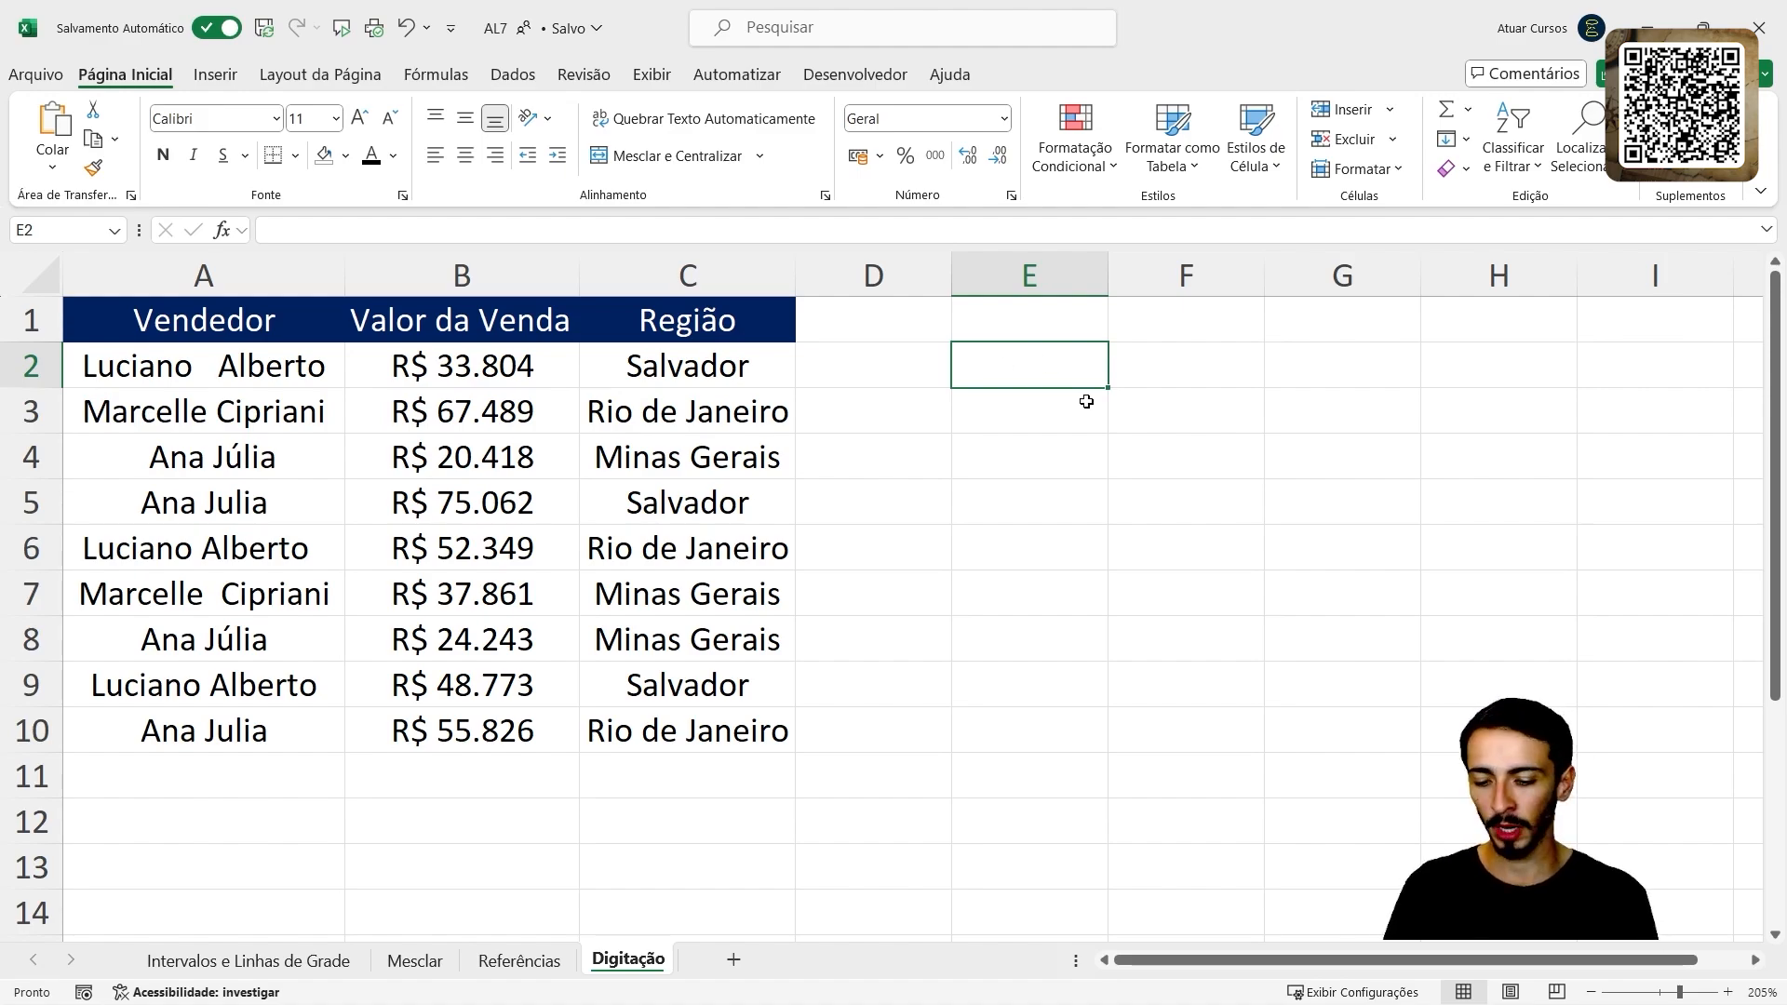
text(=arruma)
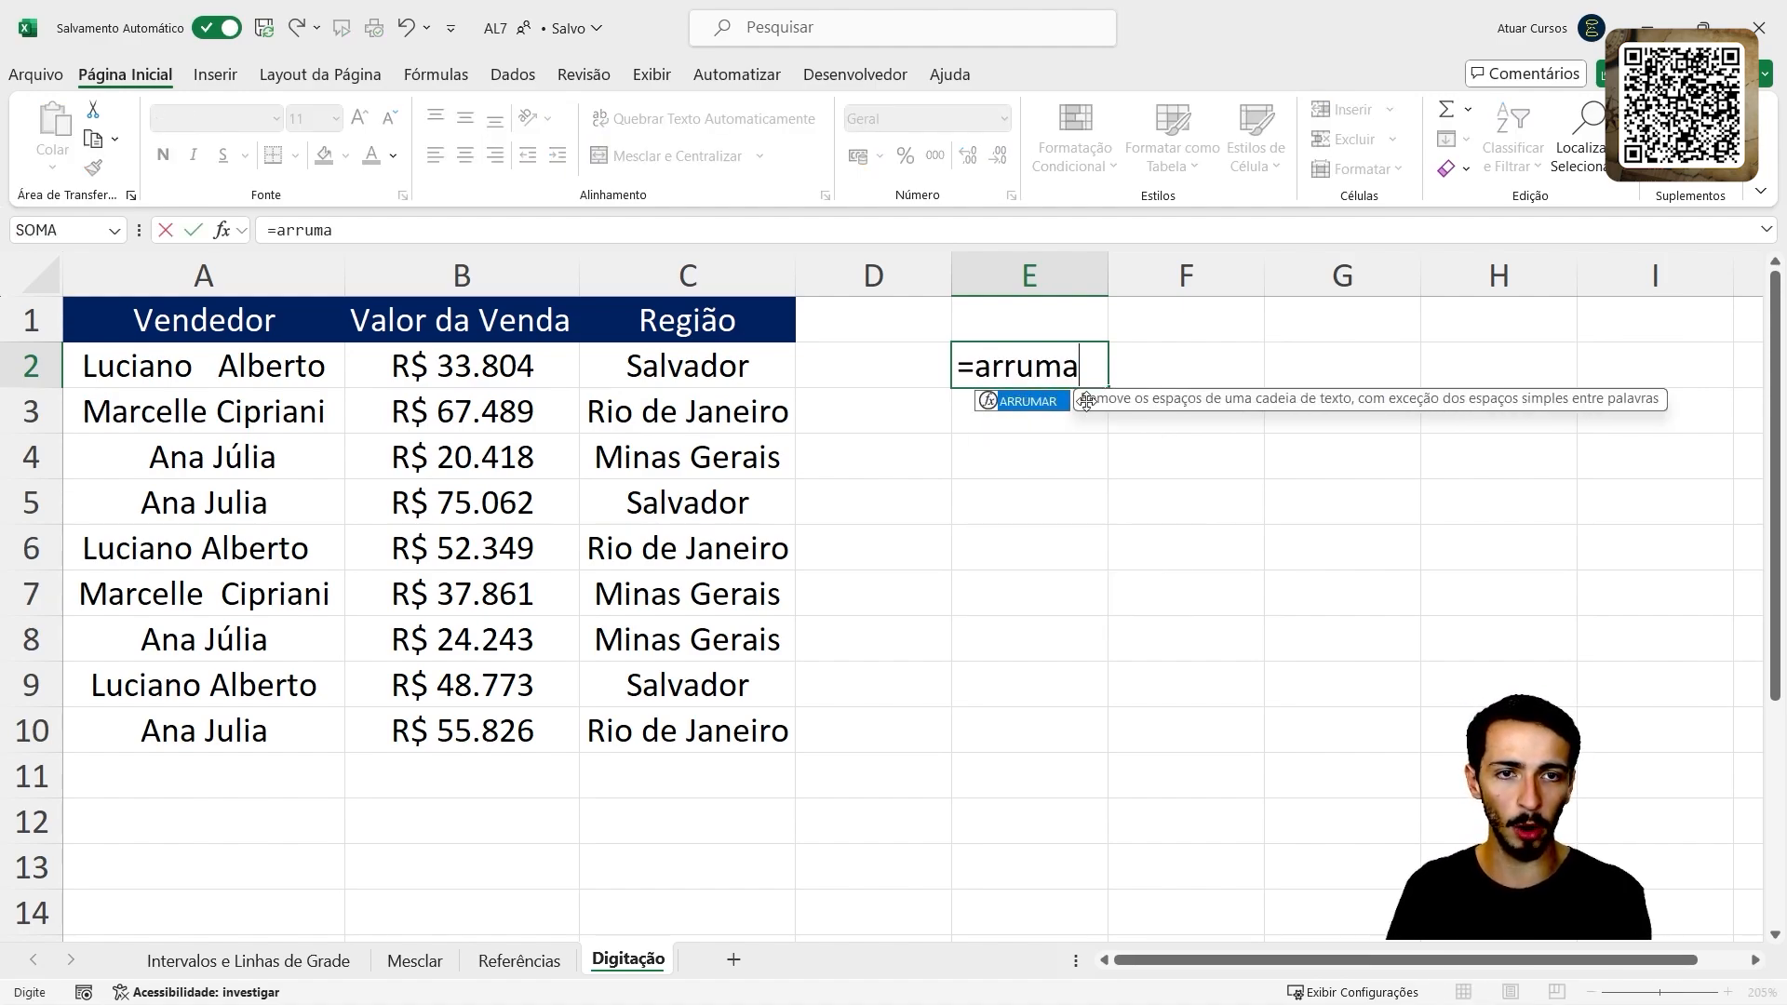
text(r)
key(Tab)
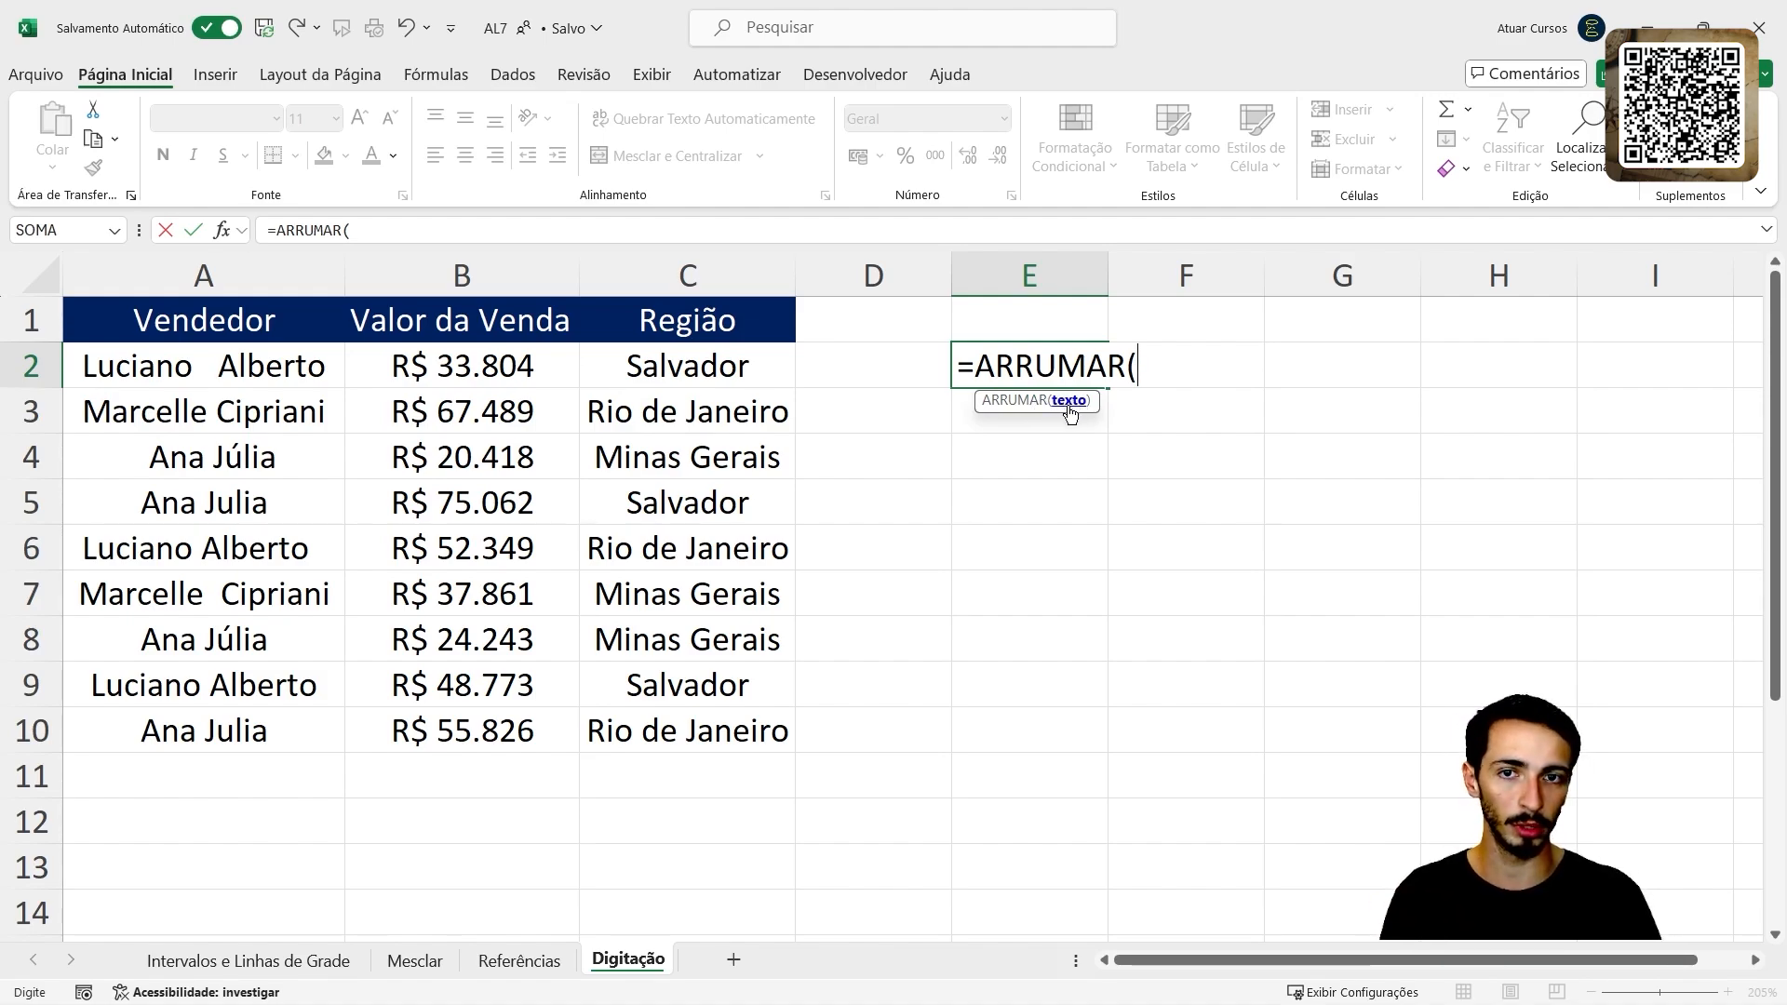
click(227, 370)
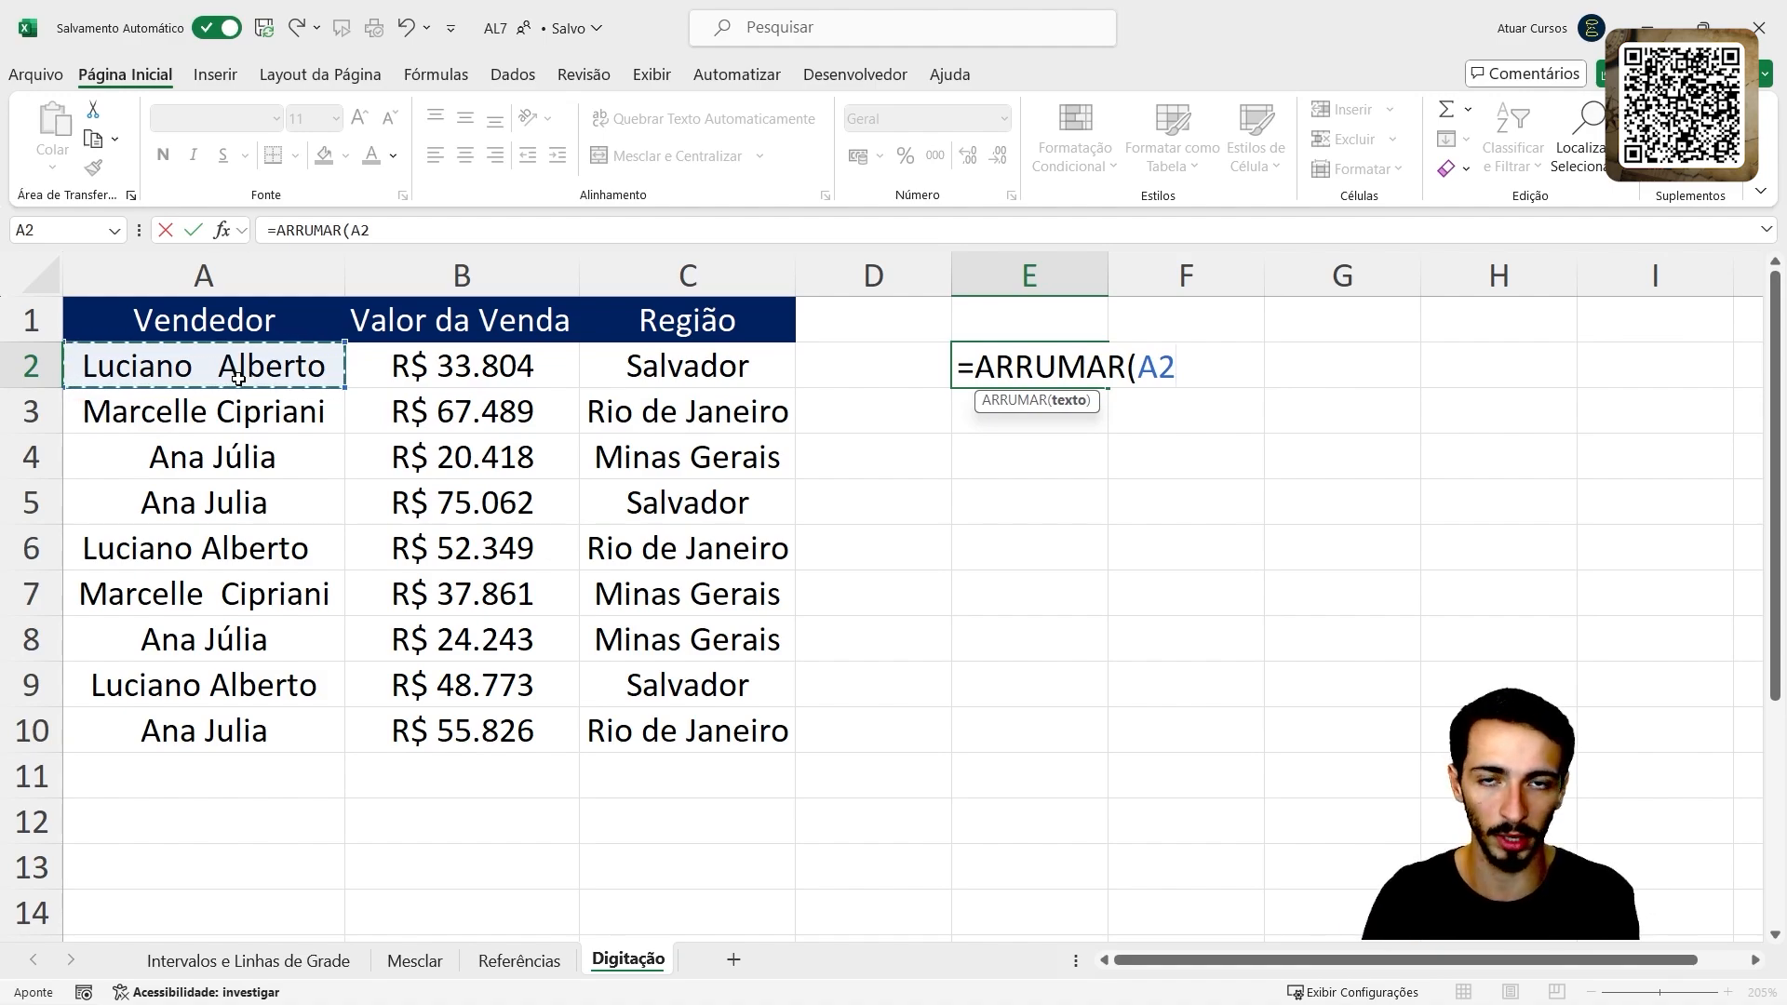
text())
key(Return)
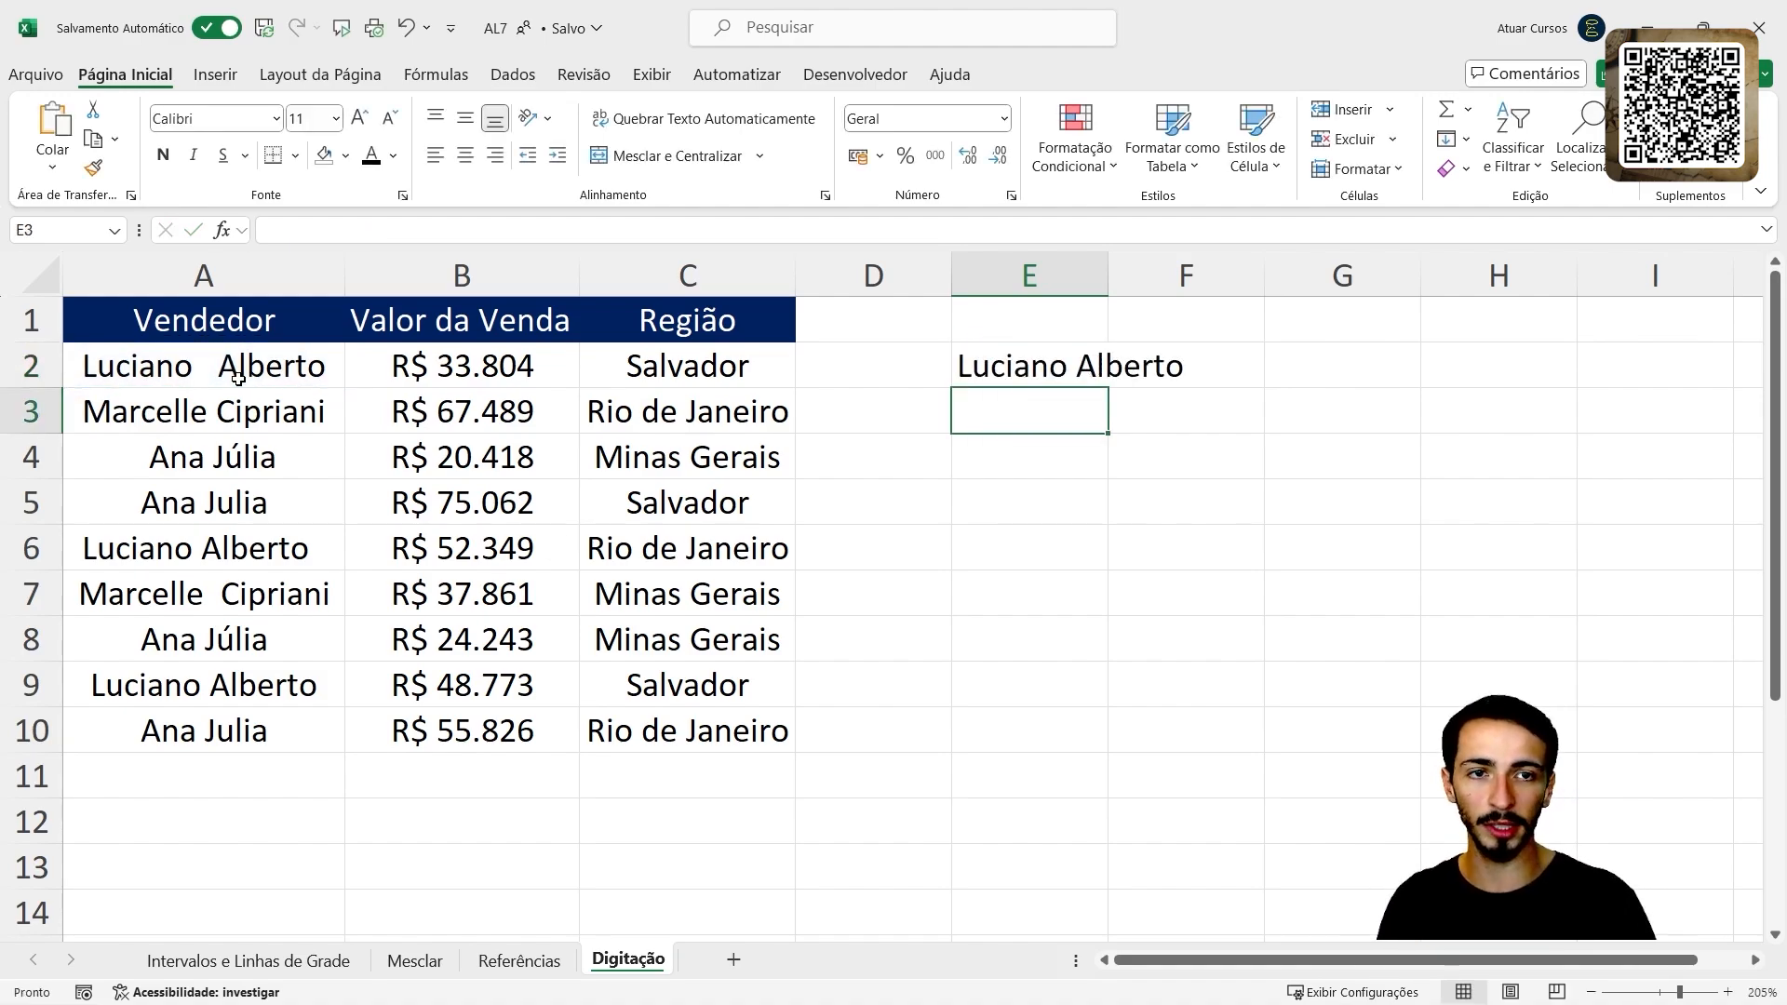
double_click(1107, 276)
click(1075, 372)
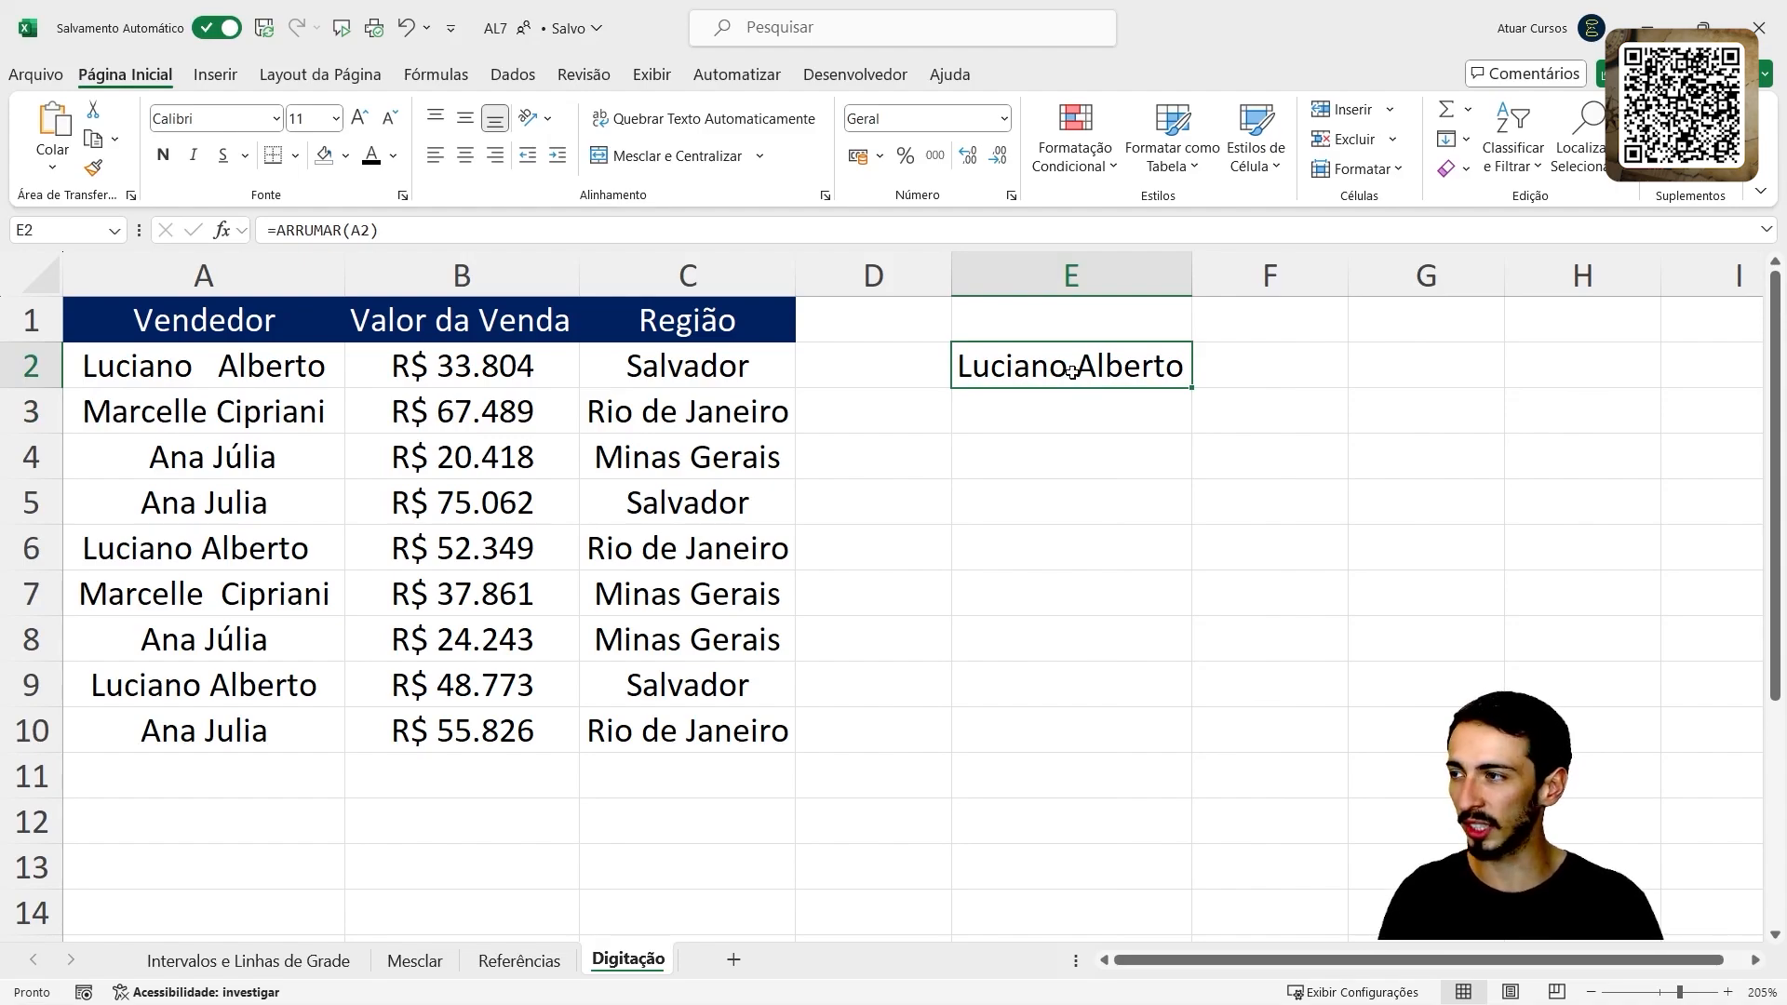
- Fill the ARRUMAR formula from E2 down to E10 and widen column E to fit the names
click(223, 368)
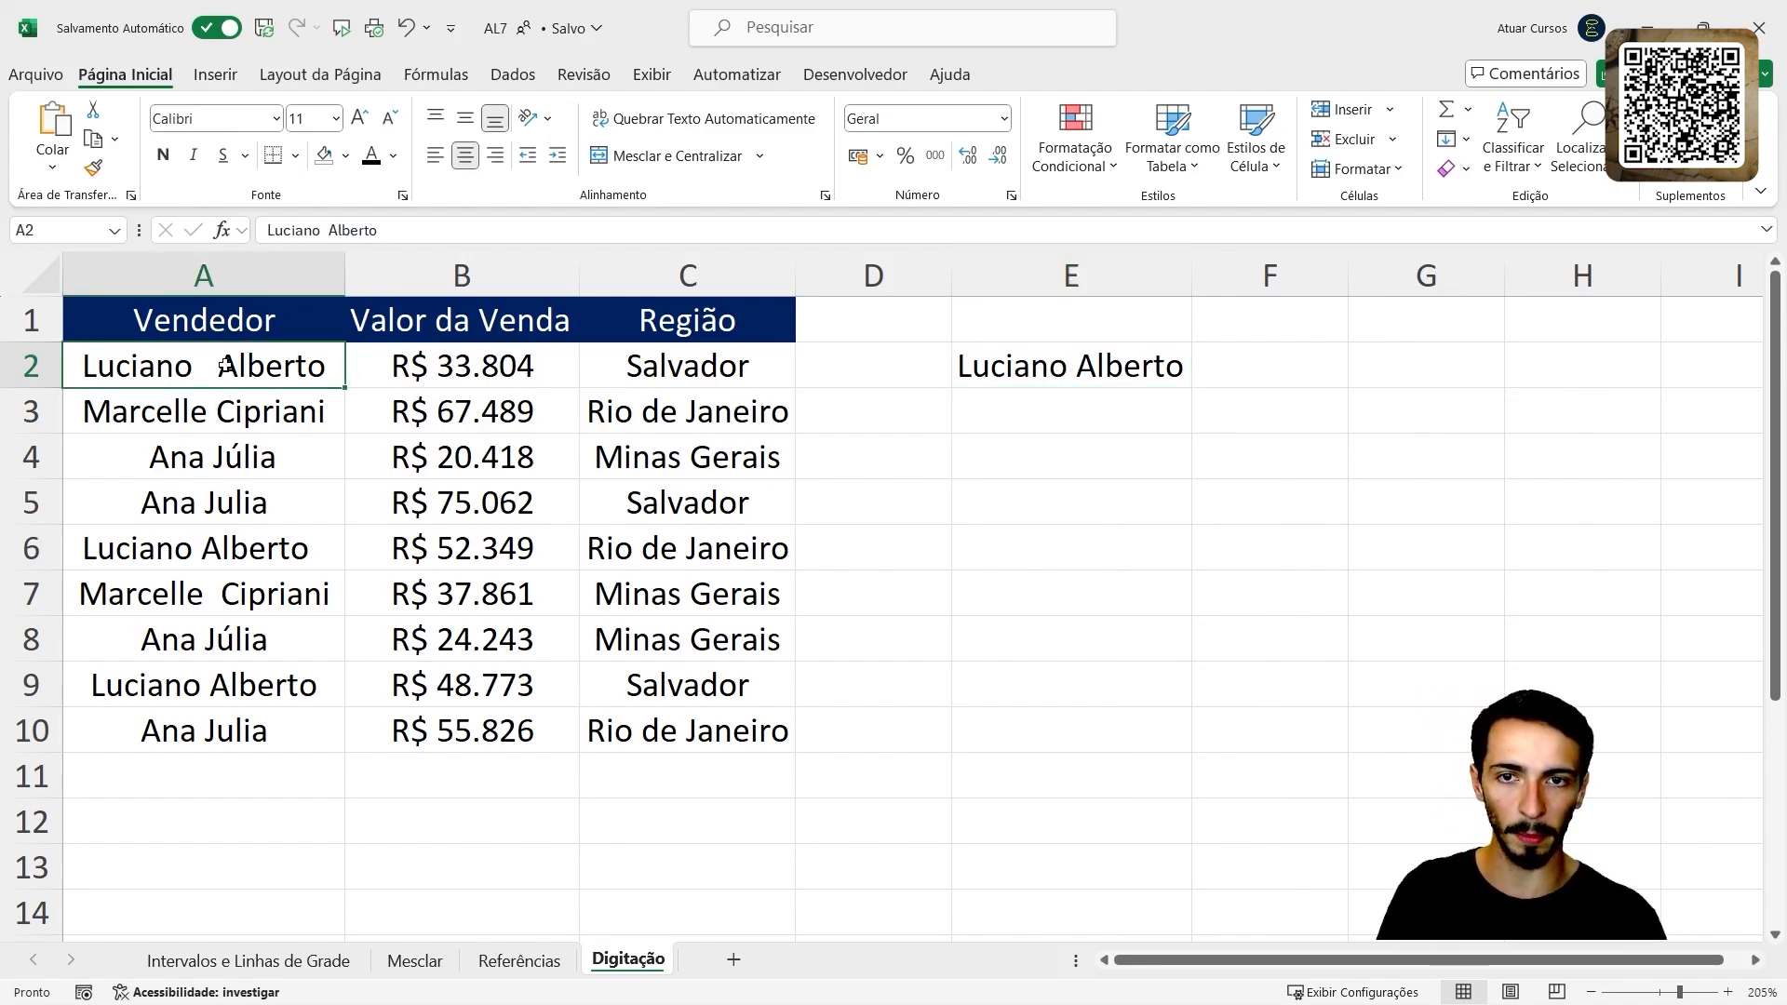
click(1068, 363)
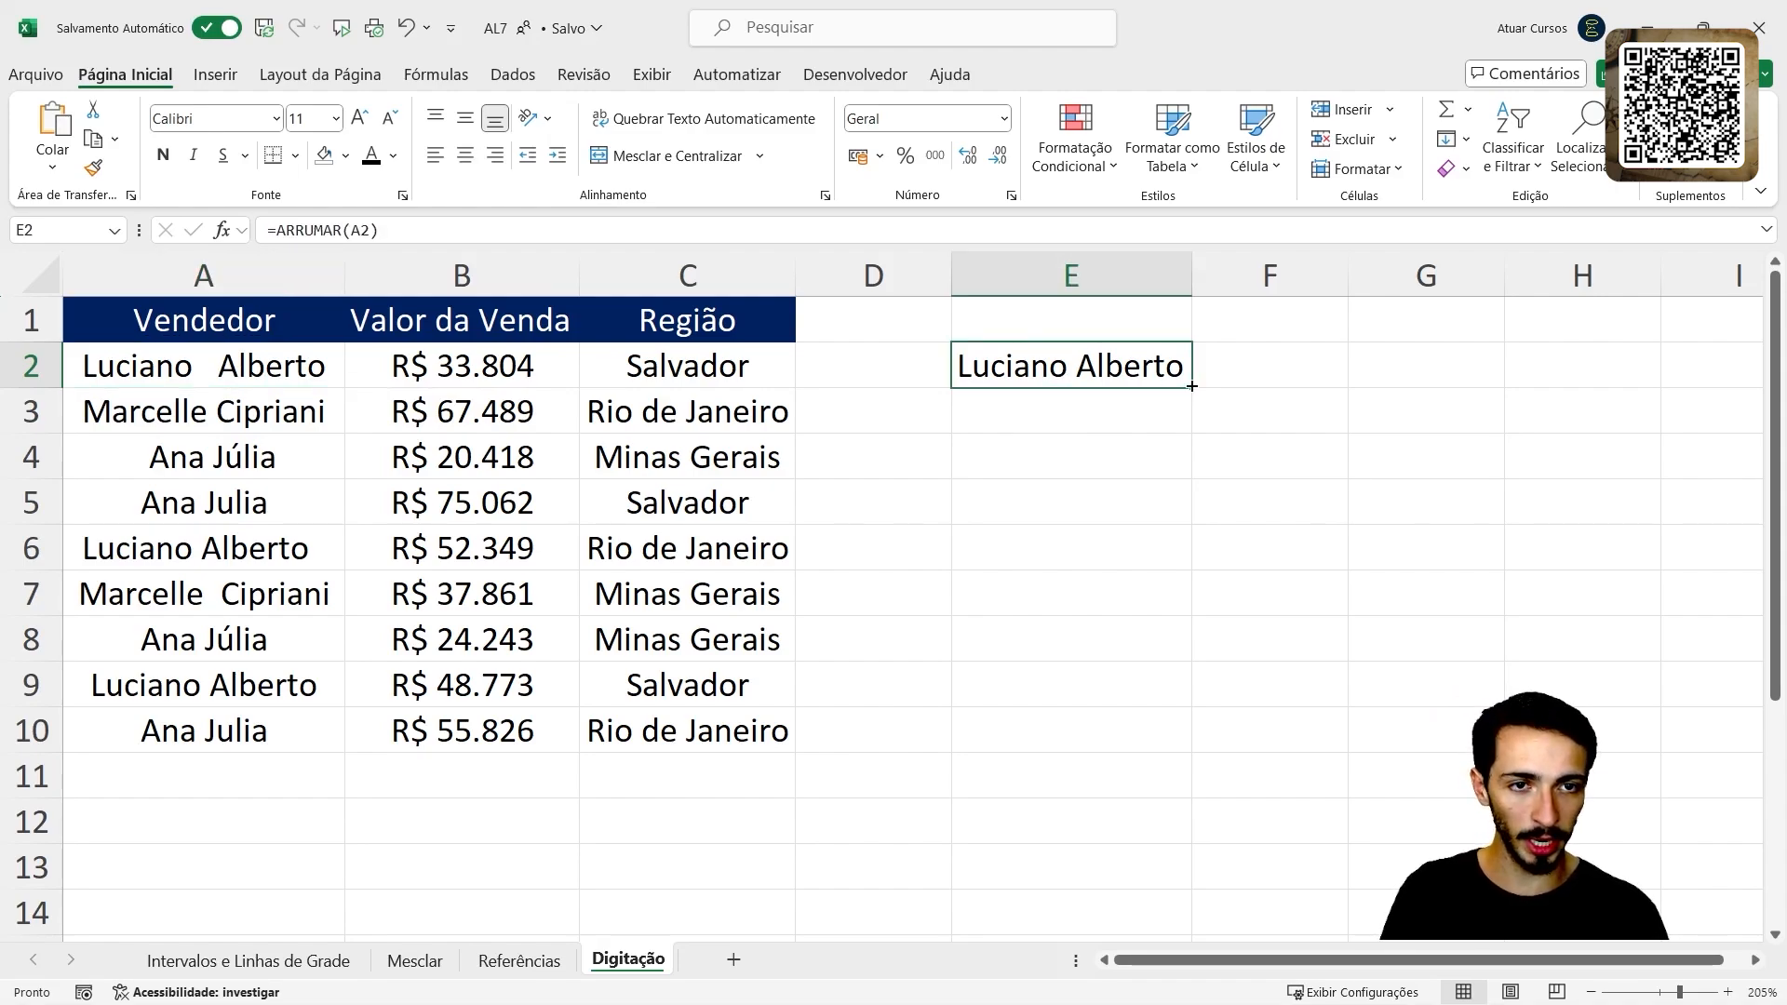
drag(1194, 383, 1179, 742)
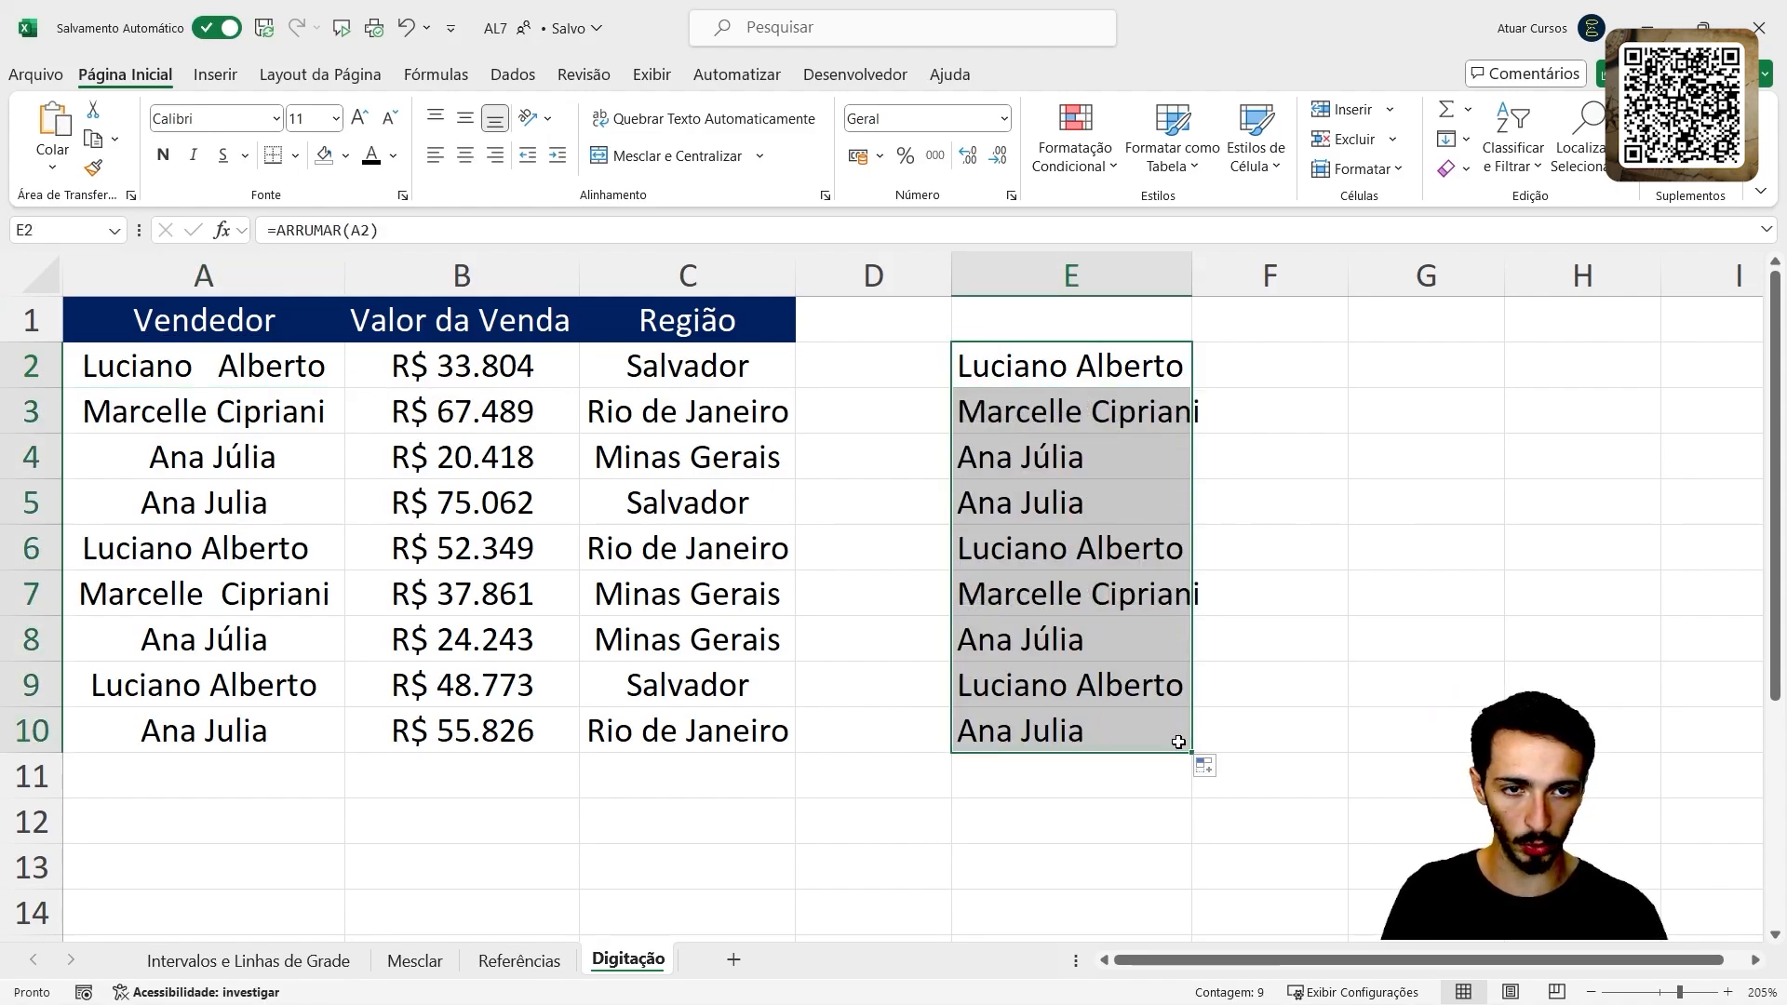
double_click(1193, 253)
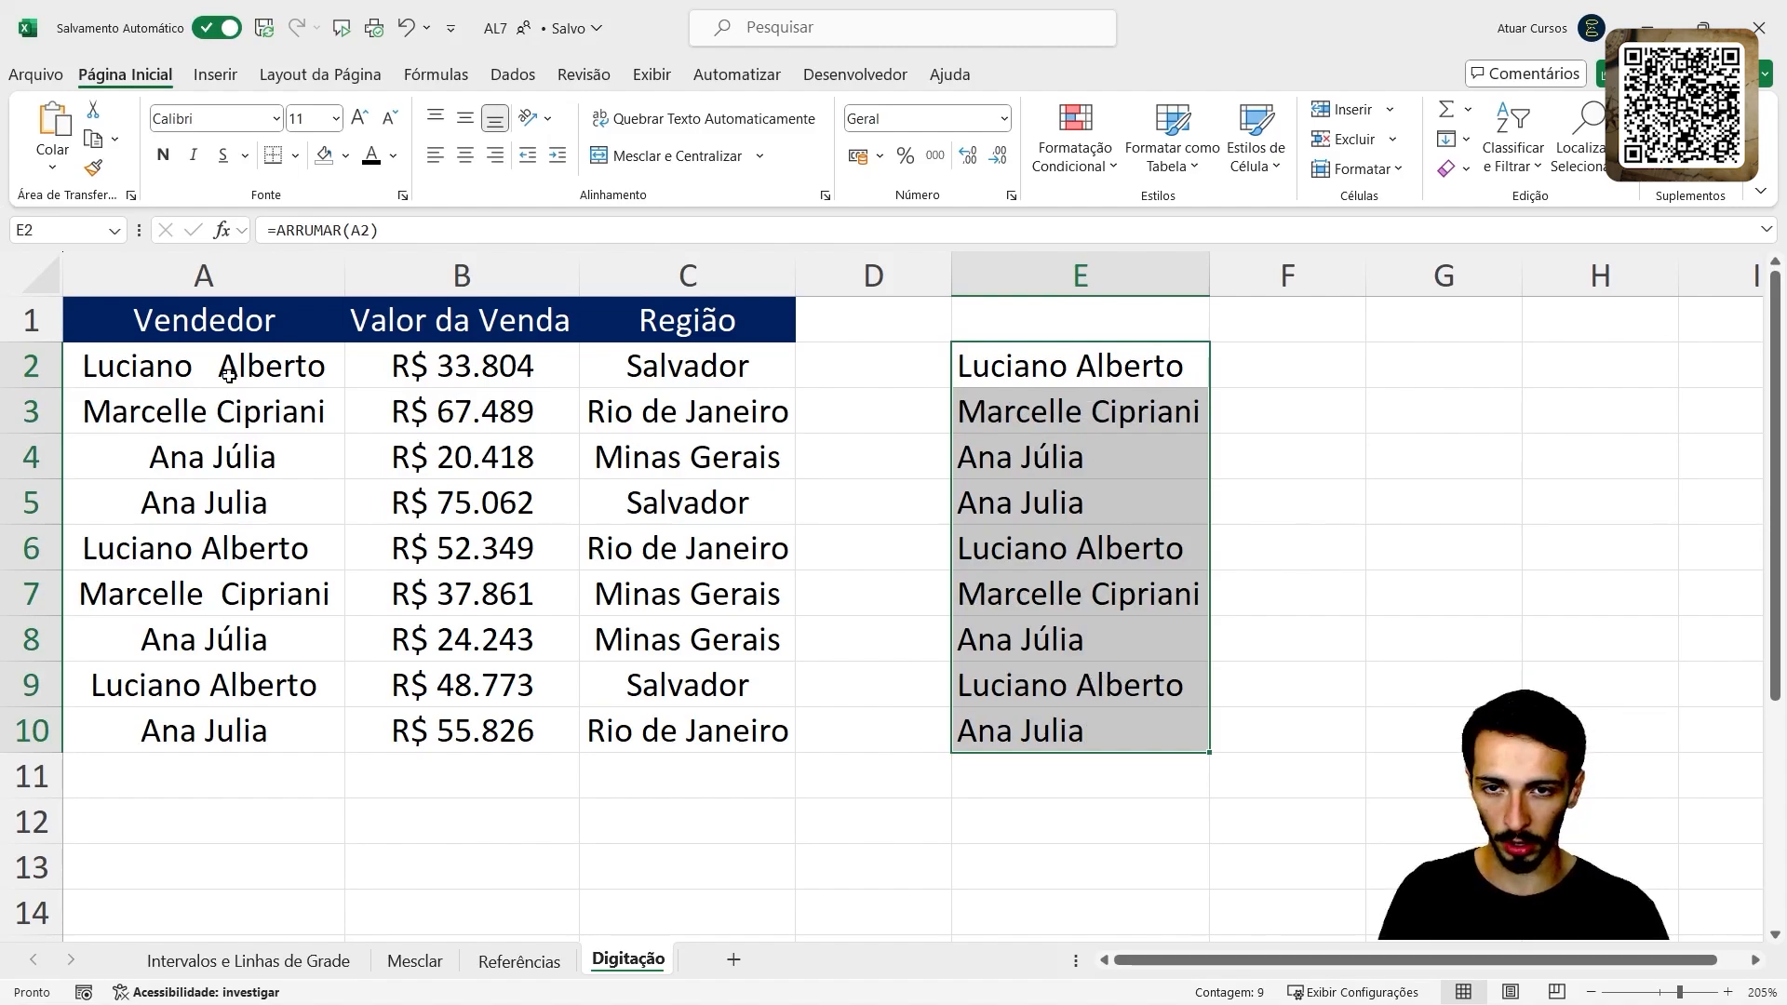
- Copy the cleaned vendor names in E2:E10
drag(229, 377, 235, 731)
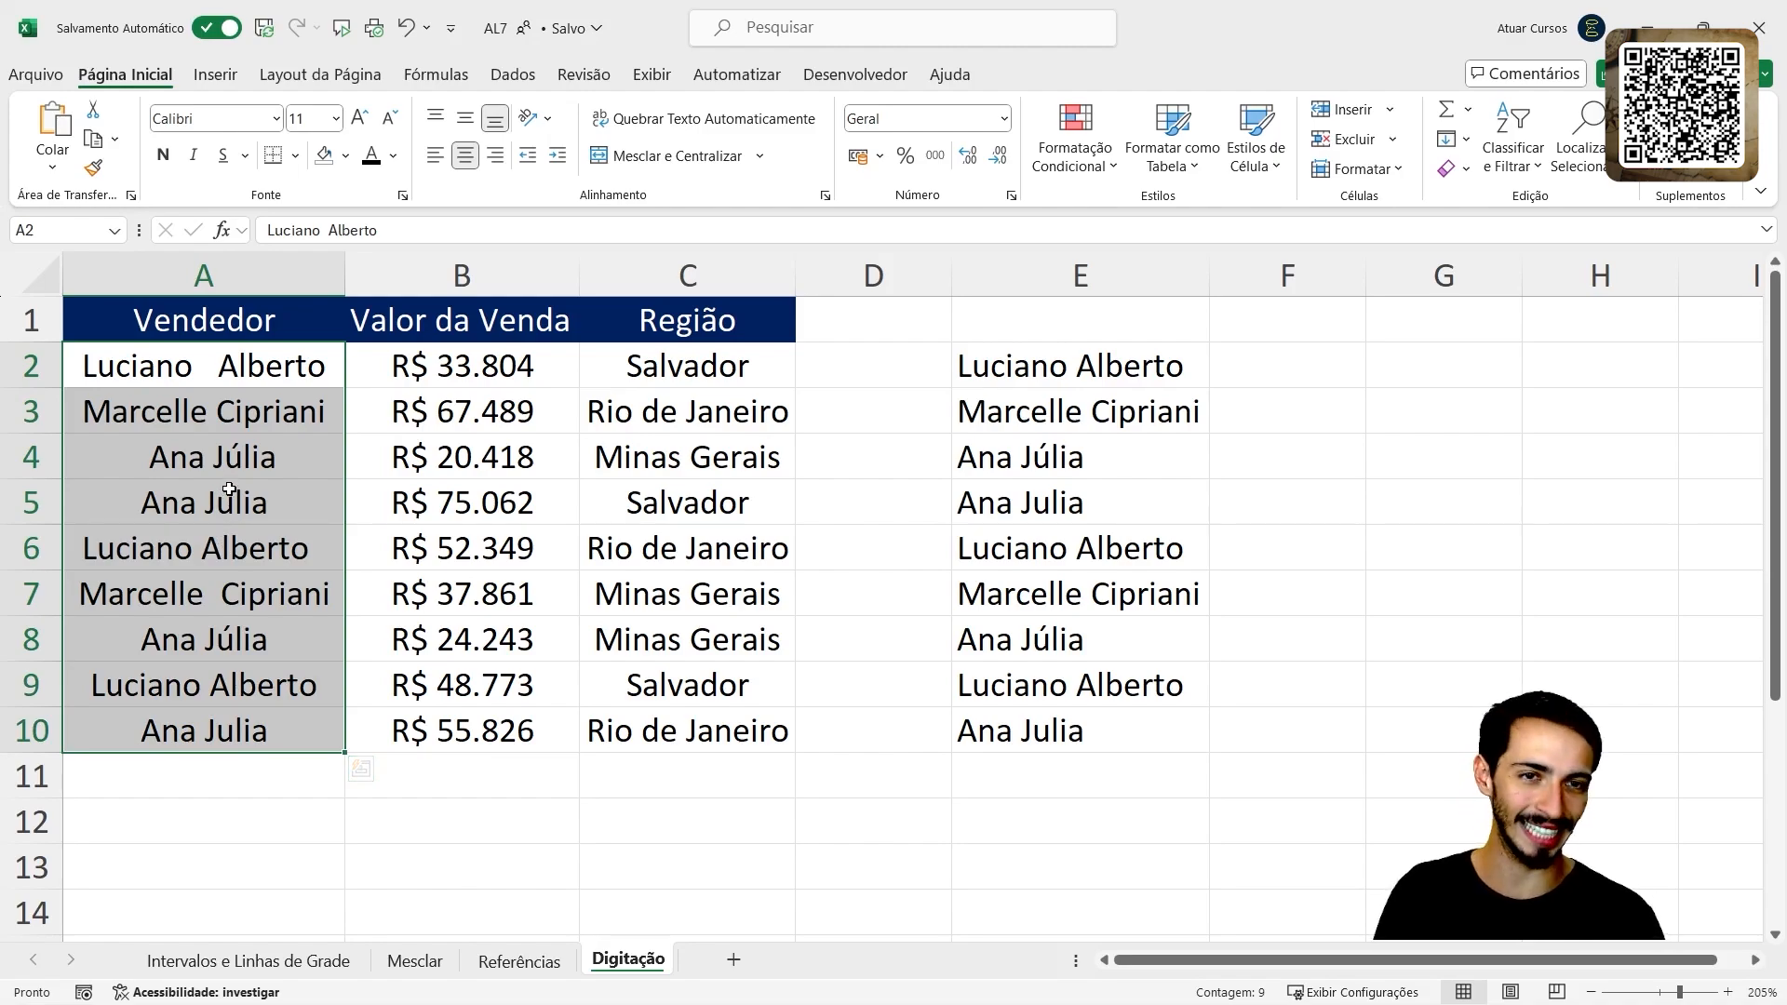
drag(1104, 377, 1081, 735)
key(ctrl+c)
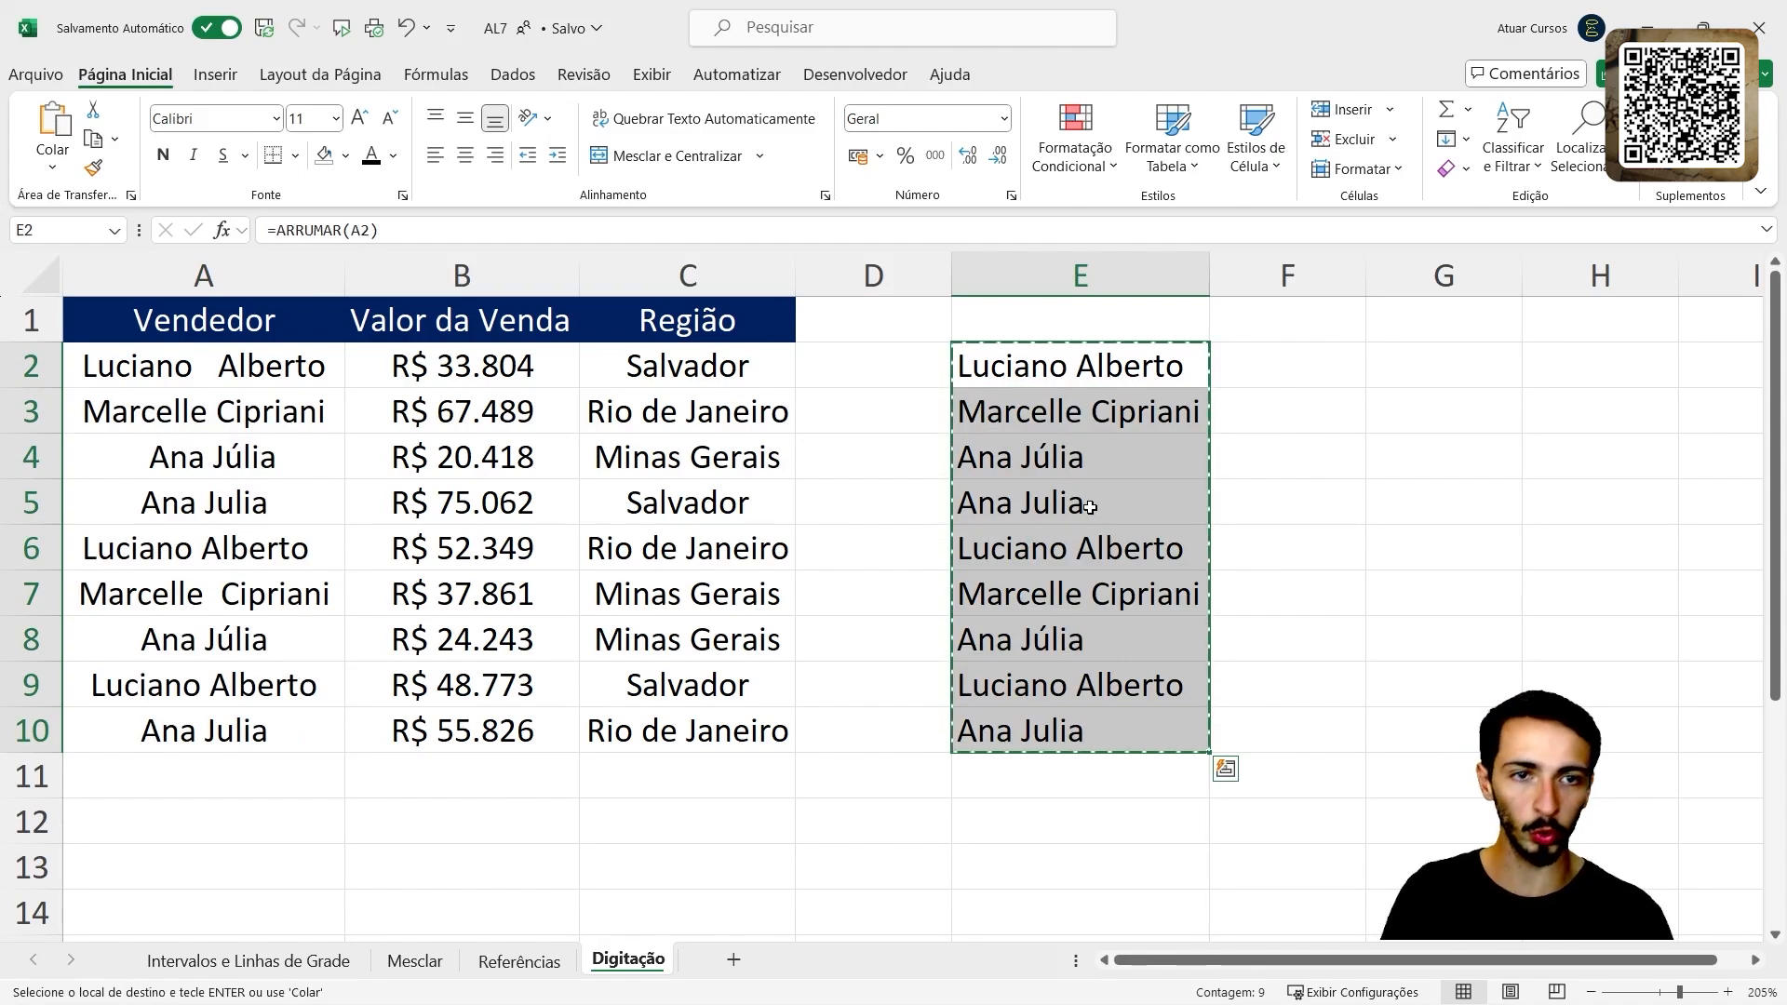
- Try a regular paste of the copied formulas over the vendor names in A2:A10, and undo it
drag(224, 363, 255, 737)
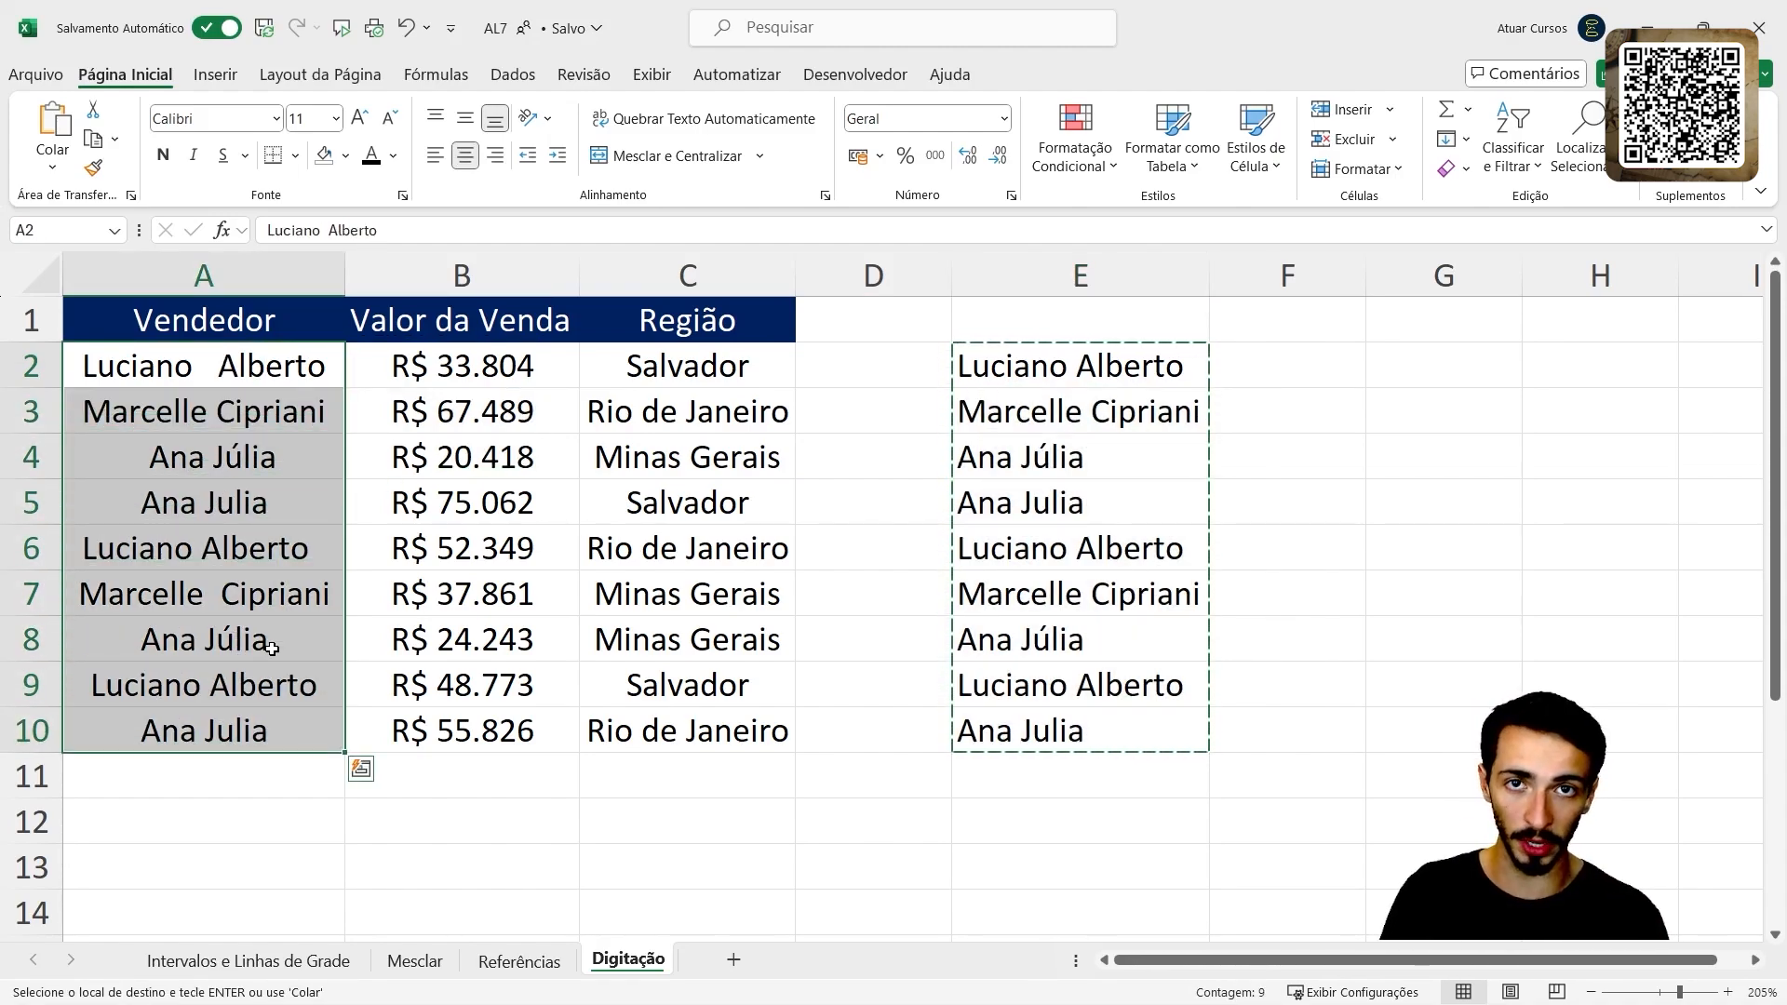
key(ctrl+v)
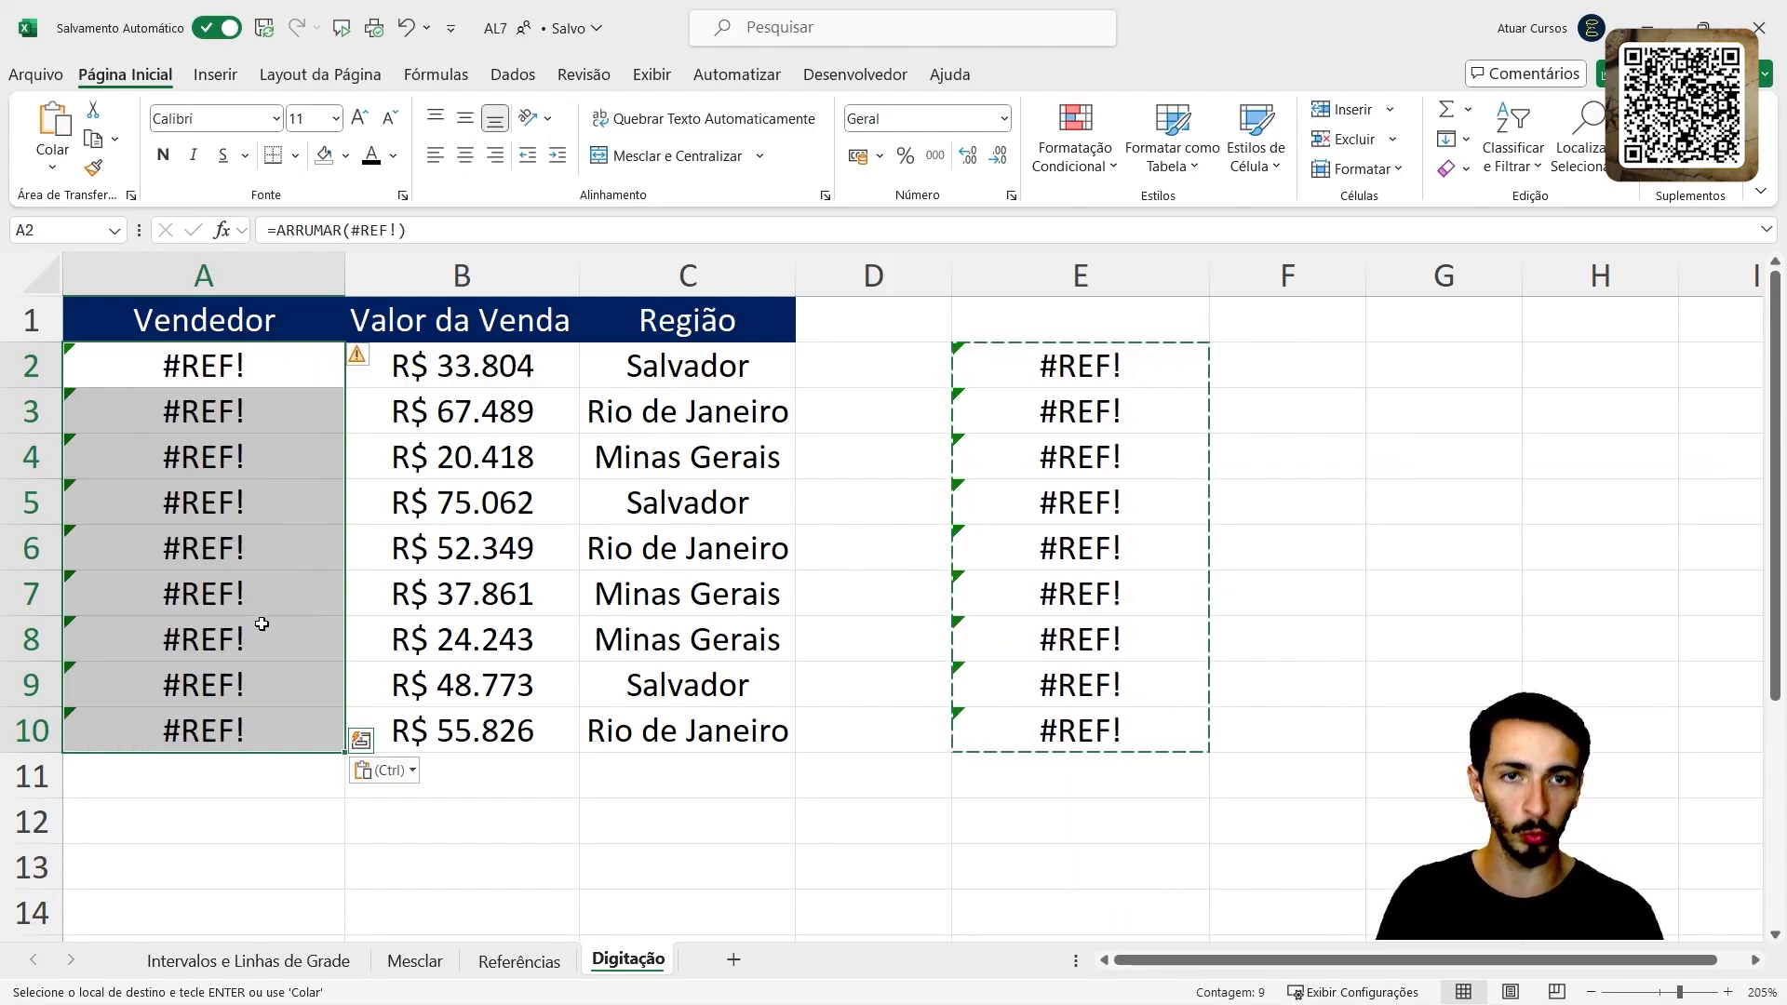
key(ctrl+z)
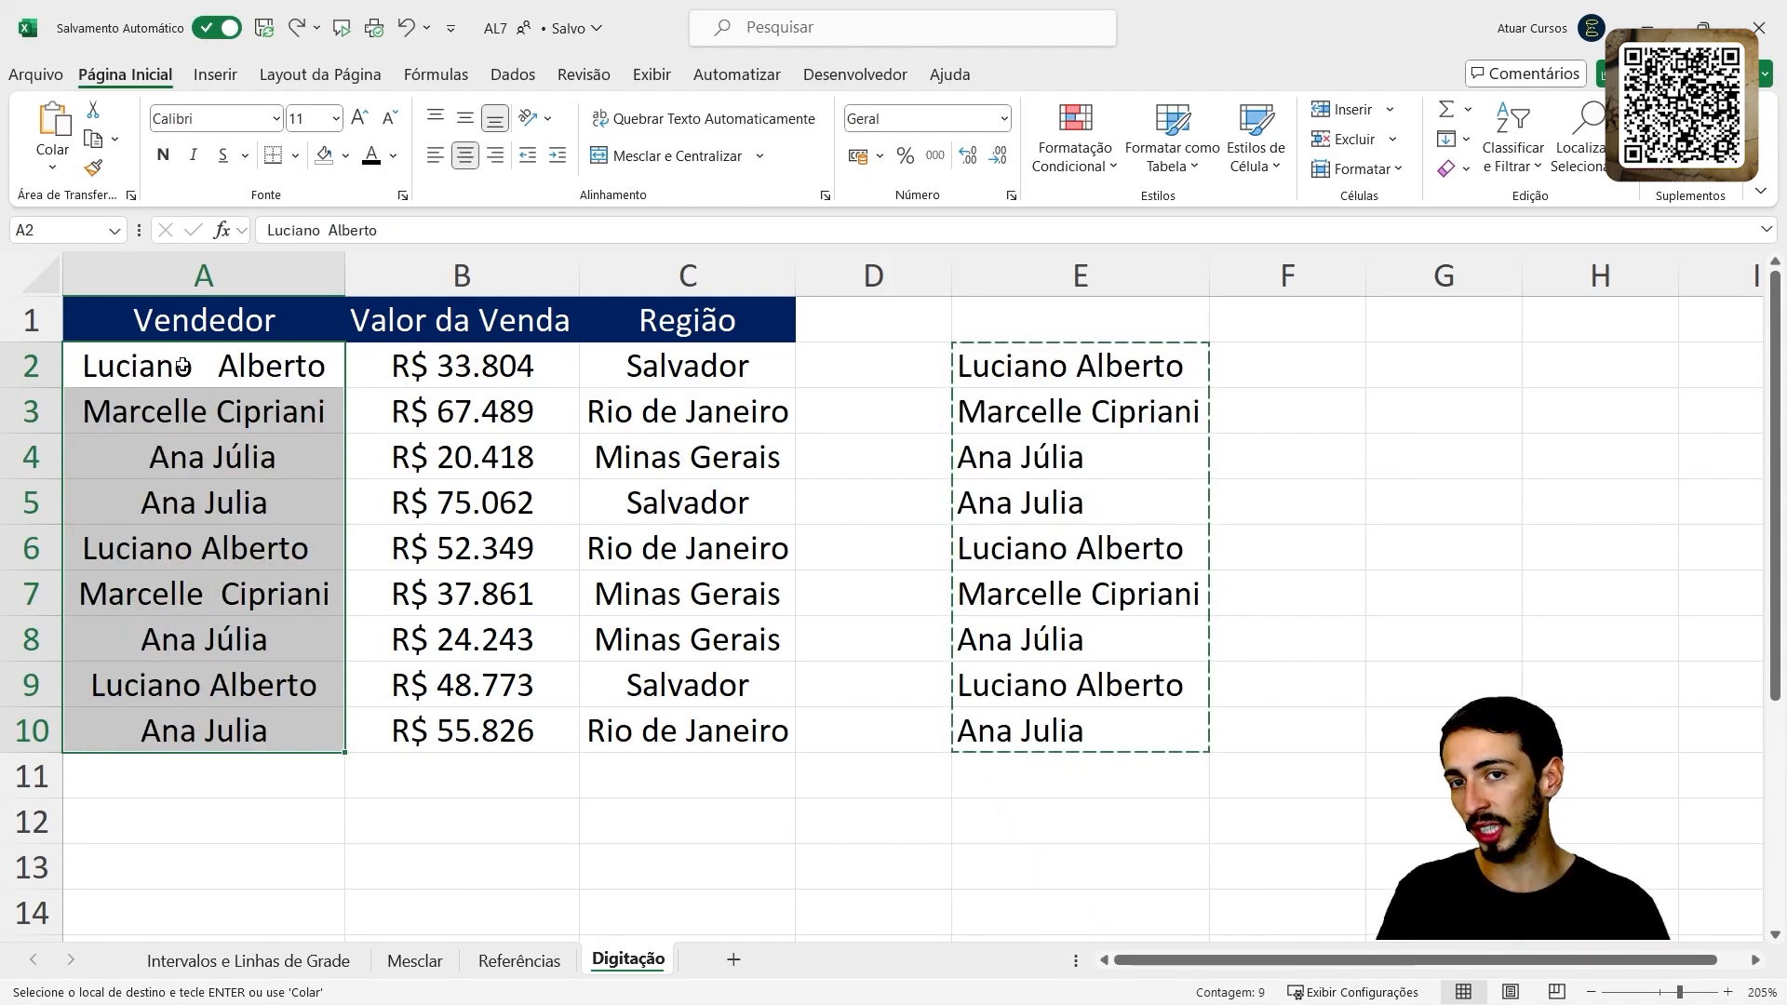
- Paste the copied names over A2:A10 with Paste Special, using the Valores option
drag(191, 358, 218, 727)
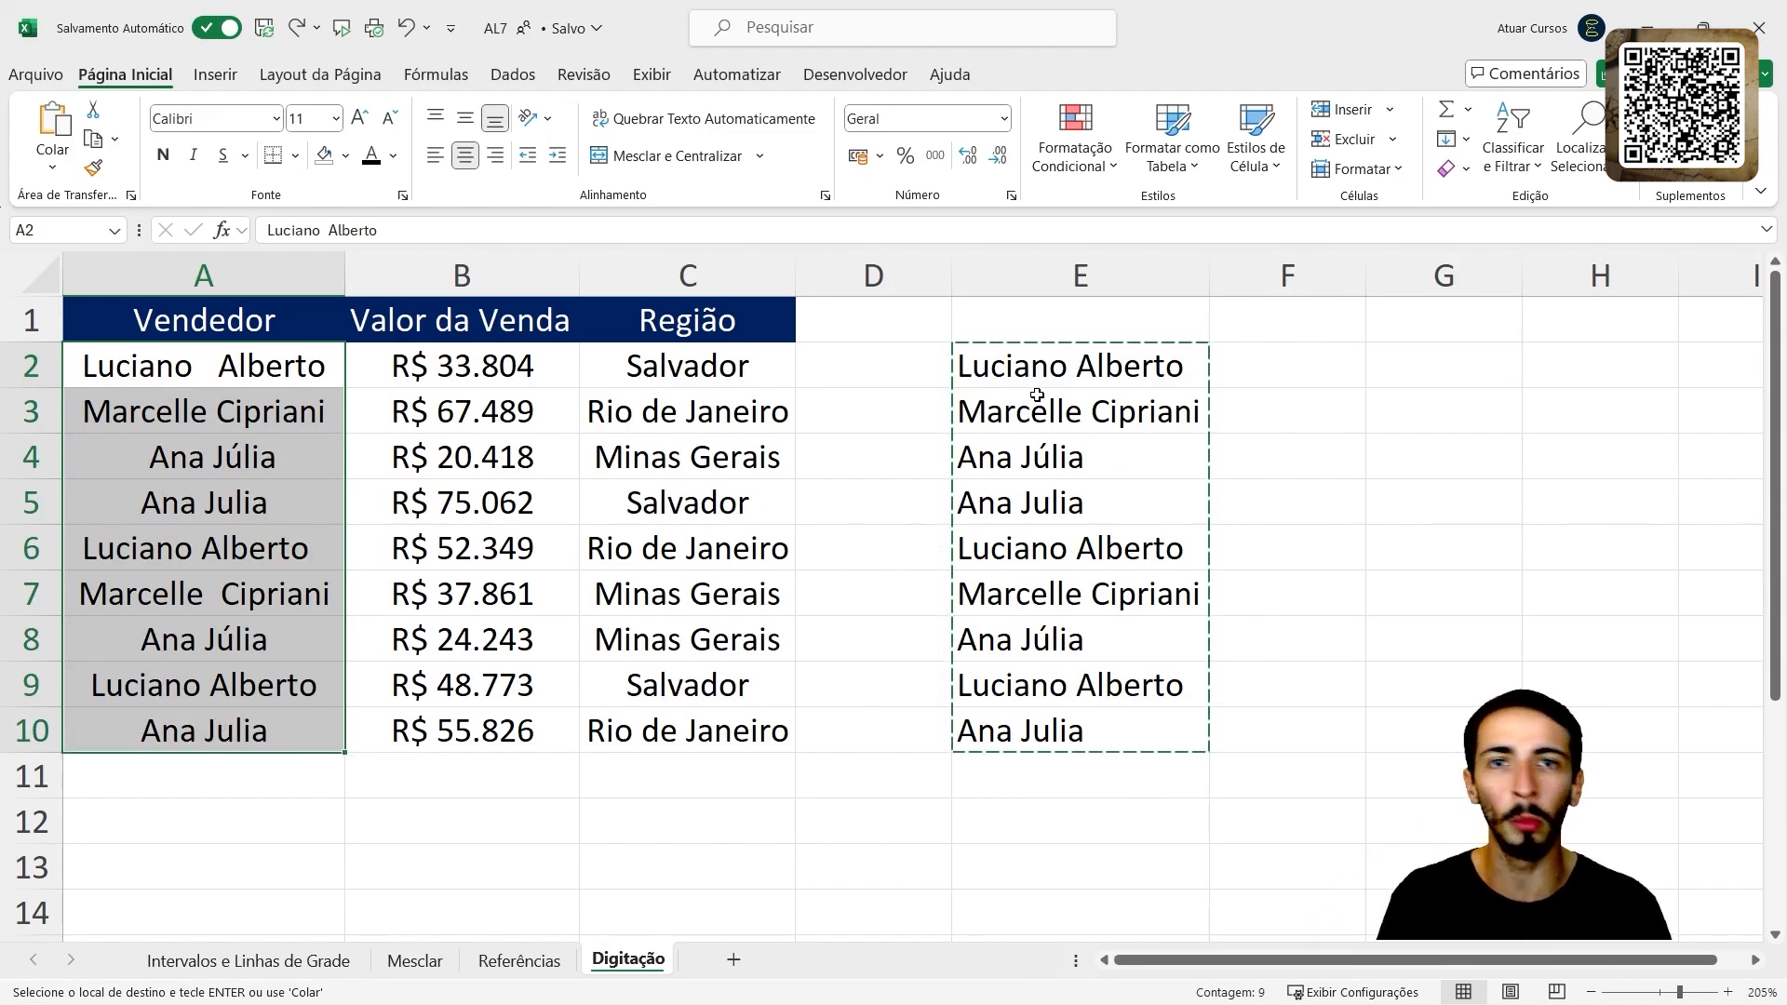
click(194, 367)
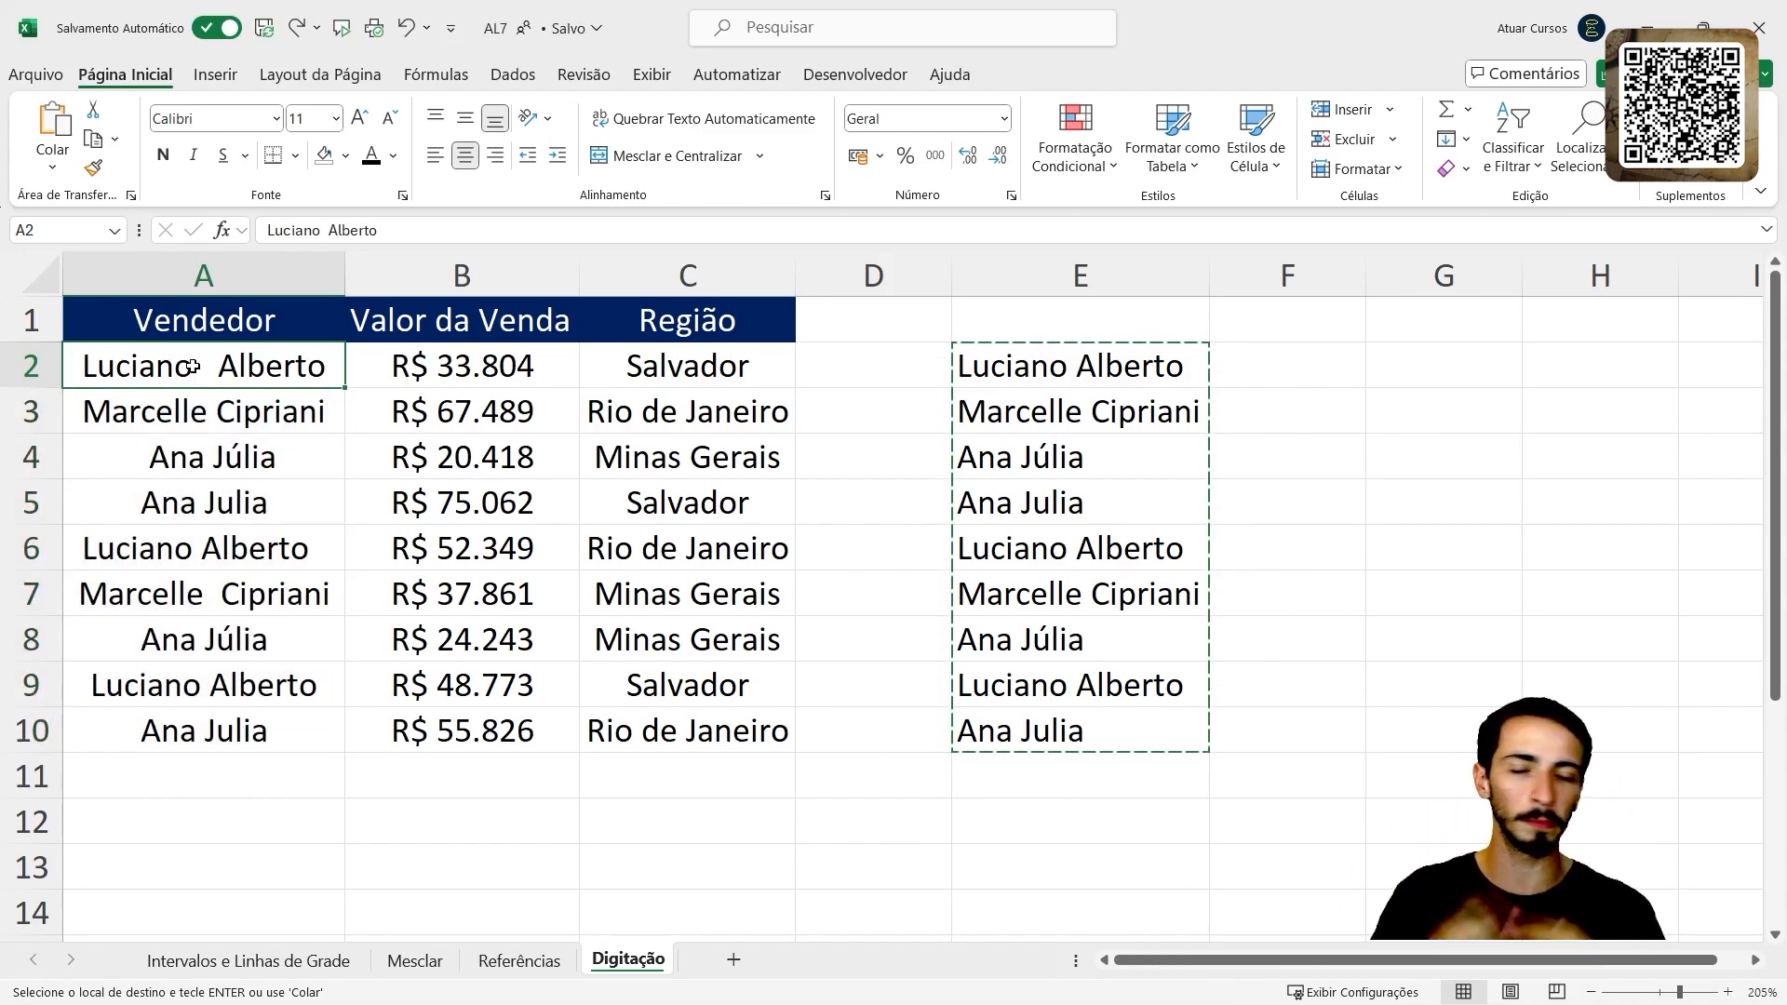
drag(193, 367, 205, 724)
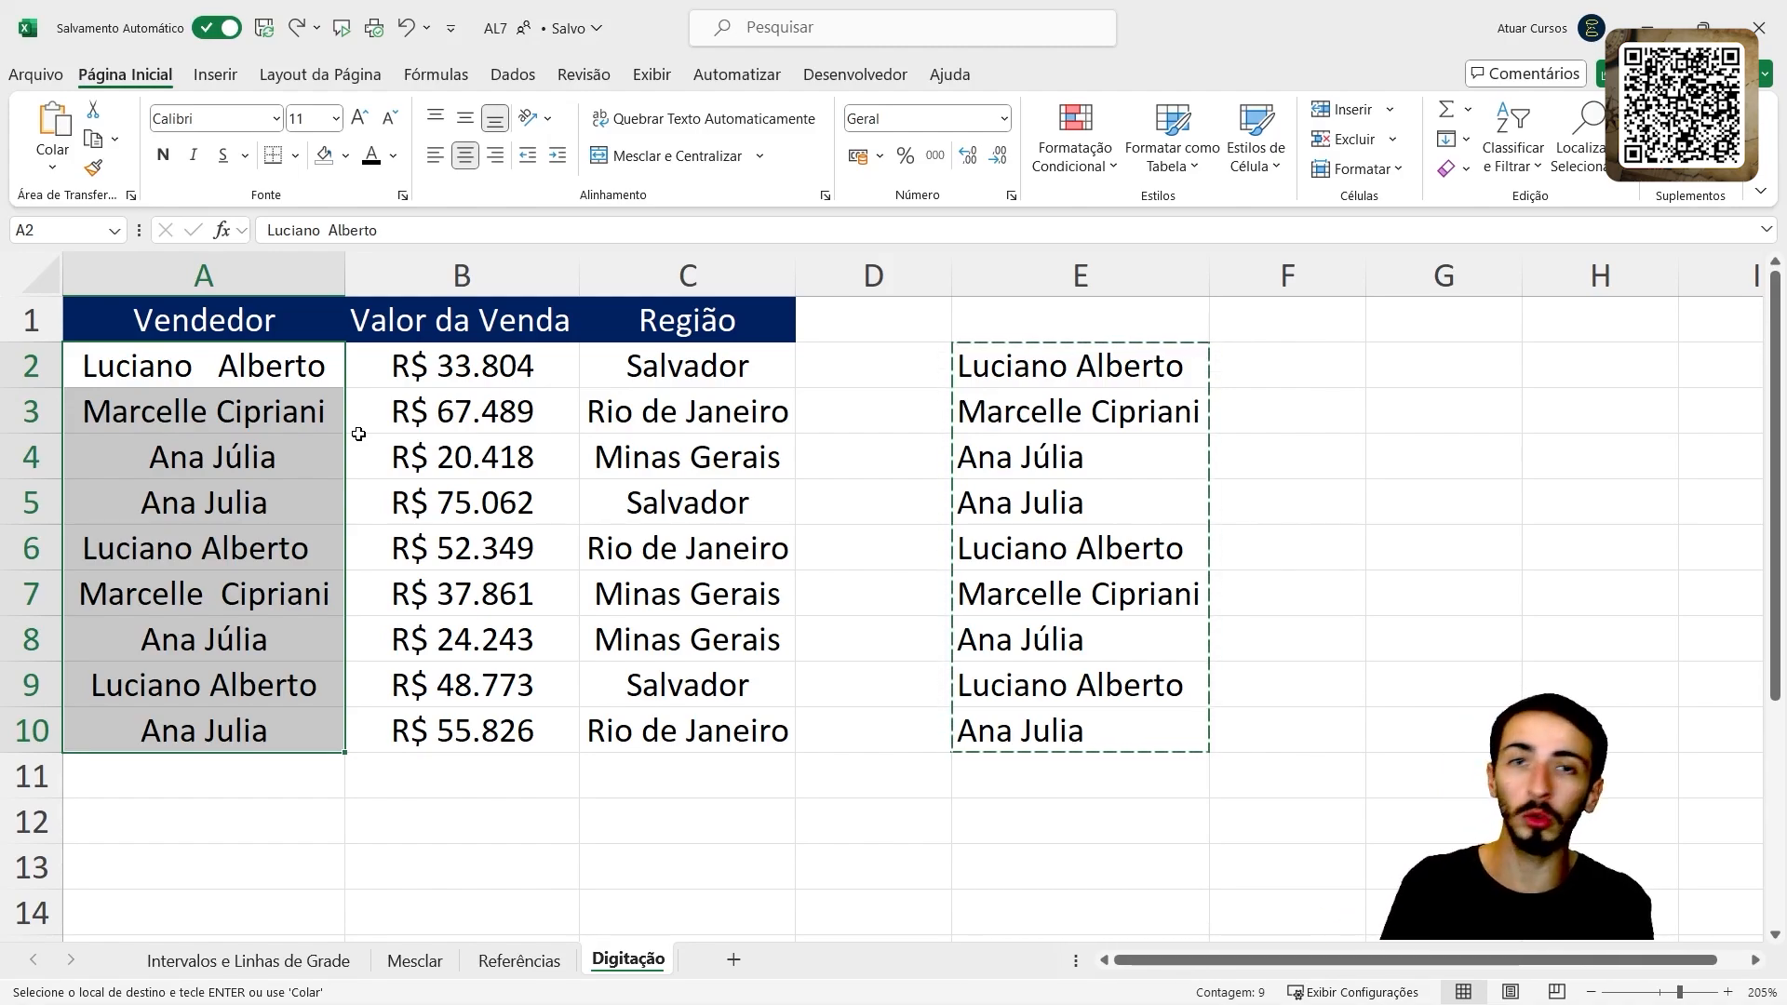
key(ctrl+alt+v)
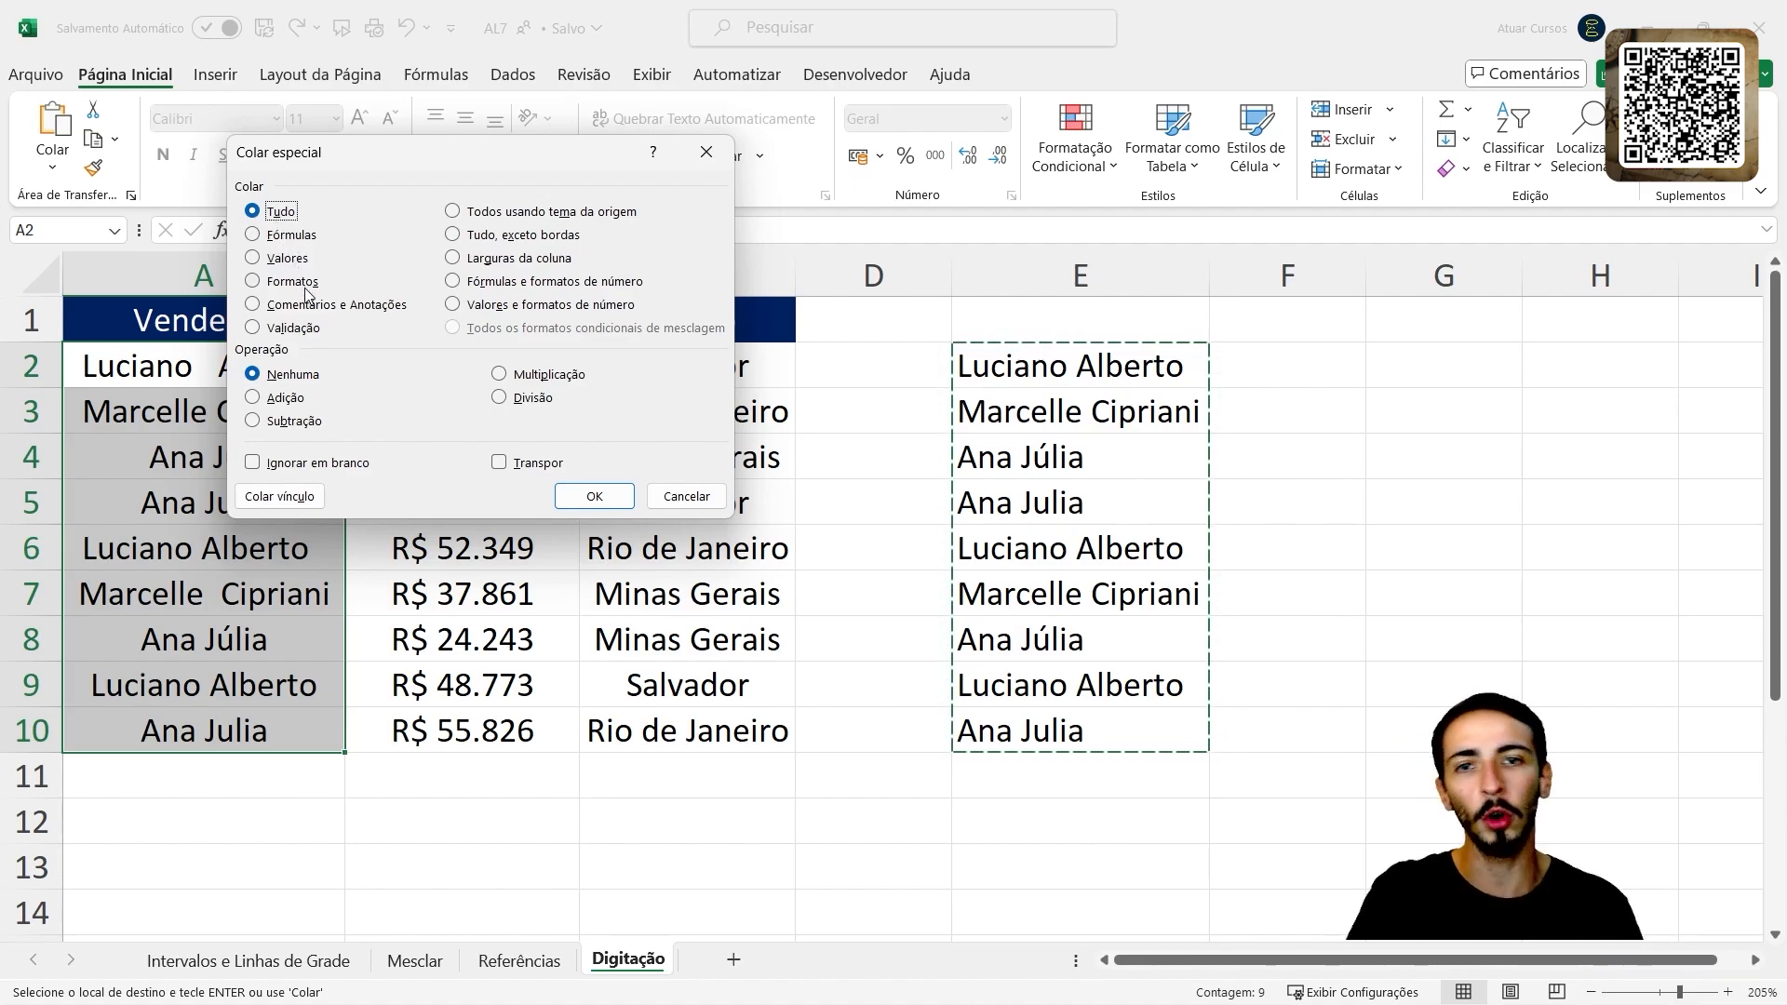
click(277, 260)
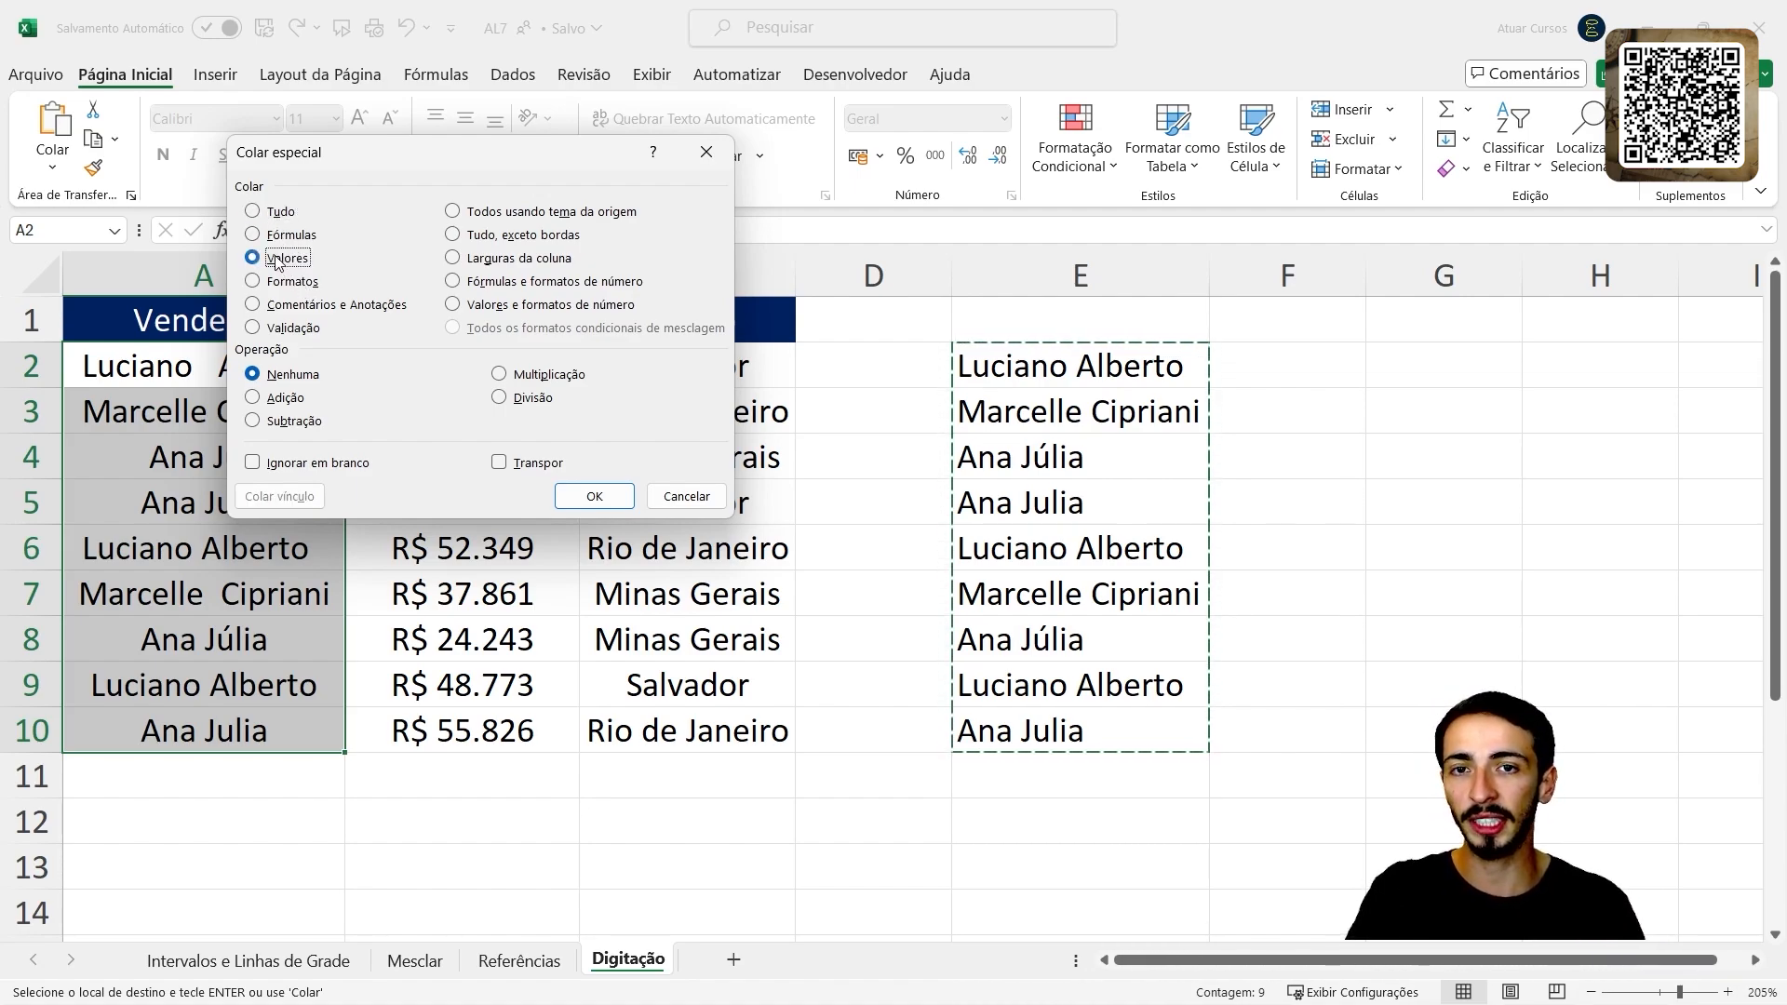
click(594, 496)
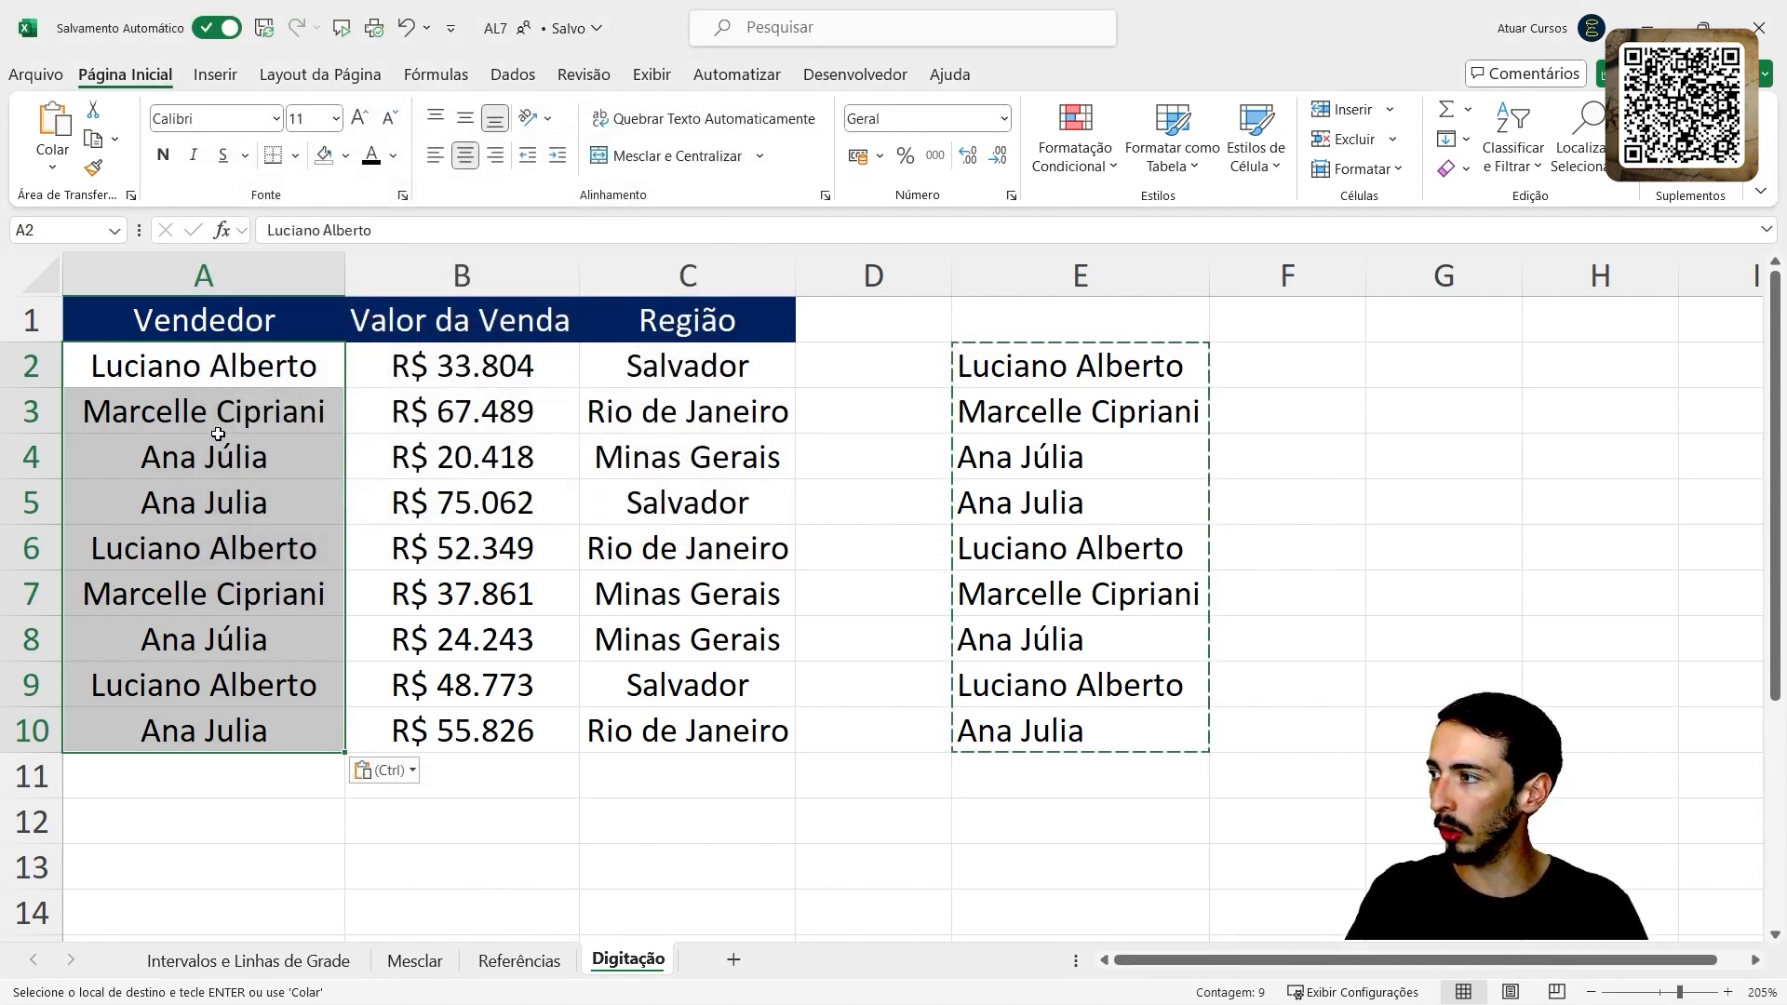
- Clear the helper formulas from E2:E10
drag(207, 382, 237, 731)
click(1095, 392)
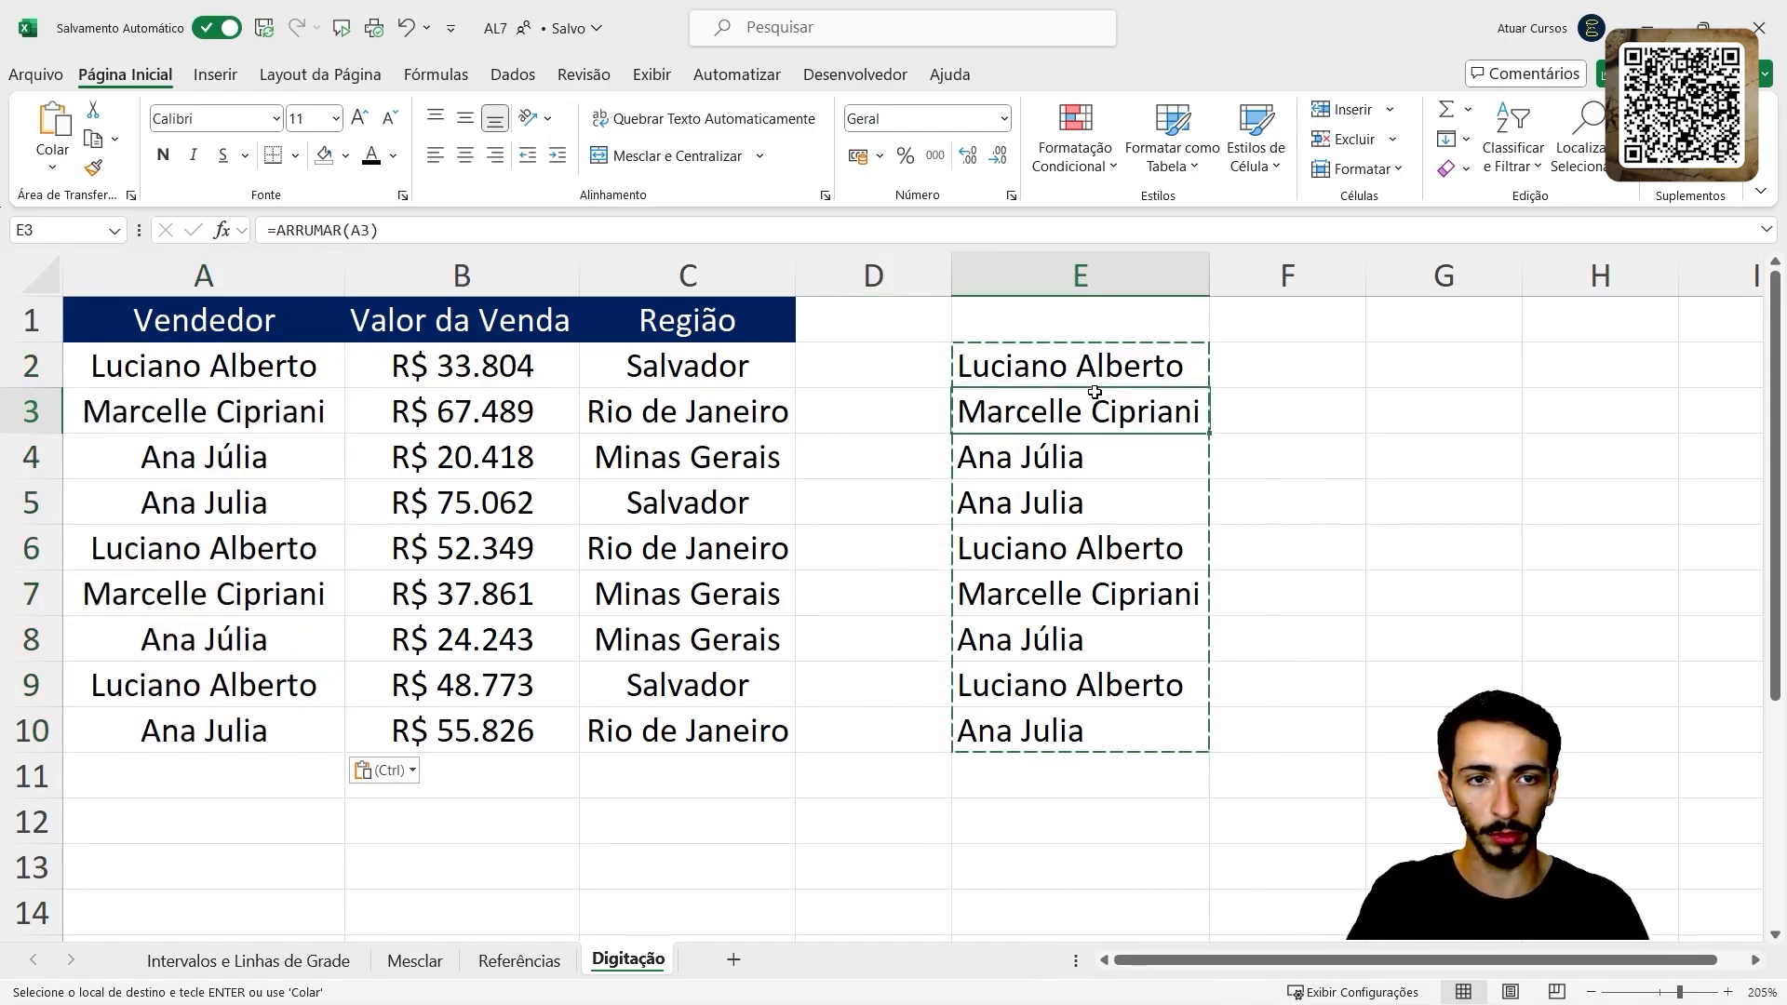
drag(1082, 372, 1086, 733)
key(Delete)
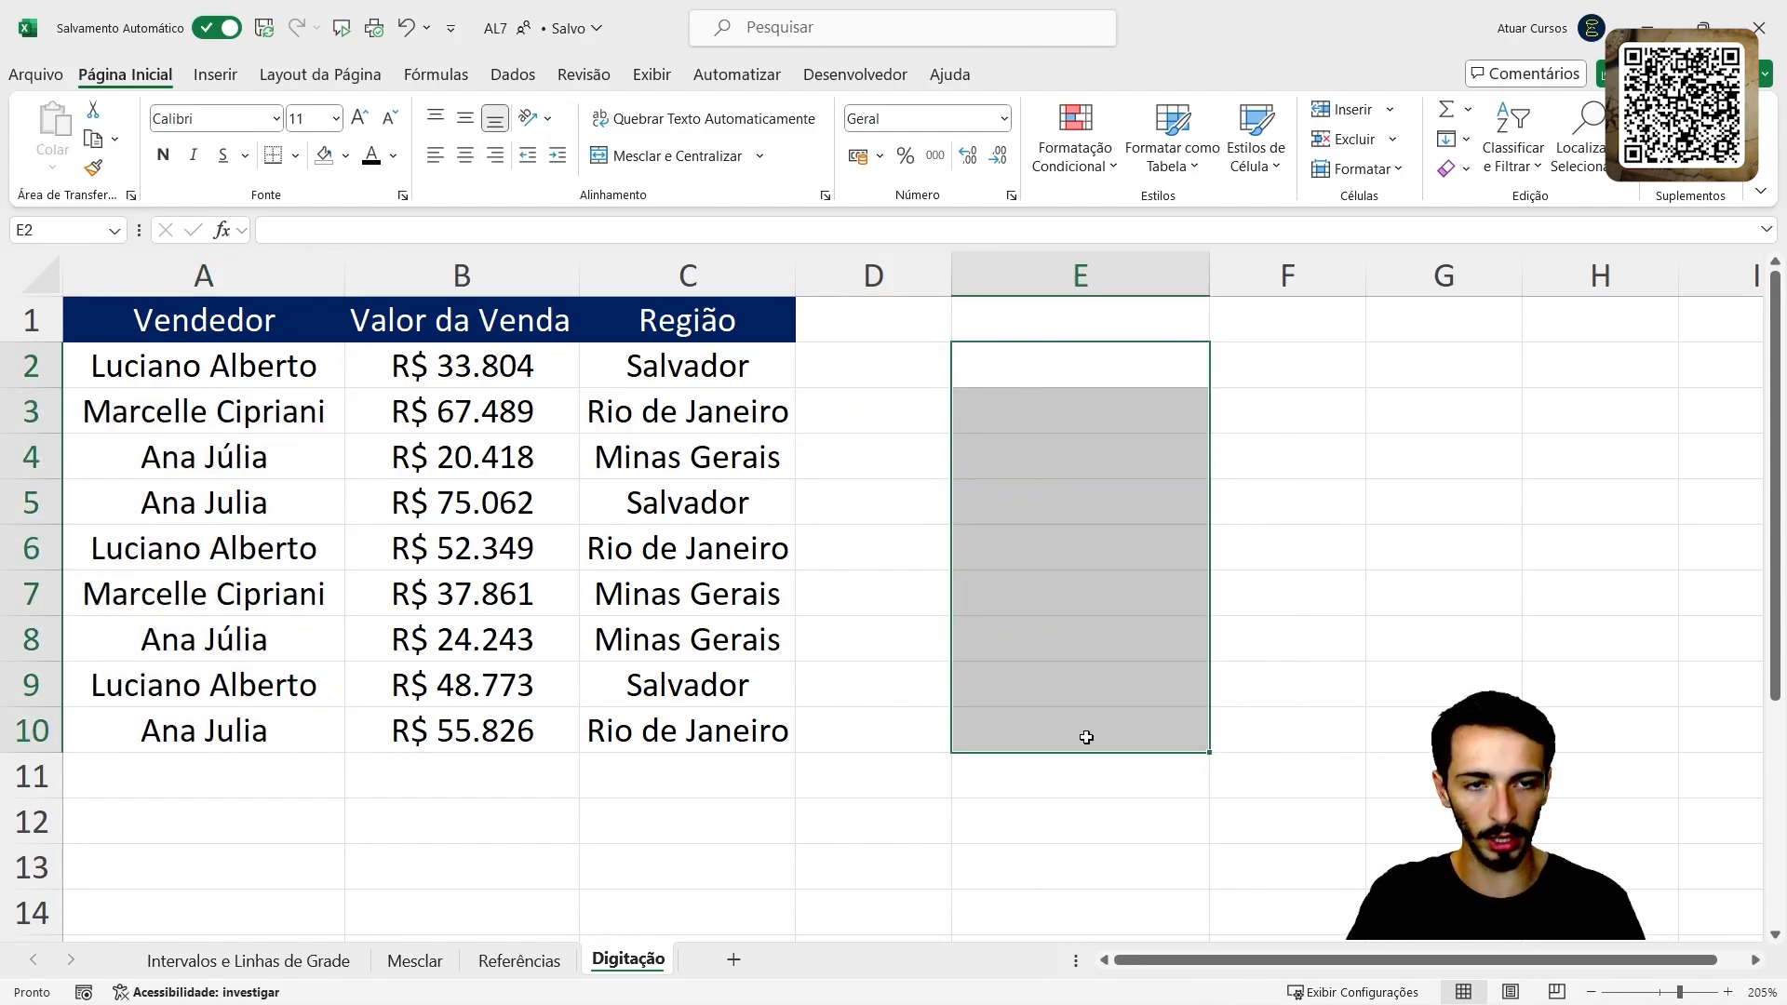
click(1079, 621)
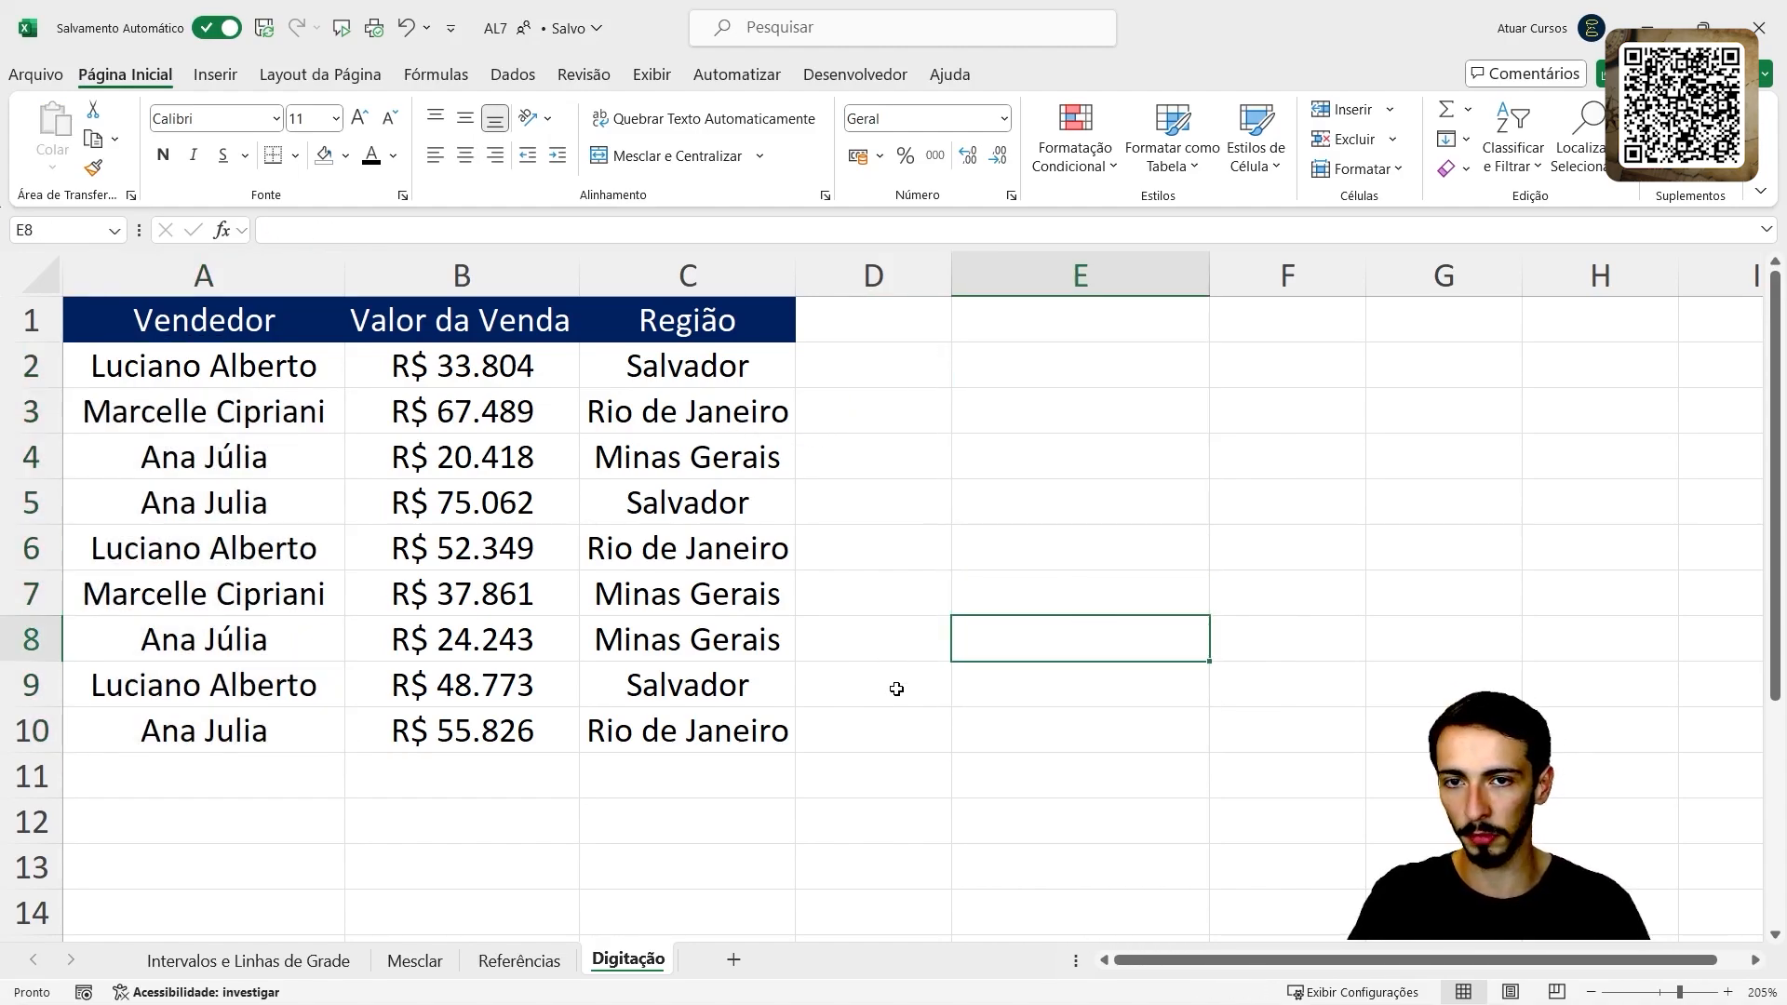
- Copy the accented vendor name from A4 over the unaccented spellings in A5 and A10
click(266, 473)
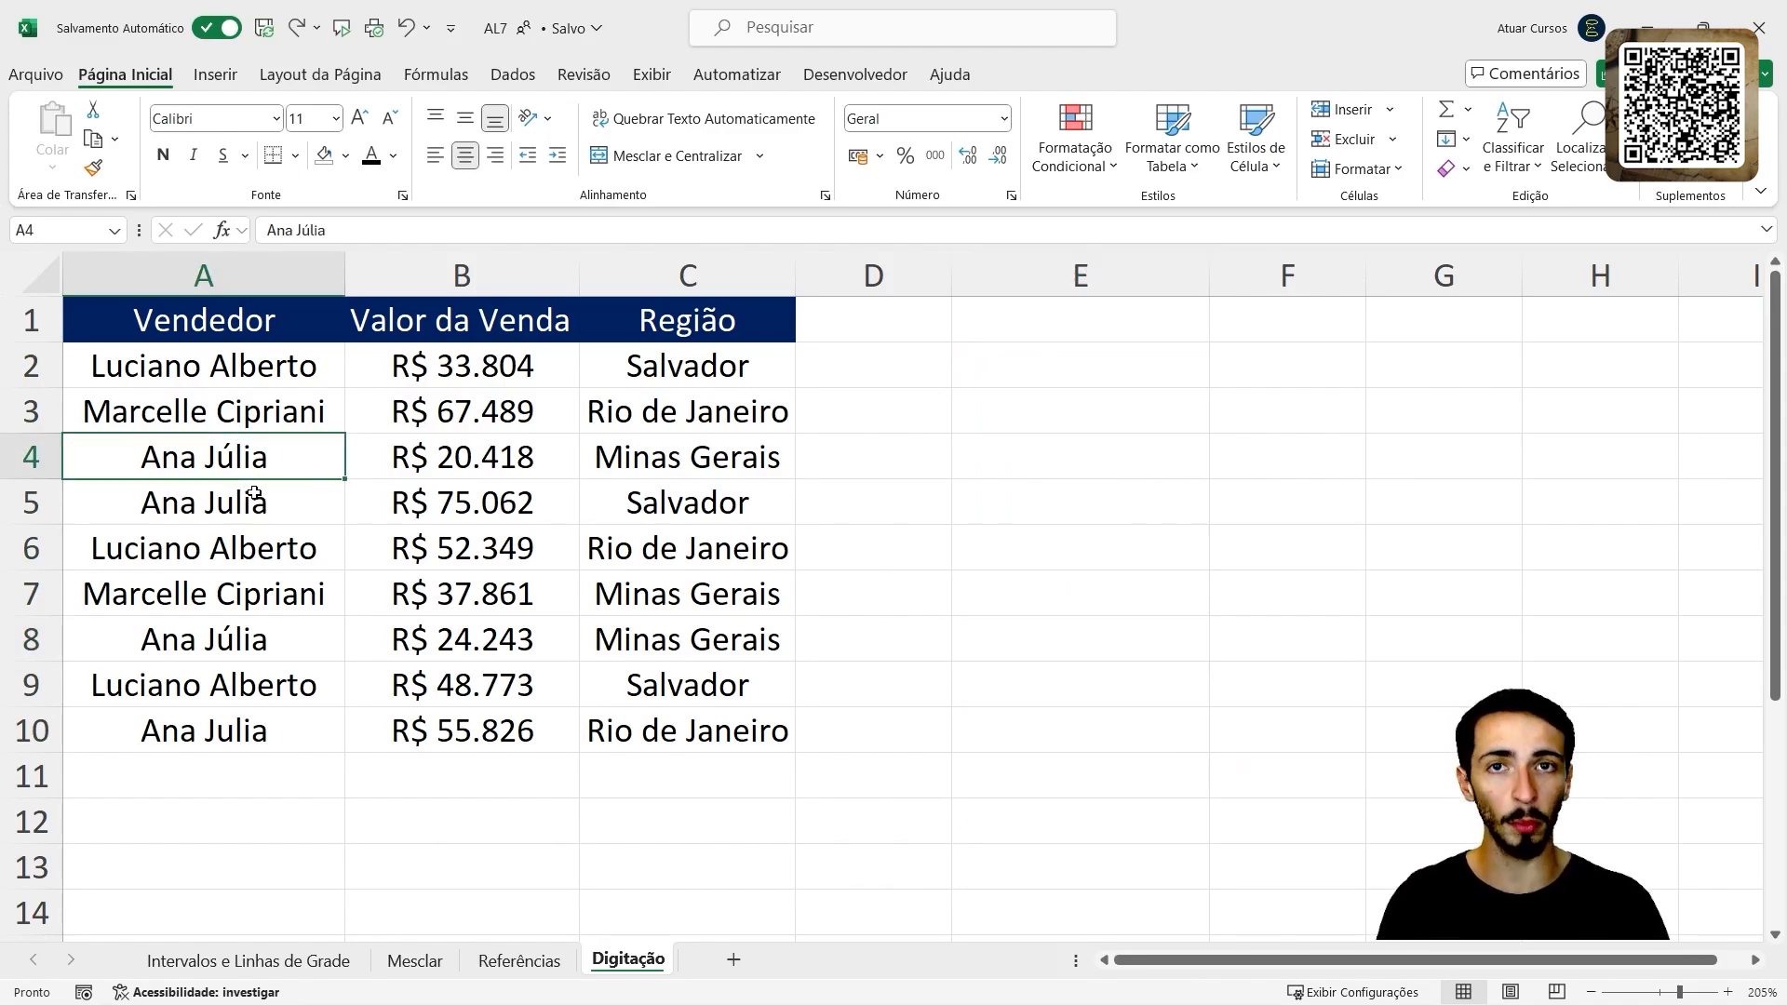
key(ctrl+c)
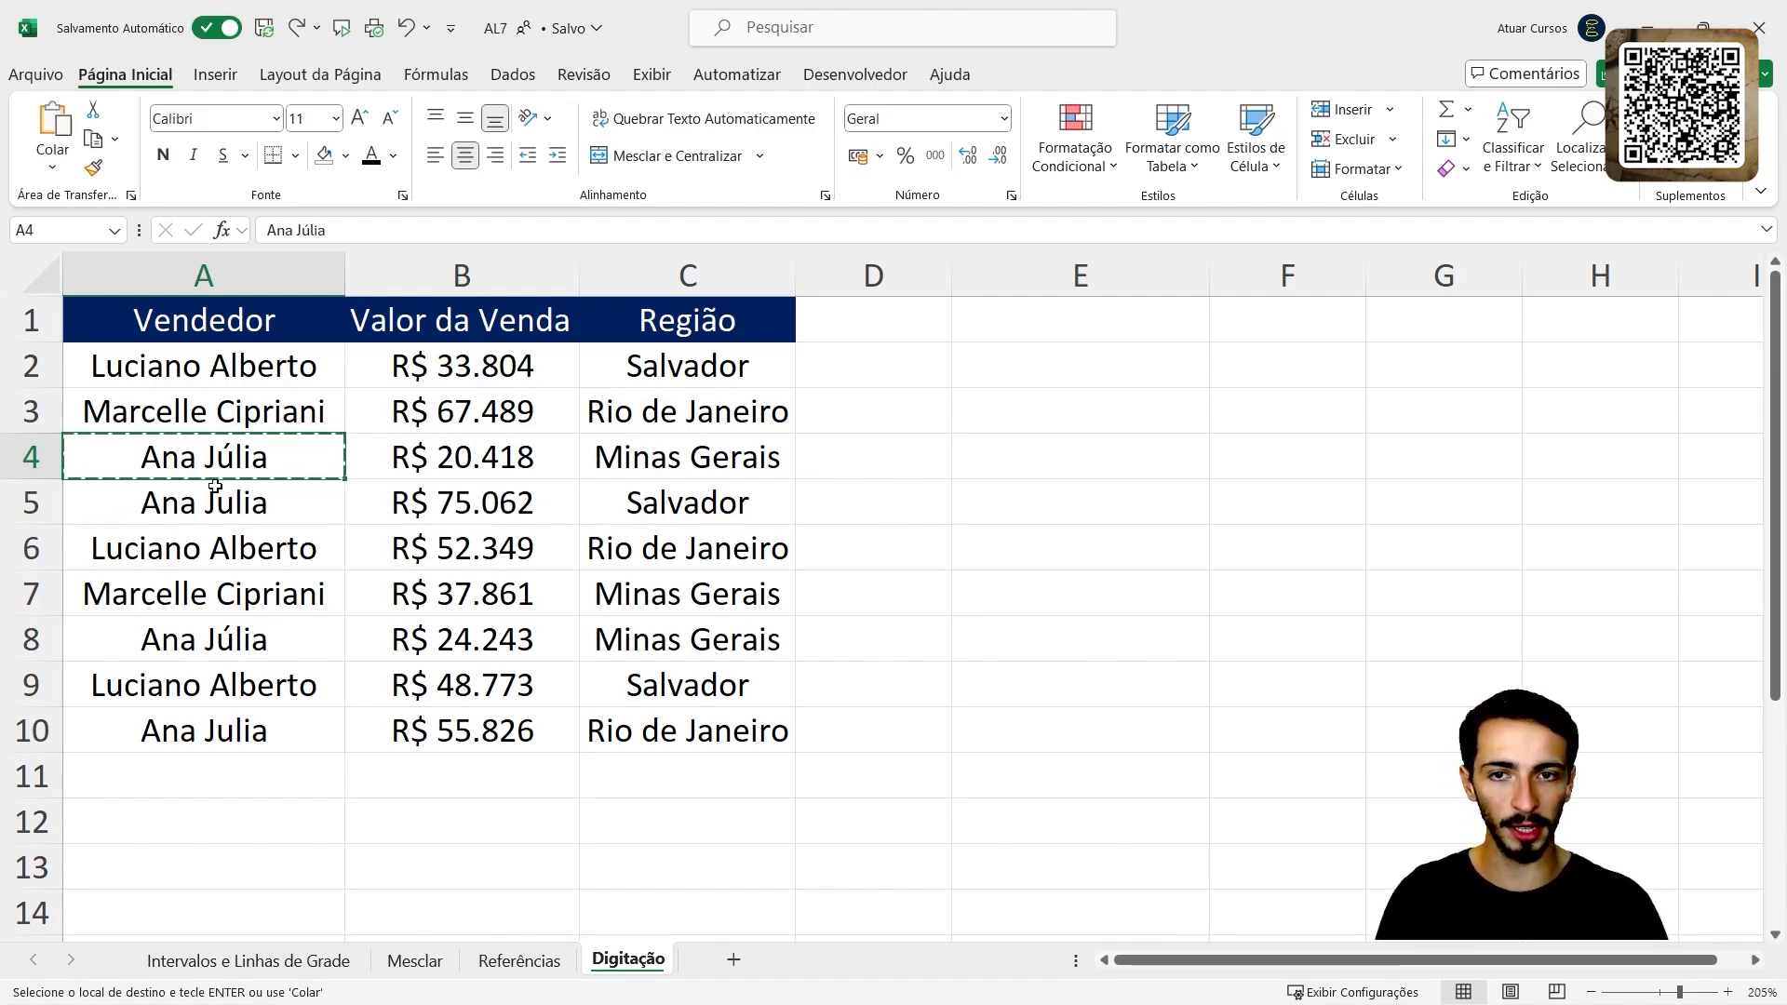
key(ctrl+v)
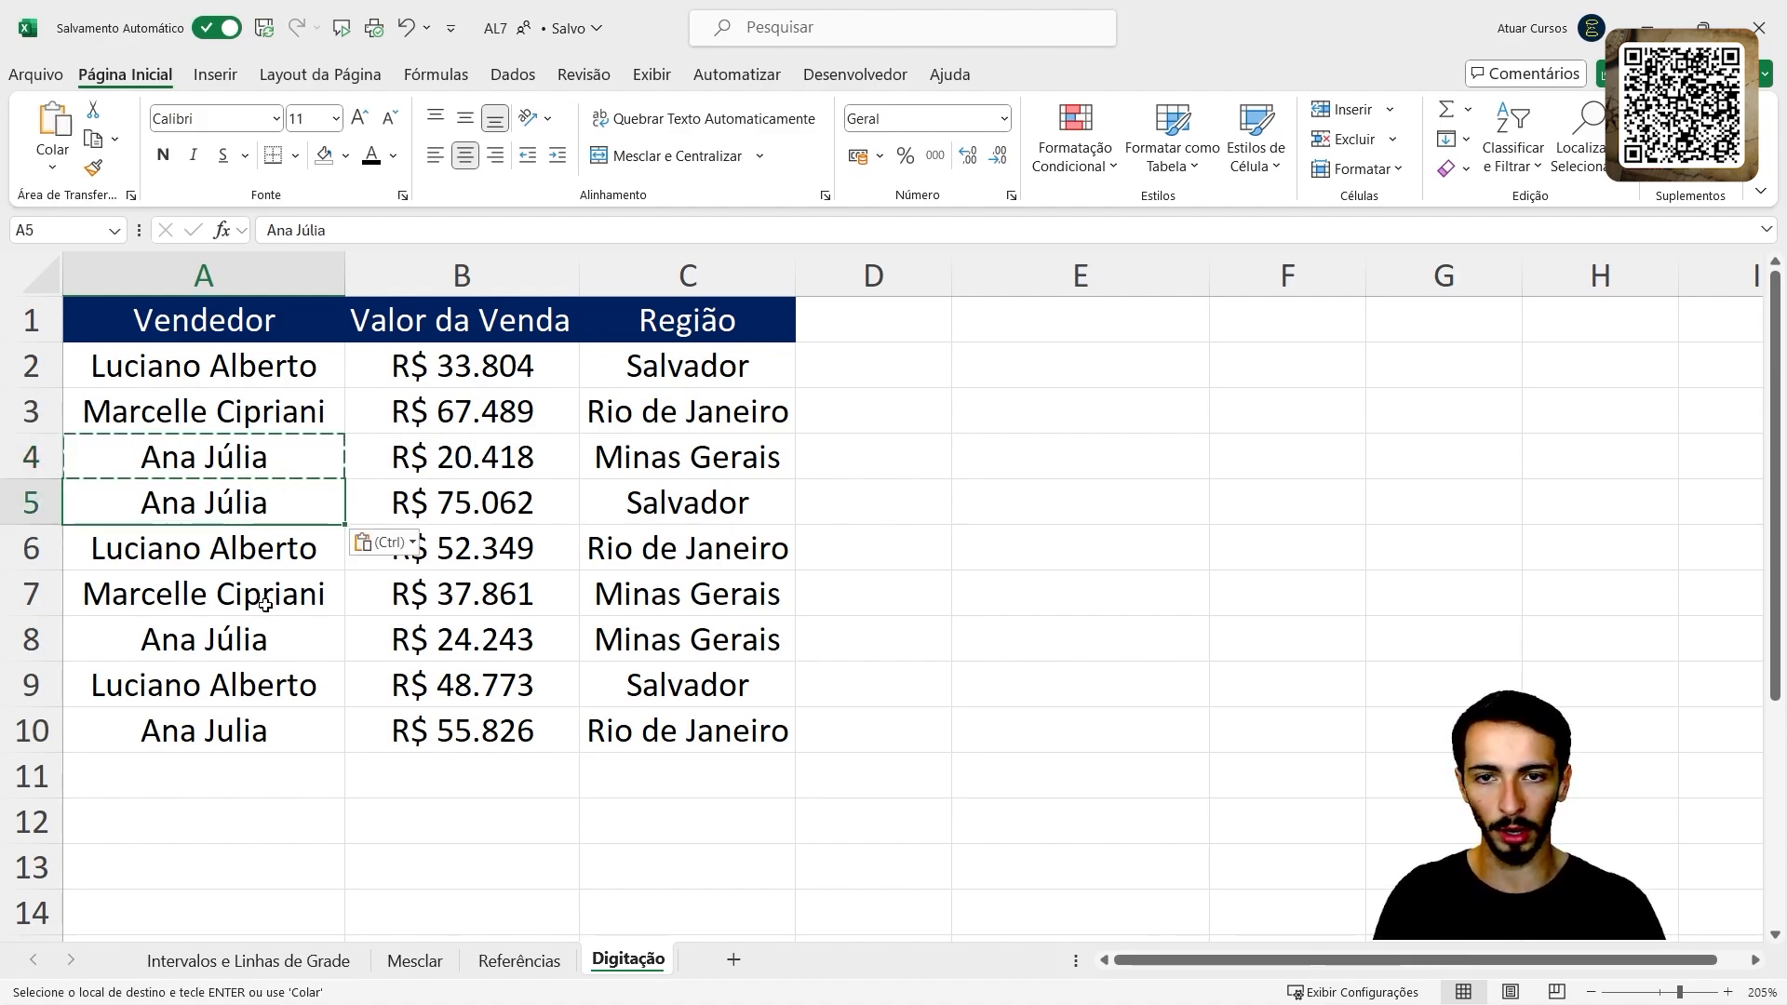
click(255, 744)
key(ctrl+v)
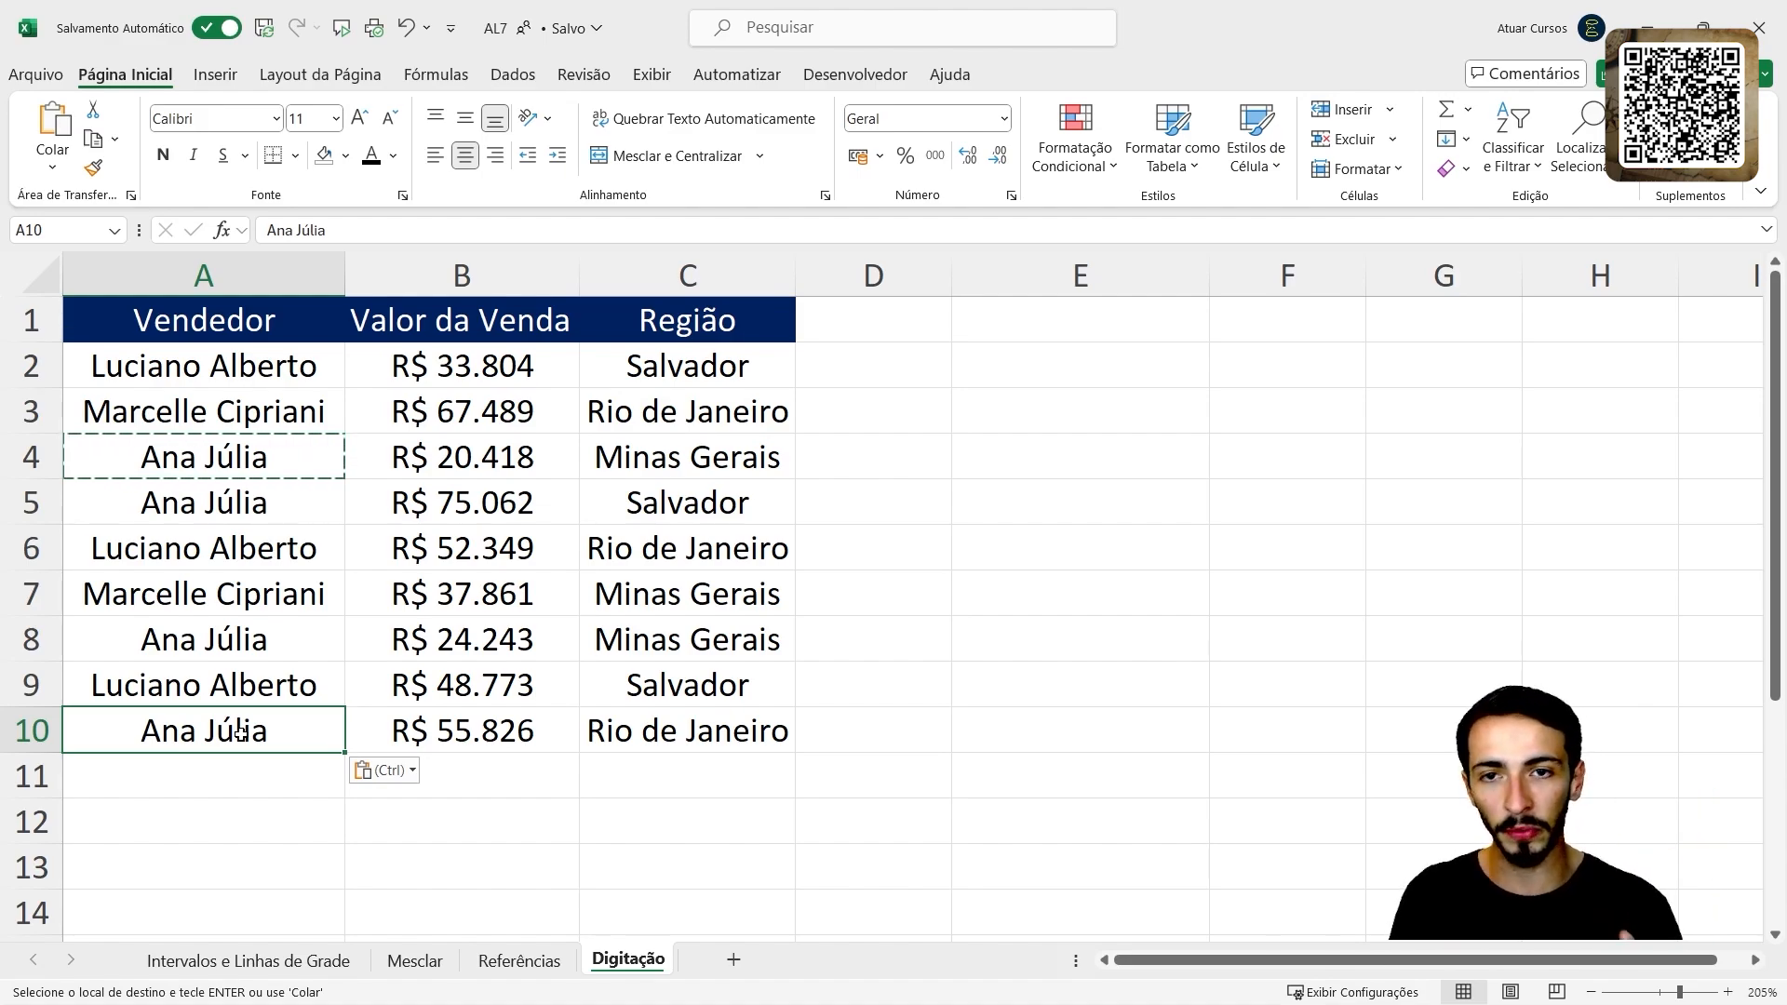
- Undo the name pastes in A10 and A5, clear the copy selection and select A4 again
key(Escape)
key(ctrl+z)
key(ctrl+z)
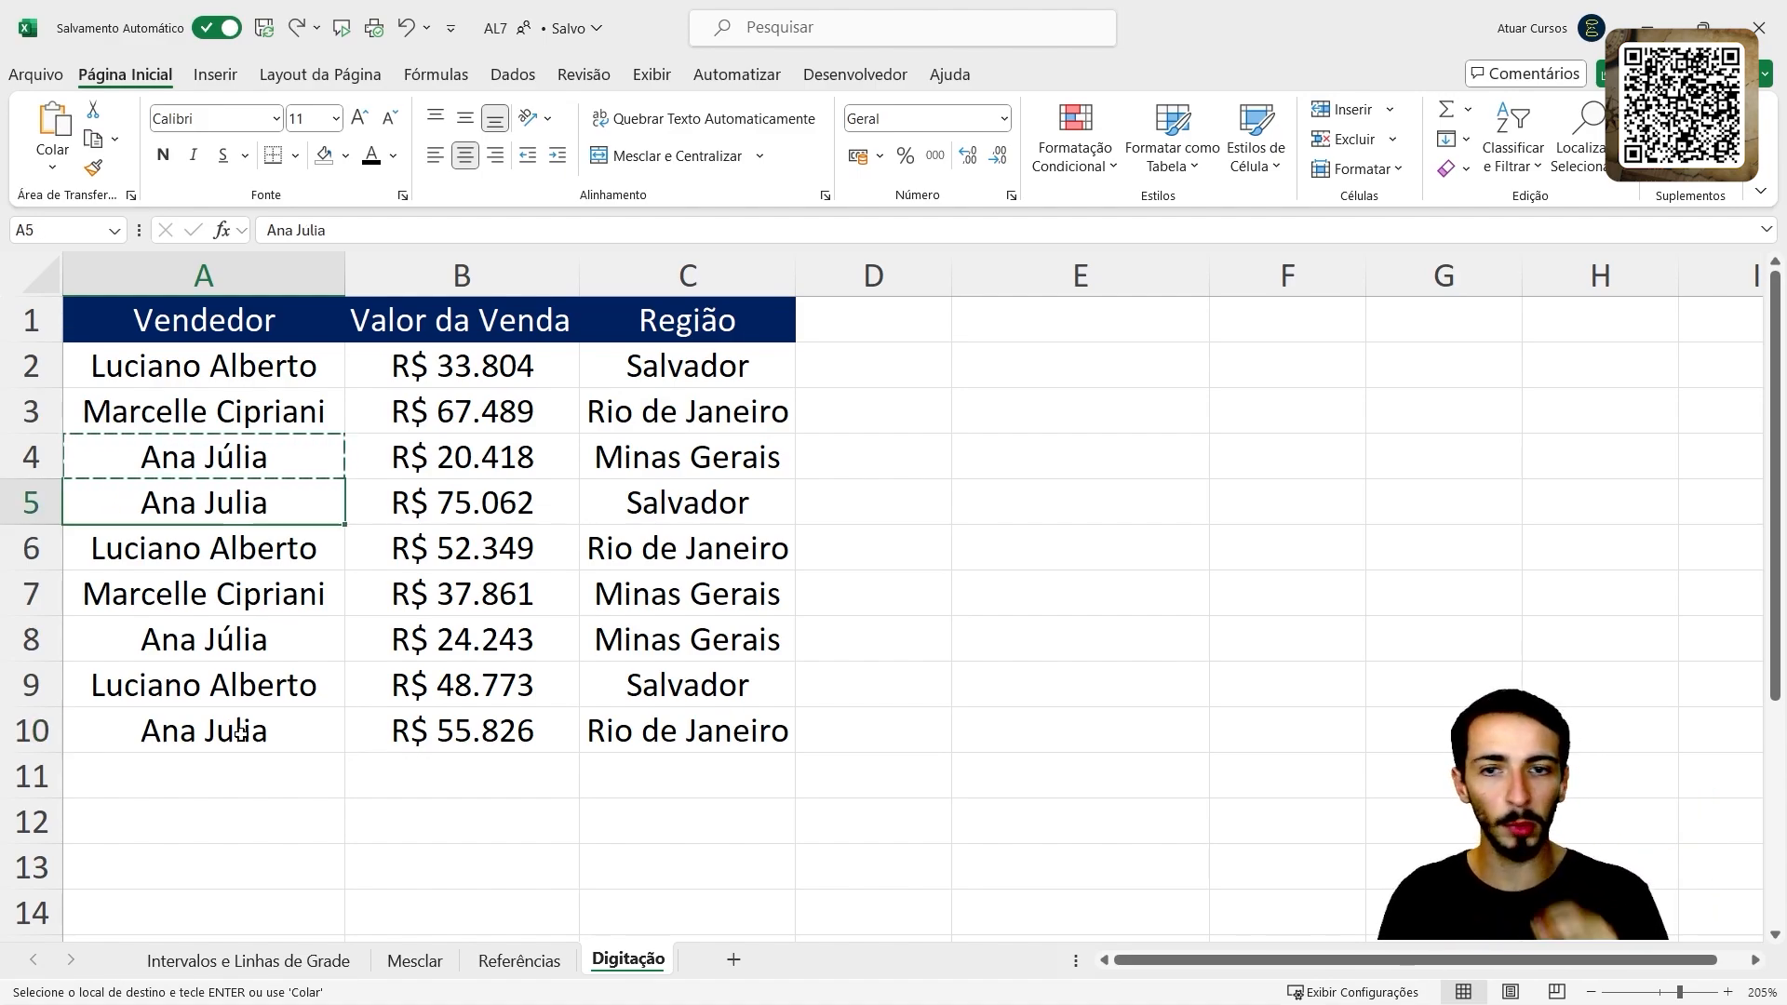
key(Escape)
click(268, 456)
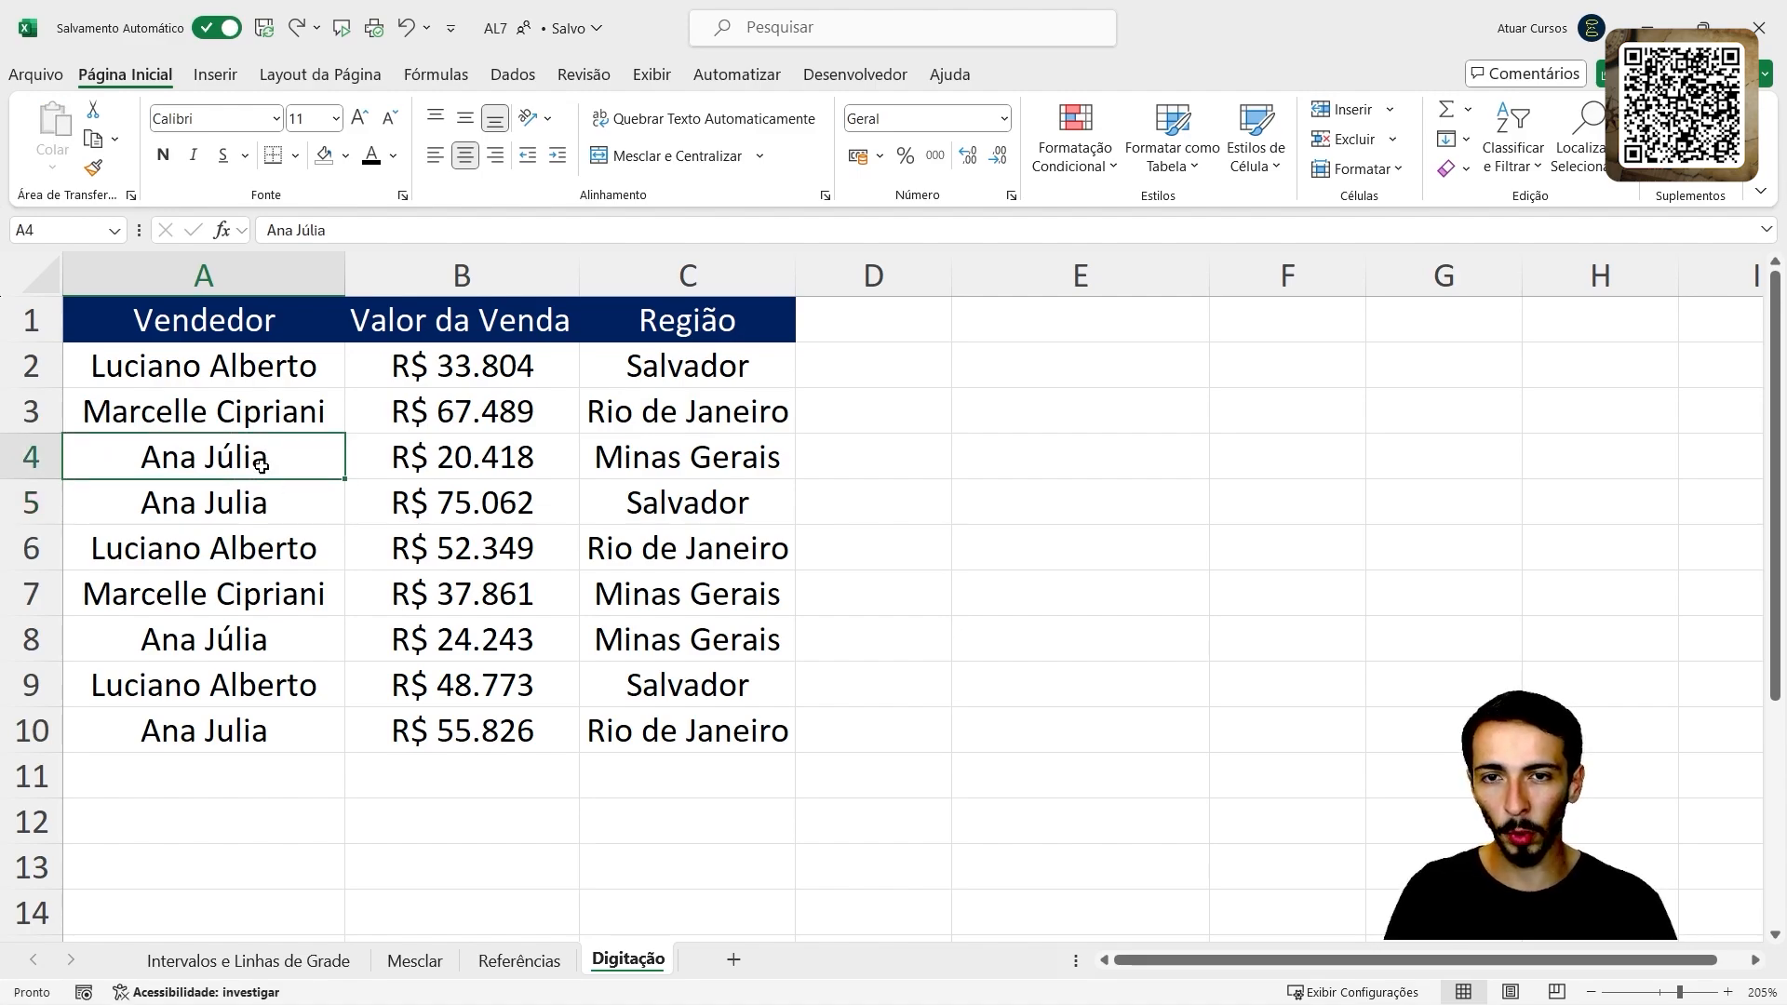
- Turn on filtering for the sales table and filter Vendedor to only the accented and unaccented spellings of the same vendor name
click(270, 503)
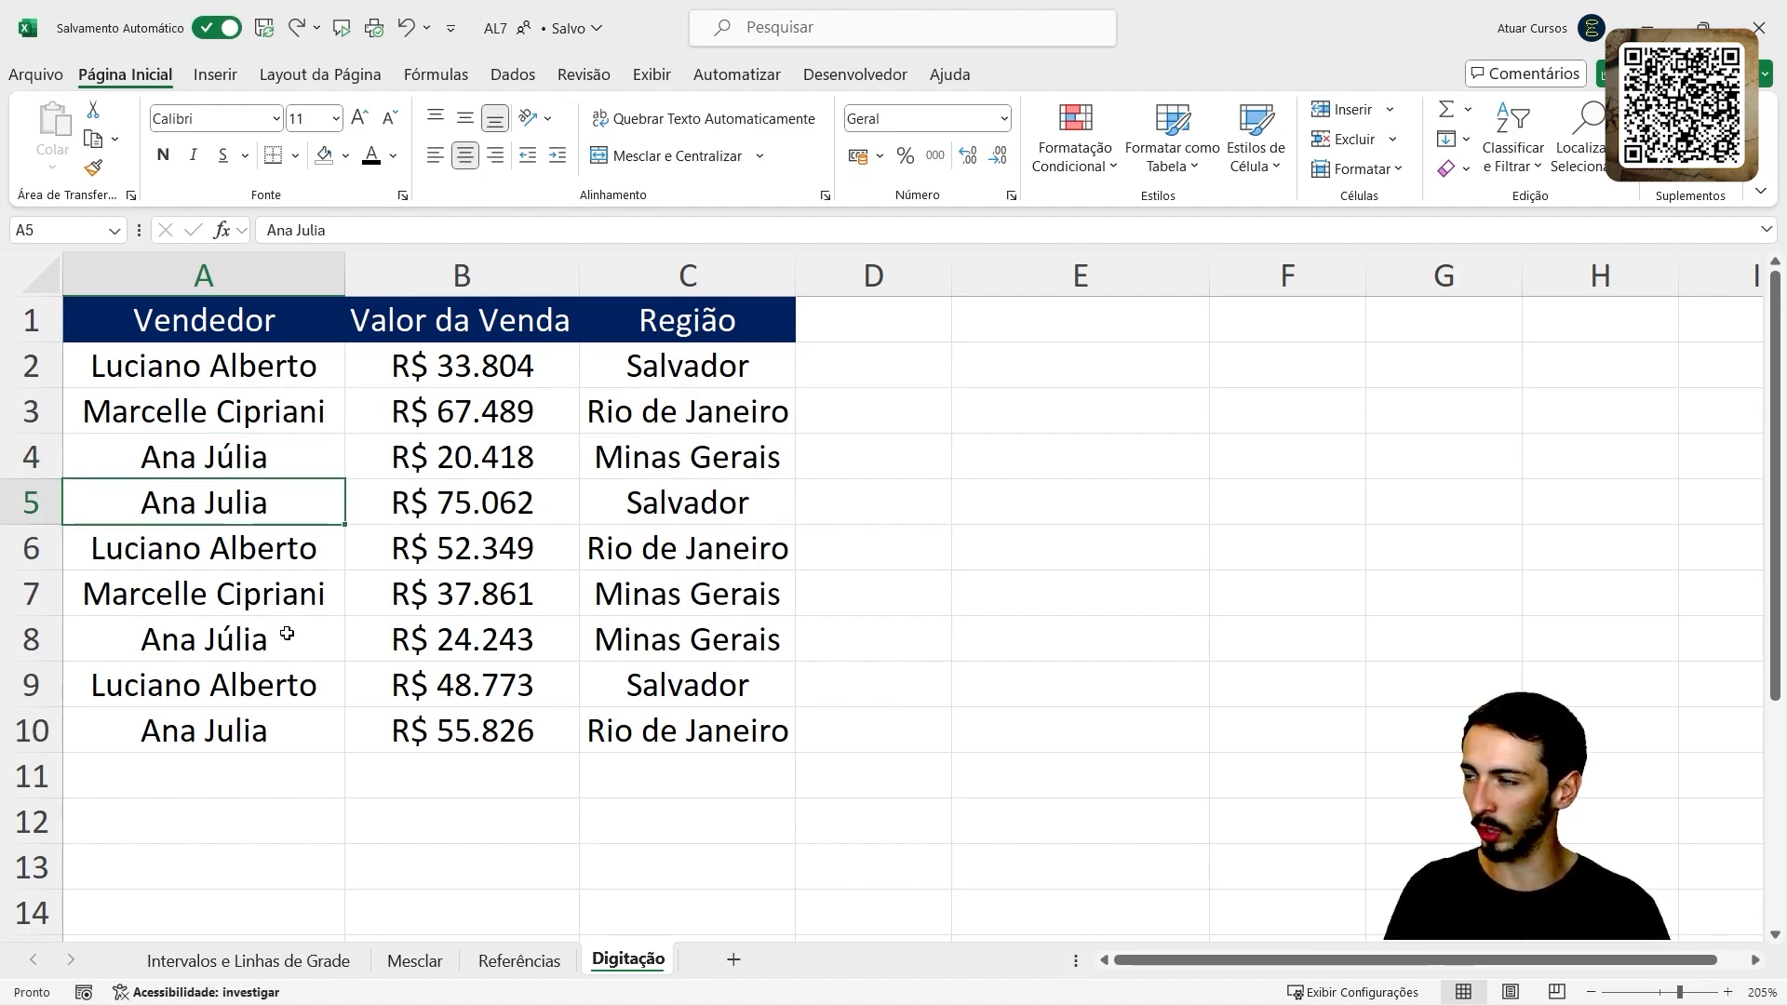
key(ctrl+shift+l)
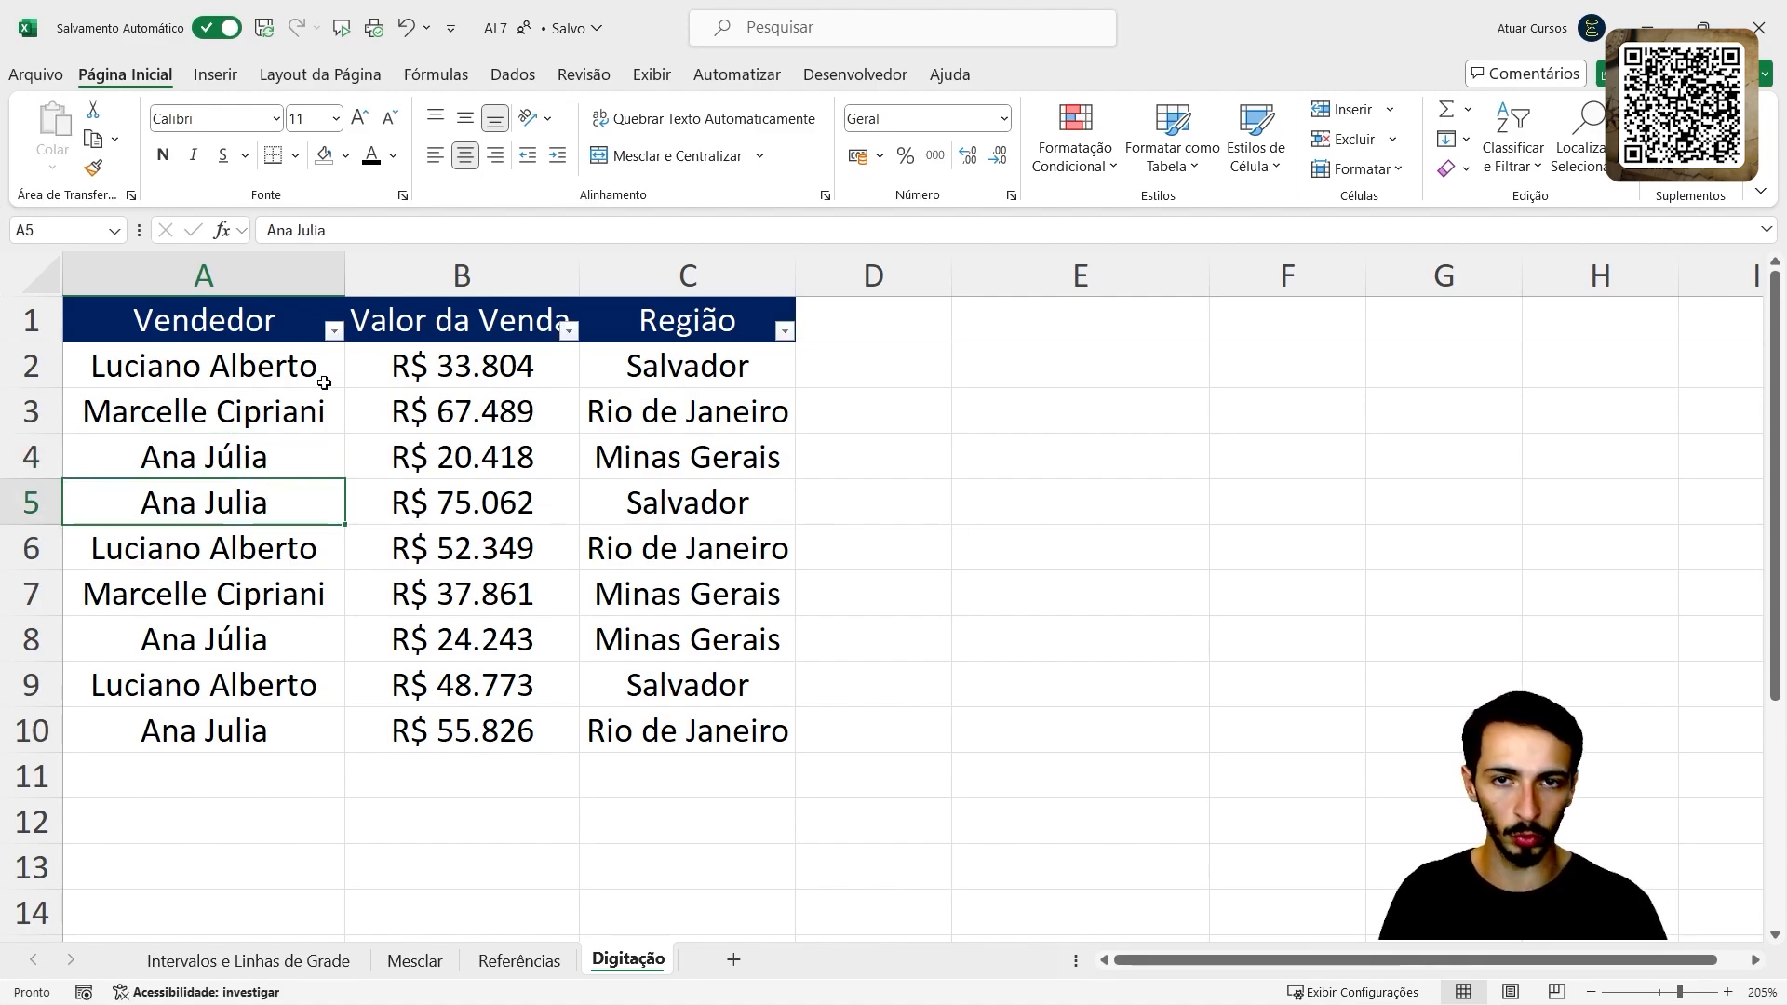
click(331, 351)
click(334, 330)
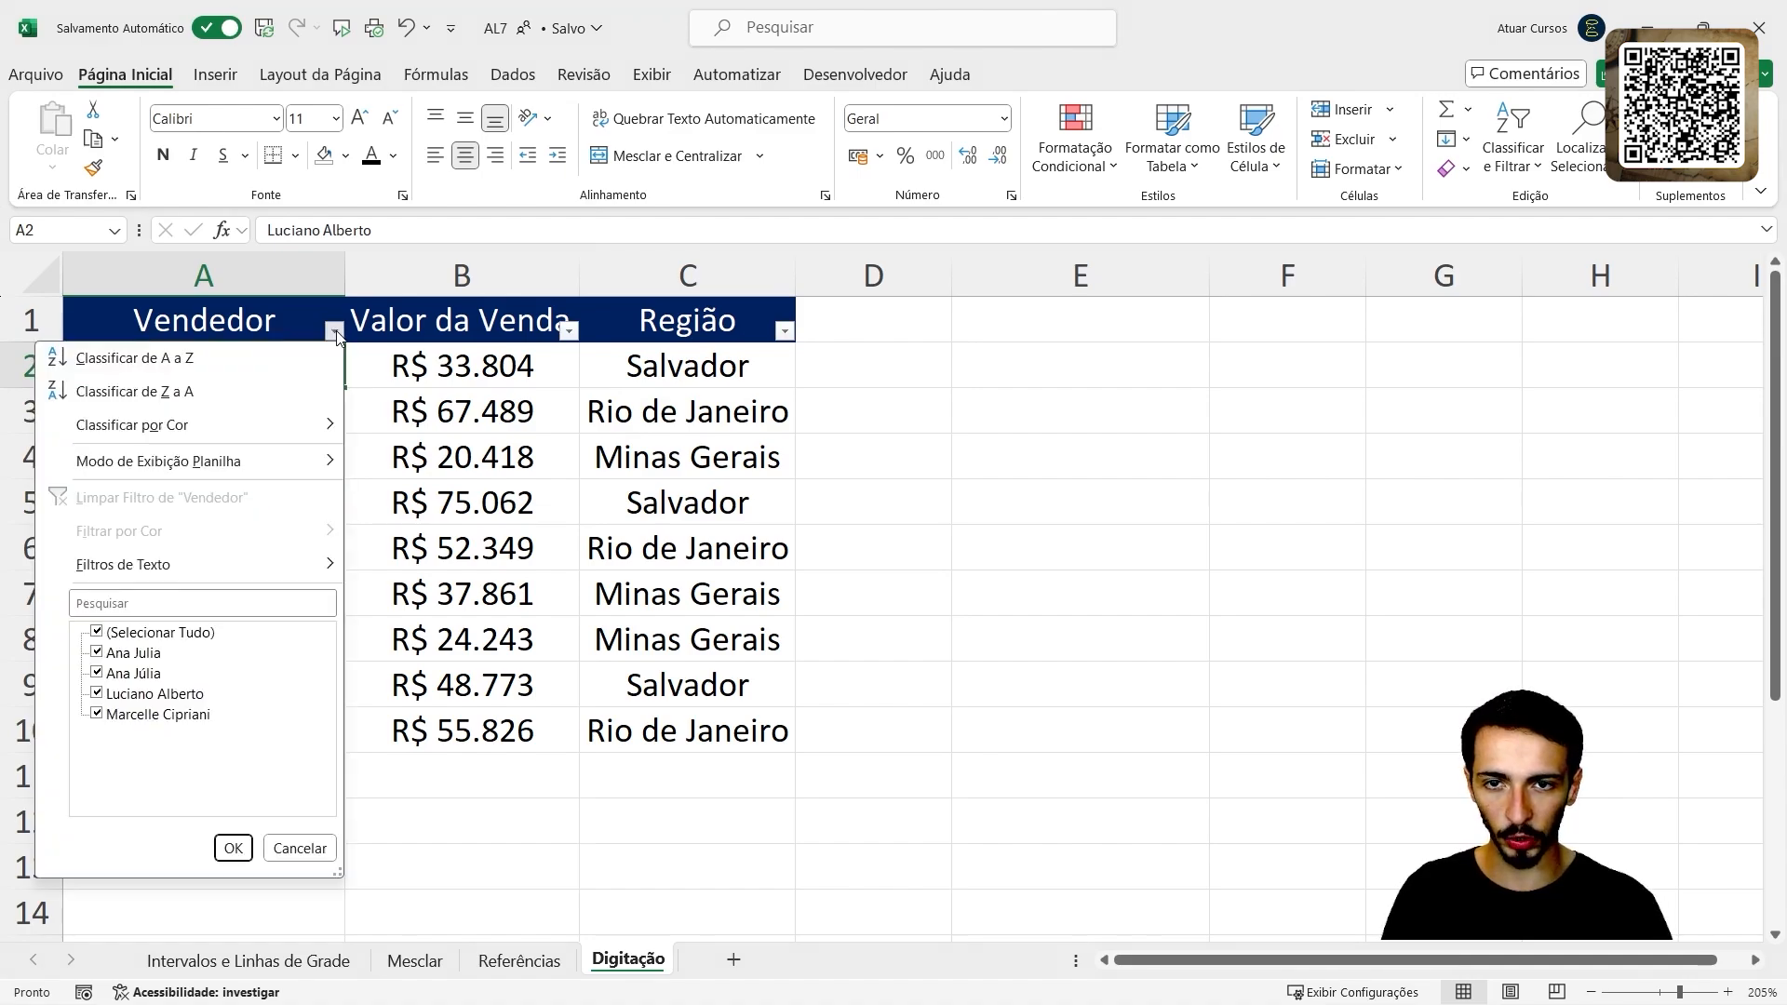
click(97, 634)
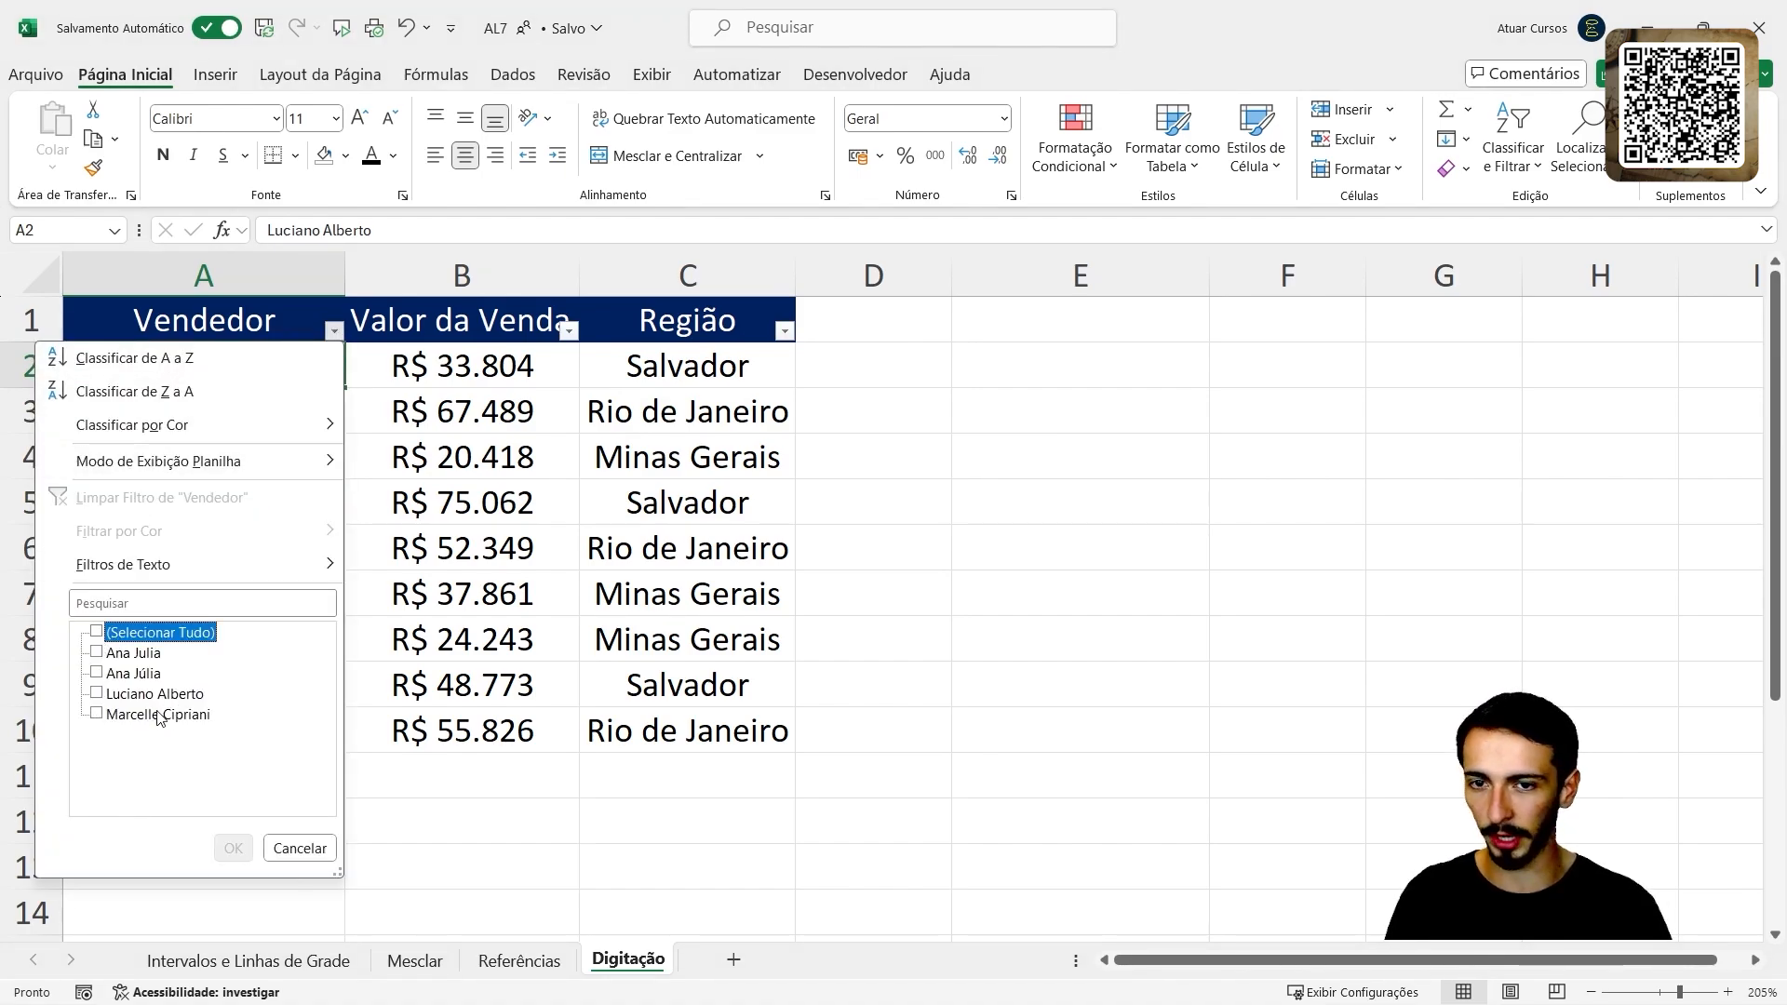
click(97, 652)
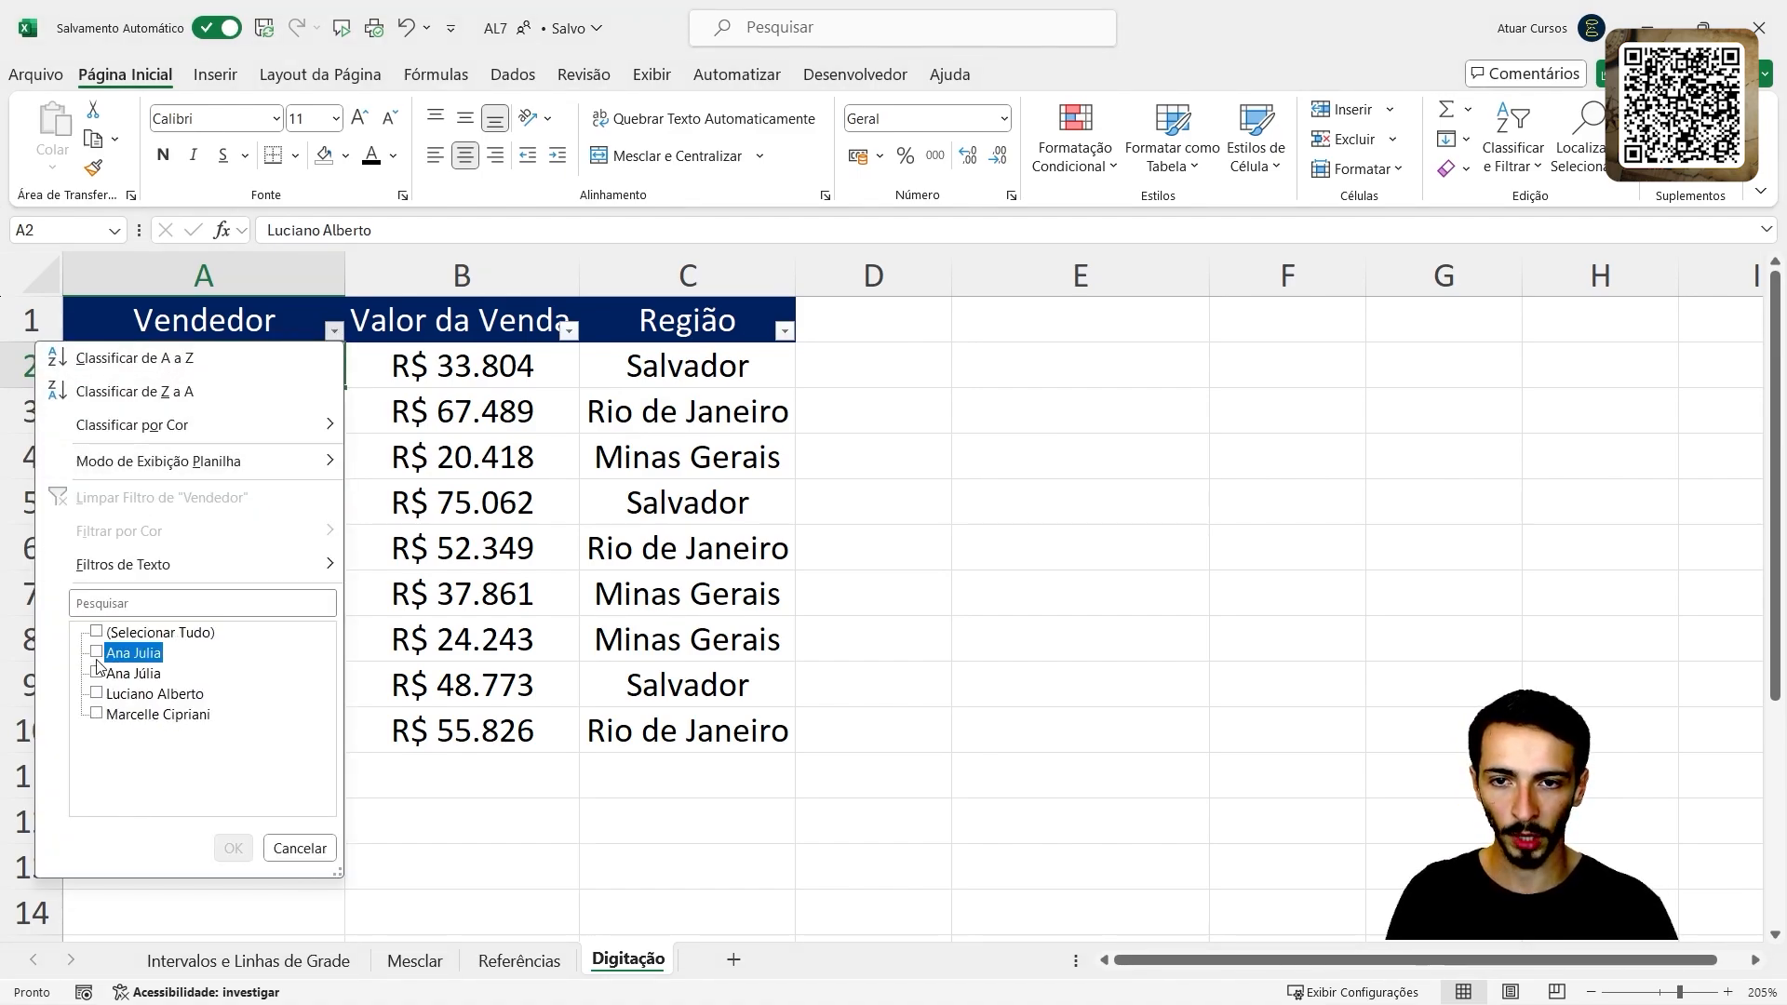
click(97, 673)
click(233, 848)
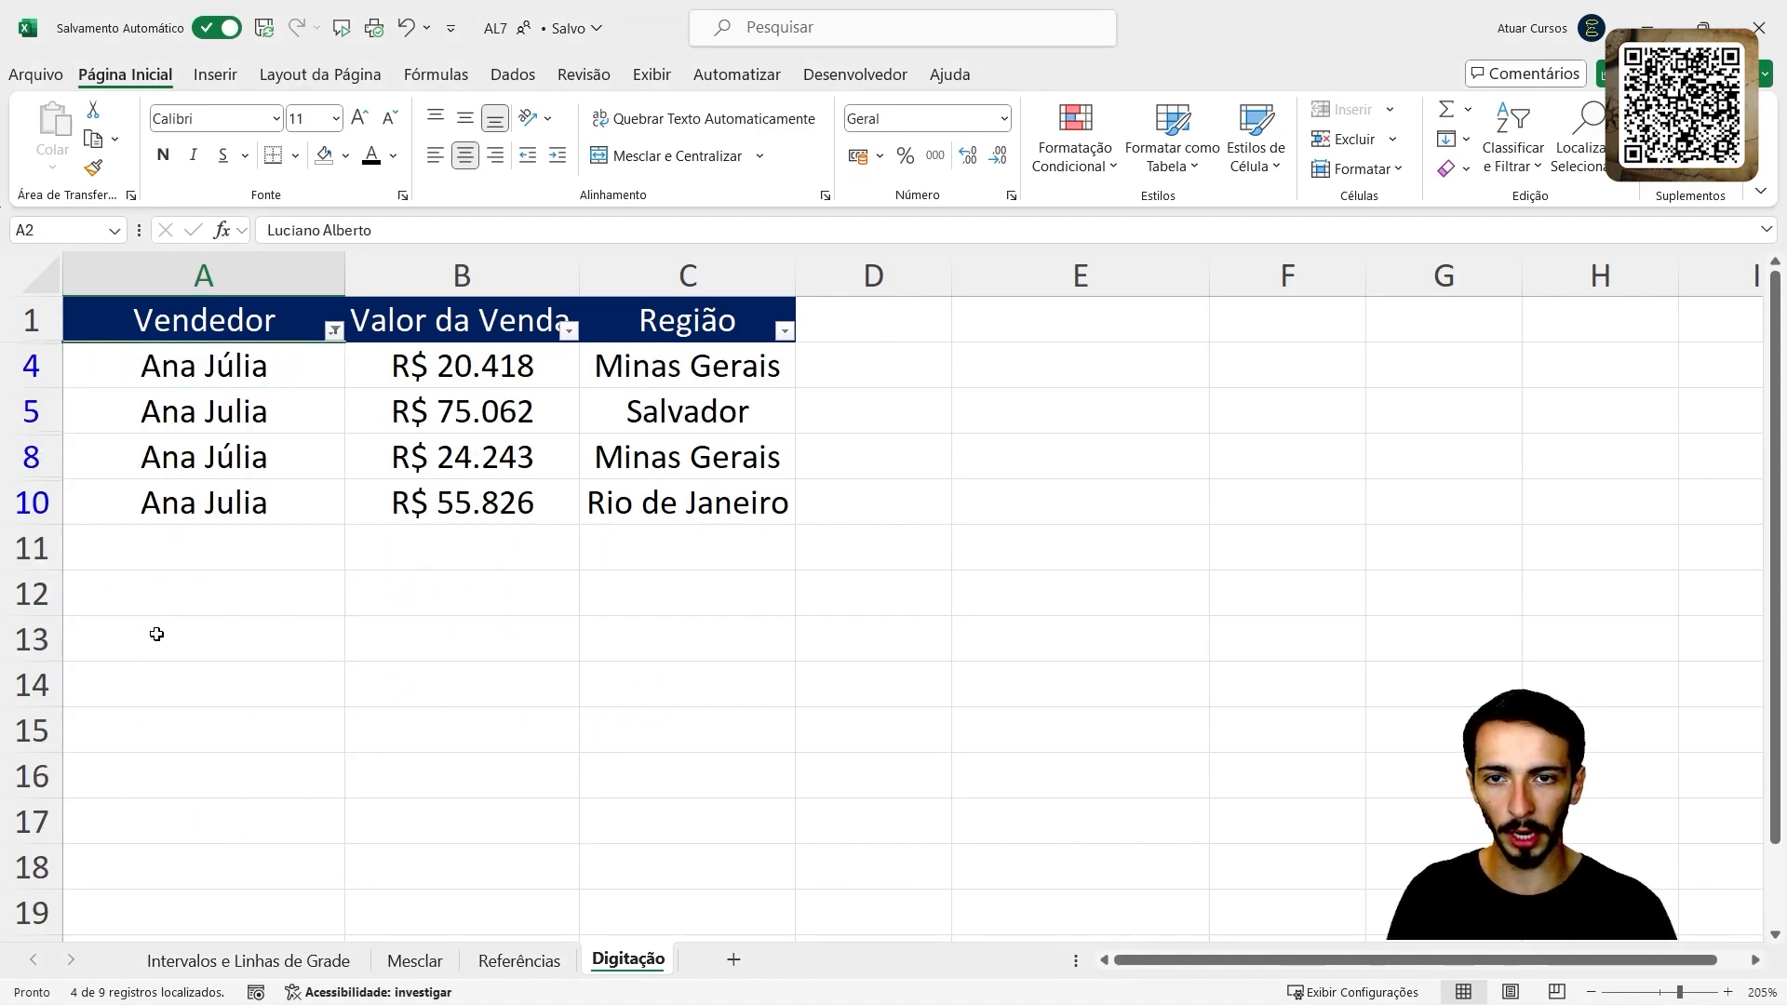
- Copy the accented vendor name from A4 over the other filtered names in A5, A8 and A10, and remove the table's filter
click(240, 376)
key(ctrl+c)
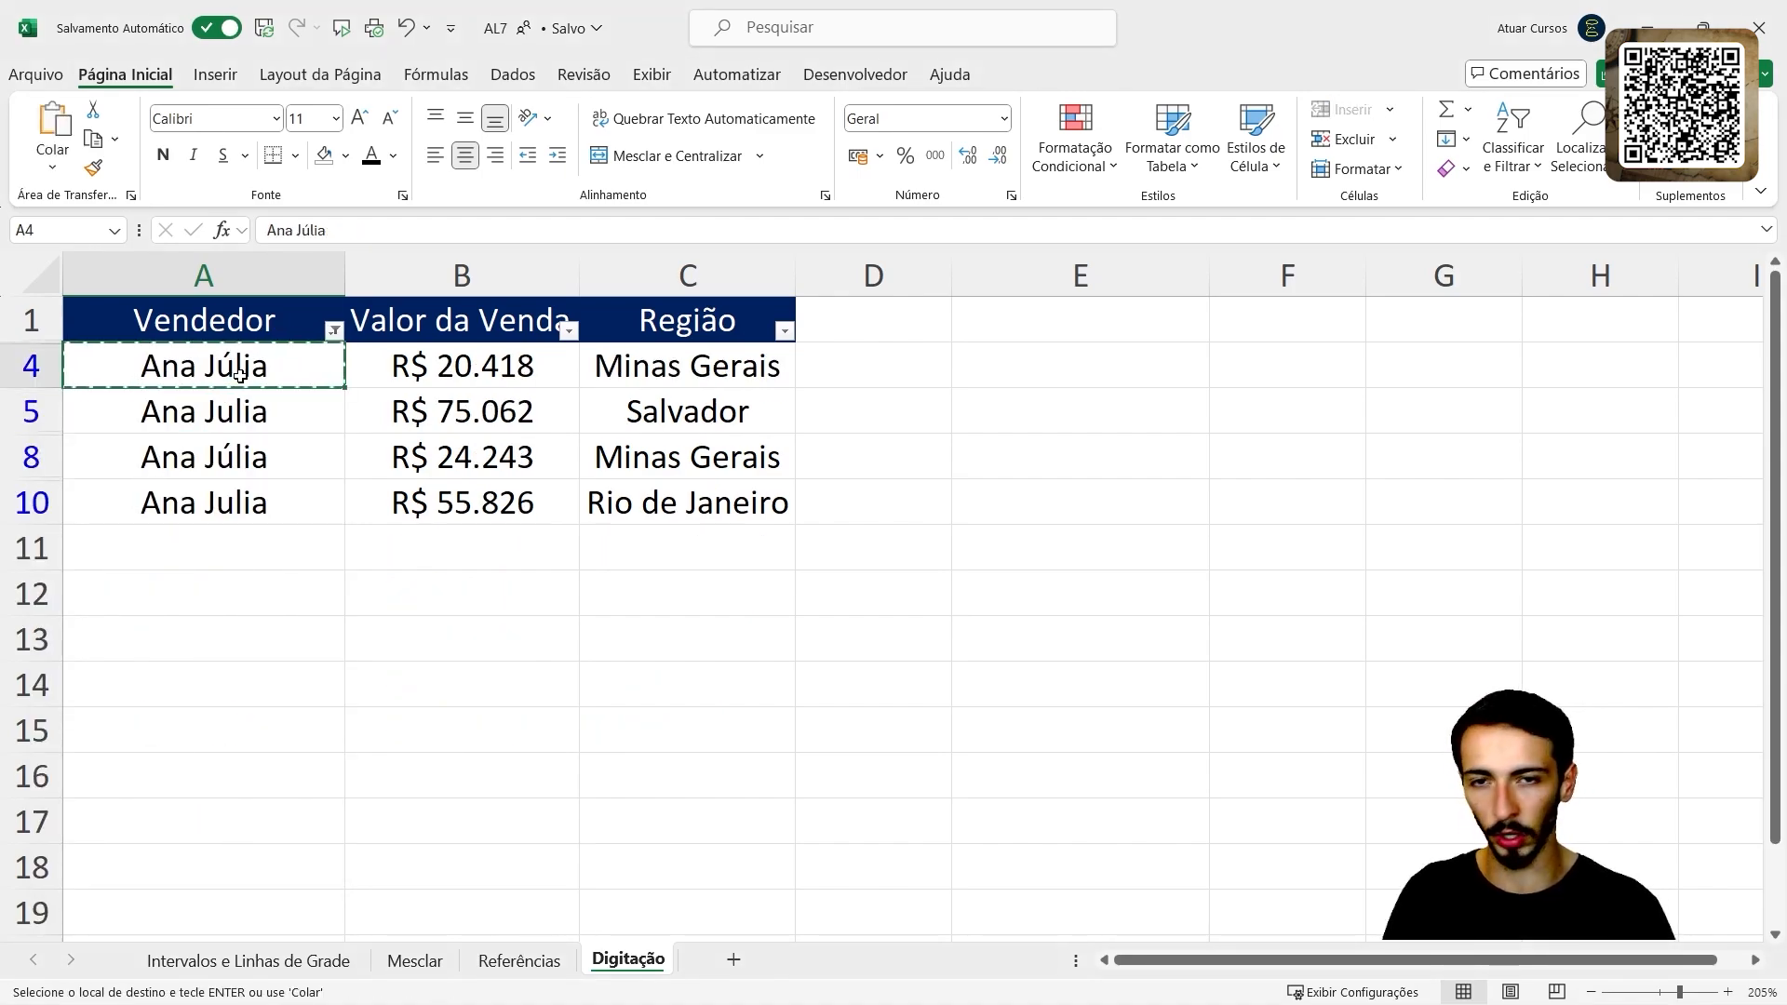
drag(252, 432, 271, 519)
key(ctrl+v)
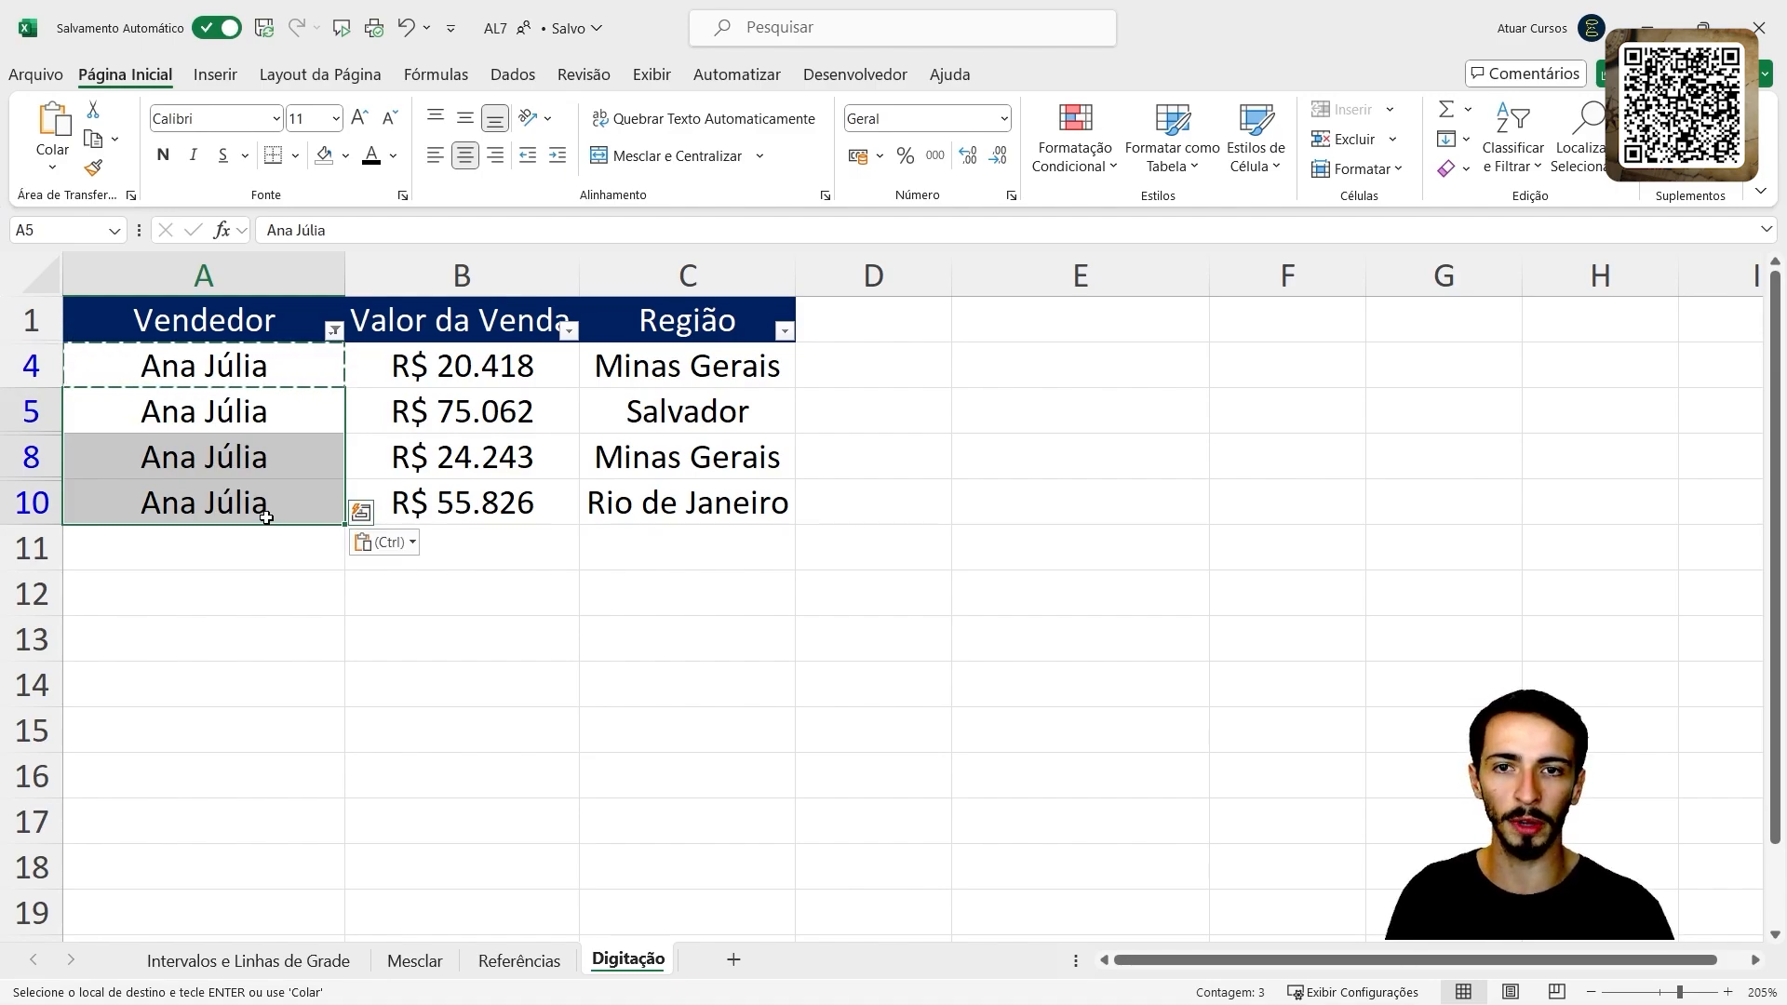
click(489, 428)
key(ctrl+shift+l)
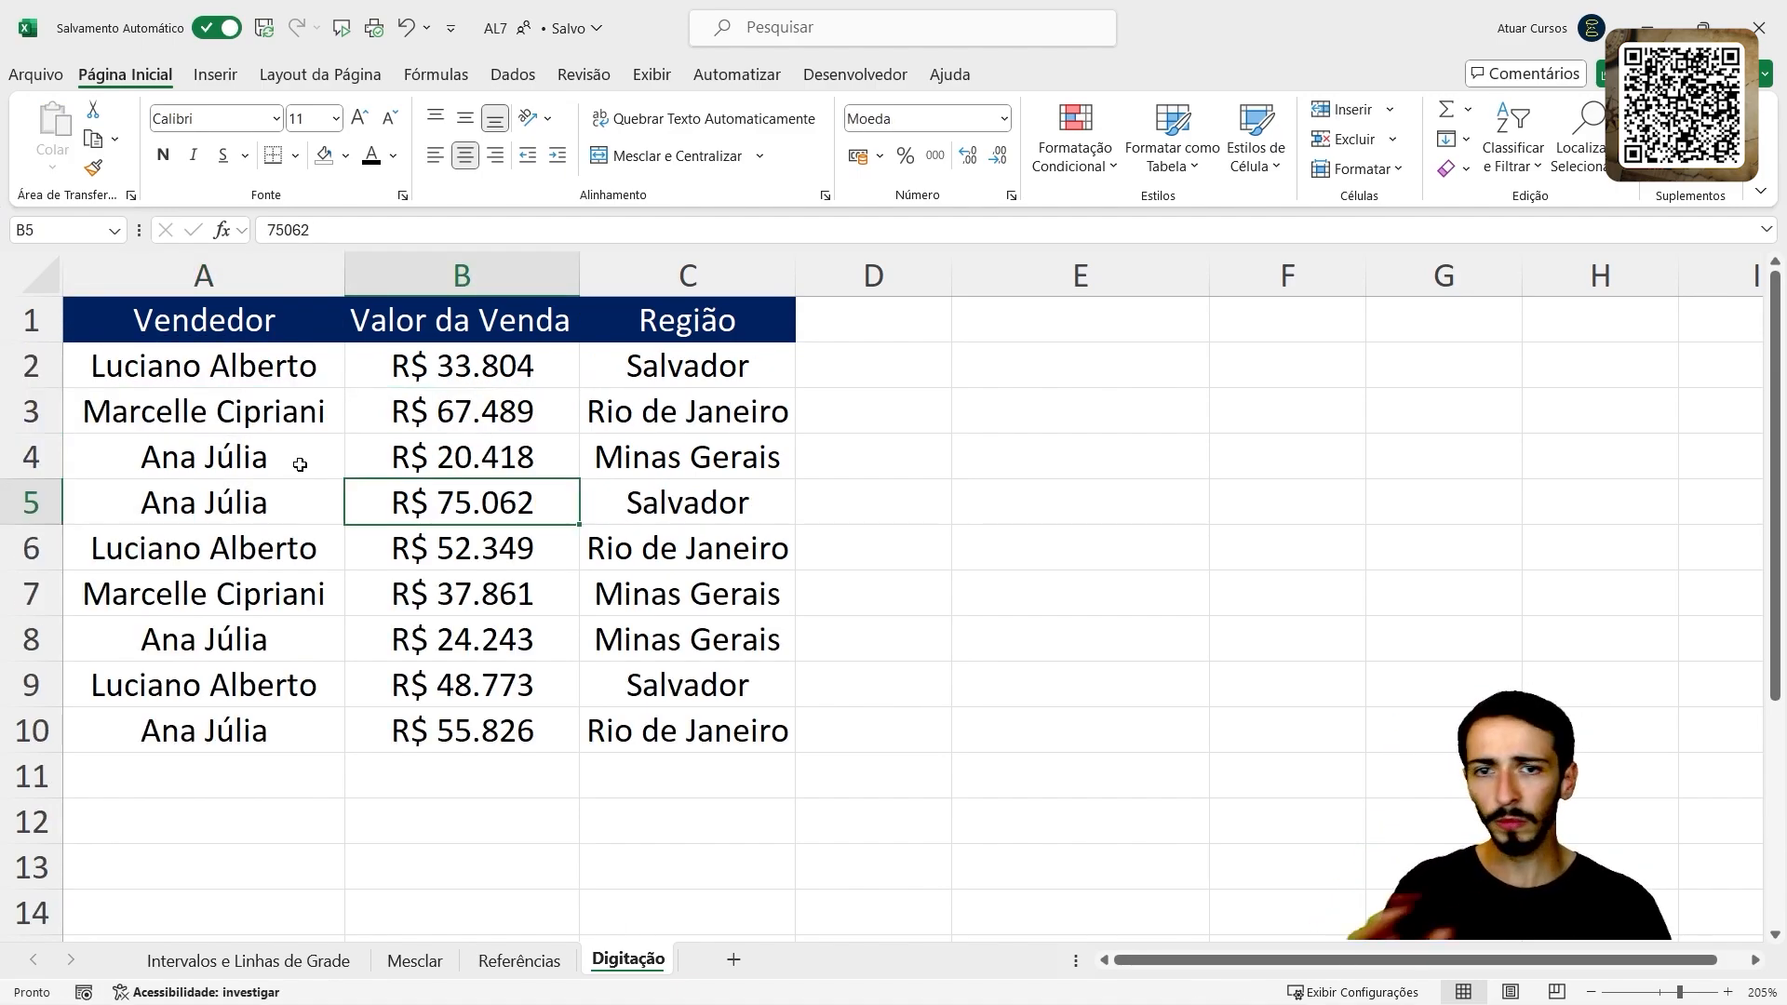